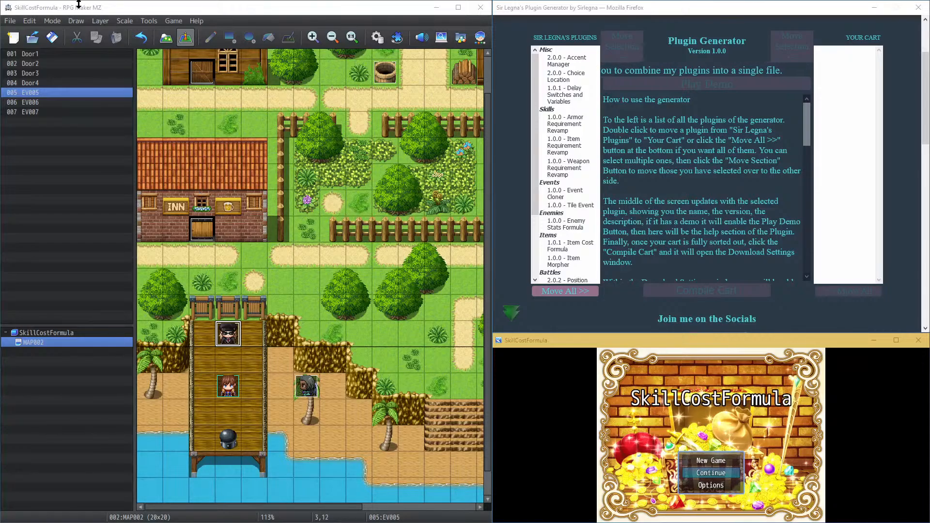
Step: Open the alternative skill types list of the sirL_MPSkillCostFormula plugin and inspect the Gold entry's name and source
left_click(397, 38)
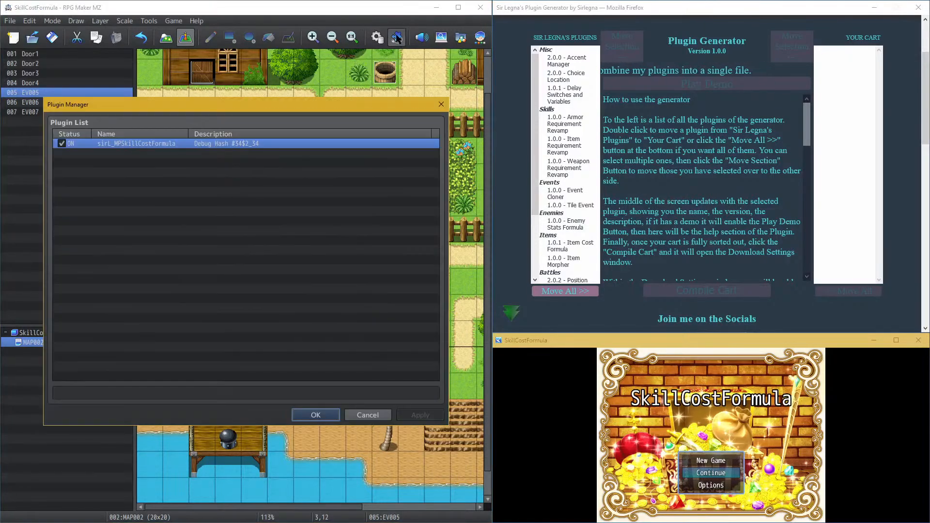
double_click(207, 145)
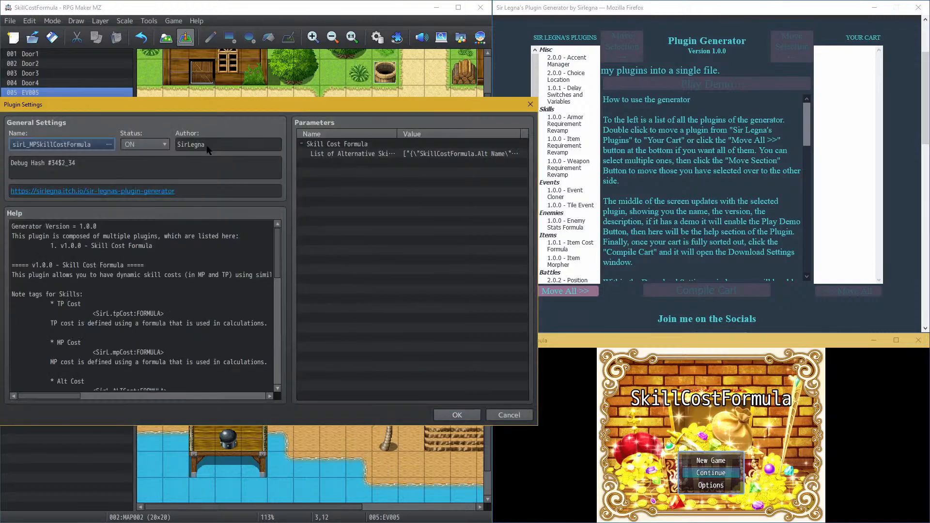
double_click(361, 154)
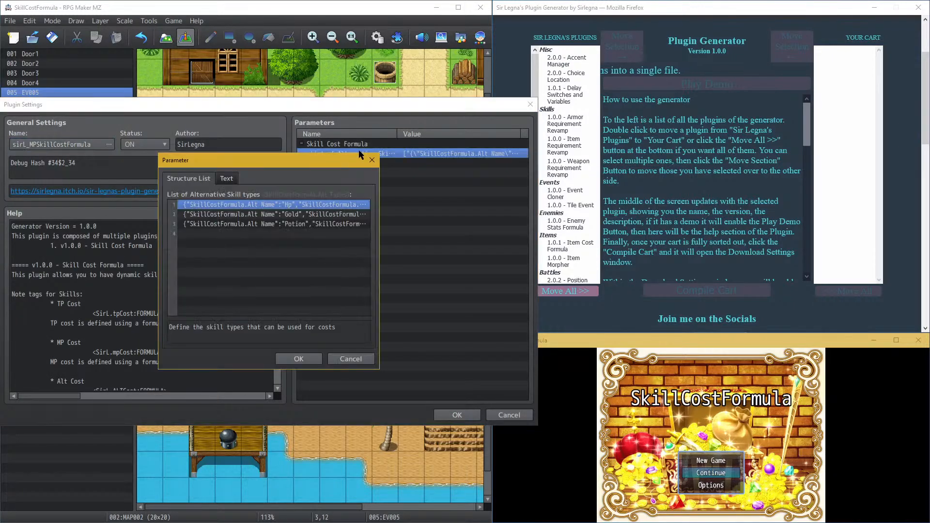
left_click(288, 223)
double_click(287, 219)
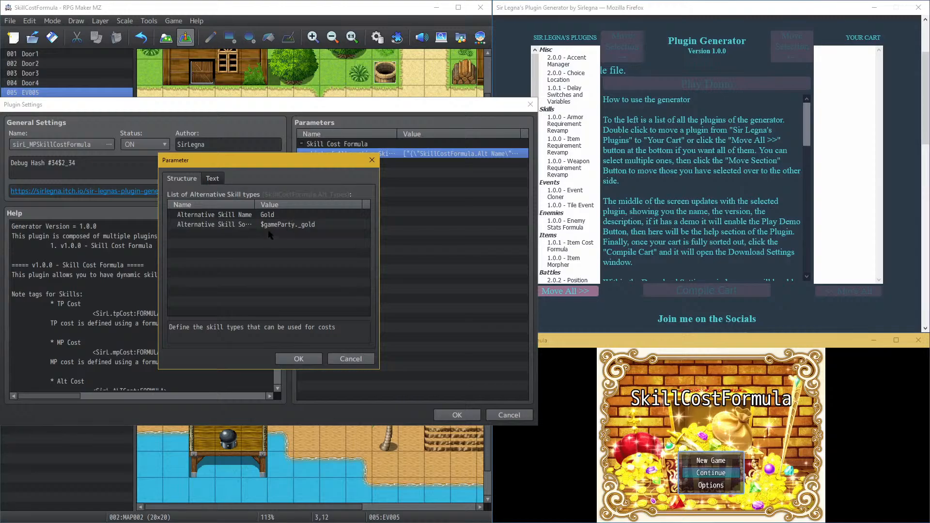
left_click(336, 358)
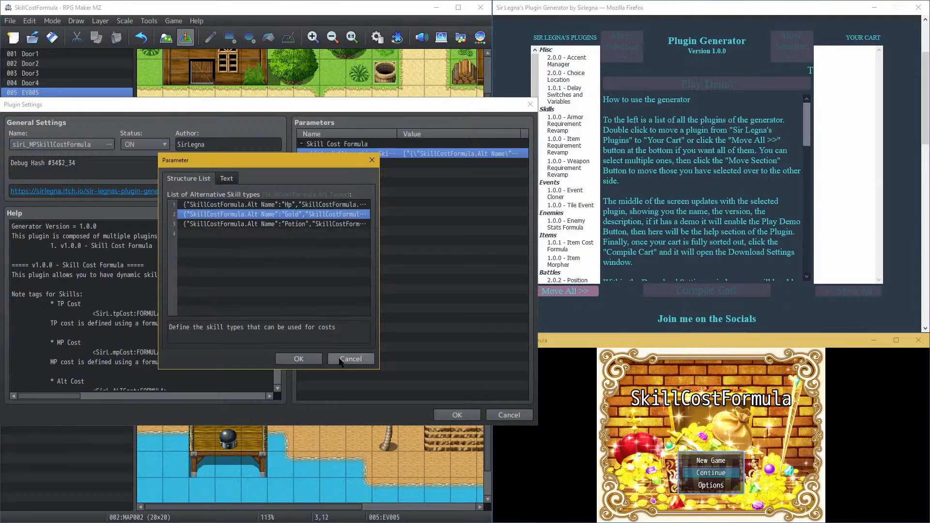
Step: Inspect the Potion entry, review the Hp, Gold and Potion entries in the list, and close the plugin settings and manager
double_click(286, 231)
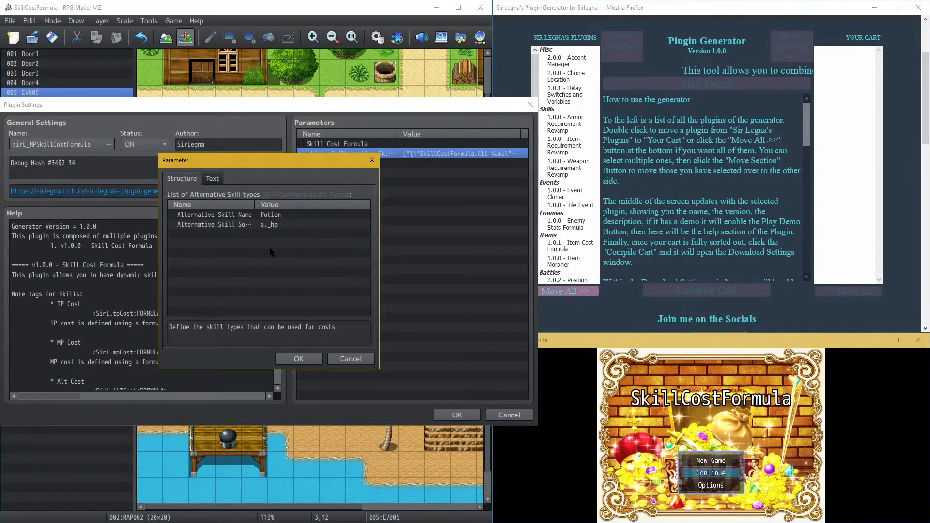
left_click(354, 356)
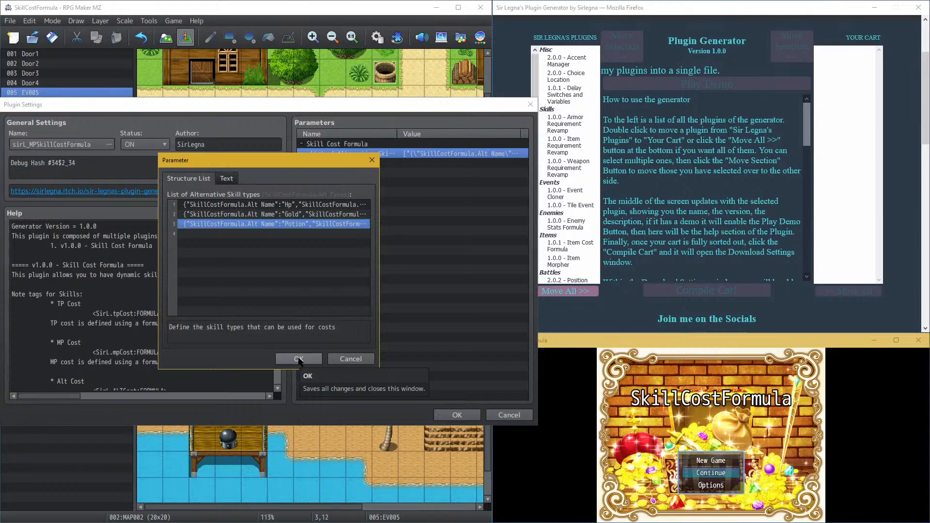
left_click(334, 204)
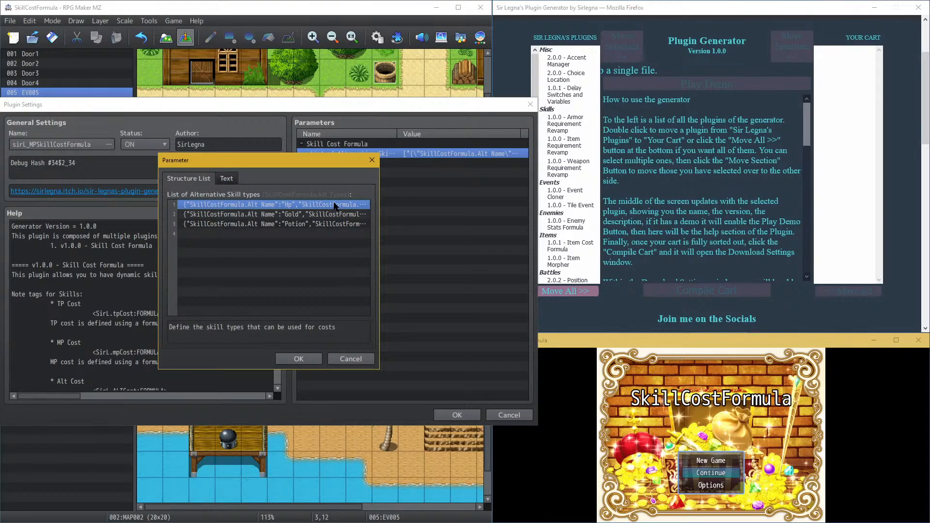
left_click(333, 214)
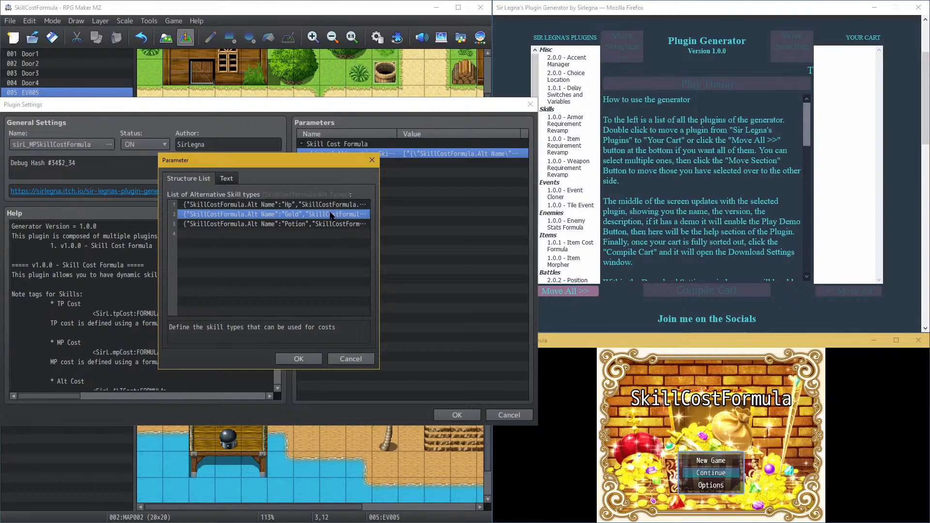
left_click(326, 224)
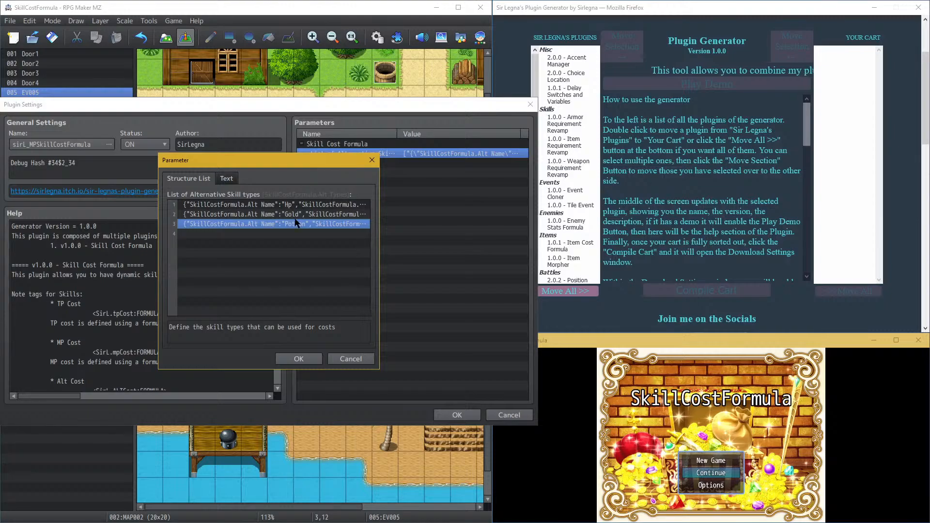
left_click(299, 359)
left_click(457, 414)
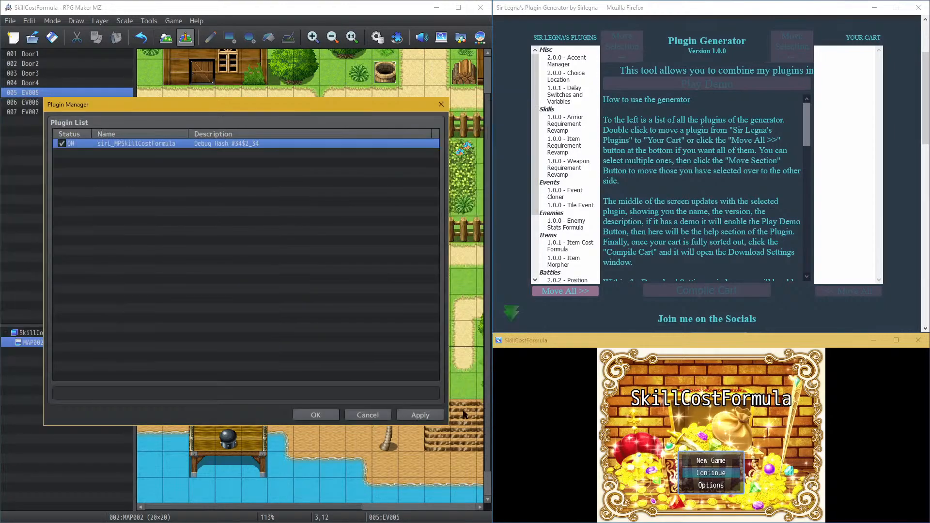
left_click(315, 416)
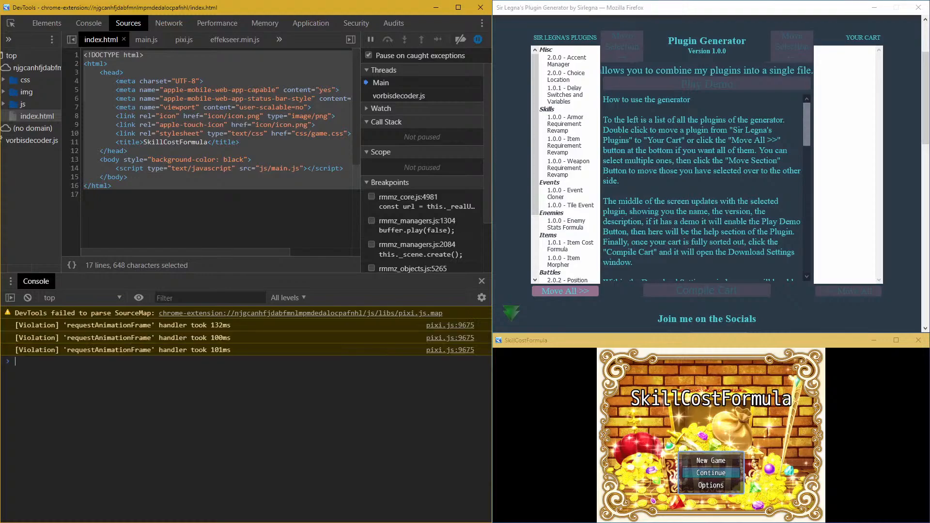
Step: Start a new game in the playtest window and enter $gameParty in the DevTools console without running it
left_click(703, 460)
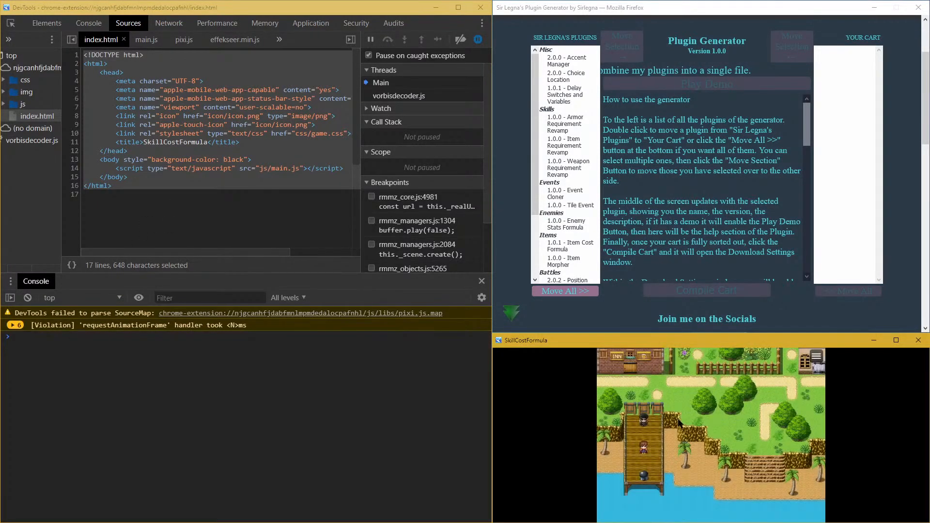
left_click(279, 421)
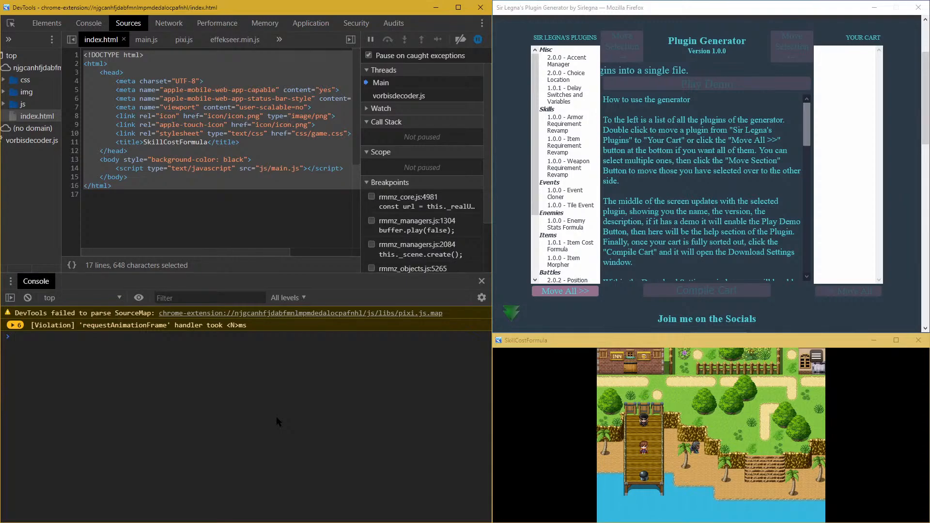
type("$game")
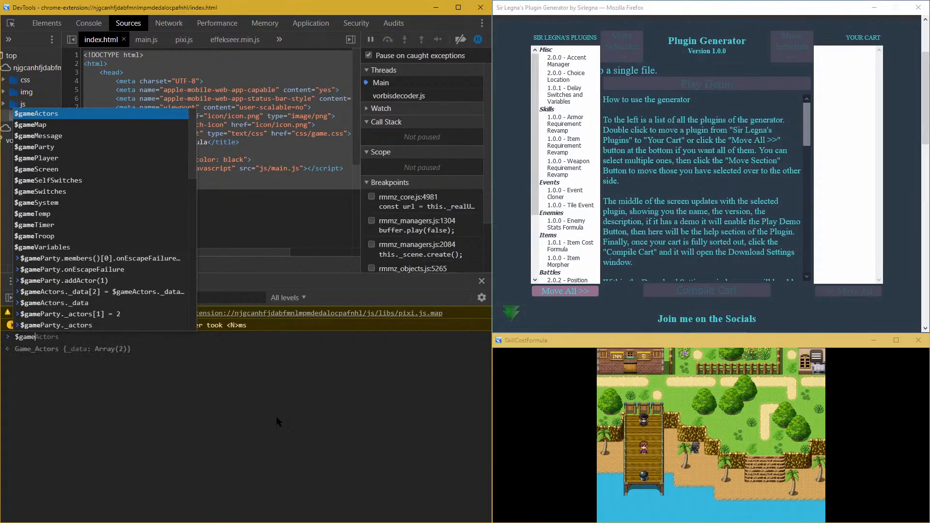
type("Part")
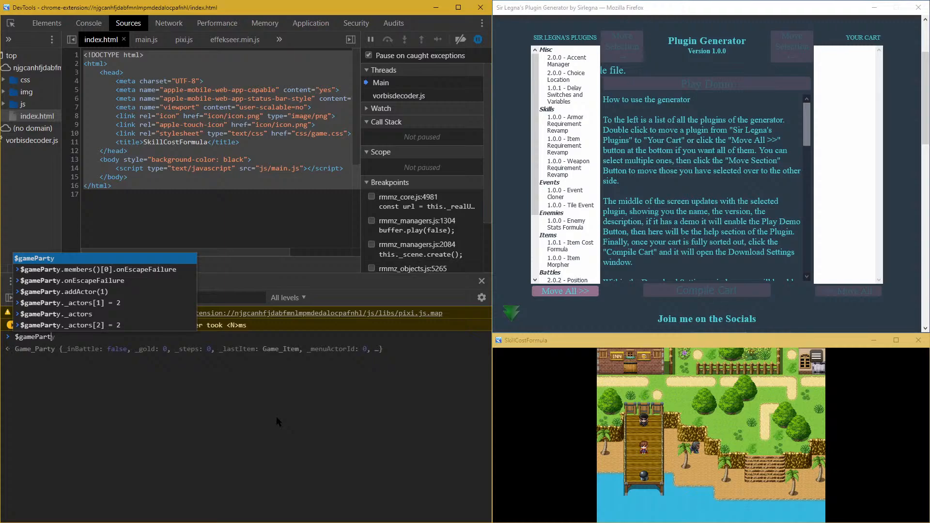
type("y")
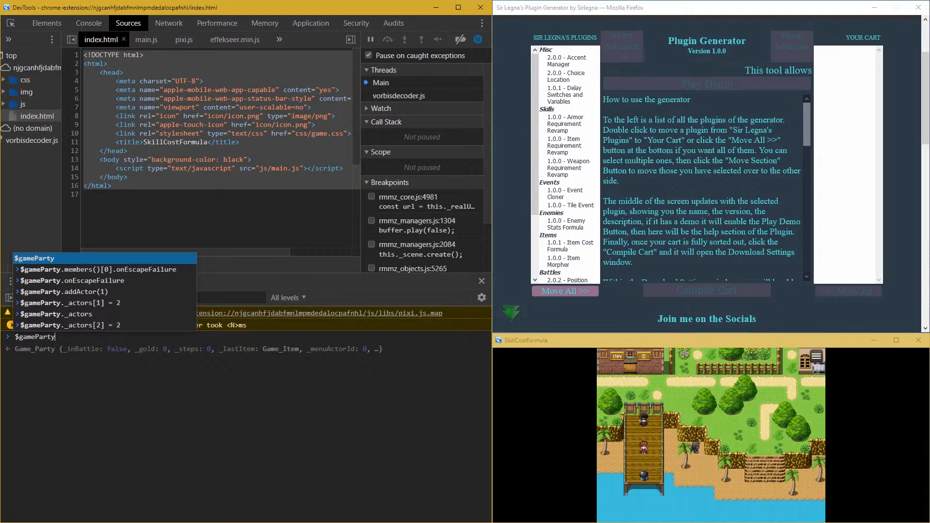
key("Escape")
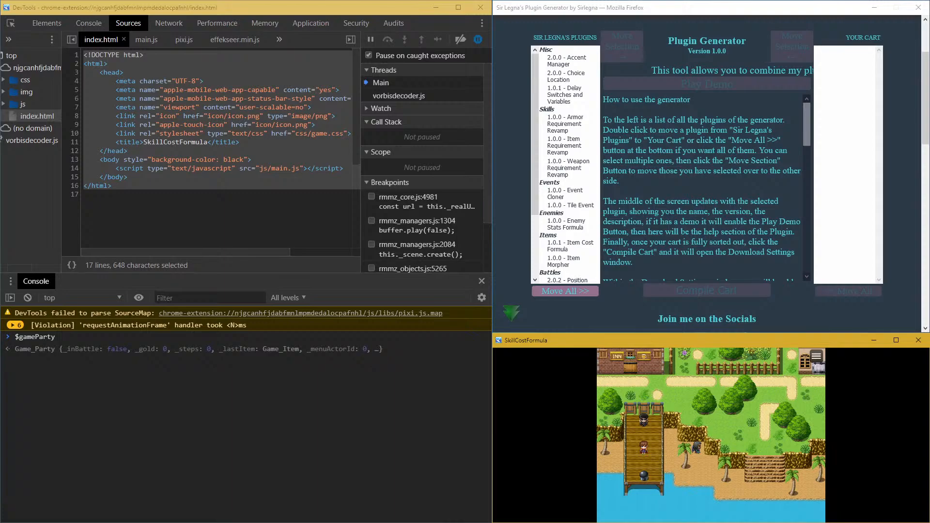
Step: Switch back to RPG Maker MZ and view the Potion entry's Alternative Skill Source in the plugin's alternative skill types
key("alt+Tab")
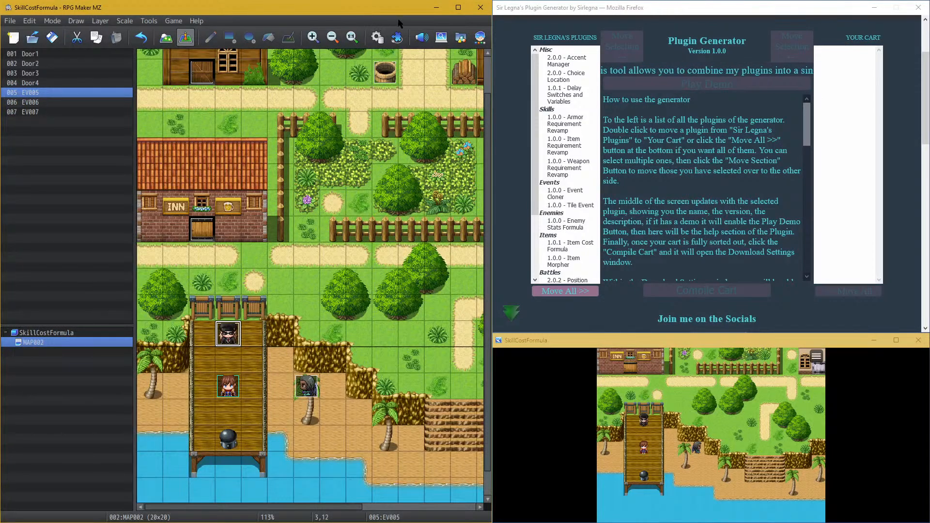
left_click(396, 39)
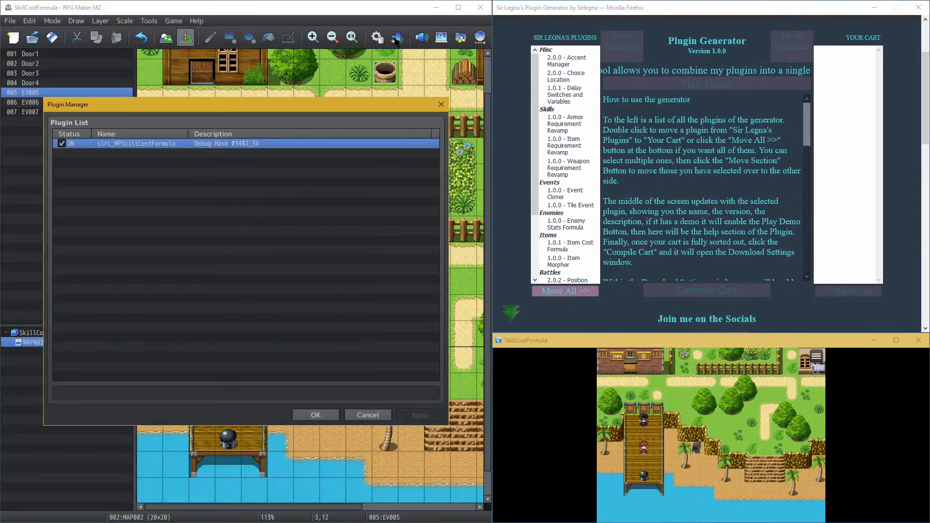
double_click(221, 144)
double_click(341, 154)
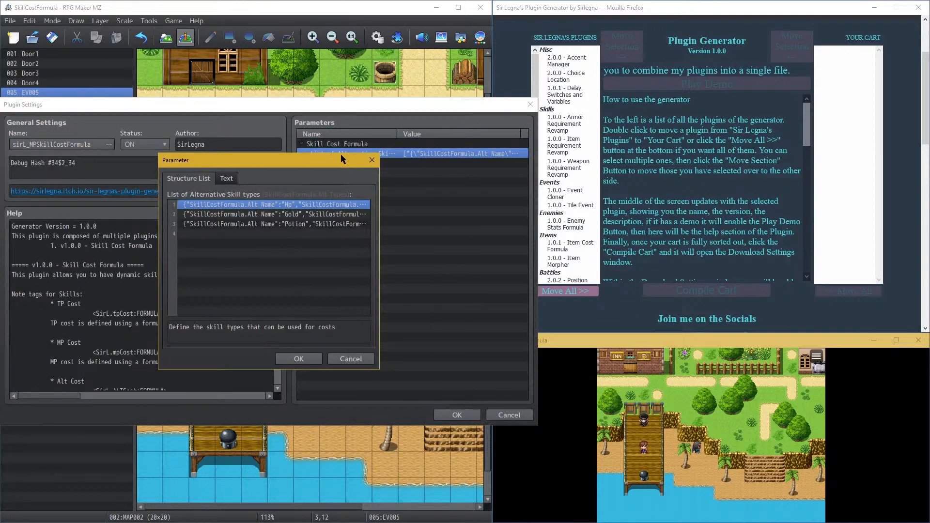
double_click(283, 225)
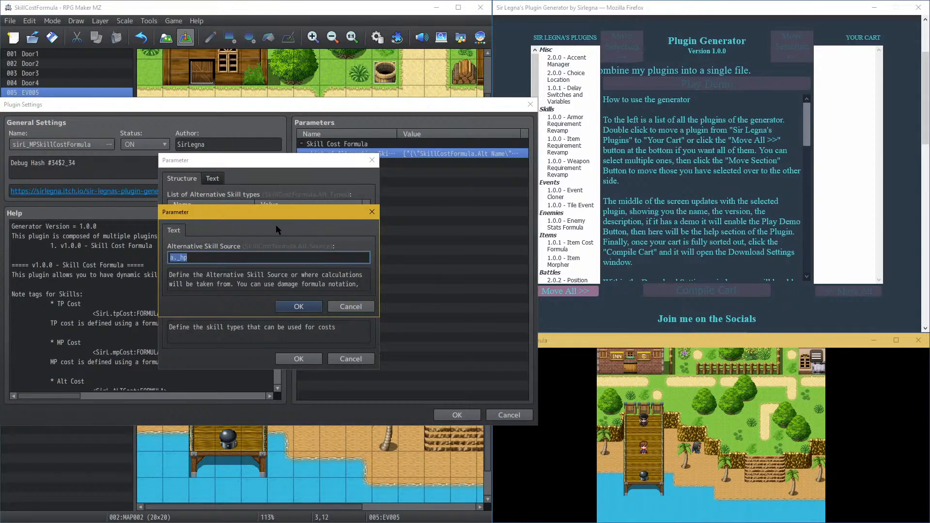
left_click(270, 290)
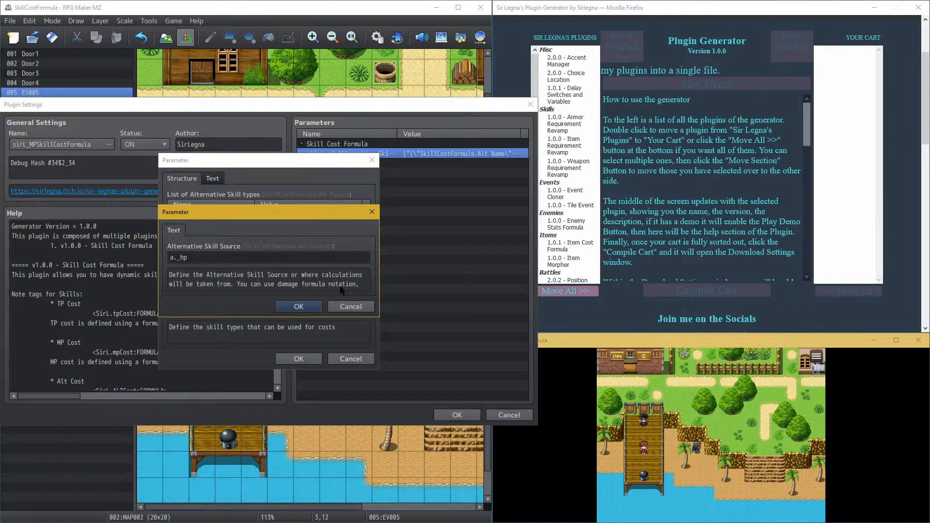
left_click(345, 307)
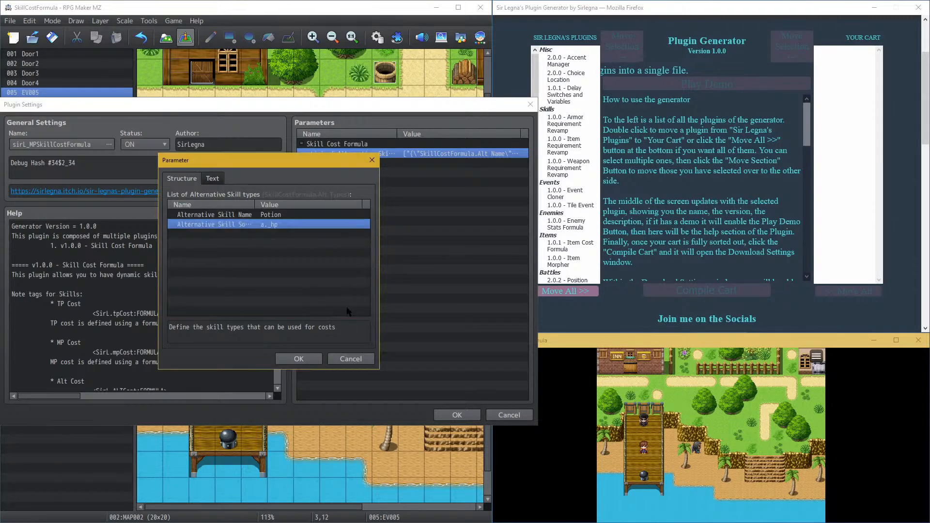
left_click(298, 359)
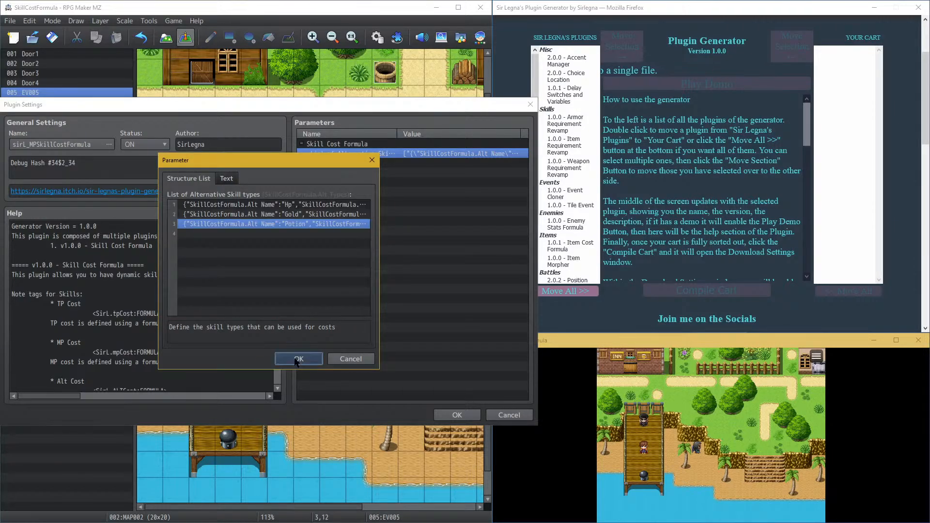
Step: Close the alternative skill types list and read the cost note tags and core functionality in the plugin's help text
left_click(299, 359)
scroll(177, 292, "down", 2)
scroll(177, 292, "down", 3)
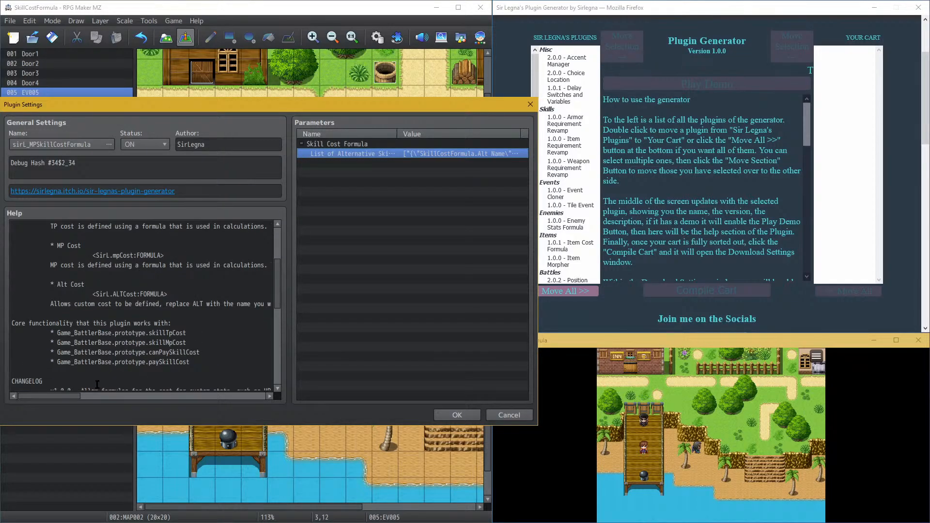
left_click_drag(76, 397, 10, 407)
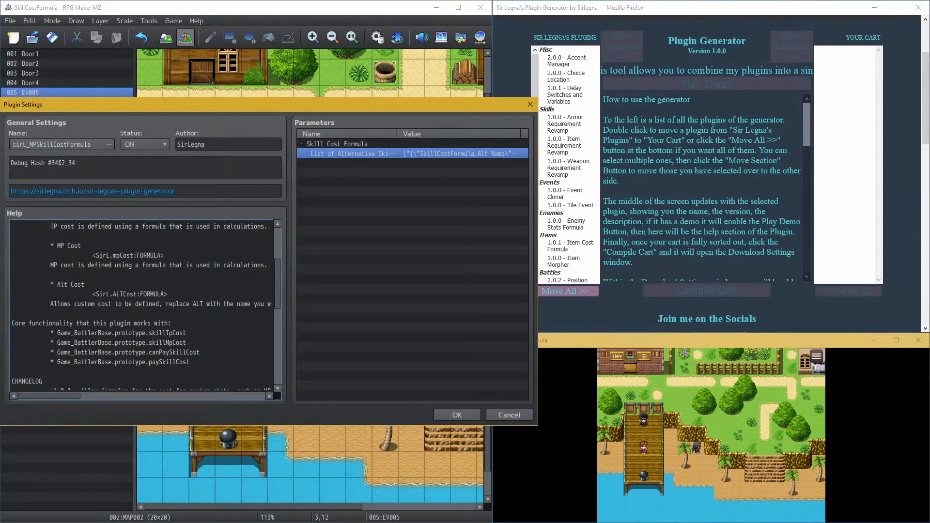
Step: Switch to the DevTools console, complete the expression as $gameParty._items and run it
key("alt+Tab")
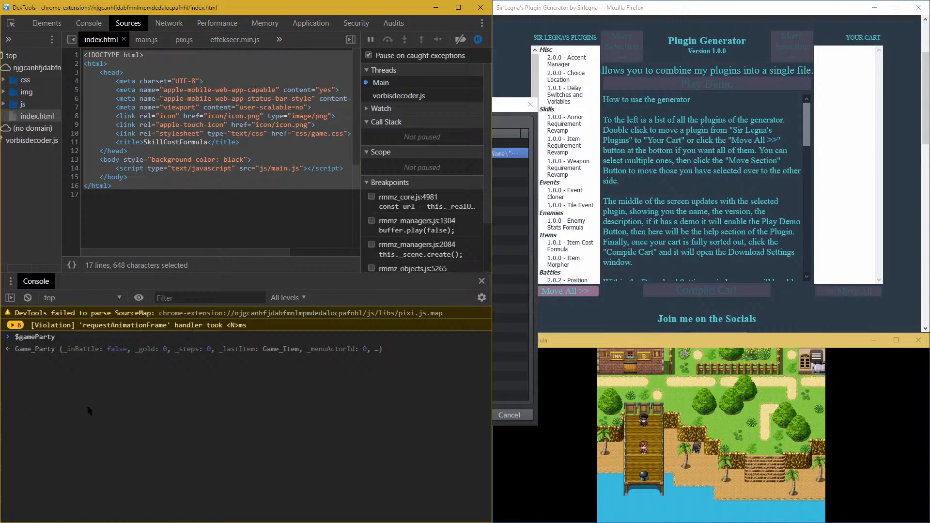
type(".")
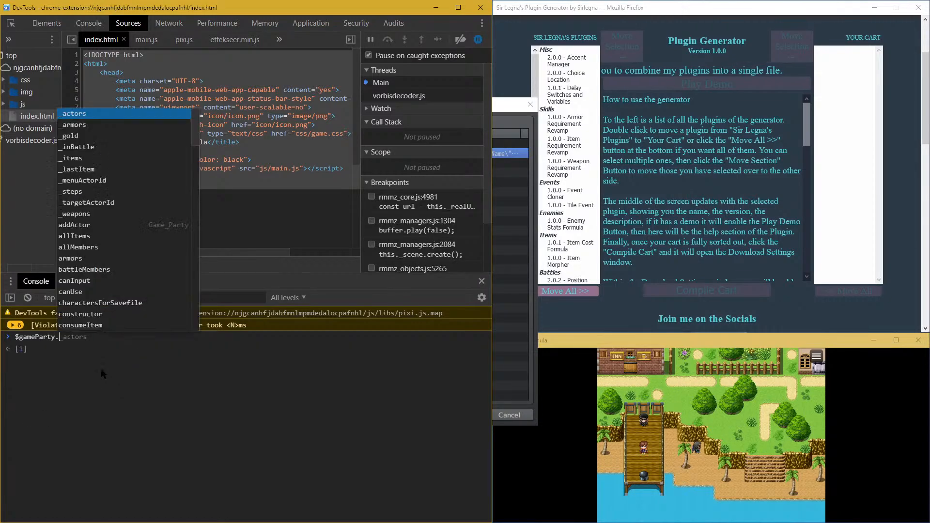
key("Down")
key("Down")
key("Down")
key("Down")
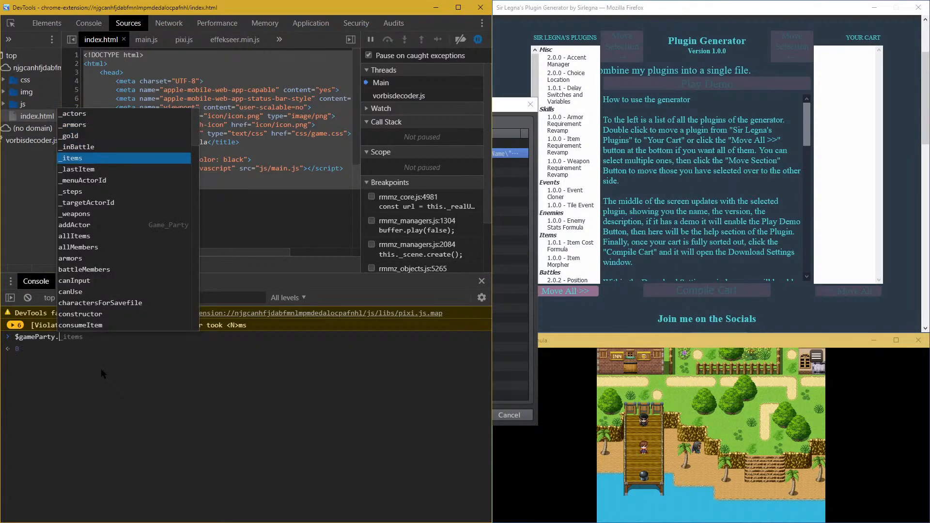
key("Tab")
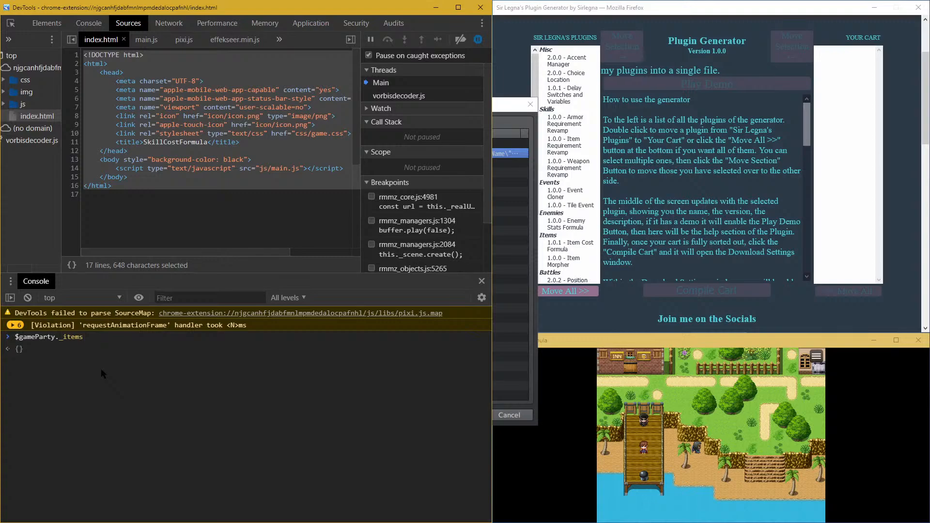
key("Return")
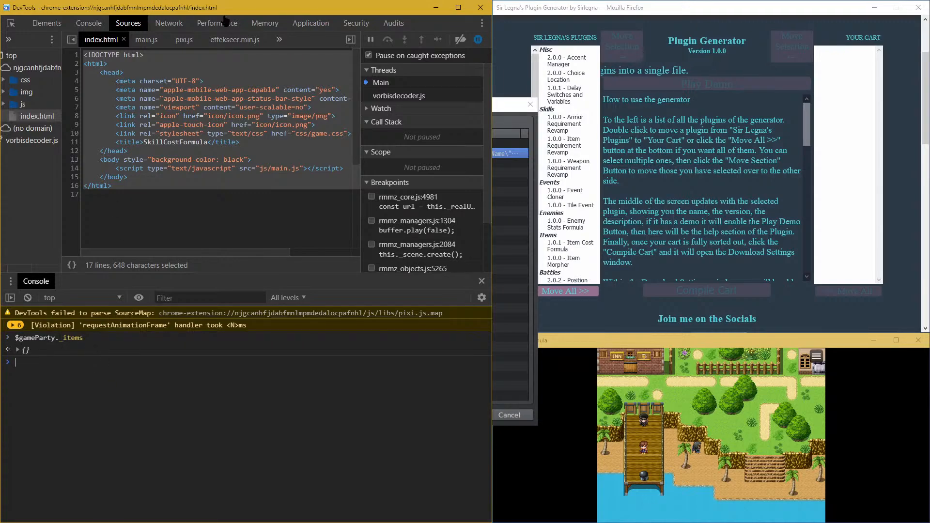
Step: Return to RPG Maker MZ and accept and close the plugin settings and the Plugin Manager
left_click(501, 108)
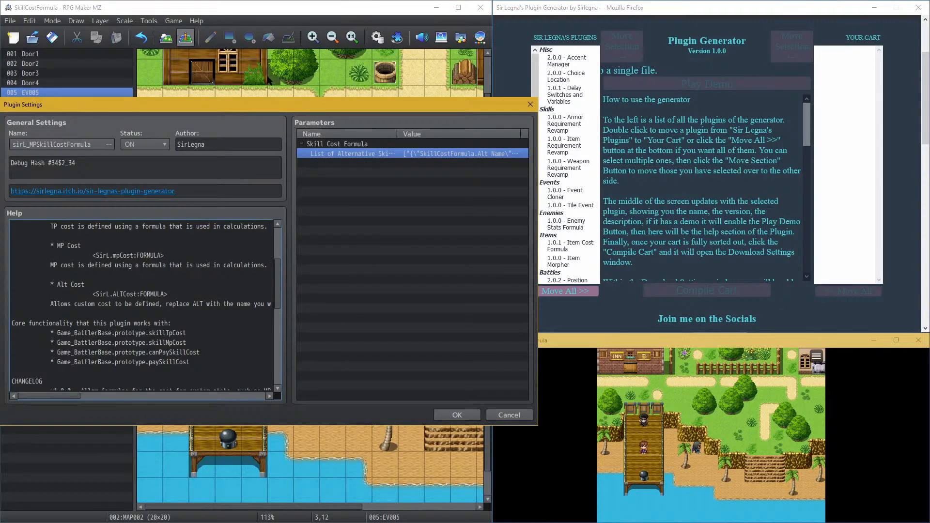
left_click(456, 415)
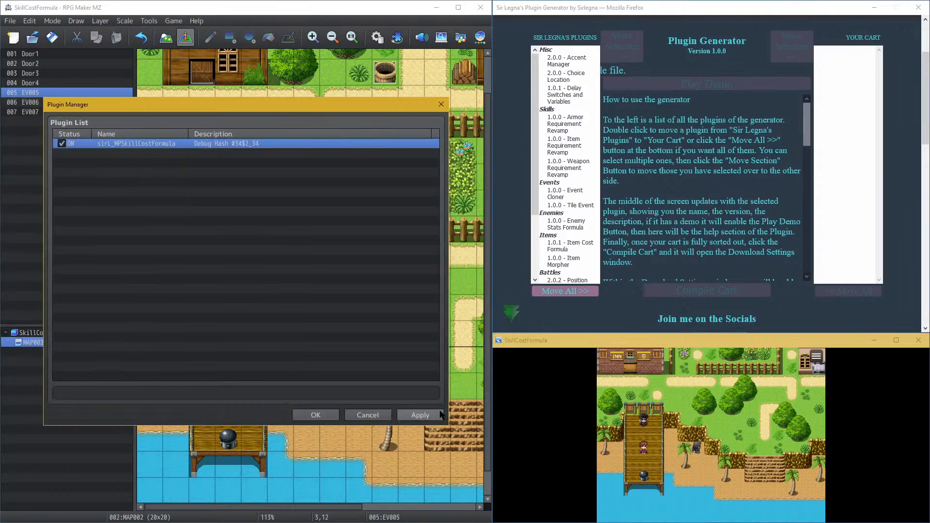
left_click(315, 411)
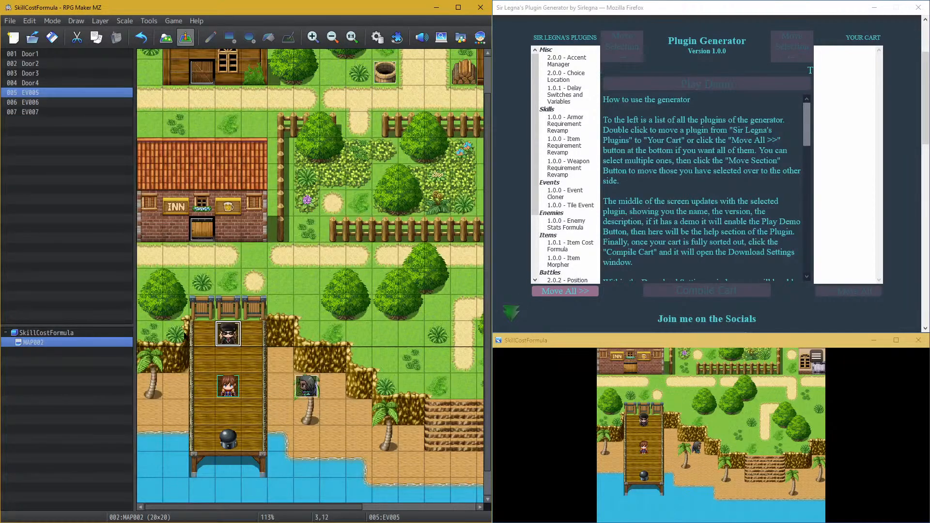
left_click(194, 336)
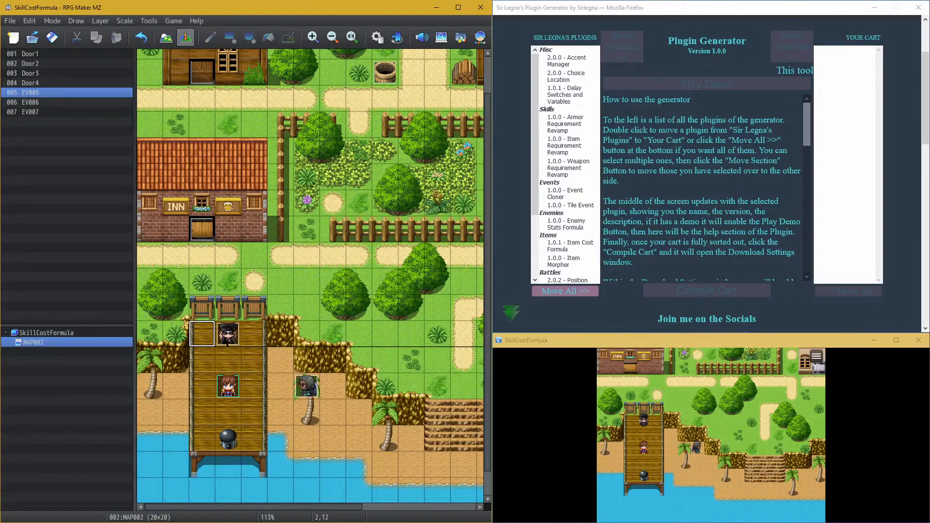
double_click(227, 334)
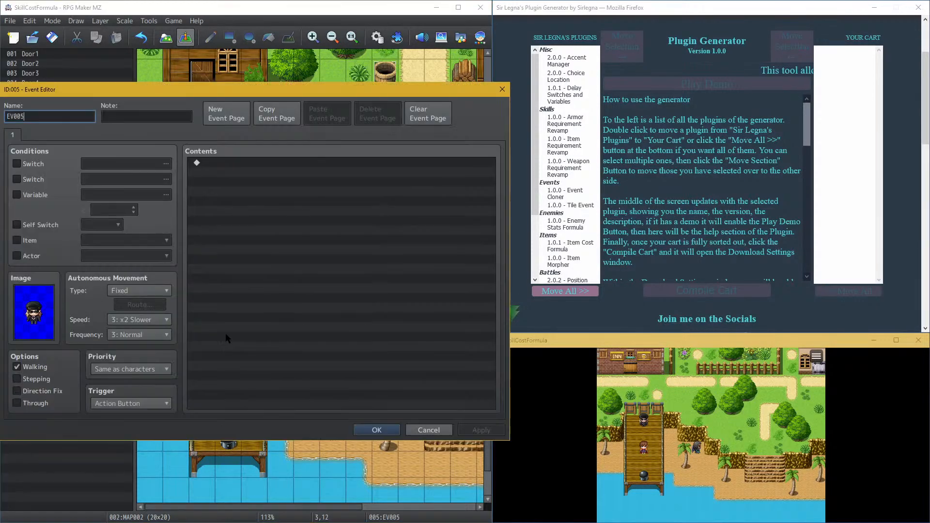
double_click(211, 172)
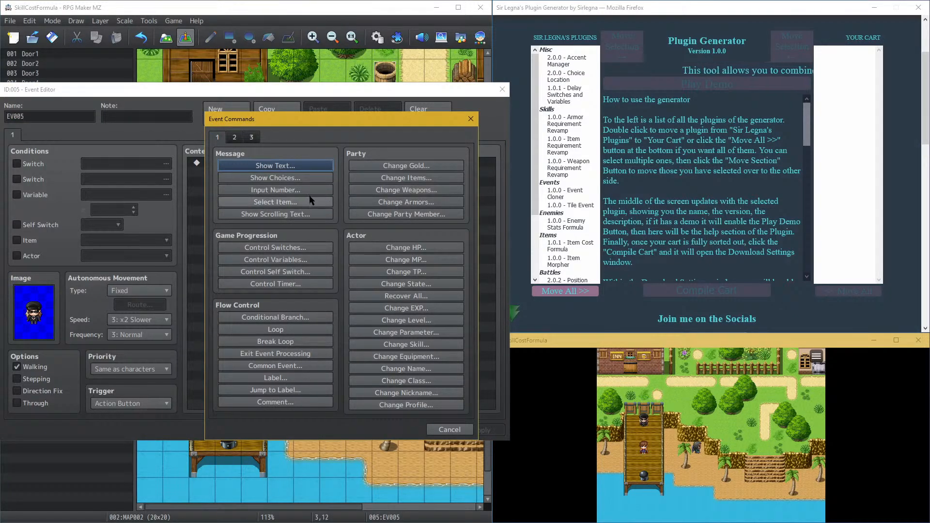
left_click(230, 140)
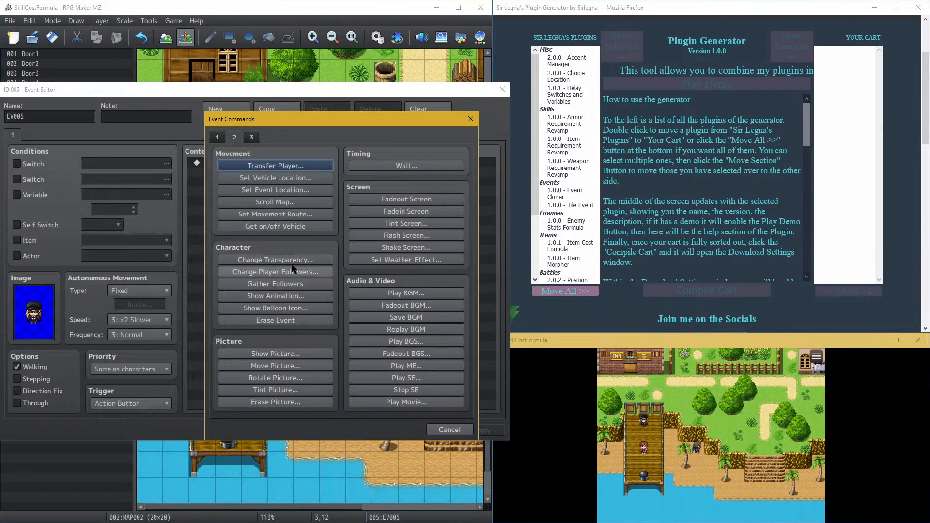
left_click(218, 137)
left_click(385, 178)
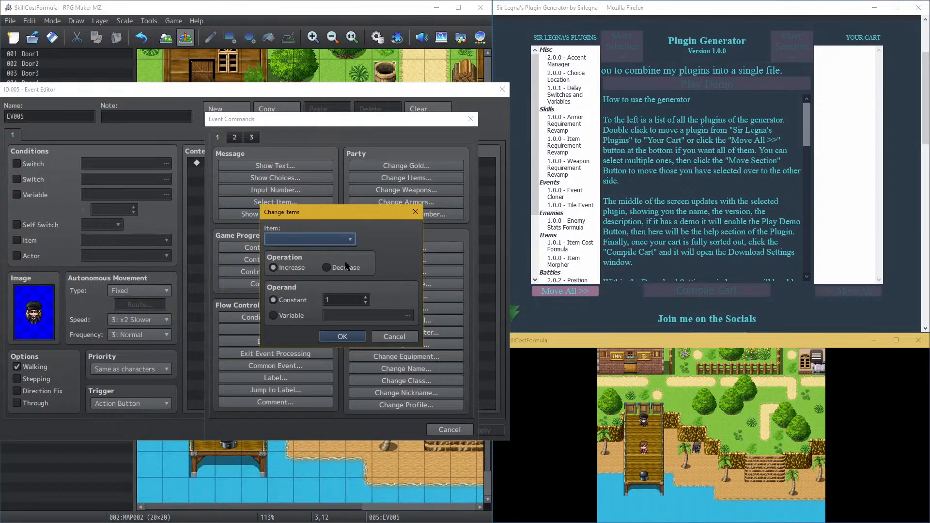
left_click(400, 338)
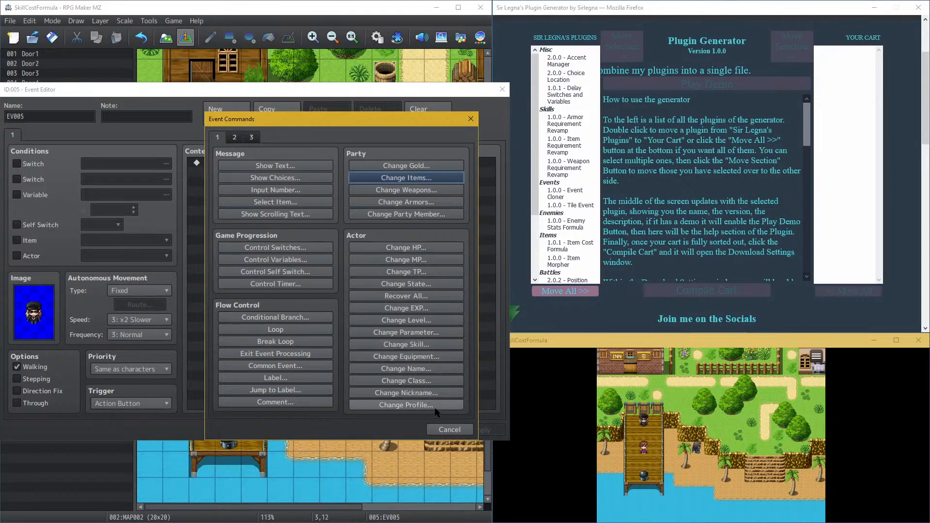
left_click(441, 430)
left_click(381, 428)
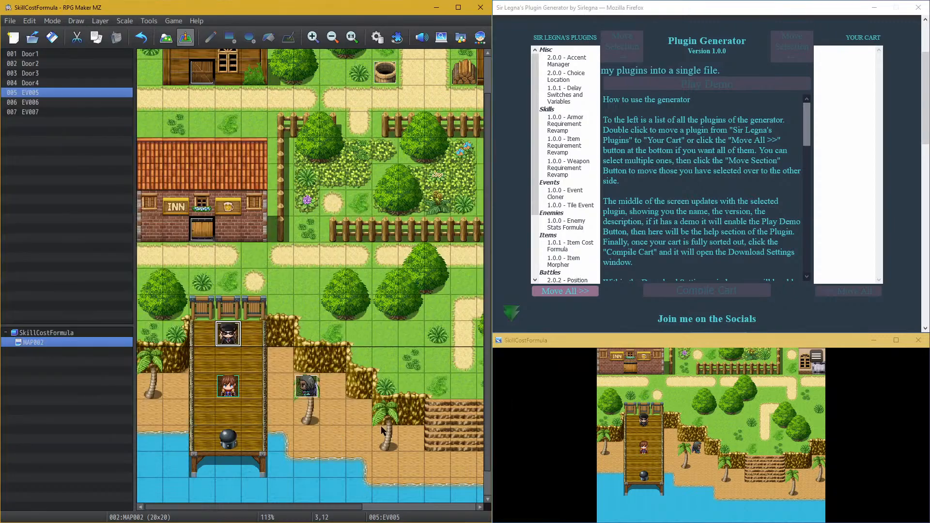
Step: Add a first entry to the database's Items list and name it Potion
left_click(375, 37)
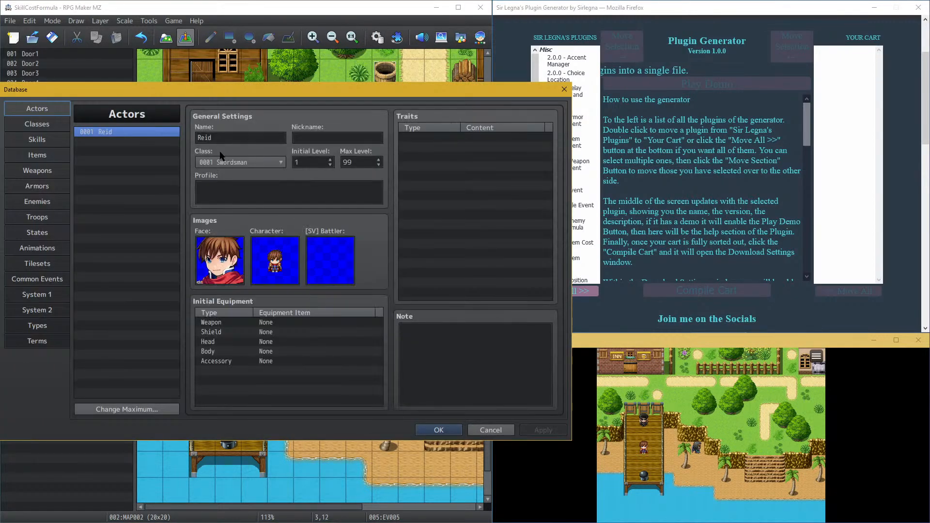
left_click(49, 154)
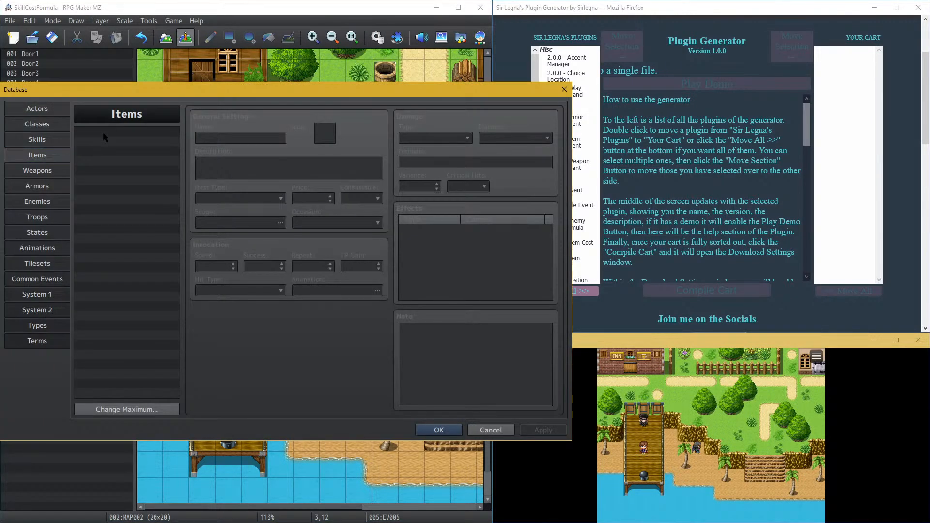
left_click(114, 408)
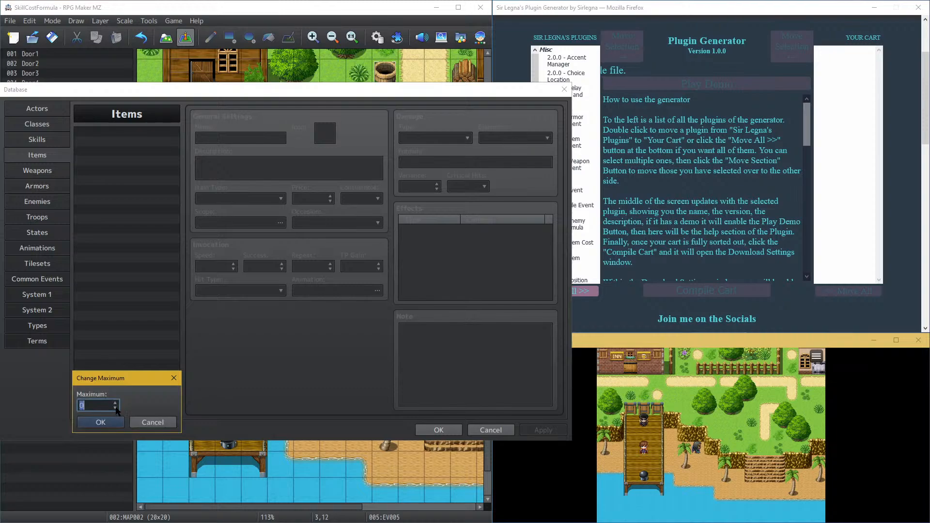
left_click(96, 421)
left_click(228, 139)
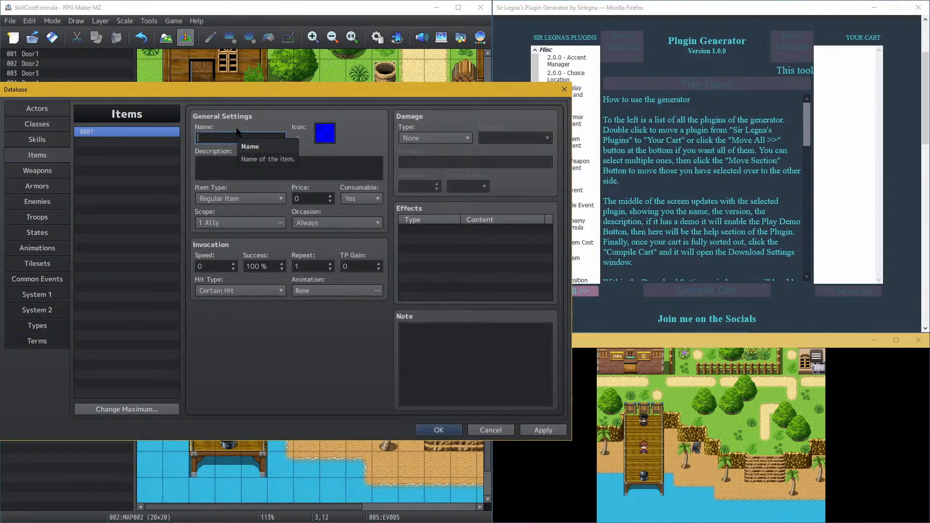
type("Po")
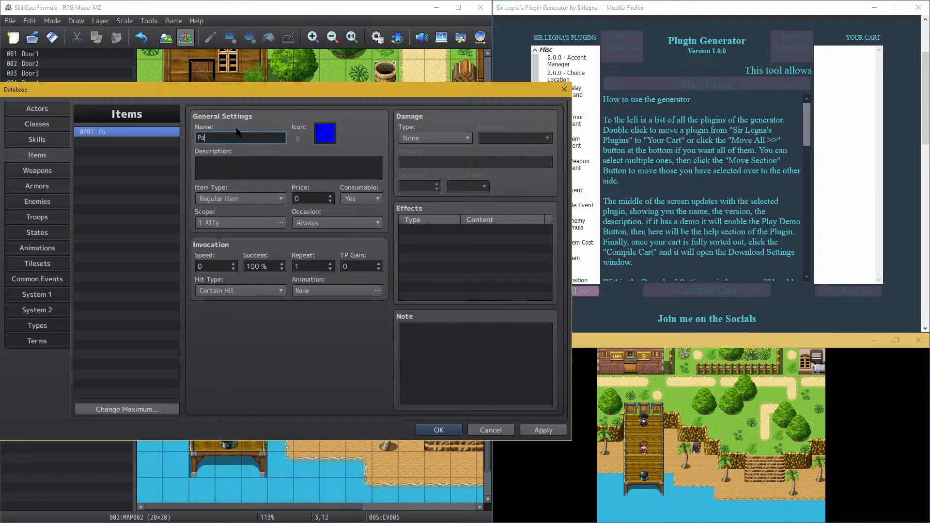
type("tion")
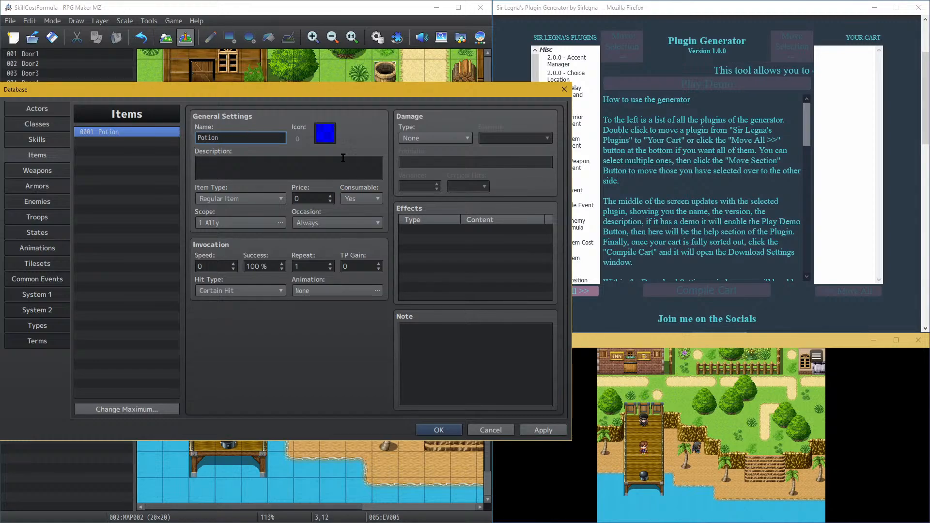
Step: Assign the green potion flask icon, number 176, to the item
double_click(325, 140)
scroll(269, 227, "down", 3)
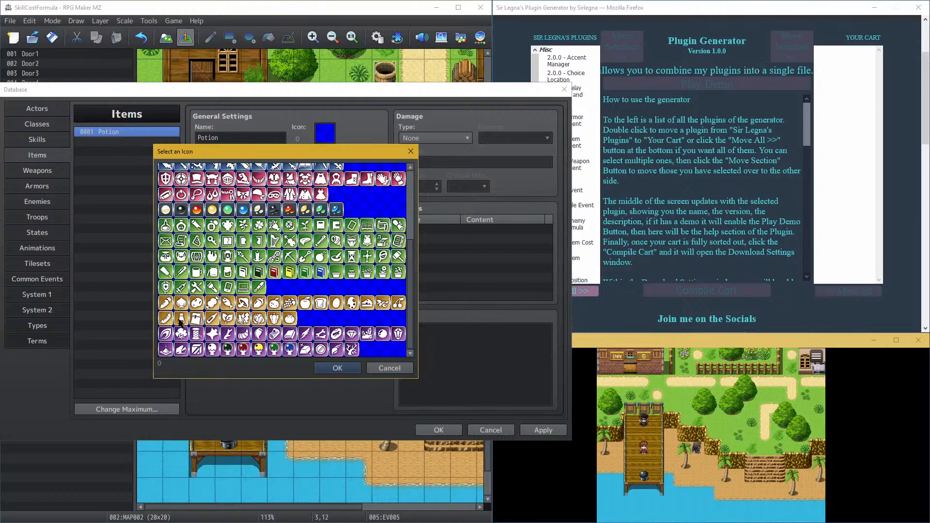
left_click(166, 225)
double_click(166, 226)
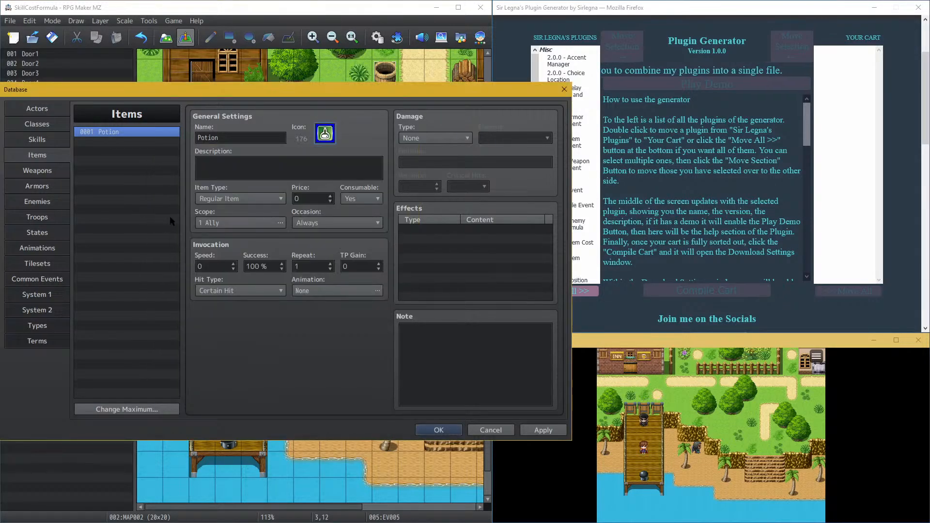
Step: Rename the item as MP lotion
left_click(264, 170)
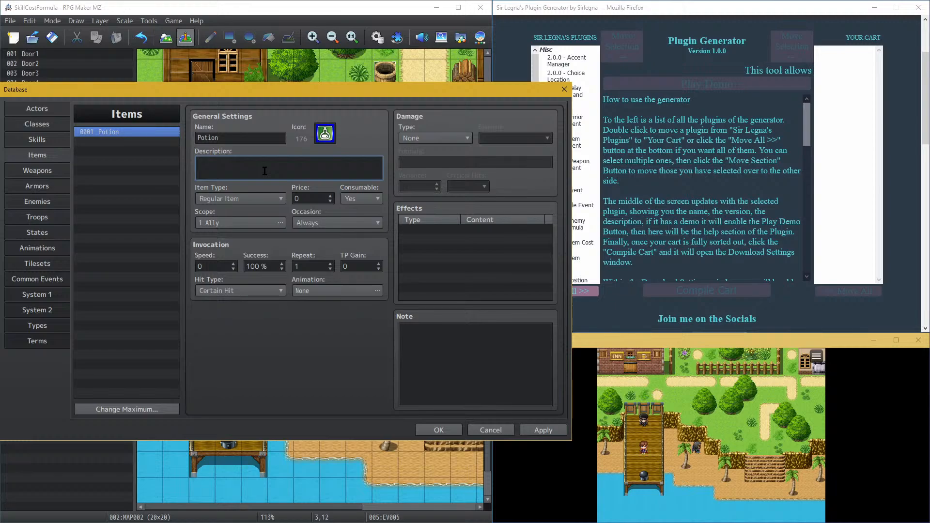
type("MP")
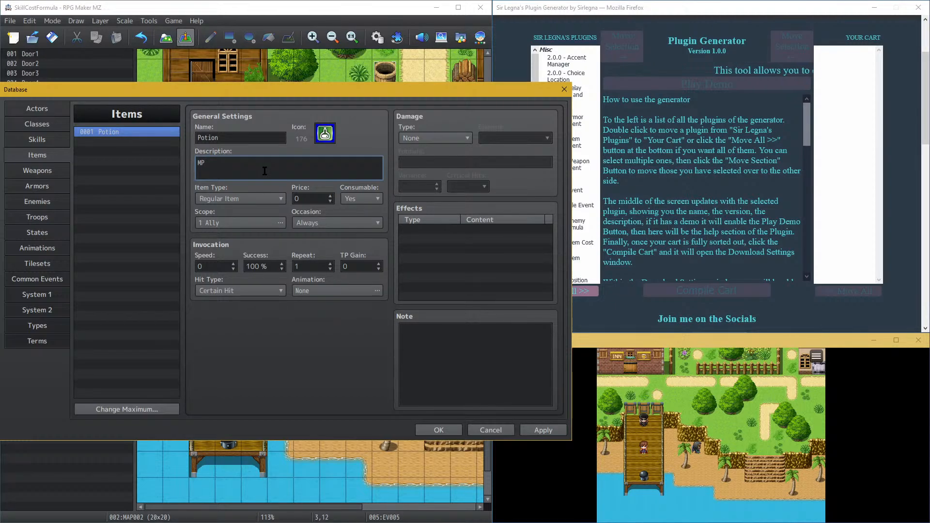
key("ctrl+a")
key("ctrl+x")
double_click(252, 140)
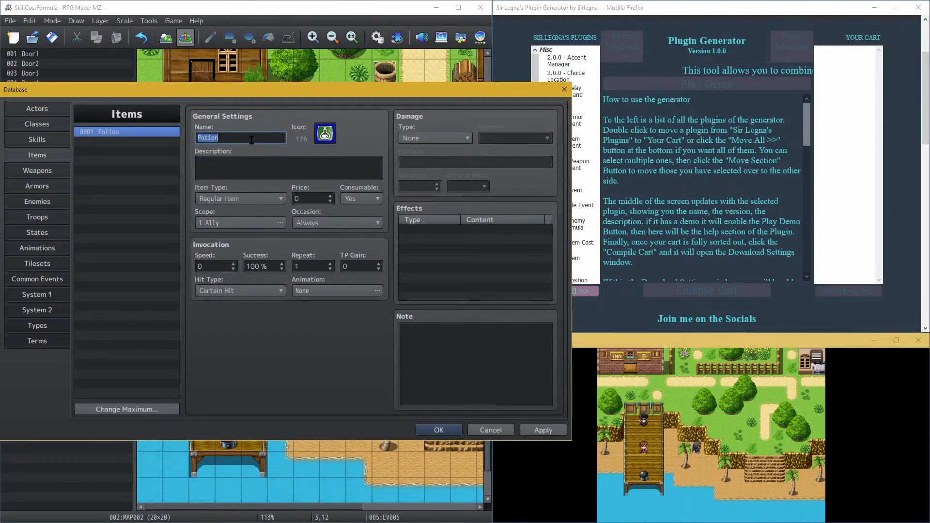
key("ctrl+v")
type("1")
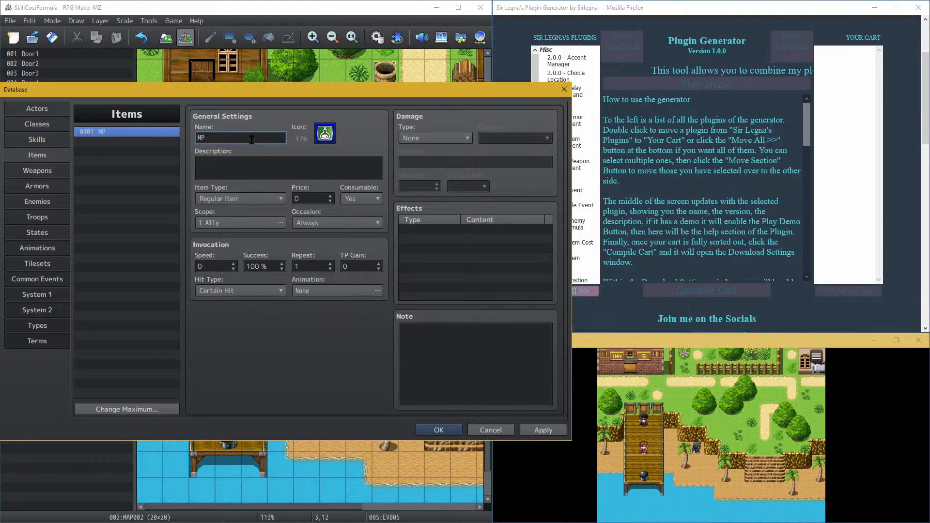
type("otion")
Step: Enter the item description "When you use rub it will use up this item to rub in new MP"
key("Tab")
key("Tab")
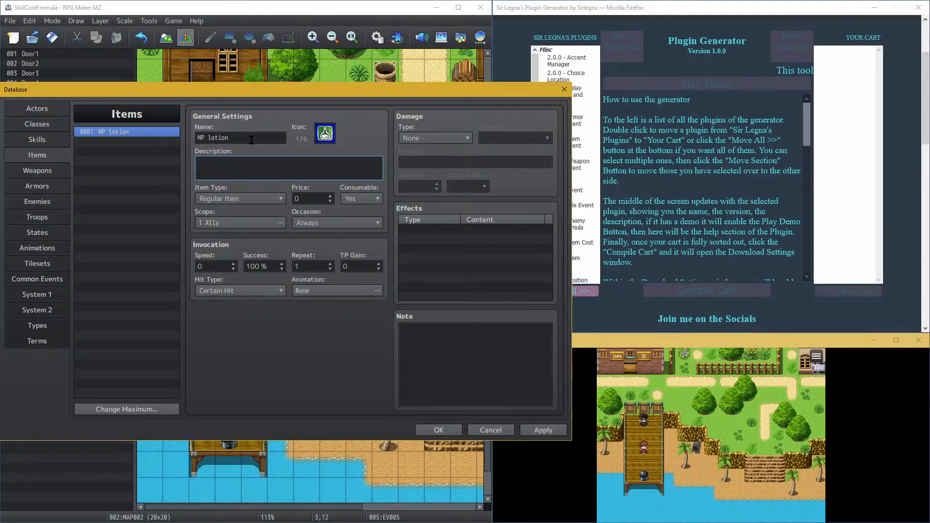
type("Rub")
key("BackSpace")
key("BackSpace")
key("BackSpace")
type("When you use")
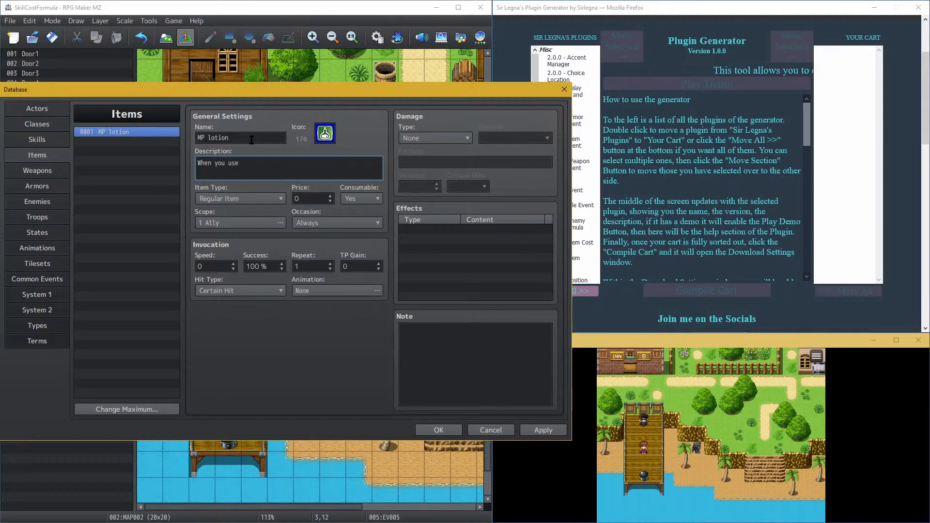
type(" rub")
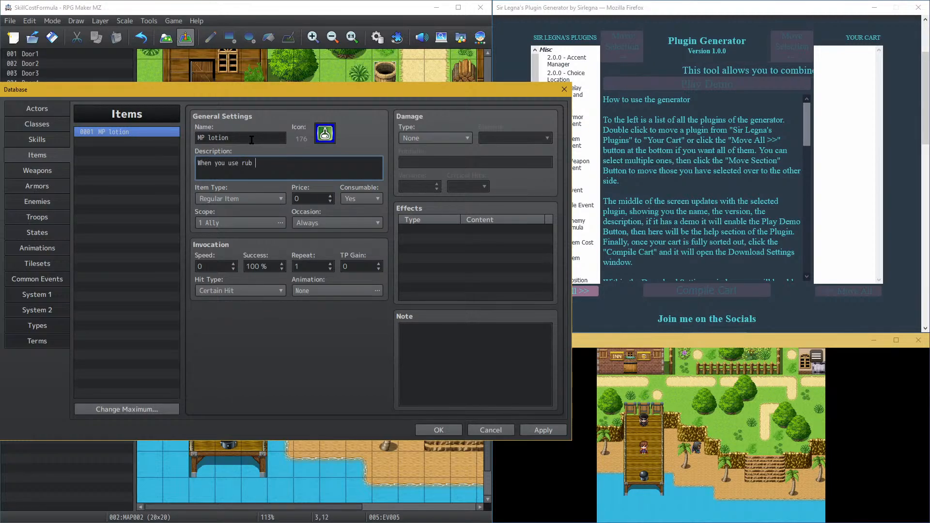
type(" it will use up")
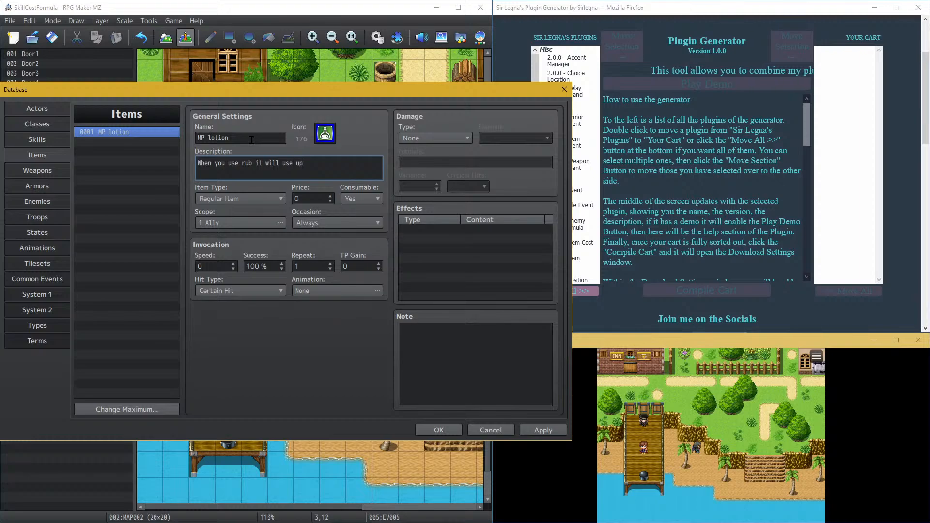
type(" this item to ")
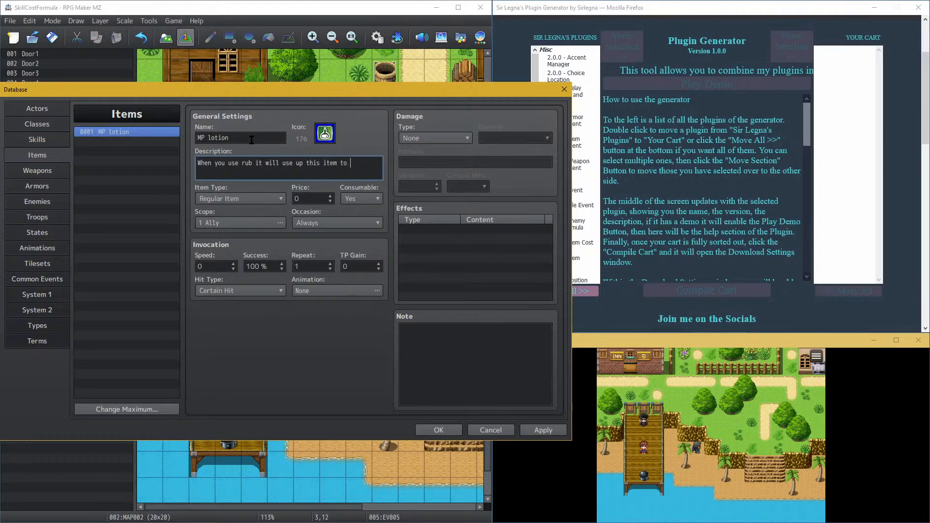
type("rub in")
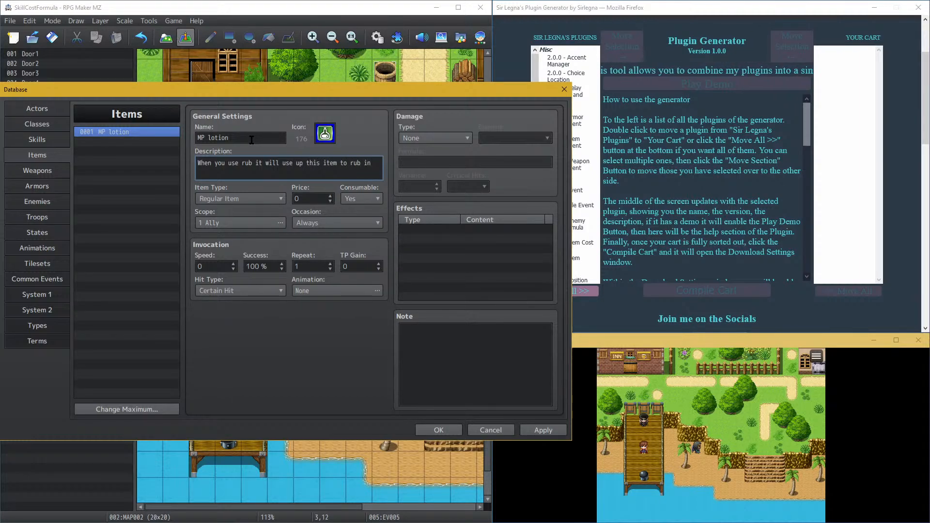
type(" new MP")
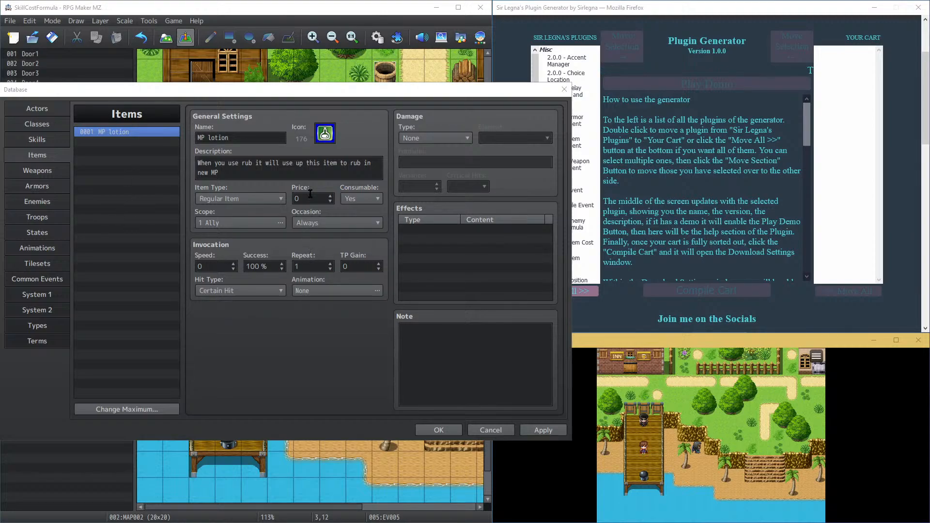
Step: Set the MP lotion's Consumable option to No and its Scope to None, and save and close the database
left_click(380, 200)
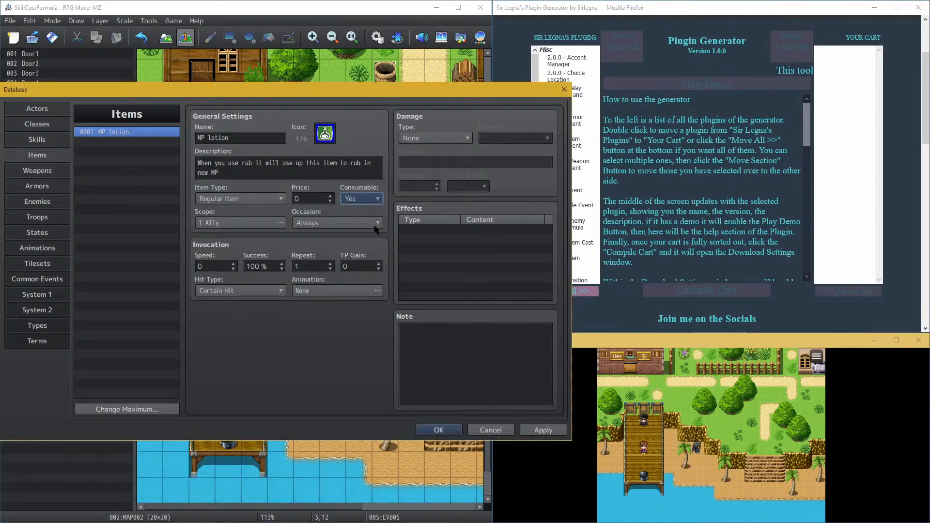
left_click(369, 198)
left_click(364, 222)
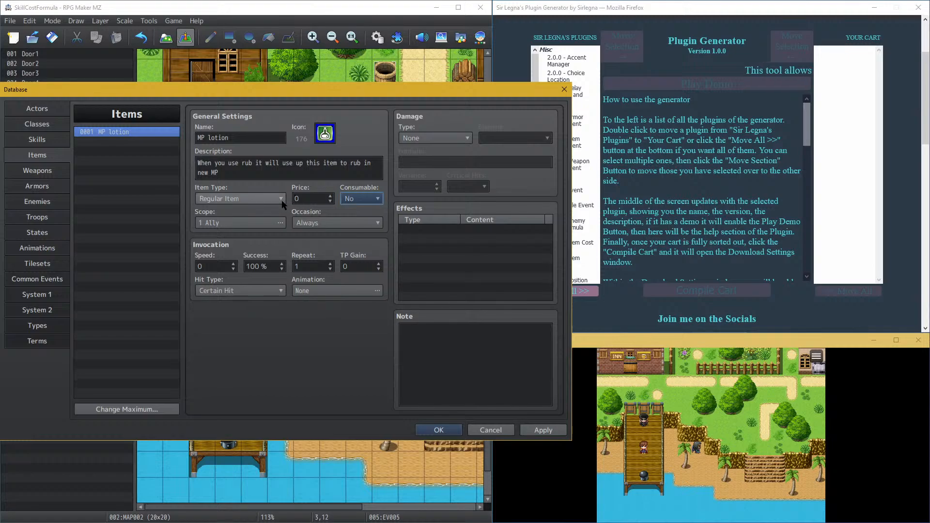
left_click(273, 223)
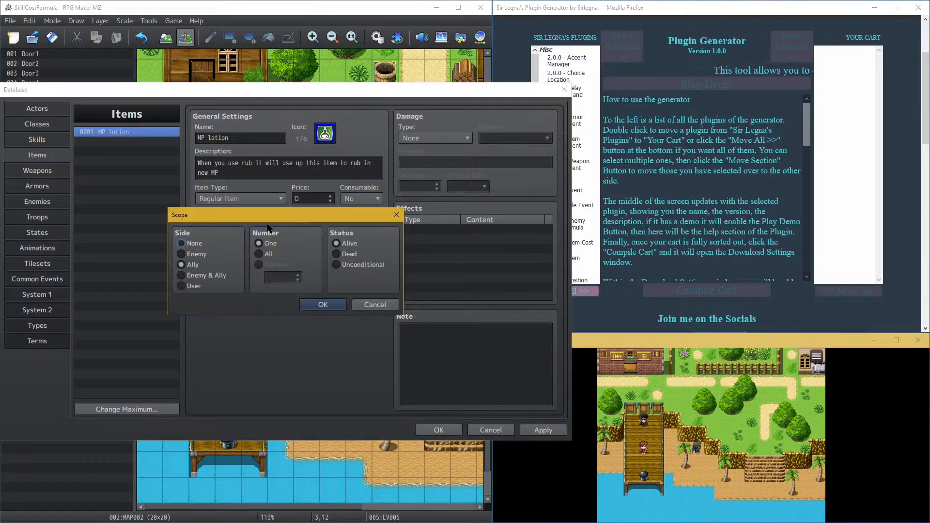
left_click(322, 304)
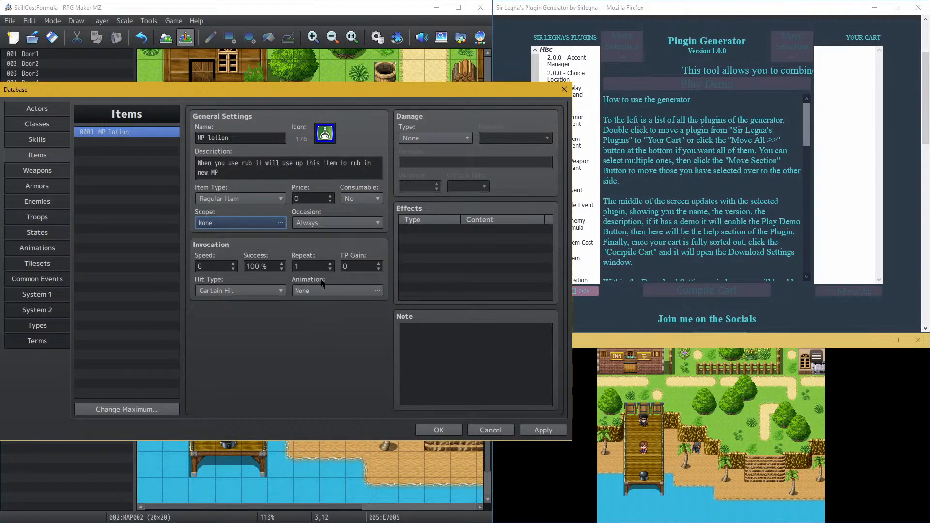
left_click(322, 224)
left_click(320, 231)
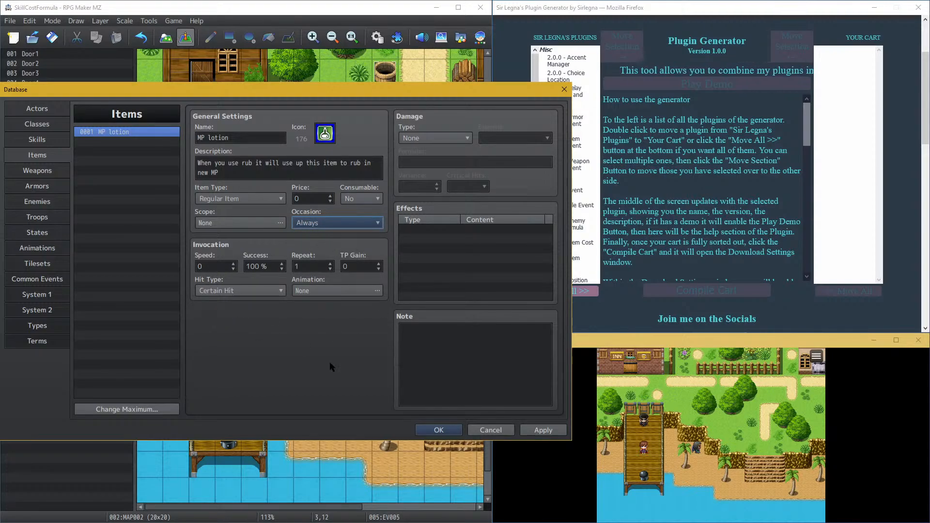
left_click(538, 430)
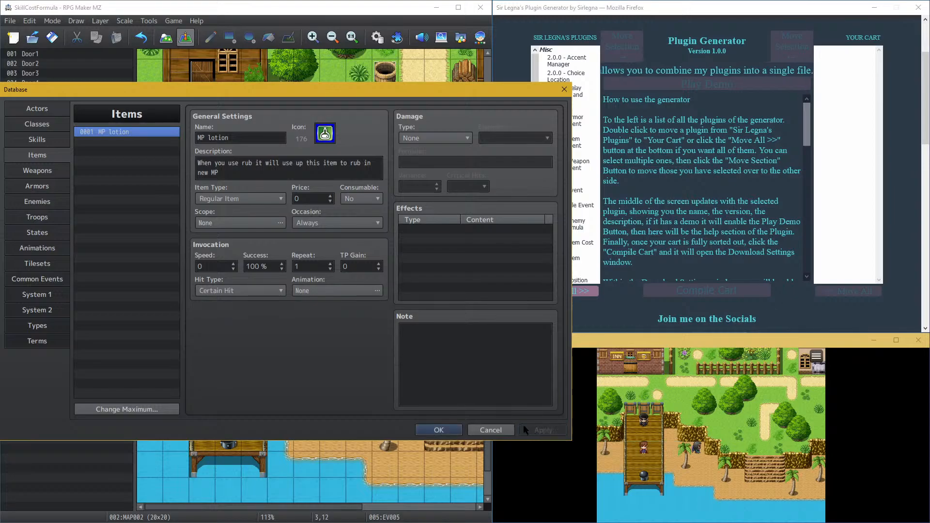
left_click(436, 429)
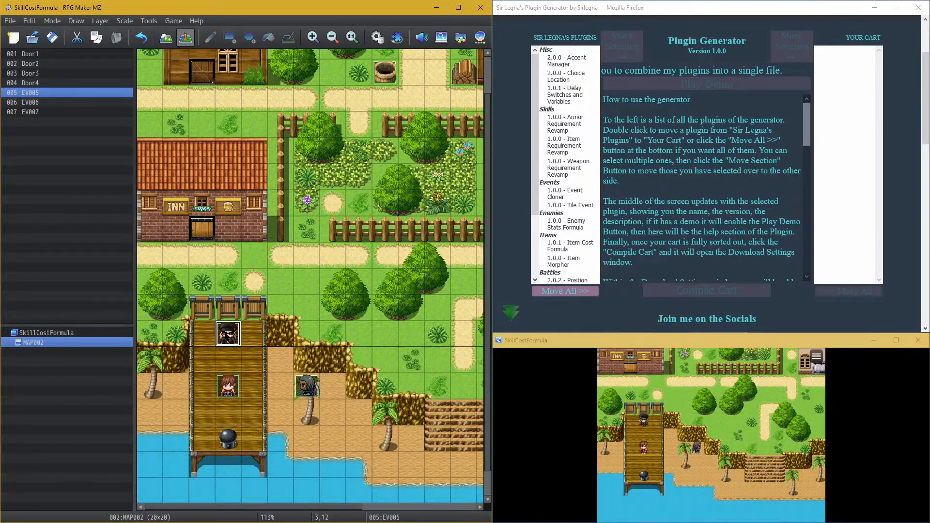
Step: Add a Show Text command to the event at the north end of the pier, using the black-capped SirLegna face
double_click(228, 336)
double_click(228, 165)
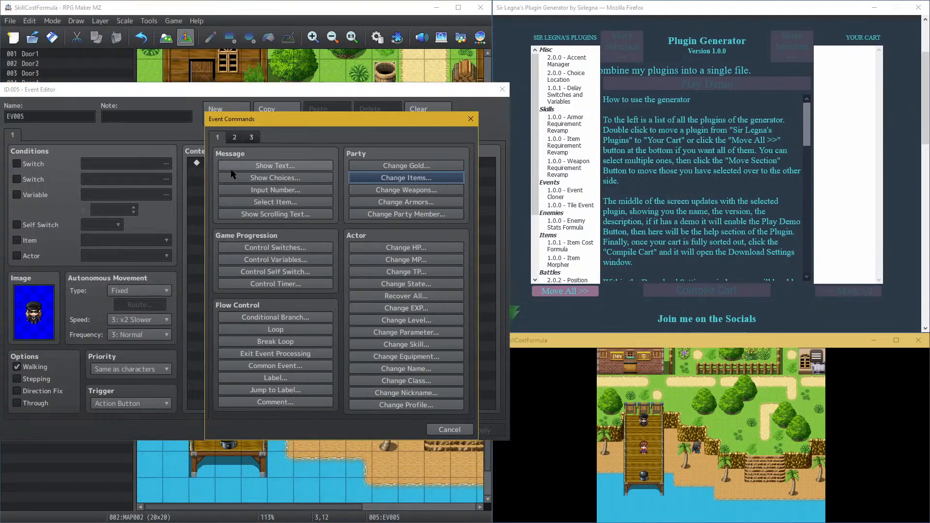
left_click(244, 169)
double_click(223, 260)
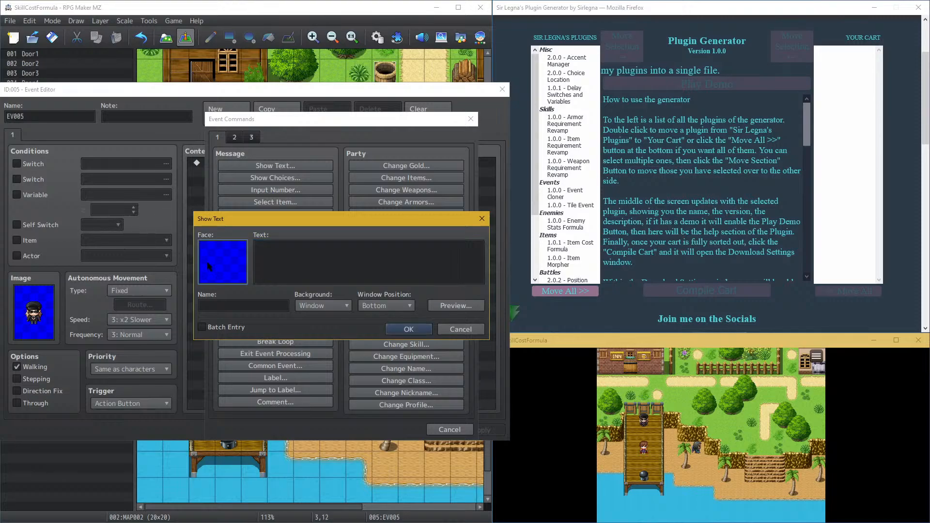
double_click(212, 205)
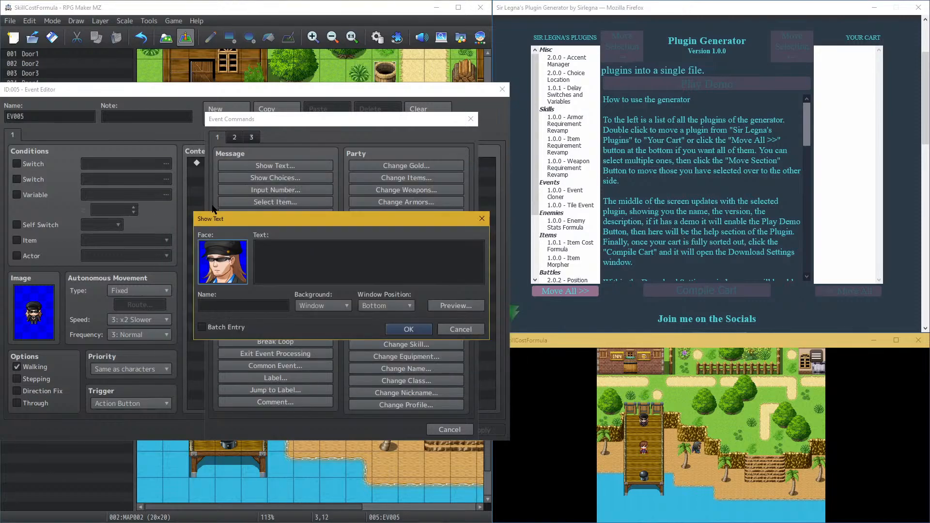
Step: Enter the message text "Hey, you want some lotion?"
left_click(309, 263)
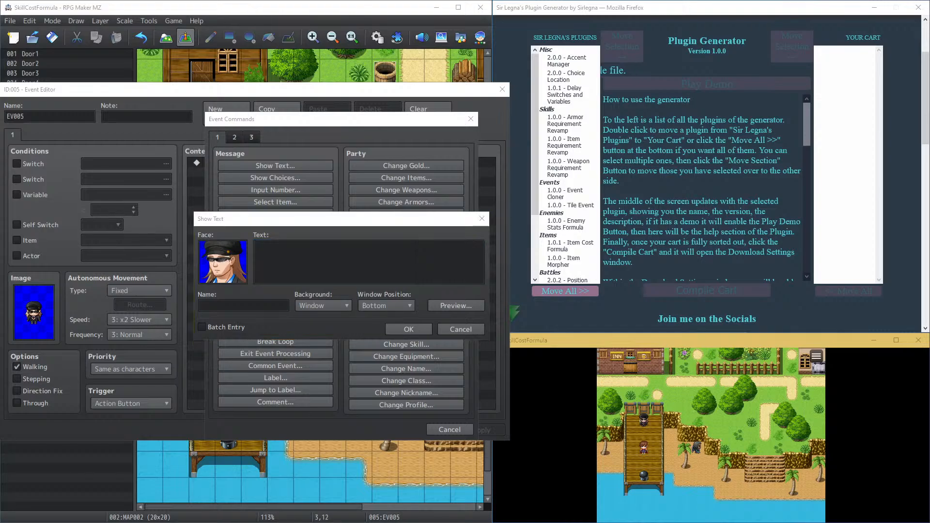
left_click(307, 268)
type("Hey, you want")
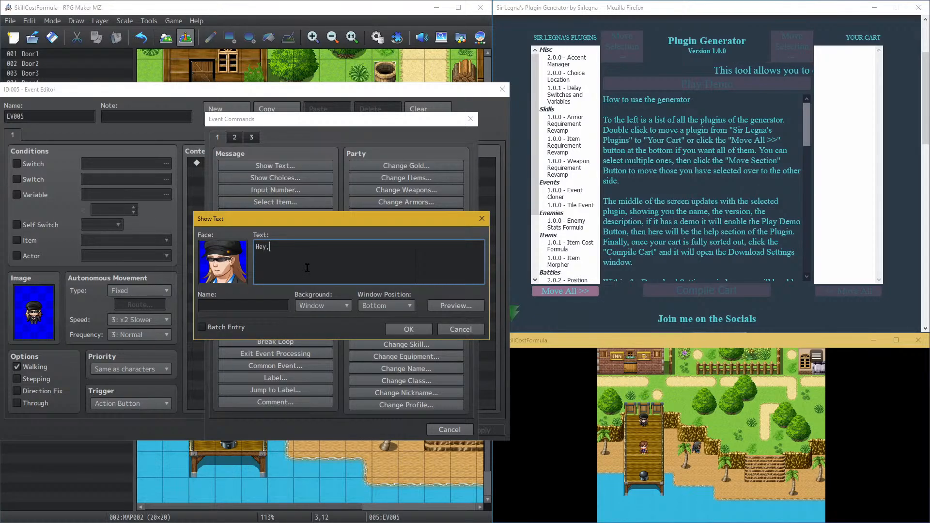
type("m")
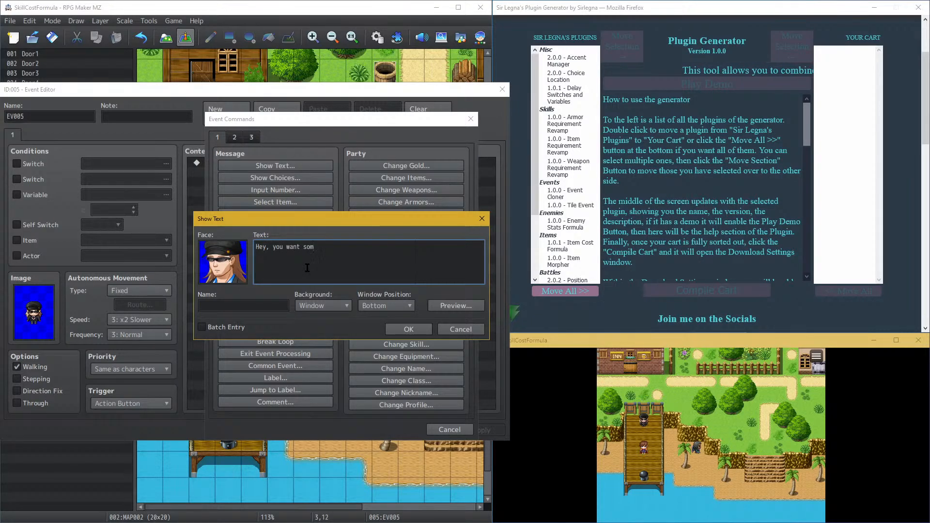
type("e lotion?")
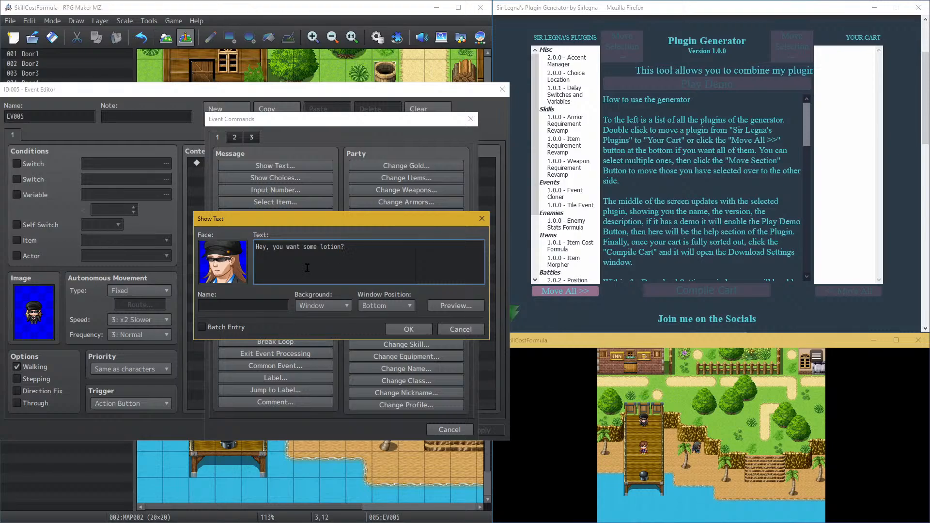
Step: Set the message's speaker name to SirLegna and its window position to Top, and confirm the command
left_click(258, 304)
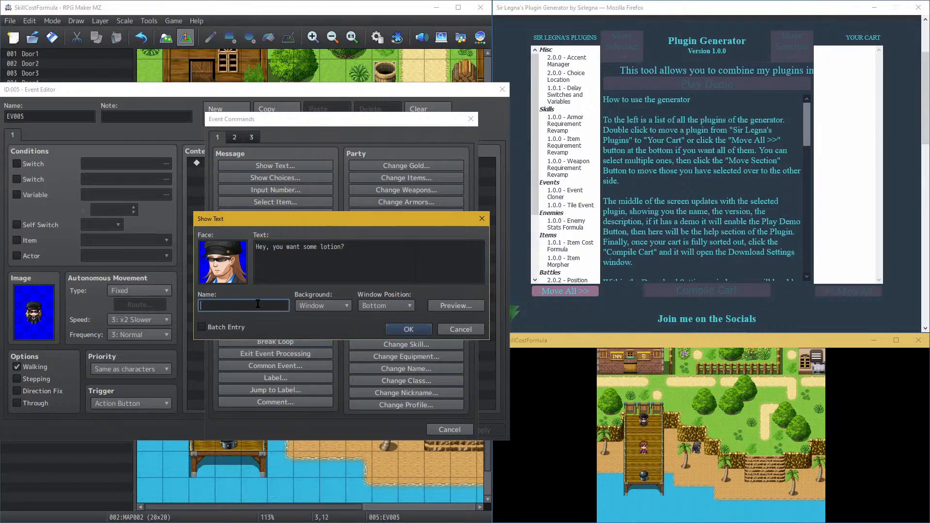
type("SirLegna")
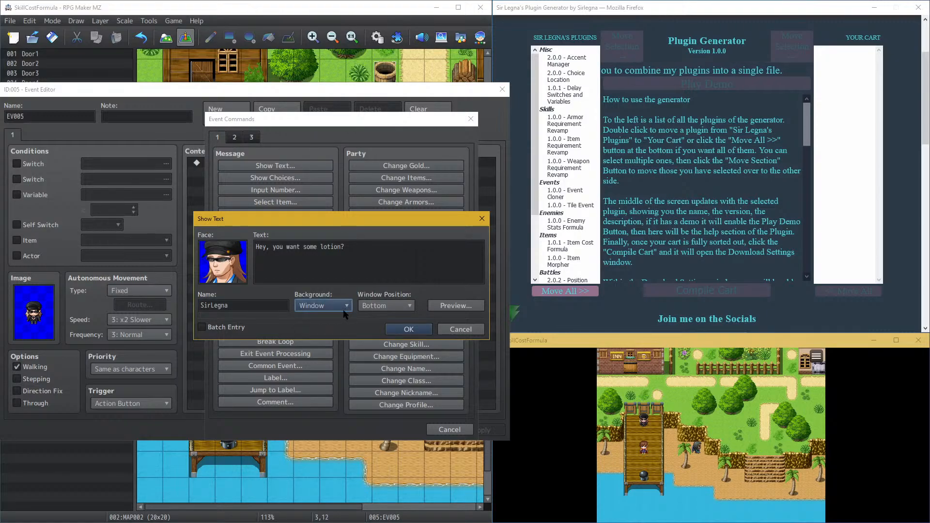
left_click(384, 306)
left_click(378, 318)
left_click(406, 329)
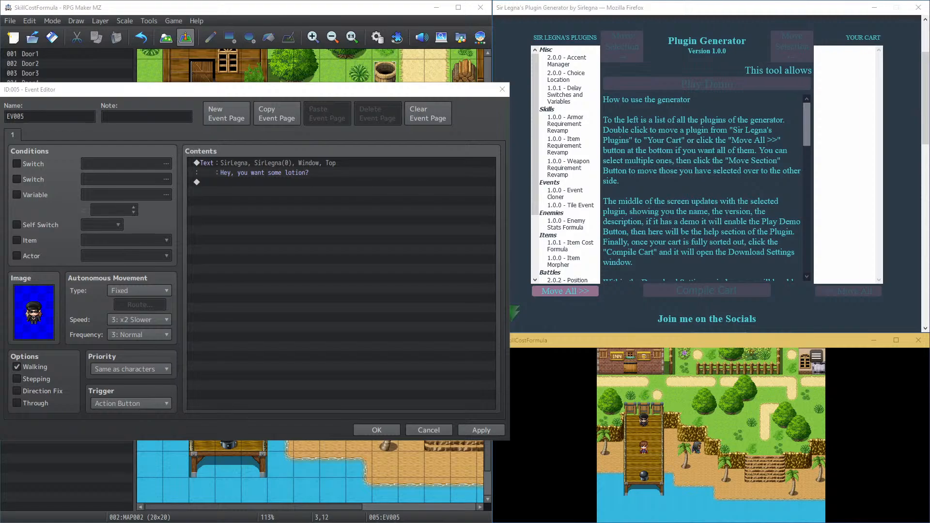
Step: Add a Change Items command below the message that increases MP lotion by 1, and save the event
left_click(274, 187)
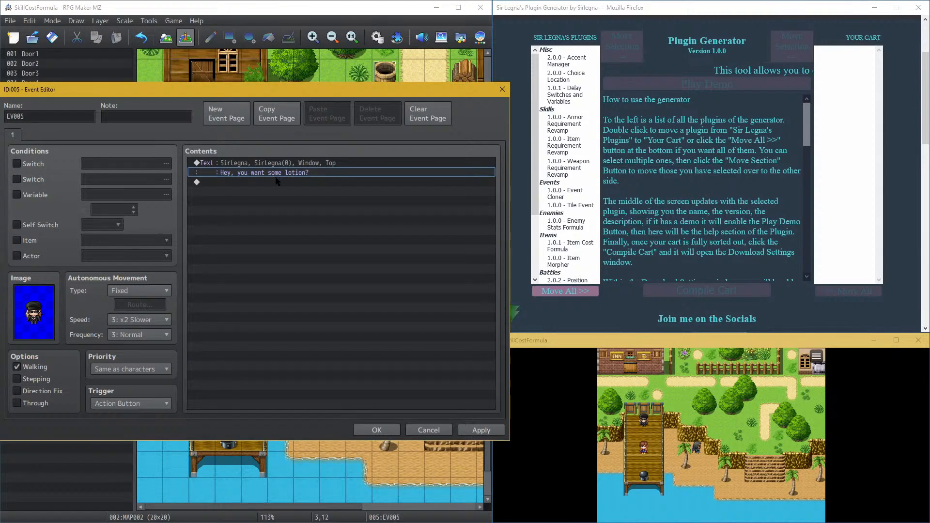
left_click(274, 183)
double_click(274, 183)
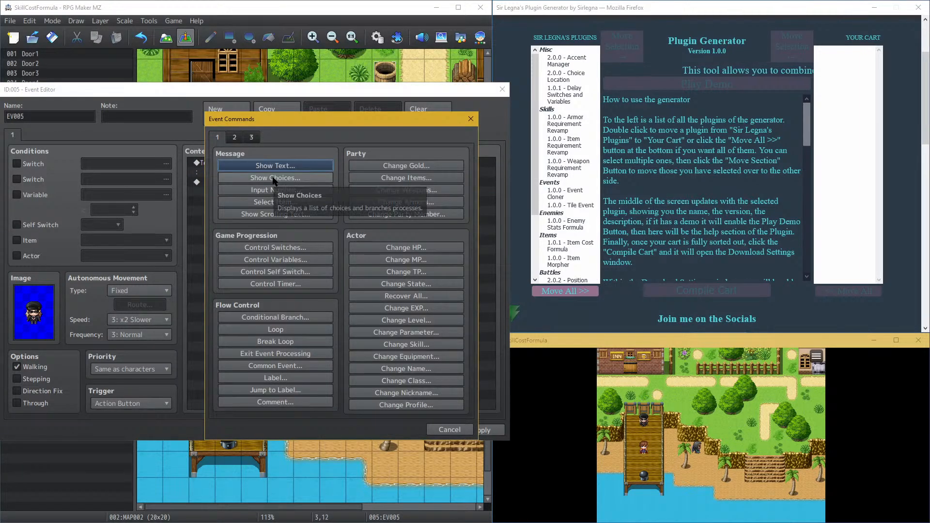
left_click(406, 178)
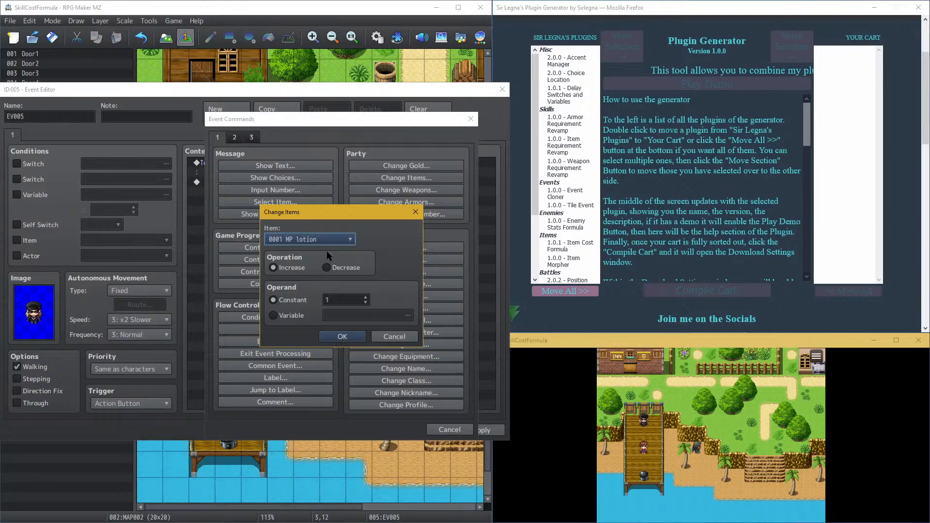
left_click(339, 336)
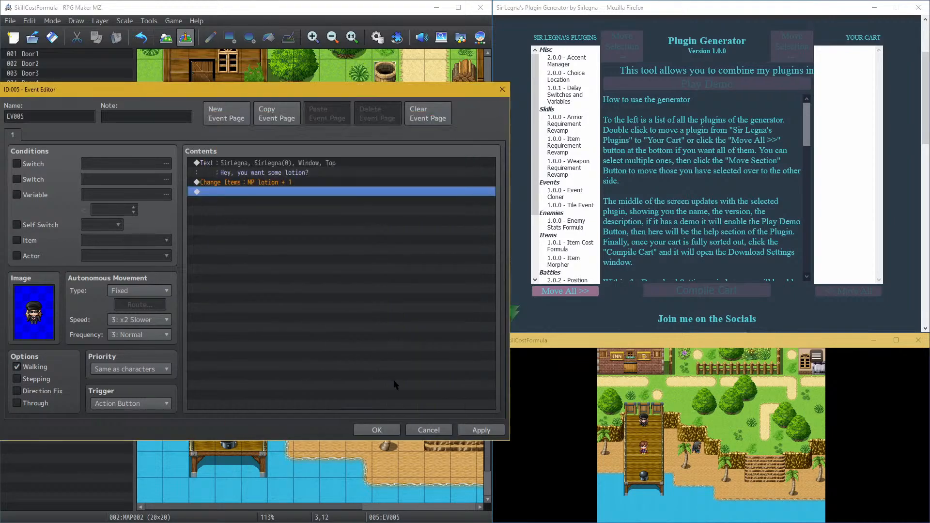
left_click(482, 430)
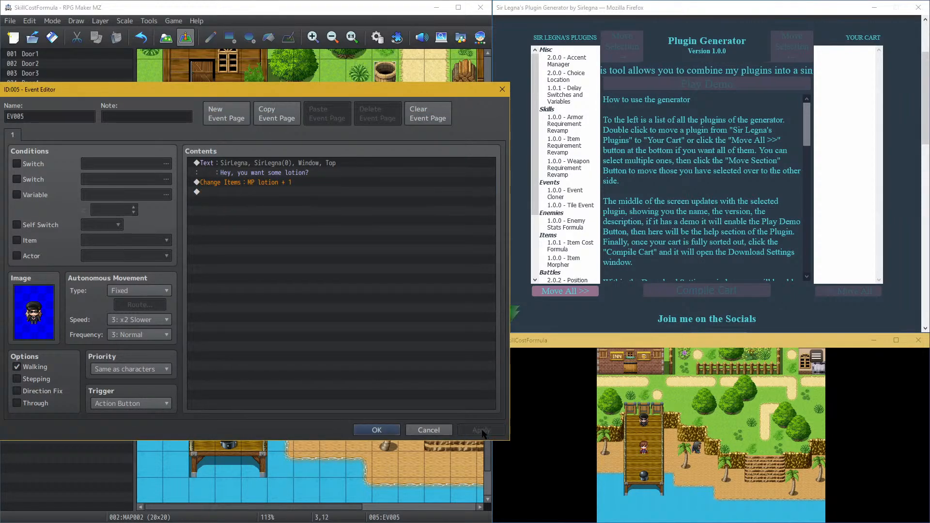
left_click(383, 430)
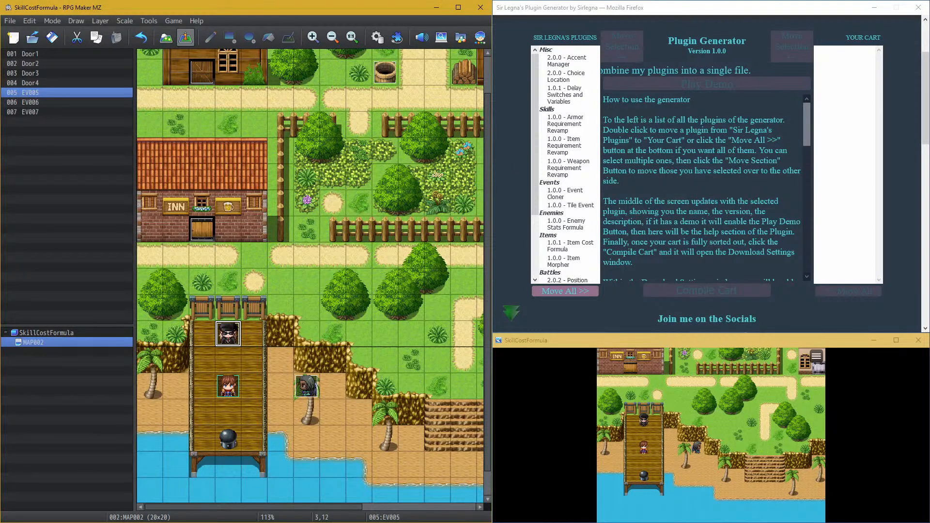
Step: In the sirL_MPSkillCostFormula plugin's alternative skill types, rename the Potion entry as Lotion
left_click(397, 37)
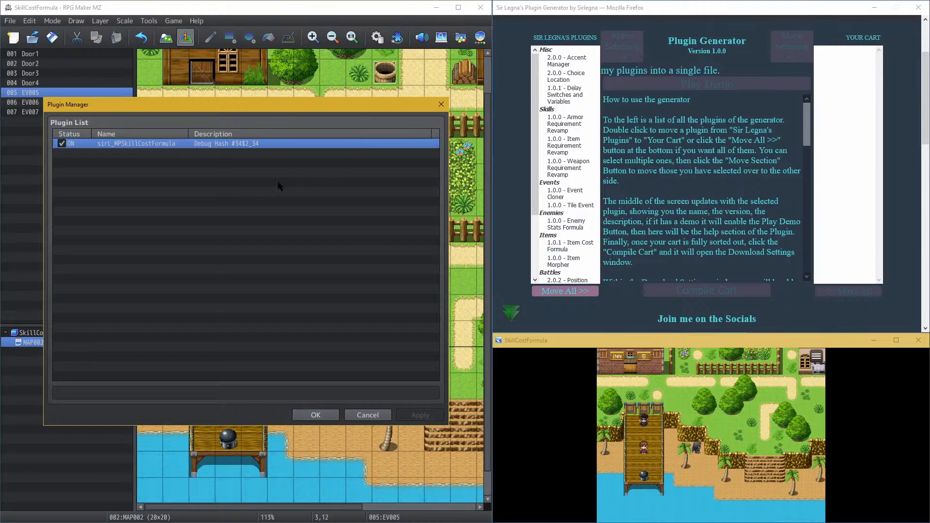
double_click(261, 145)
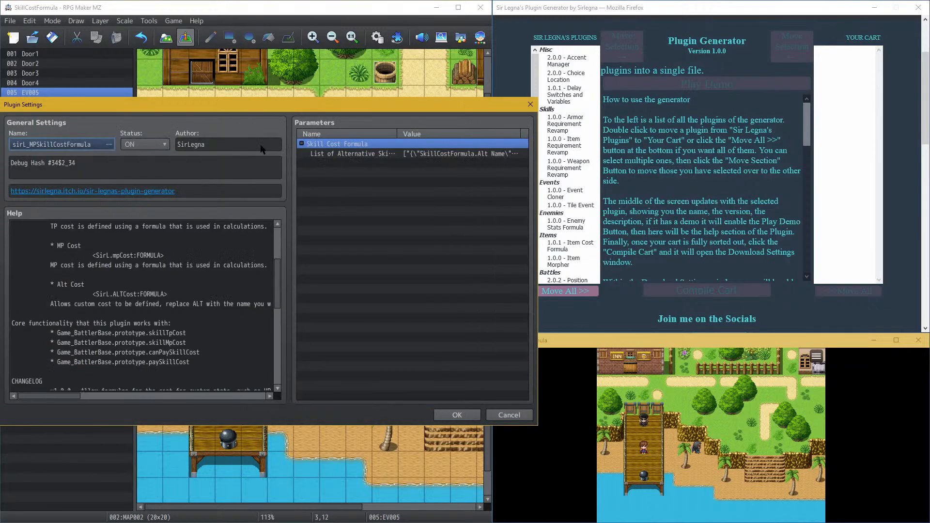
double_click(397, 154)
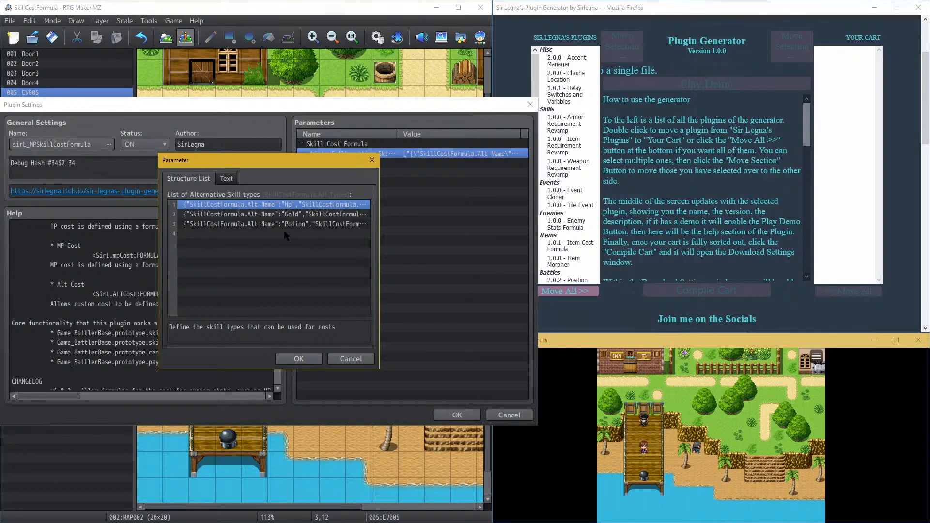
double_click(284, 230)
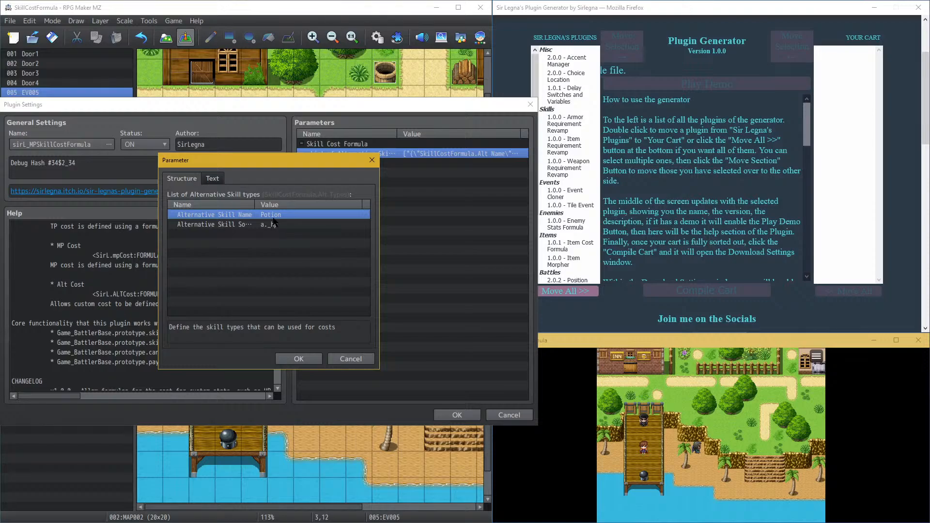
double_click(275, 222)
type("L")
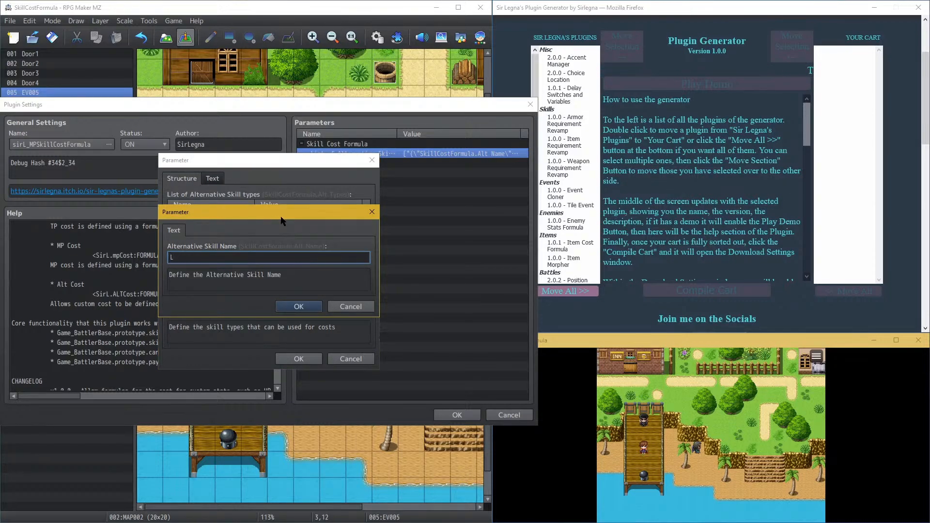
type("otion")
left_click(284, 310)
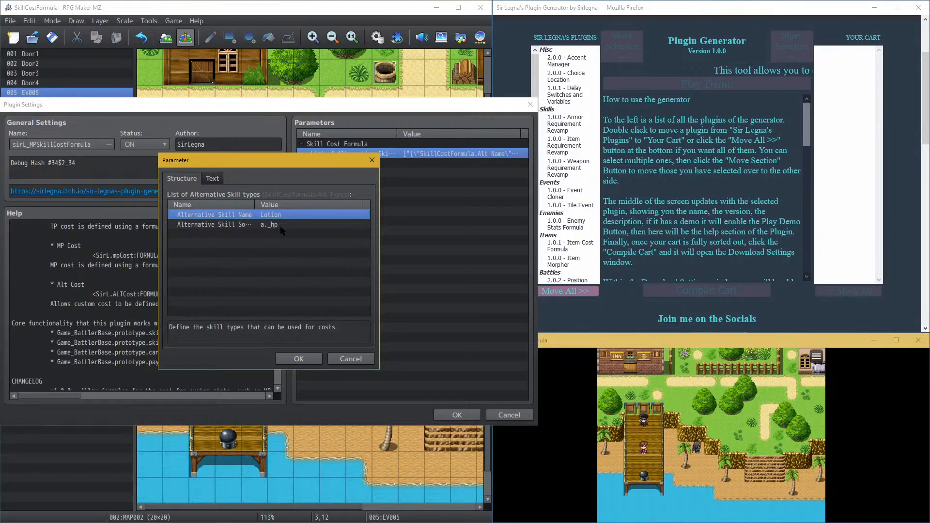
Step: Open the party menu in the running playtest, and close the playtest window
left_click(745, 378)
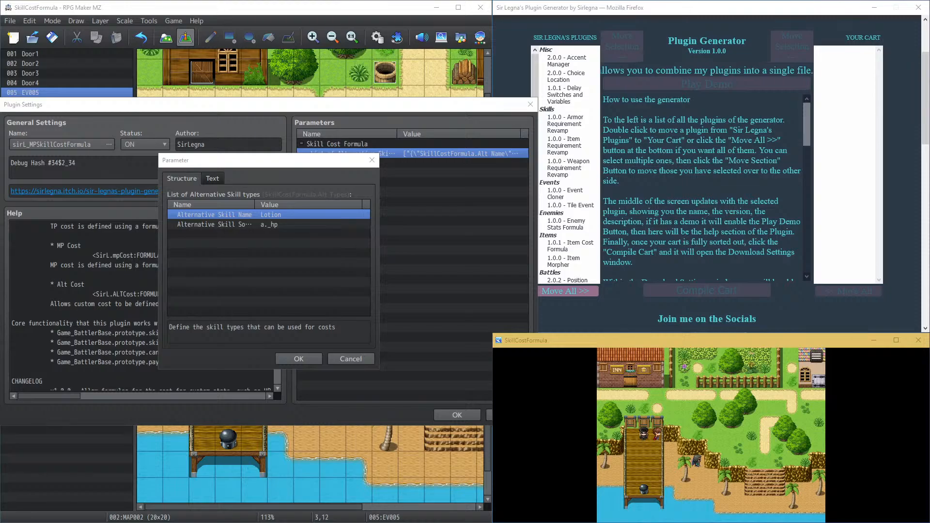
left_click(776, 436)
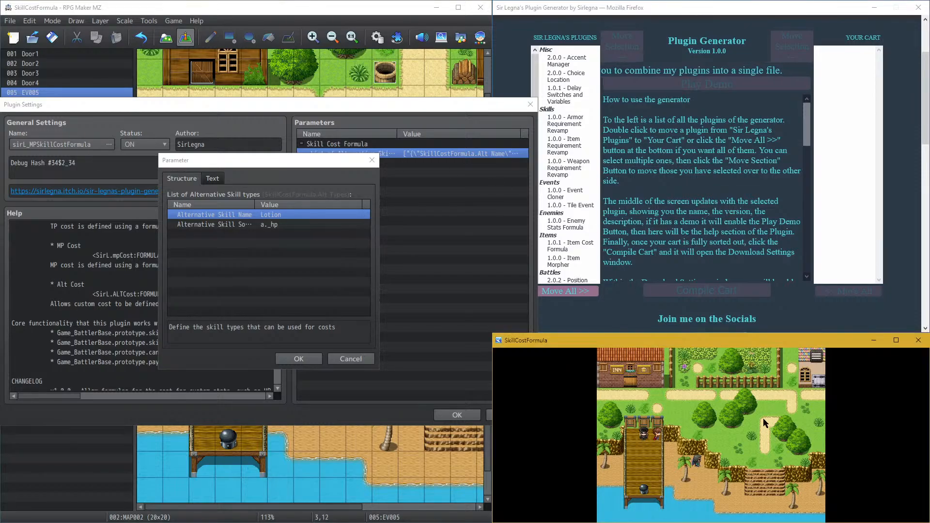
left_click(816, 359)
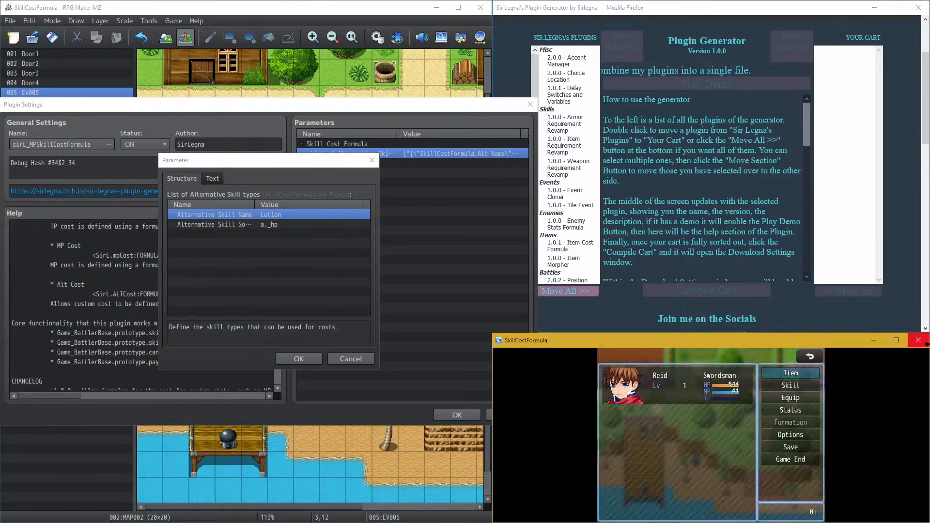
left_click(918, 340)
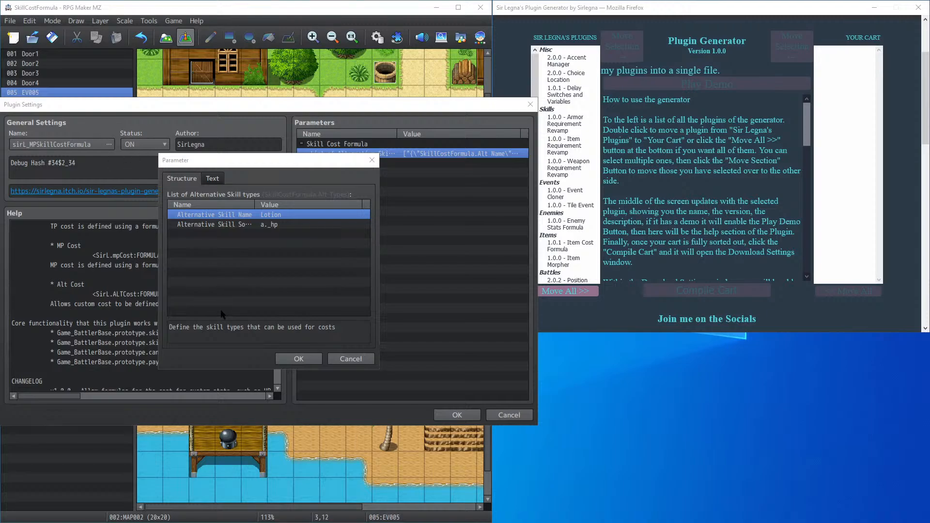
left_click(170, 19)
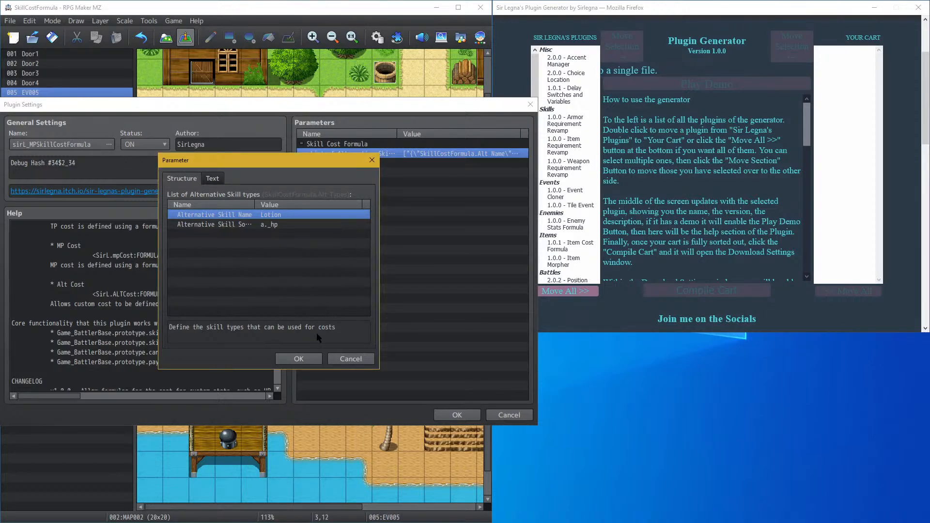
Step: Confirm the Lotion skill type, and apply and close the plugin settings
left_click(280, 359)
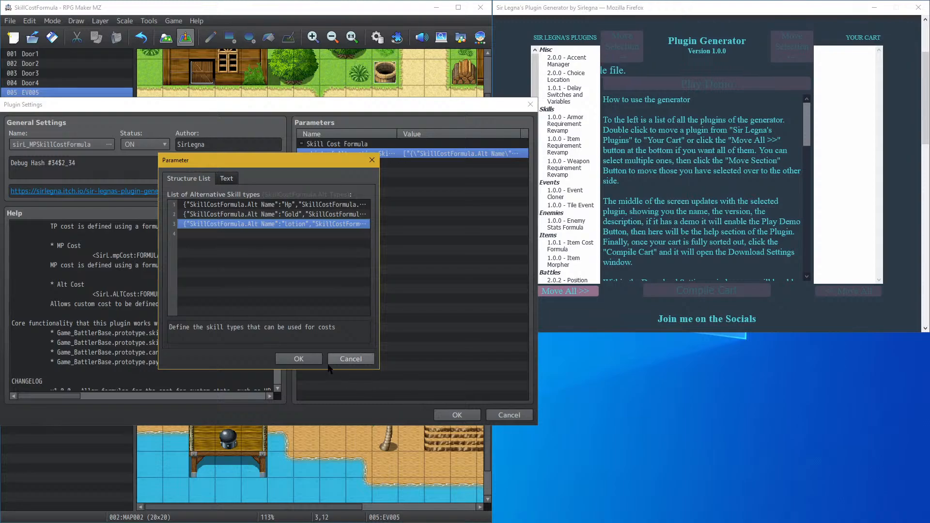
left_click(298, 359)
left_click(457, 415)
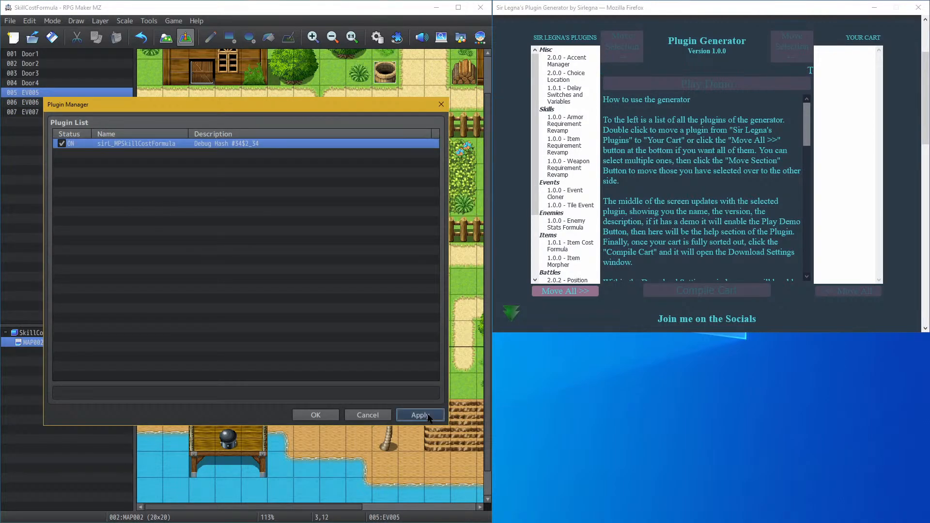
left_click(428, 418)
left_click(314, 415)
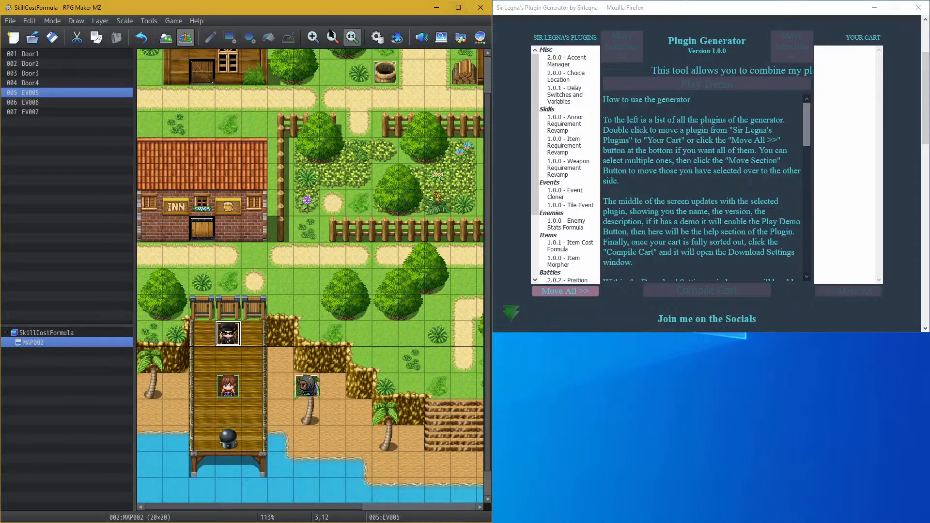
Step: Save the project changes, launch a playtest and start a new game
left_click(173, 21)
left_click(181, 35)
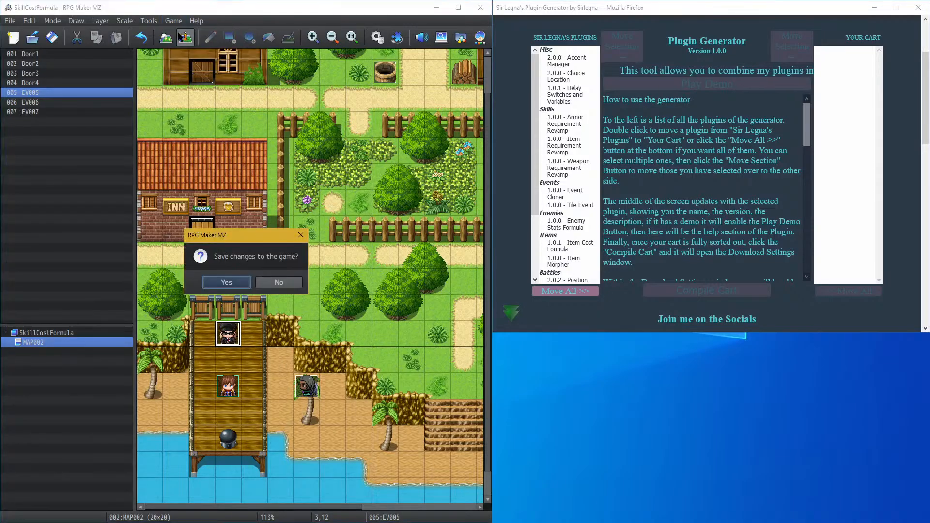
left_click(227, 283)
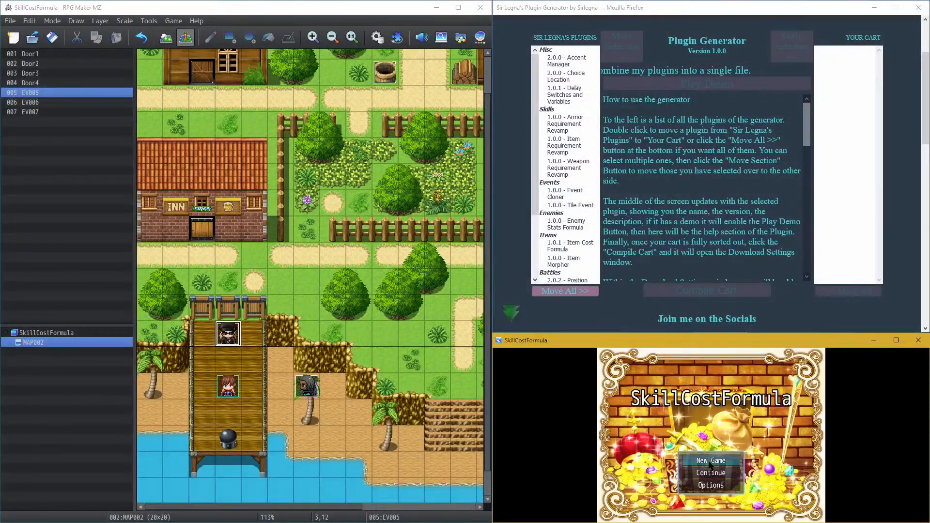
left_click(712, 462)
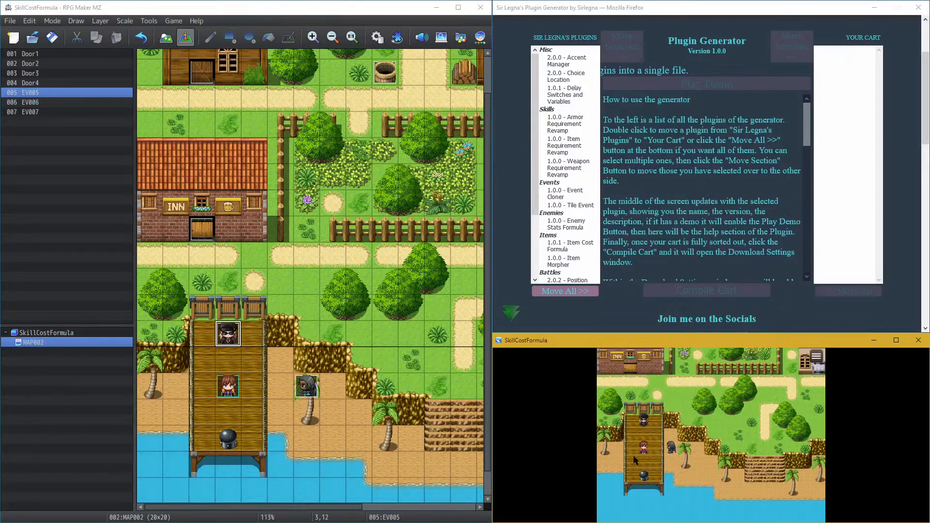
Step: Walk to the black-capped character on the pier, talk to him and dismiss his lotion message
left_click(641, 422)
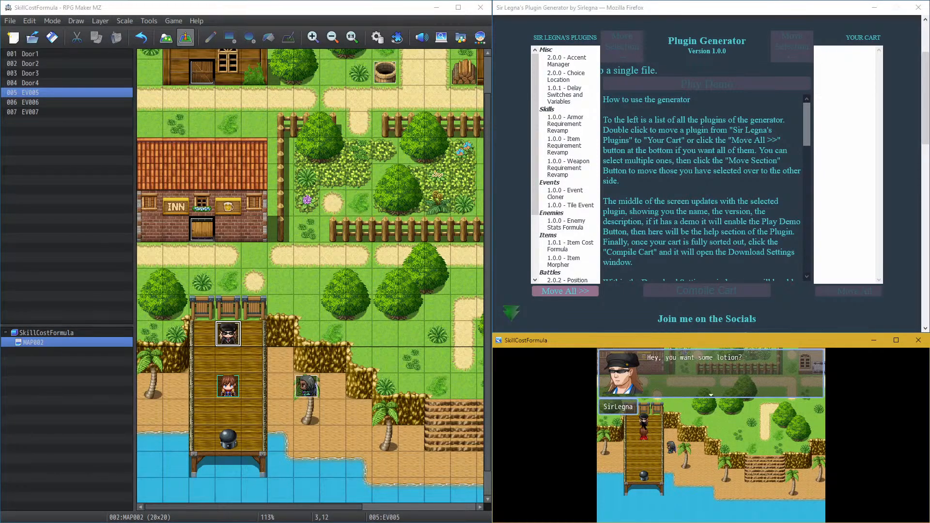
left_click(641, 422)
left_click(641, 422)
left_click(641, 422)
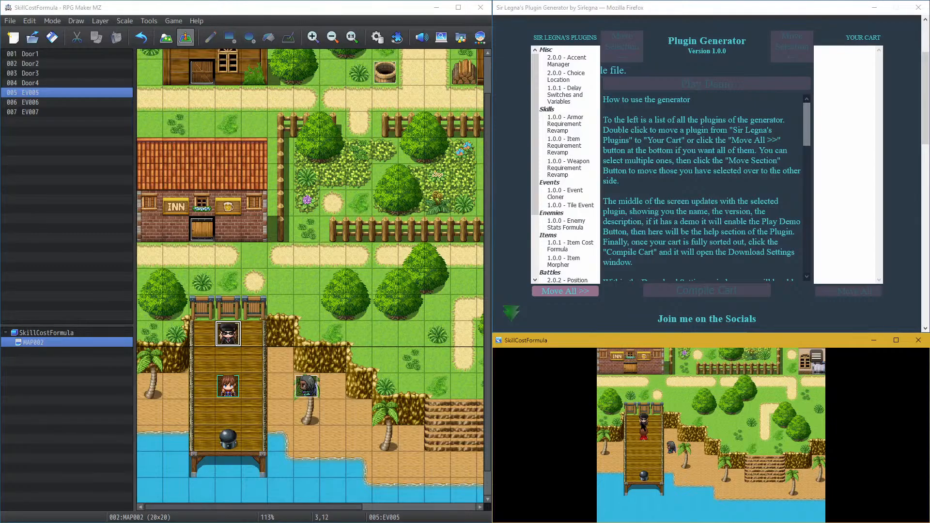
Step: Walk the player around the pier in the playtest, and open the game's developer tools in a window beside it, covering the map editor
left_click(641, 422)
left_click(642, 423)
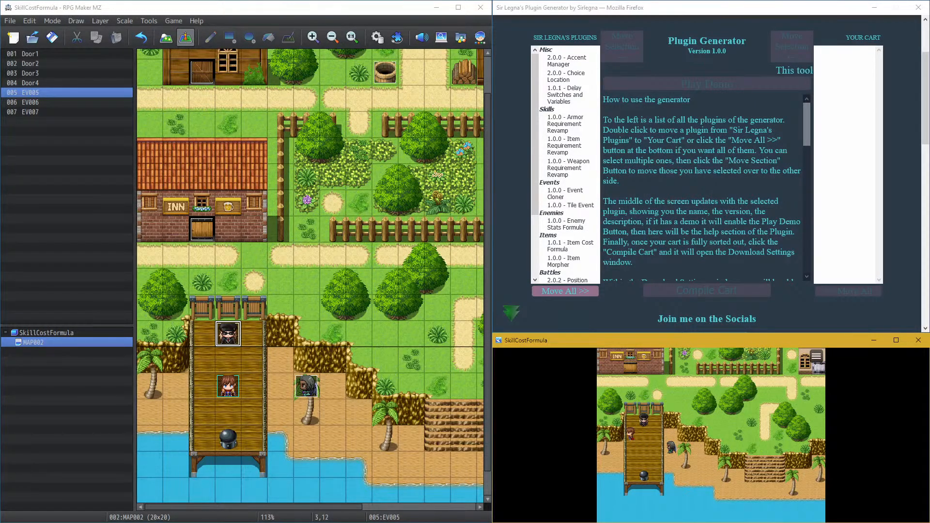
left_click(701, 371)
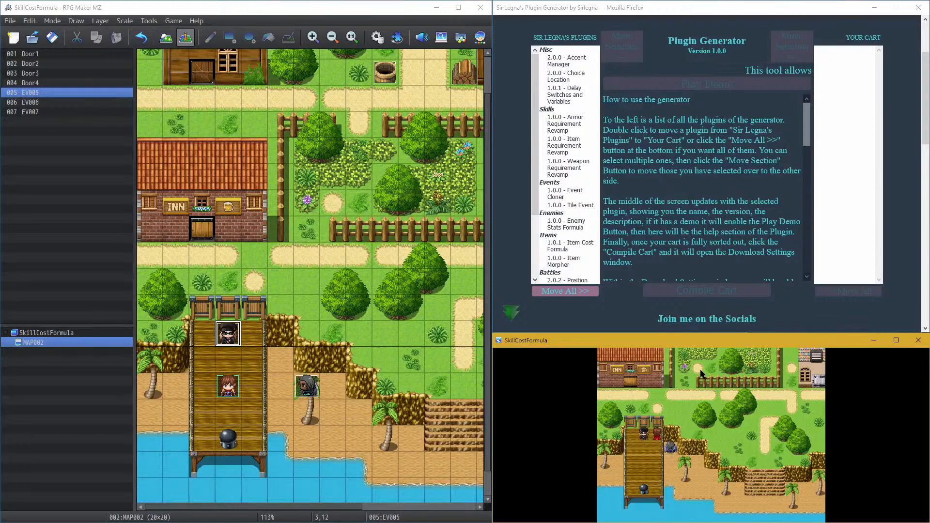
key("F12")
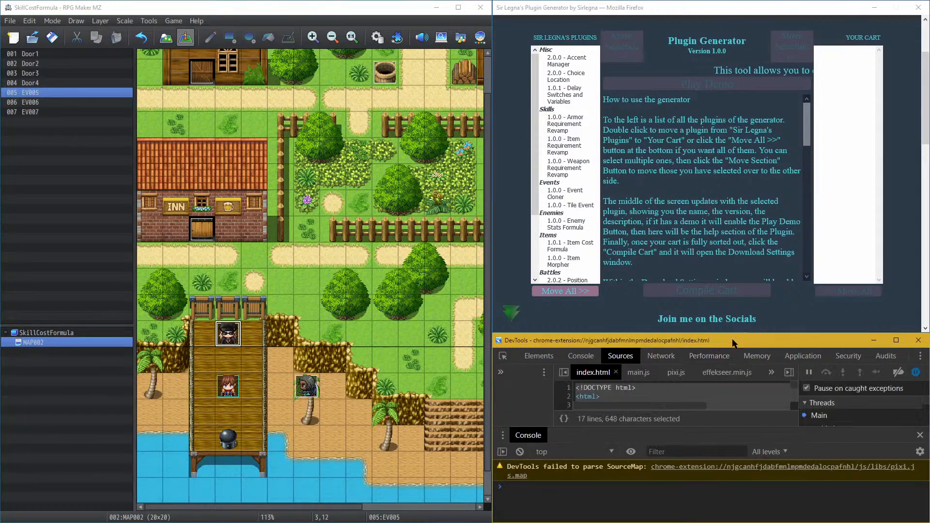
left_click_drag(732, 342, 2, 7)
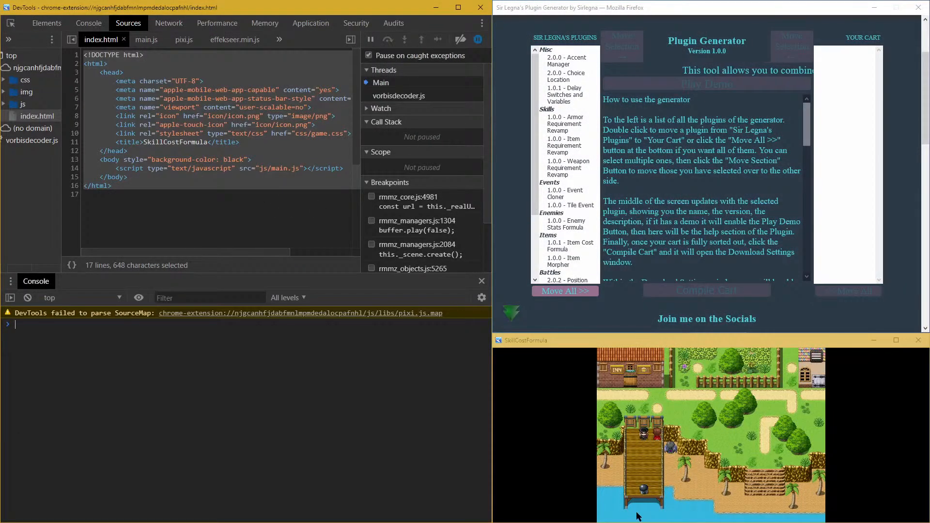
left_click(634, 450)
Step: Evaluate $gameParty._items[1] in the developer console
left_click(243, 378)
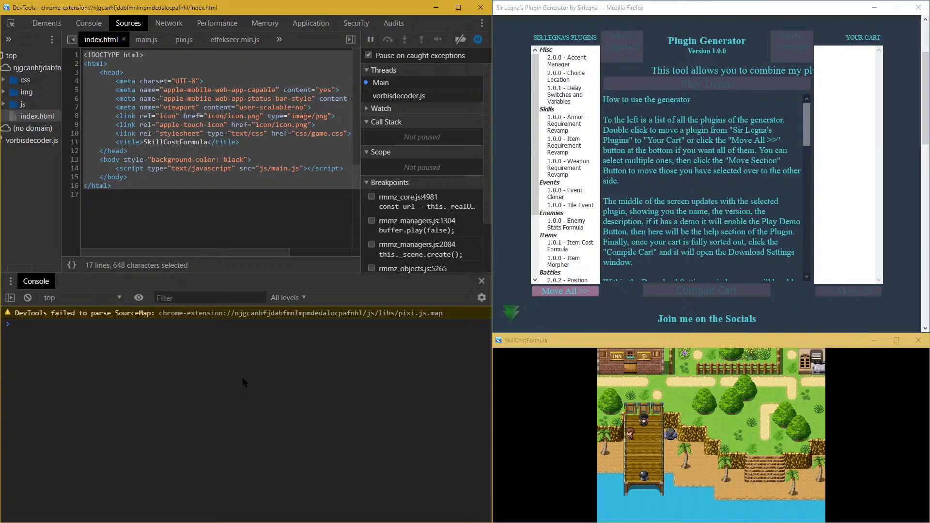
type("$gamePa")
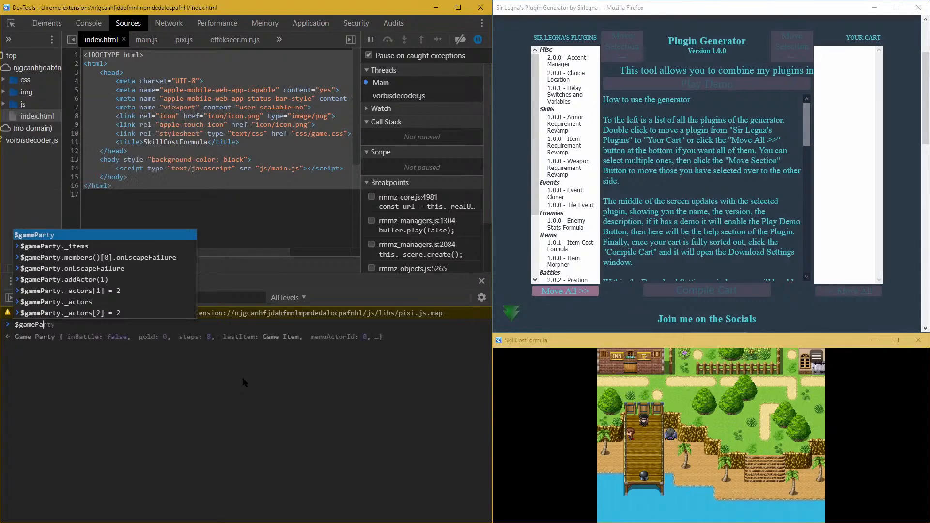
type("rty.")
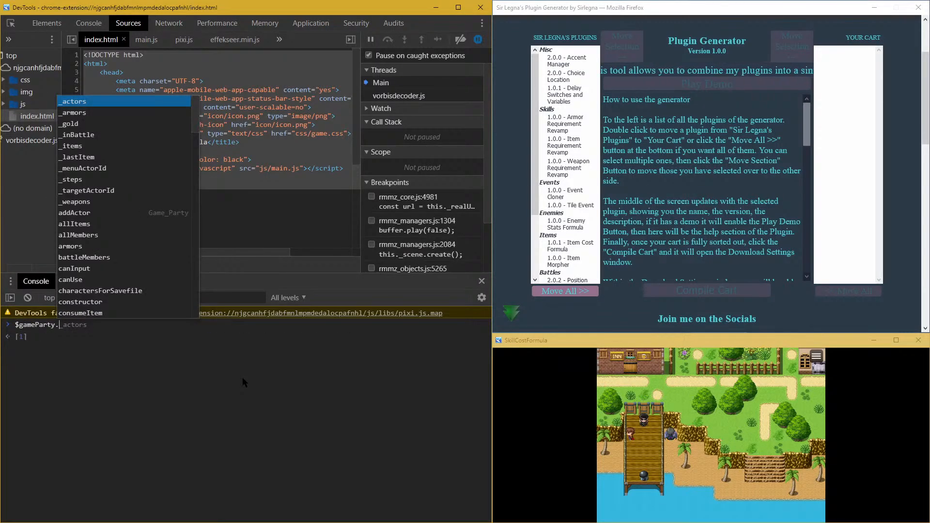
type("_items")
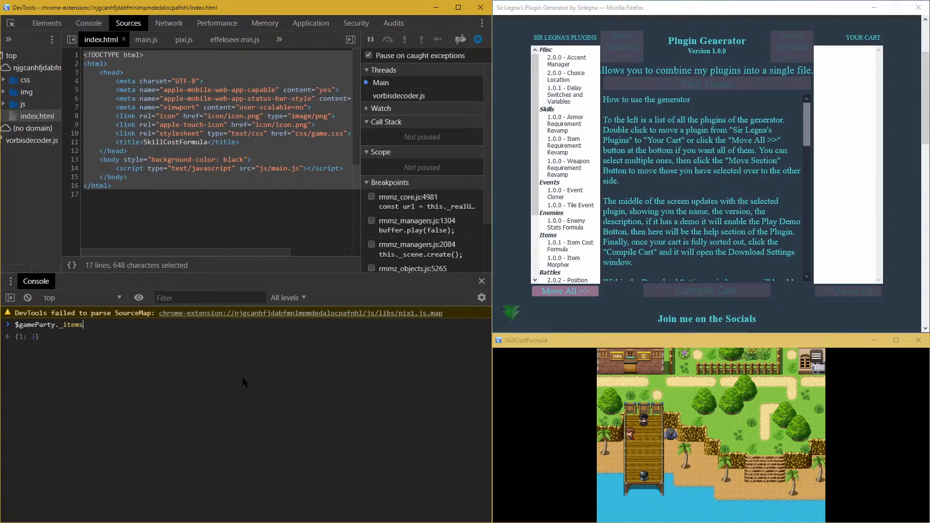
type("[")
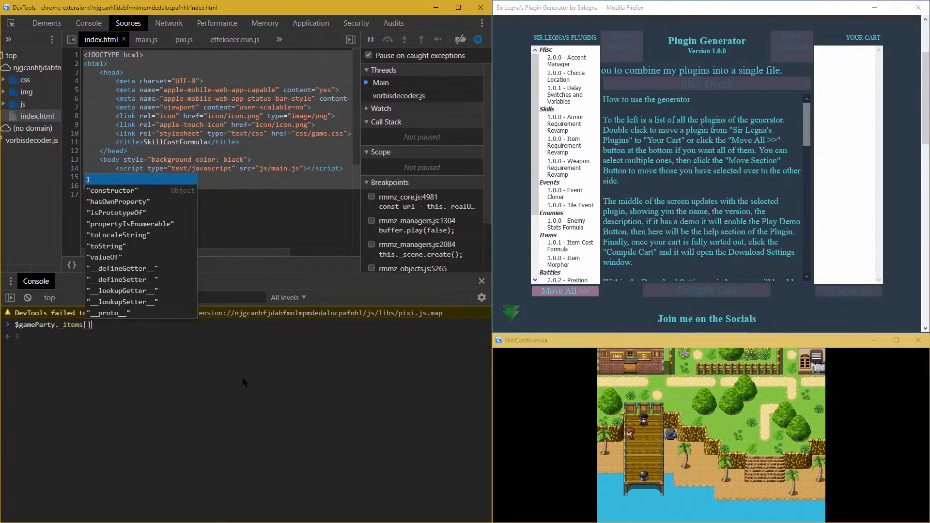
type("1")
key("Return")
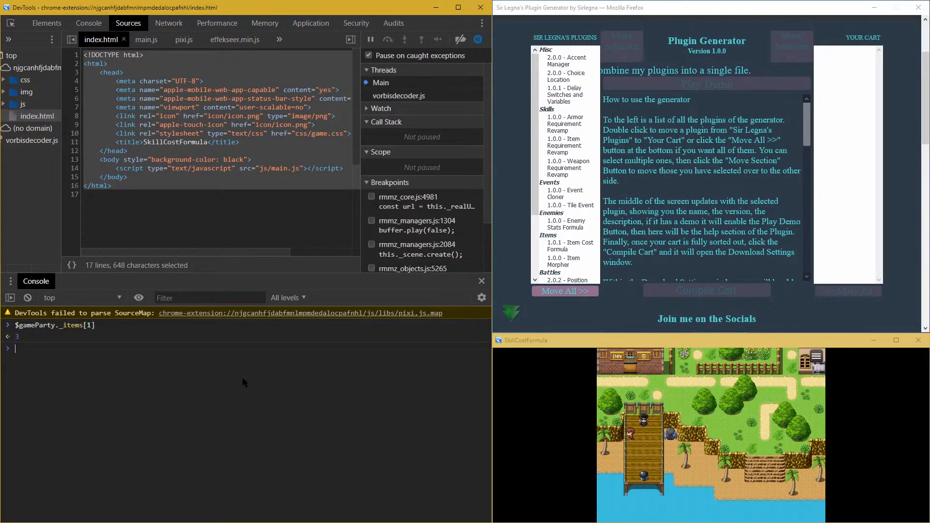
key("Up")
key("Down")
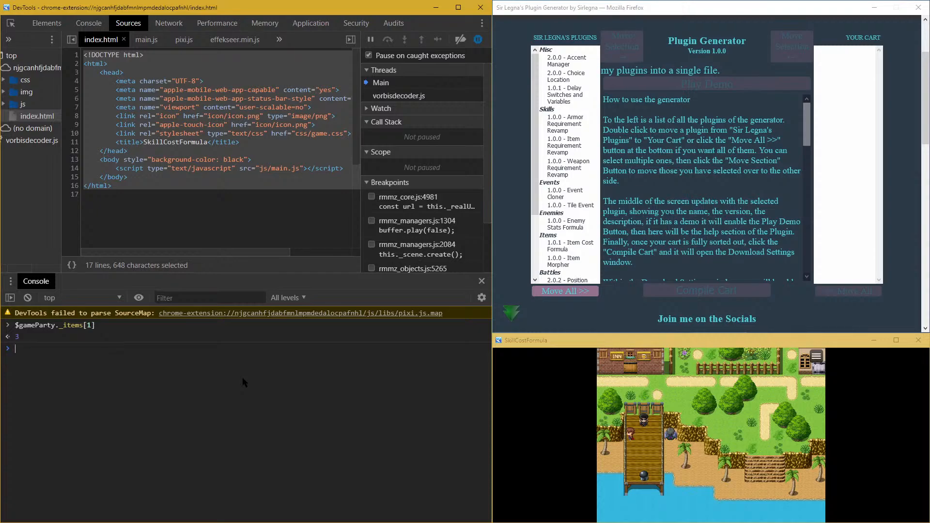
Step: Open the item screen from the playtest's party menu, and return to the map
right_click(707, 411)
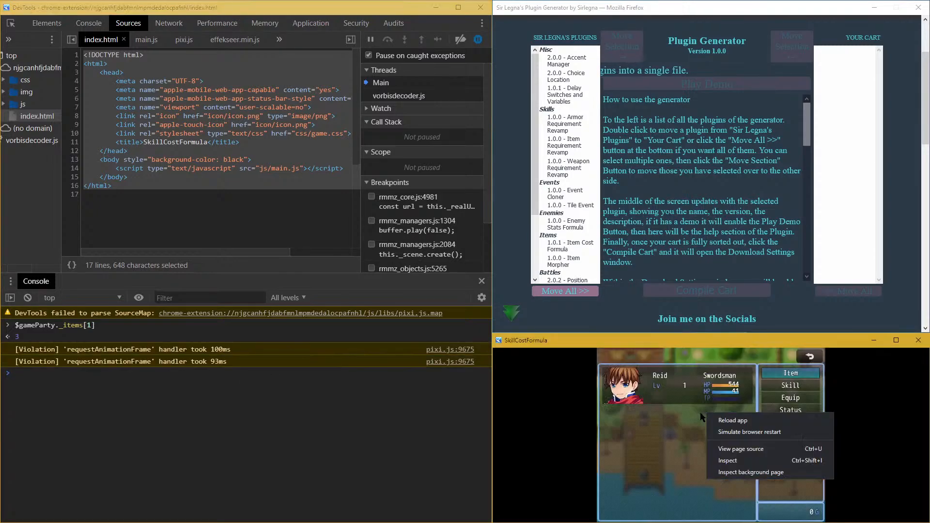
left_click(672, 406)
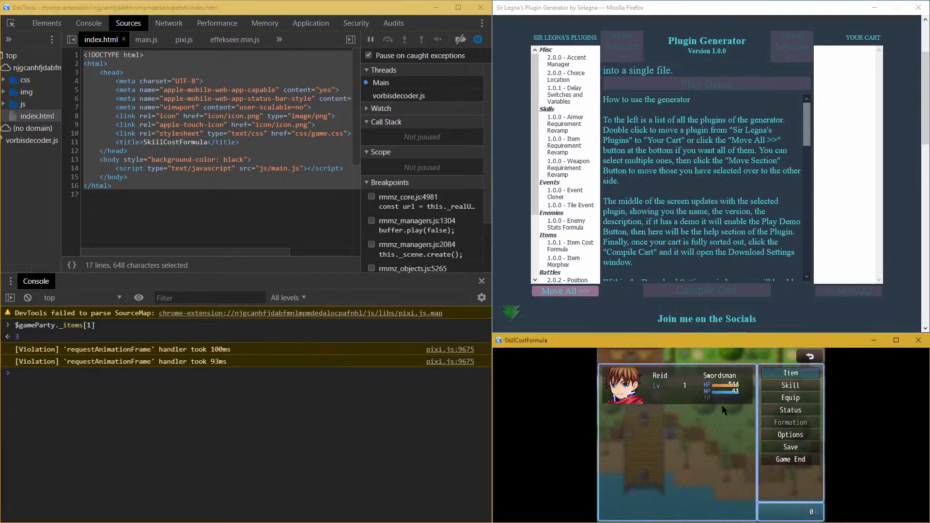
left_click(790, 373)
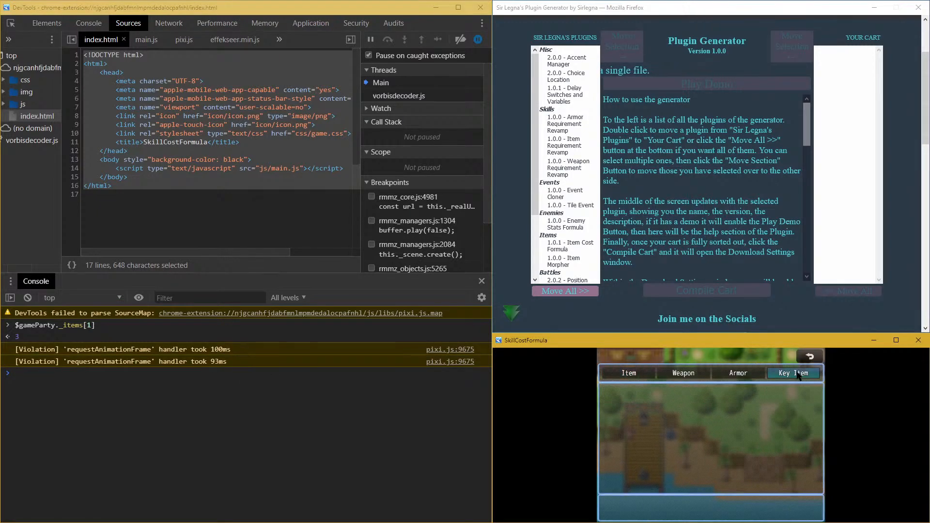
right_click(647, 374)
right_click(645, 377)
Step: Evaluate $gameParty._items[1] -1 in the developer console
left_click(134, 422)
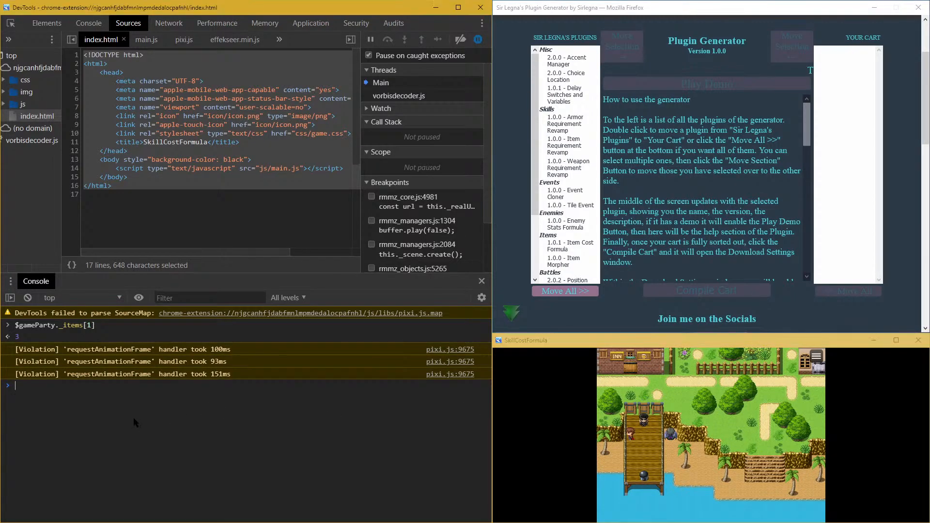
key("Up")
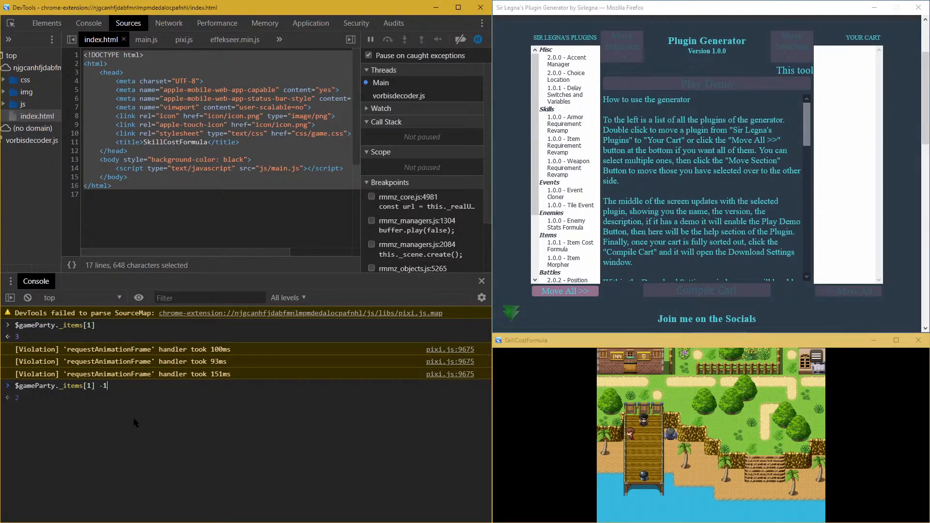
key("Return")
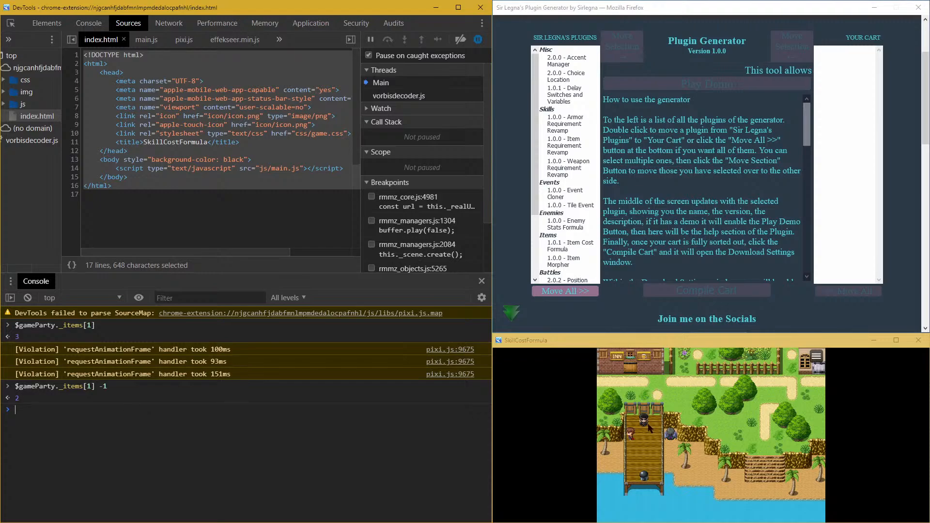
Step: Check the MP lotion quantity on the party's item screen, and return to the map
right_click(761, 393)
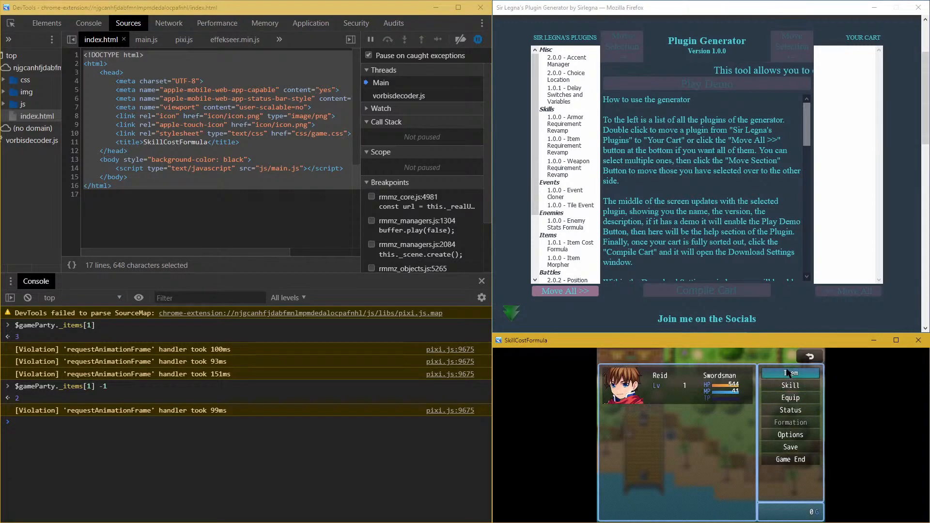
left_click(785, 374)
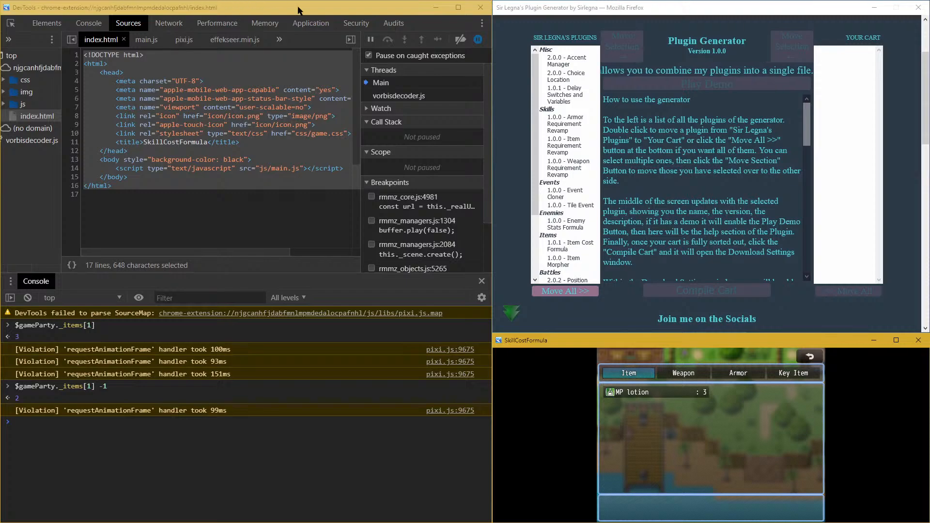
key("Right")
key("Escape")
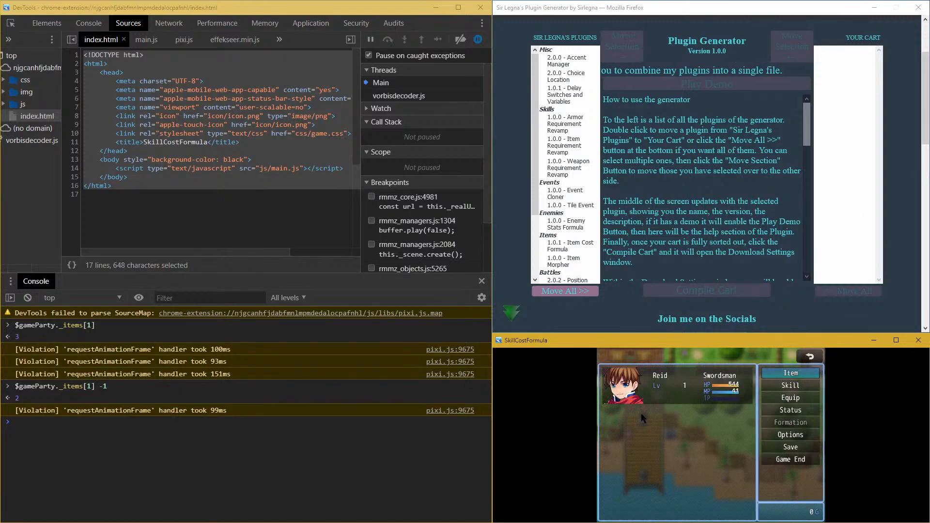
key("Escape")
Step: Reduce the party's MP lotion quantity by running $gameParty._items[1] = $gameParty._items[1] -1 in the developer console
left_click(121, 422)
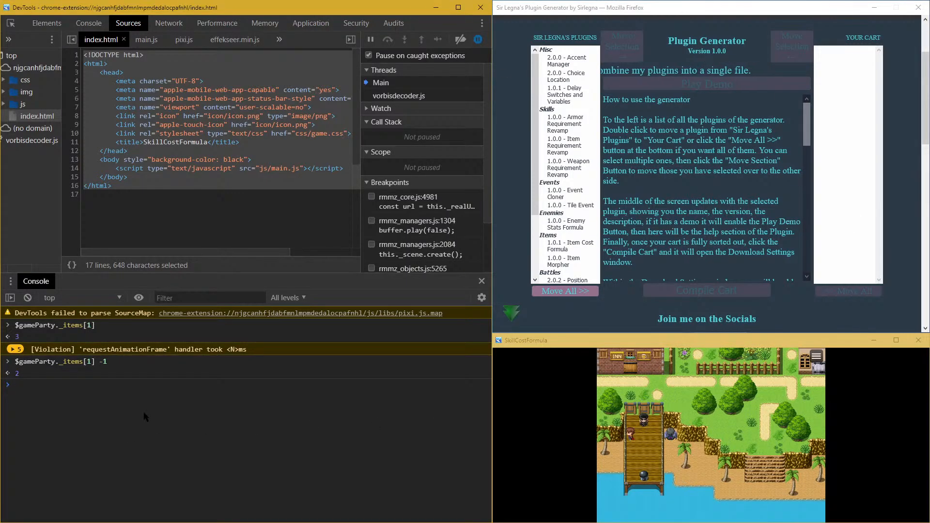
key("Up")
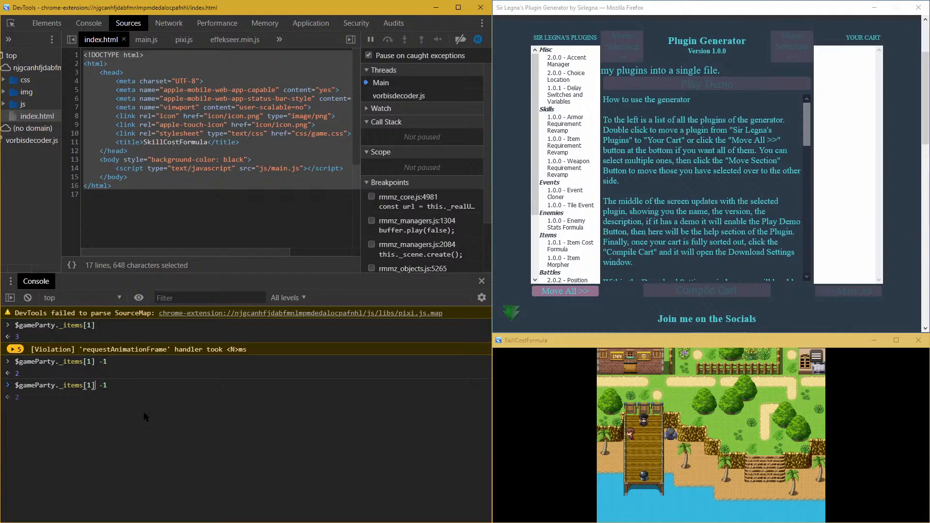
key("shift+Home")
key("Home")
type("$gameParty._items[1] =")
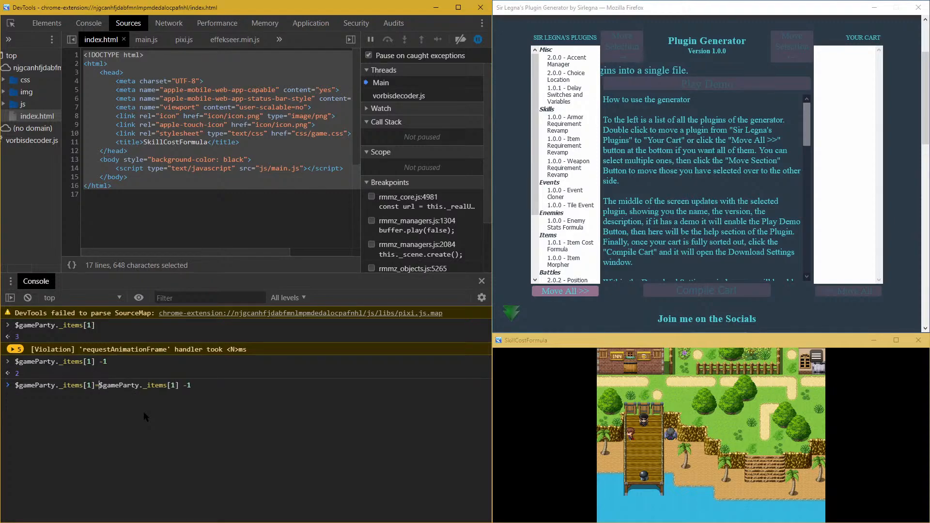
key("Return")
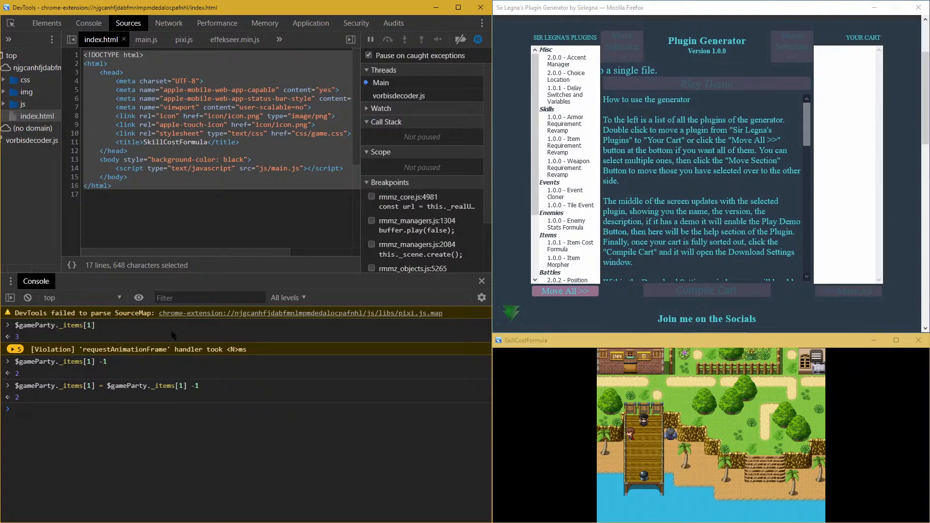
Step: Look at the party's item screen again, return to the map, and highlight $gameParty._items[1] after the equals sign in the console
right_click(777, 385)
left_click(791, 372)
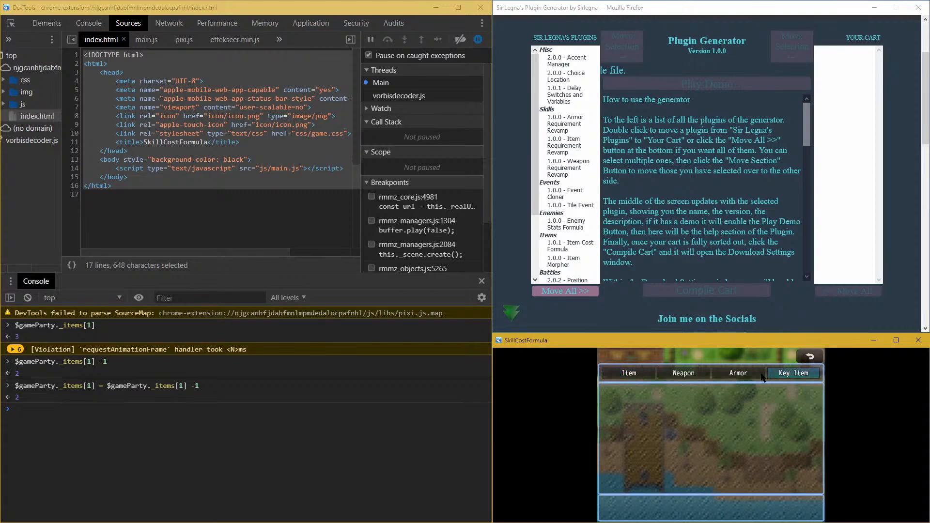
key("Escape")
key("Escape")
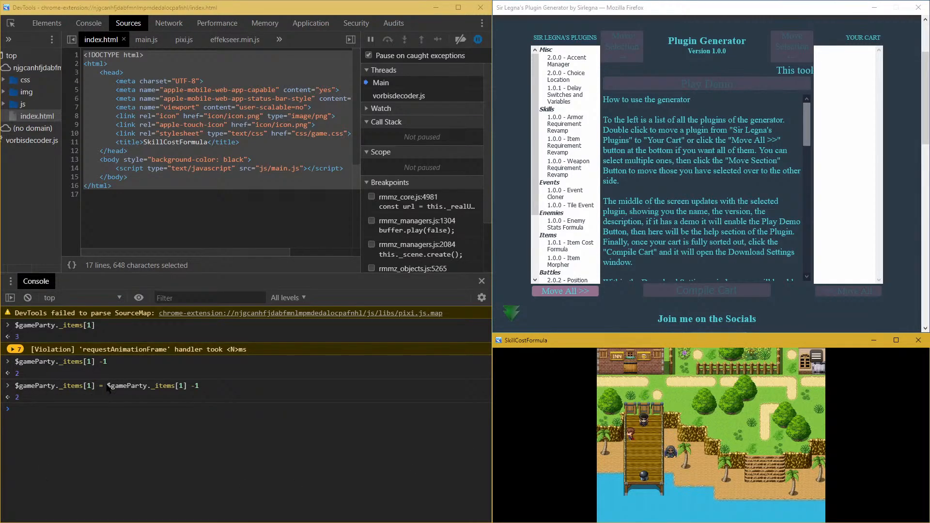
left_click_drag(108, 387, 188, 387)
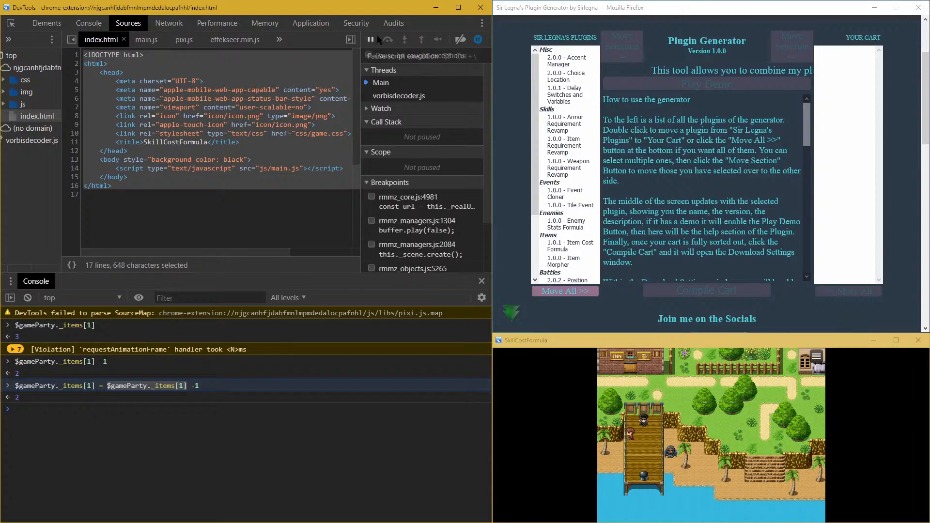
Step: Minimize the developer tools, and open the List of Alternative Skill types in the sirL_MPSkillCostFormula plugin's settings
left_click(436, 7)
left_click(378, 37)
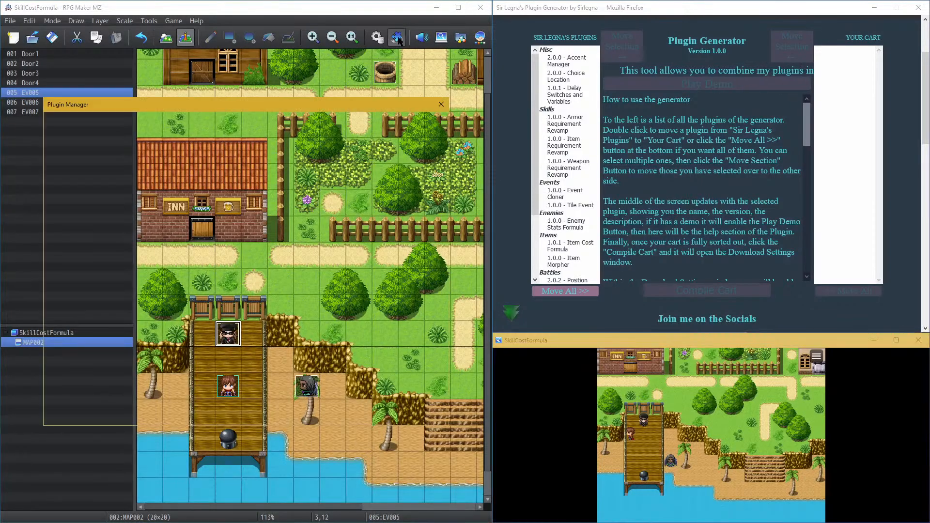
double_click(205, 144)
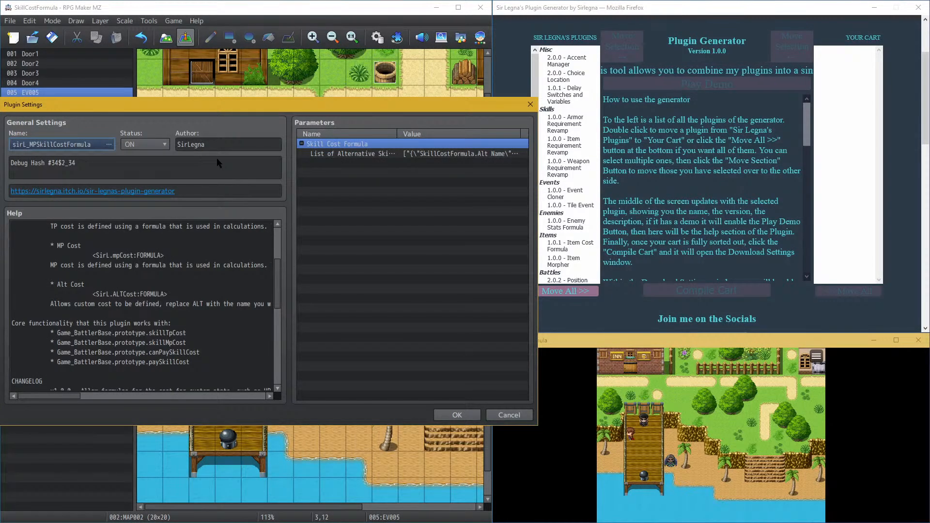
double_click(329, 154)
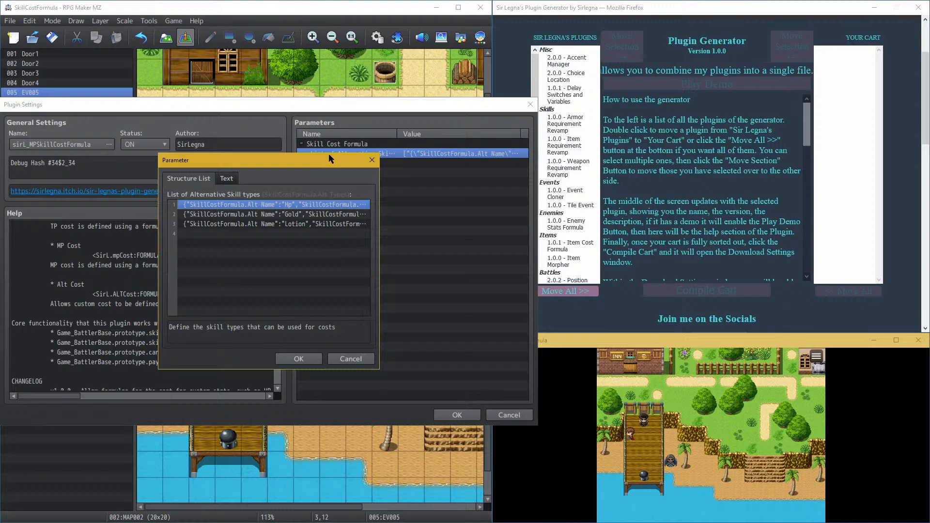
Step: Set the Lotion skill type's Alternative Skill Source to $gameParty._items[1], and confirm the skill type list
double_click(307, 224)
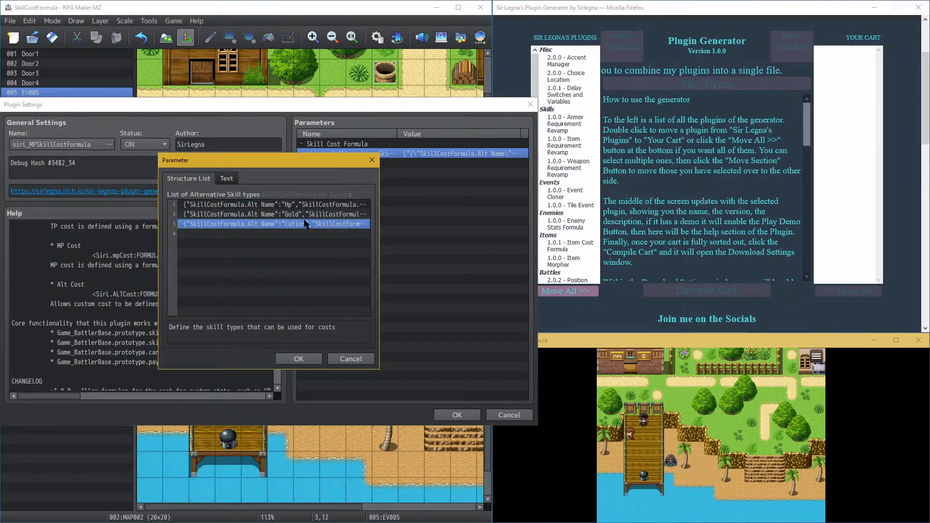
double_click(300, 224)
type("$gameParty._items[1]")
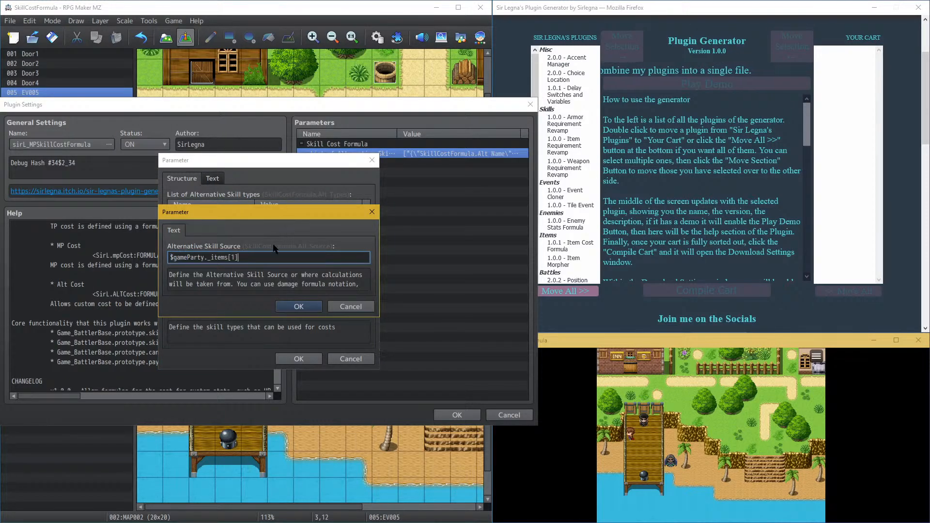
left_click(298, 307)
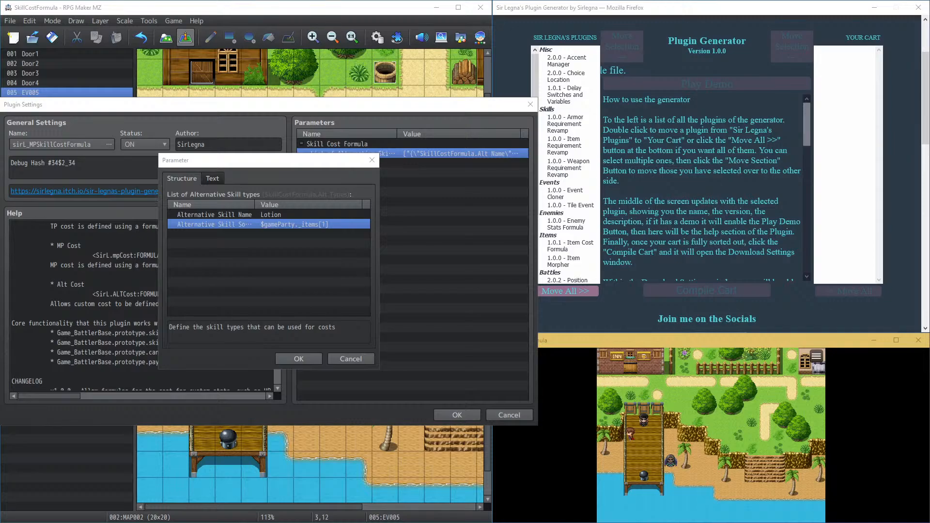
left_click(299, 360)
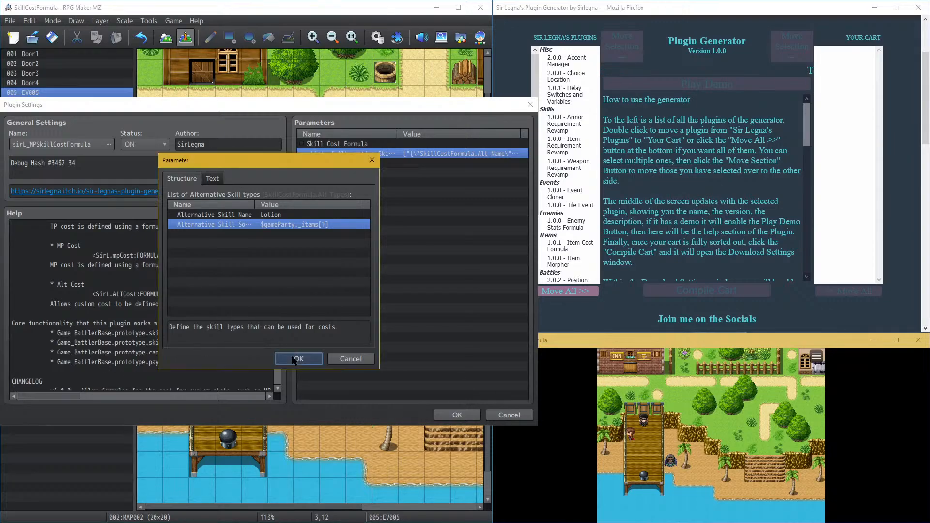
left_click(299, 360)
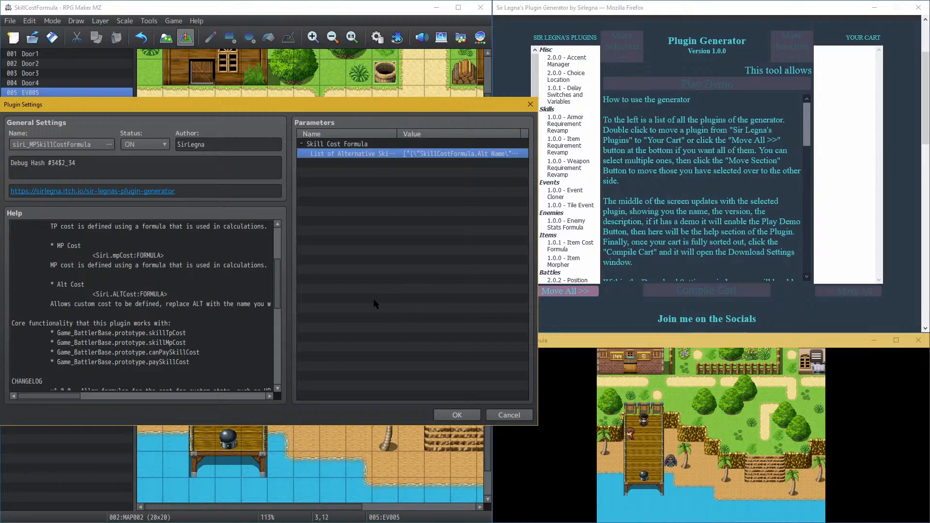
Step: Review the List of Alternative Skill types once more, and confirm the plugin settings and the plugin manager
double_click(386, 154)
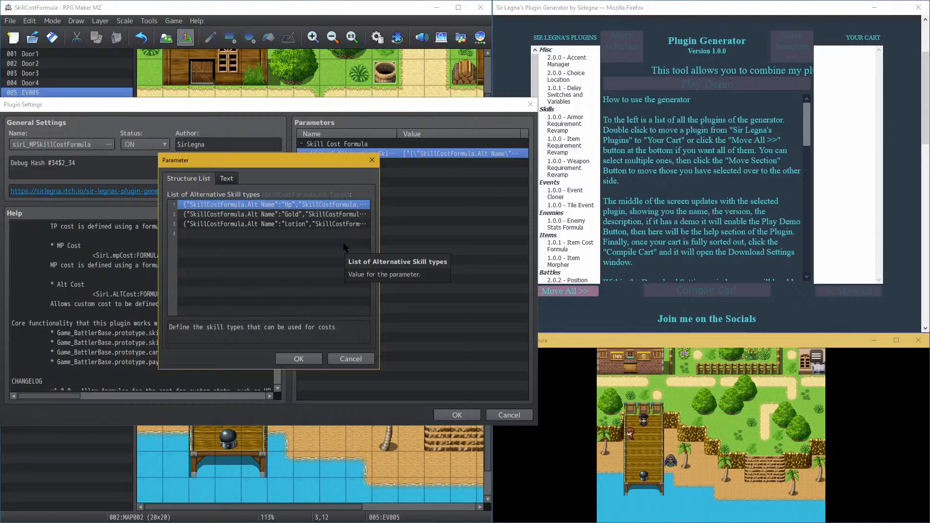
left_click(306, 360)
left_click(467, 415)
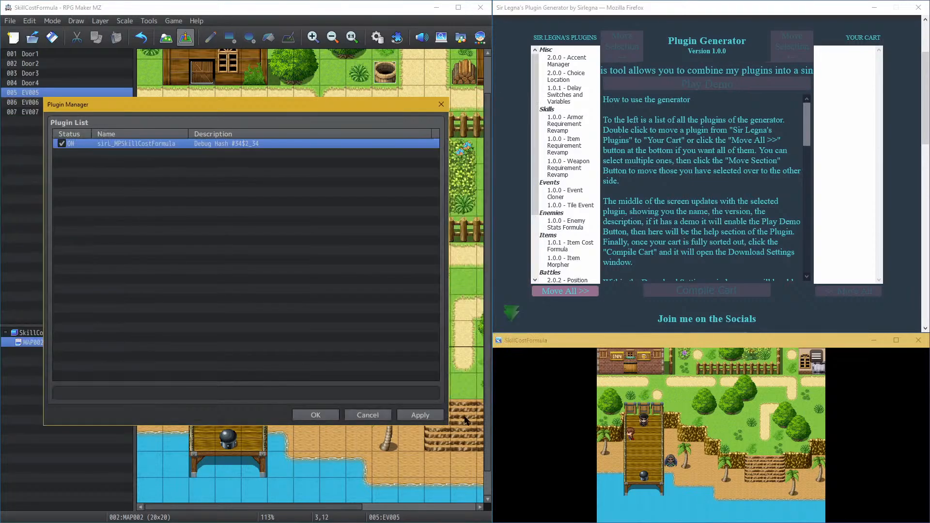
left_click(321, 415)
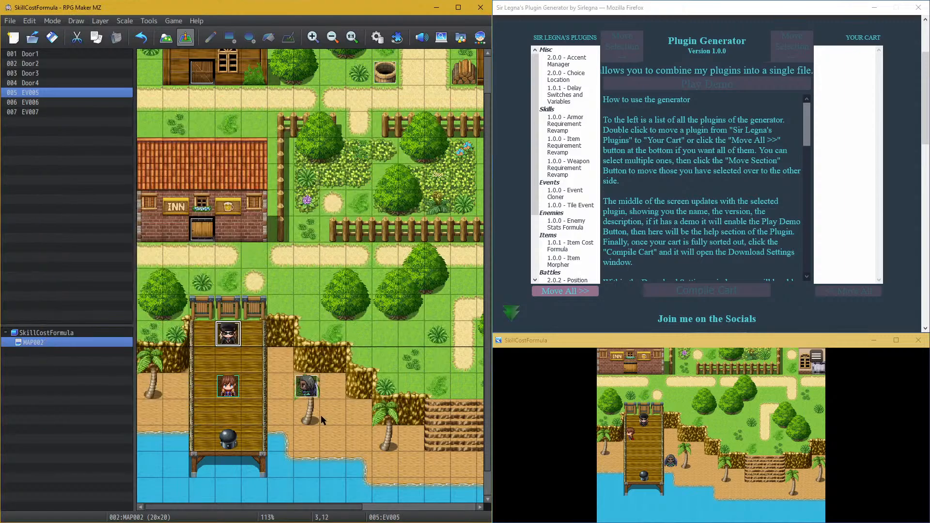
Step: Raise the maximum number of skills in the database to 6
left_click(382, 36)
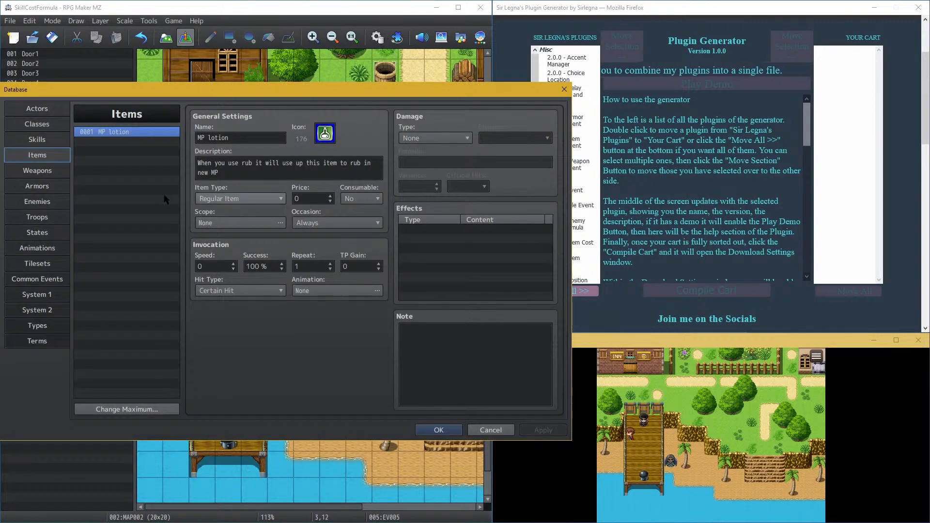
left_click(50, 136)
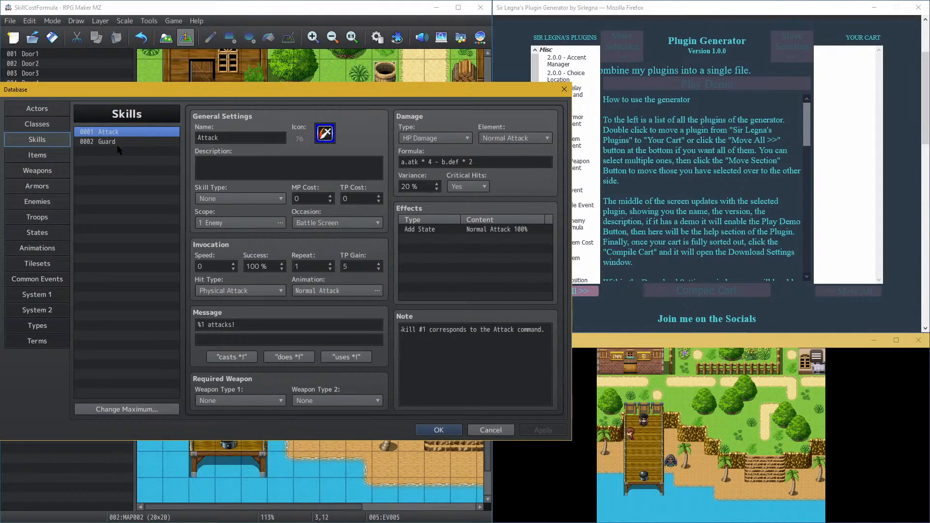
left_click(127, 409)
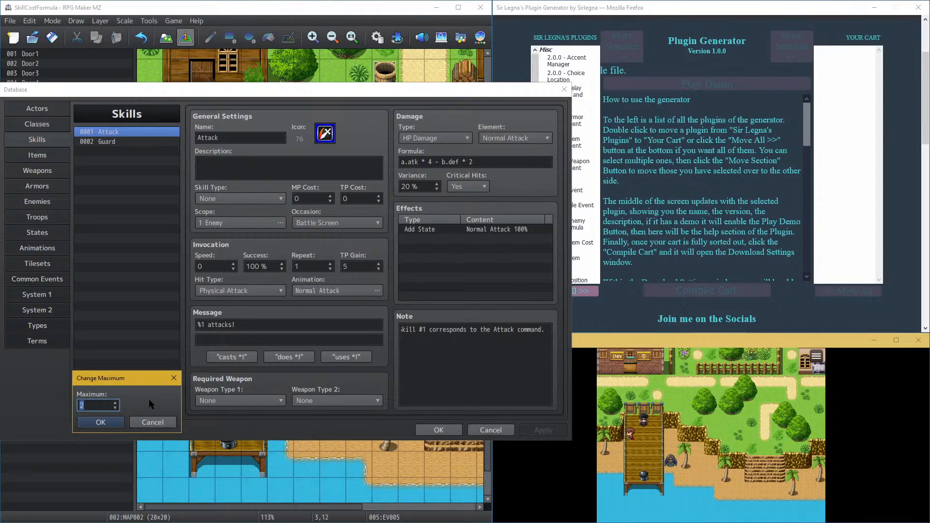
type("4")
key("BackSpace")
type("6")
key("Return")
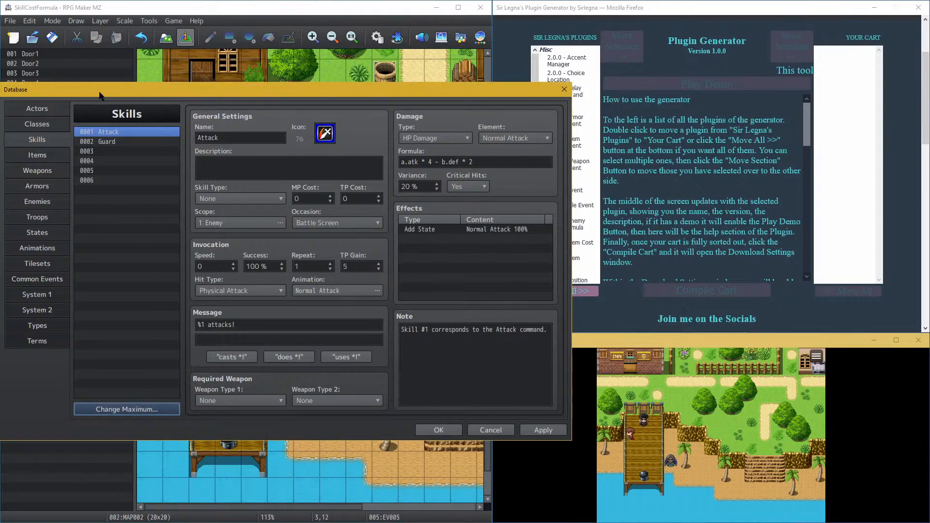
Step: Name skill 0003 Summon Gold Coin
left_click(134, 152)
left_click(232, 137)
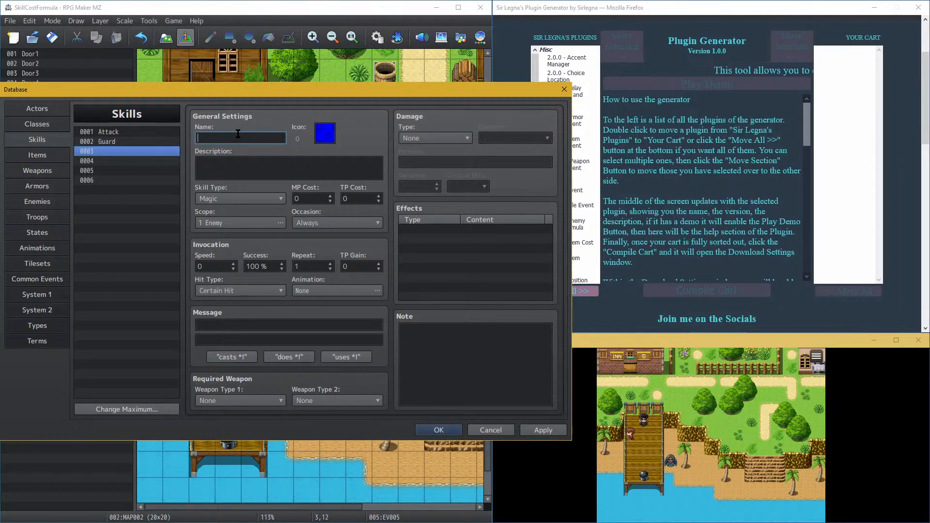
type("Summon")
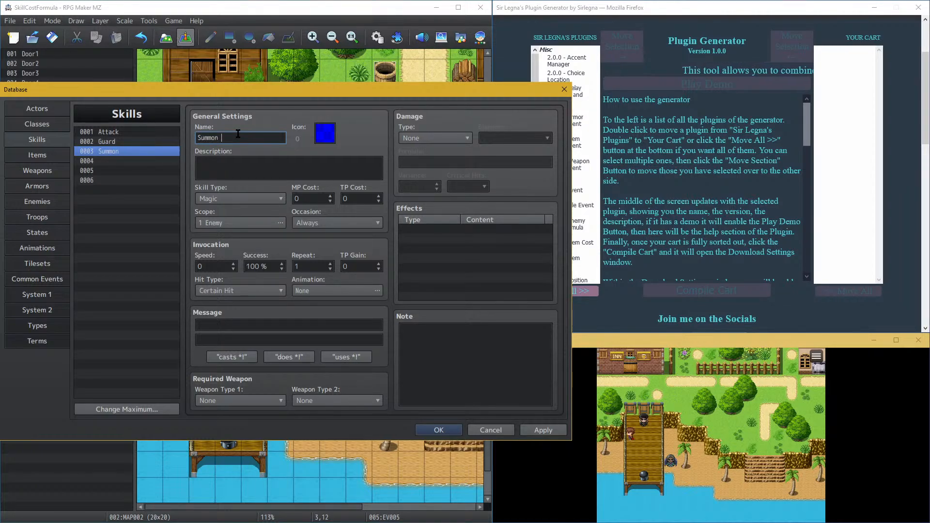
type(" Gold Coin")
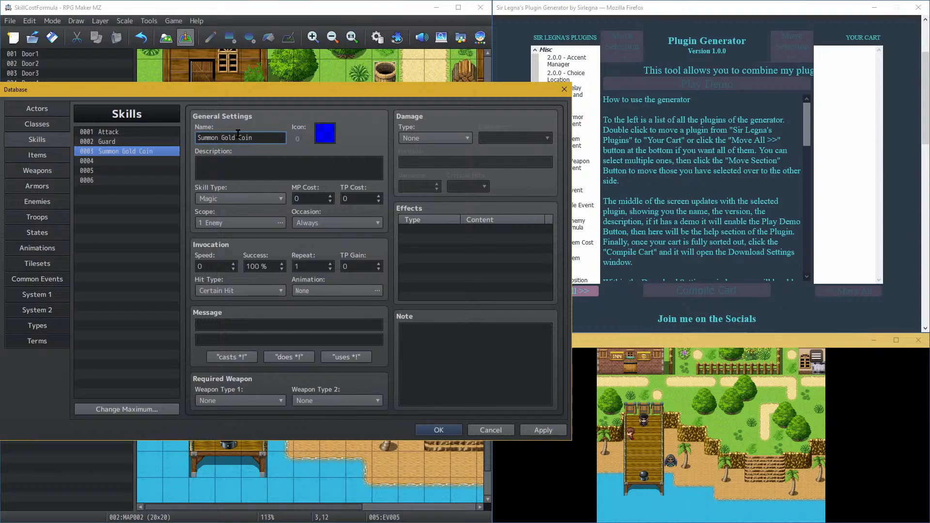
Step: Assign the purple coin icon, number 314, to the Summon Gold Coin skill
double_click(319, 136)
scroll(302, 228, "down", 1)
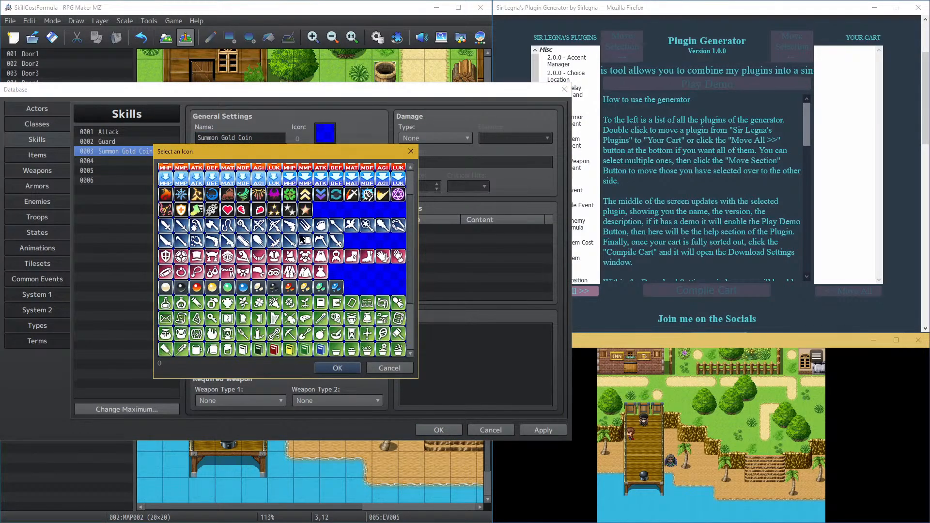
scroll(291, 247, "down", 1)
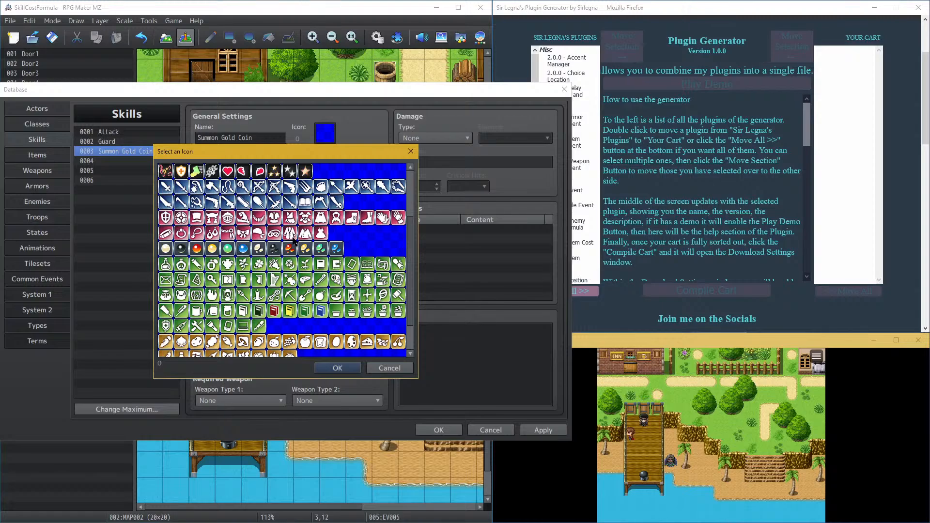
scroll(296, 241, "down", 1)
scroll(297, 240, "down", 1)
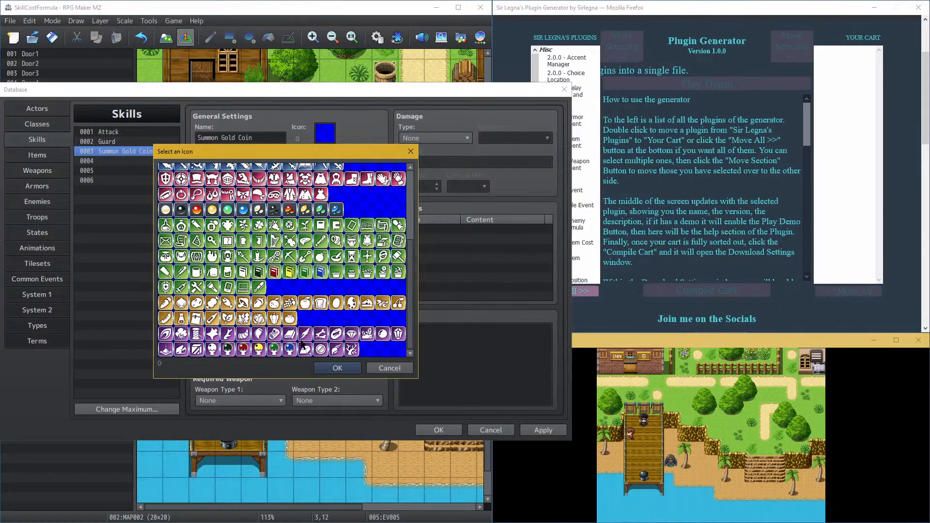
scroll(304, 324, "up", 5)
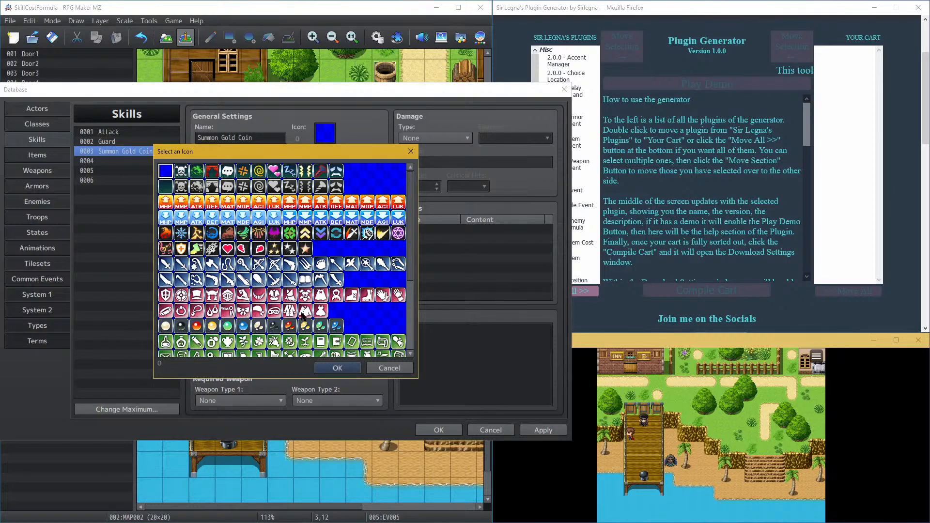
scroll(302, 318, "down", 4)
scroll(297, 307, "down", 1)
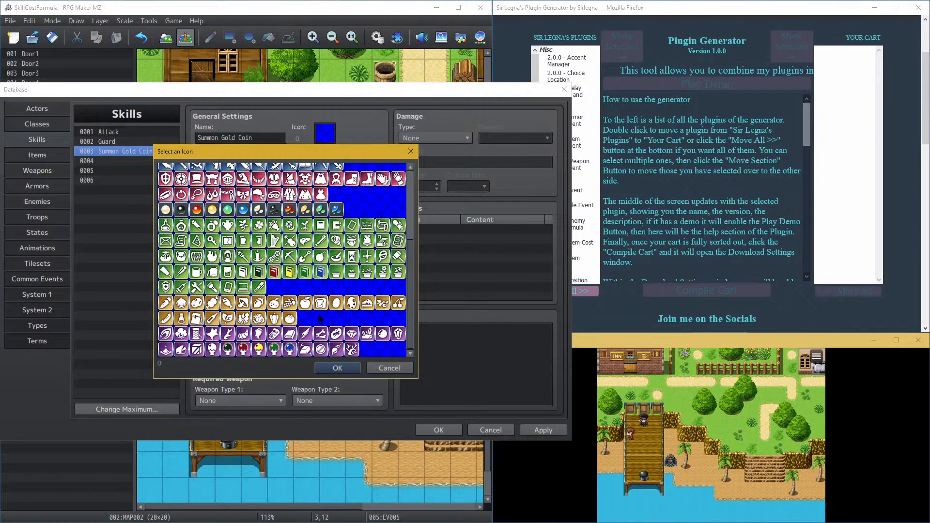
left_click(320, 350)
left_click(319, 370)
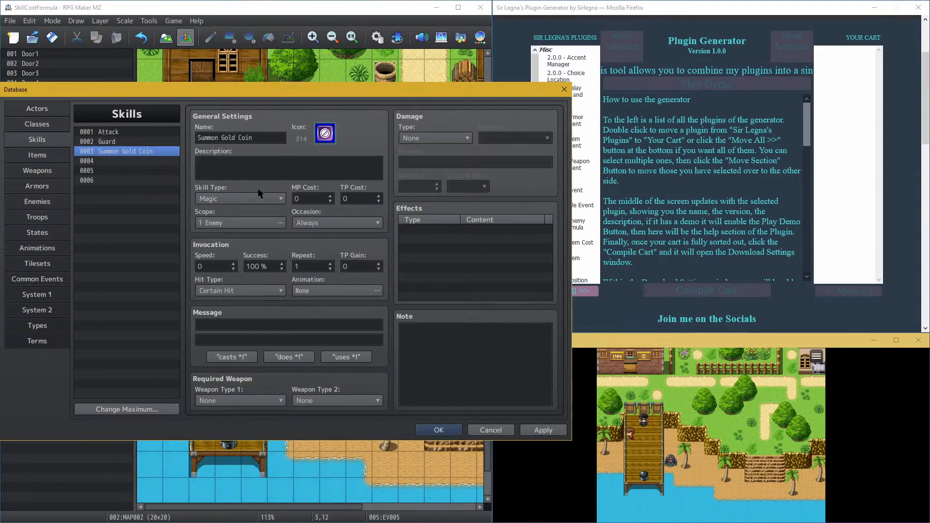
Step: Give the Summon Gold Coin skill the description "Use up 5 MP to get 5 Gold"
left_click(257, 173)
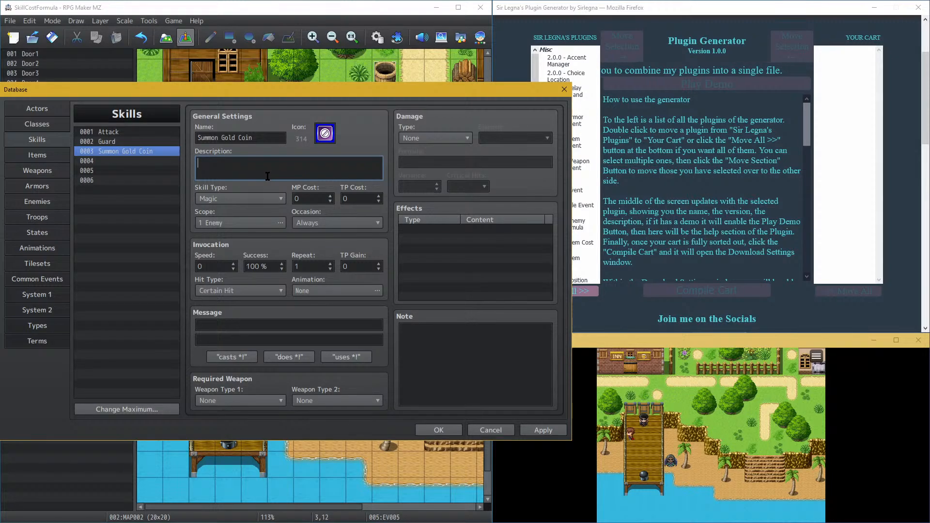
type("Use ")
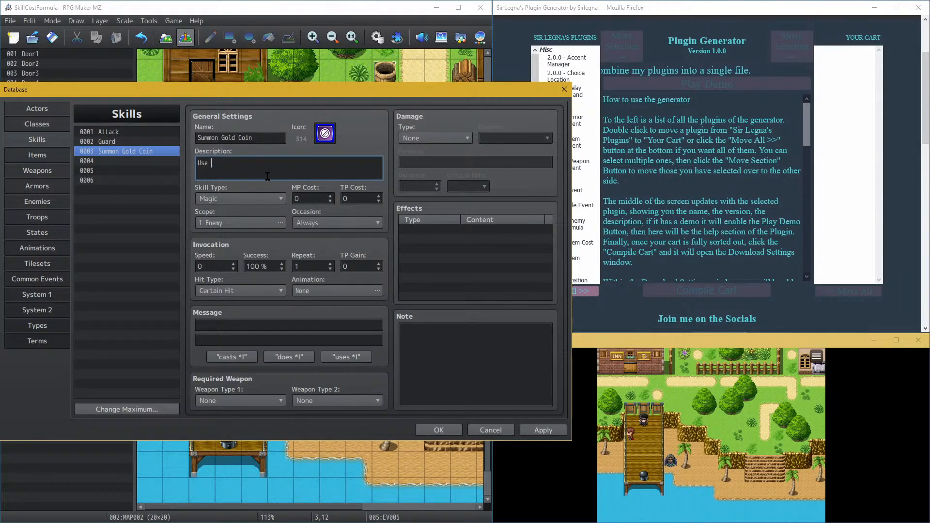
type("up 5 ")
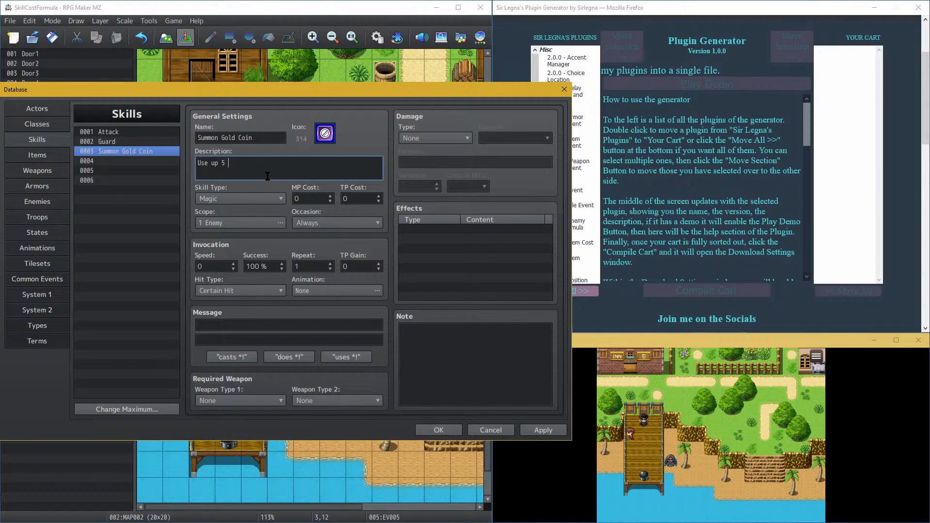
type("MP t")
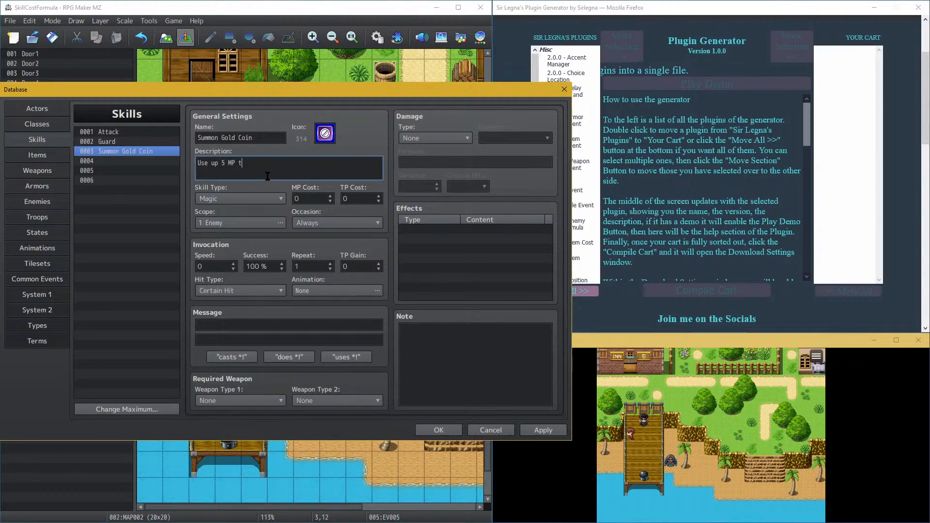
type("o get ")
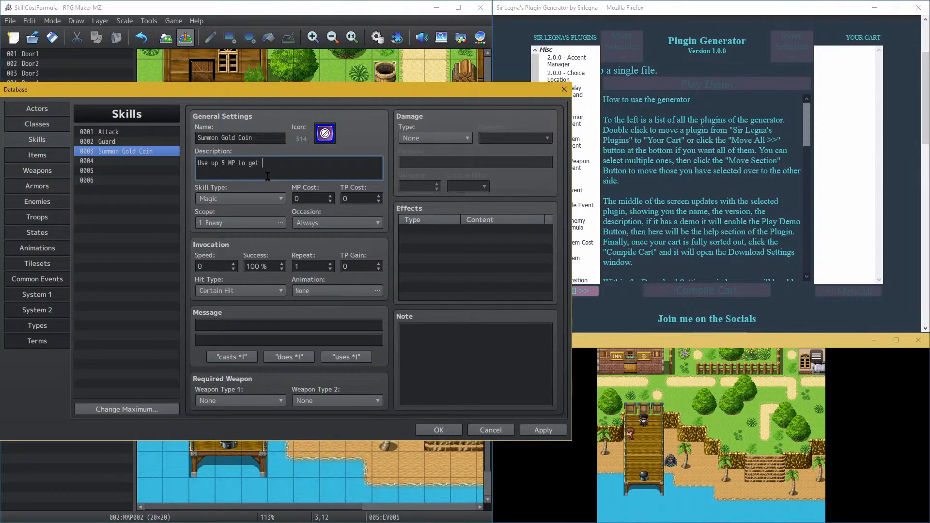
type("10 Gold")
key("BackSpace")
key("BackSpace")
key("BackSpace")
key("BackSpace")
key("BackSpace")
key("BackSpace")
key("BackSpace")
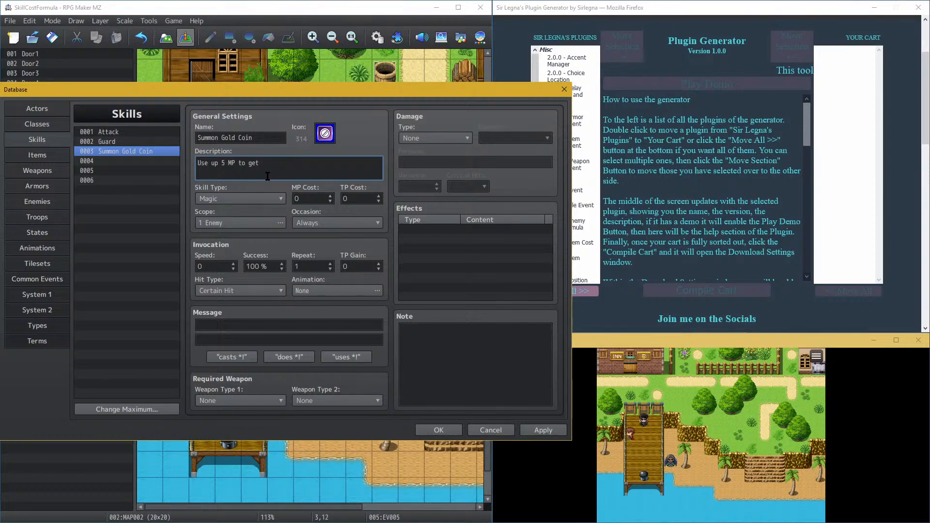
type("5 Gold")
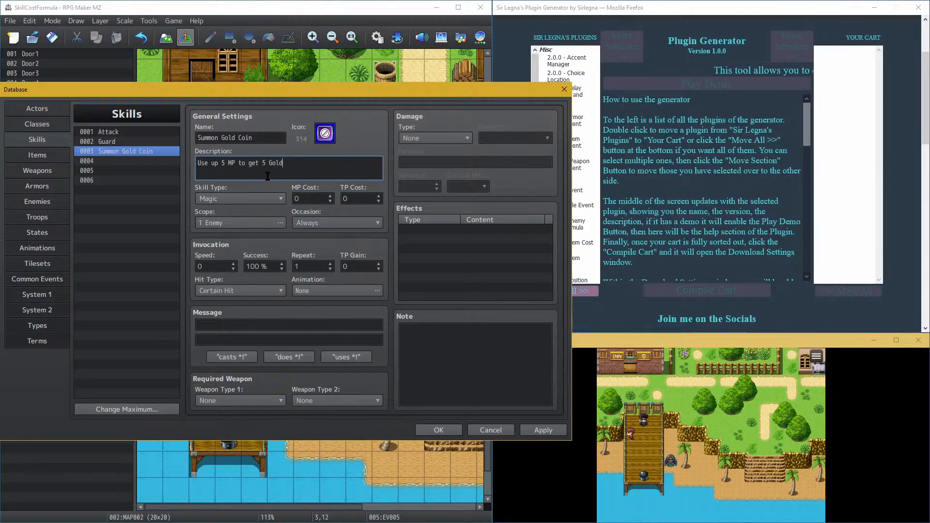
Step: Set the Summon Gold Coin skill's MP cost to 5 and its skill type to Magic
left_click(308, 198)
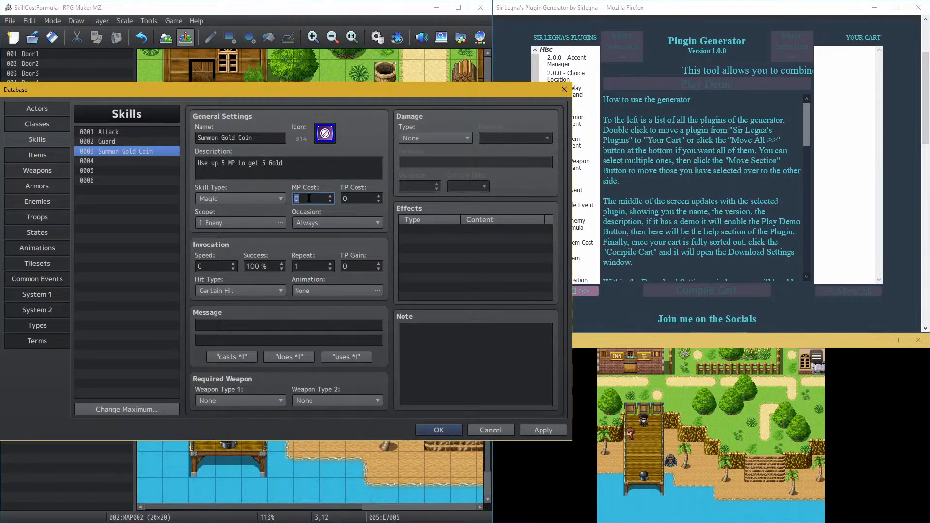
type("5")
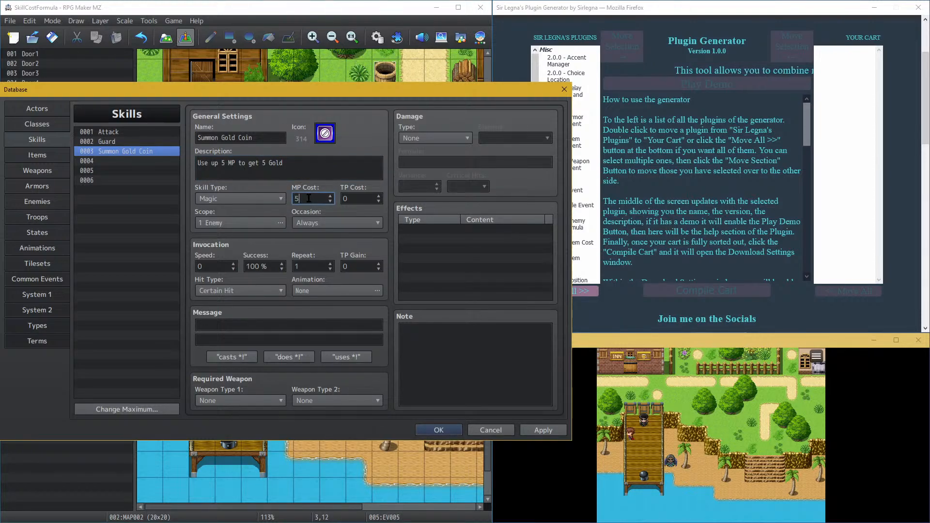
left_click(270, 199)
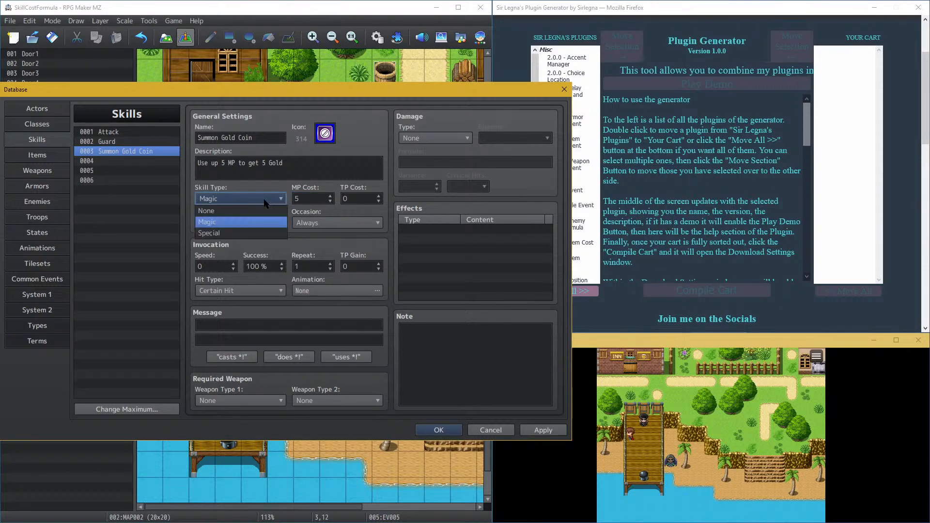
left_click(225, 222)
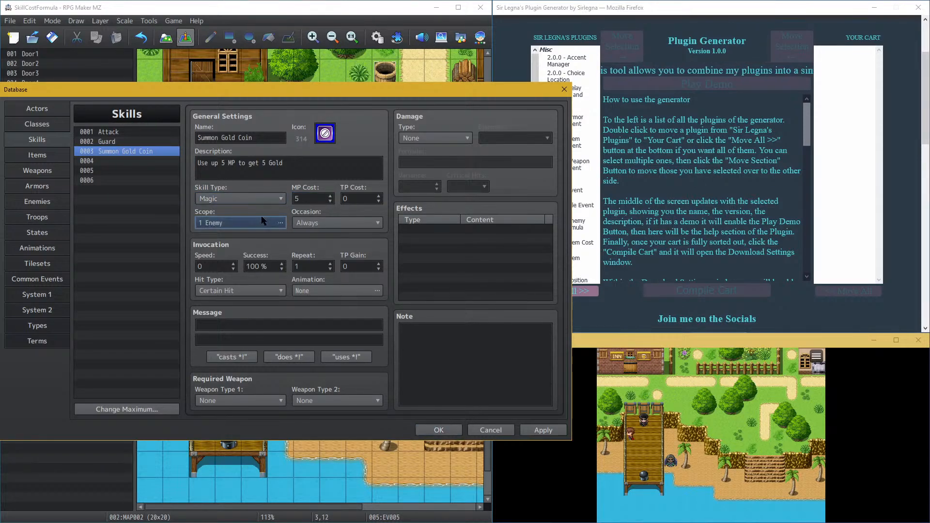
Step: Set the Summon Gold Coin skill's scope to 1 Ally and fill its message with the "casts *!" preset
left_click(226, 222)
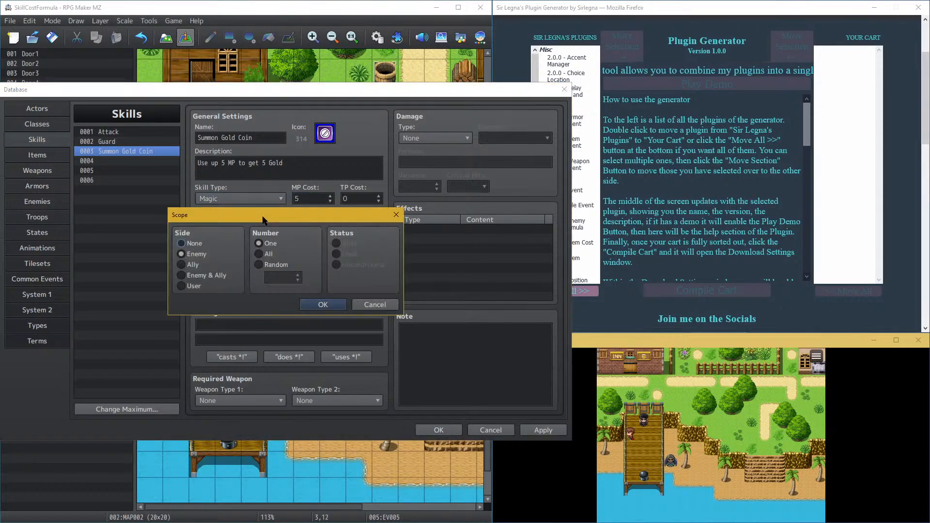
left_click(197, 265)
left_click(341, 306)
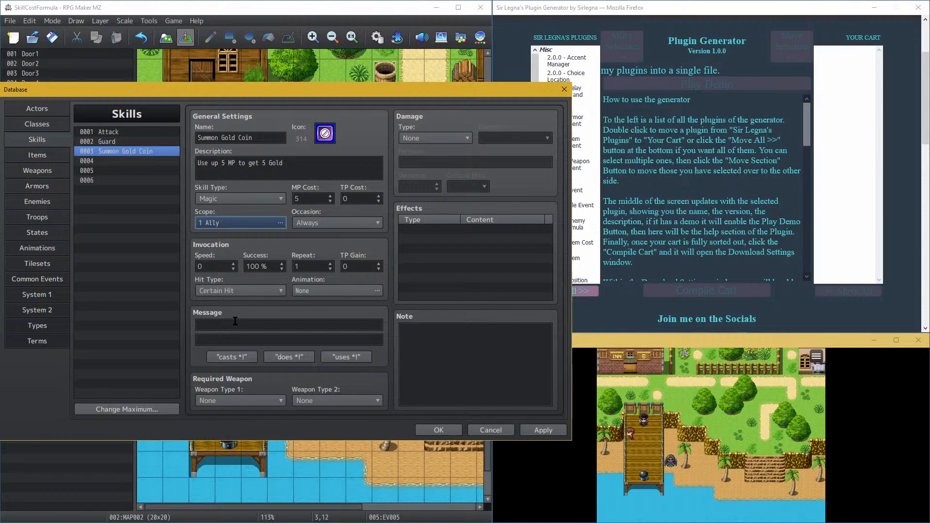
left_click(238, 357)
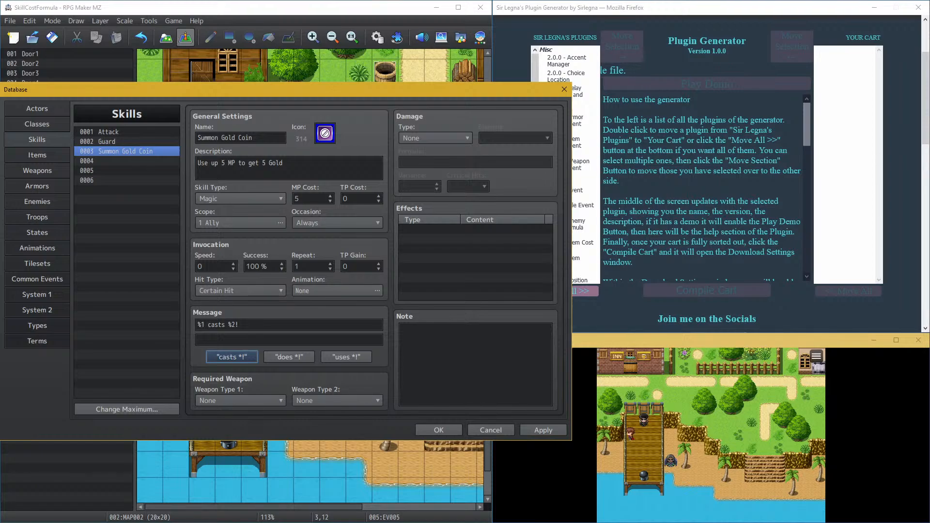
Step: Copy the Alt Cost tag <SirL.ALTCost:FORMULA> from the plugin help into the Summon Gold Coin skill's note and save the database
left_click(507, 377)
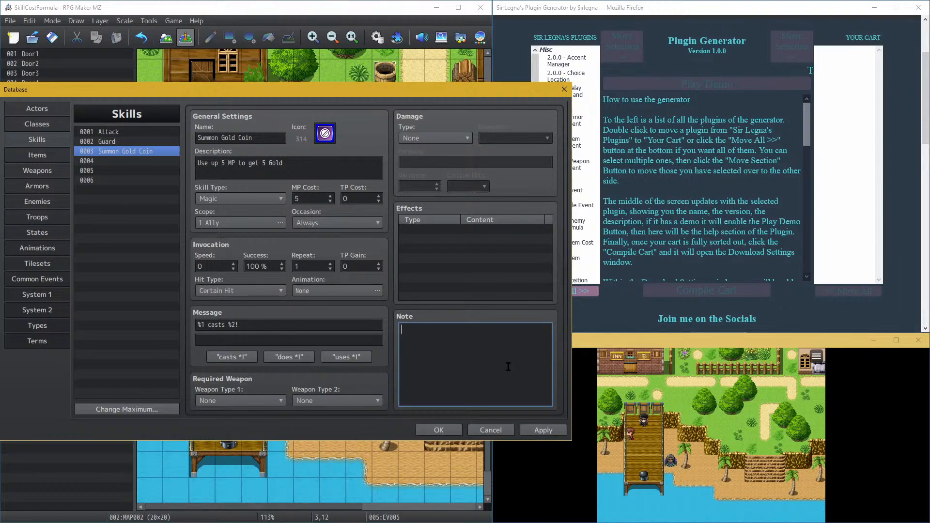
right_click(508, 366)
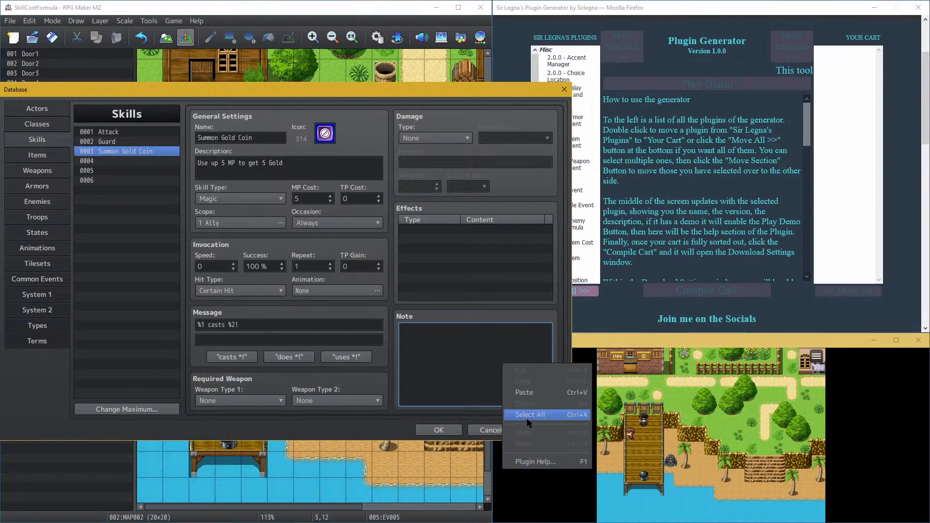
left_click(538, 462)
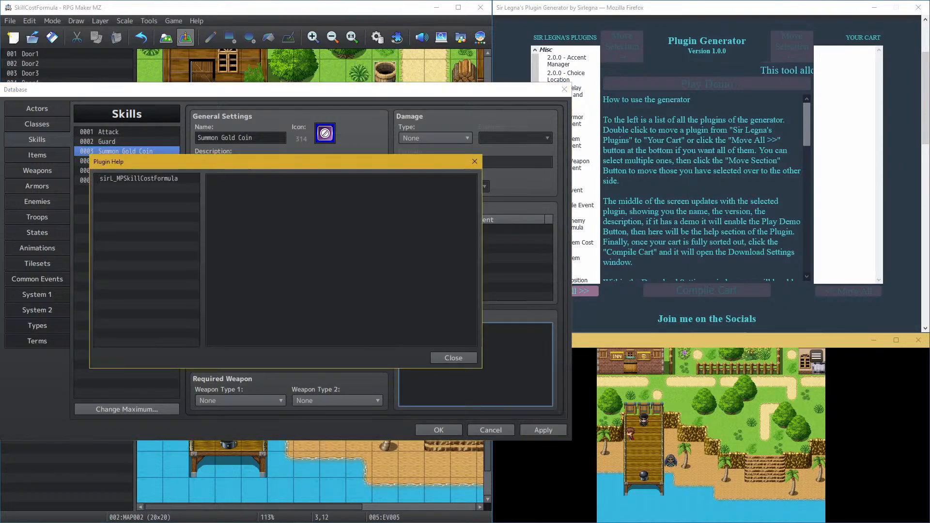
left_click(166, 179)
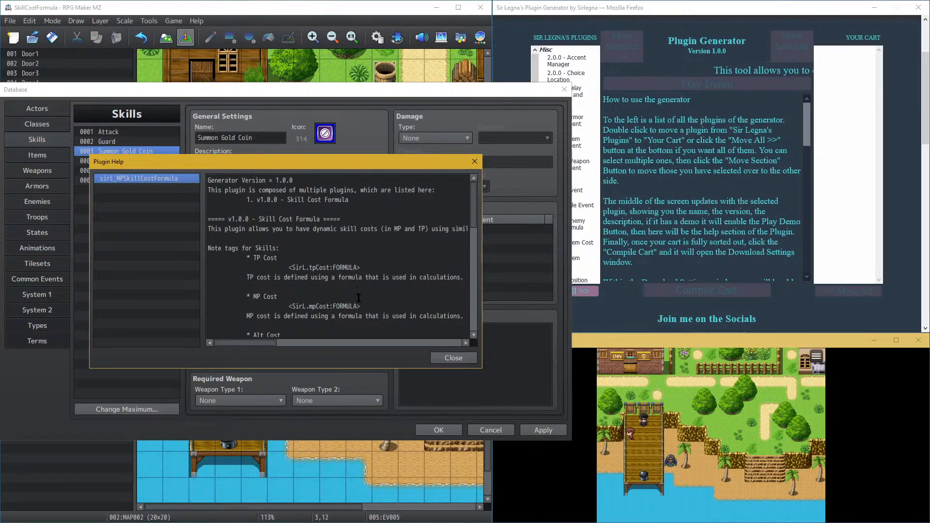
scroll(368, 285, "down", 1)
scroll(368, 285, "down", 1)
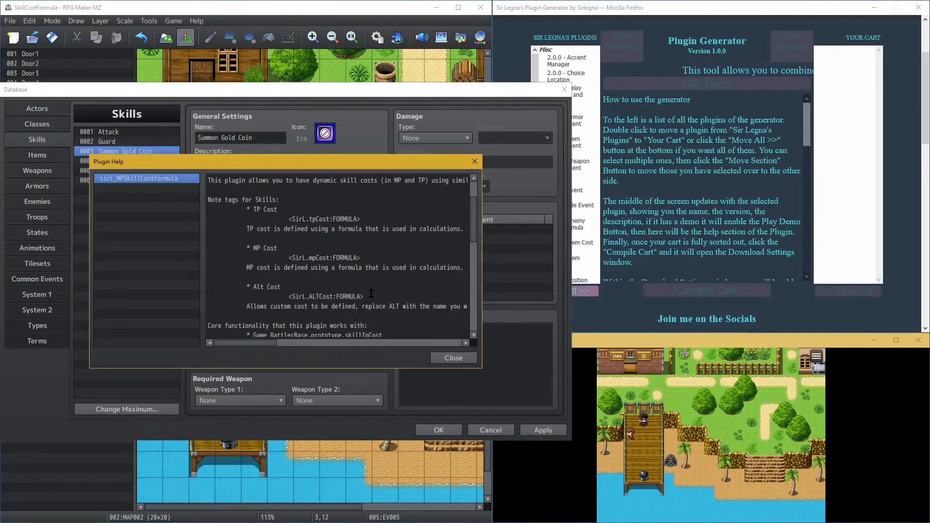
left_click_drag(365, 297, 293, 293)
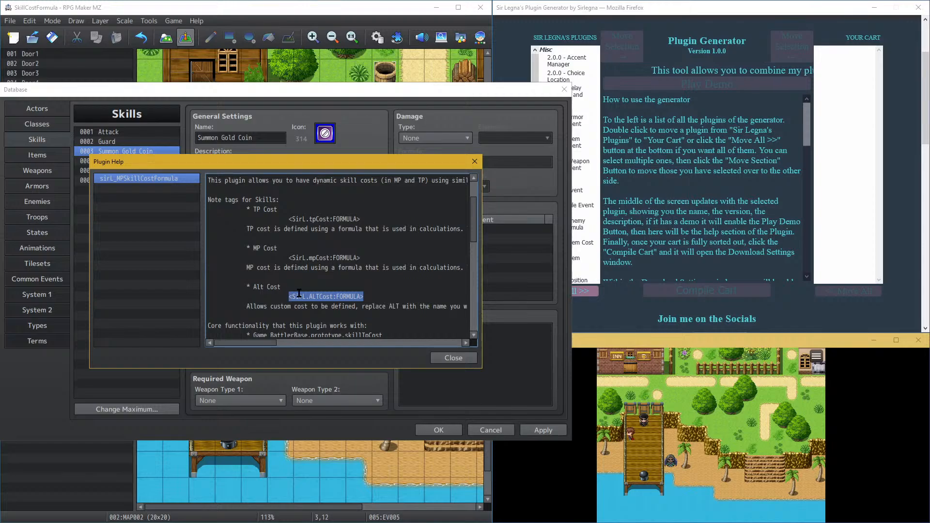
left_click(450, 357)
type("<SirL.ALTCost:FORMULA>")
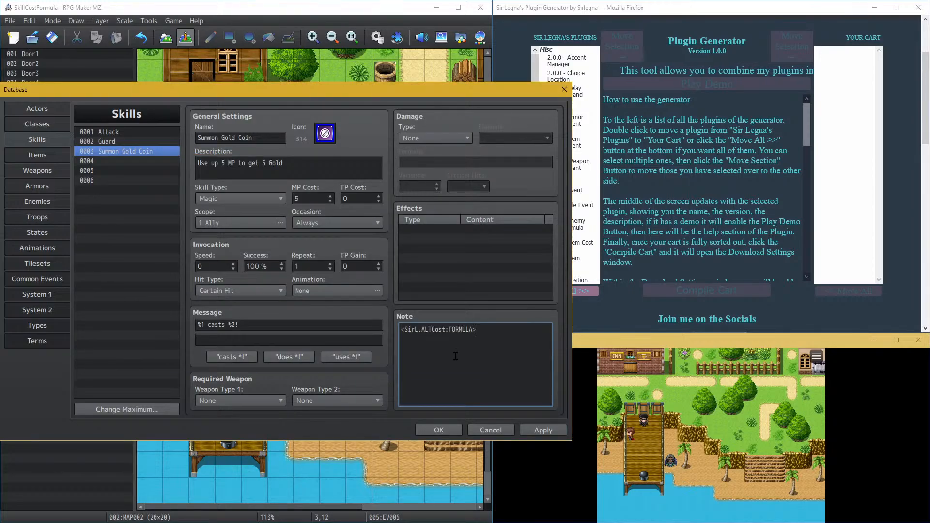
left_click(542, 430)
left_click(439, 430)
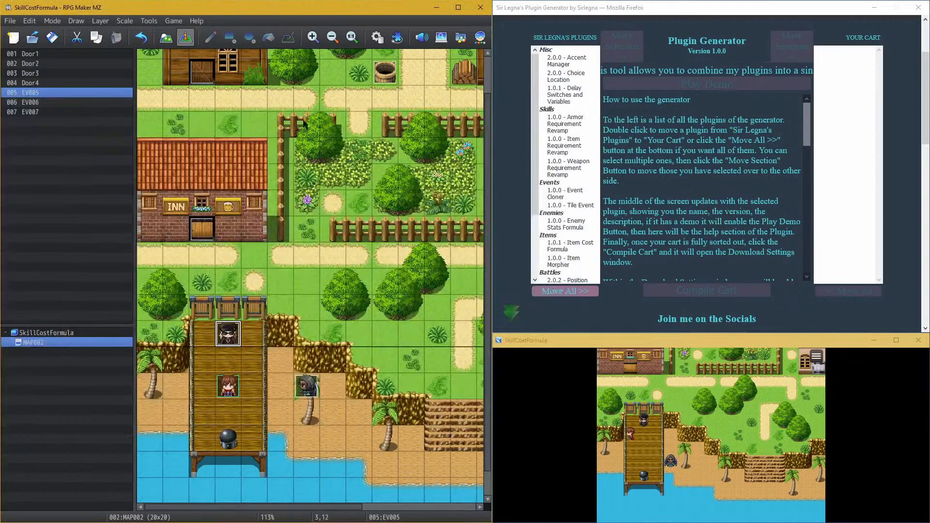
Step: Check the name of the Gold alternative cost in the sirL_MPSkillCostFormula plugin's parameters
left_click(397, 38)
double_click(321, 145)
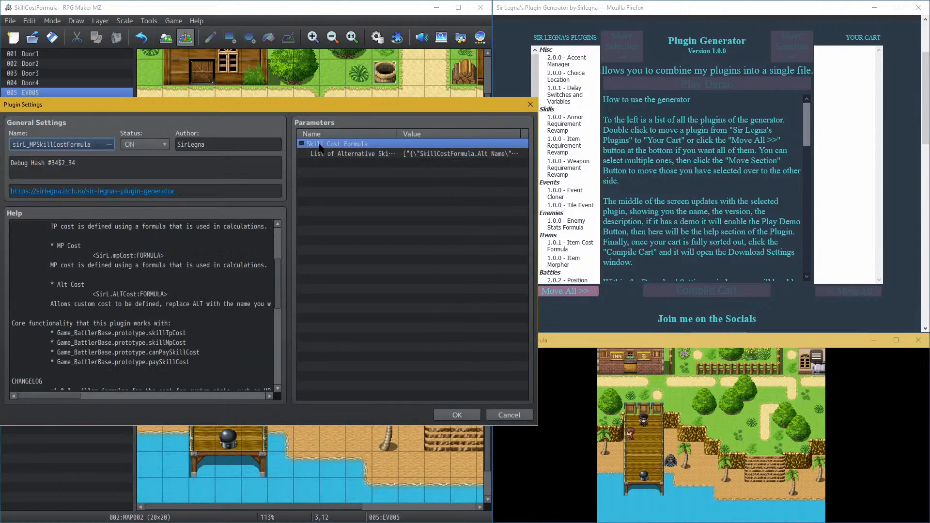
double_click(371, 153)
double_click(308, 214)
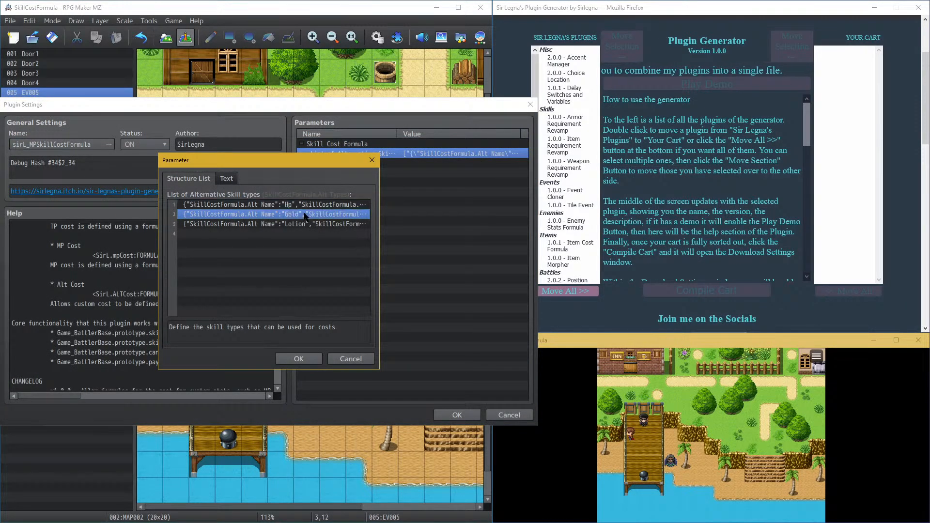
double_click(270, 218)
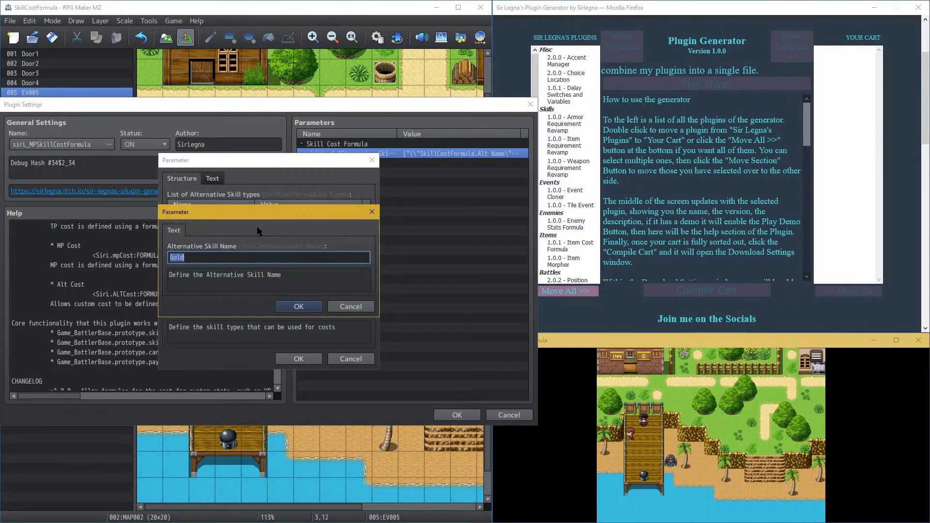
left_click(299, 307)
left_click(298, 359)
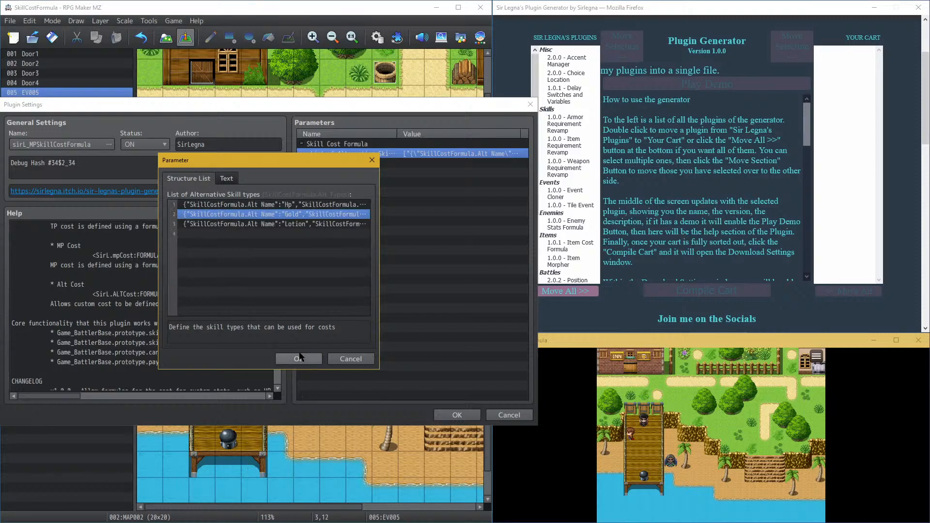
left_click(299, 358)
left_click(458, 415)
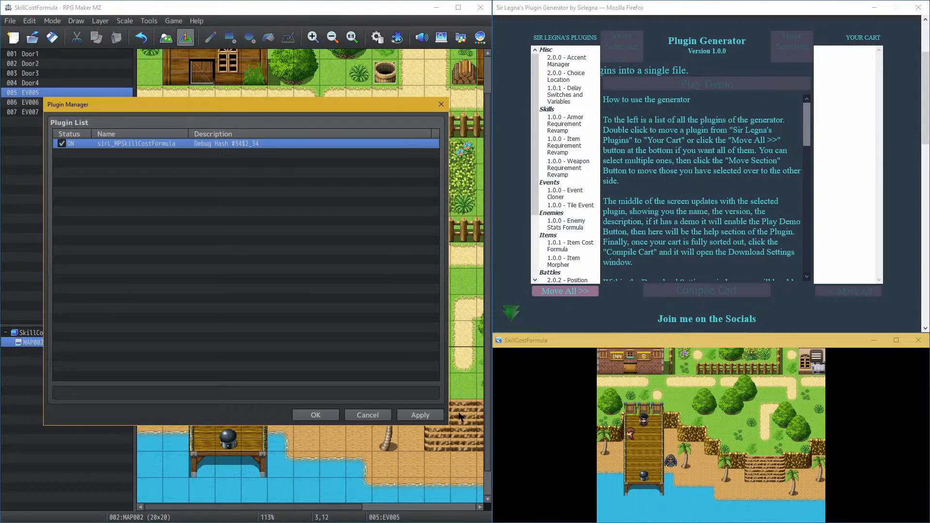
left_click(347, 416)
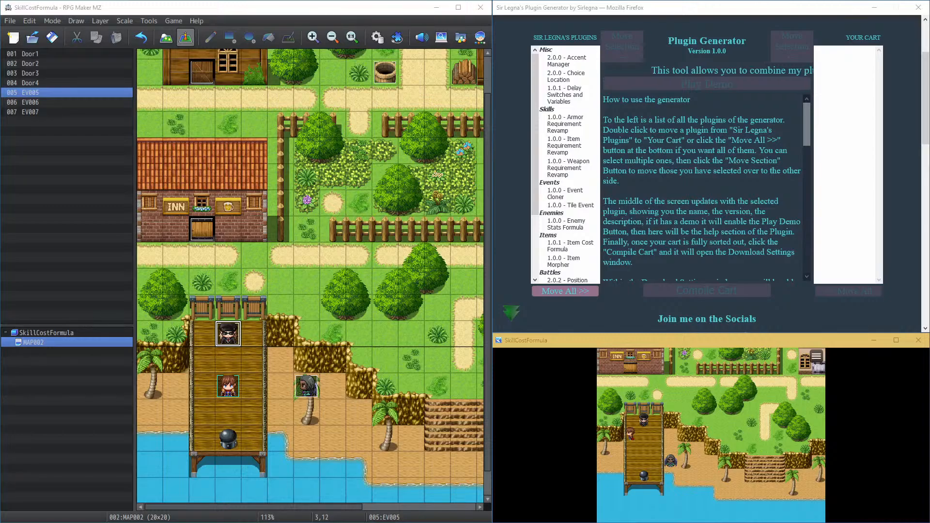
Step: Review the Gold alternative cost entry again and read the plugin's help text on naming a custom Alt Cost
key("alt+Tab")
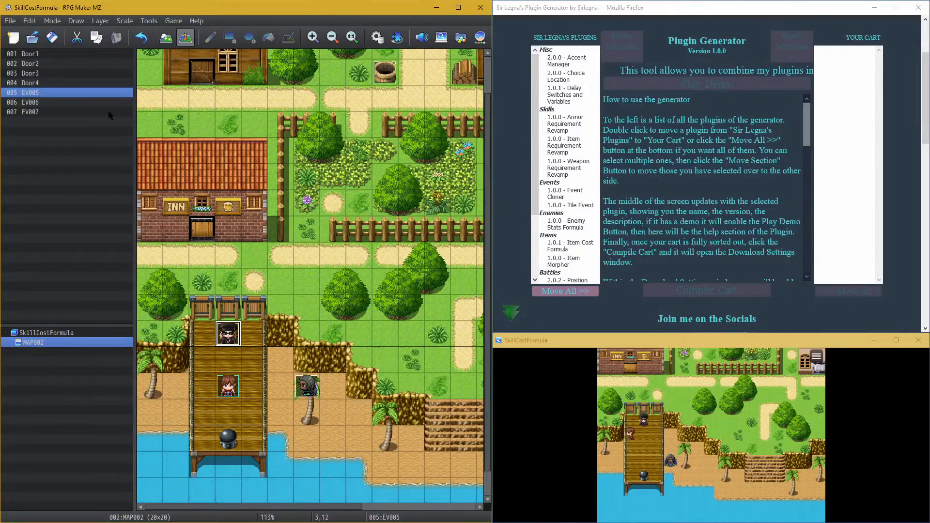
left_click(397, 37)
double_click(295, 144)
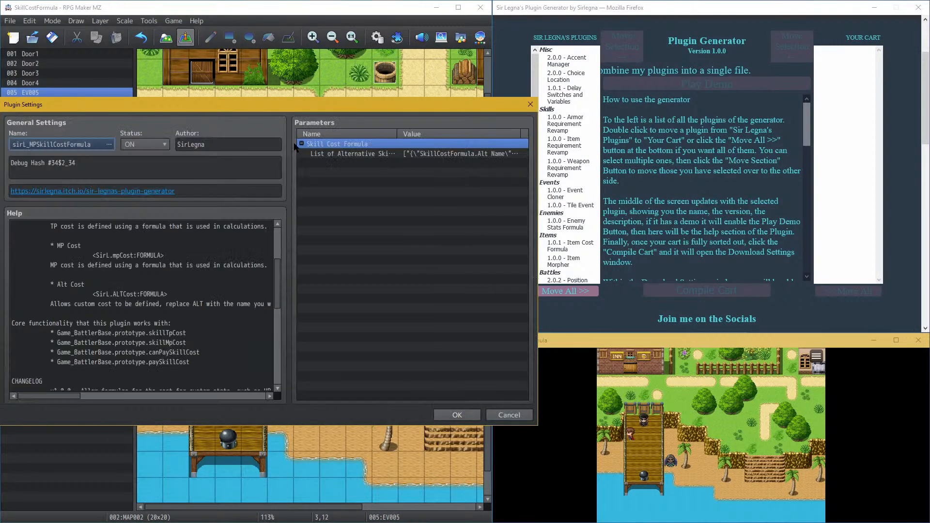
double_click(389, 154)
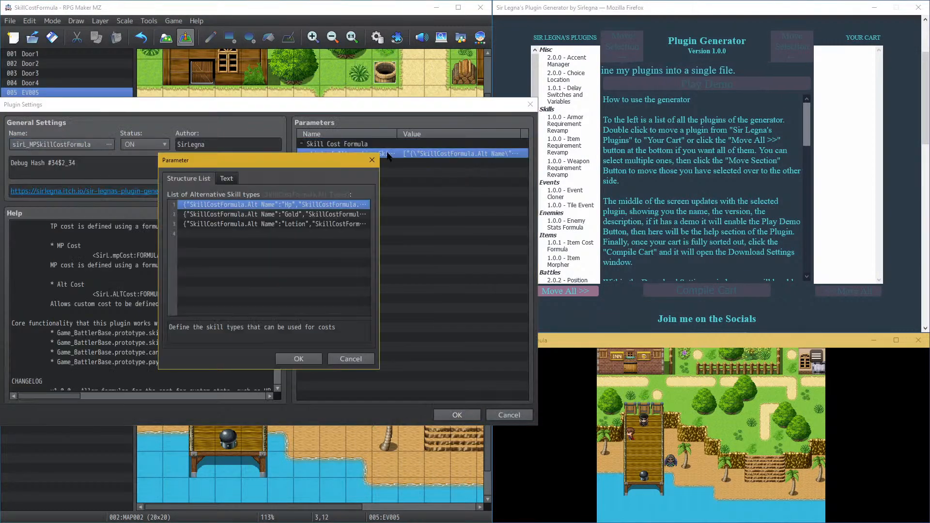
double_click(310, 214)
double_click(291, 215)
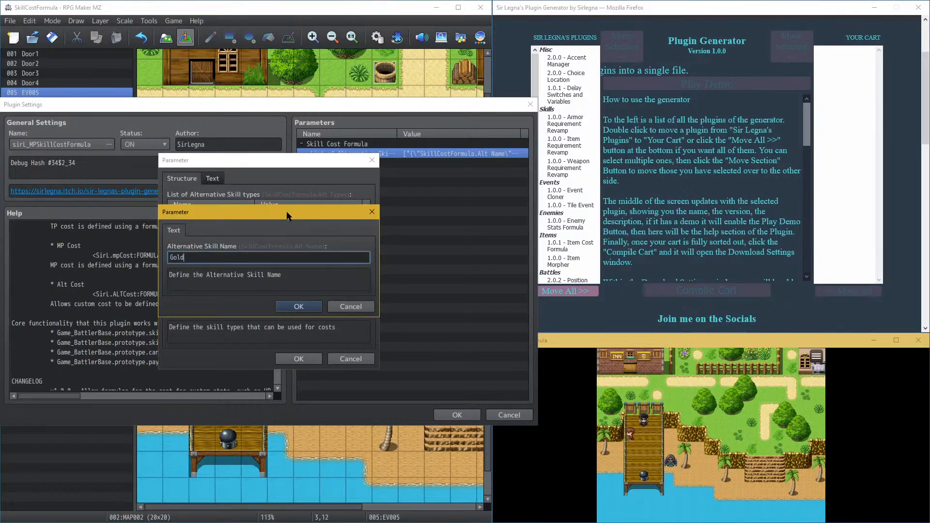
left_click(299, 306)
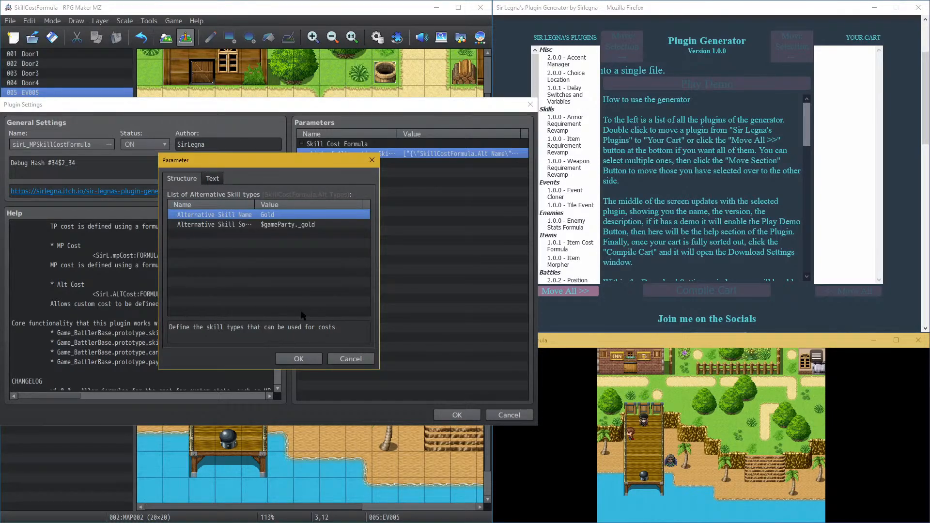
left_click(299, 358)
left_click(299, 359)
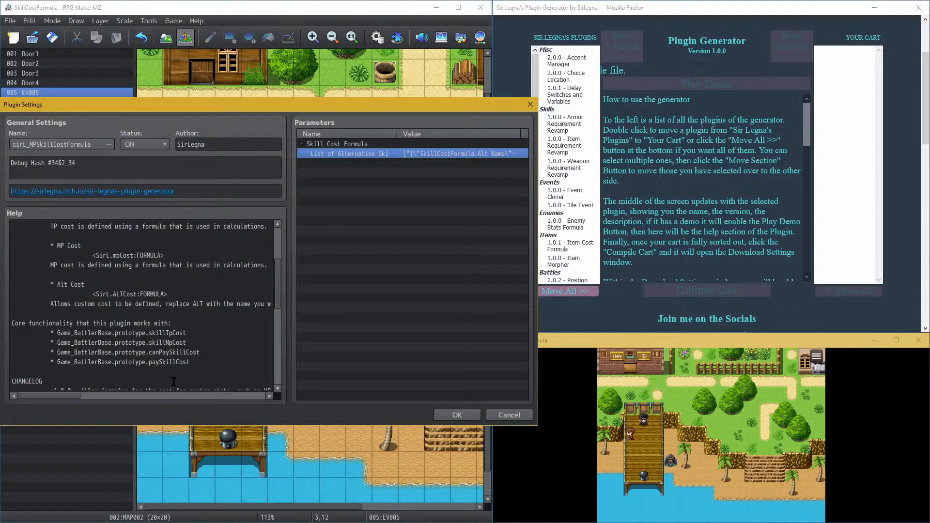
left_click_drag(77, 396, 146, 396)
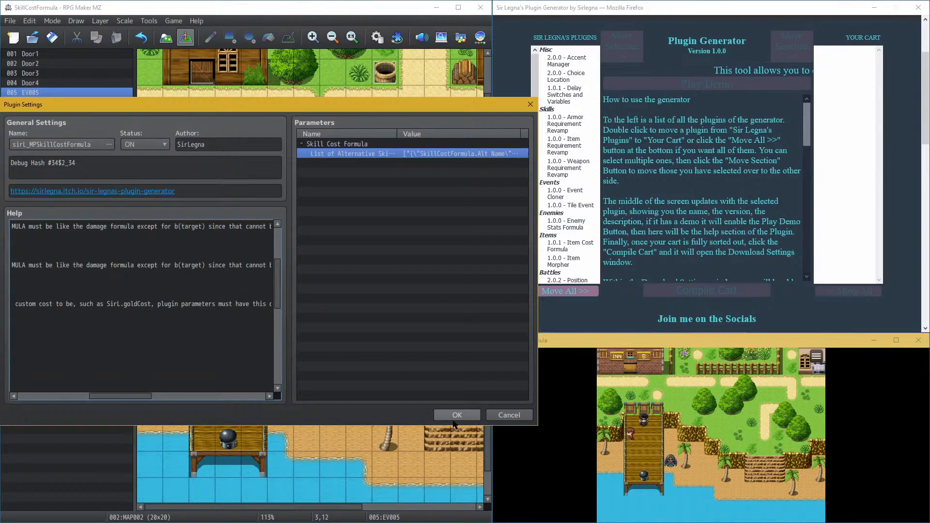
left_click(455, 417)
left_click(316, 417)
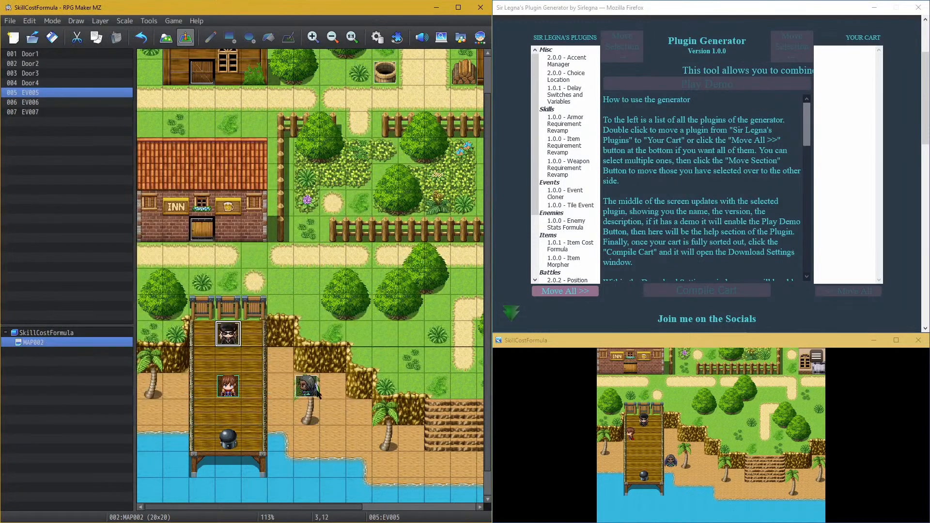
Step: Change the Summon Gold Coin skill's note tag to <SirL.GoldCost:5>
left_click(377, 38)
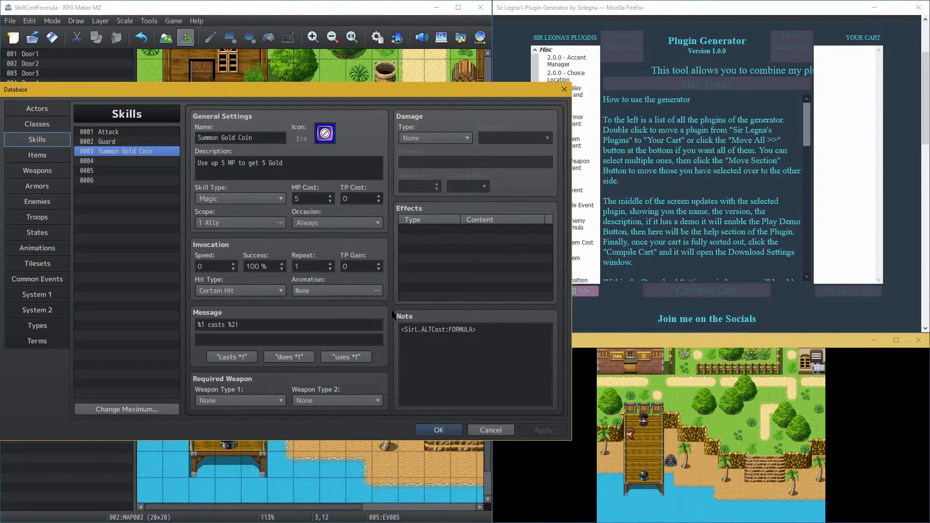
left_click(433, 330)
left_click(433, 329)
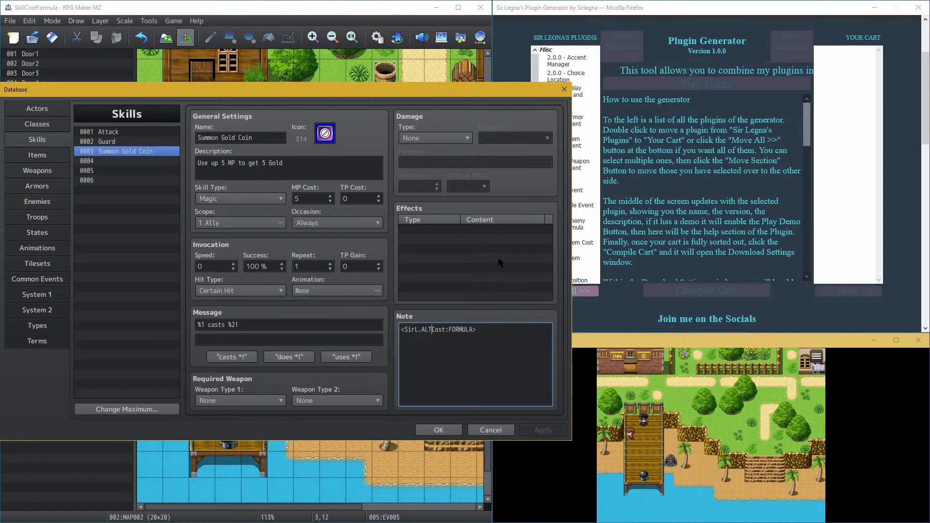
key("shift+Left")
key("shift+Left")
type("Gold")
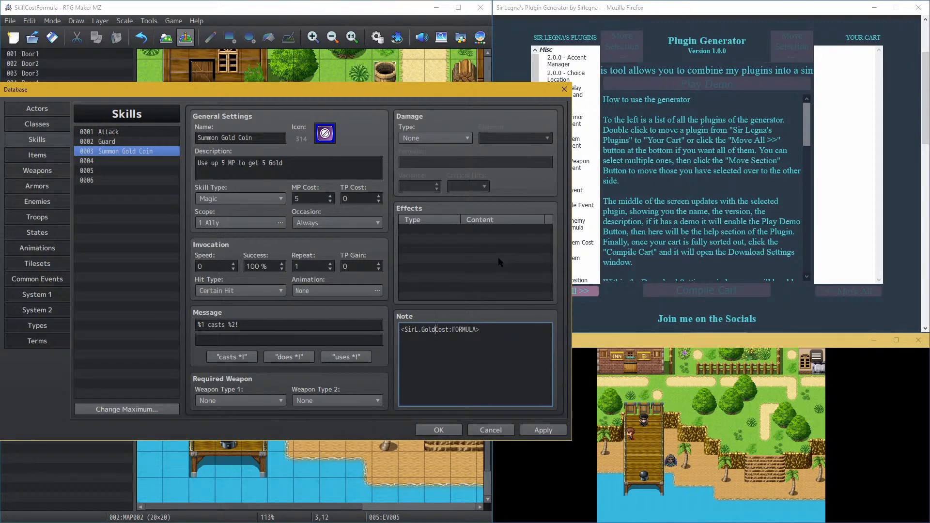
double_click(459, 329)
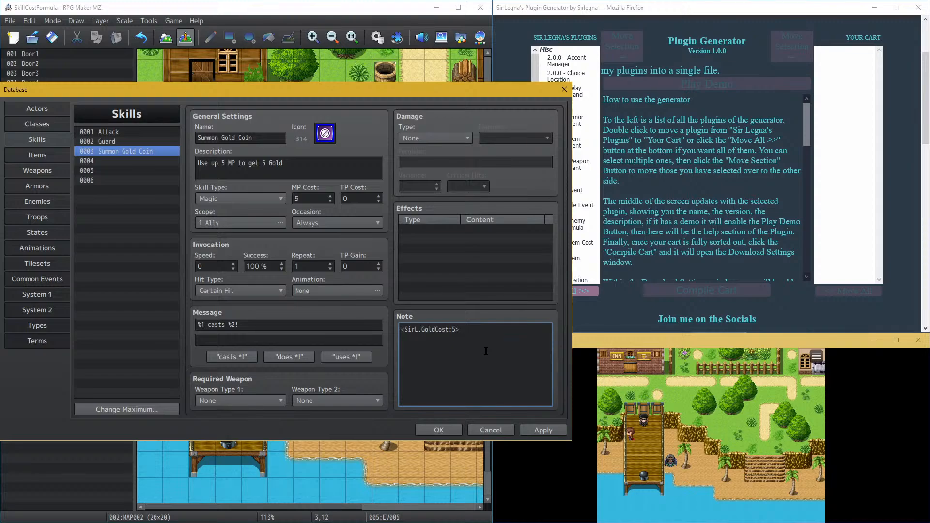
Step: Name the empty skill 0004 "Harden"
left_click(114, 161)
left_click(214, 137)
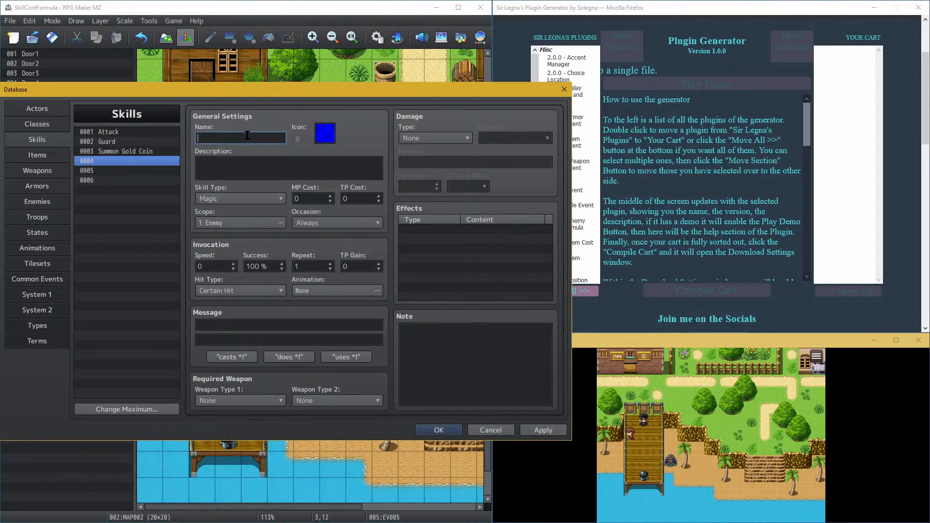
type("HArden")
key("Tab")
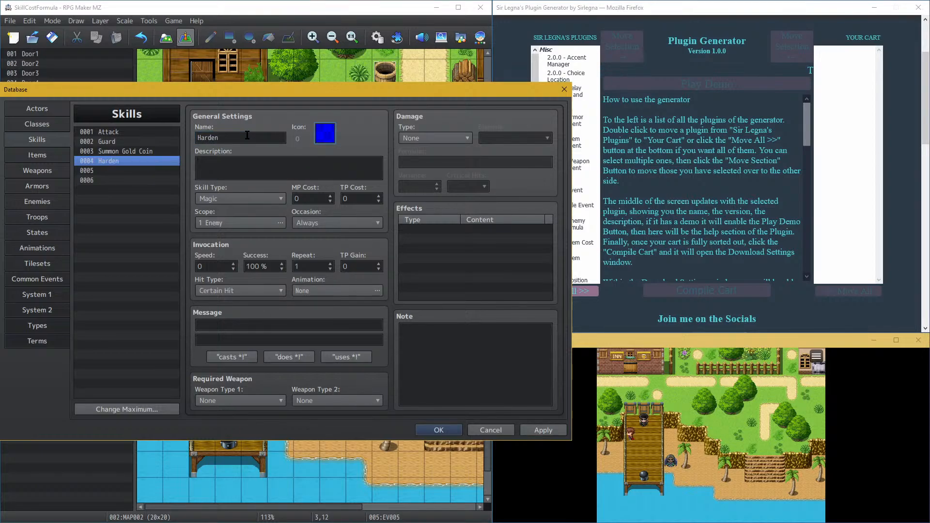
key("Tab")
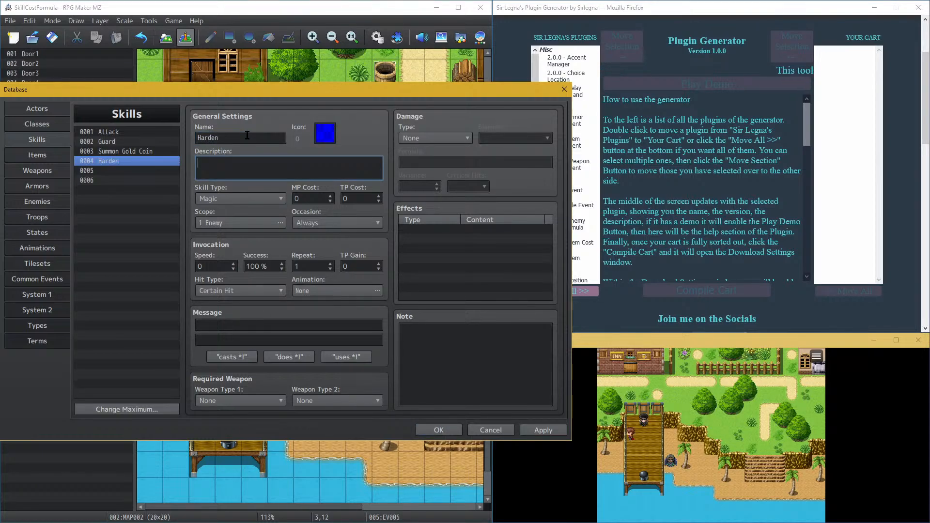
type("Melt 5 gold")
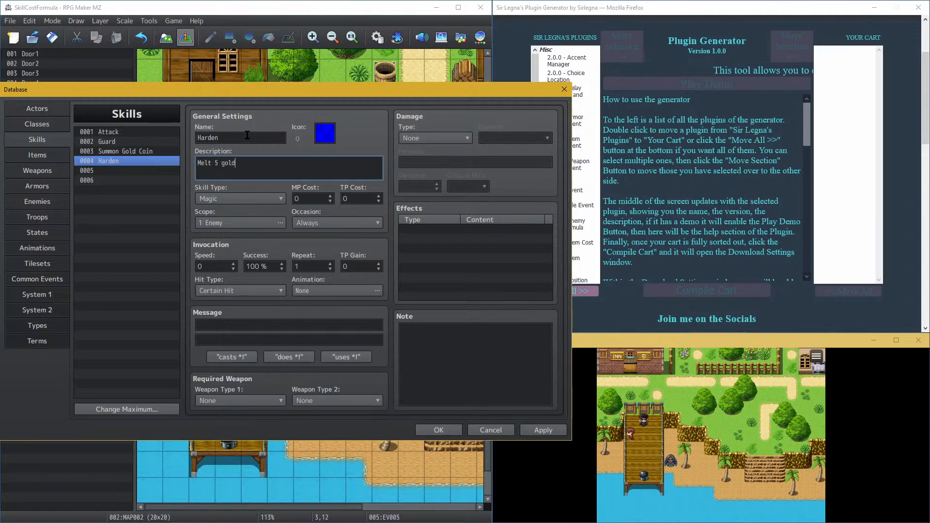
type(" coins onto y")
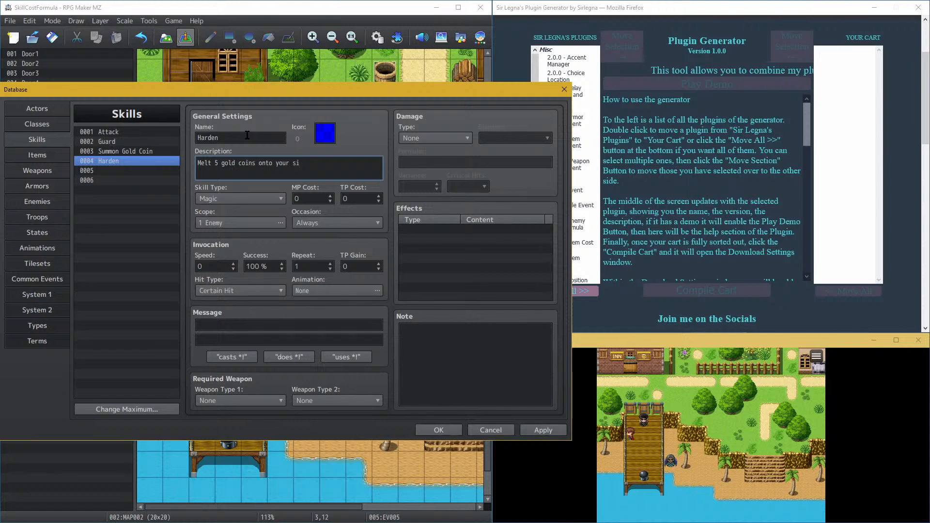
type("our")
Step: Describe the Harden skill as "Merge 5 gold coins into your skin to boost health" and give it the gold nugget icon 169
key("ctrl+a")
type("Mer")
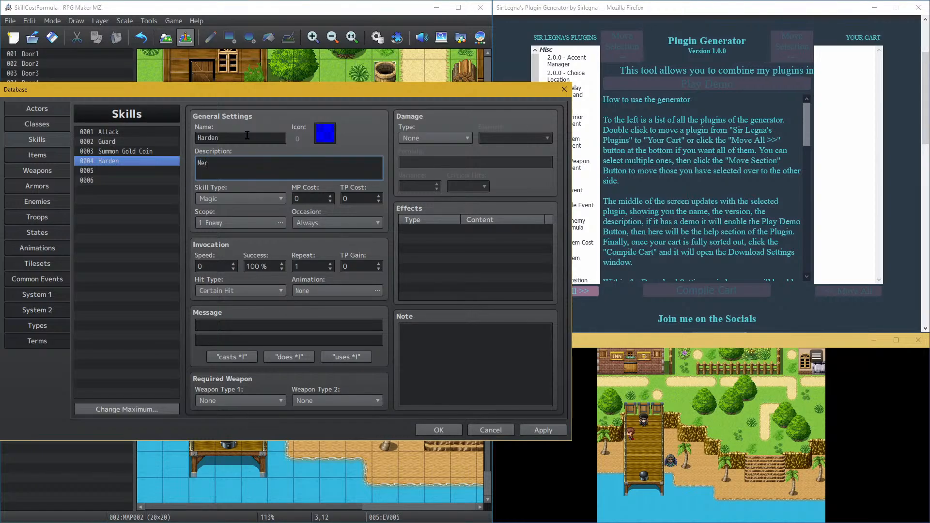
type("ge 5 gold ")
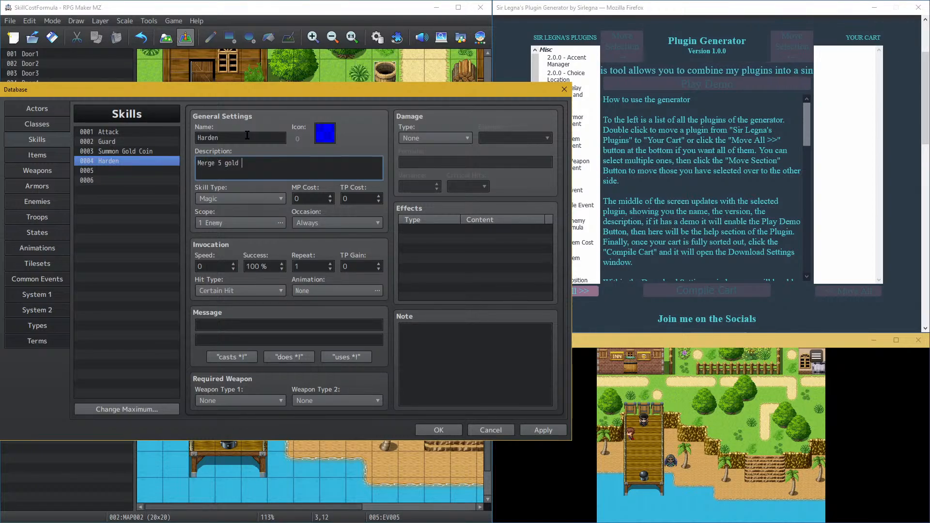
type("coins in")
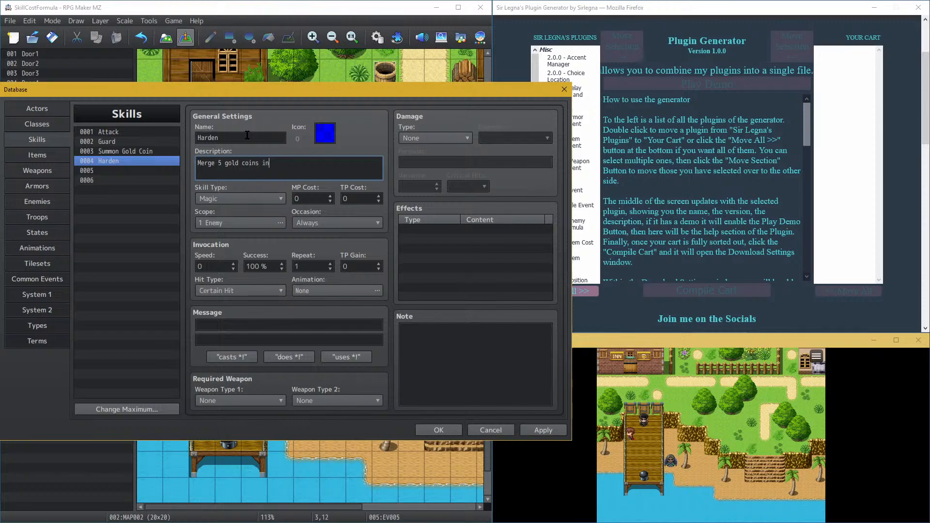
type("to your skin to bo")
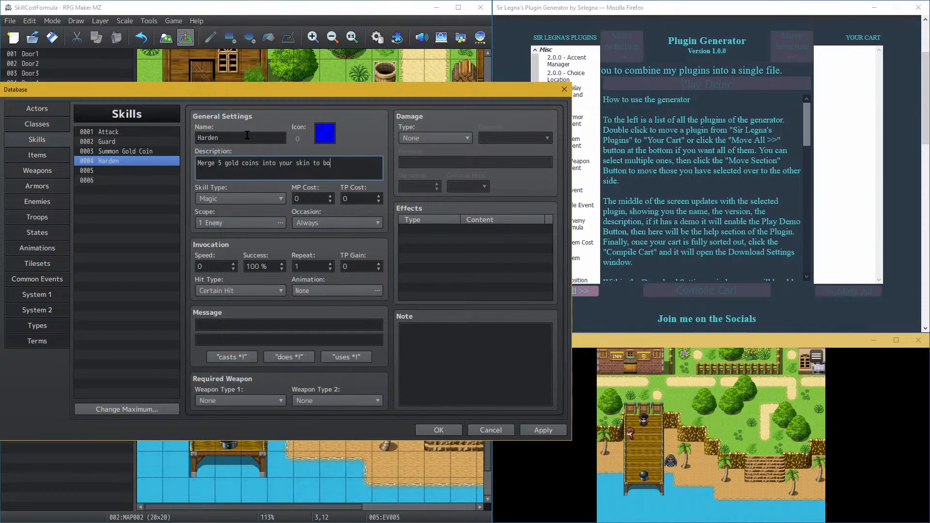
type("ost health")
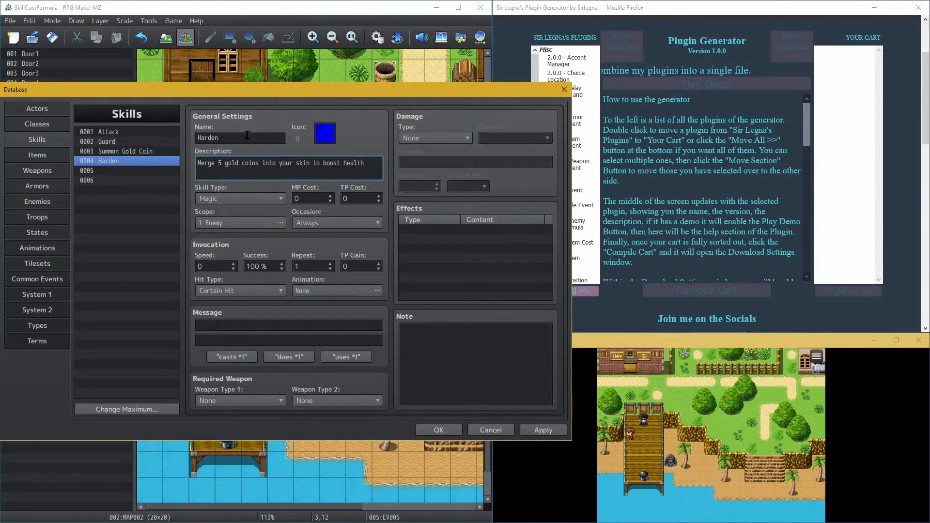
double_click(321, 131)
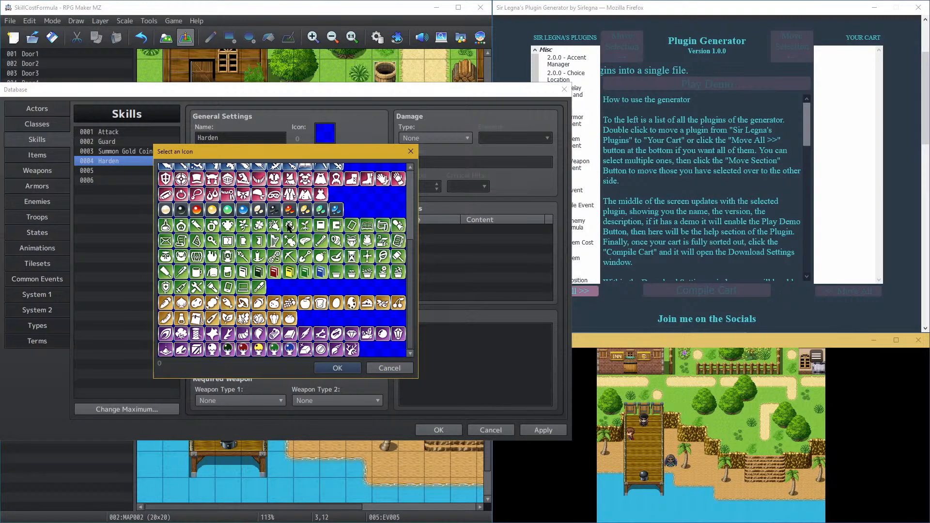
double_click(307, 207)
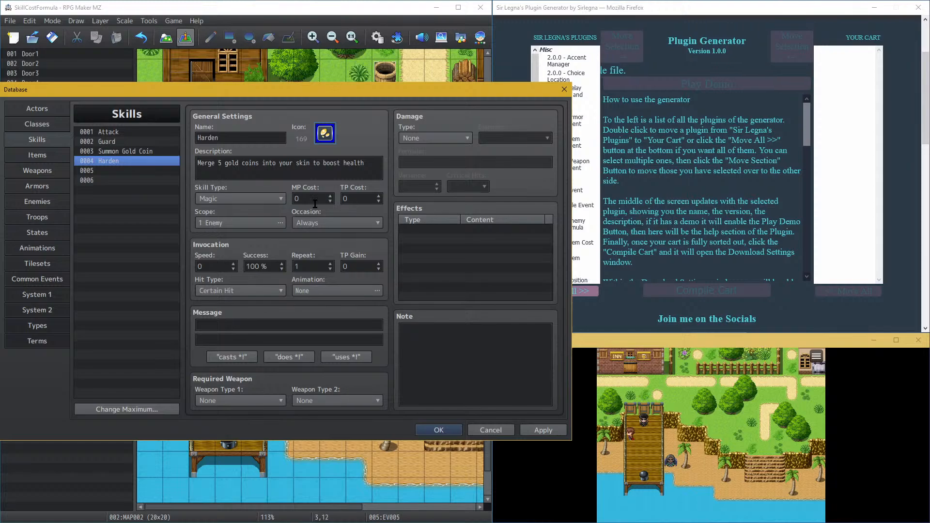
Step: Move the note tag <SirL.GoldCost:5> from the Summon Gold Coin skill to the Harden skill
left_click(157, 150)
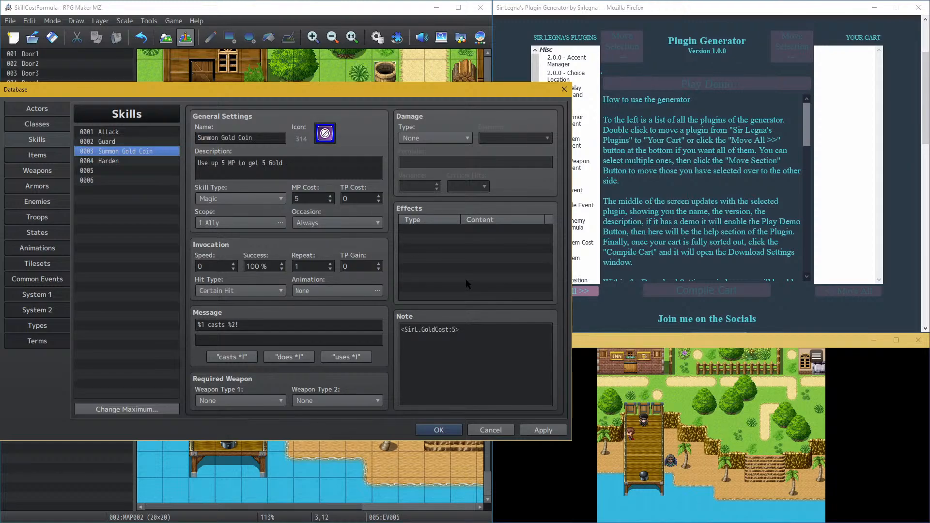
left_click(471, 328)
key("ctrl+a")
key("ctrl+x")
left_click(136, 161)
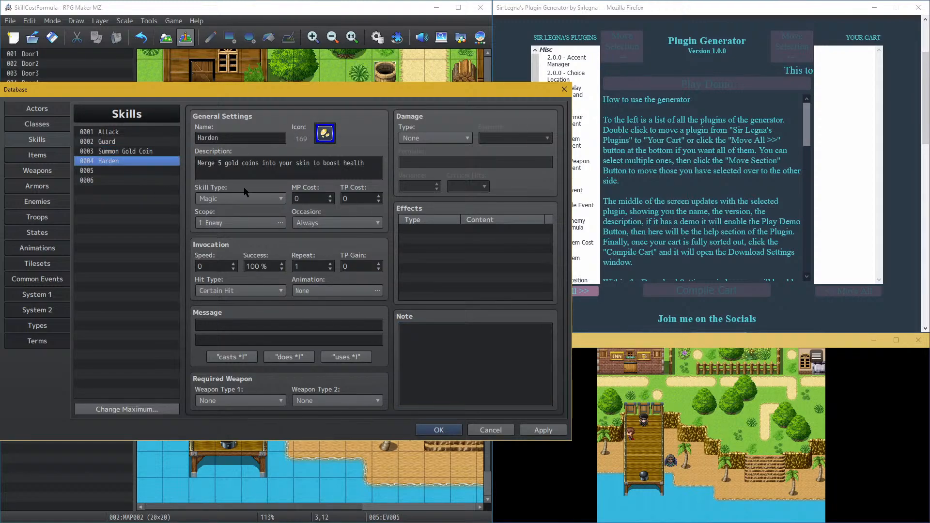
left_click(439, 348)
key("ctrl+v")
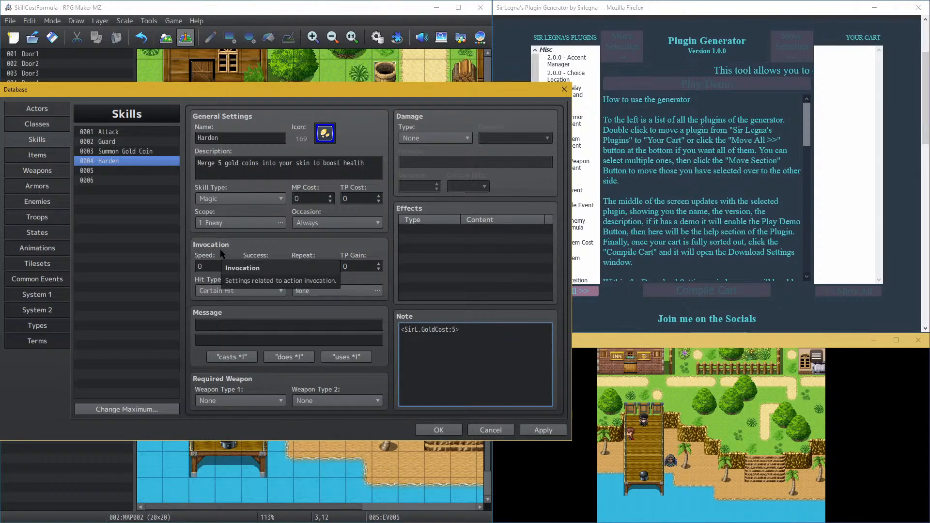
Step: Duplicate the Harden skill into the empty skill slot 0005
left_click(137, 161)
key("ctrl+c")
left_click(125, 170)
key("ctrl+v")
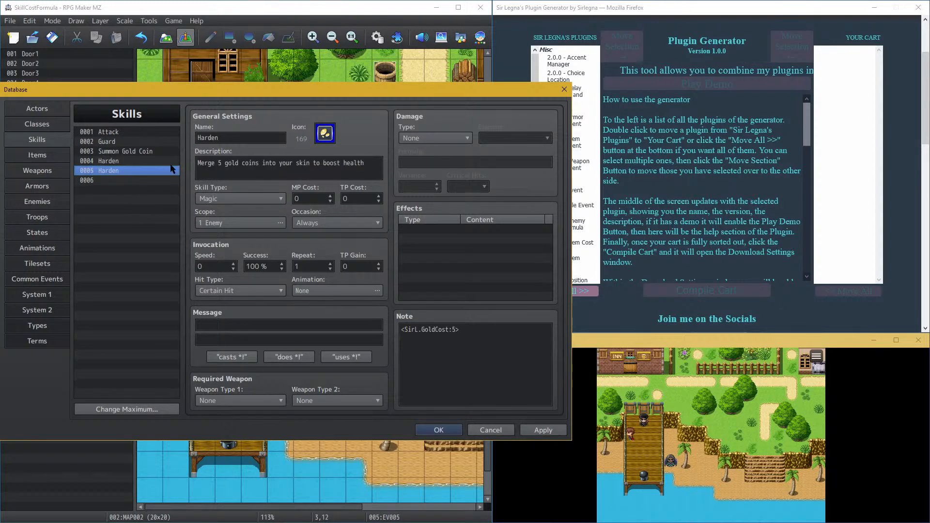
Step: Rename the copied skill 0005 as "Extract Lotion"
double_click(250, 135)
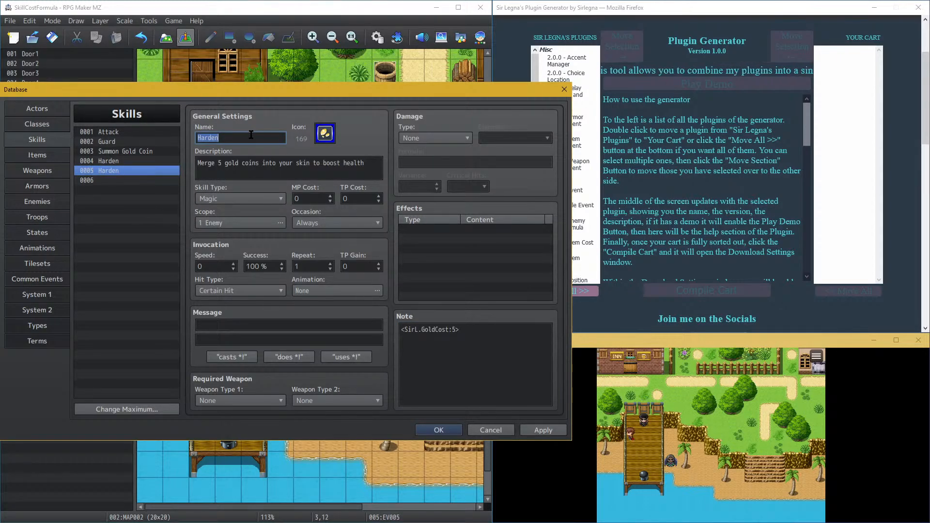
type("Transmute")
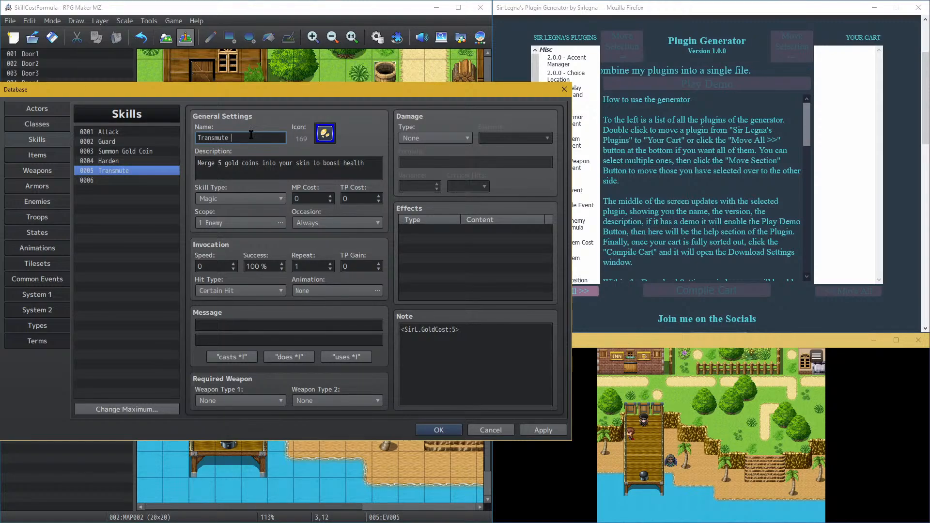
double_click(251, 135)
type("Extr")
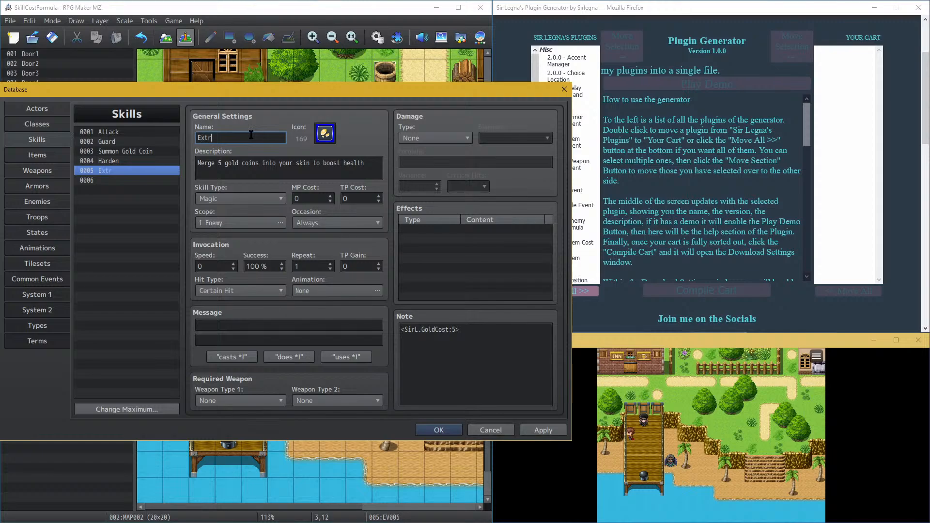
type("act")
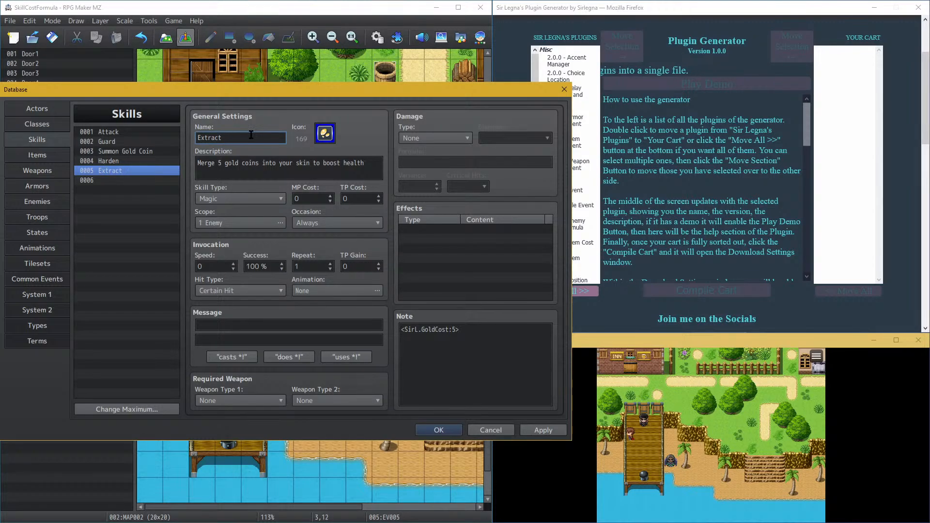
type(" Lotion")
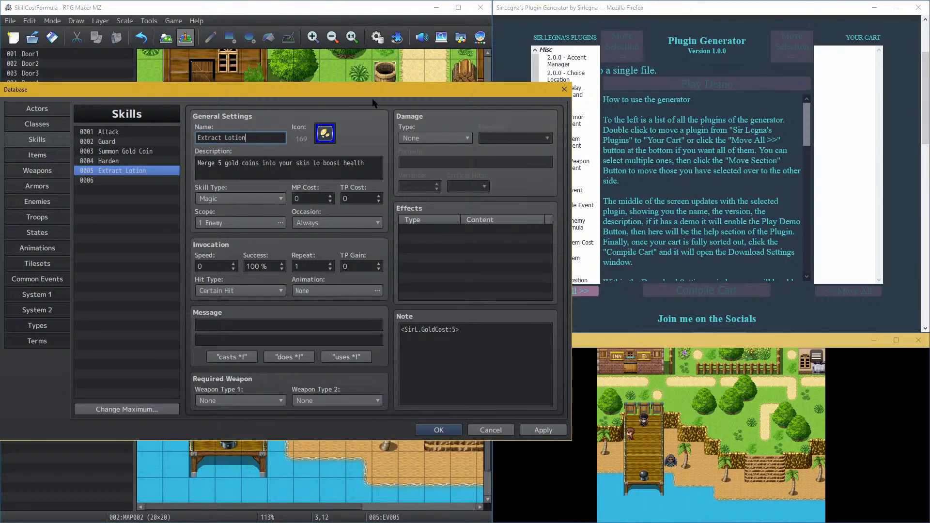
Step: Change the Extract Lotion skill's icon to the purple icon 304
double_click(331, 133)
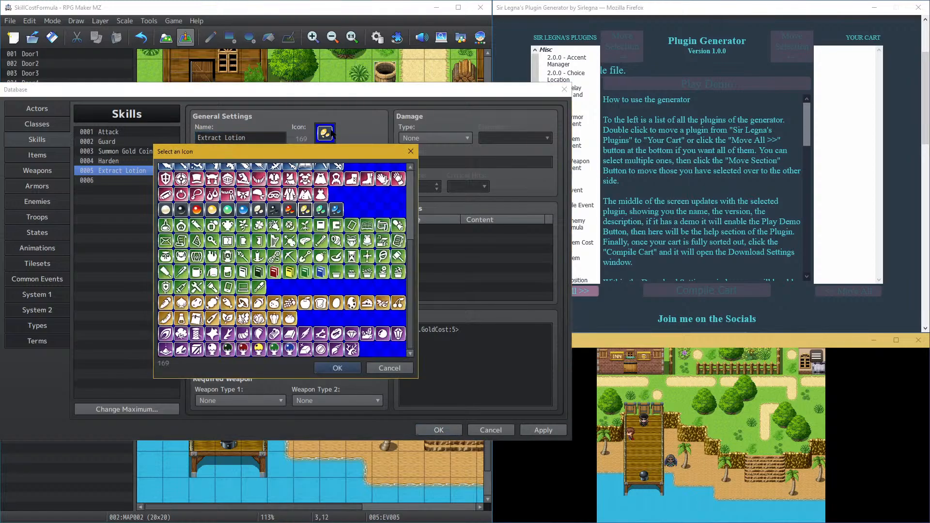
scroll(258, 271, "up", 3)
scroll(258, 272, "up", 5)
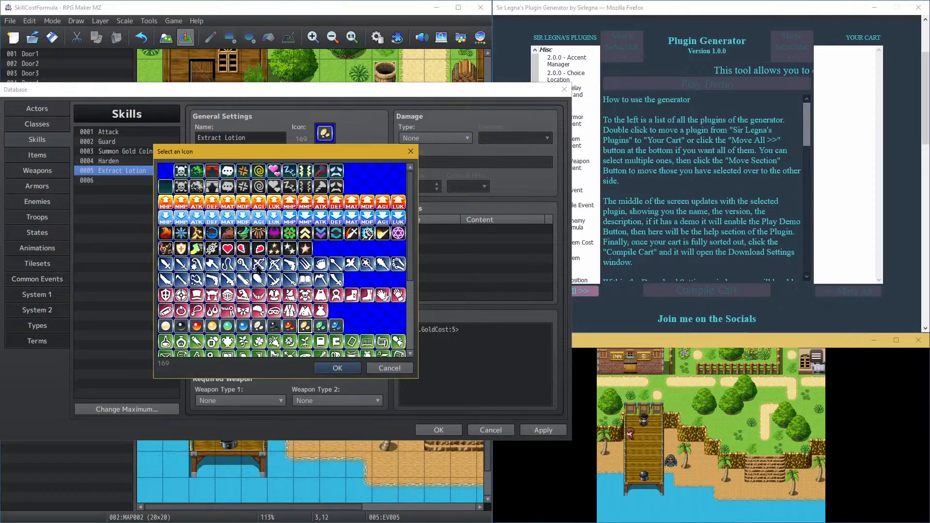
scroll(258, 270, "down", 3)
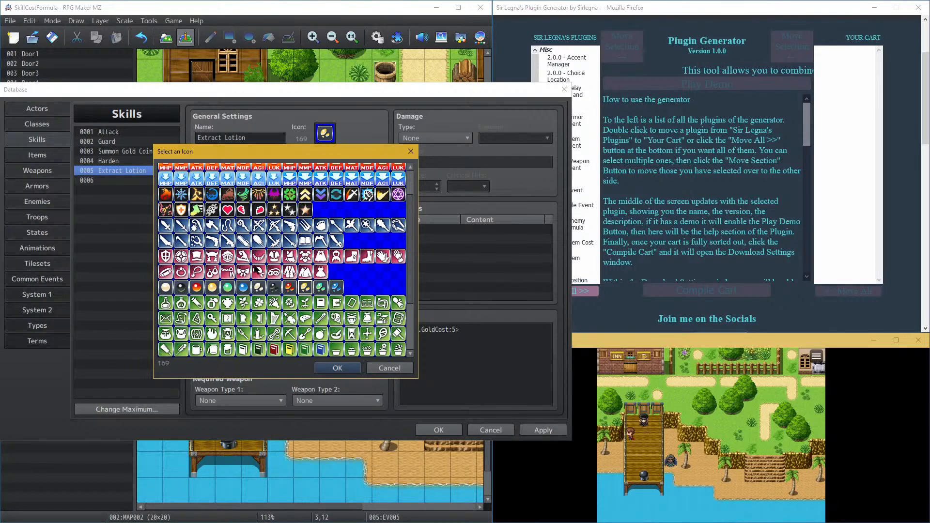
scroll(256, 269, "down", 4)
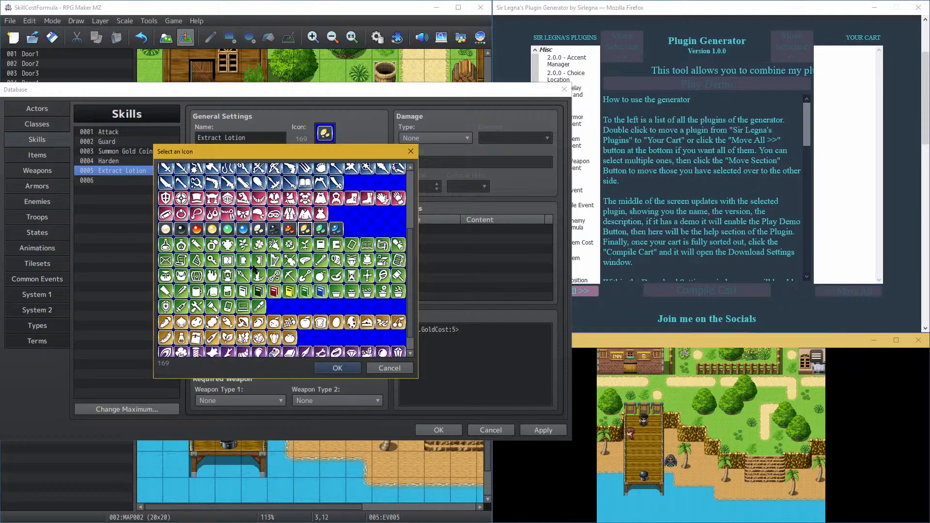
scroll(250, 268, "down", 1)
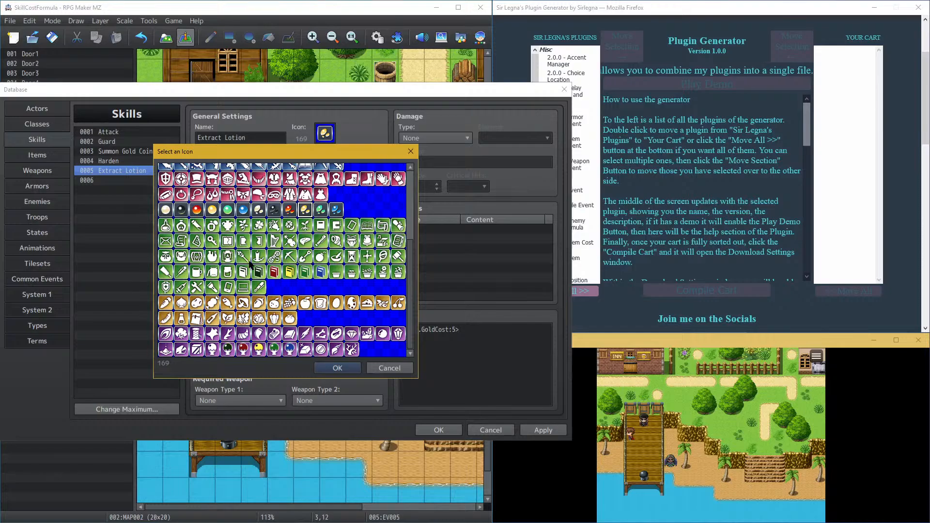
double_click(168, 349)
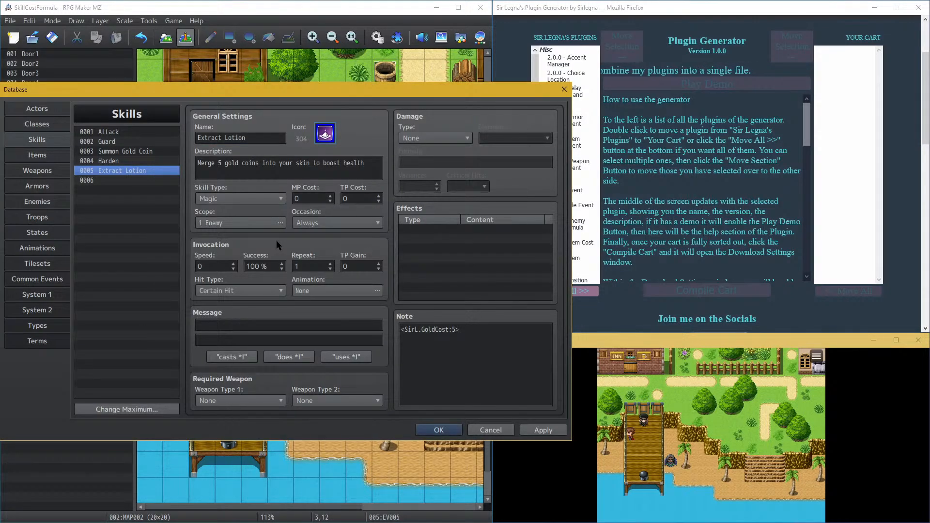
Step: Change the Extract Lotion skill's note tag to <SirL.hpCost:5> and save the database changes
left_click(435, 330)
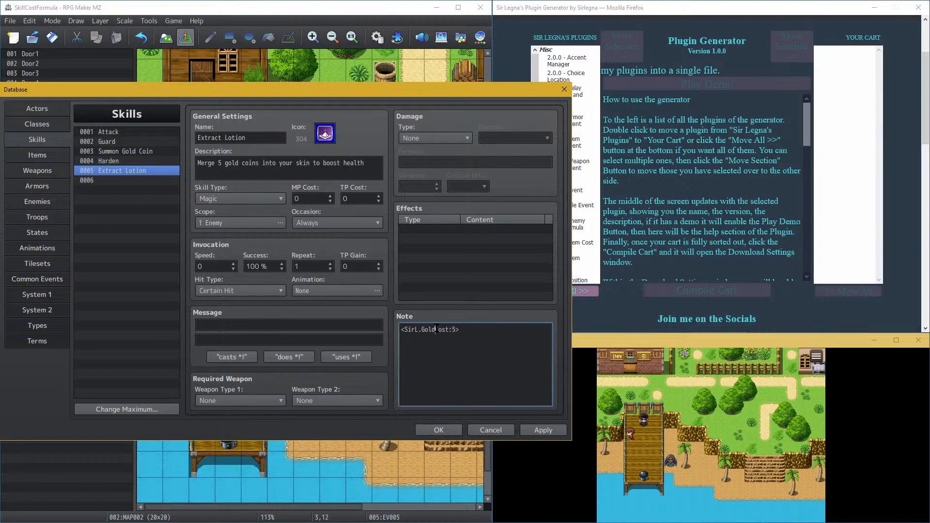
key("shift+Left")
key("shift+Left")
key("shift+Left")
key("shift+Left")
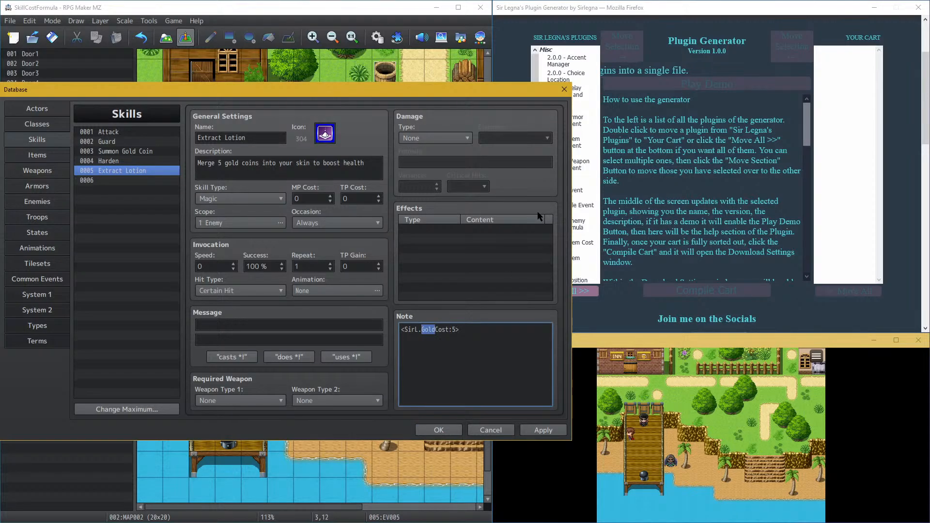
type("hp")
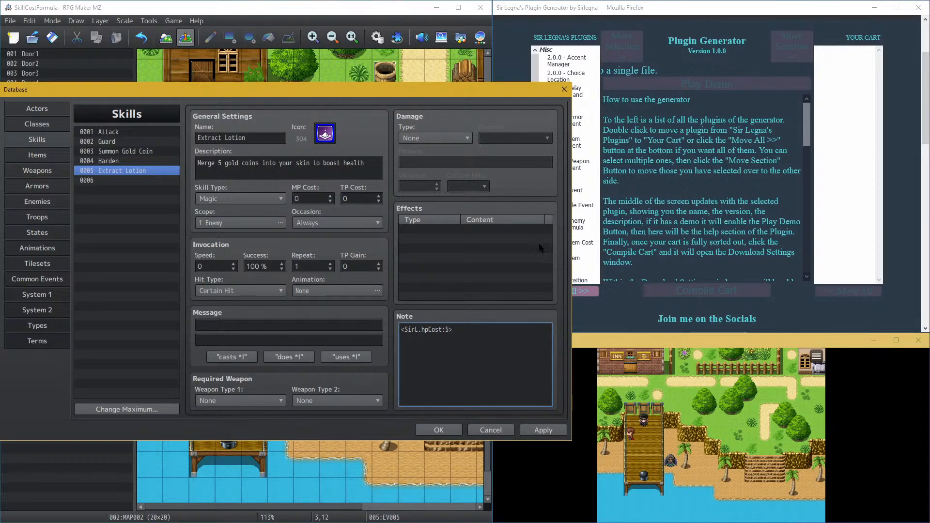
left_click(540, 429)
left_click(438, 431)
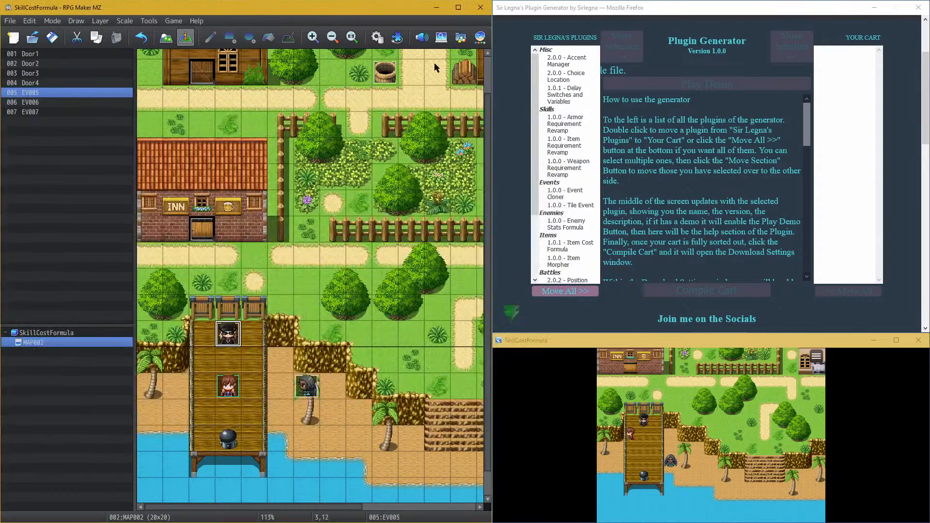
Step: Review the Hp entry in the sirL_MPSkillCostFormula plugin's list of alternative skill types
left_click(377, 38)
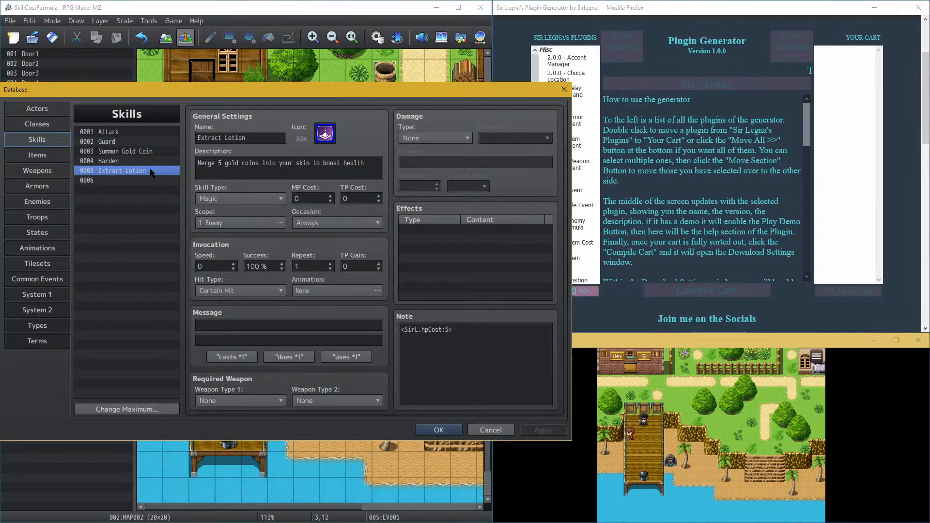
left_click(438, 430)
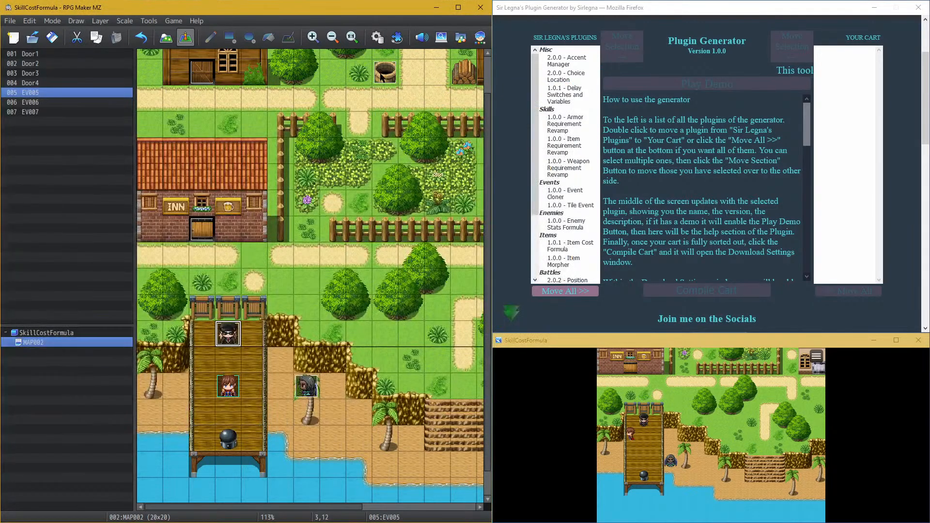
left_click(397, 37)
double_click(268, 144)
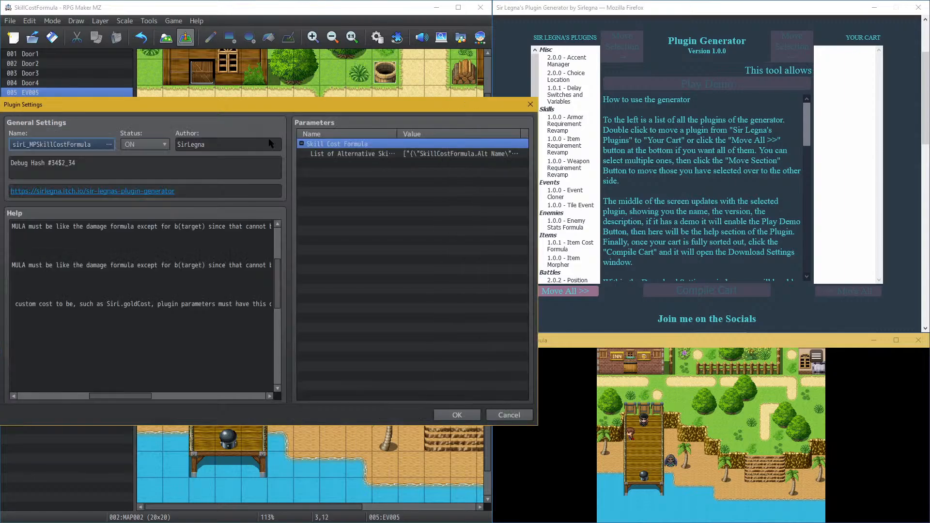
double_click(405, 155)
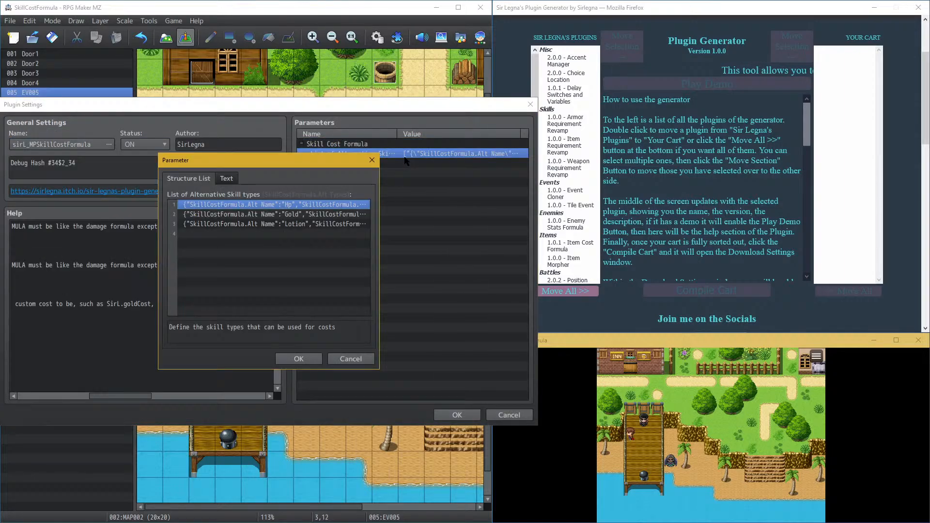
double_click(331, 208)
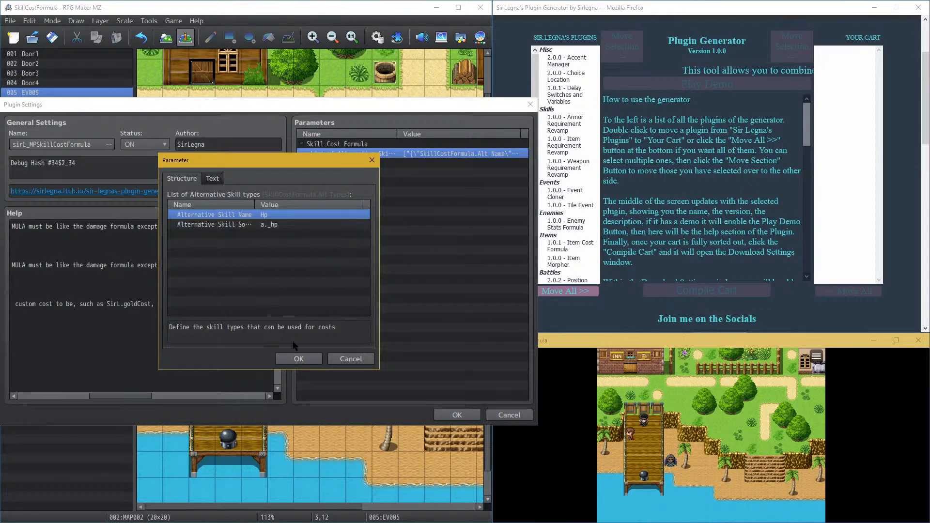
left_click(299, 359)
left_click(299, 359)
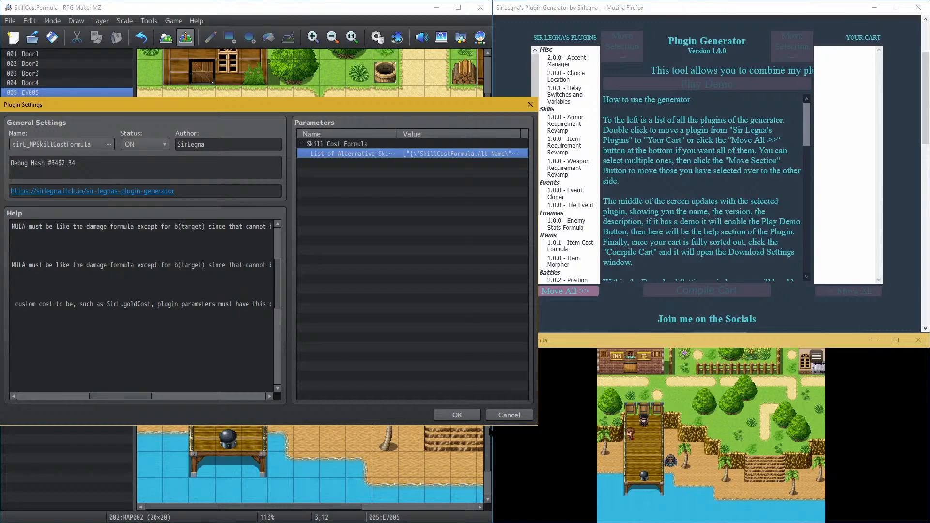
left_click(466, 414)
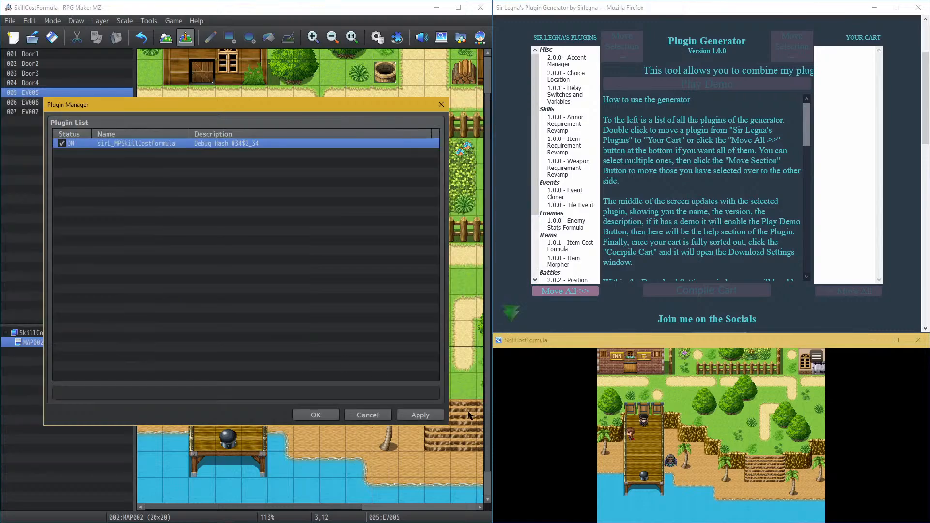
left_click(315, 414)
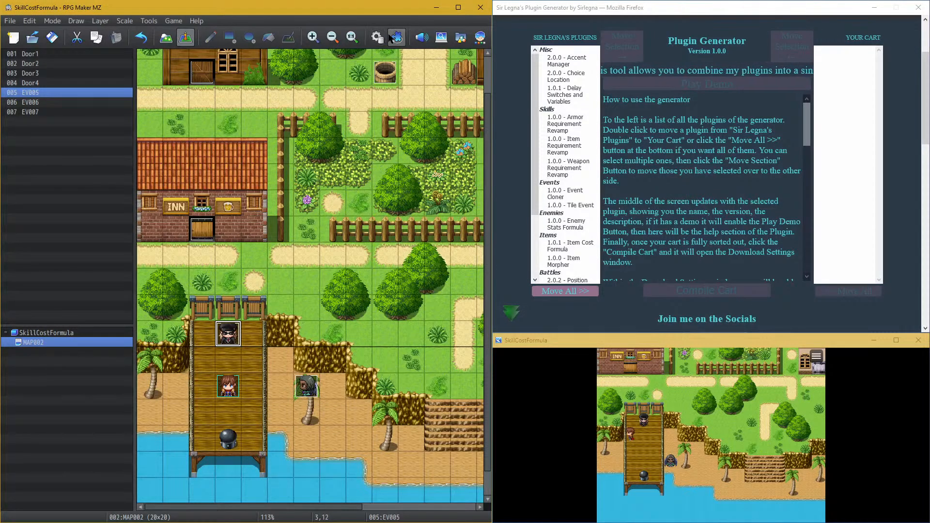
left_click(392, 38)
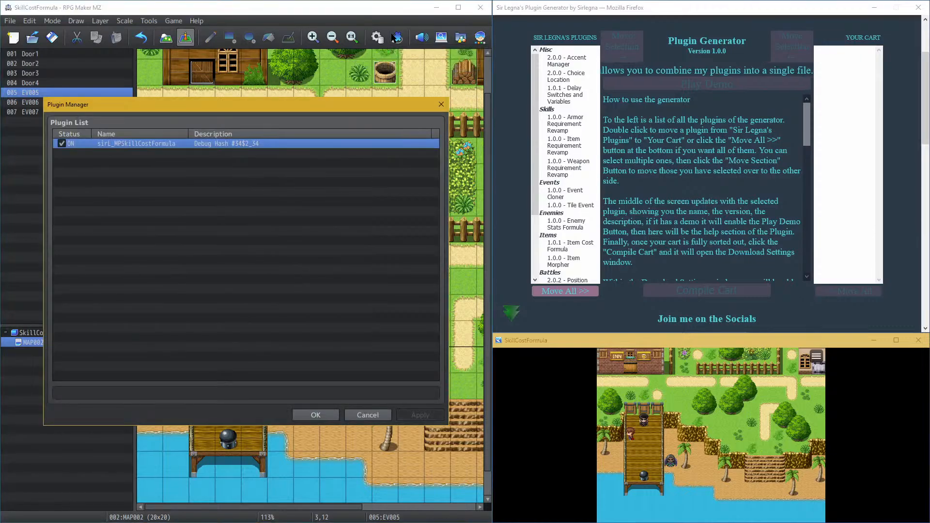
left_click(315, 415)
Step: Check the hpCost name used in the Extract Lotion skill's note tag
left_click(374, 37)
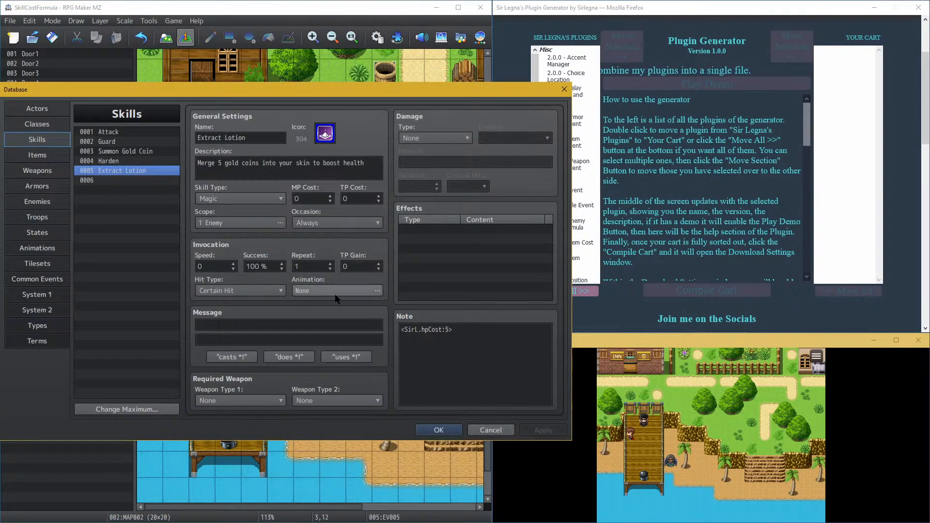
double_click(421, 334)
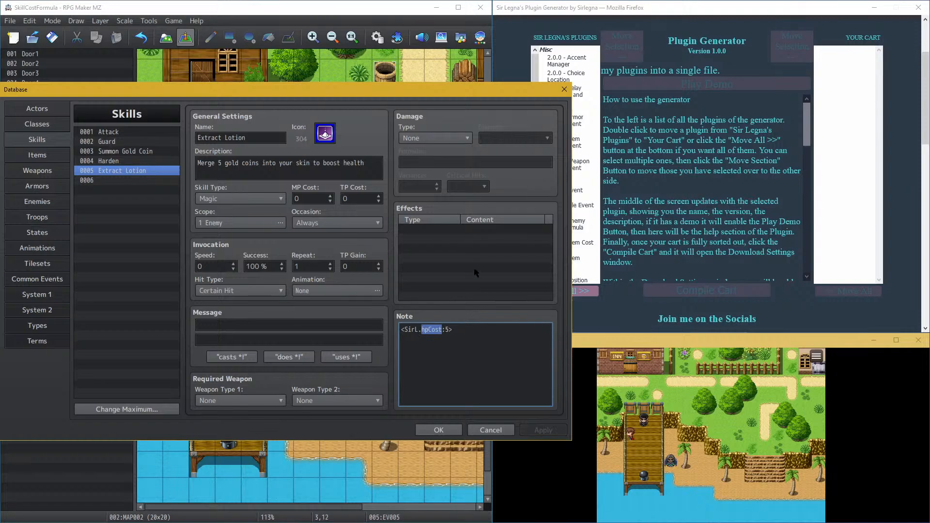
key("Right")
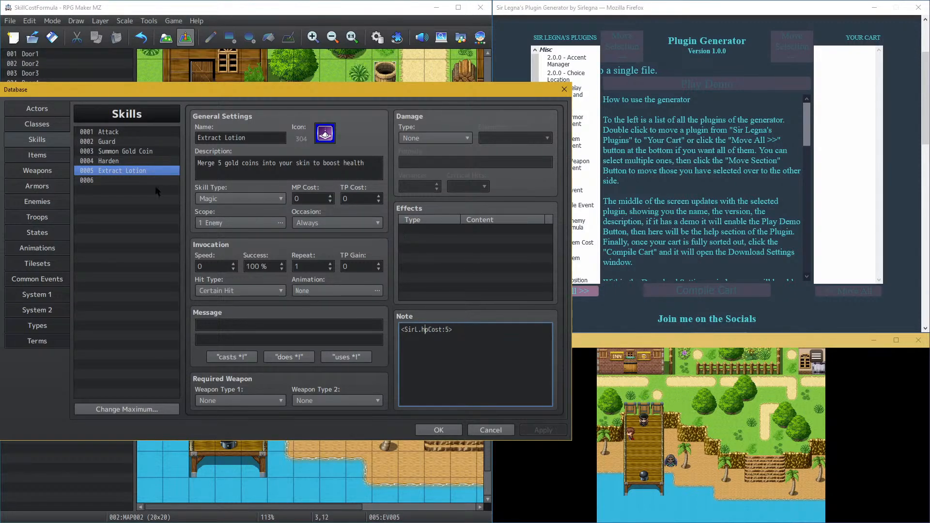
Step: Name the empty skill 0006 "Rub in Lotion"
left_click(129, 180)
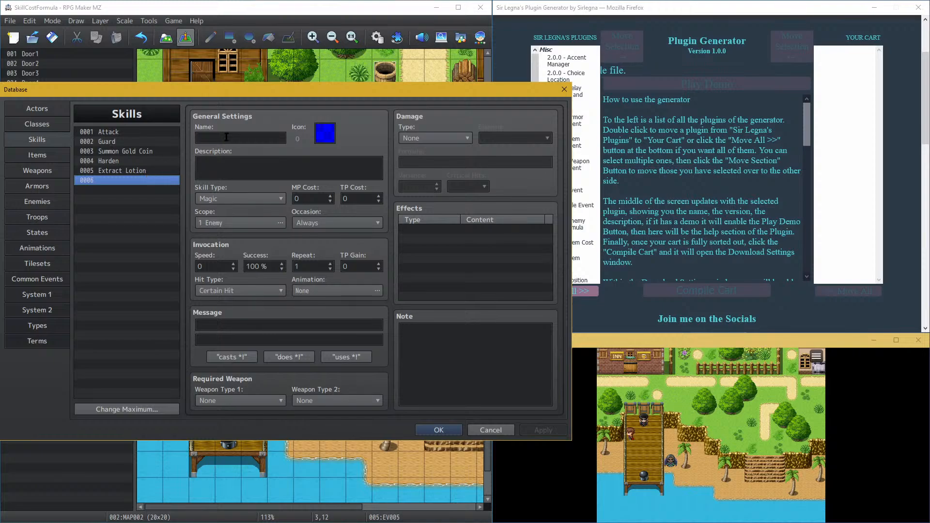
left_click(237, 137)
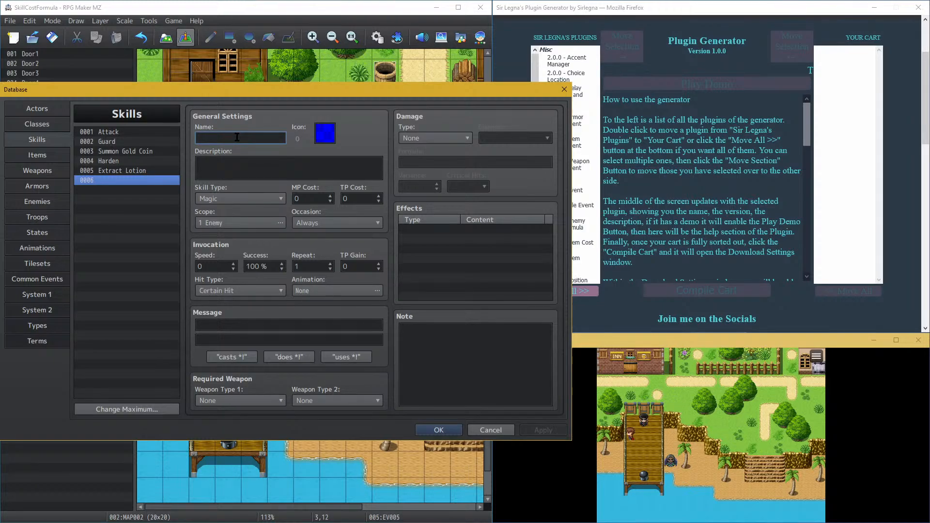
type("Rub ")
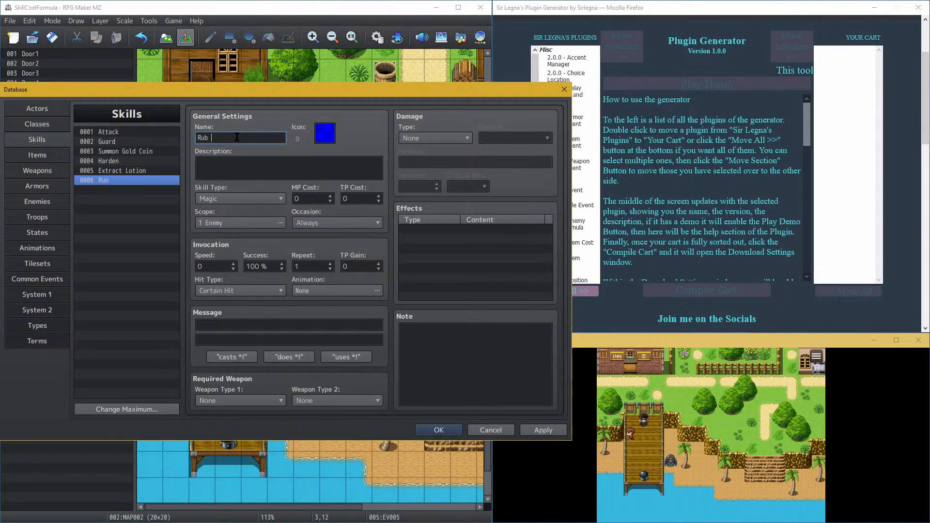
type("in Lot")
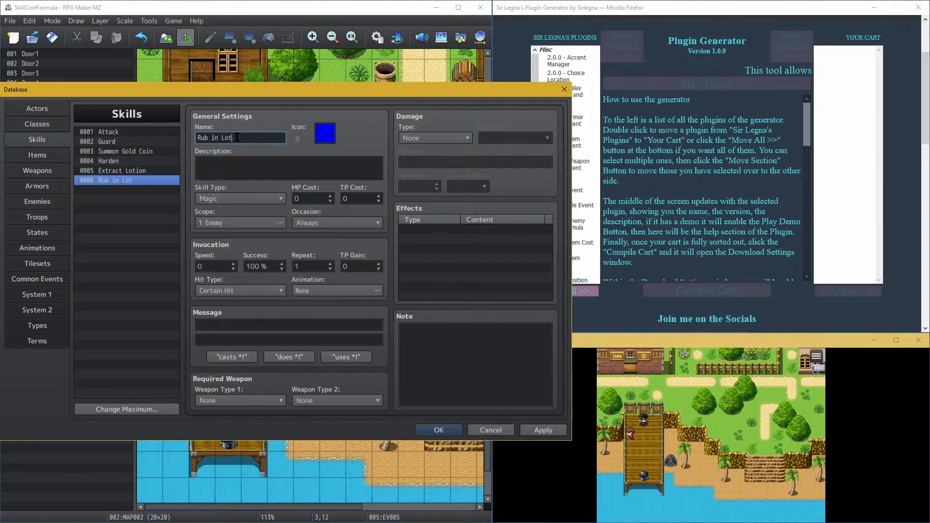
type("ion")
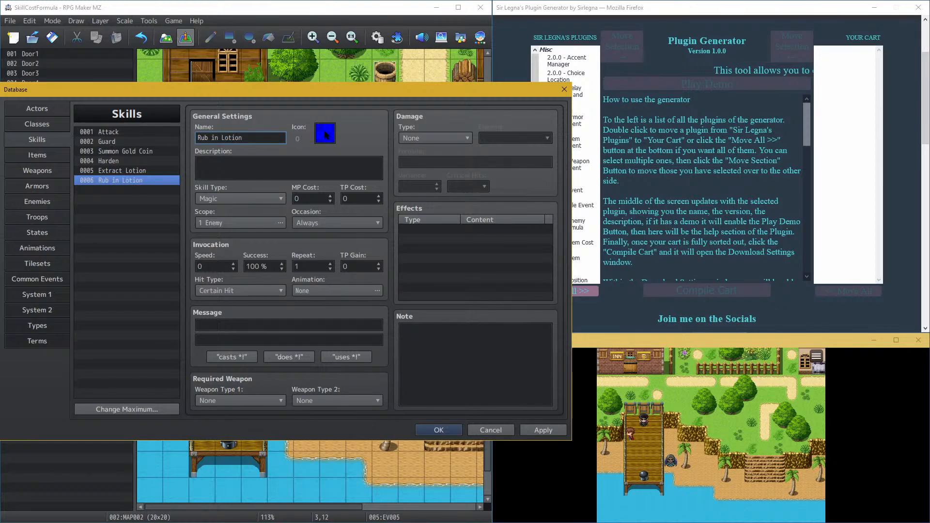
Step: Set the Rub in Lotion skill's icon to the red glove icon 142
double_click(325, 135)
scroll(243, 281, "up", 3)
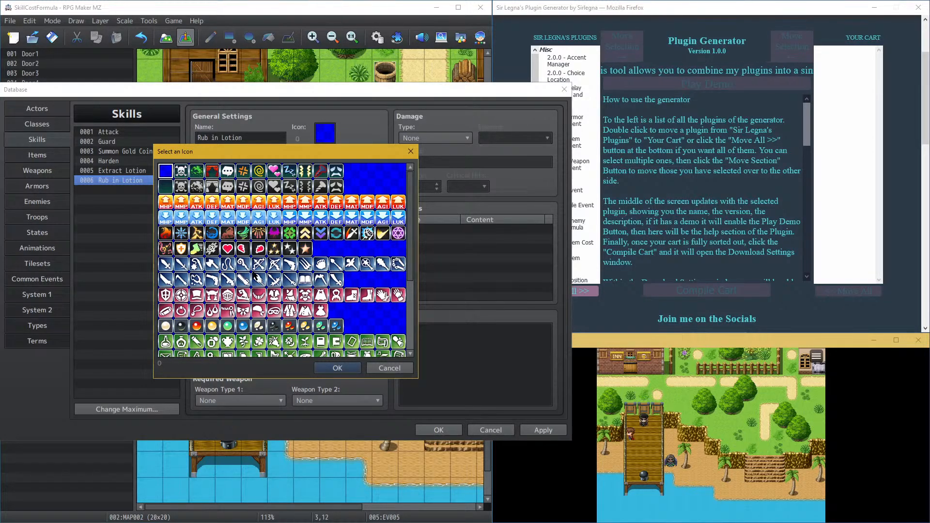
scroll(253, 275, "down", 1)
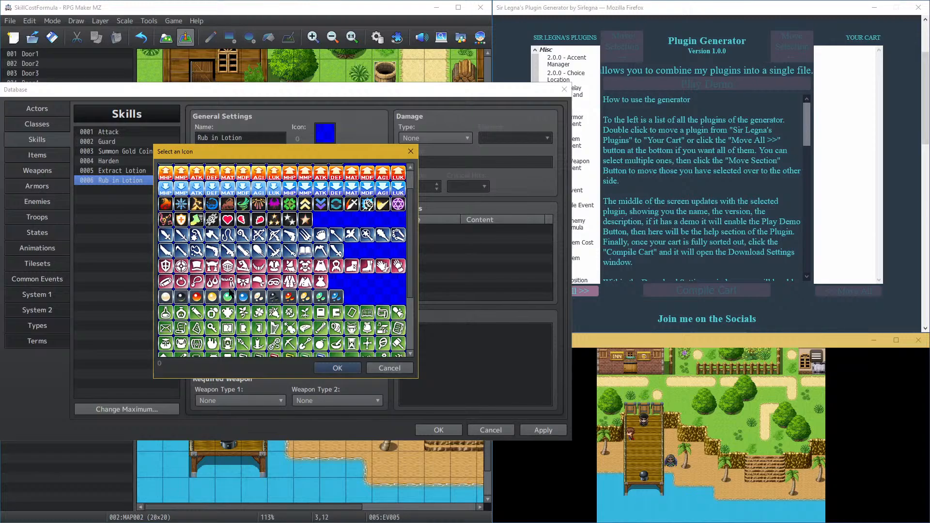
double_click(382, 266)
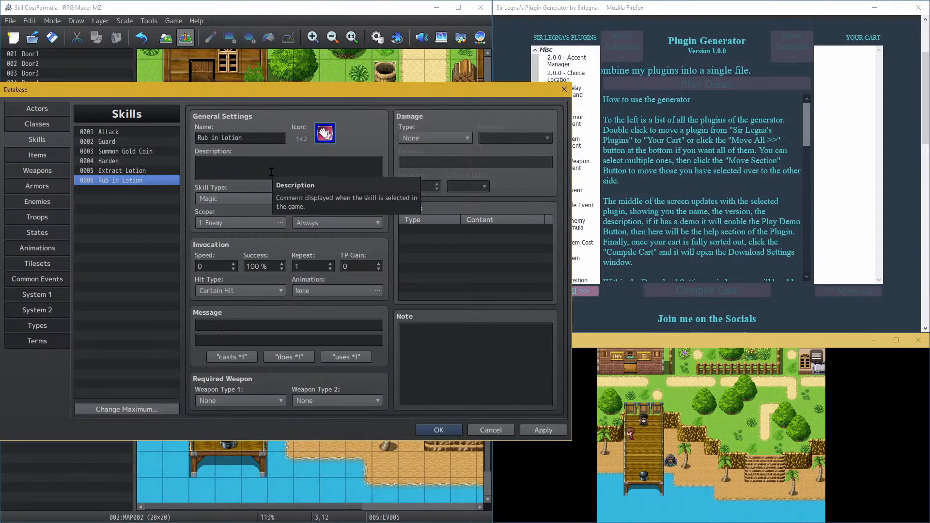
Step: Give the Rub in Lotion skill the description "Use a lotion to boost your MP by 5"
left_click(137, 172)
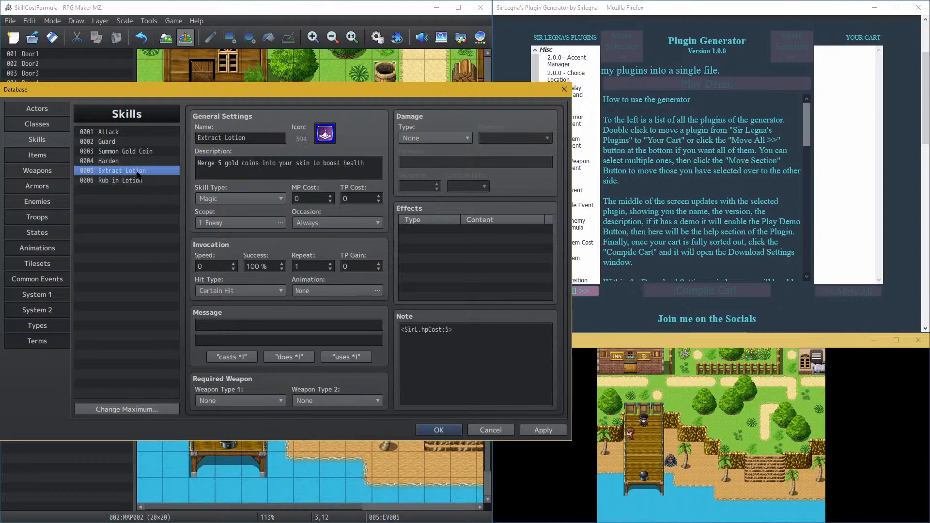
left_click(134, 181)
left_click(226, 161)
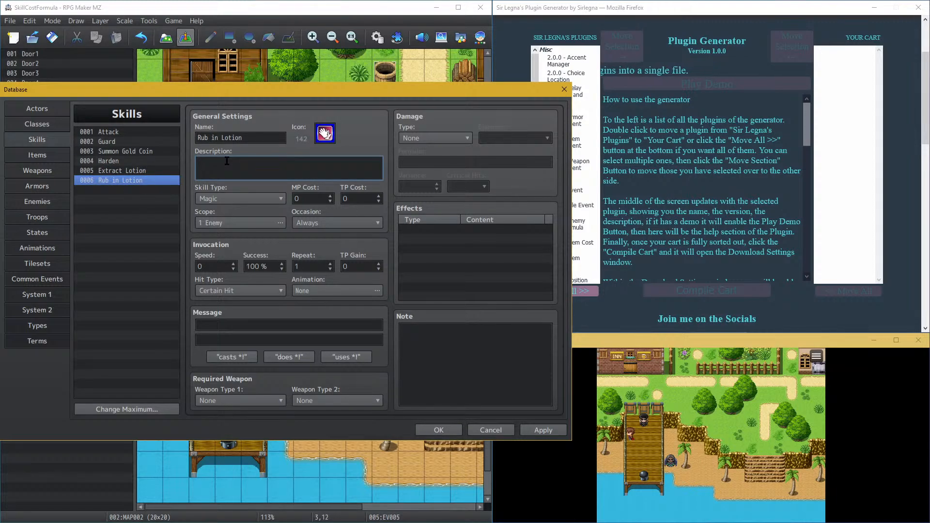
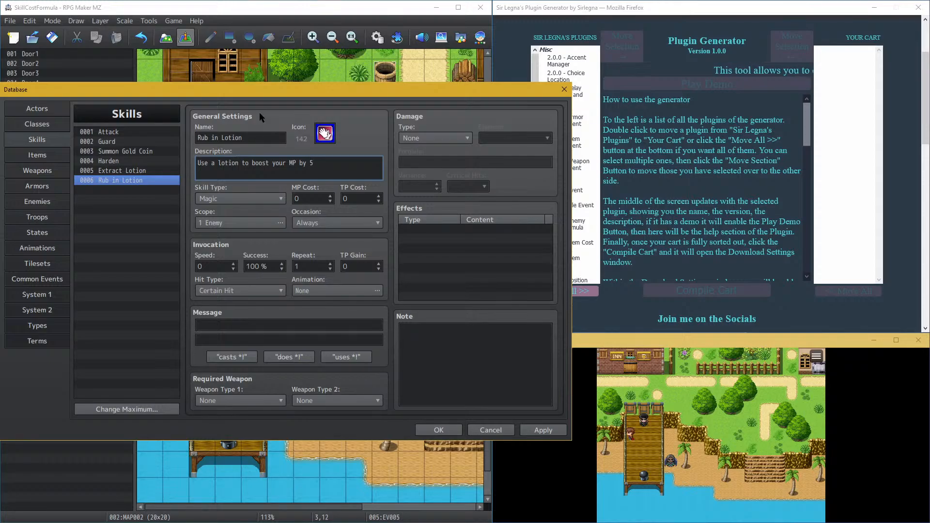
Step: Copy Extract Lotion's note tag into the Rub in Lotion skill and change it to <SirL.LotionCost:5>
left_click(416, 340)
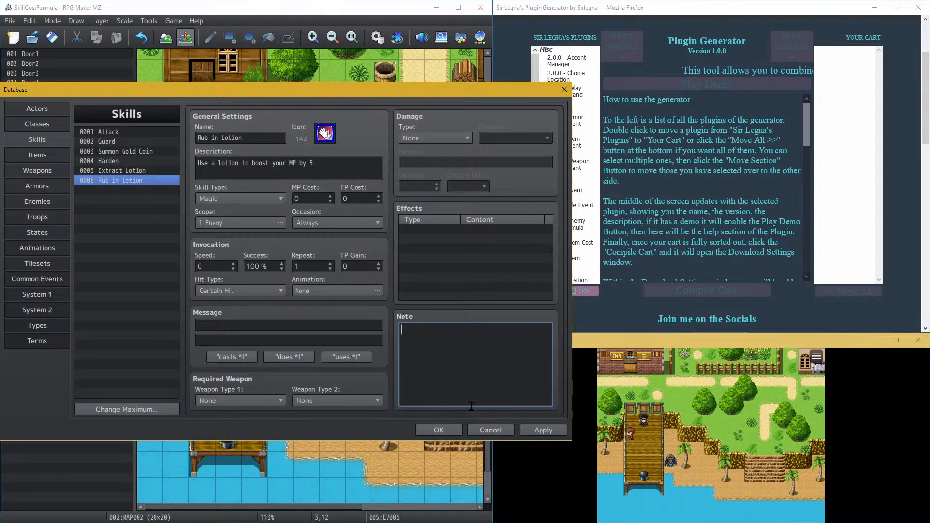
left_click(135, 172)
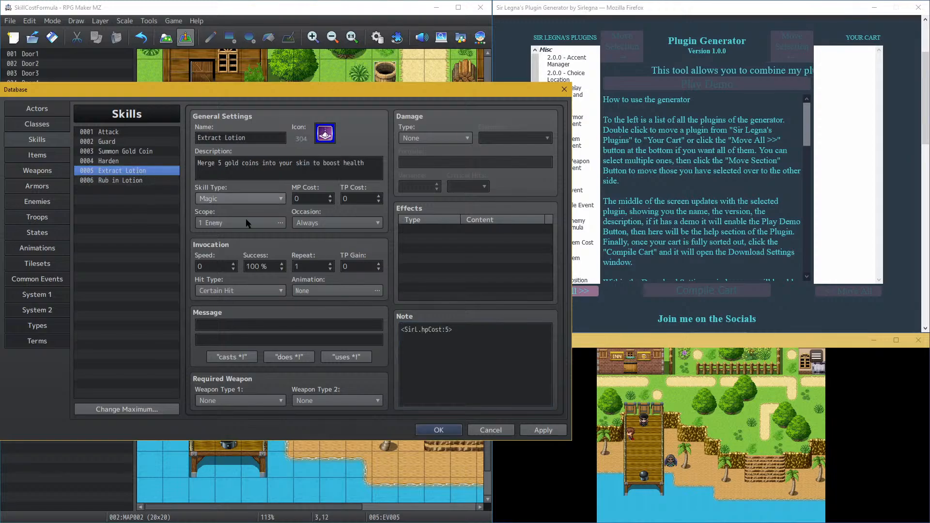
left_click(464, 336)
key("ctrl+a")
key("ctrl+c")
left_click(116, 180)
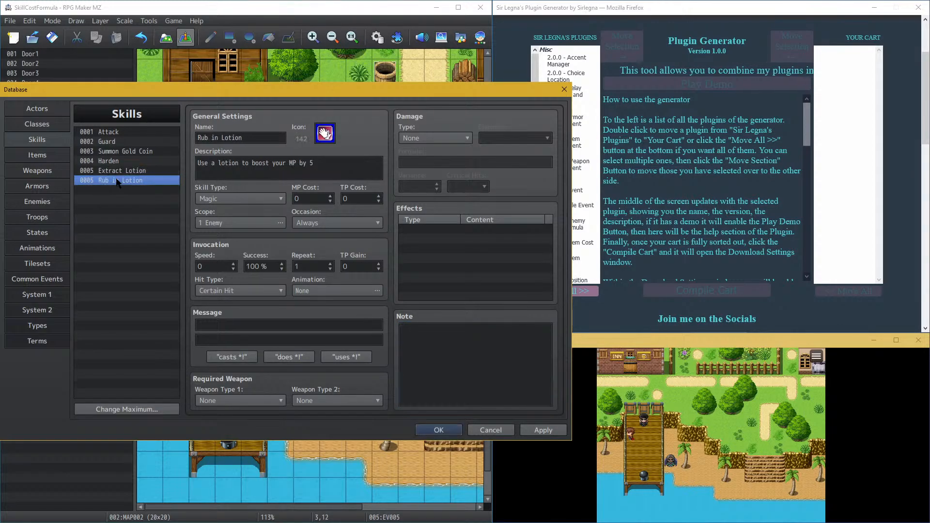
left_click(453, 349)
key("ctrl+v")
left_click(430, 330)
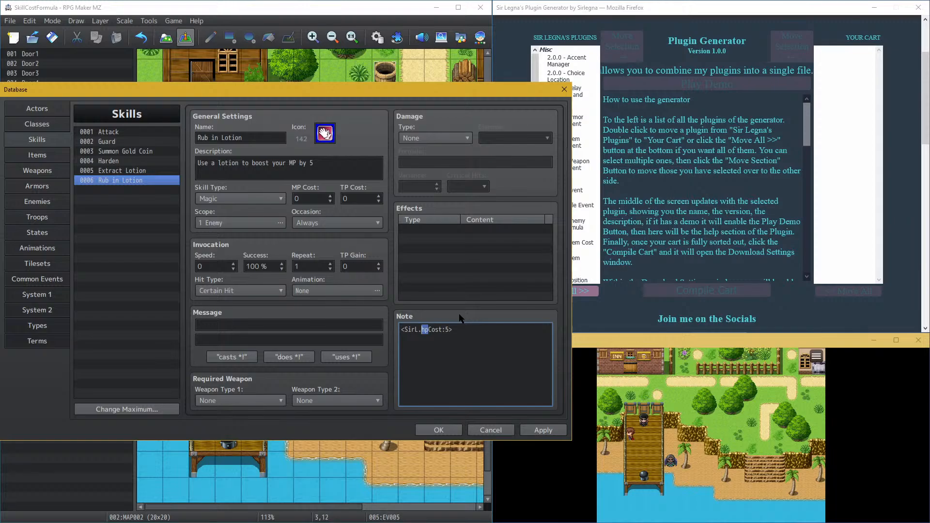
type("Lotion")
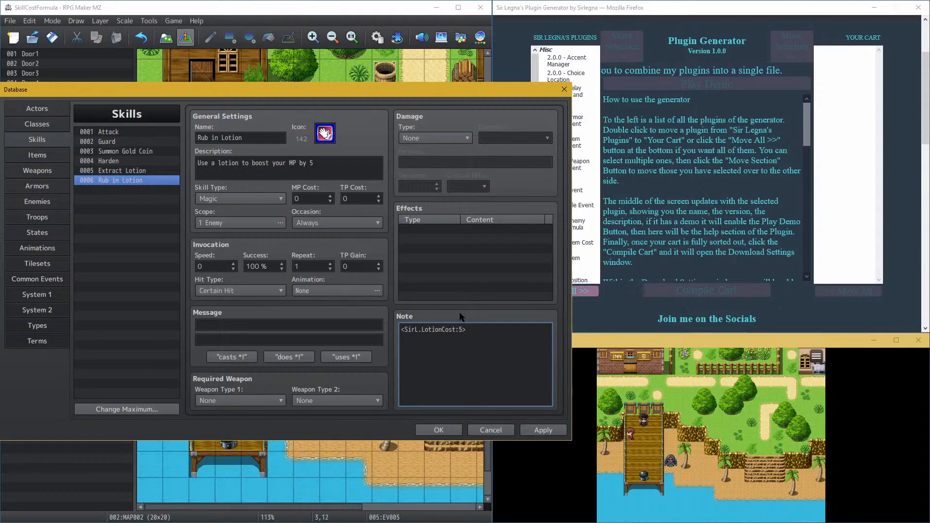
Step: Review the settings of the Summon Gold Coin, Harden and Extract Lotion skills
left_click(138, 162)
left_click(136, 171)
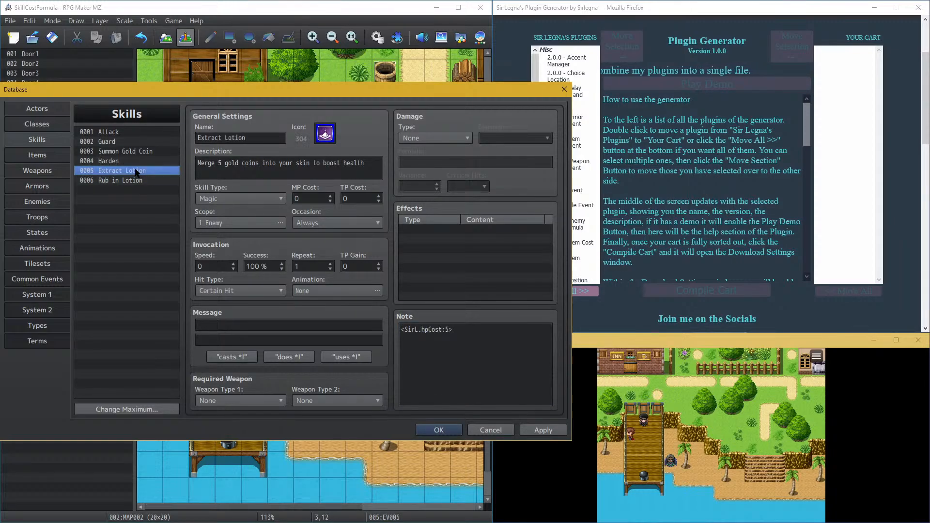
left_click(134, 162)
left_click(130, 152)
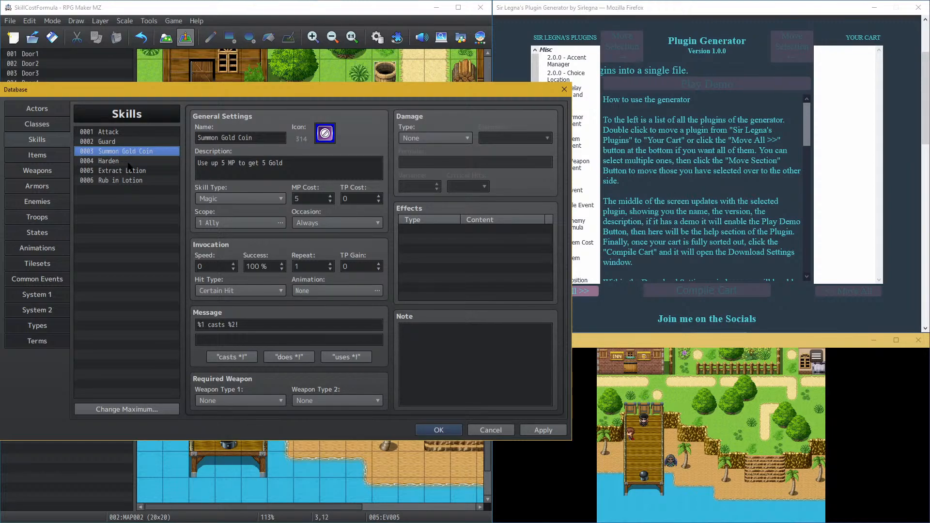
left_click(128, 163)
left_click(128, 171)
Step: Set the usage messages to "does" for Rub in Lotion, "casts" for Extract Lotion and "uses" for Harden, and apply the changes
left_click(129, 181)
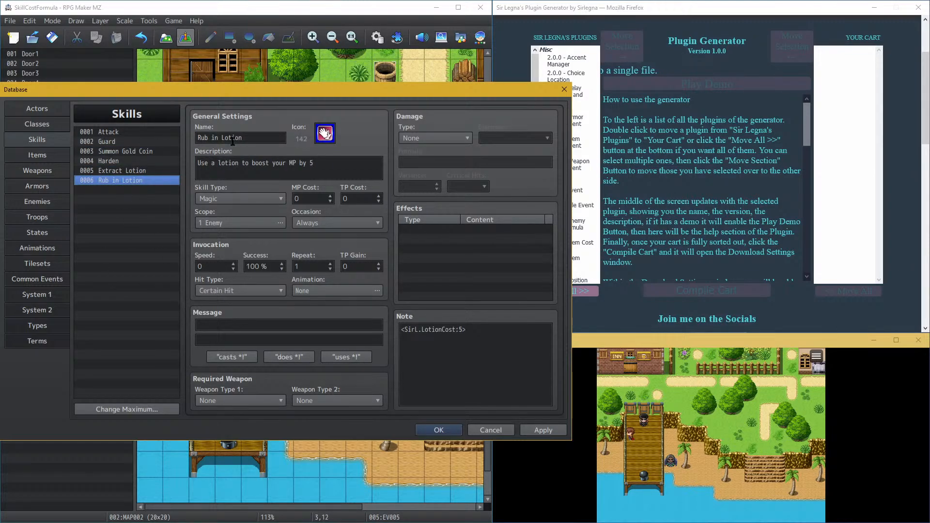
left_click(284, 358)
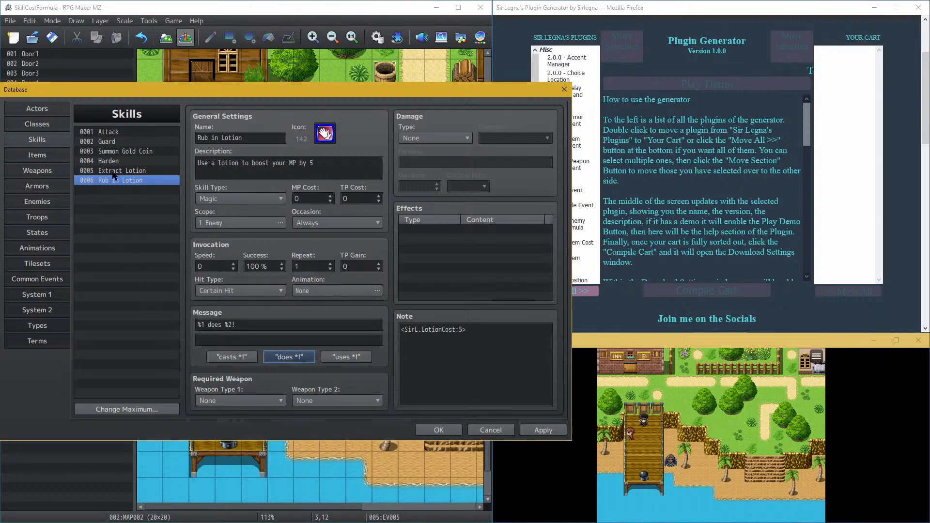
left_click(138, 174)
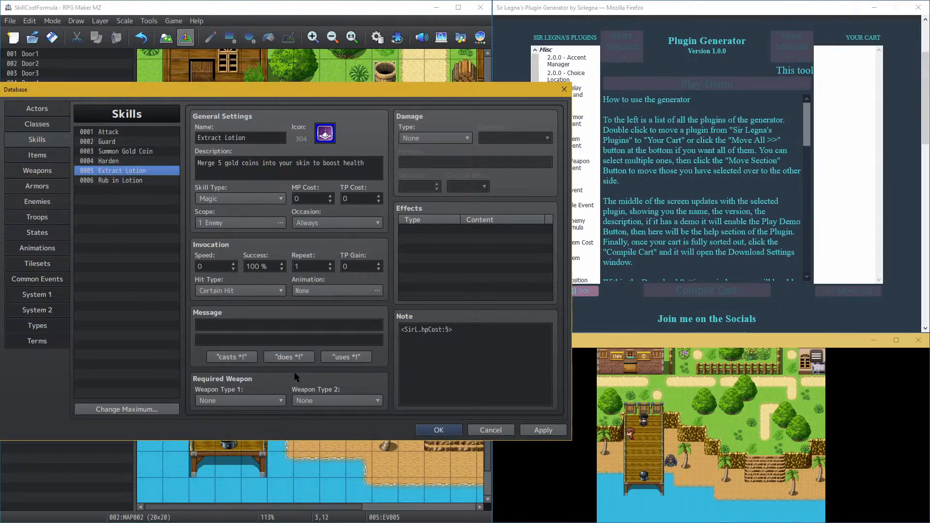
left_click(231, 359)
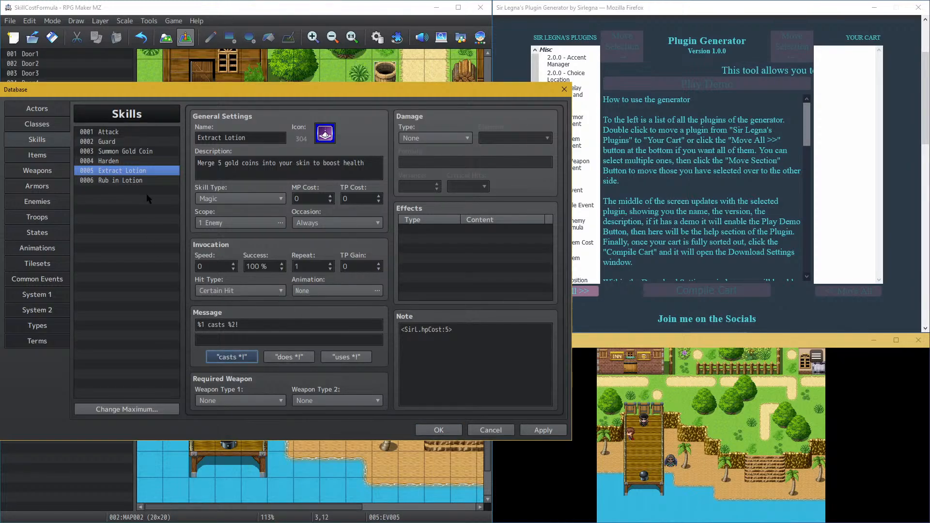
left_click(138, 160)
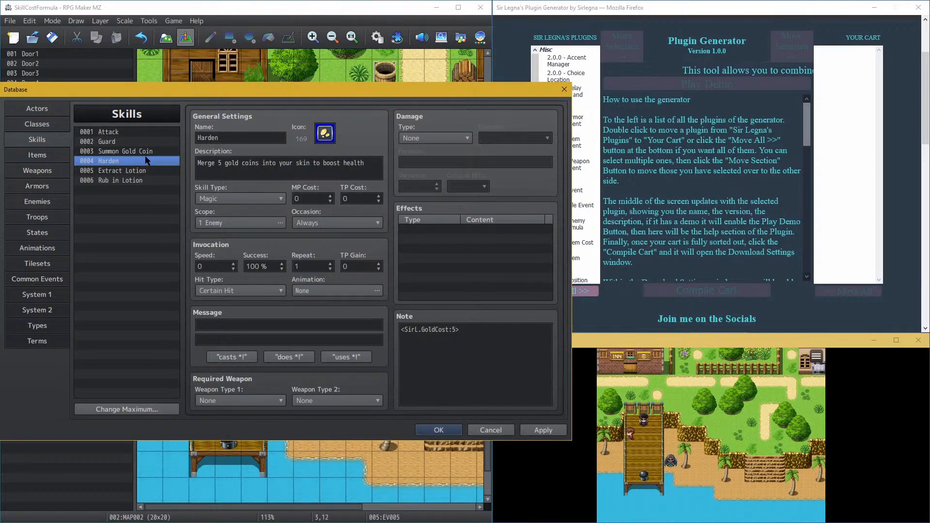
left_click(346, 357)
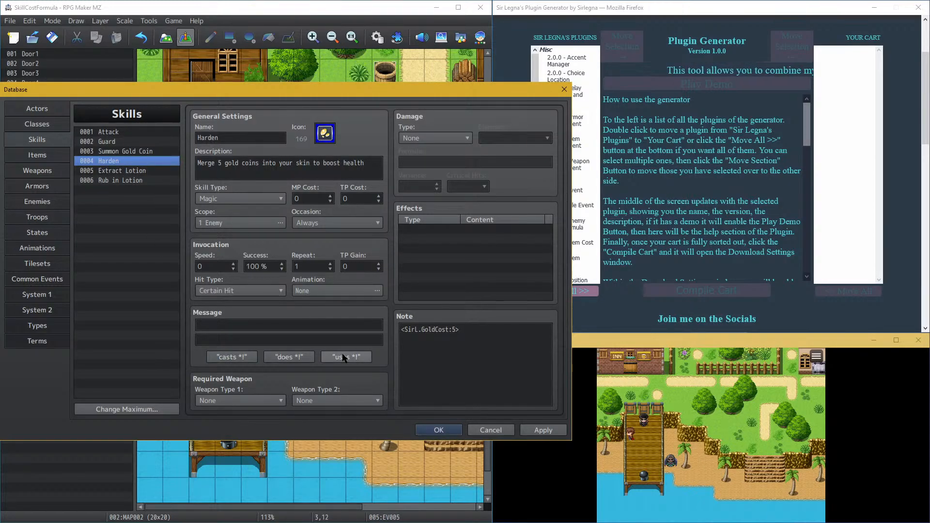
left_click(125, 152)
left_click(123, 170)
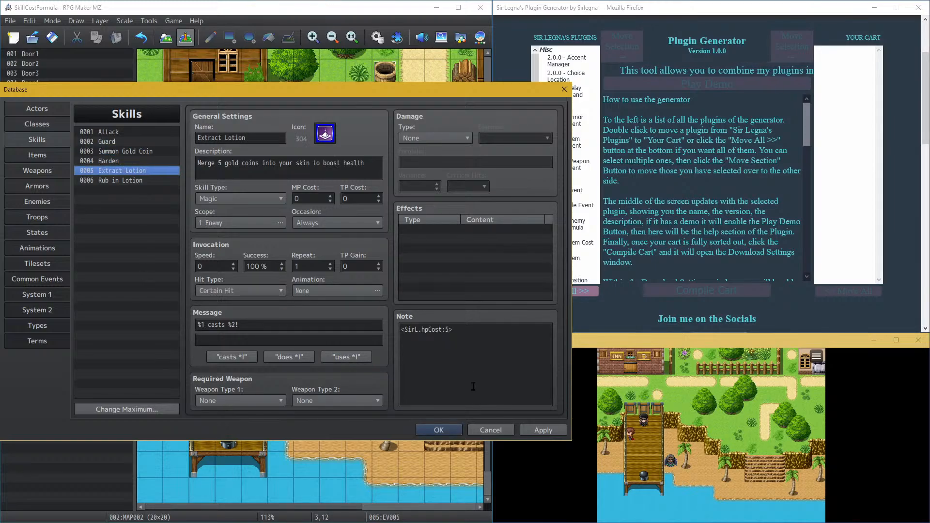
left_click(533, 428)
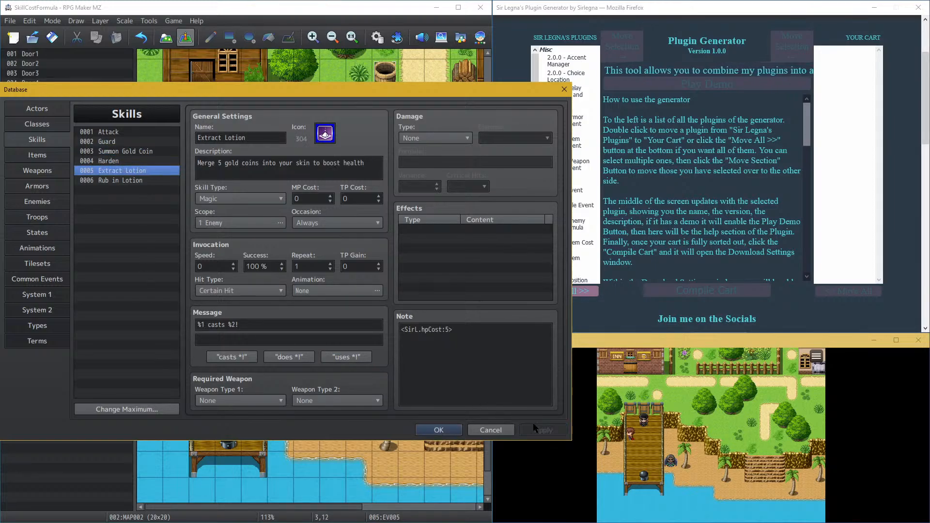
Step: Change the Swordsman class's first learnable skill to Summon Gold Coin at level 1
left_click(43, 129)
left_click(42, 116)
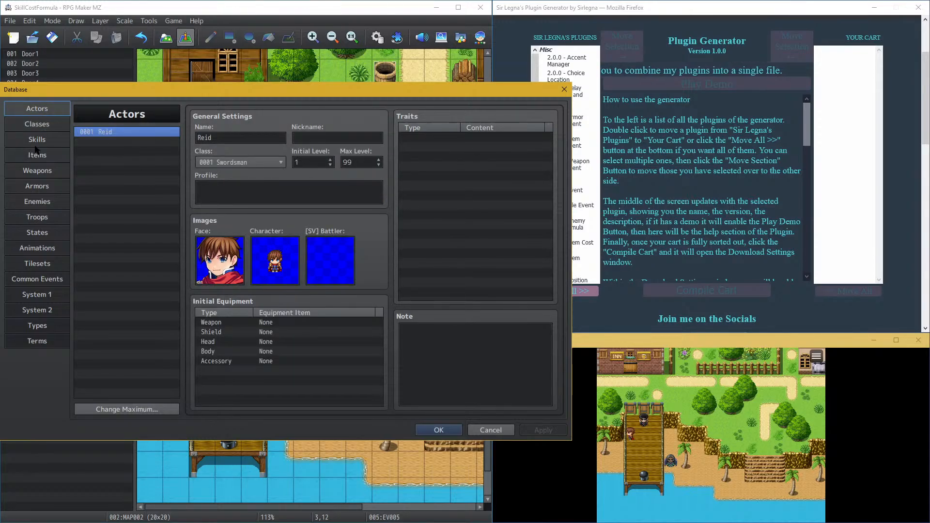
left_click(39, 127)
double_click(231, 267)
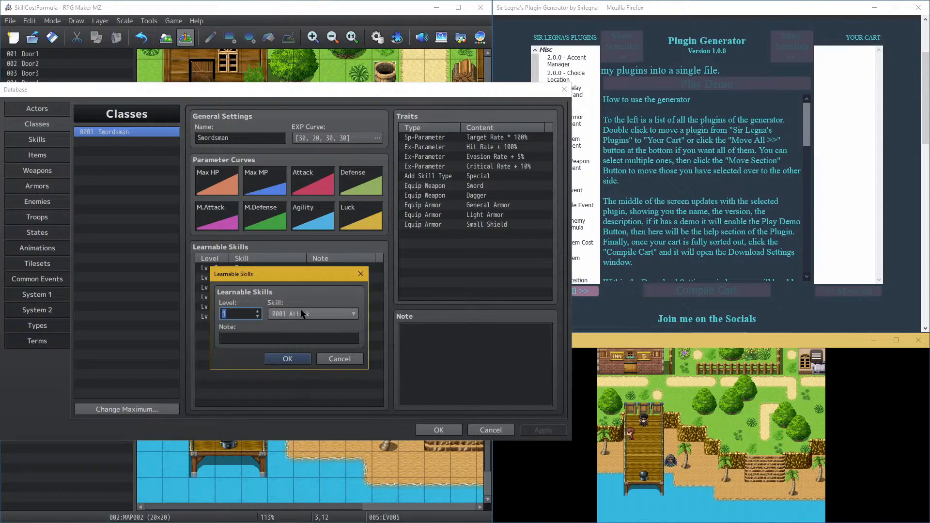
left_click(301, 314)
left_click(295, 348)
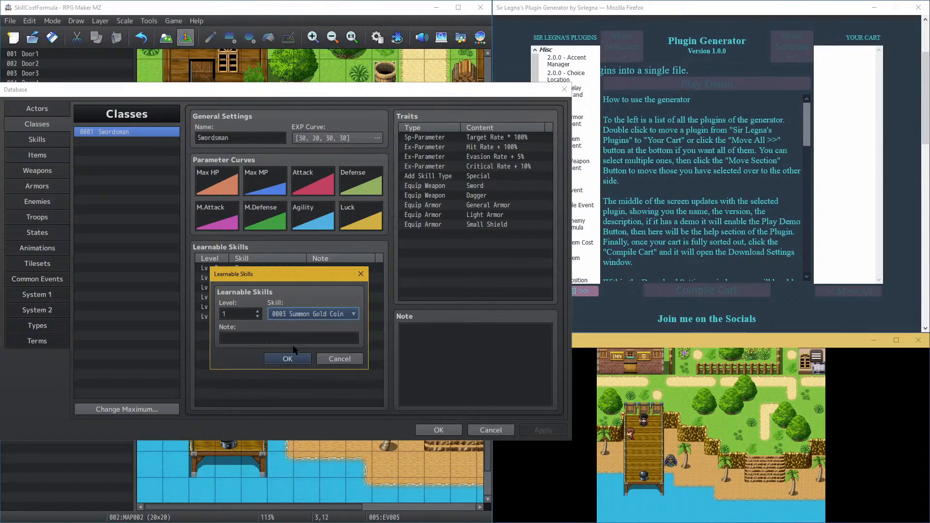
left_click(287, 357)
Step: Delete the old learnable skill entries below Summon Gold Coin in the Swordsman class
left_click(252, 275)
key("Delete")
key("Delete")
key("Delete")
key("Delete")
key("Delete")
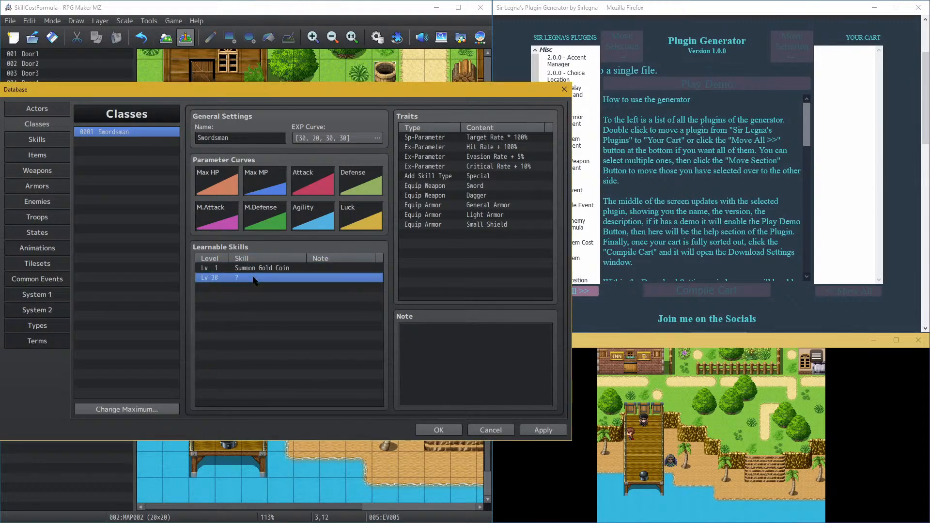
Step: Duplicate the level 1 Summon Gold Coin learnable skill three times in the Swordsman class
left_click(254, 269)
key("ctrl+c")
key("ctrl+v")
key("ctrl+v")
key("ctrl+v")
Step: Change the second learnable skill entry to Harden and the third to Extract Lotion
double_click(255, 278)
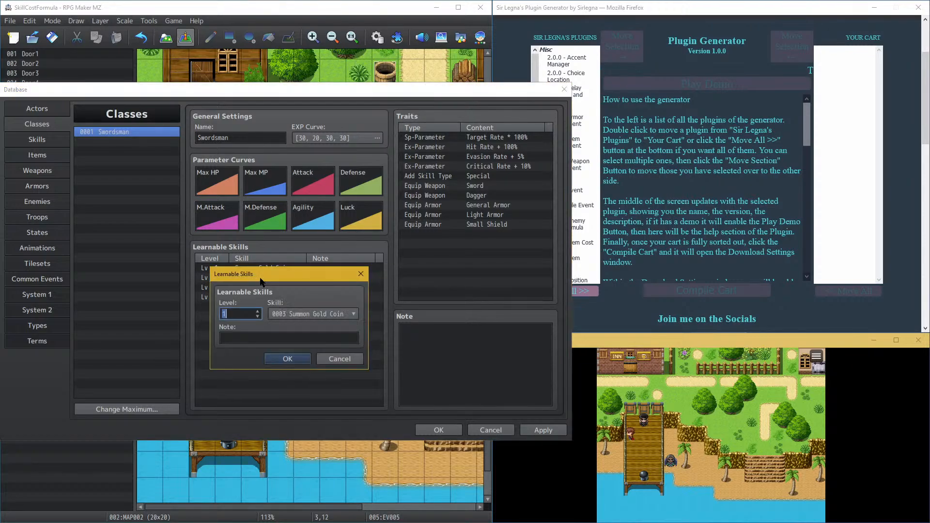
left_click(301, 315)
left_click(296, 359)
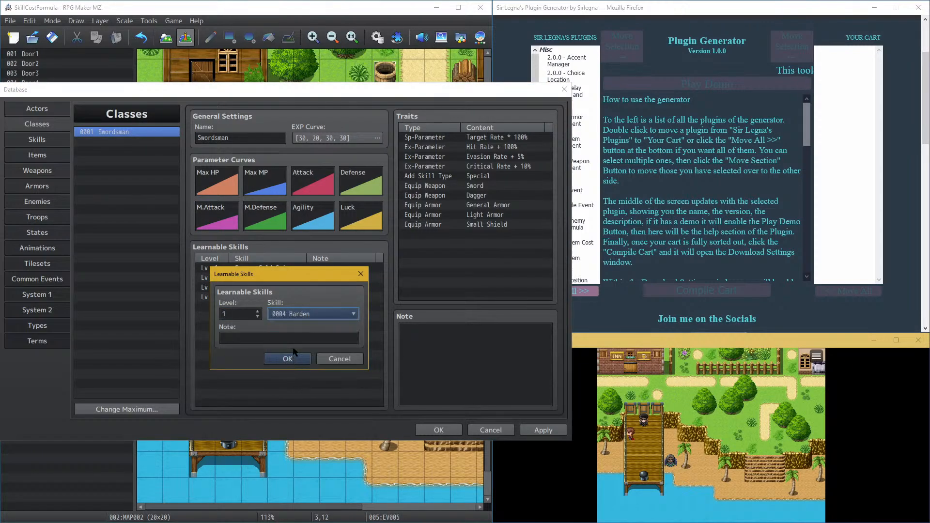
left_click(291, 360)
double_click(266, 292)
left_click(294, 315)
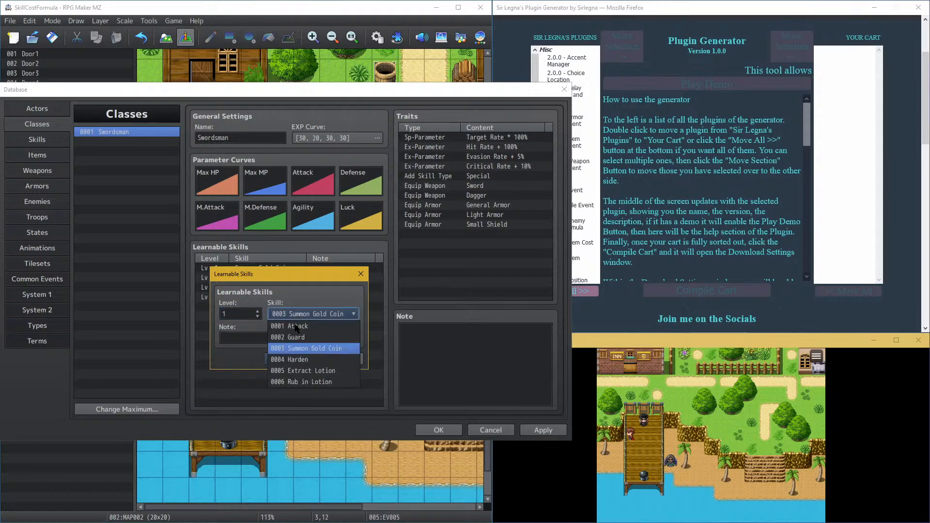
left_click(292, 369)
left_click(288, 359)
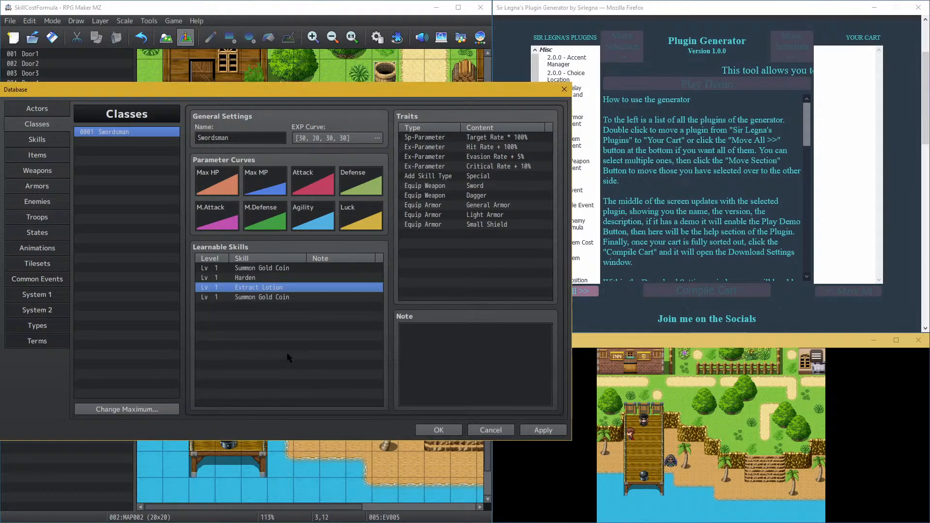
Step: Change the fourth learnable skill entry to Rub in Lotion, then save and close the database
double_click(278, 302)
left_click(310, 313)
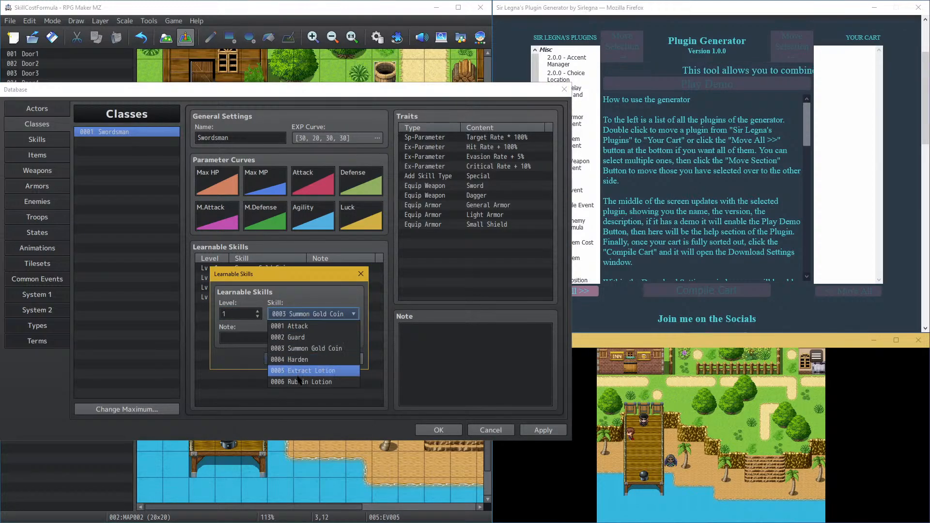
left_click(298, 381)
left_click(287, 360)
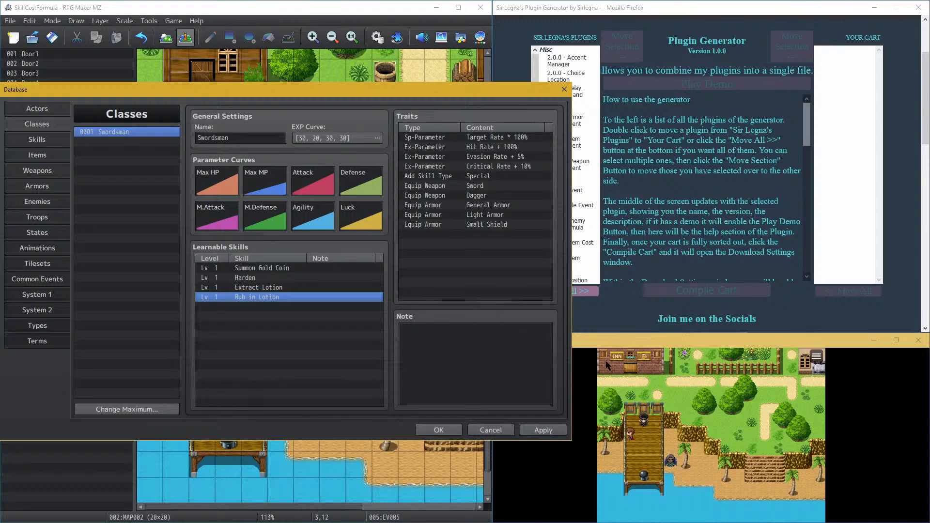
left_click(532, 433)
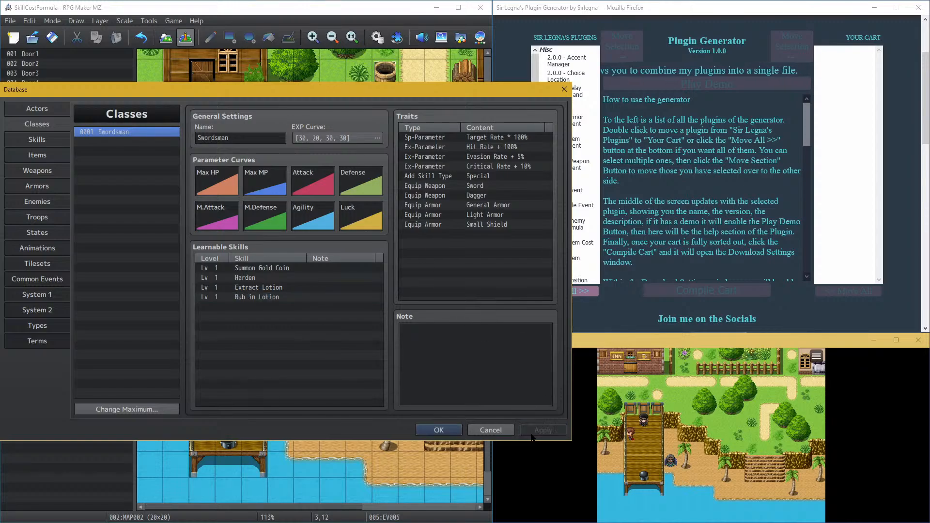
left_click(425, 425)
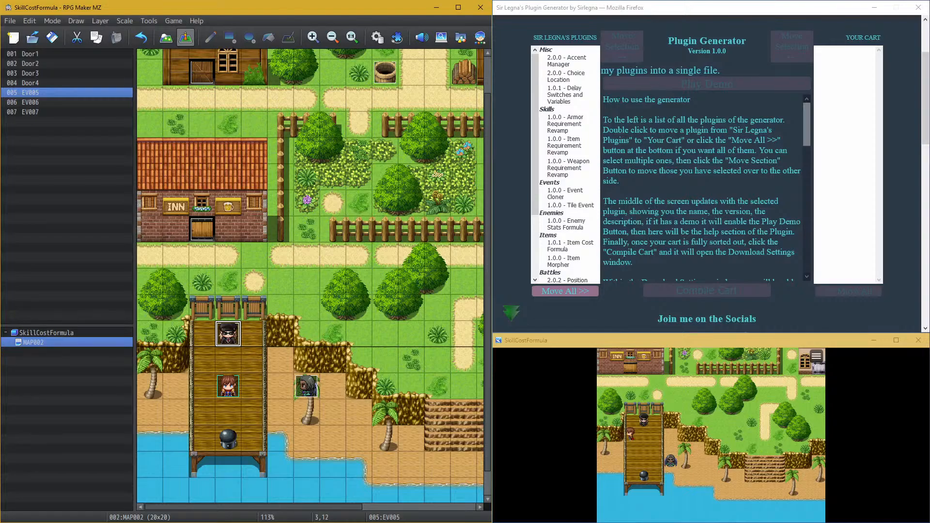
Step: Close the running playtest and launch a new one, saving the changes to the game
left_click(919, 340)
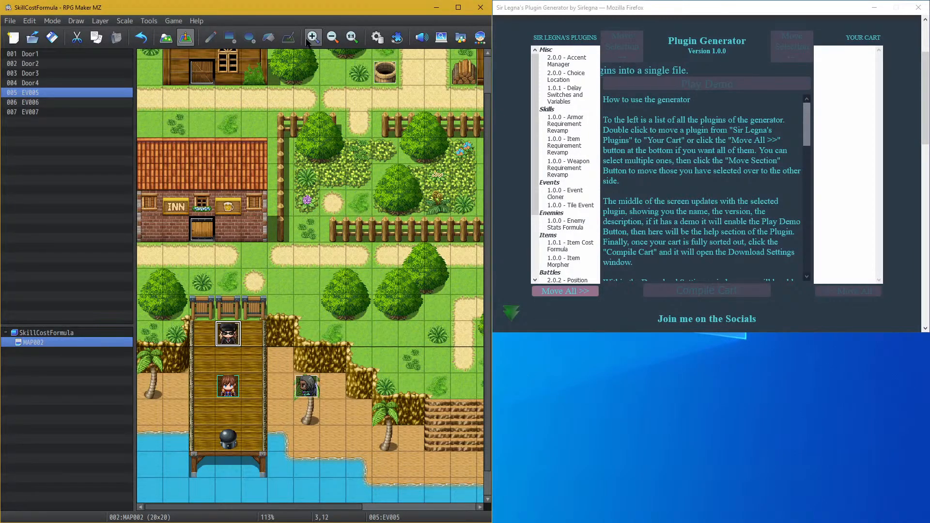
left_click(173, 20)
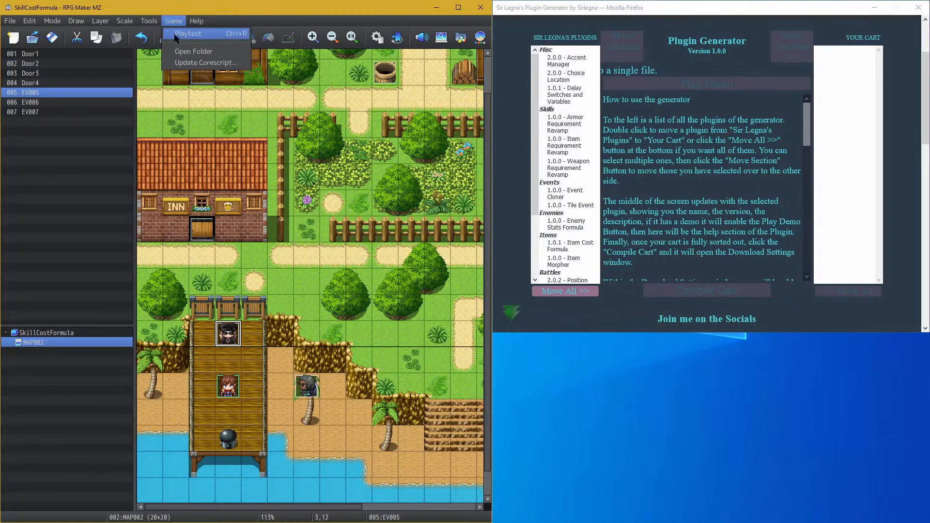
left_click(182, 55)
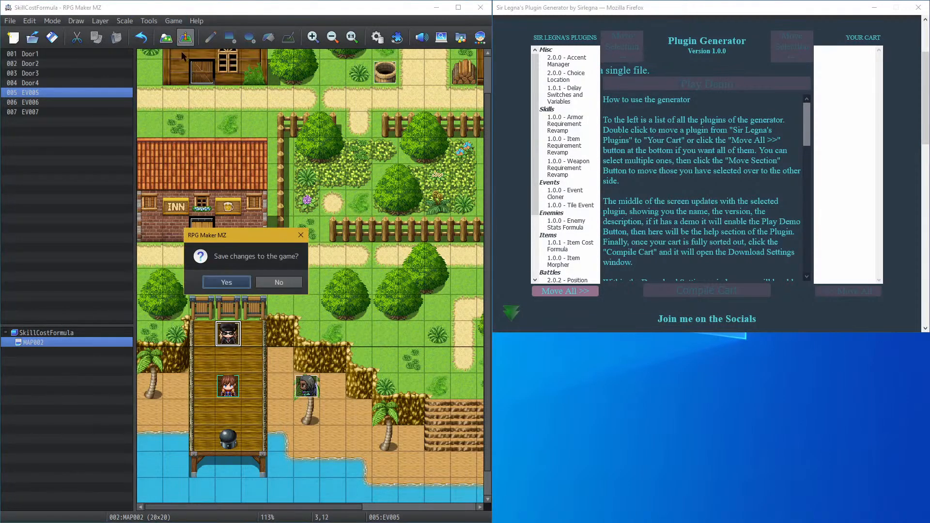
left_click(231, 282)
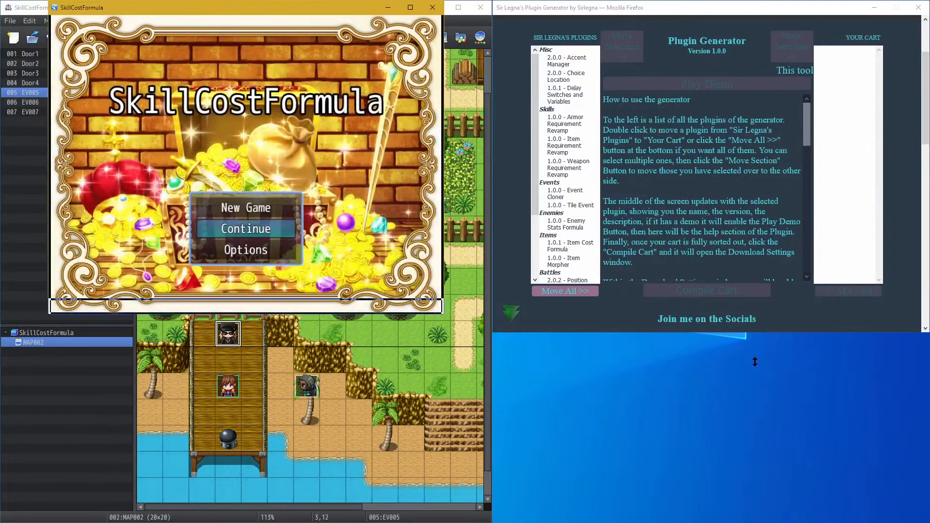
Step: Place the playtest window below the browser and open its developer tools over the editor
left_click_drag(363, 11, 800, 415)
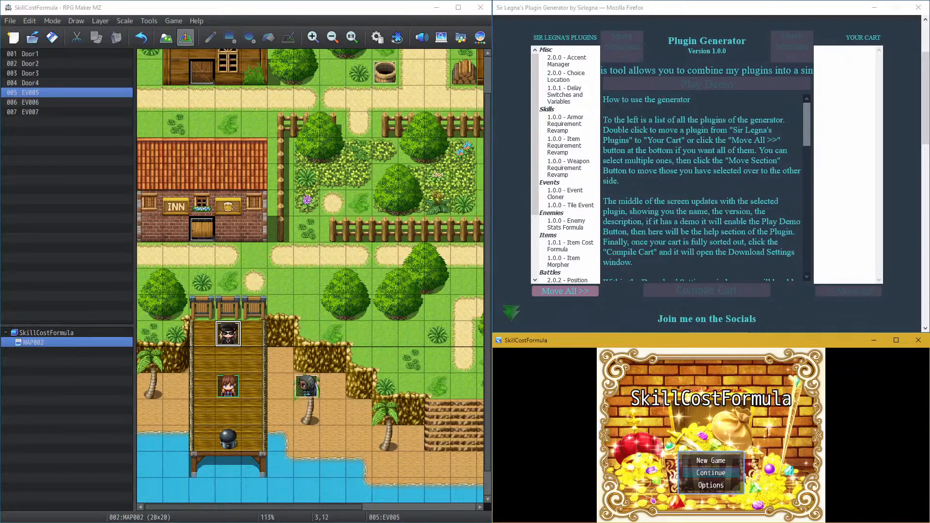
key("F12")
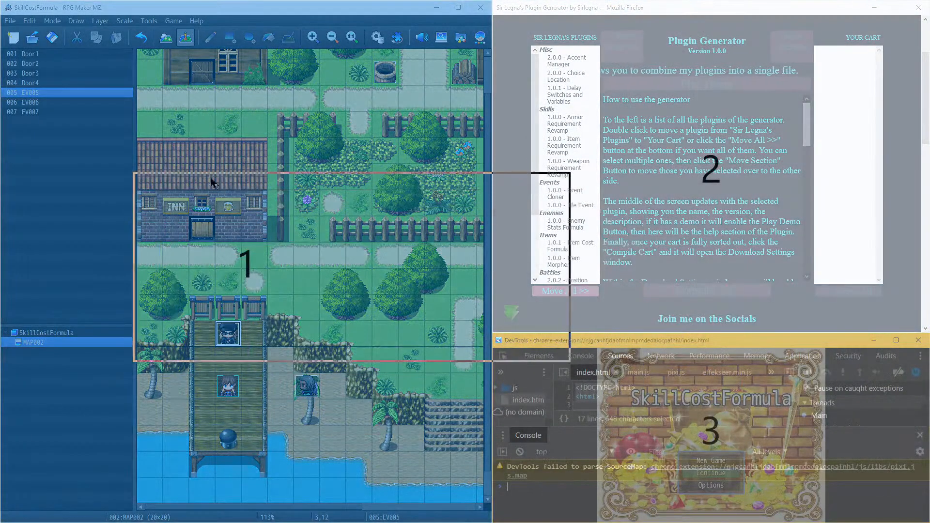
left_click_drag(211, 178, 213, 190, "shift")
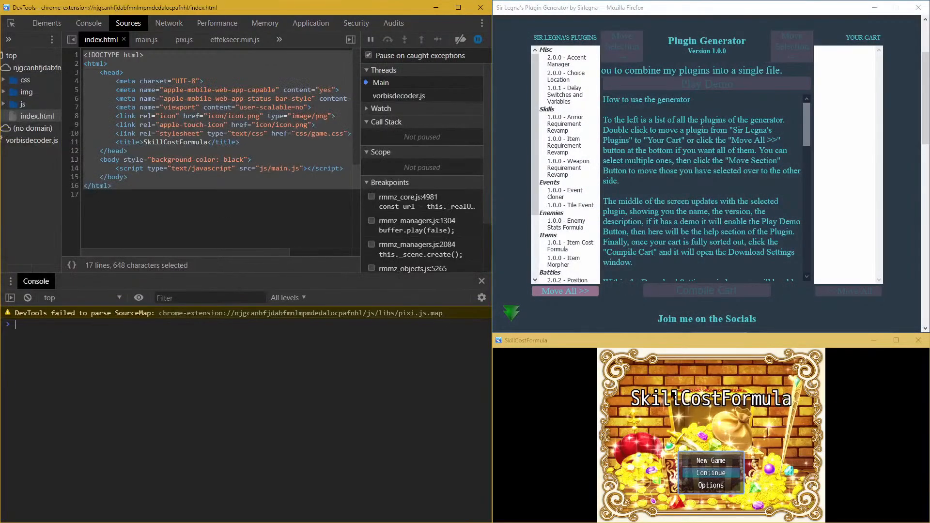
Step: Start a new game, check the Swordsman's Special skill list, and close the playtest
left_click(700, 457)
left_click(700, 459)
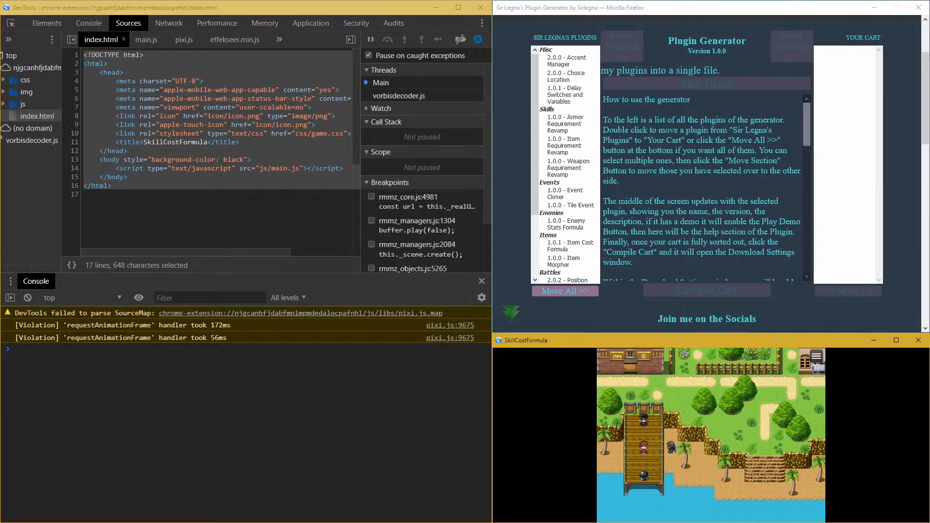
right_click(652, 441)
left_click(788, 385)
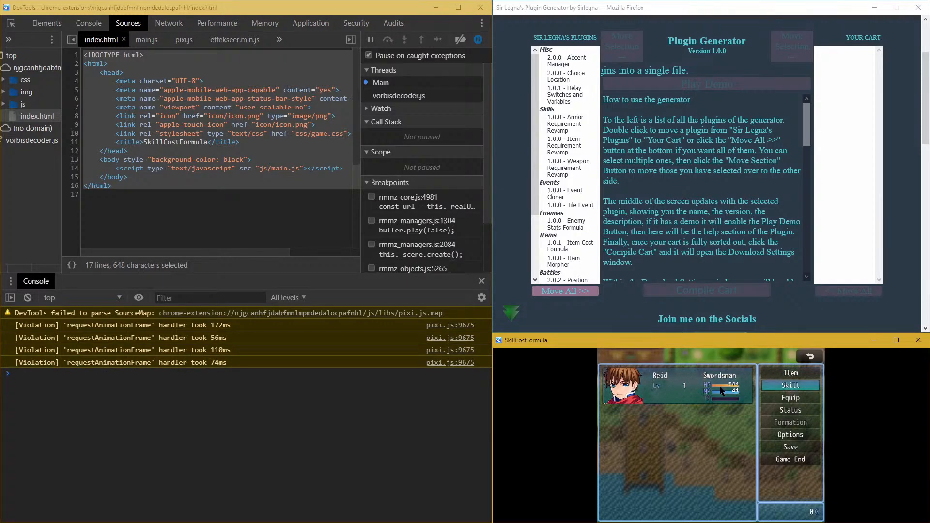
left_click(714, 385)
left_click(782, 372)
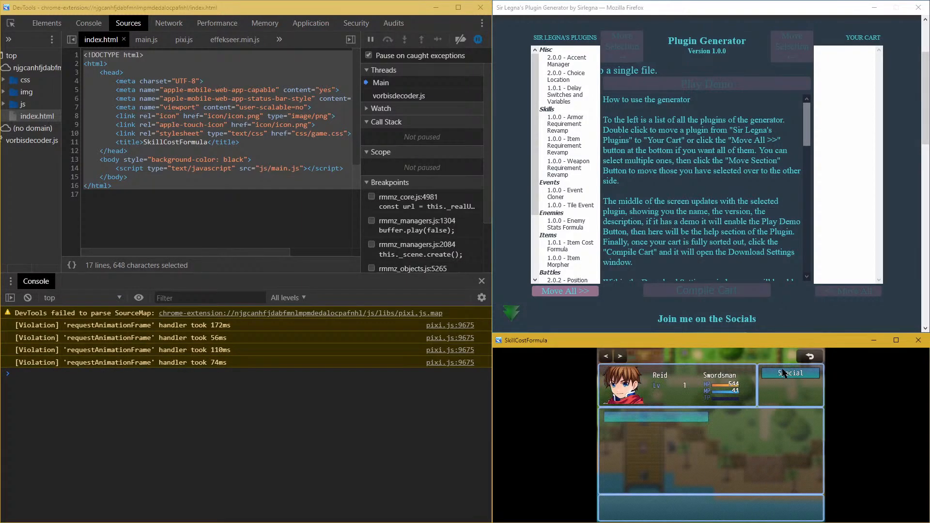
left_click(917, 340)
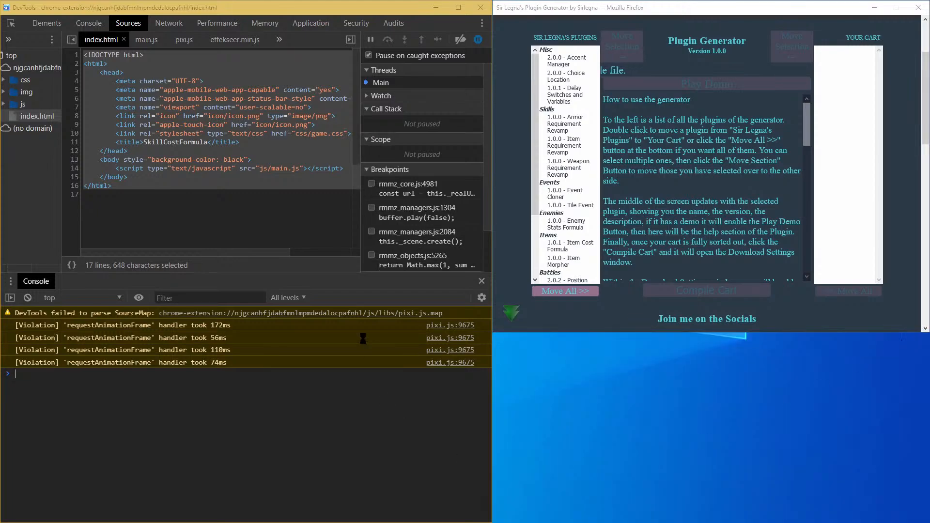
Step: Set the skill type of the Extract Lotion and Rub in Lotion skills to Special in the database
left_click(376, 38)
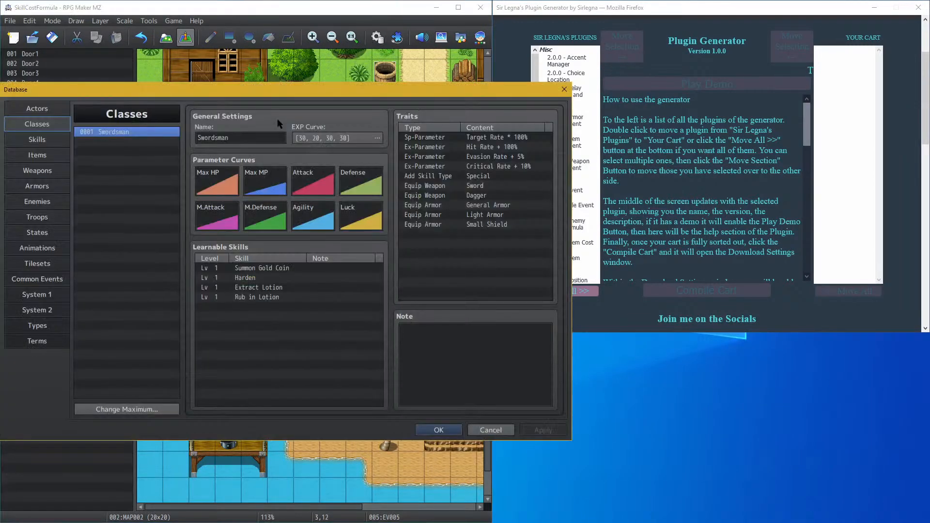
left_click(48, 143)
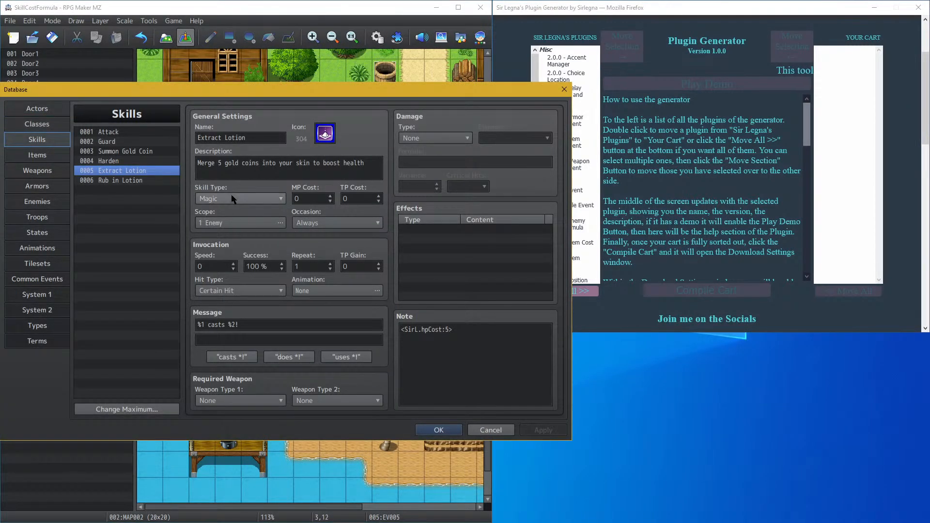
left_click(232, 198)
key("Down")
key("Return")
left_click(157, 182)
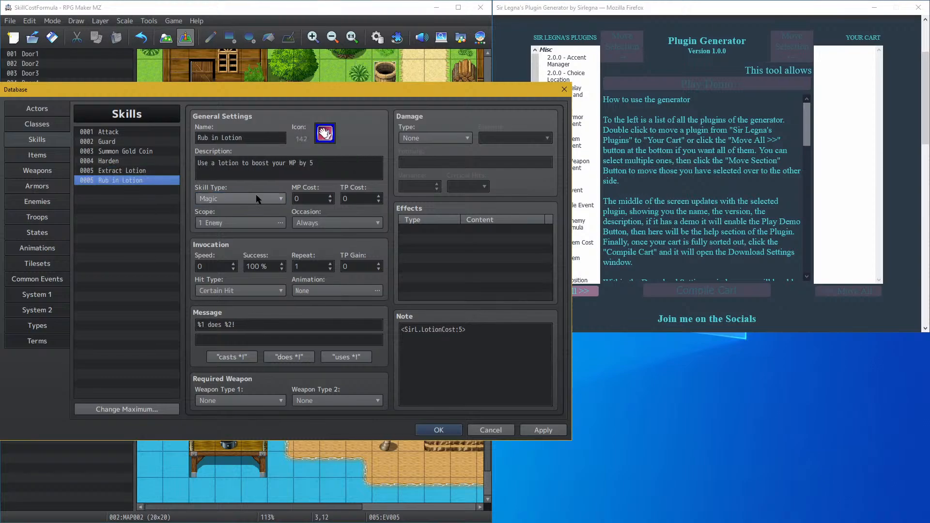
left_click(255, 197)
key("Down")
key("Return")
Step: Set the skill type of Harden and Summon Gold Coin to Special, apply the changes and close the database
left_click(114, 160)
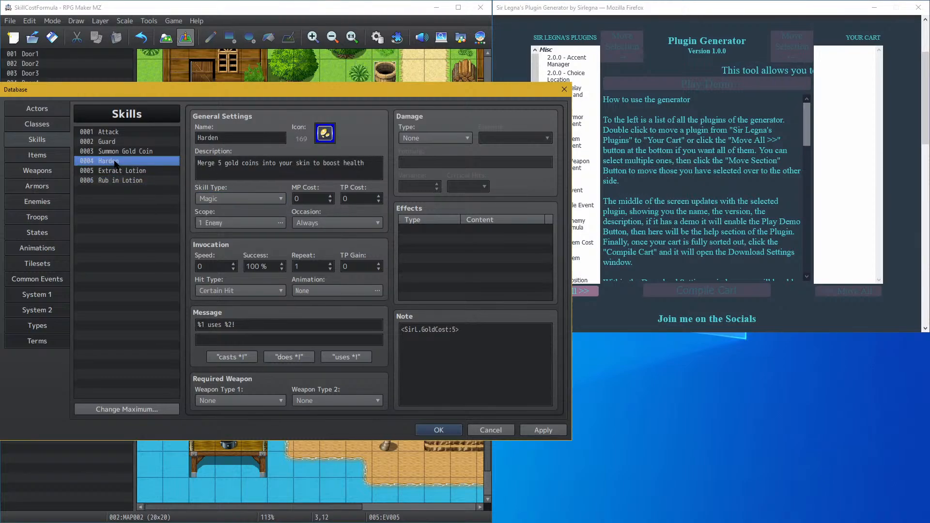
left_click(224, 196)
key("Down")
key("Return")
left_click(148, 151)
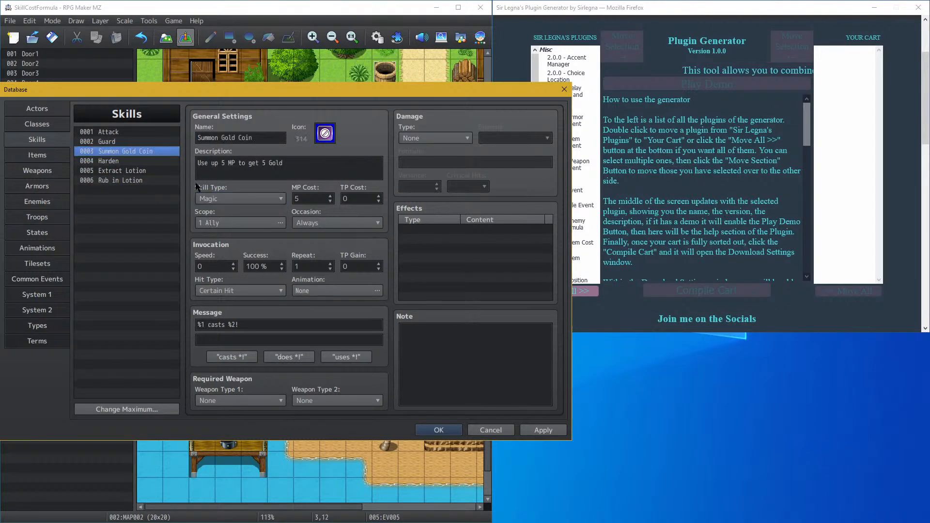
left_click(220, 199)
left_click(239, 210)
key("Down")
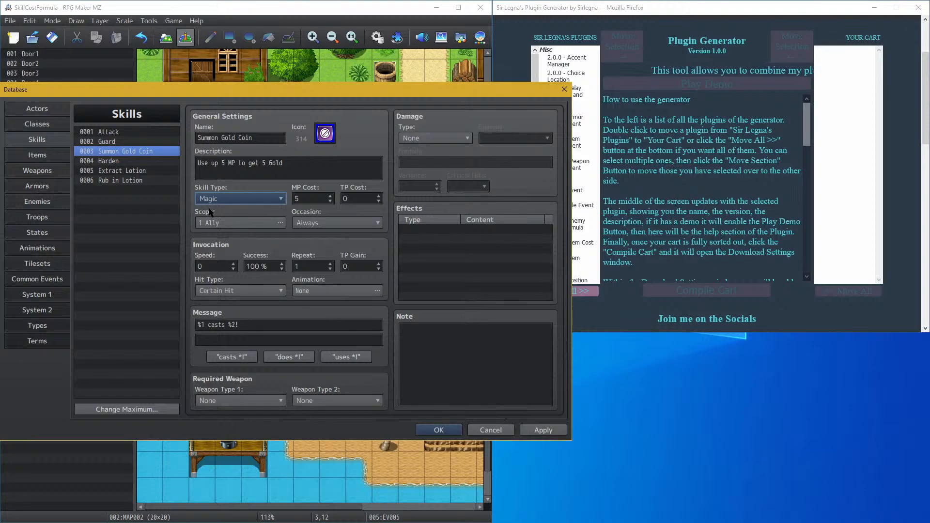
key("Down")
left_click(542, 430)
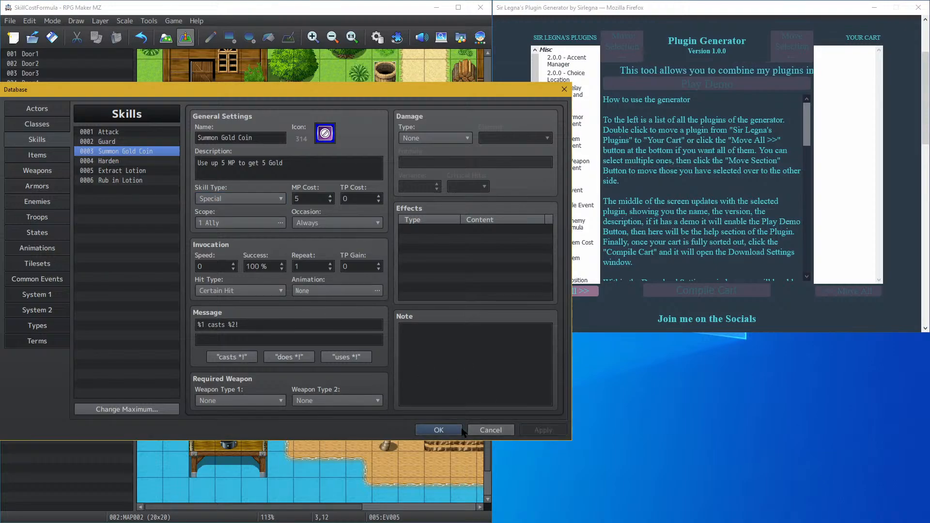
left_click(438, 430)
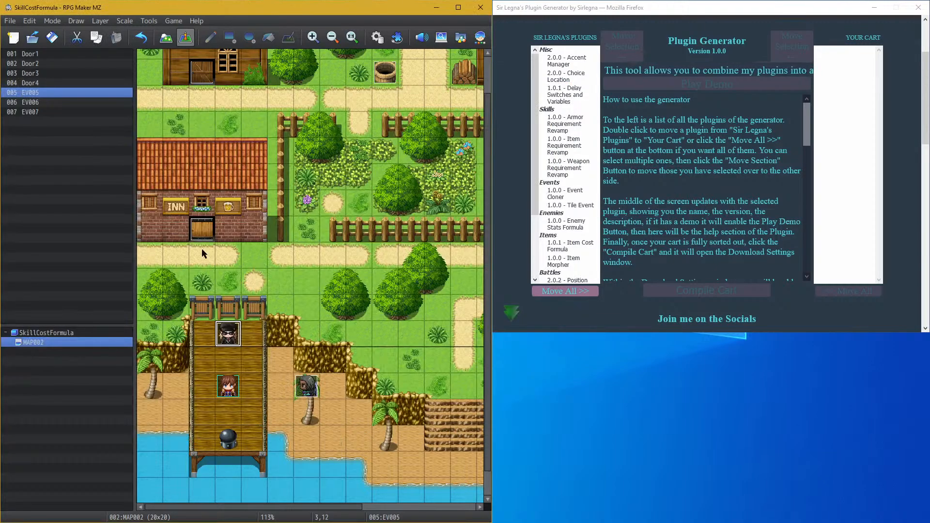
Step: Launch a new playtest, saving the changes to the game
left_click(172, 21)
left_click(183, 39)
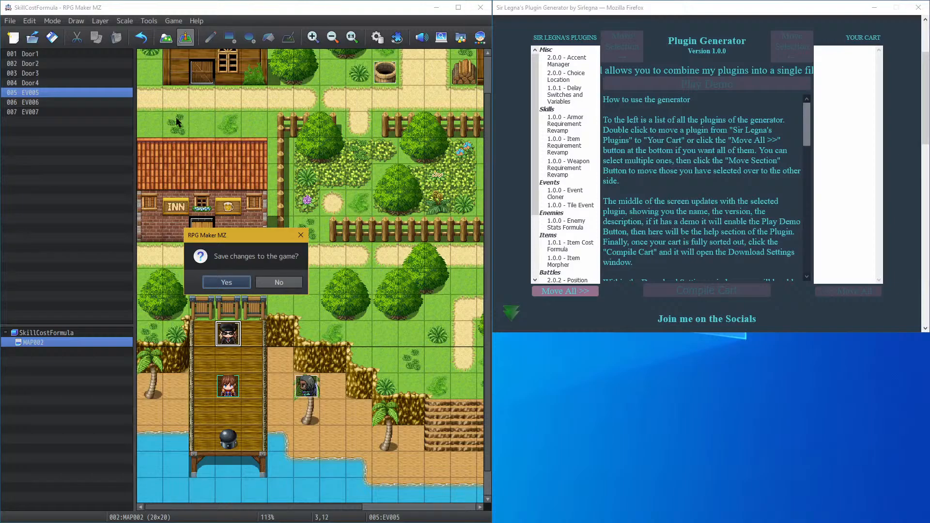
left_click(215, 283)
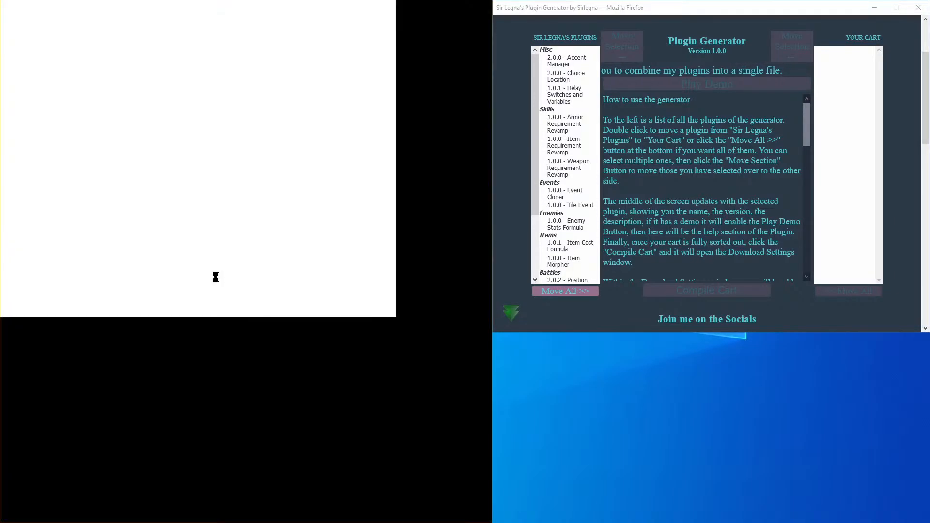
Step: Place the playtest window below the browser and its developer tools over the editor
left_click_drag(234, 9, 815, 472)
key("F5")
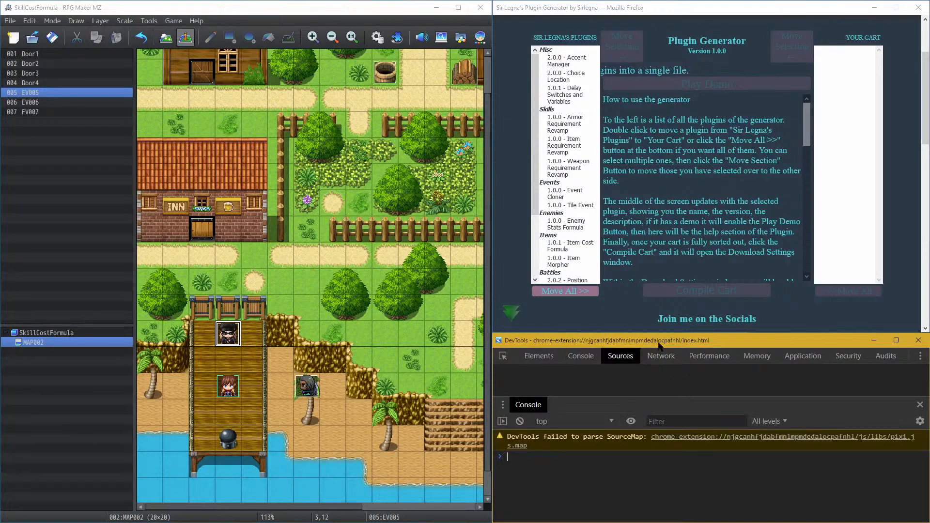
left_click_drag(658, 341, 310, 289)
Step: Start a new game and open the Swordsman's skill screen from the game menu
left_click(712, 433)
key("Up")
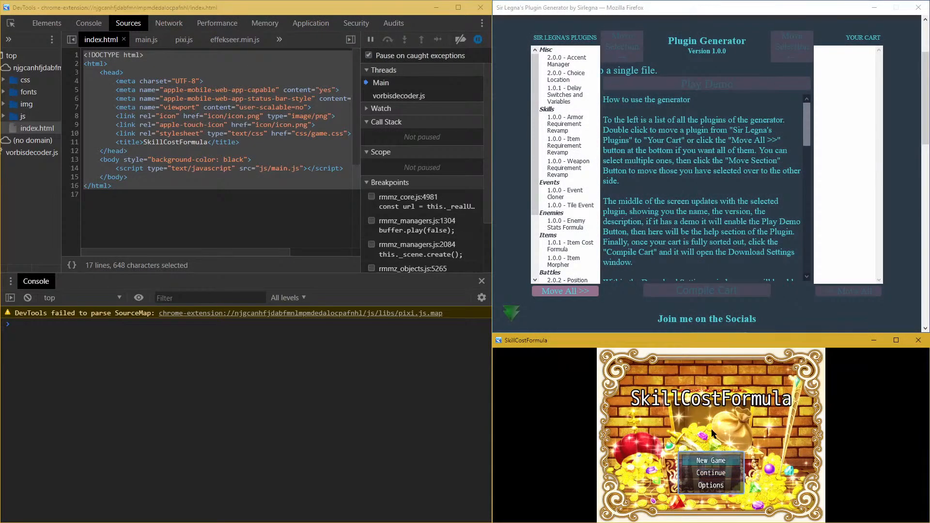
key("Return")
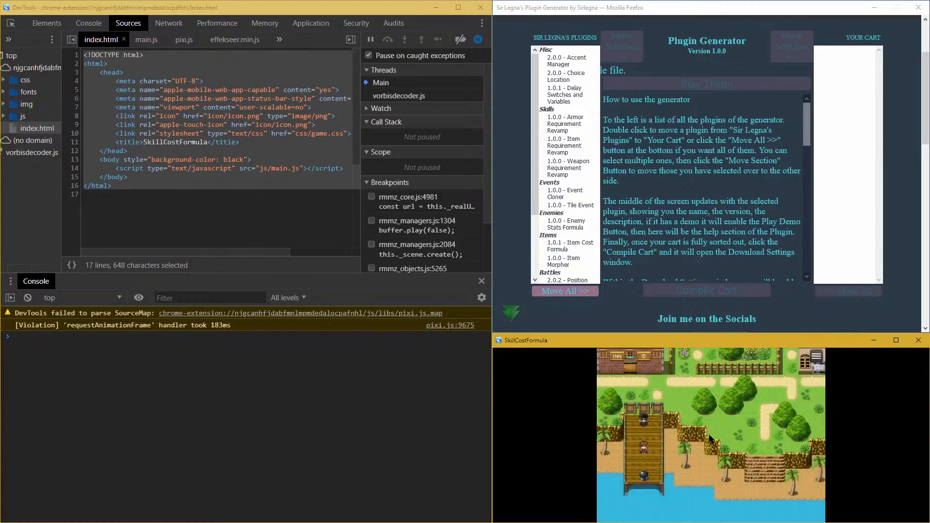
right_click(647, 415)
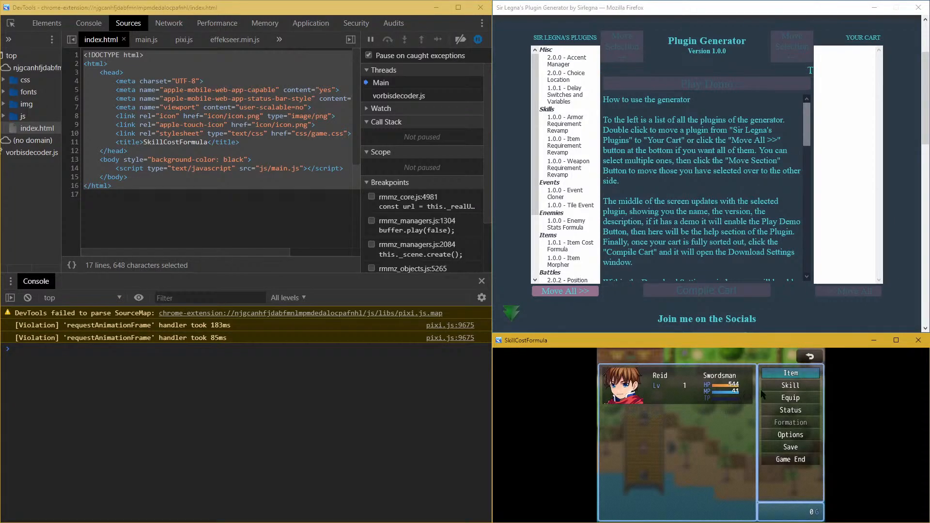
left_click(779, 387)
left_click(694, 382)
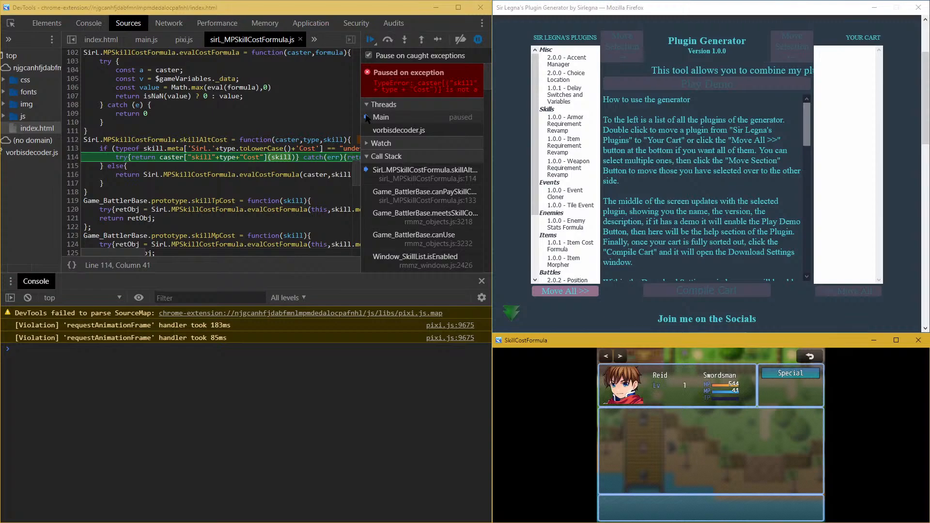
Step: Inspect the type, skill.meta and skill values at the paused exception in the skillAltCost function
mouse_move(227, 150)
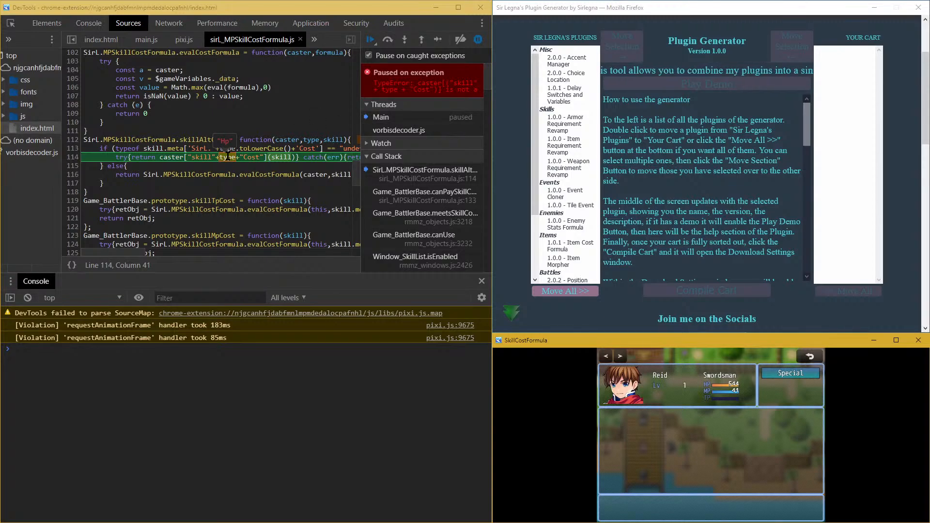
mouse_move(177, 146)
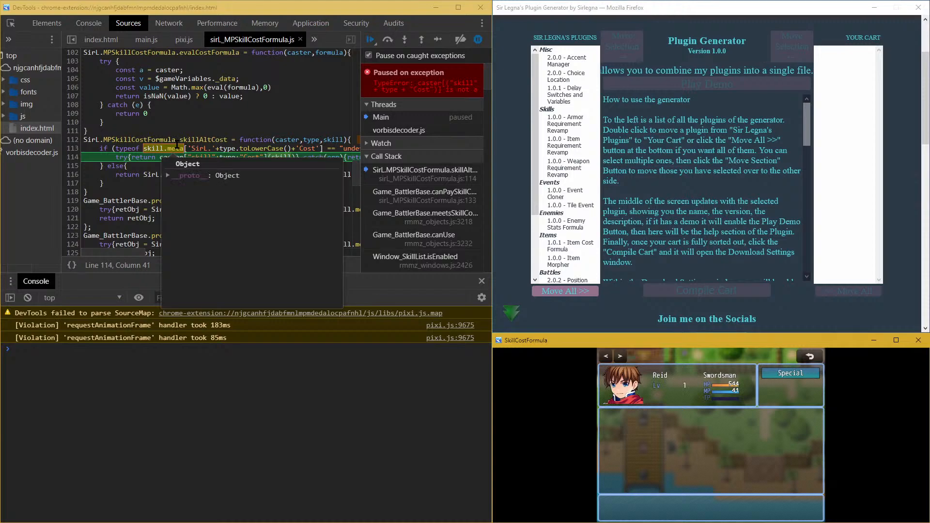
left_click(168, 175)
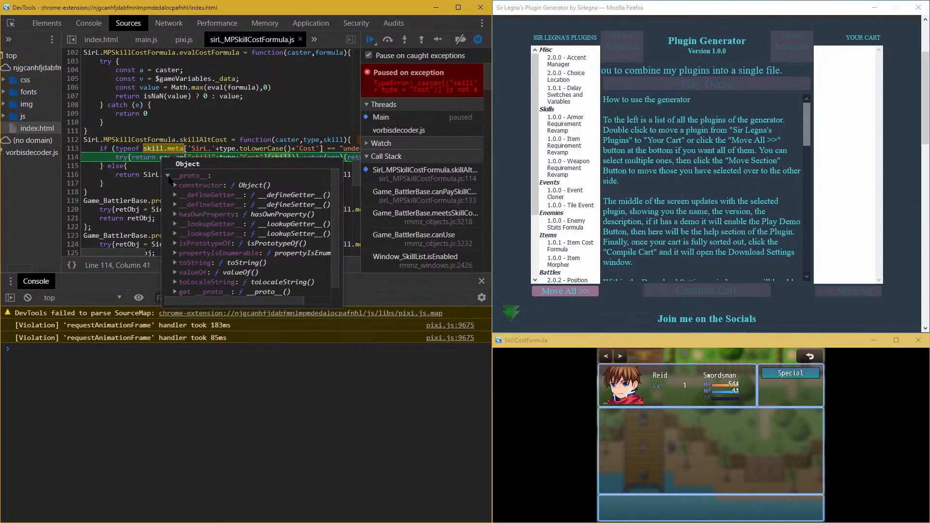
mouse_move(157, 148)
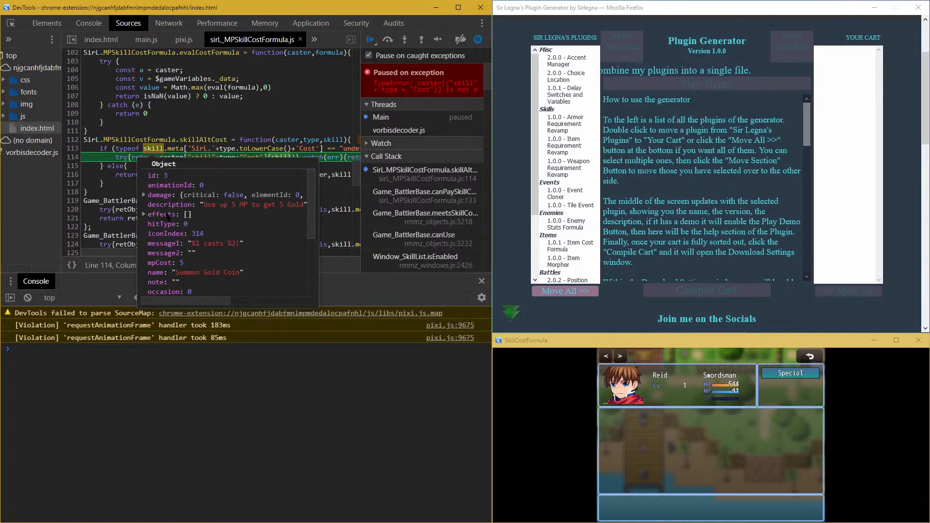
scroll(185, 264, "down", 3)
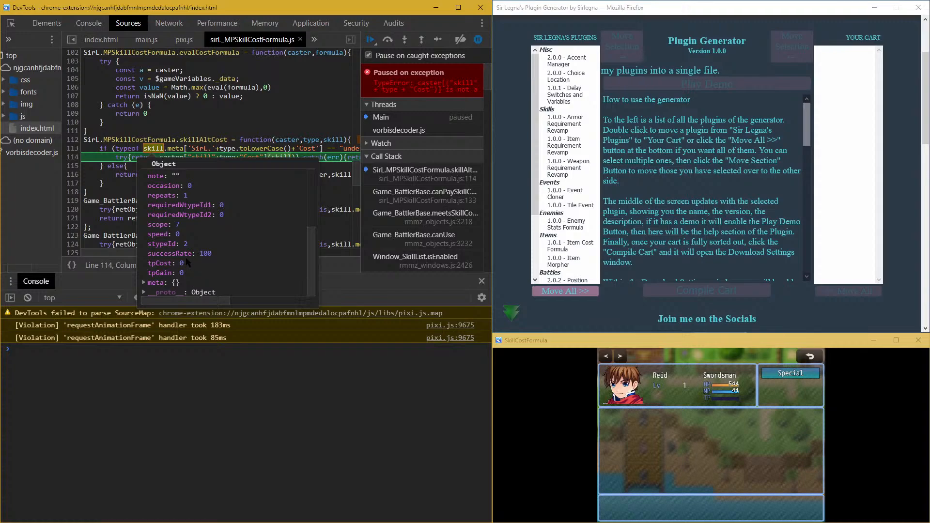
scroll(178, 280, "up", 3)
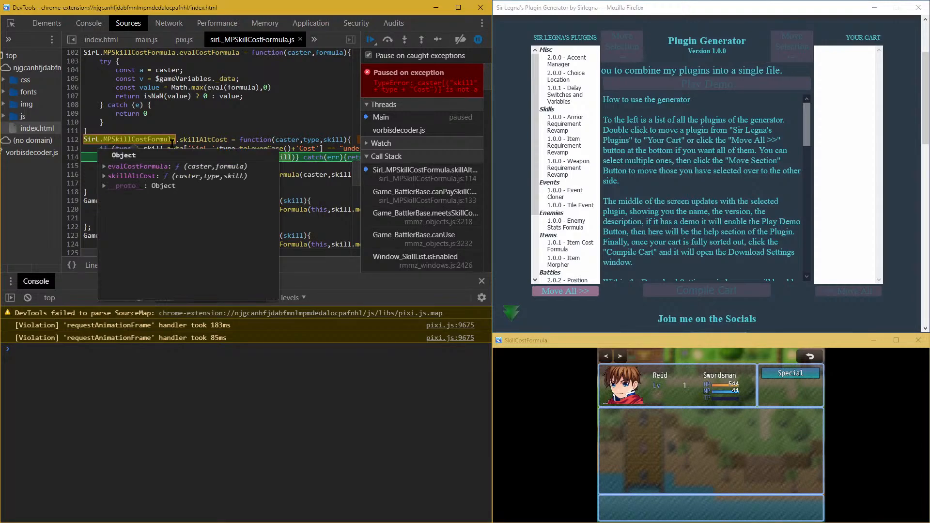
mouse_move(172, 148)
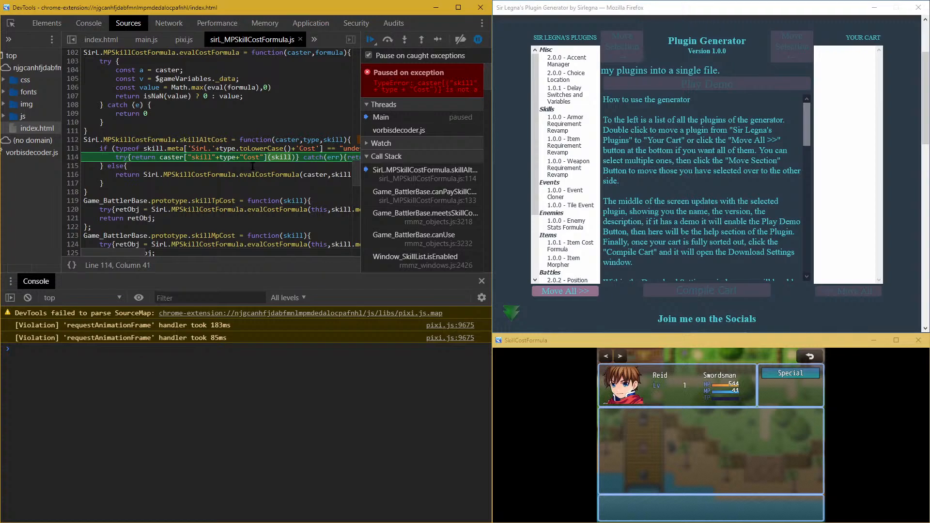
Step: Resume the game past the repeated exception pauses and turn off pausing on caught exceptions
left_click(373, 41)
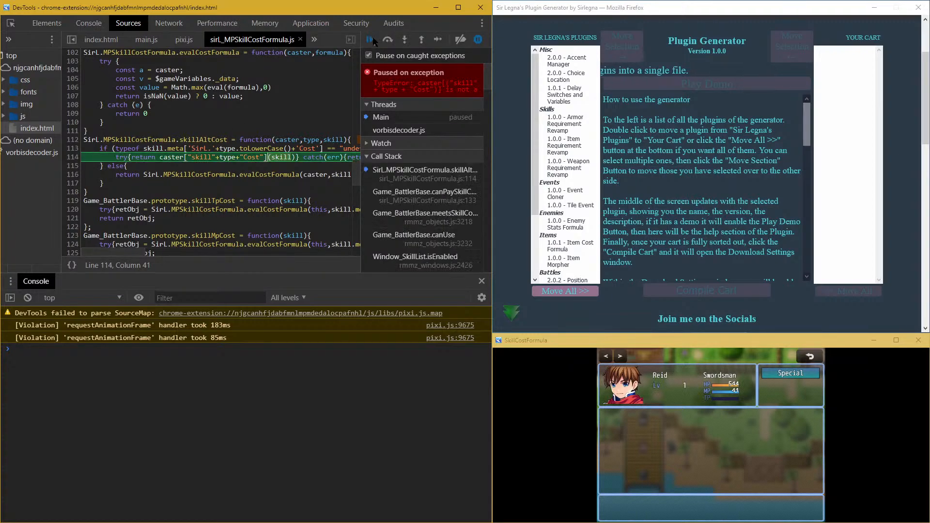
left_click(373, 42)
left_click(373, 41)
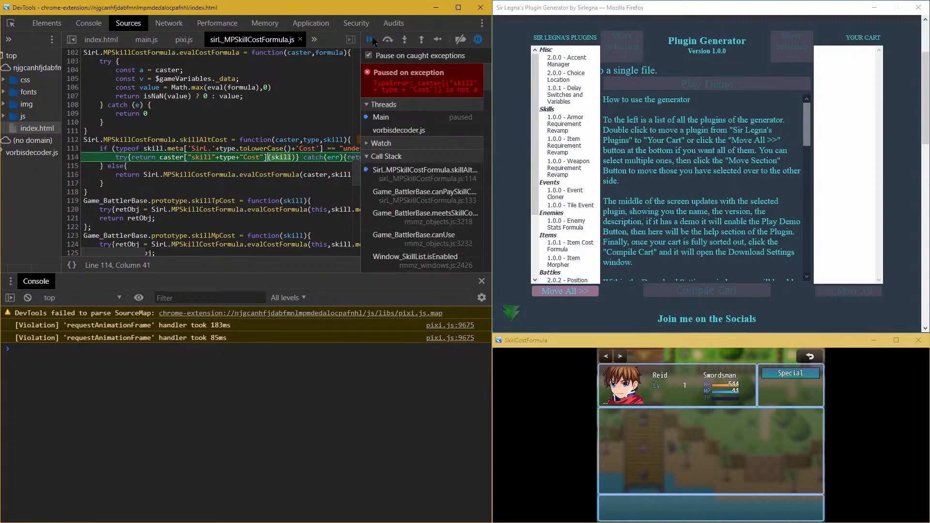
left_click(373, 41)
left_click(373, 41)
left_click(373, 41)
left_click(373, 41)
left_click(373, 41)
left_click(373, 41)
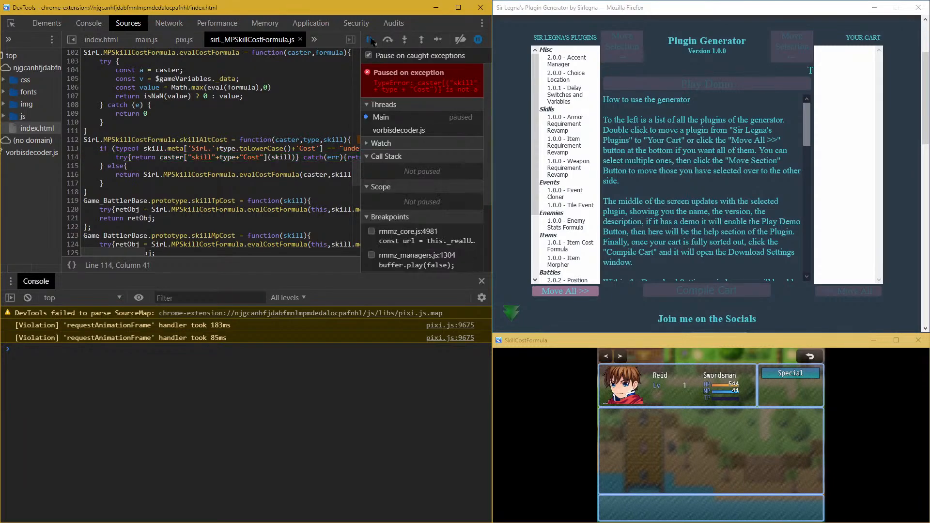
left_click(370, 42)
left_click(371, 42)
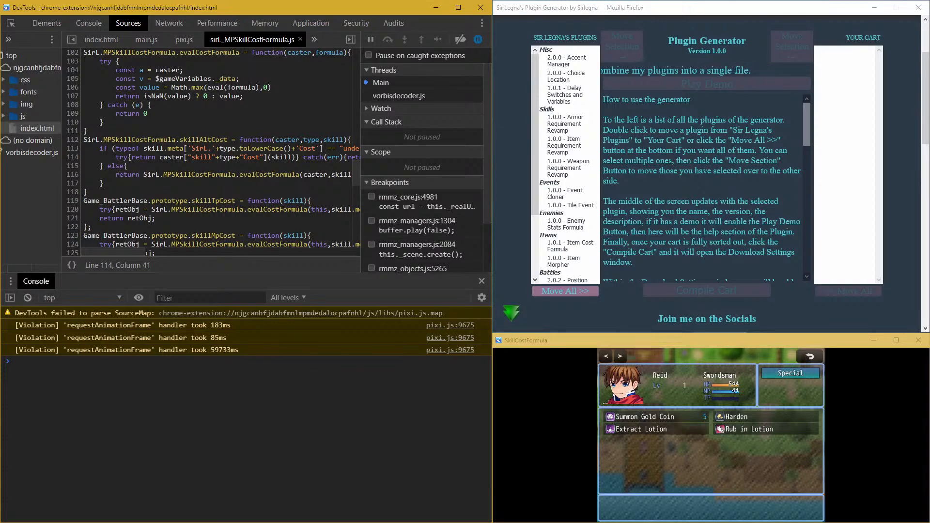
Step: Enter the Special skill list, try Harden and use Extract Lotion twice
left_click(665, 419)
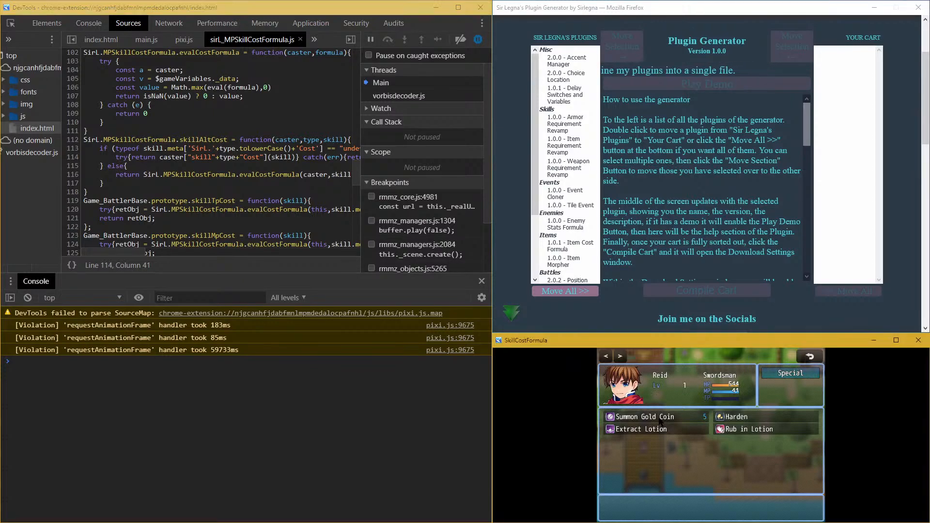
left_click(770, 374)
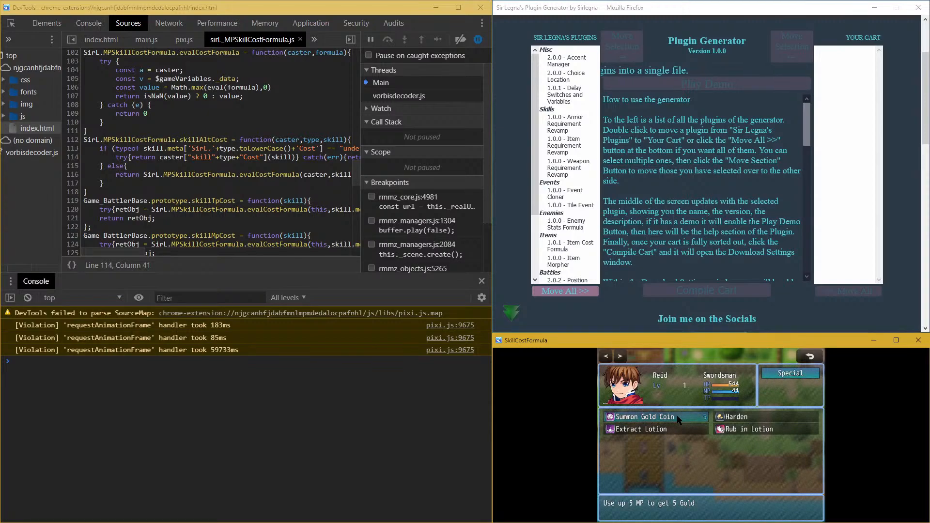
left_click(727, 420)
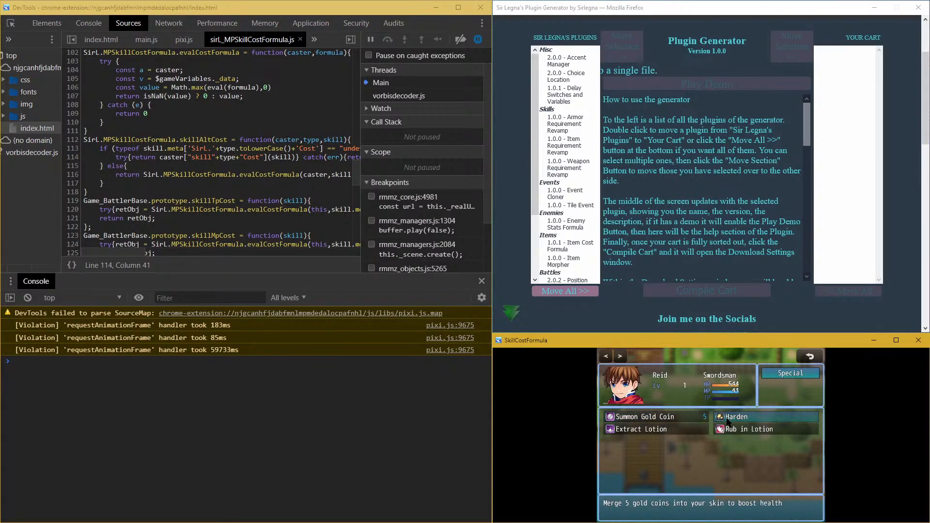
left_click(727, 423)
left_click(687, 429)
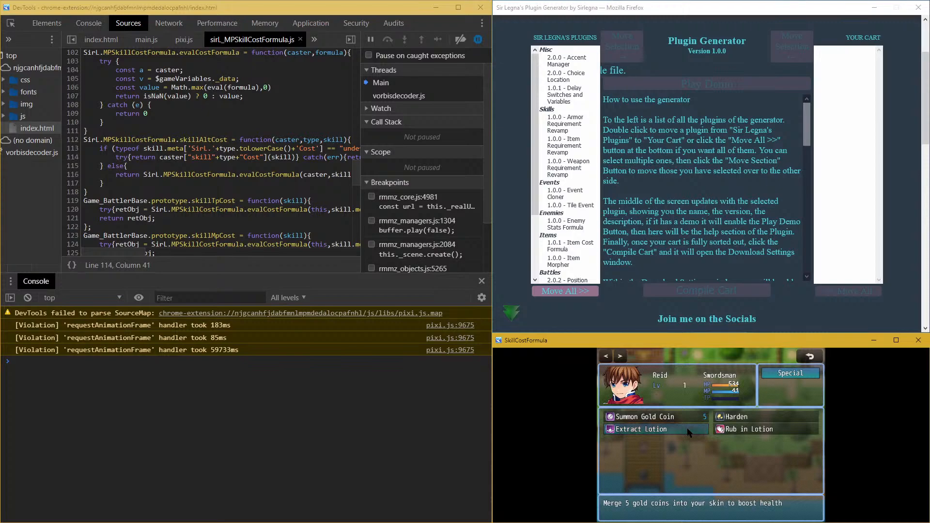
left_click(687, 428)
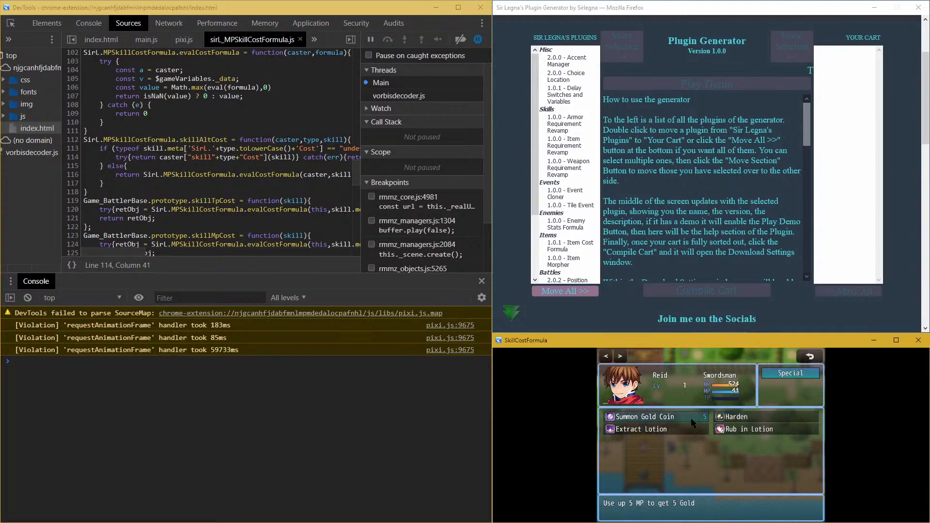
Step: Choose Summon Gold Coin, cancel its target selection and back out to the main game menu
left_click(688, 418)
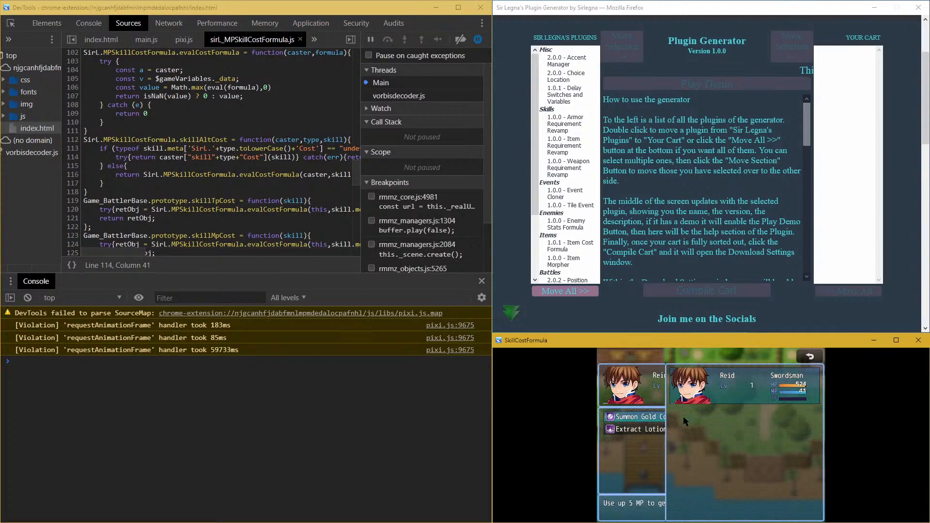
right_click(711, 398)
right_click(720, 417)
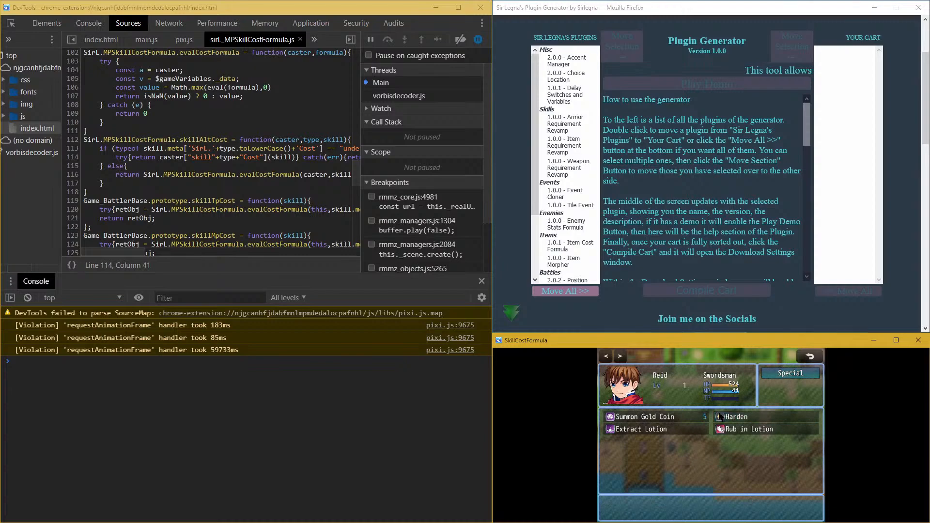
right_click(719, 417)
right_click(715, 411)
right_click(734, 406)
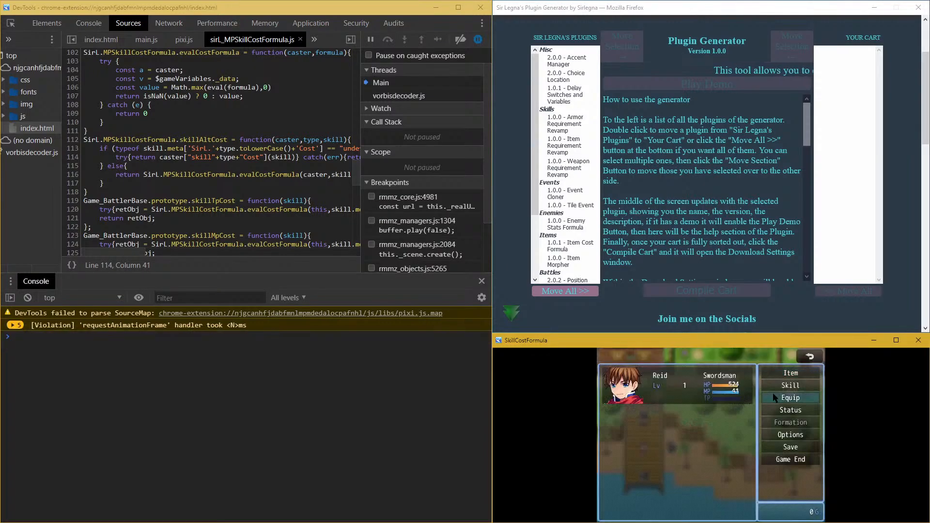
Step: Check the MP lotion quantity in the item inventory and return to the map
left_click(789, 375)
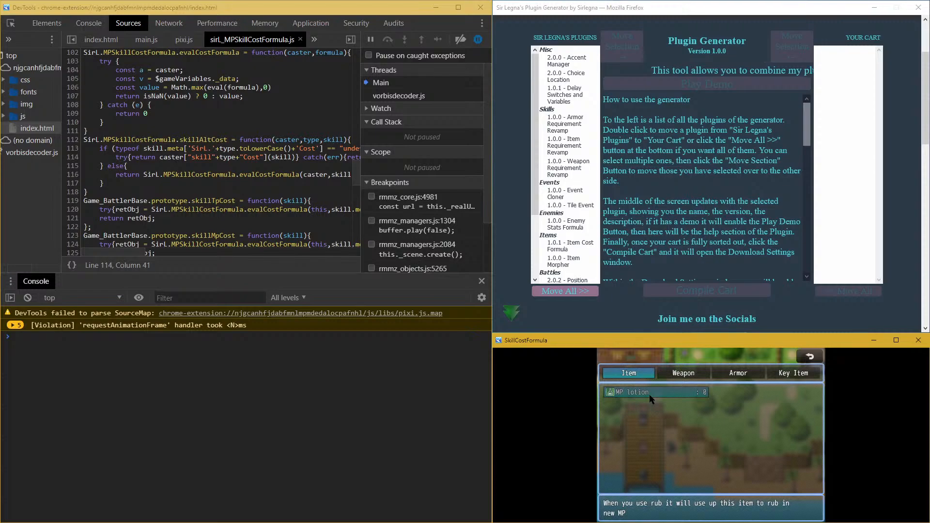
right_click(650, 398)
right_click(651, 397)
right_click(655, 400)
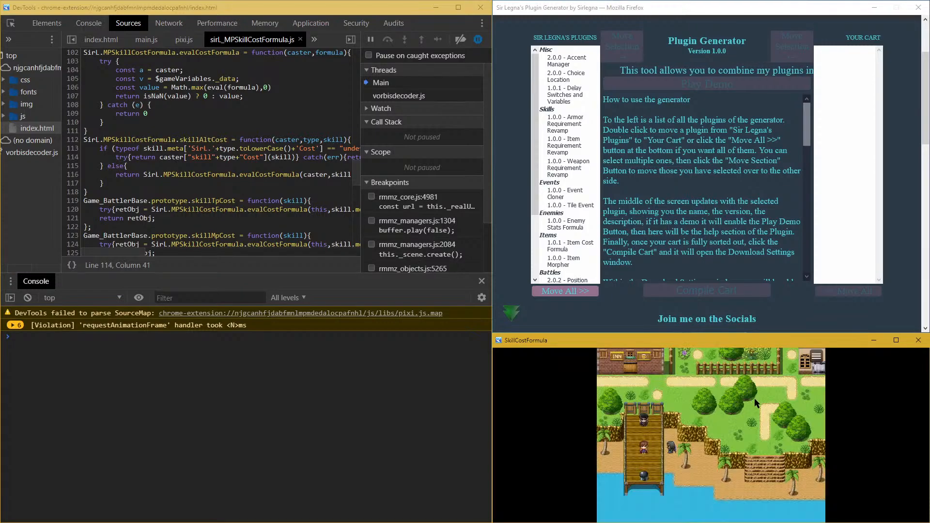
Step: Choose Summon Gold Coin from the Special skill list and cancel the target selection without using it
right_click(696, 409)
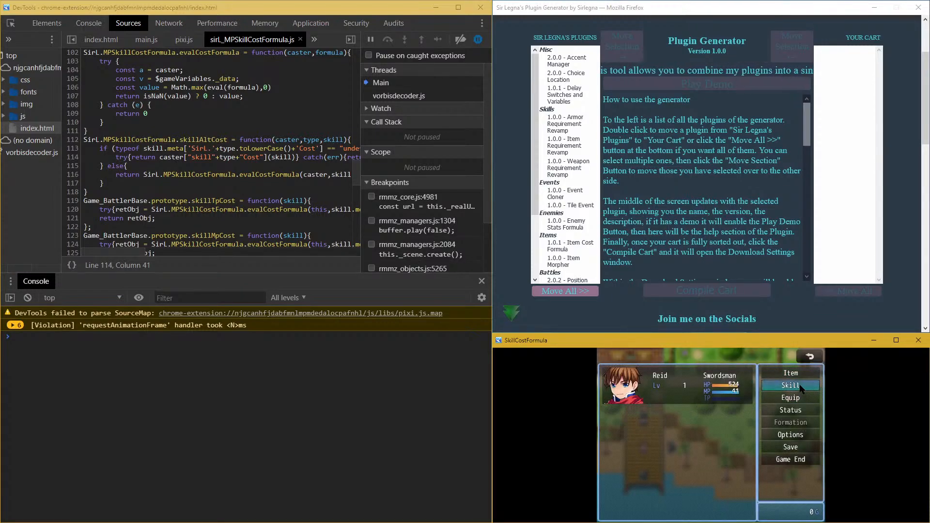
left_click(799, 388)
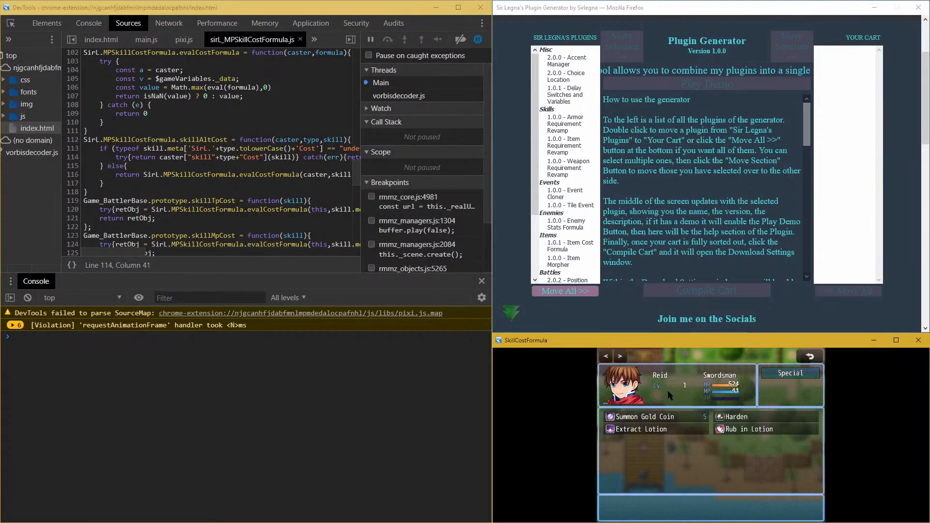
left_click(788, 382)
left_click(671, 416)
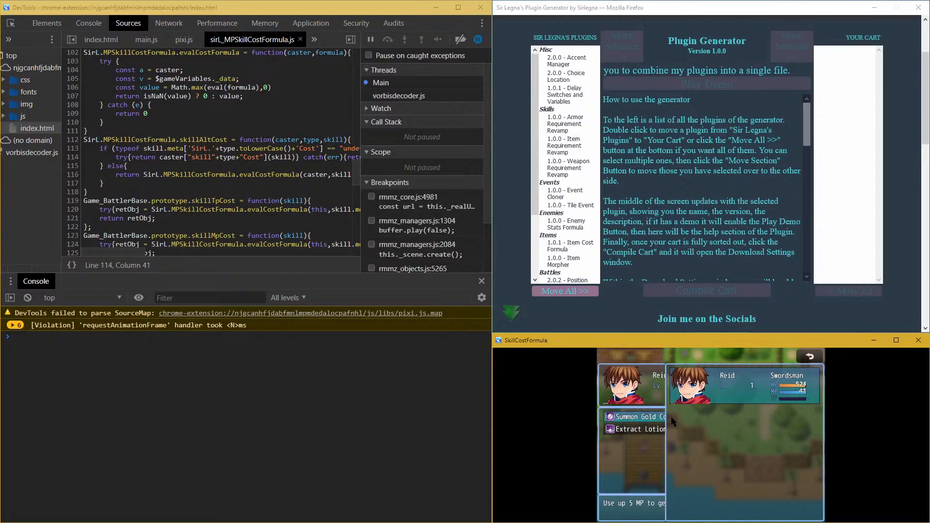
right_click(710, 387)
right_click(707, 386)
right_click(690, 389)
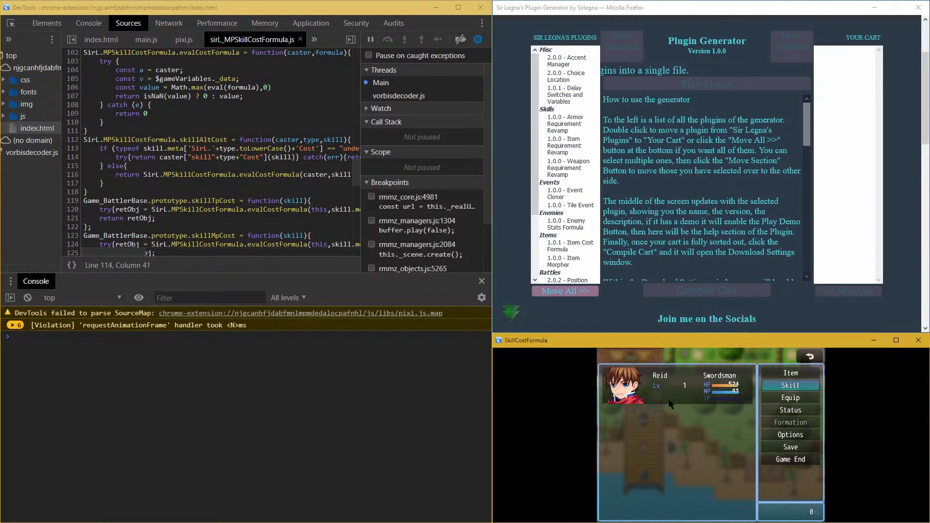
Step: Close the running playtest and launch a fresh one from the RPG Maker MZ editor
right_click(667, 407)
right_click(657, 416)
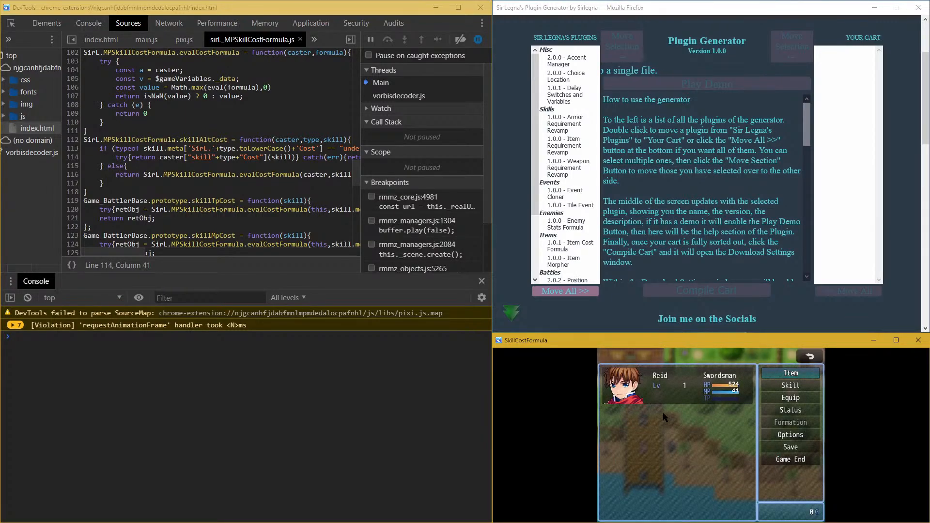
right_click(665, 416)
left_click(918, 340)
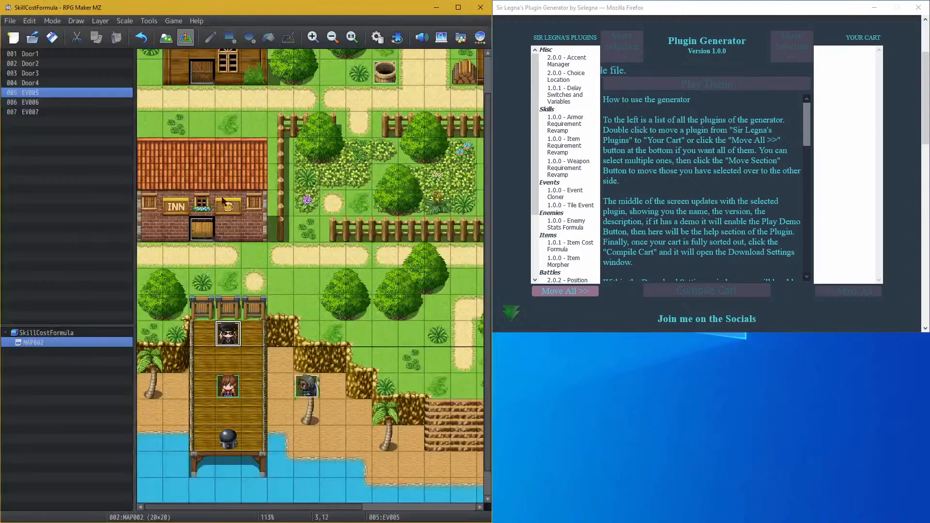
left_click(173, 24)
left_click(188, 37)
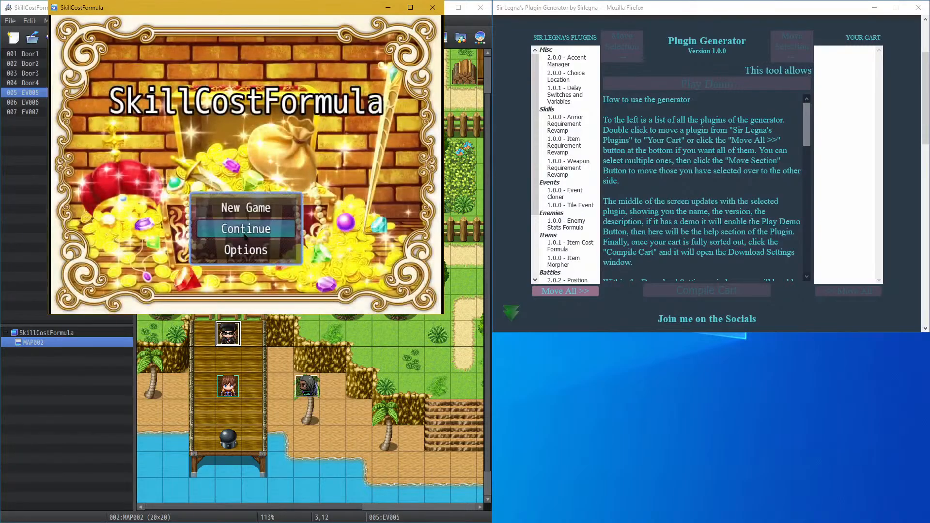
Step: In the title screen options, set BGM Volume to 0% and SE Volume to 40%, and return to the title
left_click(250, 229)
right_click(255, 226)
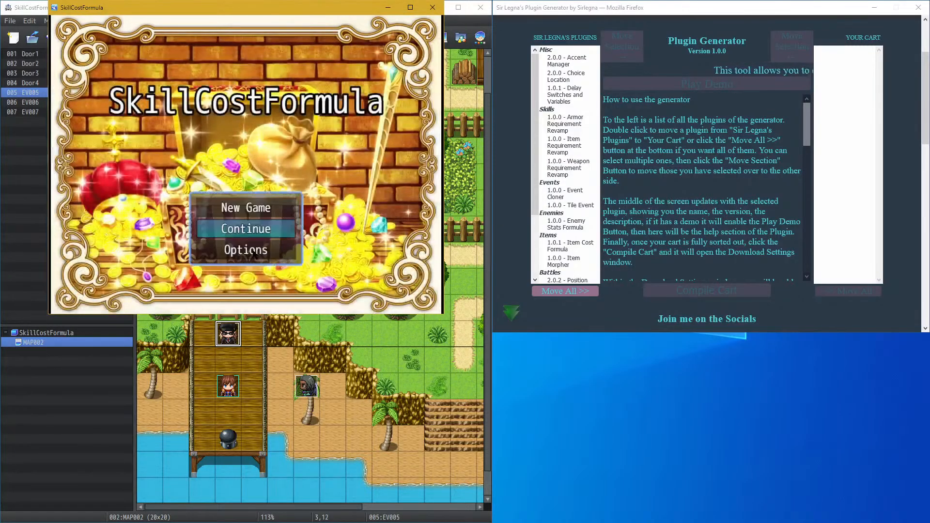
left_click(257, 249)
left_click(266, 164)
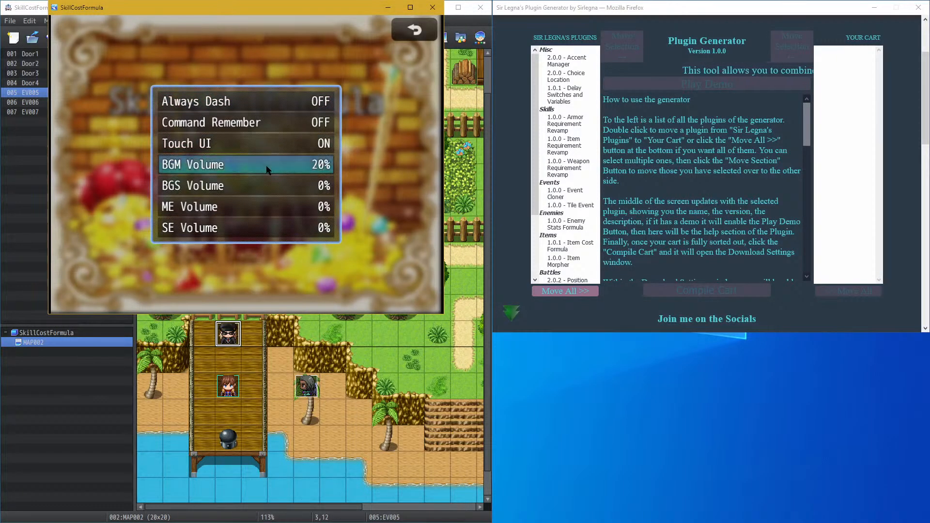
left_click(267, 169)
left_click(267, 167)
left_click(267, 166)
left_click(267, 167)
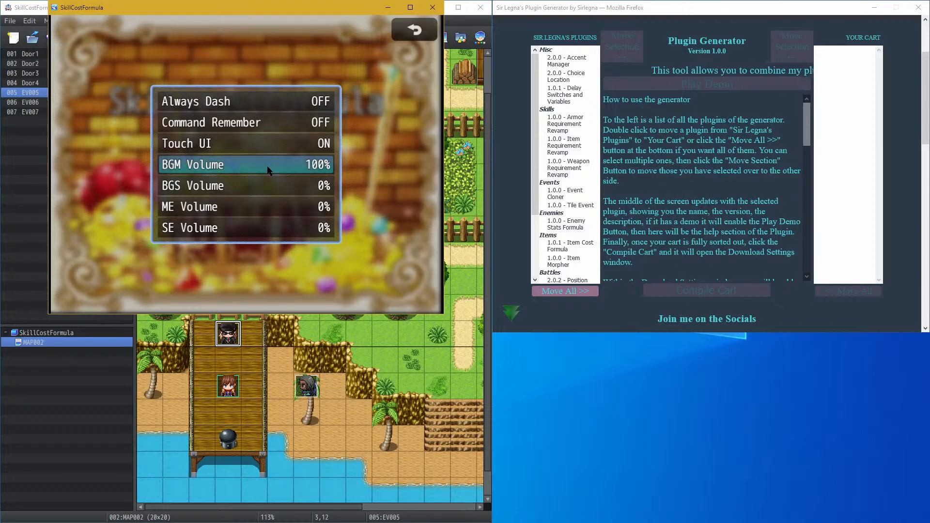
left_click(267, 167)
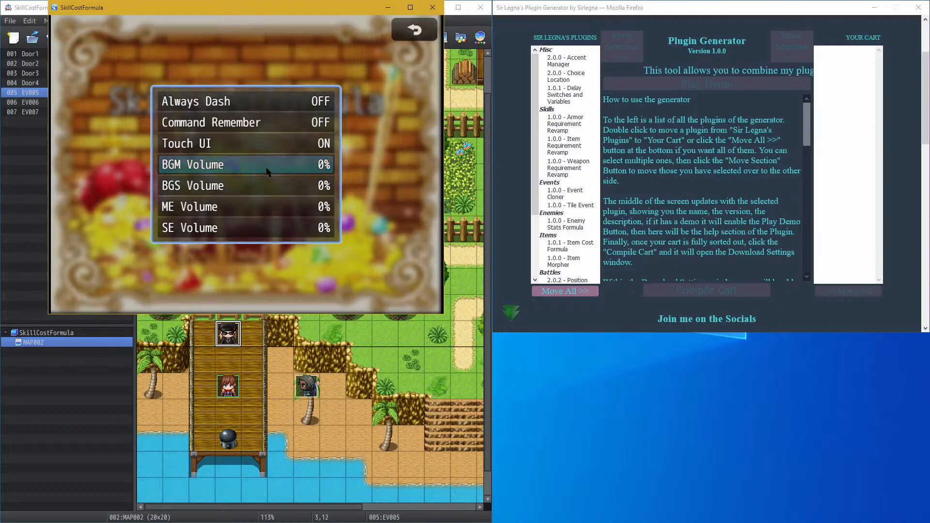
left_click(257, 228)
left_click(256, 228)
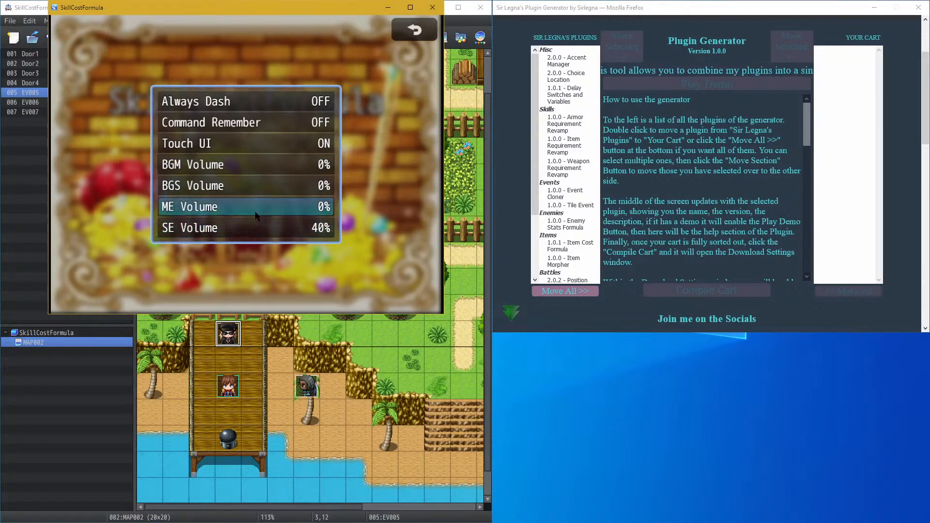
right_click(248, 207)
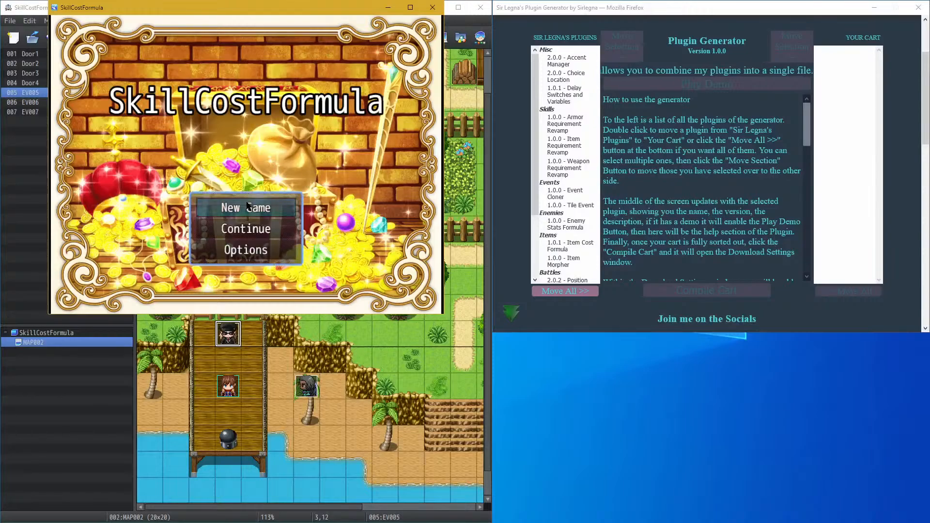
Step: Start a new game and open the Swordsman's Special skill list
left_click(248, 206)
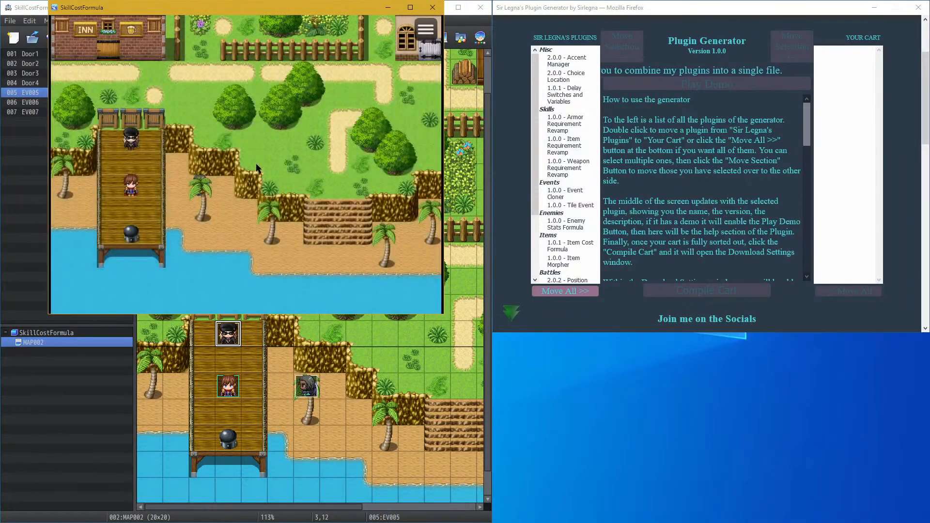
right_click(157, 168)
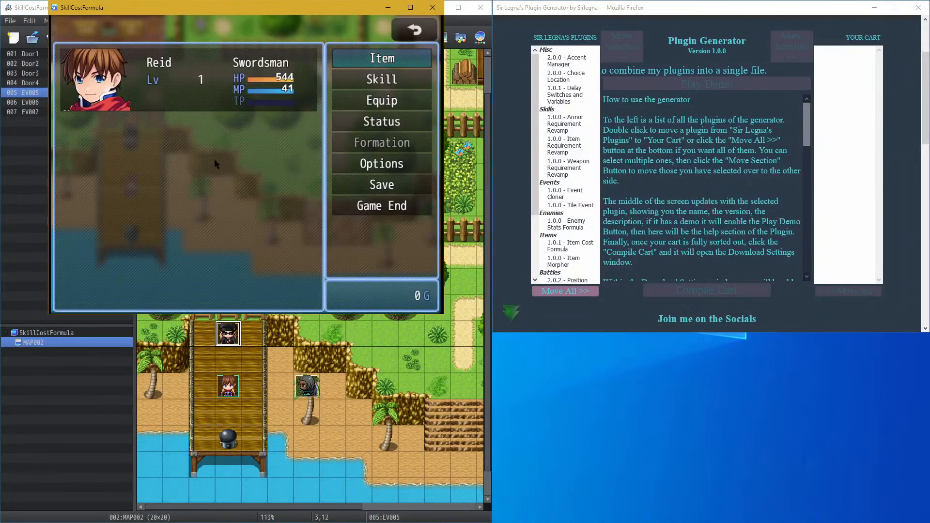
left_click(368, 80)
left_click(172, 97)
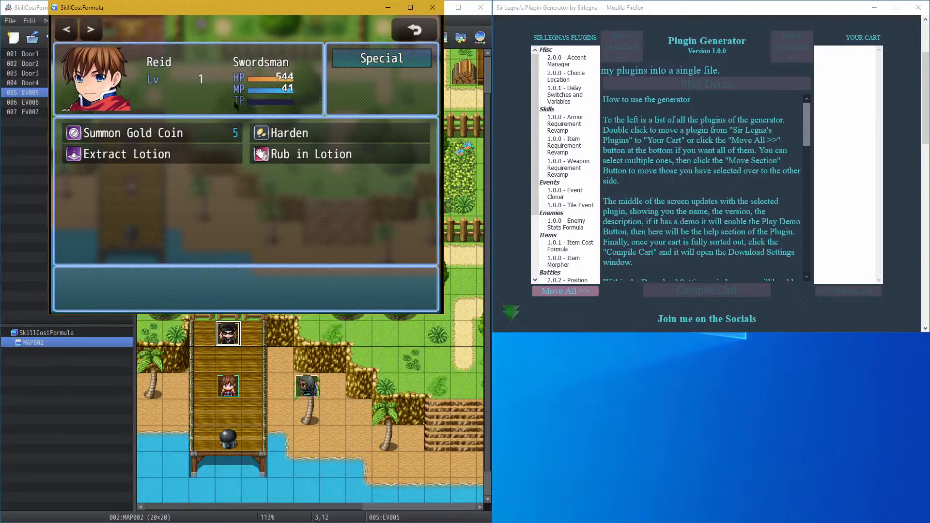
left_click(352, 63)
Step: Bring up Summon Gold Coin's target selection, cancel it, and read the descriptions of Harden and Rub in Lotion
left_click(207, 127)
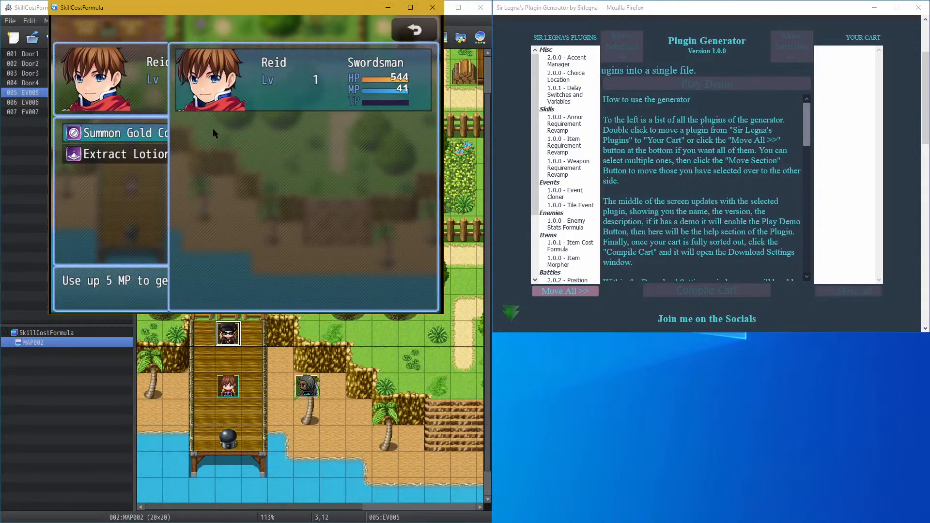
right_click(266, 86)
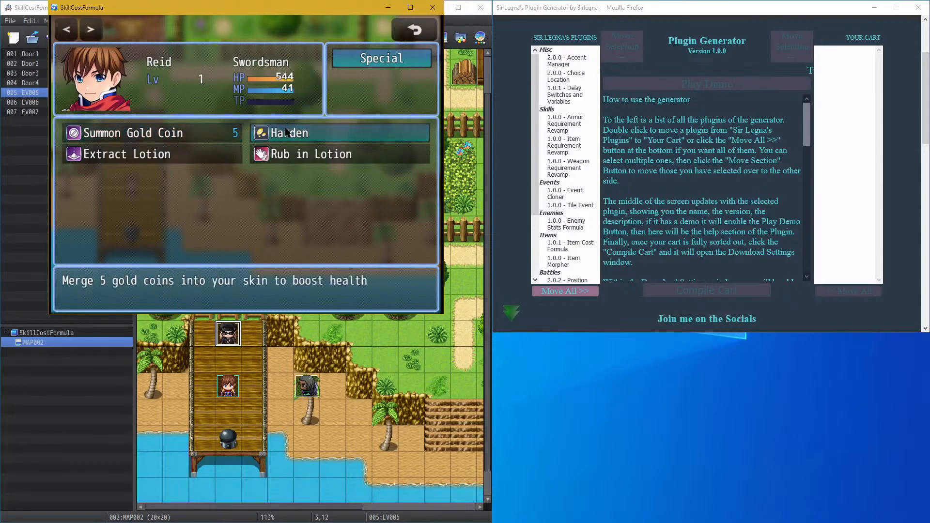
key("Down")
key("Up")
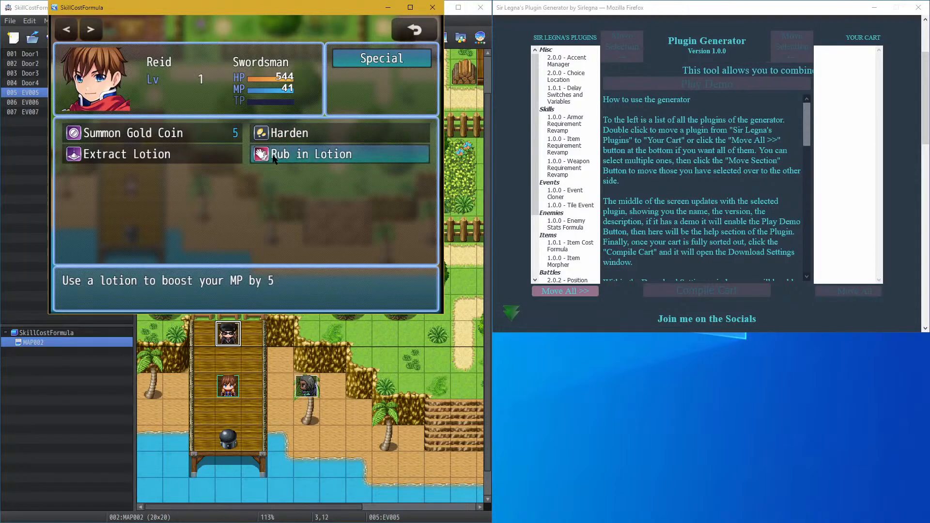
Step: Use Extract Lotion five times
left_click(190, 158)
left_click(192, 159)
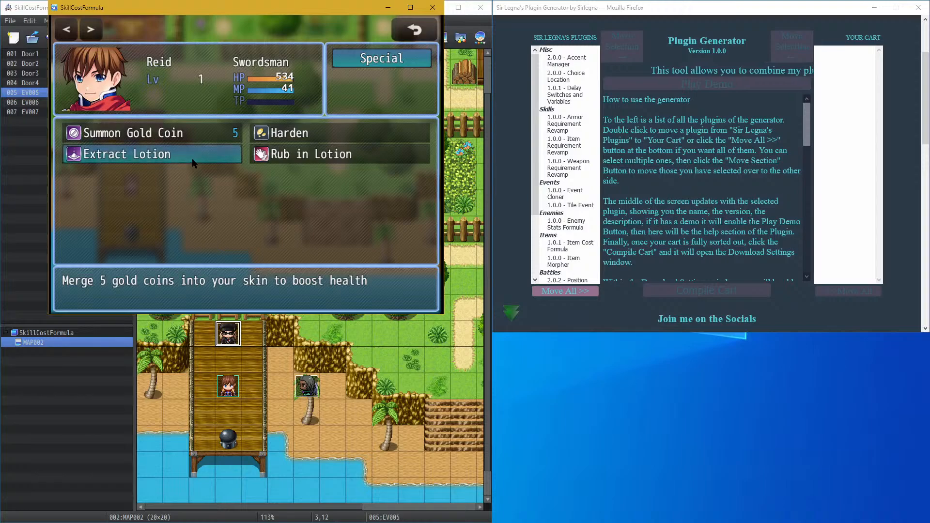
left_click(192, 159)
left_click(191, 159)
left_click(191, 159)
left_click(192, 159)
left_click(192, 158)
left_click(192, 159)
left_click(191, 159)
left_click(192, 159)
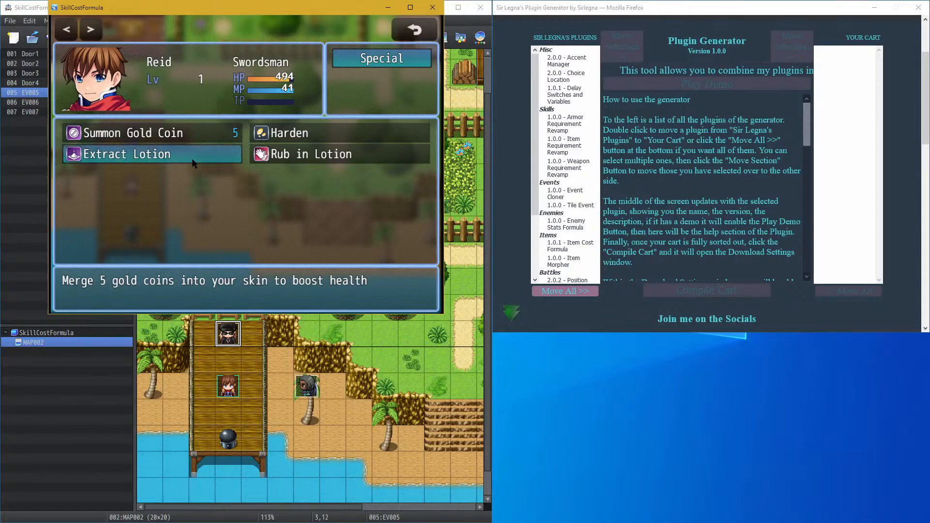
Step: Leave the skill list, check the MP lotion entry in the item inventory and return to the map
right_click(193, 159)
right_click(194, 157)
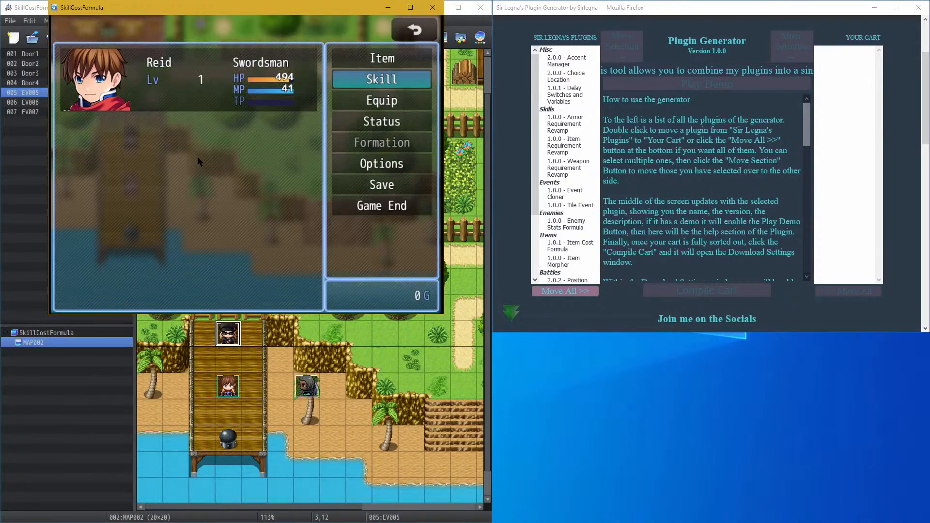
right_click(197, 156)
right_click(209, 147)
left_click(391, 65)
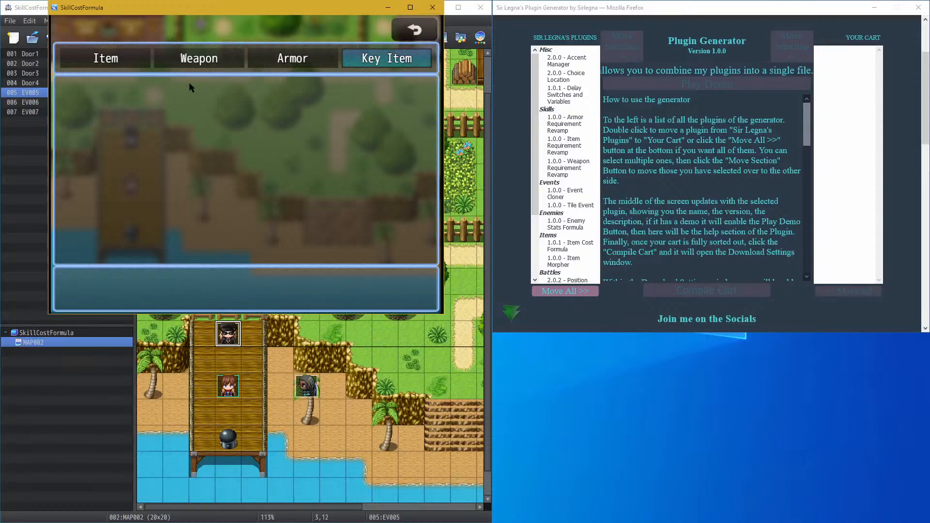
left_click(112, 66)
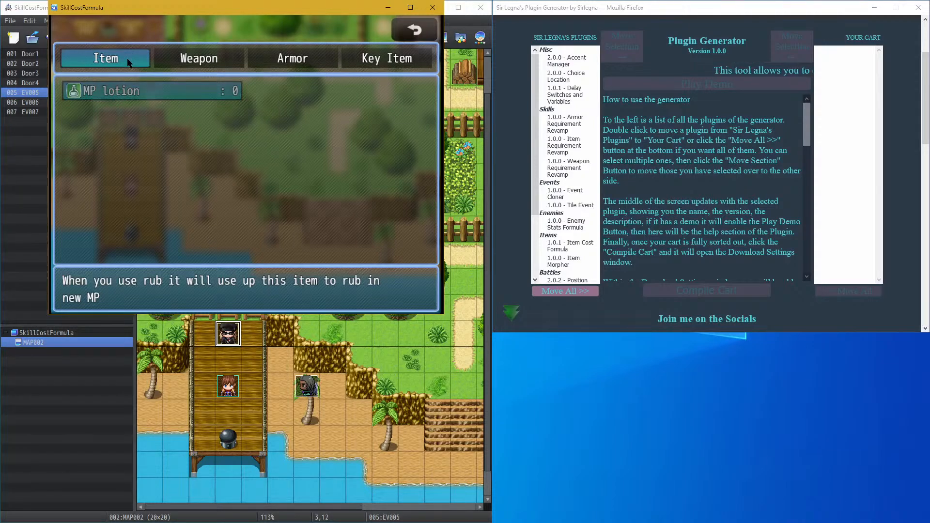
key("Escape")
key("Escape")
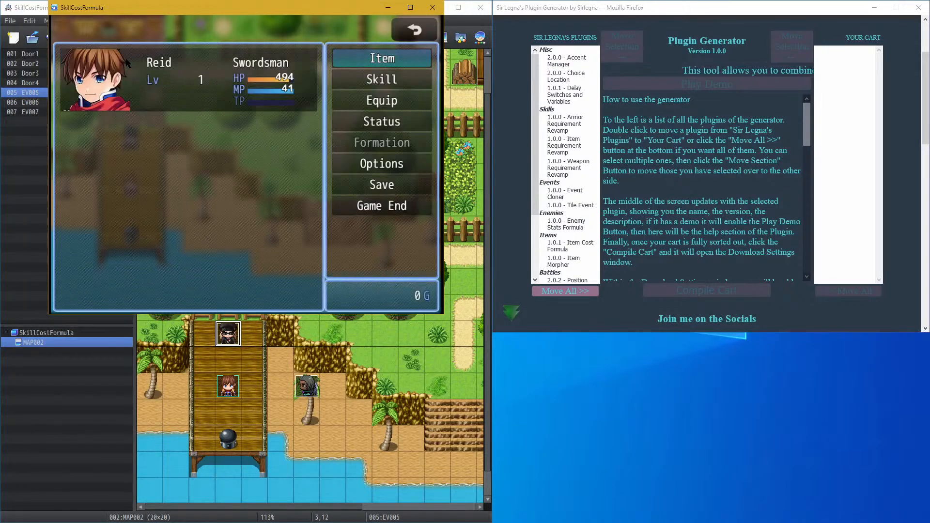
key("Escape")
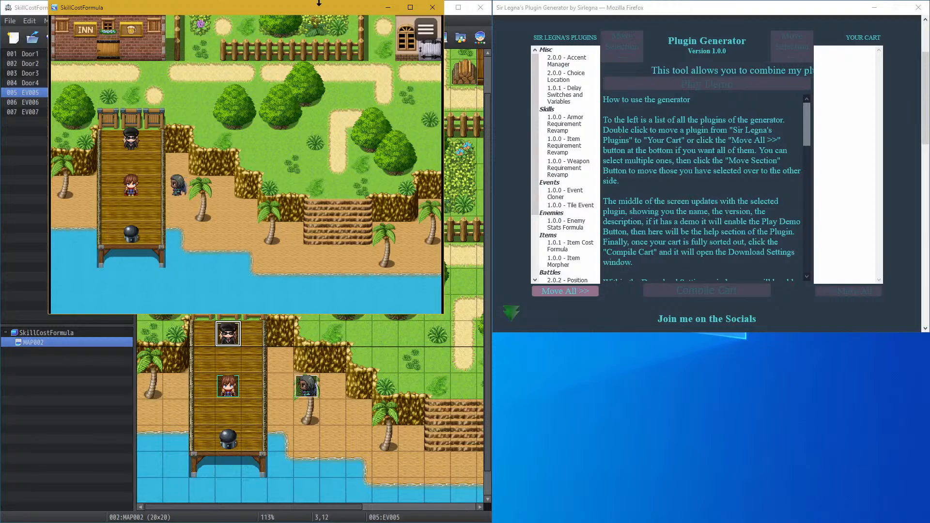
Step: Dock the playtest window beside the editor at half the screen's width
left_click_drag(706, 47, 929, 70)
key("Escape")
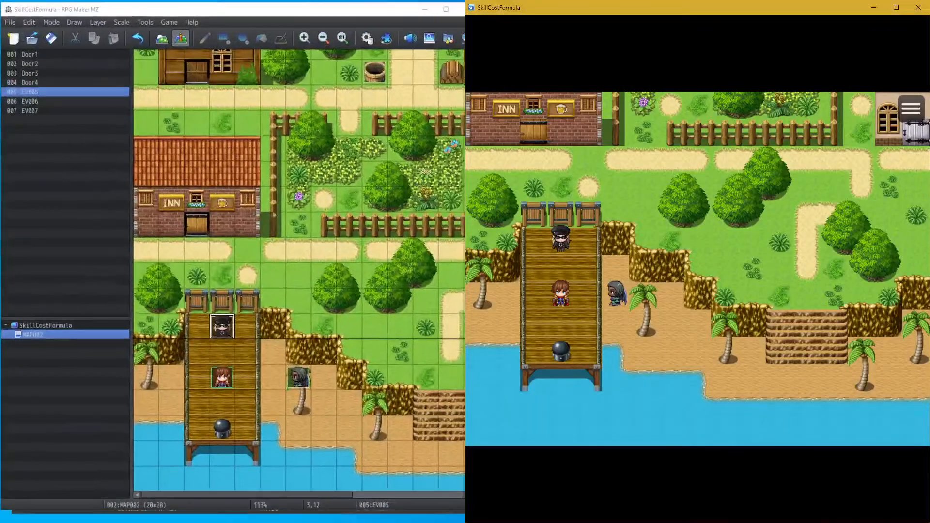
Step: Review the Hp entry in the alternative skill types list of the sirL_MPSkillCostFormula plugin and close the list
left_click(396, 39)
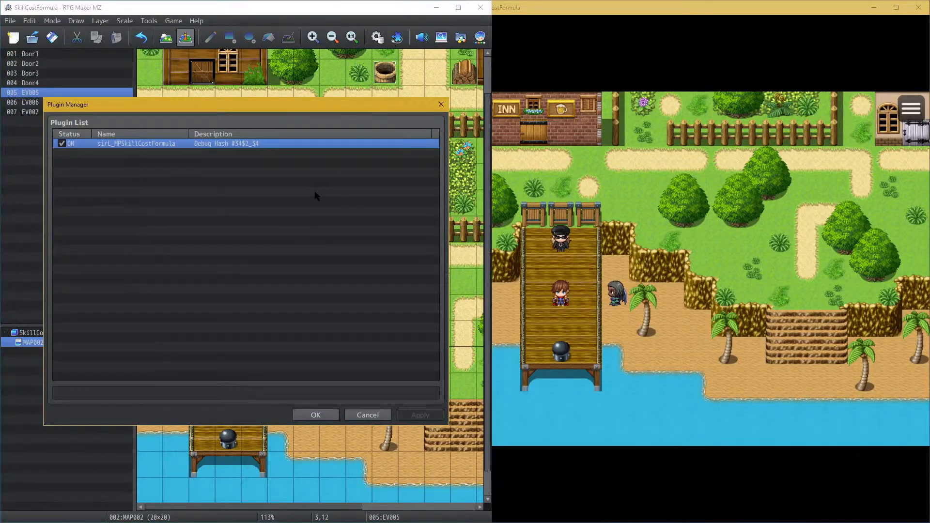
double_click(319, 145)
double_click(395, 157)
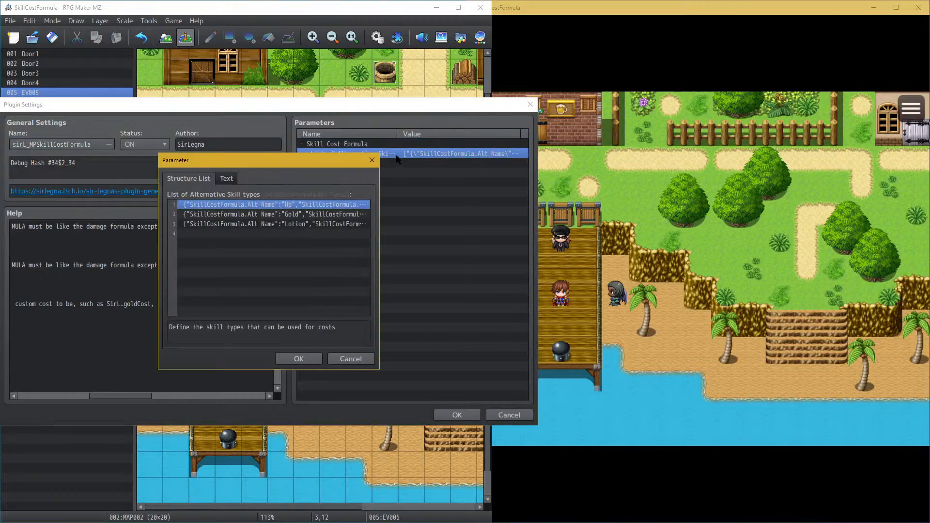
double_click(302, 205)
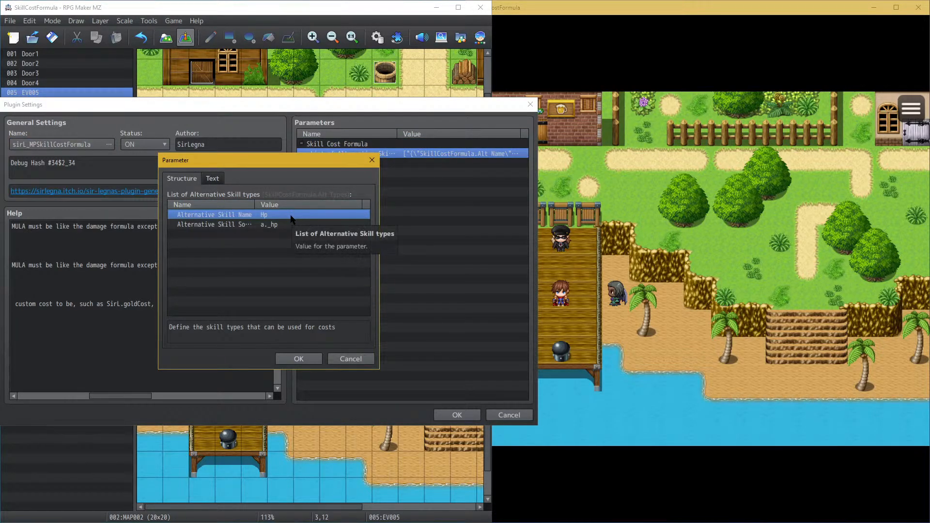
left_click(305, 357)
left_click(305, 359)
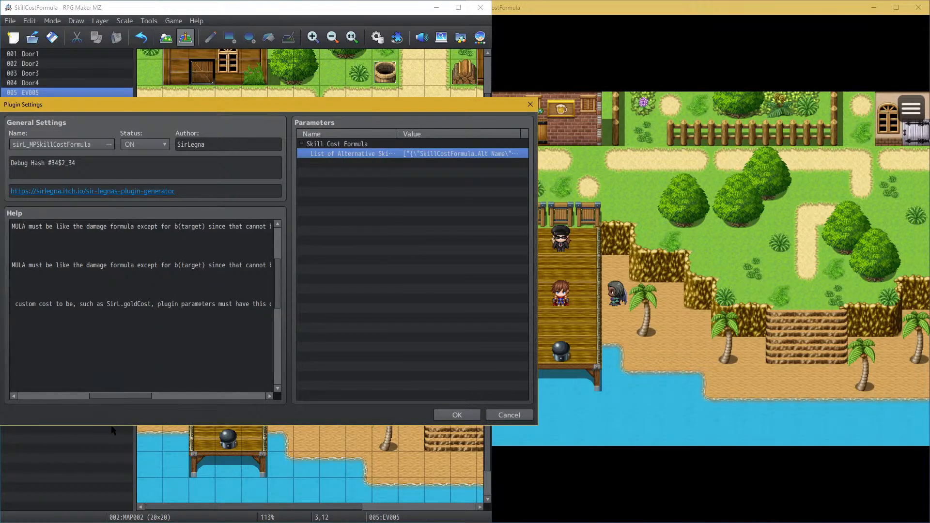
Step: Read the plugin's help text on its purpose and the TP Cost, MP Cost and Alt Cost note tags
left_click_drag(118, 396, 48, 395)
scroll(172, 310, "up", 5)
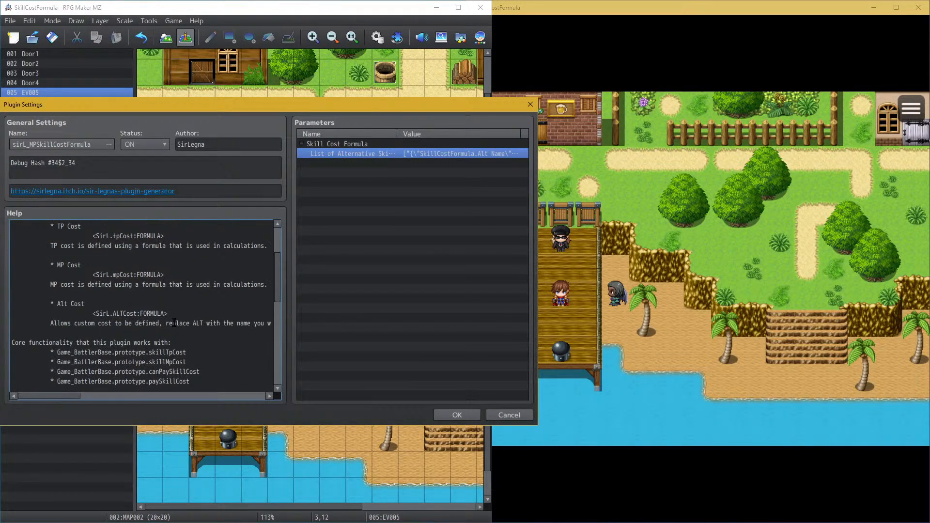
scroll(173, 309, "up", 1)
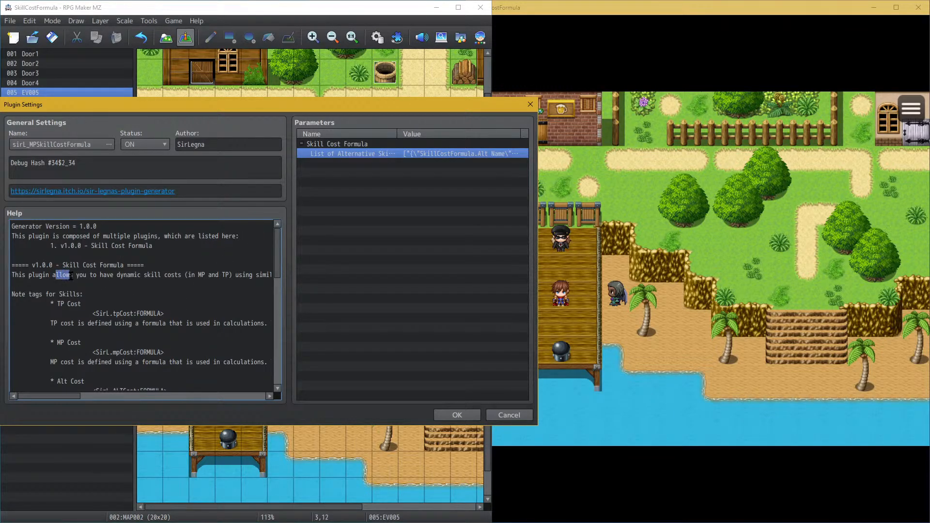
left_click_drag(109, 269, 139, 274)
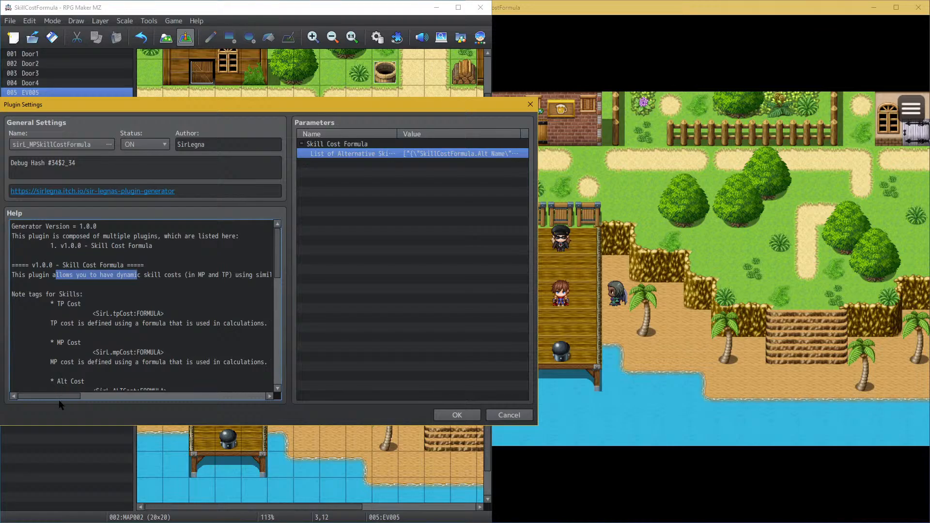
mouse_move(58, 398)
left_mouse_down()
mouse_move(94, 395)
mouse_move(41, 390)
left_mouse_up()
scroll(115, 305, "down", 2)
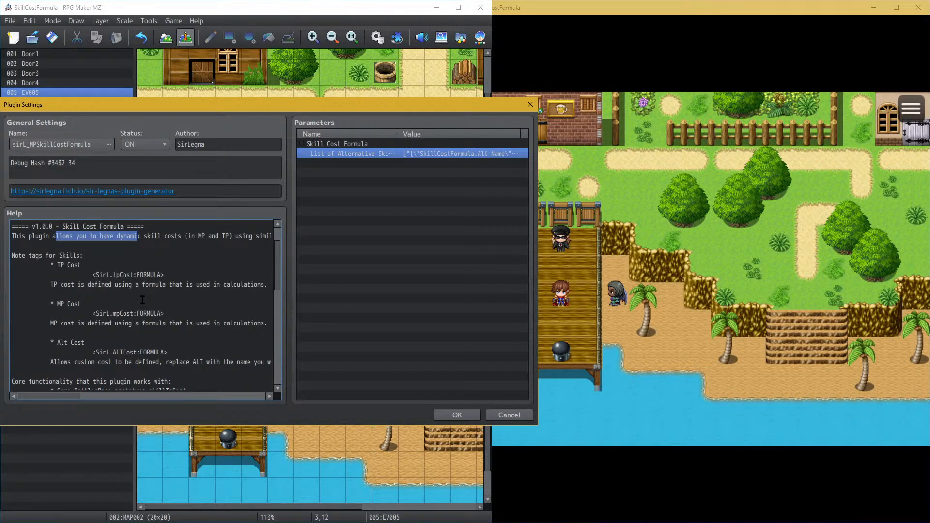
Step: Read the rest of the plugin's help on core functionality, changelog, terms of use and credits, and close its settings
scroll(143, 300, "down", 1)
scroll(139, 303, "down", 1)
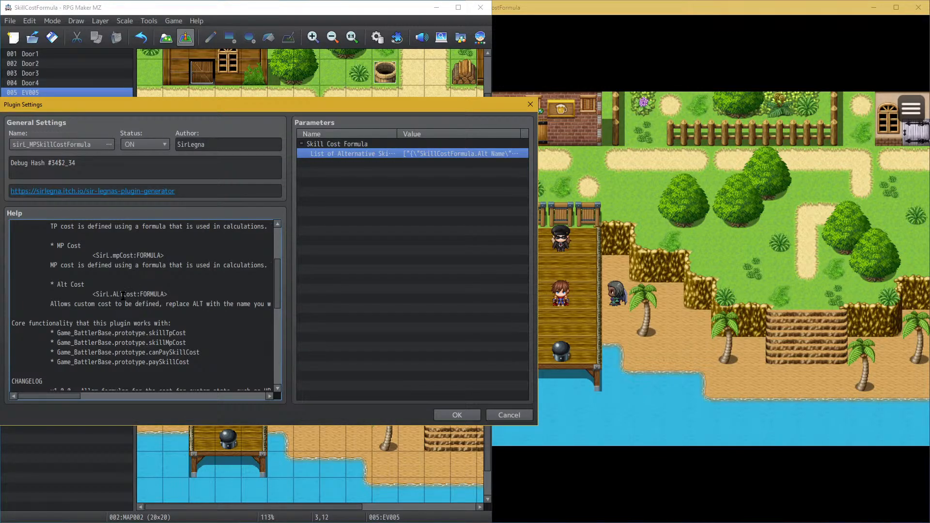
scroll(120, 304, "down", 2)
scroll(121, 295, "down", 2)
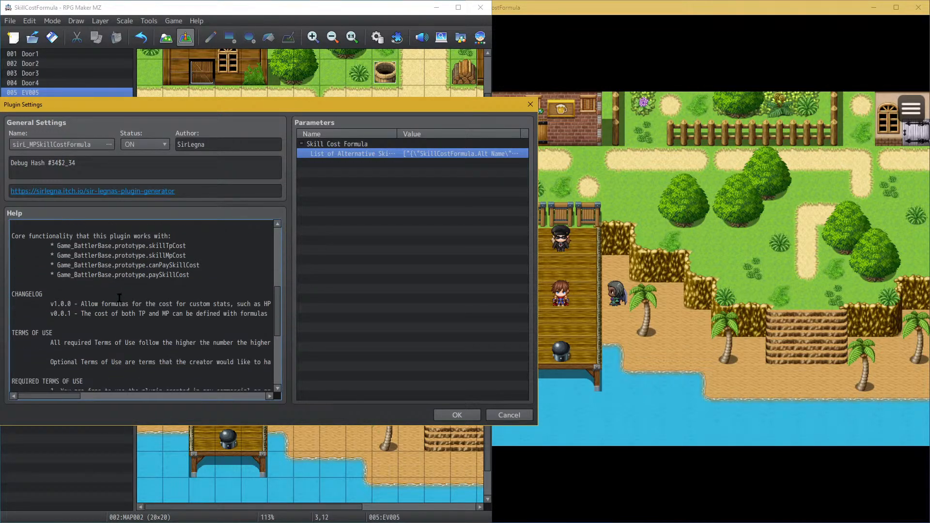
scroll(116, 304, "down", 1)
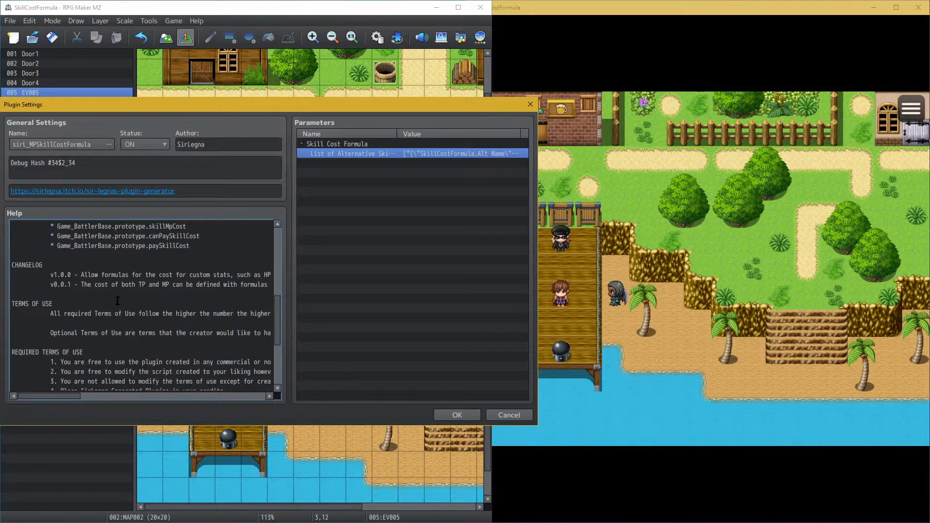
scroll(136, 313, "down", 4)
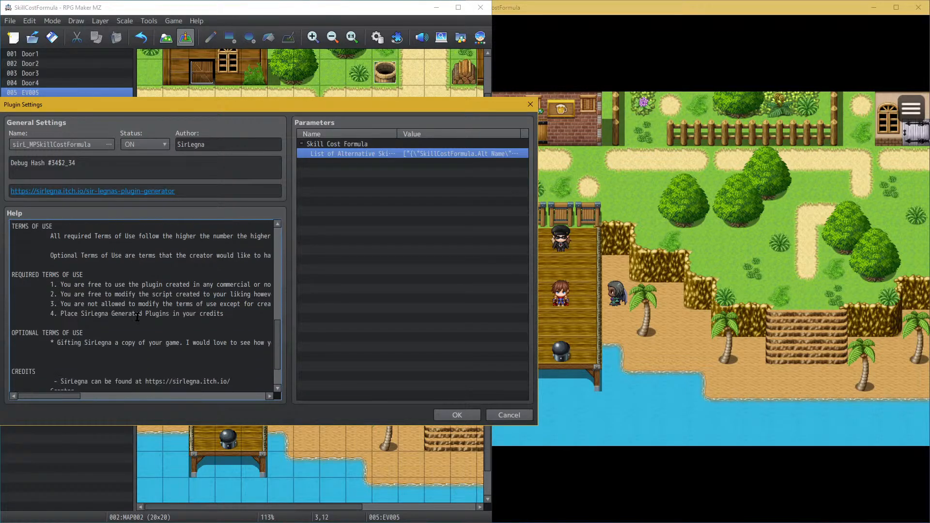
scroll(138, 317, "down", 1)
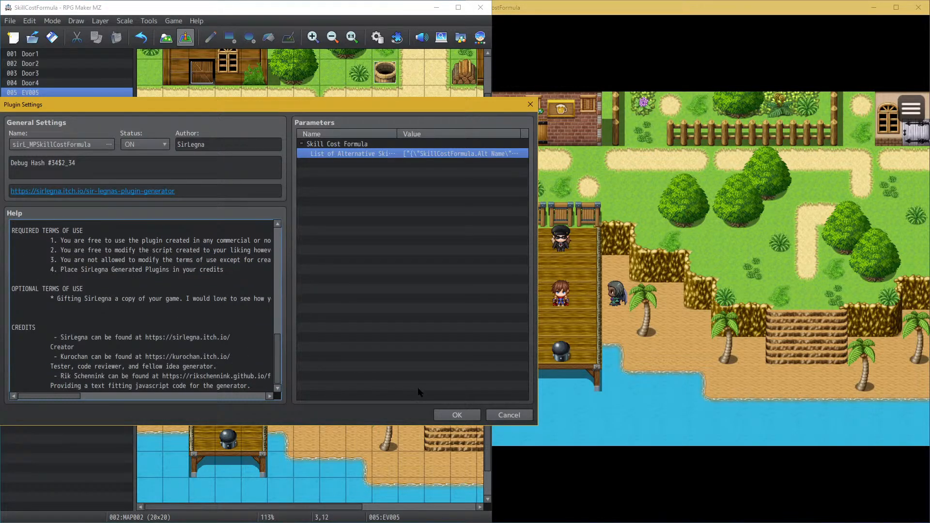
left_click(453, 416)
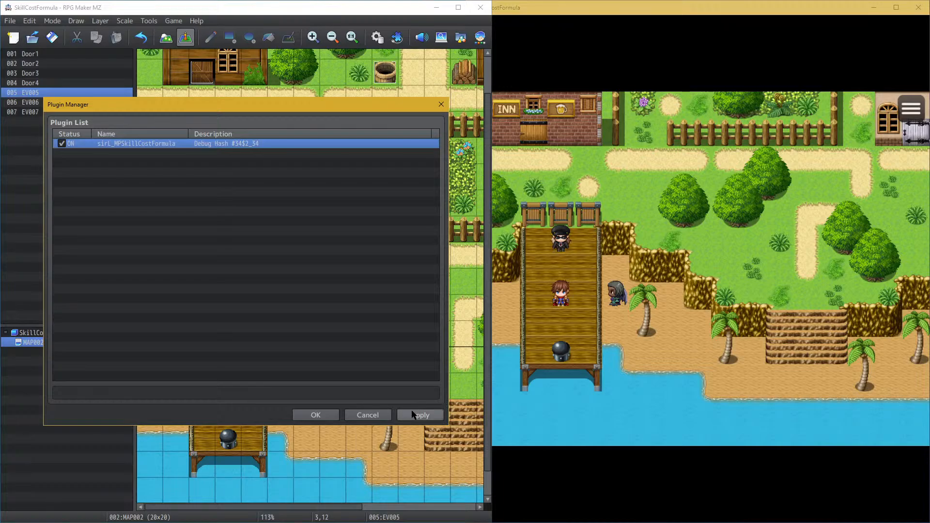
Step: Reopen the sirL_MPSkillCostFormula settings, review the Hp and Lotion entries in the alternative skill types list, and close the settings
double_click(259, 146)
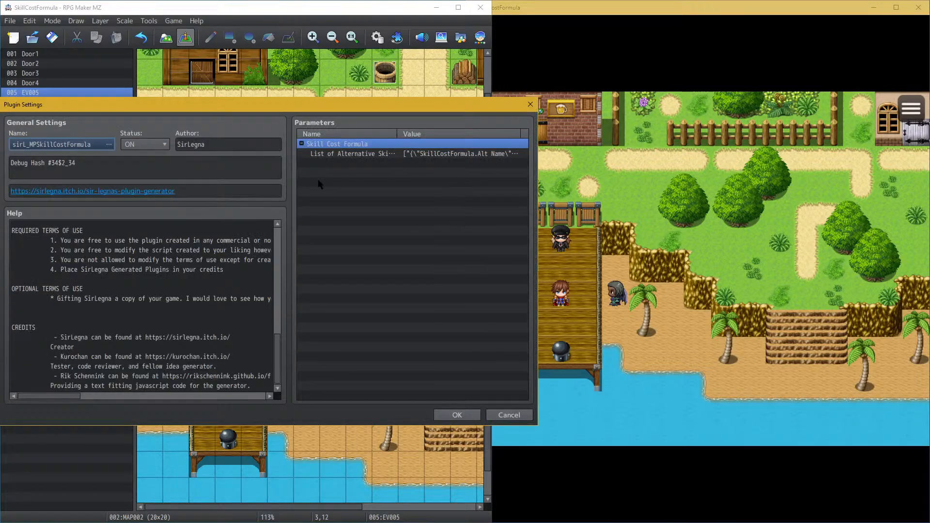
double_click(380, 154)
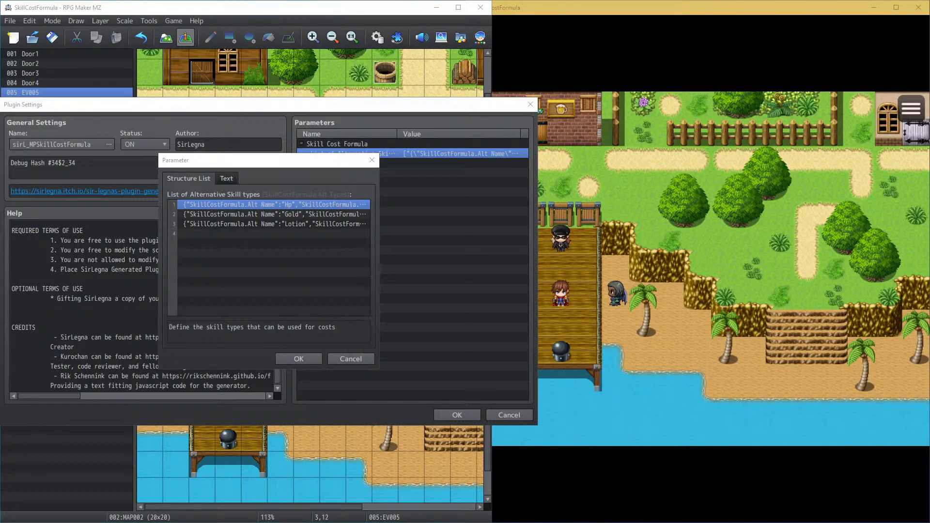
double_click(314, 205)
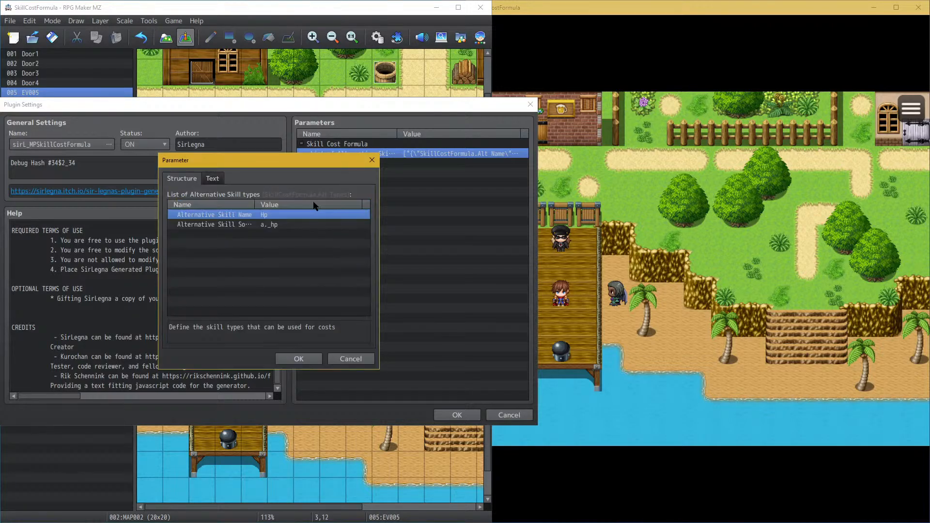
left_click(299, 360)
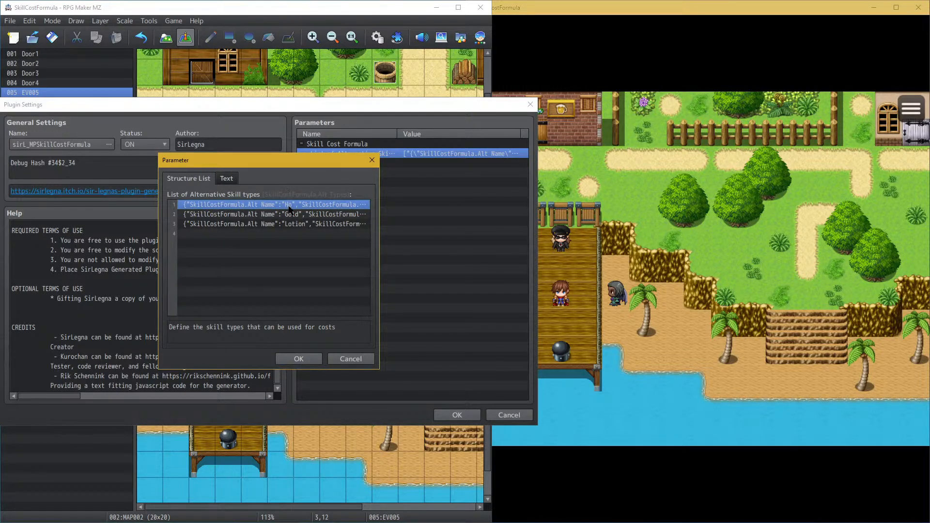
double_click(292, 224)
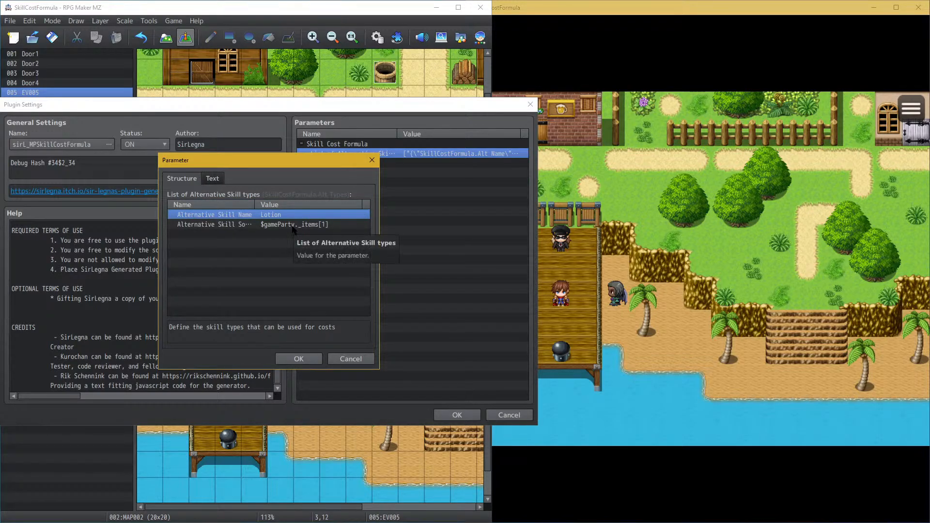
left_click(302, 362)
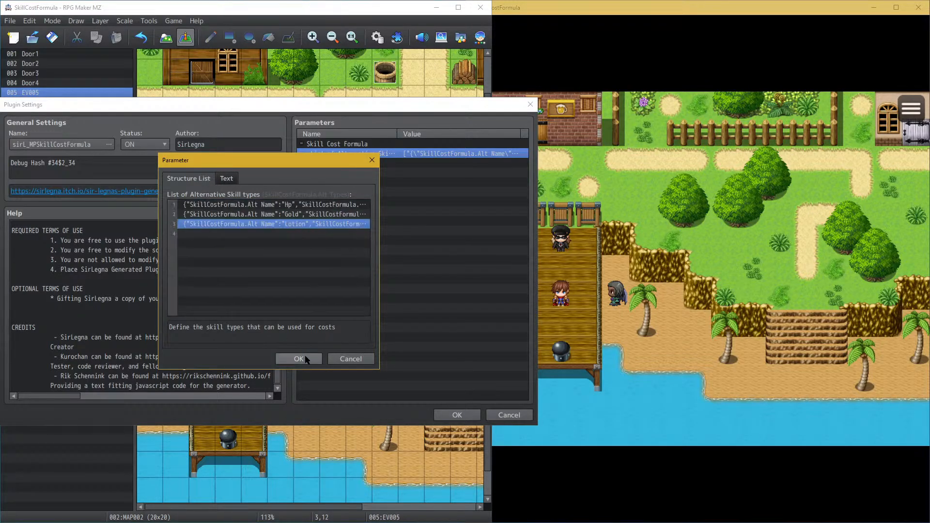
left_click(304, 354)
left_click(456, 415)
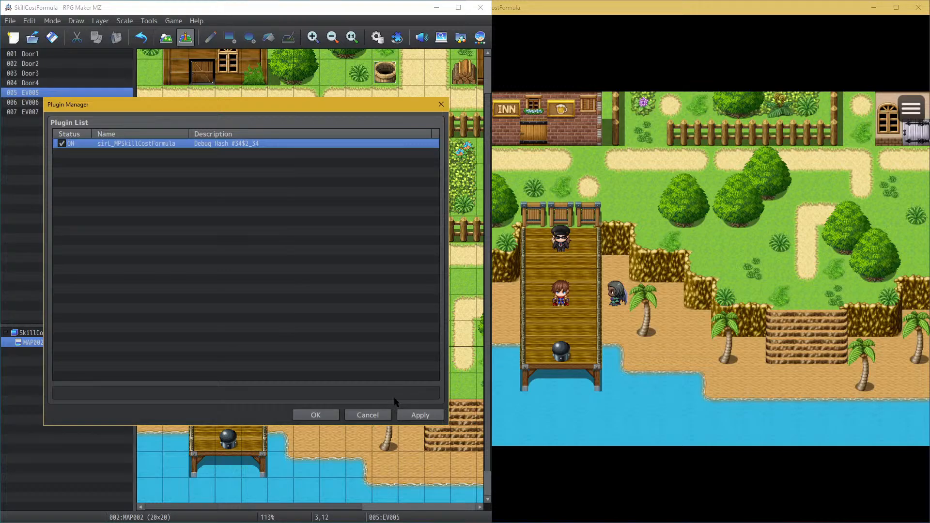
Step: Switch to the playtest, walk up to the man in the black cap on the dock and go through his dialogue
left_click(557, 229)
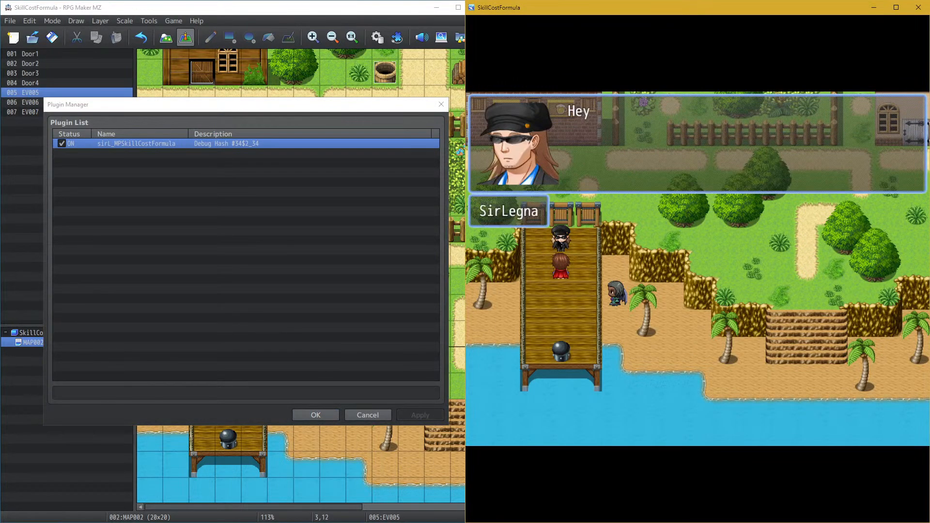
left_click(557, 229)
key("Return")
key("Return")
key("Return")
Step: Open the game menu, check the MP lotion entry in the item inventory and return to the menu
key("Escape")
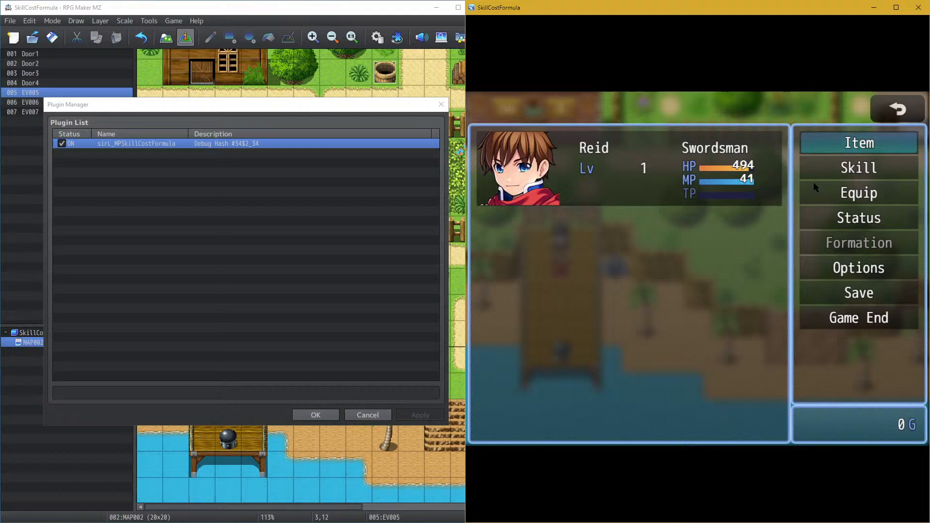
left_click(842, 147)
left_click(550, 147)
key("Escape")
key("Escape")
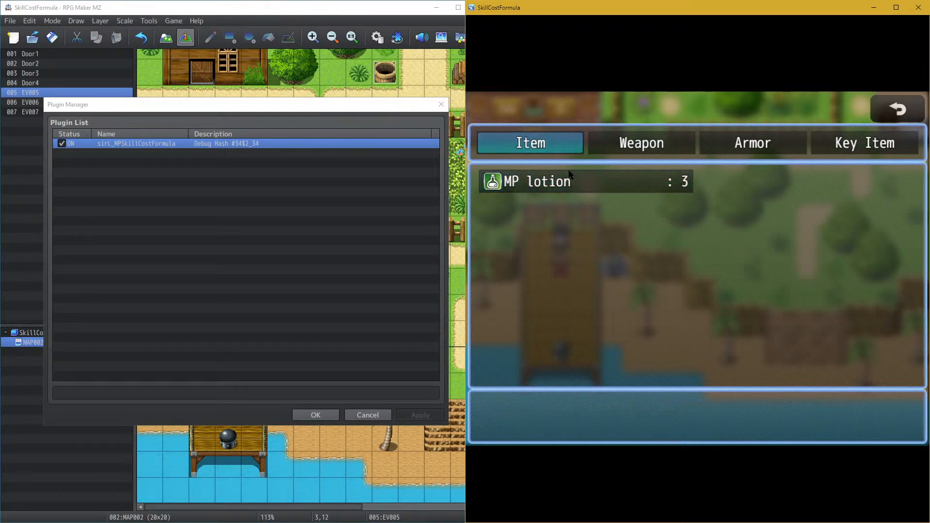
Step: Open the Swordsman's Special skills, view the Rub in Lotion description and return to the menu
key("Down")
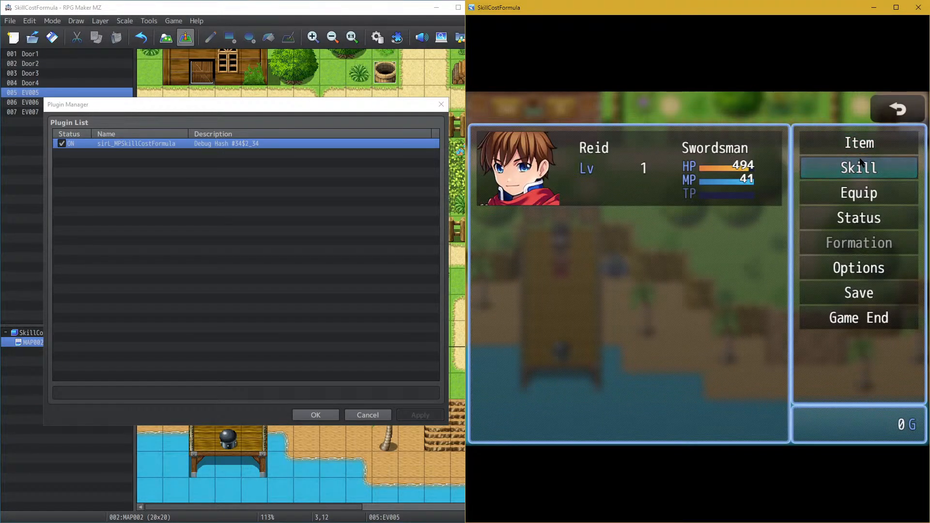
key("Return")
left_click(708, 165)
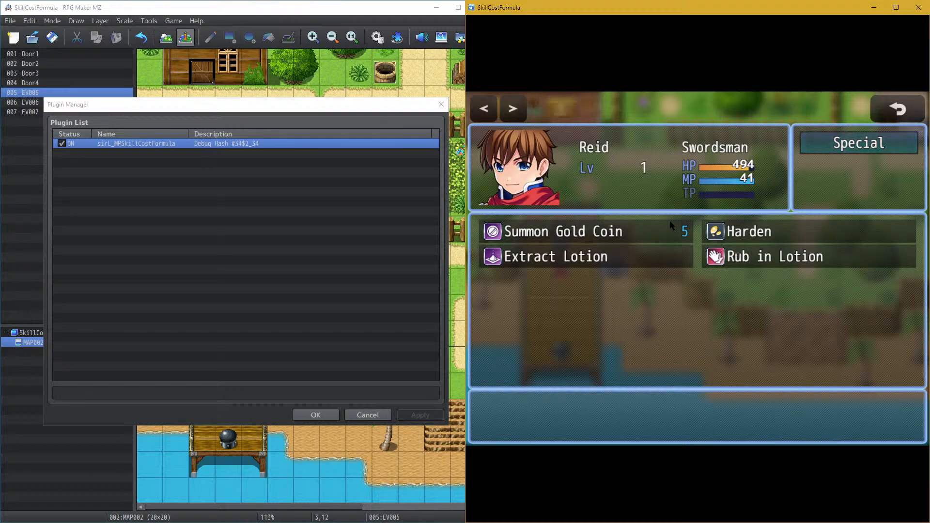
left_click(818, 139)
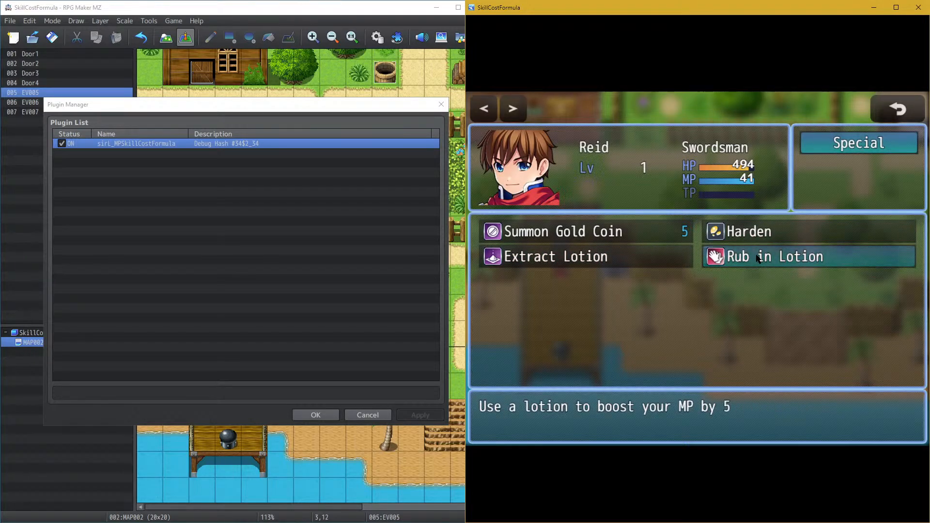
key("Escape")
key("Escape")
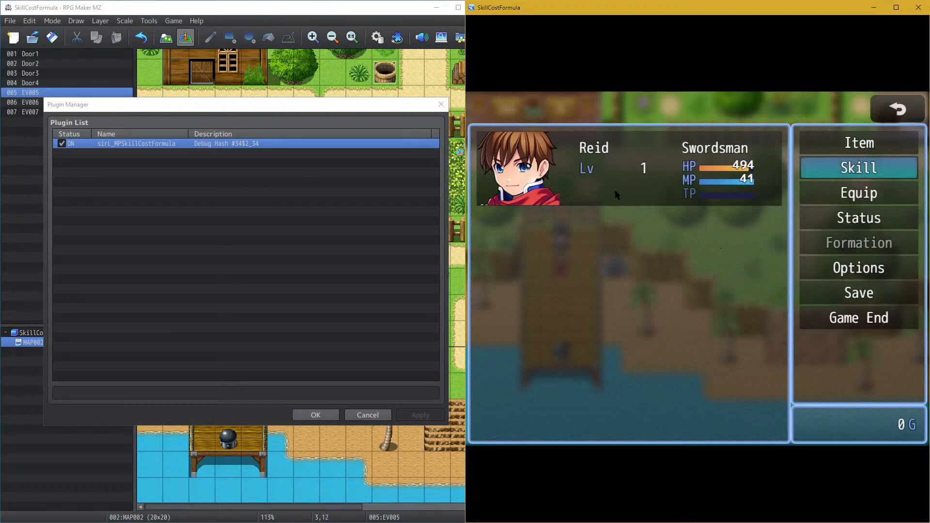
Step: Reopen the item inventory, read the MP lotion description and go back to the menu
key("Escape")
key("Escape")
left_click(876, 146)
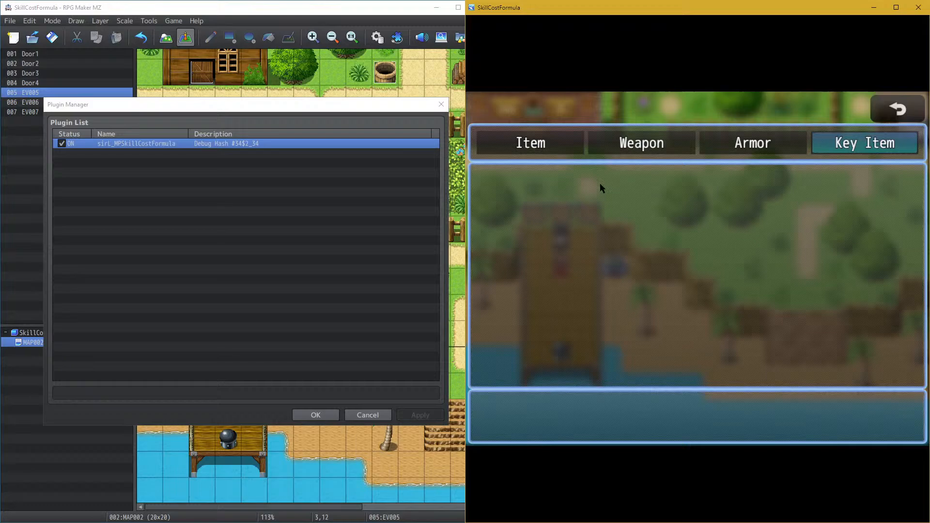
left_click(530, 145)
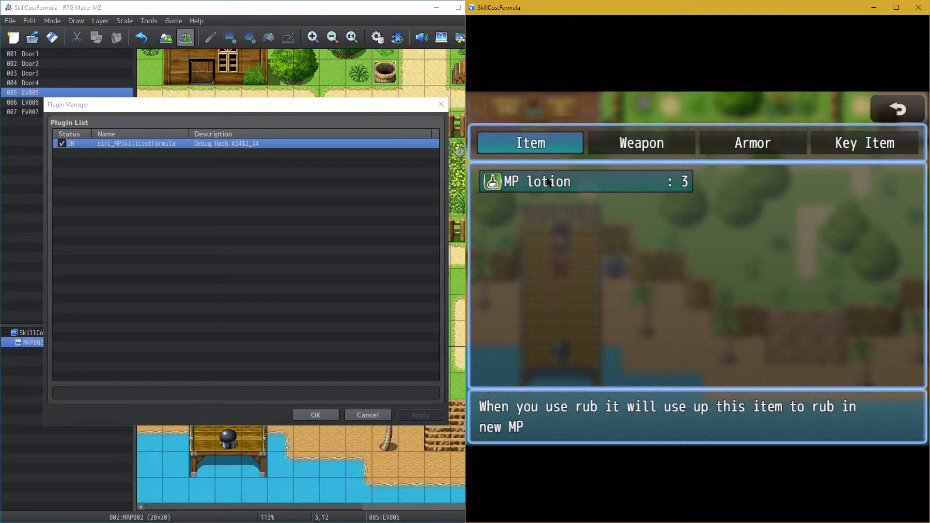
right_click(654, 188)
right_click(654, 188)
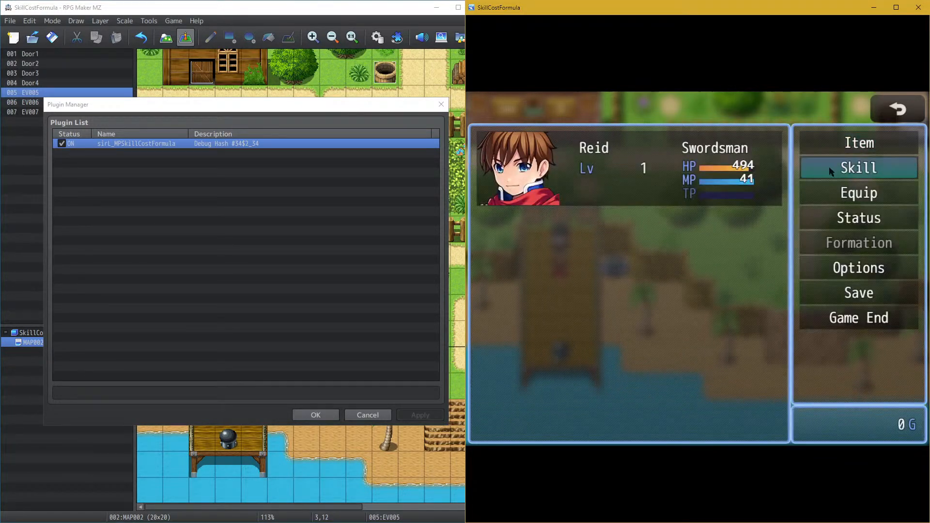
Step: Open the Swordsman's Special skills and use Extract Lotion nine times
left_click(865, 167)
left_click(757, 161)
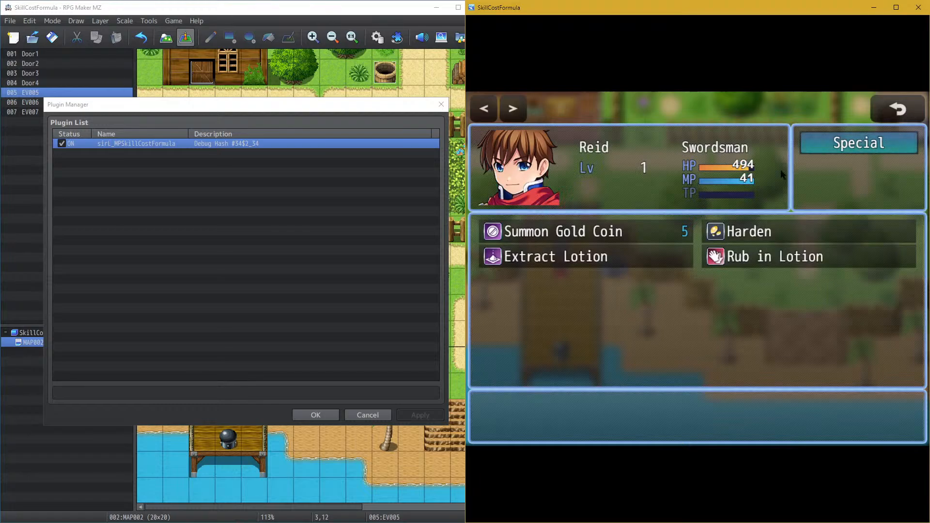
left_click(825, 142)
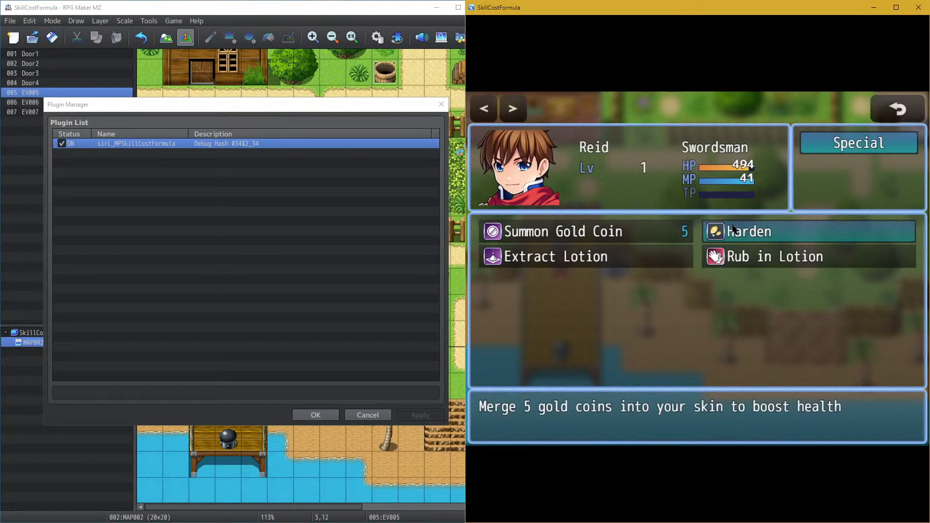
left_click(656, 260)
left_click(655, 258)
left_click(655, 258)
left_click(656, 258)
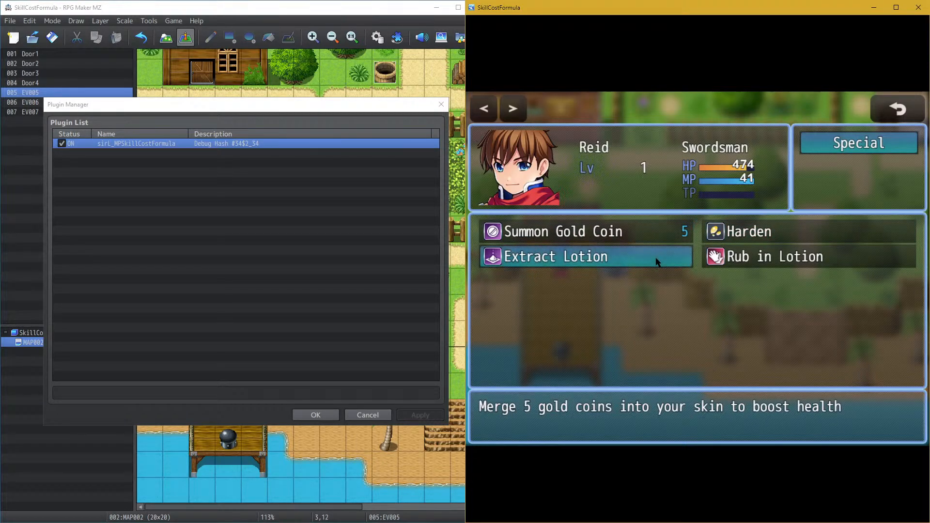
left_click(656, 259)
left_click(656, 259)
left_click(656, 259)
left_click(656, 259)
left_click(656, 259)
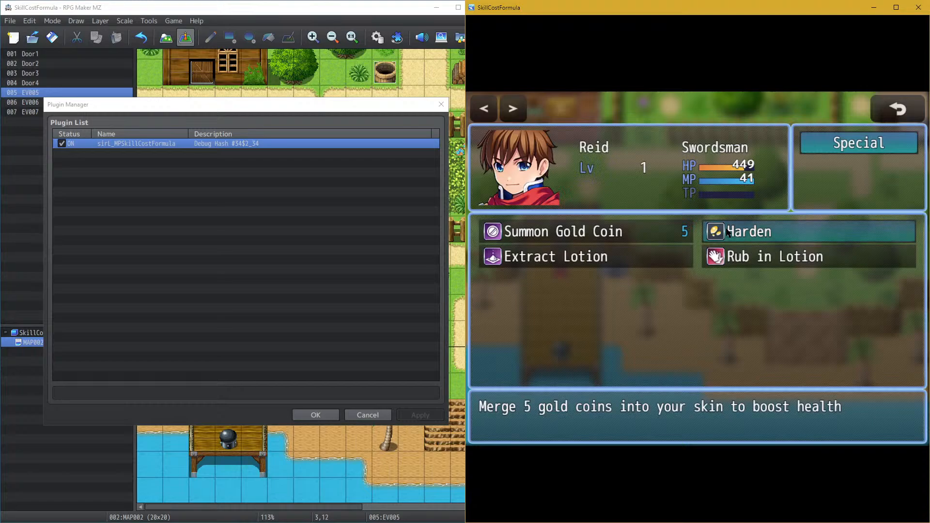
Step: Leave the skill list in the running game, view the item inventory, and restore the game window to its smaller size
right_click(837, 146)
right_click(824, 146)
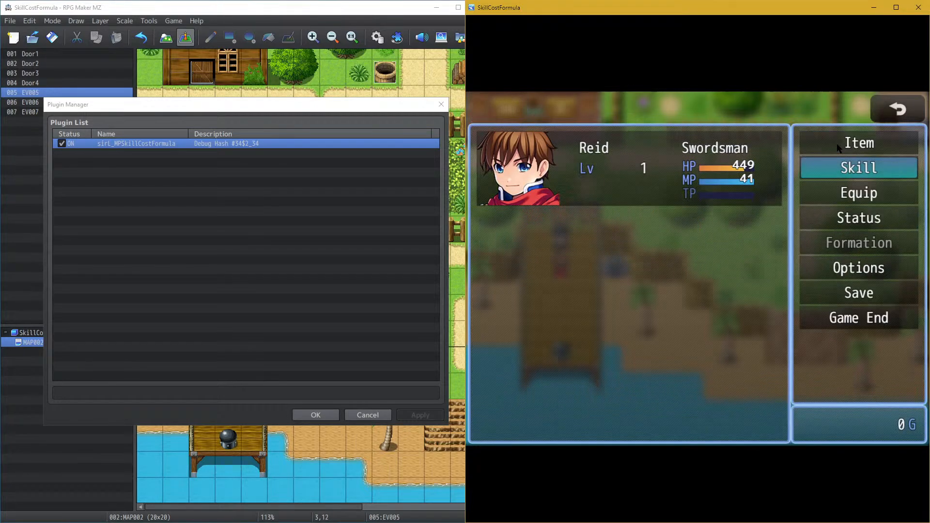
right_click(809, 161)
right_click(800, 161)
left_click(848, 143)
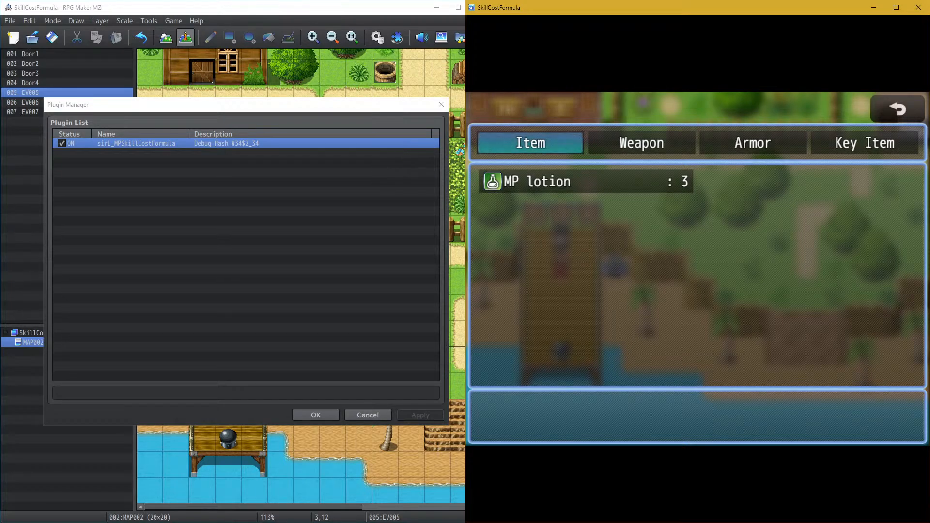
left_click_drag(928, 522, 929, 522)
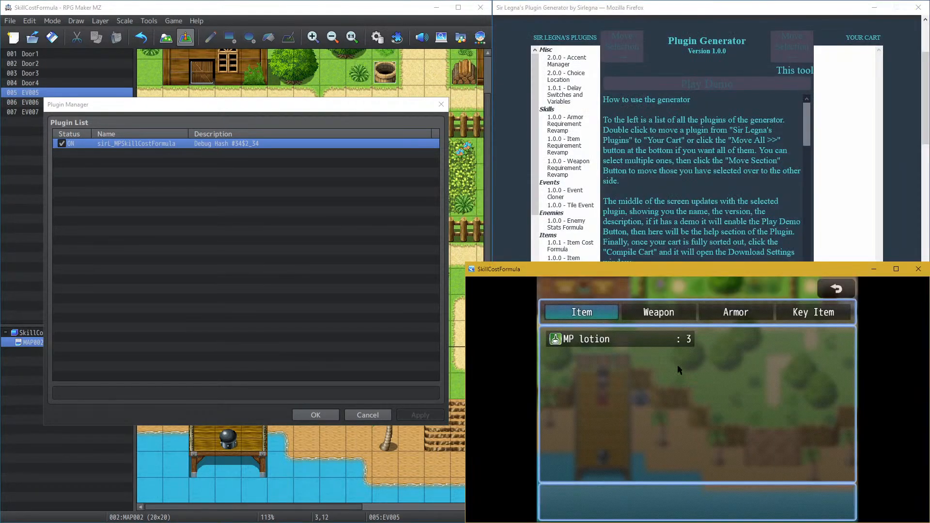
Step: Inspect the Gold entry among the sirL_MPSkillCostFormula plugin's alternative skill types, closing the plugin manager and returning the game to its main menu
double_click(325, 145)
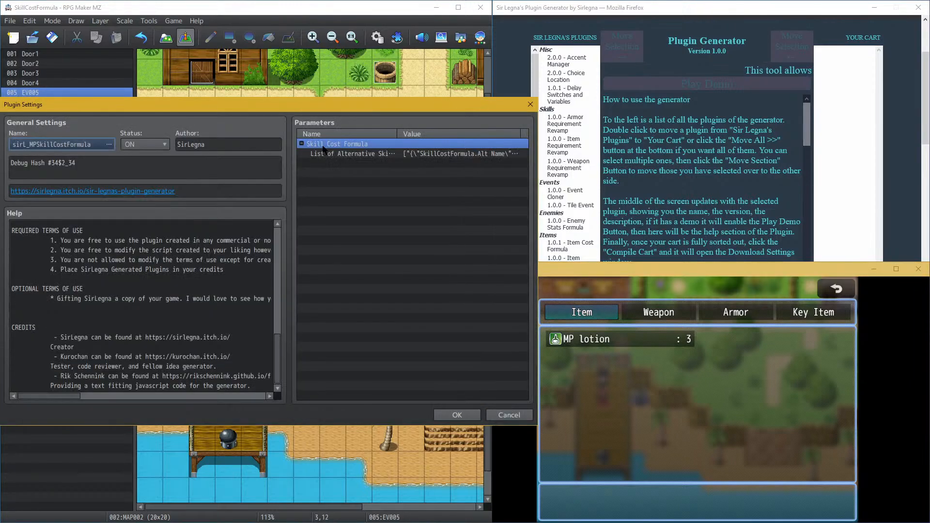
left_click(322, 155)
double_click(322, 155)
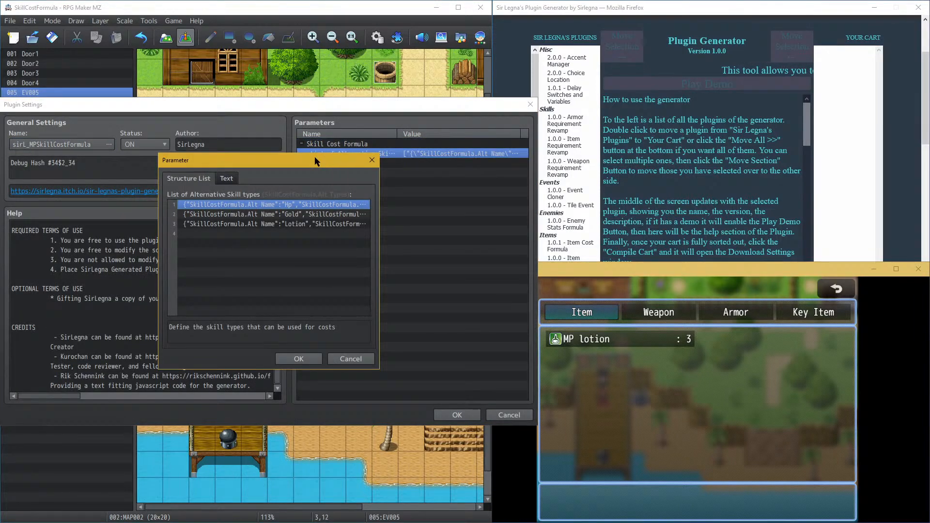
double_click(294, 216)
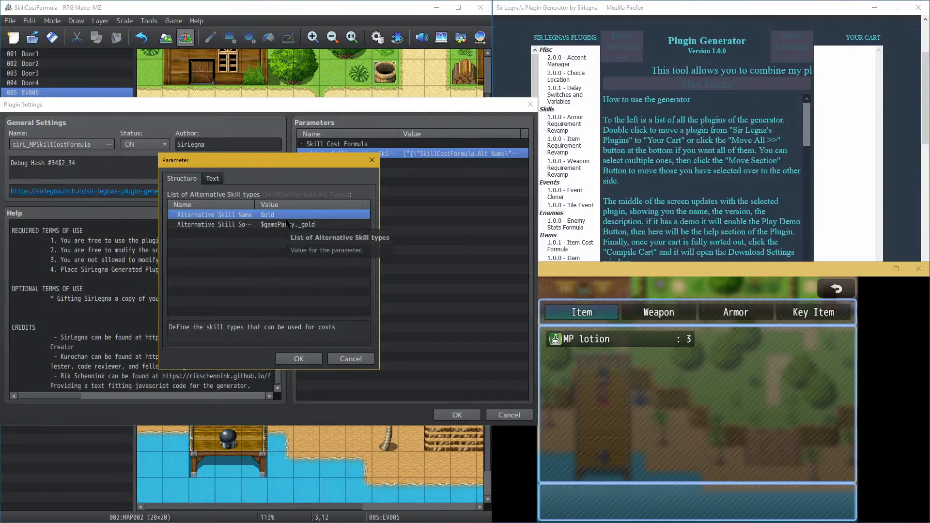
left_click(299, 359)
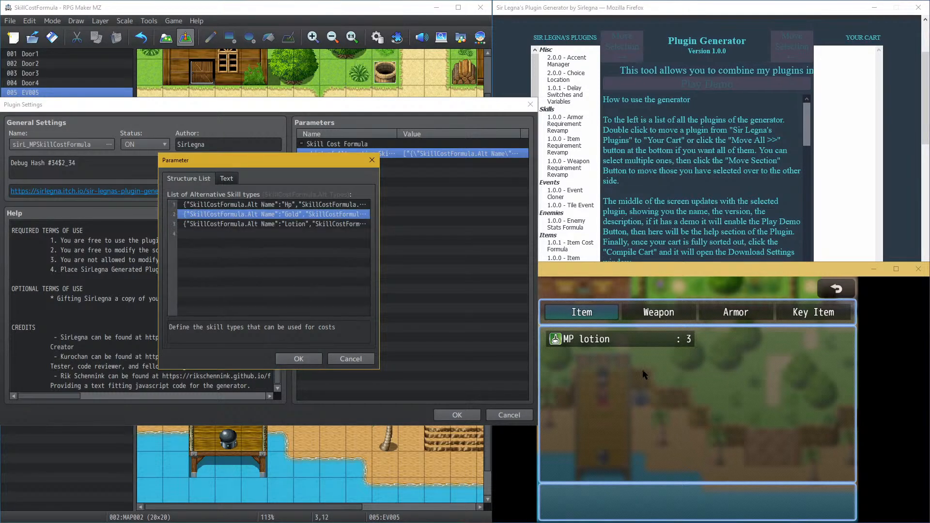
right_click(705, 367)
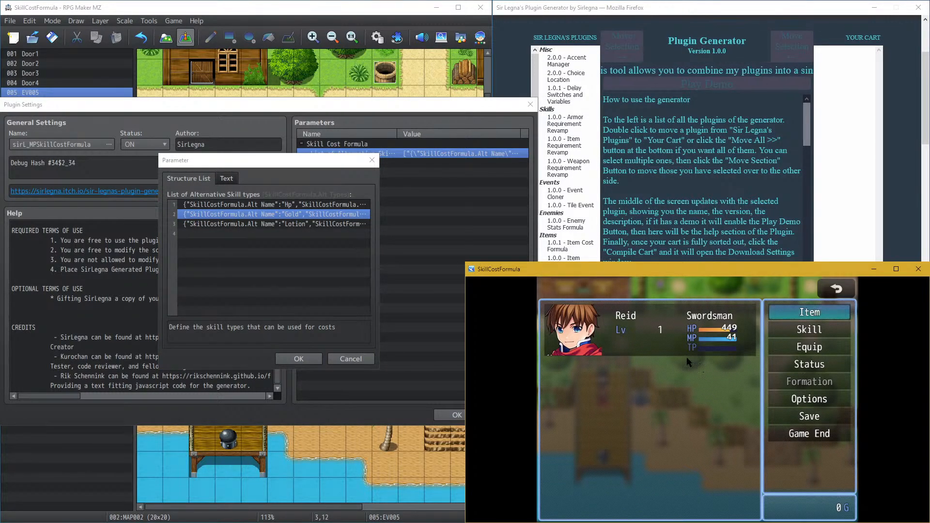
left_click(299, 358)
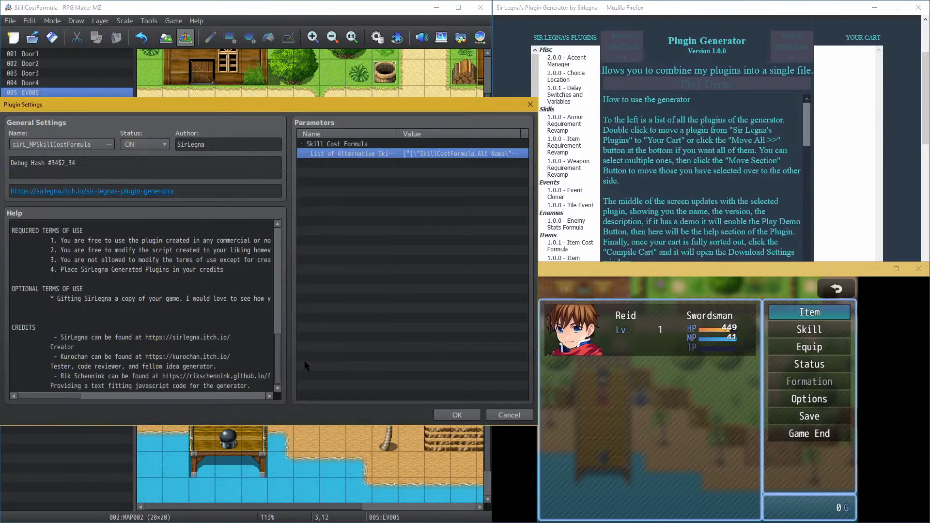
left_click(477, 414)
left_click(421, 415)
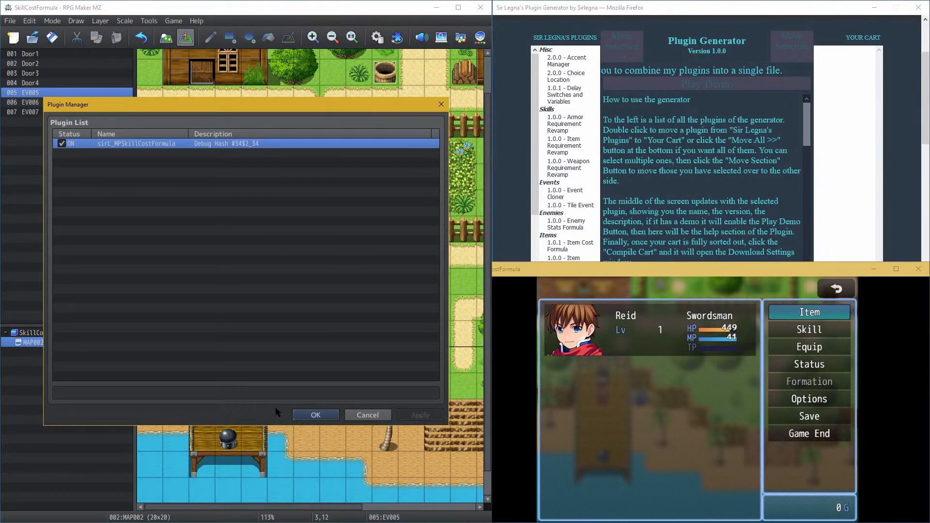
left_click(301, 414)
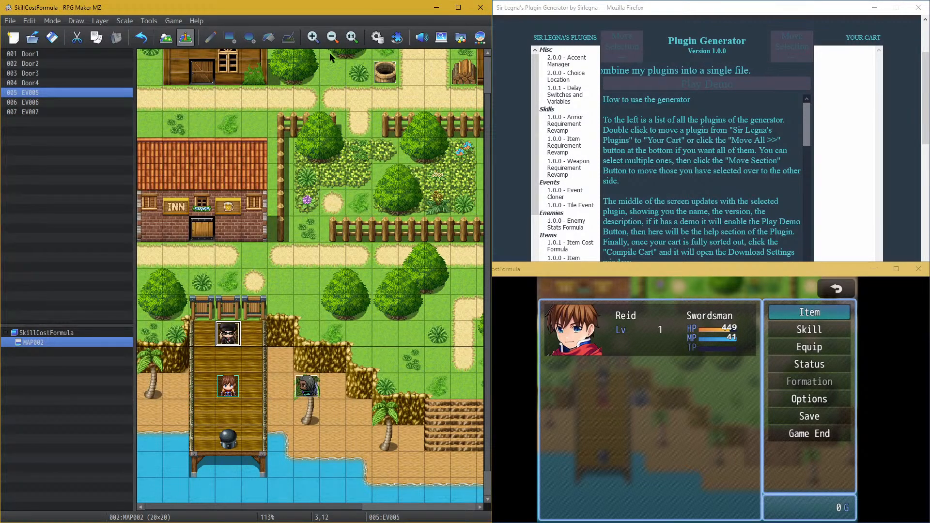
Step: Add an effect to the Summon Gold Coin skill that runs common event 0001
left_click(378, 38)
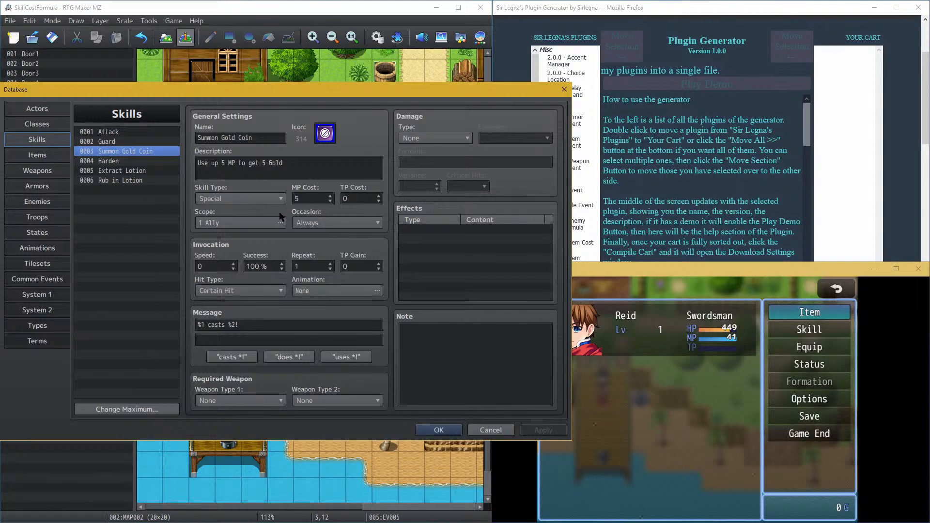
double_click(455, 239)
left_click(430, 194)
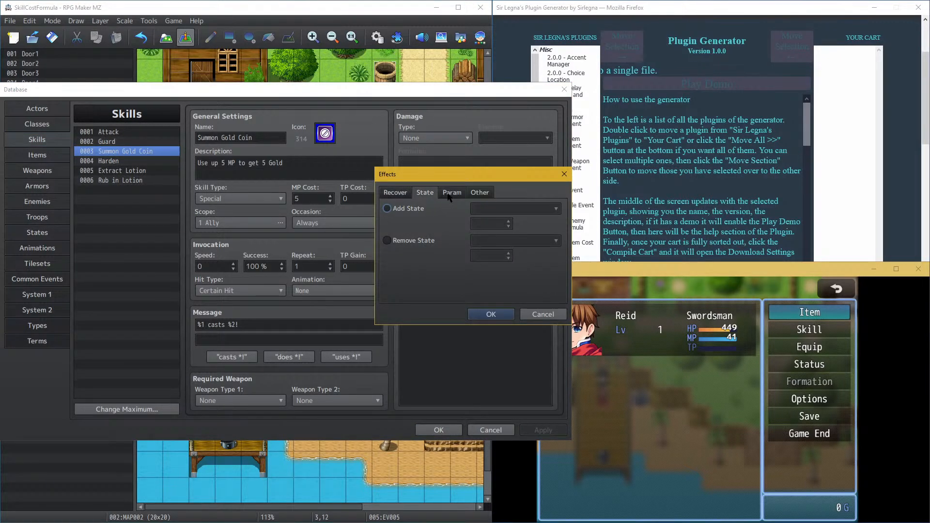
left_click(450, 192)
left_click(473, 193)
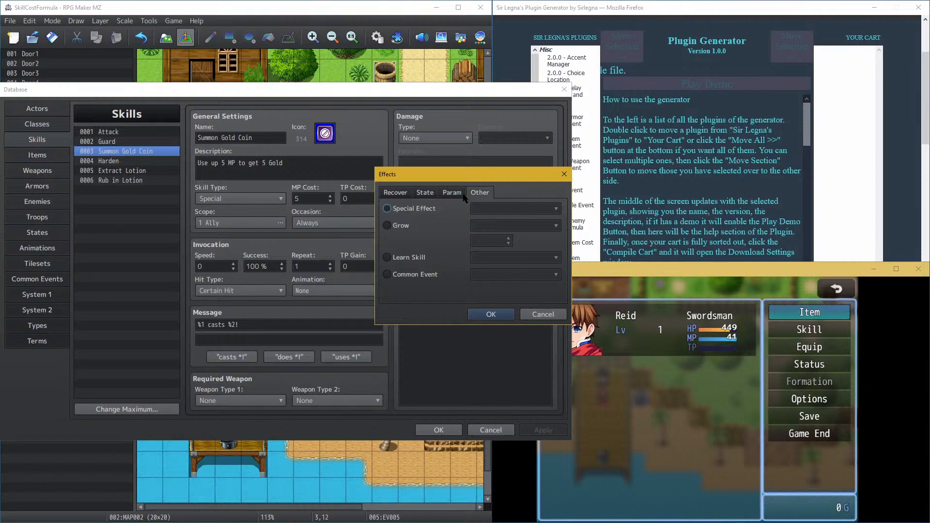
left_click(414, 275)
left_click(495, 274)
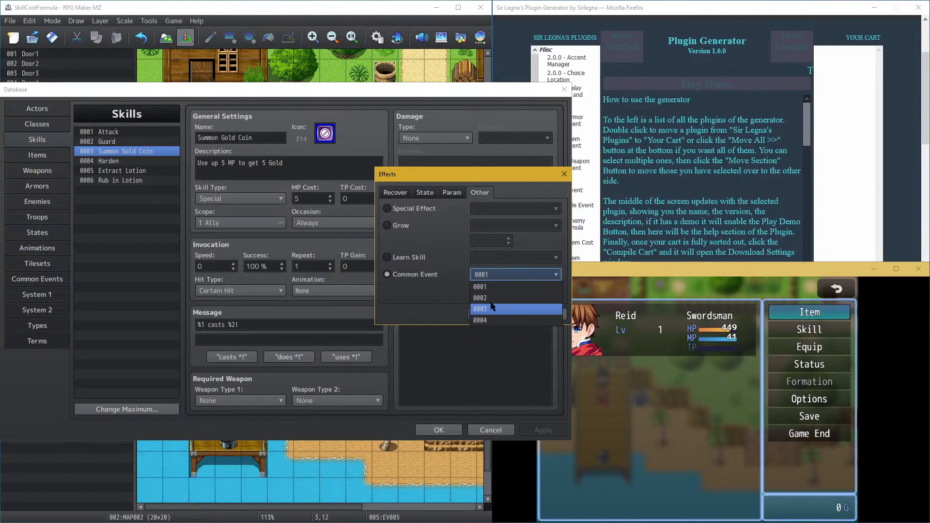
left_click(494, 284)
left_click(489, 312)
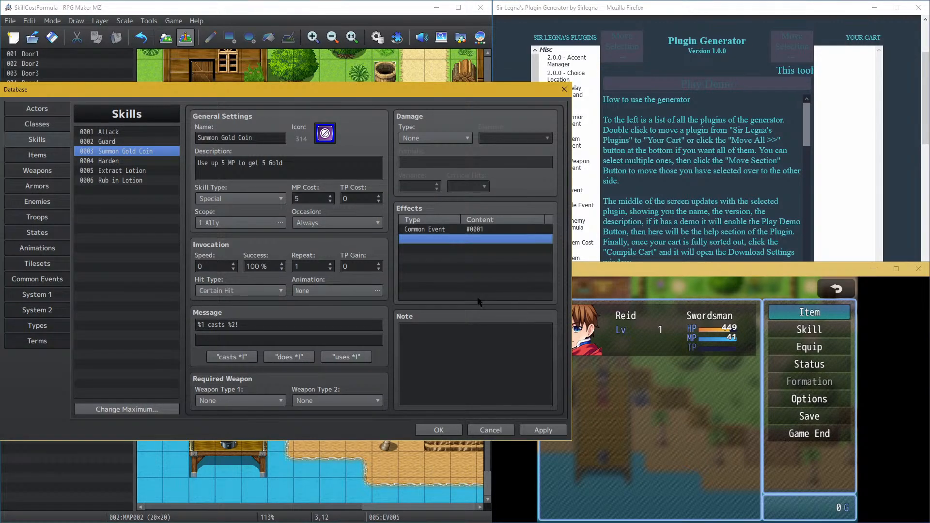
Step: Give common event 0001 a Change Gold command that increases gold by a constant 5, and save the database changes
left_click(44, 279)
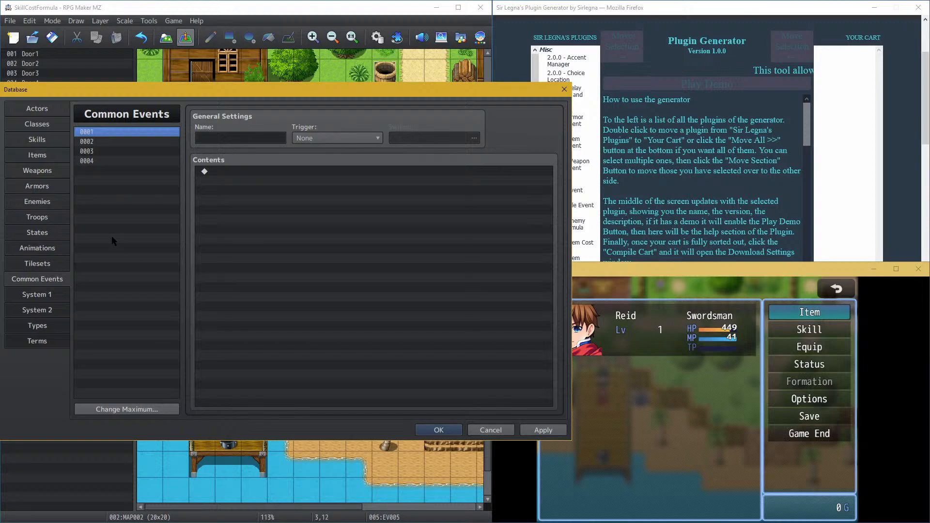
double_click(266, 173)
left_click(438, 166)
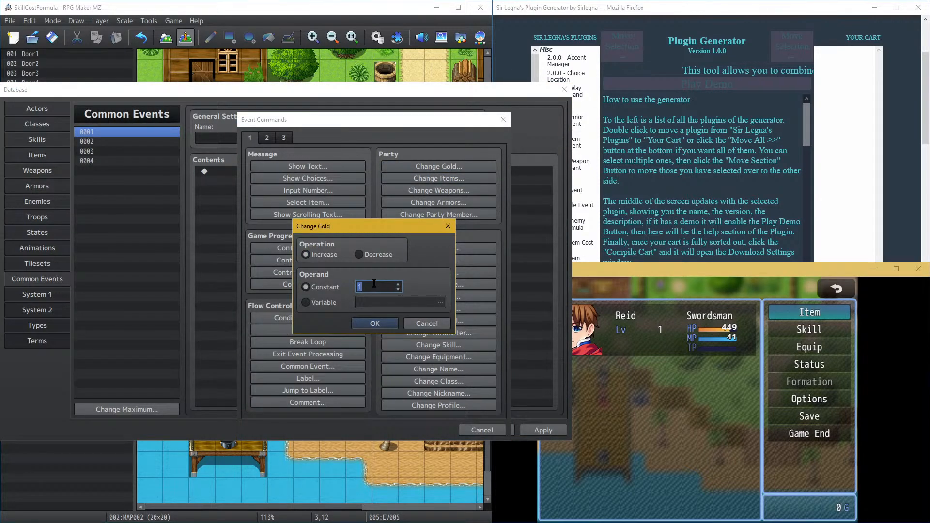
type("5")
left_click(374, 323)
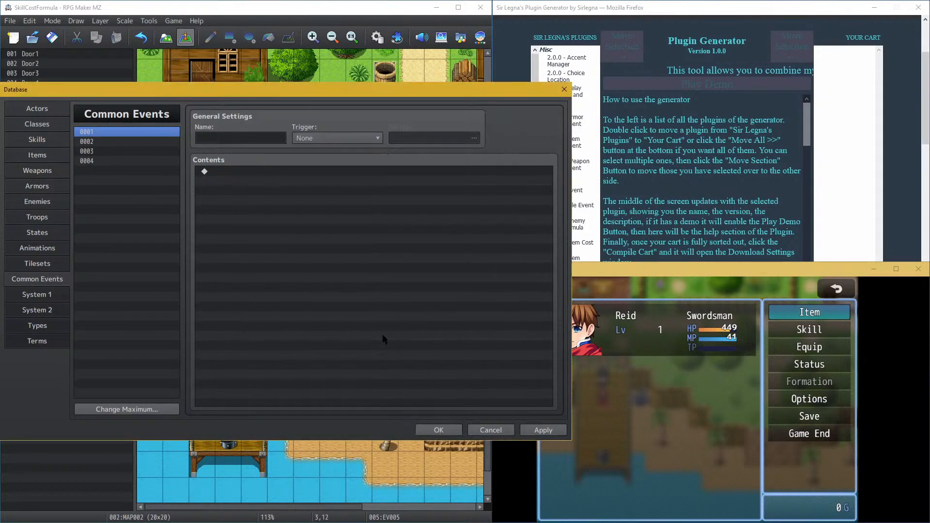
left_click(538, 430)
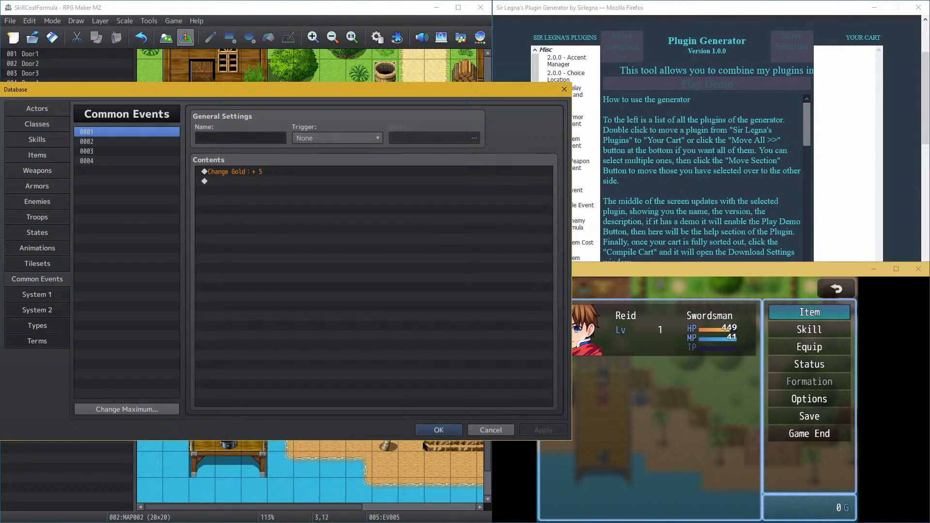
left_click(427, 430)
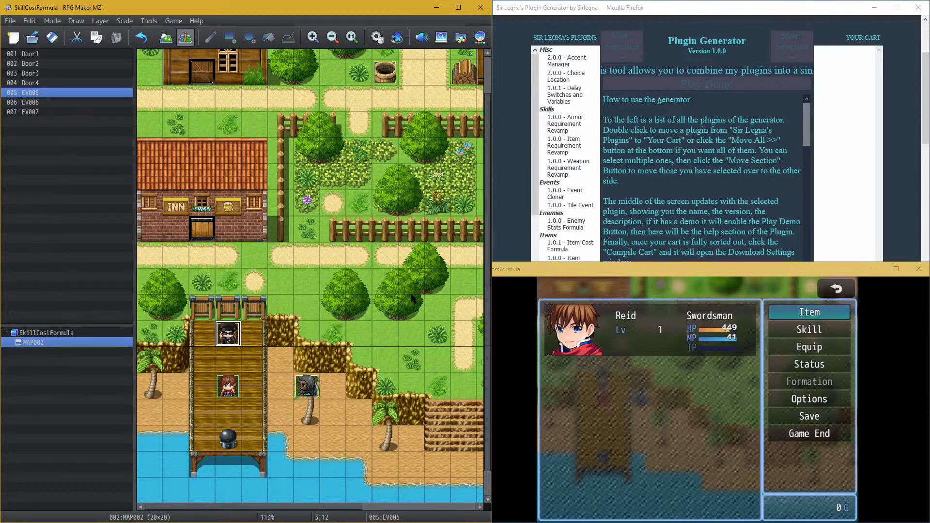
Step: Switch to Firefox and review the Skill Cost Display, Skill Cost Formula and Skill Cost Sorter plugins in the Plugin Generator
scroll(585, 183, "down", 10)
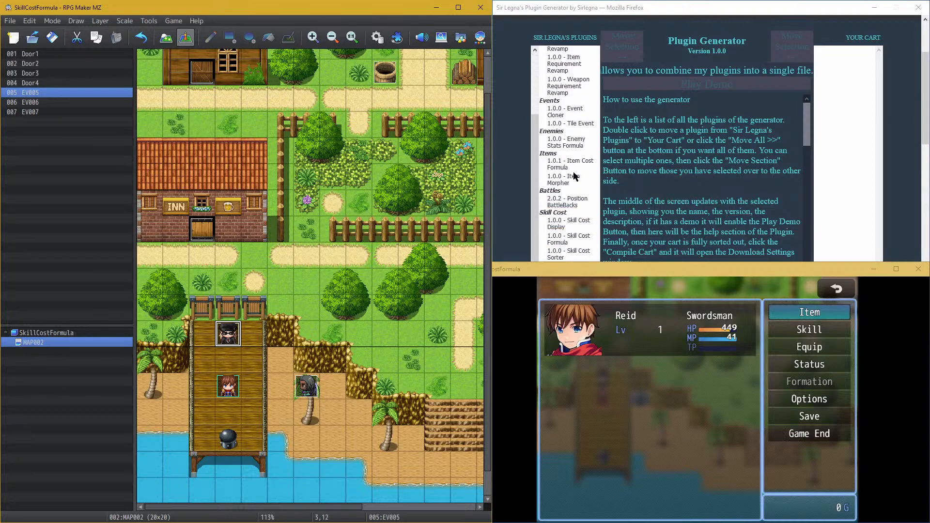
scroll(520, 183, "up", 4)
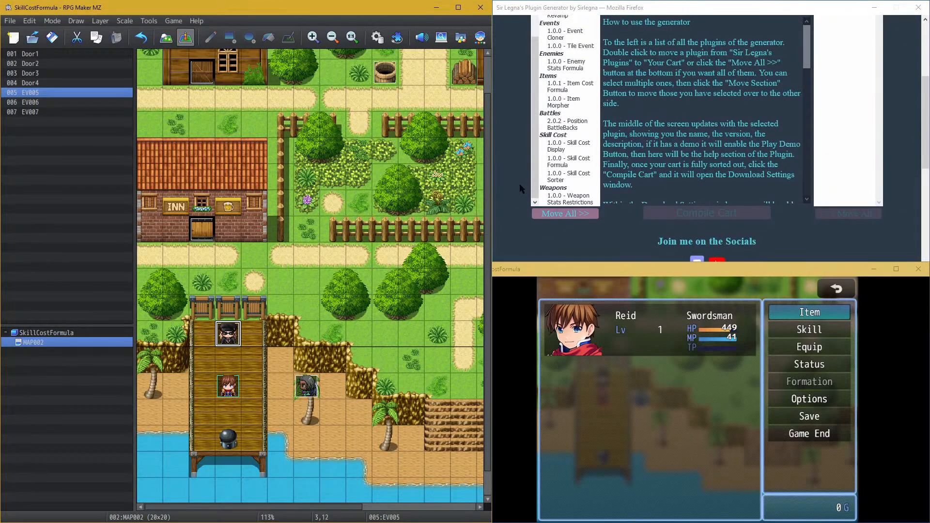
scroll(522, 179, "down", 2)
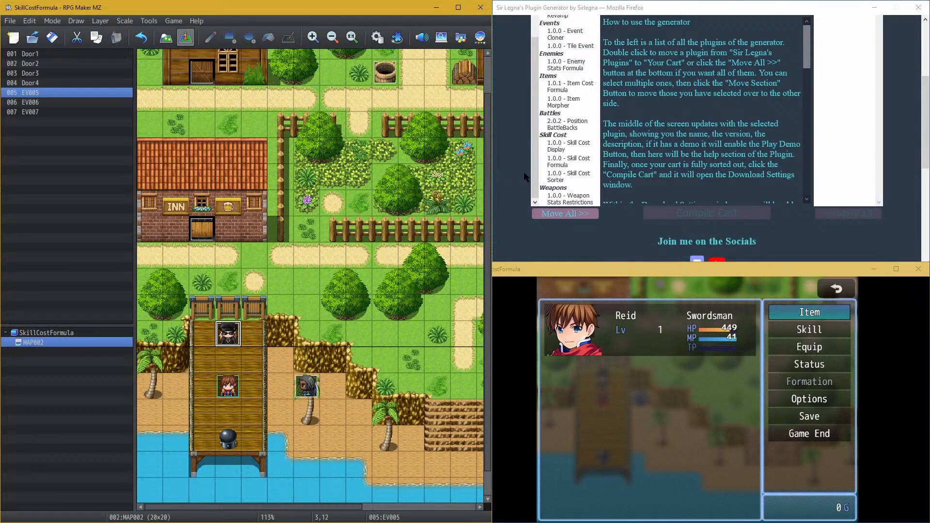
left_click(562, 146)
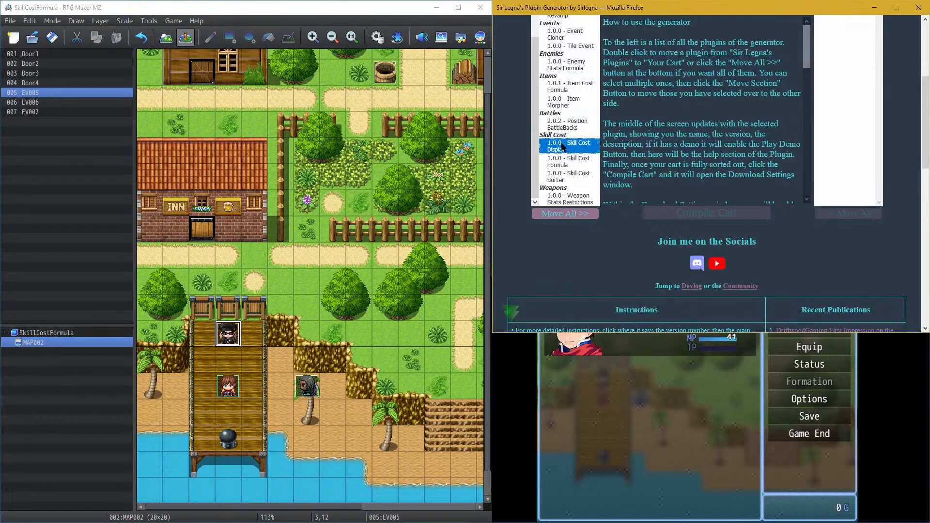
left_click(581, 161)
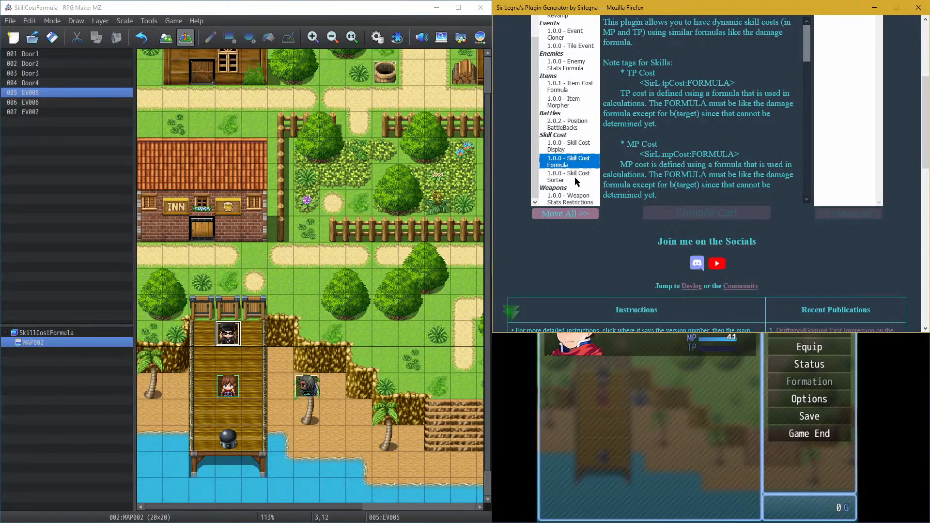
left_click(575, 177)
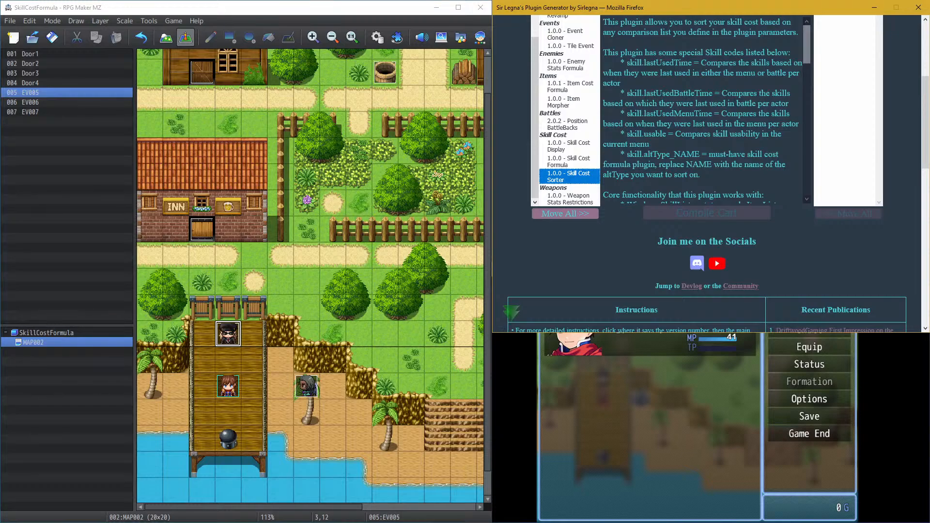
left_click(511, 391)
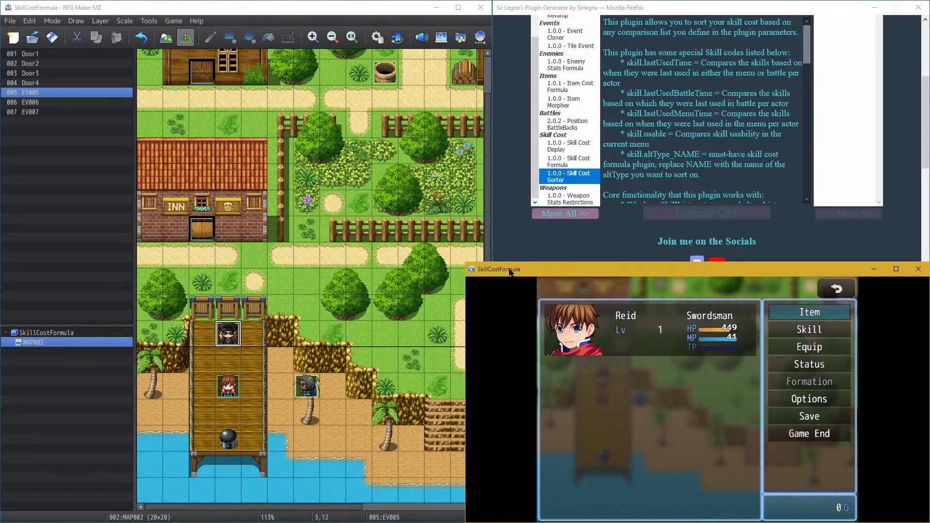
scroll(508, 225, "up", 3)
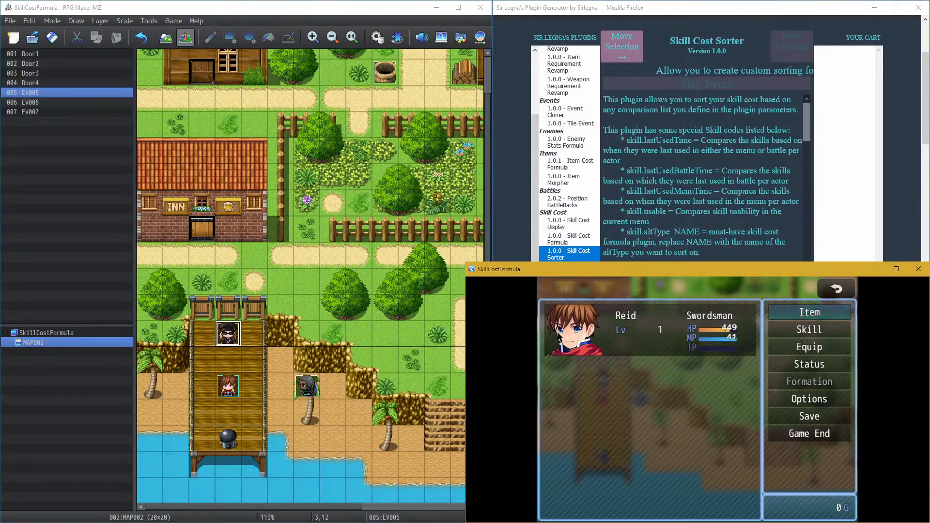
Step: Open the developer tools, enlarge the source view, and examine the evalCostFormula function in sirL_MPSkillCostFormula.js
key("F8")
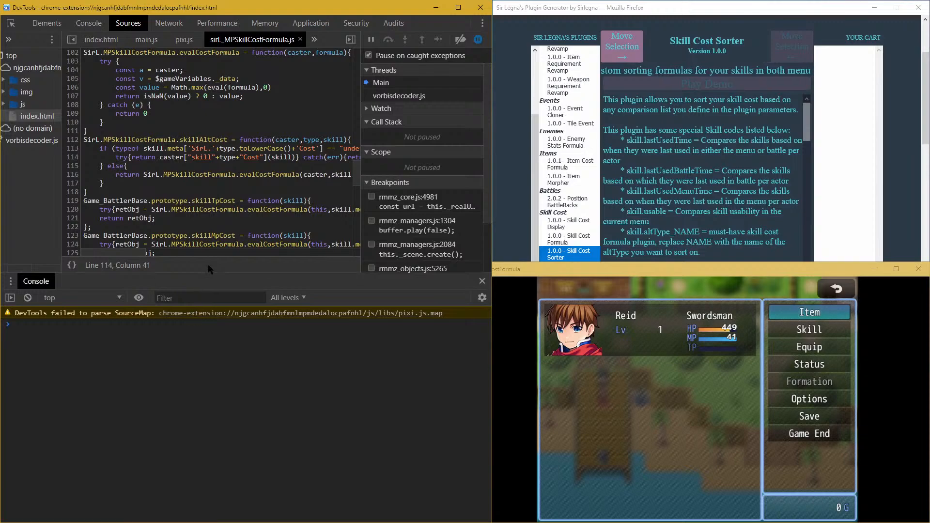
left_click_drag(205, 273, 212, 380)
scroll(204, 301, "up", 6)
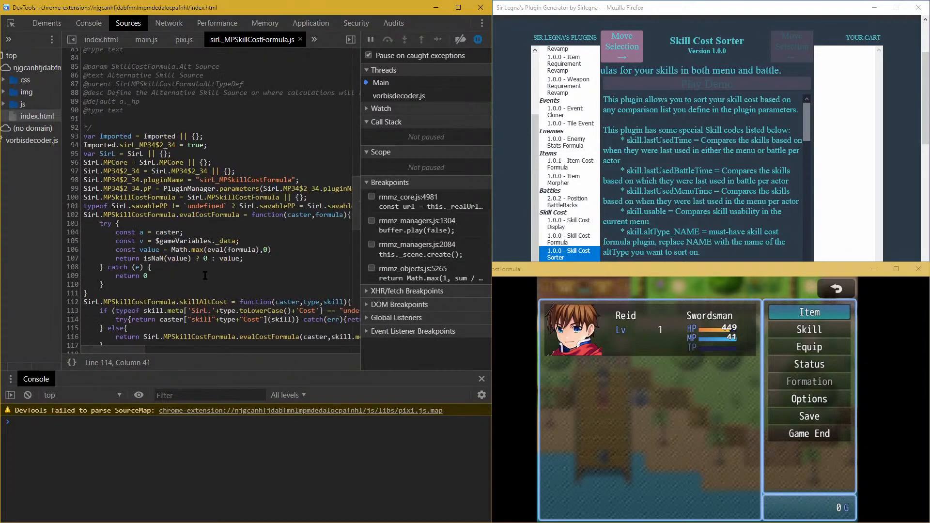
left_click(208, 223)
scroll(199, 215, "down", 6)
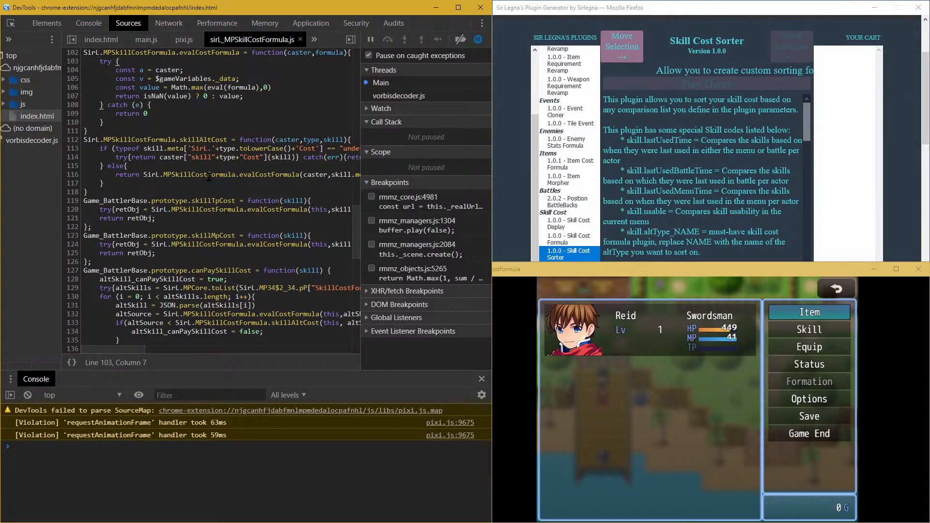
left_click_drag(136, 122, 83, 56)
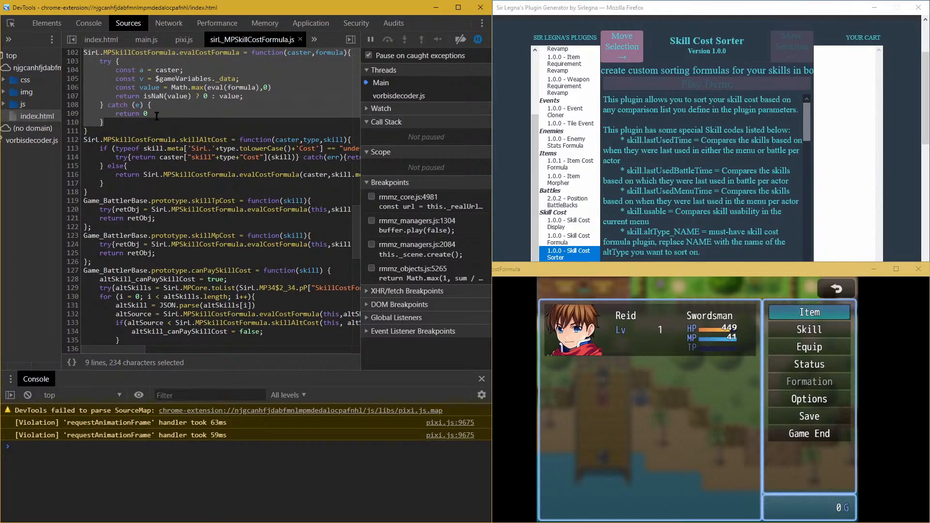
left_click(180, 122)
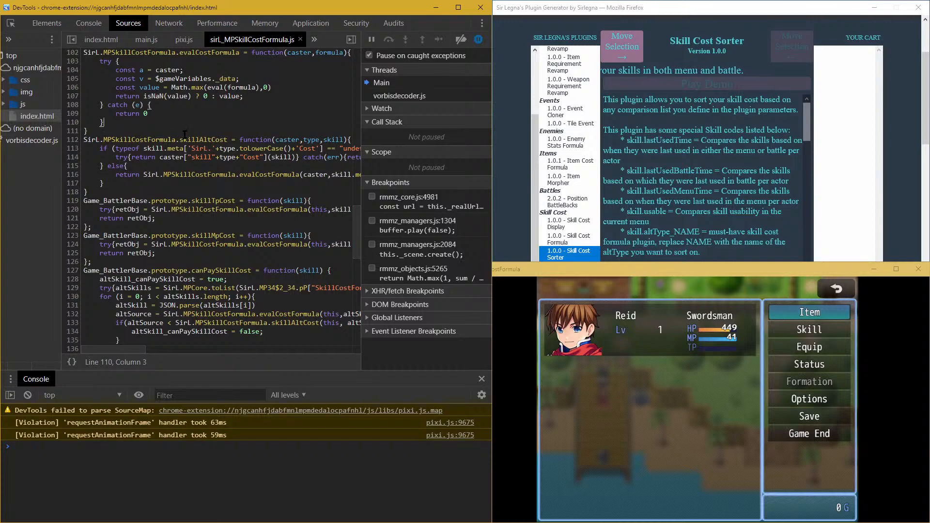
Step: Examine the skillAltCost, skillTpCost, skillMpCost and canPaySkillCost function definitions in the plugin source
left_click(200, 140)
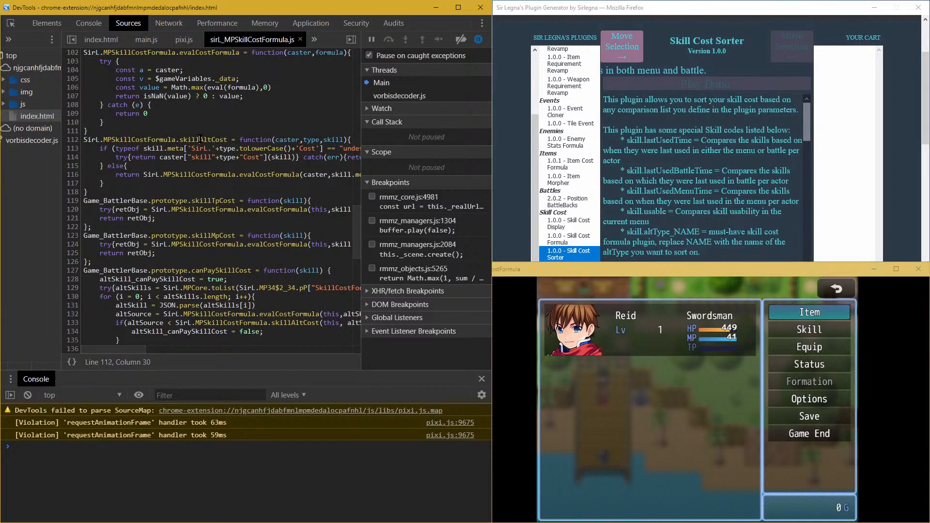
double_click(200, 140)
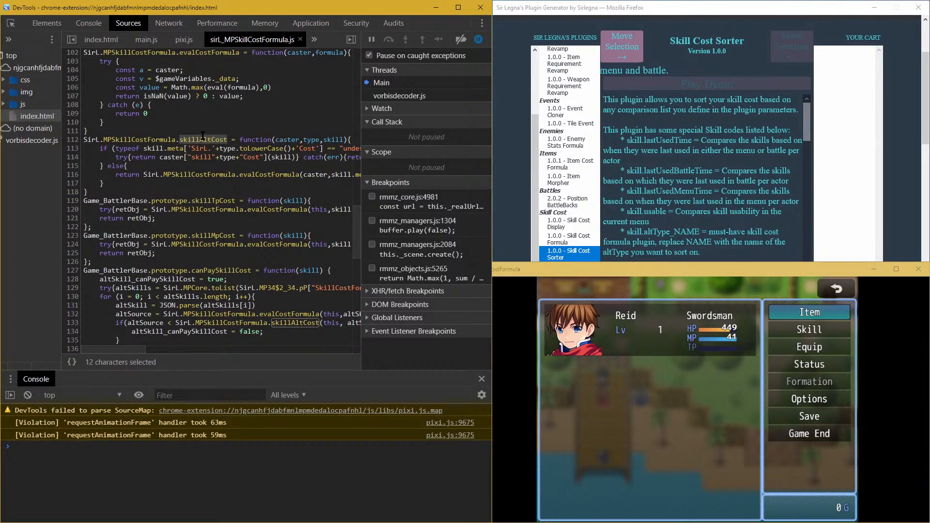
double_click(186, 200)
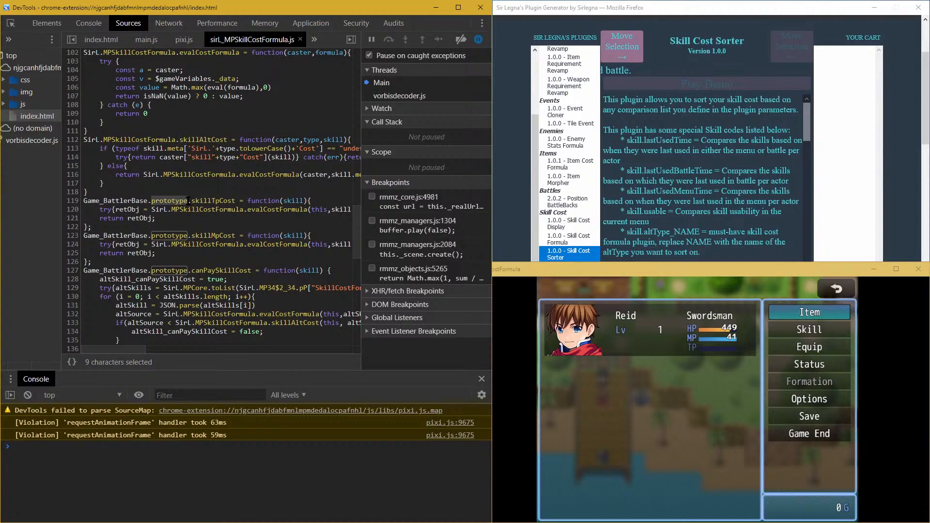
left_click(213, 224)
double_click(209, 235)
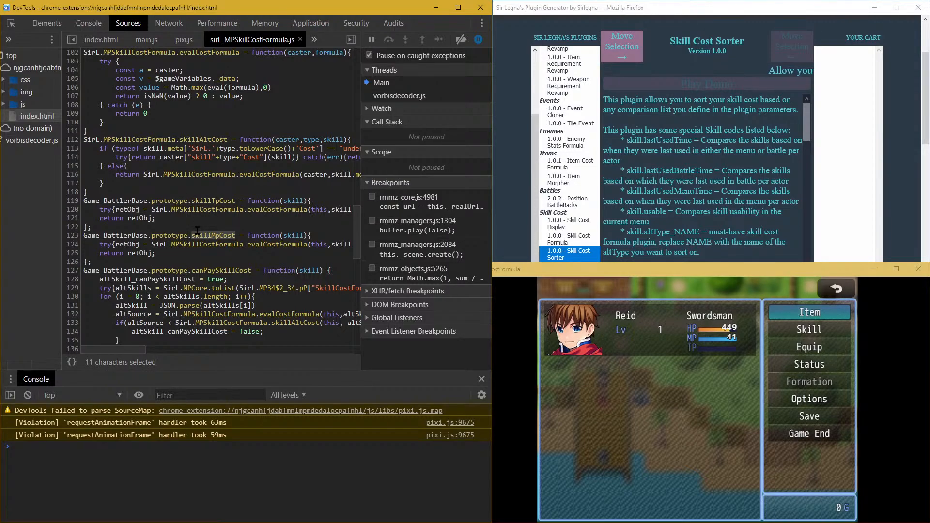
double_click(203, 270)
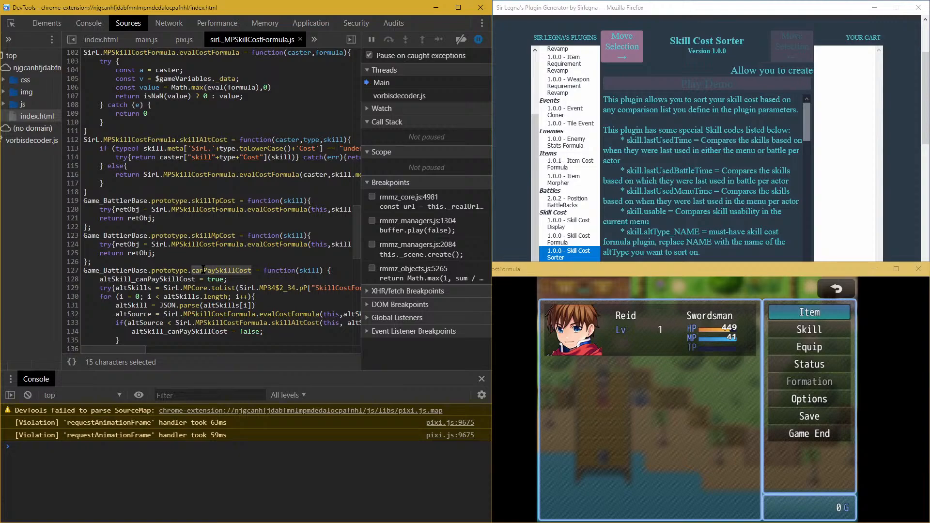
Step: Examine how canPaySkillCost uses altSkill_canPaySkillCost, altSkills and altSource to check the alternative skill costs
scroll(202, 271, "down", 3)
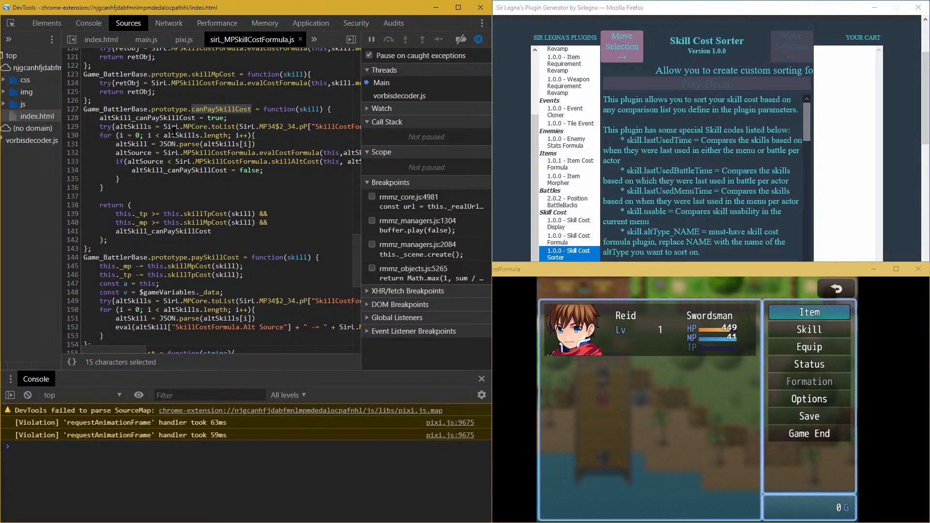
double_click(119, 117)
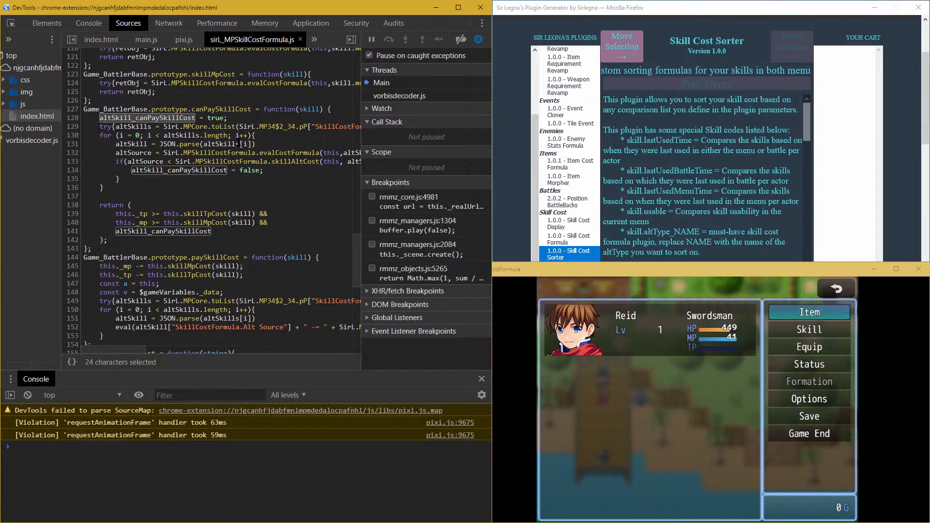
left_click(223, 144)
double_click(223, 144)
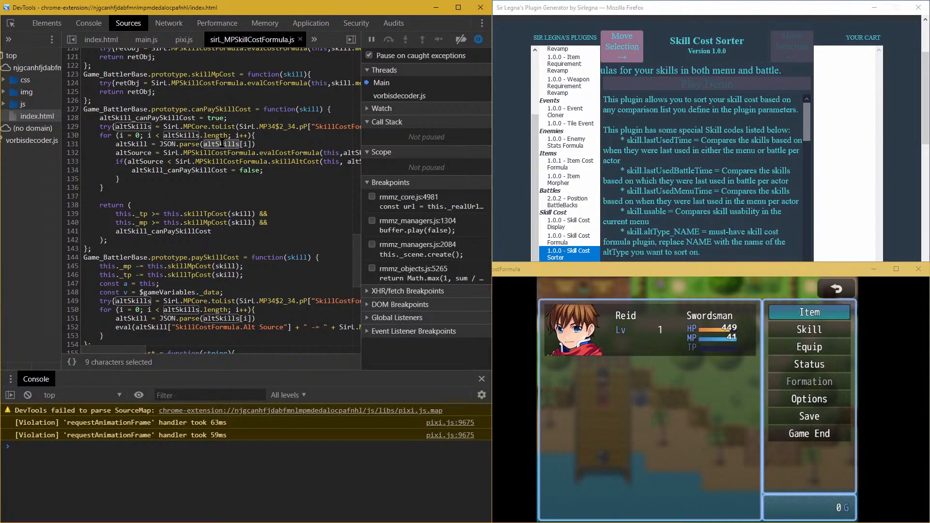
left_click_drag(134, 349, 131, 331)
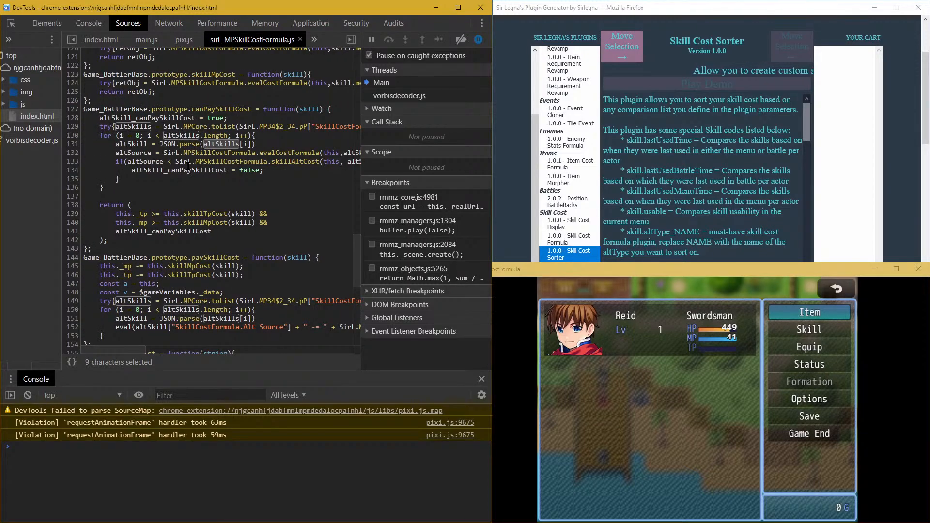
double_click(161, 163)
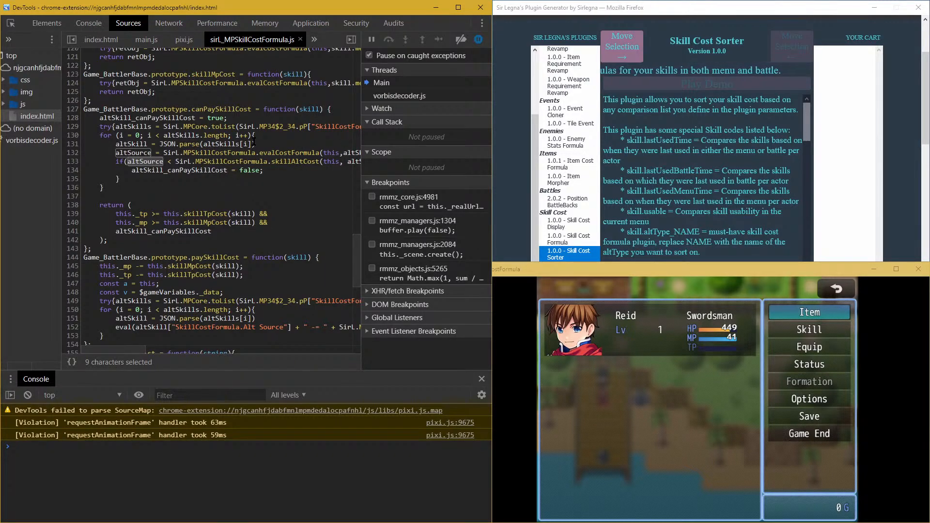
Step: Add a "break;" statement below the altSkill_canPaySkillCost = false line in canPaySkillCost
left_click(272, 170)
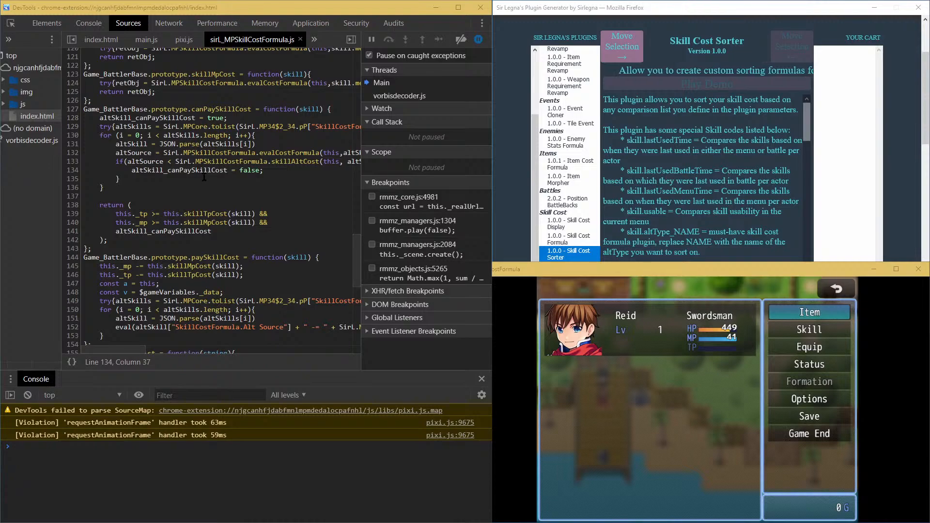
key("Return")
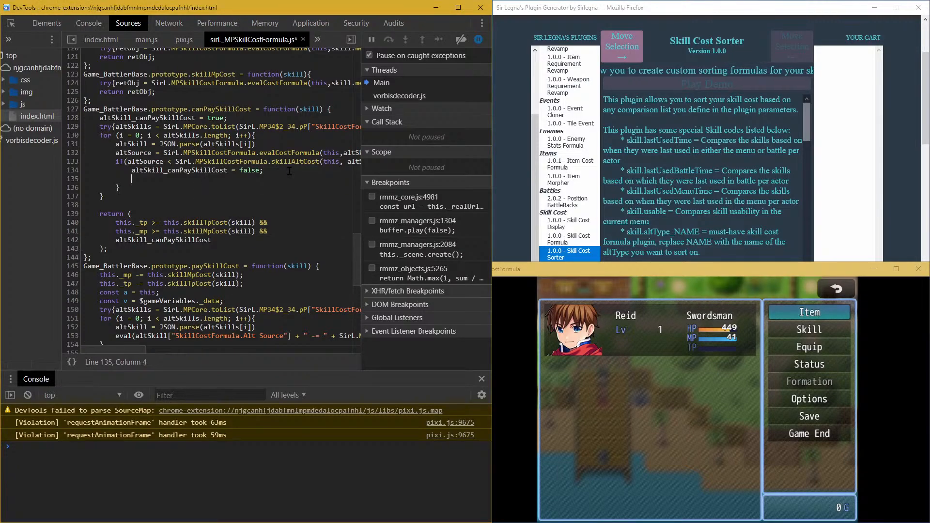
type("break;")
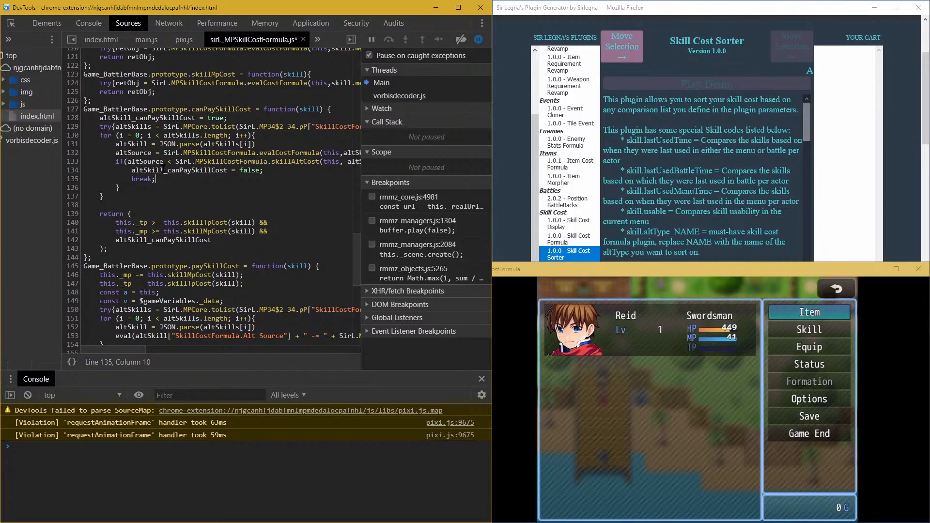
double_click(271, 165)
left_click(139, 173)
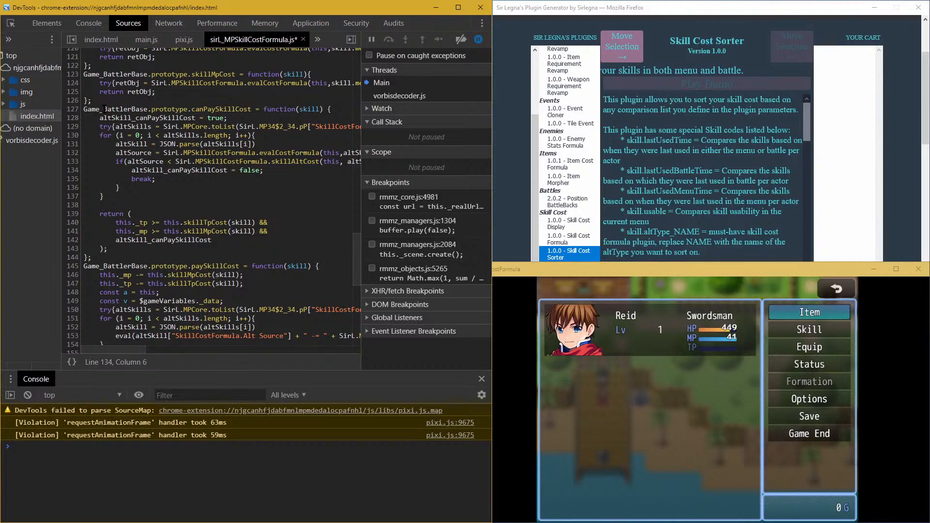
Step: Pause and resume script execution, return to sirL_MPSkillCostFormula.js, and undo the added break statement
left_click(376, 40)
left_click(373, 40)
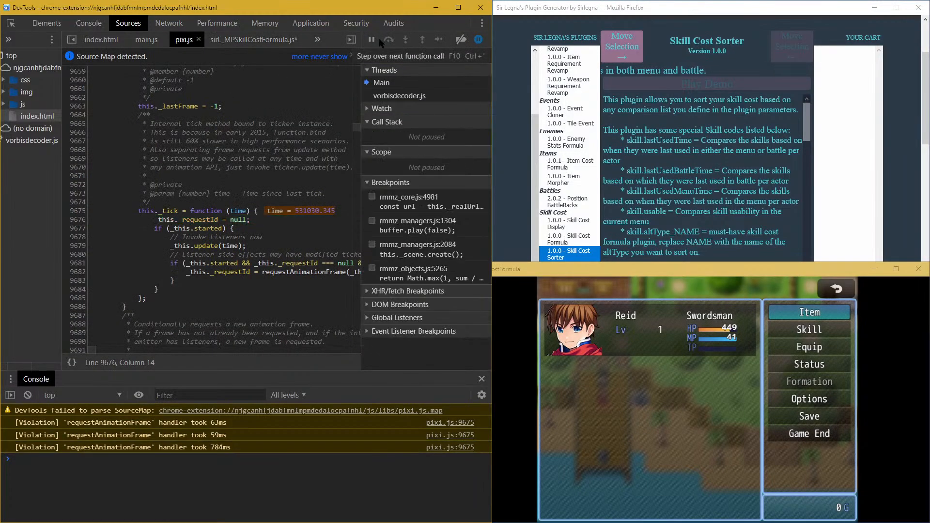
left_click(252, 39)
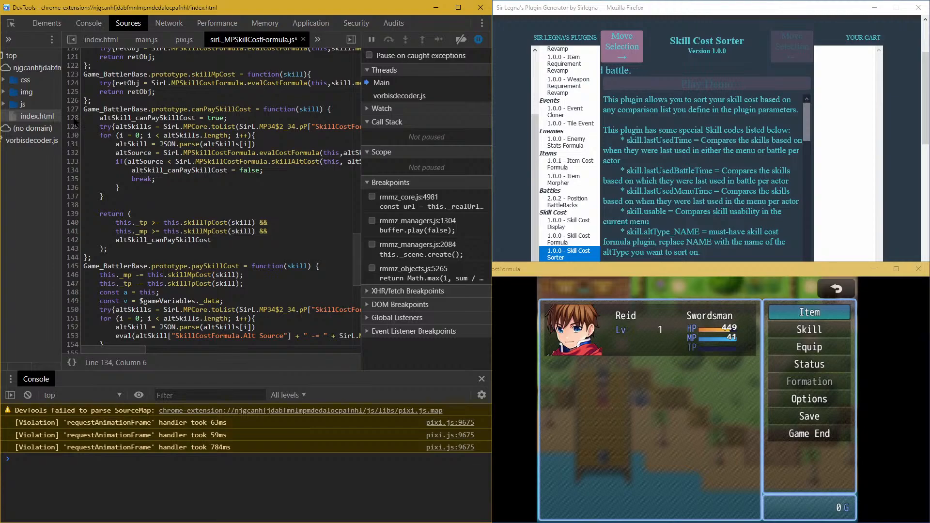
left_click_drag(167, 170, 172, 170)
key("ctrl+z")
key("ctrl+z")
Step: Set a breakpoint on line 128 in canPaySkillCost and trigger it by opening the Swordsman's skills in the game
left_click(71, 126)
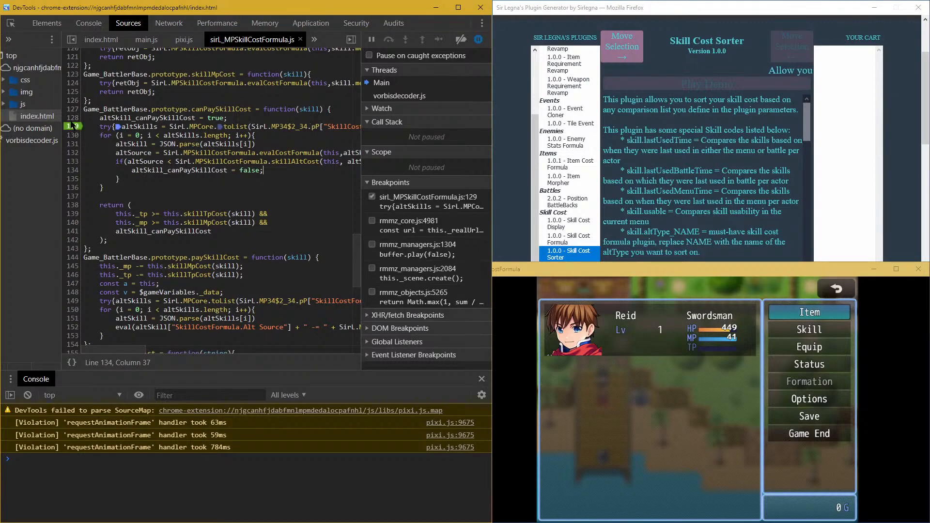
left_click(70, 126)
left_click(71, 118)
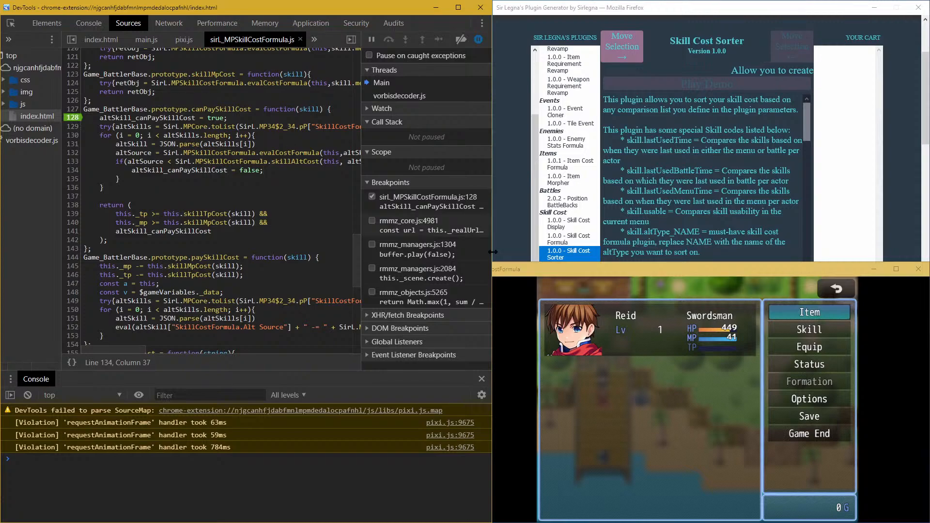
left_click(807, 329)
left_click(680, 334)
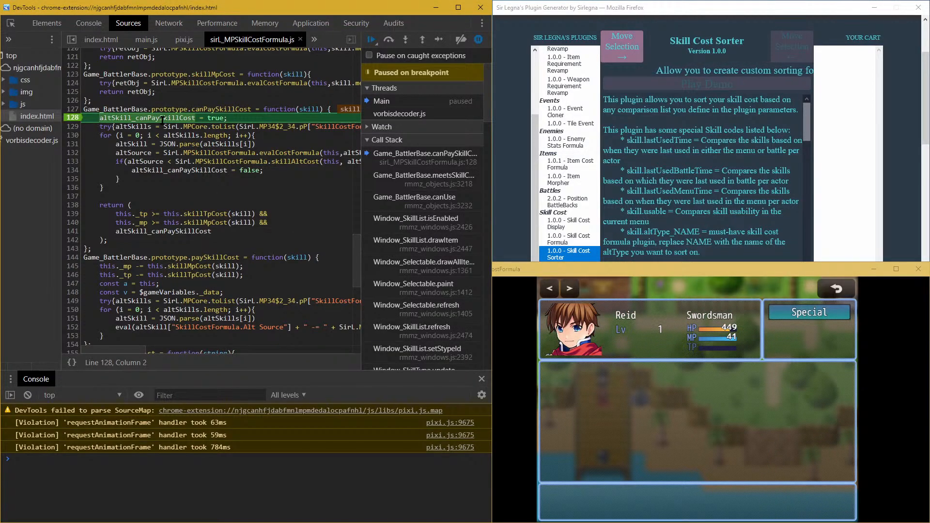
Step: Step execution forward to the for loop on line 130, inspecting altSkill_canPaySkillCost and the altSkills array
mouse_move(162, 120)
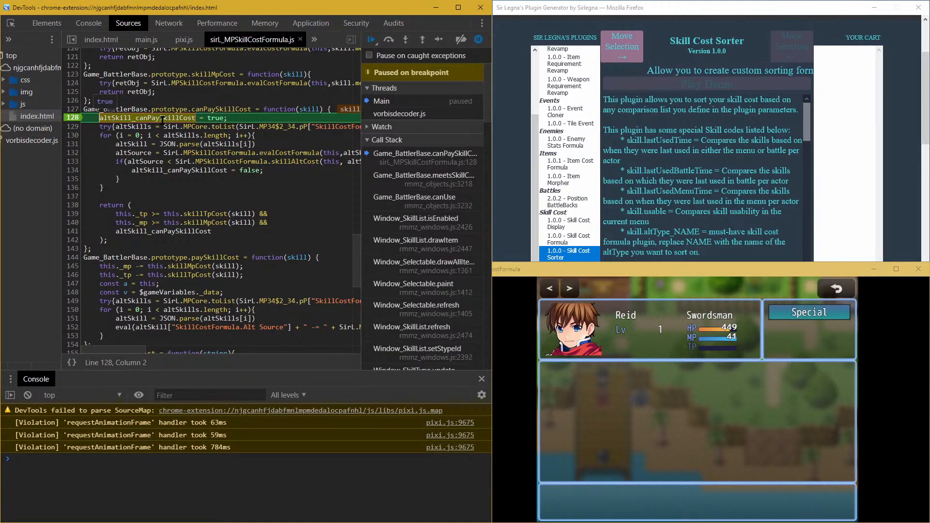
left_click(405, 40)
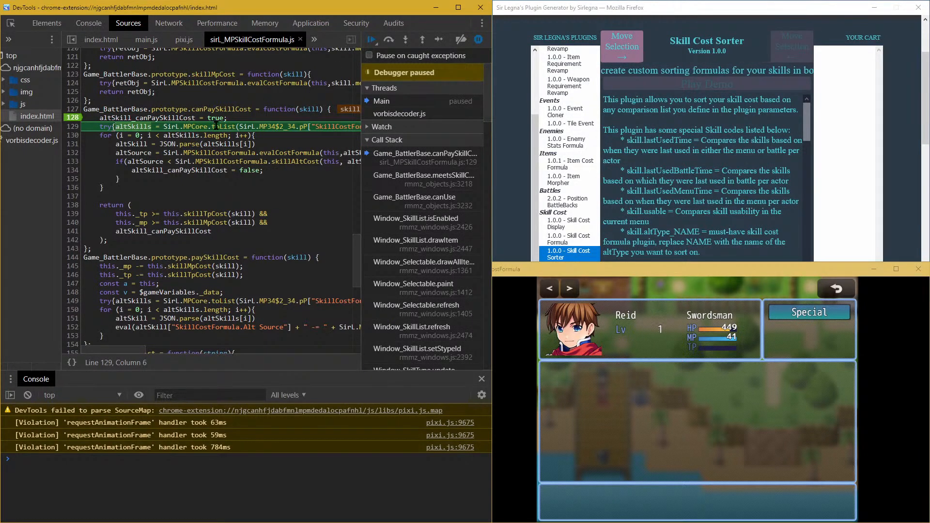
mouse_move(221, 126)
mouse_move(138, 128)
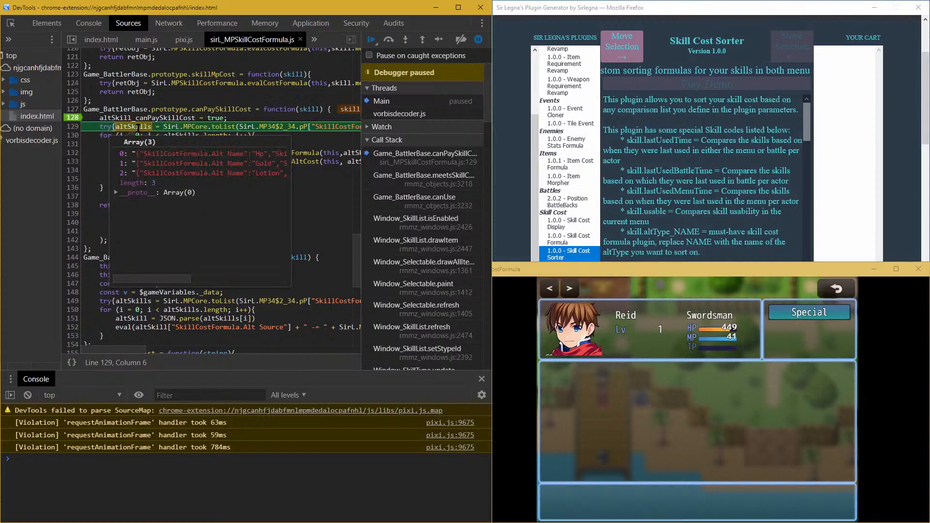
left_click(388, 39)
mouse_move(133, 127)
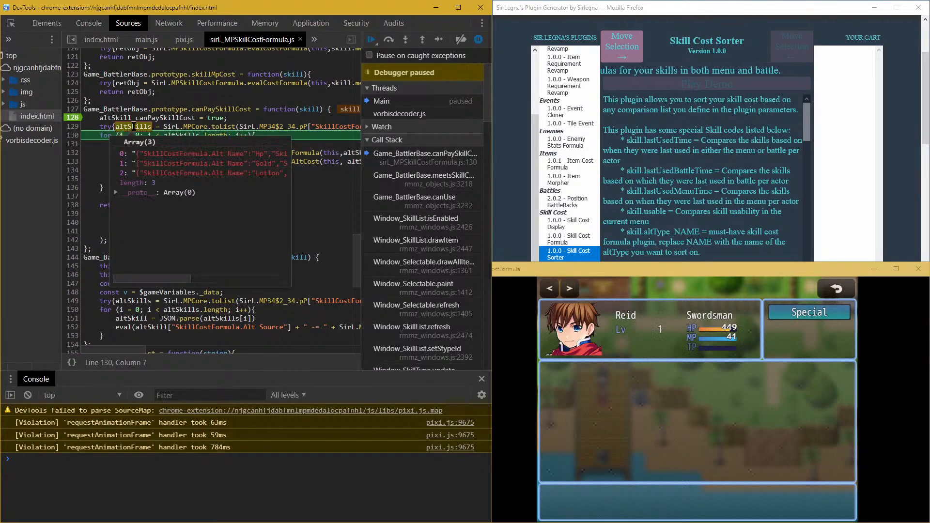
mouse_move(215, 81)
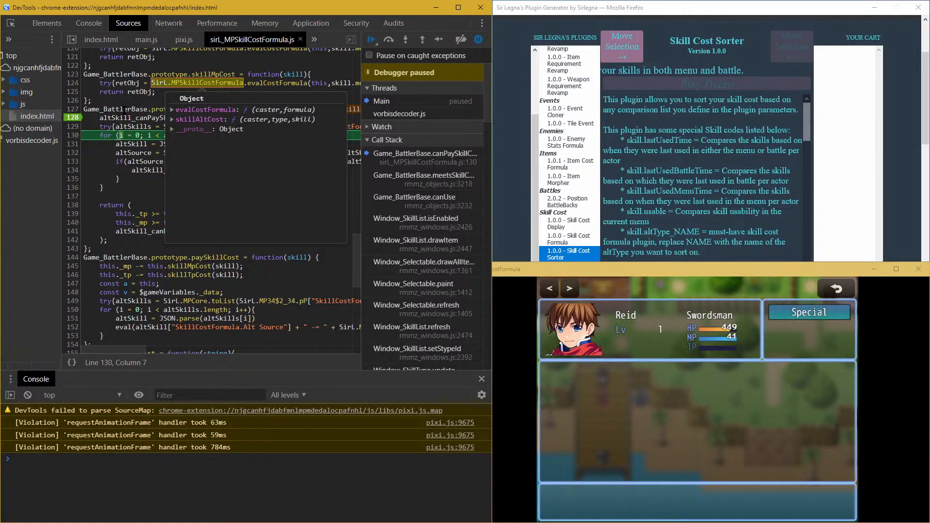
mouse_move(193, 135)
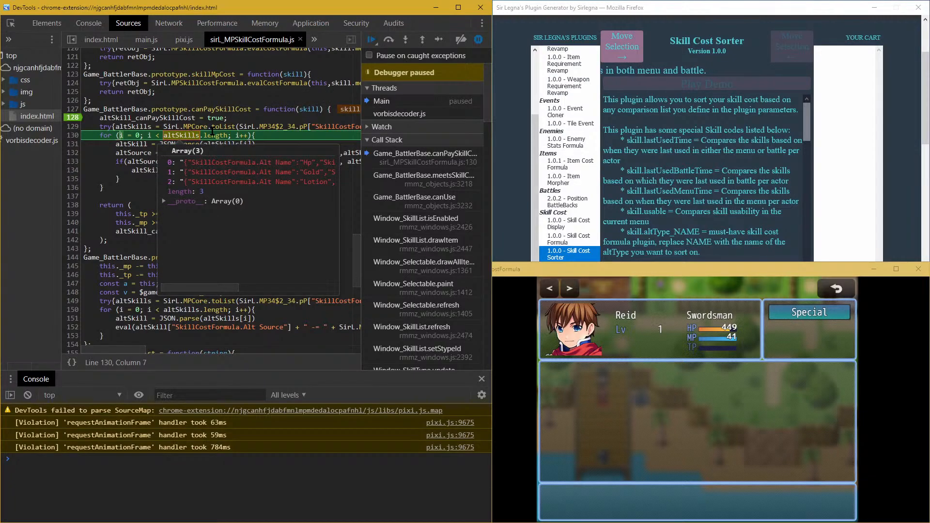
Step: Step into the loop's first iteration up to line 132 and inspect the parsed altSkill object
left_click(386, 39)
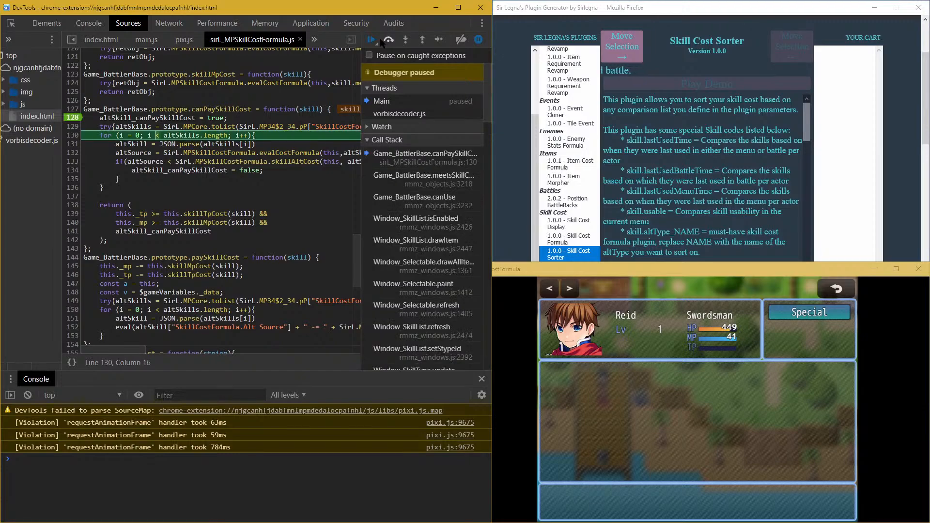
left_click(386, 38)
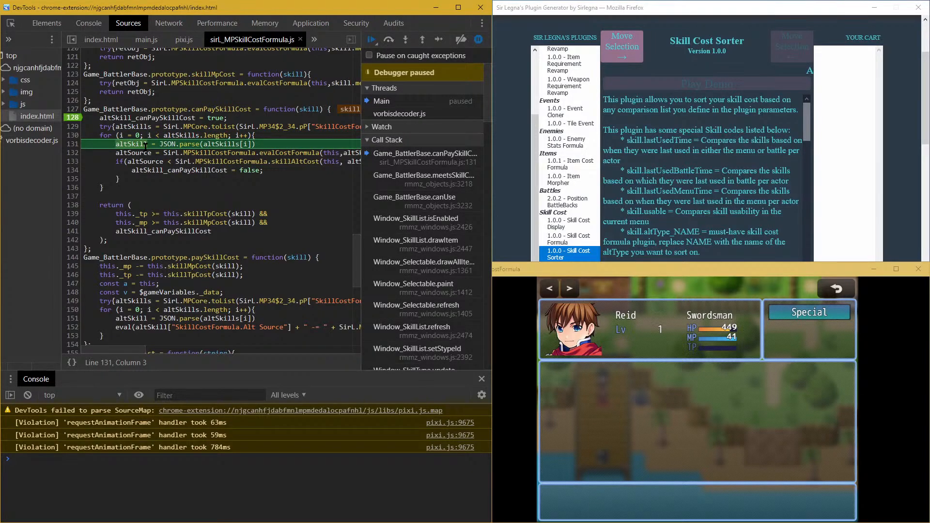
mouse_move(173, 137)
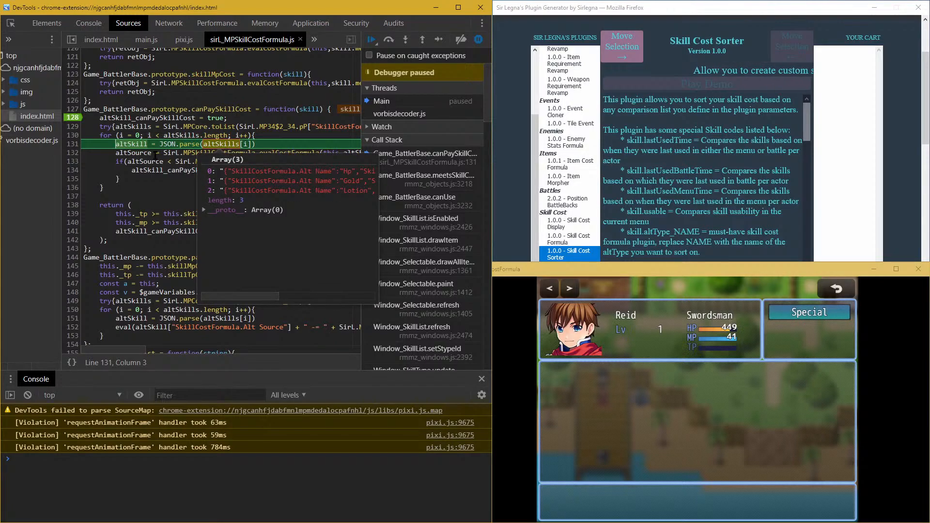
mouse_move(130, 144)
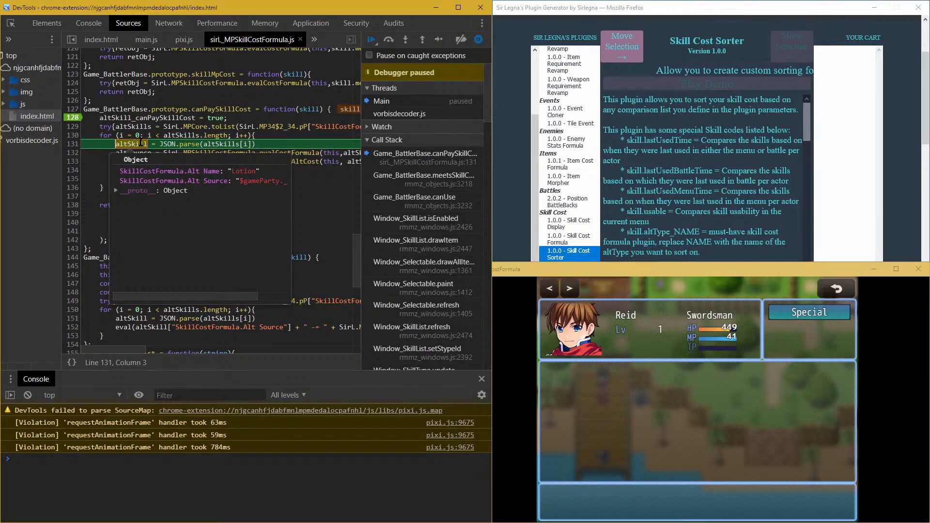
key("F10")
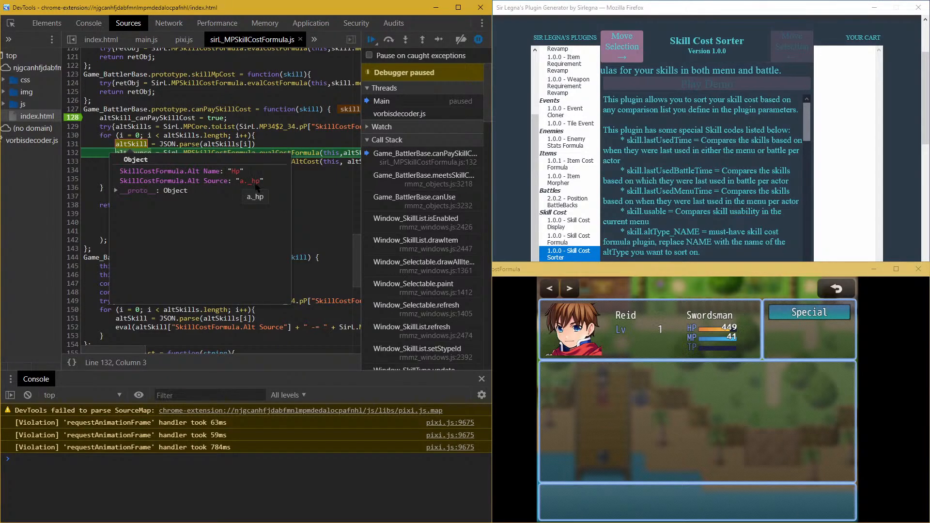
Step: Step over the altSource assignment to line 133 and examine the comparison that calls skillAltCost
left_click(324, 177)
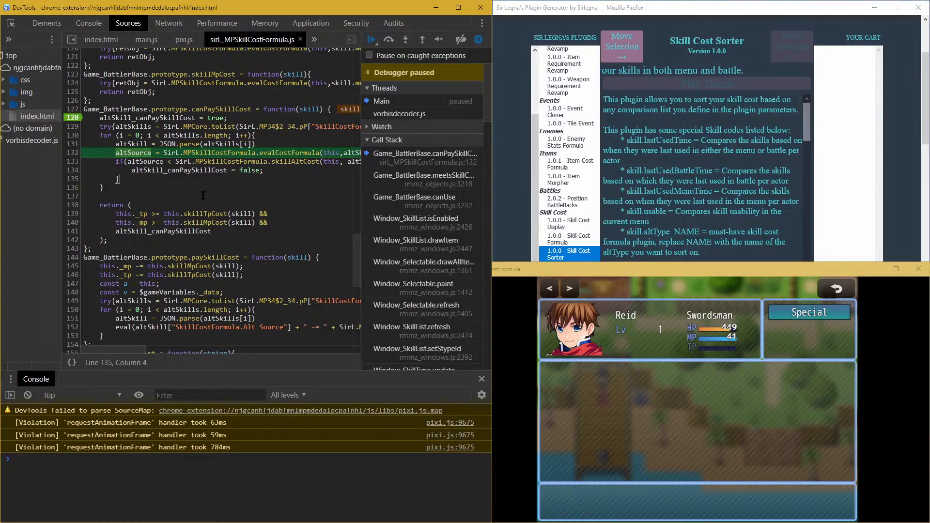
mouse_move(138, 349)
left_mouse_down()
mouse_move(193, 348)
mouse_move(137, 348)
left_mouse_up()
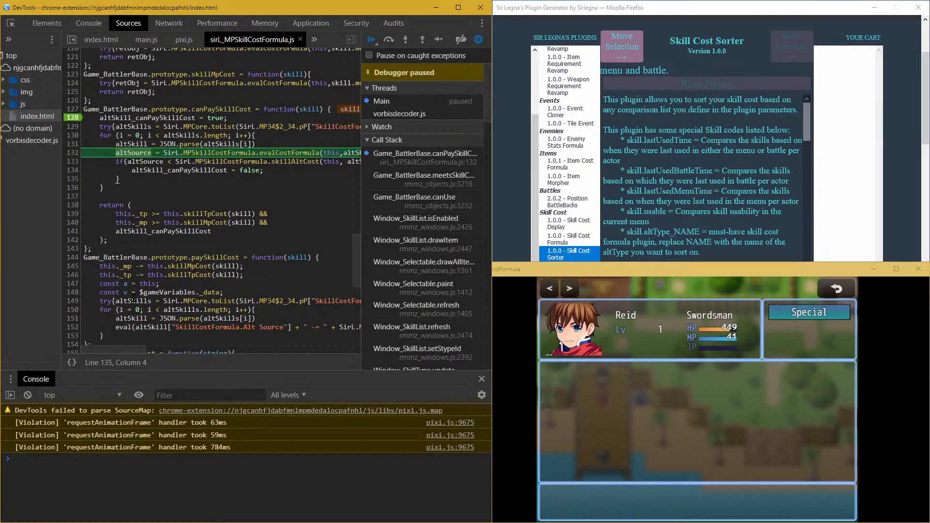
left_click(389, 39)
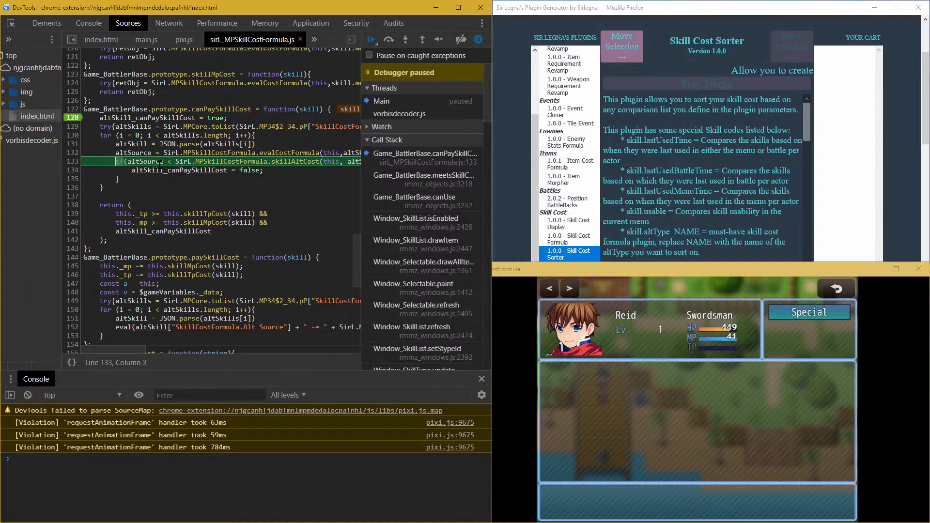
mouse_move(224, 161)
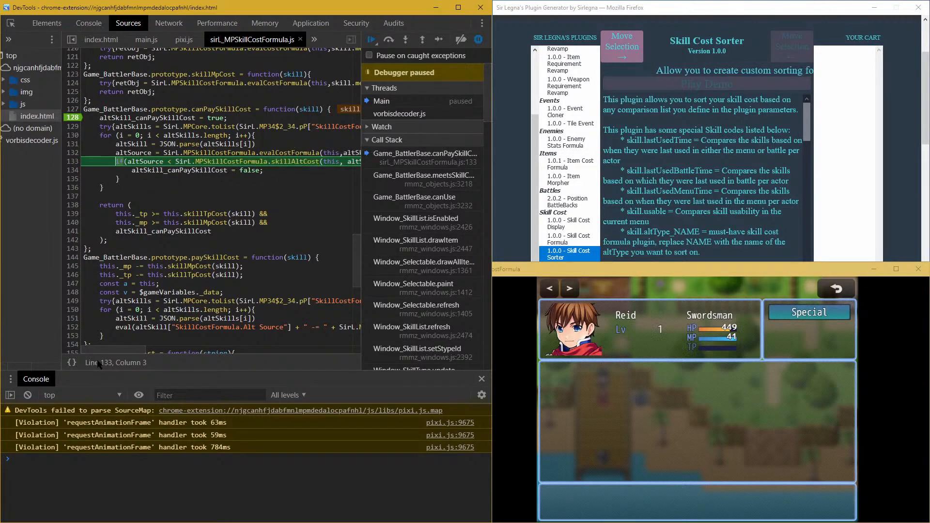
left_click_drag(107, 347, 124, 348)
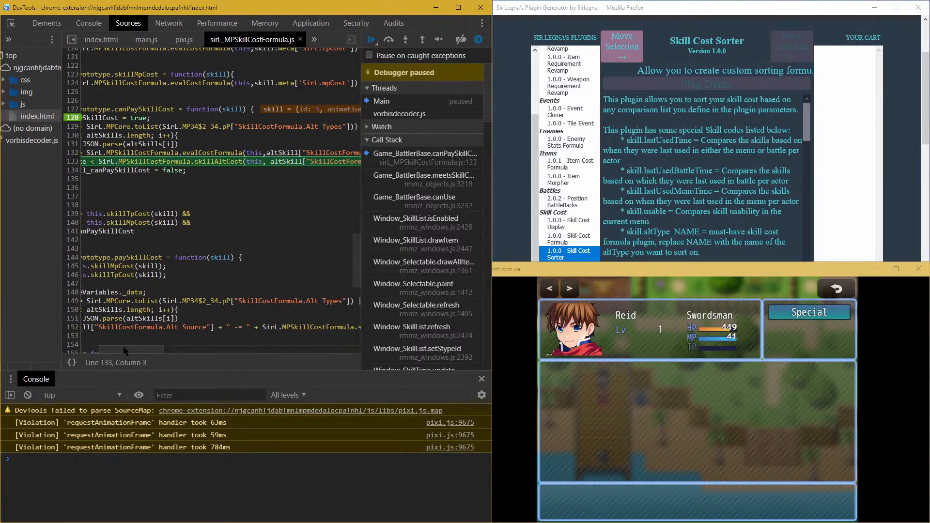
Step: Step into skillAltCost at line 113 and inspect the skill object and its meta property
left_click(406, 40)
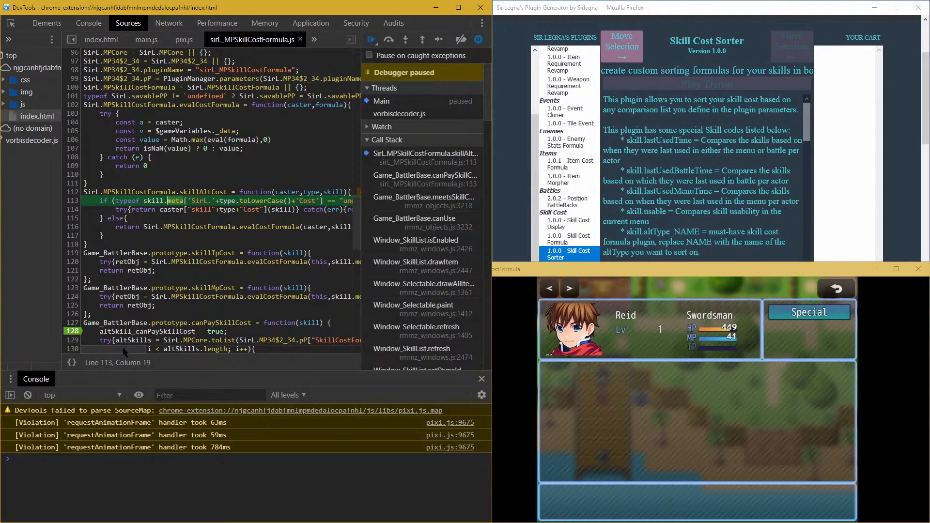
mouse_move(123, 348)
left_mouse_down()
mouse_move(146, 348)
mouse_move(114, 345)
mouse_move(136, 348)
mouse_move(121, 348)
left_mouse_up()
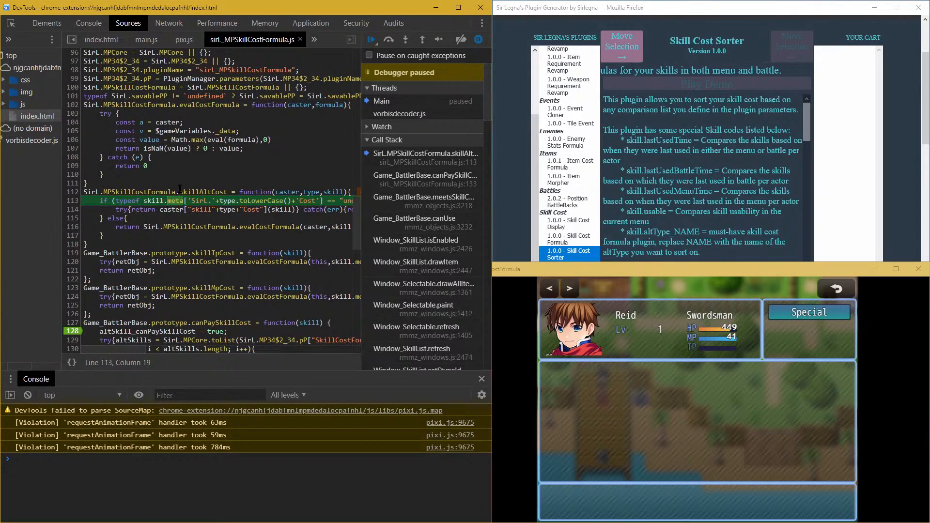
mouse_move(174, 200)
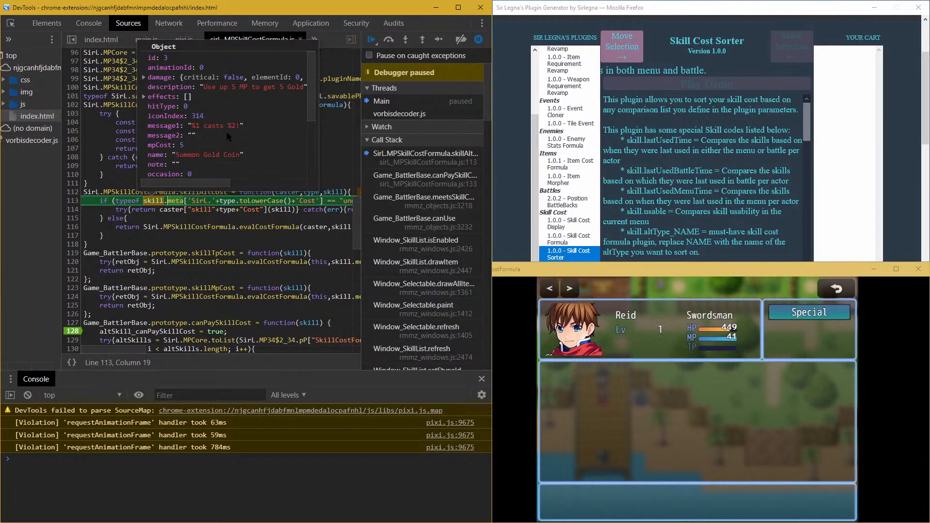
mouse_move(229, 200)
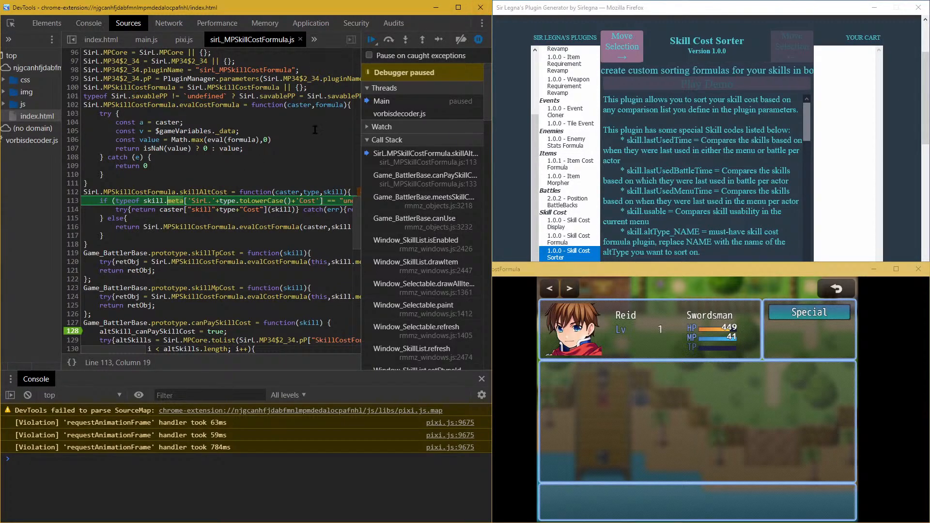
mouse_move(285, 207)
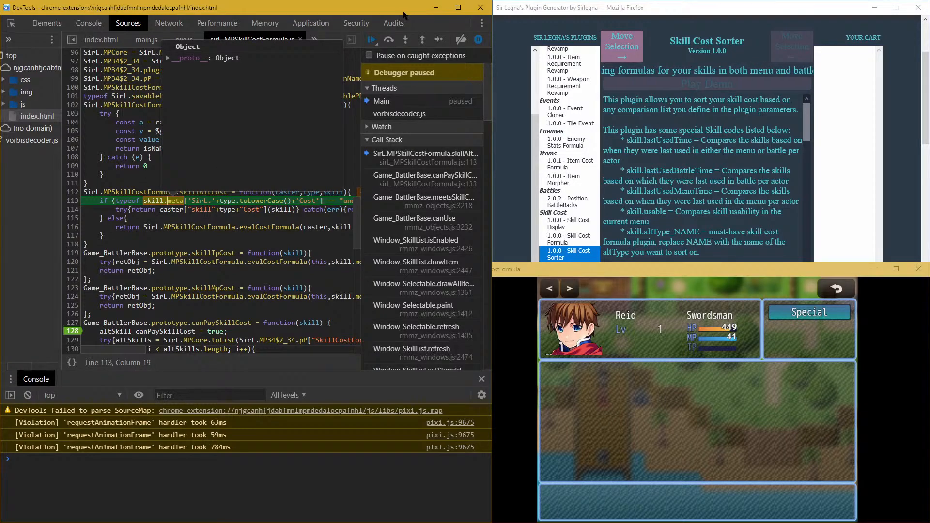
Step: Step forward to the return statement on line 114 and inspect caster, type and the rest of that line
left_click(400, 42)
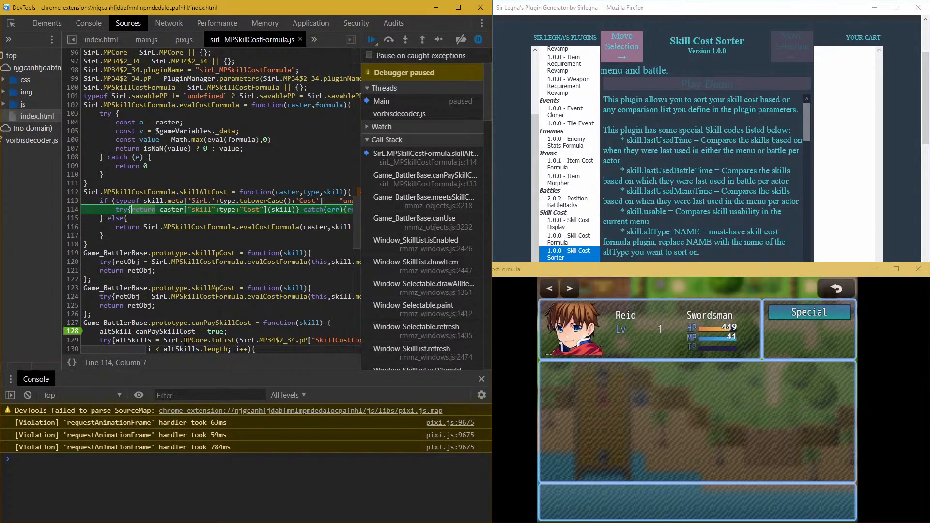
scroll(150, 341, "right", 3)
left_click_drag(164, 348, 129, 339)
mouse_move(172, 210)
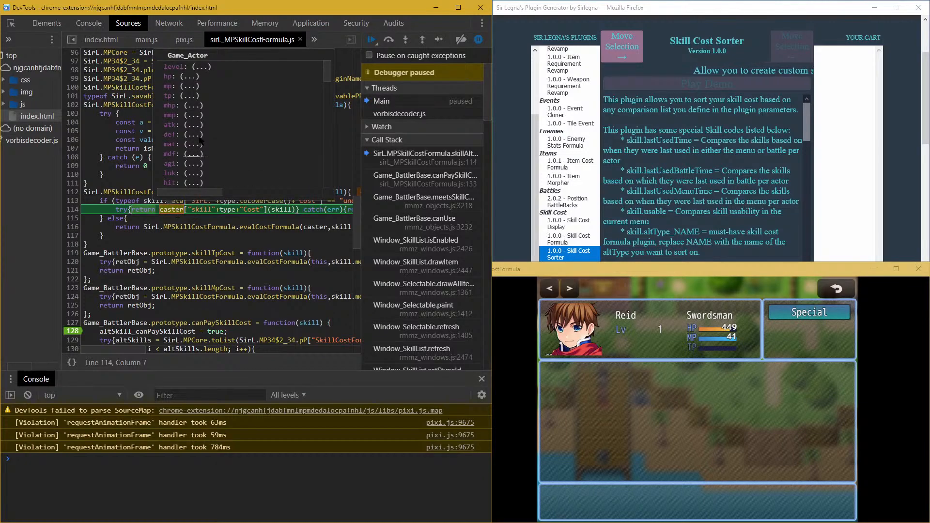
scroll(200, 141, "down", 10)
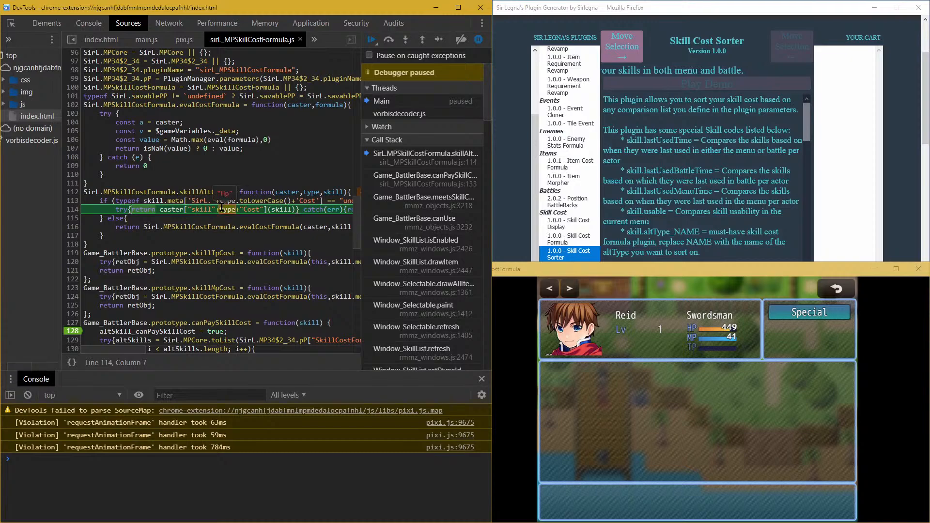
mouse_move(213, 223)
mouse_move(262, 226)
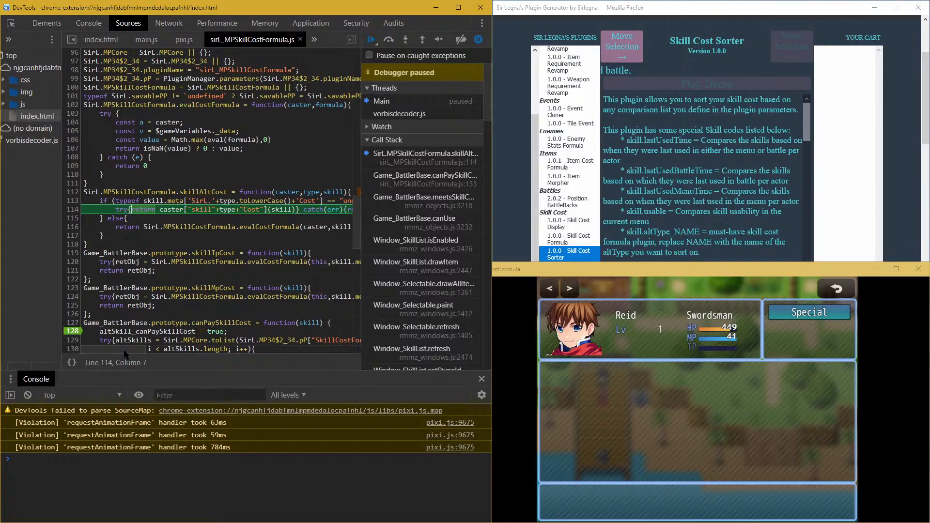
left_click(167, 348)
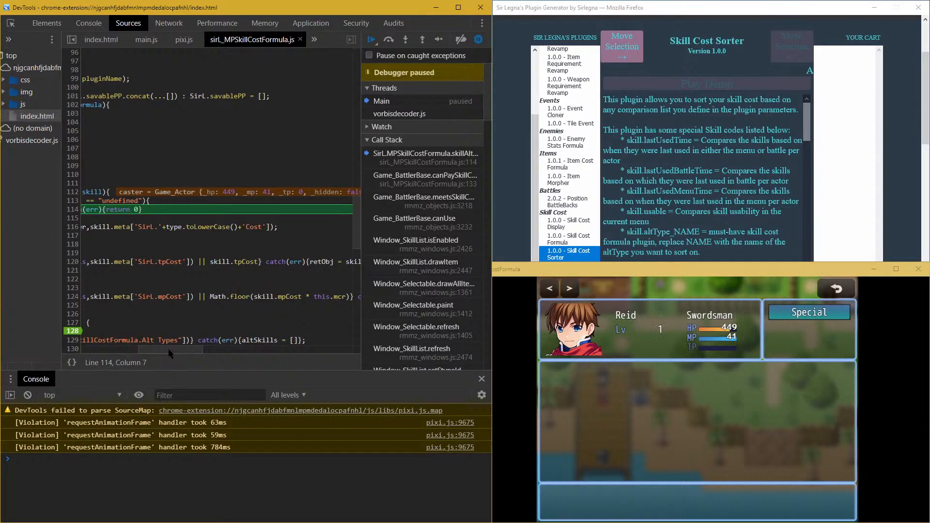
left_click_drag(168, 348, 112, 349)
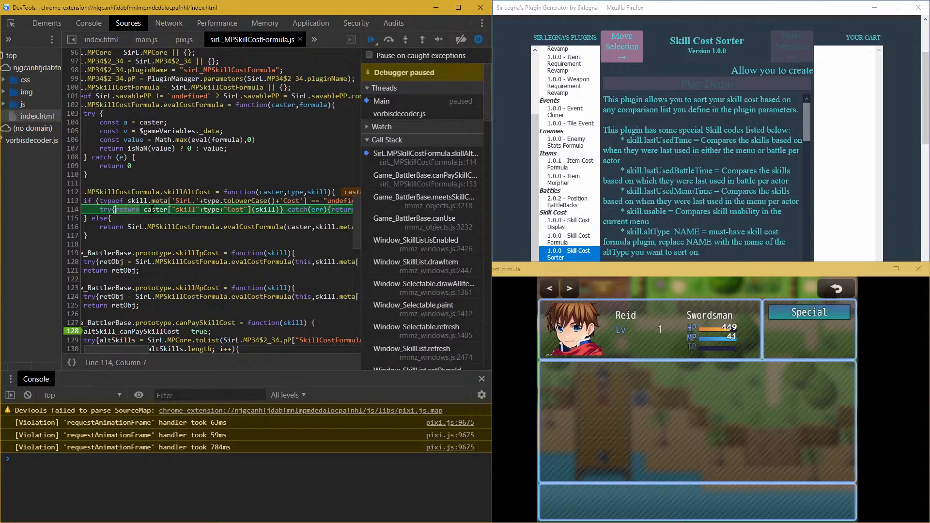
Step: Examine the Game_Actor properties of caster on line 114 and recheck the type value used in the cost lookup
scroll(258, 112, "down", 3)
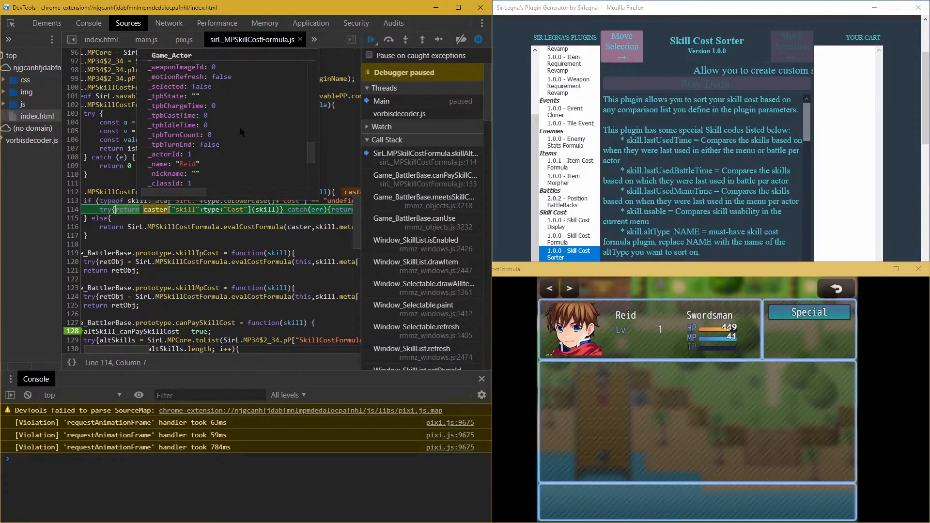
scroll(240, 126, "down", 5)
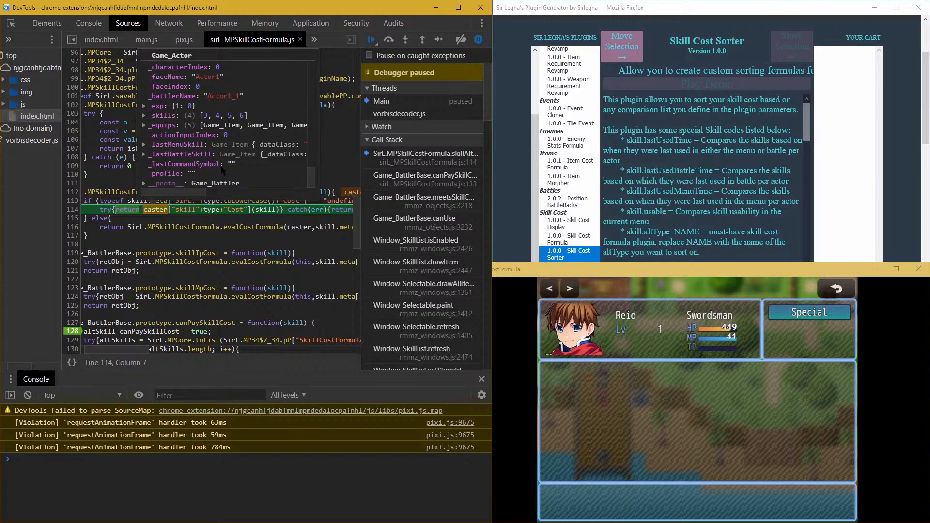
scroll(221, 167, "up", 3)
scroll(221, 168, "up", 3)
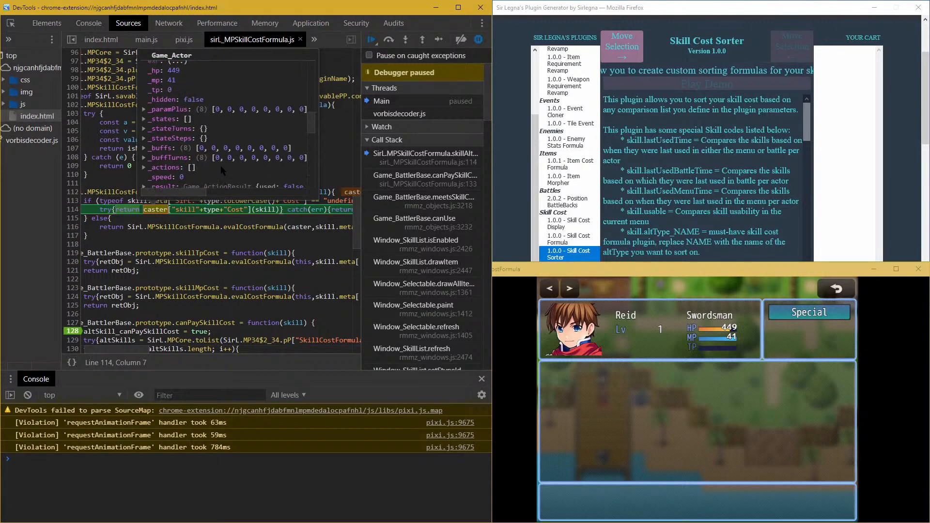
scroll(220, 166, "up", 5)
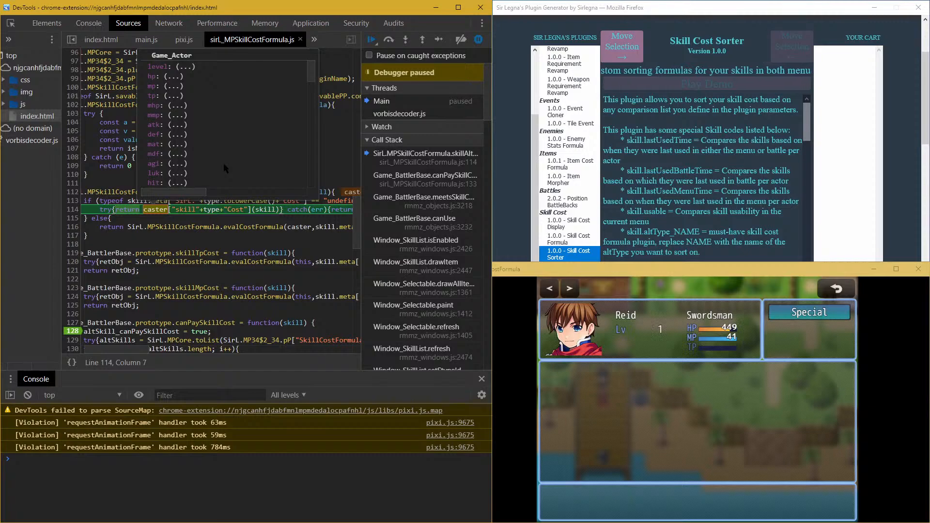
scroll(225, 168, "down", 10)
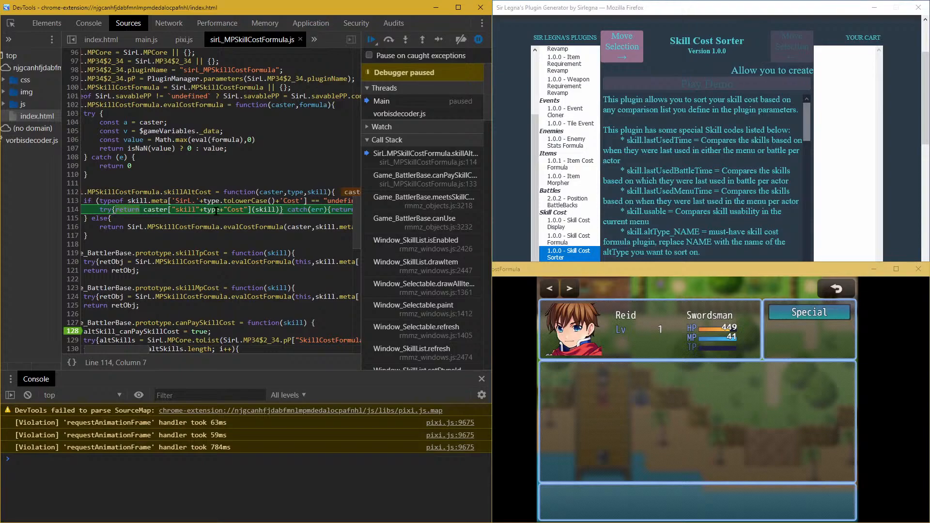
mouse_move(211, 209)
mouse_move(154, 210)
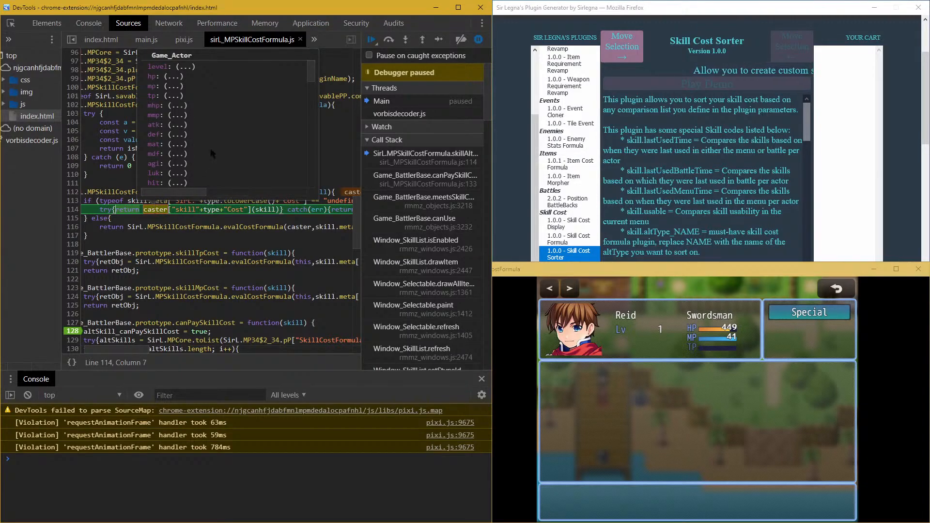
scroll(211, 153, "down", 5)
scroll(228, 146, "down", 3)
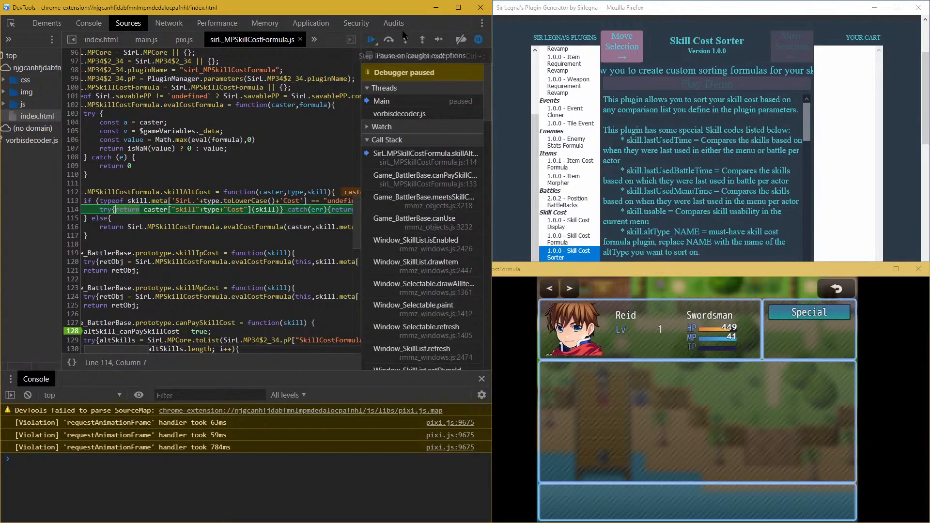
Step: Close the debugger to return to RPG Maker MZ, and check the plugin list, the first common event and the EV005 map event
left_click(489, 6)
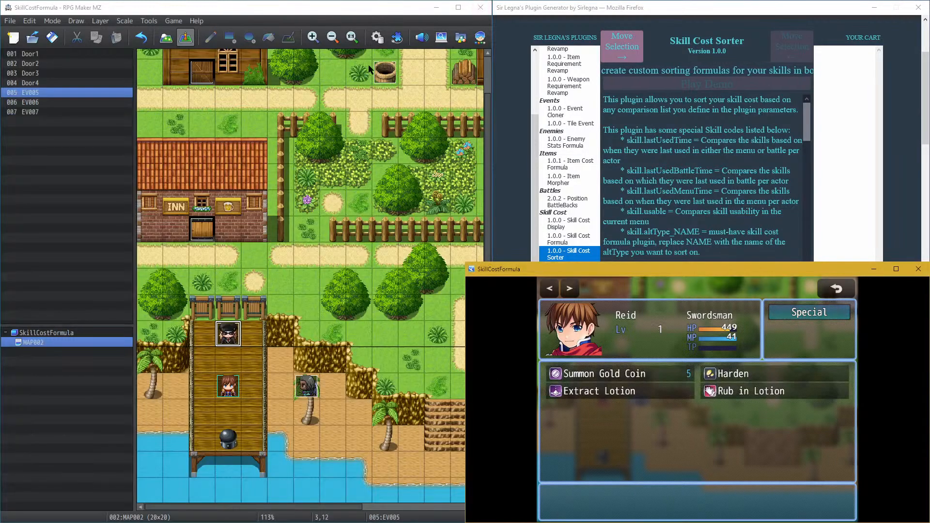
left_click(399, 37)
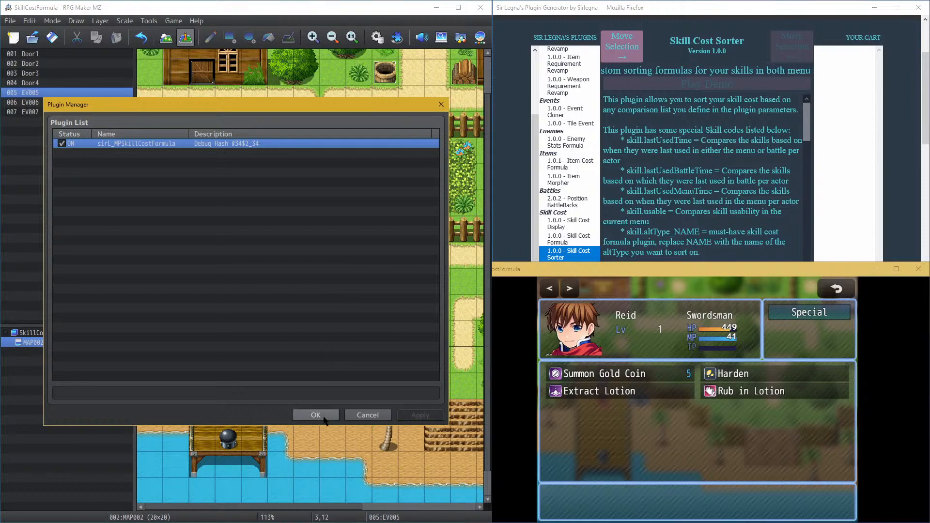
left_click(315, 414)
left_click(378, 38)
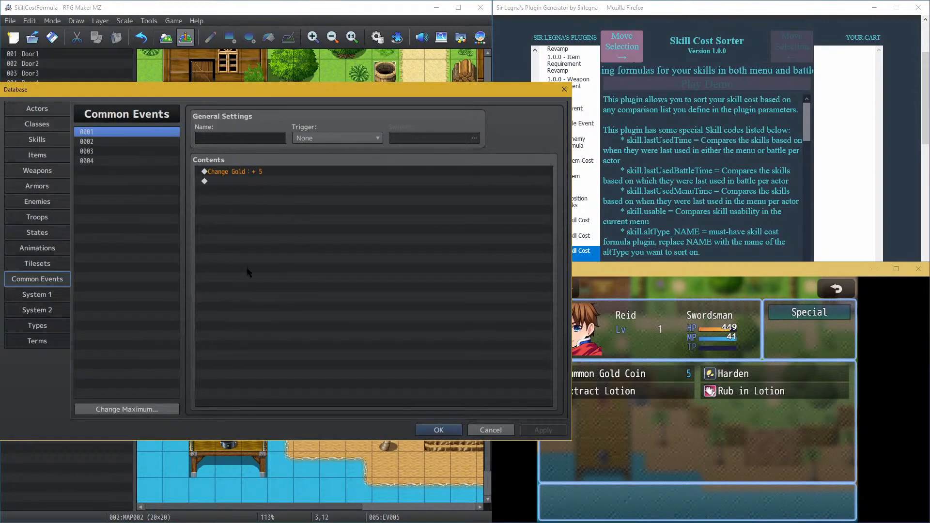
left_click(429, 429)
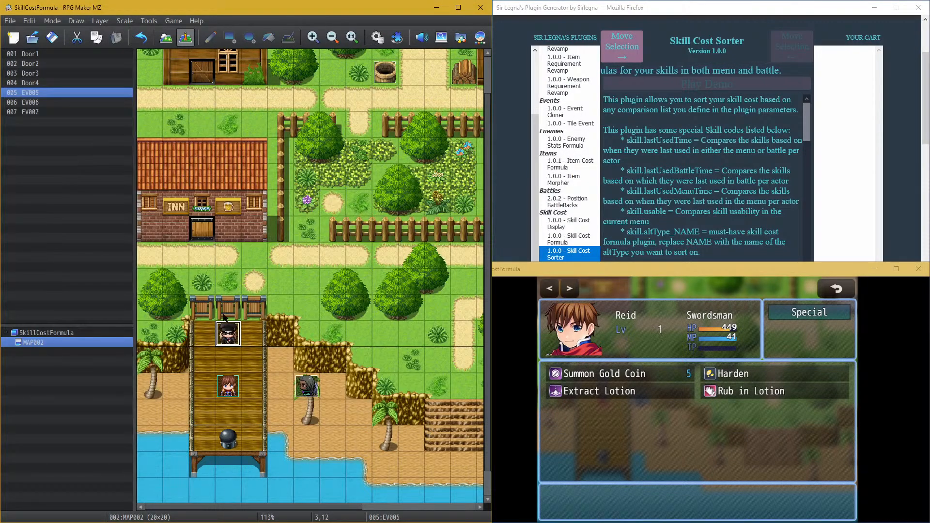
double_click(227, 331)
left_click(377, 430)
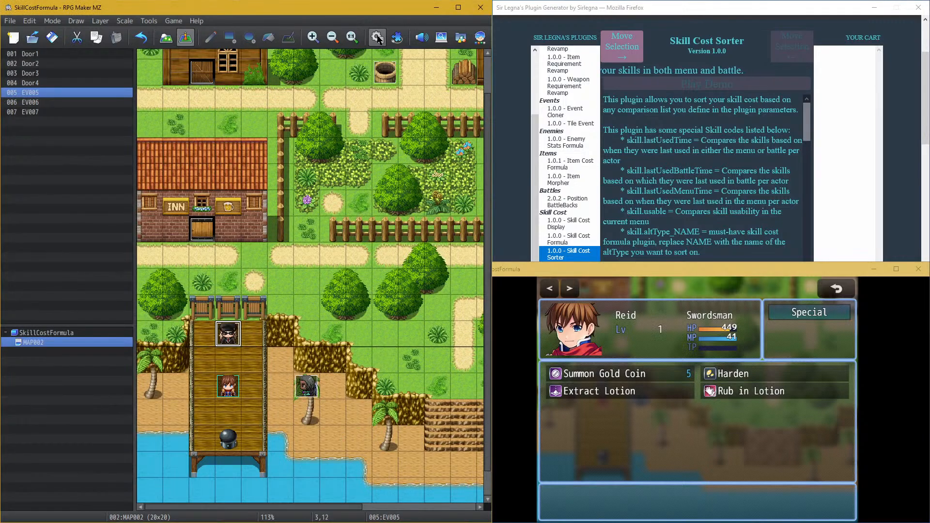
Step: Change the Harden skill's note tag to <SirL.goldCost:5> in the database and apply it
left_click(377, 37)
left_click(43, 142)
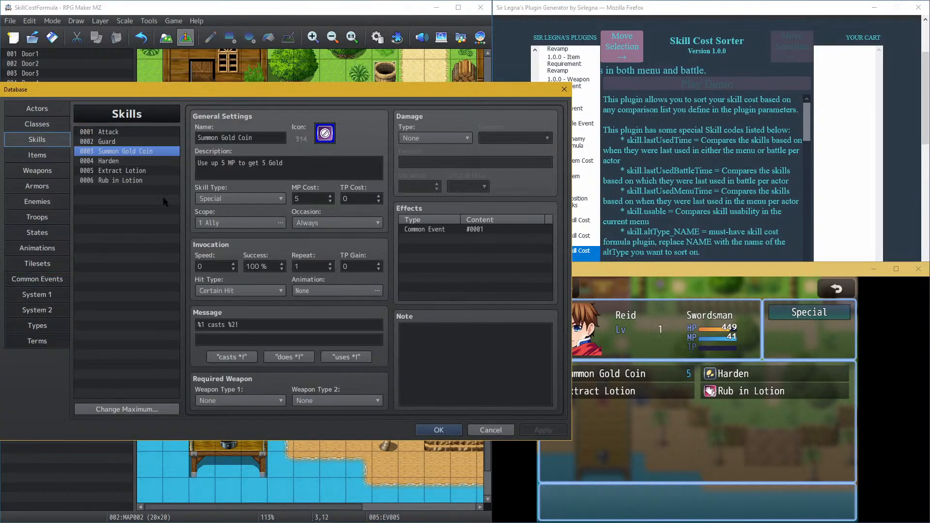
left_click(121, 161)
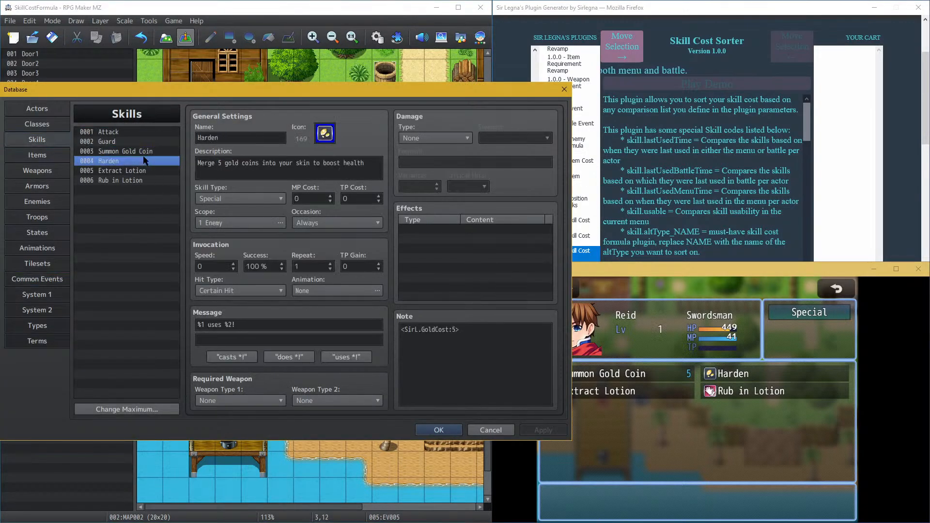
left_click(421, 330)
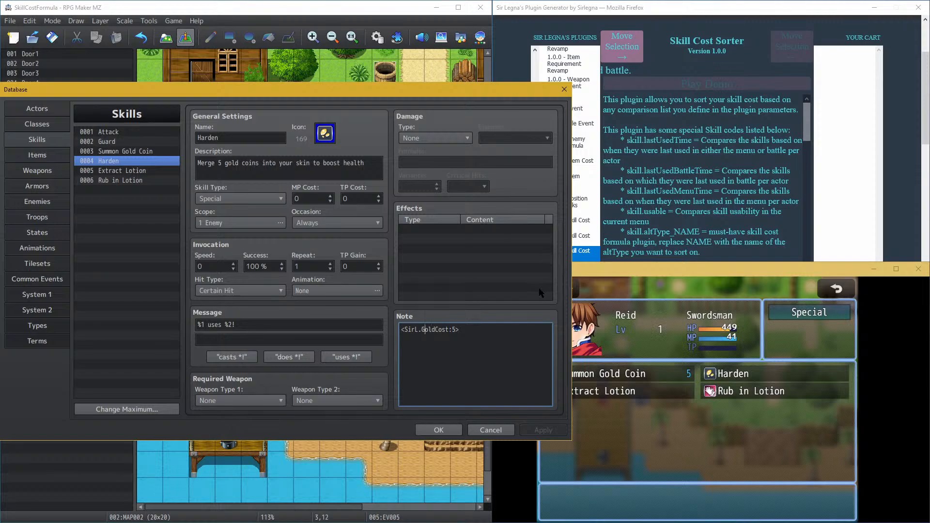
key("BackSpace")
type("g")
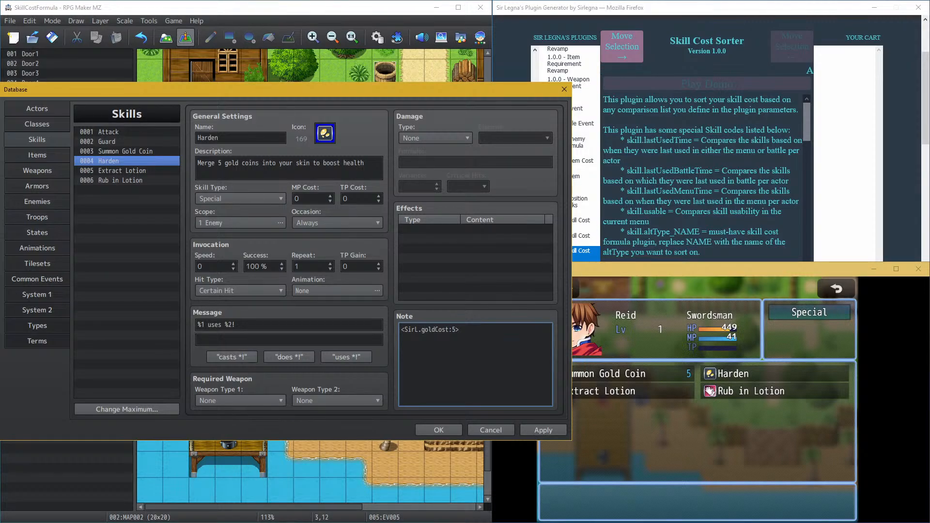
left_click(535, 432)
Step: Change the Rub in Lotion skill's note tag to <SirL.lotionCost:5> and apply it
left_click(132, 171)
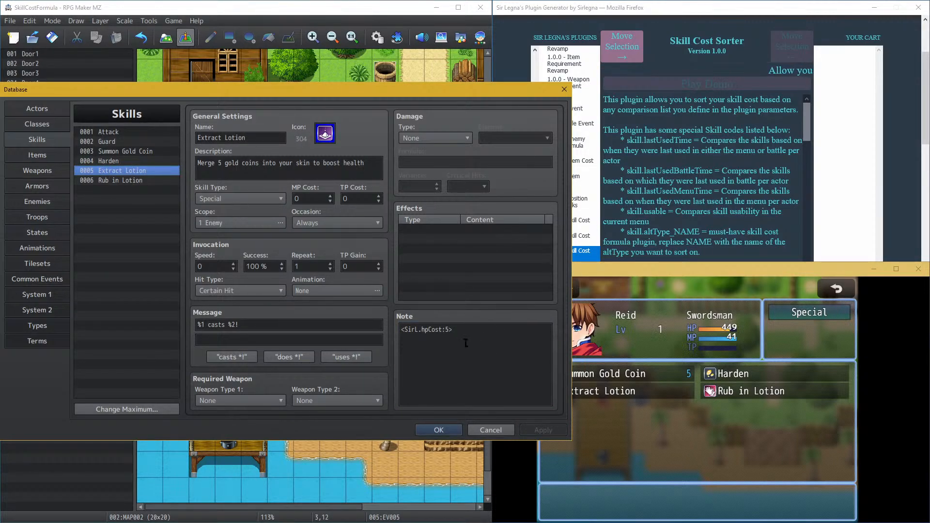
left_click(128, 181)
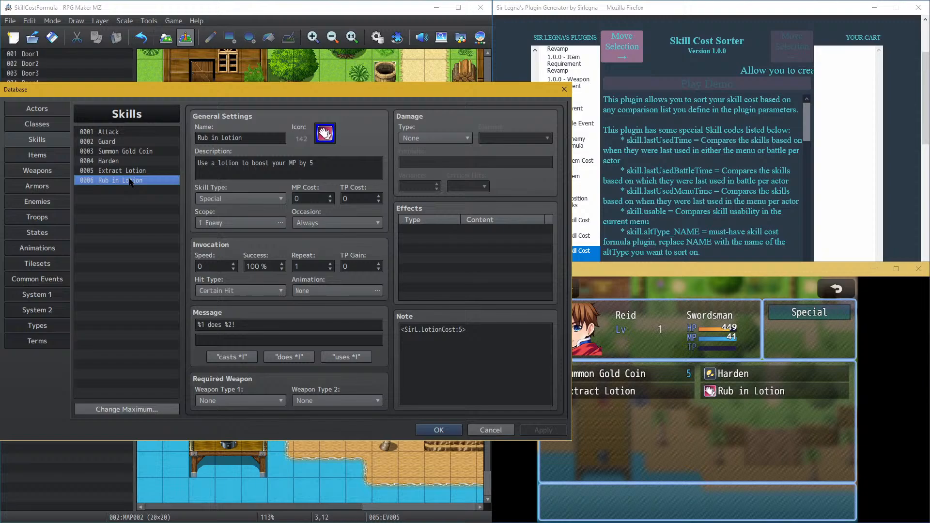
left_click(417, 330)
key("BackSpace")
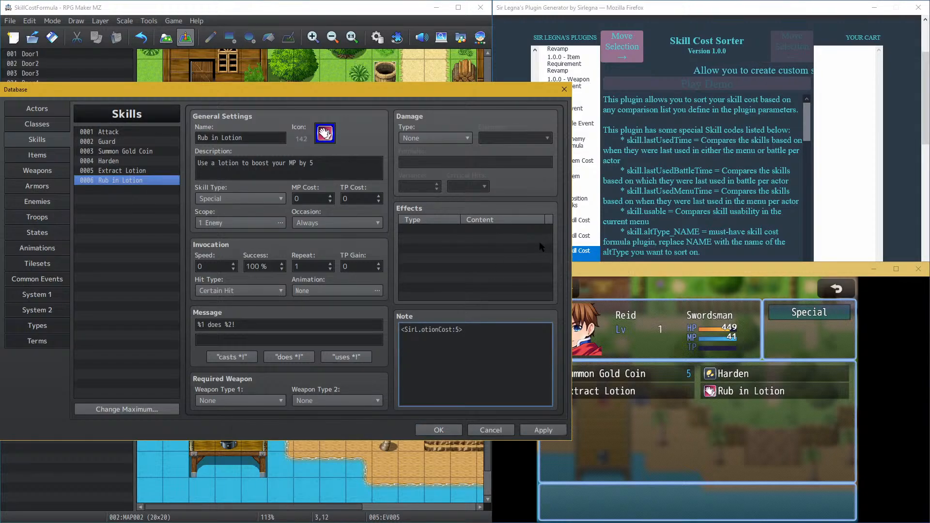
type("l")
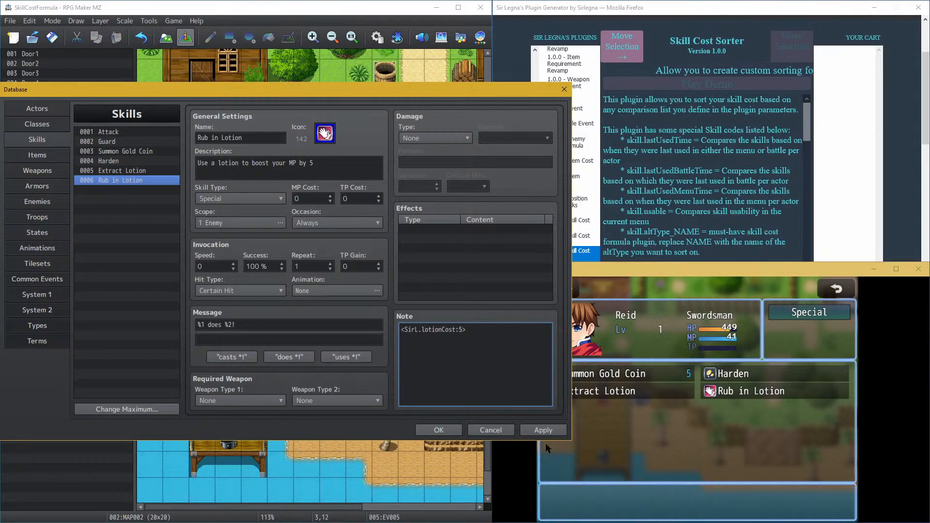
left_click(543, 430)
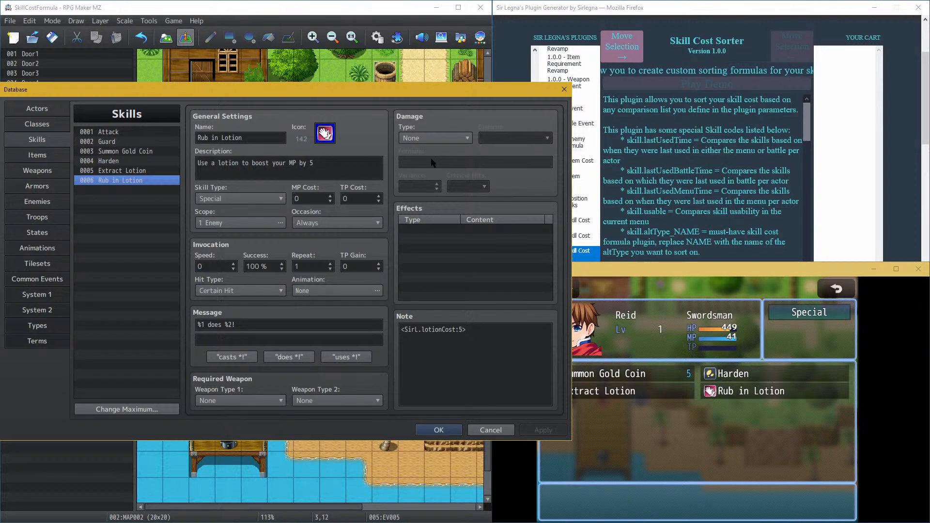
Step: Set Rub in Lotion's damage type to MP Recover with formula 5 and 0% variance
left_click(441, 138)
left_click(433, 195)
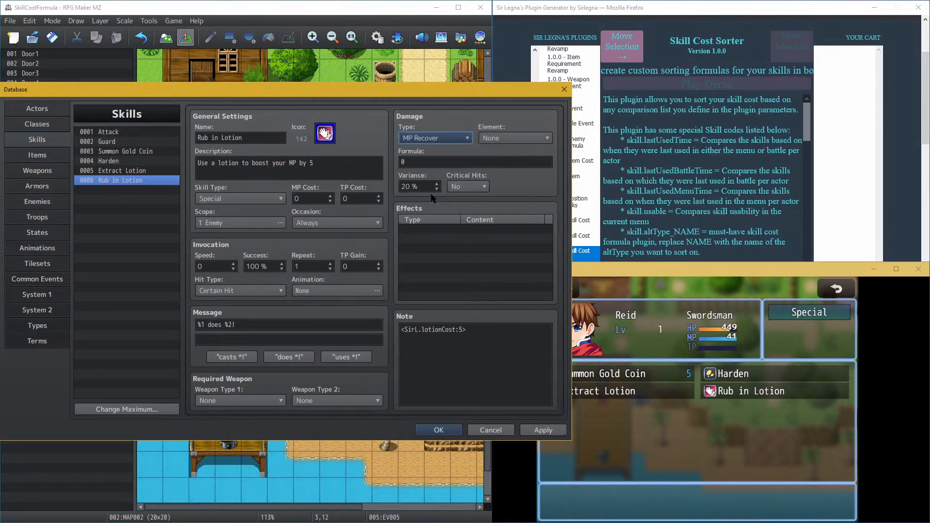
left_click(445, 162)
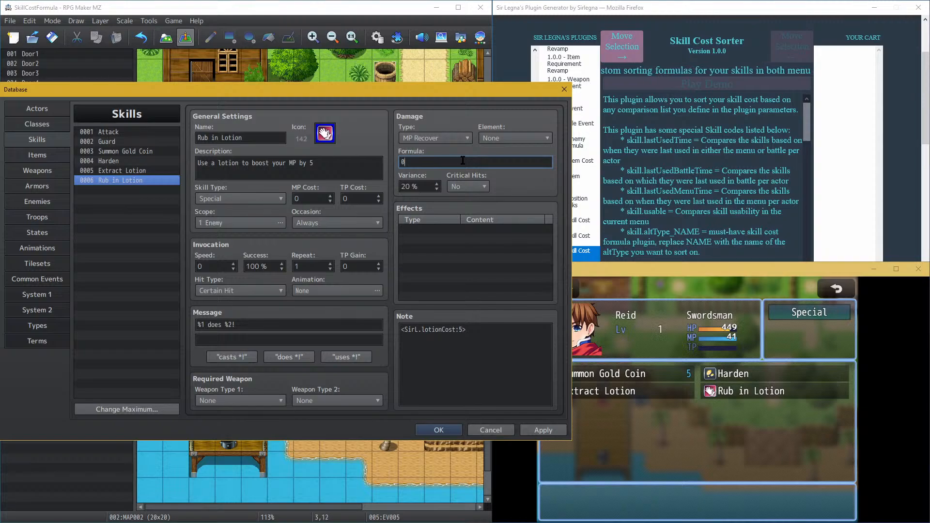
type("5")
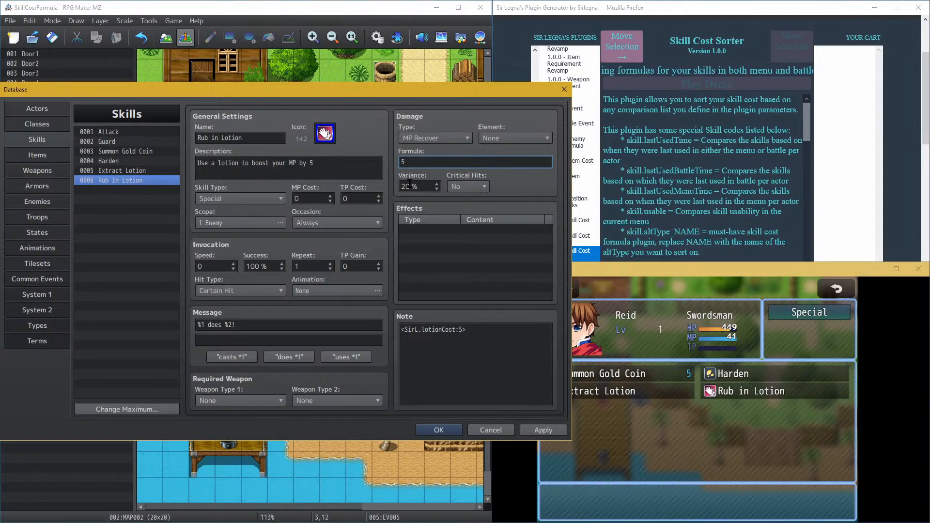
double_click(408, 185)
type("0")
Step: Add a Recover MP effect of 0% + 5 to Rub in Lotion and set its damage type to None
left_click(443, 229)
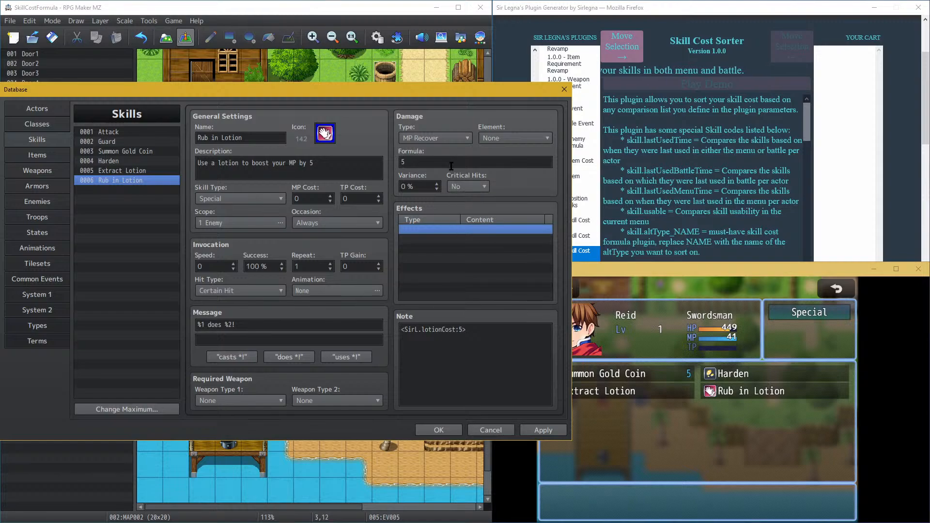
double_click(435, 227)
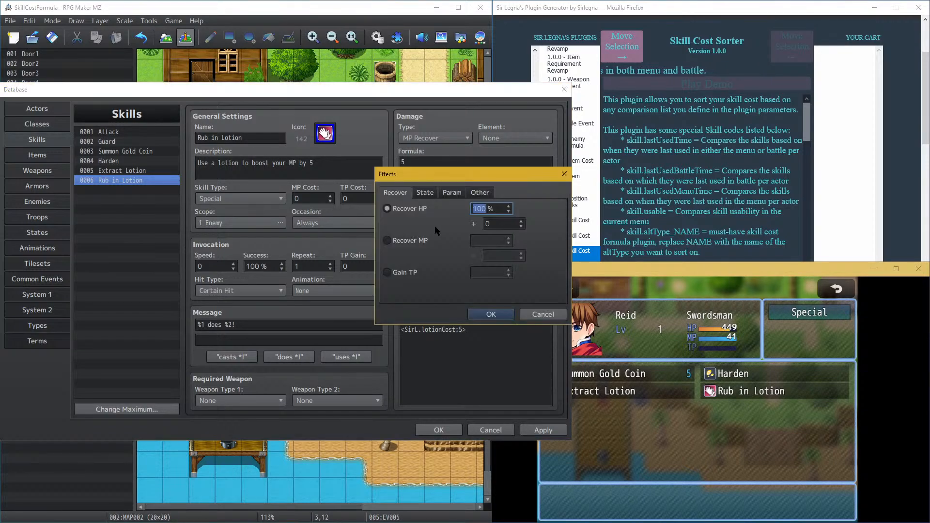
left_click(444, 241)
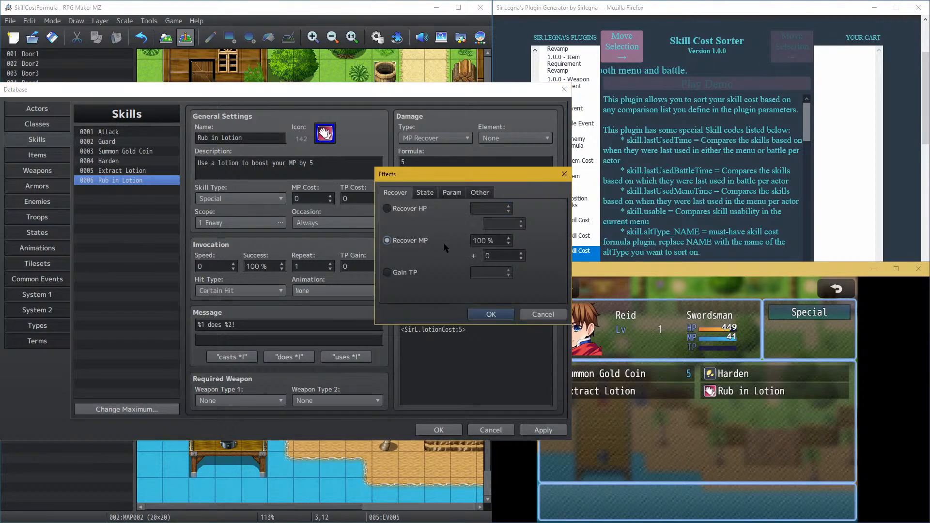
left_click(477, 241)
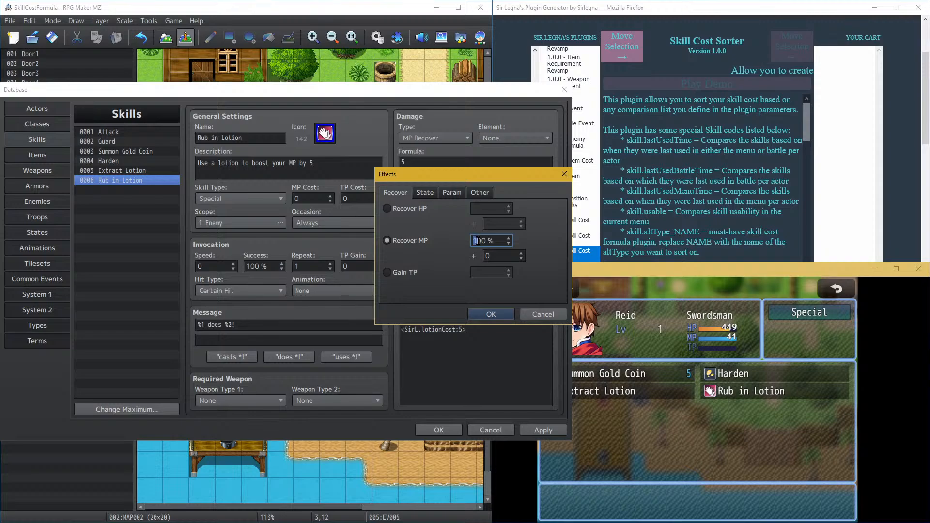
double_click(481, 242)
type("0")
key("Tab")
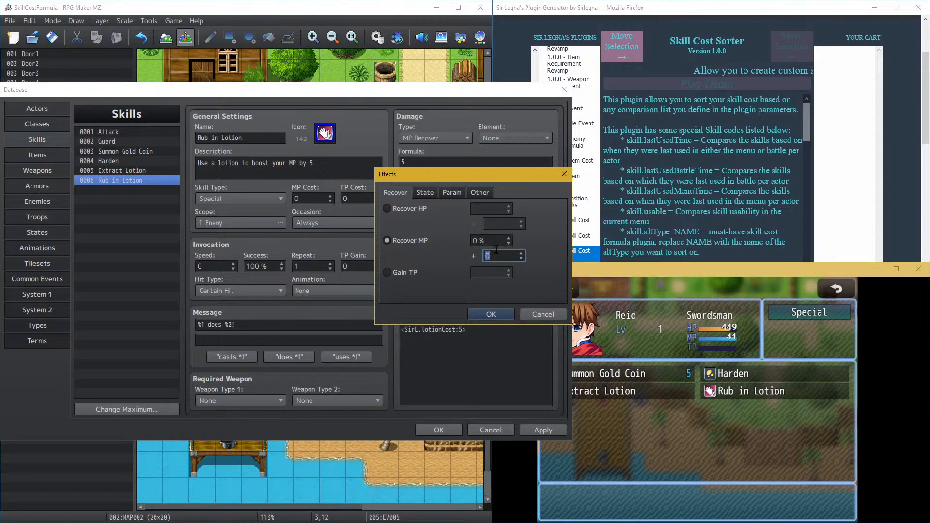
type("5")
left_click(492, 316)
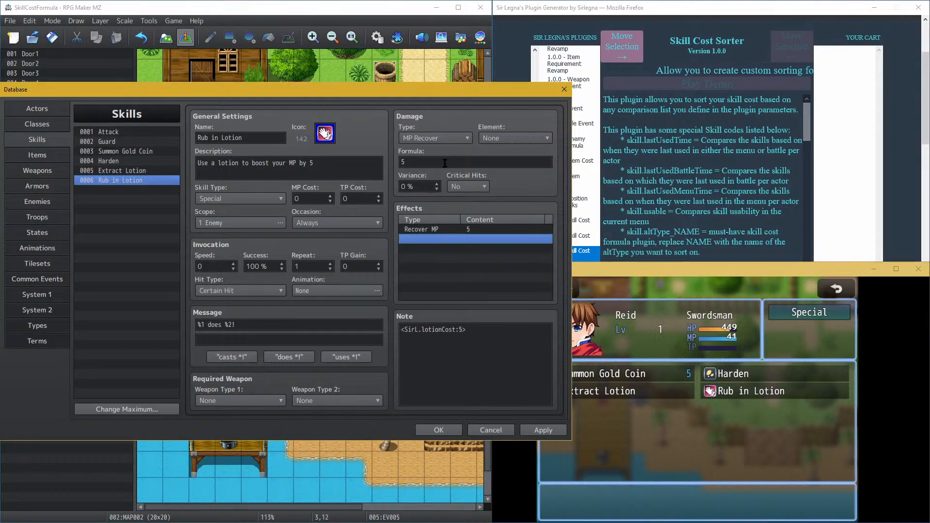
left_click(448, 138)
left_click(426, 144)
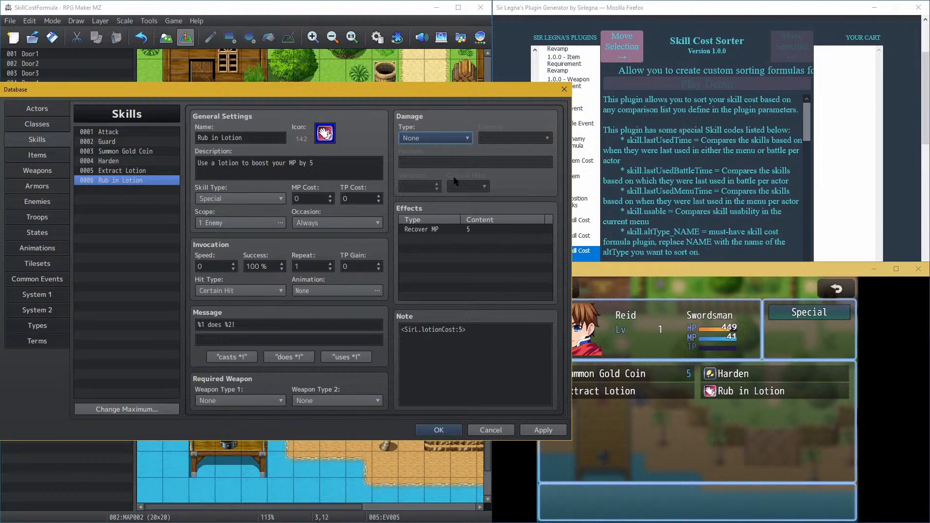
Step: Add a Recover HP effect of 0% + 5 to the Extract Lotion skill
left_click(156, 170)
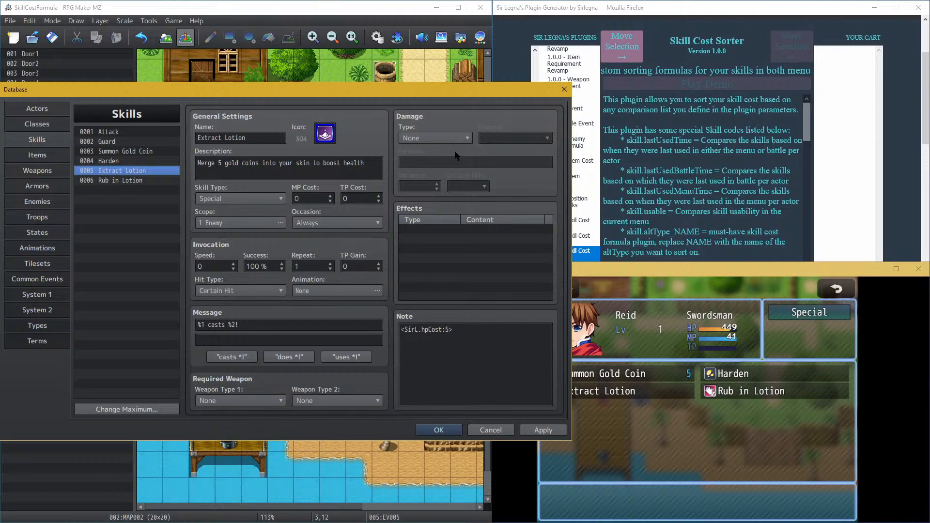
double_click(442, 229)
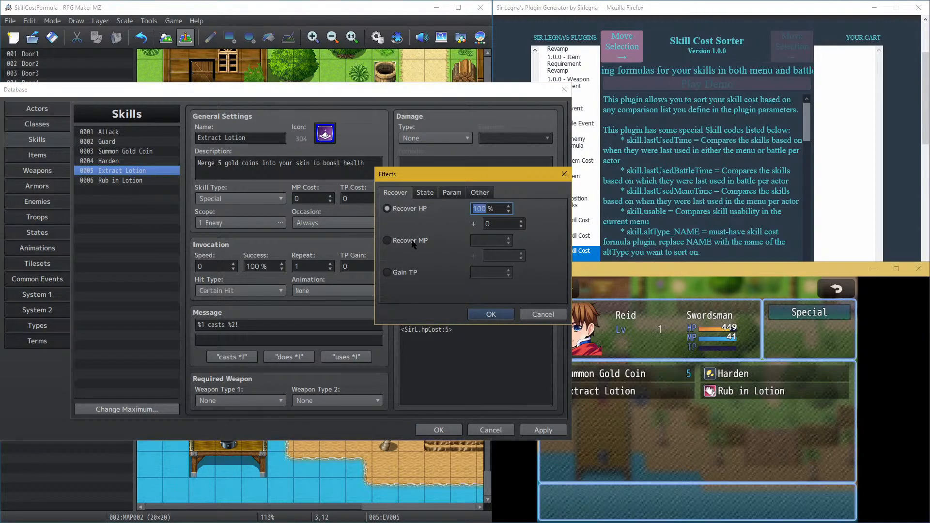
type("0")
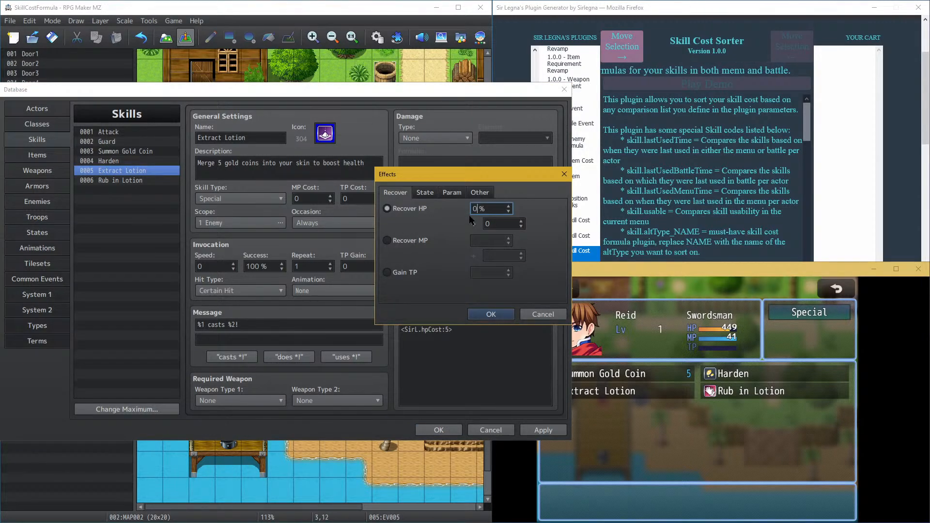
left_click(503, 223)
type("5")
left_click(491, 314)
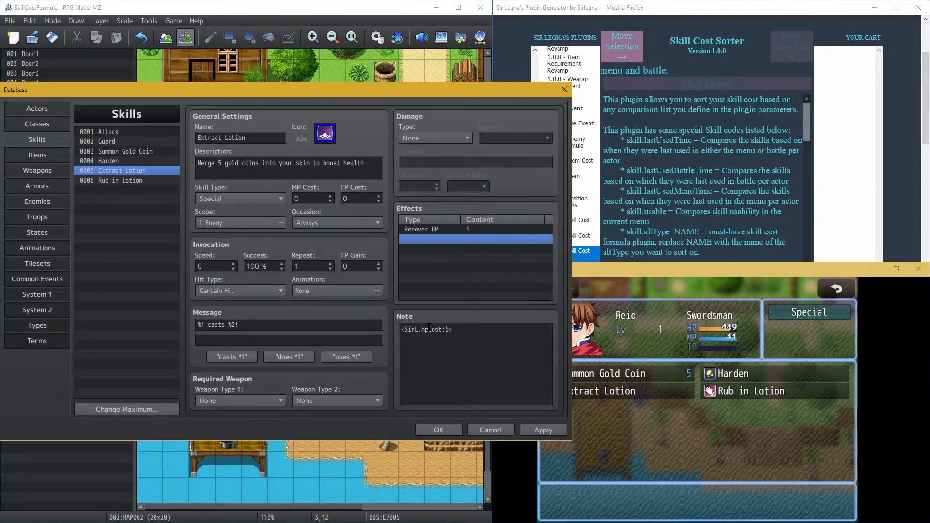
Step: Compare the note tags and descriptions of the Rub in Lotion, Extract Lotion and Harden skills
left_click(134, 181)
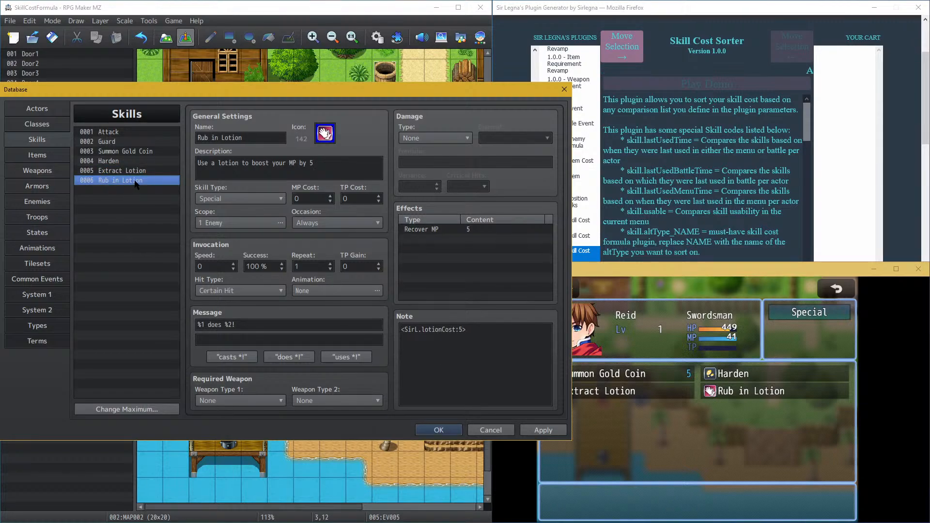
left_click(481, 338)
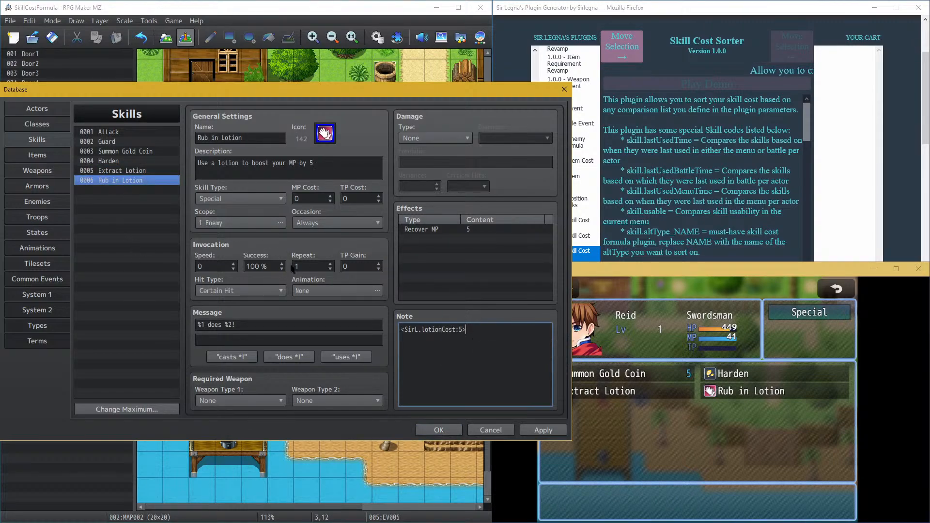
left_click(130, 175)
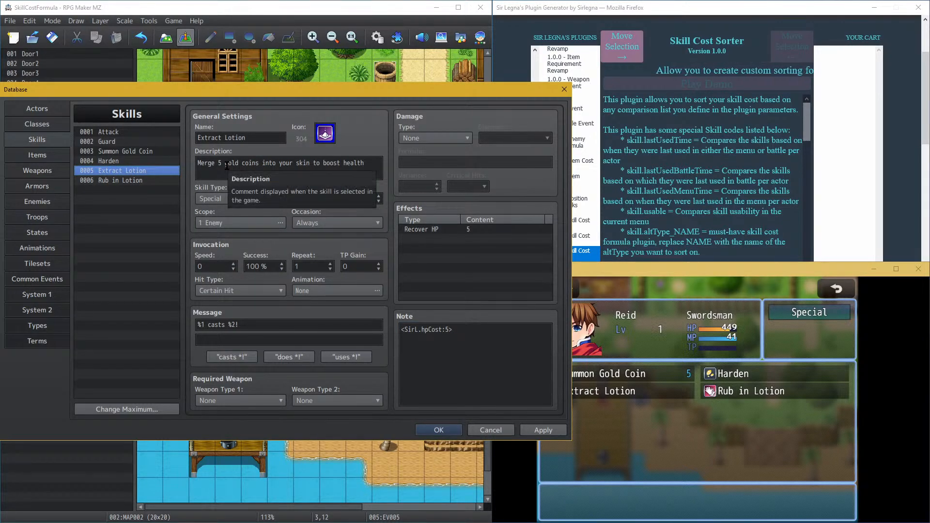
left_click(147, 164)
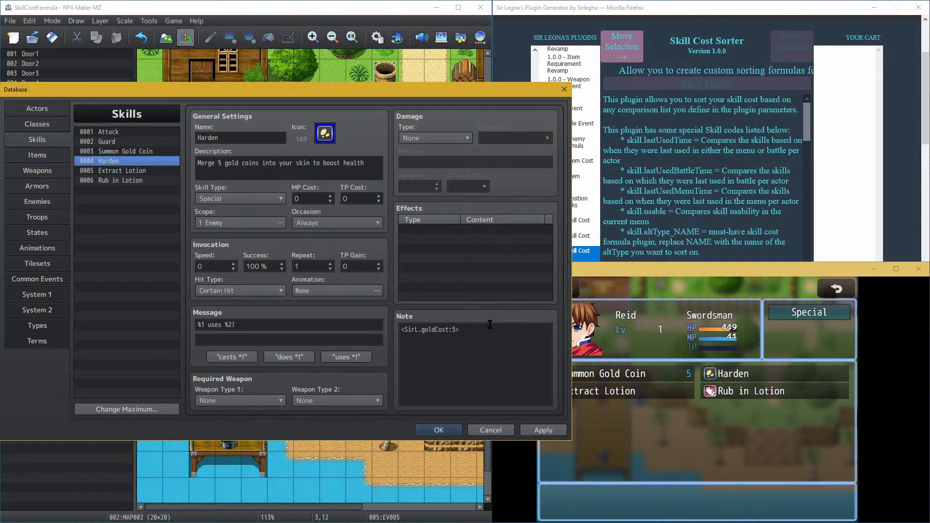
left_click(474, 331)
key("ctrl+a")
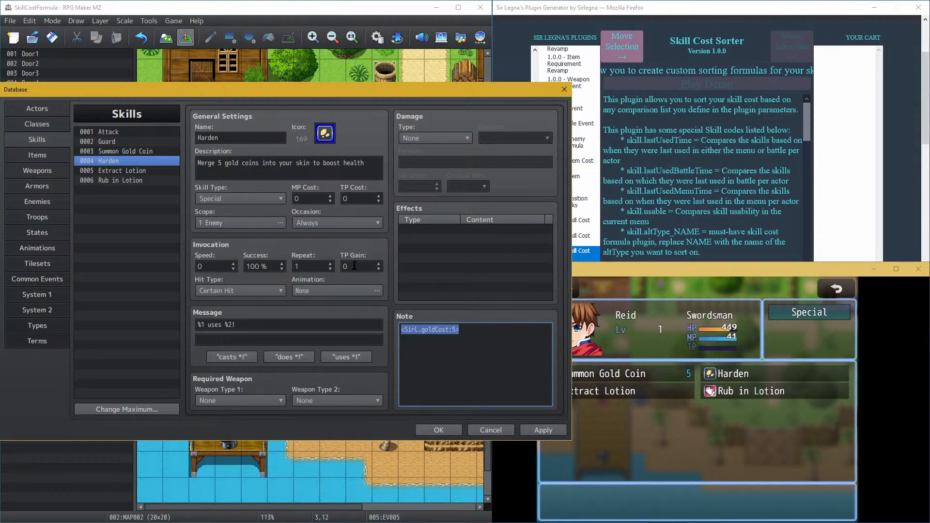
Step: Replace the Extract Lotion skill's description with "Take 5 HP to gain one Lotion"
left_click(151, 172)
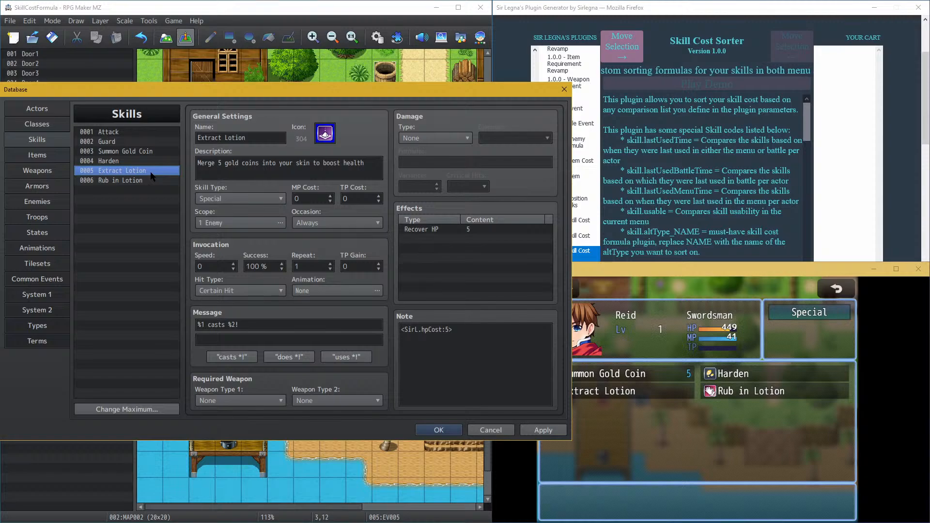
left_click(223, 162)
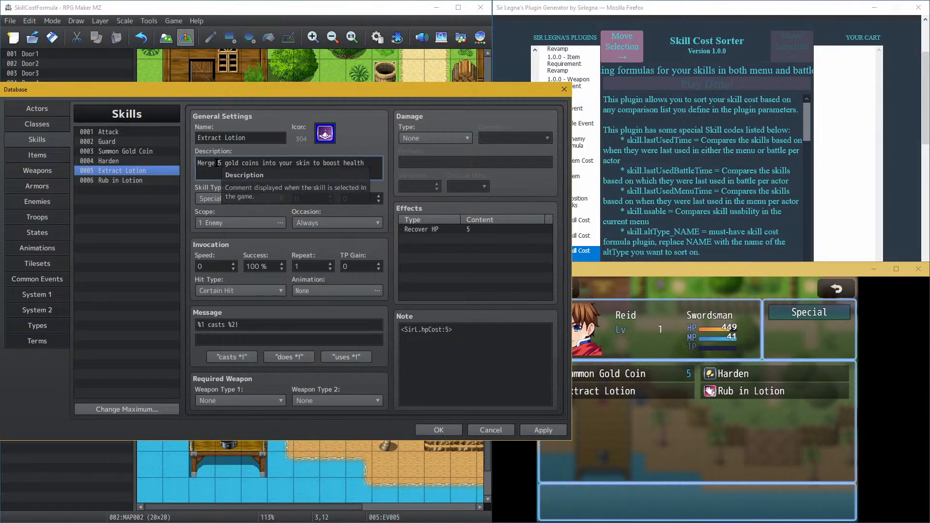
double_click(228, 162)
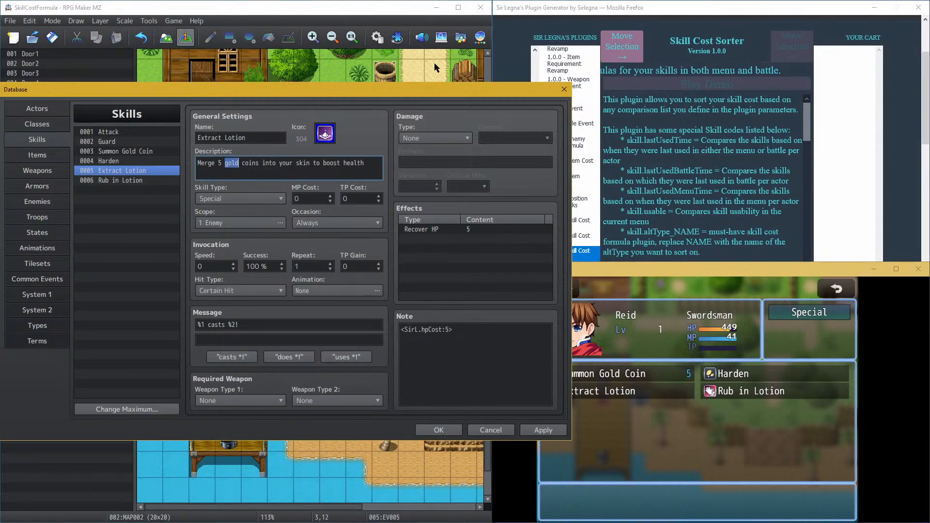
key("ctrl+a")
type("Tak")
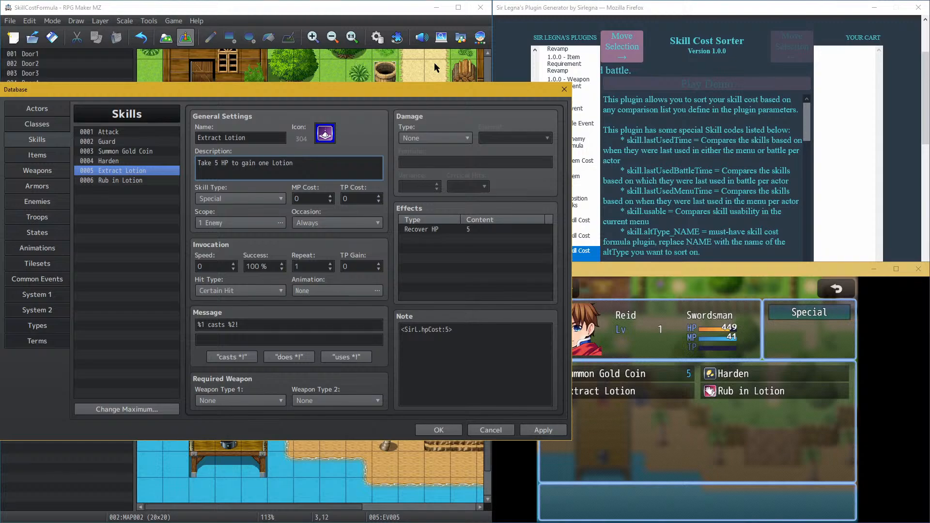
Step: Change Rub in Lotion's note tag to <SirL.lotionCost:1> and apply the database changes
left_click(134, 180)
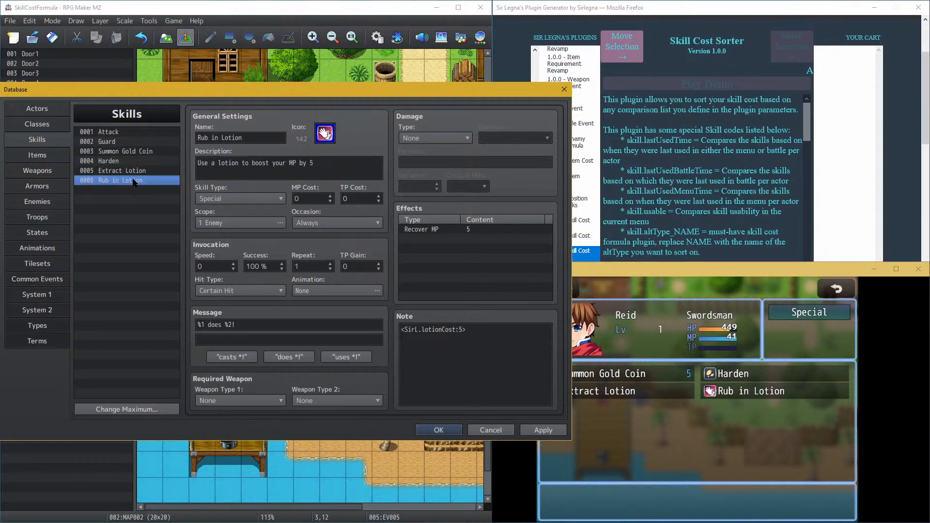
left_click(498, 352)
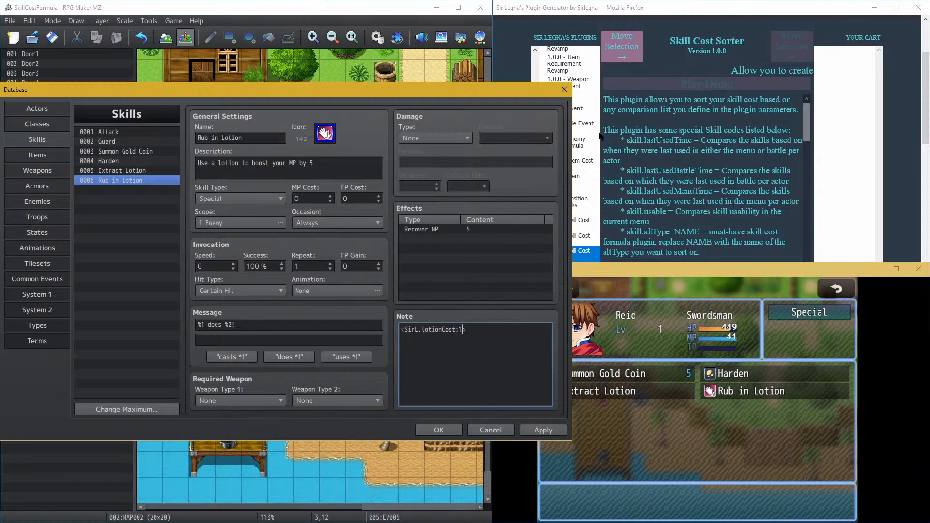
left_click(156, 171)
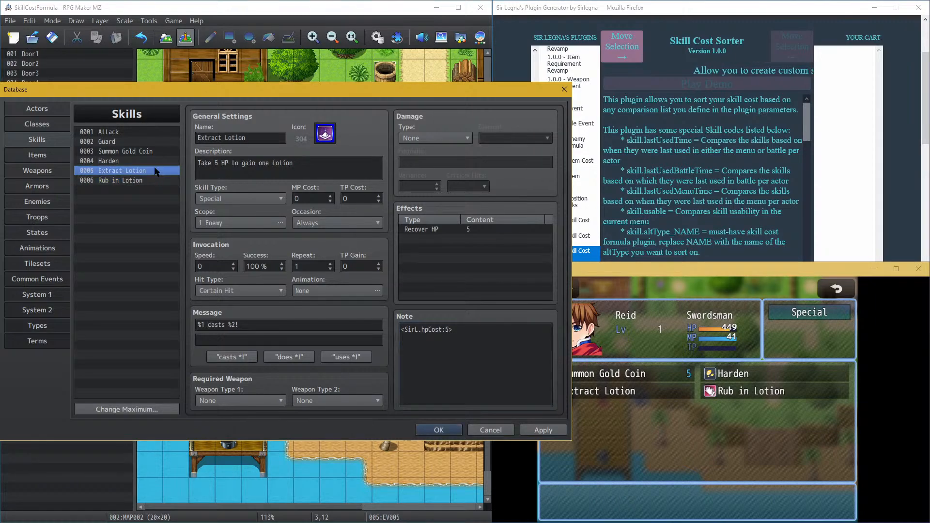
left_click(542, 430)
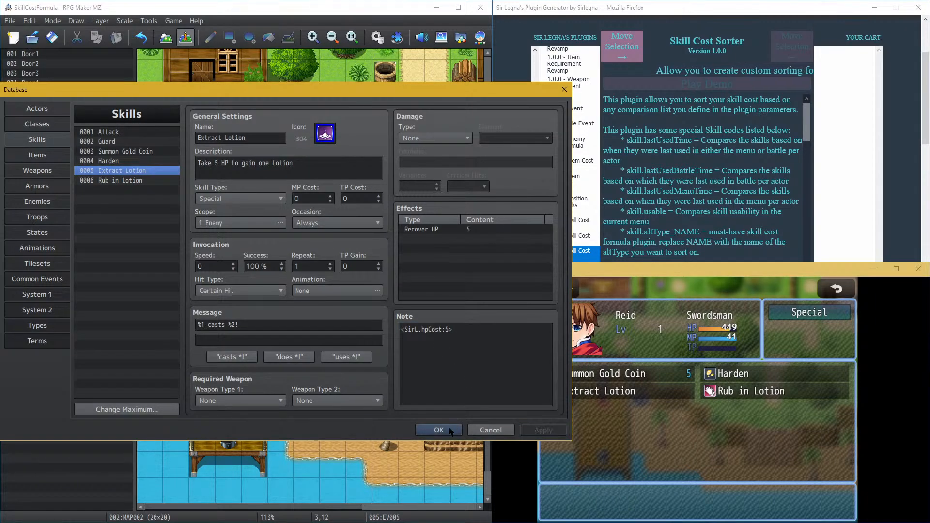
Step: Review the settings of the Rub in Lotion, Harden and Summon Gold Coin skills
left_click(143, 180)
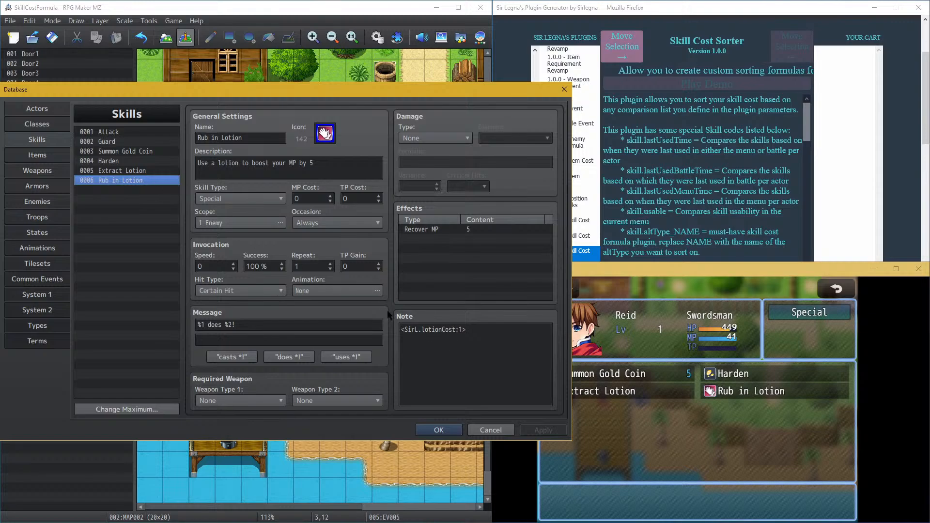
left_click(124, 165)
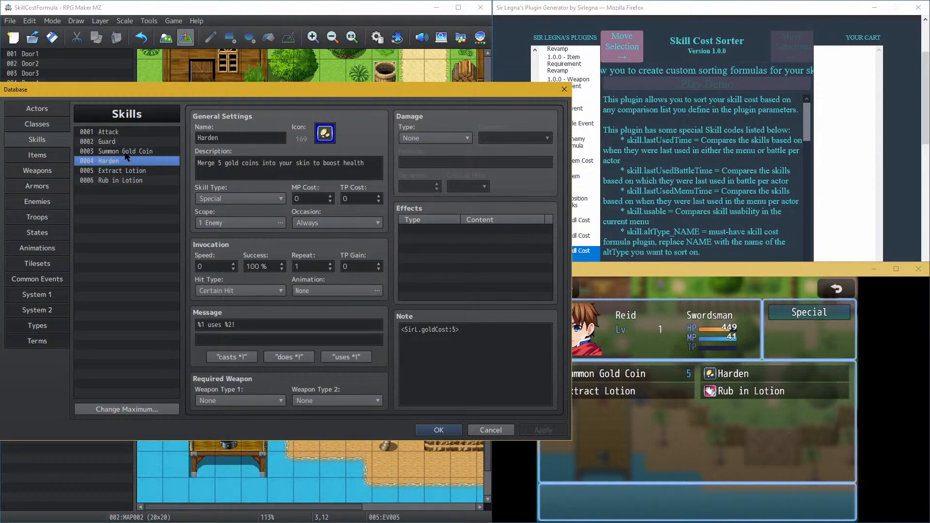
left_click(125, 151)
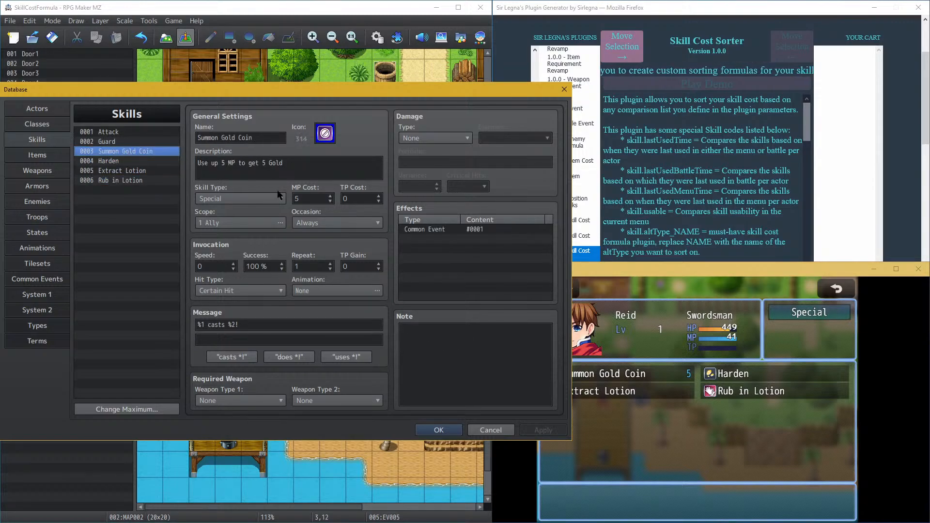
Step: Close the database and the running game, and launch a new playtest with the project changes saved
left_click(451, 430)
left_click(896, 269)
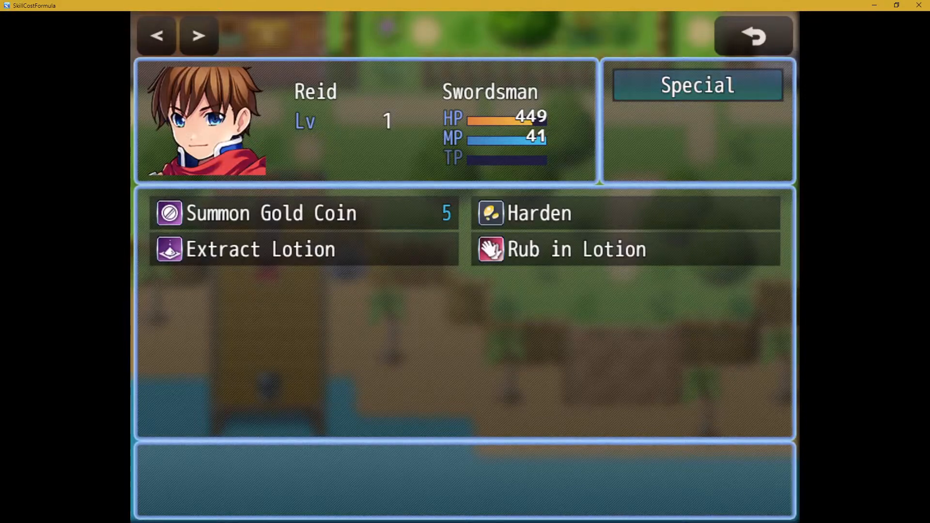
left_click(896, 5)
left_click(432, 8)
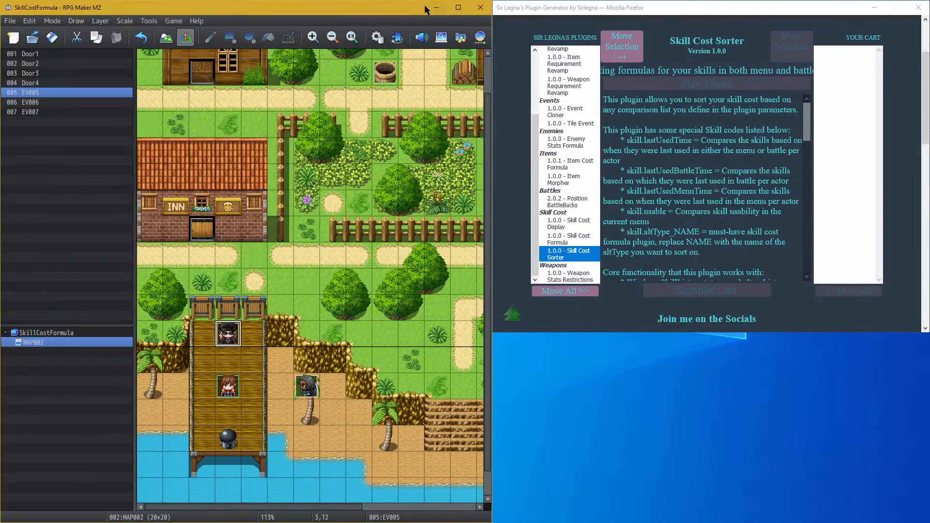
left_click(173, 20)
left_click(181, 34)
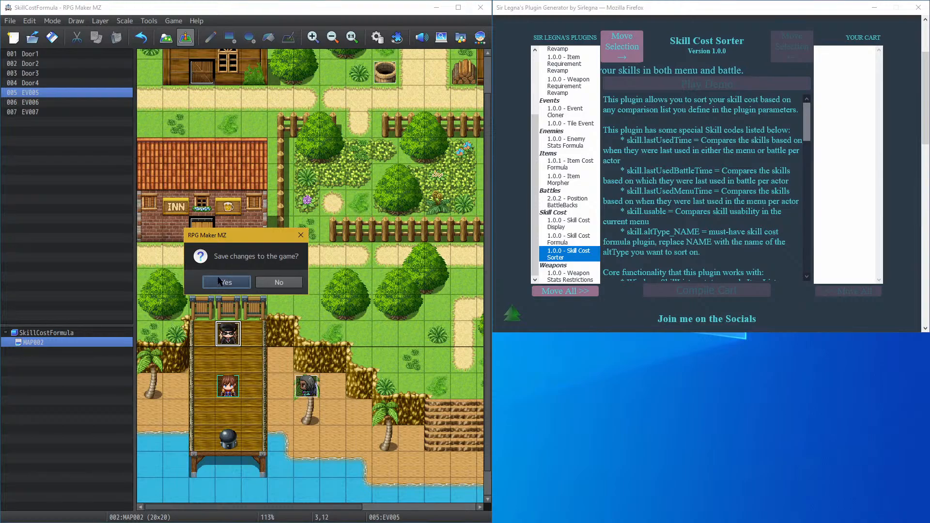
left_click(229, 280)
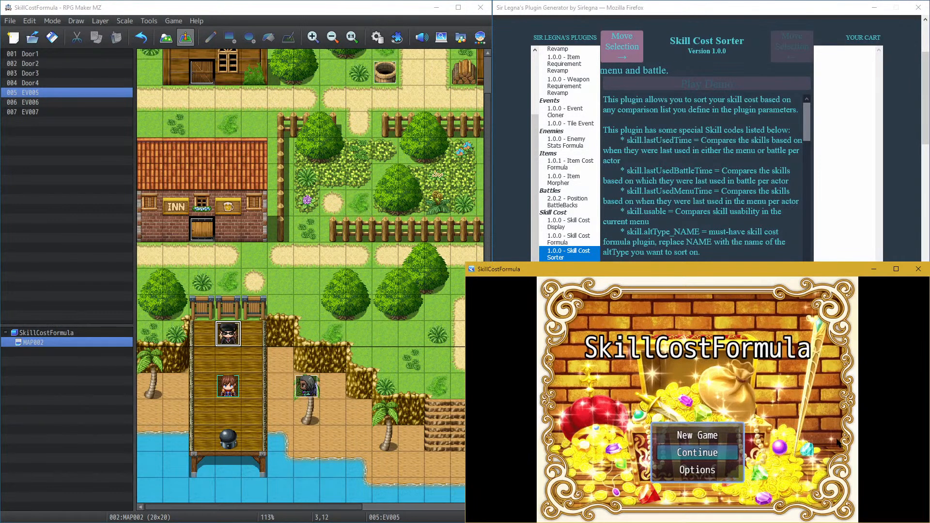
Step: Open the DevTools for the playtest and tile the debugger and game windows side by side
left_click_drag(736, 275, 720, 408)
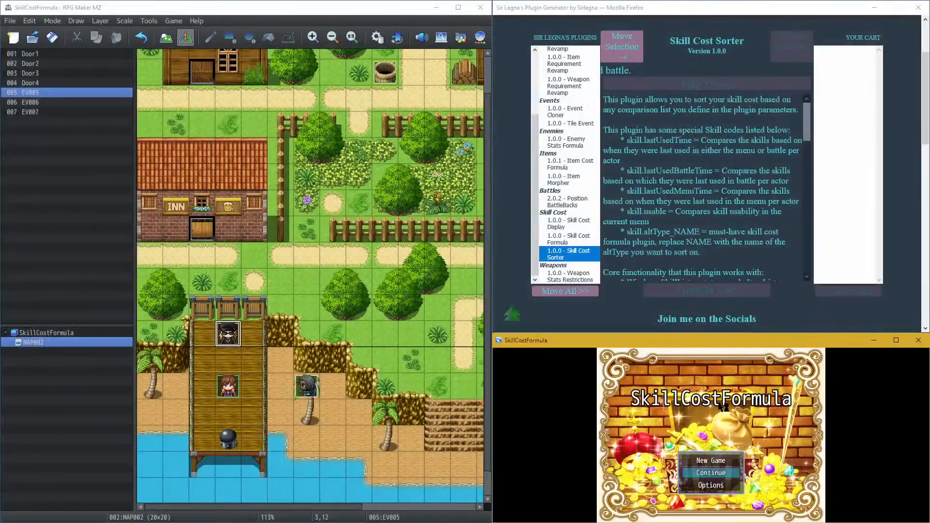
key("F8")
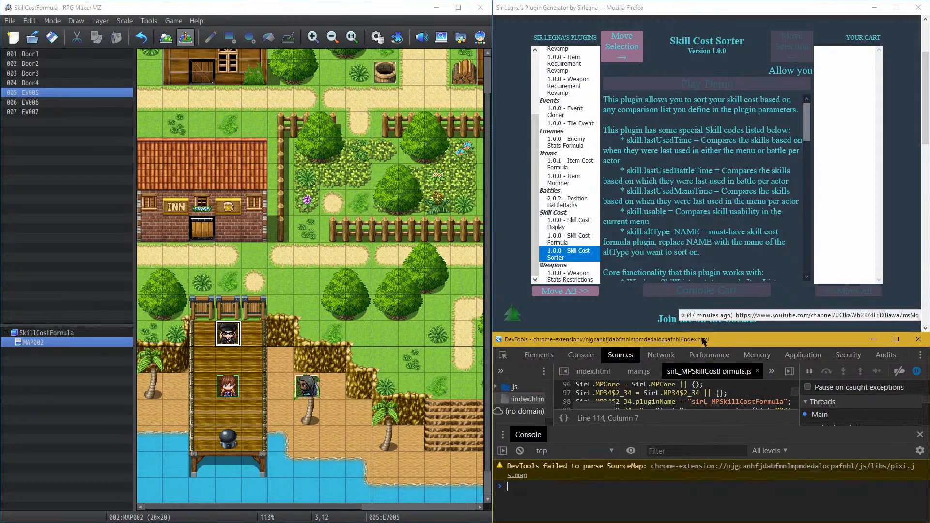
left_click_drag(703, 340, 304, 194)
left_click(698, 417)
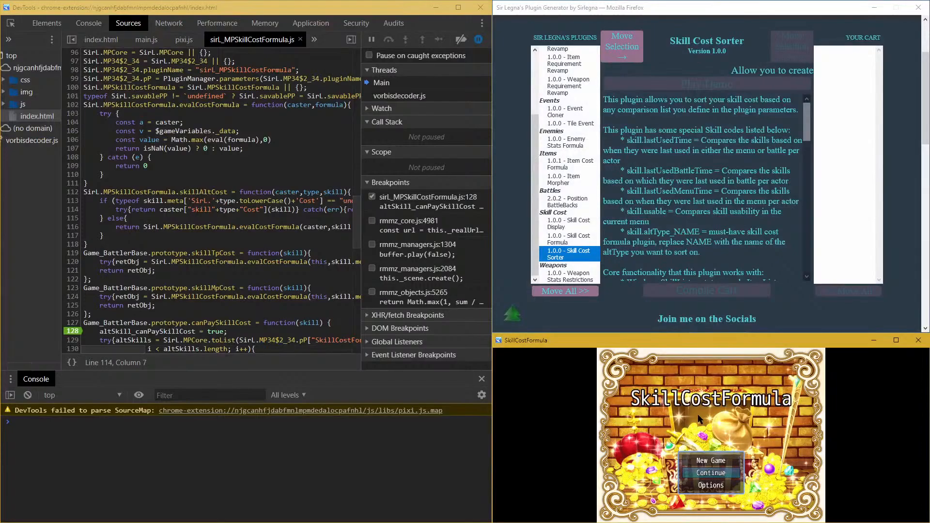
Step: Start a new game and remove the line 128 breakpoint from sirL_MPSkillCostFormula.js, enlarging the console area
left_click(704, 461)
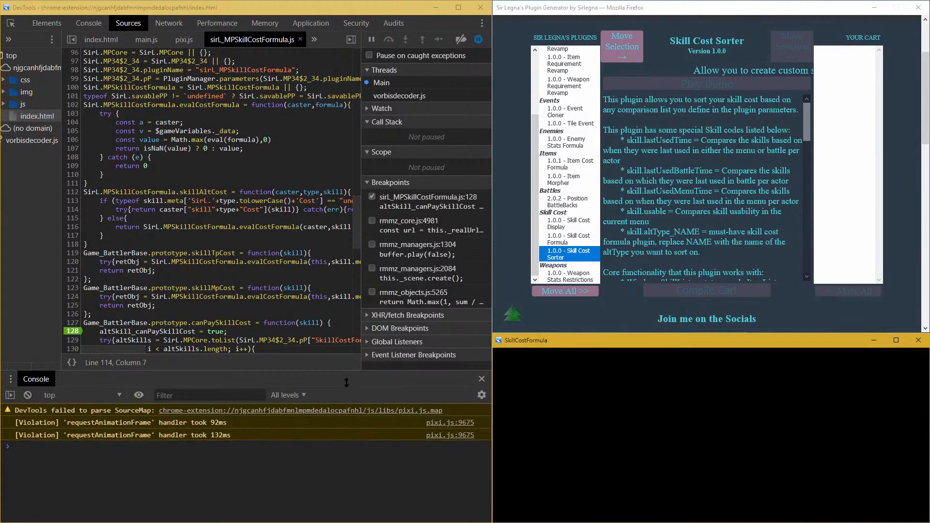
left_click_drag(359, 382, 359, 238)
scroll(70, 158, "down", 4)
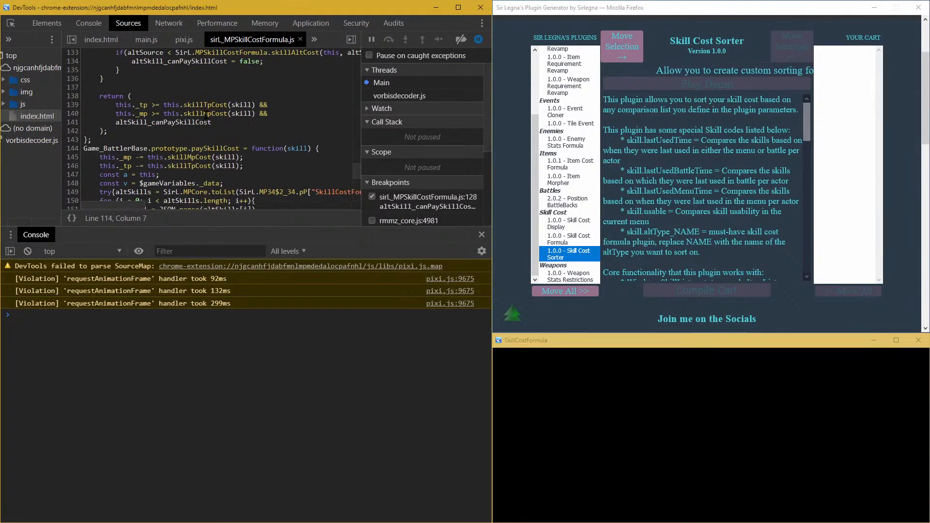
left_click(68, 170)
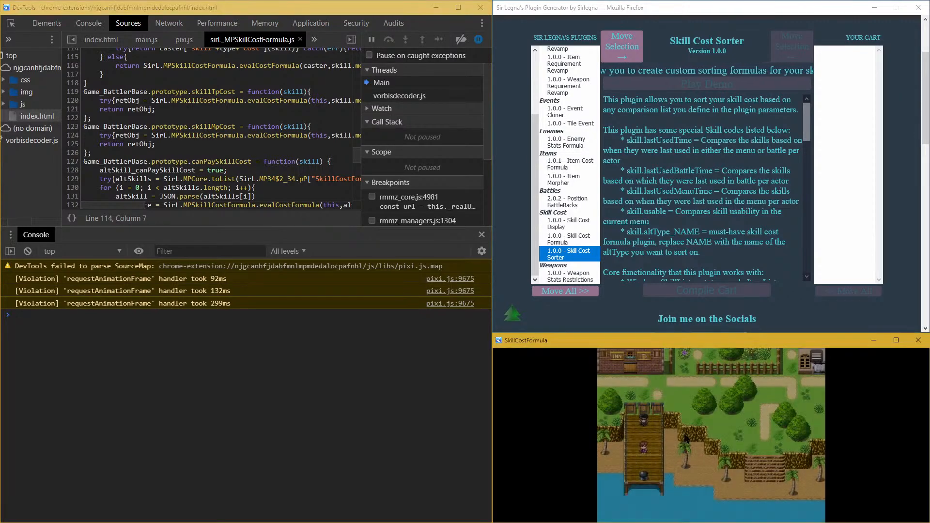
Step: Use the Summon Gold Coin skill from the character's Special skills in the game
right_click(640, 439)
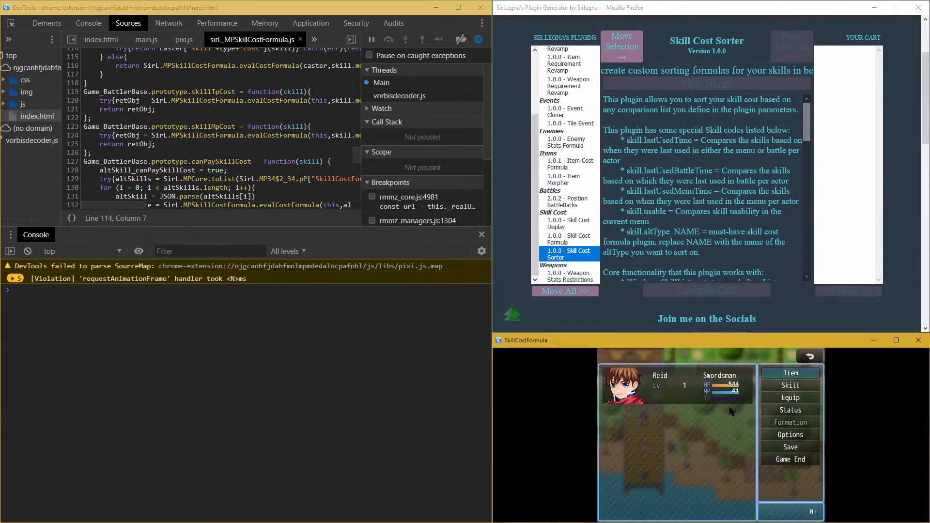
left_click(776, 387)
left_click(712, 408)
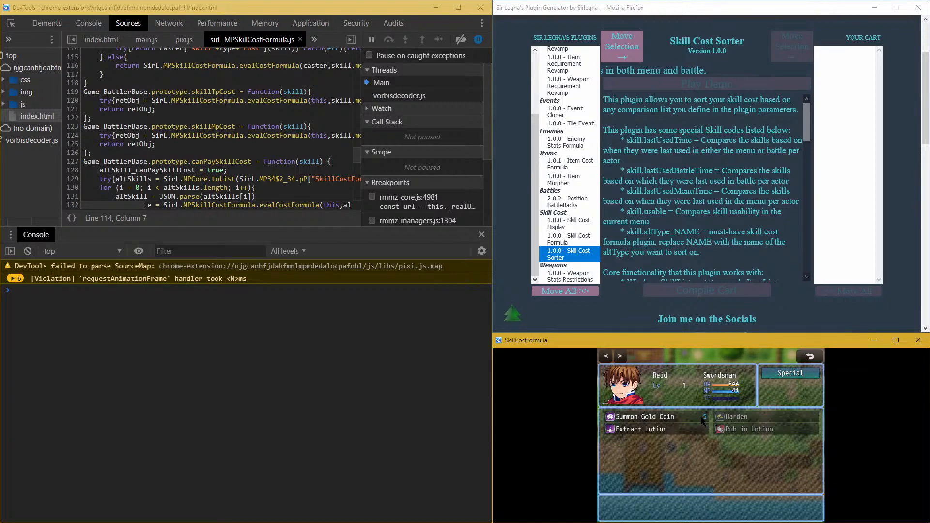
left_click(777, 382)
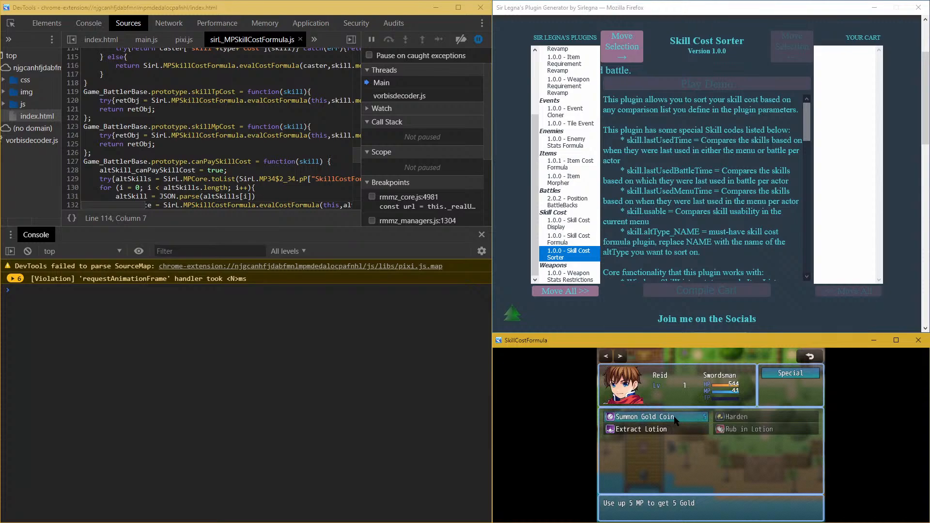
left_click(673, 420)
left_click(745, 388)
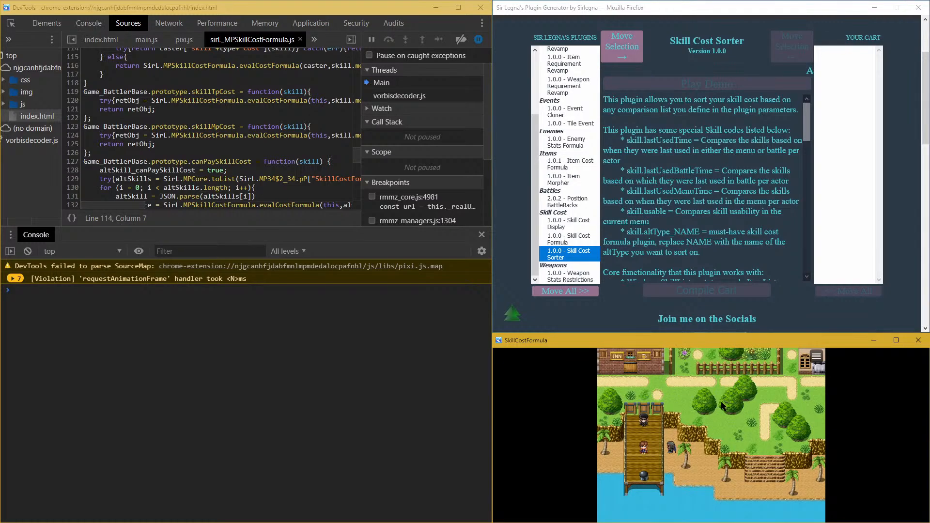
Step: Use the Extract Lotion skill repeatedly from the Special skills and return to the game's main menu
right_click(664, 432)
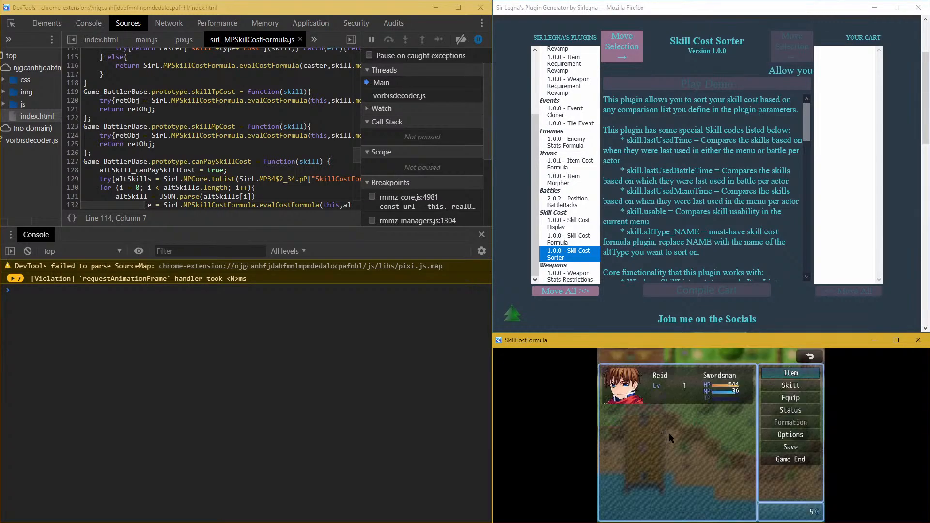
left_click(790, 385)
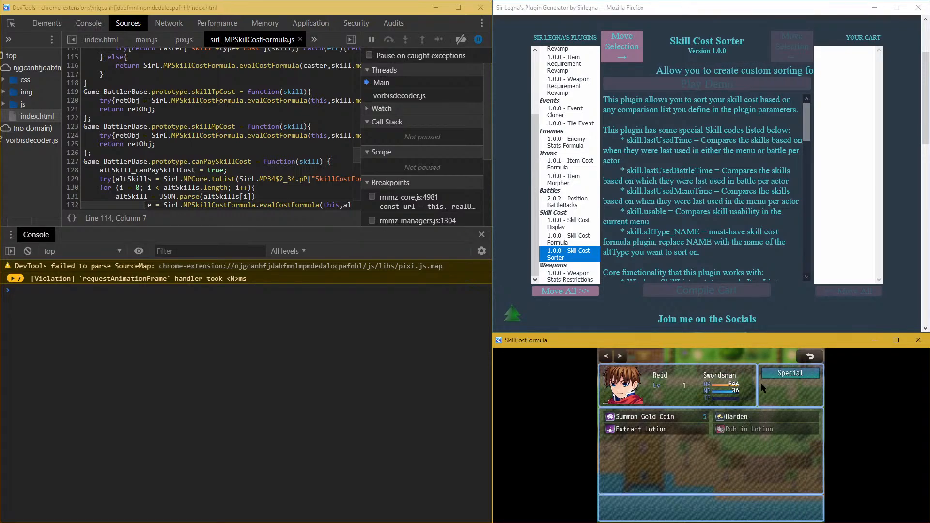
left_click(775, 374)
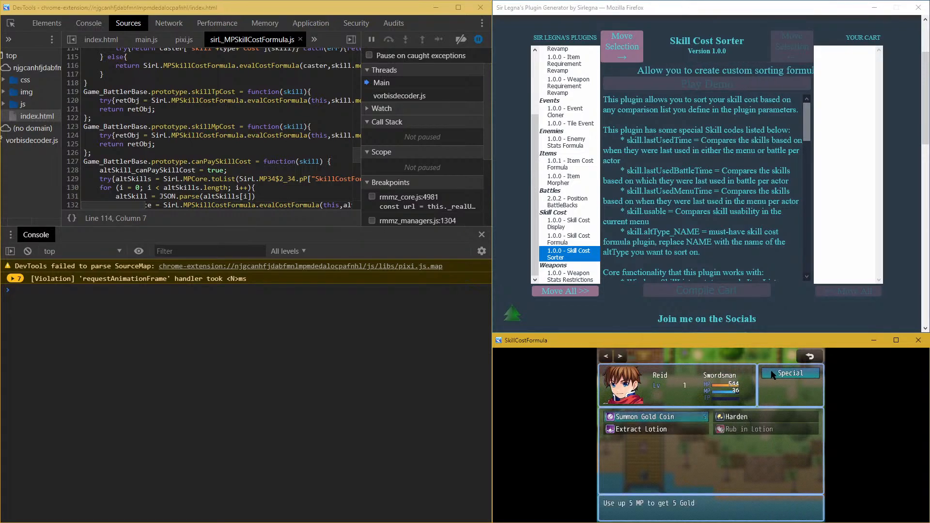
left_click(688, 431)
left_click(687, 430)
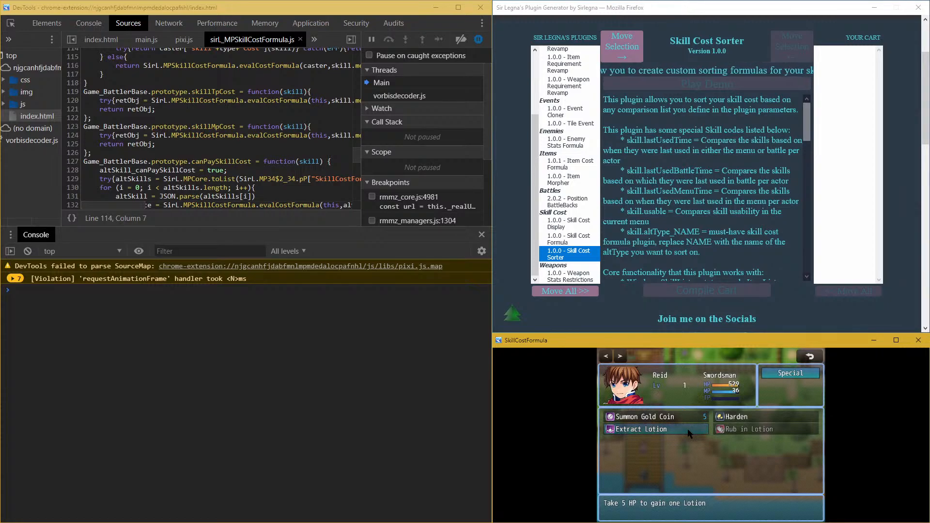
right_click(687, 430)
right_click(689, 430)
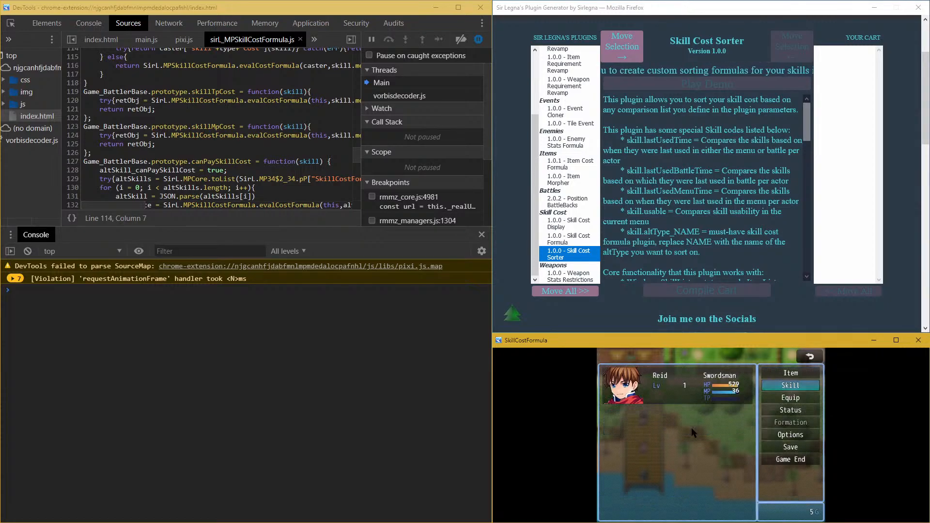
Step: Check the lotion item in the party's inventory
left_click(781, 374)
left_click(631, 374)
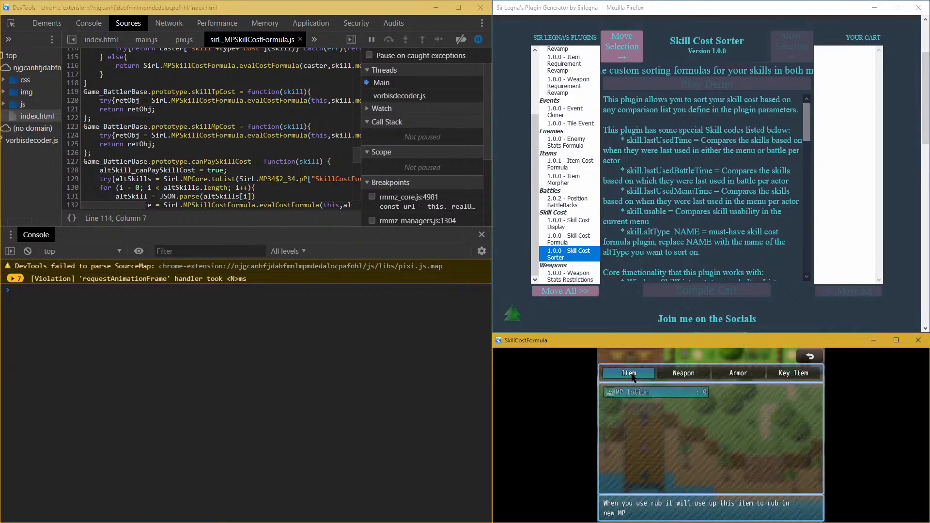
right_click(654, 396)
right_click(655, 394)
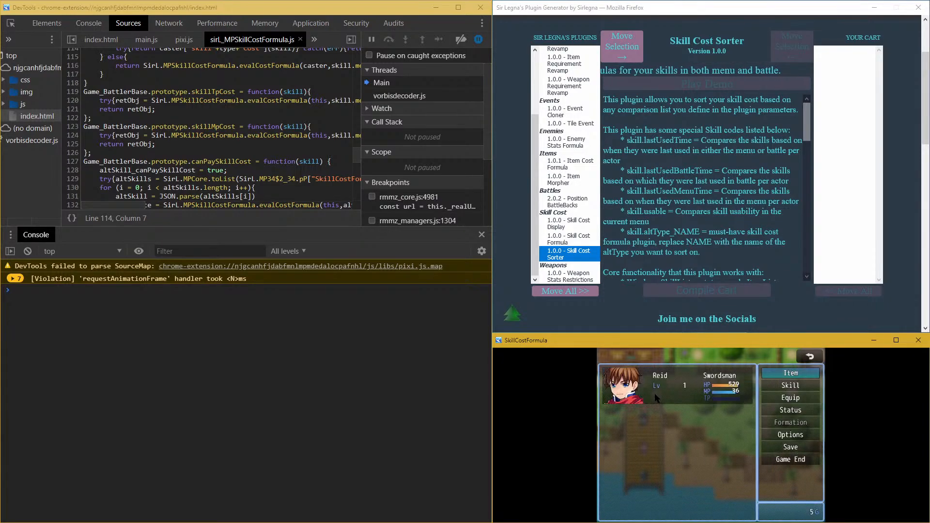
Step: Use the Harden skill from the Special skills and return to the map
left_click(781, 386)
left_click(690, 391)
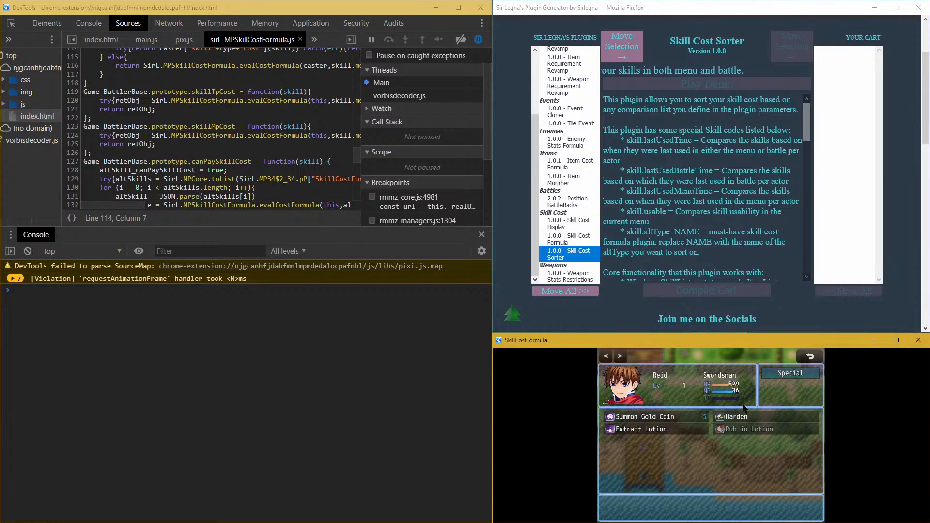
left_click(780, 374)
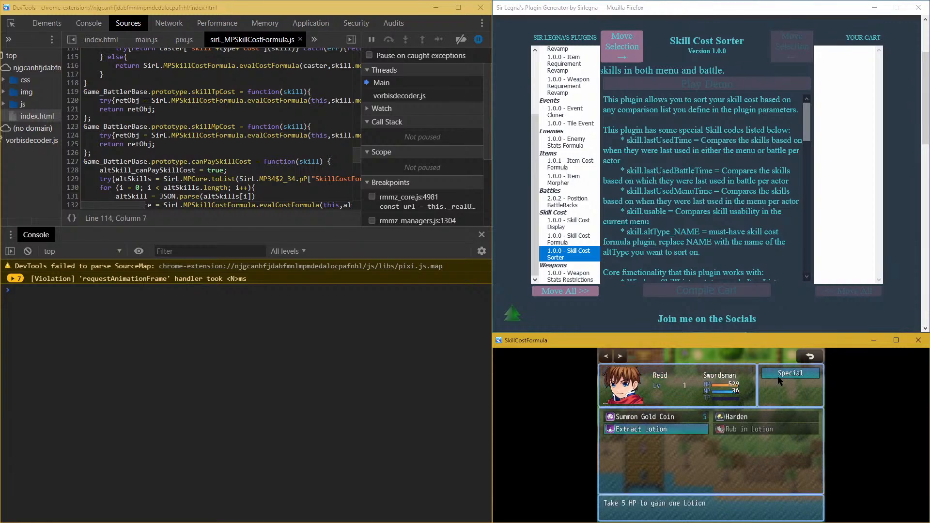
right_click(744, 408)
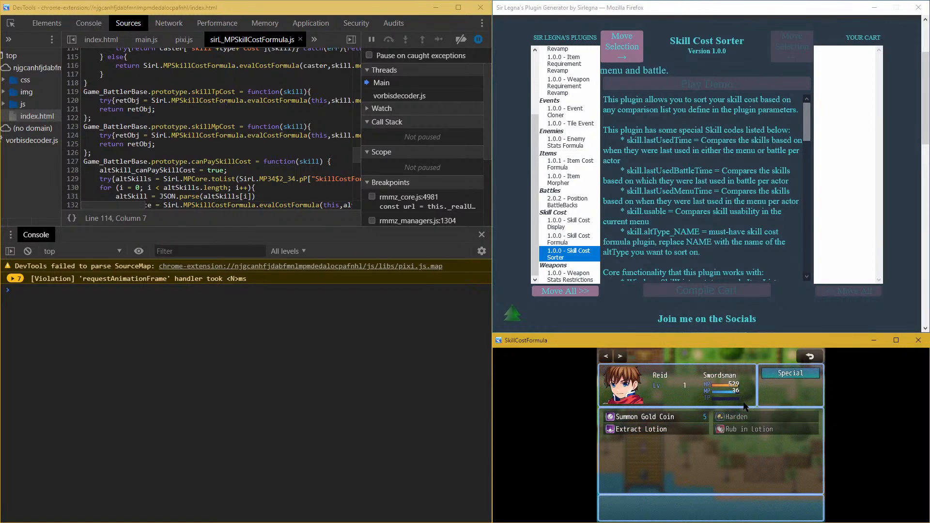
right_click(745, 407)
right_click(742, 405)
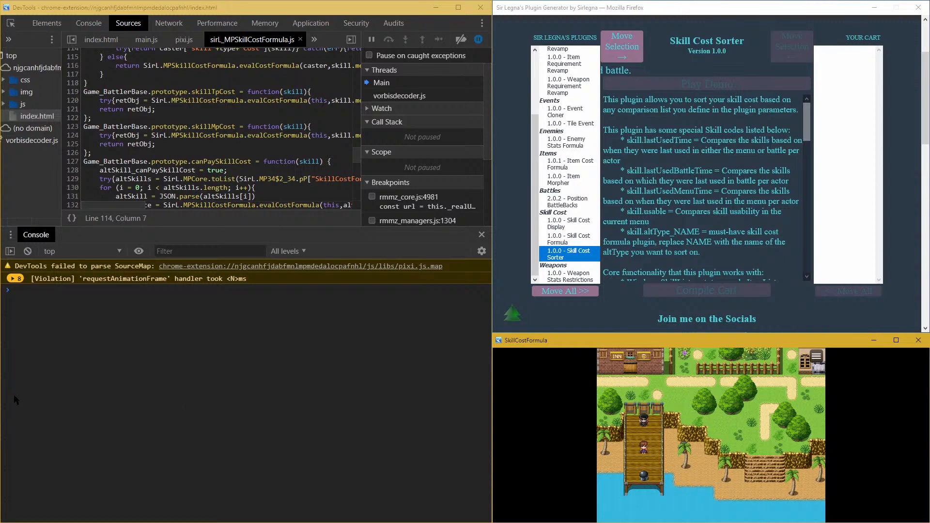
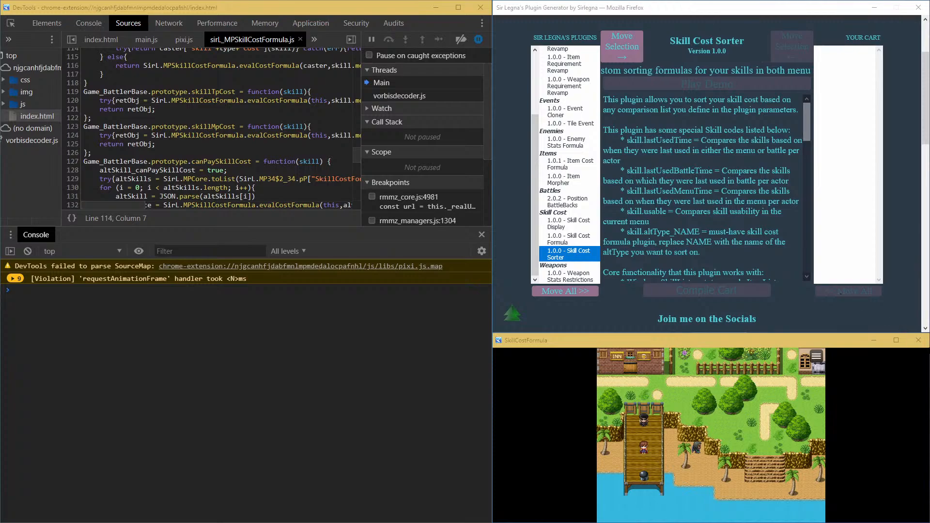
Step: End the playtest and open the Harden skill's settings in the database
left_click(918, 340)
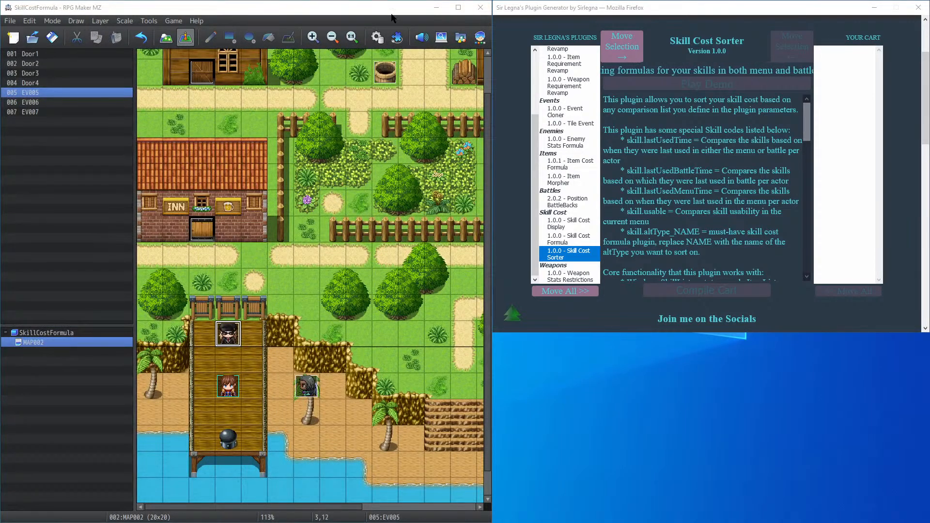
left_click(378, 34)
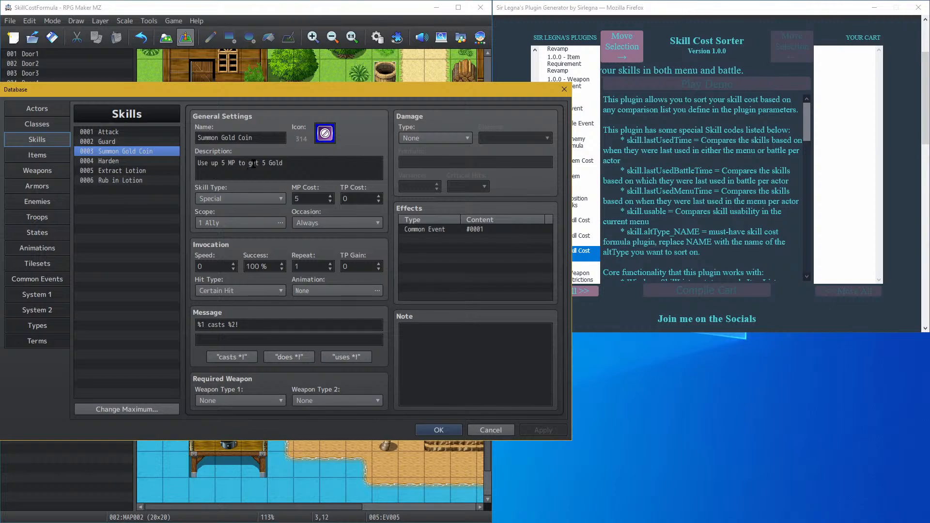
left_click(119, 162)
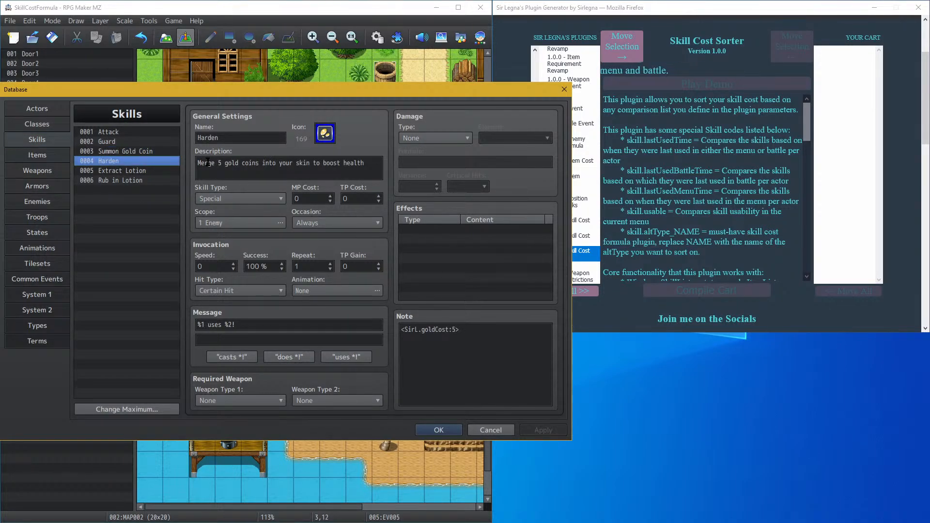
left_click(445, 331)
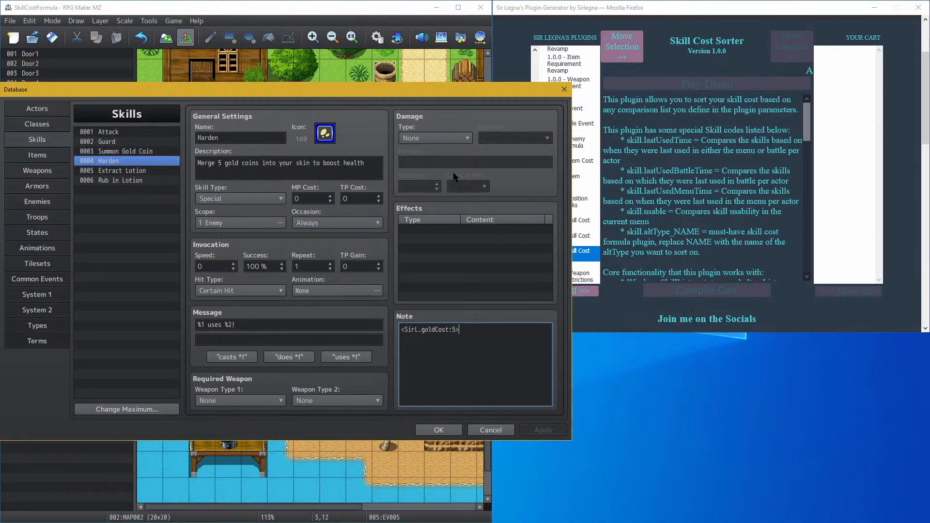
Step: Add a Recover HP effect of 0 % + 5 to the Harden skill and apply the change
double_click(433, 234)
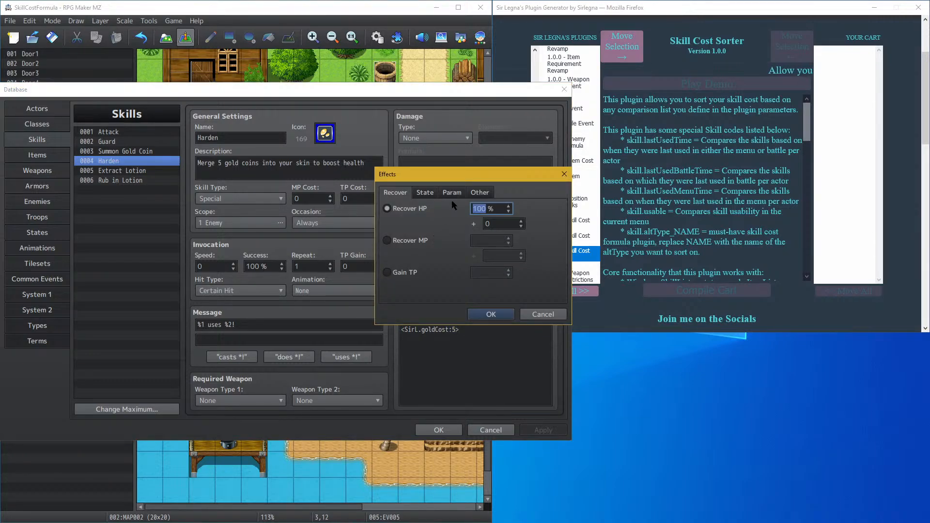
type("0")
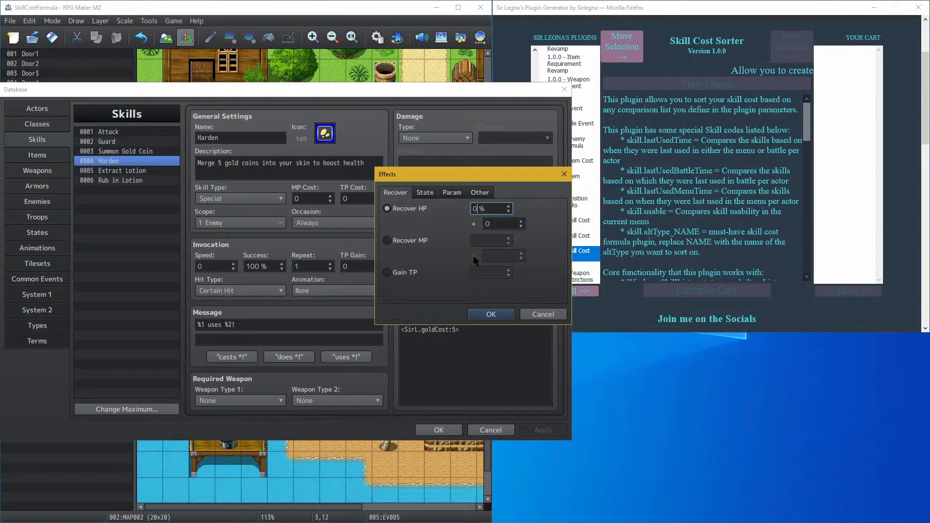
left_click(491, 226)
type("5")
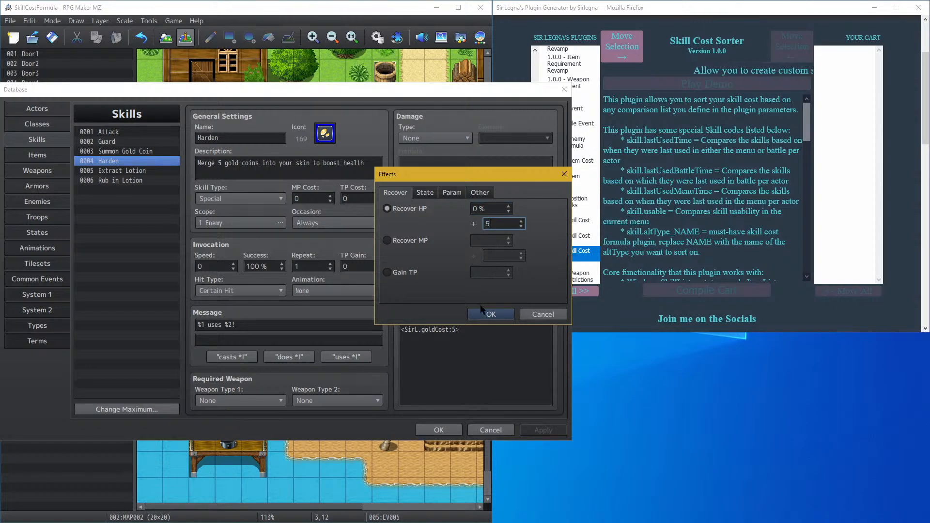
left_click(491, 314)
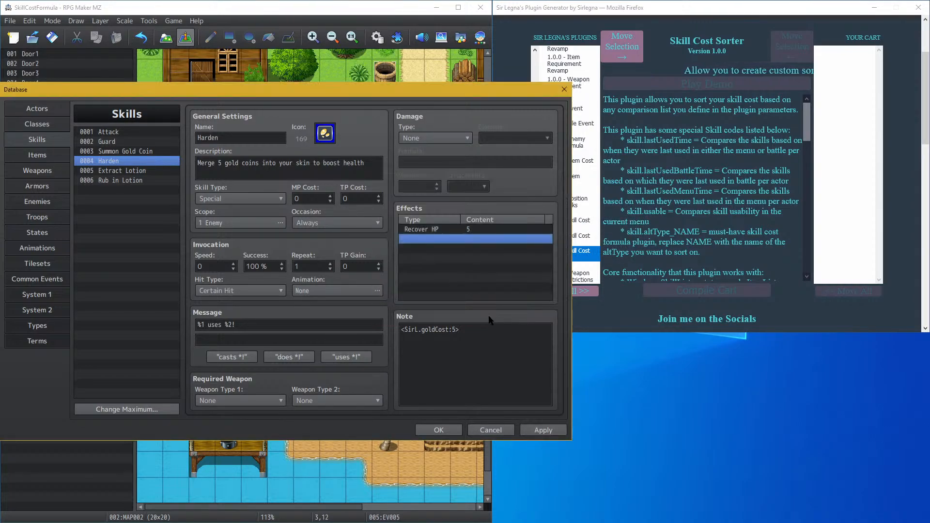
left_click(538, 429)
Step: Replace the Extract Lotion skill's Recover HP effect with a Common Event effect that calls event 0002
left_click(132, 171)
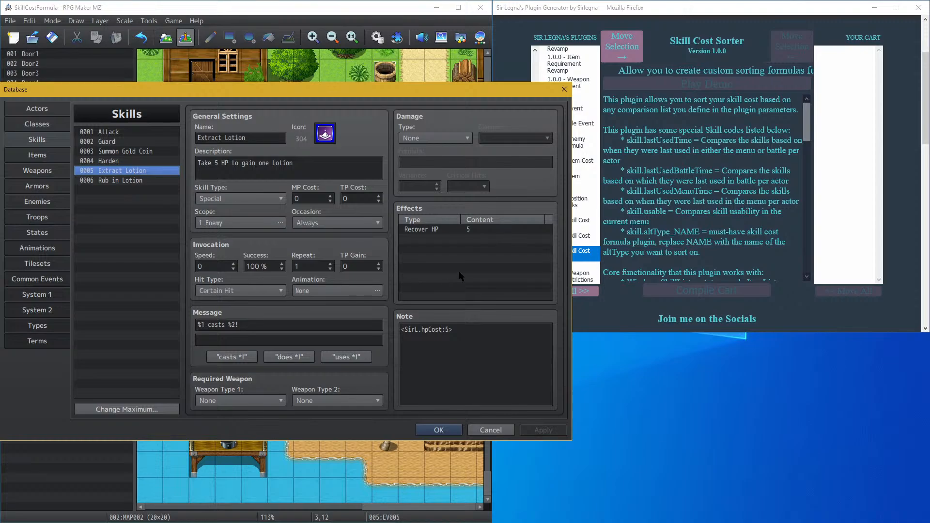
left_click(451, 230)
key("Delete")
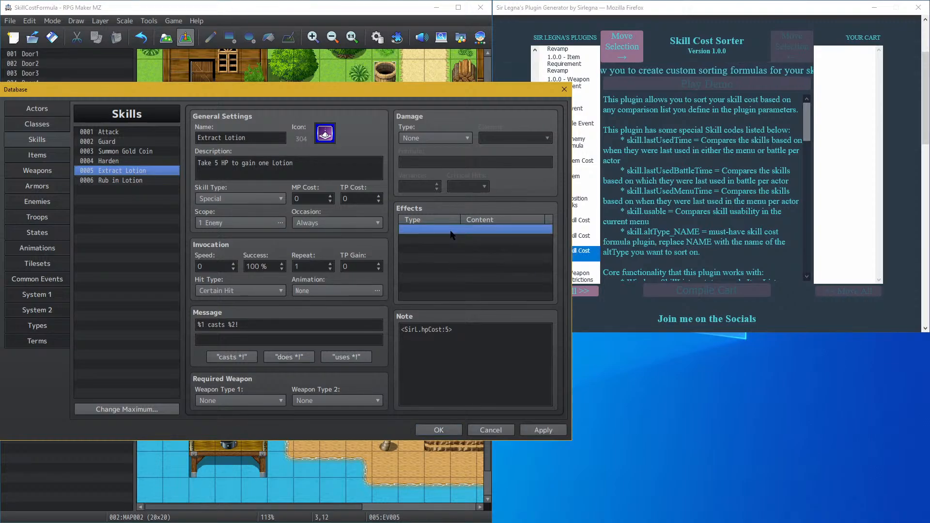
double_click(447, 233)
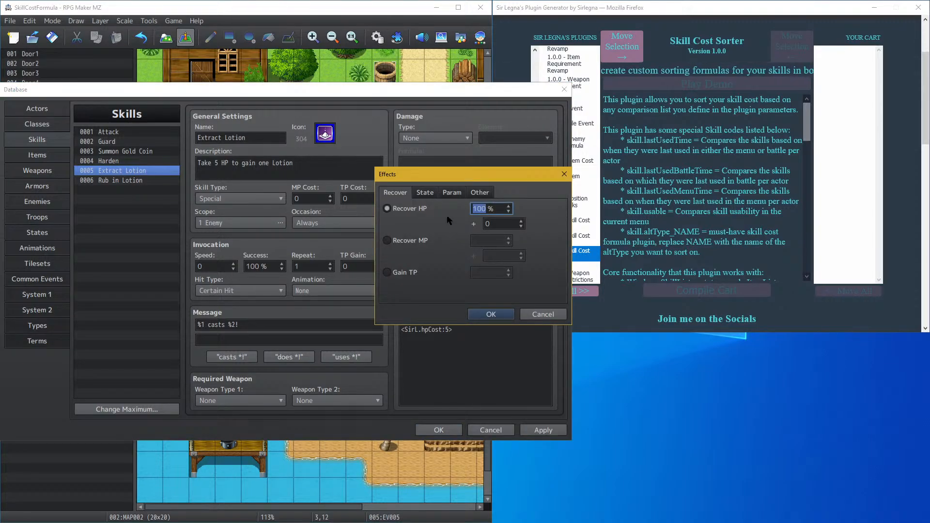
left_click(443, 194)
left_click(425, 194)
left_click(396, 195)
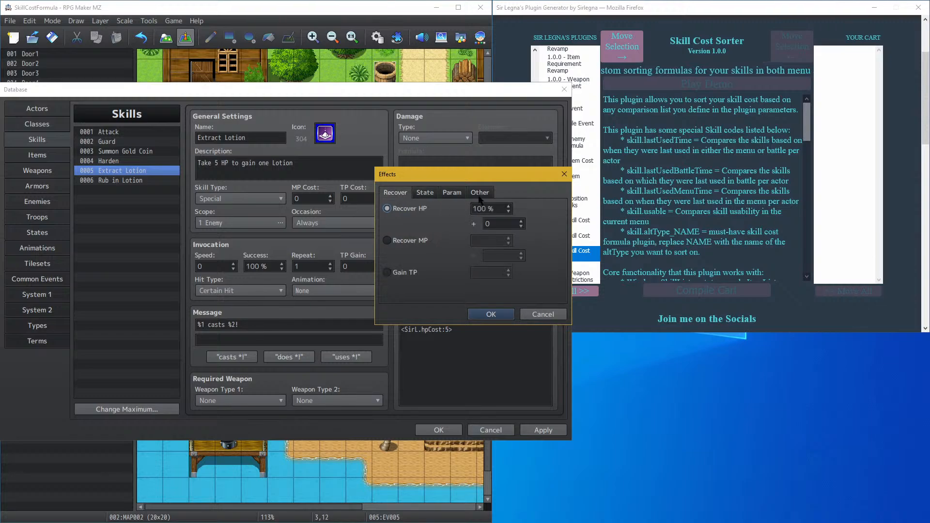
left_click(482, 194)
left_click(414, 274)
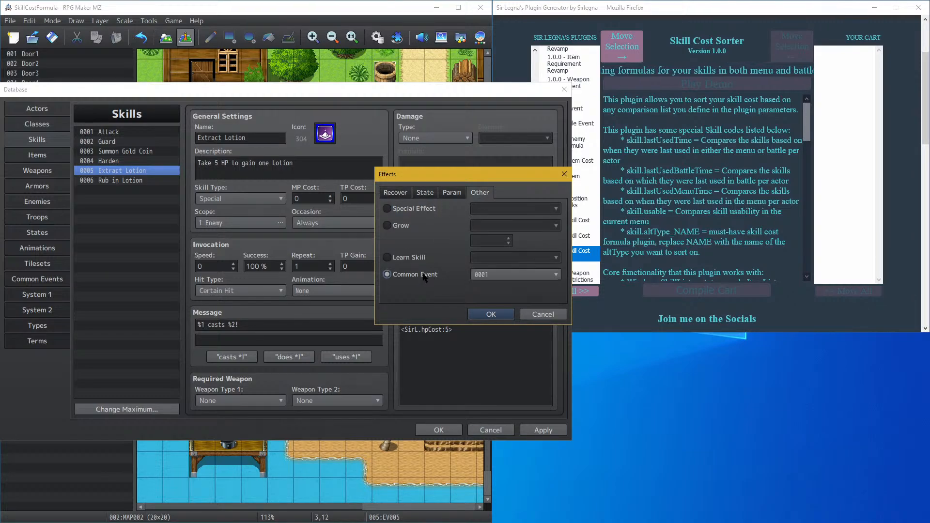
left_click(514, 274)
left_click(489, 295)
left_click(485, 315)
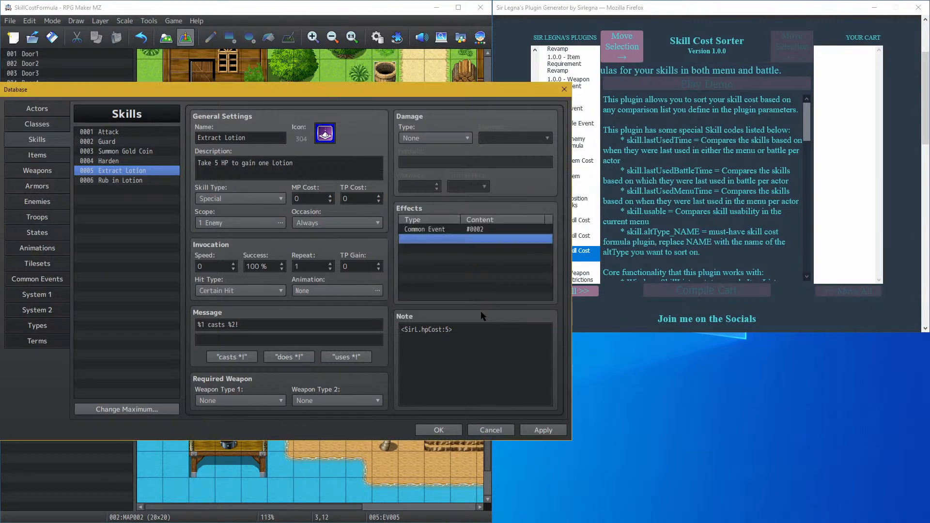
Step: Add a Change Items command to common event 0002 that increases MP lotion by 1, and apply the change
left_click(56, 281)
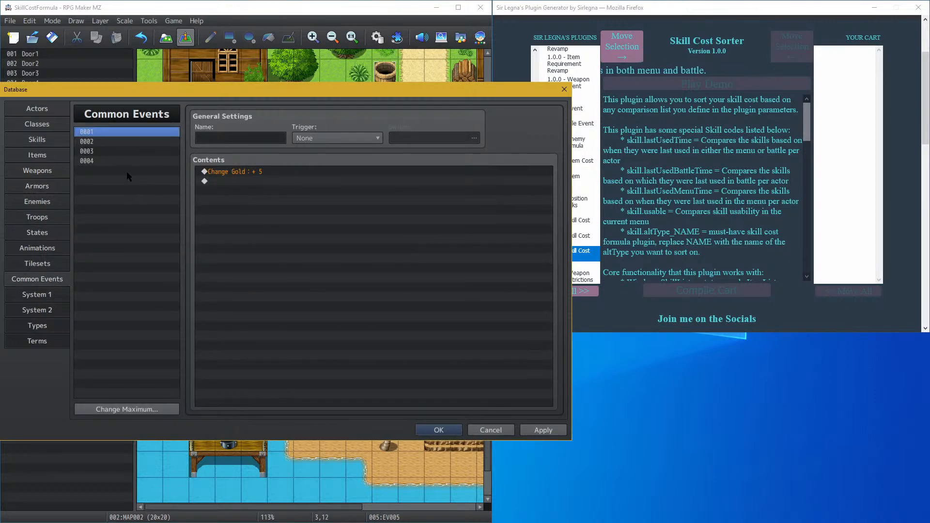
left_click(124, 144)
double_click(230, 174)
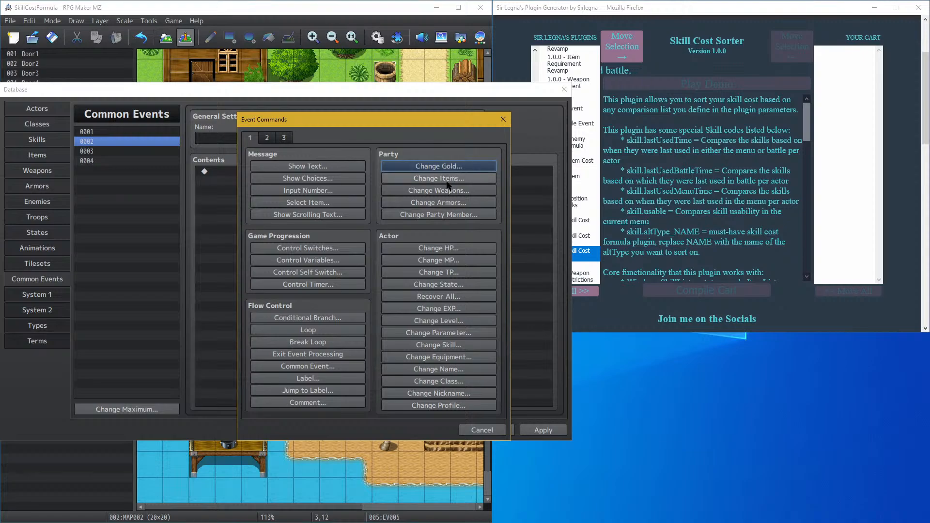
left_click(452, 179)
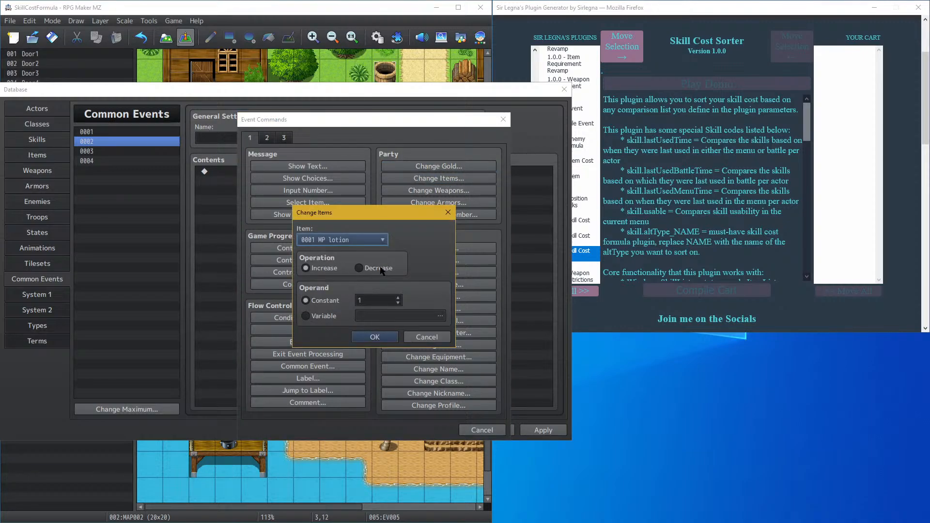
left_click(376, 337)
left_click(543, 430)
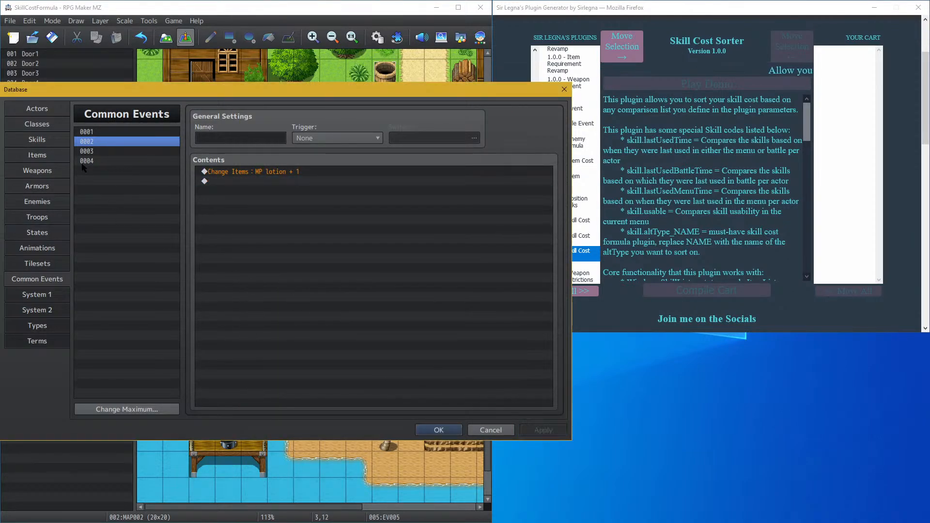
Step: Review the Rub in Lotion skill's settings and close the database with its changes accepted
left_click(37, 140)
left_click(113, 181)
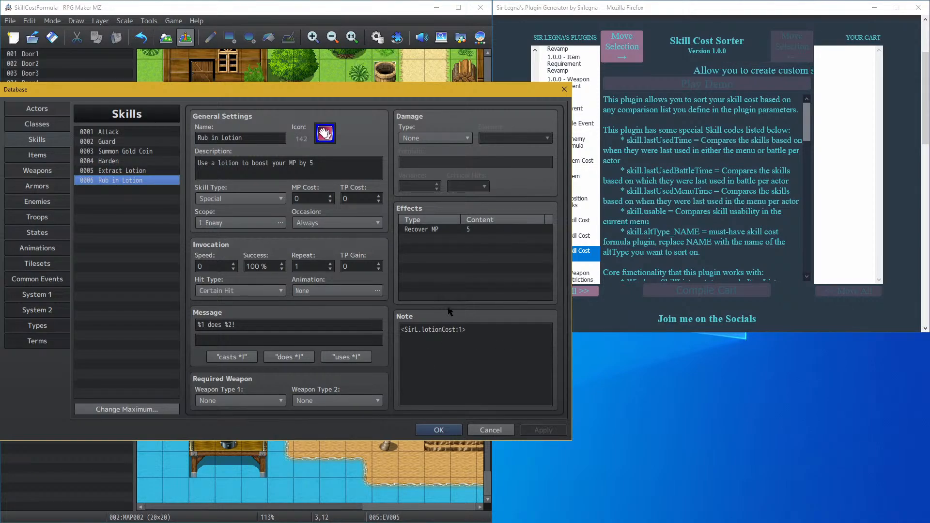
left_click(439, 429)
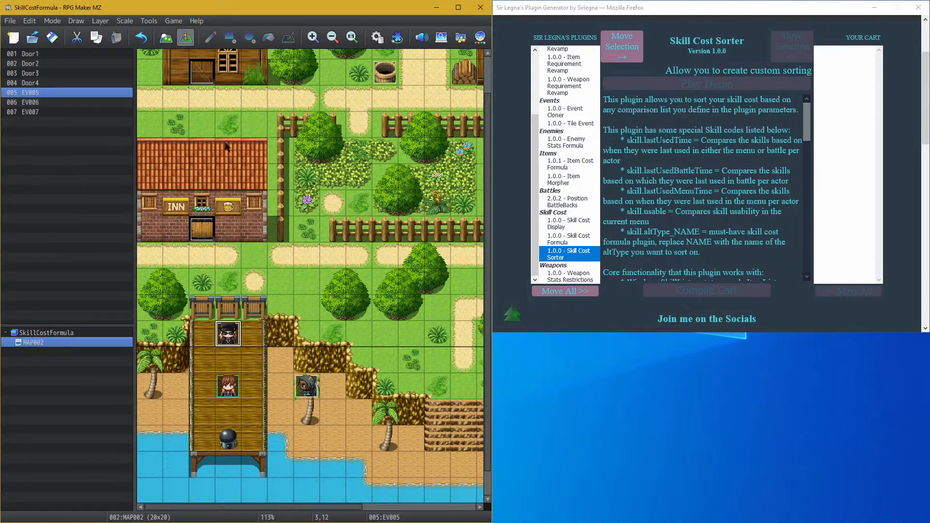
Step: Start a playtest with the game changes saved, and place the developer tools beside the game window
left_click(173, 21)
left_click(186, 37)
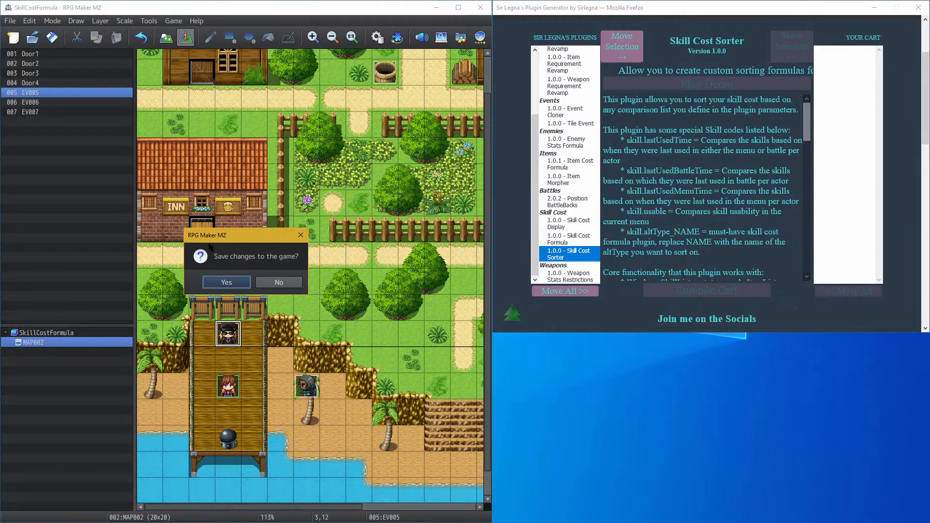
left_click(224, 282)
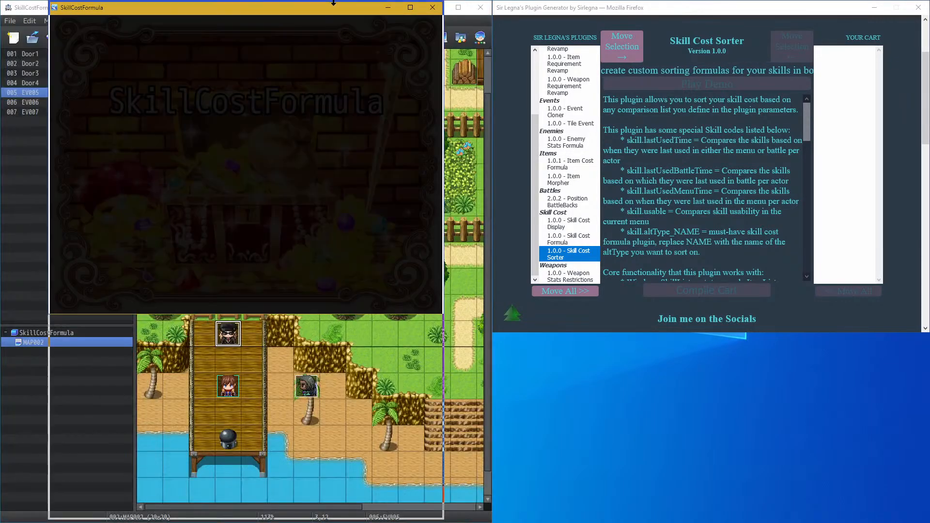
left_click_drag(333, 3, 929, 522)
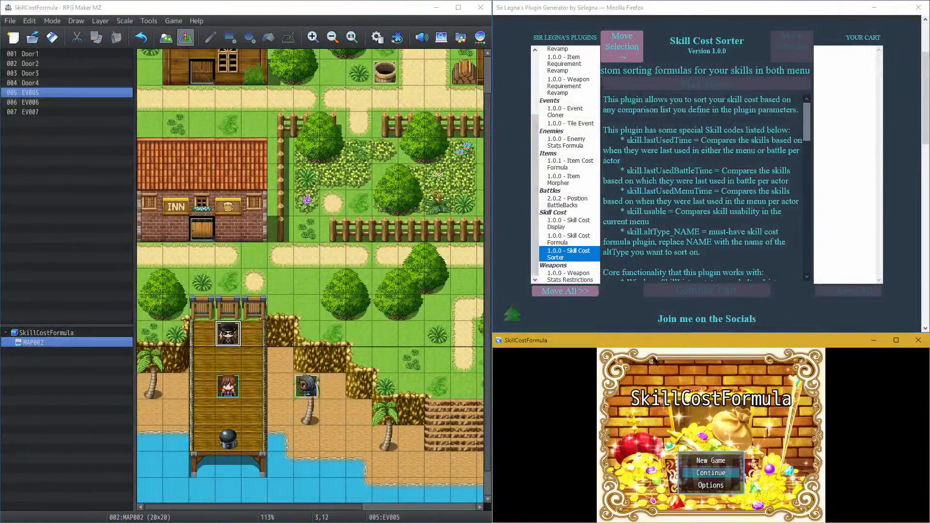
key("F5")
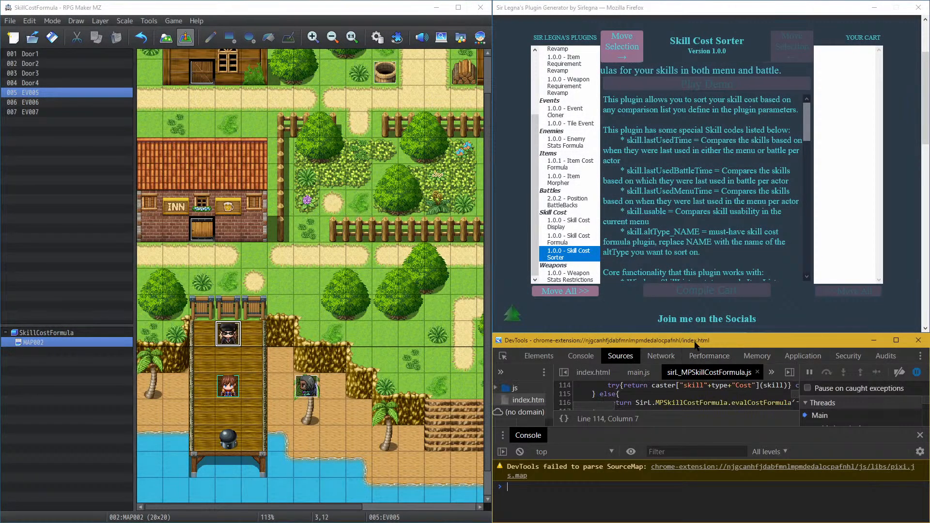
left_click_drag(694, 344, 271, 213)
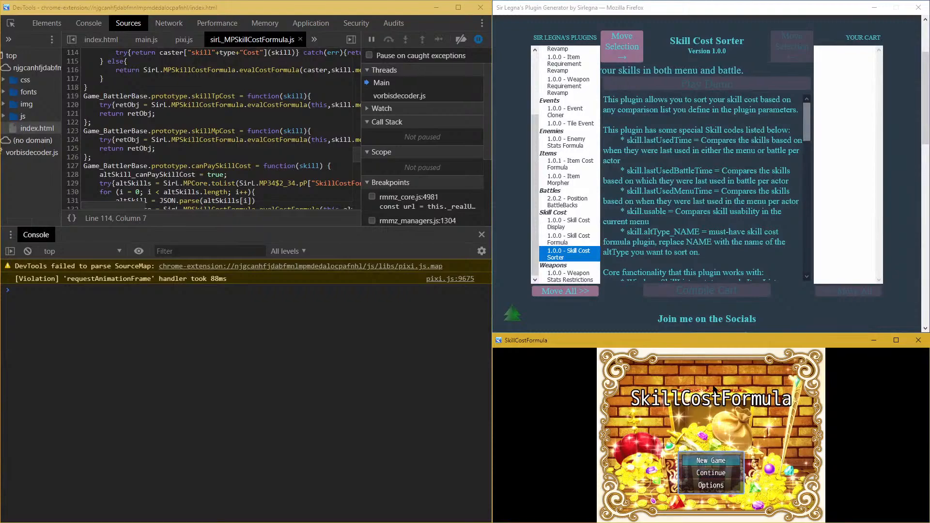
Step: Start a new game and use the Summon Gold Coin skill on the swordsman, returning to the main menu
key("Return")
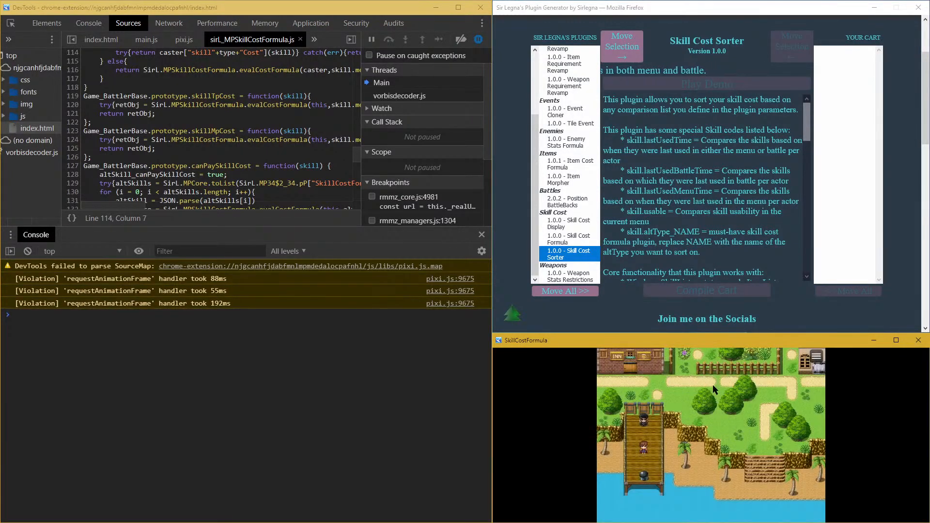
key("Escape")
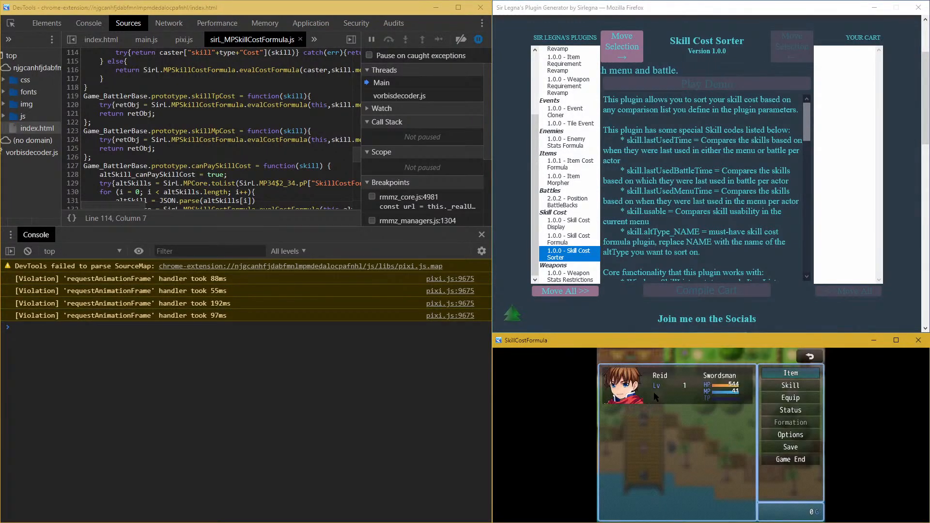
left_click(787, 386)
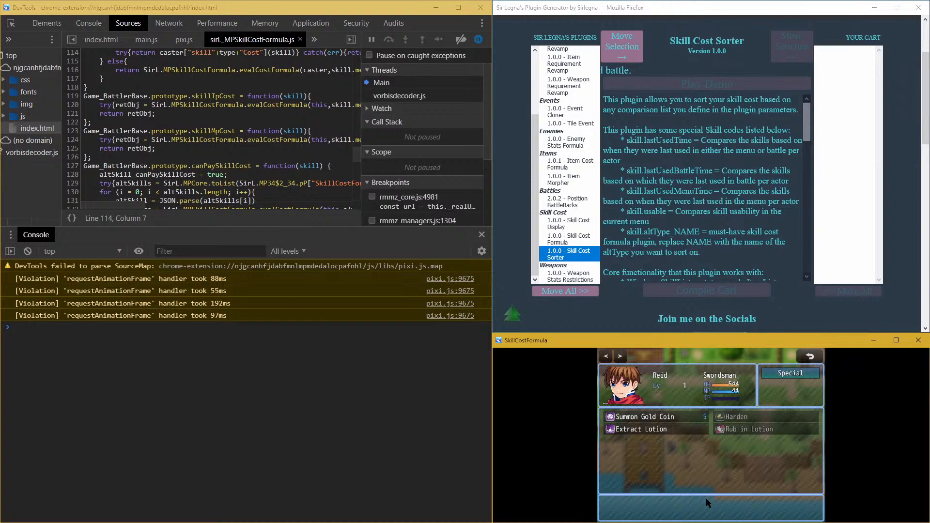
left_click(685, 417)
left_click(684, 417)
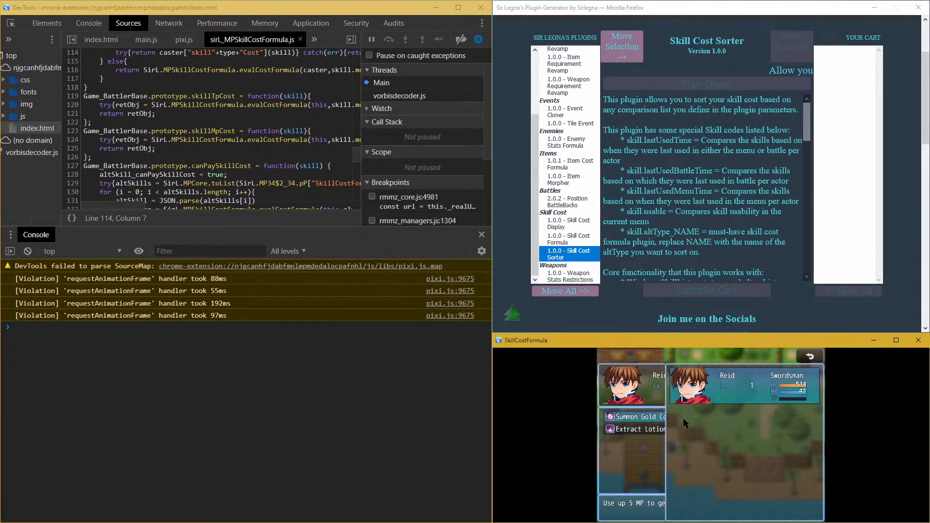
left_click(731, 386)
right_click(719, 389)
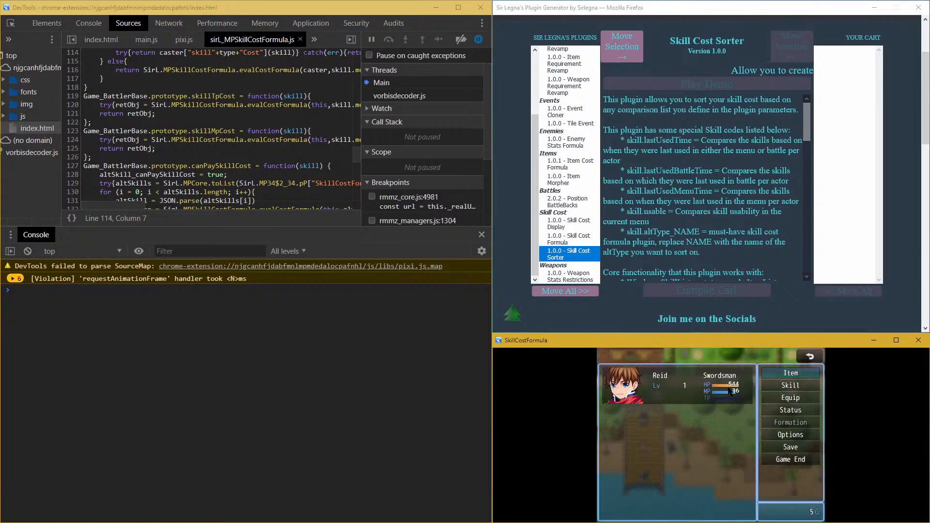
Step: Use the Extract Lotion skill from the Special skills and check the party's inventory for the MP lotion
left_click(787, 393)
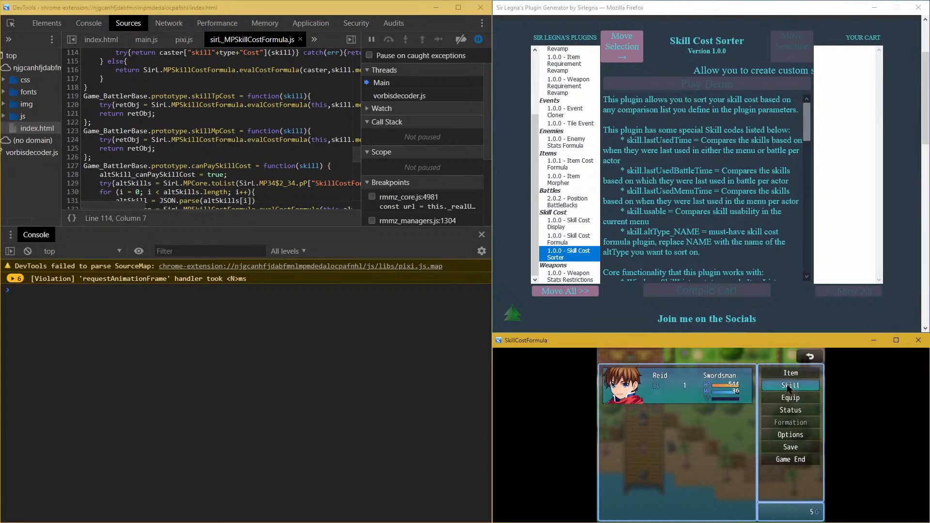
left_click(700, 390)
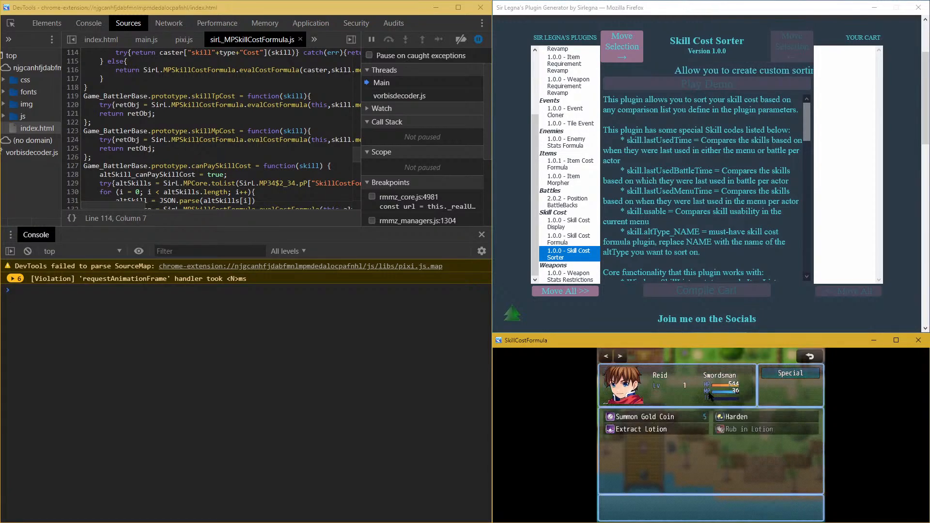
left_click(796, 380)
left_click(667, 429)
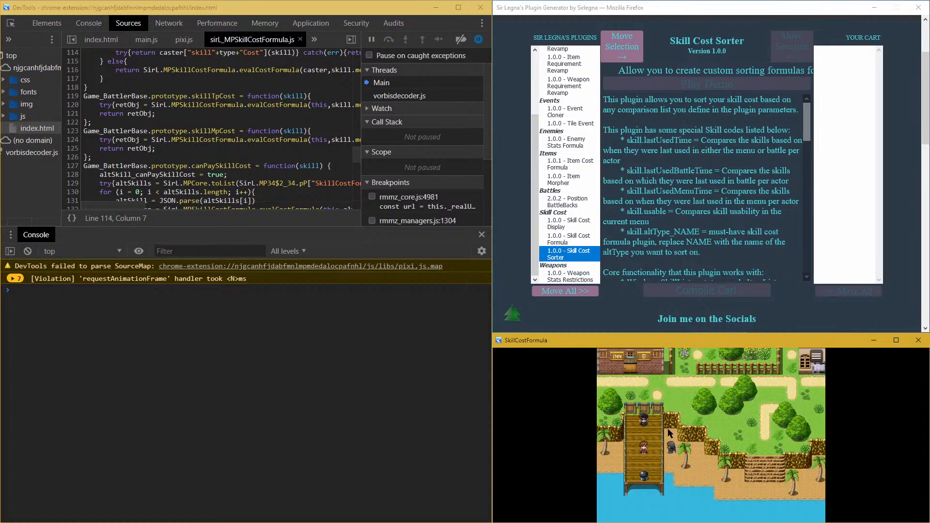
right_click(660, 434)
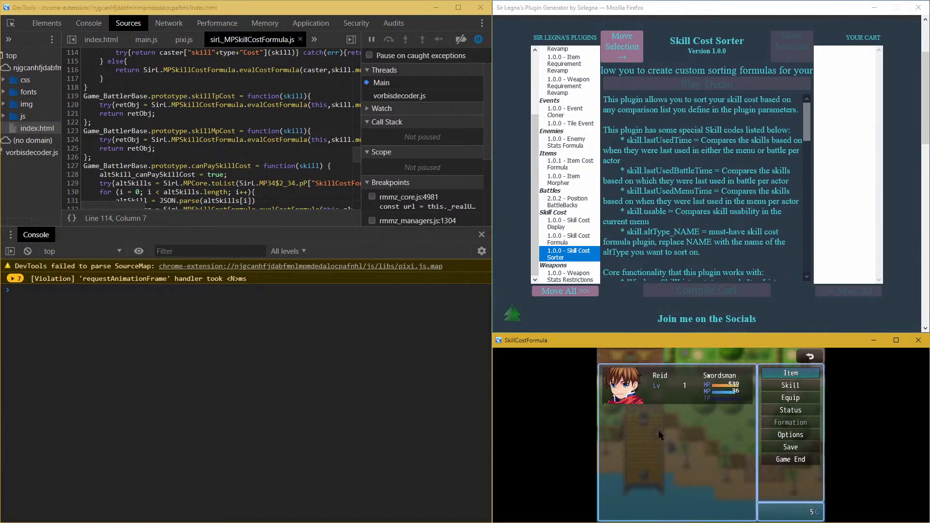
left_click(776, 377)
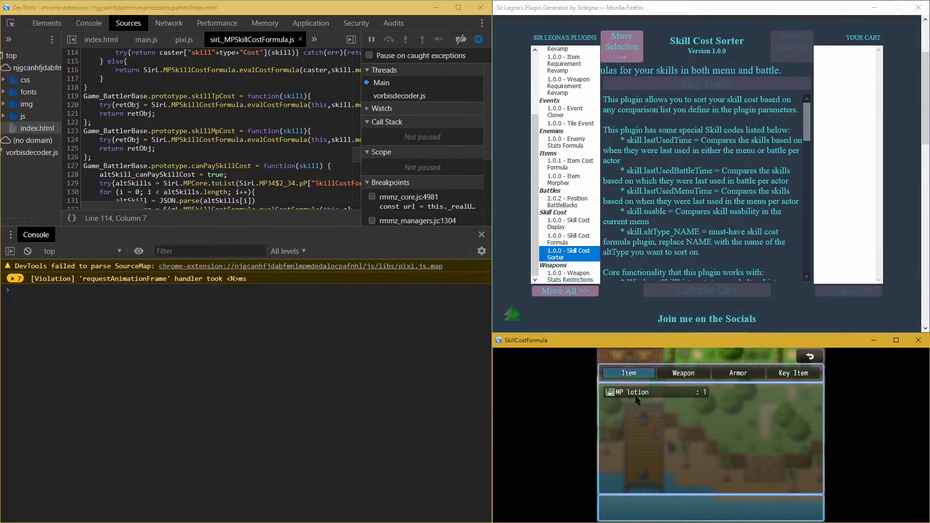
right_click(650, 392)
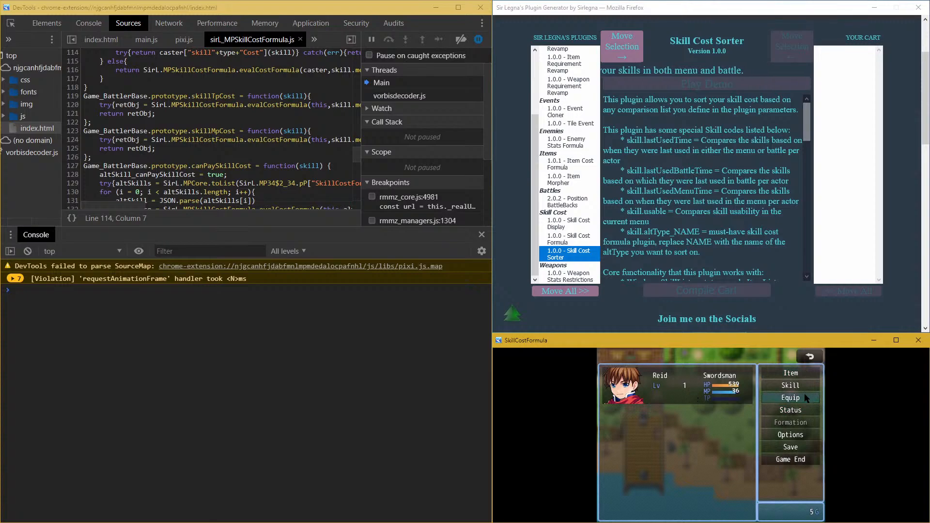
Step: Use the Harden skill from the Special skills and go back to the main menu
left_click(789, 386)
left_click(735, 402)
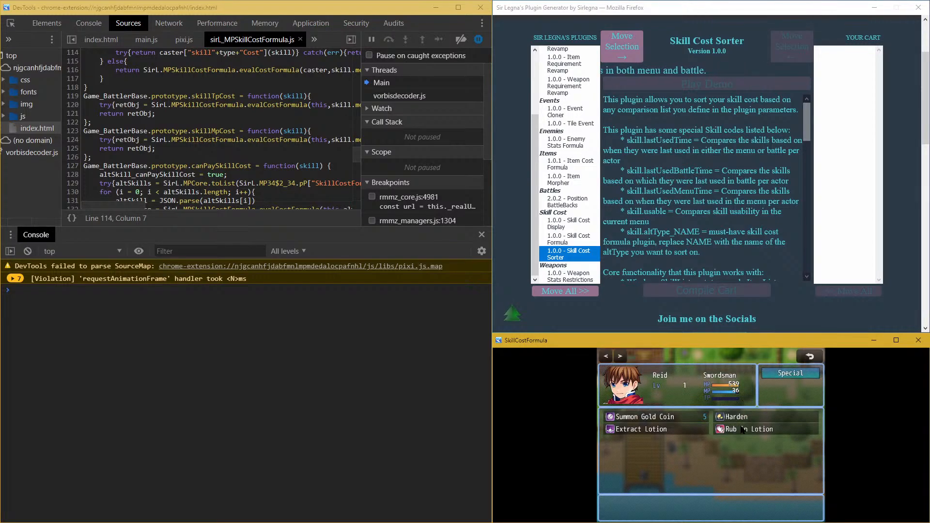
left_click(792, 377)
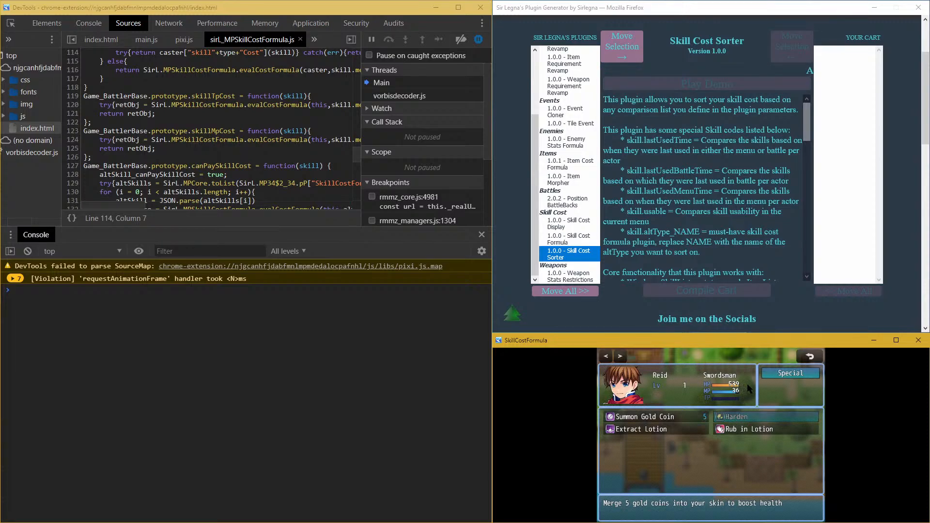
right_click(741, 397)
right_click(741, 403)
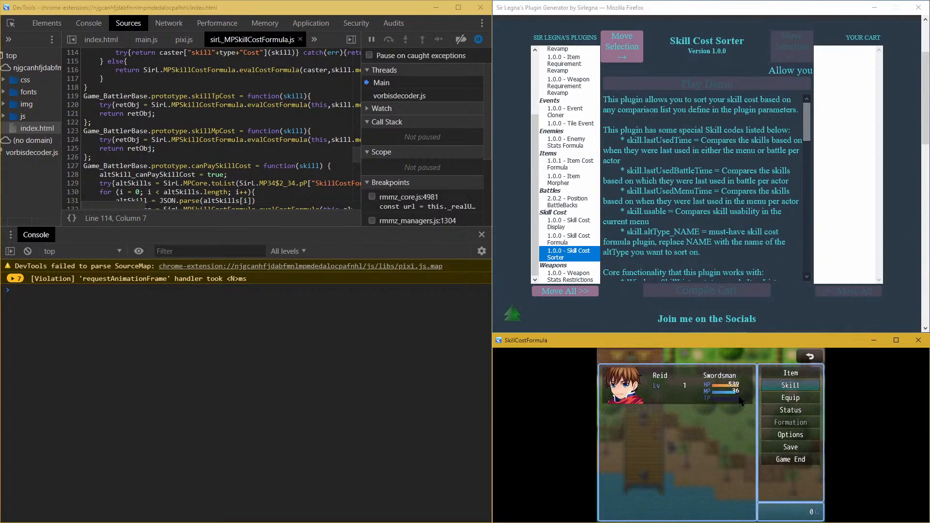
Step: Reopen the swordsman's Special skills and use Rub in Lotion
left_click(780, 386)
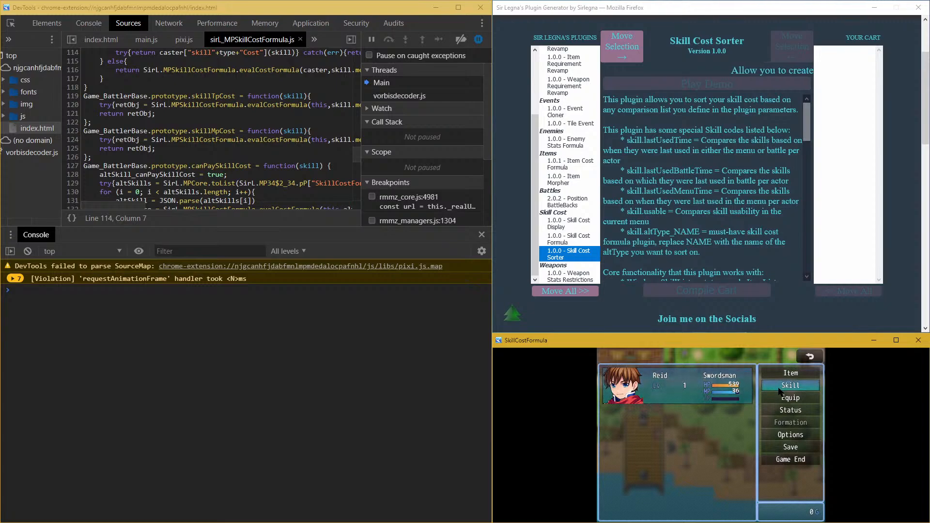
left_click(750, 400)
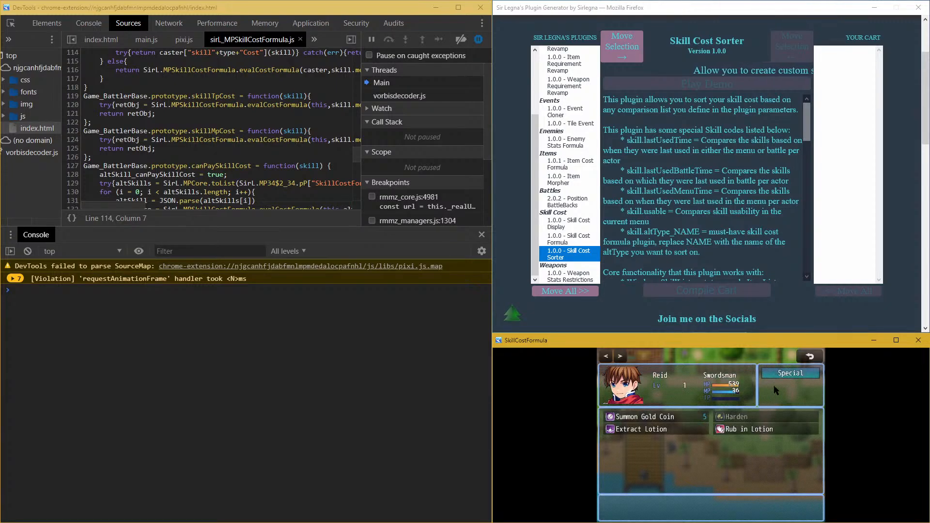
left_click(783, 370)
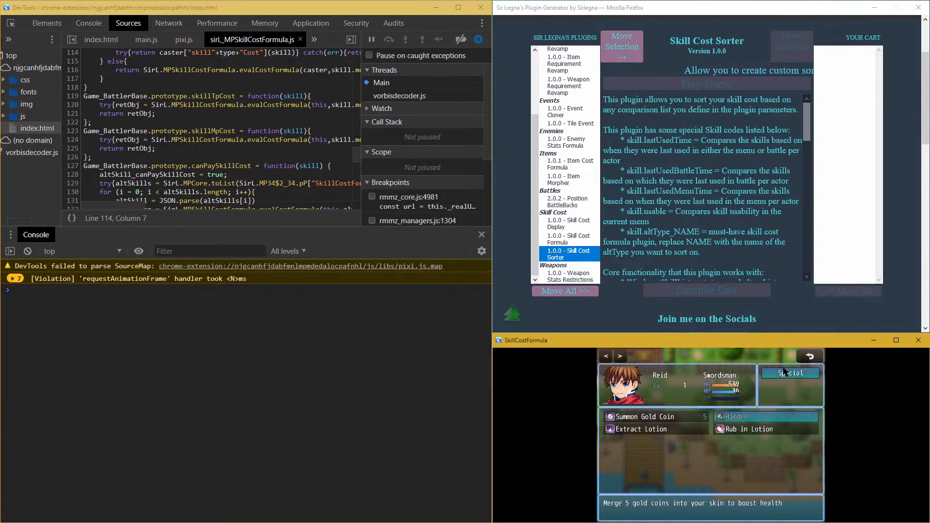
left_click(751, 431)
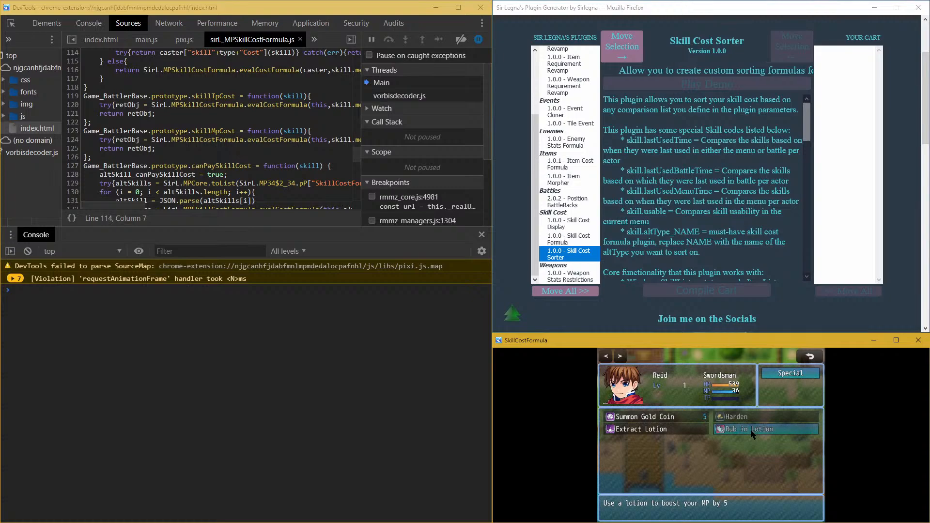
Step: Leave the skill list, check the Item category of the party's inventory, and close the playtest
right_click(741, 422)
right_click(741, 420)
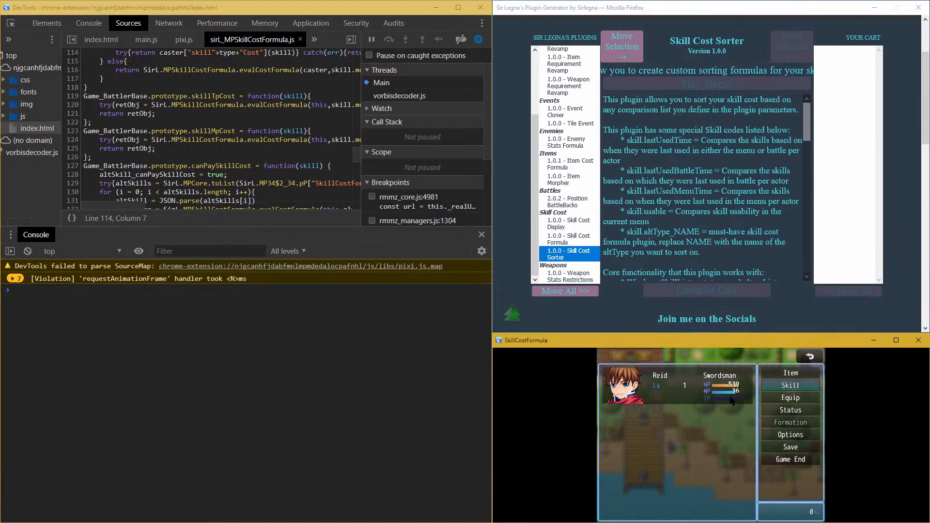
left_click(769, 375)
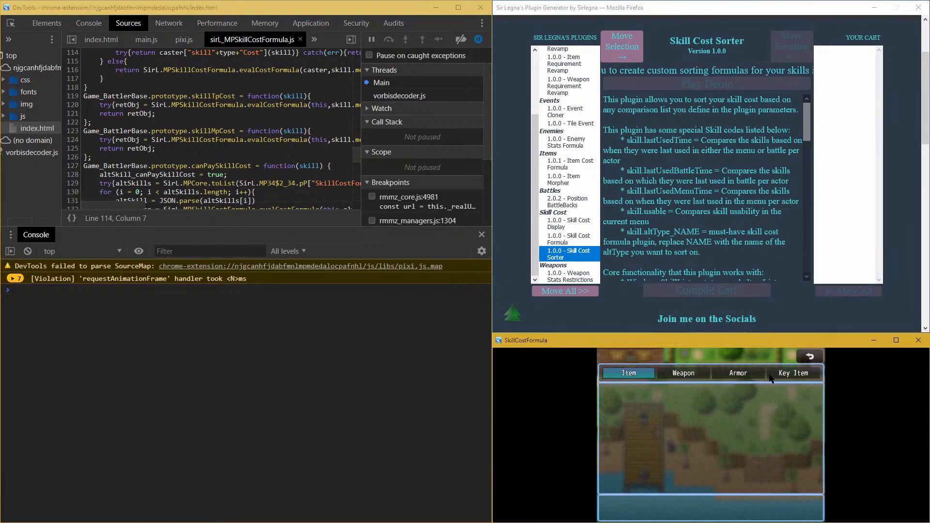
left_click(642, 375)
right_click(644, 374)
right_click(644, 374)
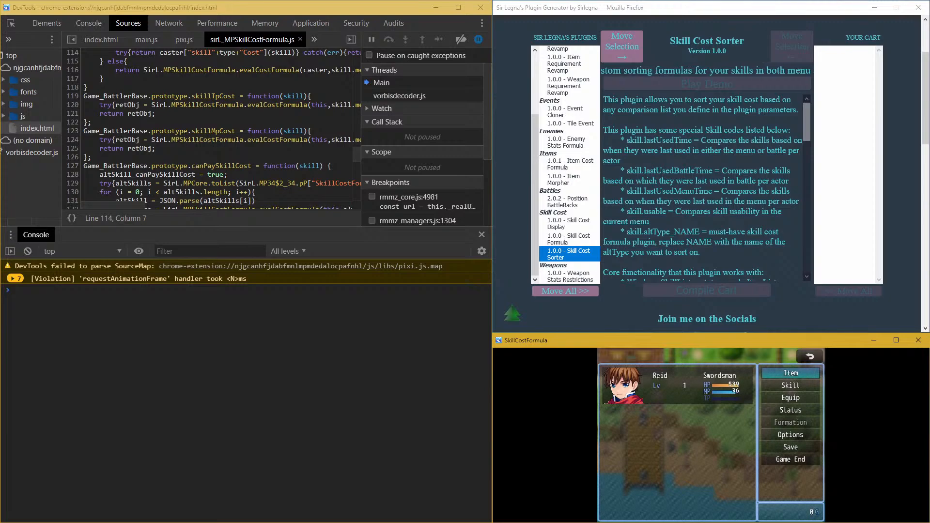
left_click(918, 340)
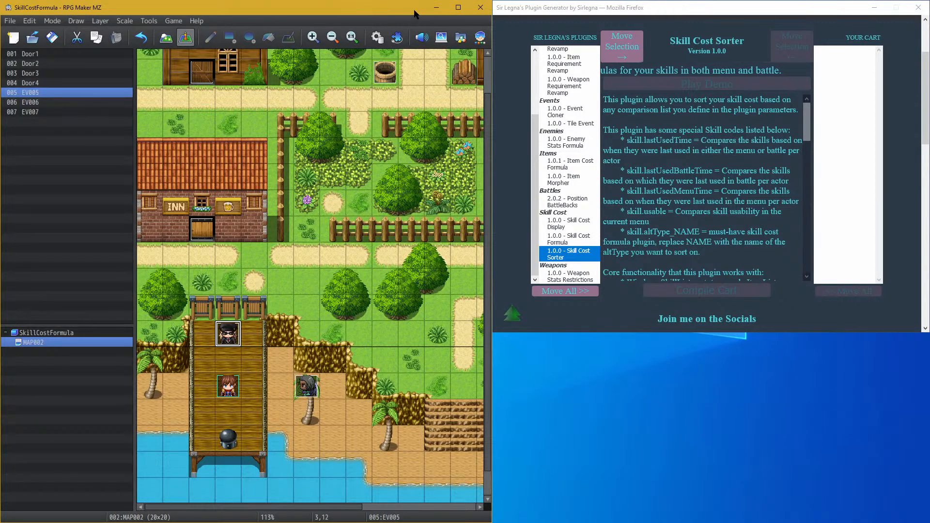
Step: Review the custom skills in the database and set the Harden skill's scope to User
left_click(385, 39)
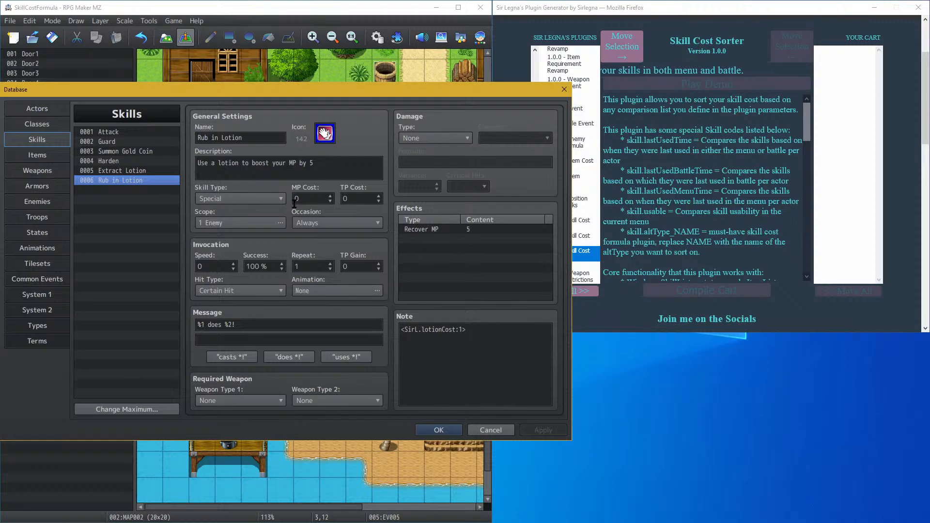
left_click(130, 161)
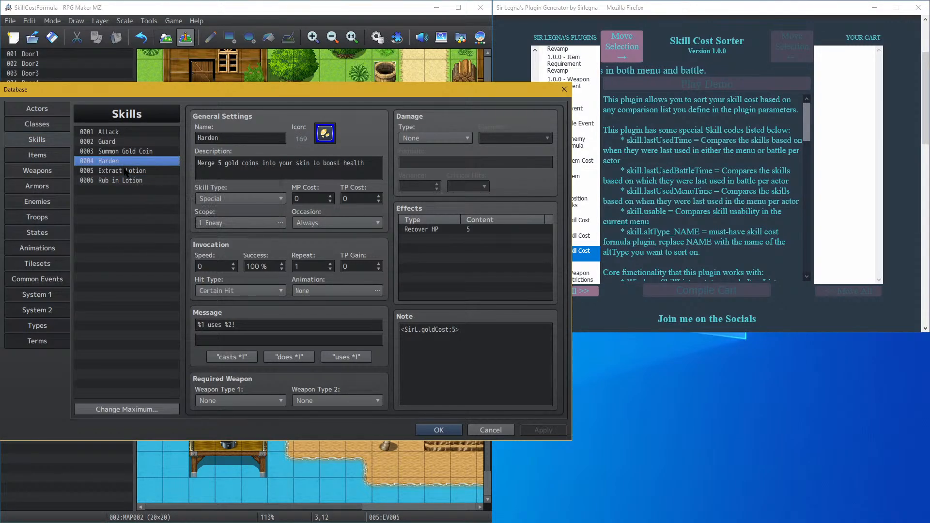
left_click(127, 170)
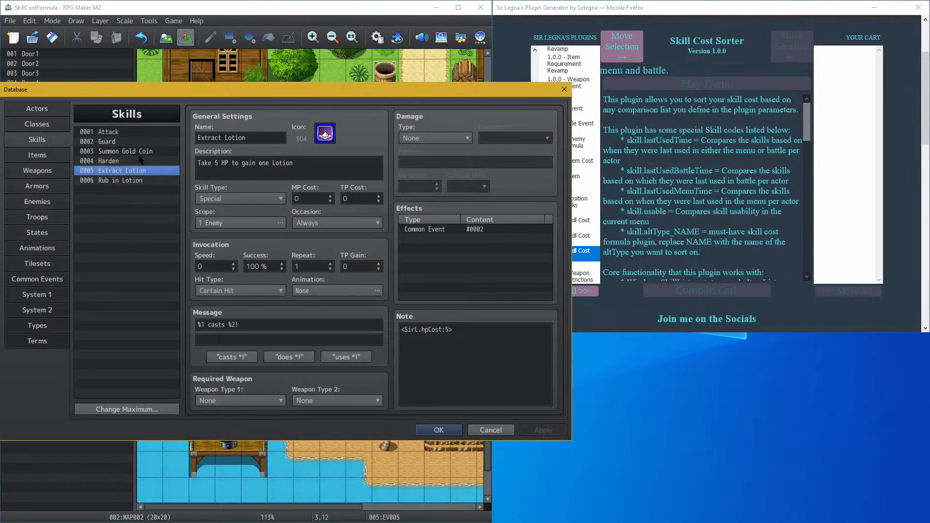
left_click(130, 163)
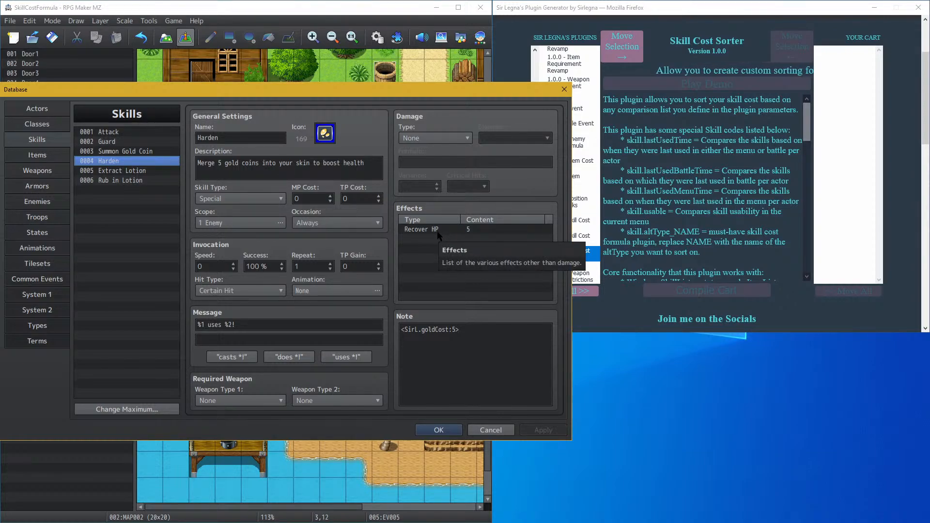
left_click(277, 225)
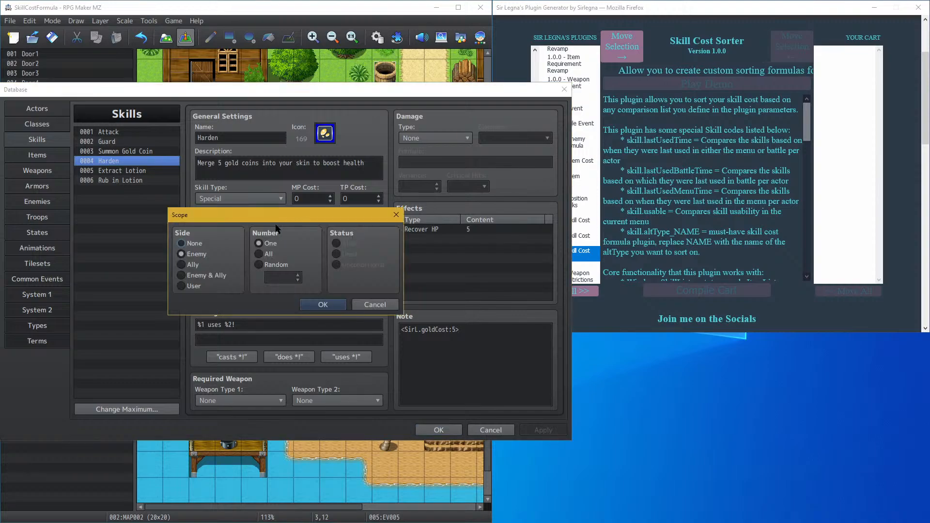
left_click(182, 264)
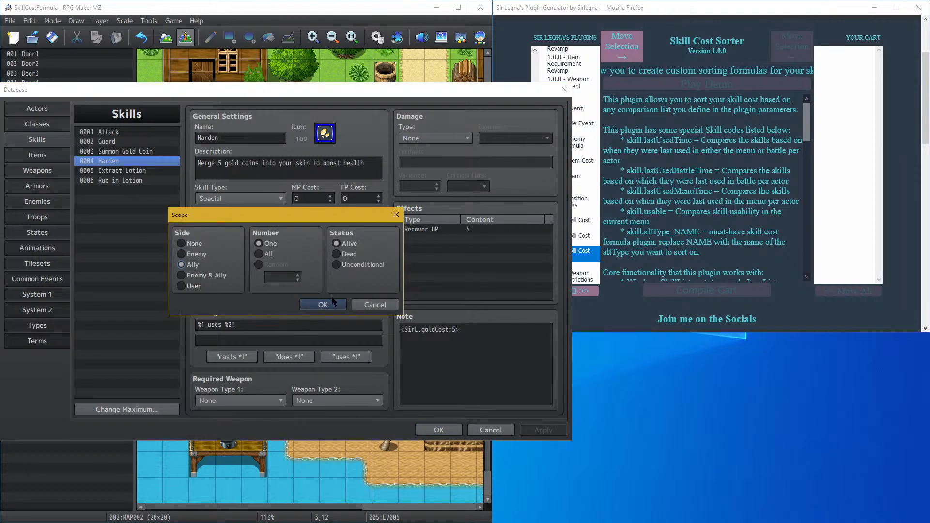
left_click(195, 287)
left_click(328, 303)
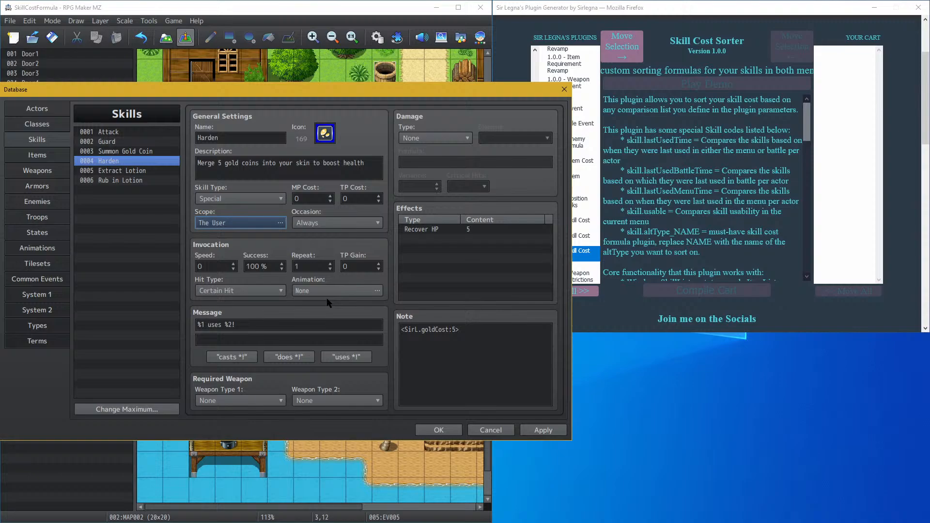
Step: Set the Extract Lotion skill's scope to User
left_click(152, 171)
left_click(213, 222)
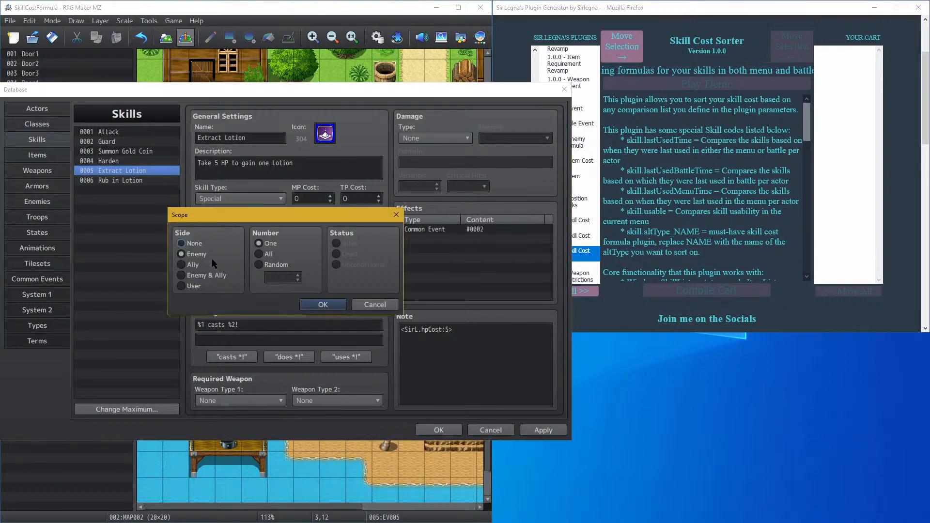
left_click(194, 285)
left_click(322, 304)
Step: Set the Rub in Lotion skill's scope to User
left_click(134, 181)
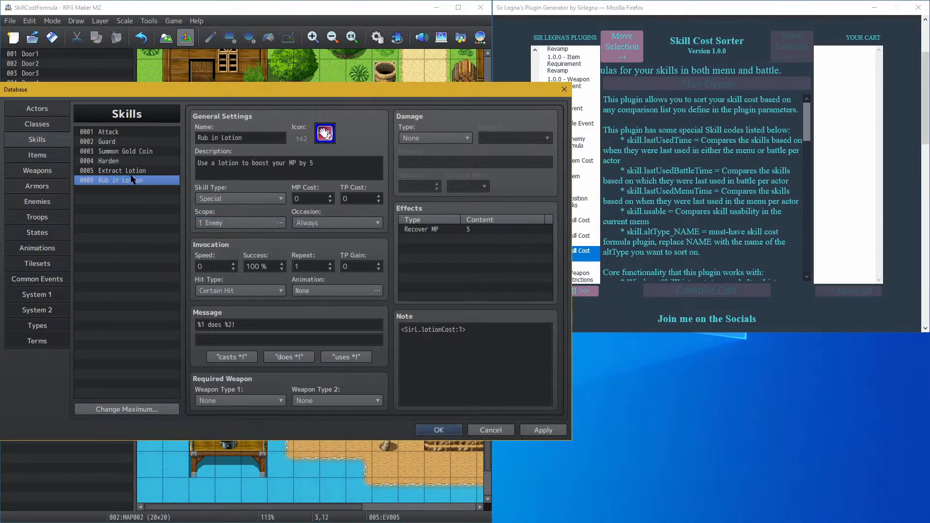
left_click(223, 223)
left_click(194, 287)
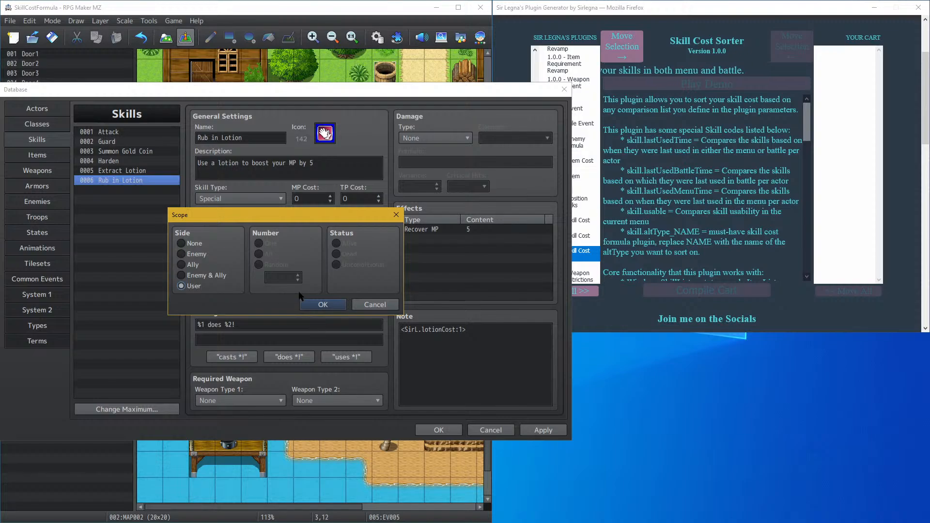
left_click(310, 305)
Step: Set the Summon Gold Coin skill's scope to User and accept the database changes
left_click(138, 152)
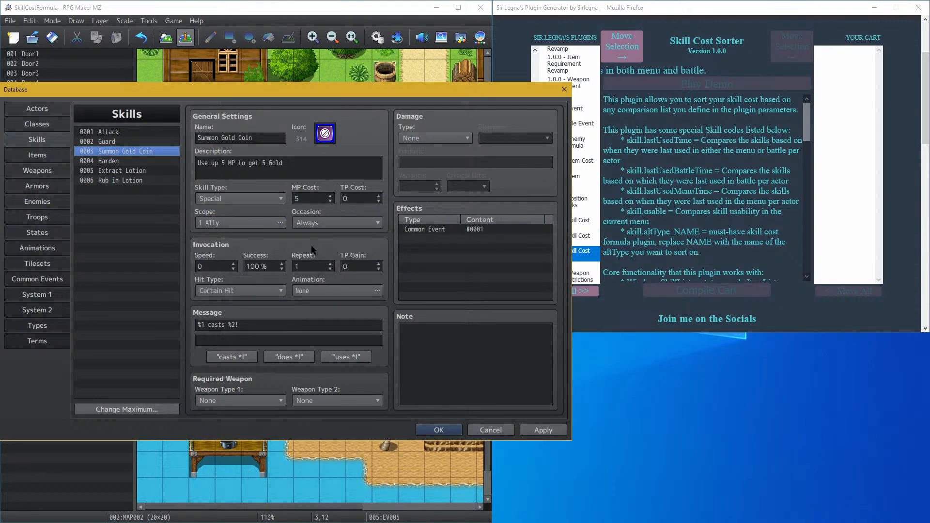
left_click(227, 223)
left_click(200, 285)
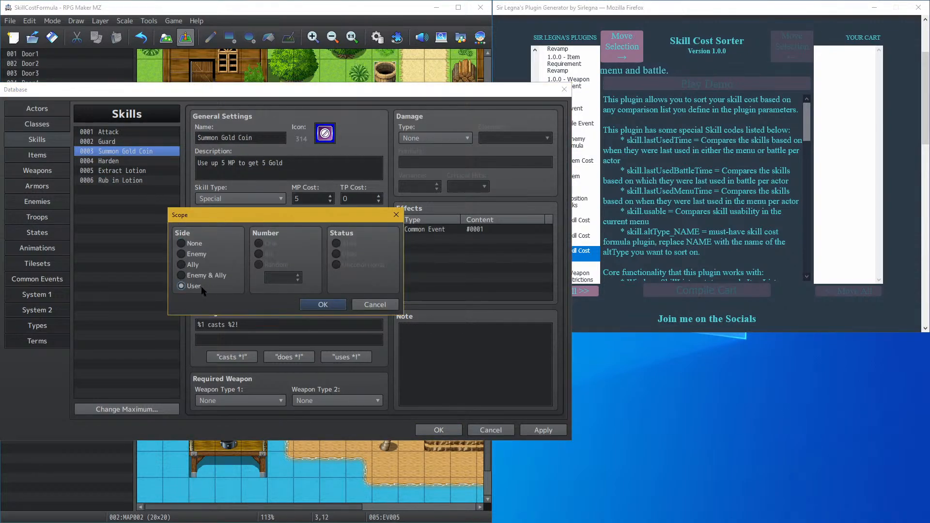
left_click(334, 306)
left_click(145, 165)
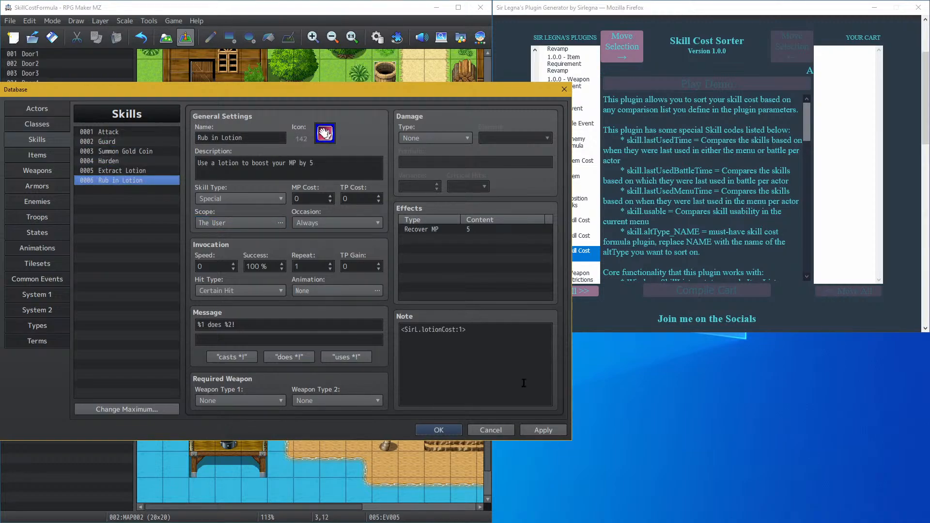
left_click(439, 429)
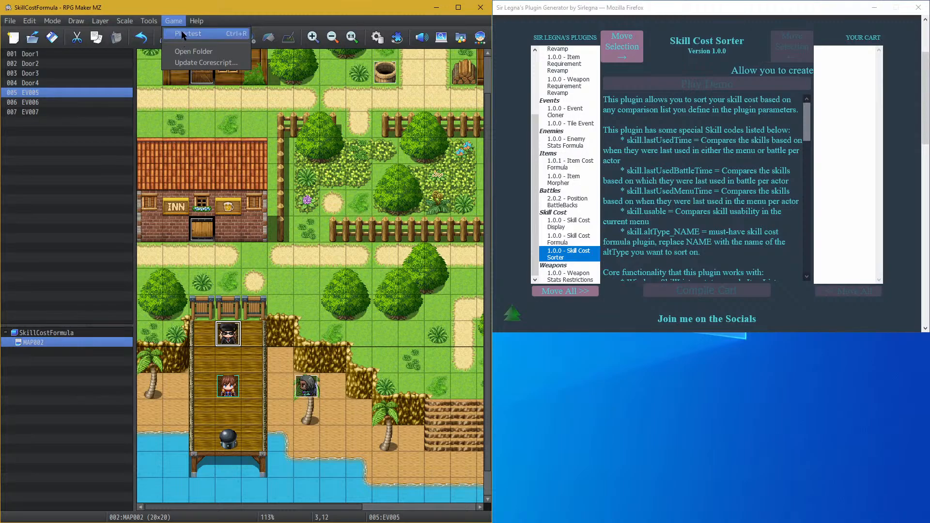
Step: Launch a playtest of the project and start a new game in a maximized window
left_click(183, 35)
left_click(226, 283)
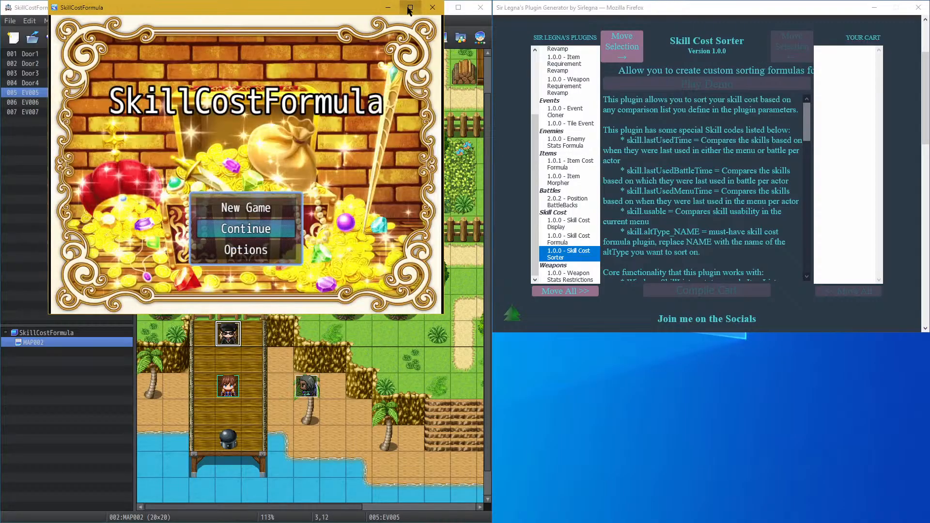
left_click(410, 8)
key("Up")
key("Return")
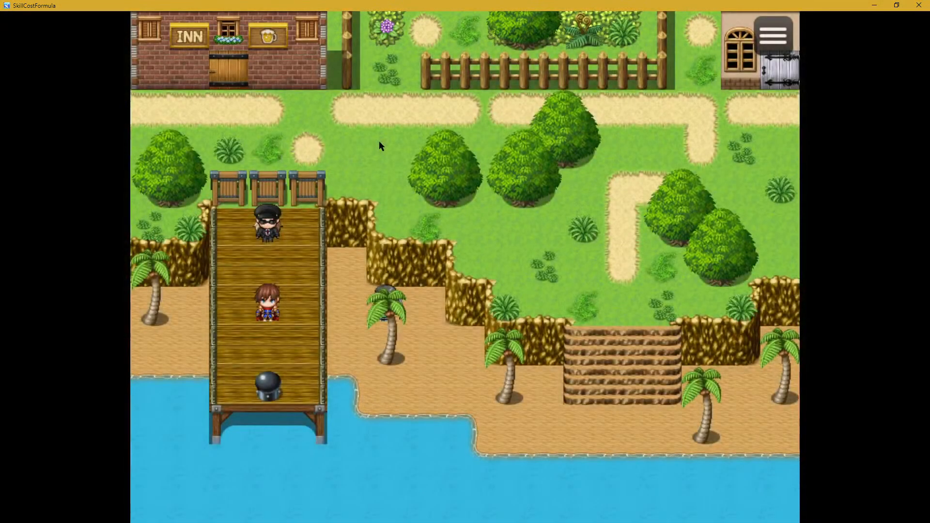
Step: Open the swordsman's Special skills from the game menu and use Summon Gold Coin on the swordsman
key("Escape")
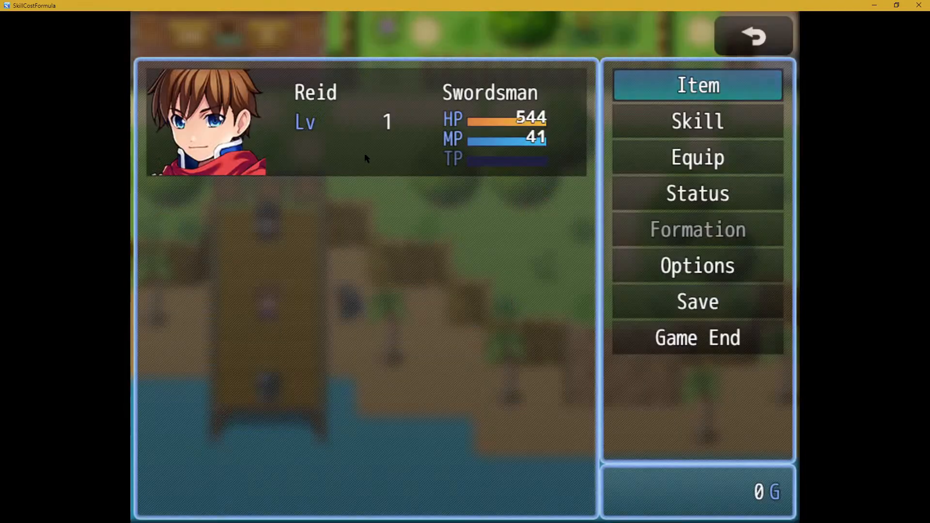
left_click(638, 121)
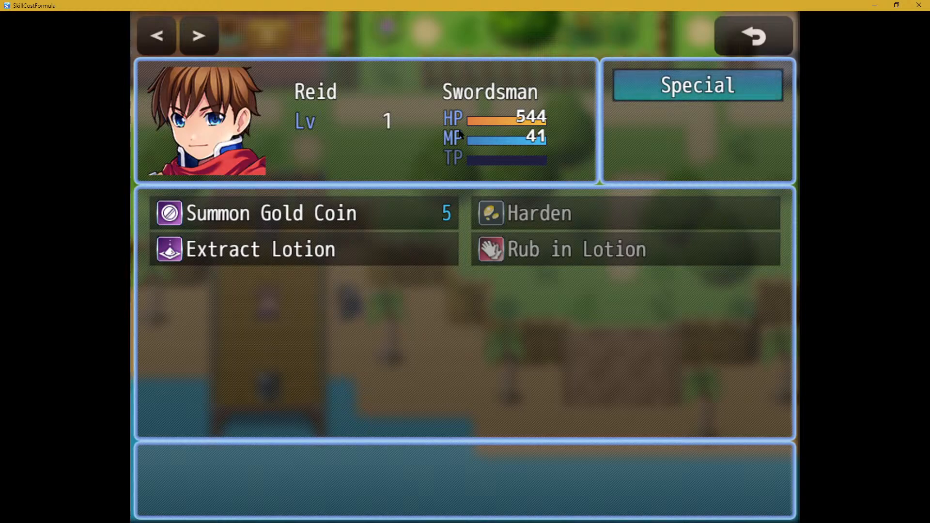
left_click(619, 88)
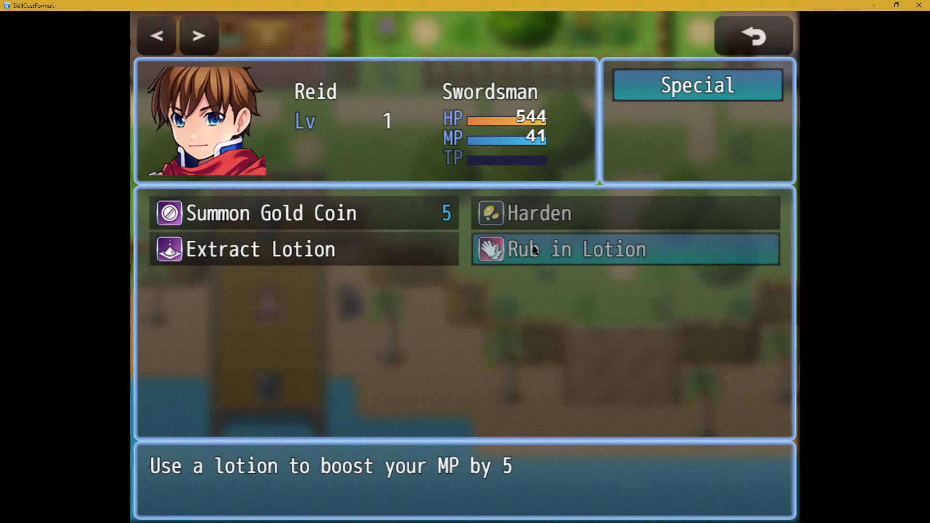
left_click(342, 216)
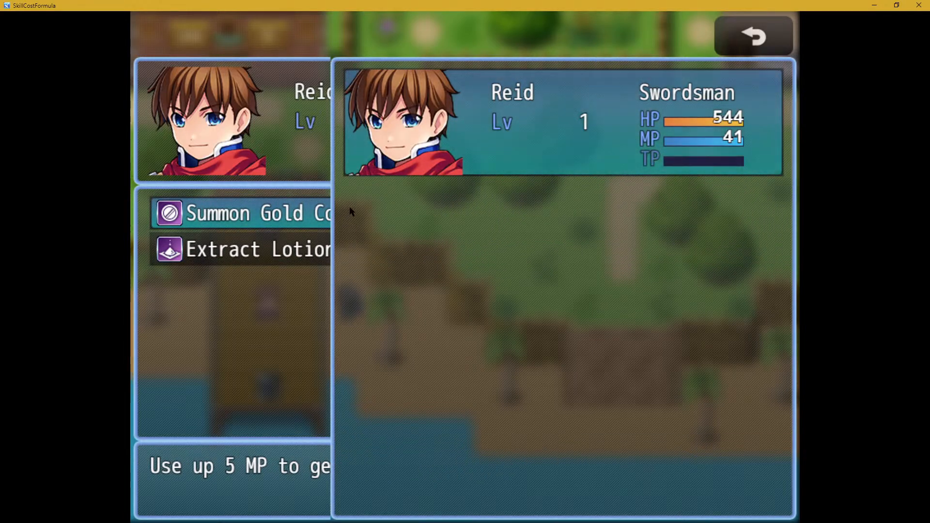
left_click(423, 135)
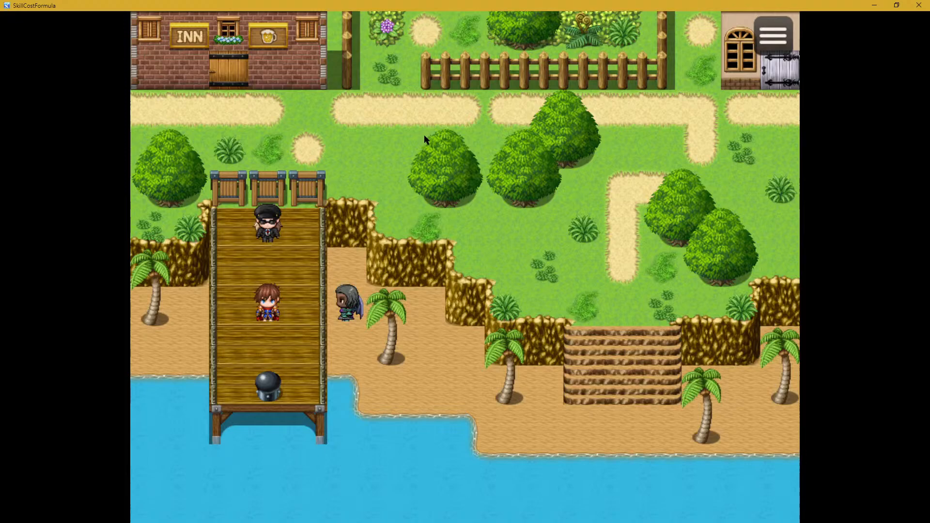
Step: Return to the swordsman's Special skills and use Extract Lotion on the swordsman
right_click(383, 188)
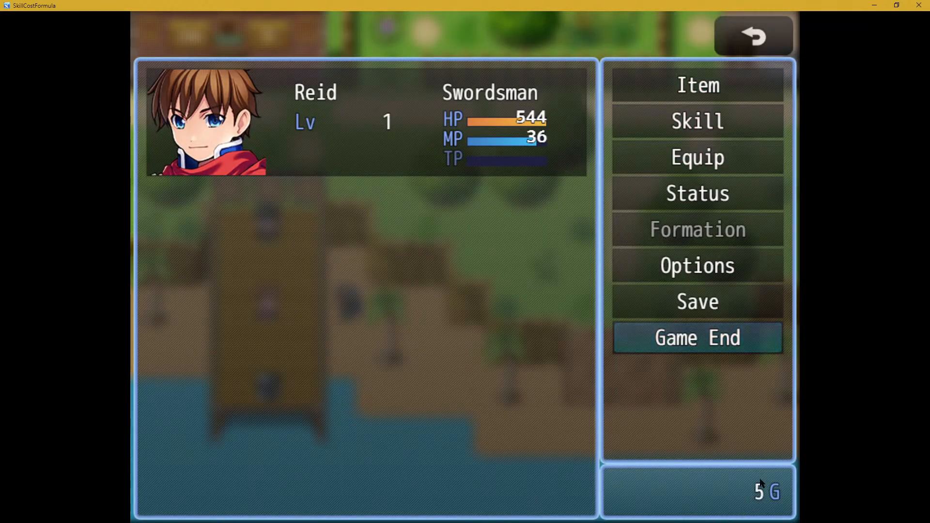
left_click(644, 125)
left_click(321, 162)
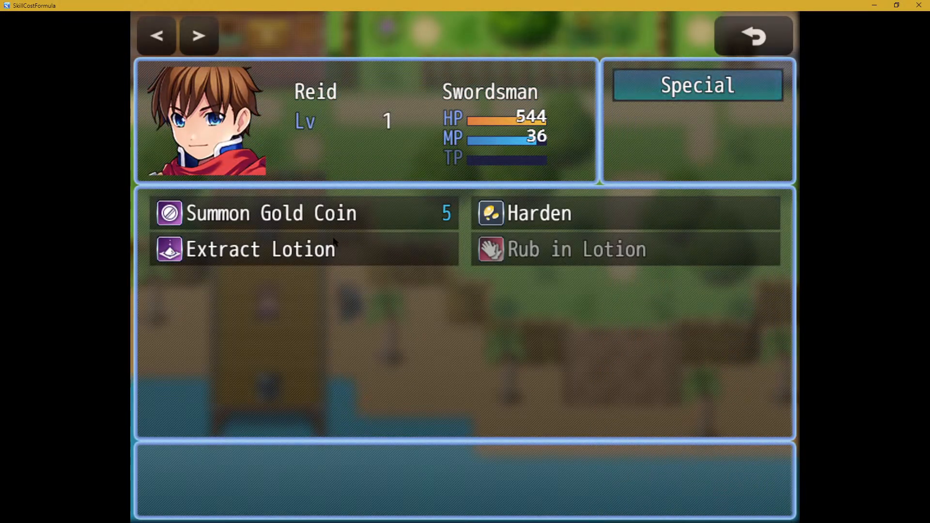
left_click(672, 103)
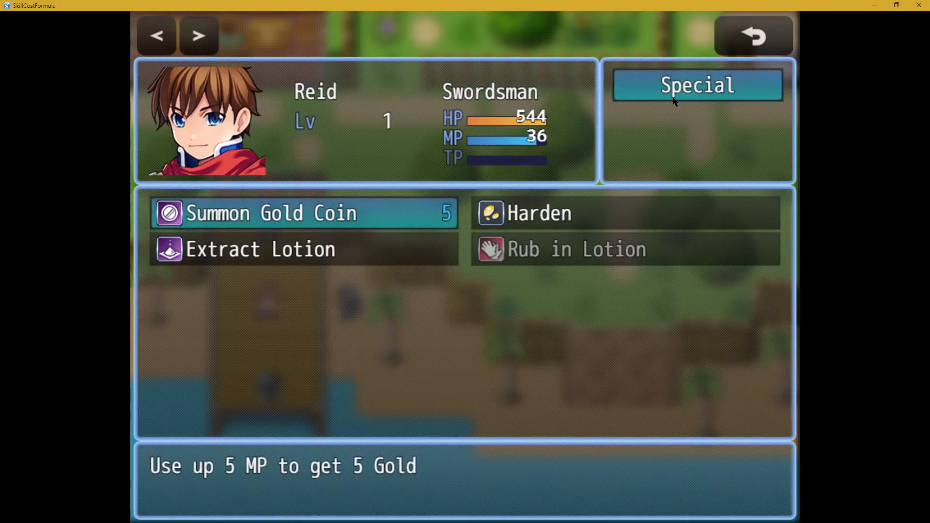
left_click(387, 246)
left_click(504, 138)
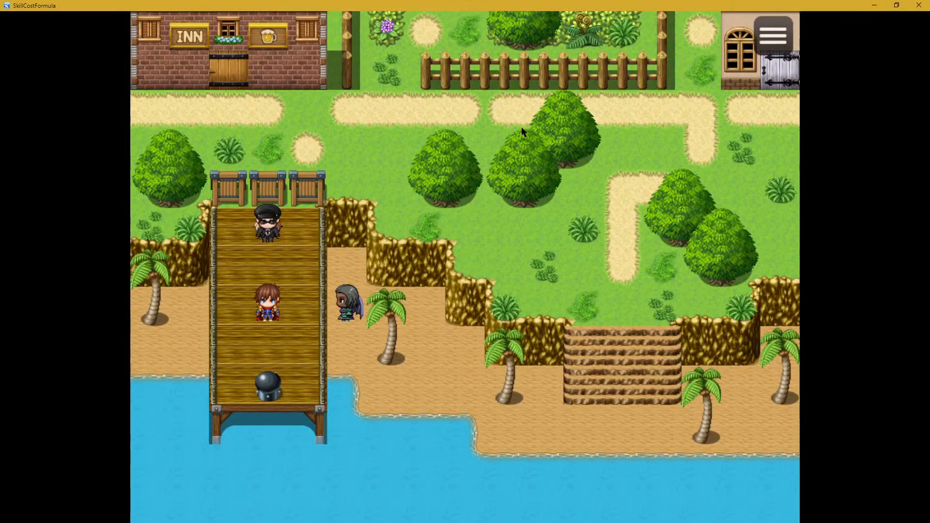
Step: Check the party's inventory for the MP lotion and go back to the main menu
right_click(515, 166)
left_click(691, 89)
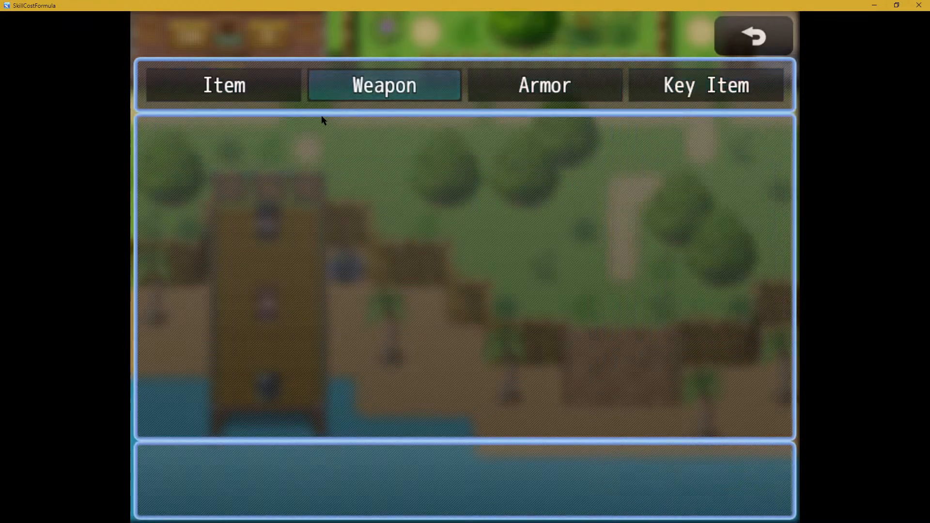
left_click(260, 79)
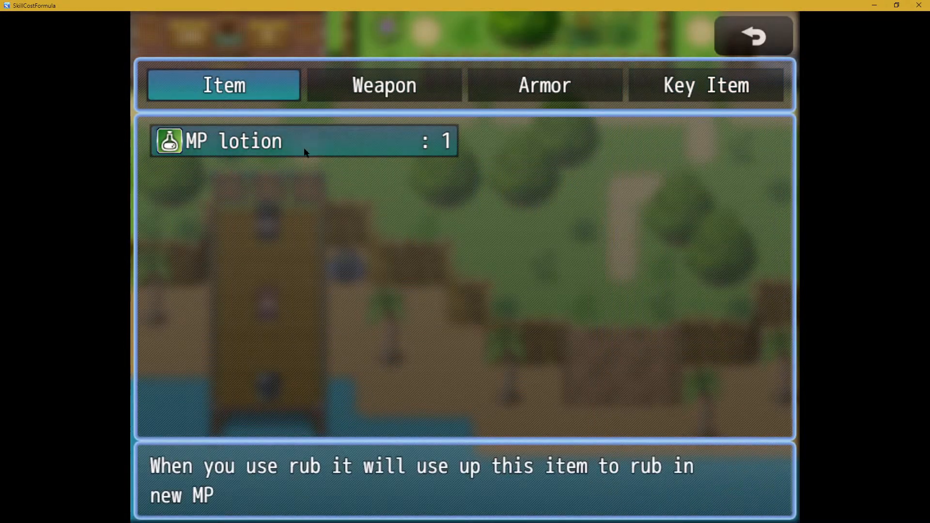
right_click(344, 143)
right_click(428, 155)
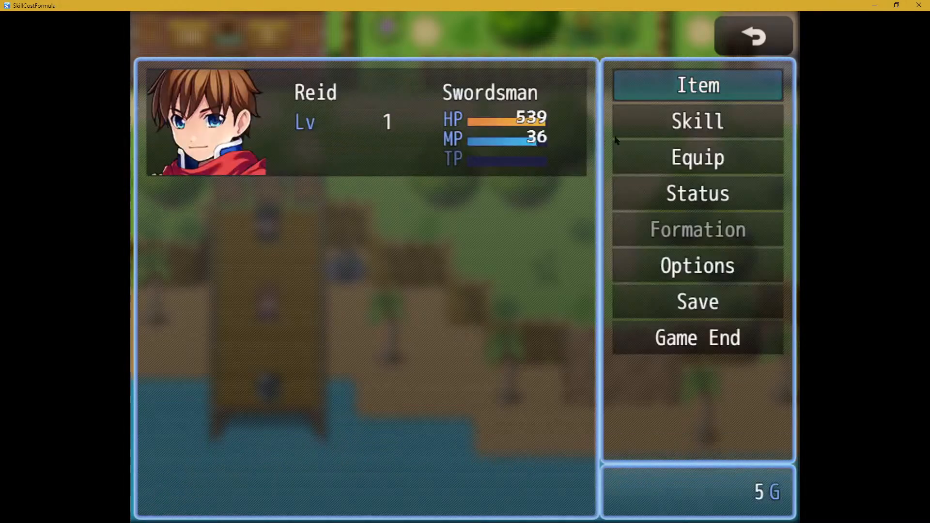
Step: Reopen the swordsman's Special skills and use Harden on the swordsman
left_click(668, 127)
left_click(556, 124)
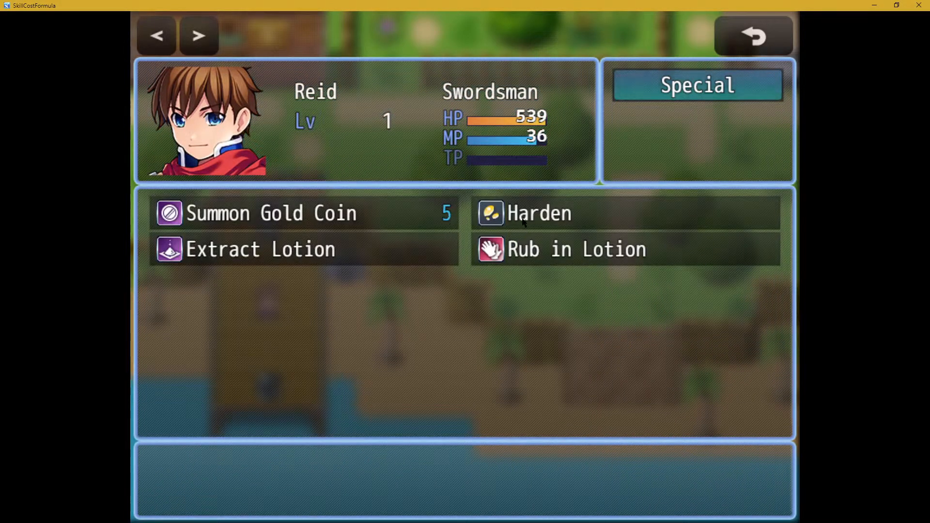
left_click(678, 86)
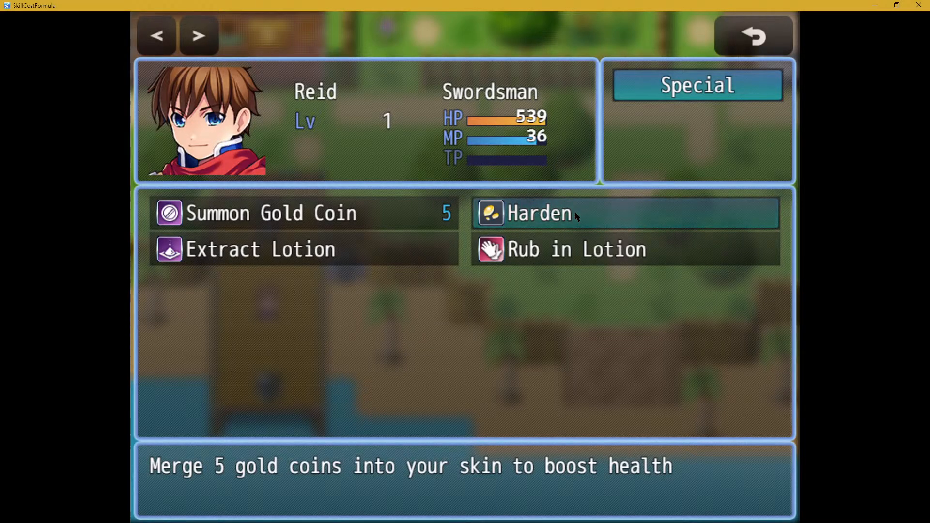
left_click(539, 213)
left_click(520, 135)
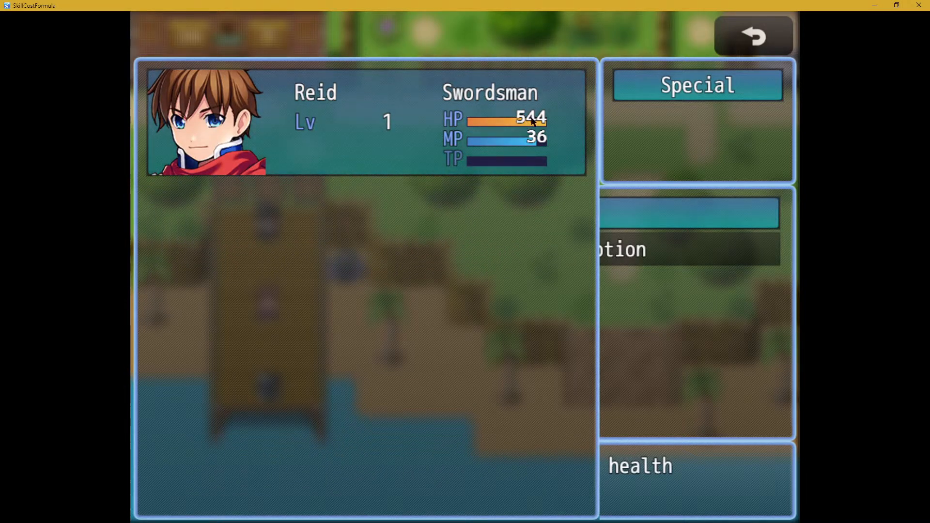
Step: Leave the Harden target selection and use Rub in Lotion on the swordsman
right_click(549, 124)
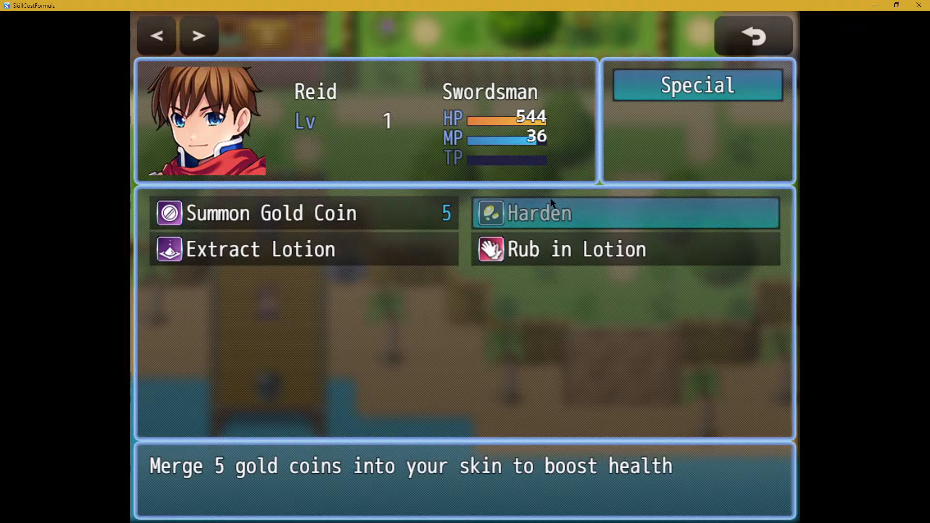
left_click(545, 242)
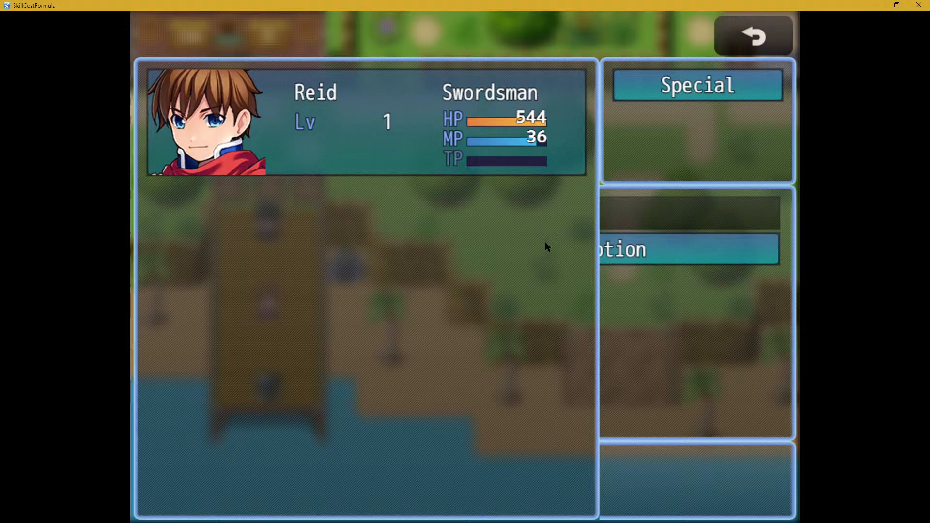
left_click(469, 117)
right_click(479, 117)
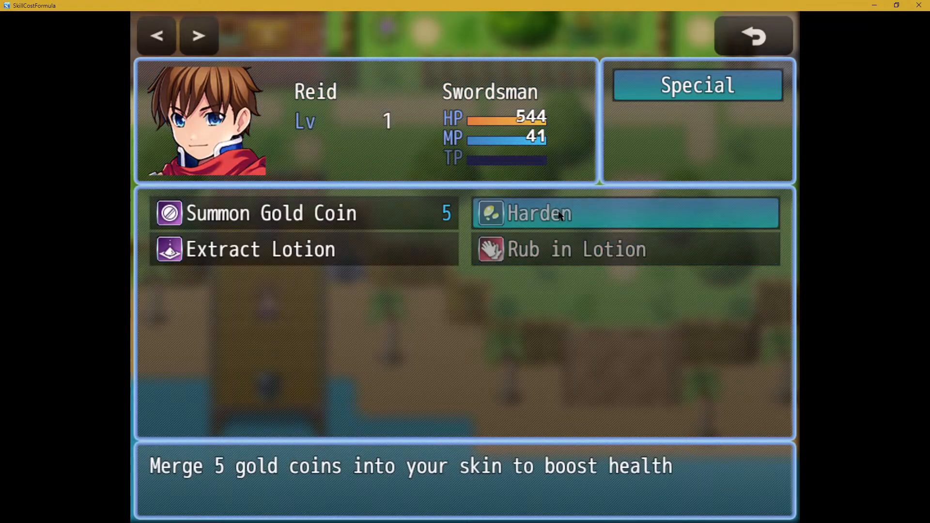
Step: Leave the skill list and check the party's inventory for the MP lotion
right_click(569, 245)
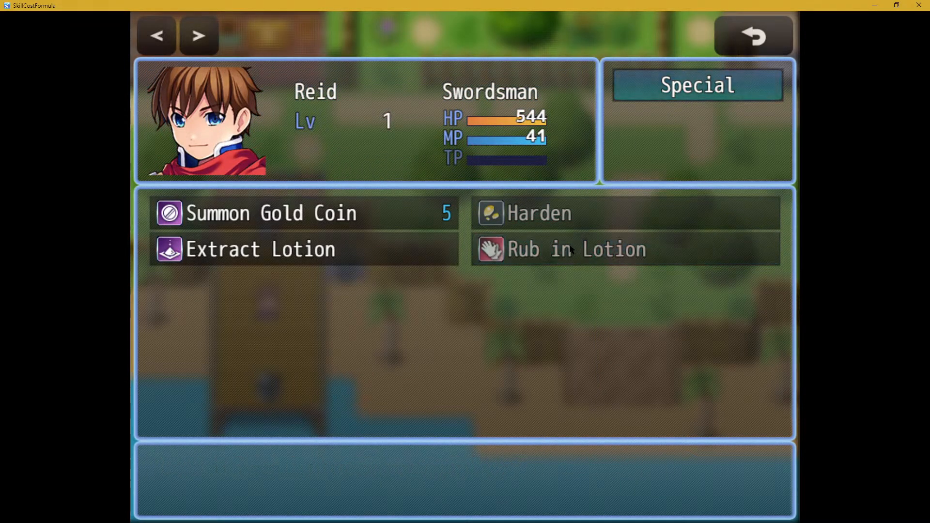
right_click(566, 240)
left_click(698, 84)
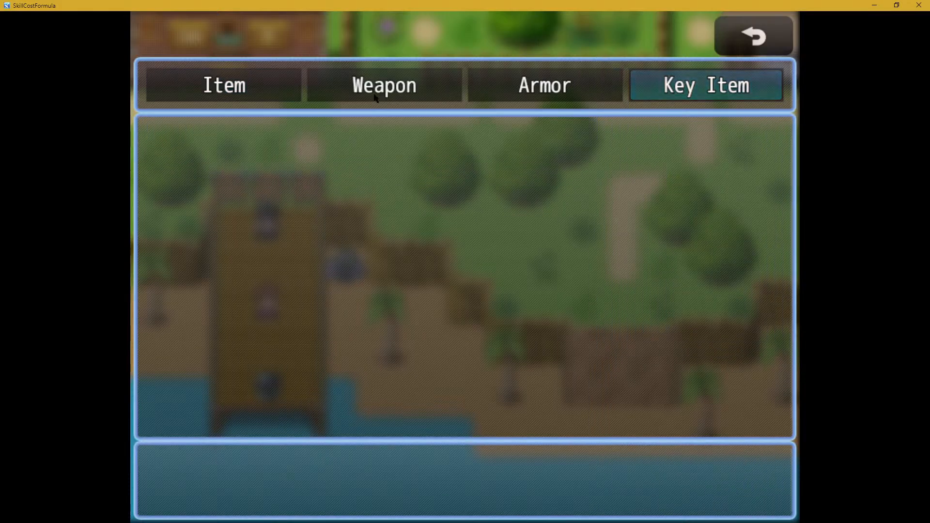
left_click(251, 85)
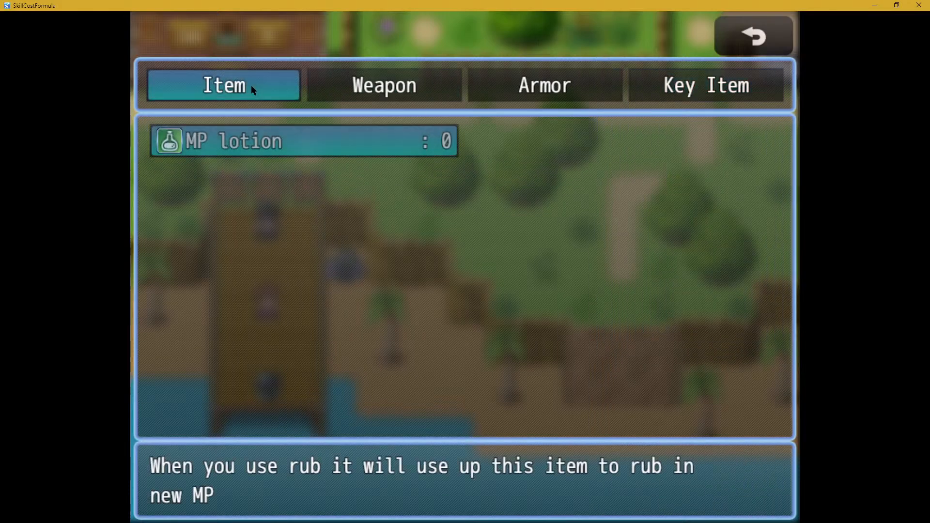
right_click(298, 141)
right_click(303, 142)
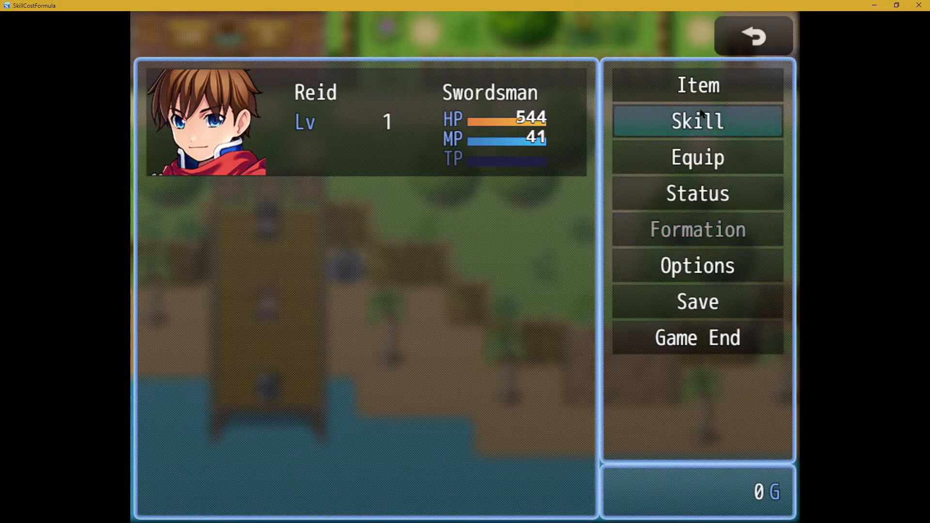
Step: Reopen the item inventory to read the MP lotion's description, and exit the game menu
left_click(700, 92)
left_click(257, 95)
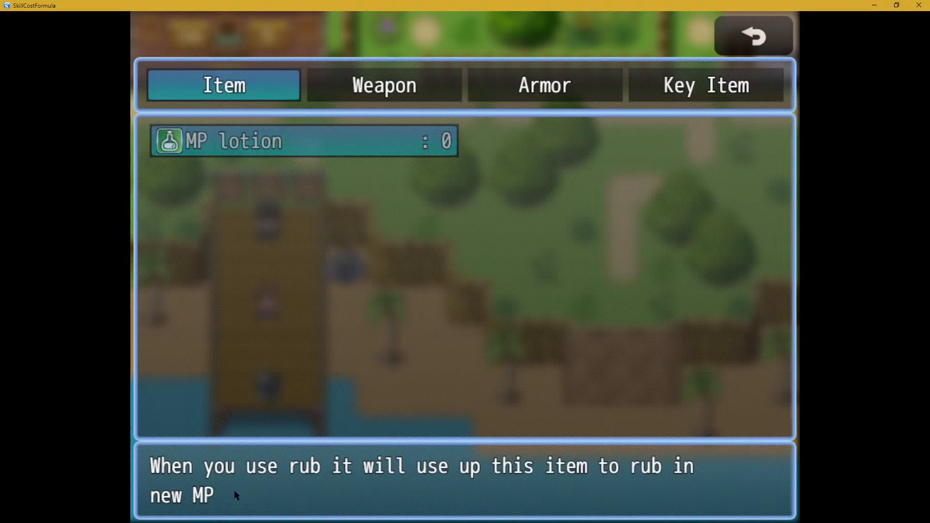
right_click(316, 324)
right_click(316, 321)
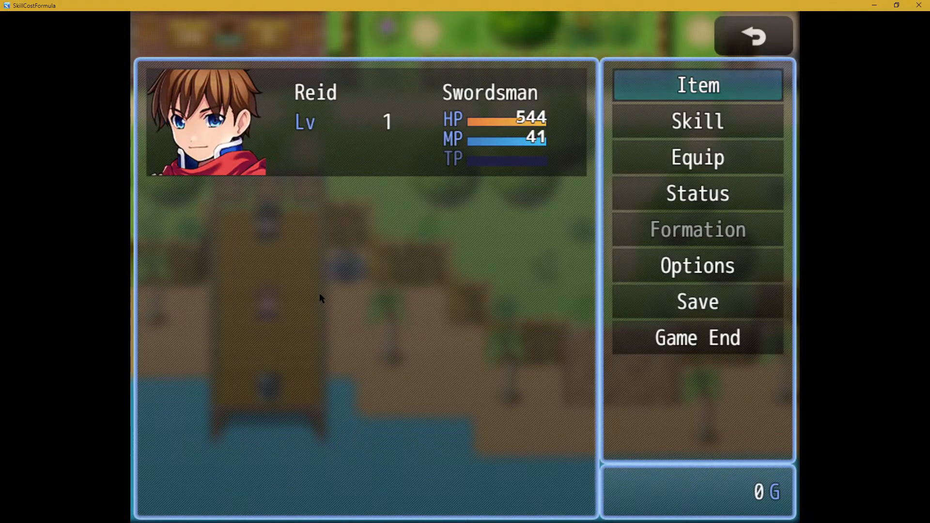
right_click(193, 216)
Step: Take the playtest window out of full size and arrange it alongside the RPG Maker MZ editor and the Firefox plugin page
left_click_drag(368, 54, 682, 341)
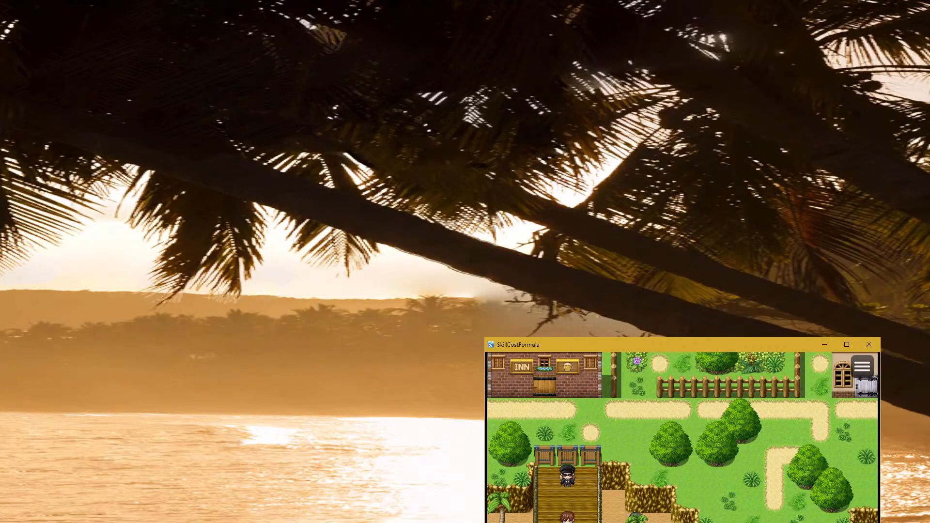
key("alt+F4")
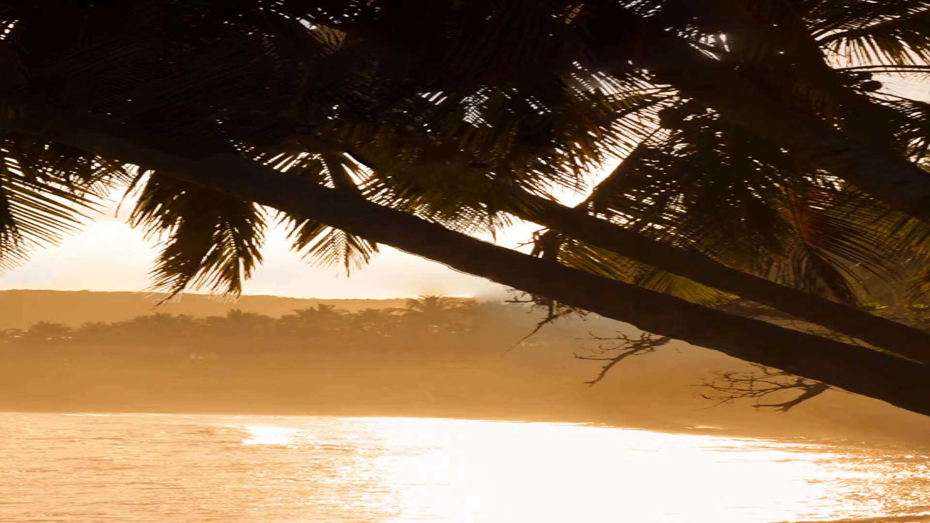
key("alt+Tab")
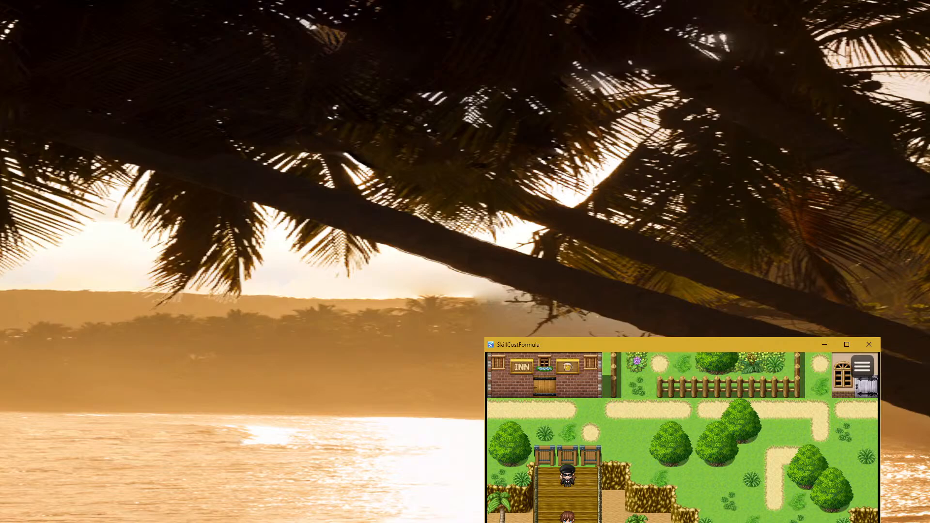
key("alt+Tab")
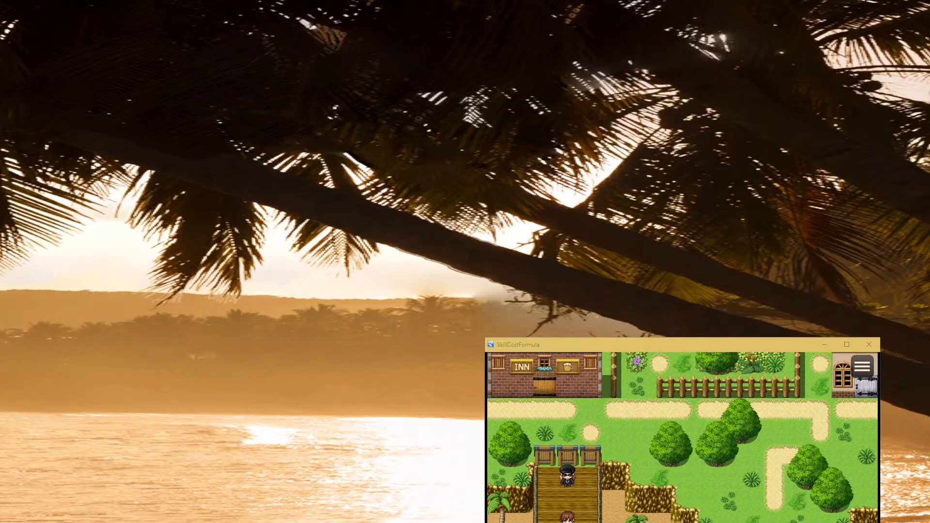
key("alt+Tab")
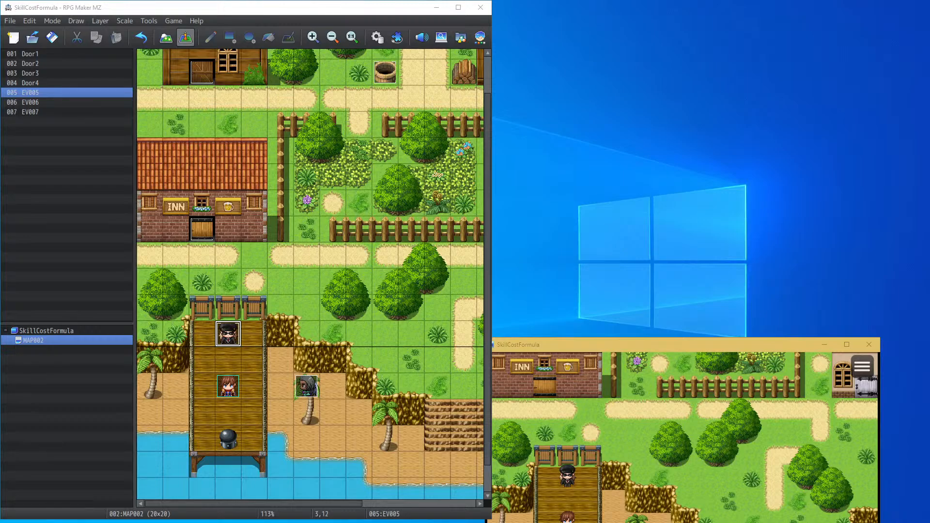
key("alt+Tab")
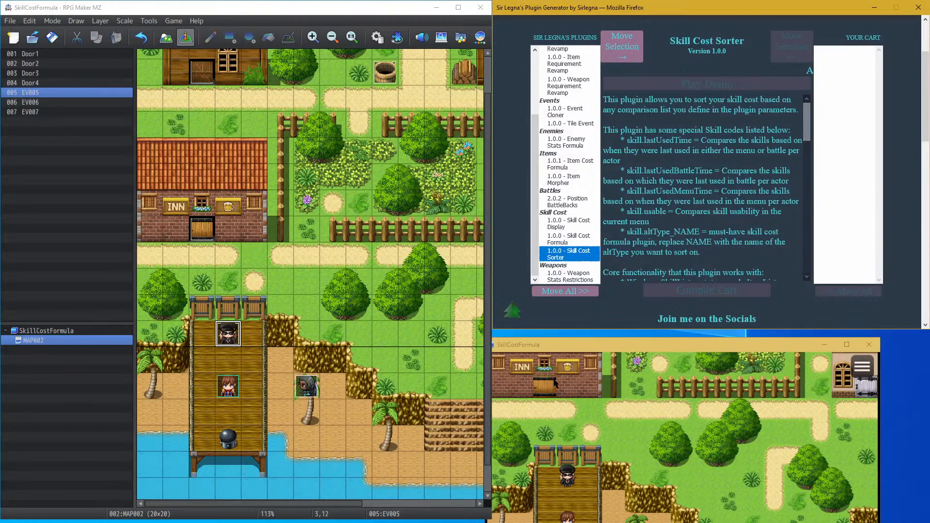
left_click(619, 338)
left_click_drag(614, 343, 618, 352, "shift")
left_click_drag(218, 8, 218, 29, "shift")
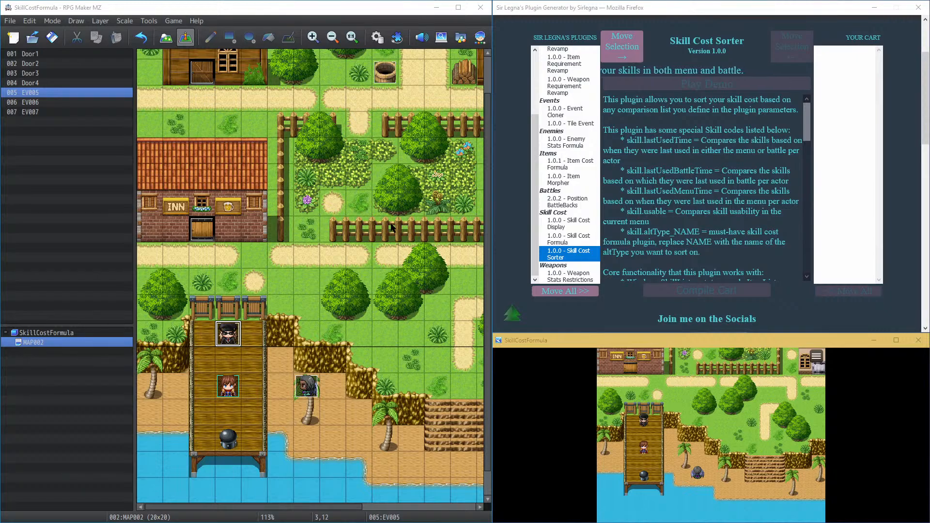
scroll(562, 188, "up", 3)
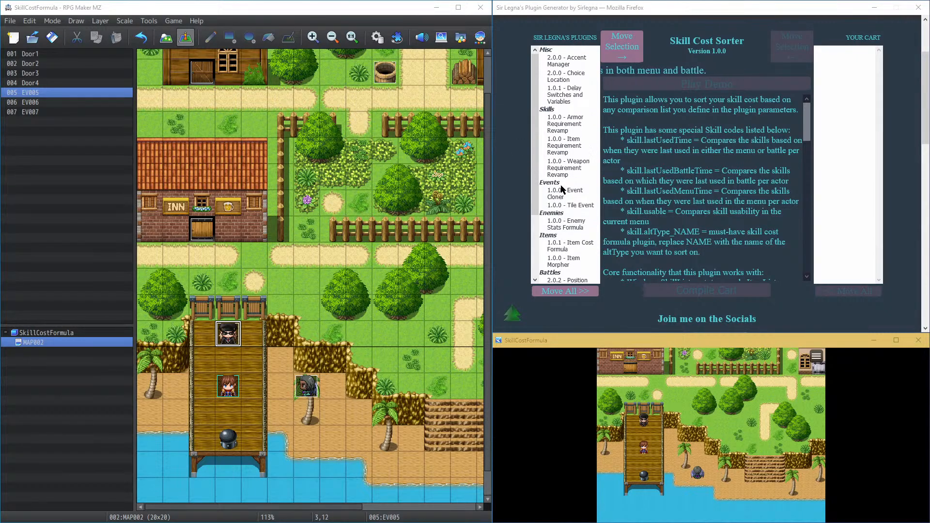
scroll(560, 184, "up", 3)
middle_click(514, 165)
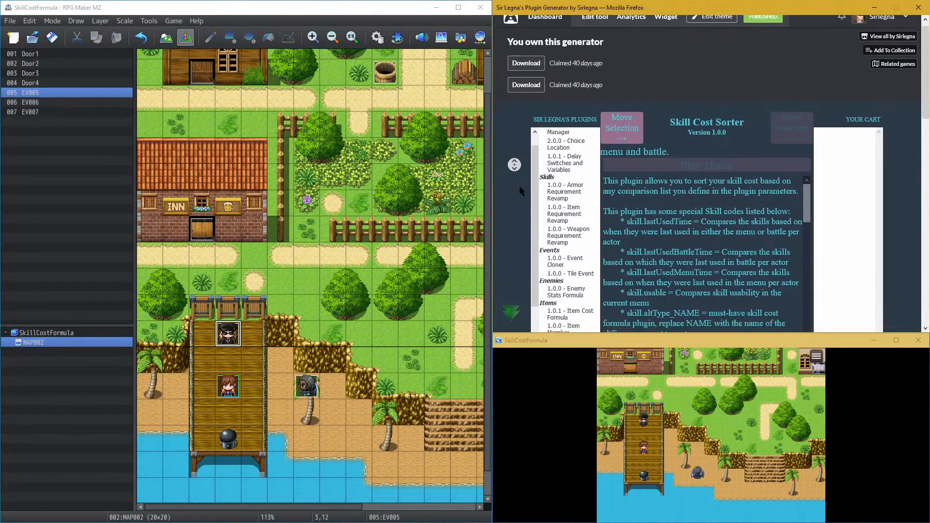
middle_click(518, 187)
middle_click(512, 174)
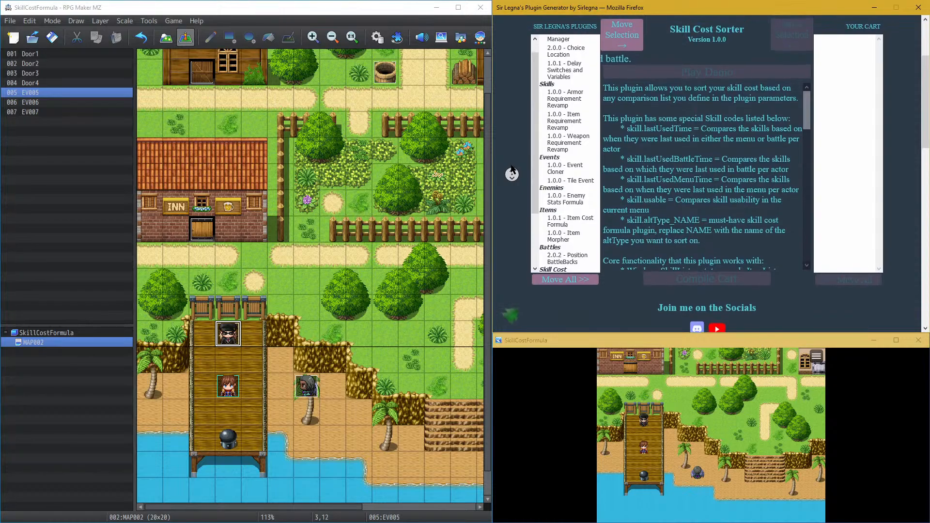
middle_click(511, 165)
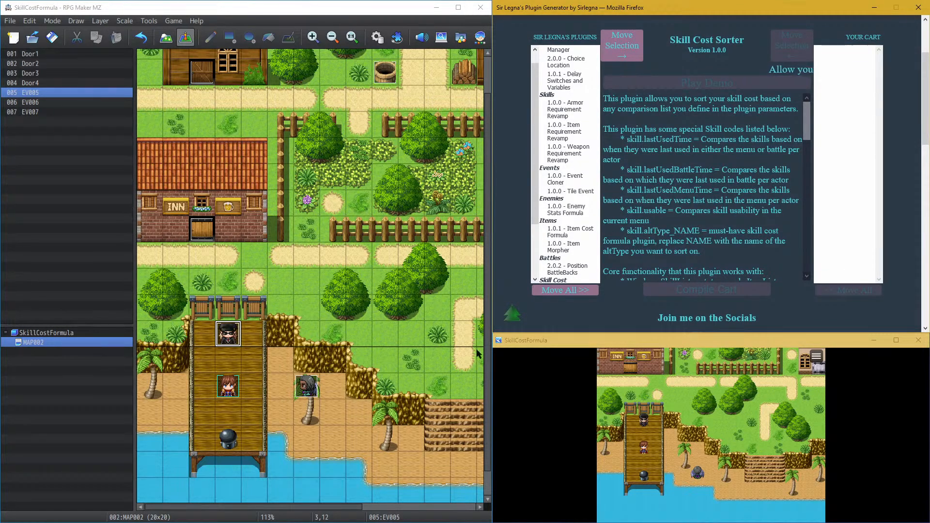
Step: Close the SkillCostFormula playtest
left_click(678, 440)
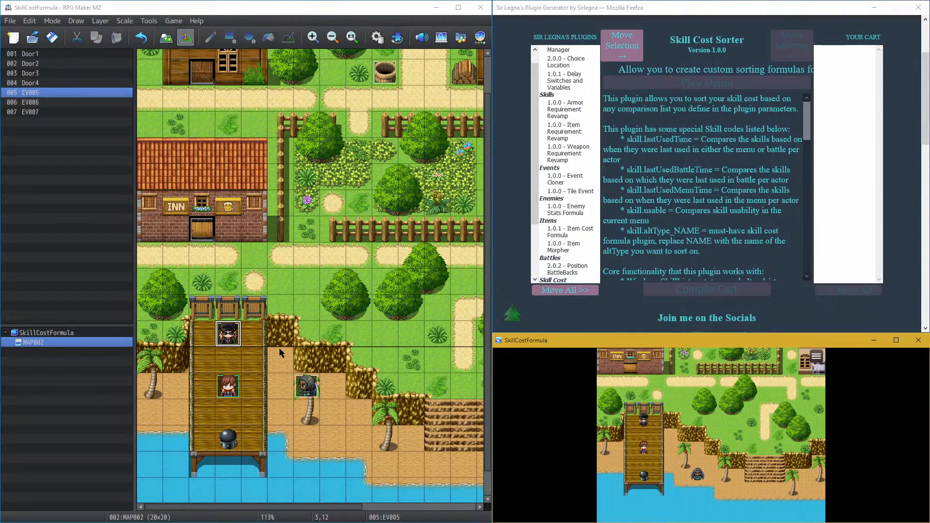
key("alt+F4")
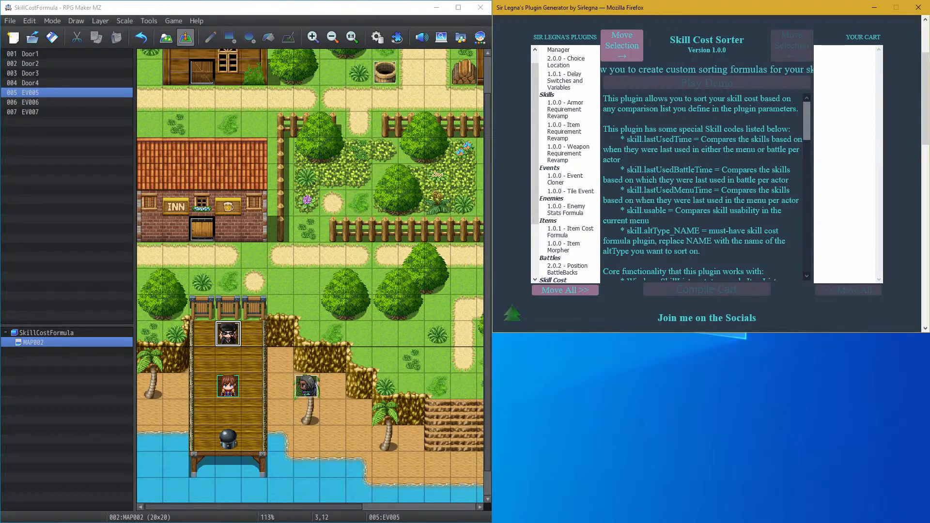
Step: Delete all commands from the dock's lotion-giving event EV005 and set its trigger to Autorun
double_click(237, 338)
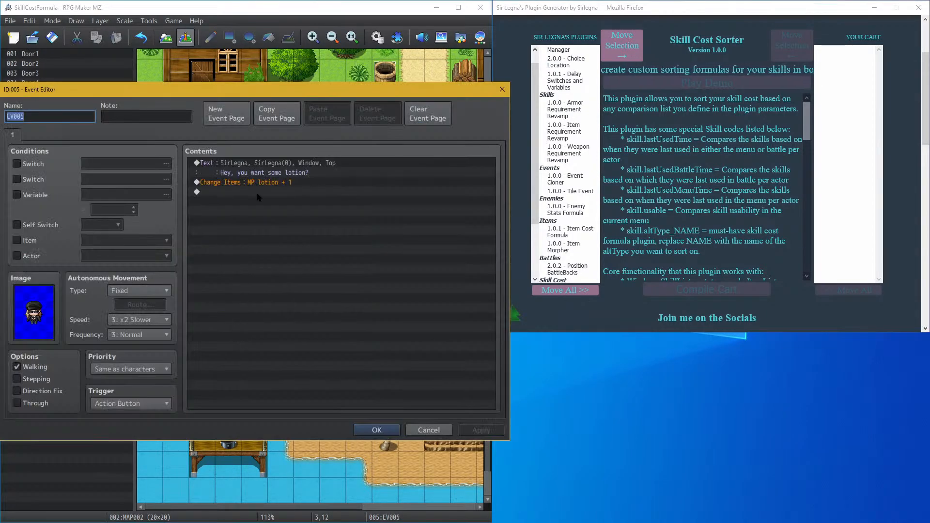
left_click(277, 162)
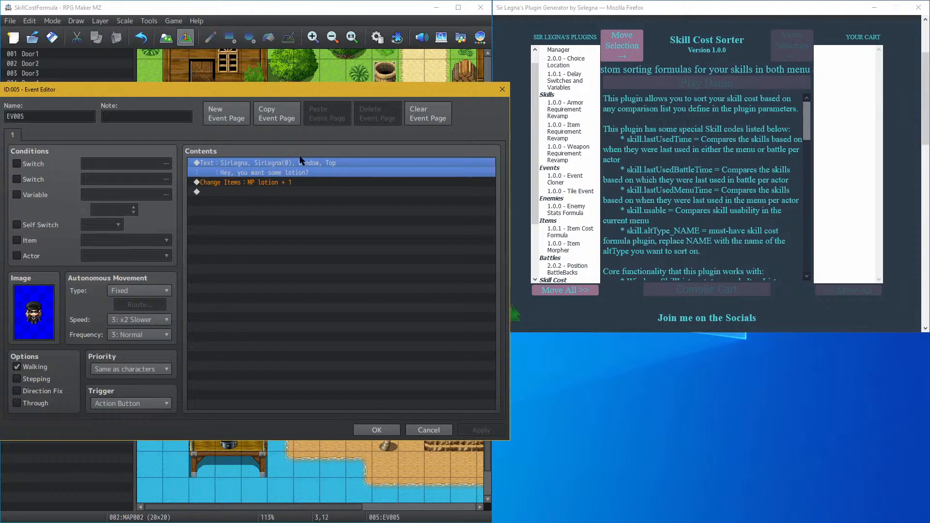
key("Delete")
key("Delete")
left_click(136, 404)
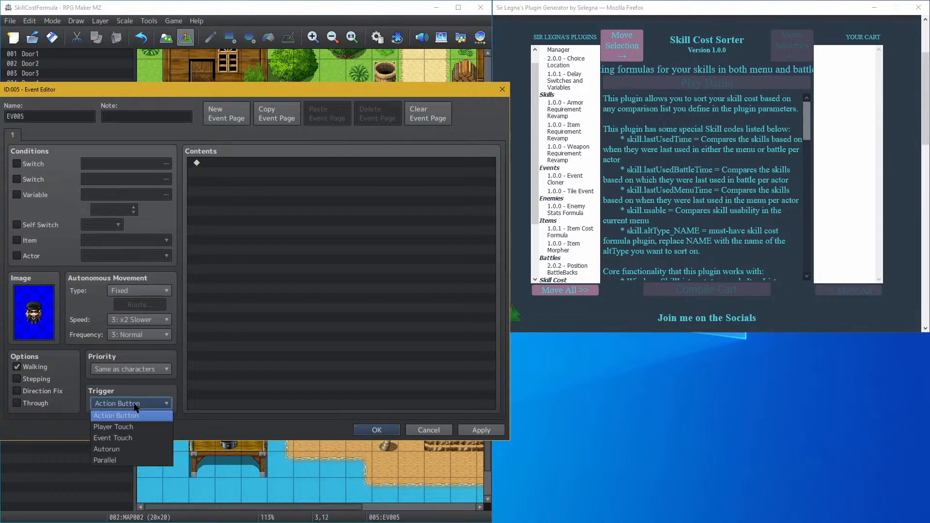
left_click(109, 449)
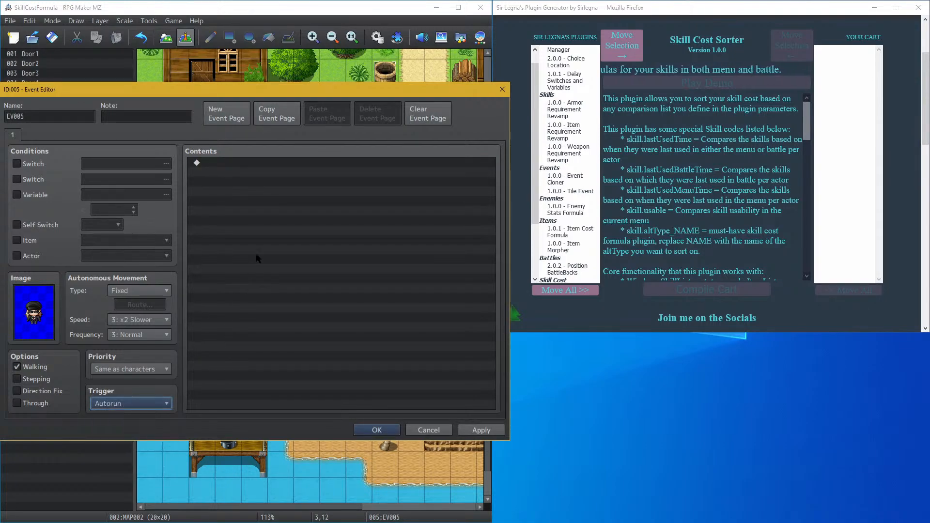
Step: Add a Show Text command to the event with the SirLegna face image
double_click(257, 255)
left_click(297, 167)
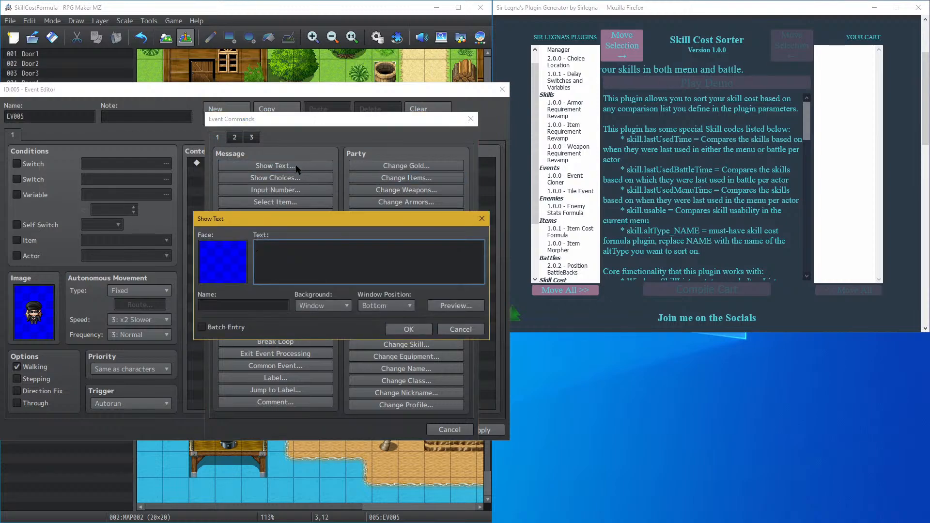
double_click(225, 253)
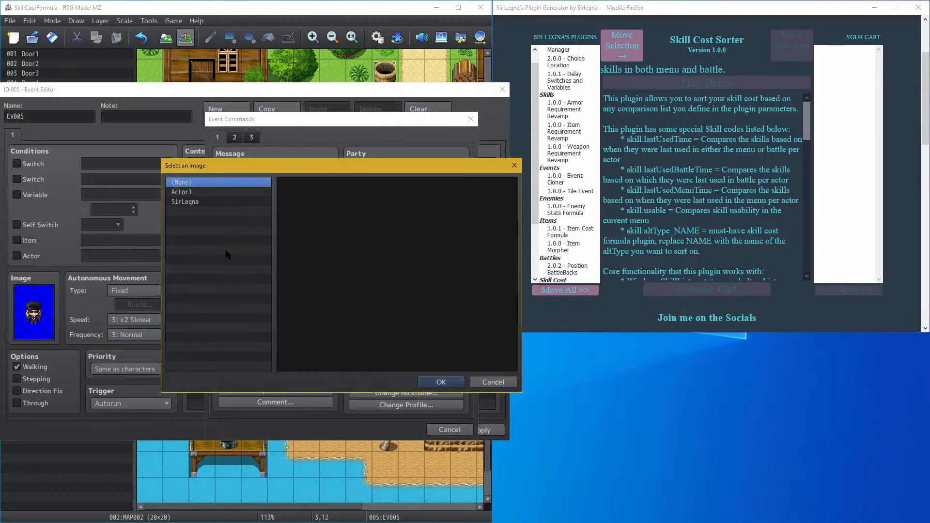
left_click(214, 203)
double_click(283, 195)
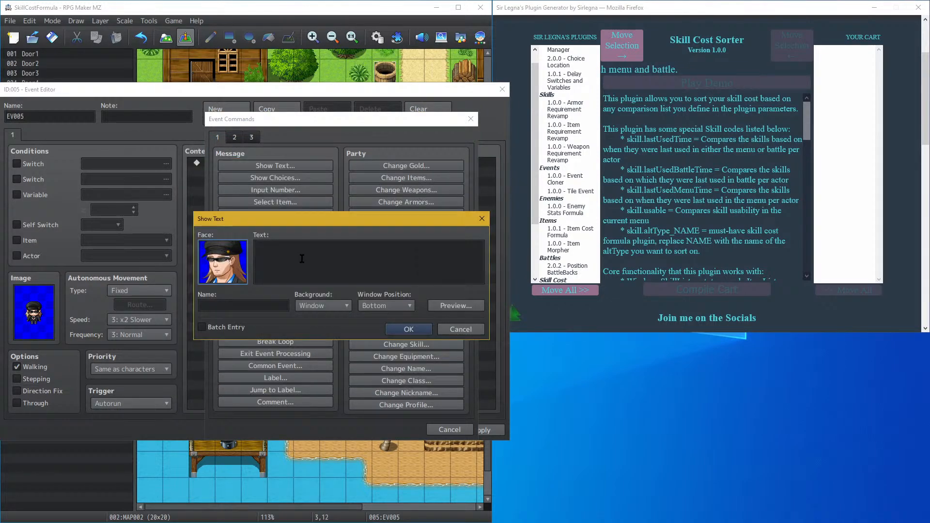
Step: Set the message's speaker name to SirLegna and its window position to Top
left_click(242, 305)
type("SirLegna")
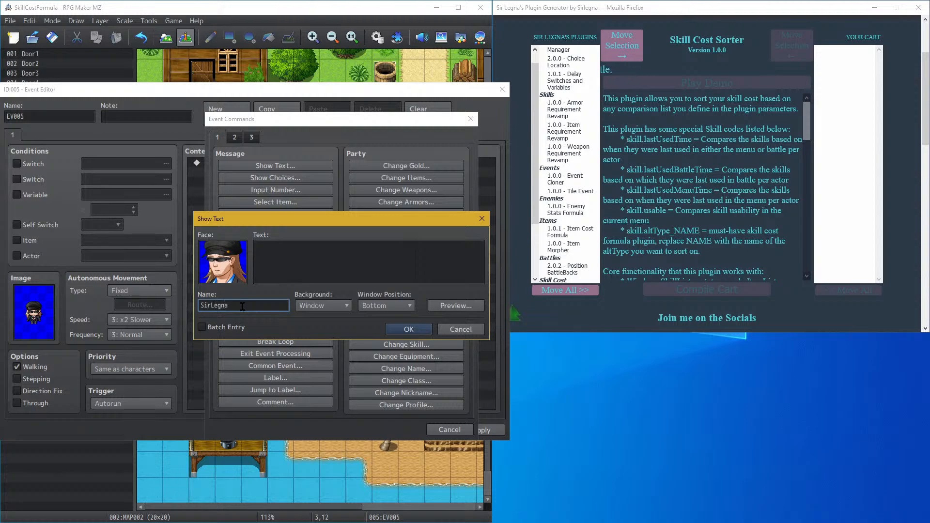
key("Tab")
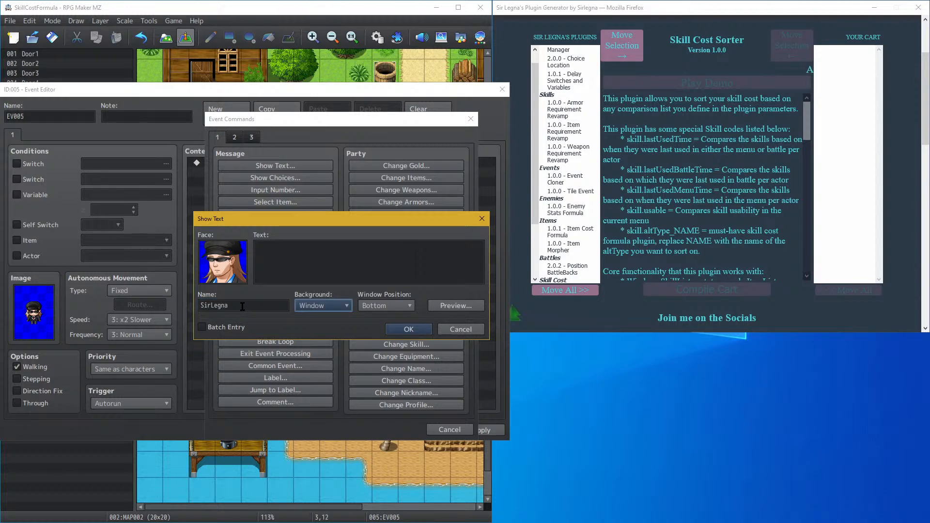
left_click(386, 305)
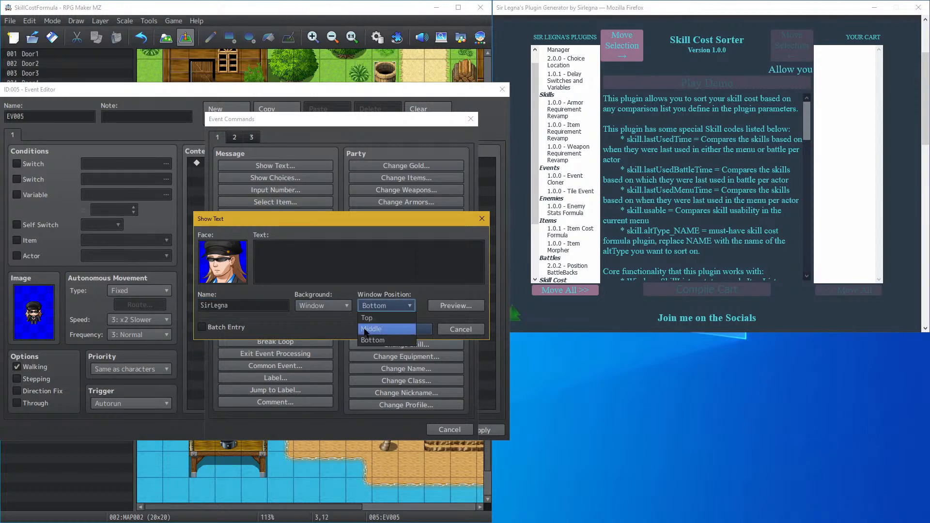
left_click(372, 330)
left_click(367, 305)
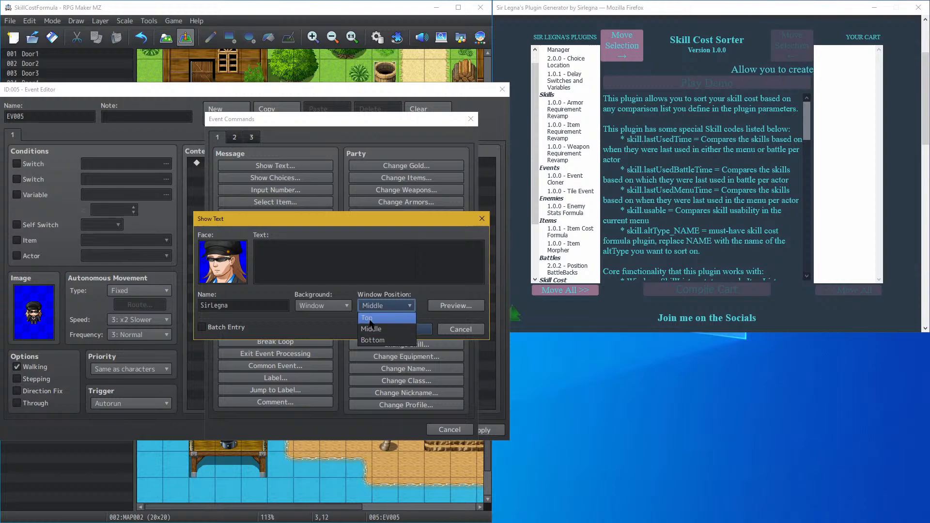
left_click(369, 318)
Step: Enter the message "Hey, you look like an average adventurer. How about I teach you some of those awesome skills you have?" on three lines
left_click(342, 272)
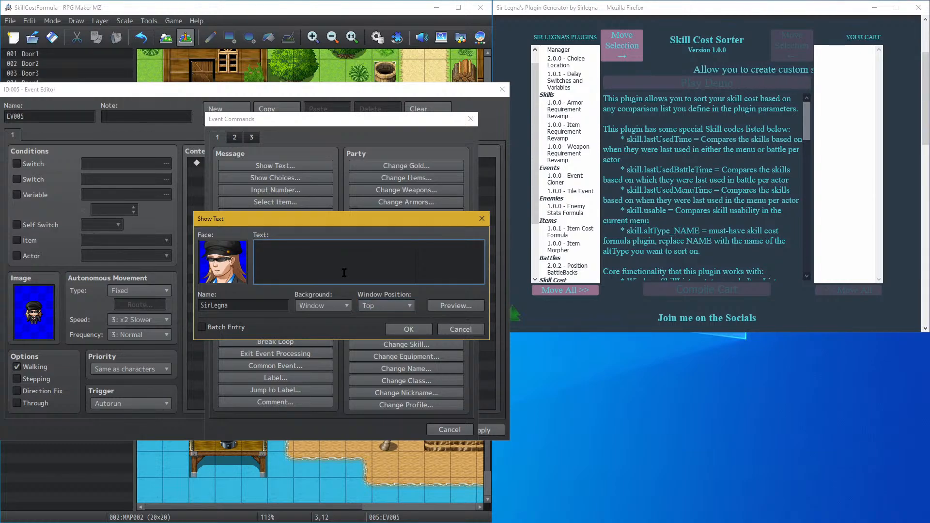
type("HEy")
key("BackSpace")
type("ey, ")
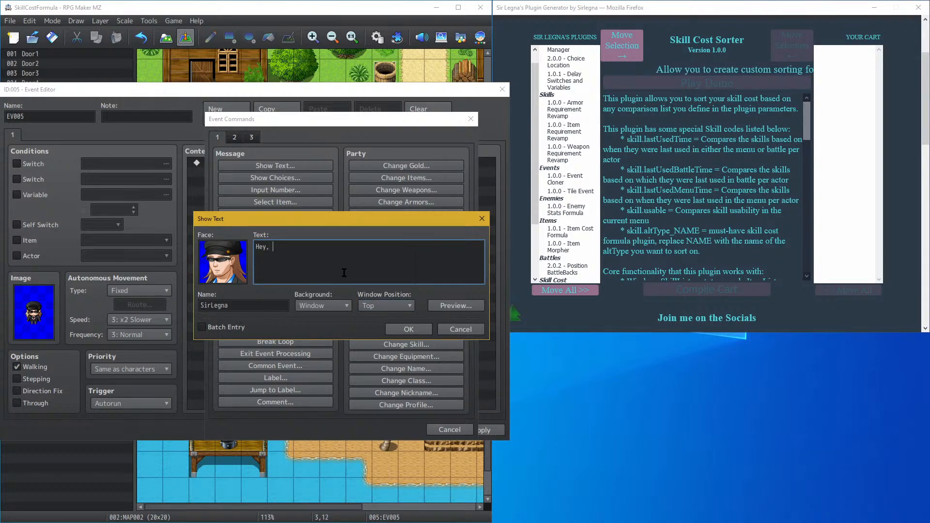
type("you look like a")
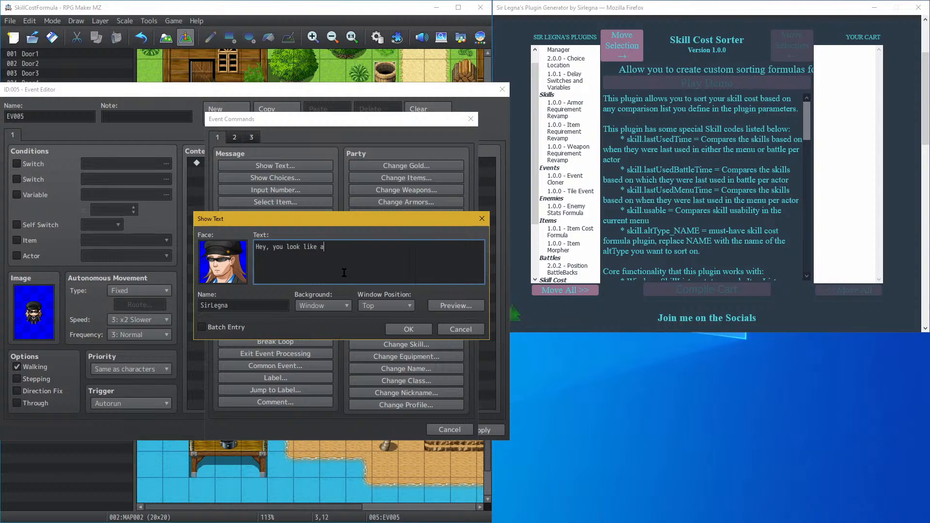
type("n average")
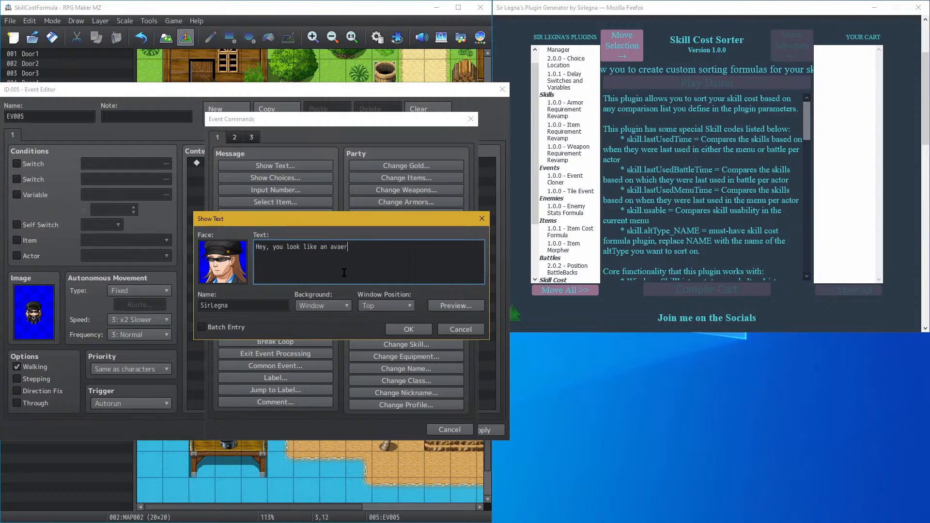
type(" ad")
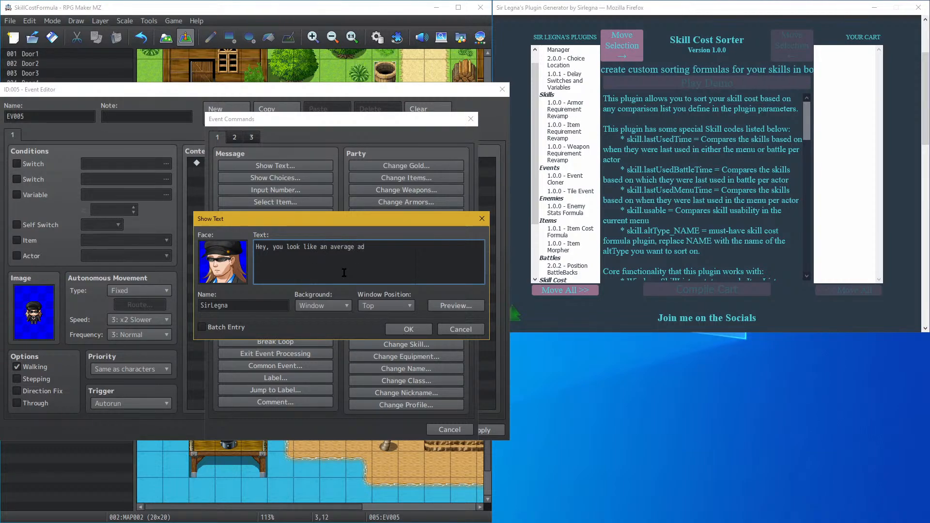
type("ventu")
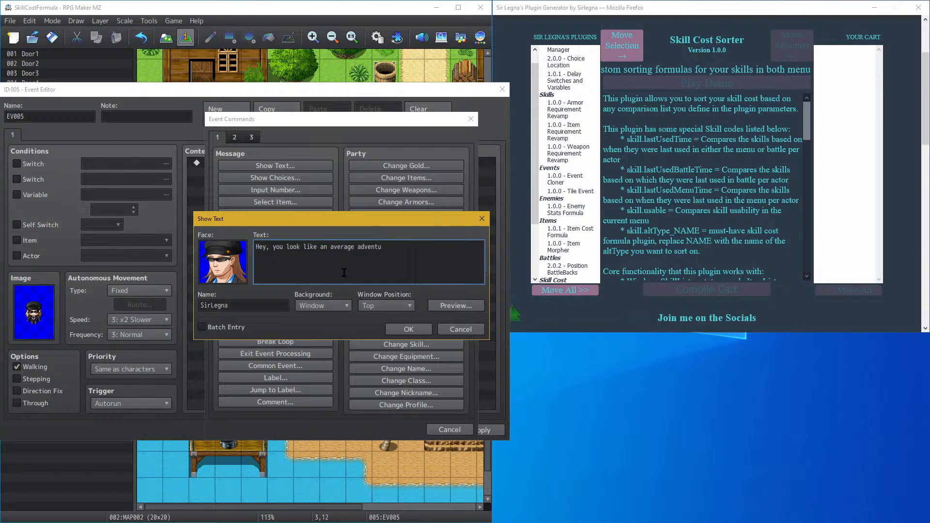
type("o")
key("BackSpace")
type("rer.")
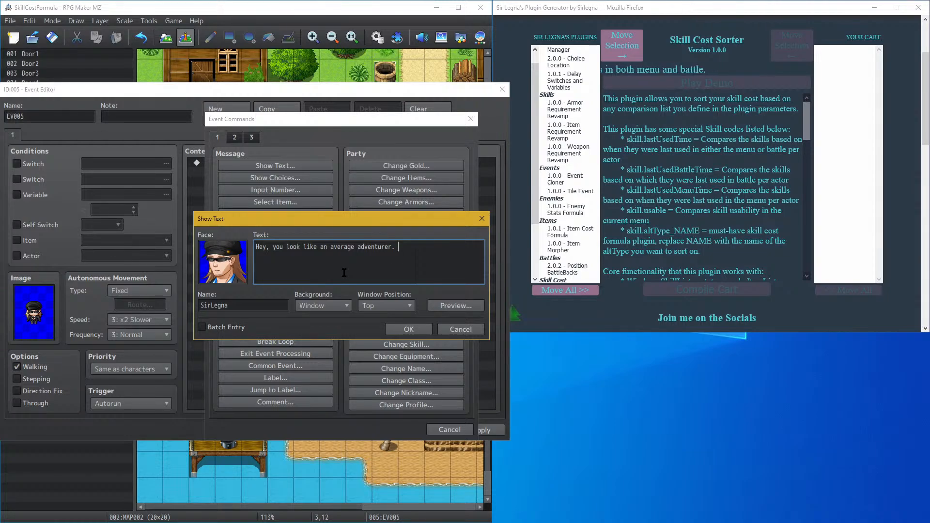
type("How ")
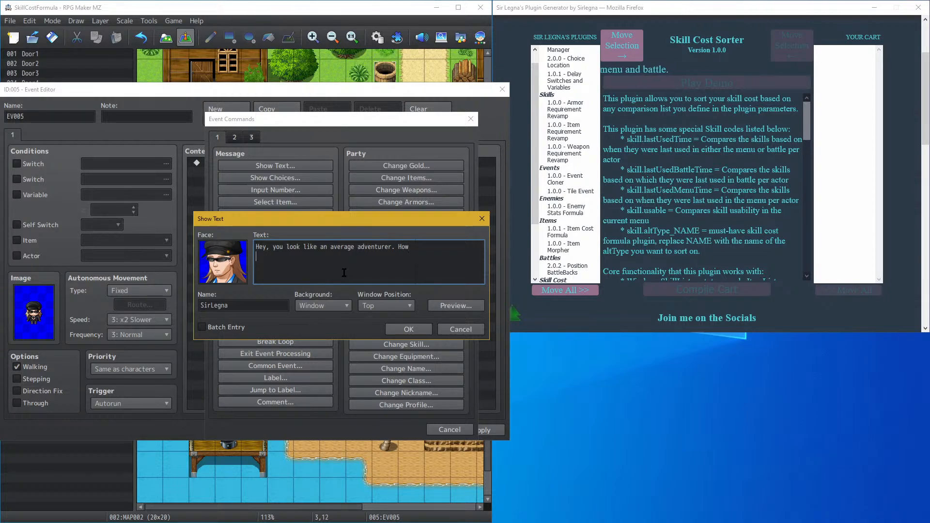
type("about I teach ")
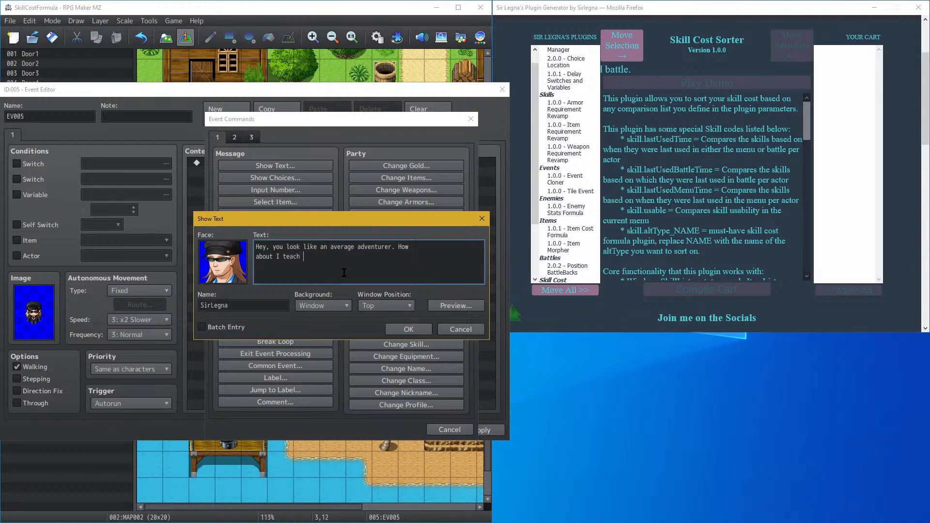
type("you some of those awesome skills")
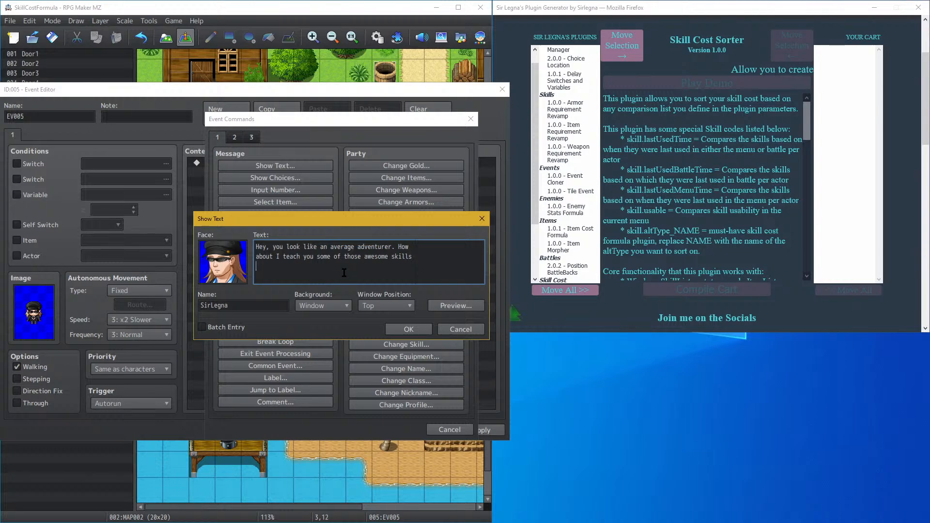
key("Return")
type("you have?")
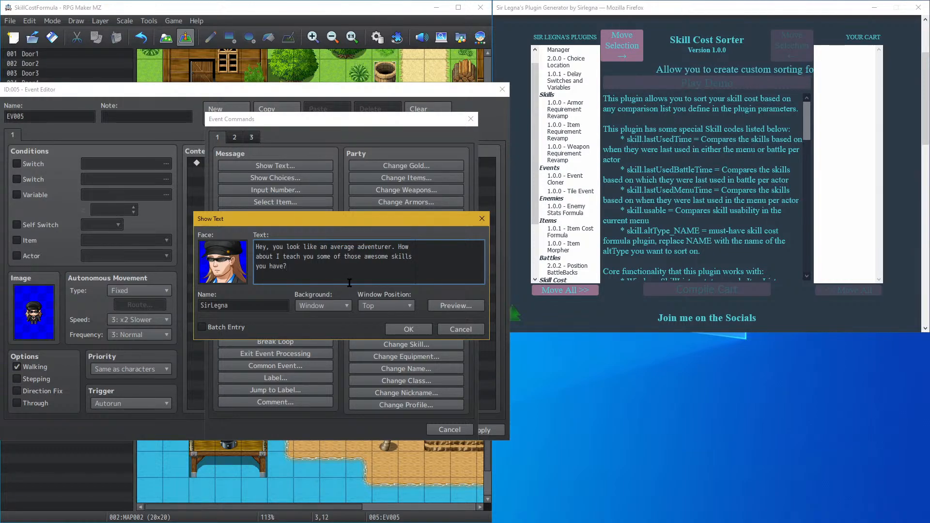
left_click(410, 329)
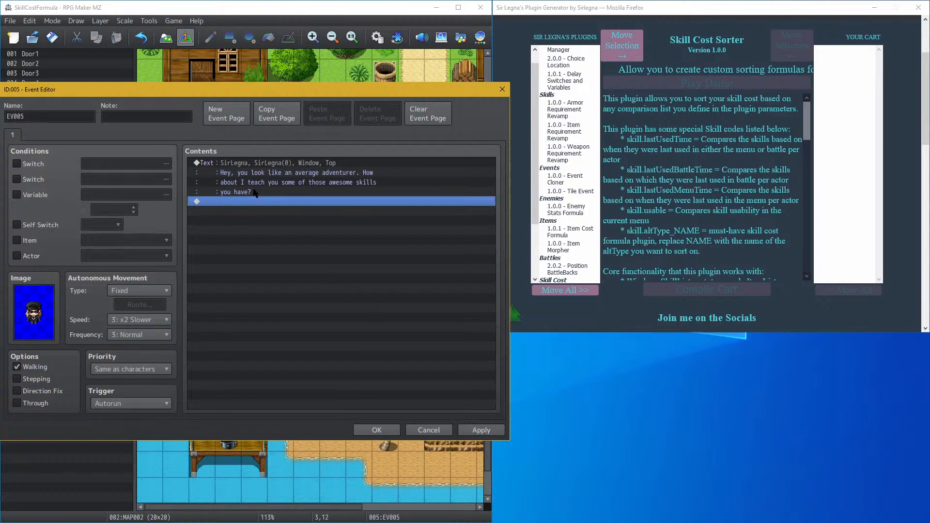
Step: Add a Show Choices command with Yes and No below the message, setting Default to None and Cancel to Disallow
double_click(259, 208)
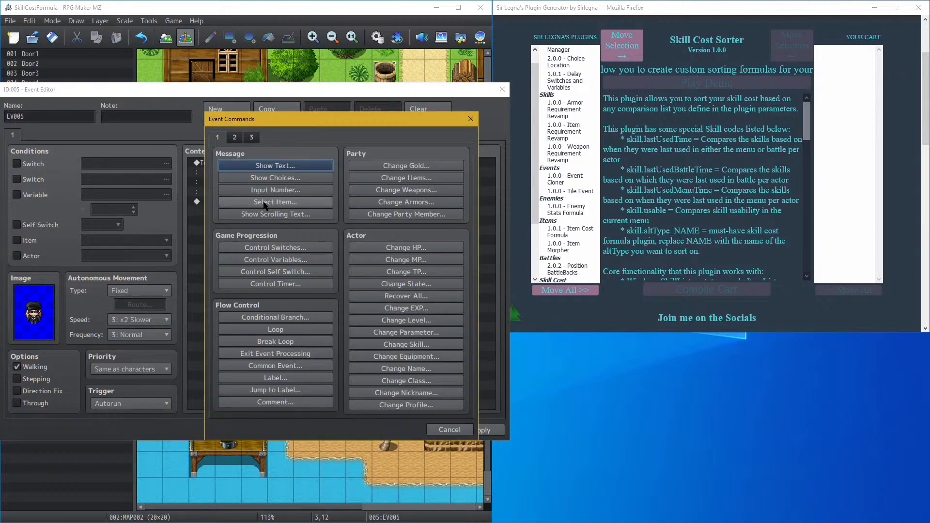
left_click(276, 177)
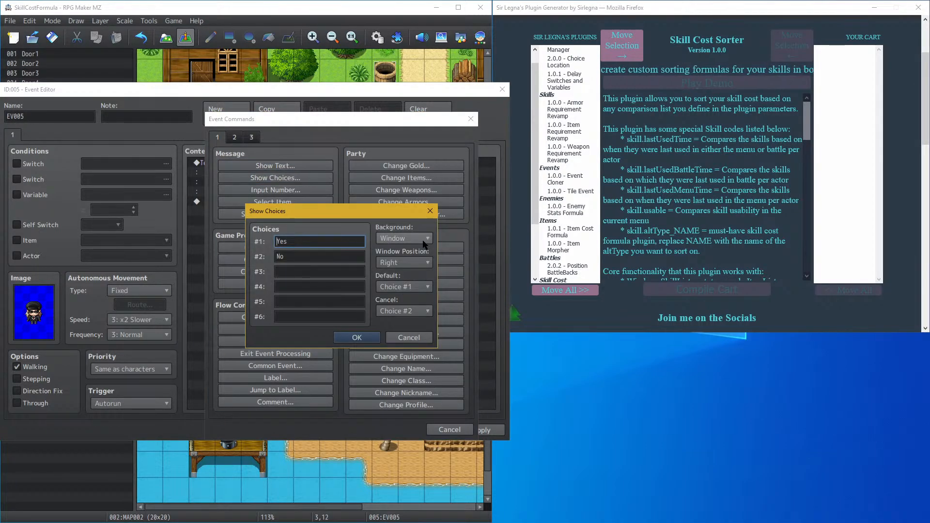
left_click(413, 260)
left_click(414, 262)
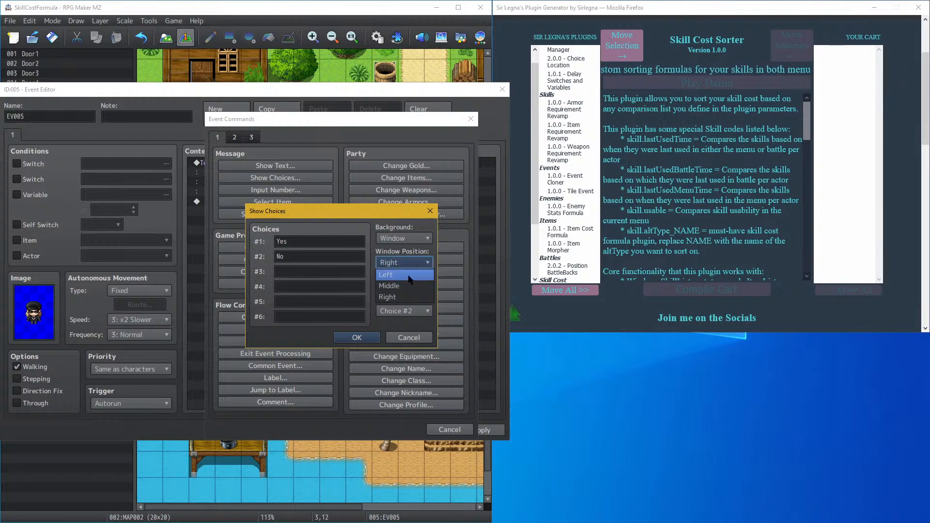
left_click(397, 299)
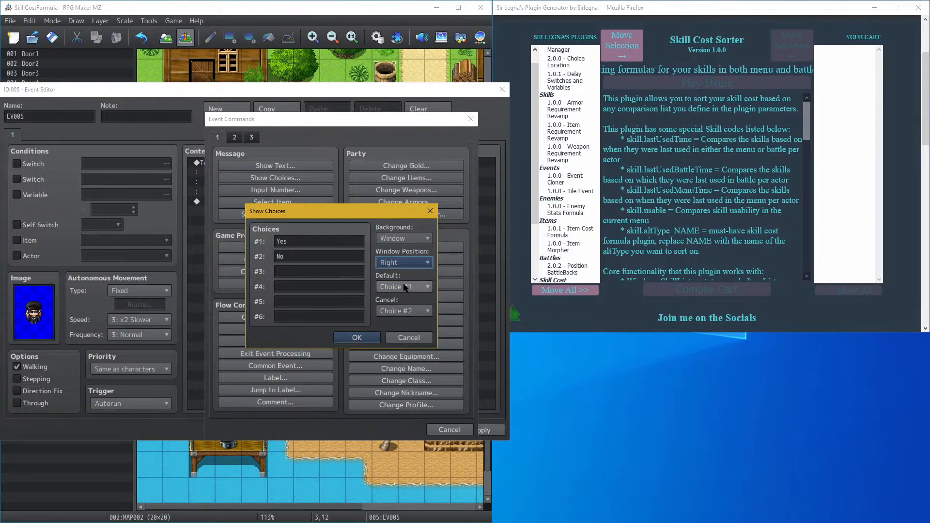
left_click(400, 290)
left_click(400, 298)
left_click(398, 310)
left_click(396, 324)
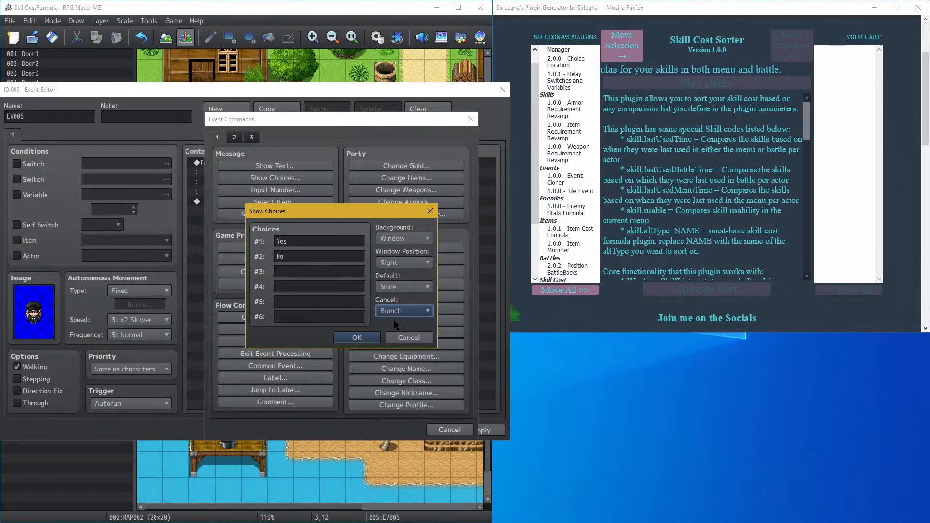
left_click(396, 316)
left_click(394, 334)
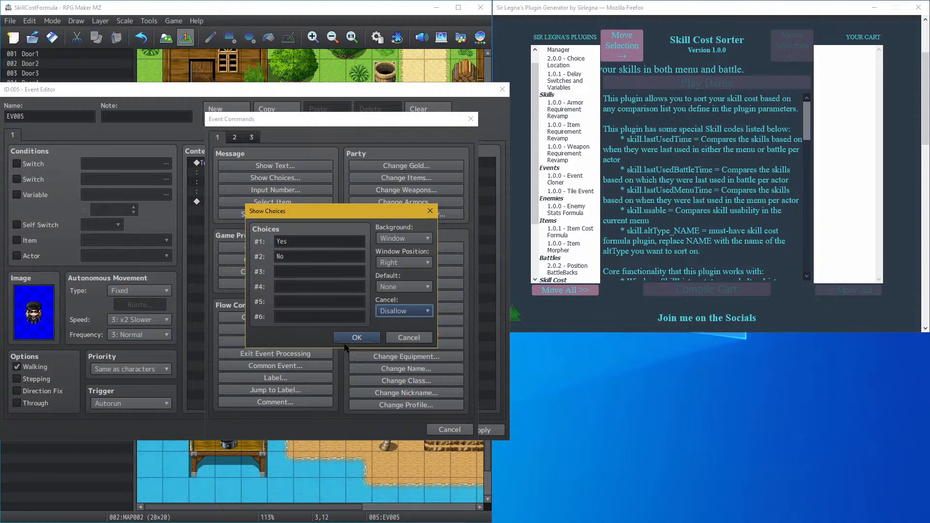
left_click(351, 338)
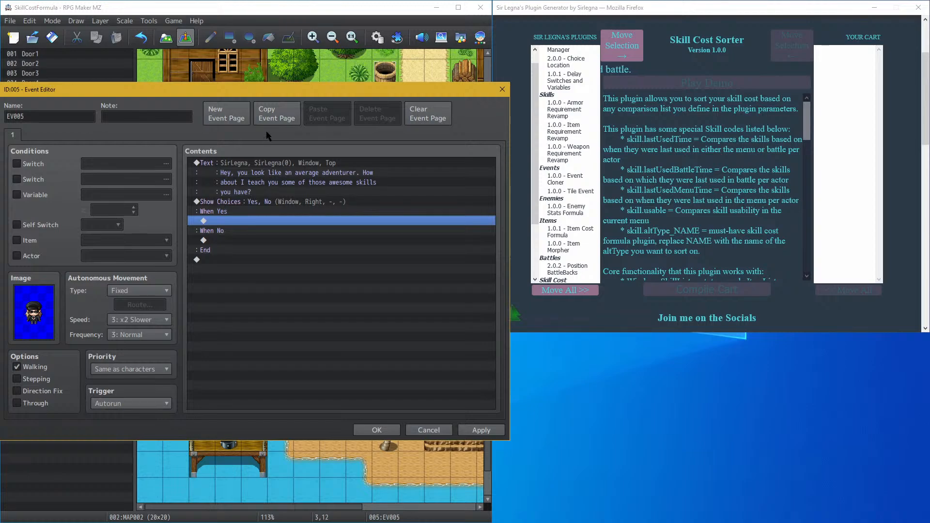
Step: Save the changes to event EV005 and reopen it briefly to check its commands
left_click(475, 427)
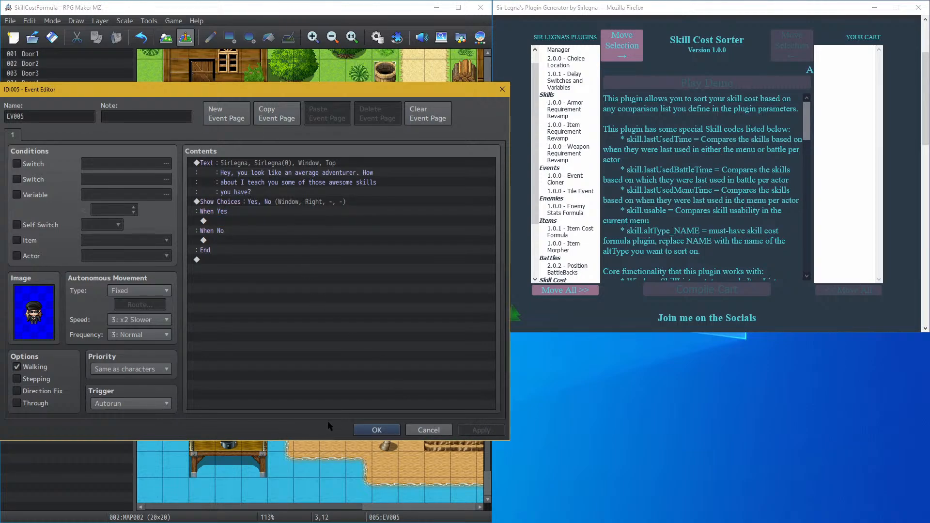
left_click(376, 430)
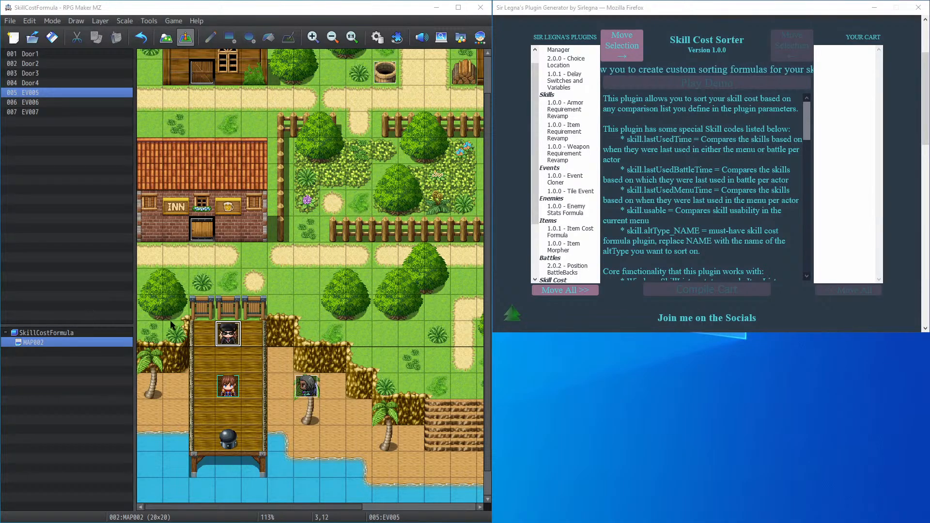
double_click(236, 339)
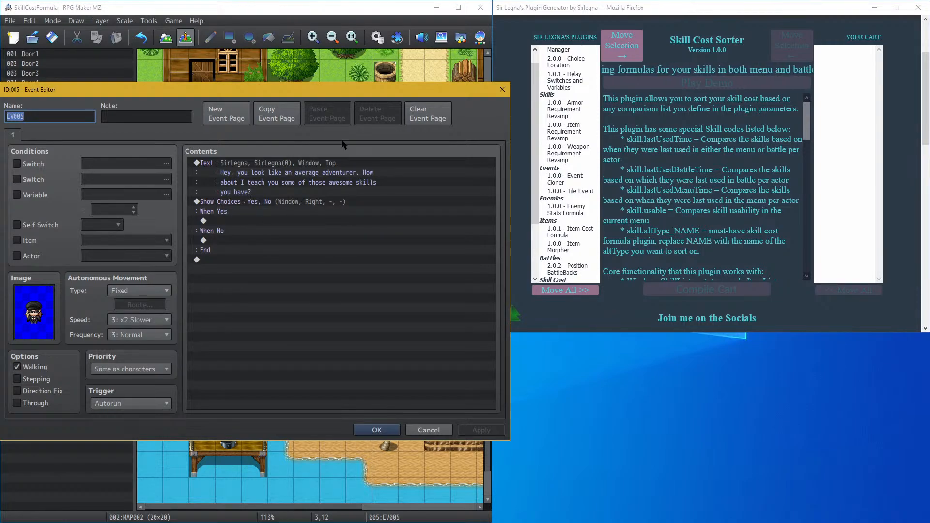
left_click(370, 429)
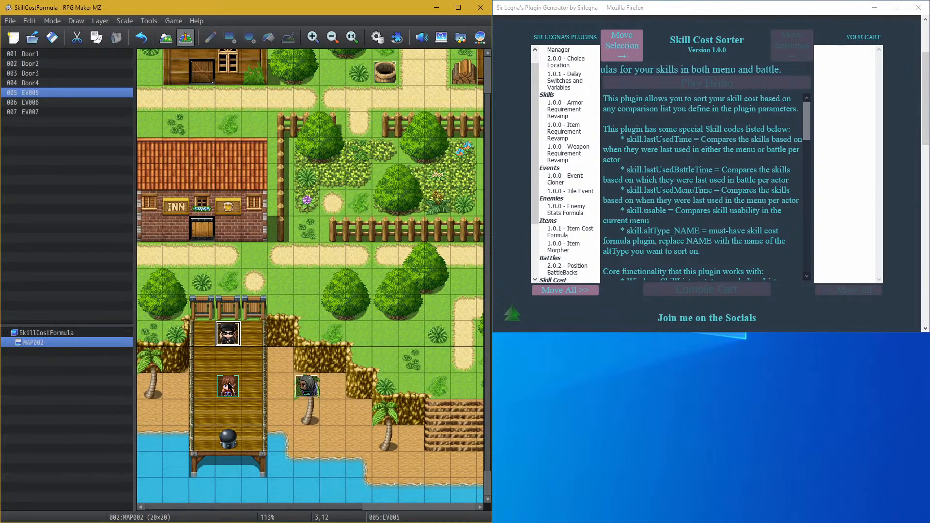
Step: Review the settings of the Summon Gold Coin, Harden, Extract Lotion and Rub in Lotion skills in the database
left_click(376, 36)
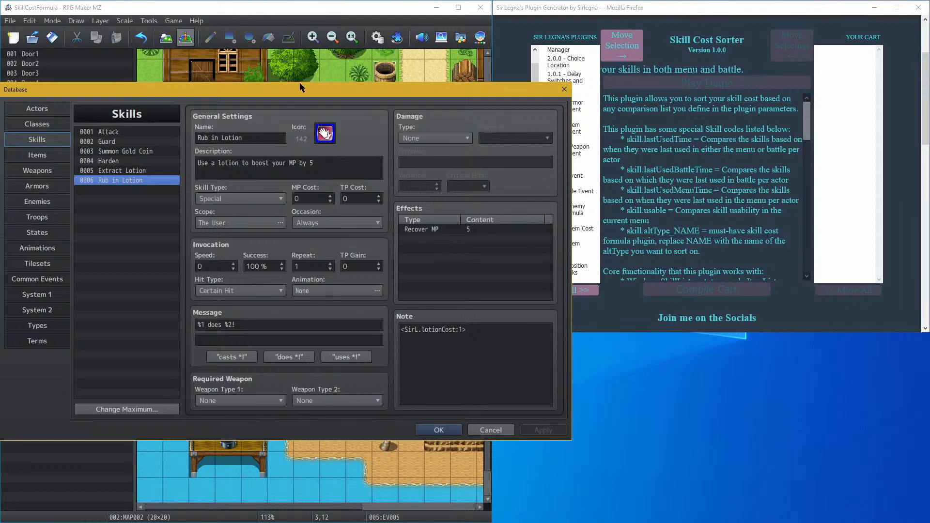
left_click(130, 152)
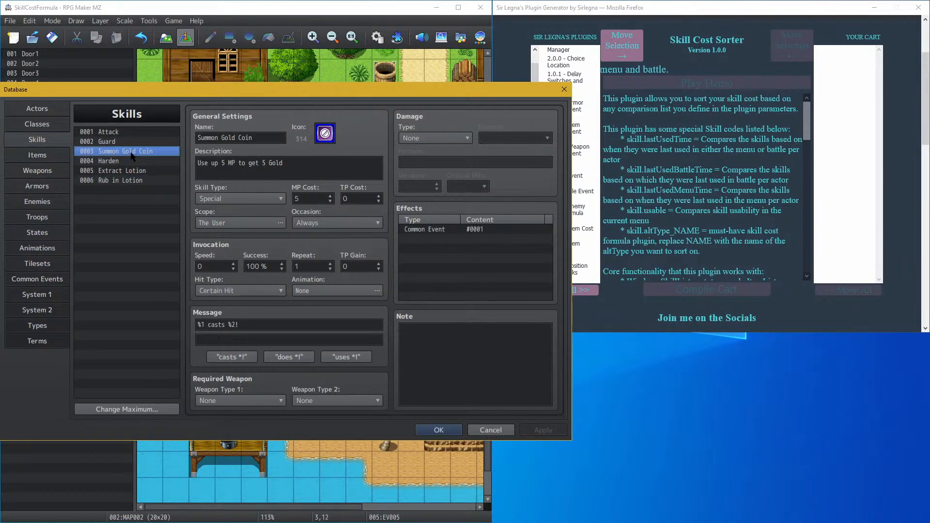
left_click(129, 160)
left_click(131, 181)
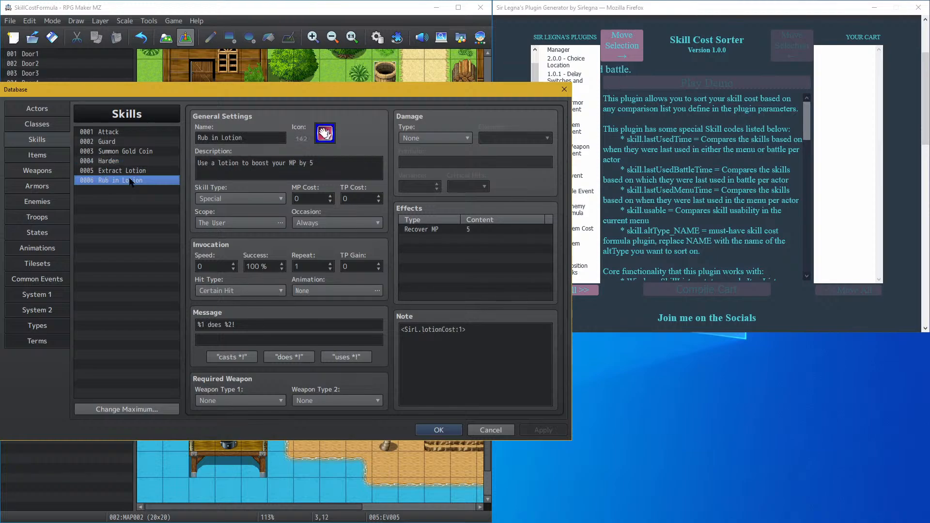
left_click(133, 170)
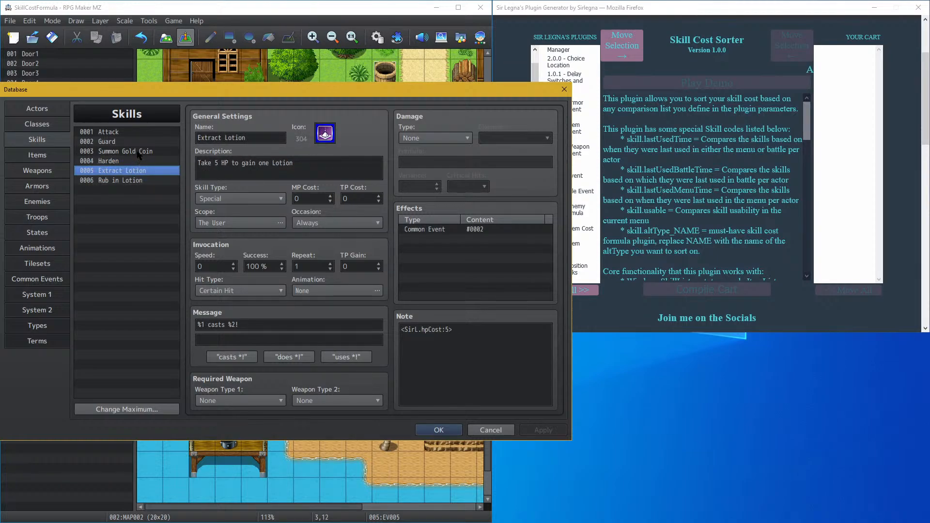
left_click(139, 141)
left_click(139, 151)
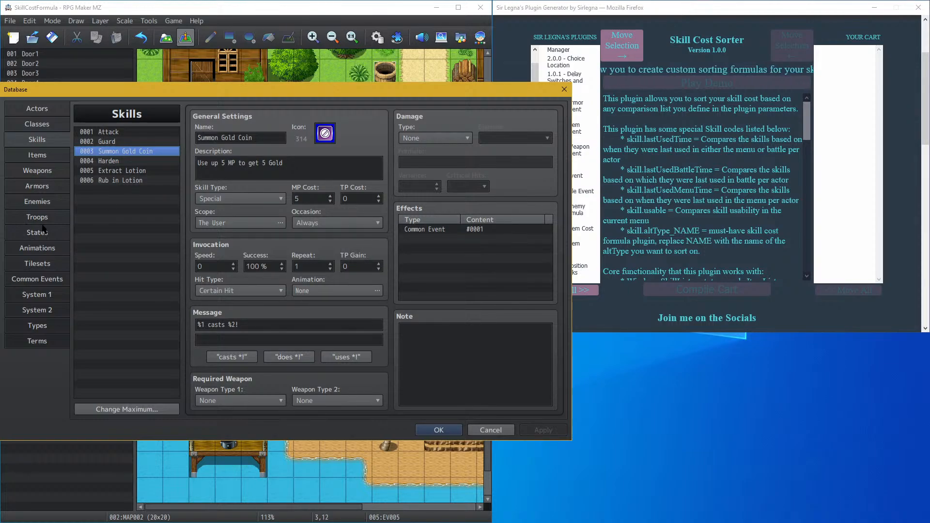
Step: Name common event 0001 "CE - Give 5 gold" and apply the change
left_click(45, 292)
left_click(46, 280)
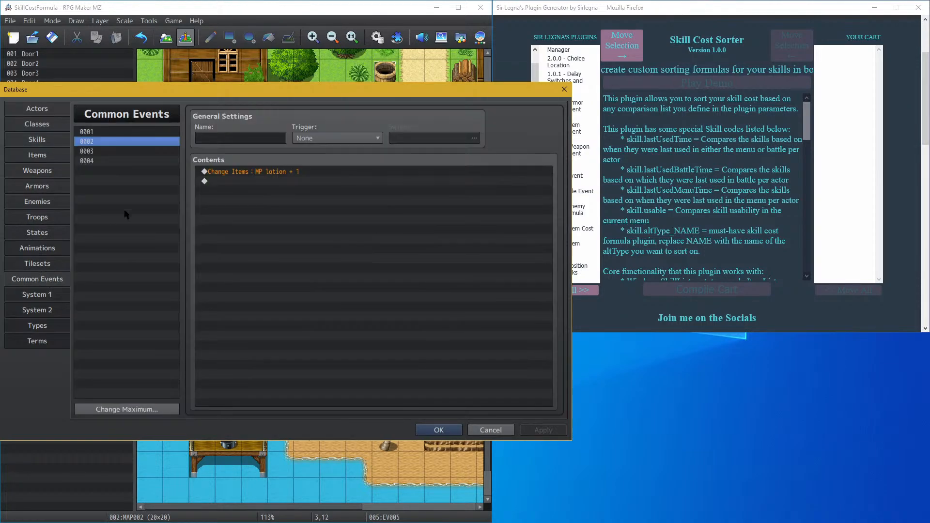
left_click(159, 132)
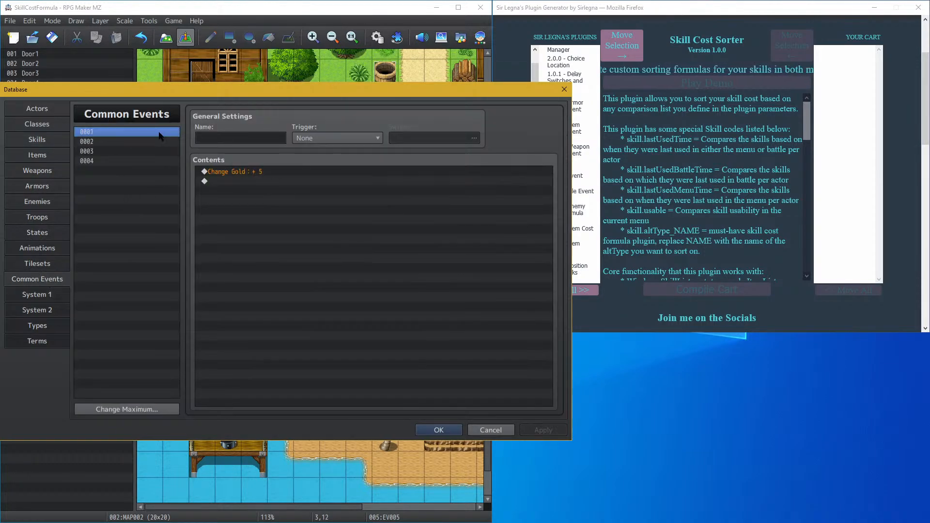
left_click(247, 140)
type("CE")
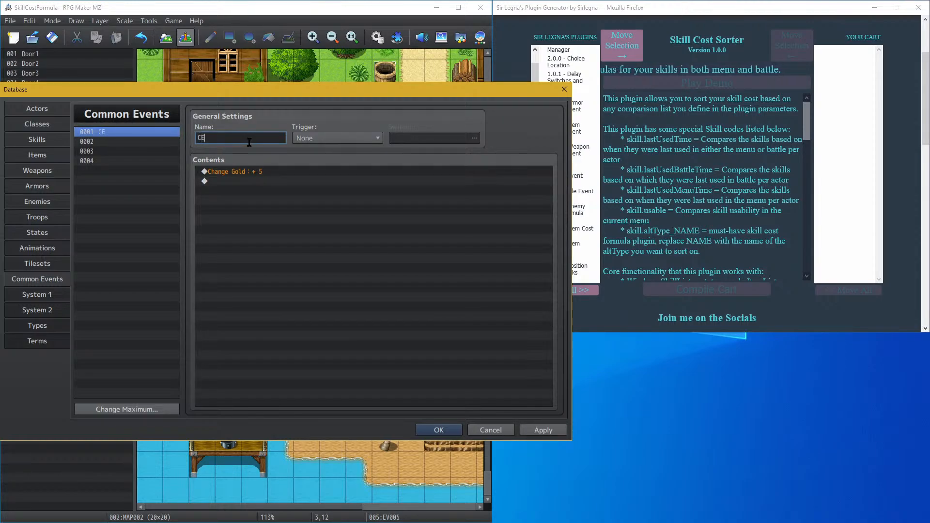
type(" - Giv")
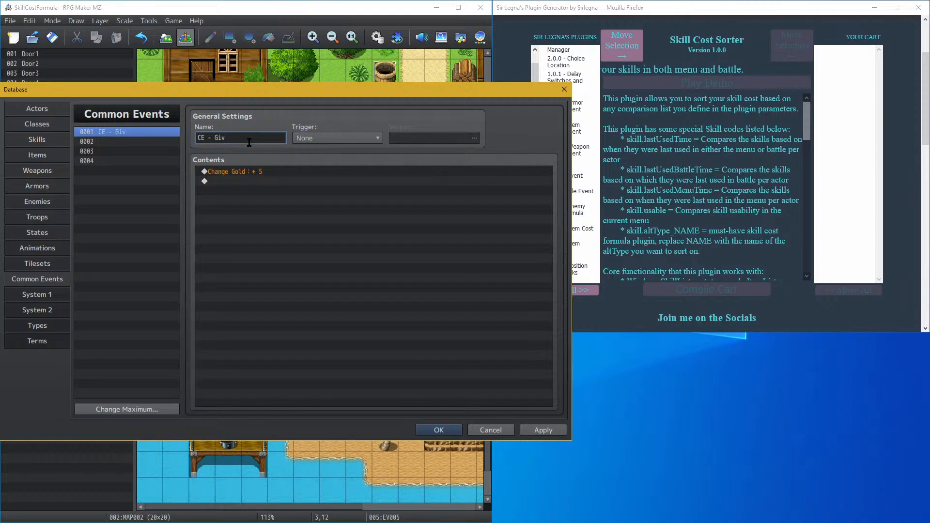
type("e 5 g")
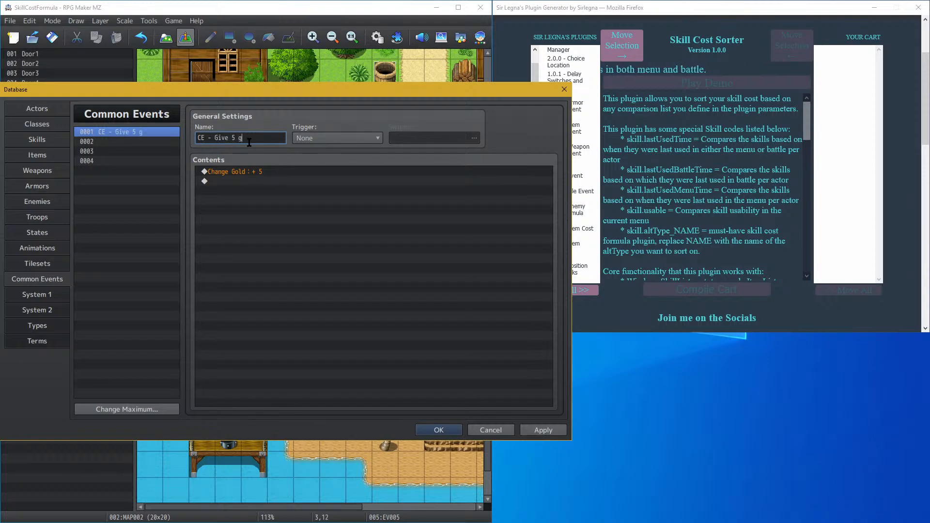
type("old")
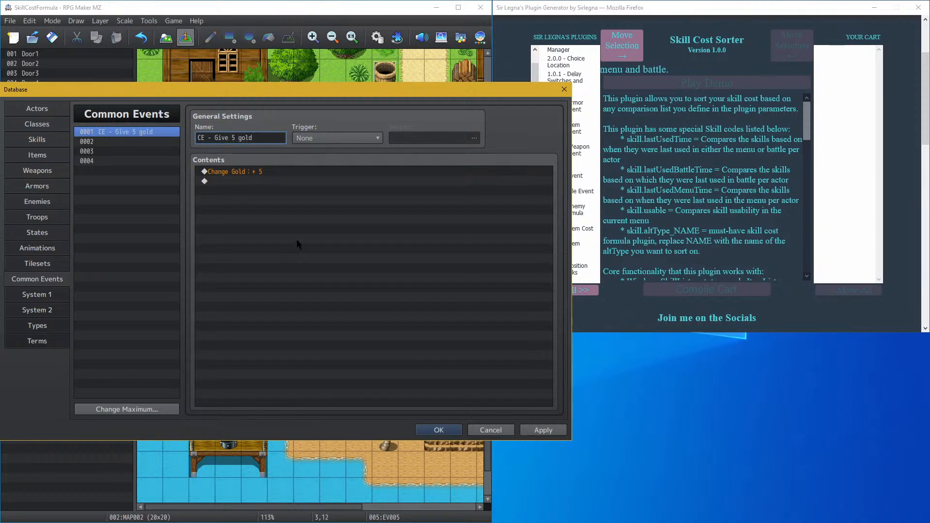
left_click(543, 430)
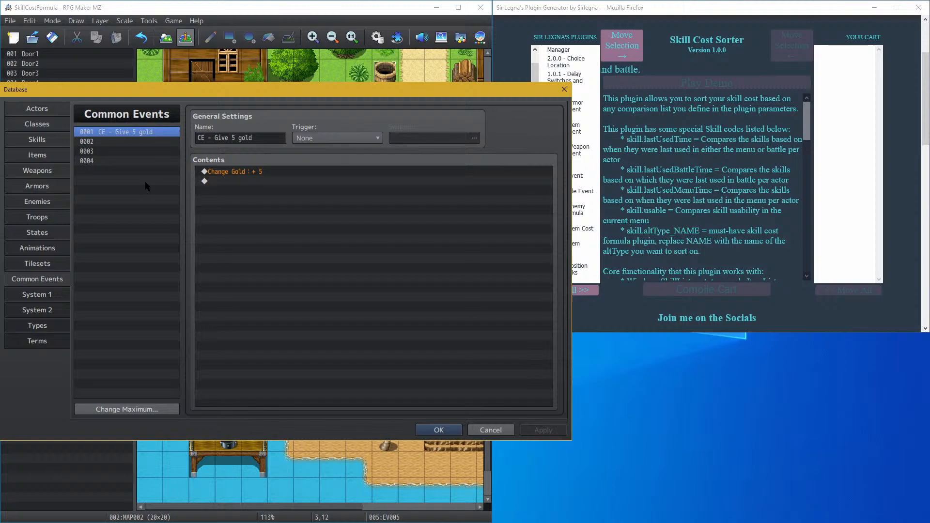
Step: Name common event 0002 "CE - Give 1 Lotion" and apply the change
left_click(92, 141)
left_click(236, 136)
type("C")
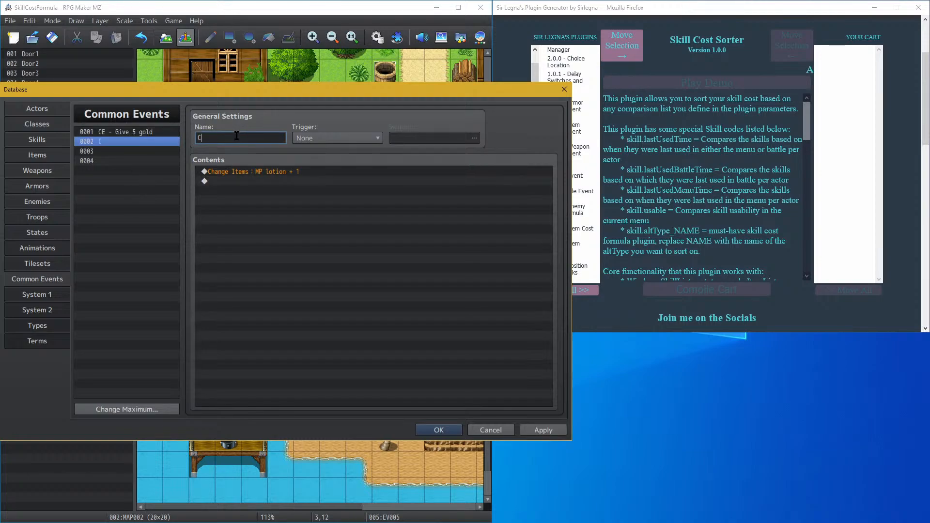
type("E - Give")
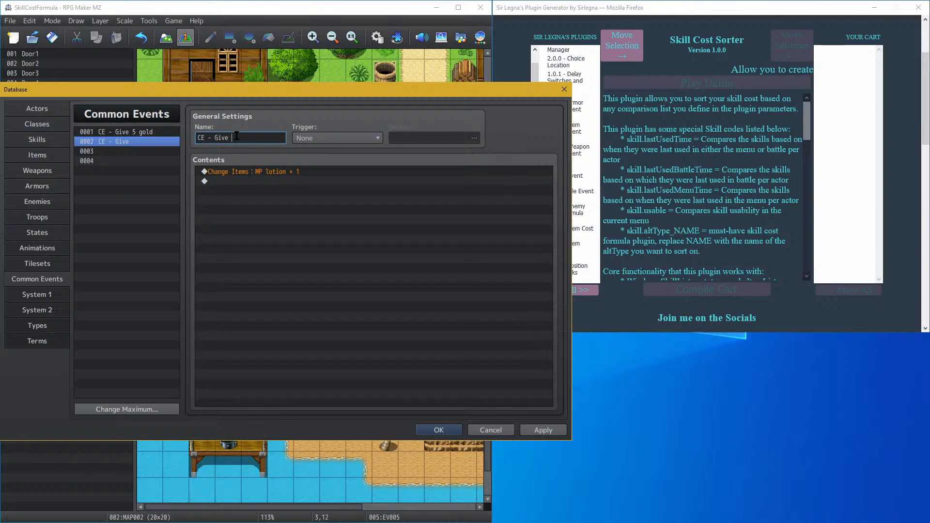
type(" 1")
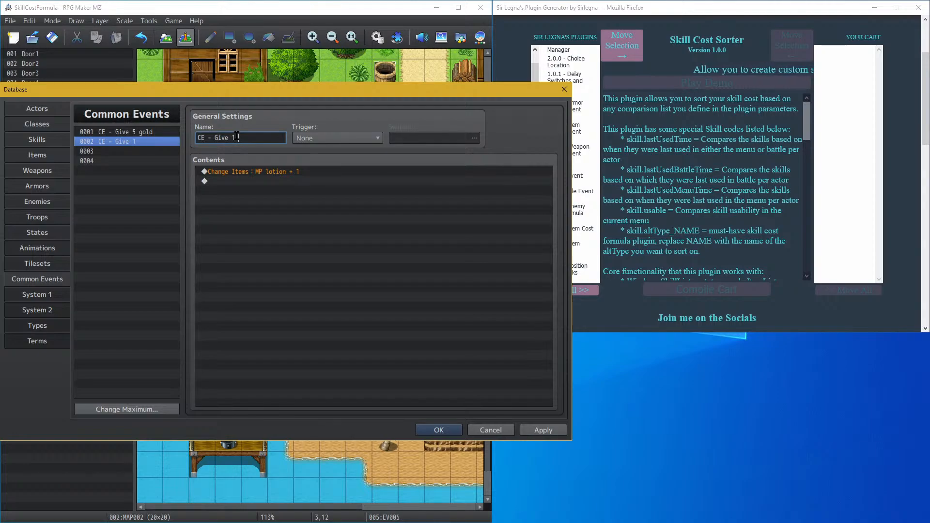
type(" Lotion")
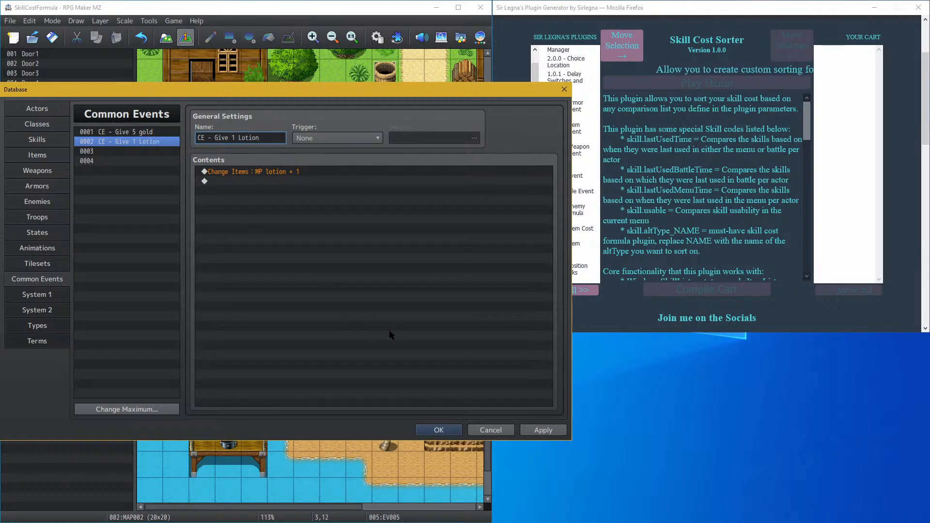
left_click(549, 432)
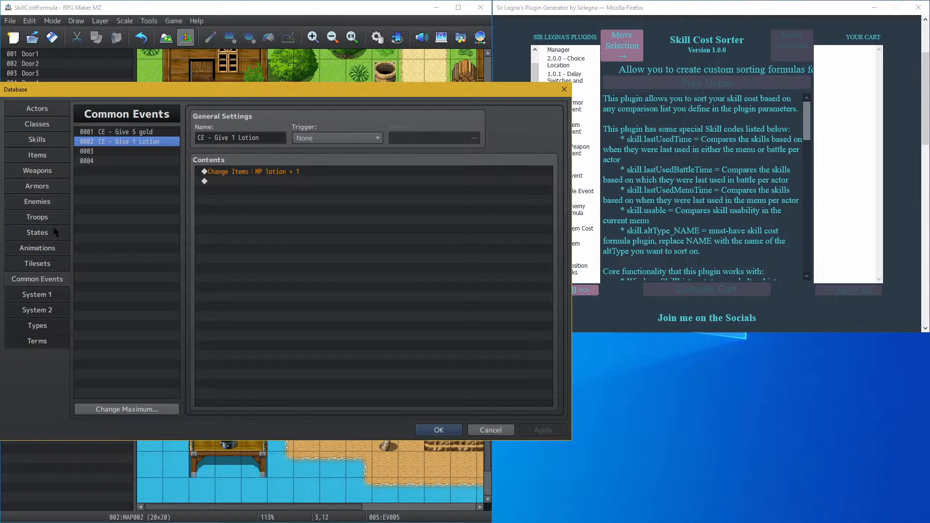
Step: Show the Summon Gold Coin skill in the database and capture its settings area as a screen snip
left_click(46, 141)
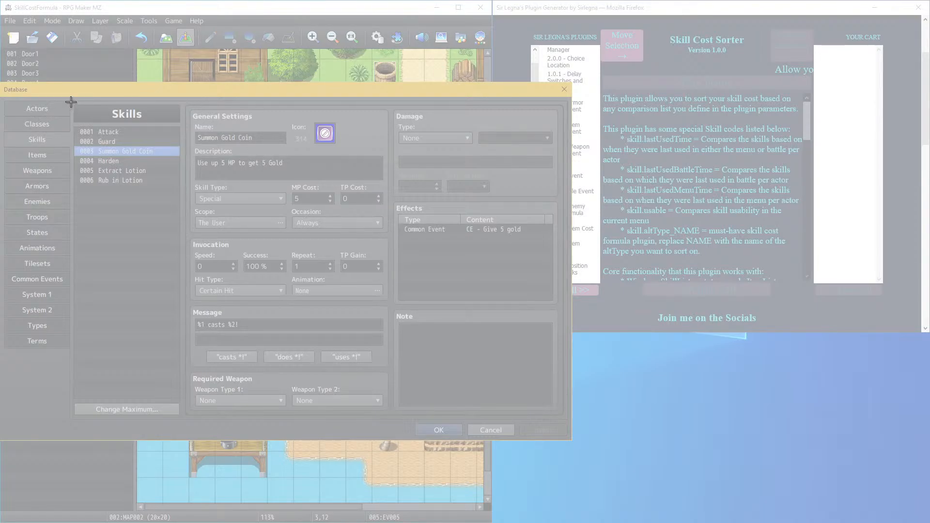
left_click_drag(70, 103, 569, 438)
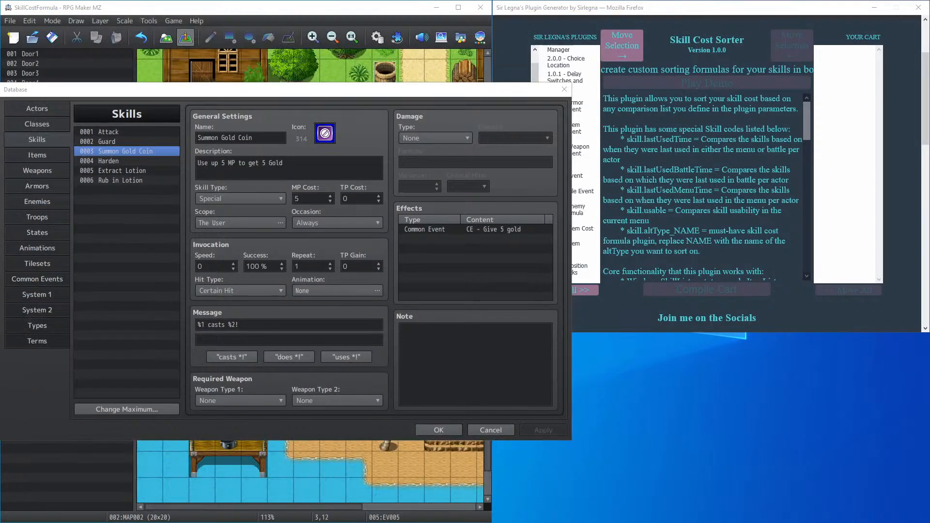
Step: Go through the four custom skills from Summon Gold Coin to Rub in Lotion once more and close the database
left_click(117, 162)
left_click(117, 151)
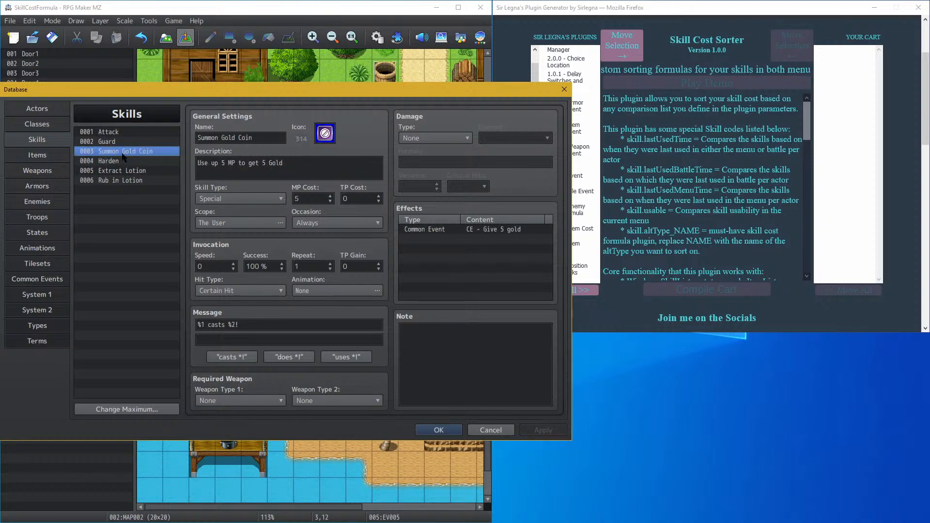
left_click(117, 160)
left_click(117, 171)
left_click(116, 180)
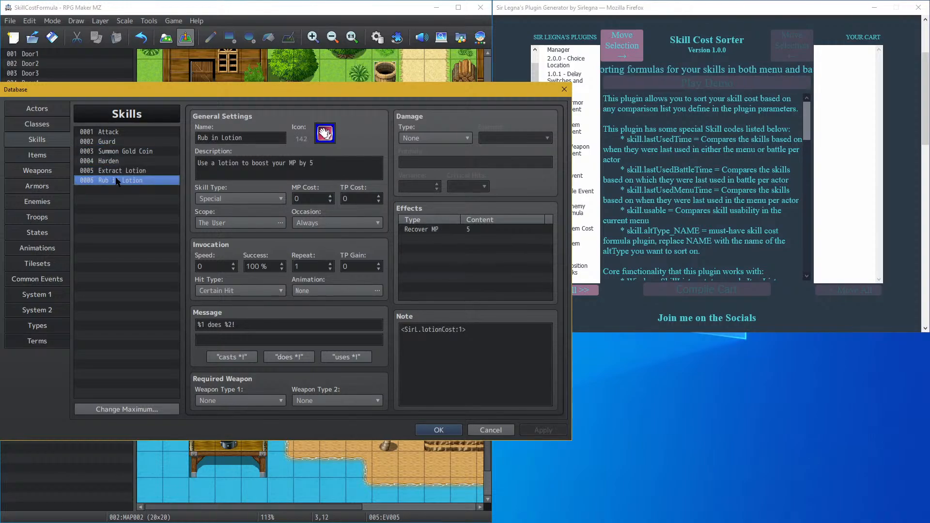
left_click(124, 151)
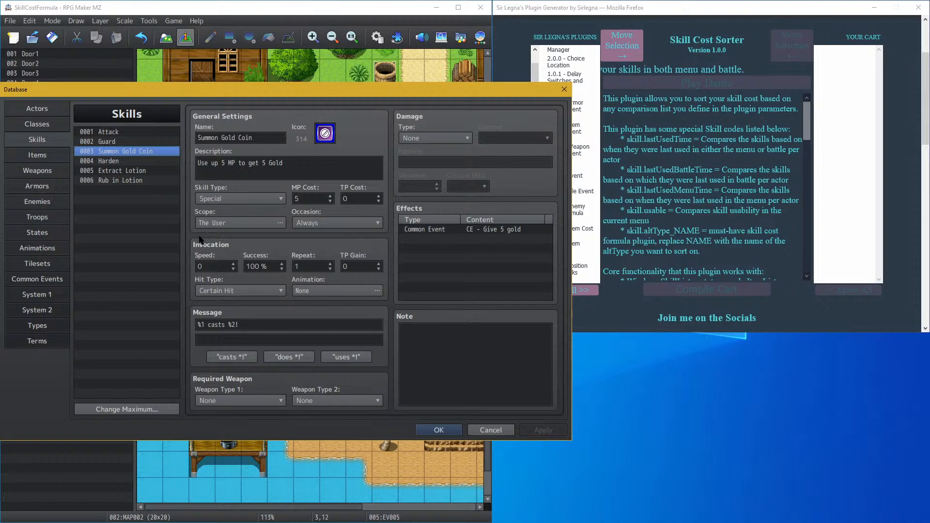
left_click(437, 429)
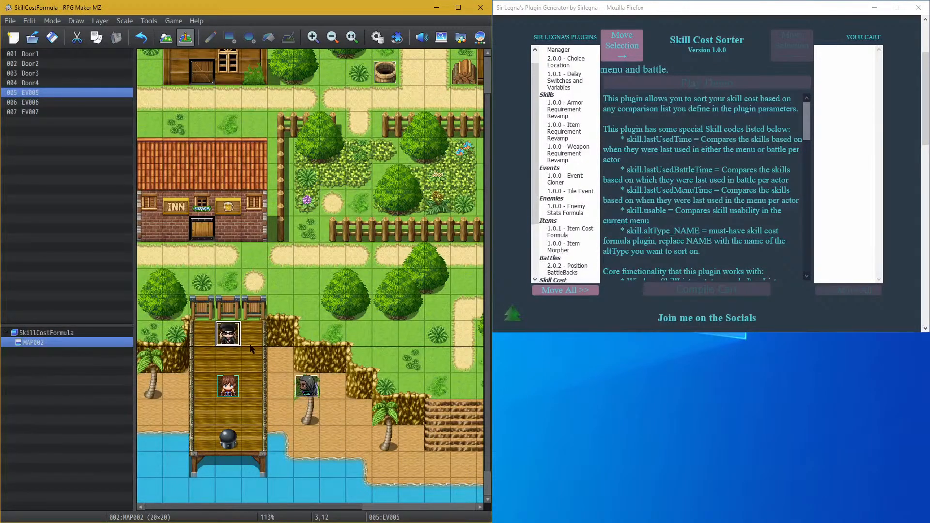
Step: Open event EV005 and copy SirLegna's opening message into the When Yes branch
double_click(235, 335)
left_click(294, 221)
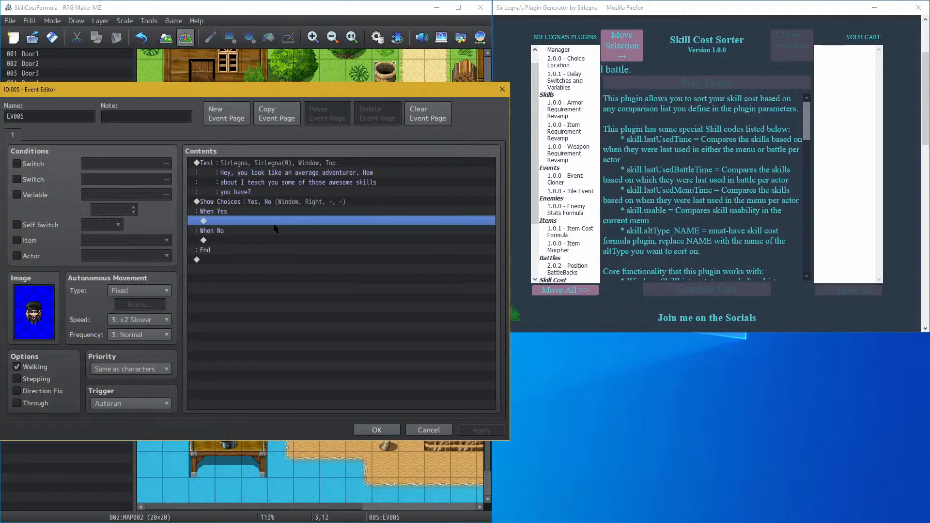
left_click(273, 167)
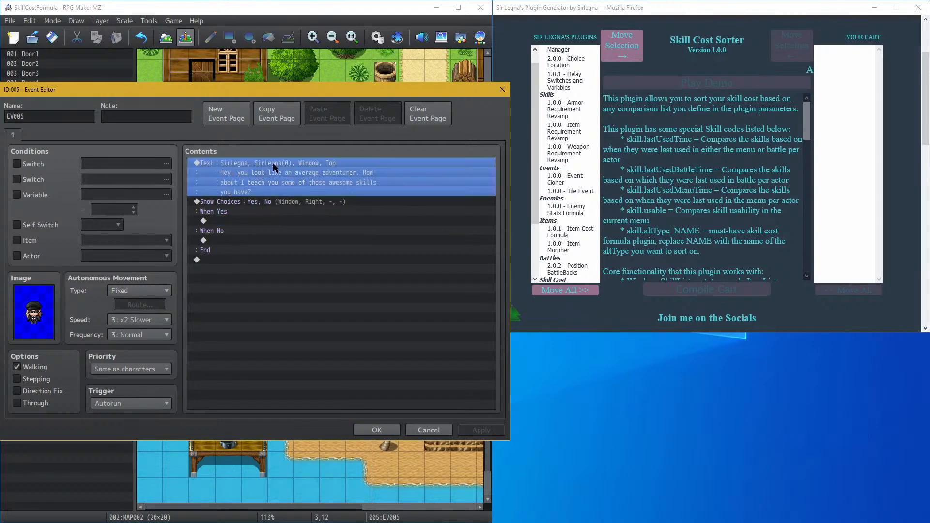
key("ctrl+c")
left_click(267, 220)
key("ctrl+v")
Step: Replace the copied message's text with "Well, let start with the one that doesn't require the SirLegna's", breaking the line before "require"
double_click(265, 228)
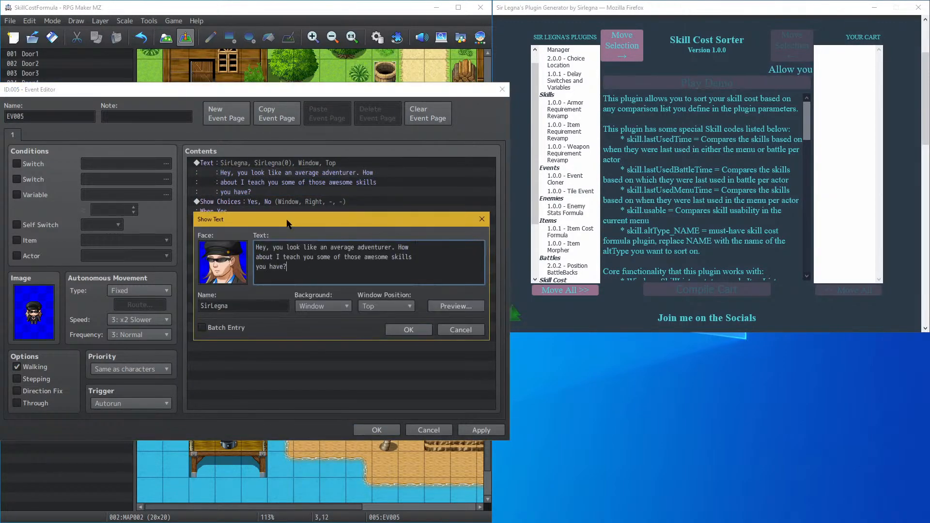
key("ctrl+a")
key("BackSpace")
type("Well,")
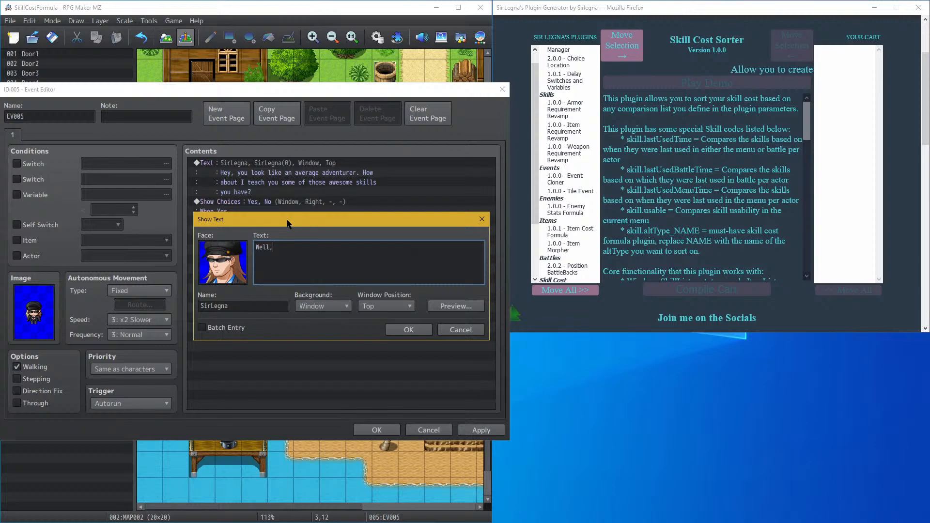
type(" let start w")
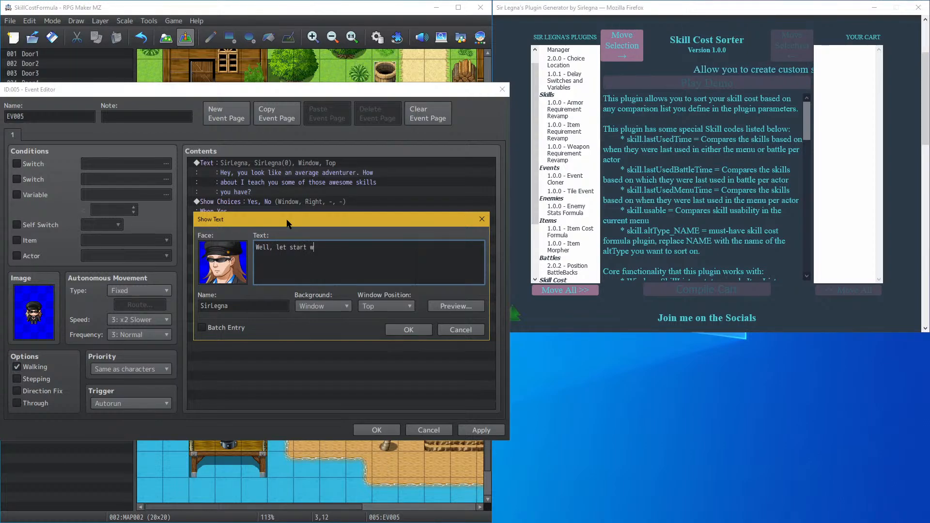
type("ith the one that")
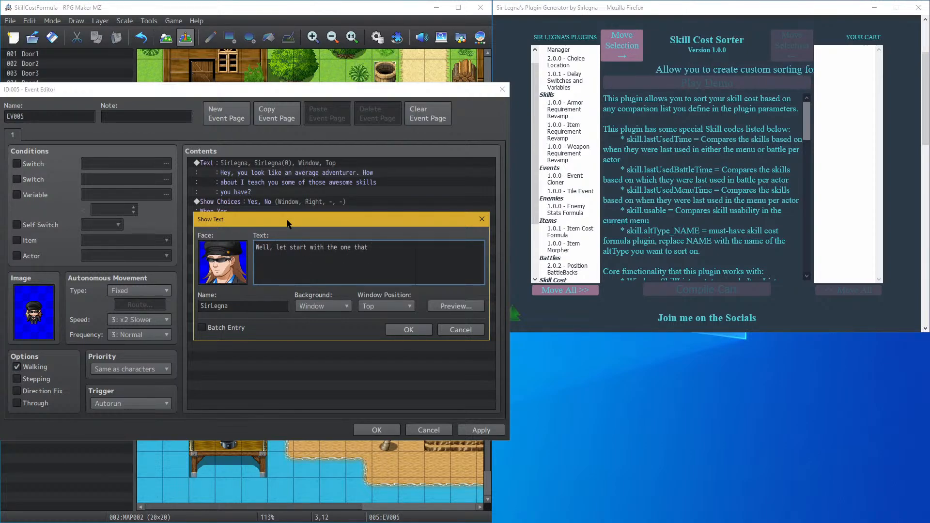
type(" doesn't re")
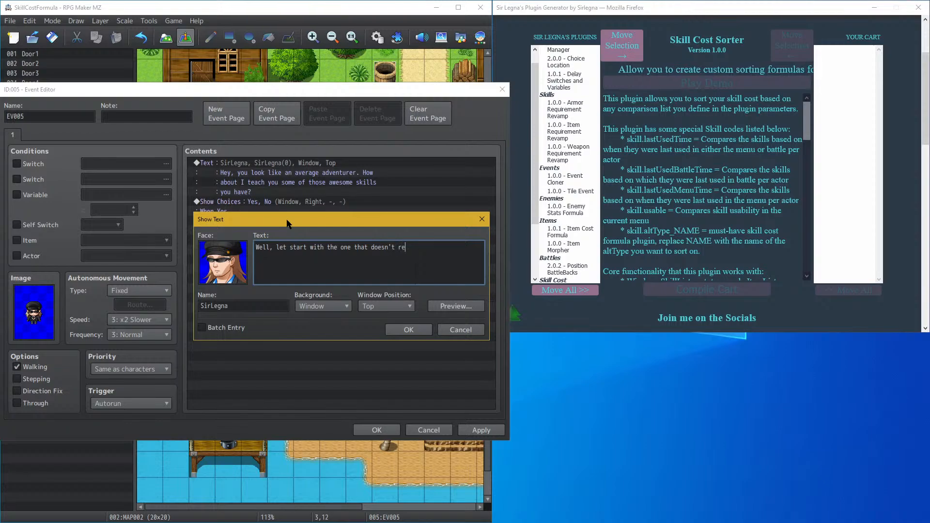
key("BackSpace")
key("BackSpace")
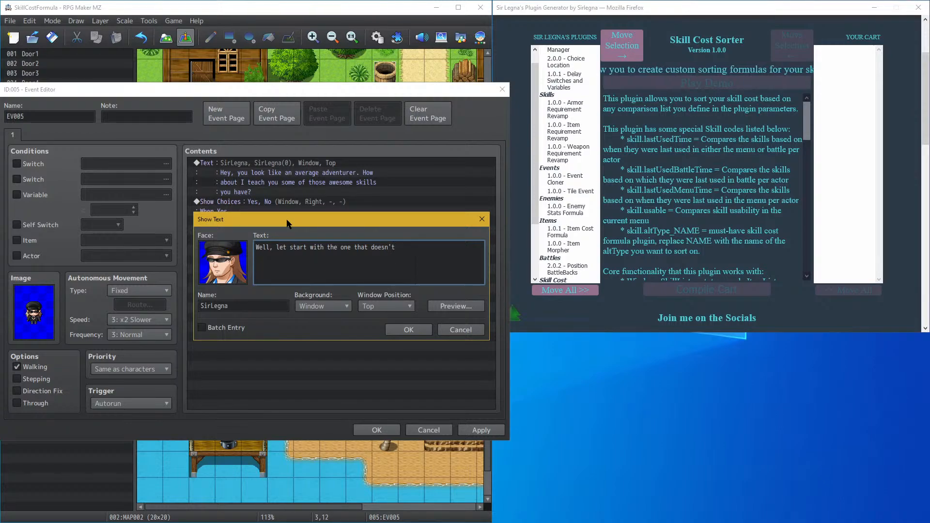
type("require the ")
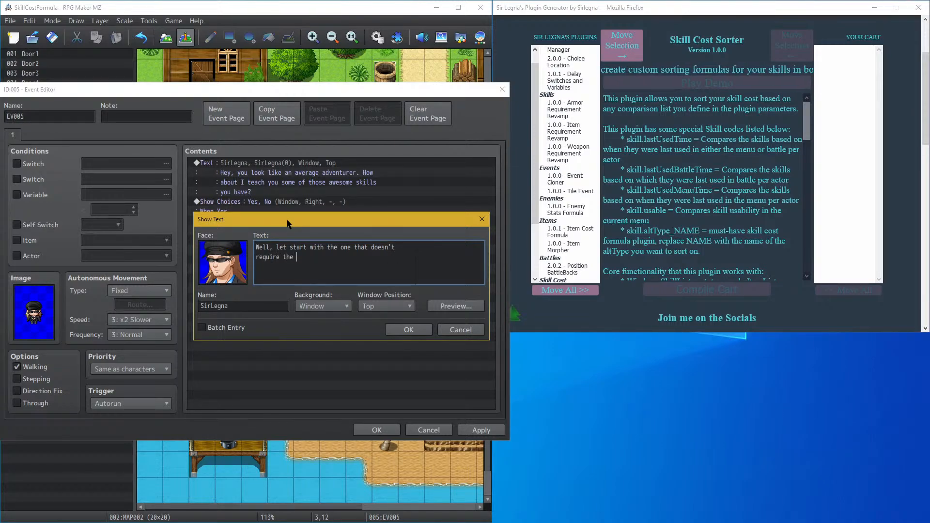
type("Sir")
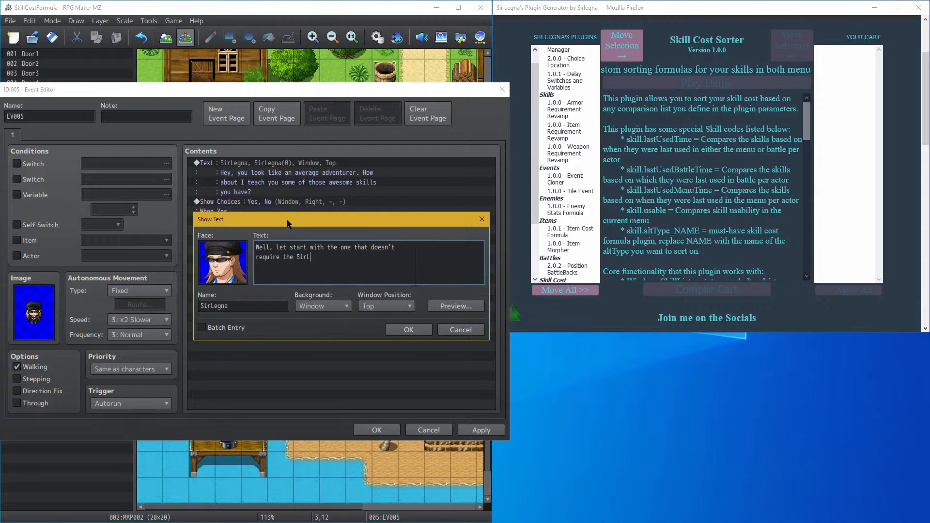
type("L")
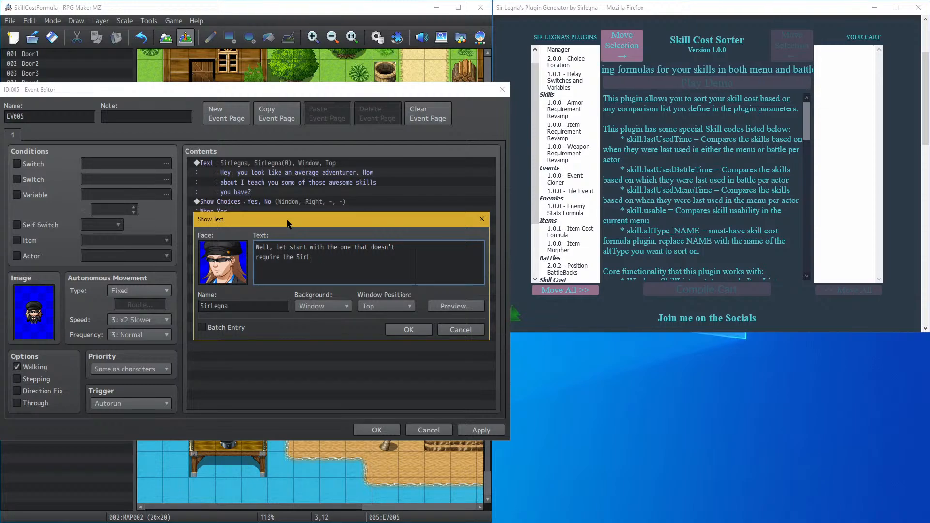
type("egna's")
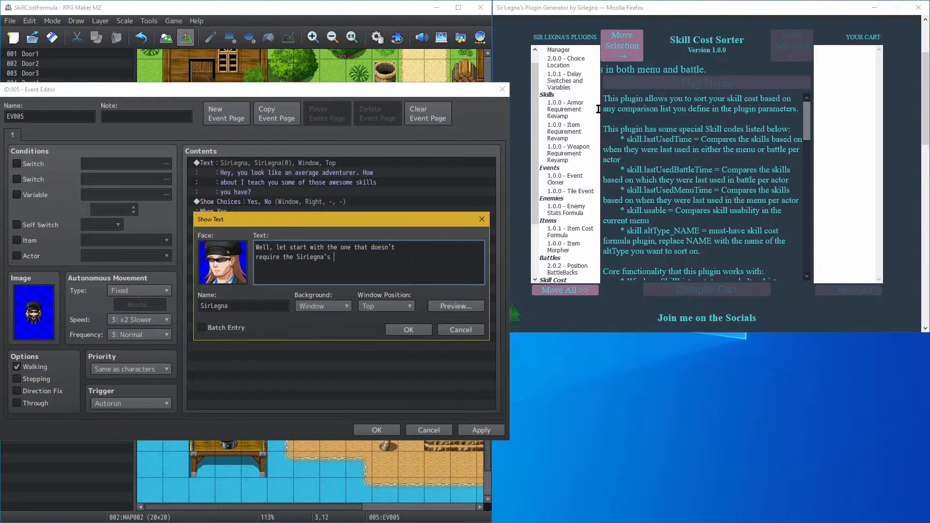
Step: Look up the Skill Cost Formula plugin on the Plugin Generator page and finish the Yes branch message with "Skill Cost Formula"
scroll(593, 149, "down", 5)
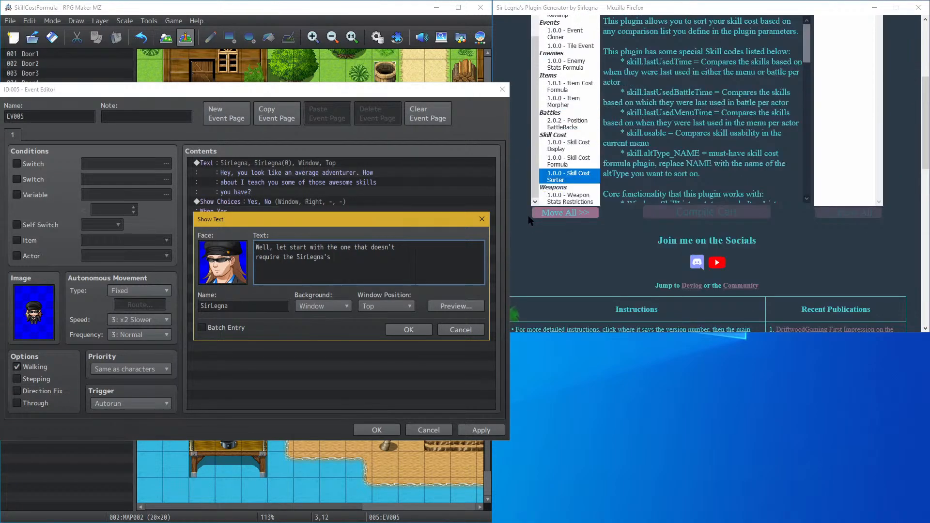
scroll(521, 223, "up", 3)
middle_click(521, 222)
middle_click(521, 224)
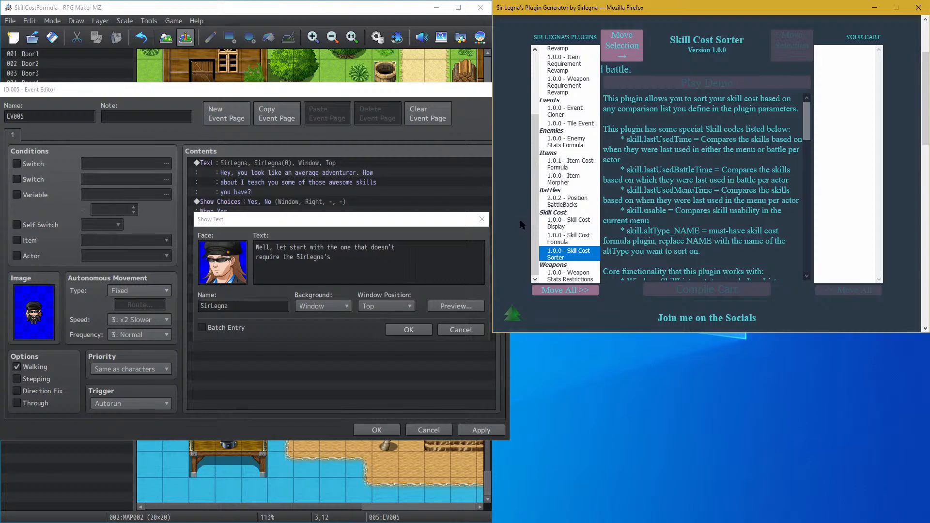
left_click(570, 241)
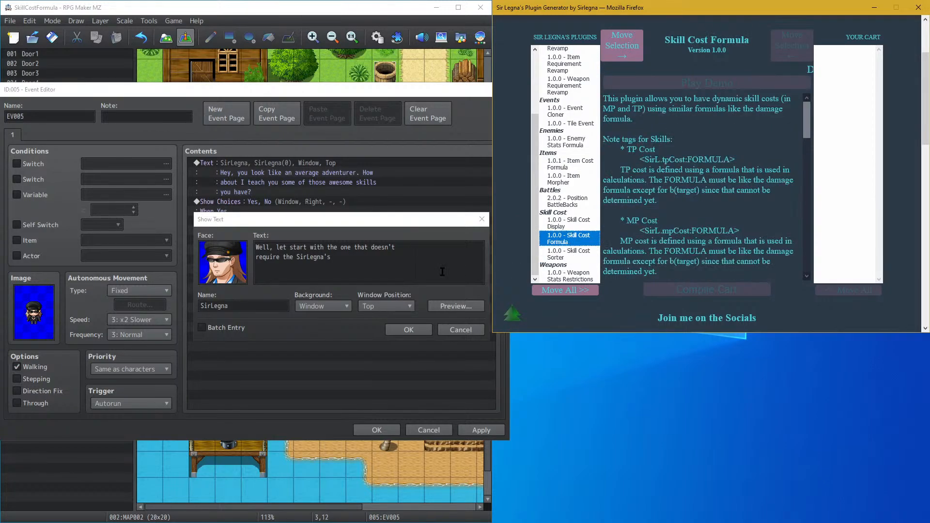
left_click(394, 267)
type("S")
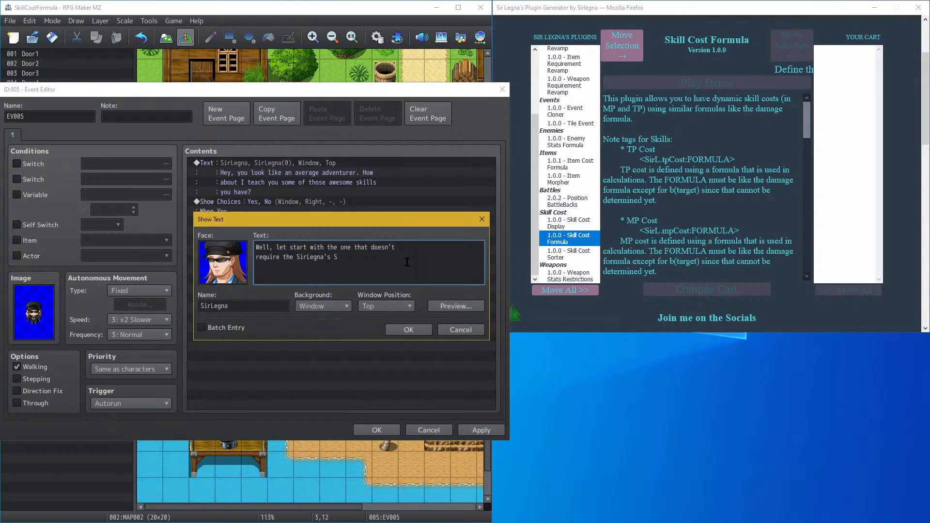
type("kill Cost Formula")
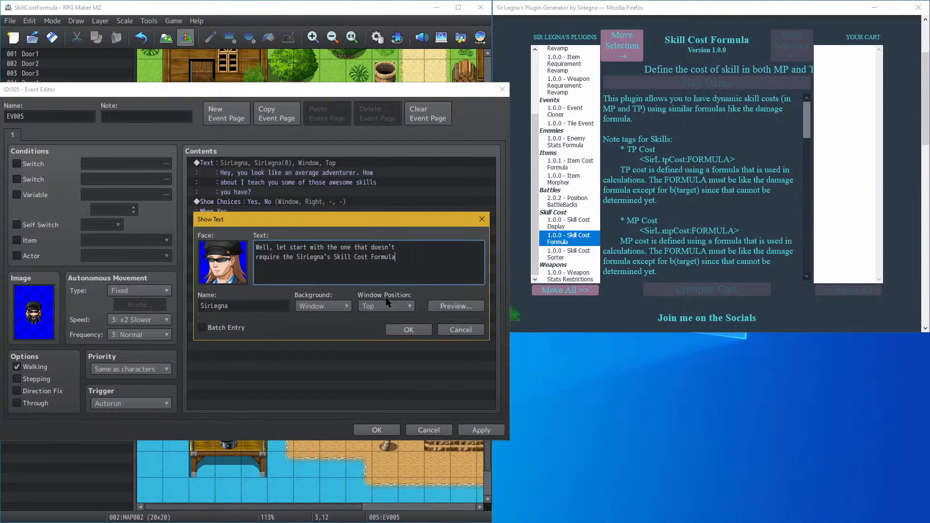
left_click(411, 329)
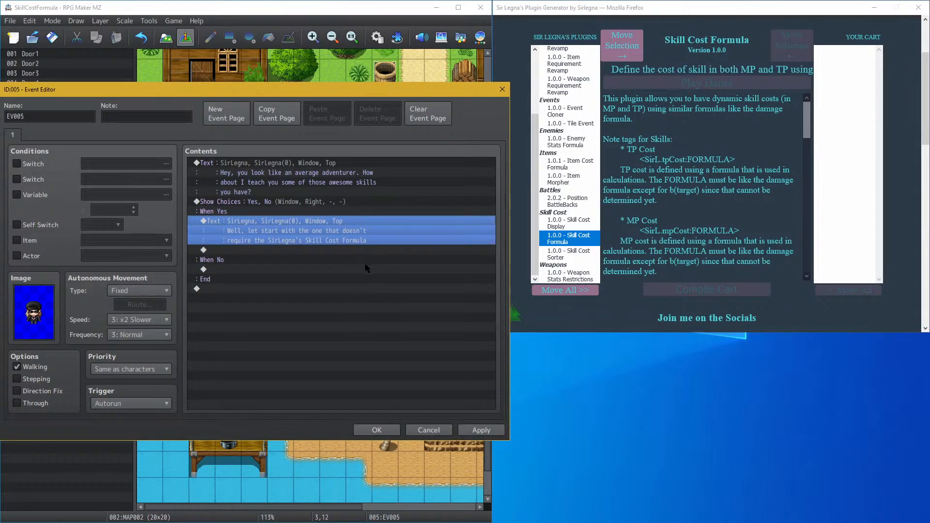
Step: Look through the event commands available for the empty line below the new message in the When Yes branch
double_click(290, 250)
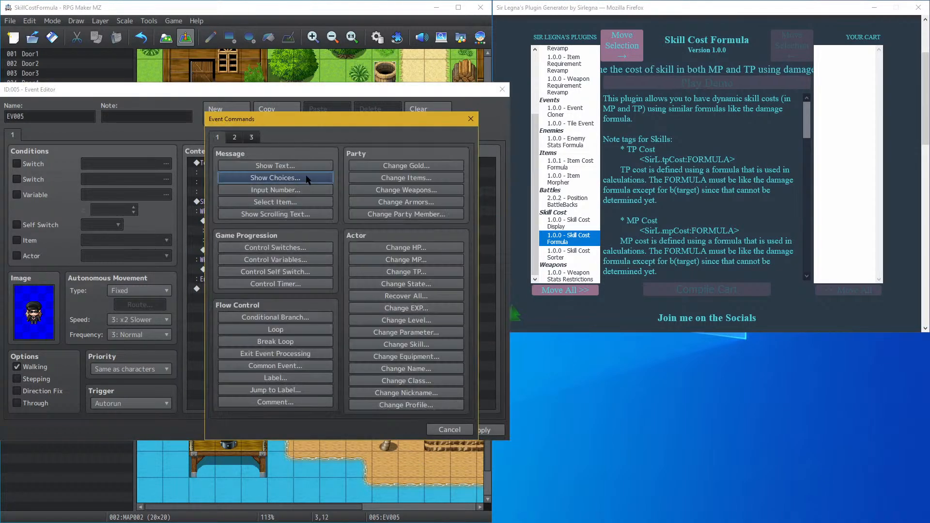
left_click(236, 139)
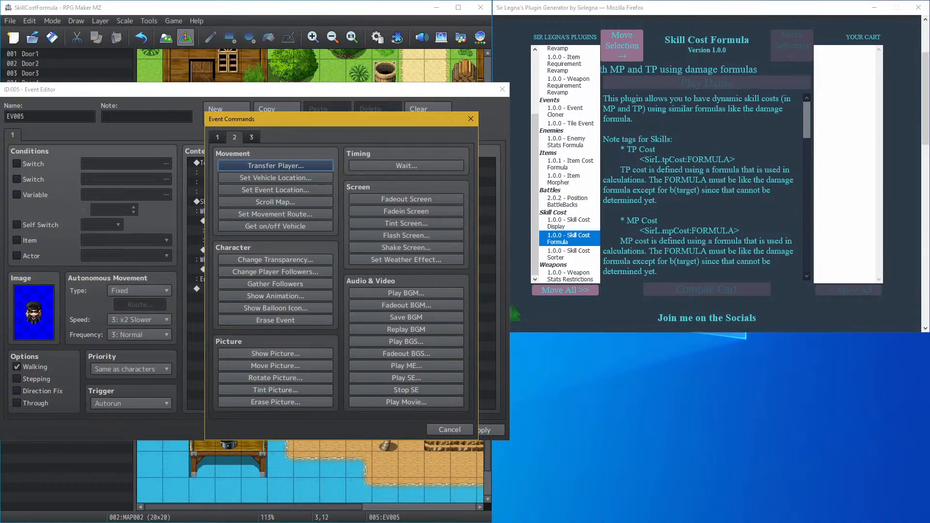
left_click(275, 166)
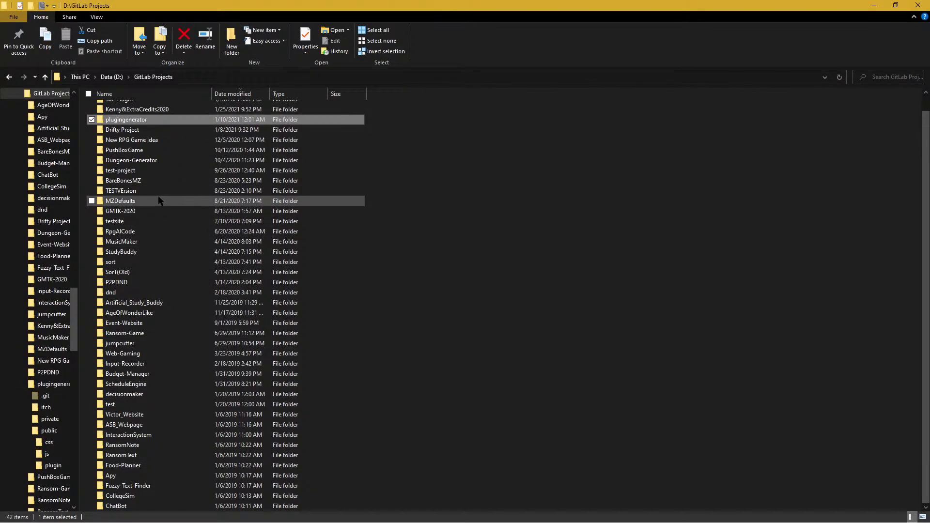
Step: Open the img\pictures folder of the SkillCostFormula project inside the SirL Plugin folder
scroll(150, 137, "up", 1)
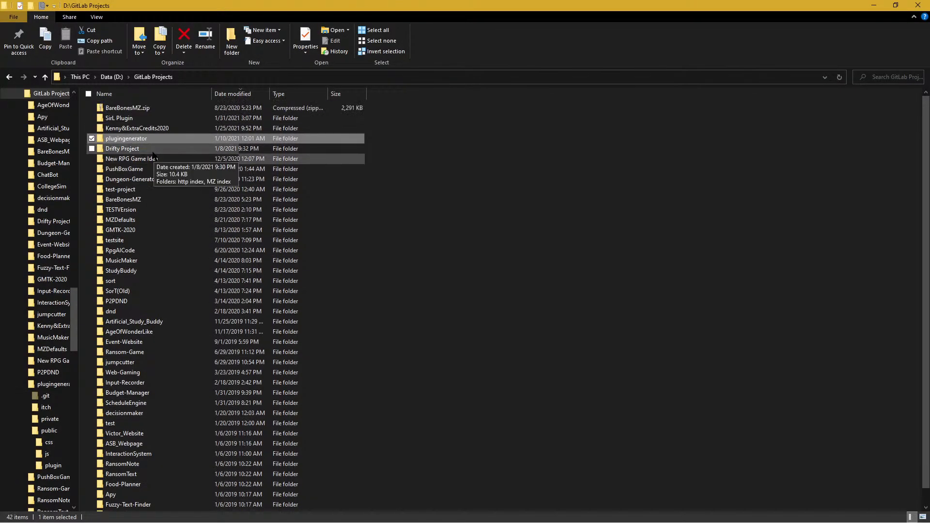
left_click(148, 120)
double_click(148, 119)
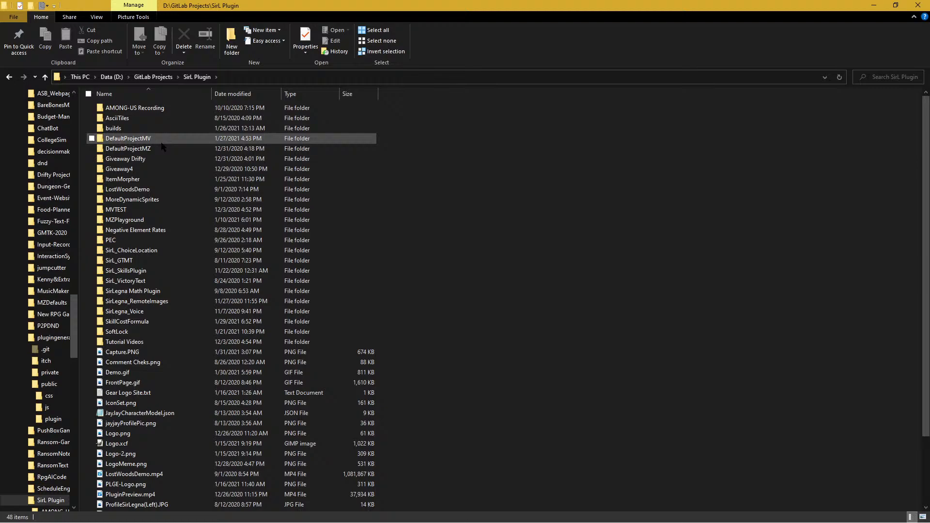
double_click(146, 322)
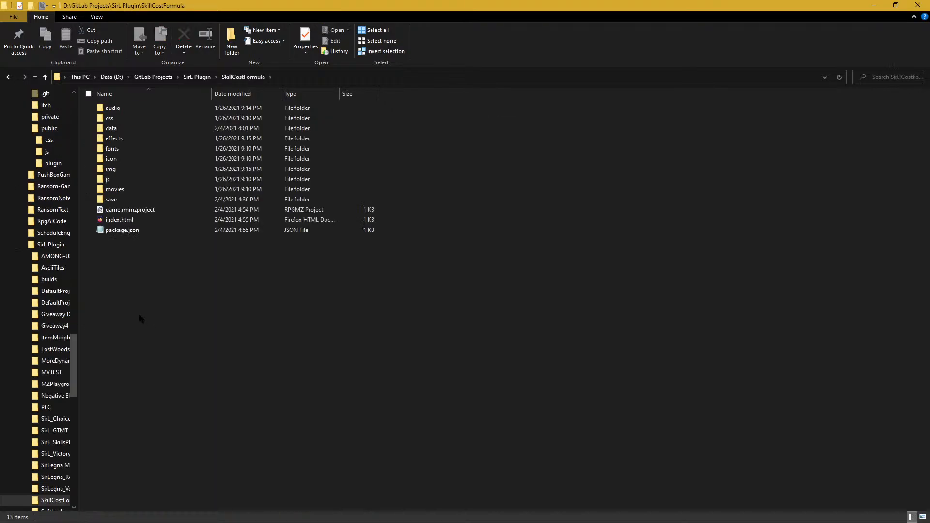
double_click(124, 169)
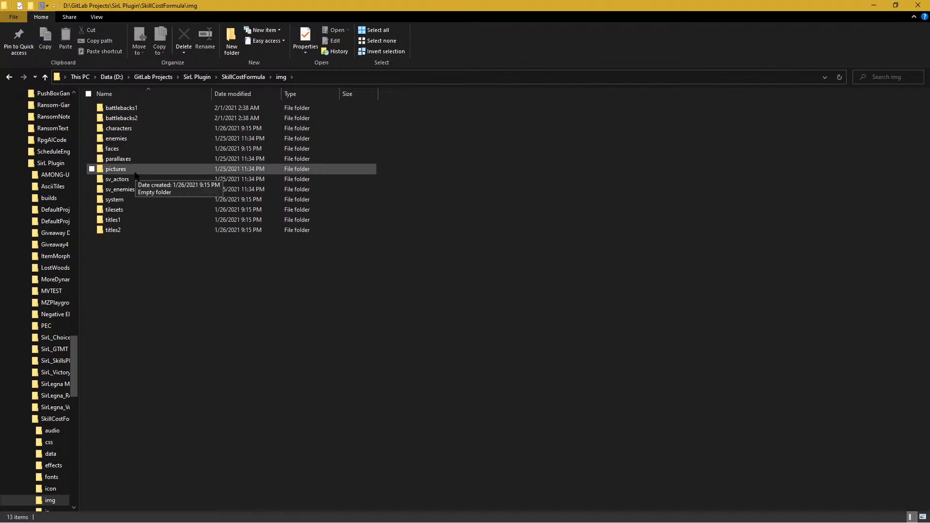
double_click(131, 170)
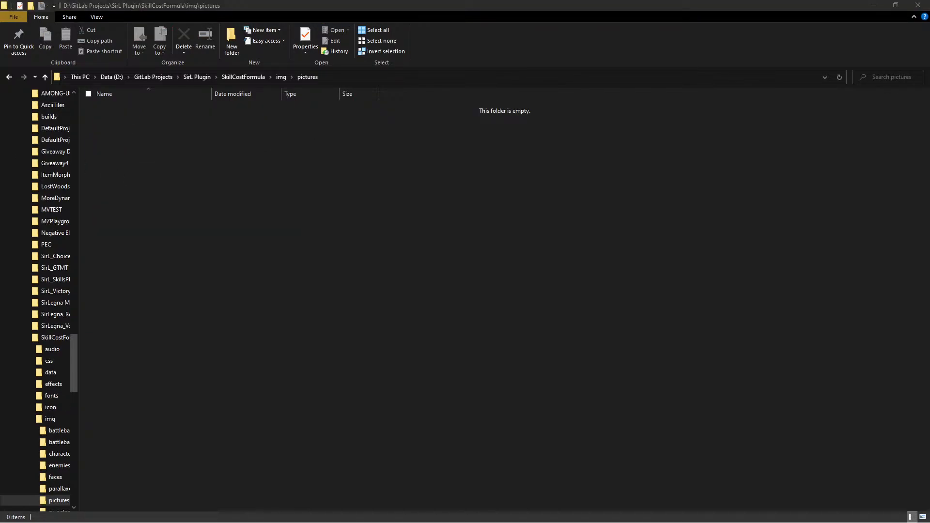
Step: Store the skill screenshot as summonGoldCoin.png in the project's pictures folder and return to the SirL Plugin folder
left_click(439, 78)
left_click(198, 231)
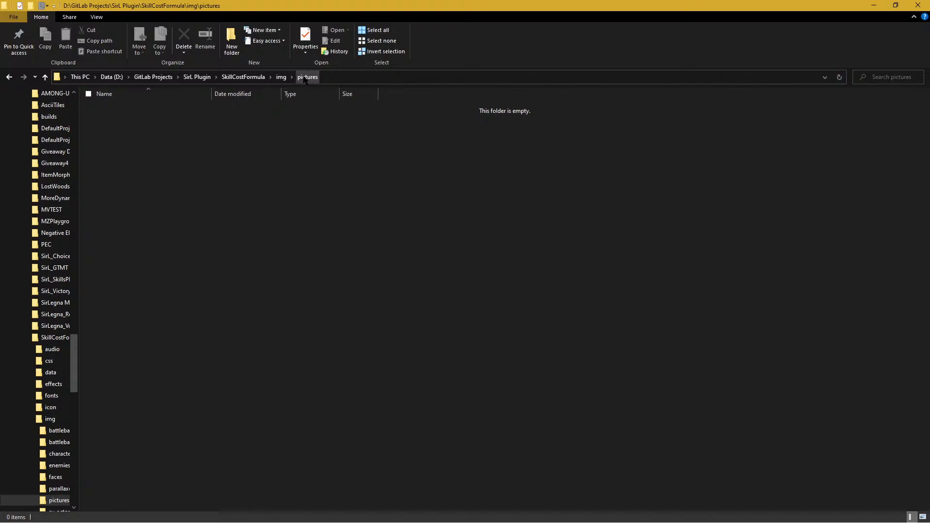
left_click(282, 78)
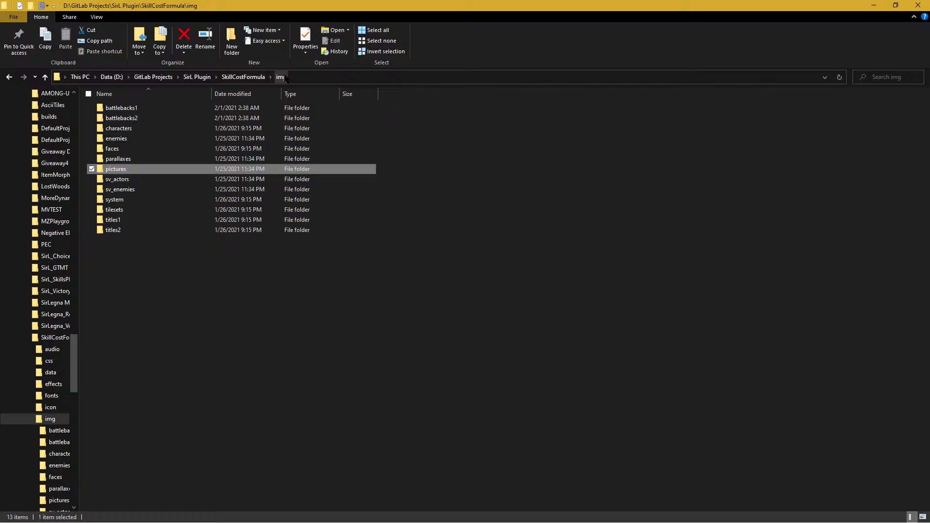
double_click(154, 170)
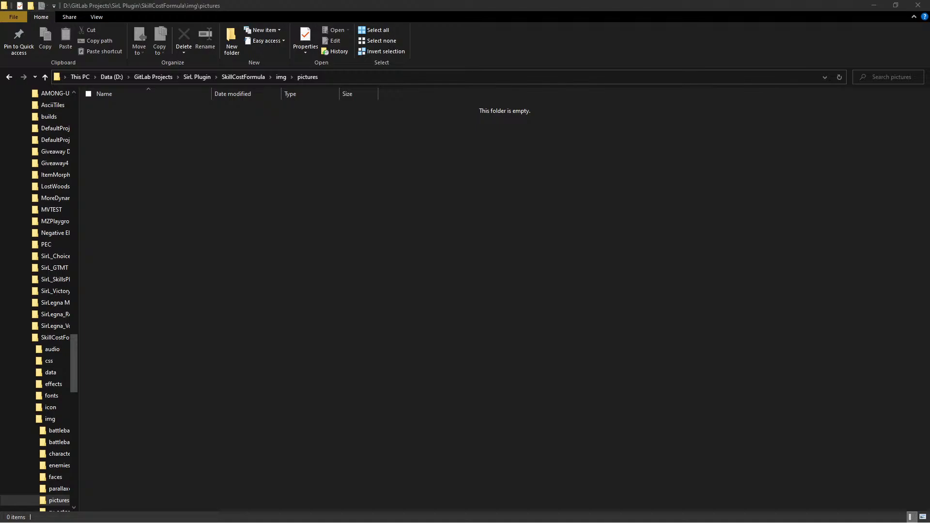
left_click_drag(194, 201, 231, 199)
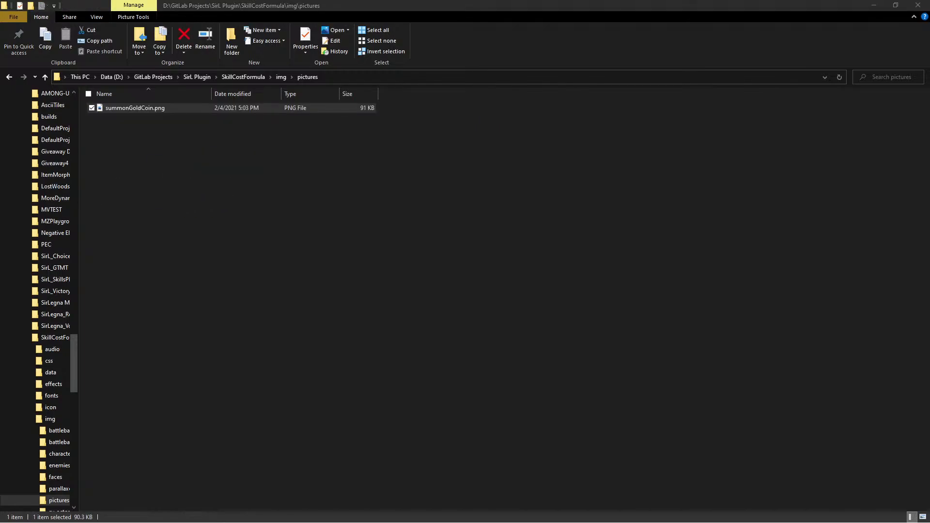
left_click(192, 77)
left_click_drag(381, 5, 707, 342)
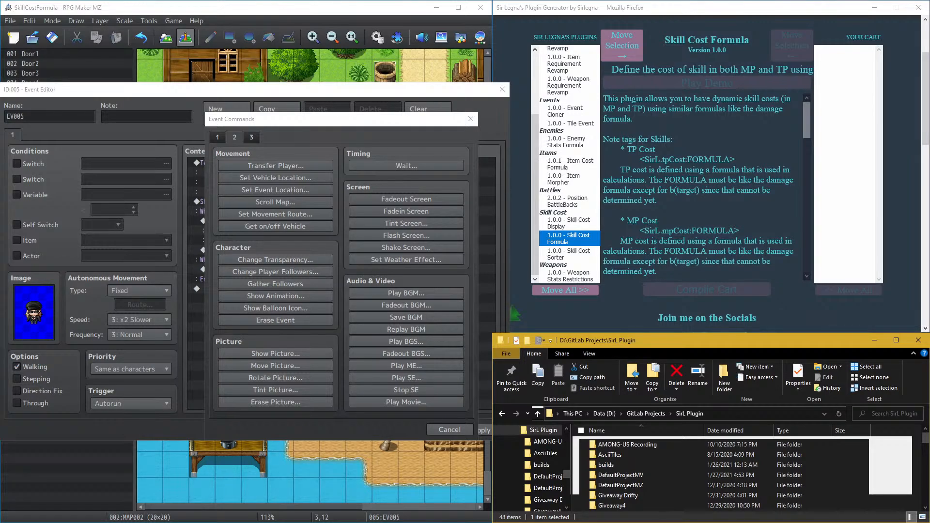
Step: Add a Show Picture command for summonGoldCoin to the Yes branch, with Upper Left origin at X 0, Y 150, and save the event
left_click(244, 357)
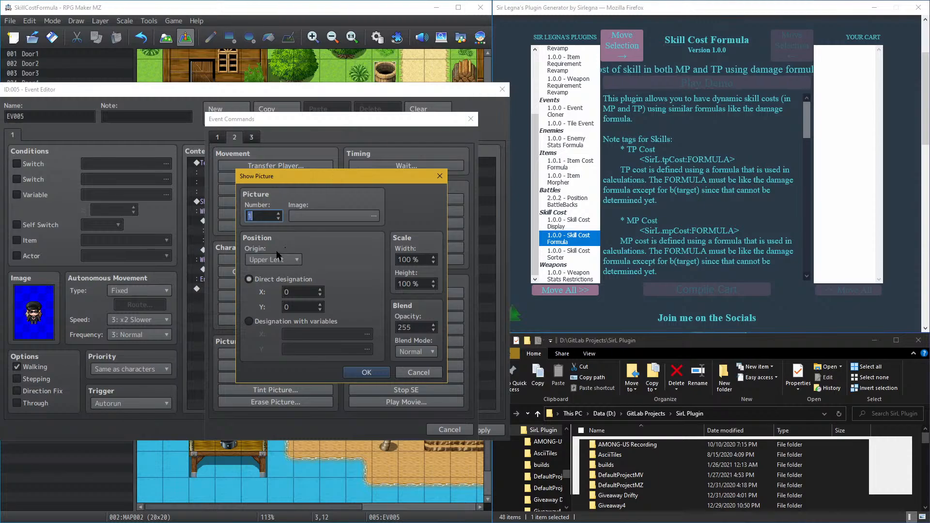
left_click(324, 216)
left_click(197, 193)
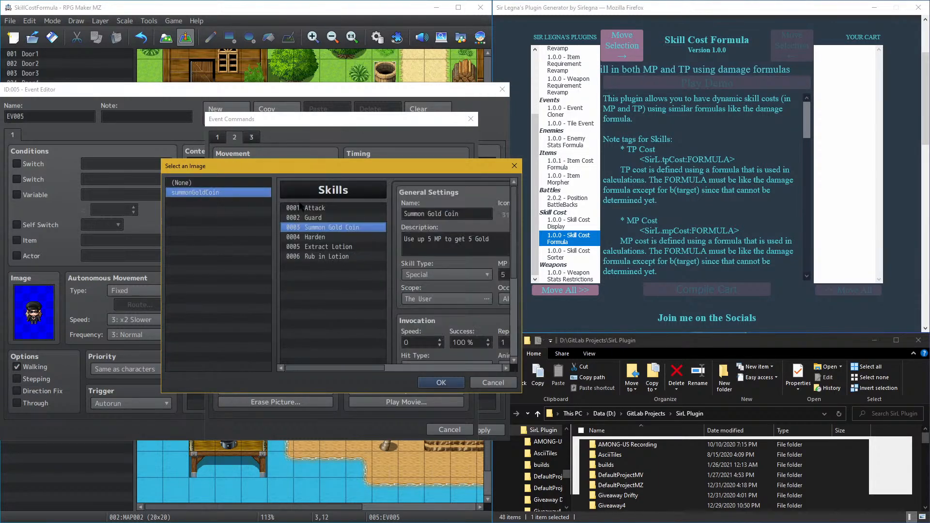
left_click(441, 382)
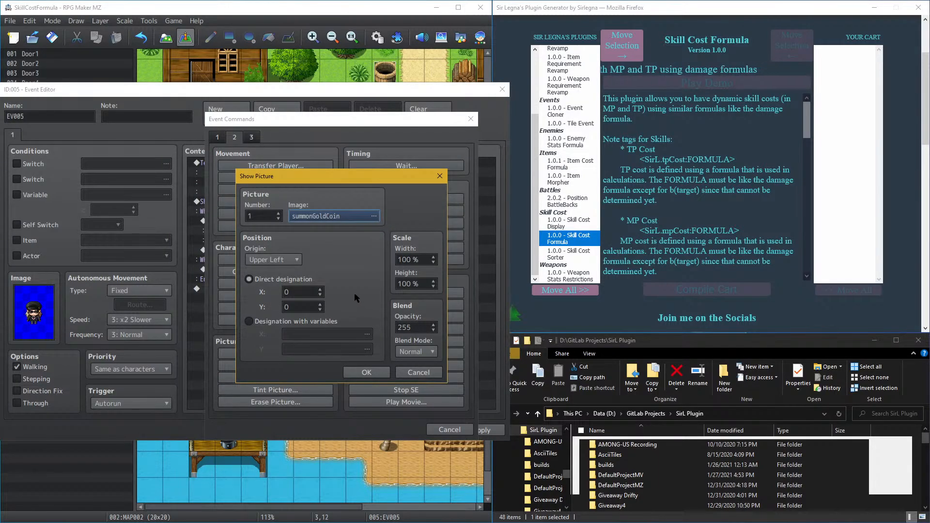
left_click(285, 260)
left_click(283, 261)
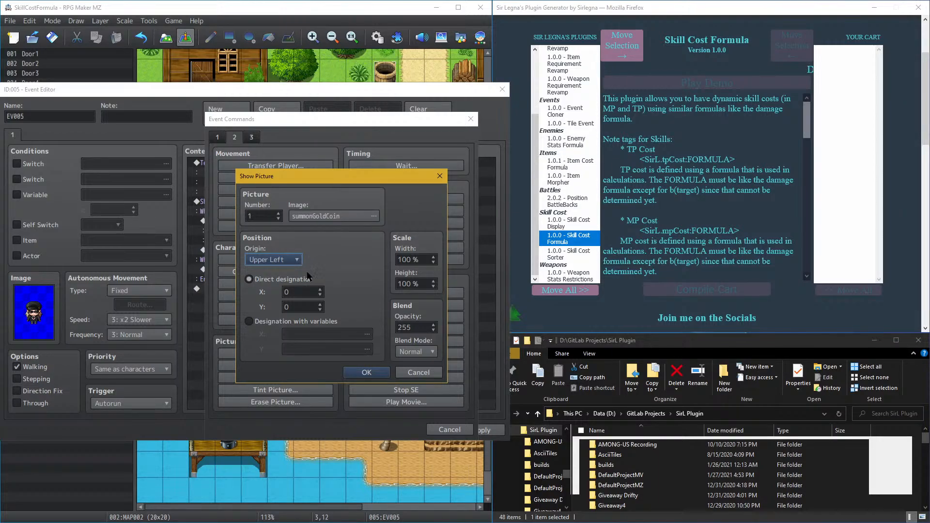
double_click(294, 305)
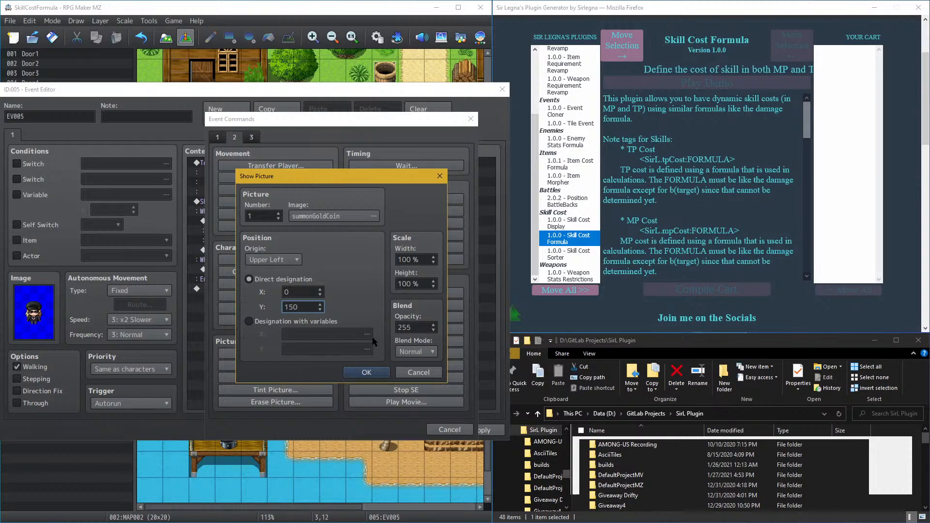
left_click(370, 373)
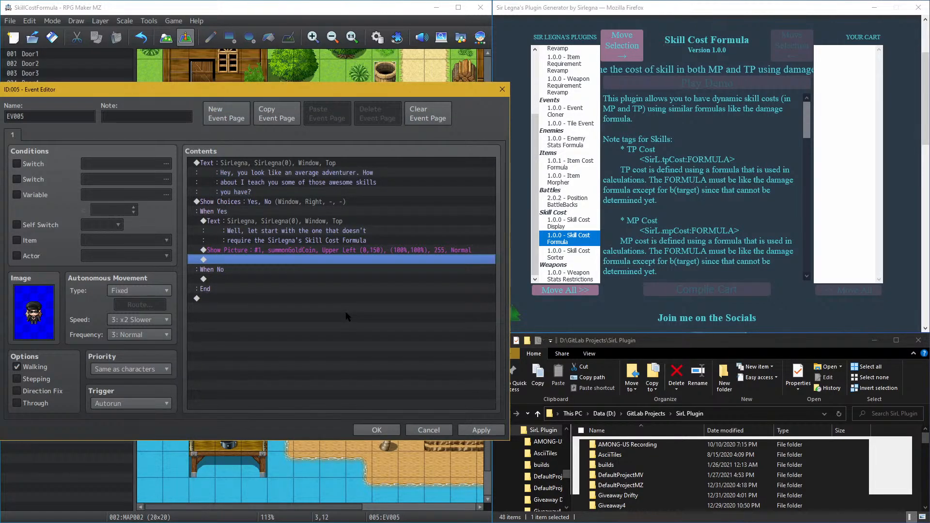
left_click(481, 430)
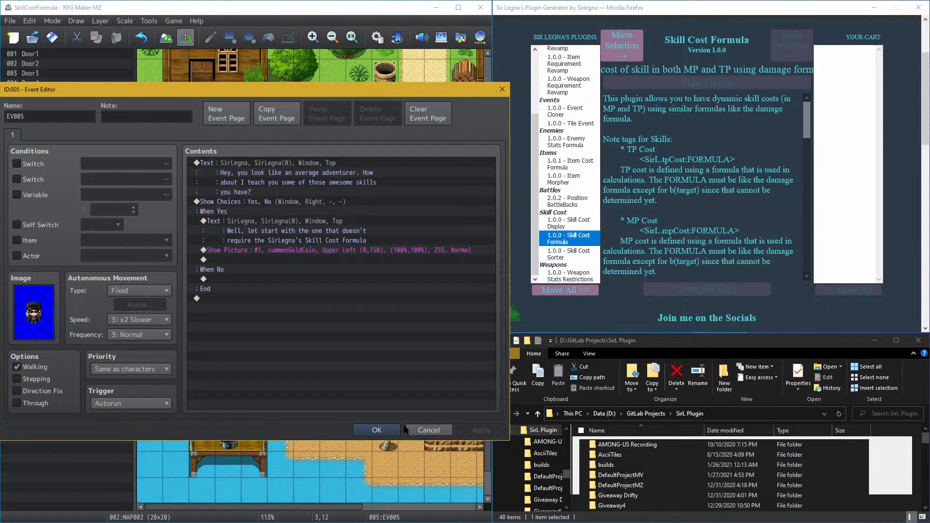
left_click(376, 430)
Step: Save the game and playtest a new game, answering Yes to SirLegna to check how the picture is displayed
left_click(174, 21)
left_click(186, 42)
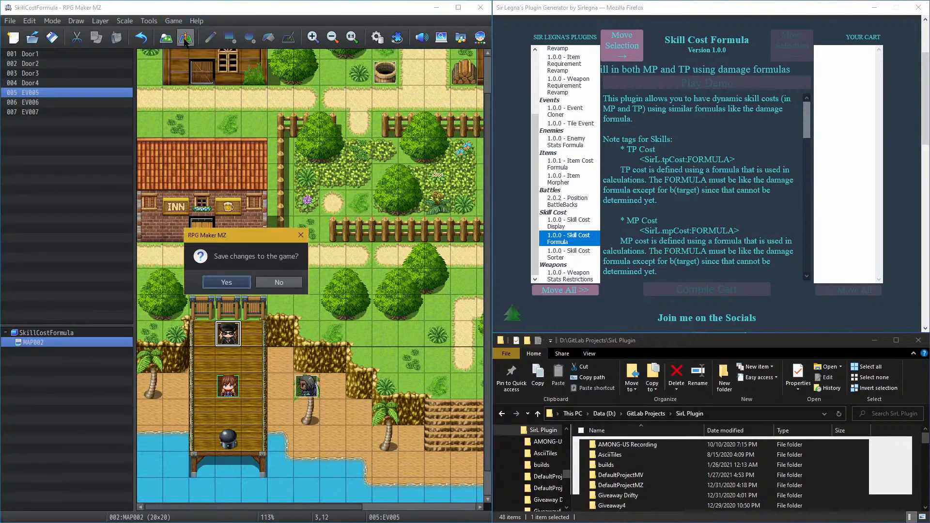
left_click(217, 282)
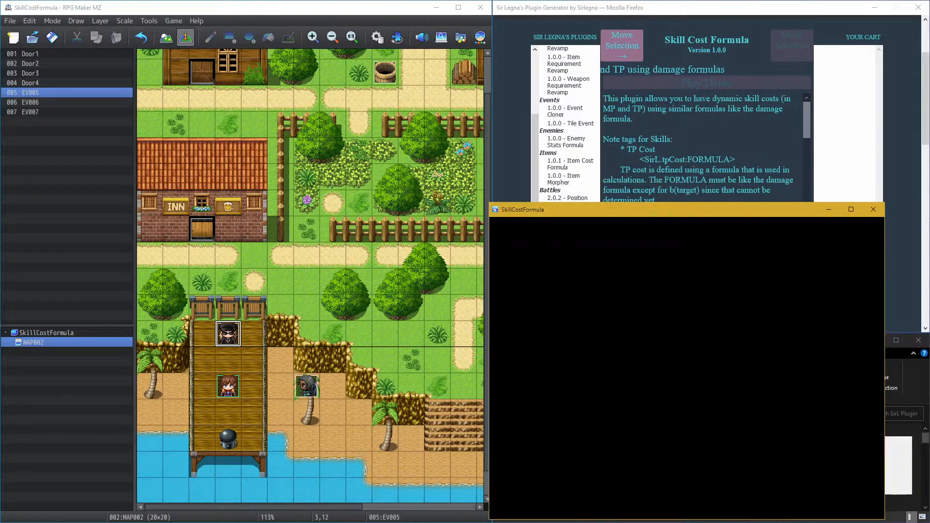
left_click(851, 209)
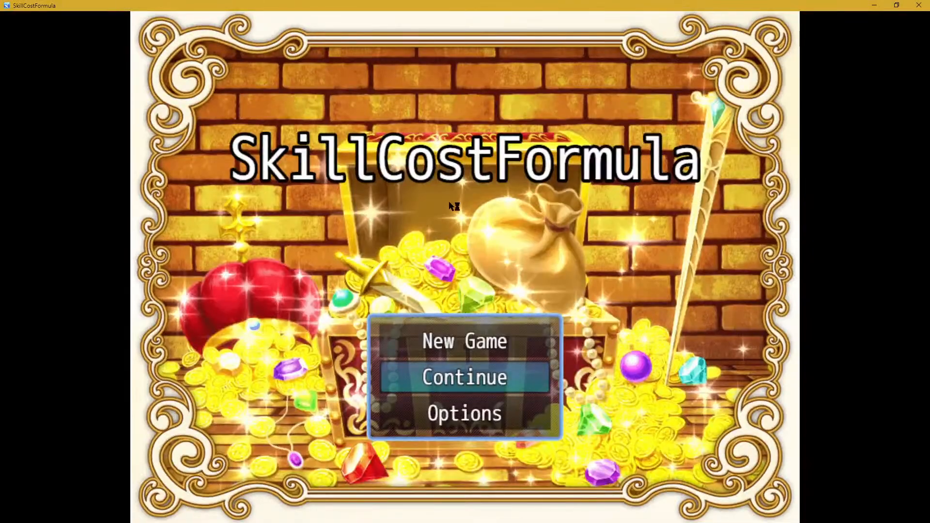
key("Up")
key("Return")
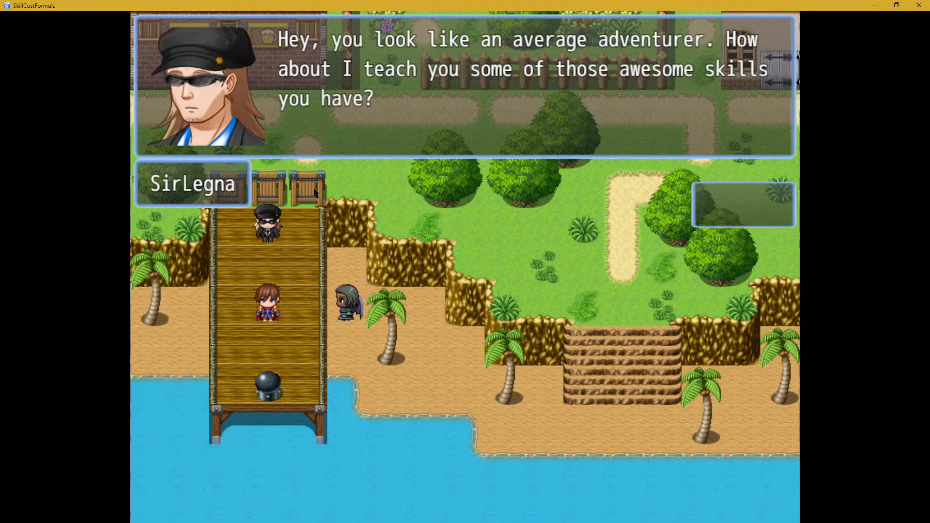
left_click(739, 185)
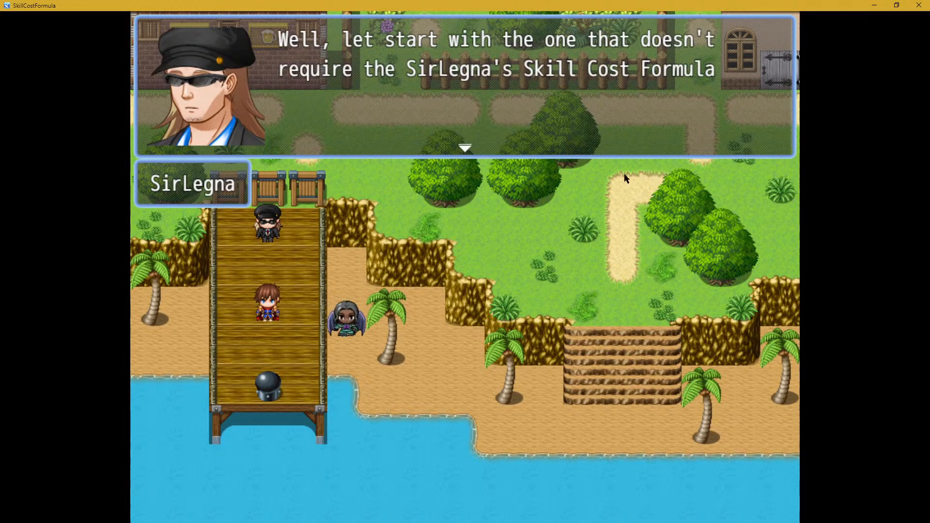
left_click(515, 190)
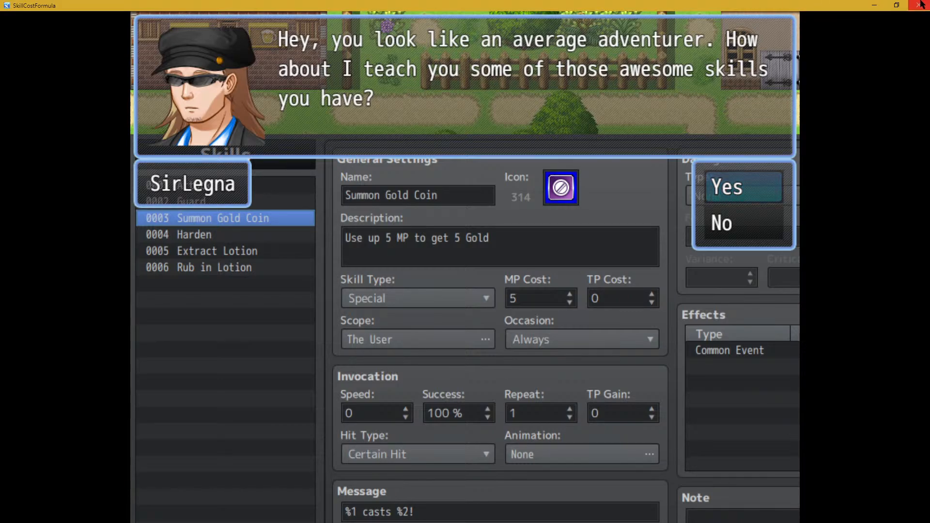
left_click_drag(693, 5, 686, 60)
Step: Reopen EV005's Show Picture command, close the playtest, and scale the summonGoldCoin picture to 75% width and 75% height
left_click(229, 334)
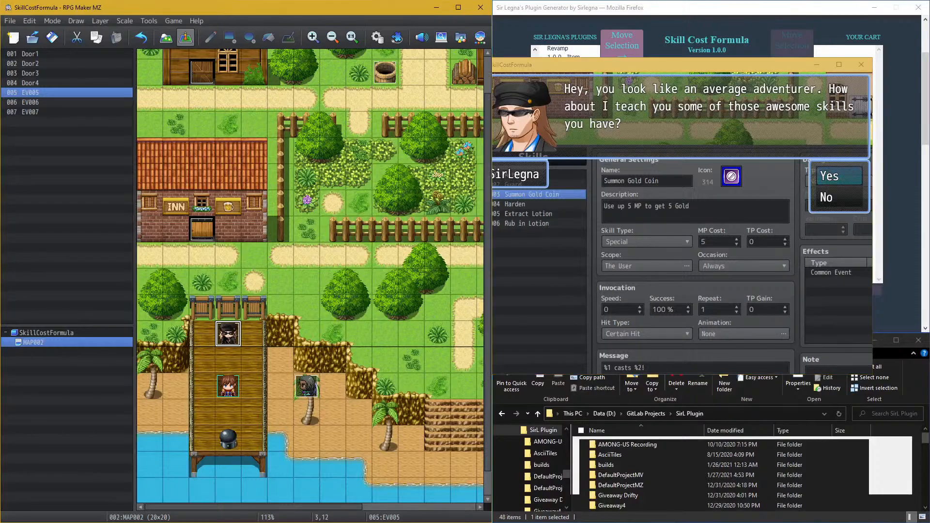
double_click(230, 333)
left_click(300, 249)
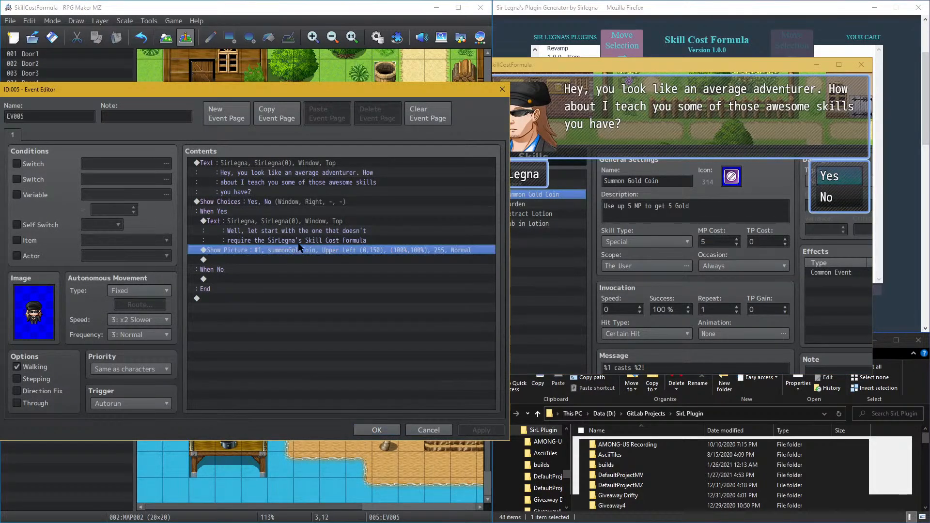
double_click(299, 249)
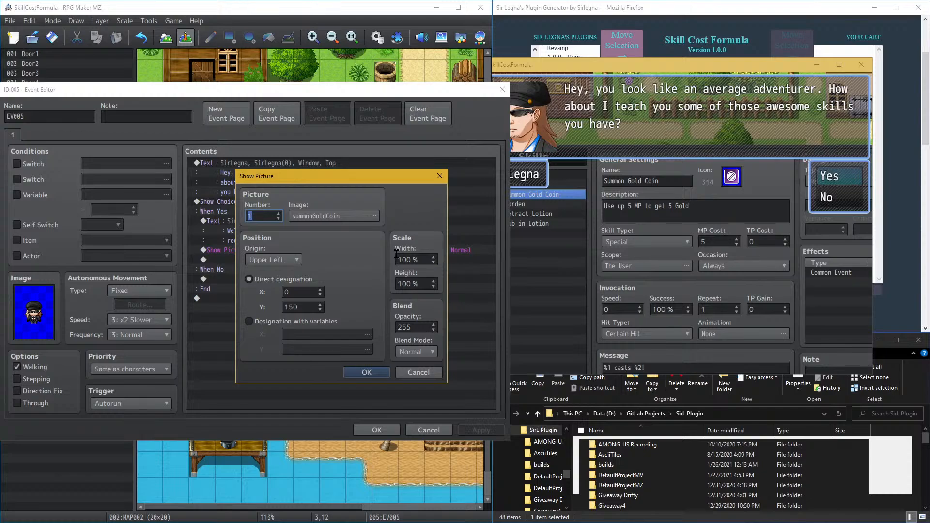
left_click(861, 65)
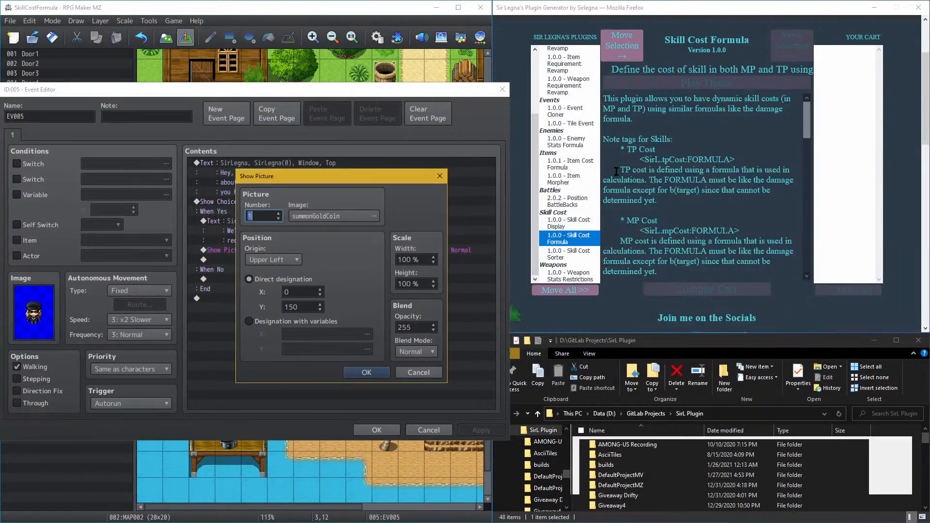
double_click(404, 259)
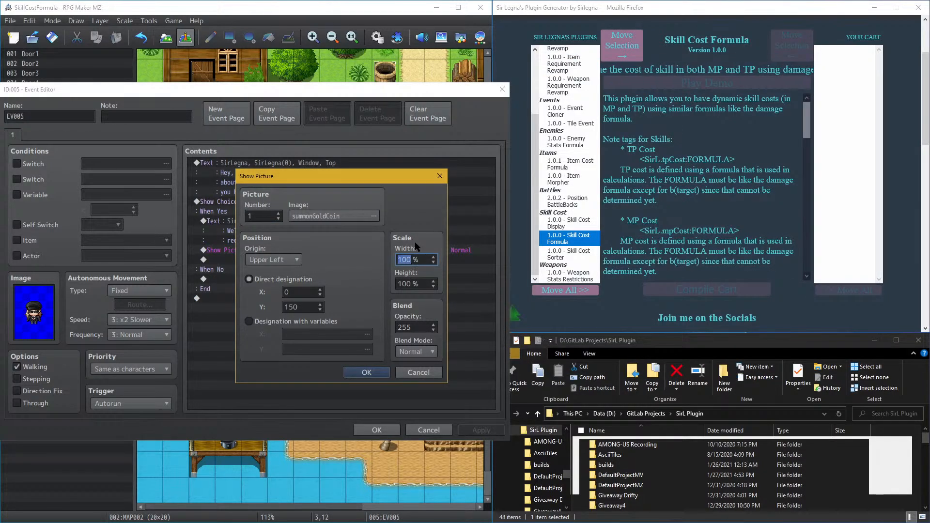
type("75")
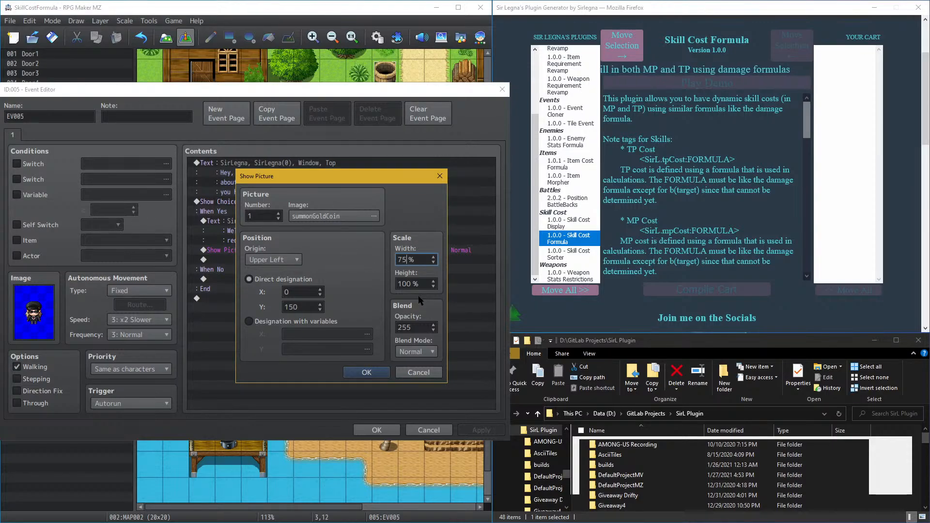
left_click(401, 283)
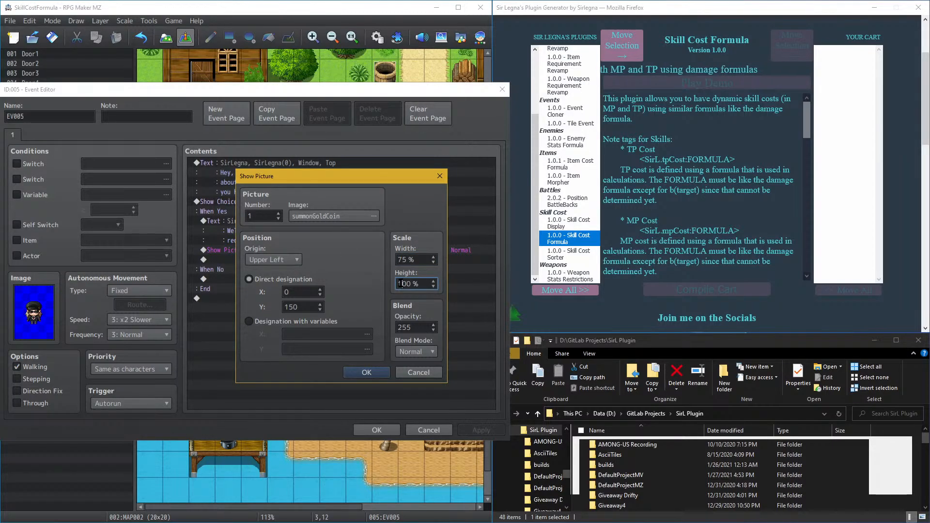
double_click(401, 284)
type("157")
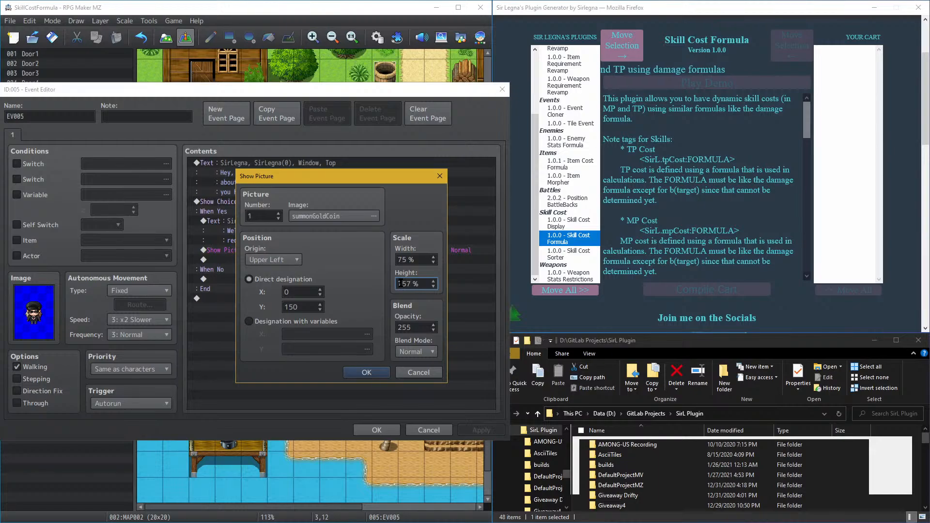
double_click(400, 284)
type("75")
Step: Reposition the summonGoldCoin picture at X 60, Y 170 and confirm the Show Picture settings
double_click(304, 307)
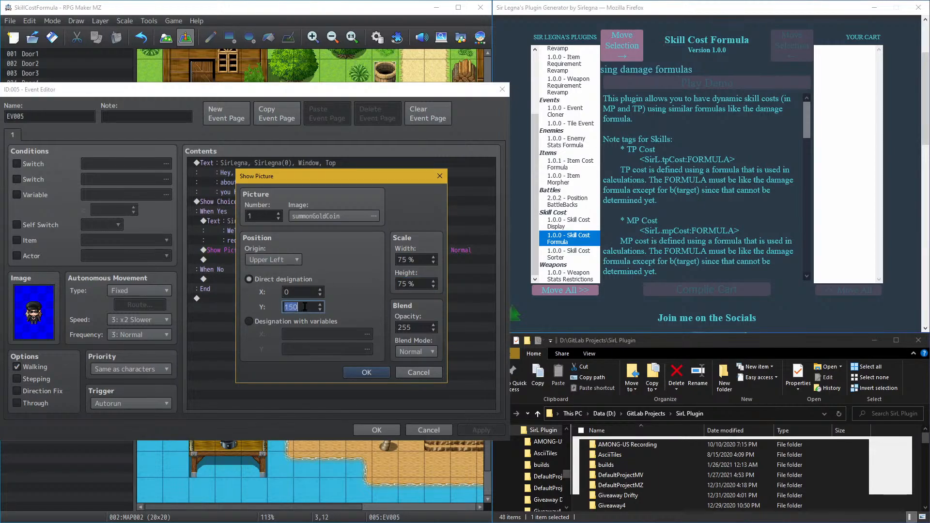
type("1")
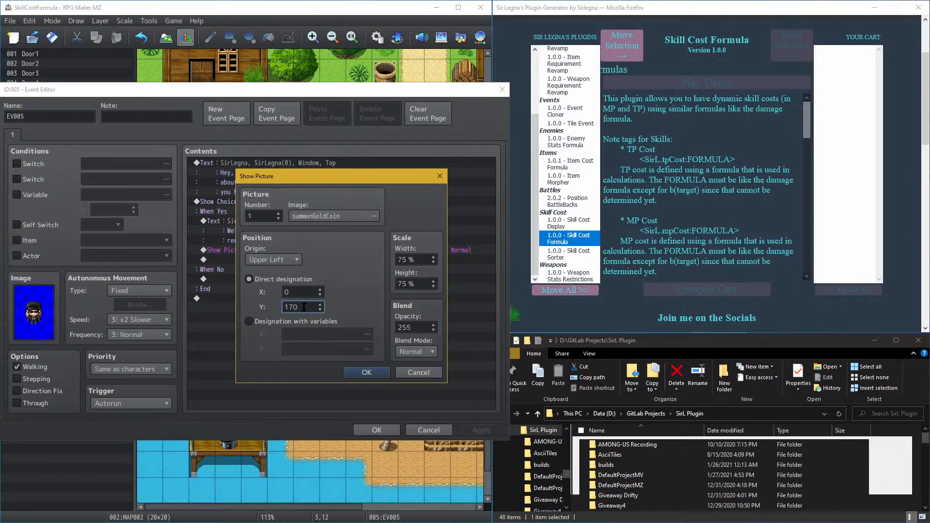
double_click(304, 290)
type("60")
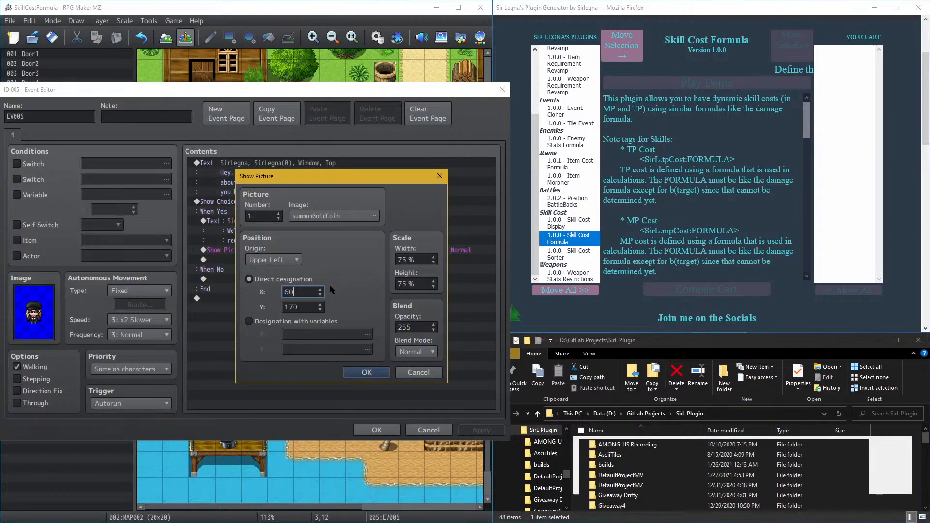
left_click(357, 371)
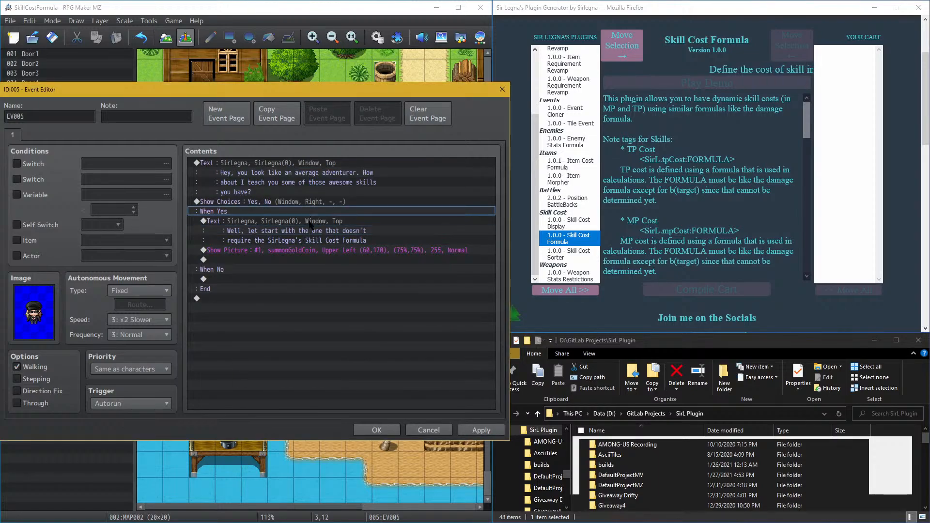
Step: Test-run only the Text and Show Picture commands of the Yes branch to check the picture's placement, and close the test window
left_click_drag(311, 231, 324, 253)
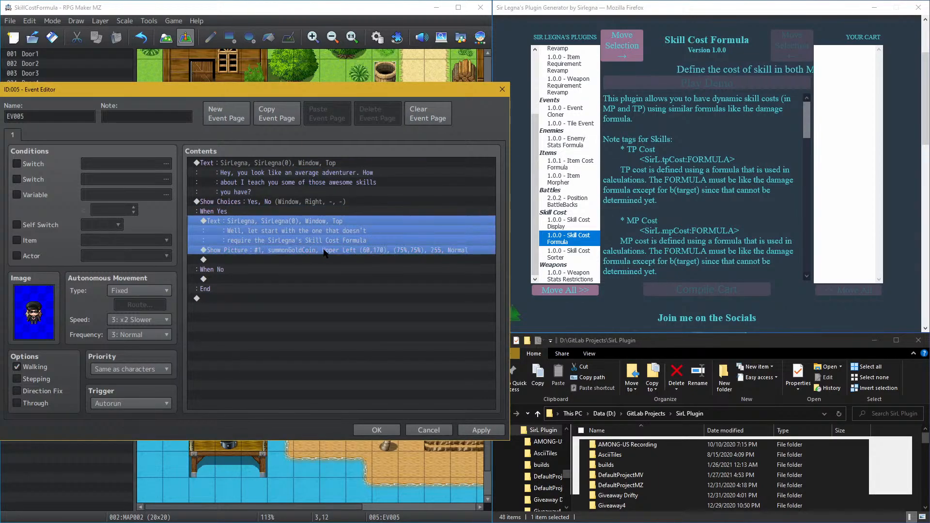
right_click(324, 253)
left_click(358, 386)
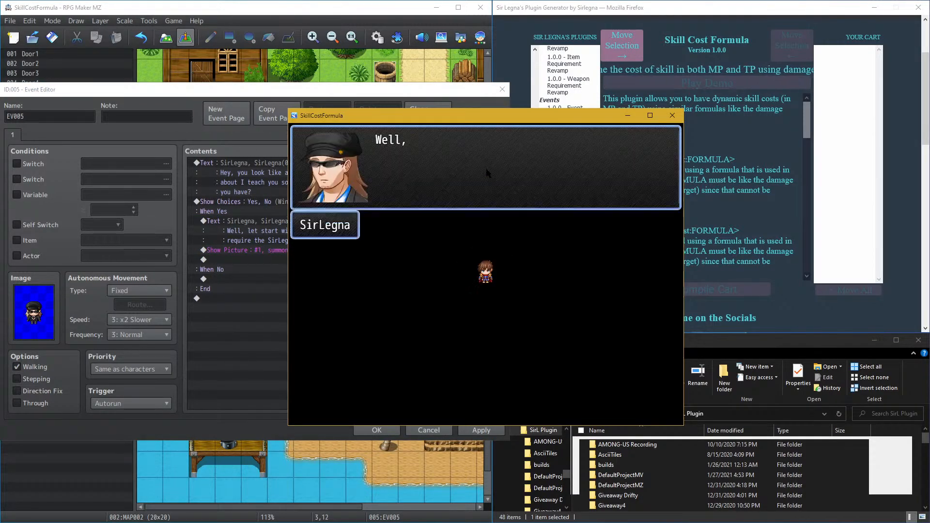
left_click(488, 173)
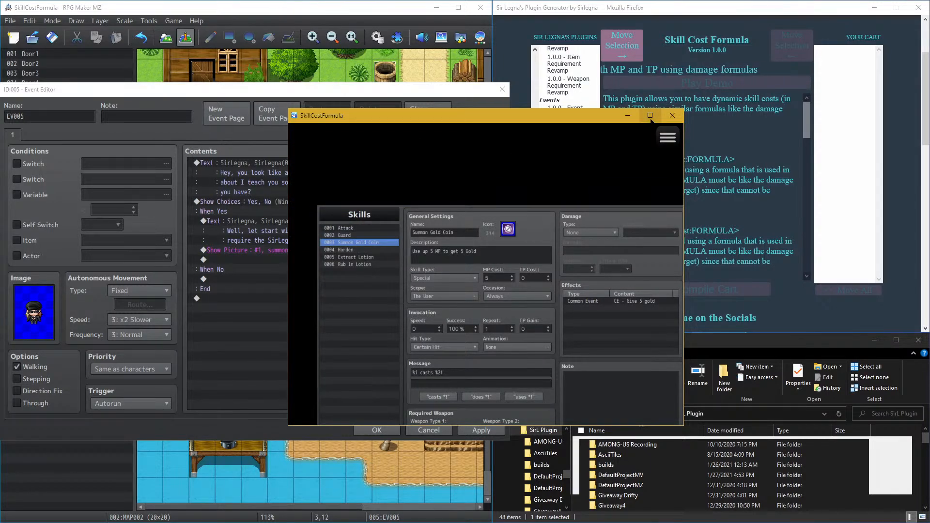
left_click(664, 115)
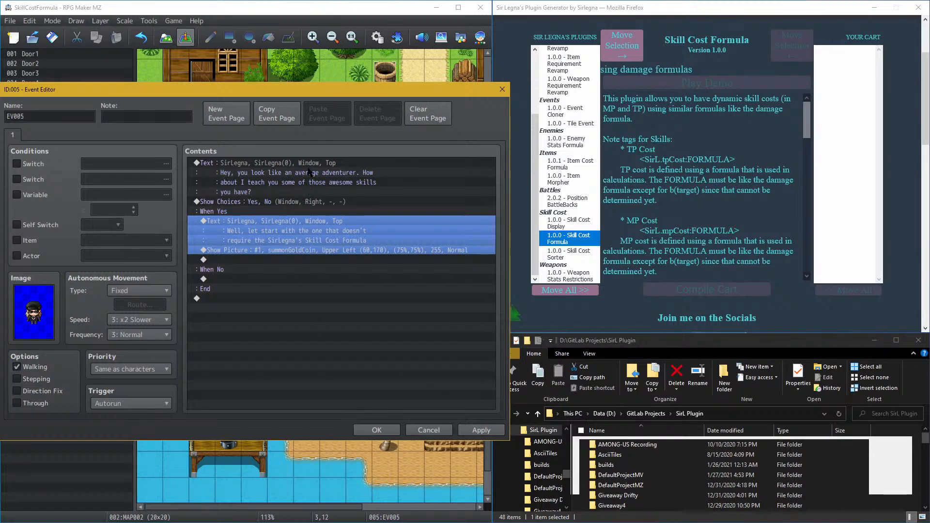
Step: Apply the EV005 changes, save the game and launch a playtest in a maximized window
left_click(480, 430)
left_click(377, 430)
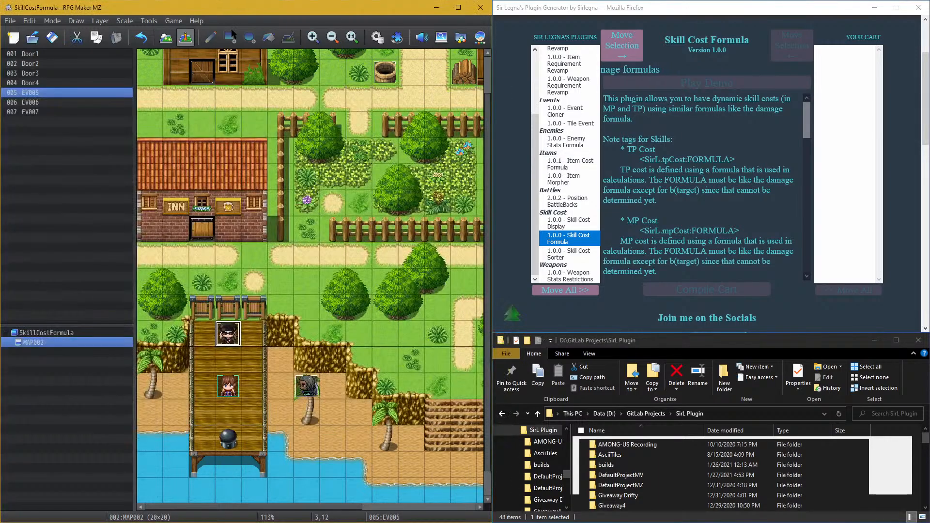
left_click(174, 22)
left_click(178, 36)
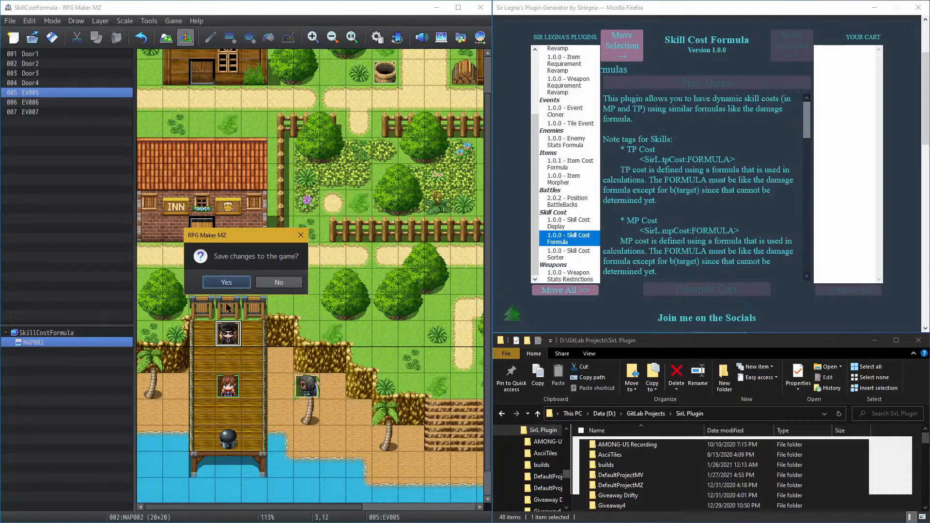
left_click(227, 283)
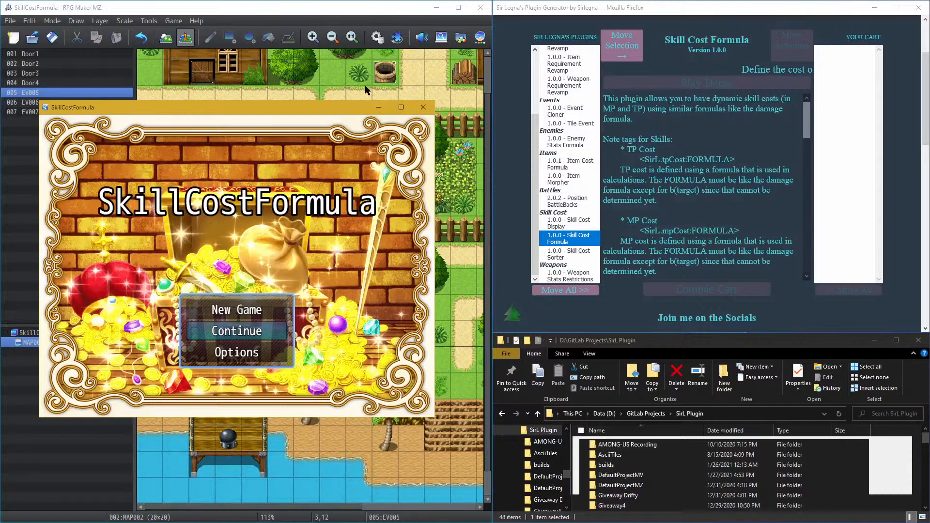
key("alt+F4")
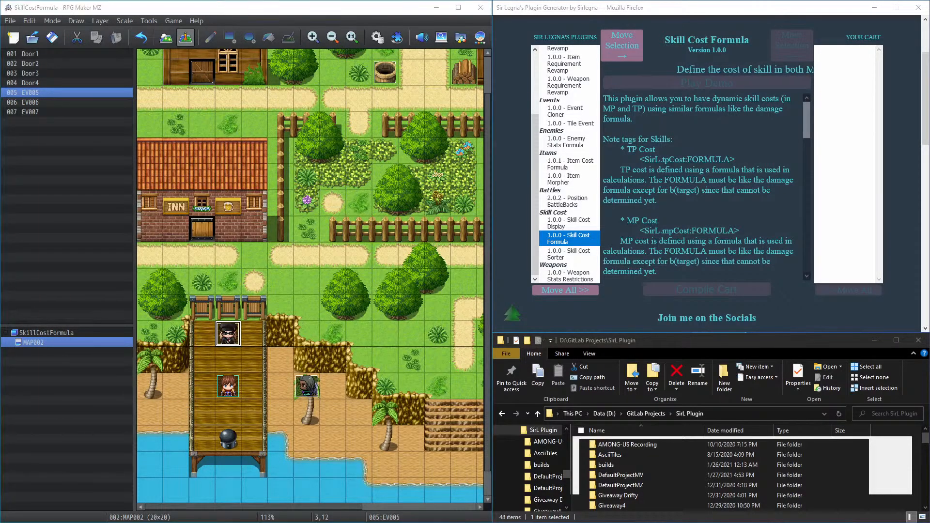
left_click(403, 107)
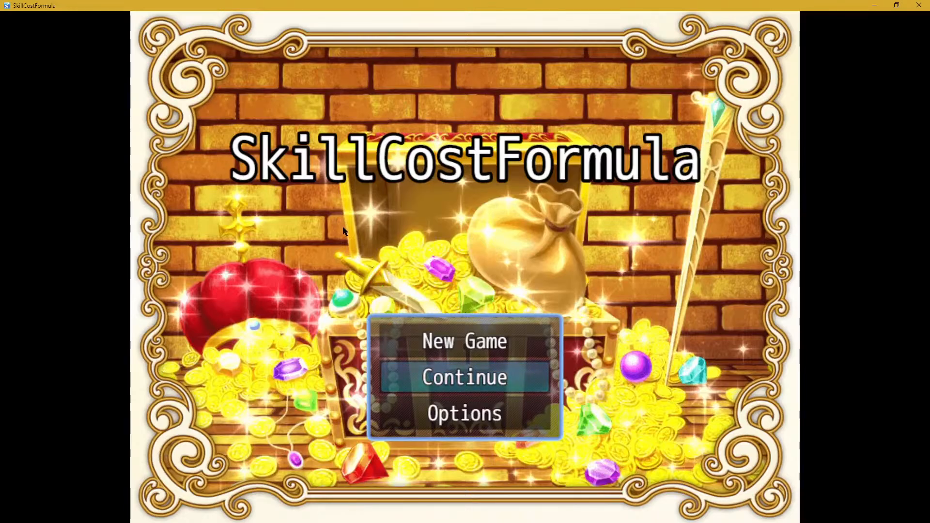
Step: Start a new game, answer Yes to SirLegna to check the summonGoldCoin picture's size and position, and close the playtest
key("Up")
key("Return")
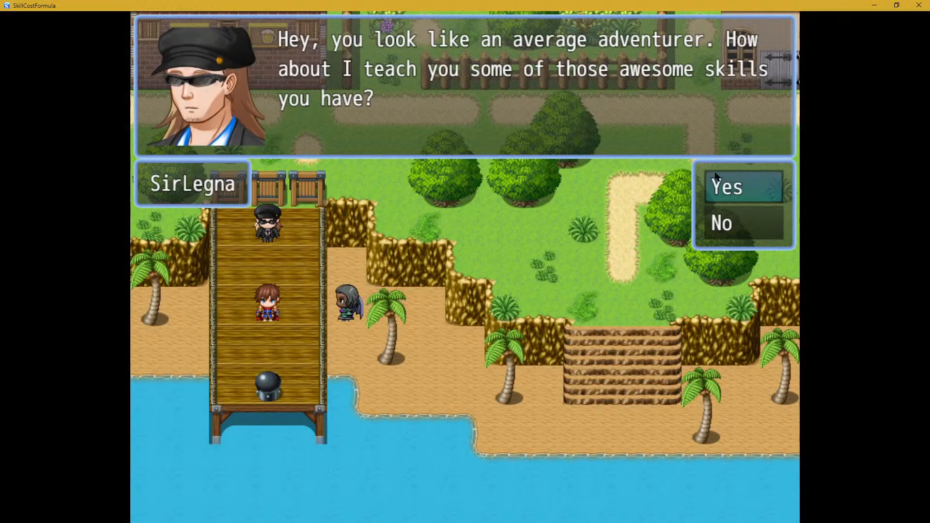
key("Return")
key("Return")
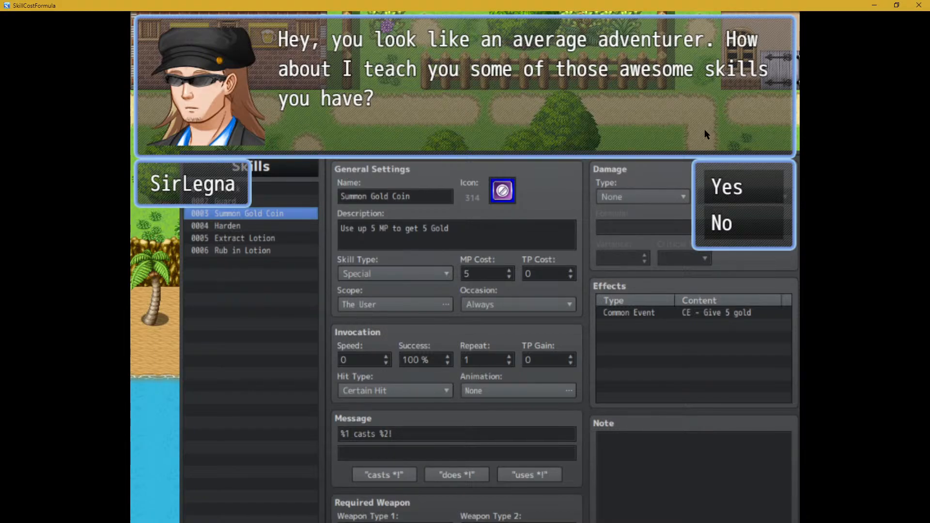
left_click(916, 7)
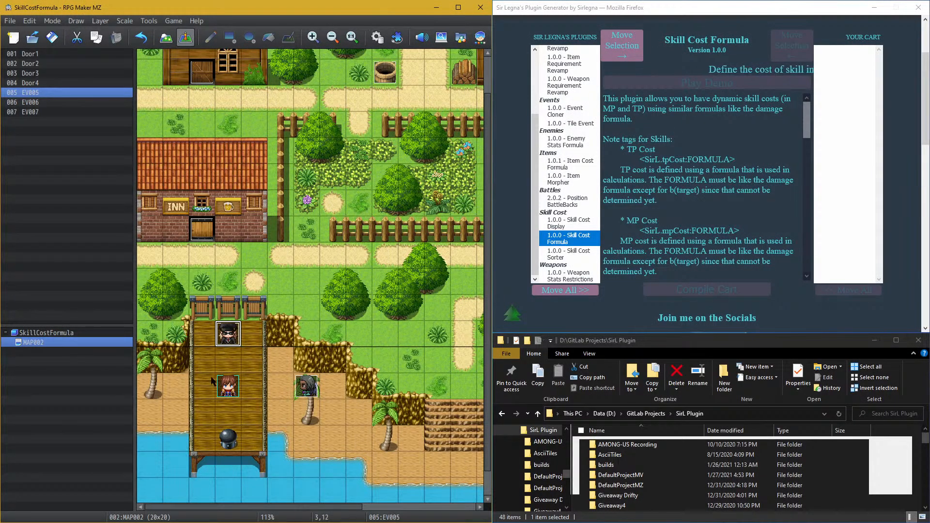
Step: Reopen the SirLegna event EV005 and select its summonGoldCoin Show Picture command
double_click(233, 339)
left_click(291, 250)
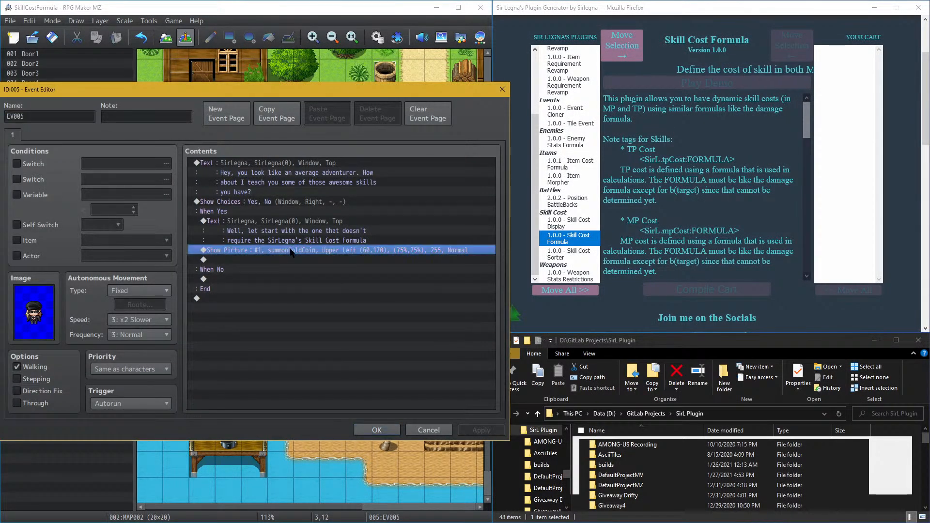
Step: Set the summonGoldCoin picture's position to X 150 and Y 177 in the event's Show Picture command and close the event
double_click(291, 250)
double_click(312, 305)
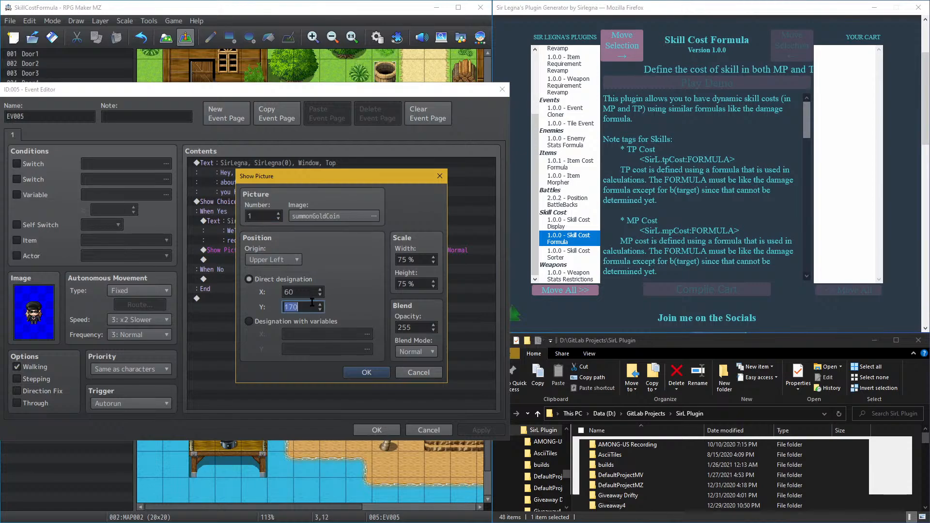
type("177")
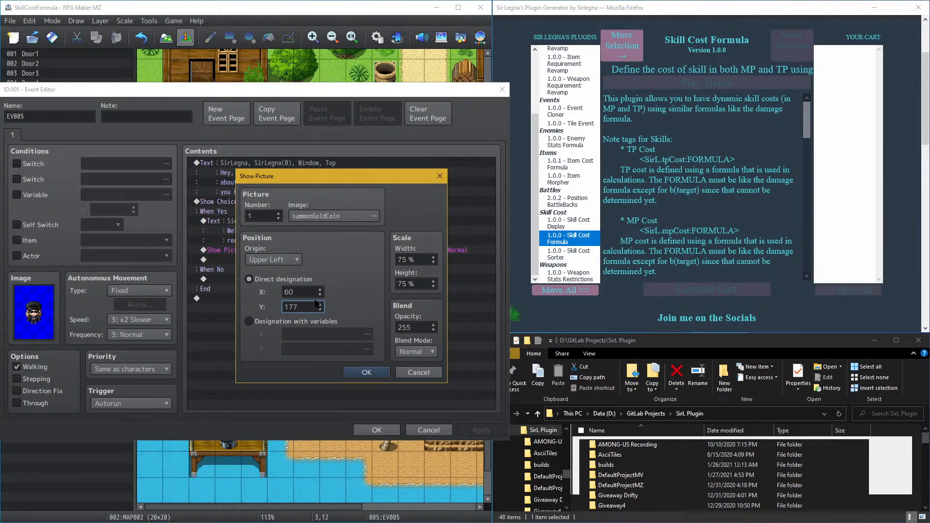
double_click(310, 293)
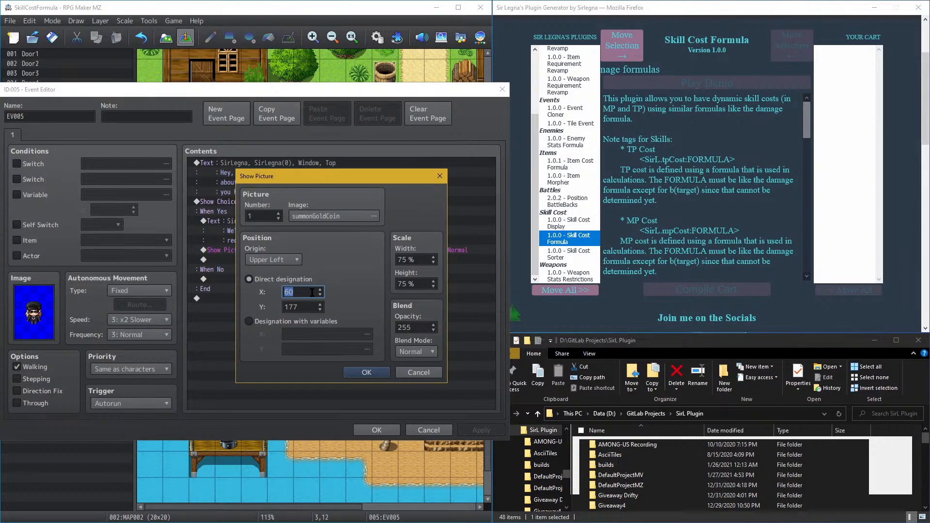
type("105")
key("BackSpace")
key("BackSpace")
type("50")
left_click(361, 372)
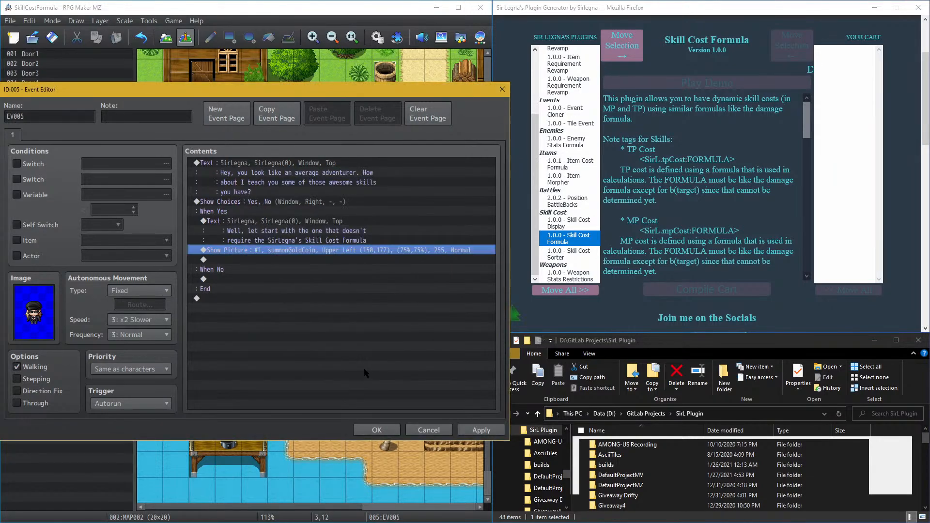
left_click(412, 429)
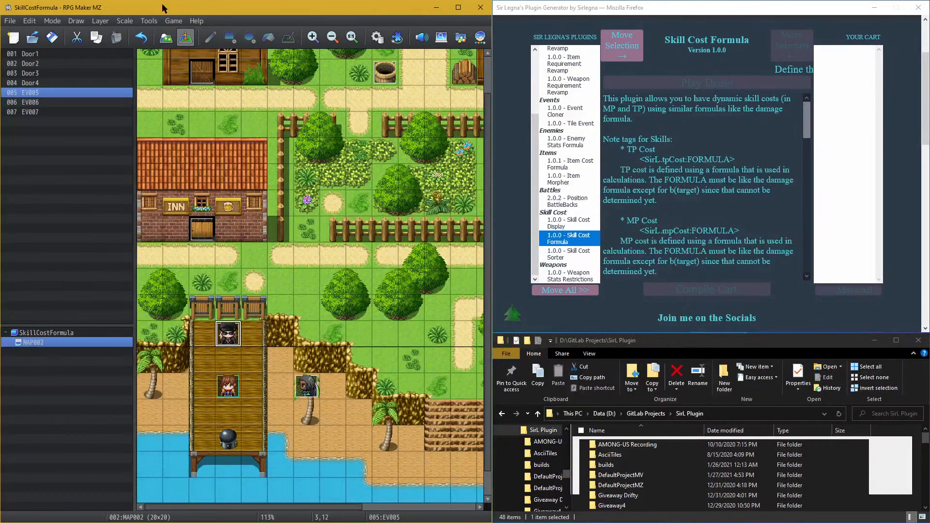
Step: Launch a playtest of the project and start a new game
left_click(174, 21)
left_click(175, 36)
left_click(230, 282)
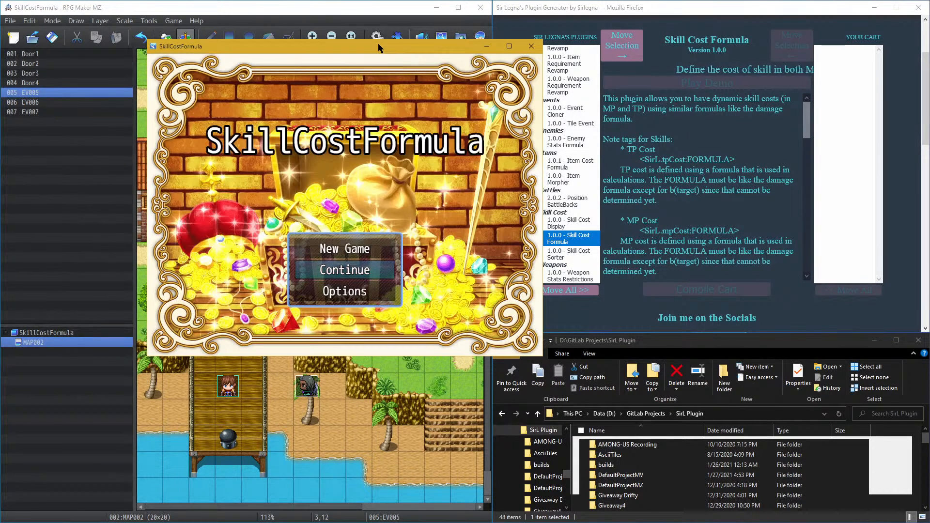
key("Up")
key("Return")
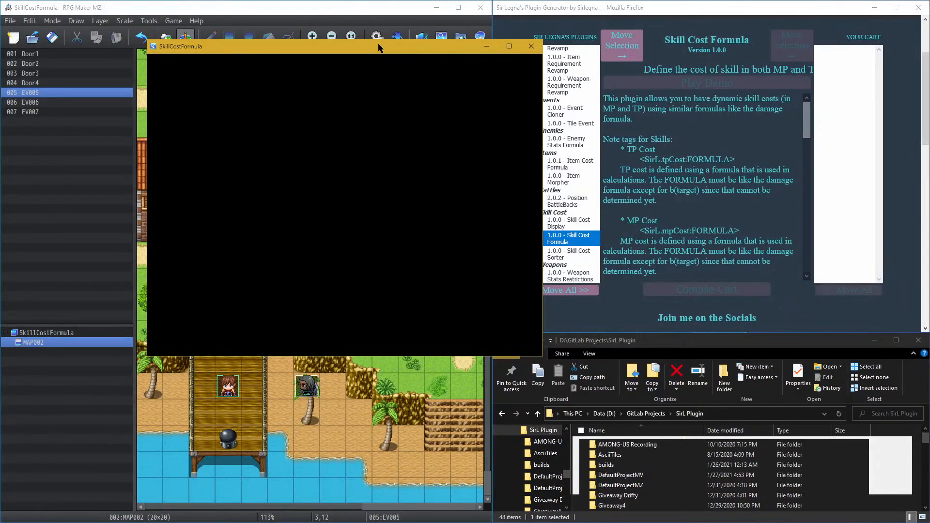
Step: Answer Yes to the SirLegna dialogue to check the picture's placement, and park the game window beside the editor
left_click(391, 140)
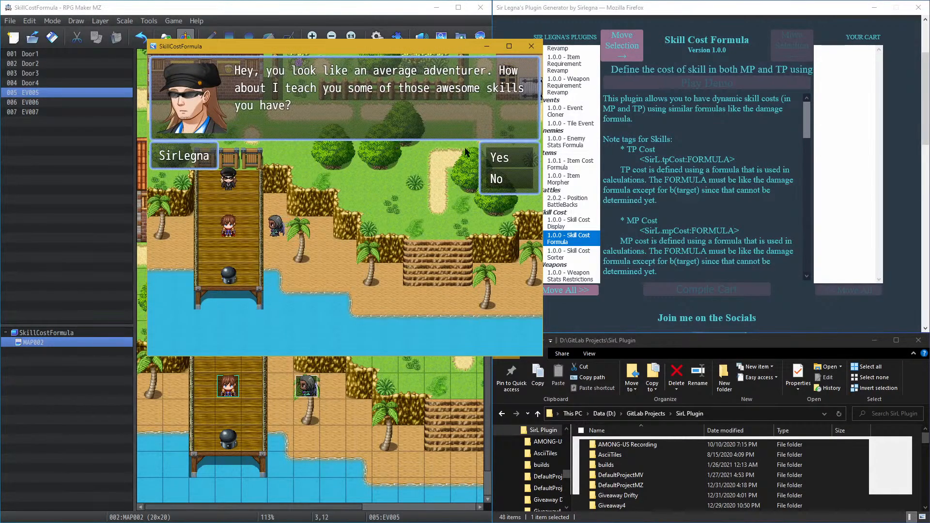
left_click(504, 158)
left_click(387, 174)
left_click(395, 174)
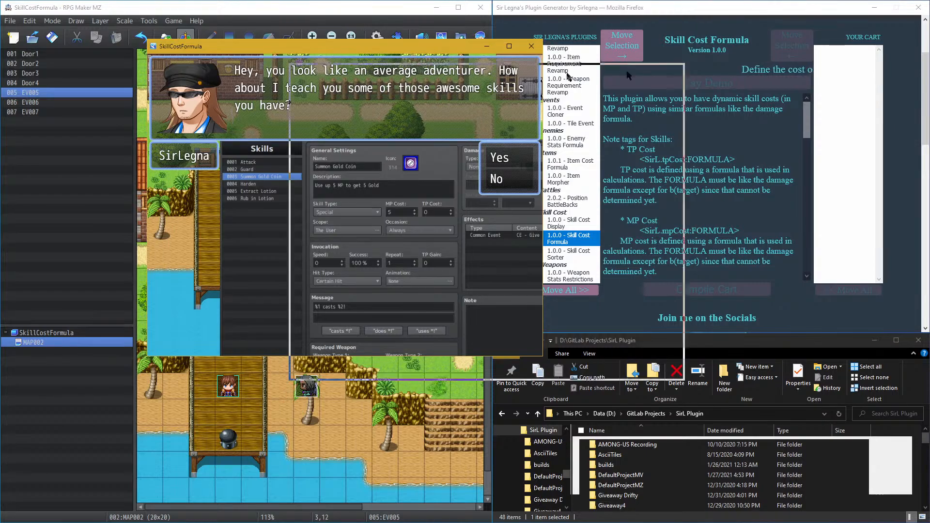
left_click_drag(428, 47, 770, 63, "shift")
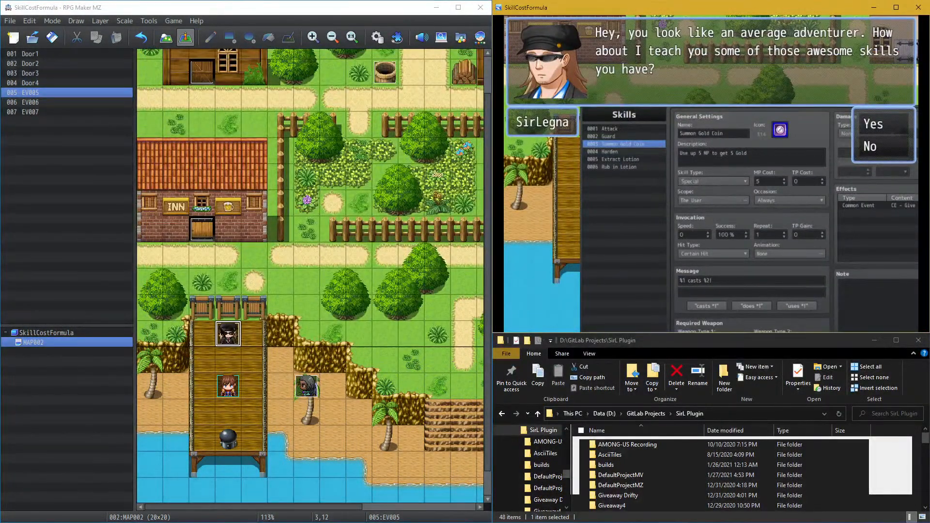
Step: Duplicate the "Well, let start with the one" message after the Show Picture command in event EV005
double_click(221, 331)
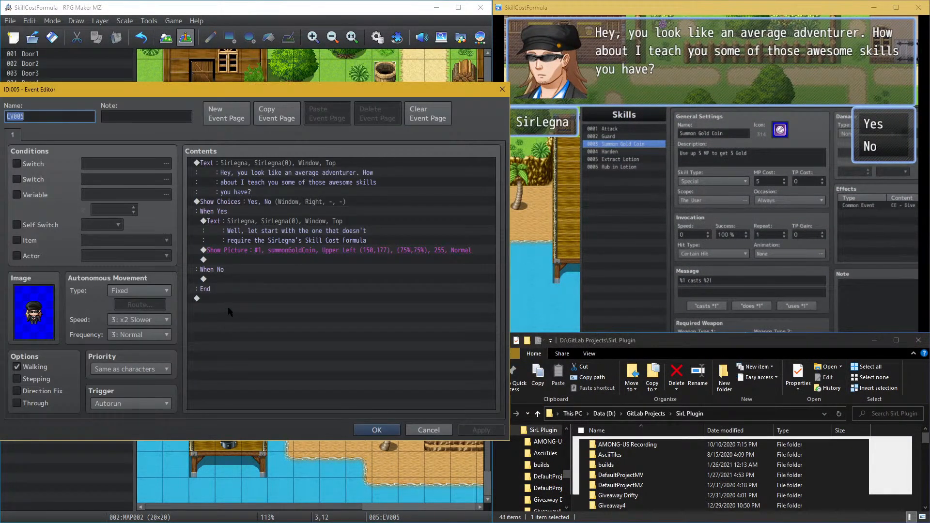
double_click(264, 261)
left_click(474, 124)
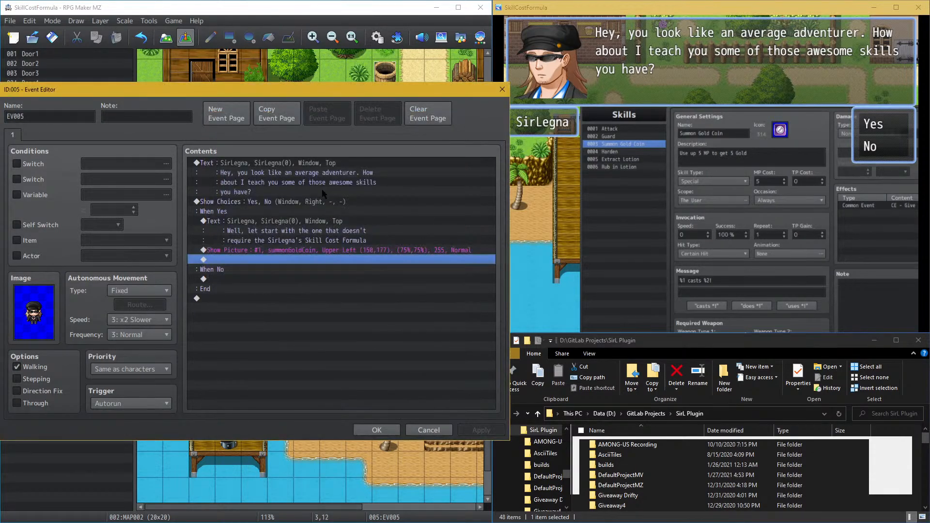
left_click(316, 221)
key("ctrl+c")
left_click(245, 259)
key("ctrl+v")
double_click(257, 259)
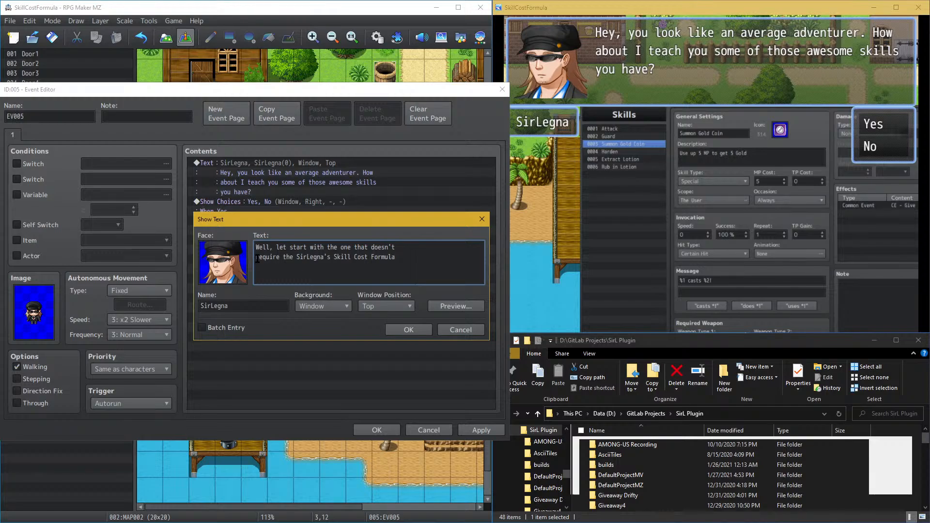
key("ctrl+a")
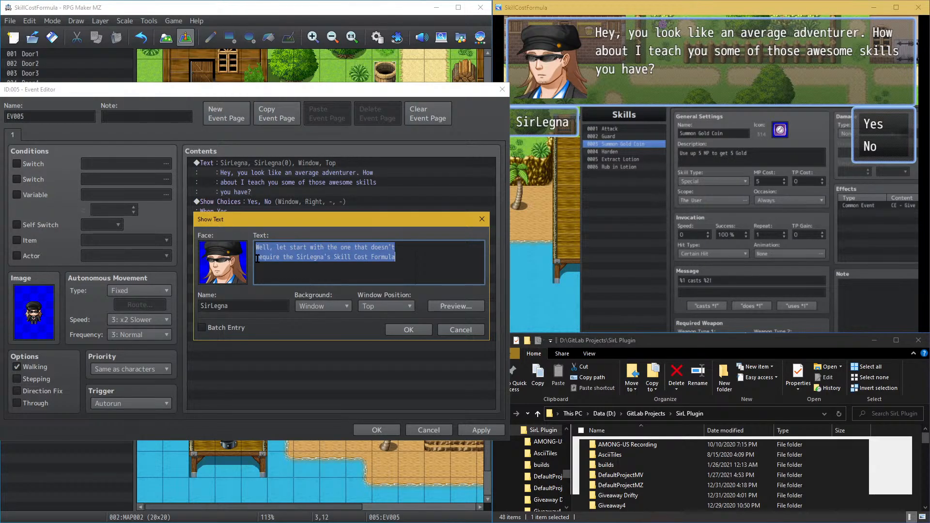
type("The Summ")
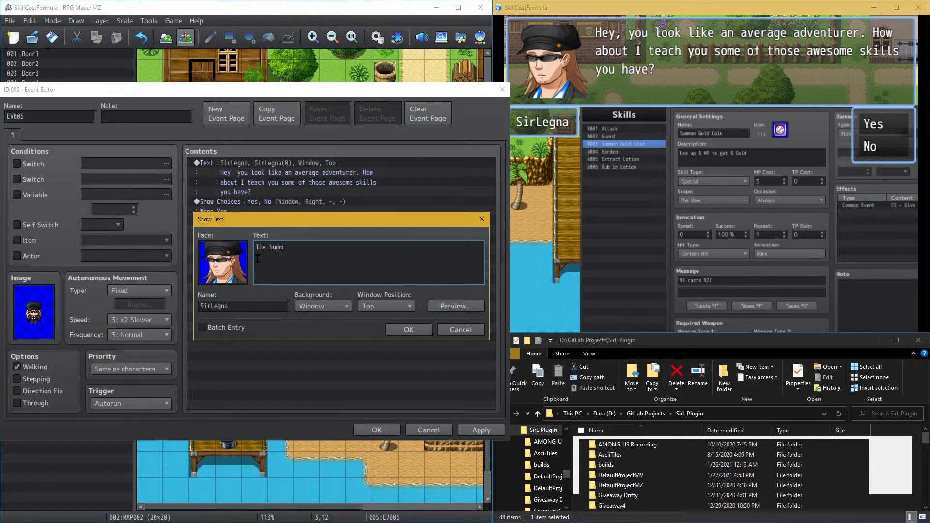
type("on Gold Coin")
type(" onl")
type("y takes MP Cost")
type(", now ")
type("you could use")
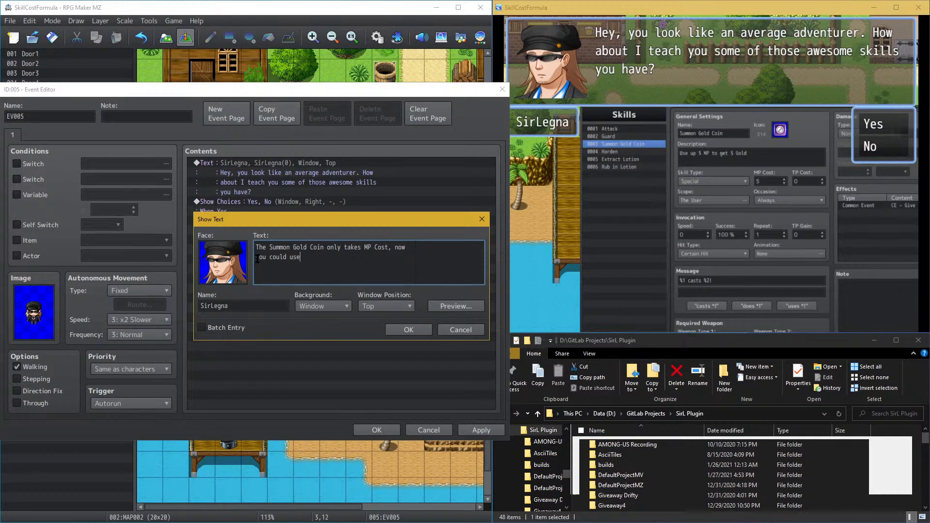
type(" the Skill Cost Formula to")
left_click(450, 330)
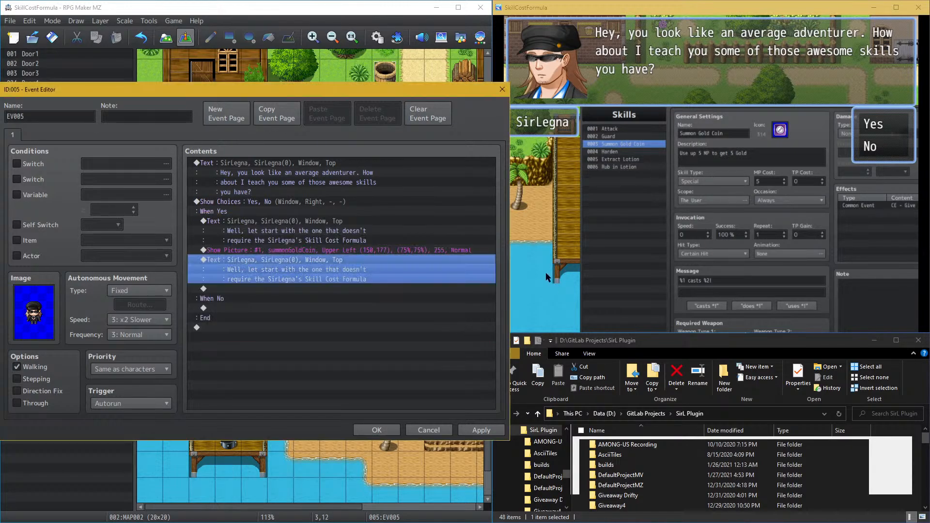
Step: Apply and close the event, and set the Summon Gold Coin skill's MP cost to 0 in the database
left_click(480, 430)
left_click(395, 432)
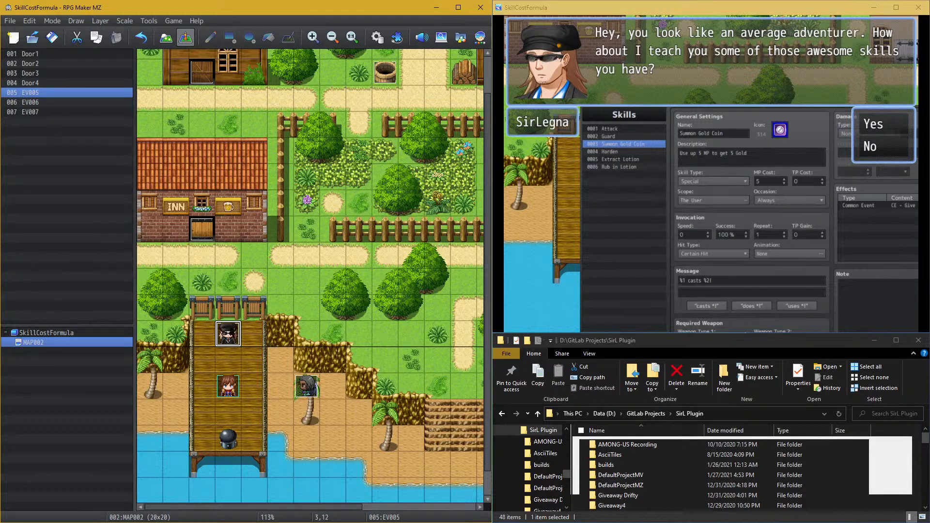
left_click(377, 37)
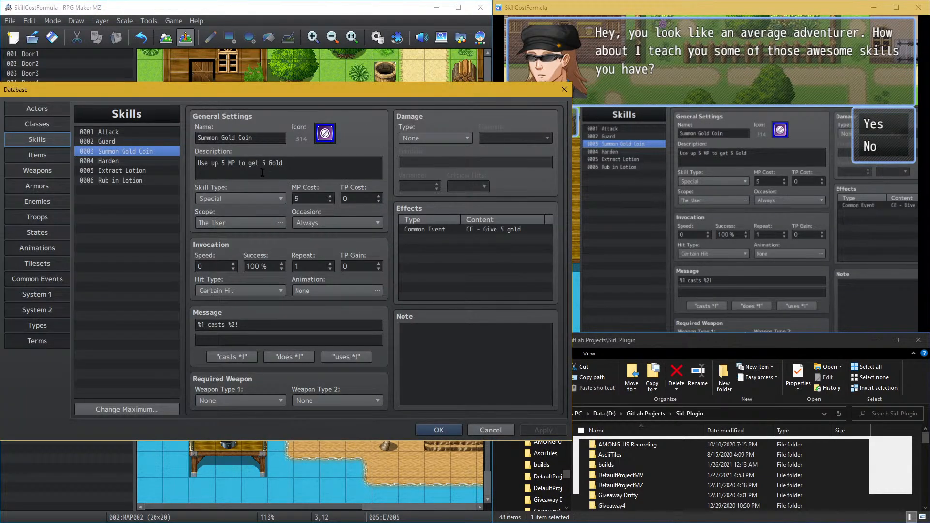
left_click(299, 195)
key("BackSpace")
type("0")
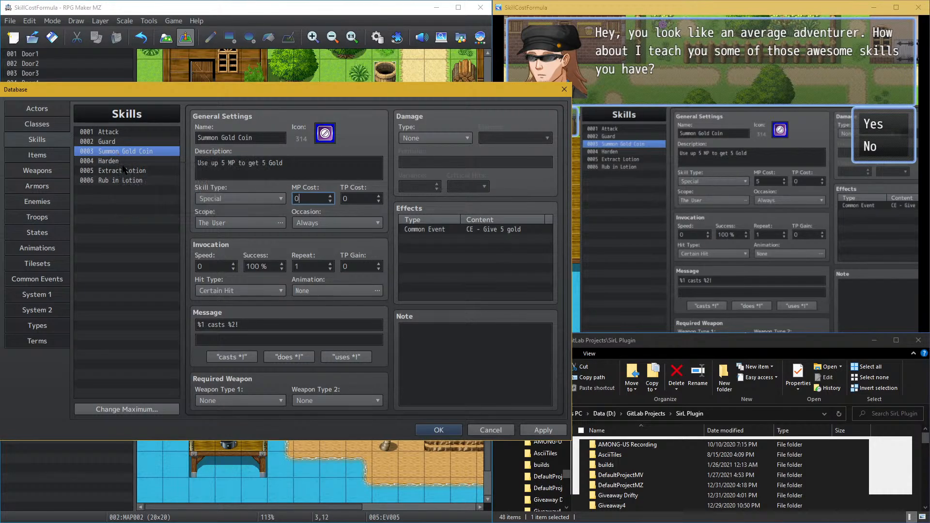
Step: Copy the <SirL.mpCost:FORMULA> tag from the plugin help into the Summon Gold Coin skill's note
right_click(457, 345)
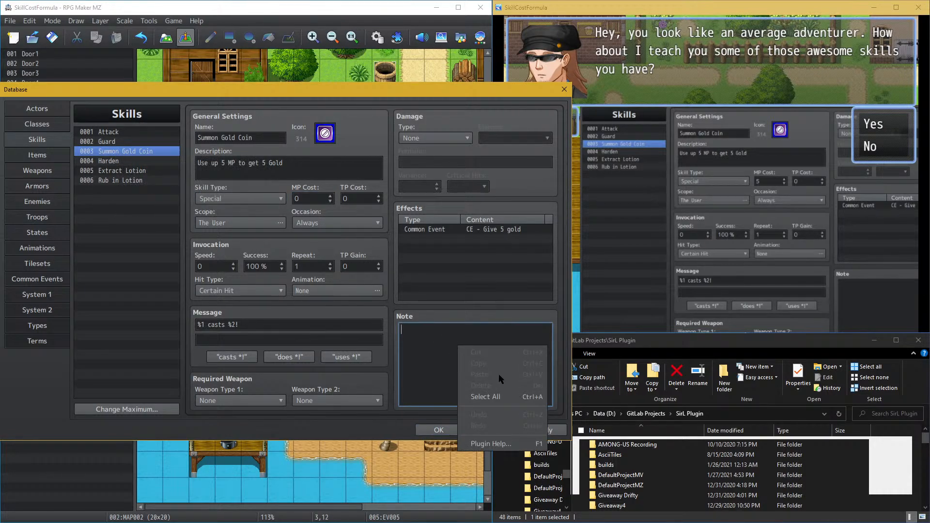
left_click(488, 440)
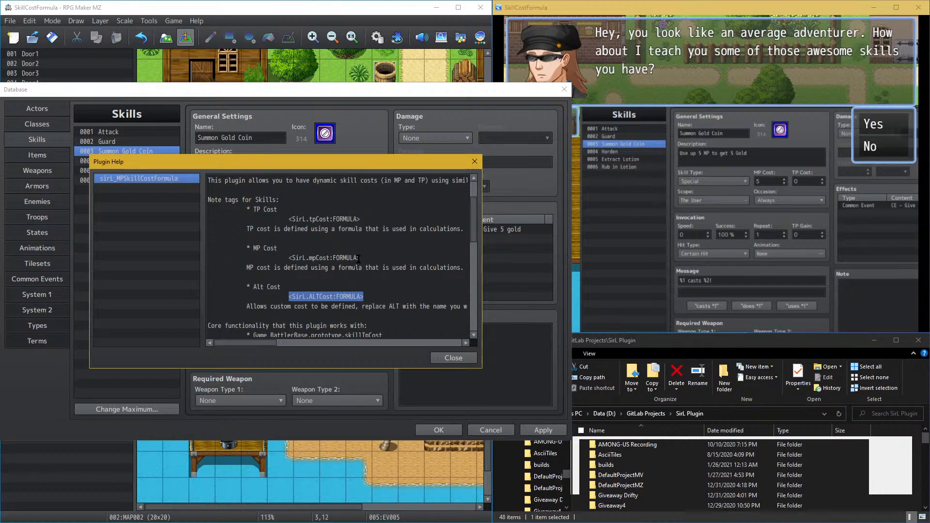
left_click_drag(289, 258, 378, 258)
key("ctrl+c")
left_click(453, 358)
key("ctrl+v")
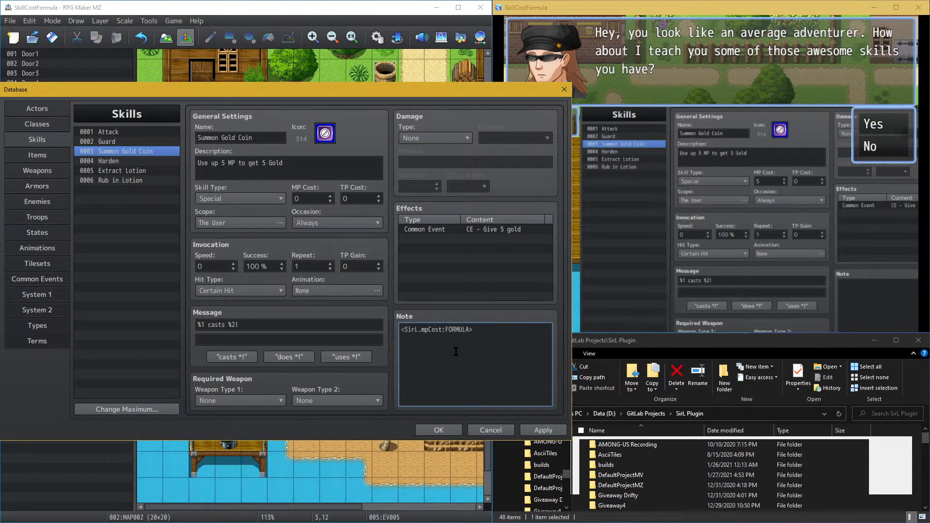
Step: Replace FORMULA in the note tag with a.mmp*0.05, consulting the damage formula's parameter reference and leaving the damage type at None
double_click(459, 330)
type("a.mp")
key("BackSpace")
left_click(435, 139)
left_click(419, 173)
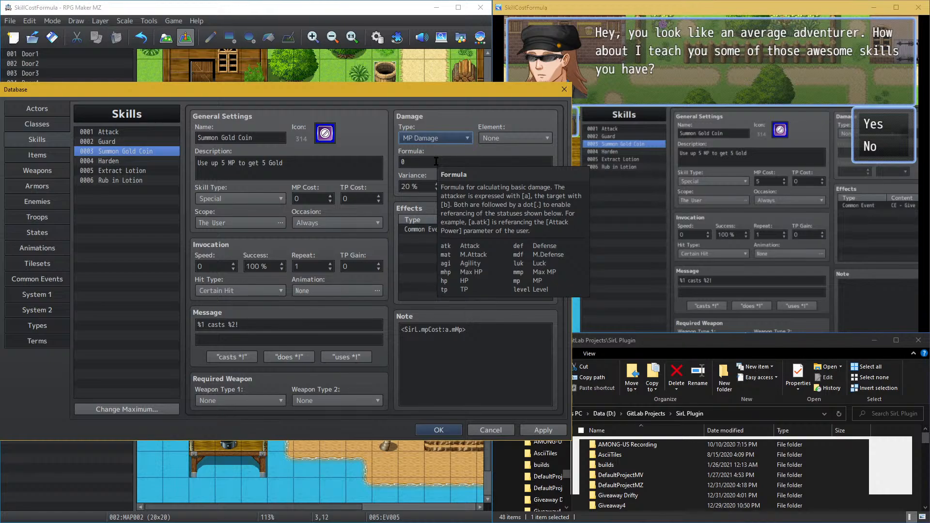
double_click(457, 329)
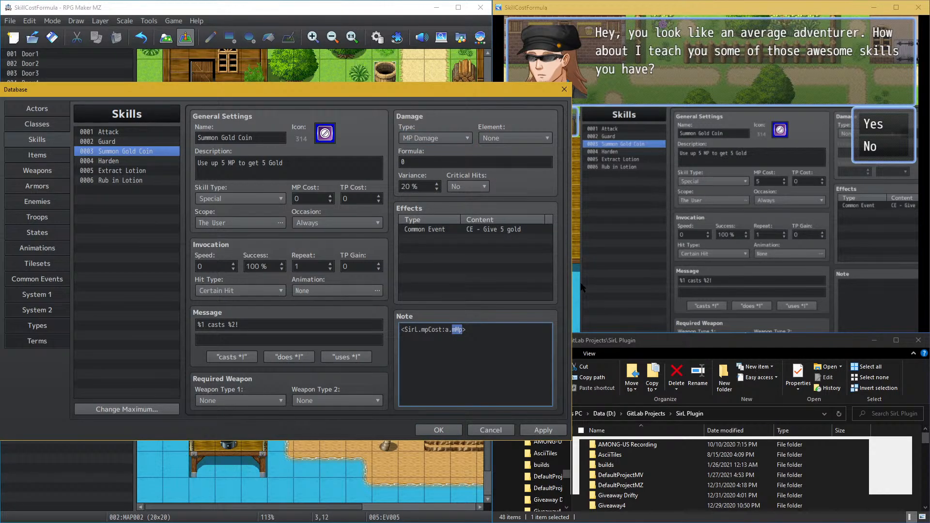
type("mmp")
left_click(436, 138)
left_click(439, 152)
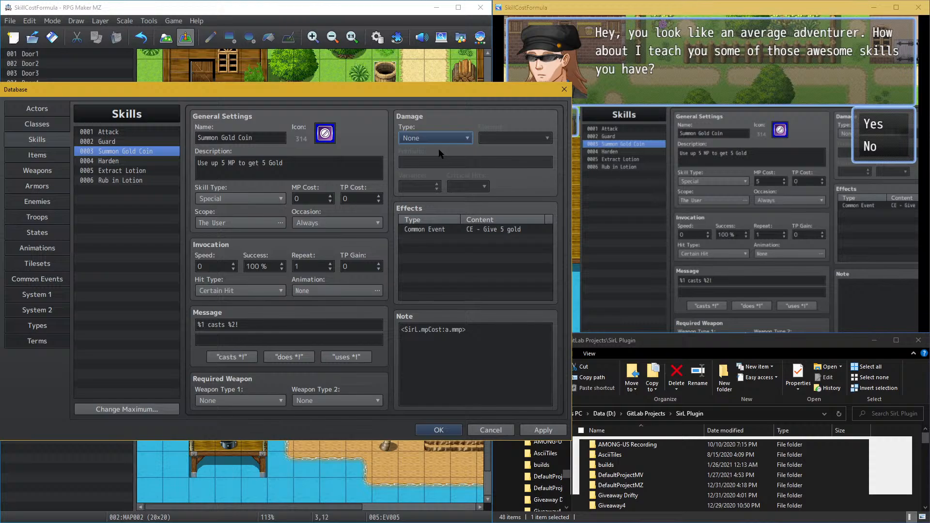
left_click(507, 382)
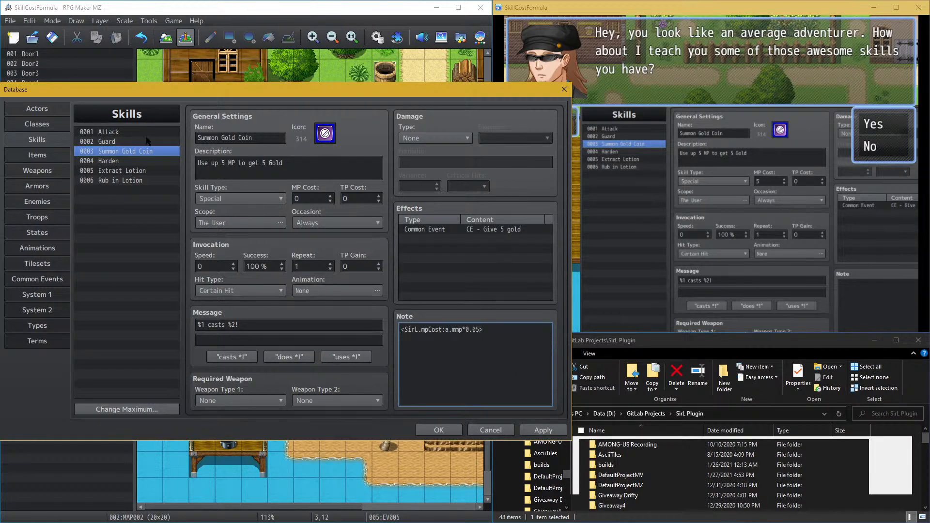
Step: Change the Summon Gold Coin description to "Use up 5% of your max MP to get 5 Gold"
double_click(231, 163)
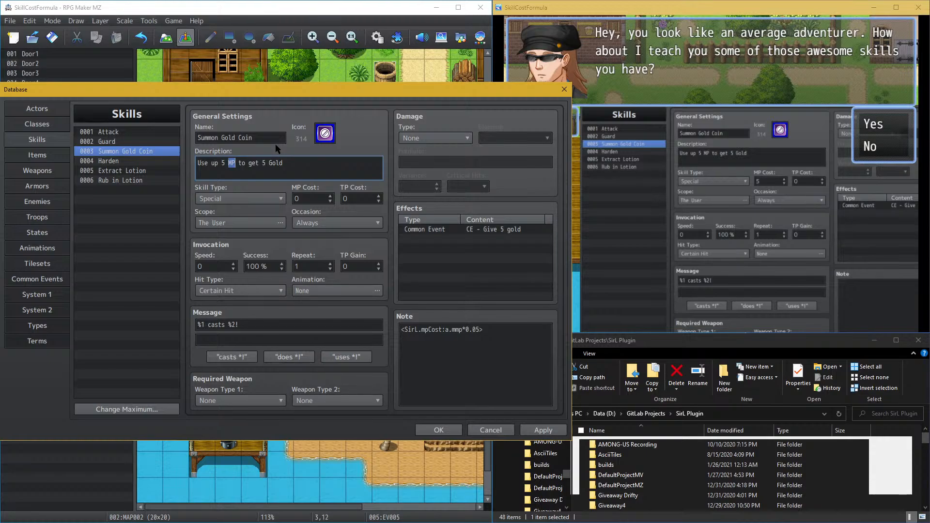
key("Left")
type("%")
key("BackSpace")
key("BackSpace")
type("% of your max")
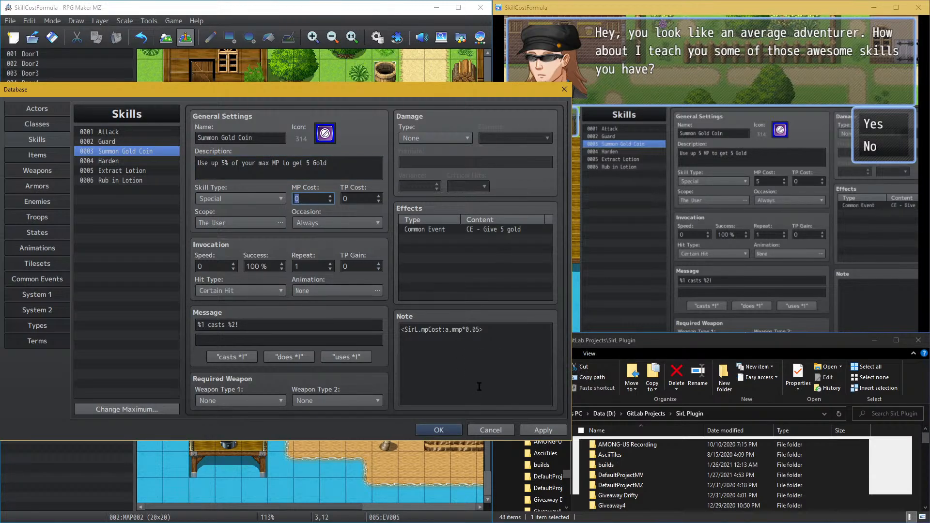
left_click(458, 331)
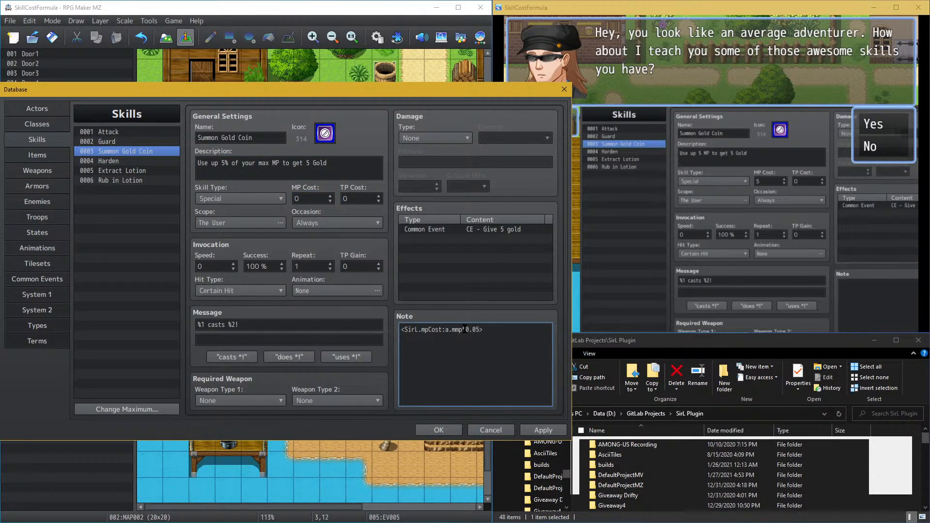
double_click(469, 328)
left_click(473, 330)
Step: Set the recovery percentage of the Rub in Lotion skill's Recover MP effect to 5%
left_click(145, 161)
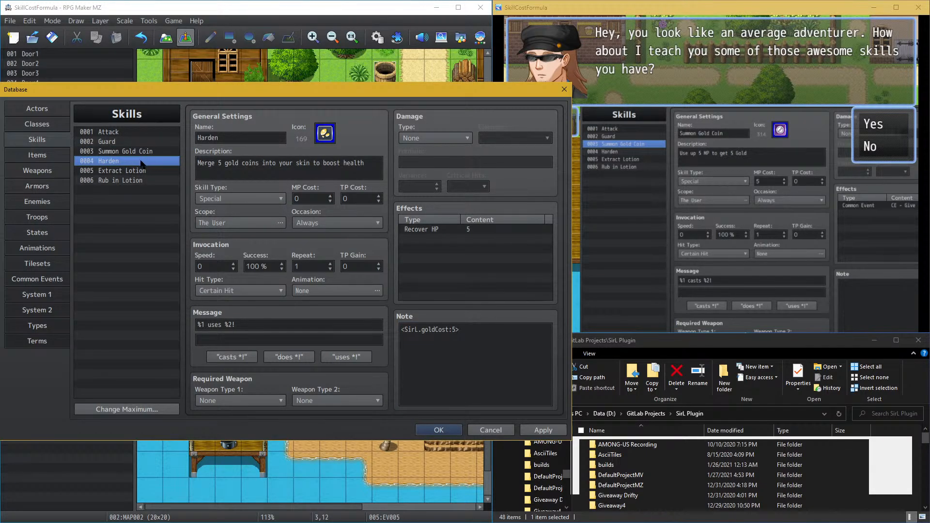
left_click(143, 171)
left_click(112, 180)
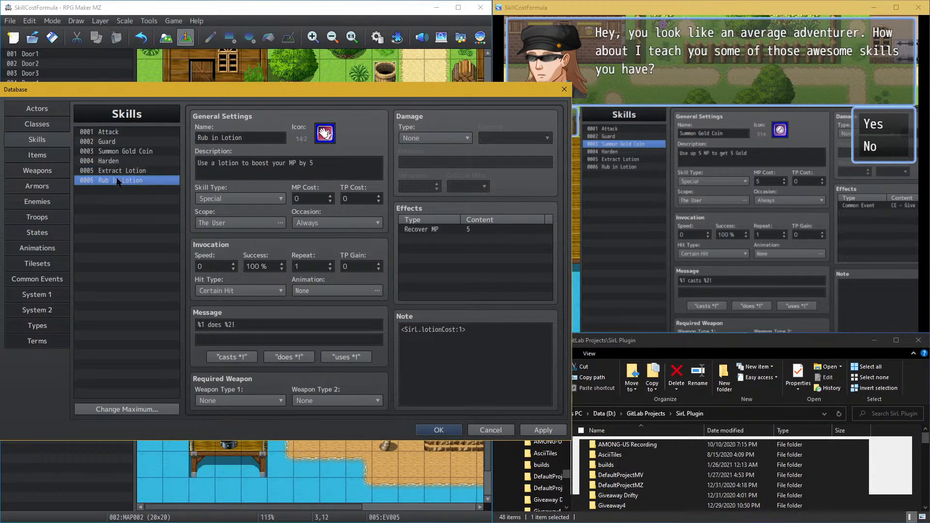
double_click(432, 230)
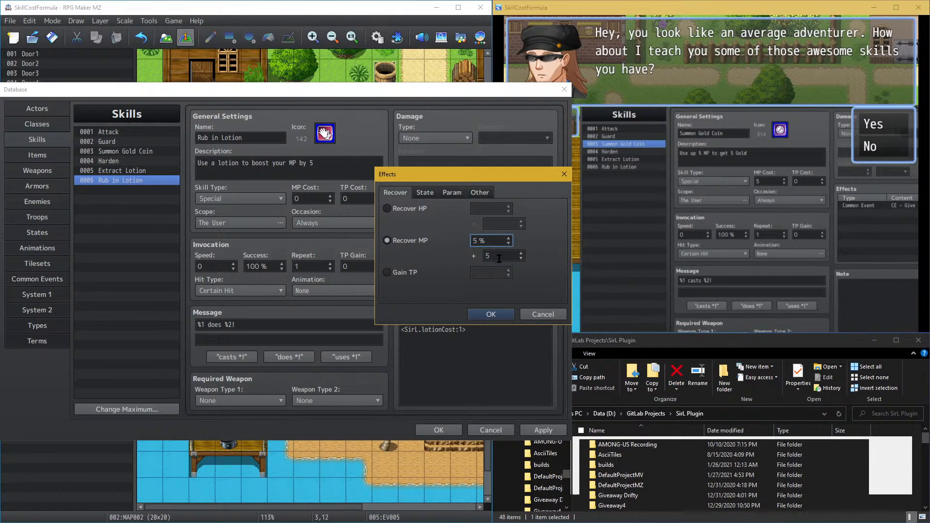
type("5")
key("Tab")
key("BackSpace")
left_click(490, 310)
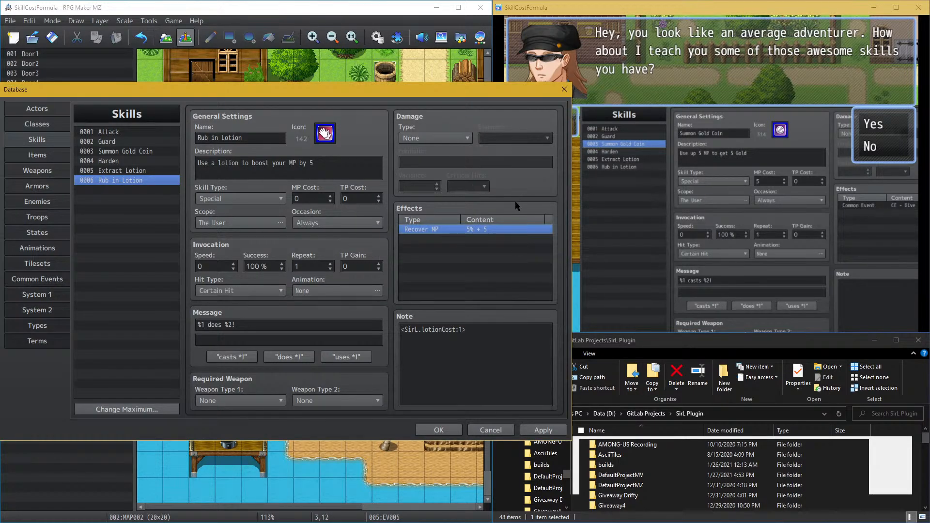
Step: Set the fixed amount of Rub in Lotion's Recover MP effect to 0
double_click(497, 230)
key("Tab")
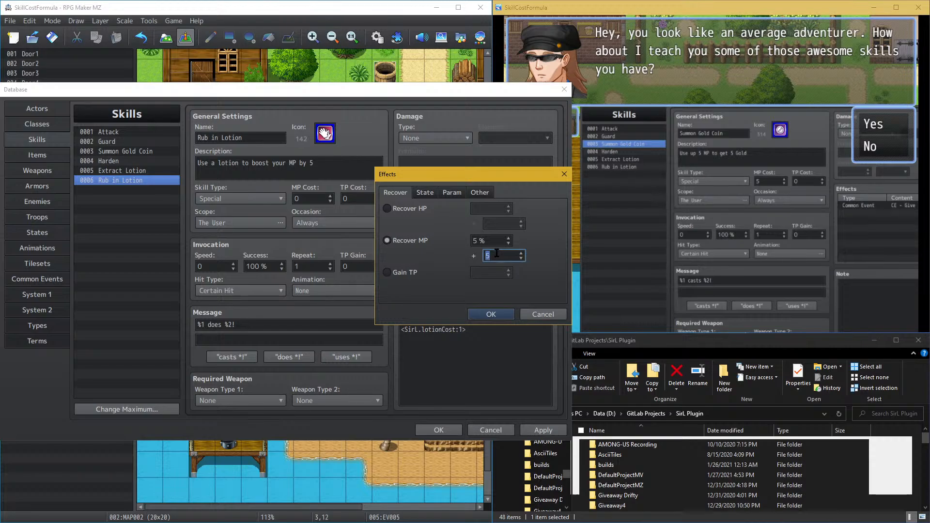
key("BackSpace")
type("0")
left_click(491, 312)
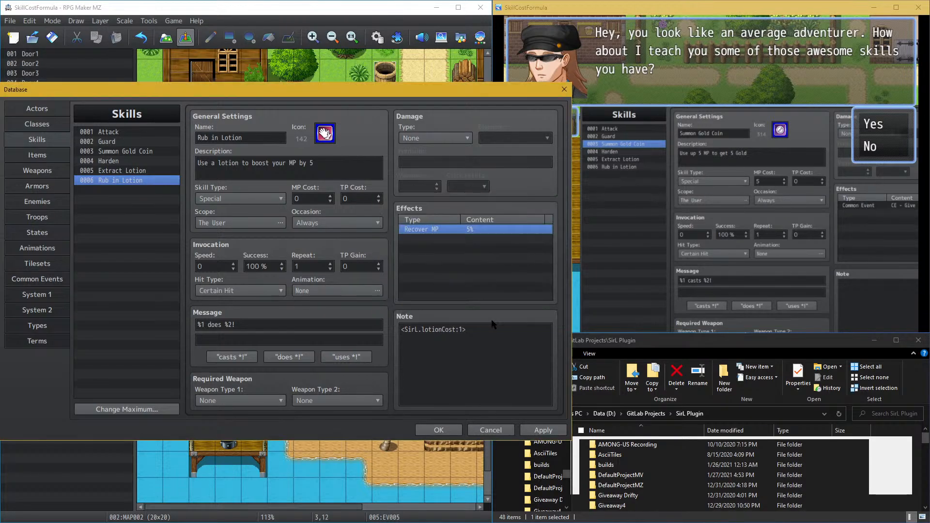
left_click(137, 171)
left_click(158, 154)
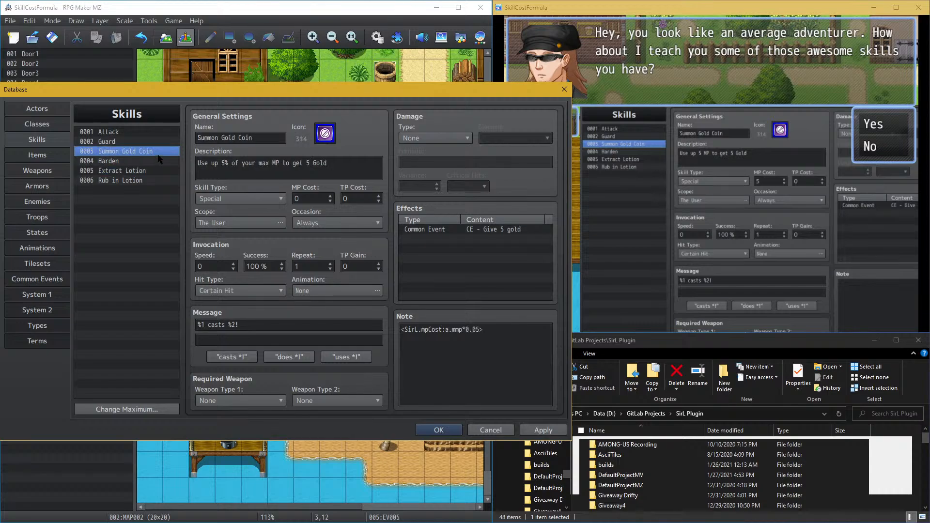
left_click(157, 162)
left_click(151, 170)
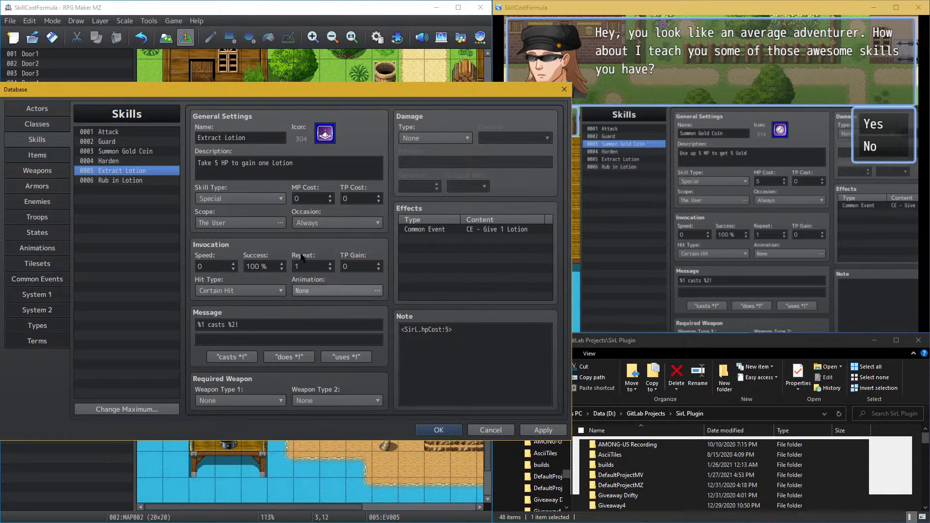
Step: Duplicate the cost tag on a new line of Summon Gold Coin's note and change the copy to <SirL.tpCost:a.lvl>
left_click(119, 153)
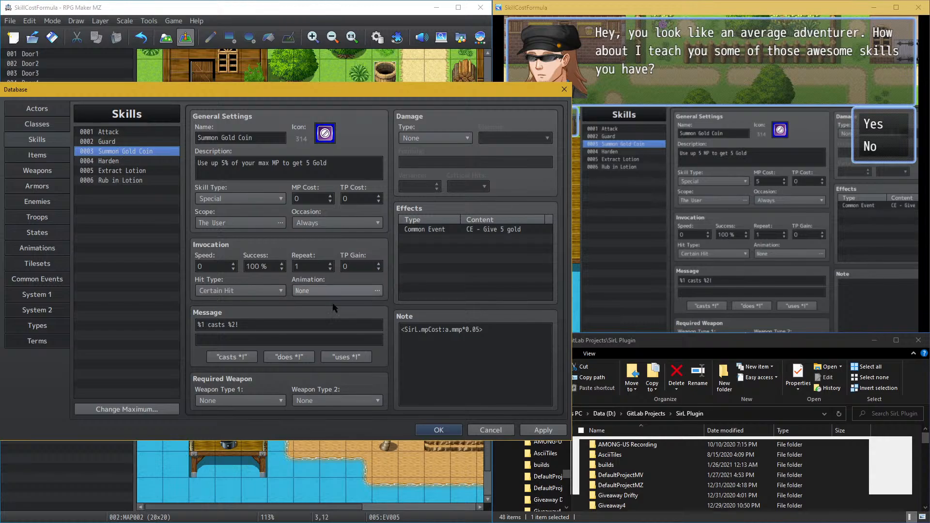
left_click(479, 331)
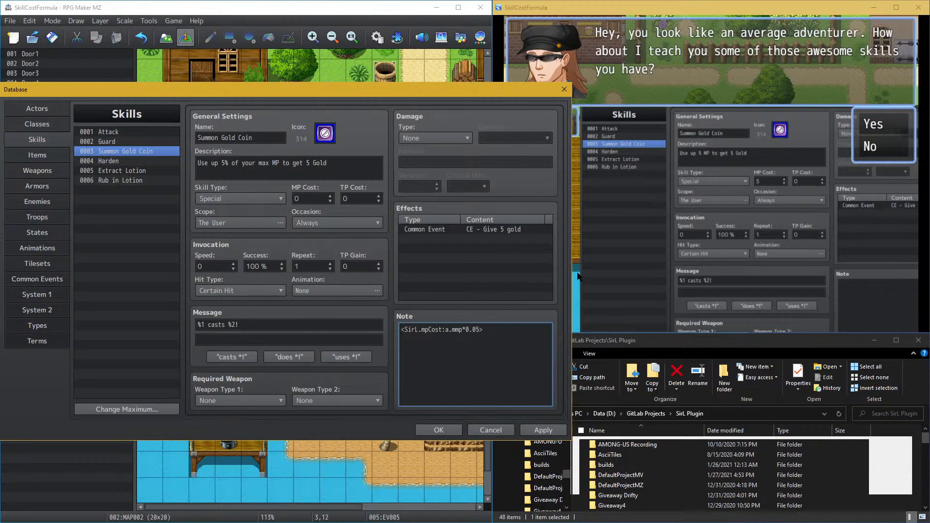
key("ctrl+a")
key("ctrl+c")
key("End")
key("Return")
key("ctrl+v")
key("BackSpace")
key("BackSpace")
key("BackSpace")
type("lvl")
key("shift+Right")
key("shift+Right")
key("shift+Right")
key("shift+Right")
key("shift+Right")
key("Delete")
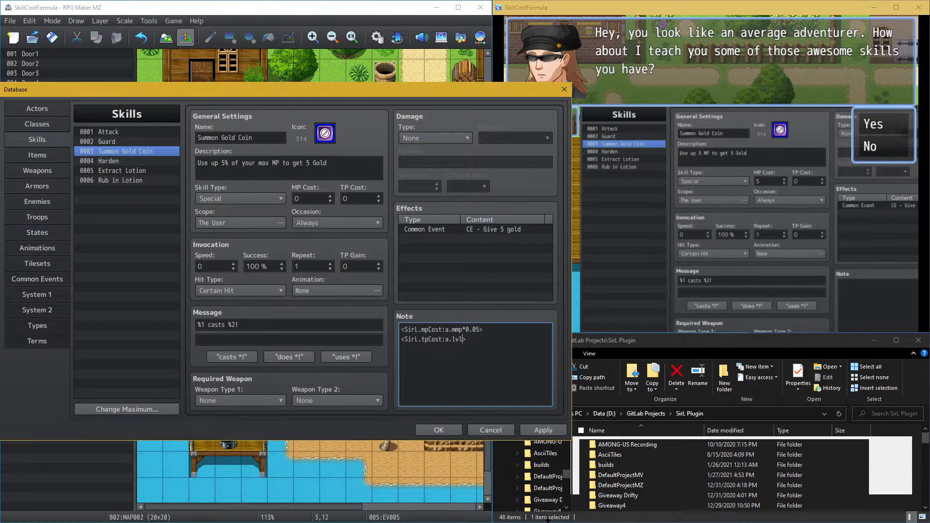
Step: Delete the tpCost tag line from the Summon Gold Coin skill's note
left_click_drag(490, 339, 330, 342)
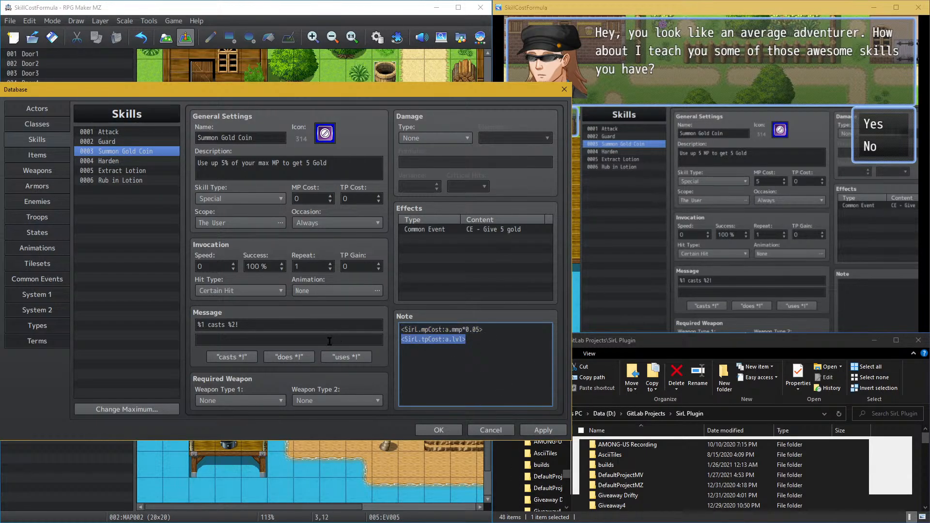
key("BackSpace")
key("BackSpace")
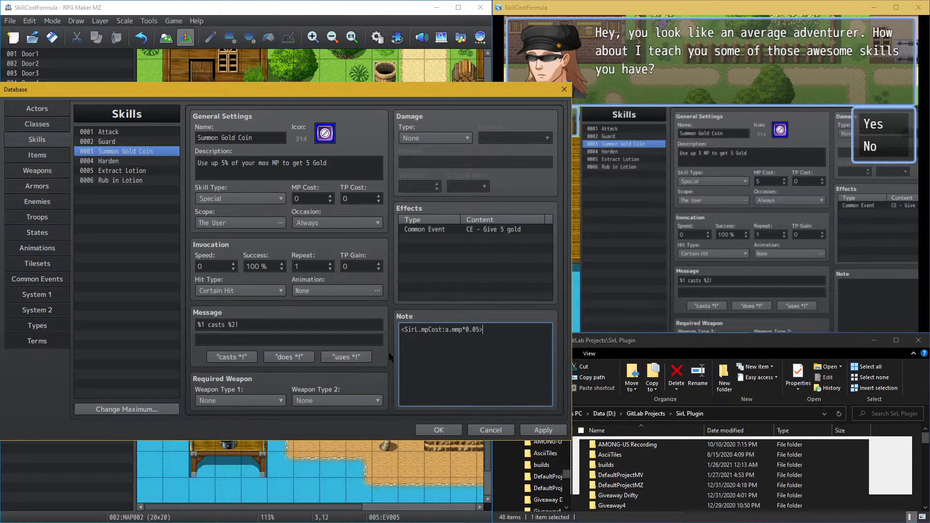
Step: Try replacing the value of the lotionCost tag in the Rub in Lotion note with a formula using a.atck
left_click(121, 180)
left_click(471, 333)
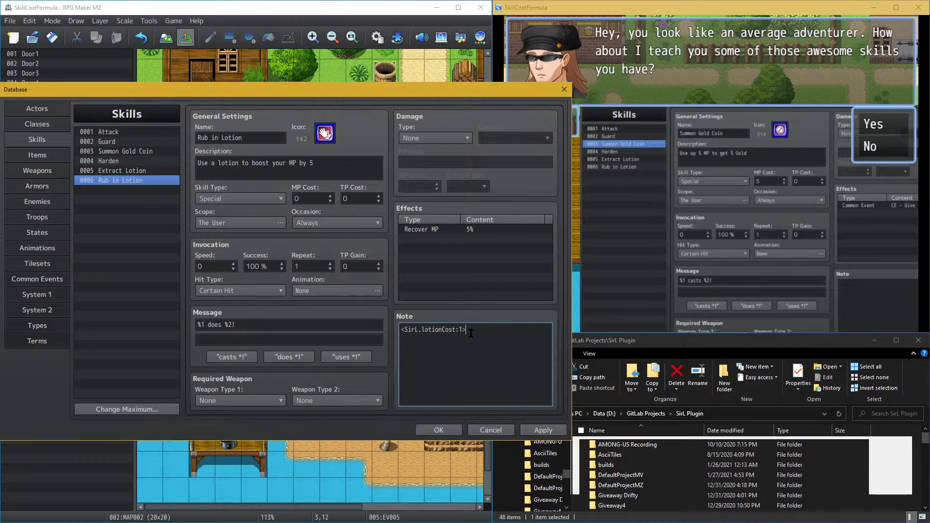
key("Left")
key("BackSpace")
type("a.lvl")
key("BackSpace")
key("BackSpace")
key("BackSpace")
type("atck *")
Step: Restore the lotionCost tag value to 1 in the Rub in Lotion note and apply the database changes
key("BackSpace")
key("BackSpace")
key("BackSpace")
key("BackSpace")
key("BackSpace")
key("BackSpace")
key("BackSpace")
key("BackSpace")
key("BackSpace")
key("BackSpace")
key("BackSpace")
type("l")
key("BackSpace")
key("BackSpace")
key("BackSpace")
type("1")
left_click(550, 432)
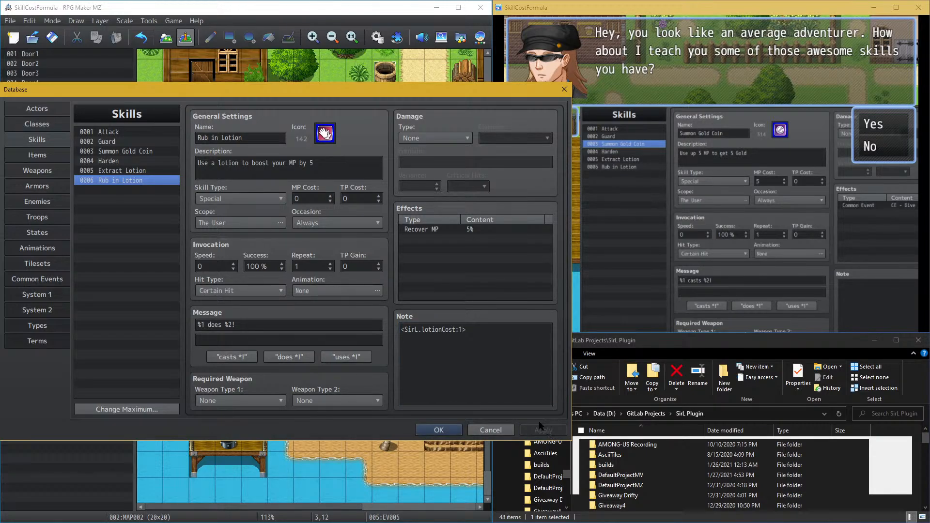
Step: Raise the maximum number of skills to 7 and name the new skill Fireball
left_click(122, 172)
left_click(123, 164)
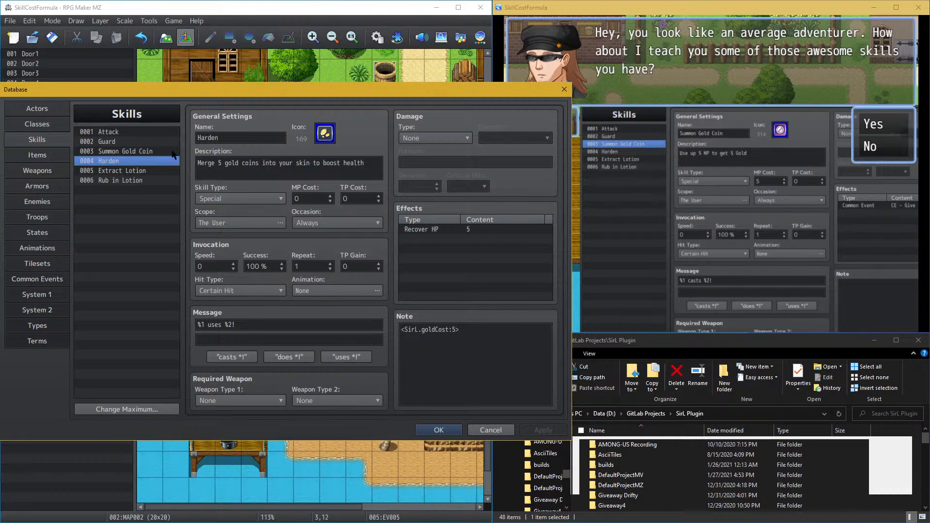
left_click(144, 410)
type("7")
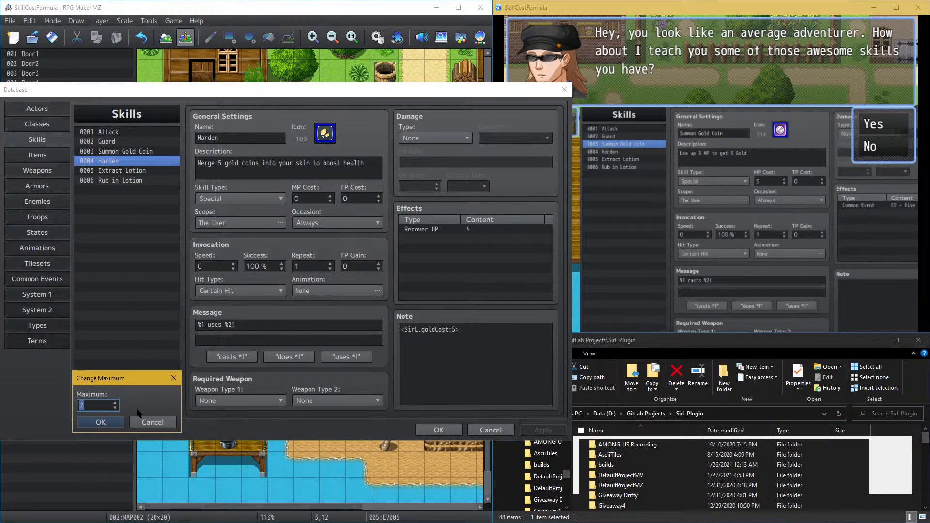
left_click(112, 423)
left_click(137, 191)
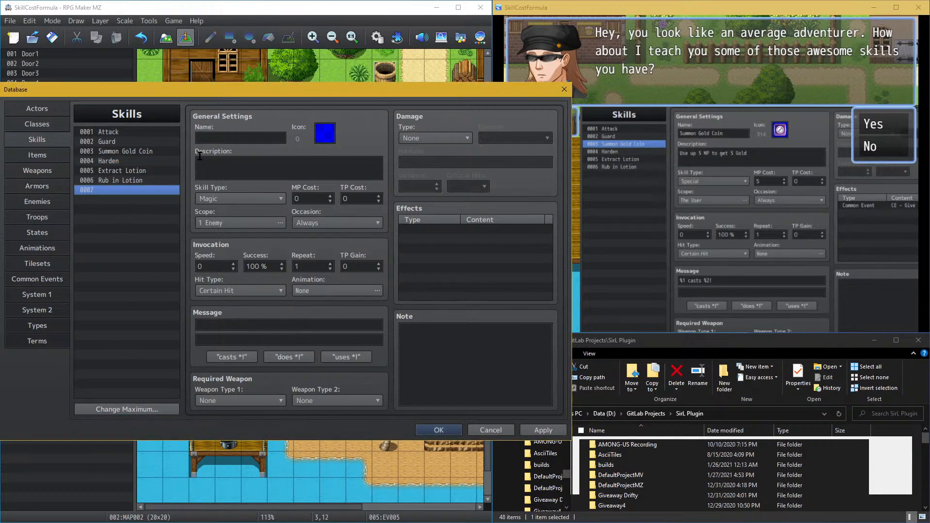
left_click(238, 137)
type("Fireball")
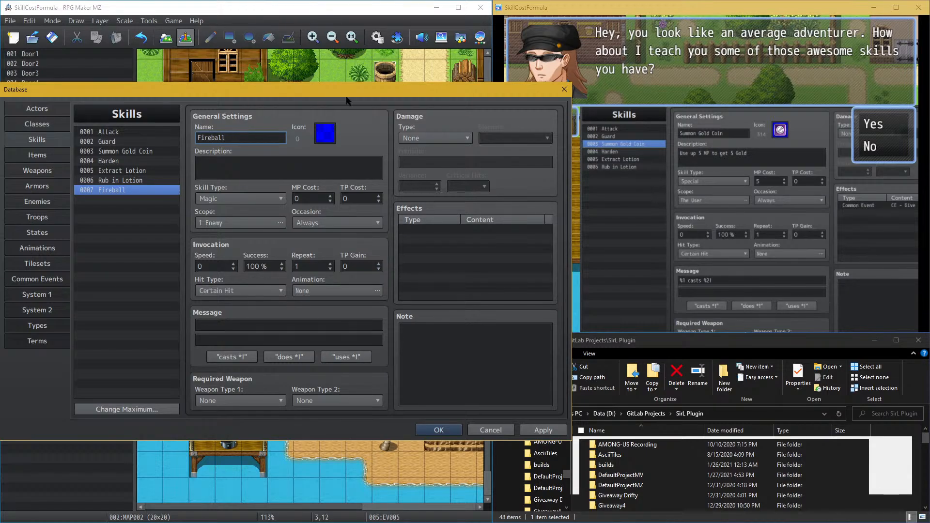
Step: Set Fireball's damage type to HP Damage with the formula 5 * a.lvl
left_click(414, 138)
left_click(416, 162)
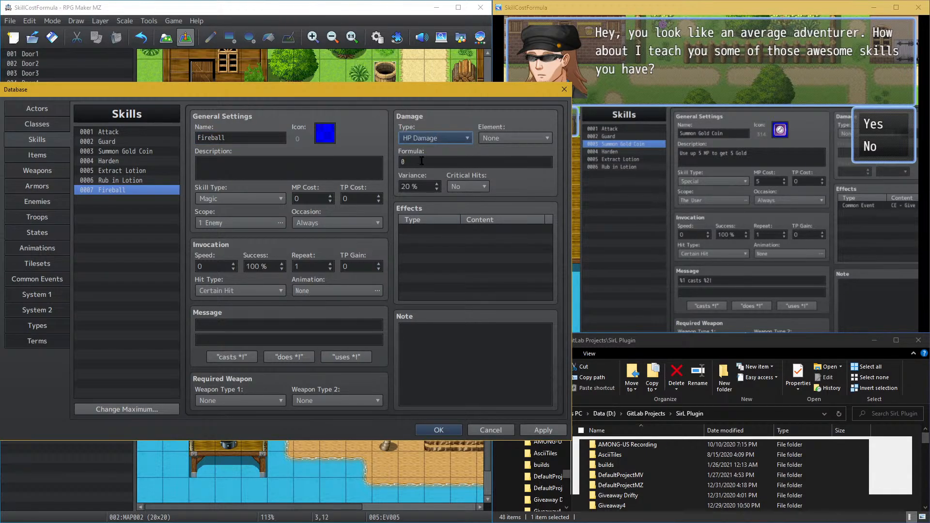
left_click(427, 160)
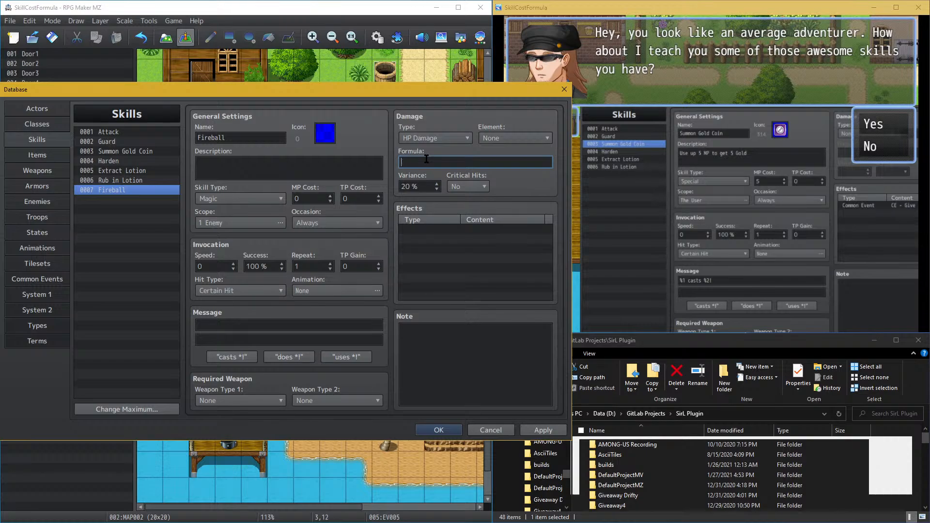
type("5 * a.lvle")
Step: Set the Fireball skill's MP cost to 10
left_click(444, 343)
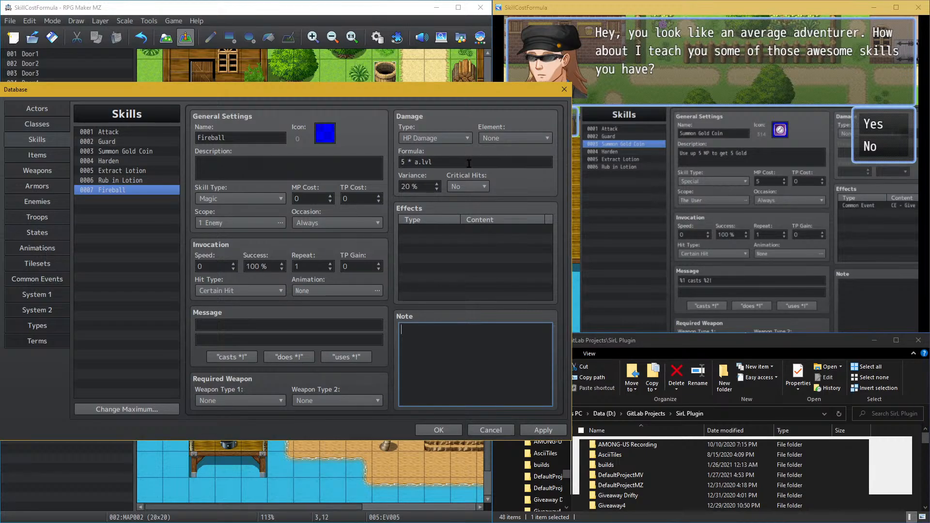
left_click(321, 200)
key("BackSpace")
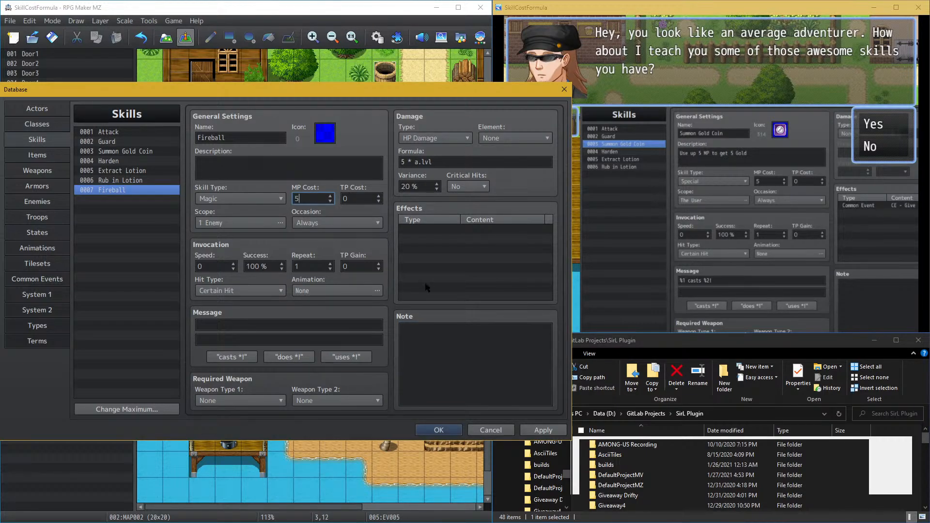
type("10")
left_click(461, 347)
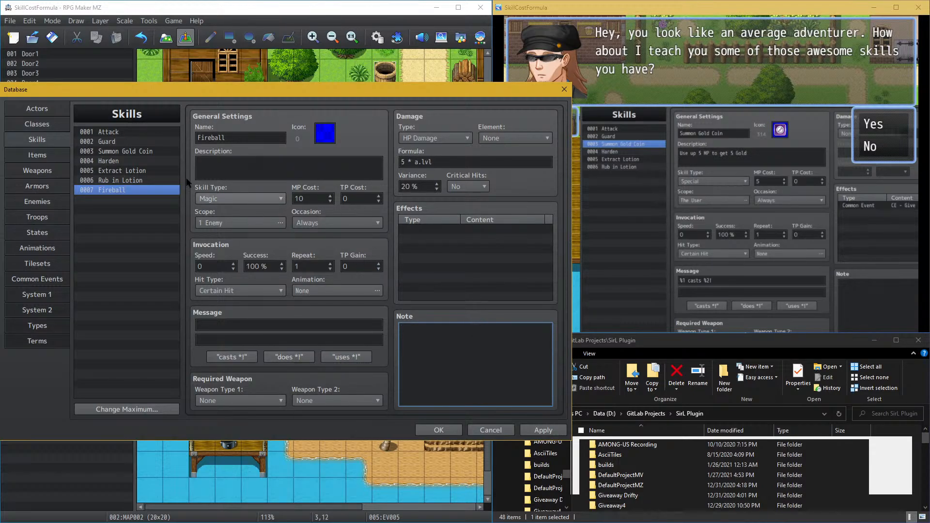
Step: Copy the mpCost tag from the Summon Gold Coin note into the Fireball skill's note
left_click(129, 163)
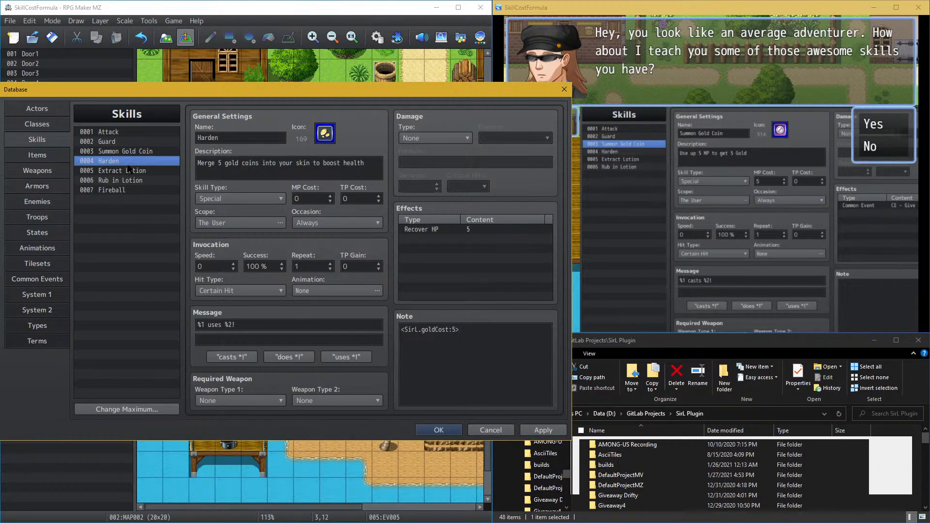
left_click(129, 170)
left_click(123, 152)
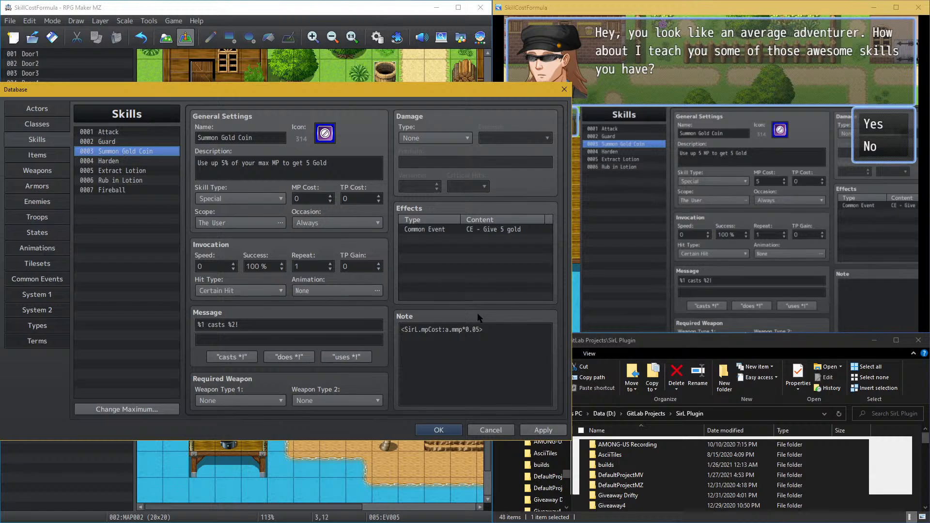
left_click_drag(482, 332, 288, 320)
key("ctrl+c")
left_click(123, 195)
left_click(460, 342)
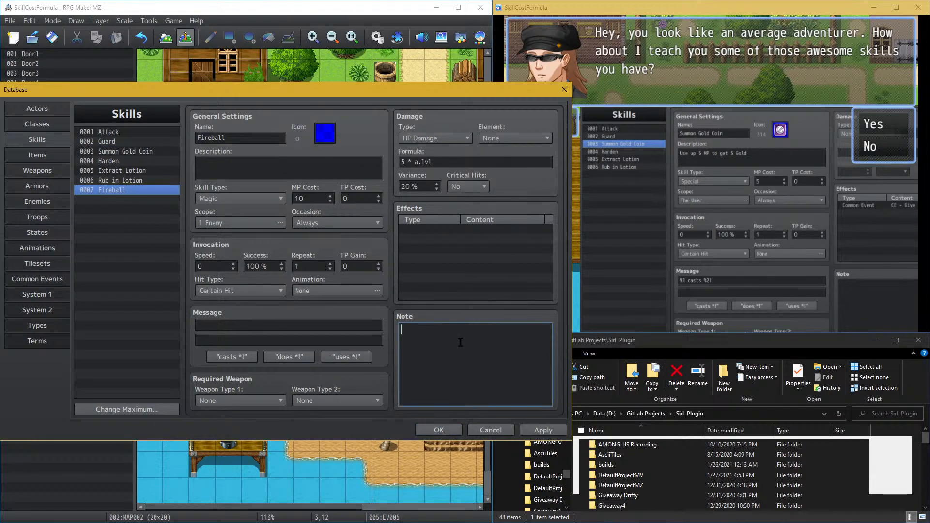
key("ctrl+v")
Step: Change the formula in Fireball's mpCost tag to a.lvl*10
double_click(457, 329)
type("lvl")
key("shift+Right")
key("shift+Right")
key("shift+Right")
key("shift+Right")
key("shift+Right")
key("BackSpace")
type("*10")
left_click(493, 357)
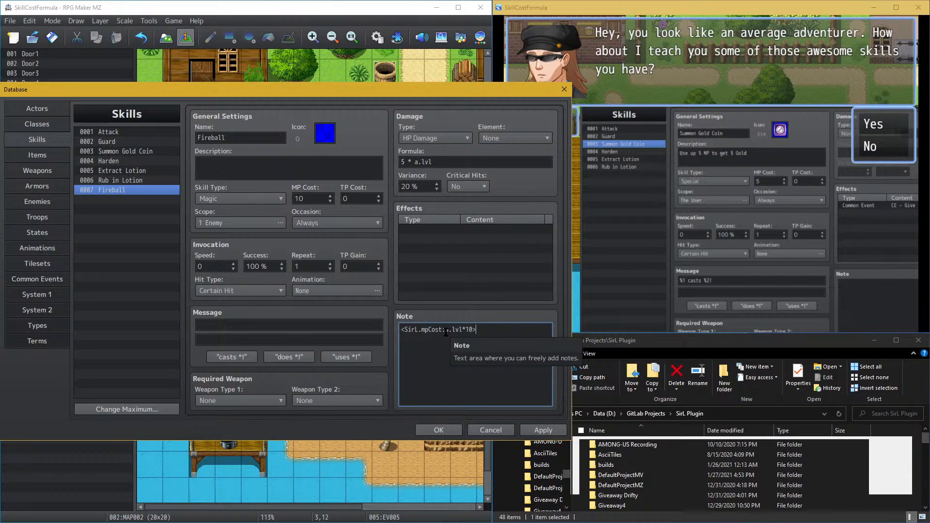
Step: Change the formula in Fireball's mpCost tag to (a.lvl*a.atk)/a.def
double_click(469, 330)
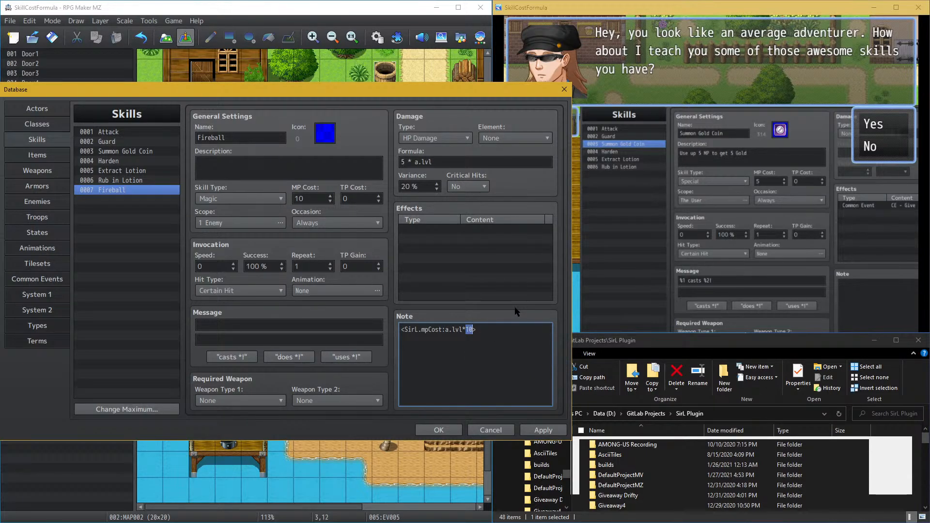
type("a.atck/")
key("BackSpace")
key("BackSpace")
key("BackSpace")
type("k/a.def")
key("Left")
key("Left")
key("Left")
key("Left")
key("Left")
key("Left")
type(")(")
left_click(172, 194)
left_click(155, 172)
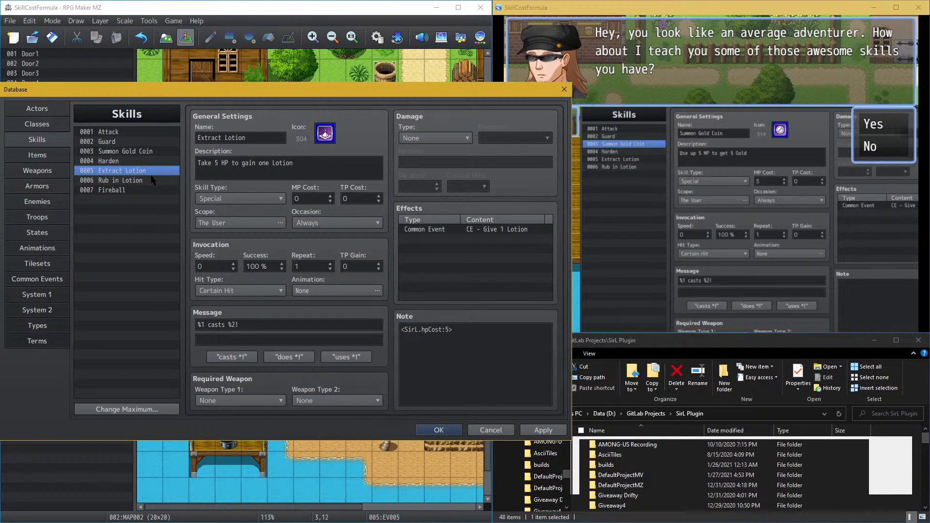
left_click(154, 180)
left_click(140, 171)
Step: Duplicate the gold cost tag on a new line of the Harden skill's note and change the copy to <SirL.atkCost:5>
left_click(137, 161)
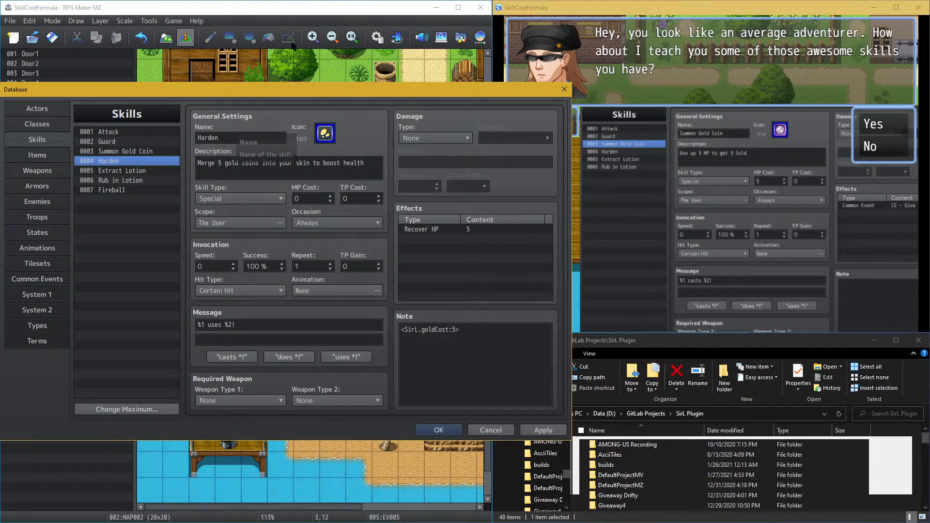
left_click(505, 324)
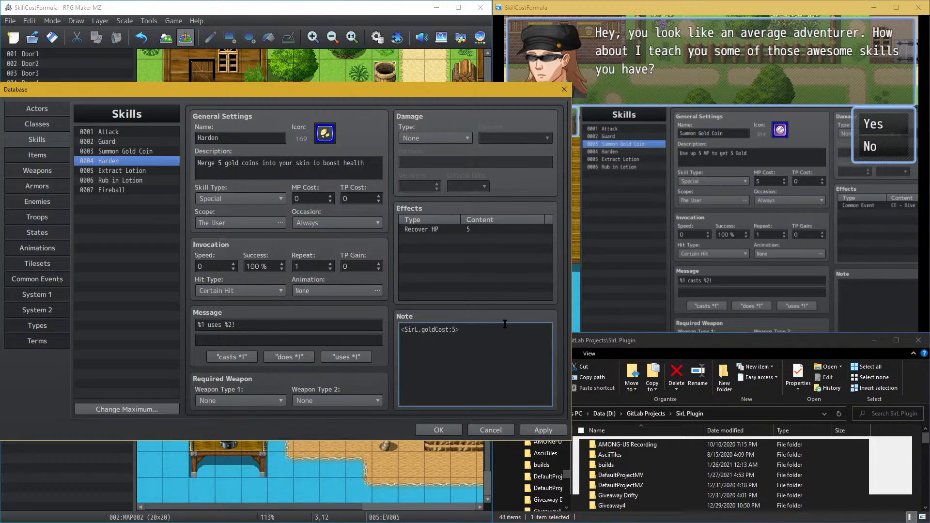
key("ctrl+a")
key("ctrl+c")
key("End")
key("Return")
key("ctrl+v")
key("BackSpace")
key("BackSpace")
key("BackSpace")
key("BackSpace")
key("BackSpace")
type("atkC")
Step: Delete the atkCost tag line from Harden's note and return to the Fireball skill
triple_click(466, 336)
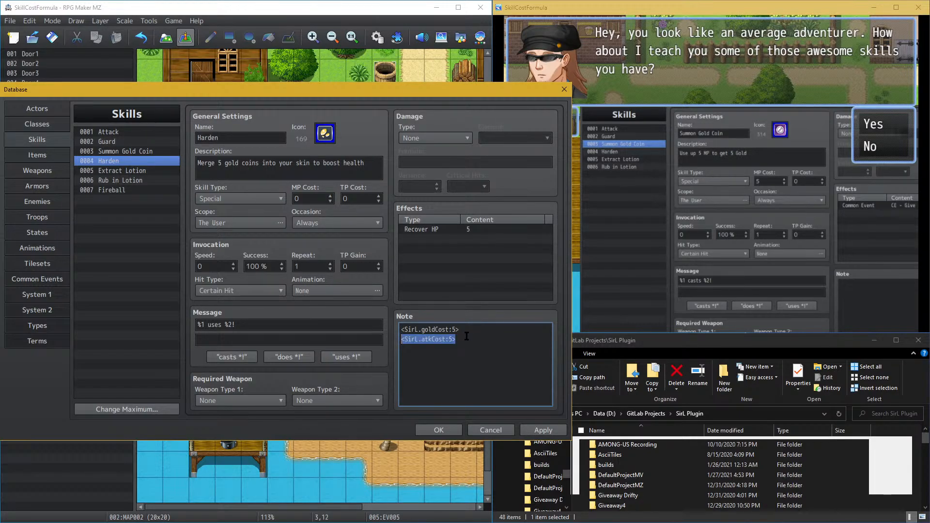
key("BackSpace")
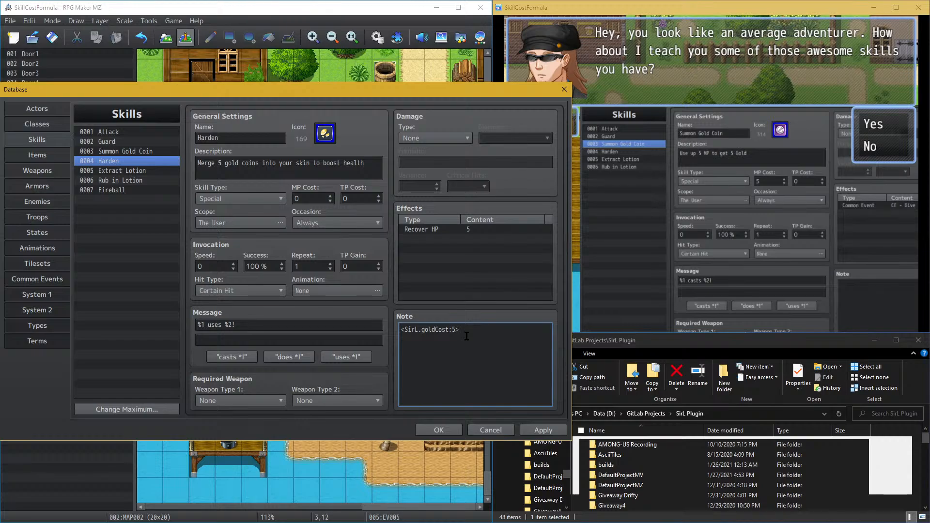
left_click(95, 189)
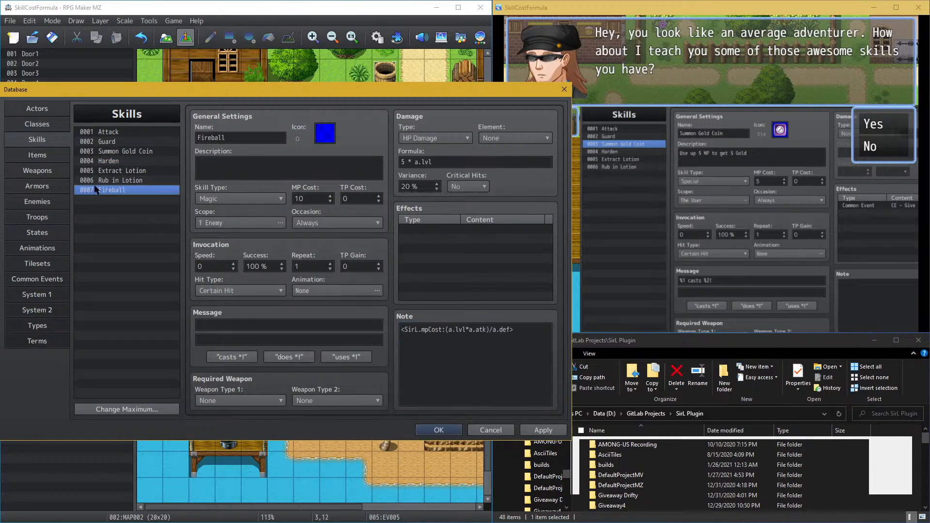
Step: Clear the Fireball skill's data and reduce the maximum number of skills to 6
key("Delete")
left_click(142, 409)
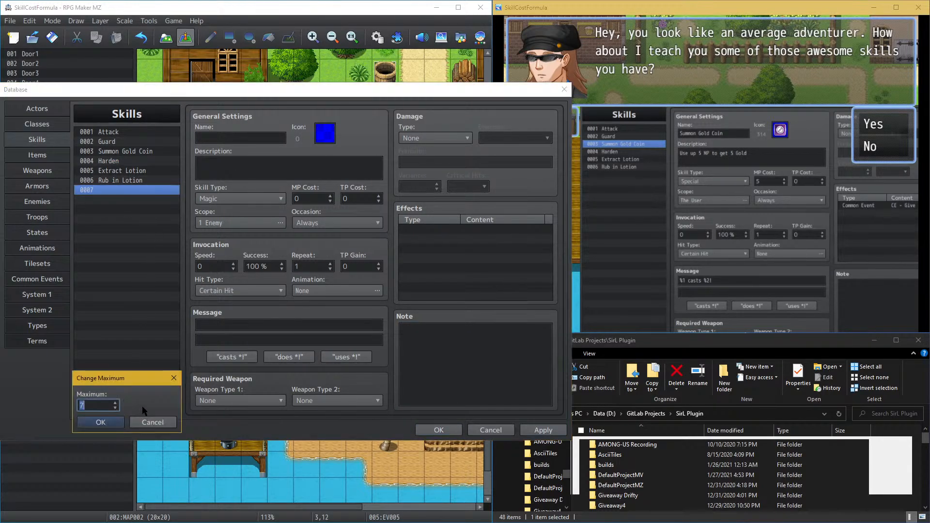
type("6")
left_click(114, 420)
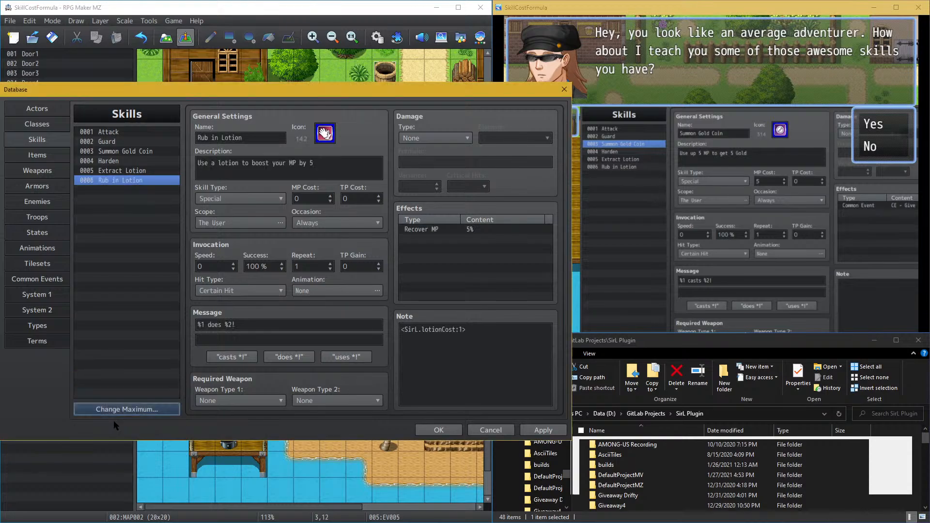
Step: Review the descriptions, effects and cost note tags of the four custom skills, and accept the database changes
left_click_drag(124, 171, 122, 154)
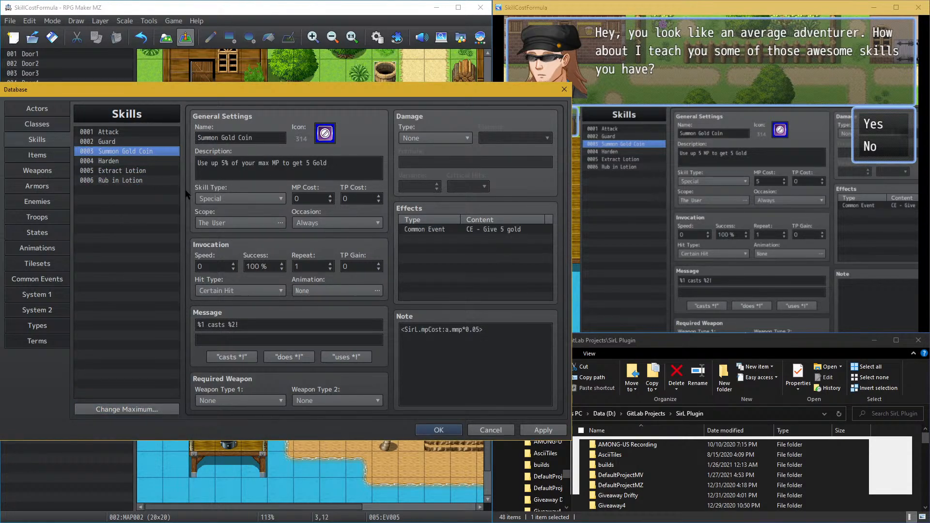
left_click(138, 162)
left_click(138, 171)
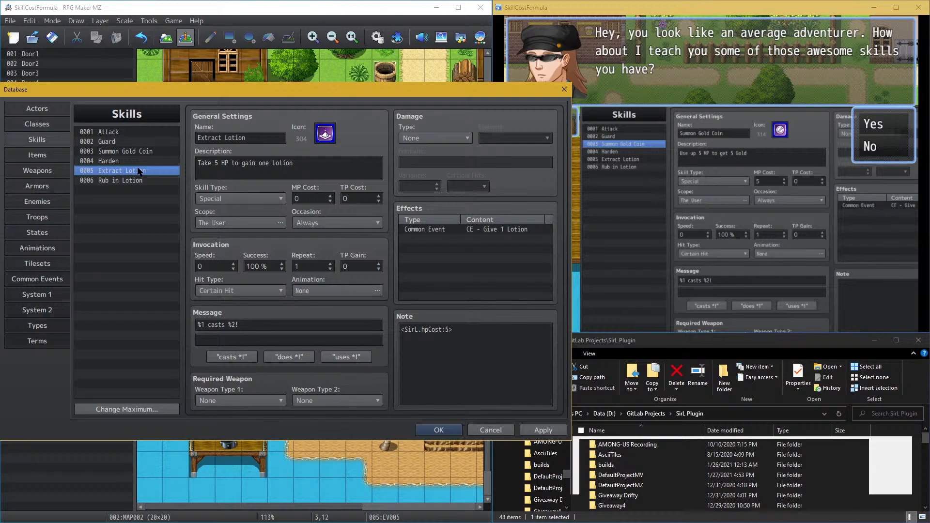
left_click(142, 181)
left_click(140, 172)
left_click(134, 164)
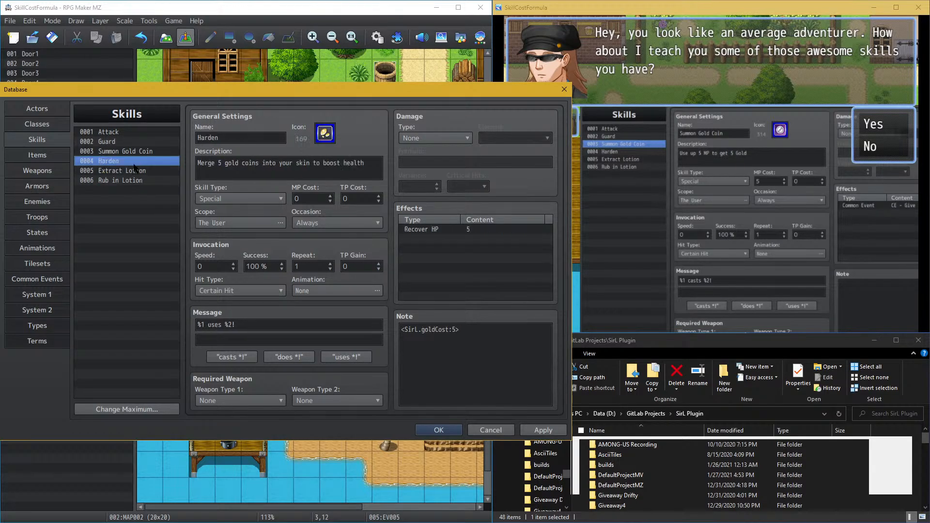
left_click(134, 152)
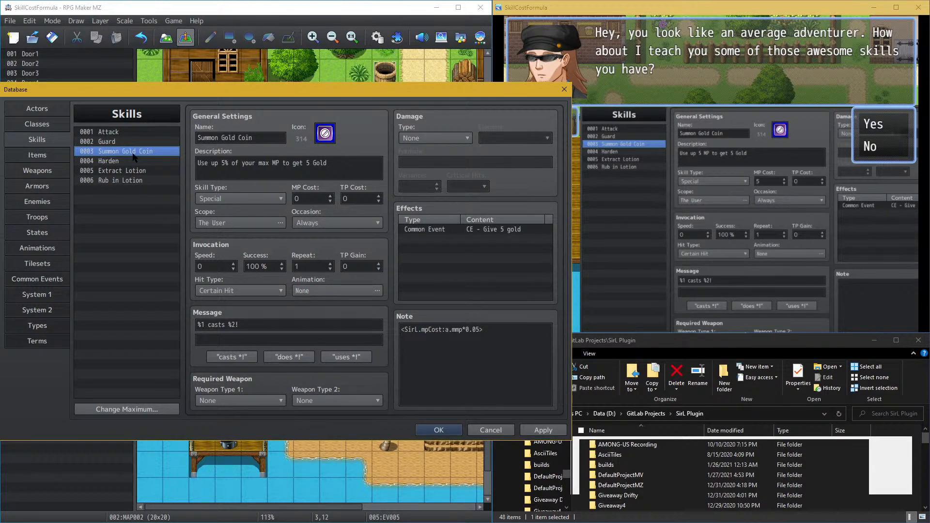
left_click(135, 161)
left_click(127, 153)
left_click(132, 164)
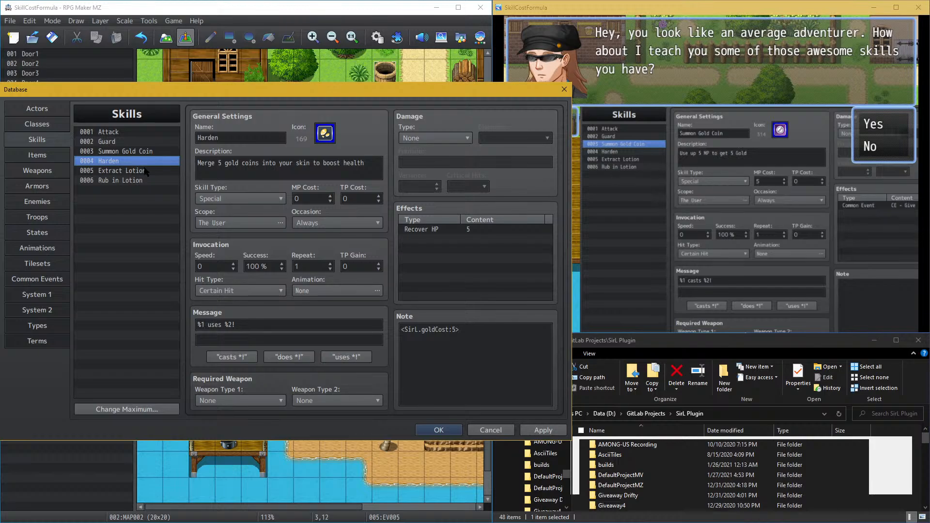
left_click(145, 171)
left_click(141, 181)
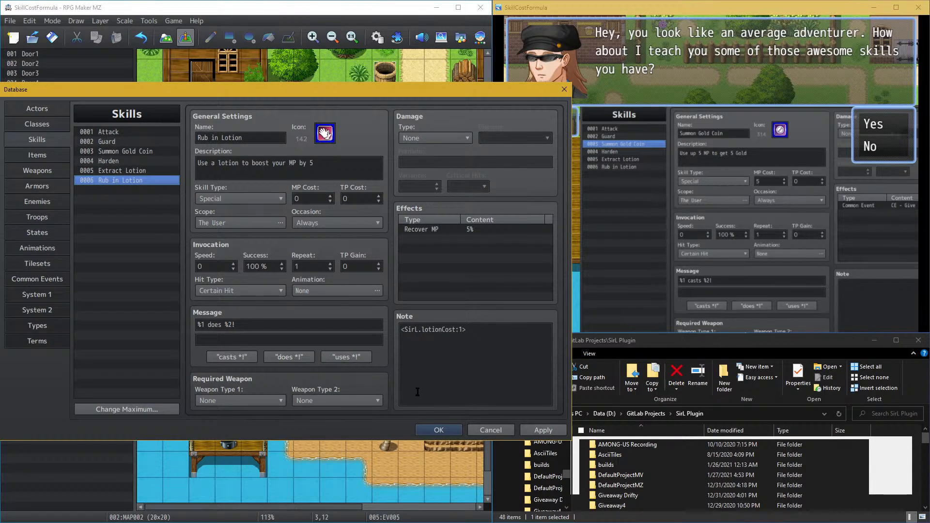
left_click(440, 430)
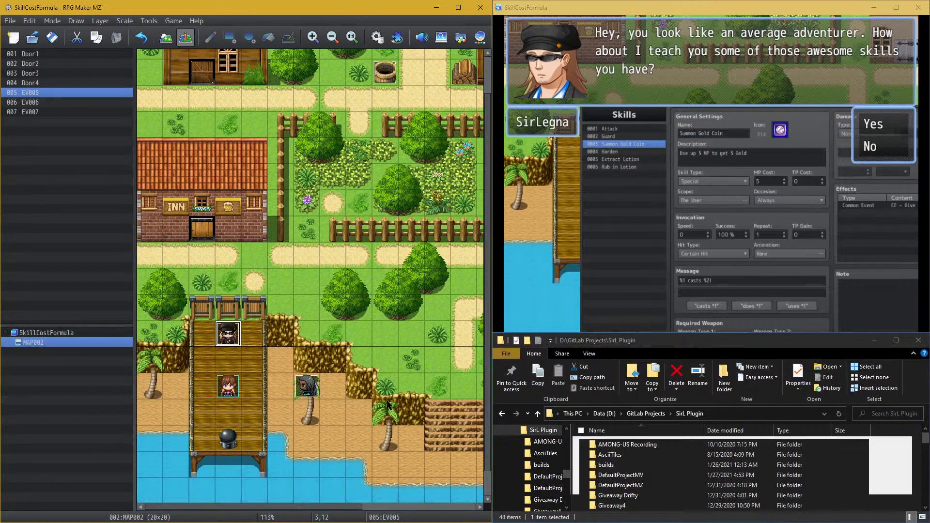
Step: Reopen the database and recheck the Harden, Summon Gold Coin, Extract Lotion and Rub in Lotion skills
left_click(372, 39)
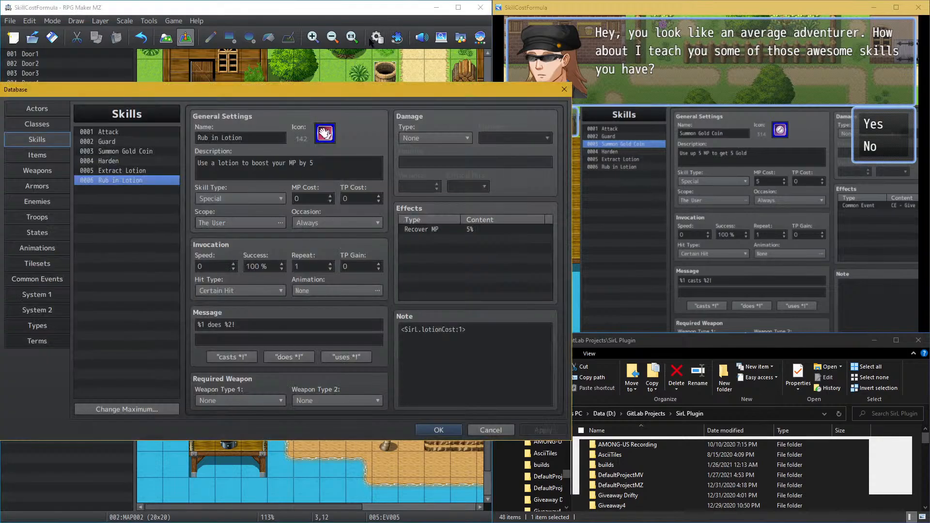
left_click(145, 161)
left_click(143, 153)
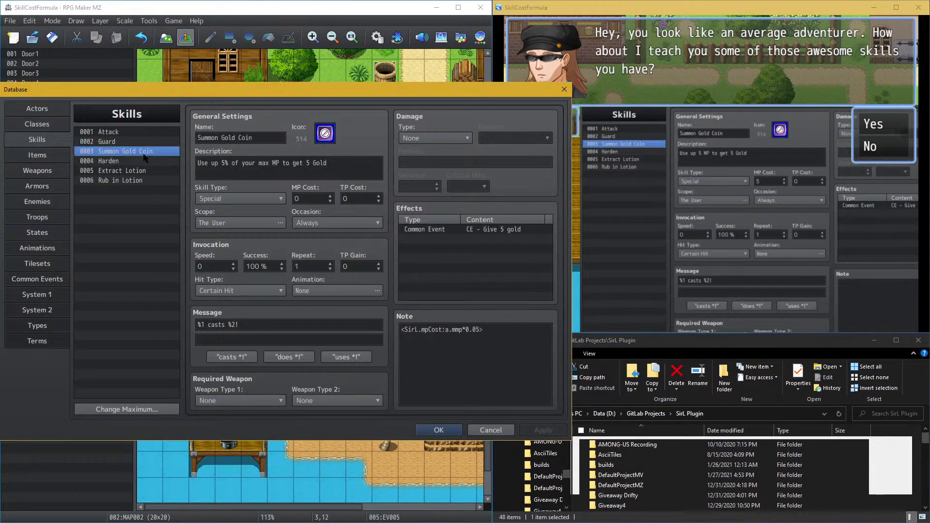
left_click(138, 170)
left_click(132, 182)
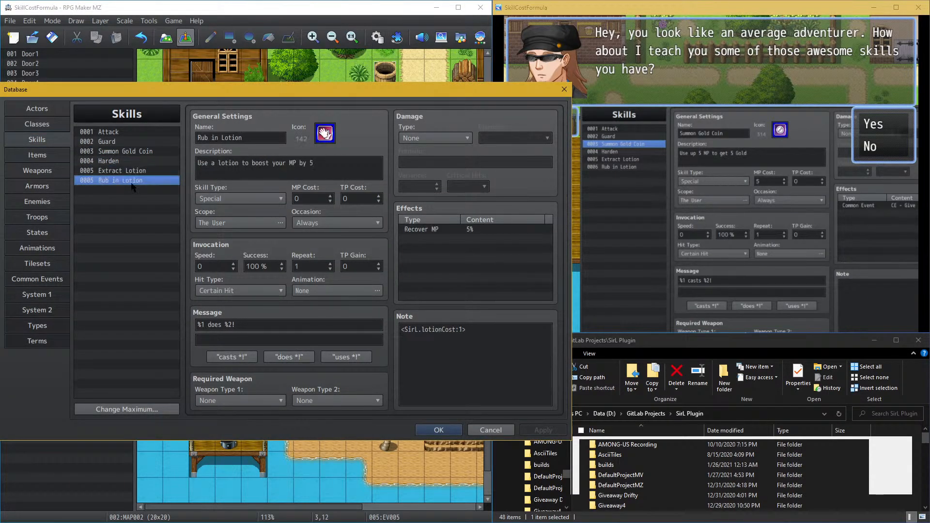
left_click(435, 429)
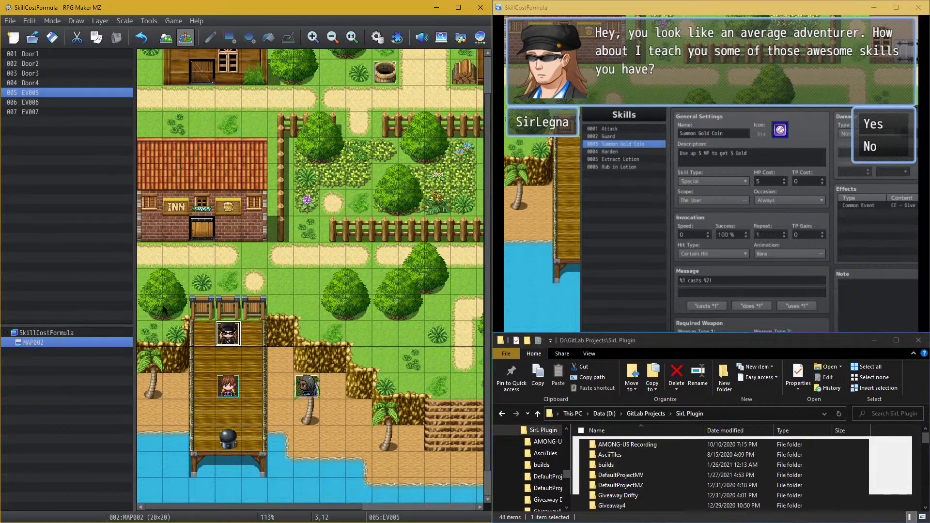
Step: Open the Summon Gold Coin skill in the database and capture only its settings area, without the skill list, with Snipping Tool
double_click(244, 338)
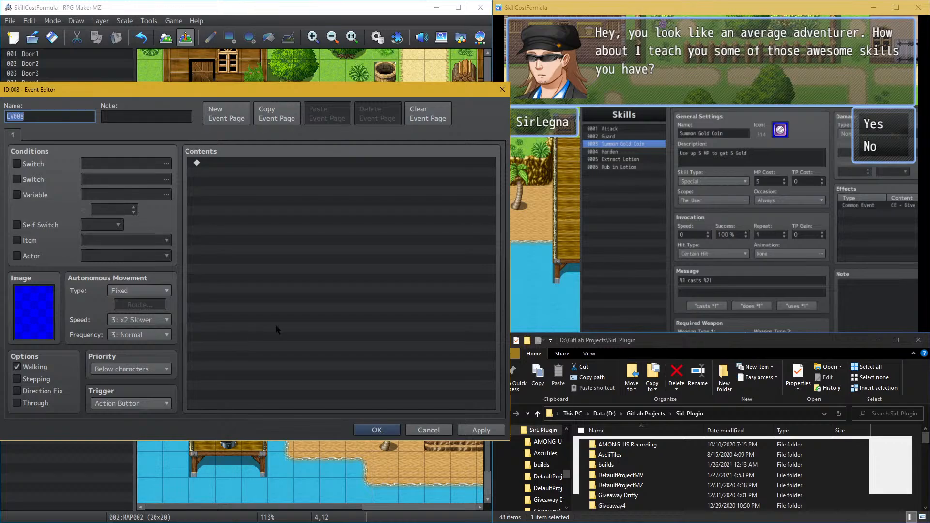
left_click(429, 430)
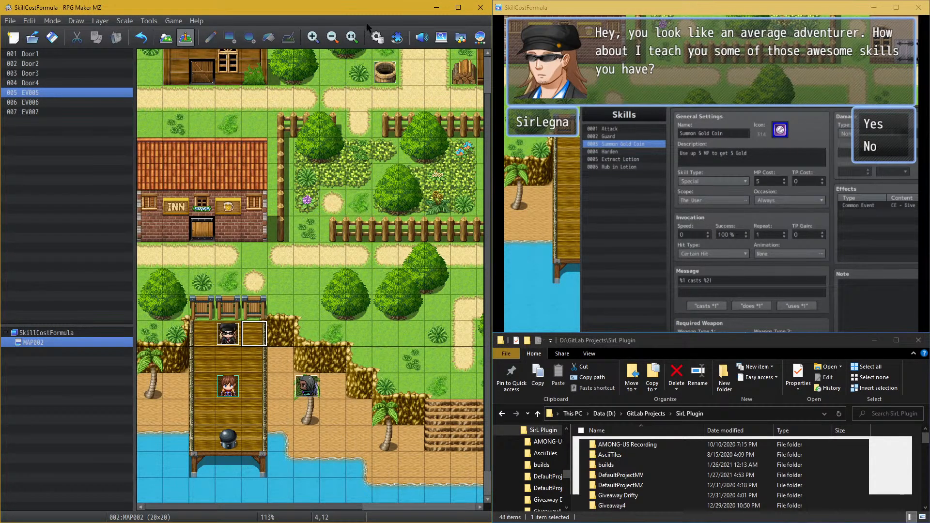
left_click(376, 39)
left_click(135, 151)
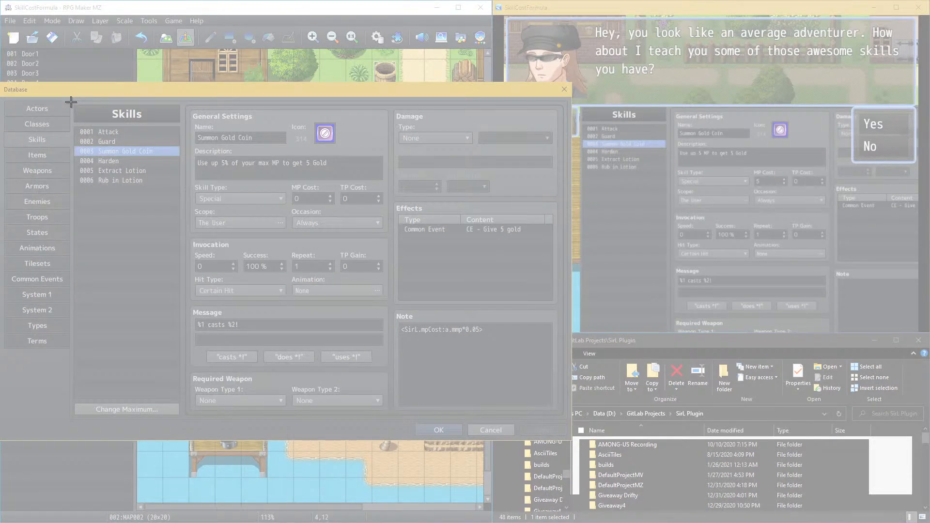
left_click_drag(71, 101, 568, 419)
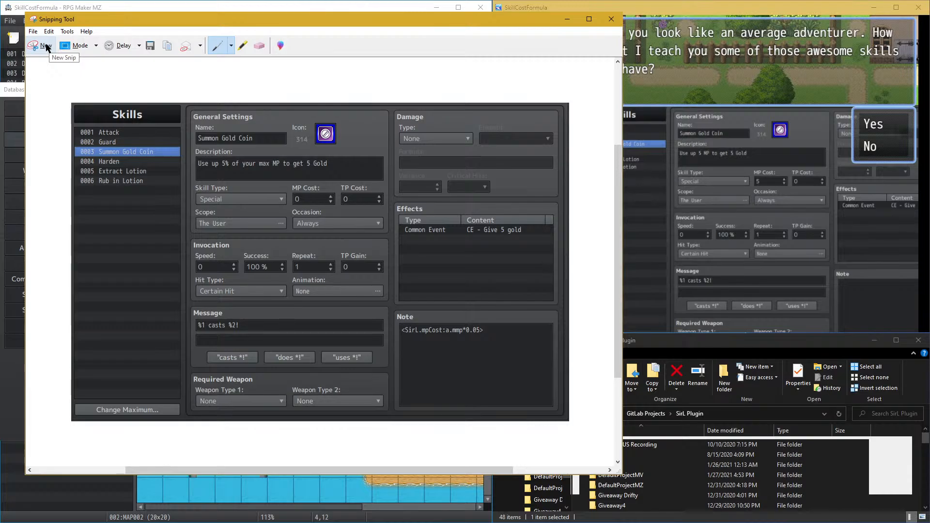
left_click(46, 47)
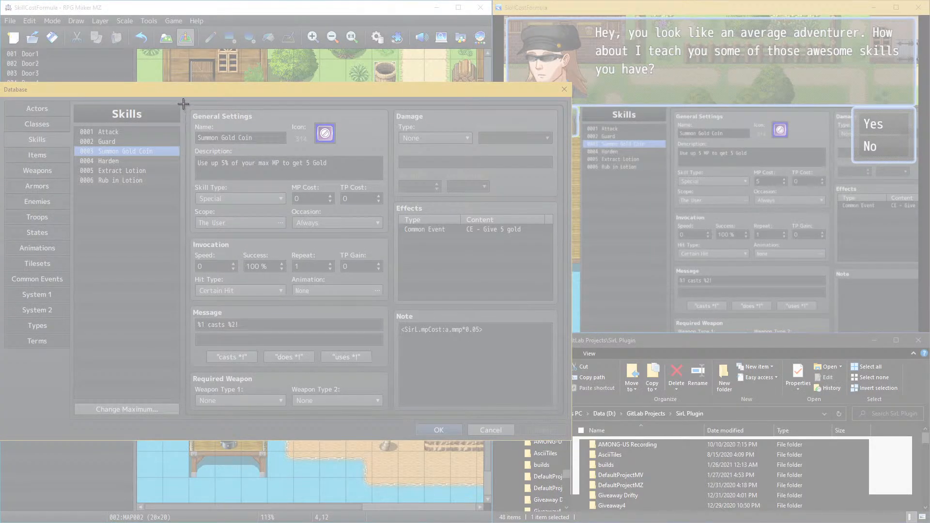
mouse_move(182, 101)
left_mouse_down()
mouse_move(418, 310)
mouse_move(562, 416)
mouse_move(201, 140)
mouse_move(190, 109)
left_mouse_up()
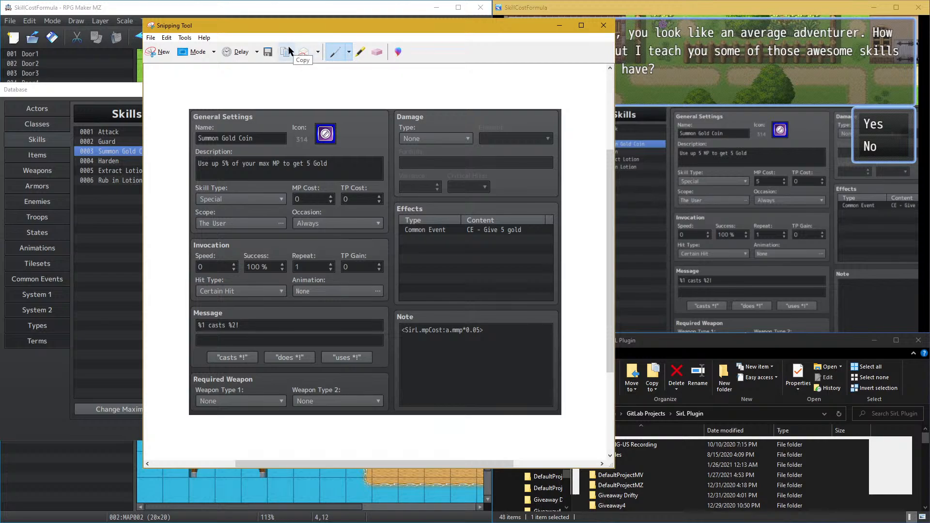
Step: Save the snip over the existing PNG picture in the SkillCostFormula project's img/pictures folder and close Snipping Tool
left_click(267, 51)
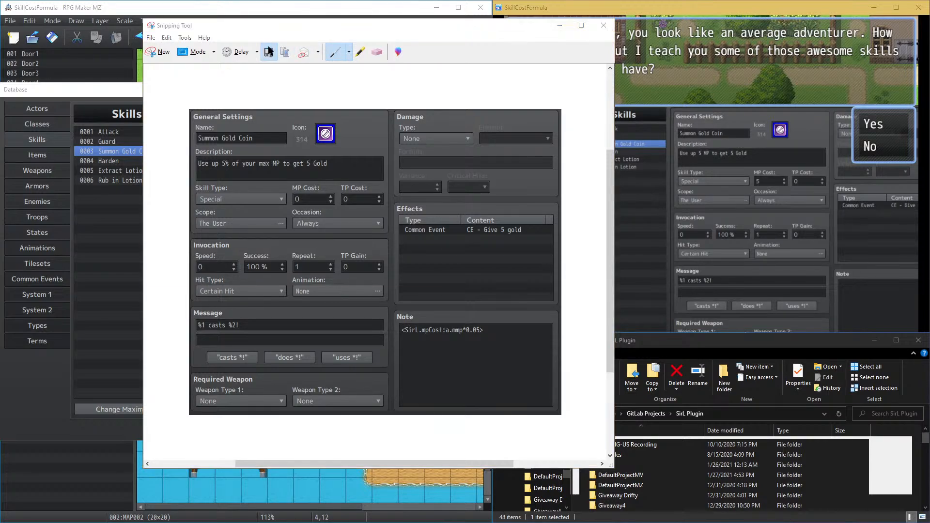
scroll(290, 126, "down", 3)
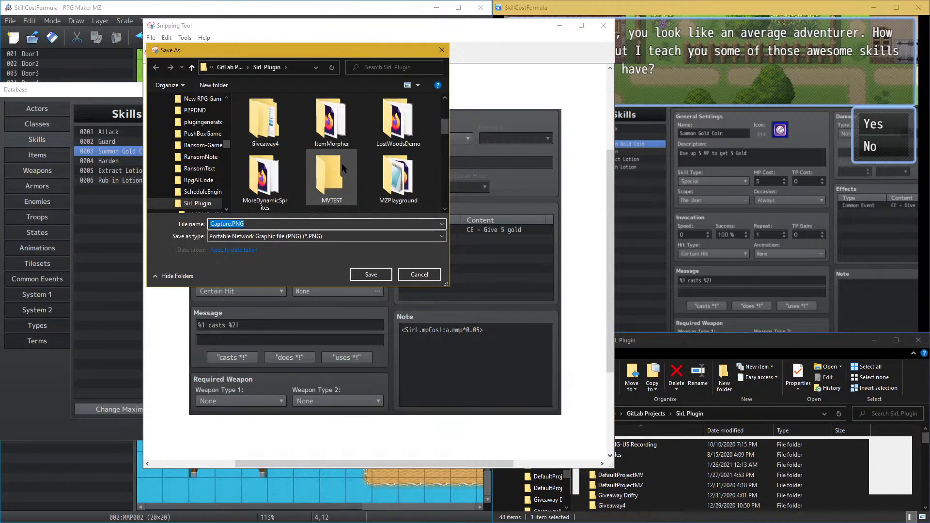
scroll(344, 145, "down", 3)
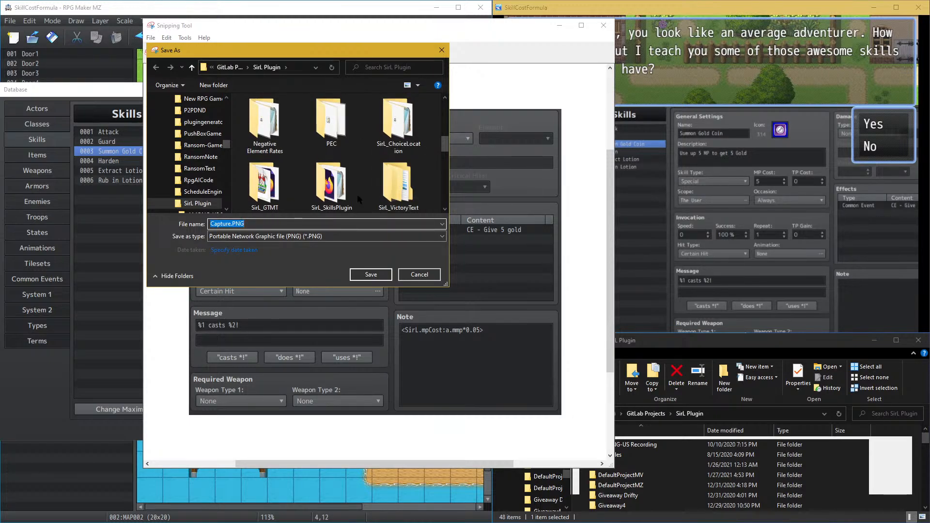
scroll(348, 184, "down", 2)
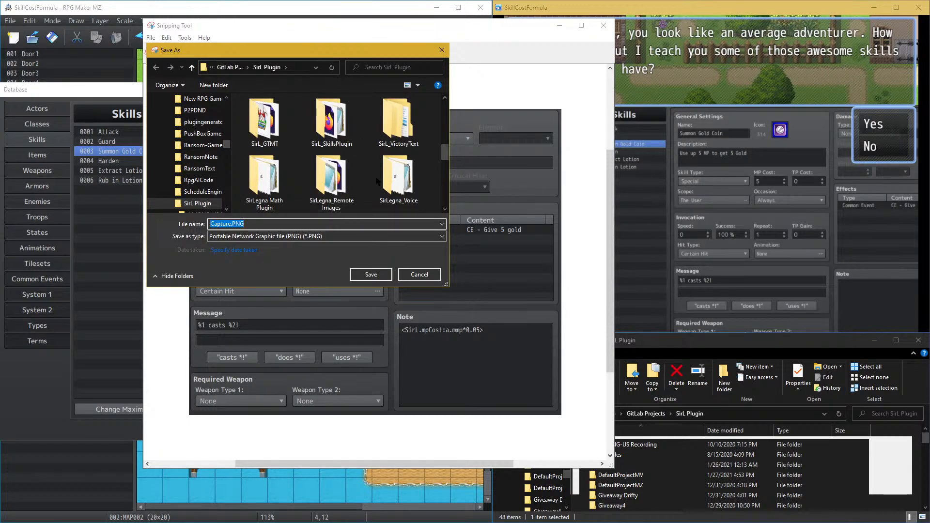
scroll(348, 184, "down", 1)
double_click(265, 186)
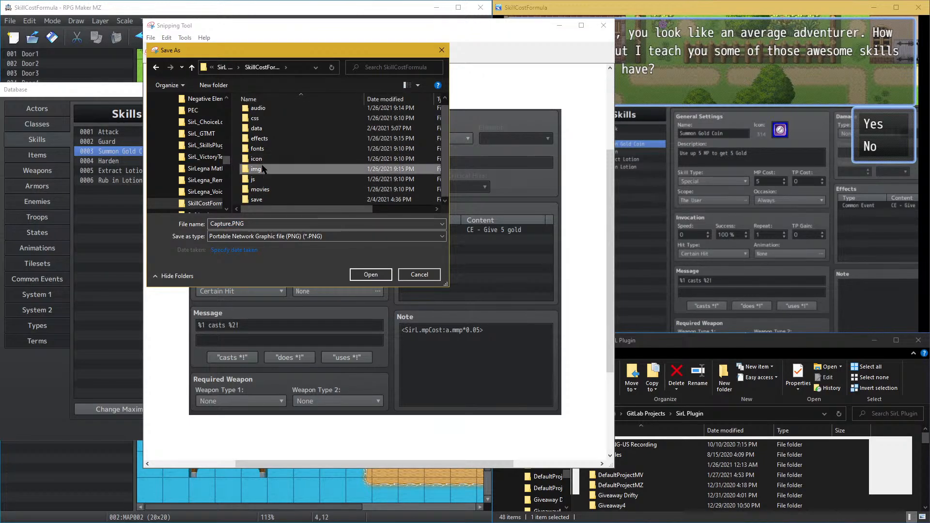
double_click(262, 170)
double_click(261, 174)
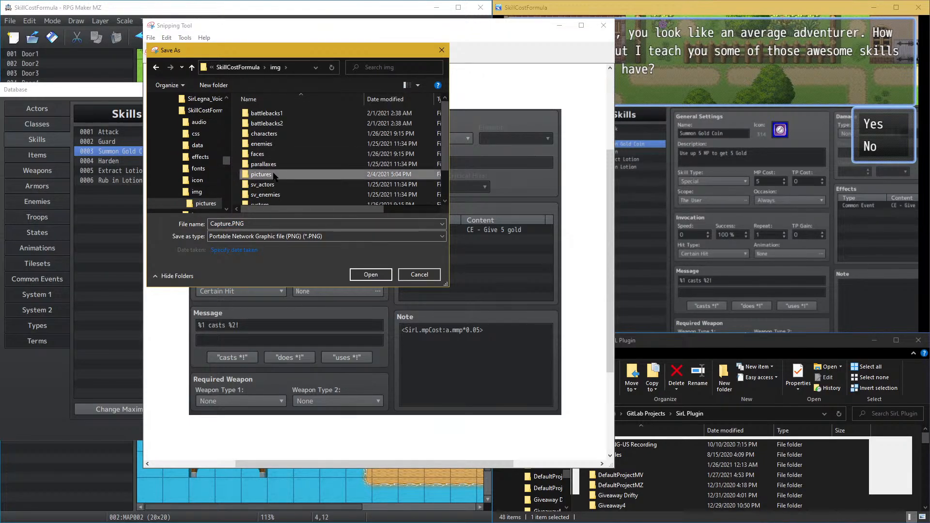
left_click(264, 127)
left_click(370, 274)
left_click(499, 268)
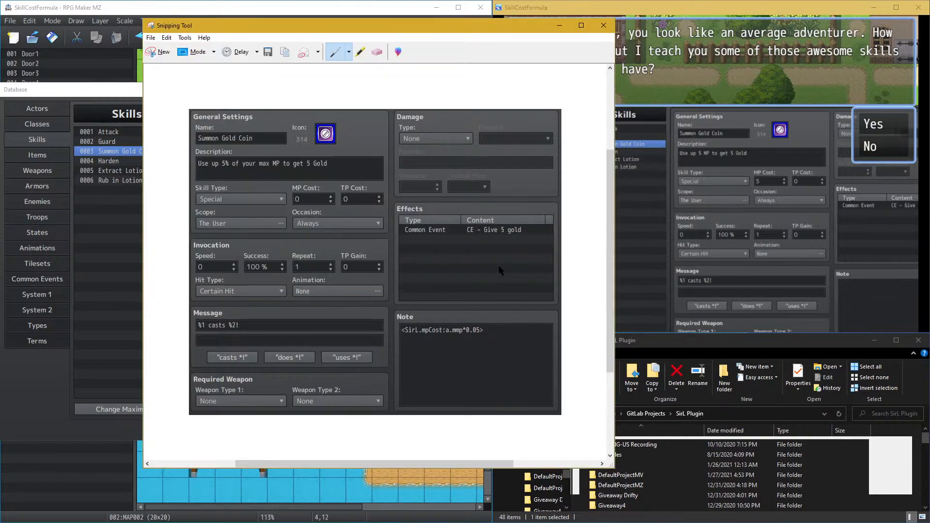
left_click(603, 26)
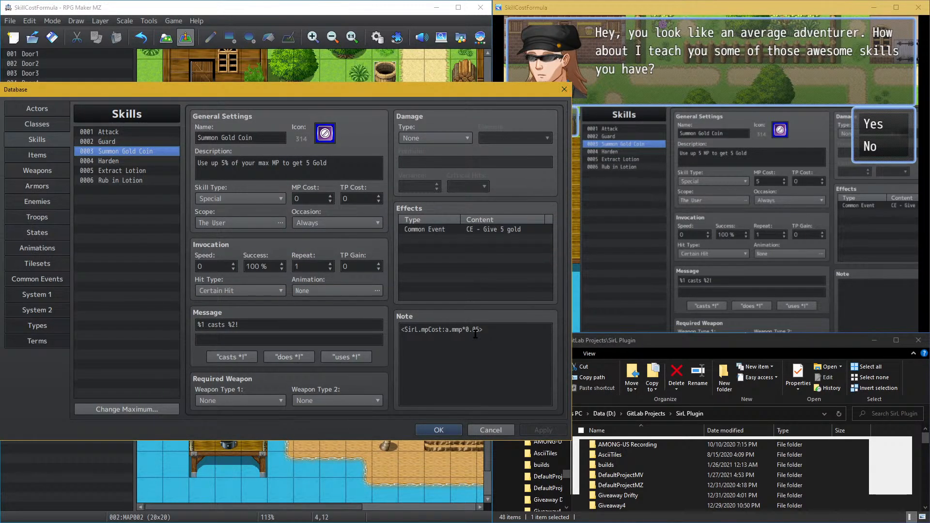
Step: Close the database and the running game, and launch a new playtest with its window docked beside the editor
left_click(454, 430)
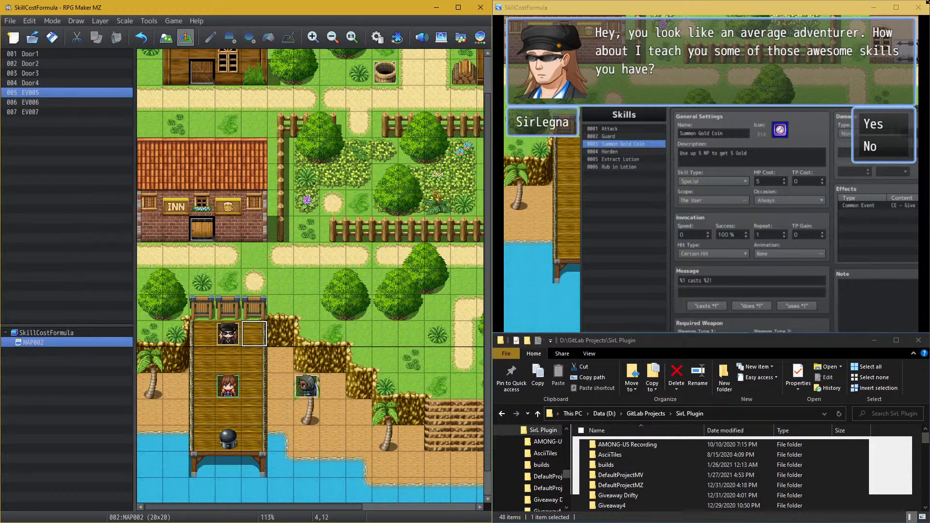
left_click(918, 8)
left_click(173, 21)
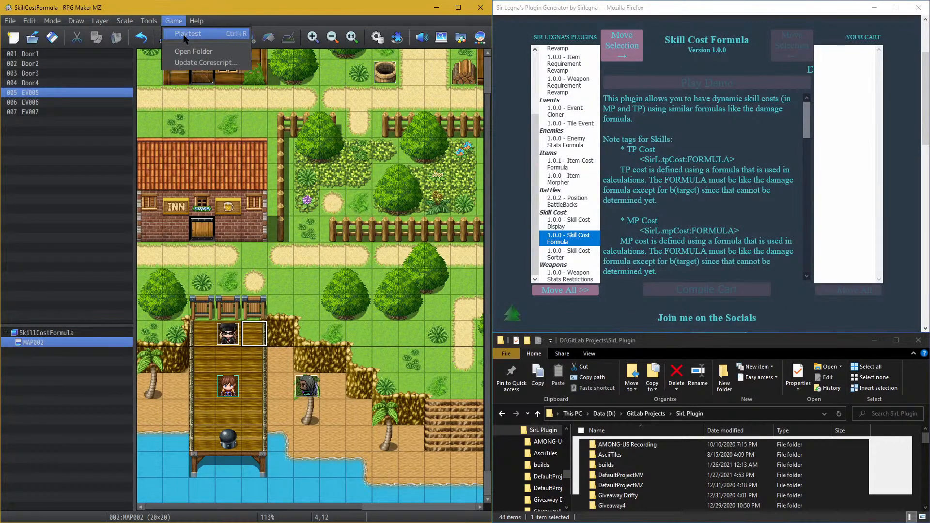
left_click(189, 35)
left_click(230, 283)
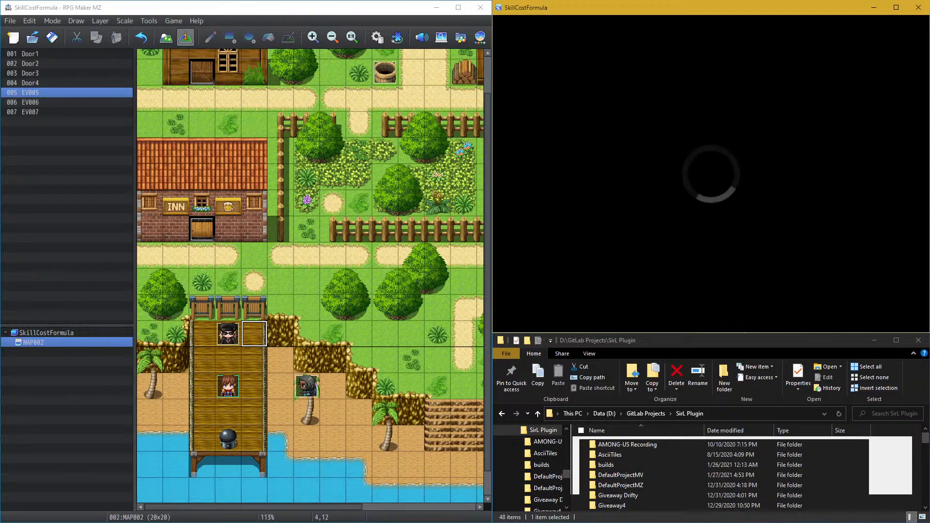
key("F12")
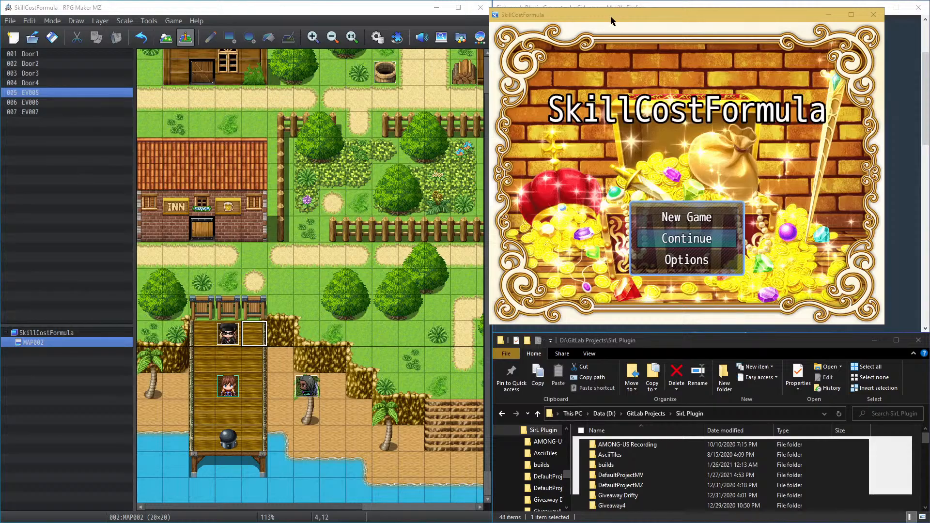
left_click_drag(611, 17, 494, 105)
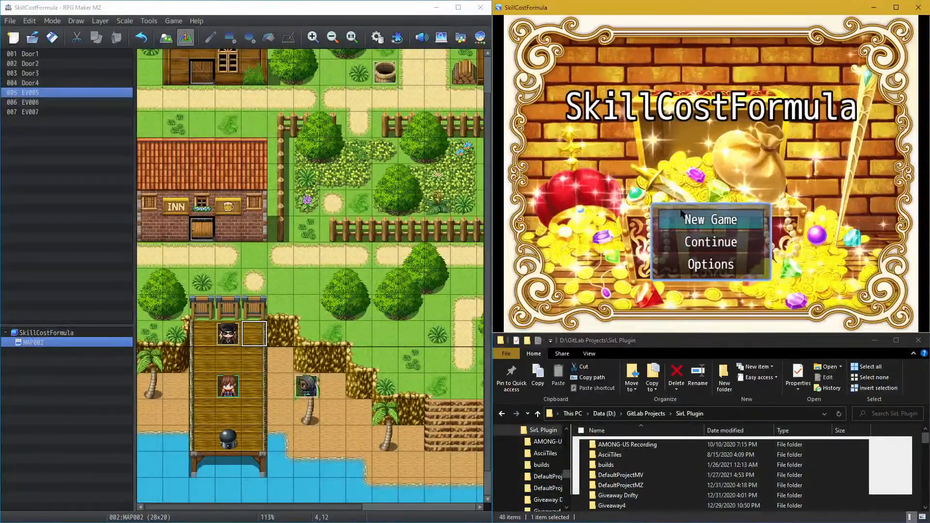
Step: Start a new game in the playtest and answer Yes to the offer of skill lessons to check the displayed skill picture
left_click(681, 214)
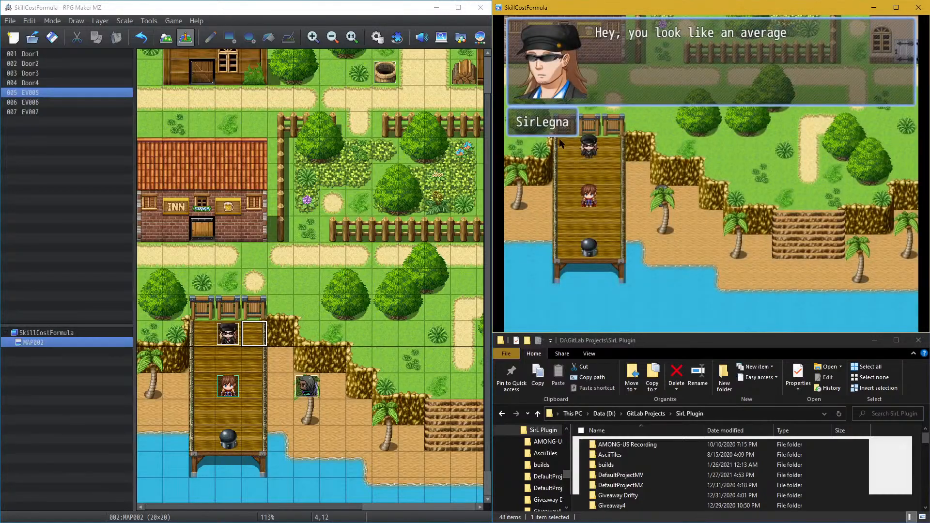
left_click(879, 121)
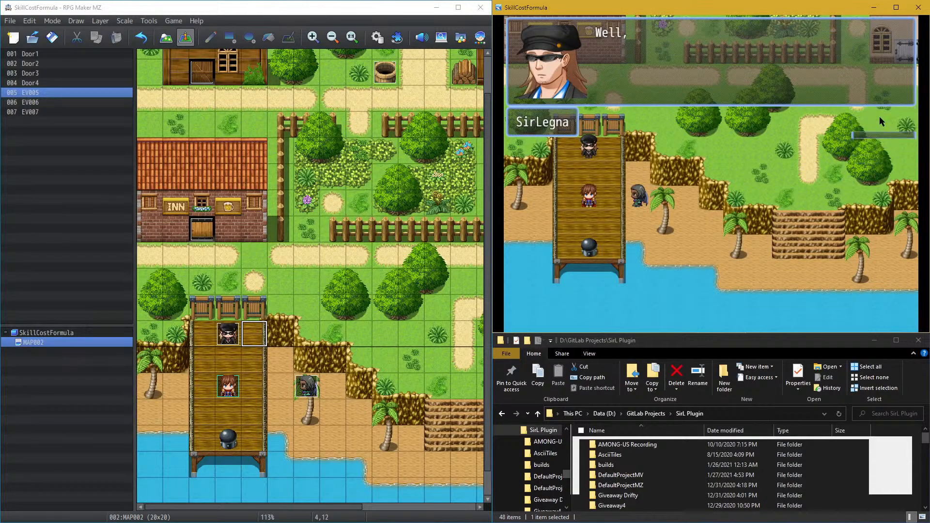
left_click(748, 136)
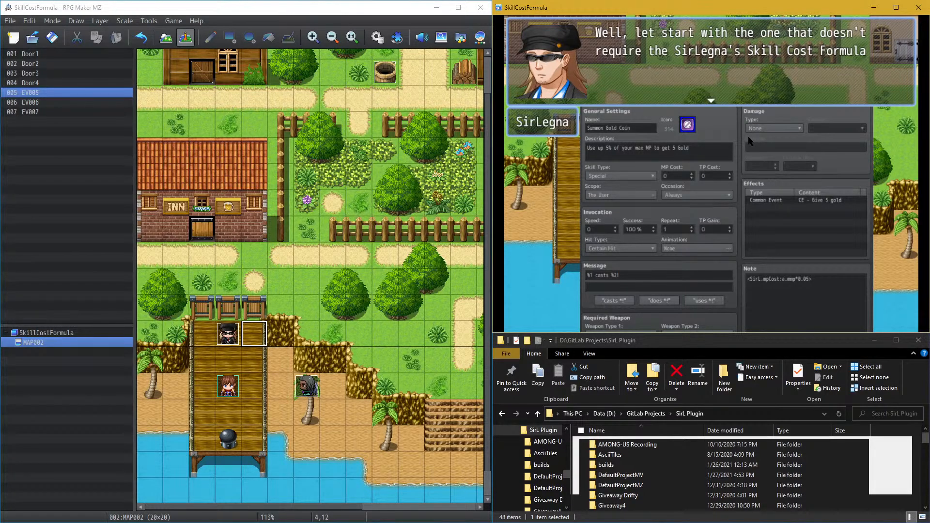
Step: Change the first message of EV005's Yes branch to "Well, let's start with the first skill" and save the event
left_click(896, 7)
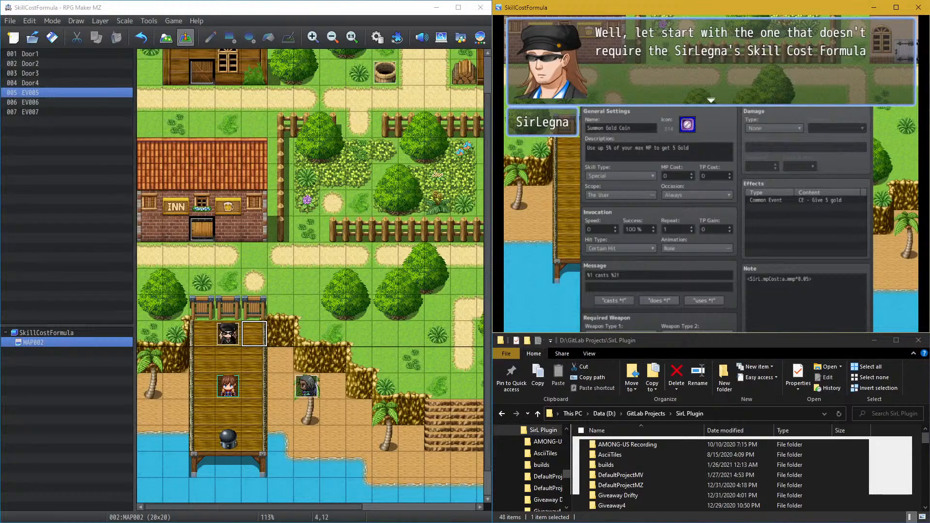
double_click(227, 334)
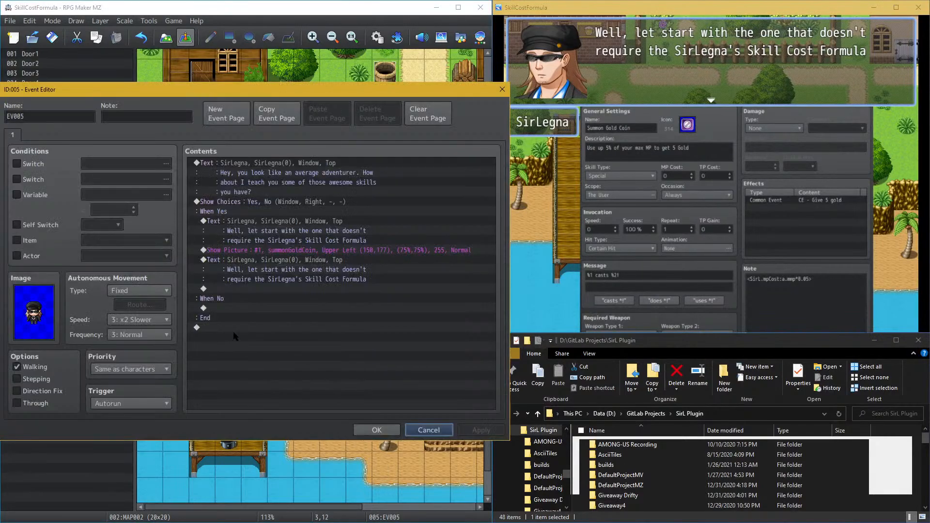
left_click(256, 229)
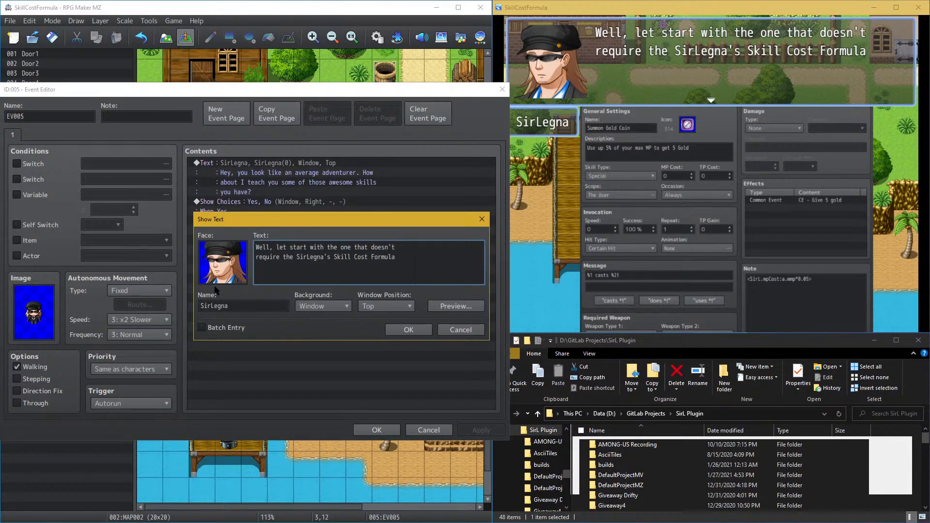
key("ctrl+a")
type("W")
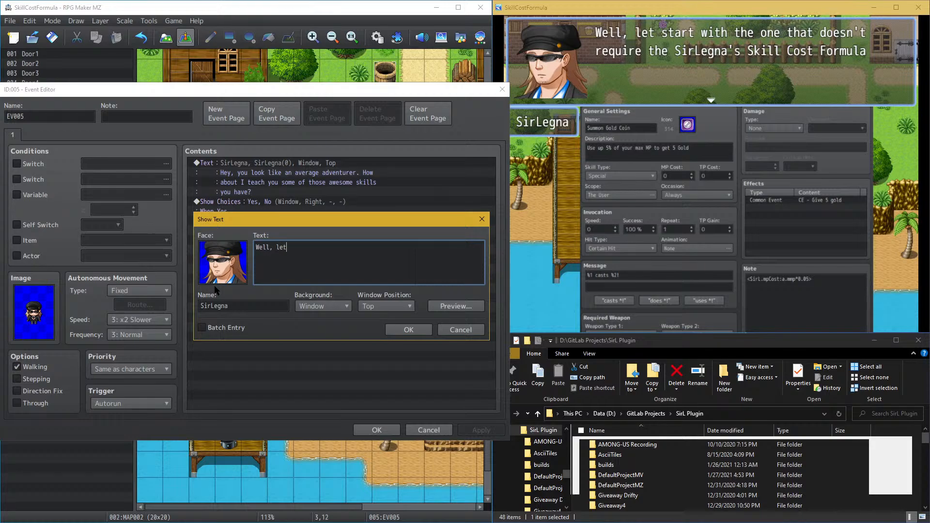
type("ell, let's start with the first skill")
left_click(409, 330)
left_click(477, 430)
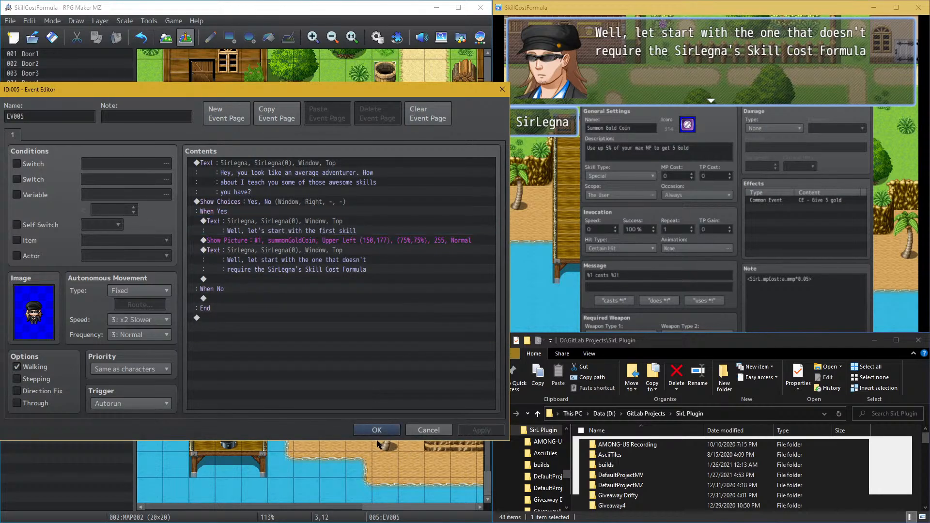
left_click(377, 431)
Step: Review the Harden and Rub in Lotion skill settings in the database and close it
left_click(378, 38)
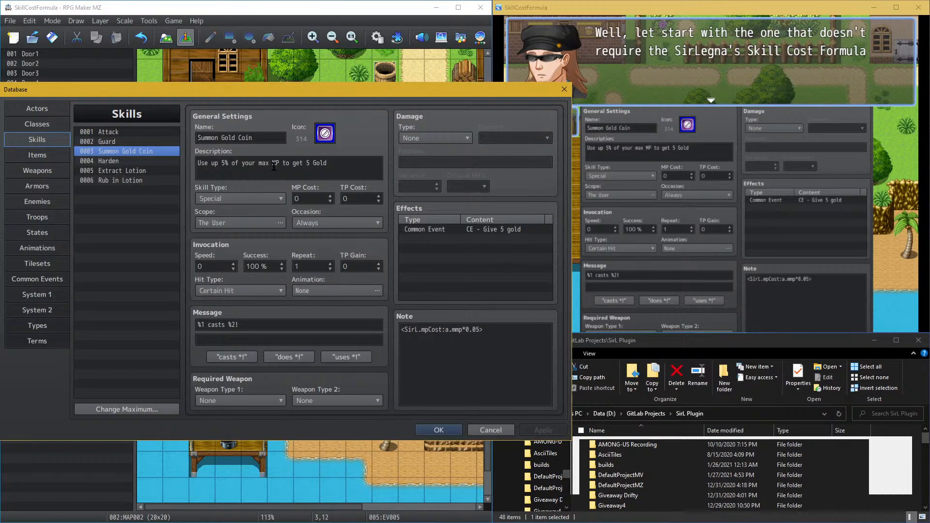
left_click(92, 171)
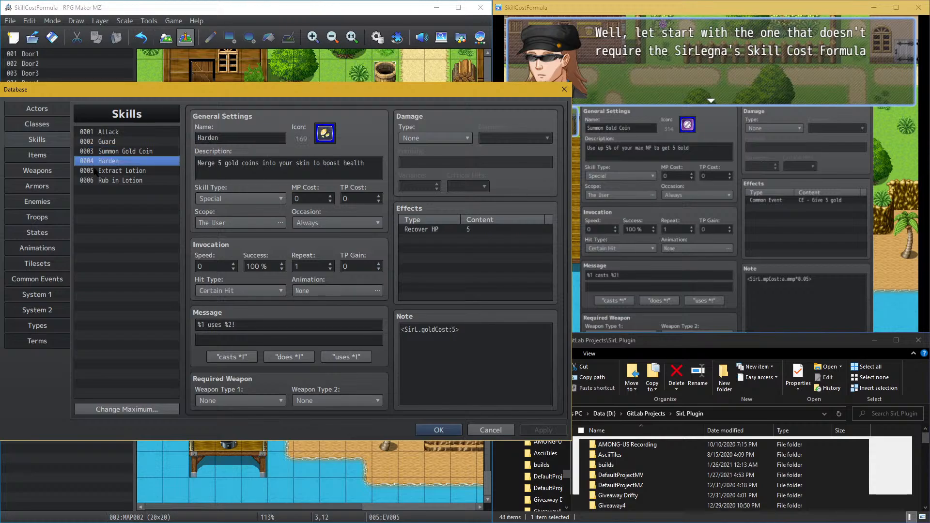
left_click(100, 180)
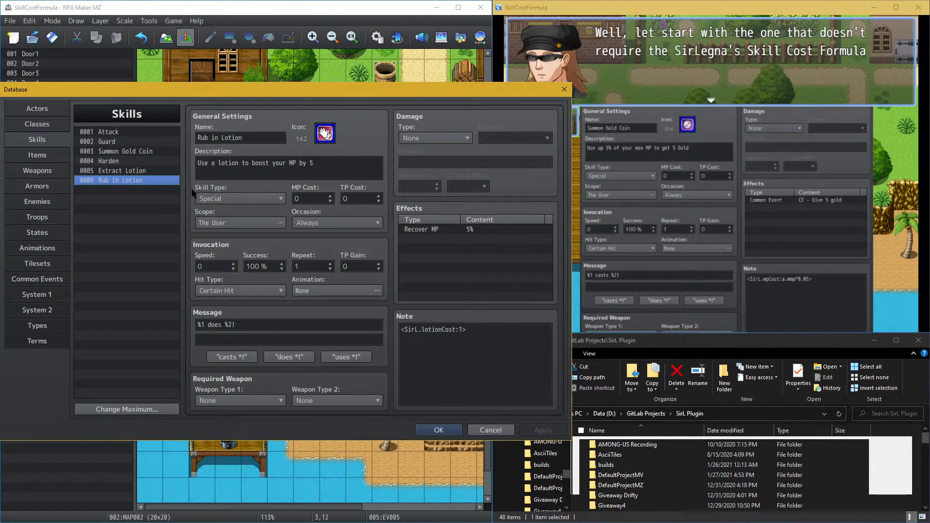
left_click(449, 430)
Step: Advance the running playtest's dialogue, answer No to the offer of skill lessons, and close the game
left_click(554, 252)
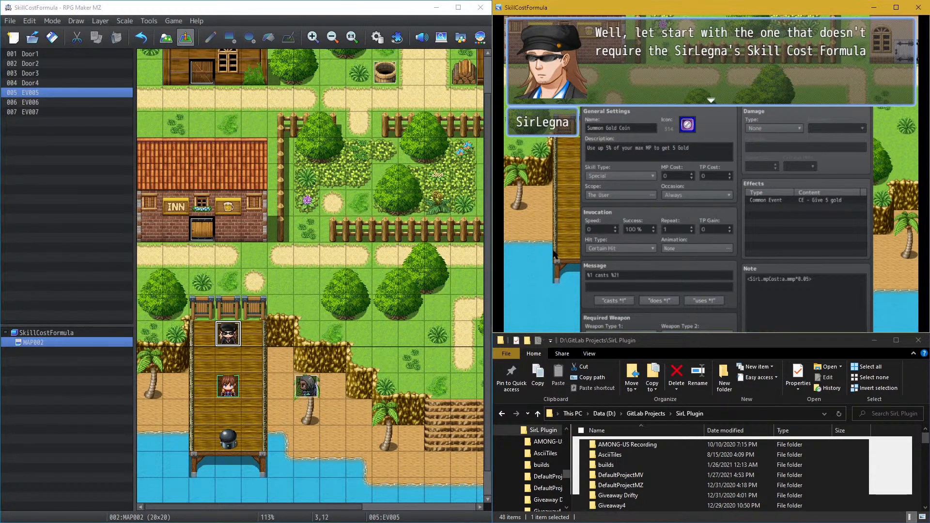
key("Return")
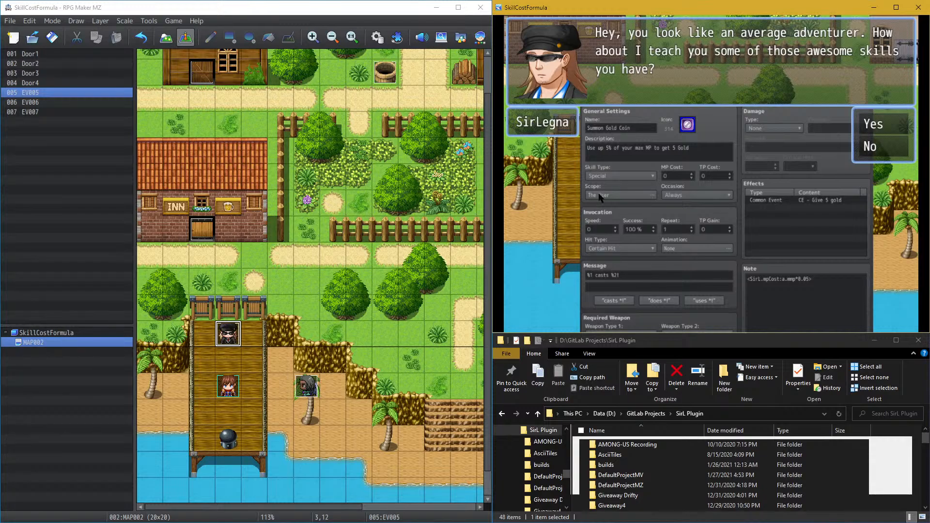
left_click(879, 151)
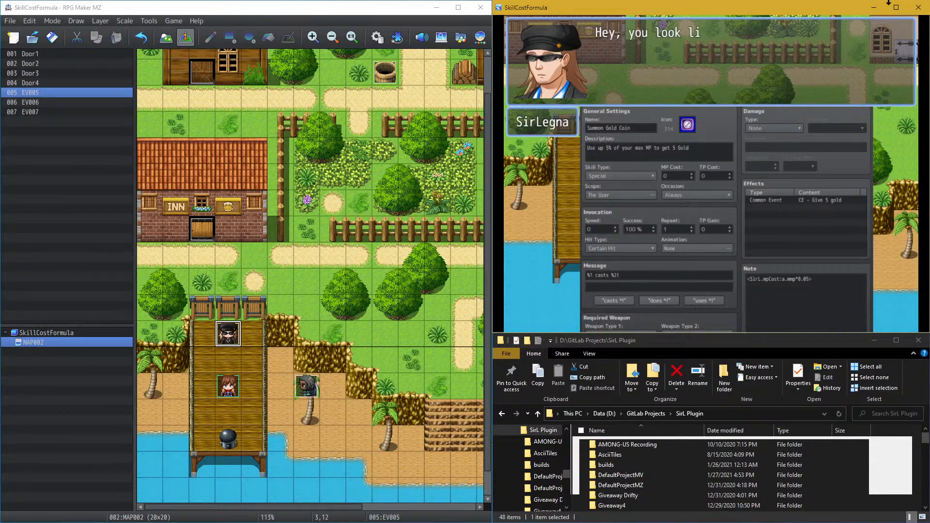
left_click(917, 7)
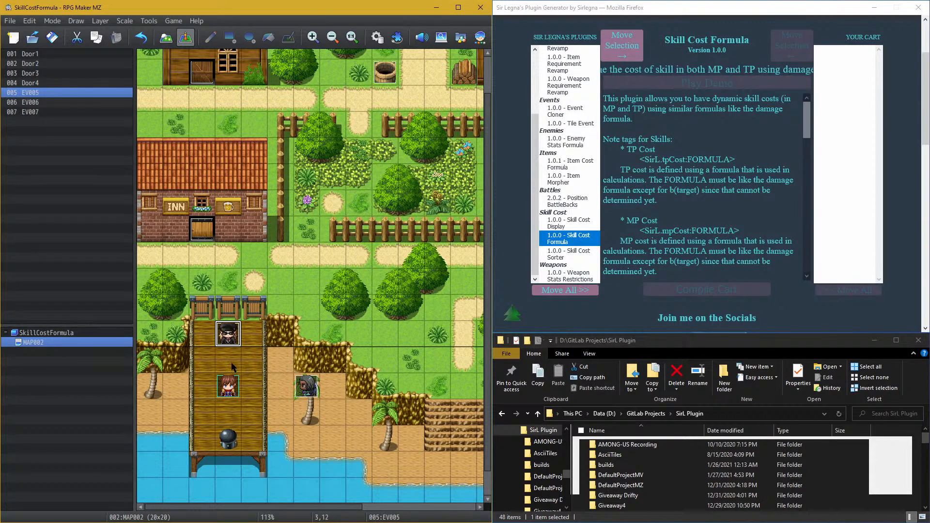
Step: Set event EV005's trigger to Action Button and confirm the event
double_click(234, 332)
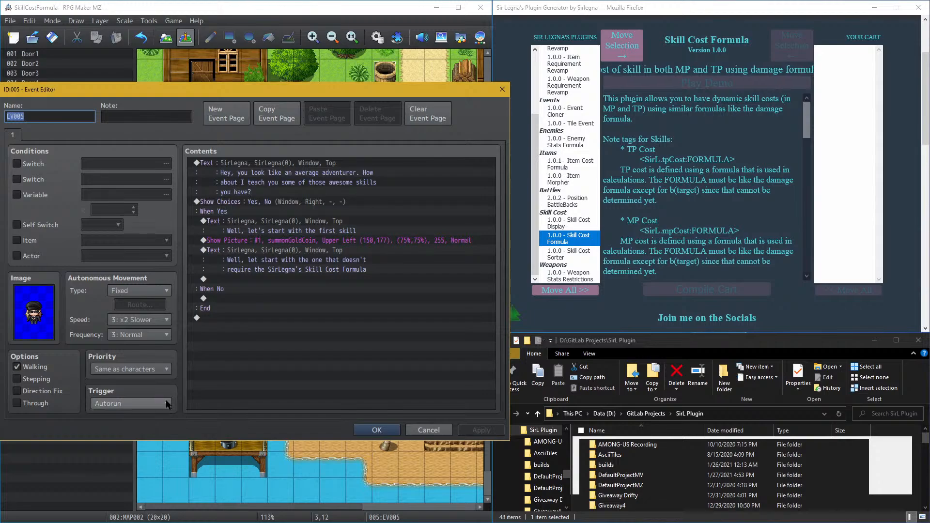
left_click(138, 403)
left_click(140, 415)
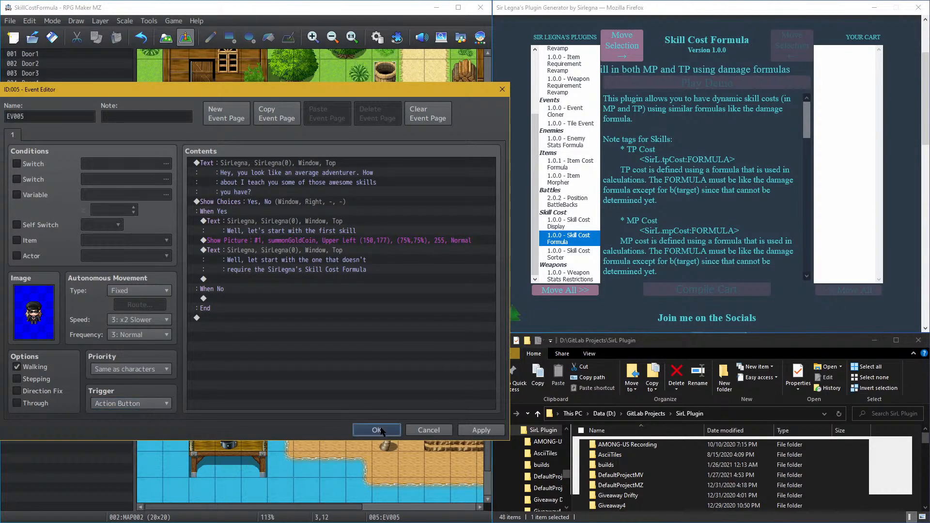
key("Return")
Step: Launch a playtest with the changes saved, start a new game, and open the hero's skill list to check the costs
left_click(173, 21)
left_click(187, 33)
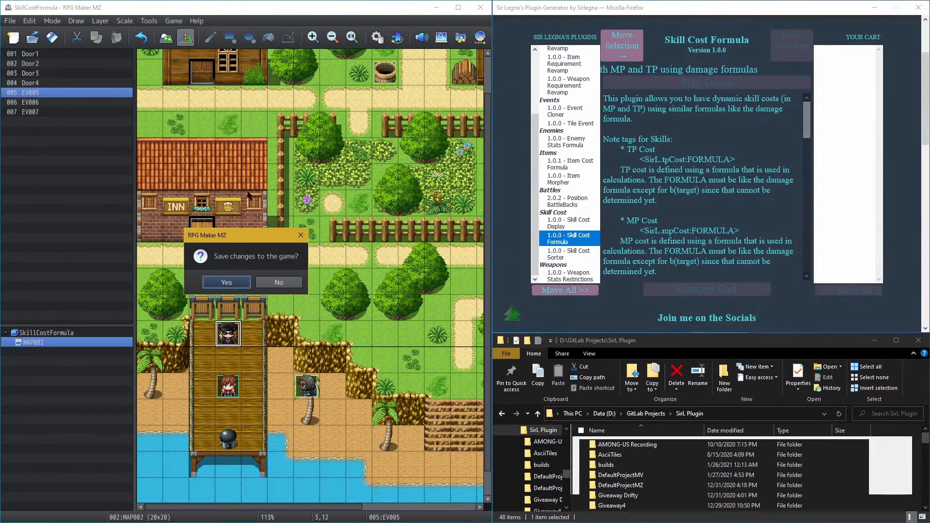
left_click(227, 286)
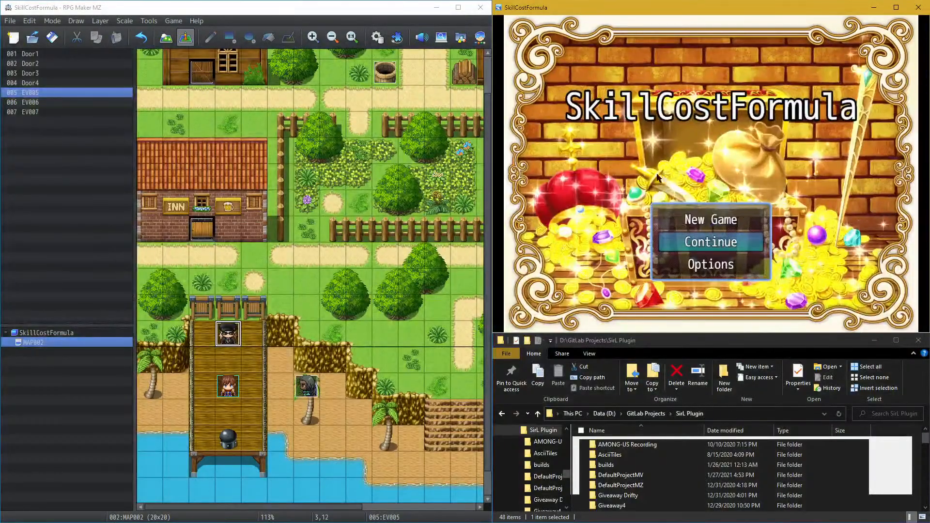
left_click(710, 220)
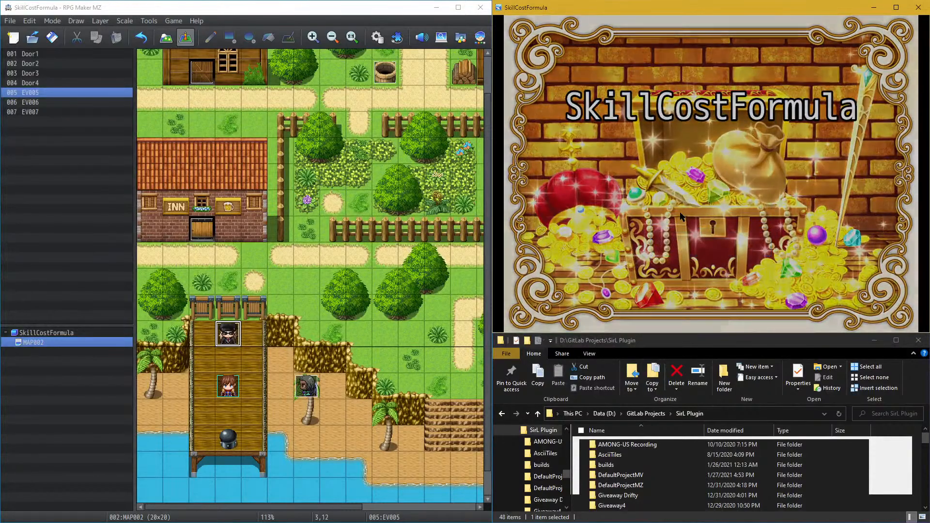
right_click(609, 145)
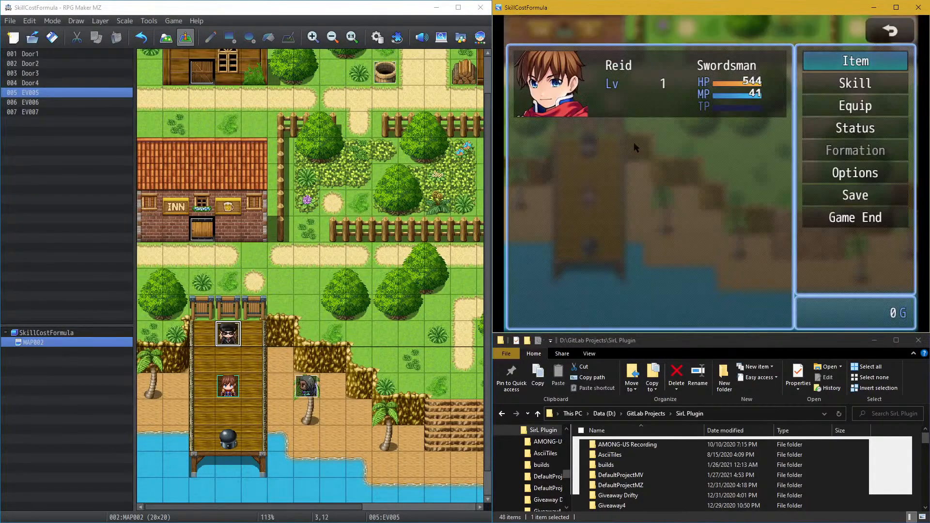
left_click(830, 80)
left_click(669, 91)
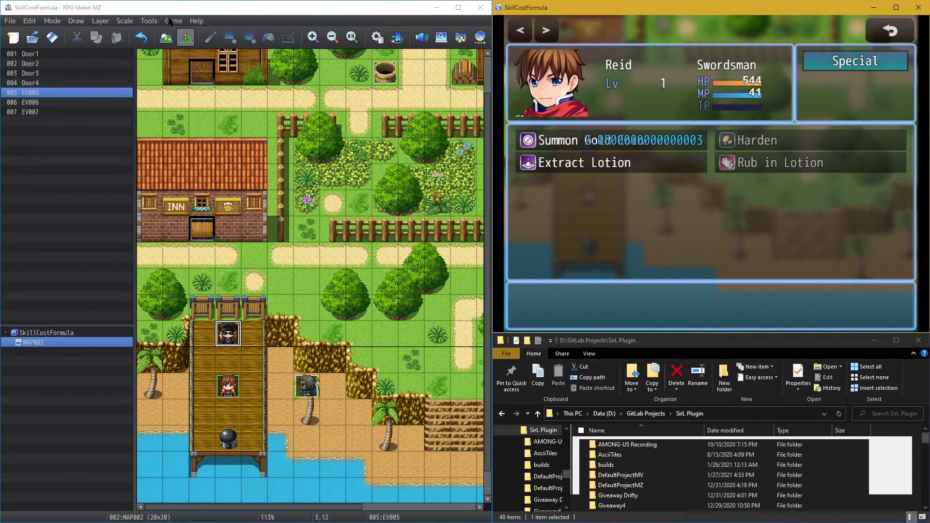
Step: Examine the cost note tags of Summon Gold Coin, Harden, Extract Lotion and Rub in Lotion in the database beside the game's skill list
left_click(377, 38)
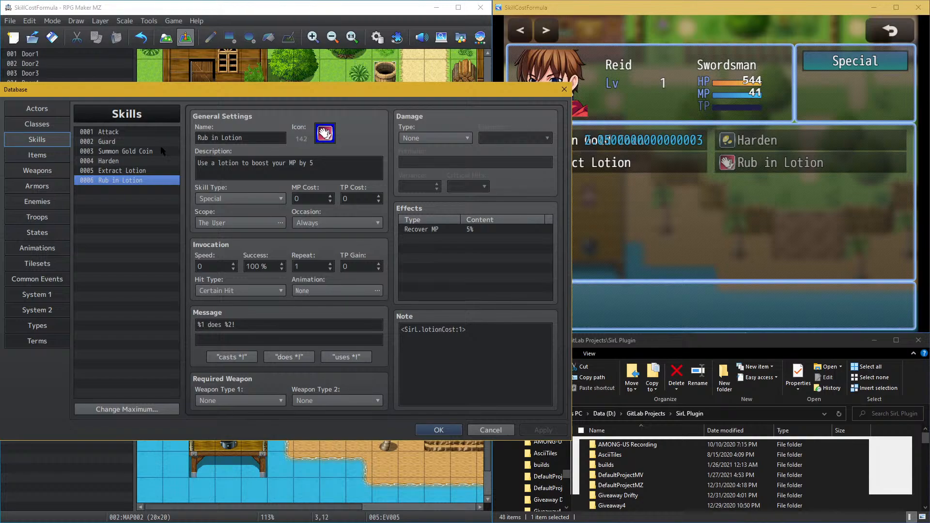
left_click(137, 152)
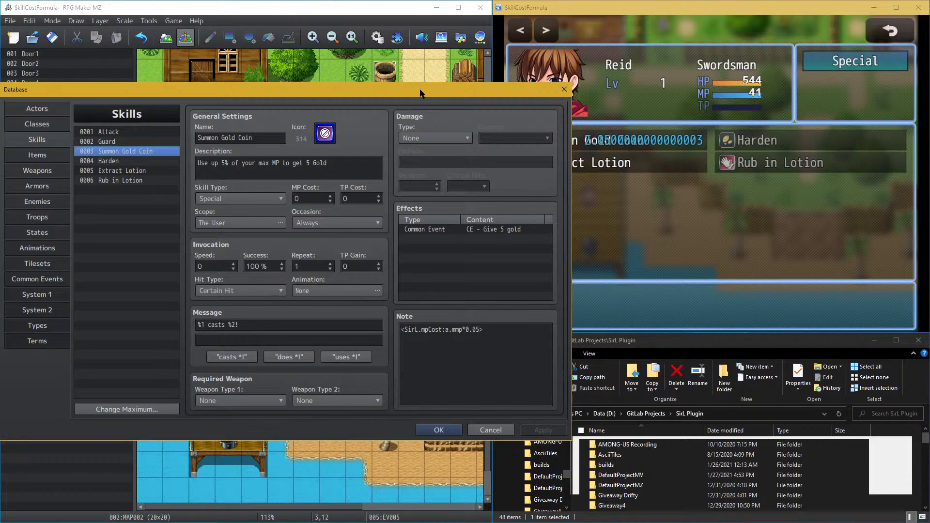
left_click_drag(421, 90, 508, 218)
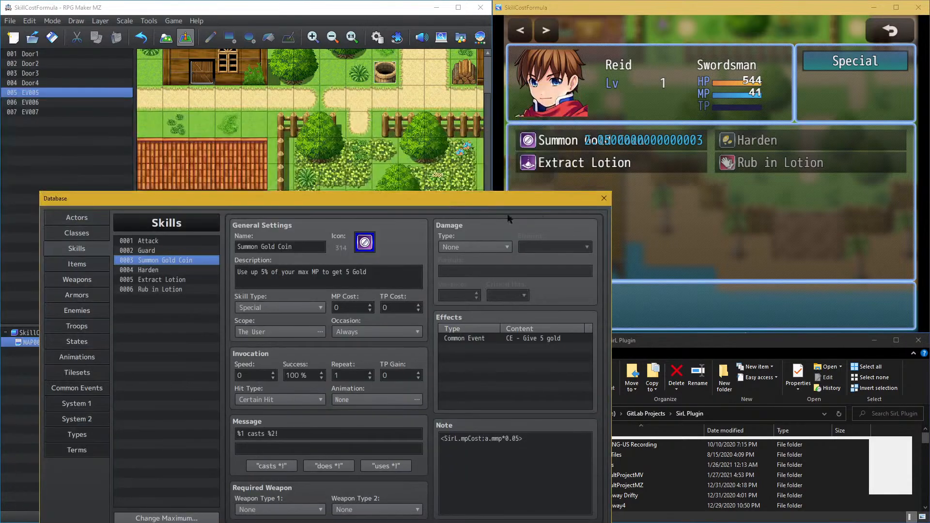
left_click(182, 270)
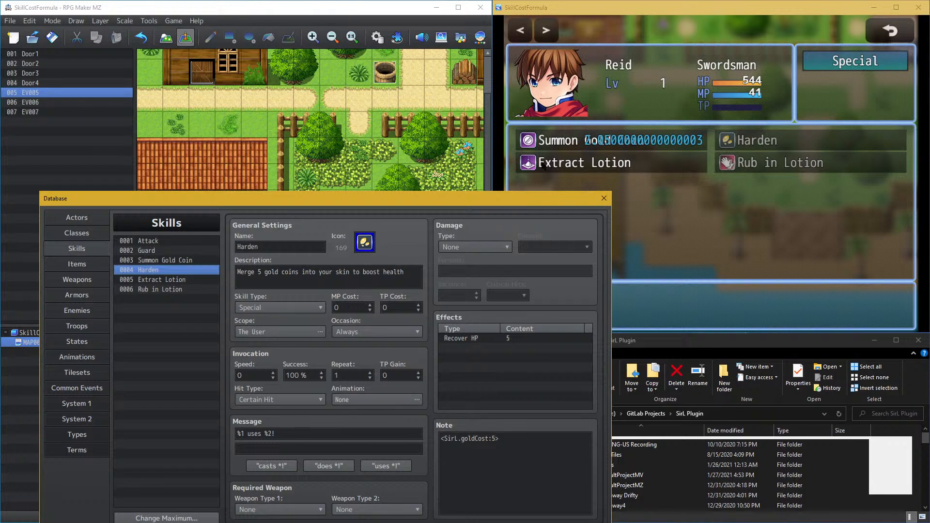
left_click(188, 283)
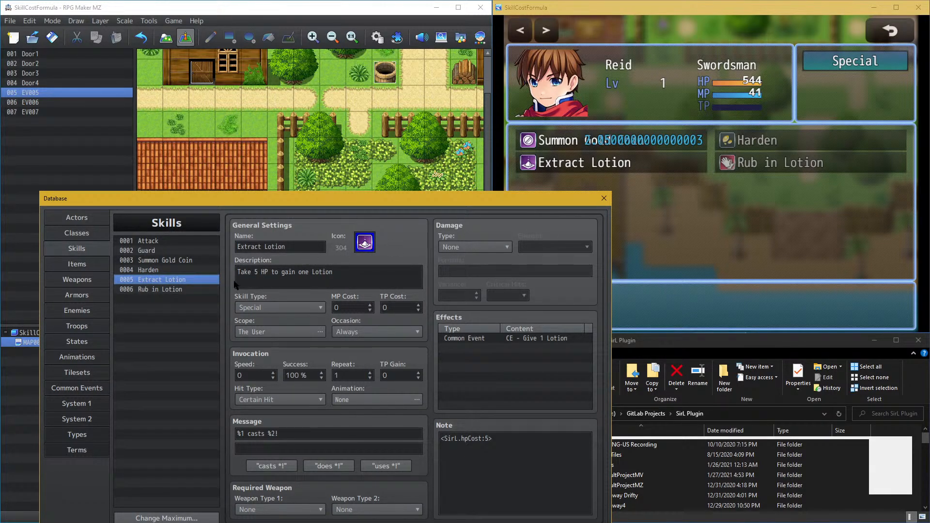
left_click(199, 289)
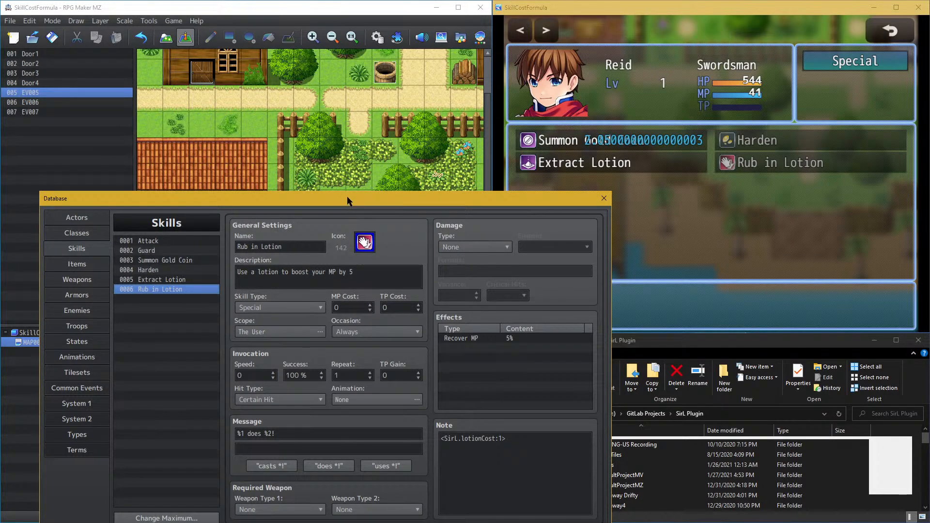
Step: Change Summon Gold Coin's note tag to <SirL.mpCost:Math.floor(a.mmp*0.05)> and apply the database change
left_click(179, 261)
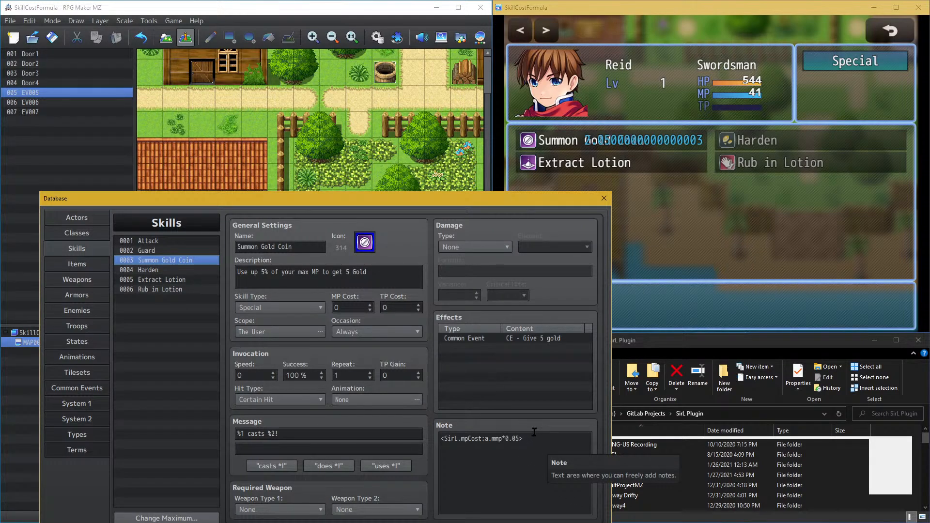
left_click(540, 438)
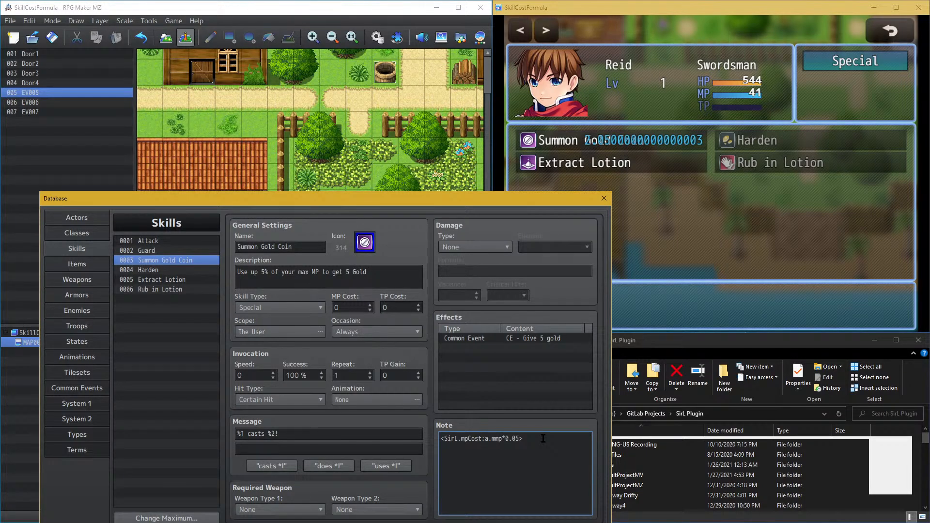
type("Math.floor(")
left_click_drag(175, 200, 170, 79)
left_click(577, 418)
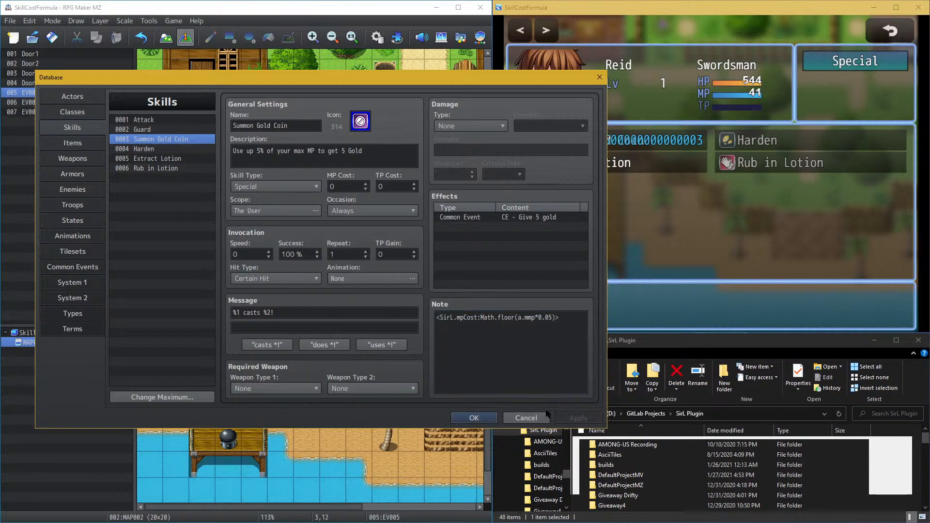
left_click(474, 418)
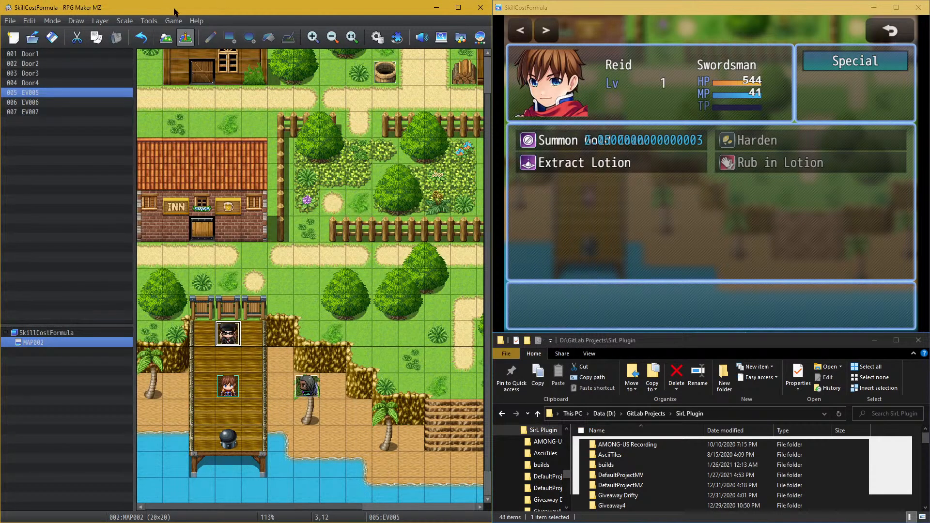
Step: Restart the playtest with the changes saved and open the hero's skill list in a new game to check Summon Gold Coin's cost
left_click(918, 7)
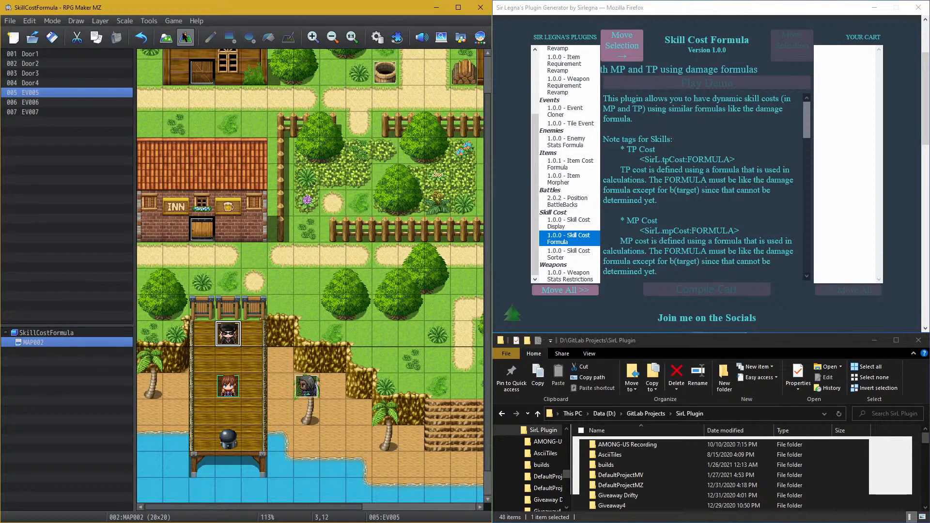
left_click(177, 23)
left_click(204, 34)
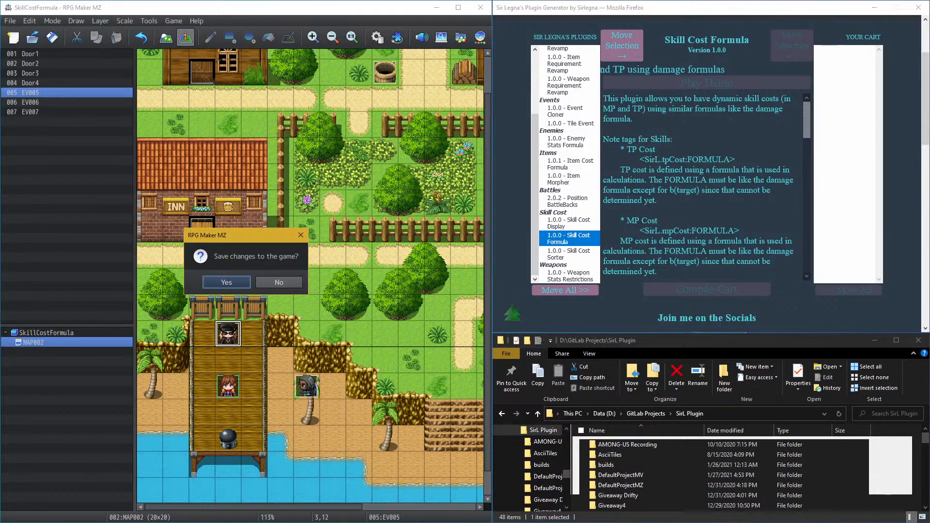
left_click(228, 283)
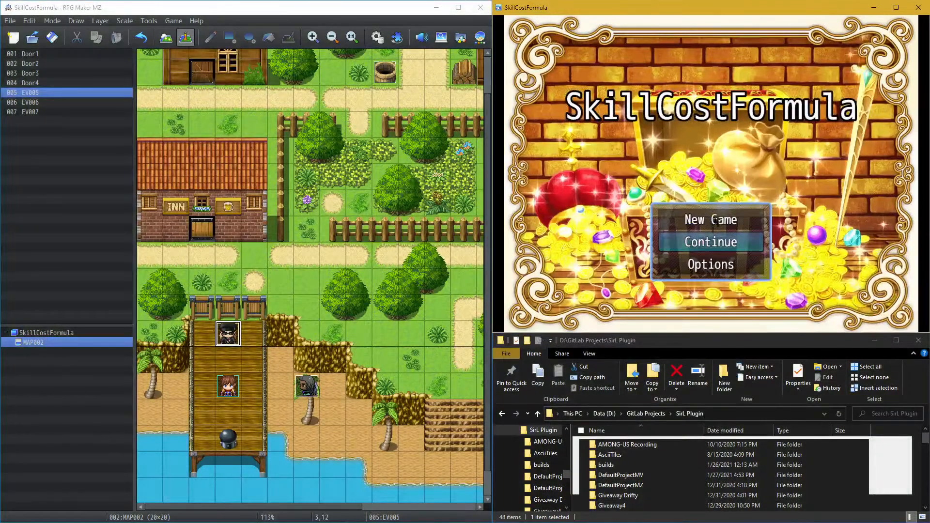
left_click(716, 221)
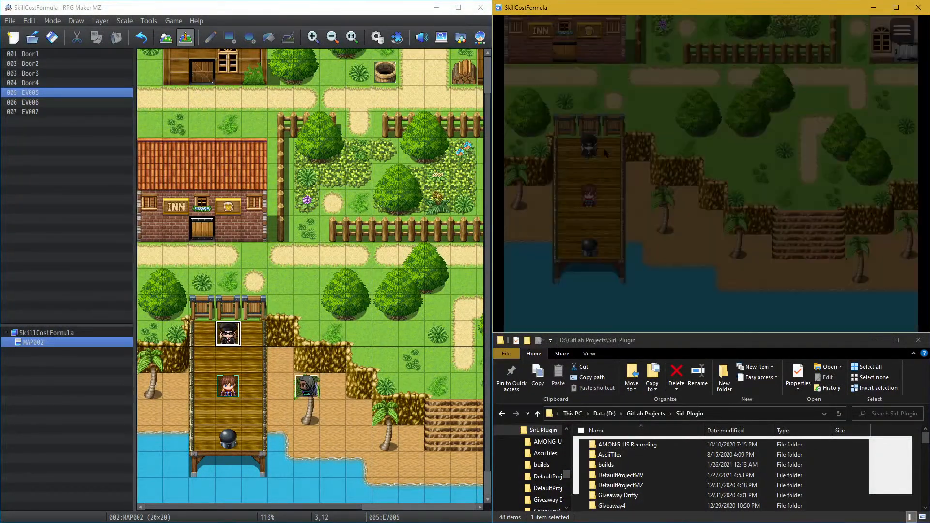
key("Escape")
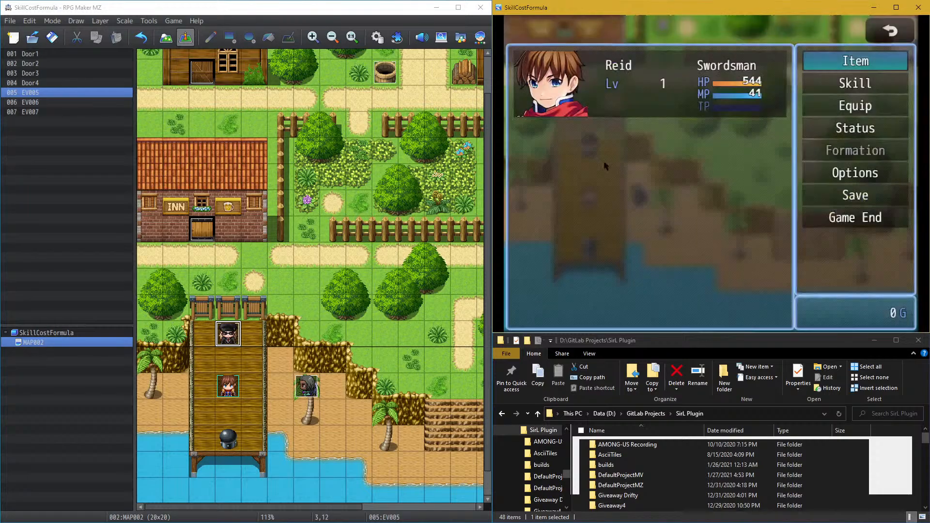
left_click(867, 84)
left_click(682, 104)
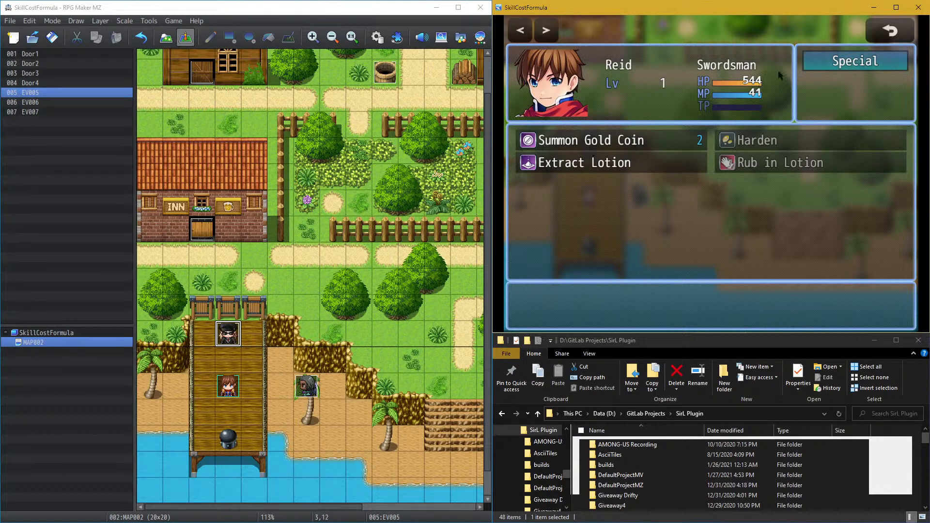
Step: Check Summon Gold Coin's description and cost in the game's skill list, and close the playtest
left_click(845, 54)
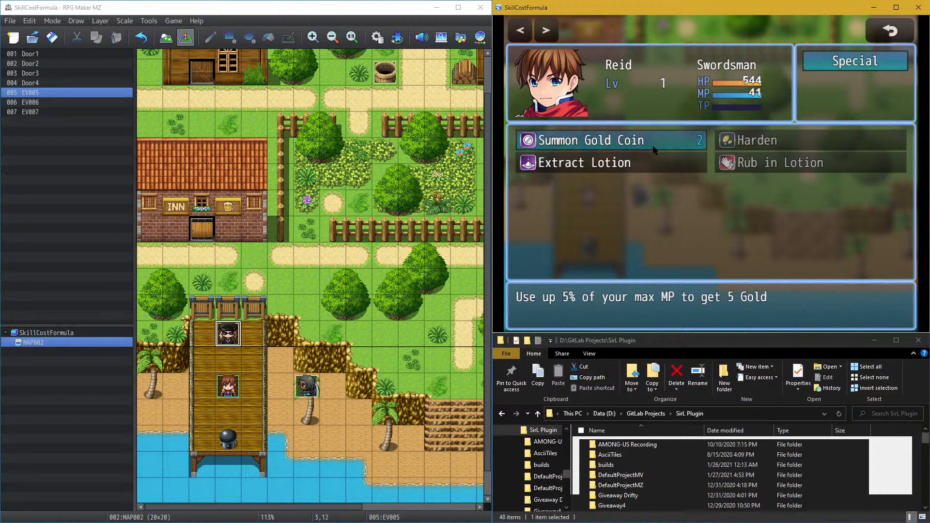
left_click(650, 141)
right_click(689, 126)
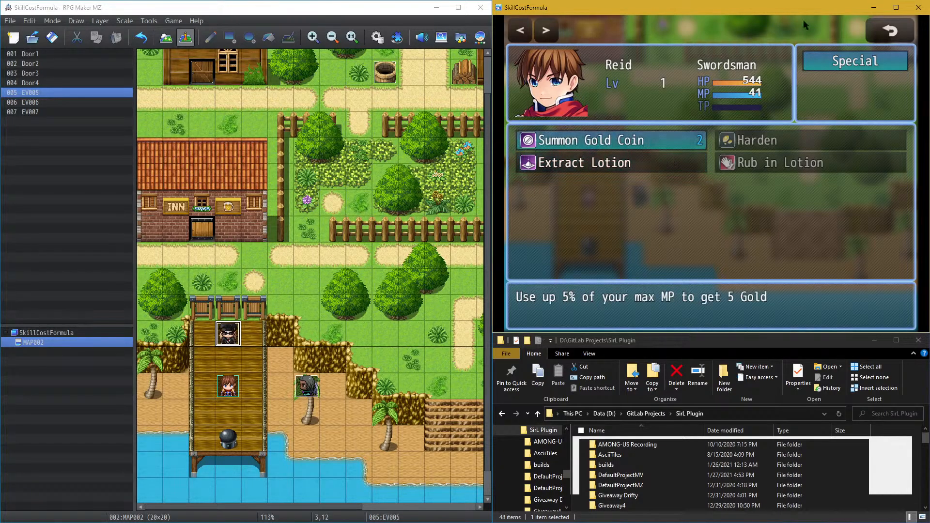
left_click(918, 7)
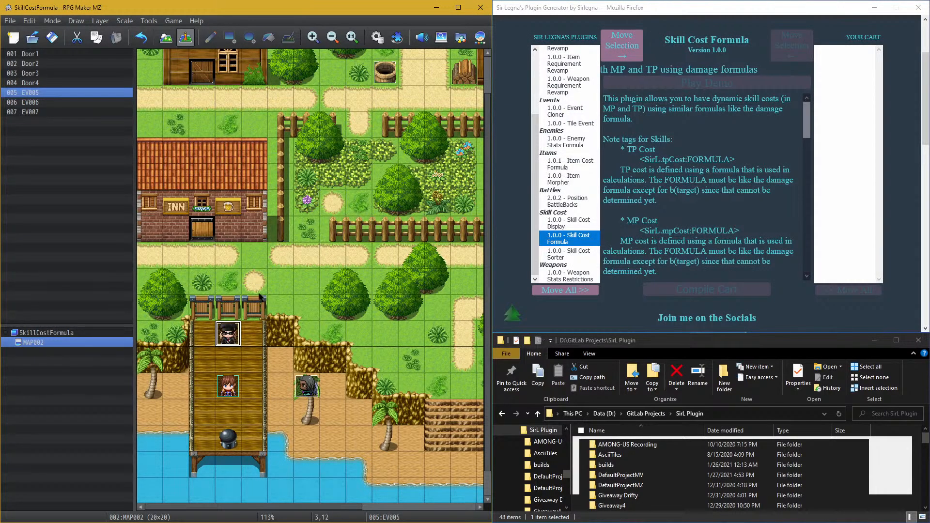
Step: Capture a snip of Summon Gold Coin's full skill settings in the database, including the Math.floor note tag
double_click(228, 333)
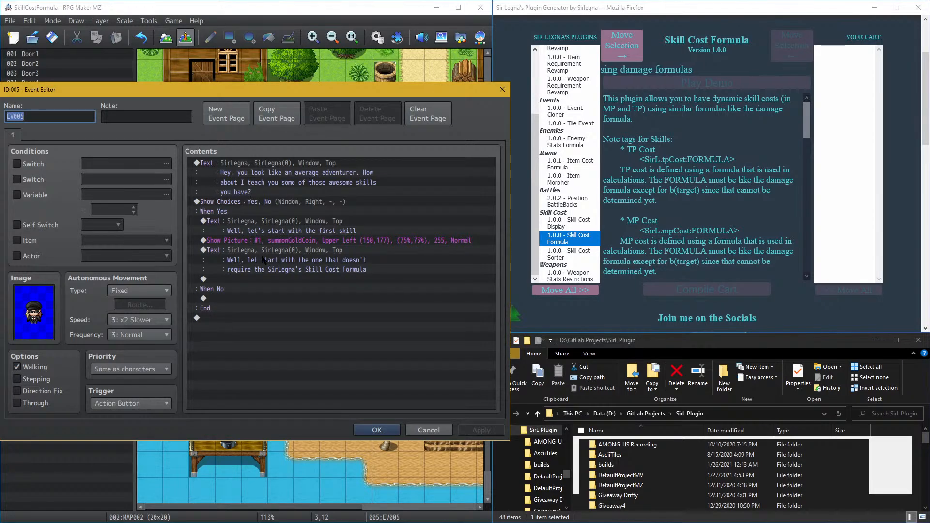
left_click(383, 429)
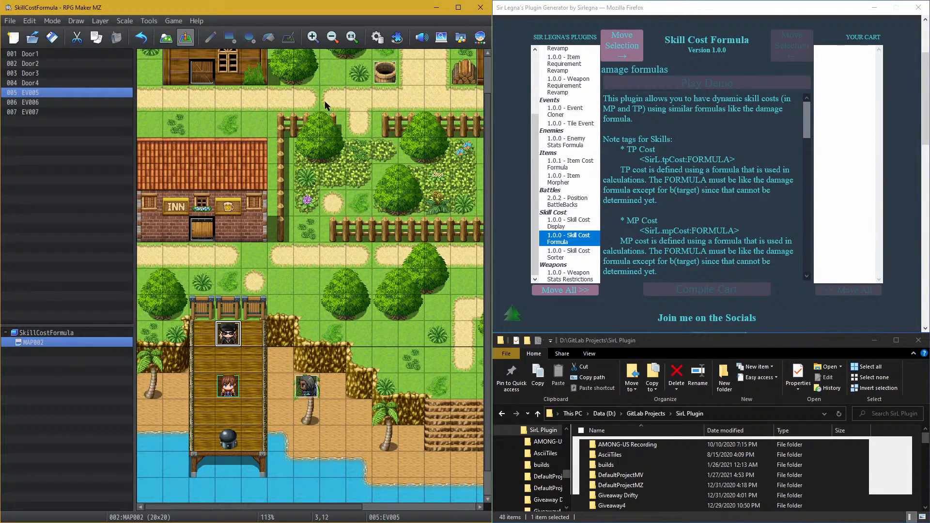
left_click(378, 38)
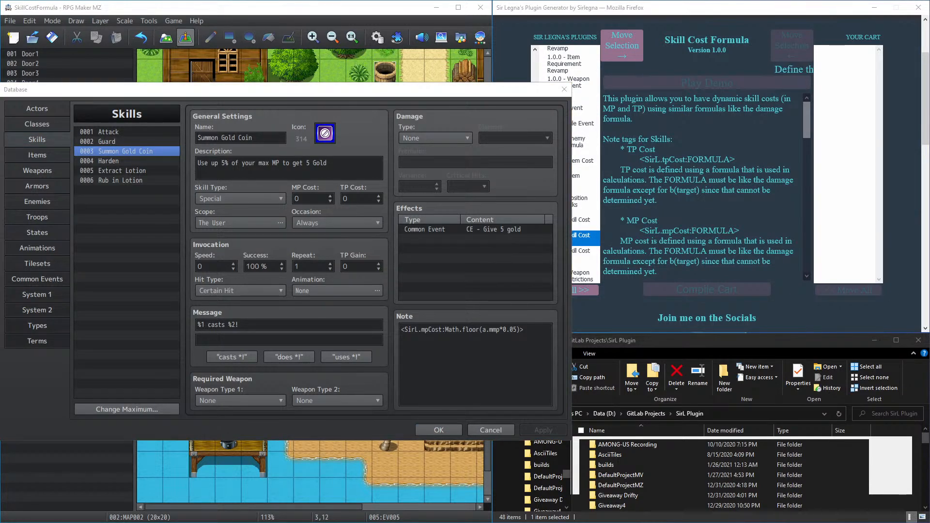
key("alt+Tab")
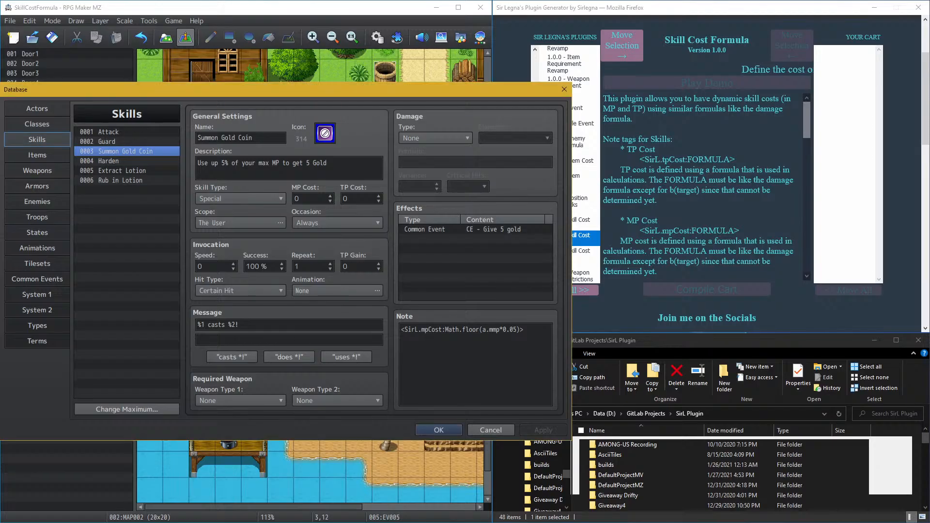
key("ctrl+n")
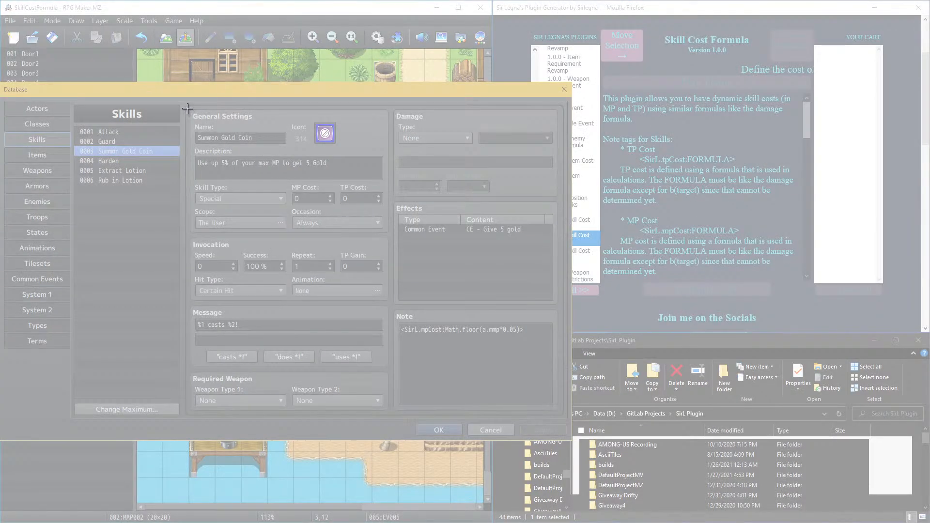
left_click_drag(187, 108, 558, 412)
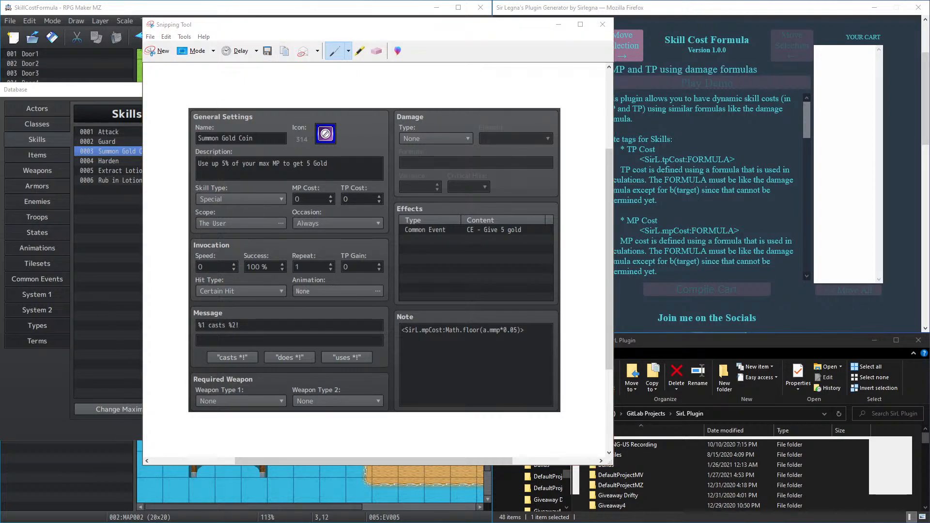
Step: Save the snip over summonGoldCoin.png in the pictures folder, and close the snip and the database
left_click(275, 51)
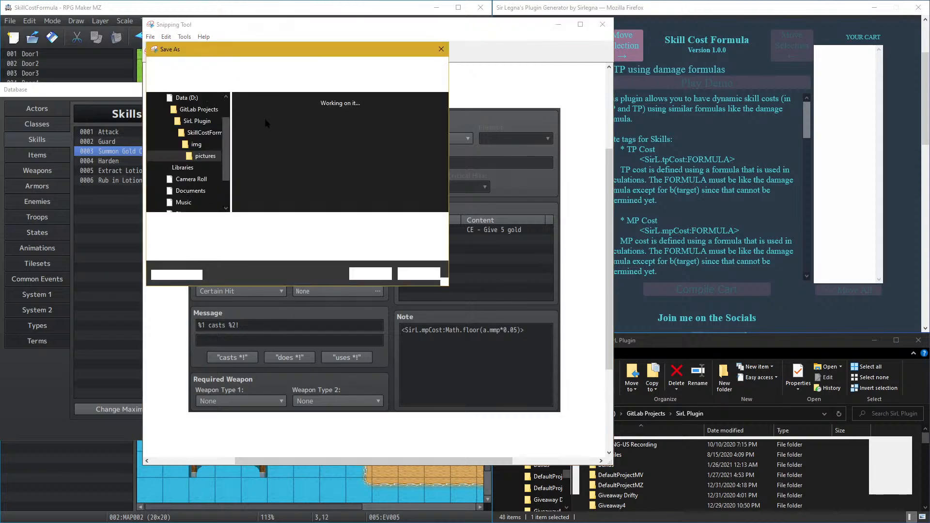
double_click(268, 127)
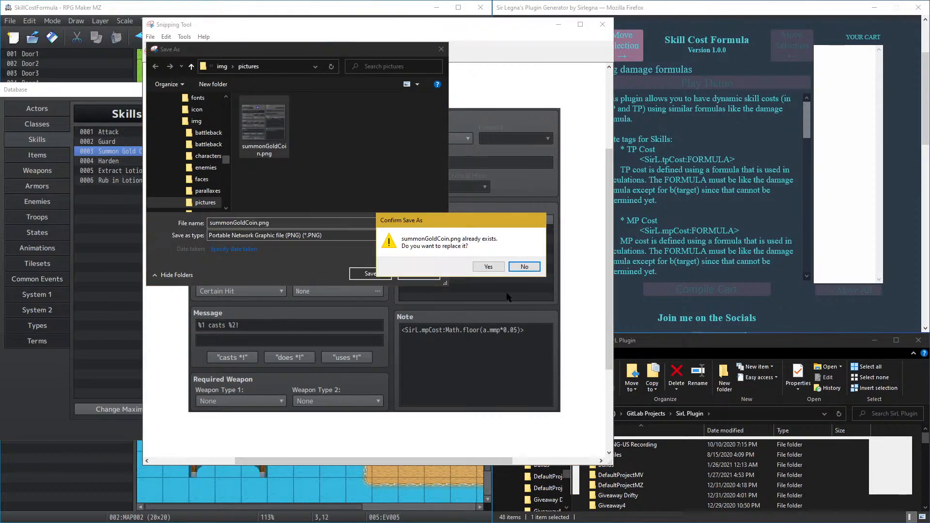
left_click(502, 271)
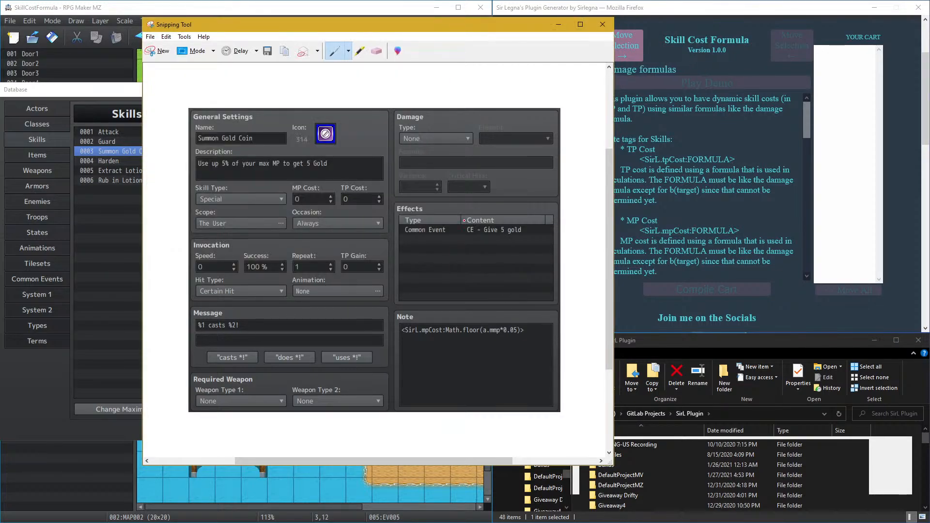
left_click(602, 24)
left_click(439, 430)
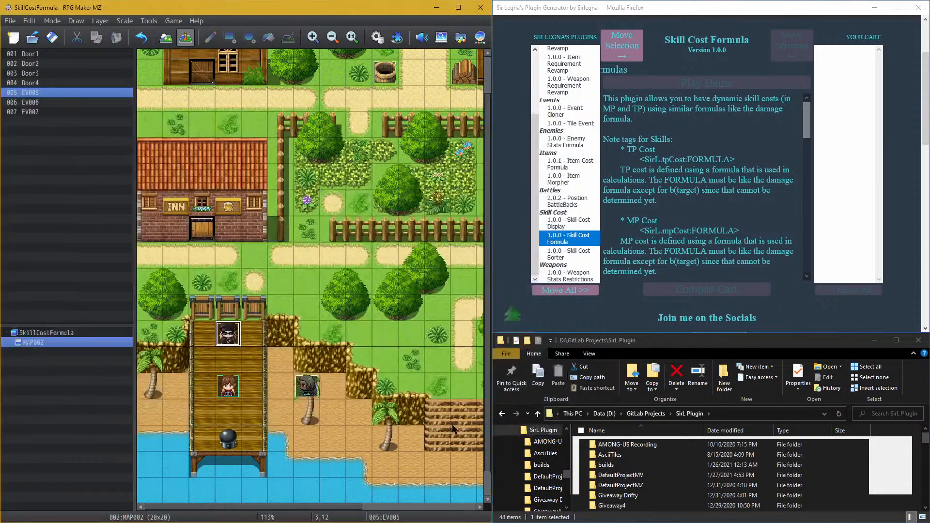
Step: Playtest with the changes saved, start a new game and follow SirLegna's dialogue to check the updated skill picture
left_click(170, 21)
left_click(187, 34)
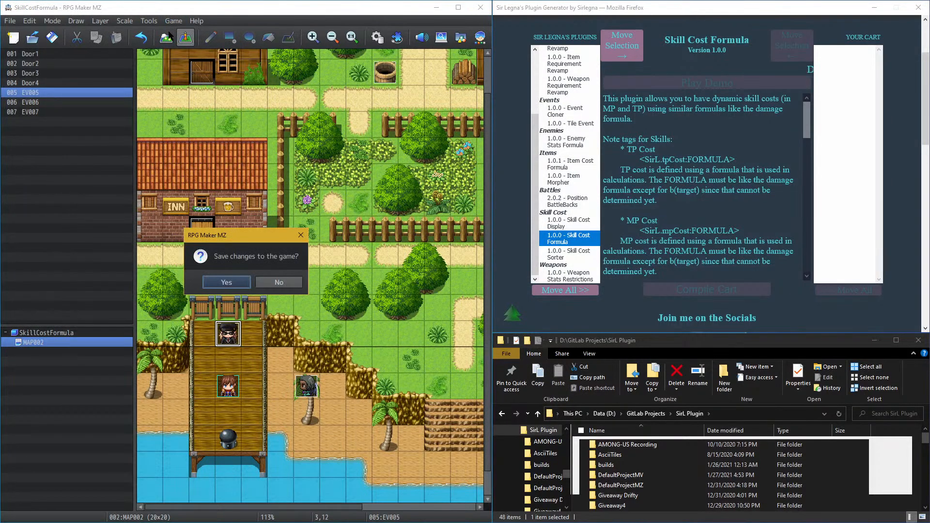
left_click(246, 280)
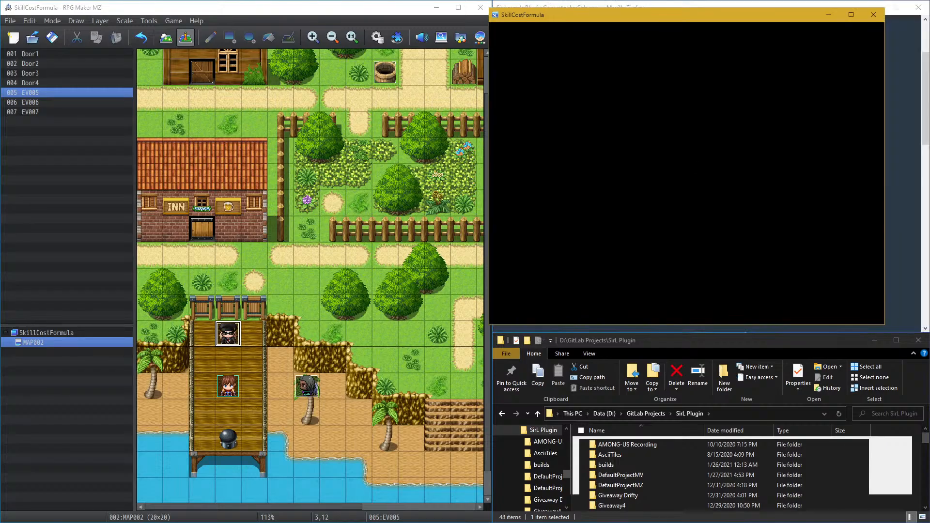
left_click_drag(651, 15, 716, 40, "shift")
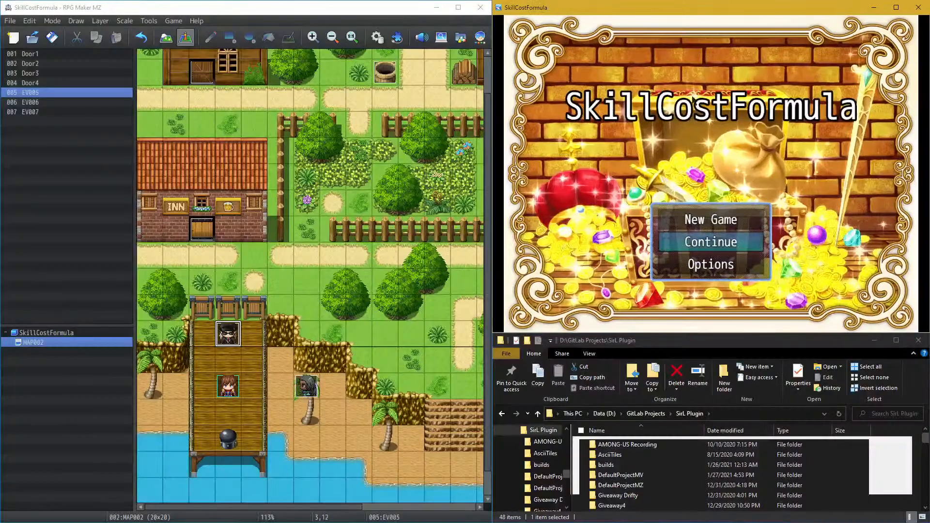
left_click(701, 225)
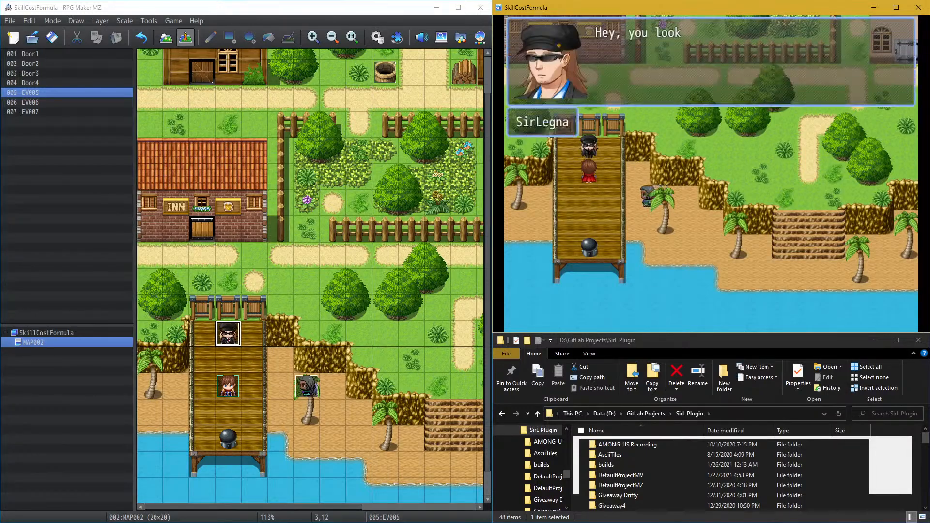
left_click(876, 122)
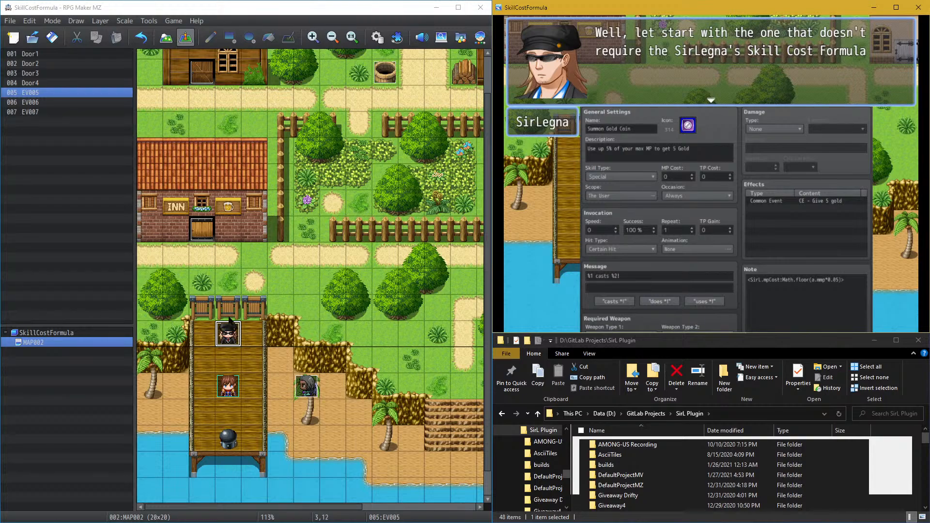
Step: Extend the first message under the Yes choice in event EV005 with ". Summon Gold Coin! This skill uses"
double_click(228, 334)
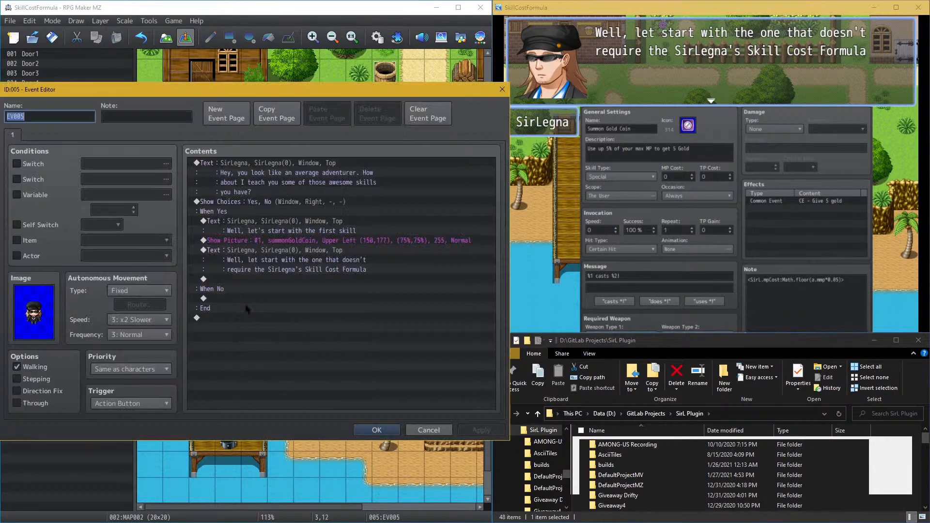
left_click(302, 233)
double_click(308, 221)
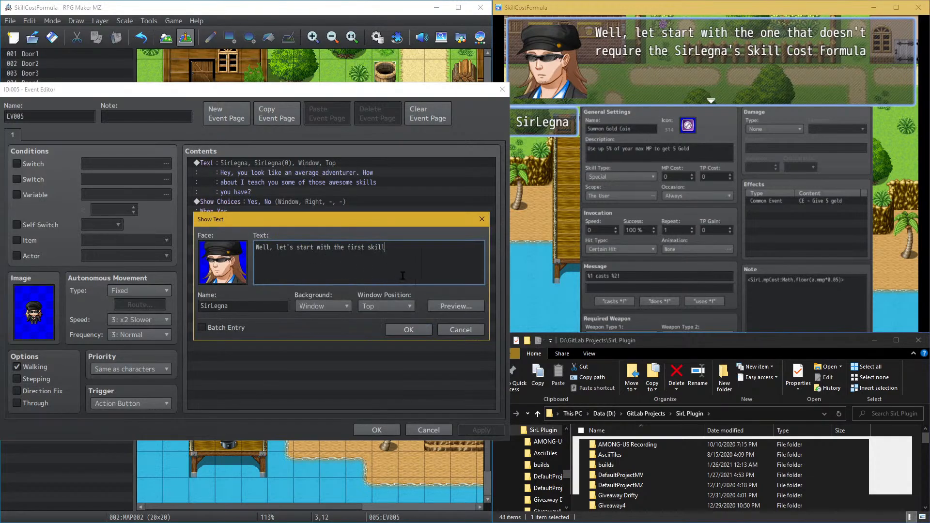
type(".")
type(" Summon ")
type("Gold Coin")
type("! This skill")
type(" uses")
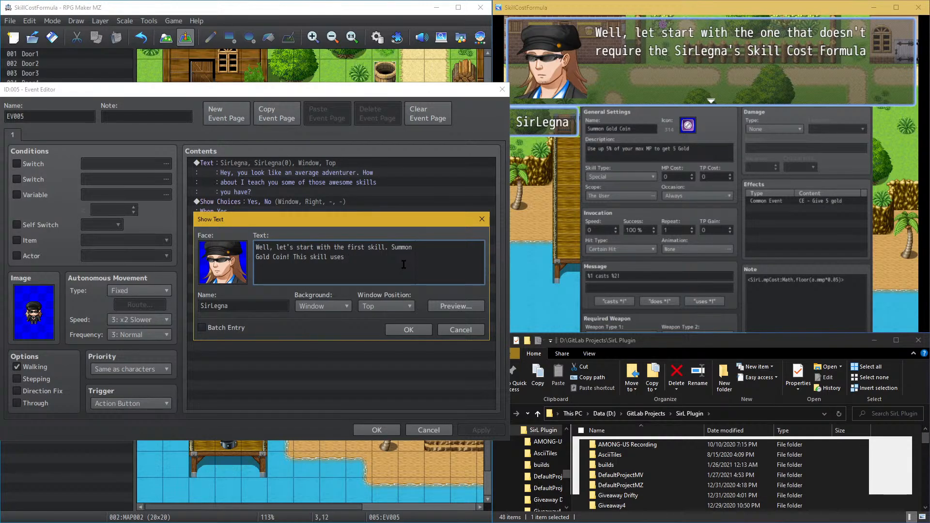
Step: Put "All the skills you have use SirLegna's Skill Cost Formula plugin." in front of the message's existing text
key("ctrl+a")
key("BackSpace")
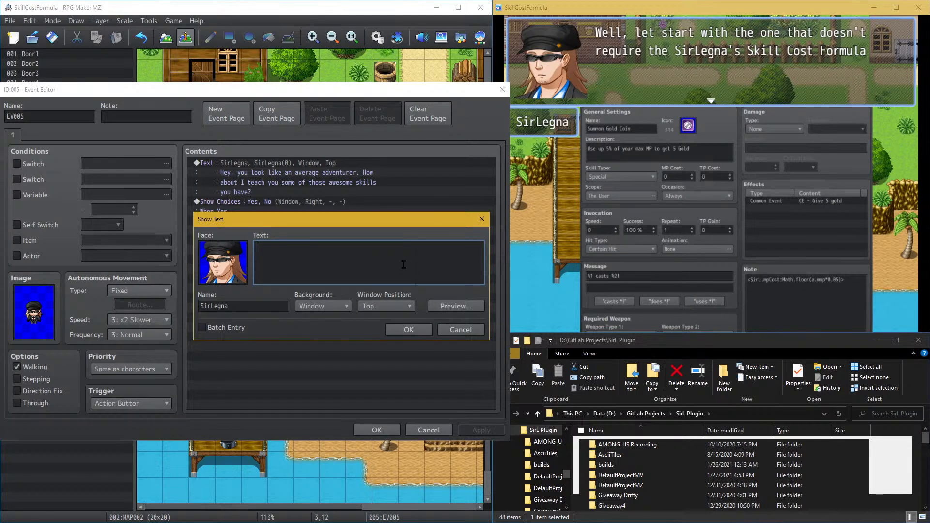
type("All the skills you have use SirLegna's Skill ")
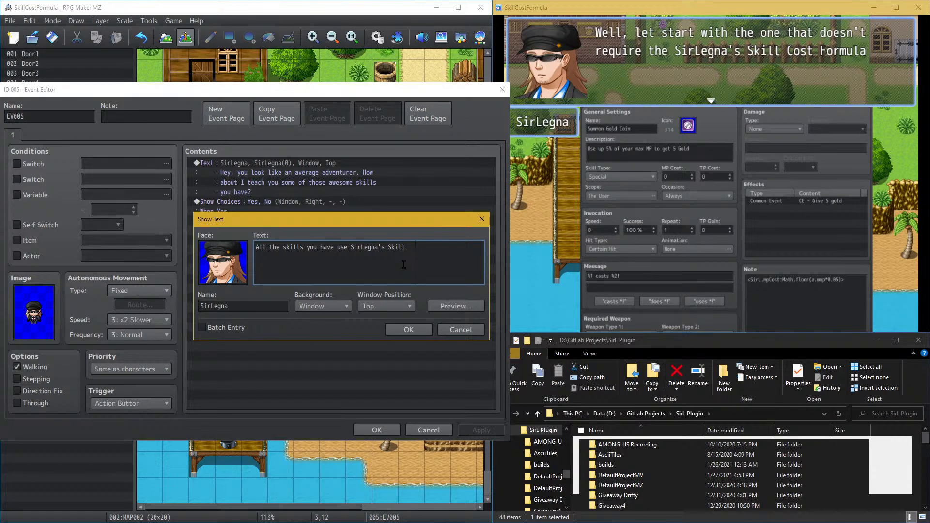
type("Cost Formula plugin.")
type("Well, let's start with the first skill. Summon Gold Coin! This skill uses")
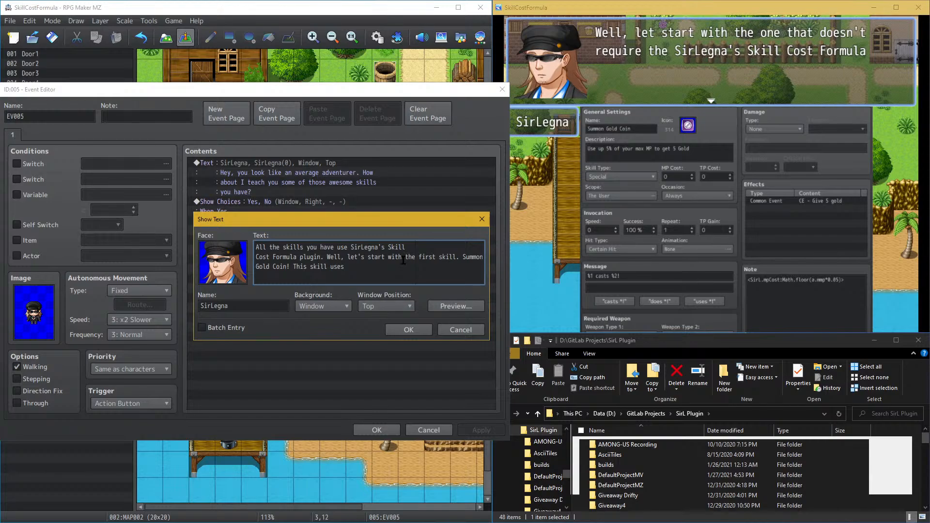
Step: Enable Batch Entry and reword the rest of the message as "The first skill, Summon Gold Coin, uses"
left_click(224, 330)
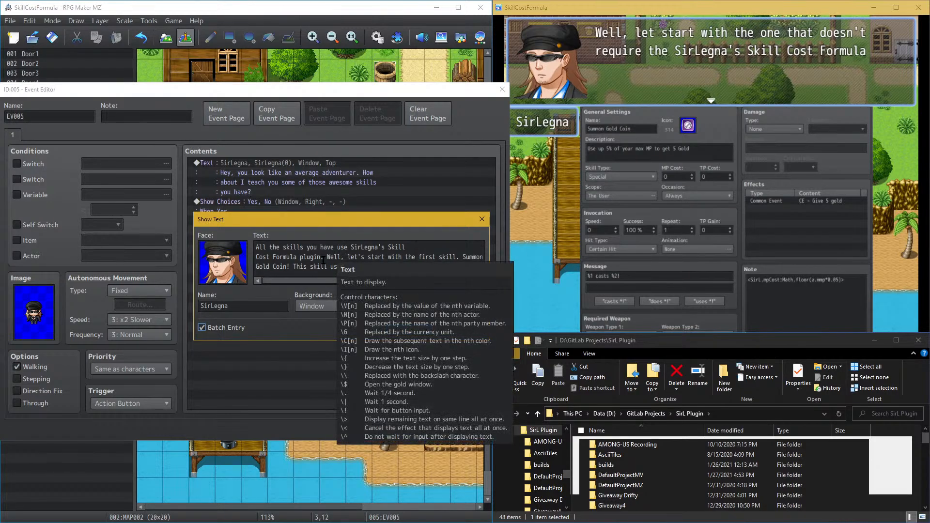
left_click_drag(323, 259, 405, 257)
key("Delete")
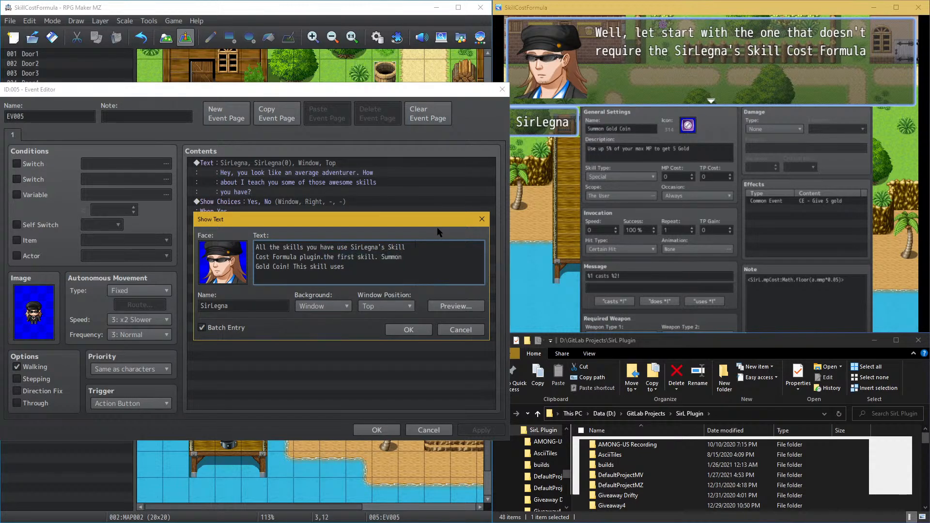
key("Delete")
type("T")
key("Delete")
type(",")
key("Left")
key("Left")
key("BackSpace")
type(",")
key("shift+End")
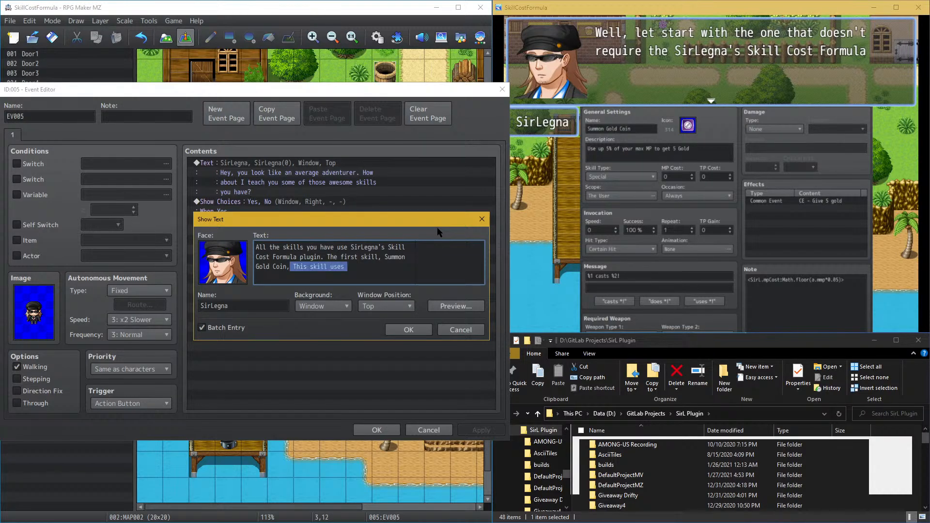
type("uses")
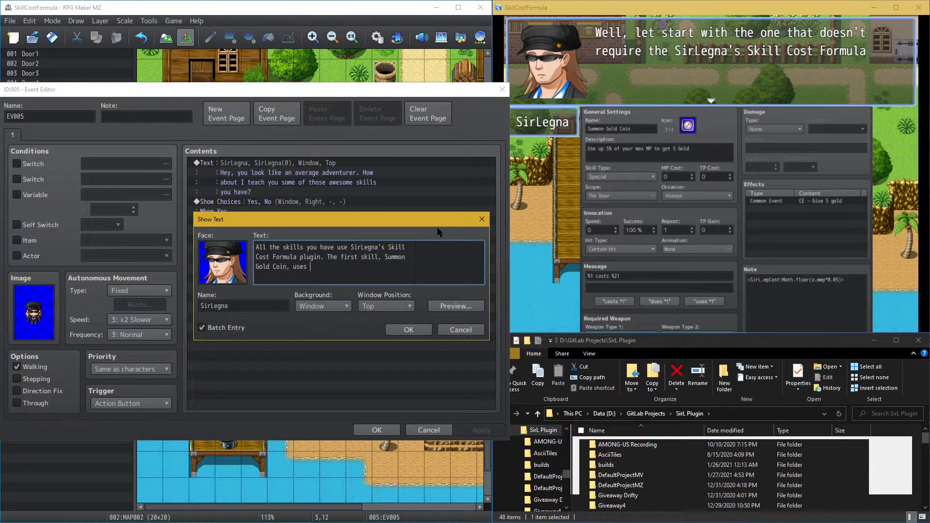
Step: Complete the sentence with "the note tag <SirL.mpCost:Math.floor(a.mmp*0.05)>", putting the tag on its own line
type(" the not")
type("e tag")
type("rL")
type("eg")
key("BackSpace")
key("BackSpace")
type(".")
type("mpCost")
type(":Mat")
type("h.floor")
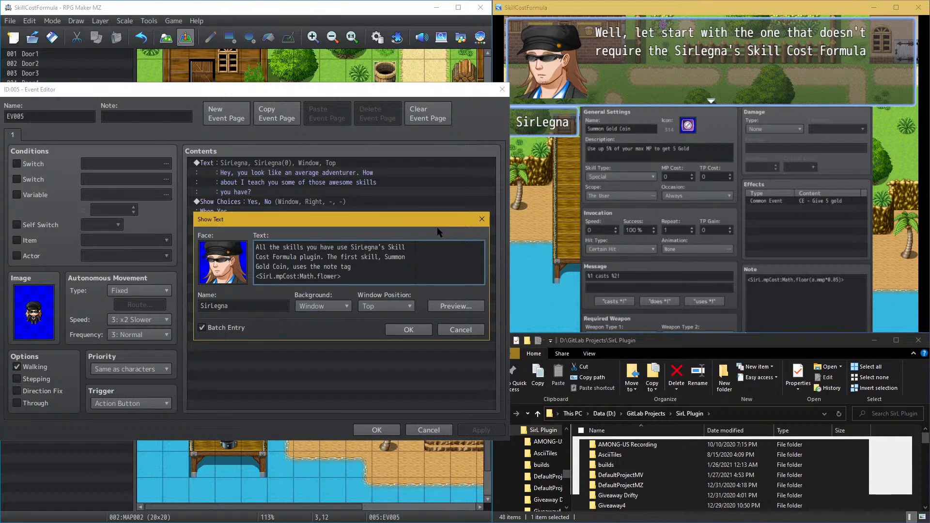
type("(a.mmp*0.05)")
Step: Leave blank lines and start another batch message reading "Let's break down that cost formula. The formula looks like a damage"
key("Return")
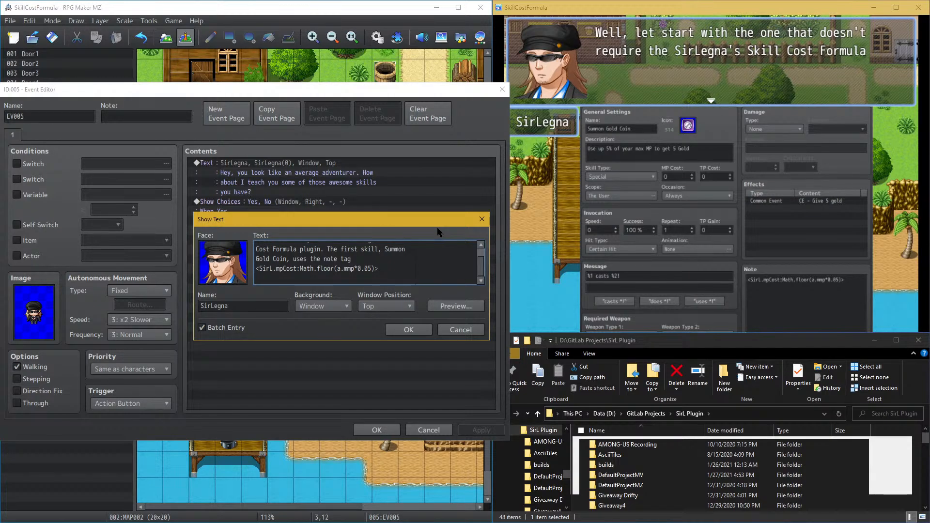
key("Return")
key("Return")
key("Return")
key("Return")
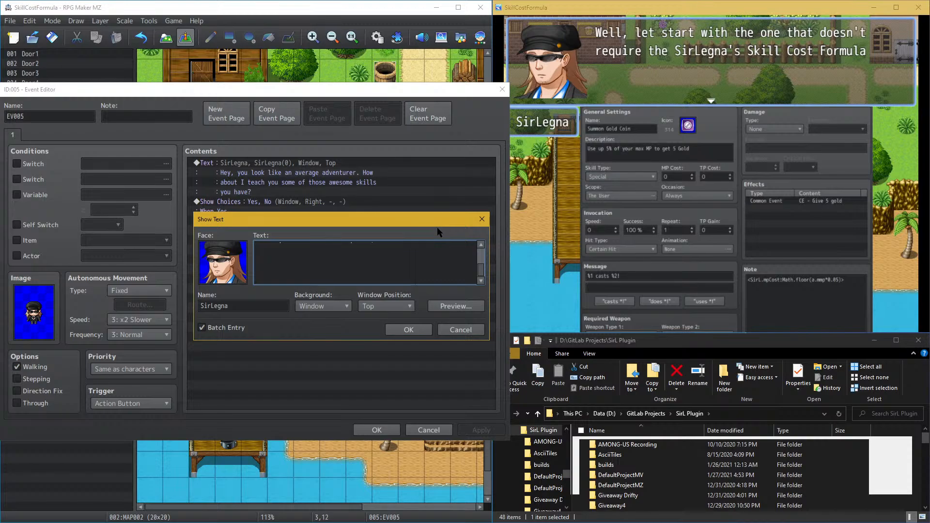
type("Let's break down that cost formula. FiThe formula")
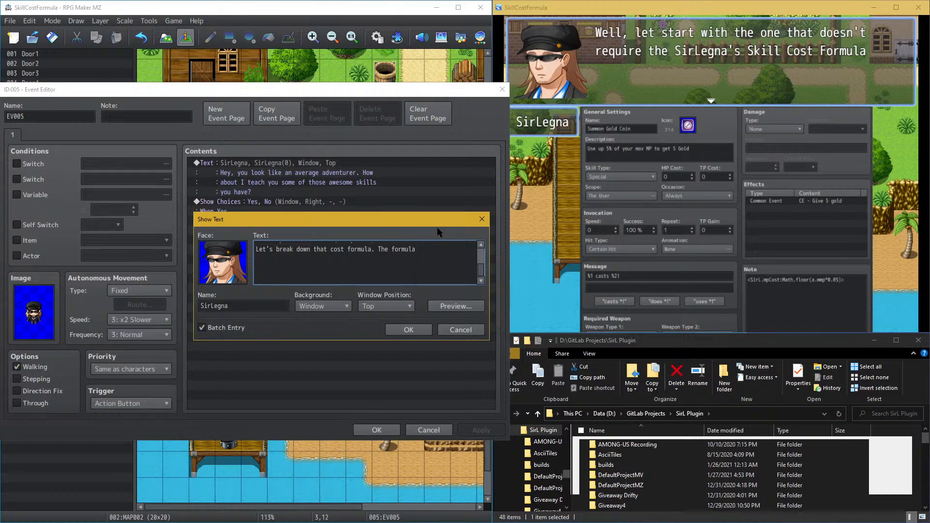
key("BackSpace")
key("BackSpace")
key("BackSpace")
key("BackSpace")
key("BackSpace")
key("BackSpace")
key("BackSpace")
key("Return")
type("formula looks like a damage")
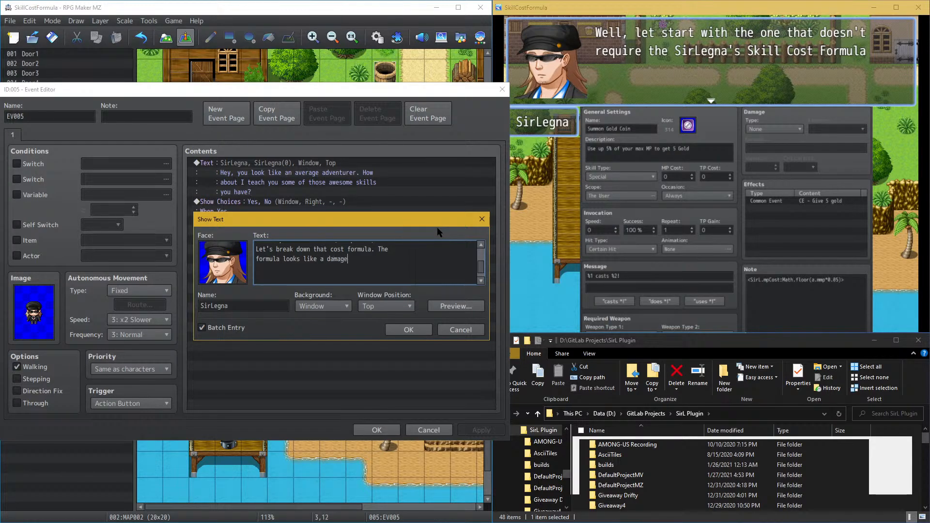
Step: Continue the message with "formula, doesn't it? Of course does, it is suppose to mimic that behavior."
type(" formula, doesn")
type("'t")
type(" it")
type("it?")
type(" Of course does")
type(", ")
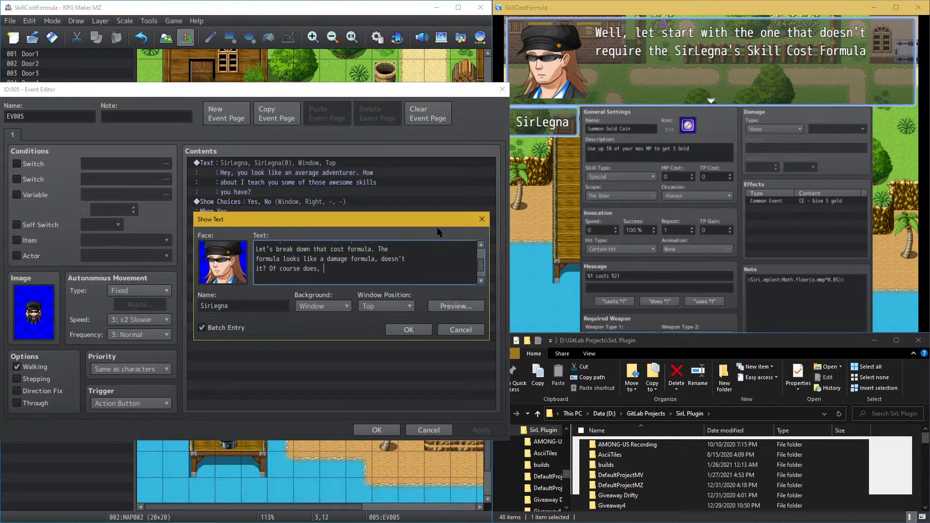
type("it is suppose to")
type(" mimic that")
type("behavior.")
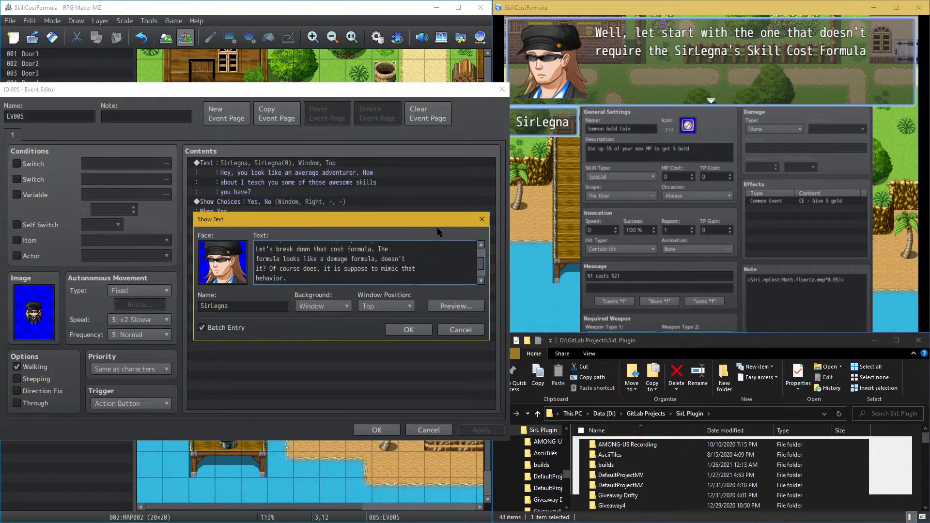
Step: Continue the message with "Now Math.floor is javascript that"
type(" Now")
type(" Math.flo")
type("or is")
type(" fancy")
key("BackSpace")
key("BackSpace")
key("BackSpace")
key("BackSpace")
key("BackSpace")
key("BackSpace")
type("javascript that t")
key("BackSpace")
Step: Add a new line reading "takes whatever is in the parentheses and rounds", followed by "down to" on the line below
key("Return")
type("takes whate")
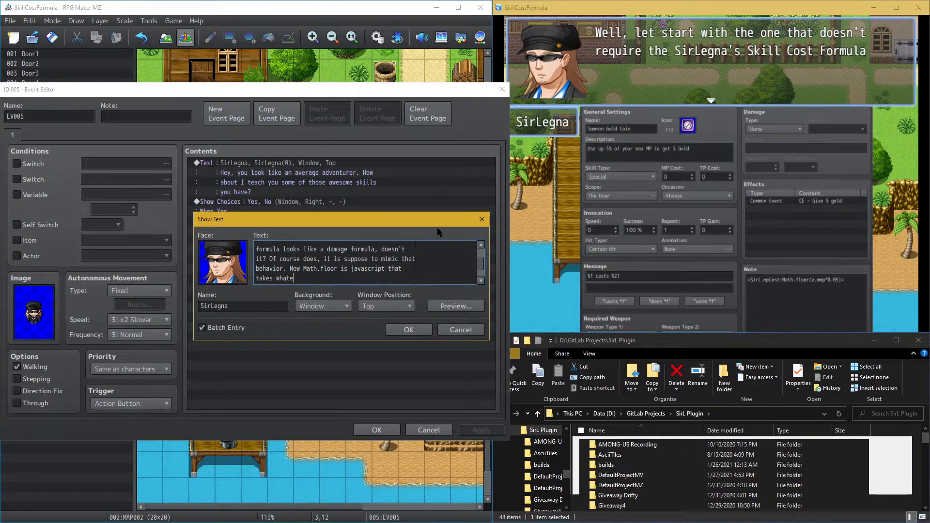
type("ver is in the")
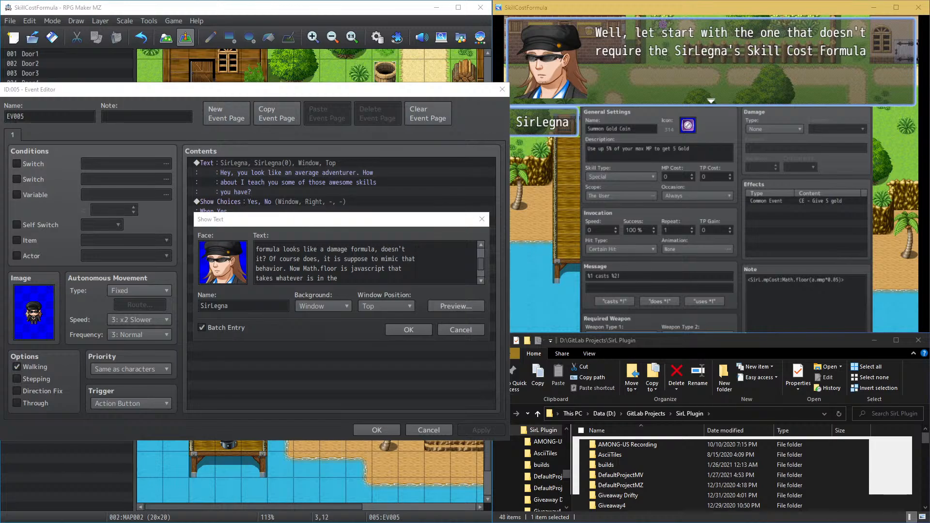
left_click(366, 280)
type("parentheses")
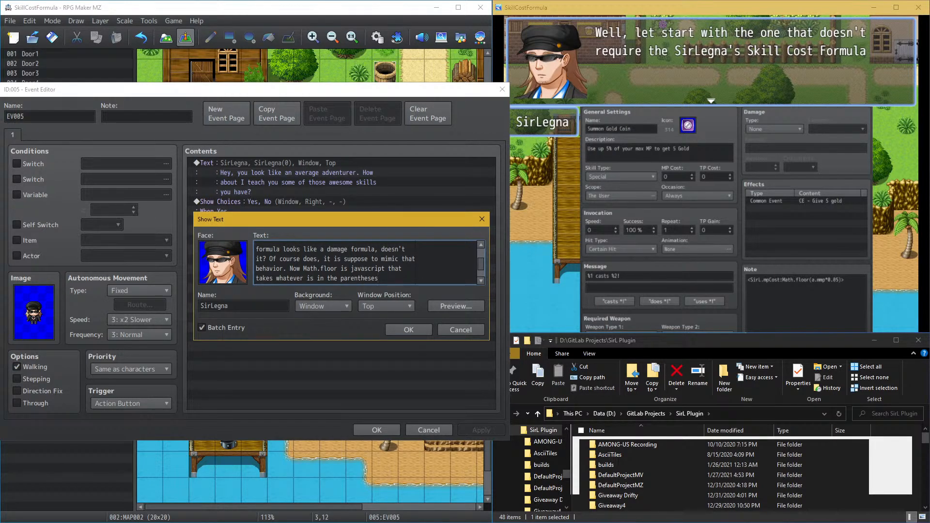
key("alt+Tab")
type("and rounds")
key("Return")
type("down to")
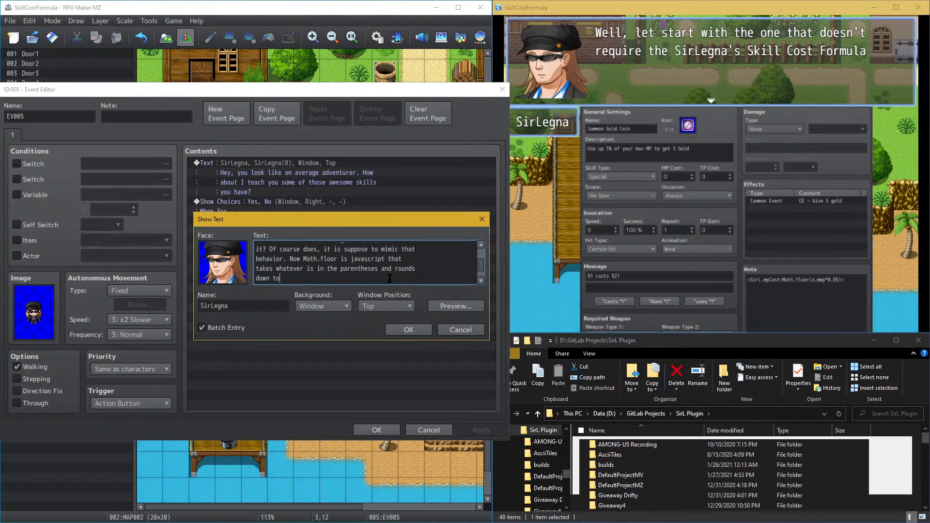
Step: Extend the line with "the nearest number. Now"
type(" the near")
type("ist")
key("BackSpace")
key("BackSpace")
key("BackSpace")
type("est number. Now a.")
key("BackSpace")
key("BackSpace")
Step: Continue the explanation with "'a' is short hand code to access the actor object, just like" and start a new line
type("'a' is short hand co")
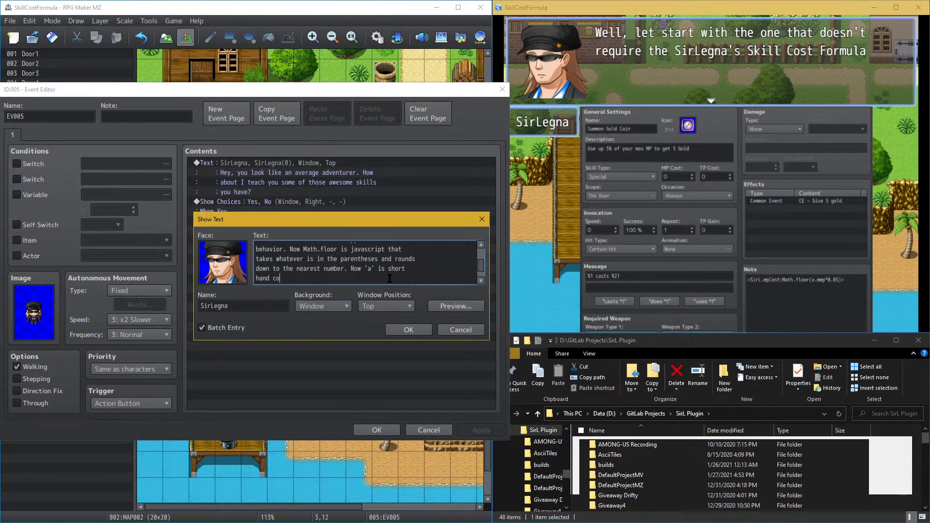
type("de for")
key("BackSpace")
key("BackSpace")
type("to ac")
type("cess the actor o")
type("bject")
type(".")
key("BackSpace")
type(", jsu")
key("BackSpace")
key("BackSpace")
type("ust like")
key("Return")
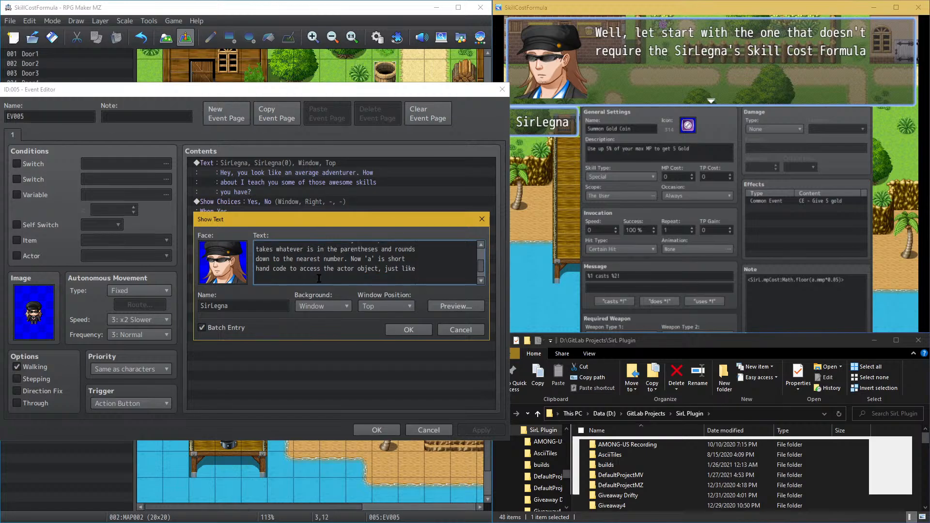
Step: Finish the text with "in the damage formula. The rest is just like any other damage formula." and accept the batch message
type("in the damage formula.")
type("The rest is just like any")
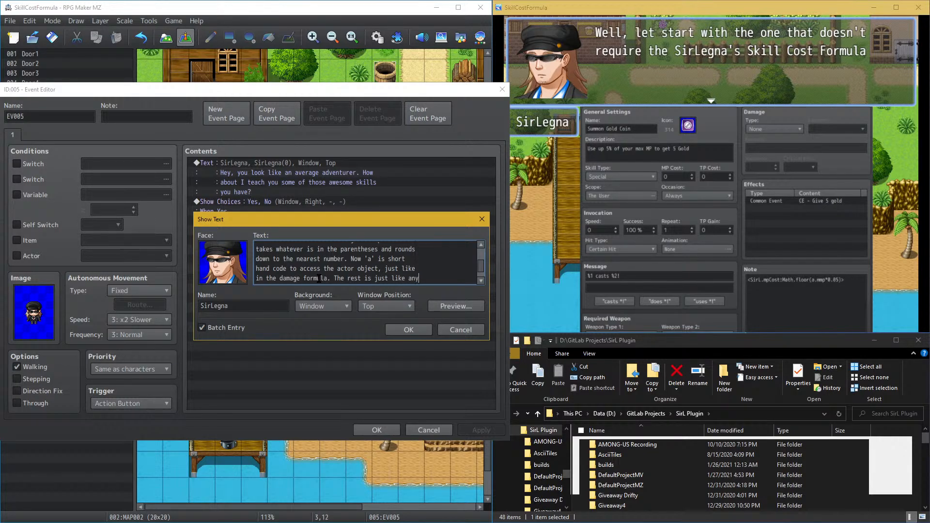
type(" other damage formula.")
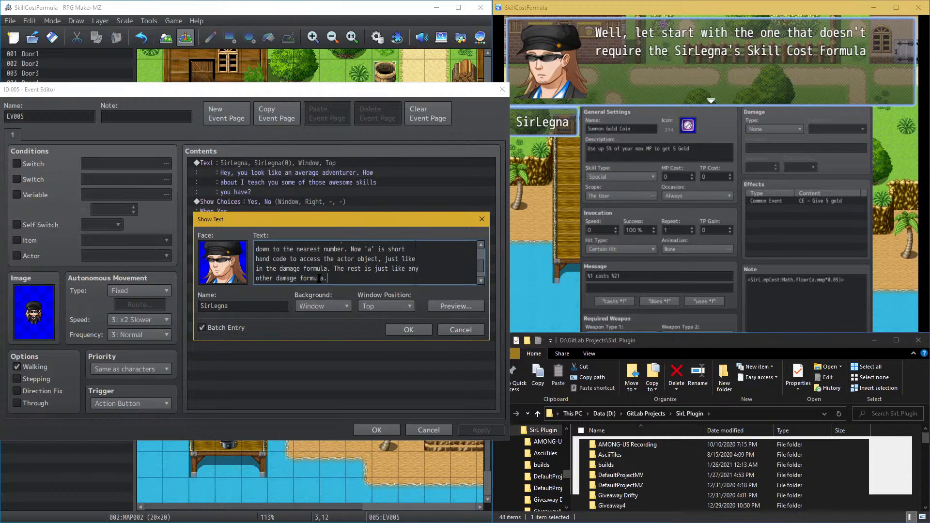
left_click(400, 332)
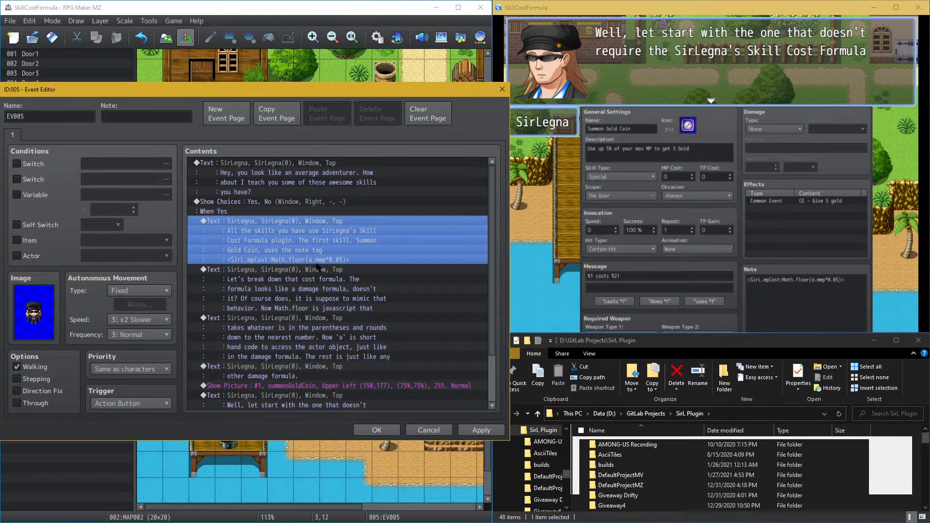
Step: Move the three cost formula explanation messages to directly below the summonGoldCoin Show Picture command
left_click(311, 277)
scroll(306, 279, "down", 1)
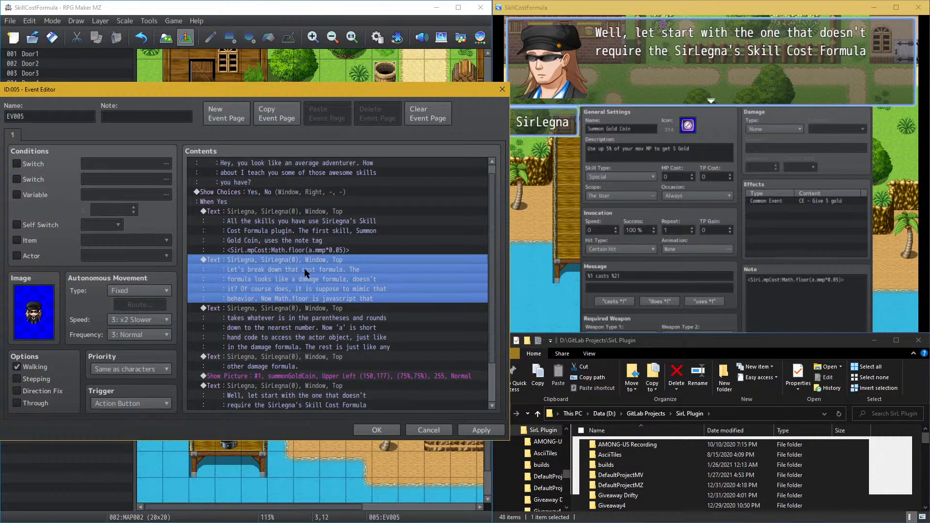
left_click(280, 353, "shift")
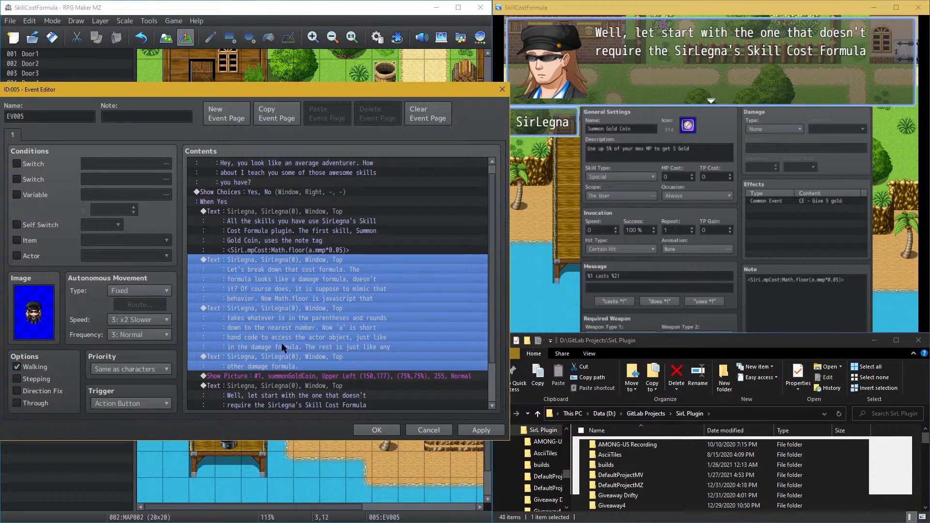
key("Delete")
left_click(289, 280)
key("ctrl+z")
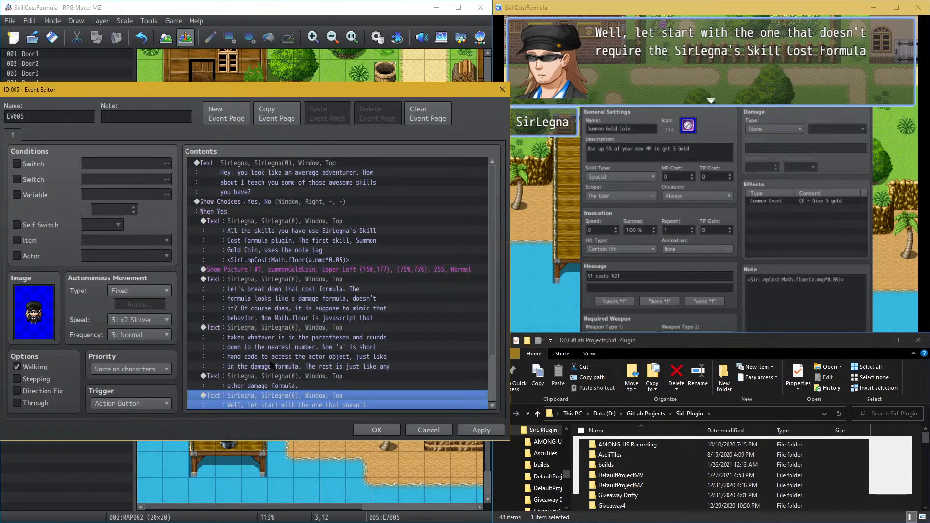
Step: Delete the old "Well, let start with the one that doesn't" message and save the event
key("Delete")
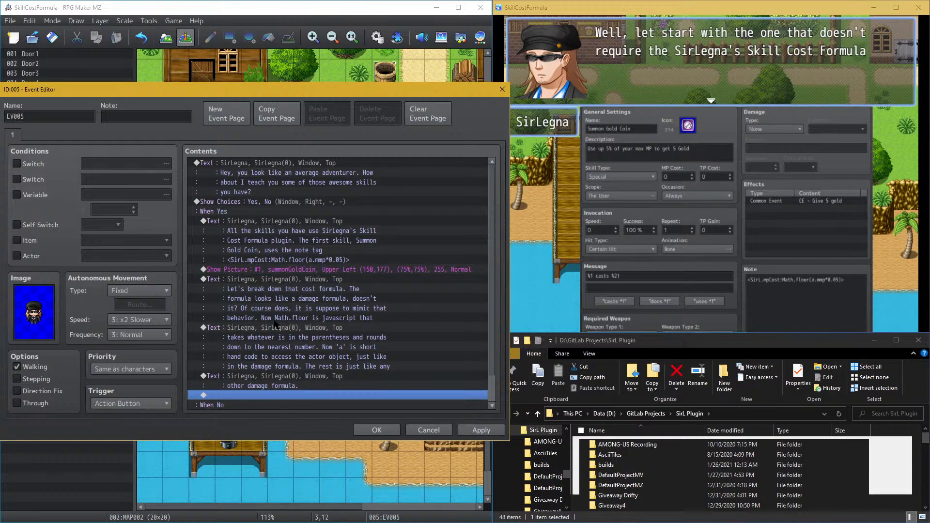
left_click(481, 431)
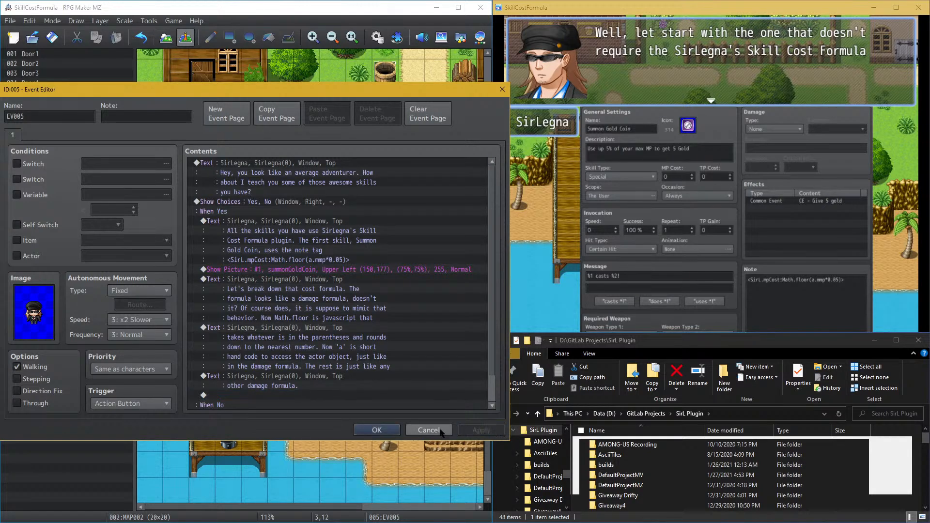
left_click(377, 430)
Step: Close the running playtest and launch a new one, saving the changes to the game
left_click(918, 7)
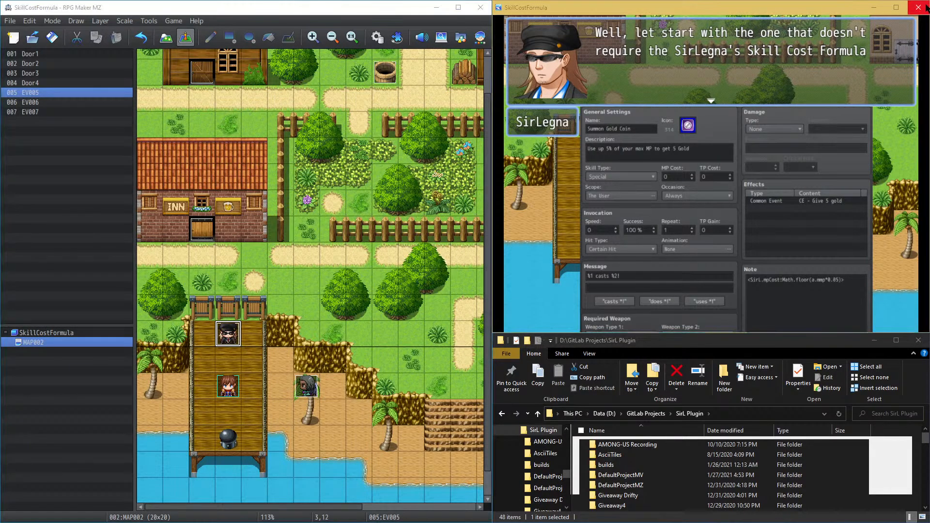
left_click(173, 22)
left_click(174, 22)
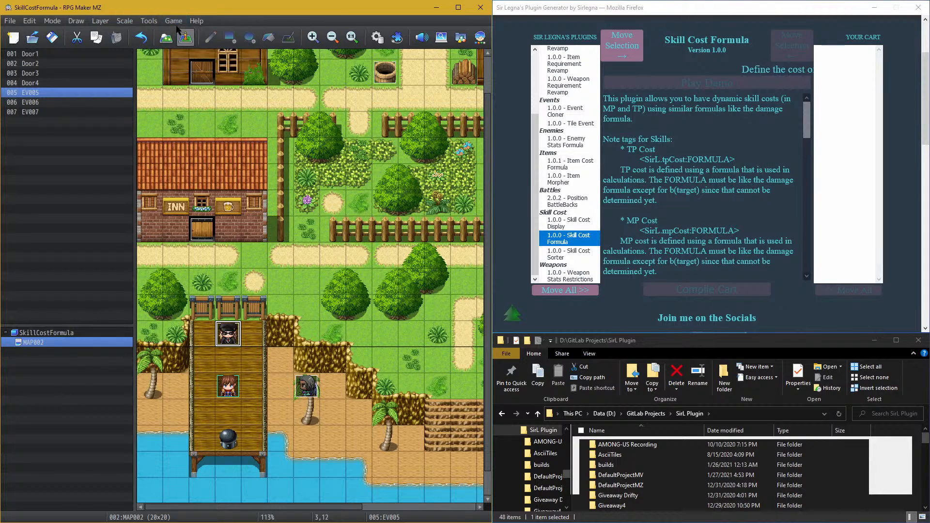
left_click(175, 23)
left_click(181, 34)
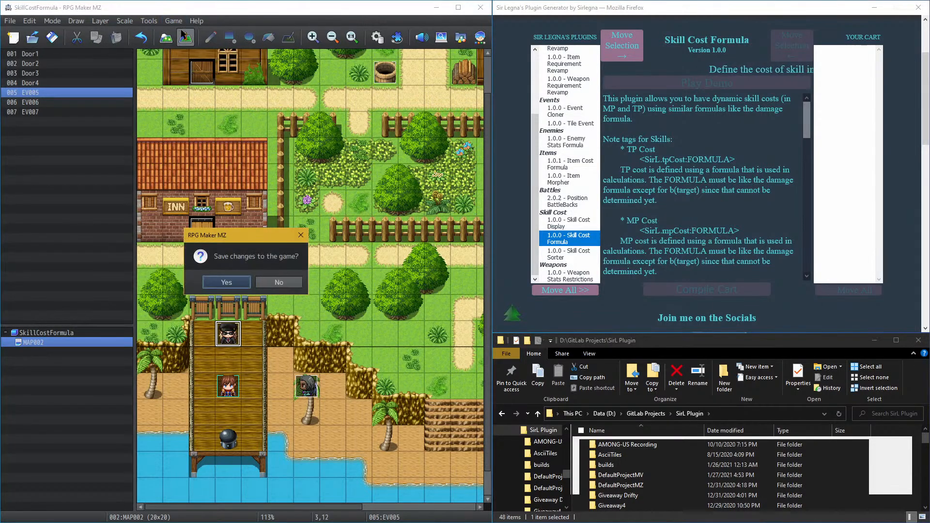
left_click(226, 282)
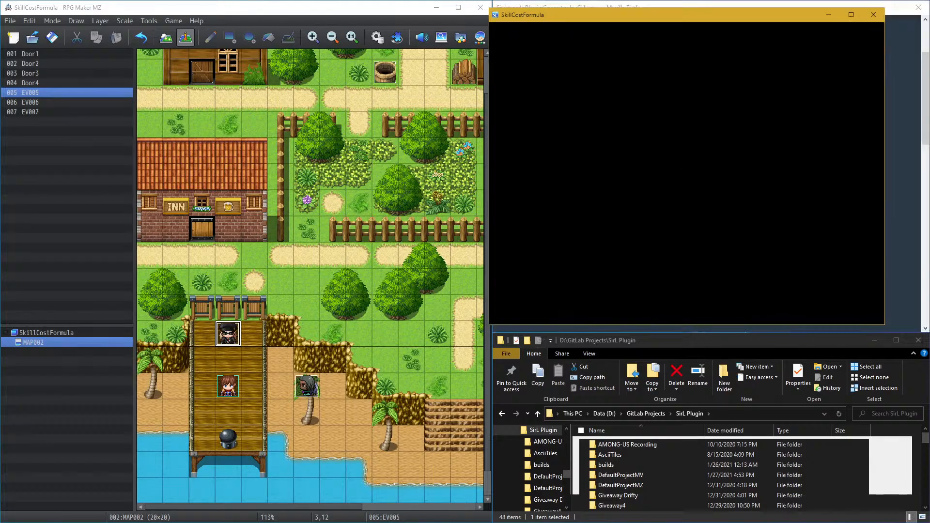
Step: Arrange the playtest window with its developer tools open beside it and start a new game
left_click_drag(609, 19, 642, 24, "shift")
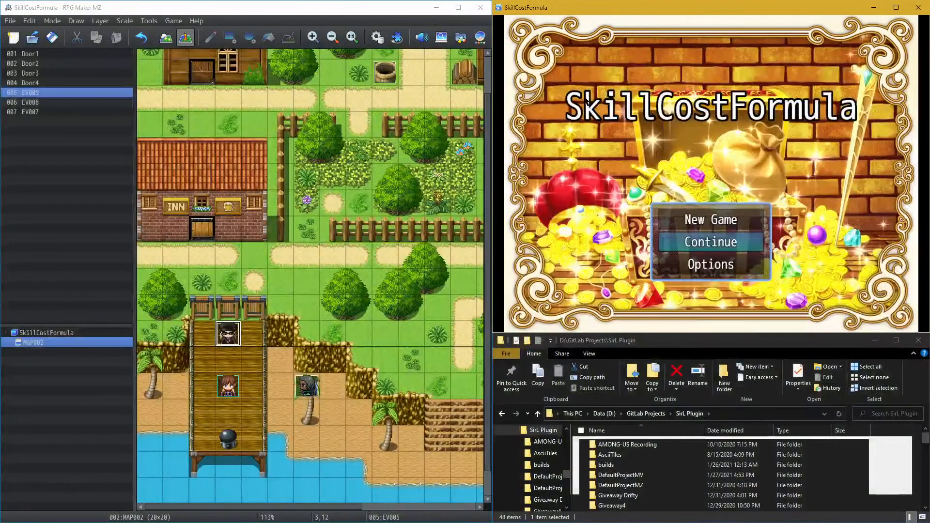
key("F8")
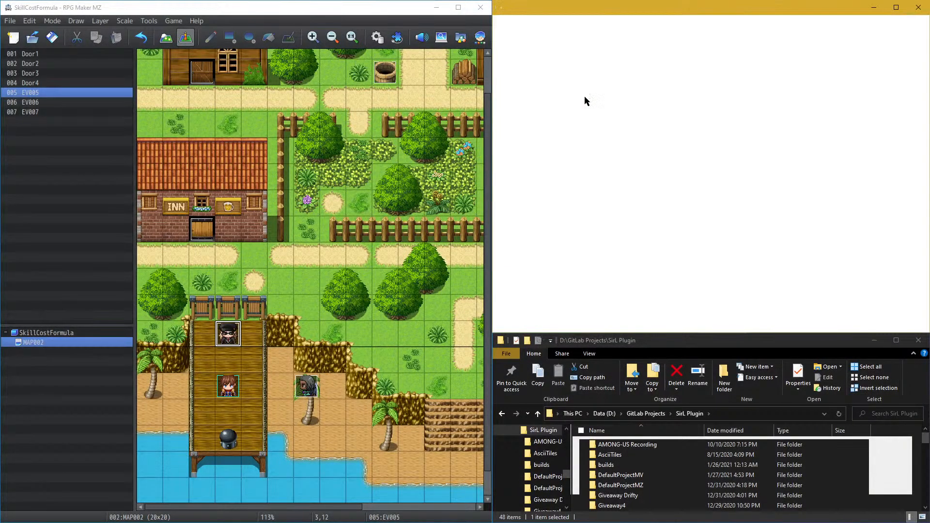
left_click_drag(545, 6, 147, 127, "shift")
left_click(689, 219)
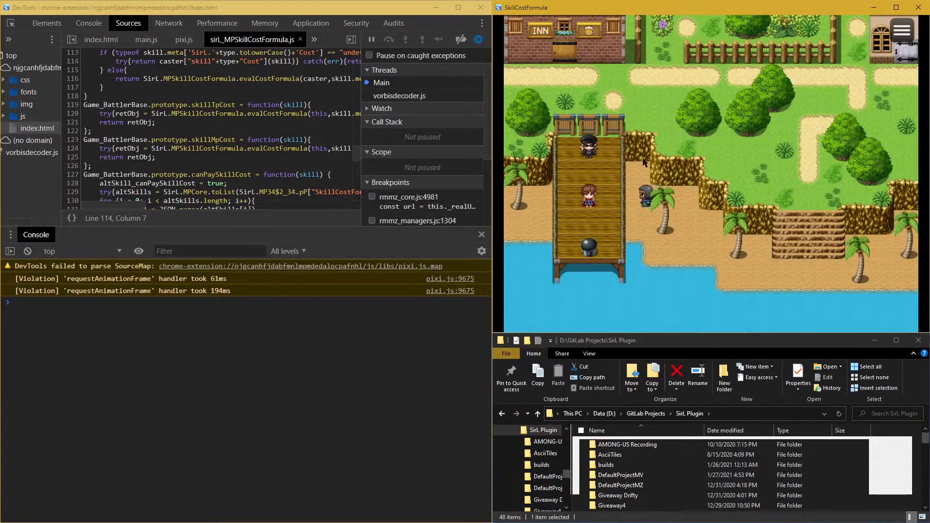
Step: Talk to the SirLegna character, accept the offer to learn about the skills, and read through the Summon Gold Coin explanation
left_click(589, 150)
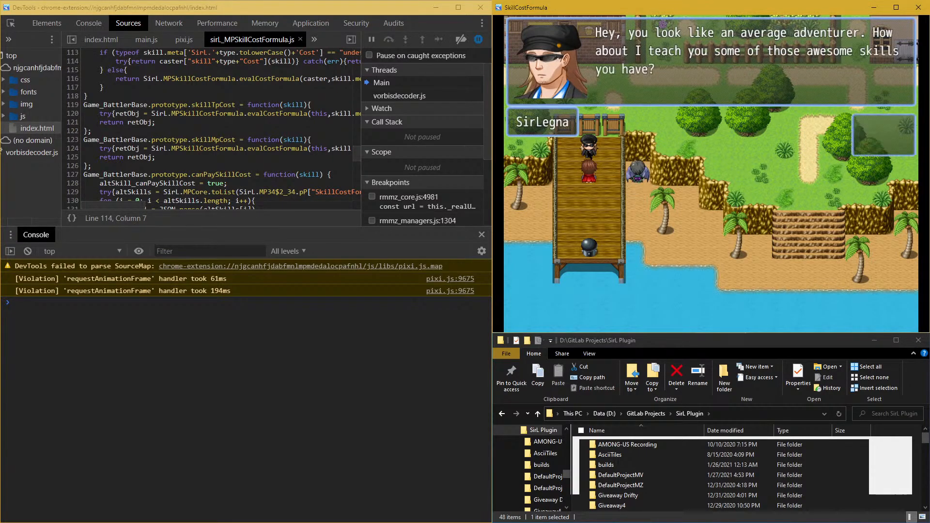
left_click(891, 118)
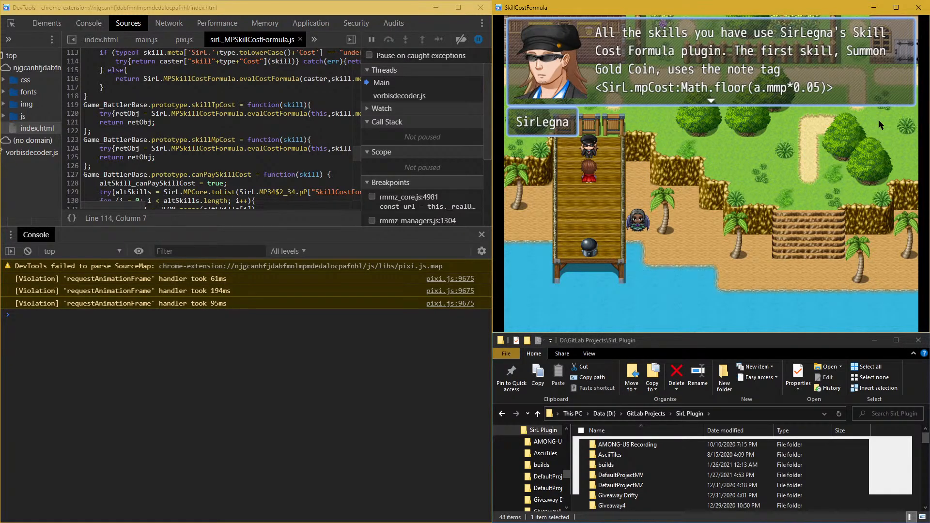
left_click(725, 184)
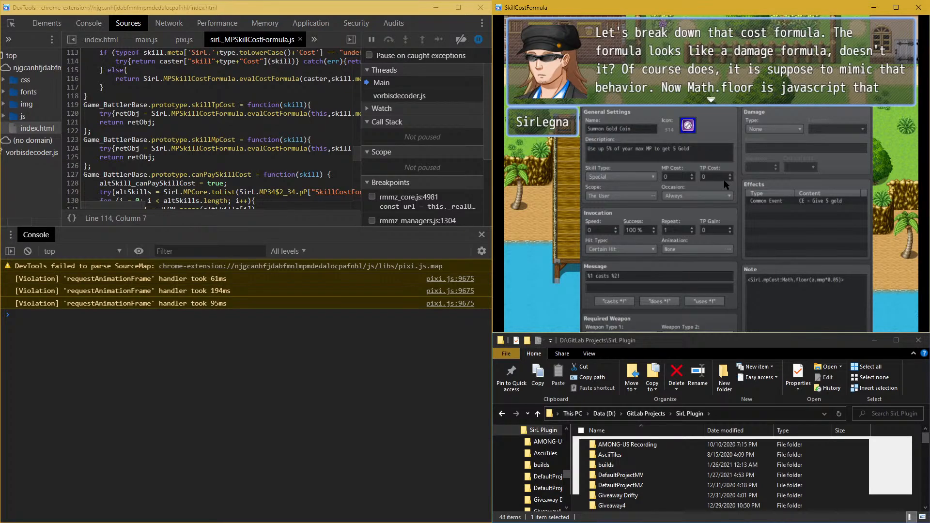
left_click(767, 173)
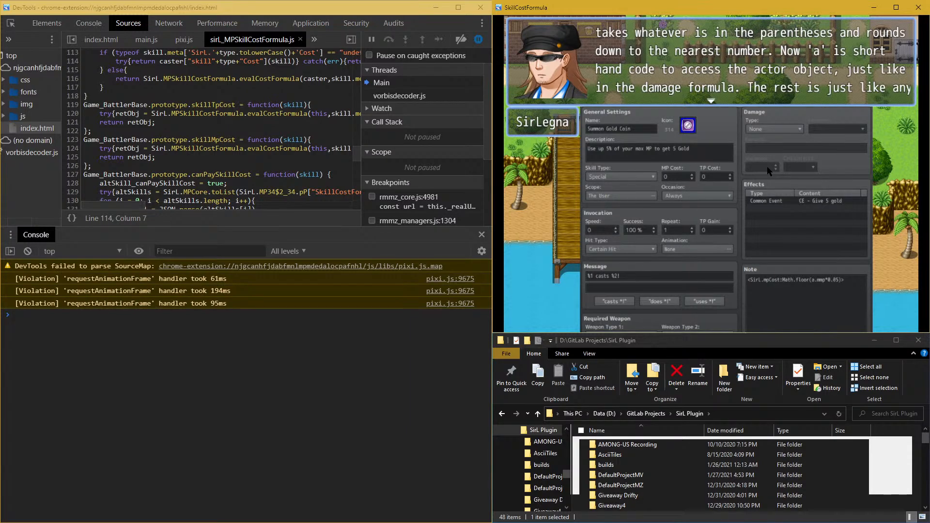
left_click(903, 88)
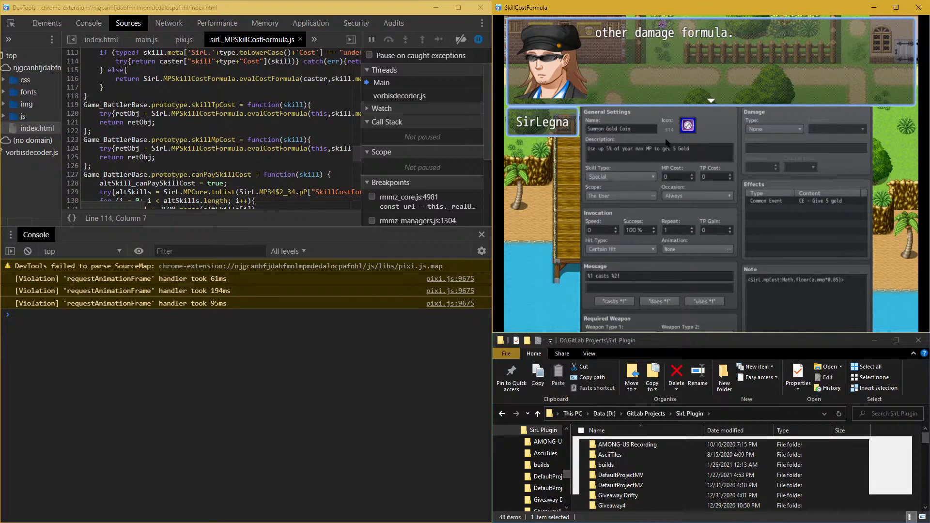
Step: Close the playtest and check the Summon Gold Coin skill in the database
left_click(917, 8)
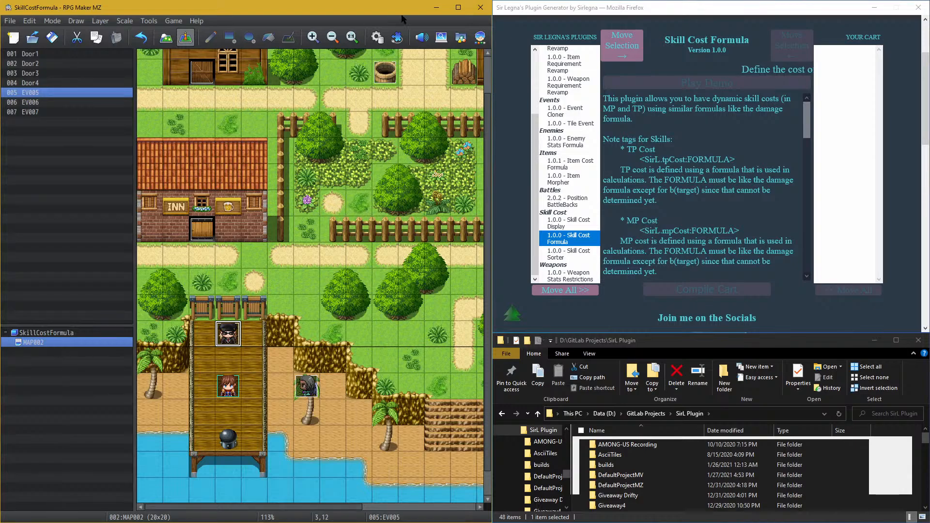
left_click(379, 35)
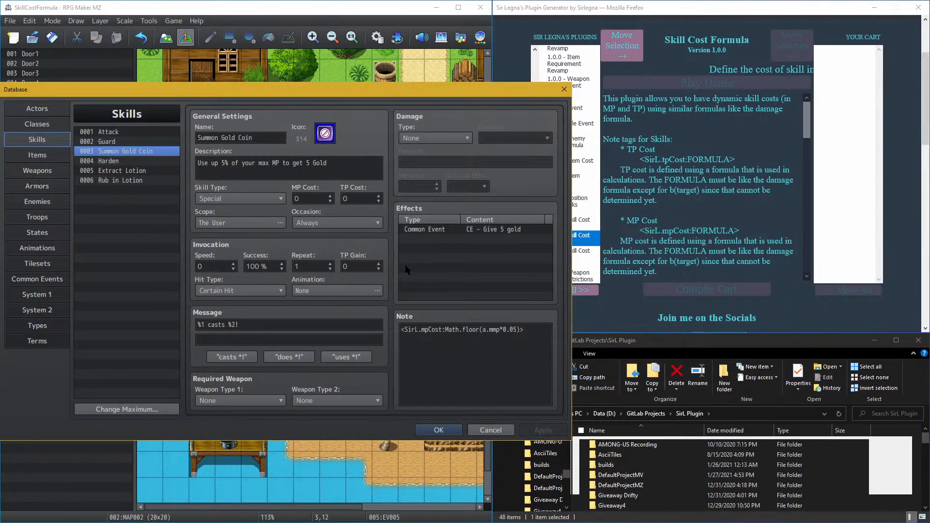
left_click(426, 431)
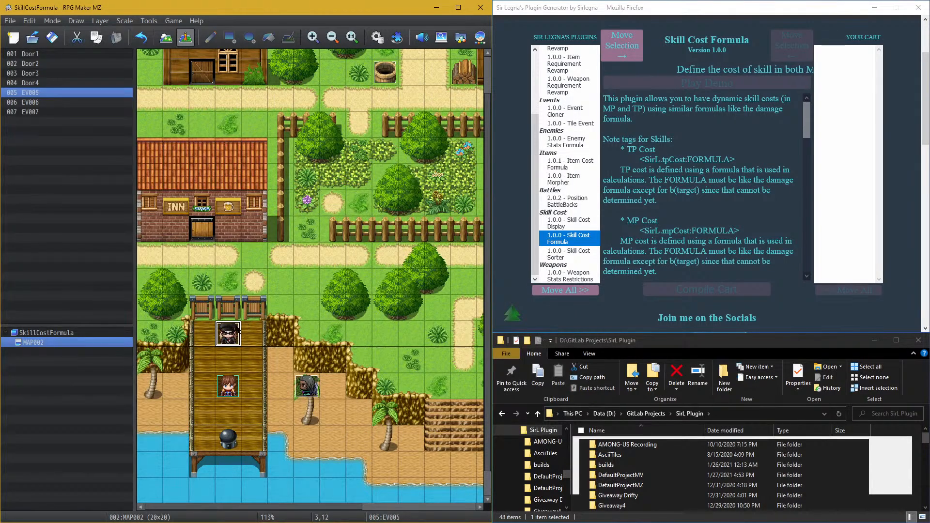
Step: In the SirLegna event, remove the word "any" from the end of the message beginning "takes whatever is in the parentheses"
double_click(248, 323)
left_click(297, 345)
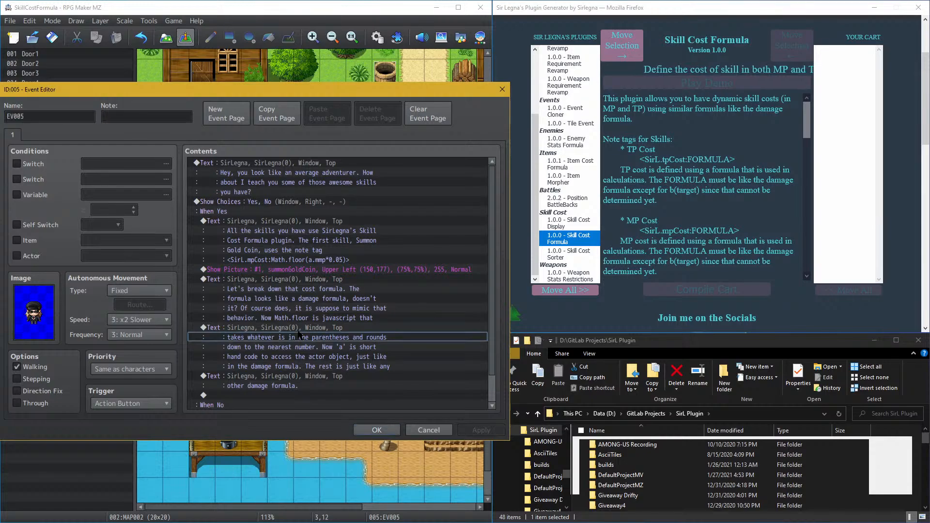
double_click(301, 337)
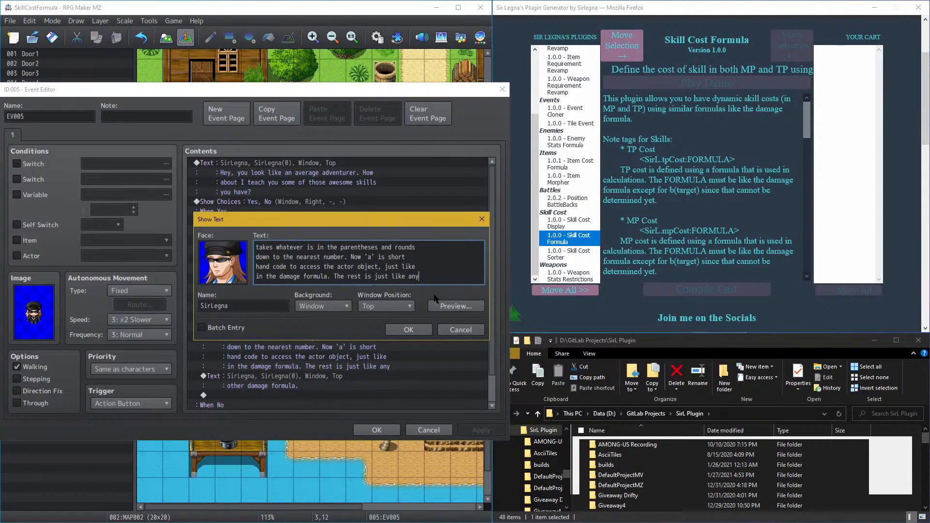
double_click(412, 277)
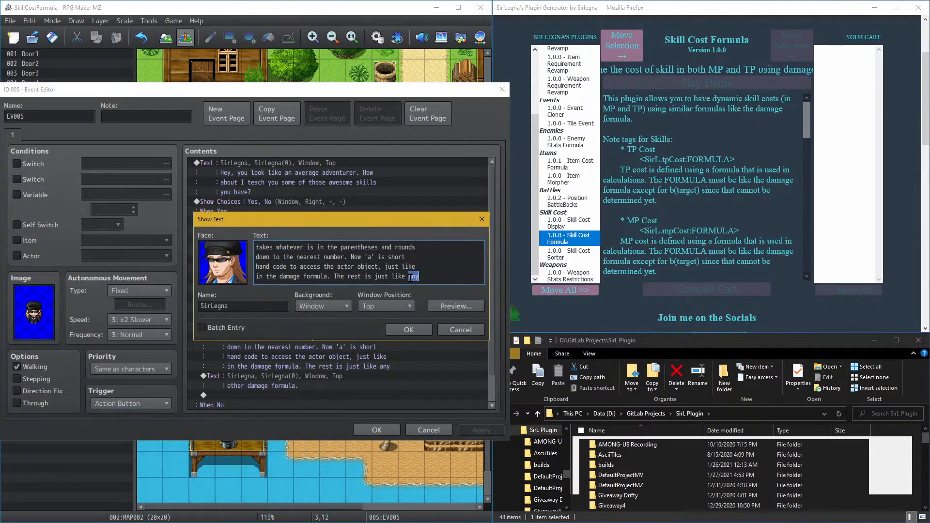
key("BackSpace")
key("BackSpace")
left_click(409, 329)
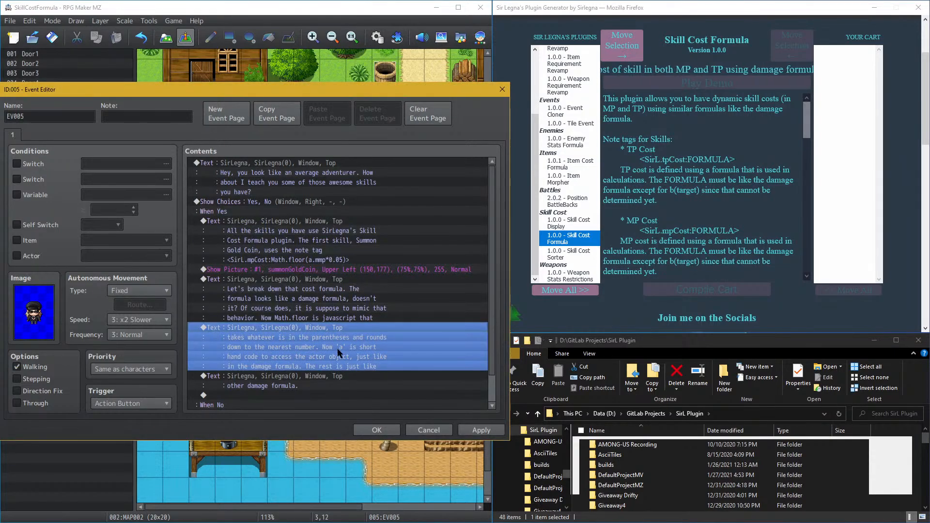
Step: Change the last message of the Yes branch to "any other damage formula." and apply the event changes
double_click(322, 379)
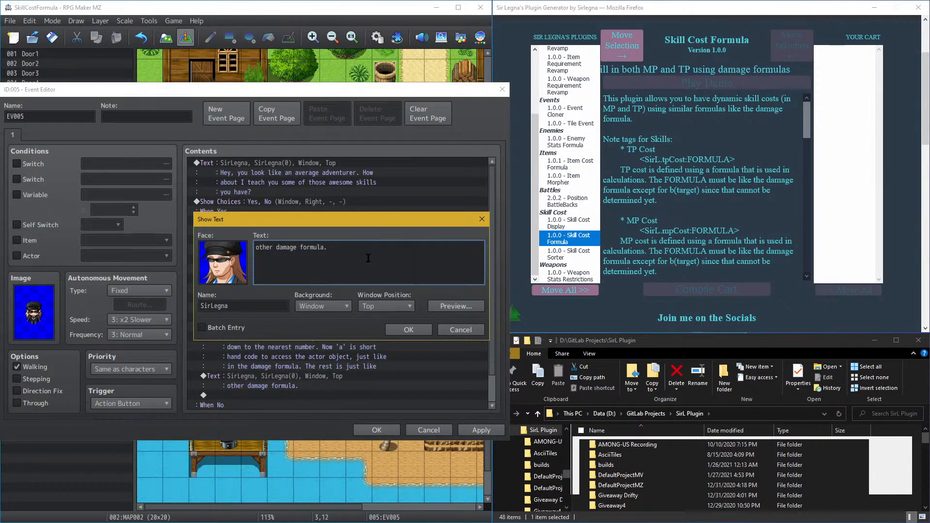
type("any")
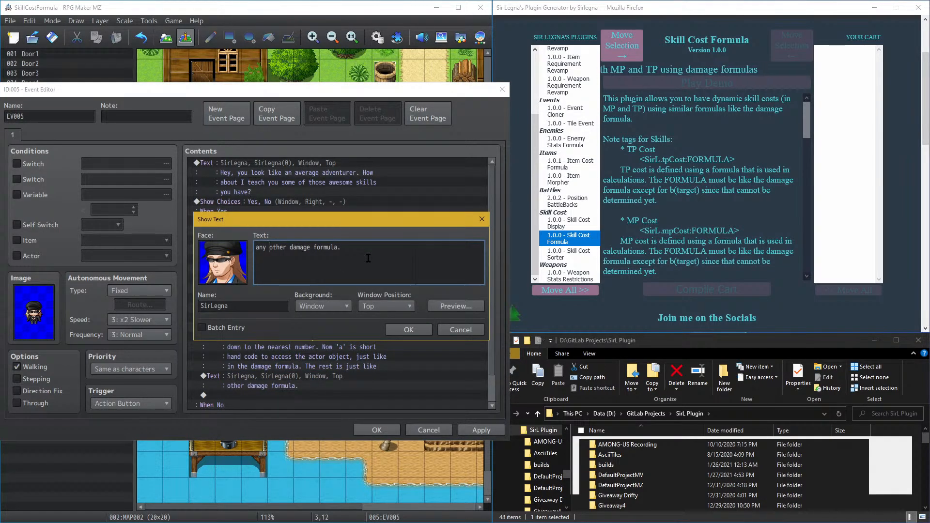
left_click(424, 330)
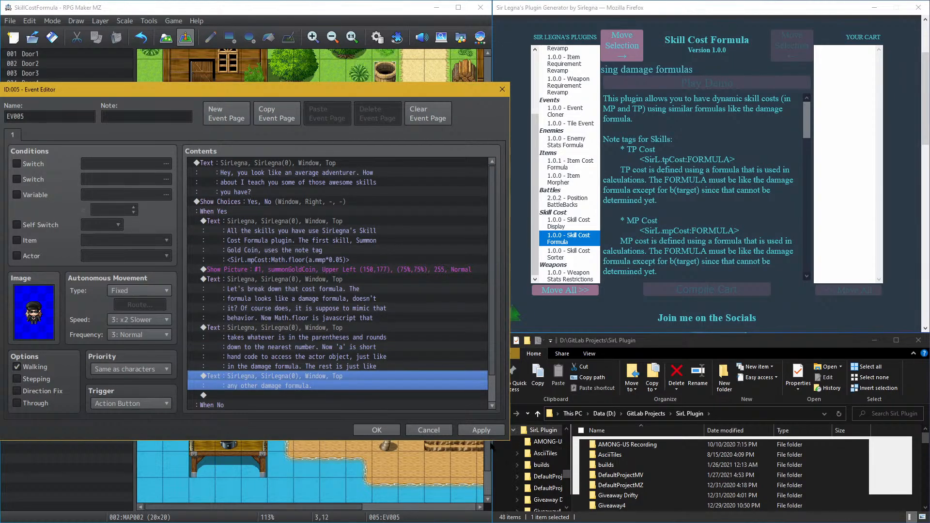
left_click(486, 435)
left_click(377, 430)
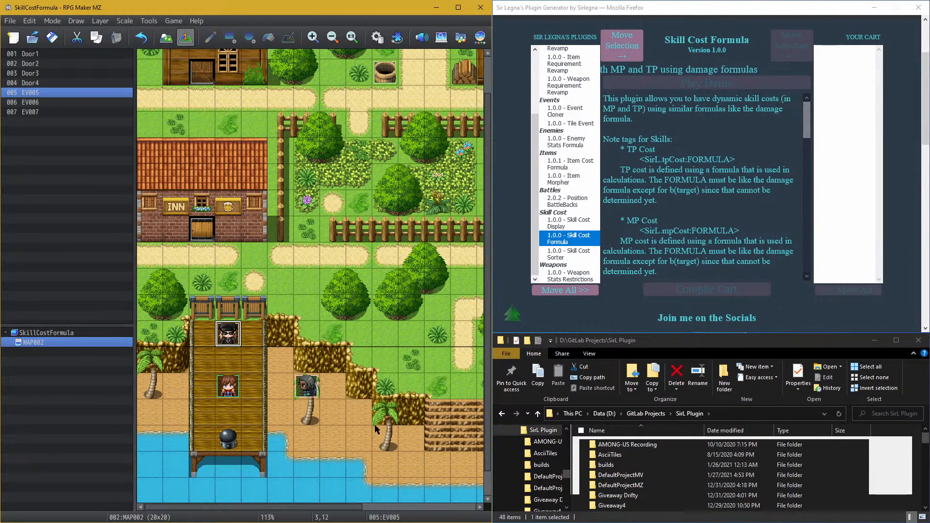
Step: Launch a playtest of the project, saving the changes to the game
left_click(173, 21)
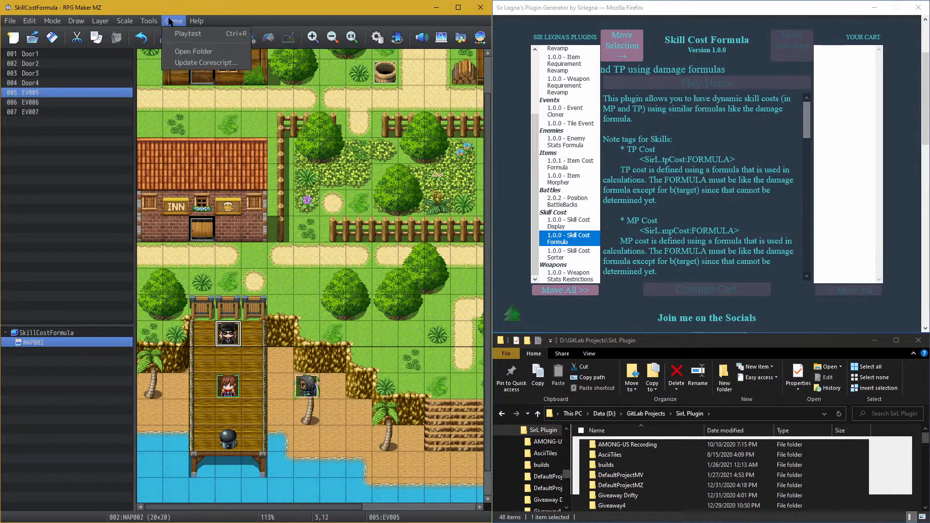
left_click(183, 33)
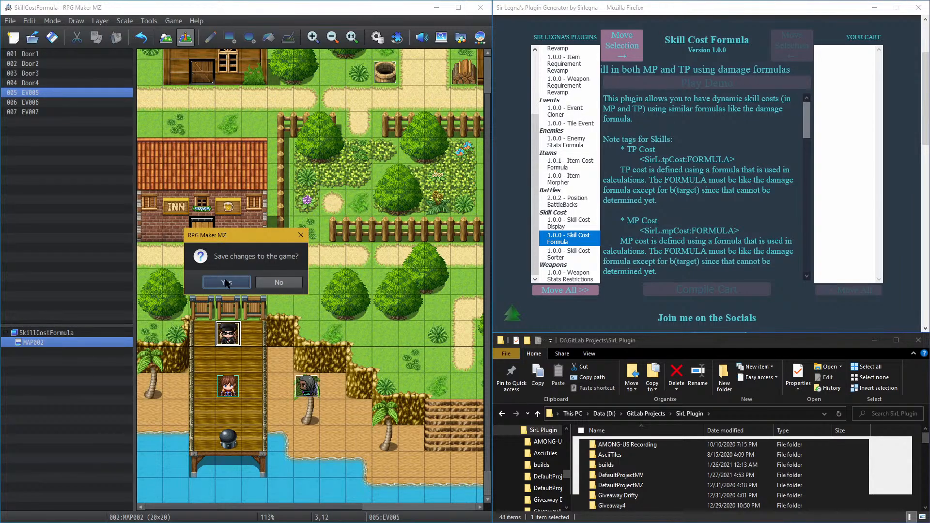
left_click(227, 282)
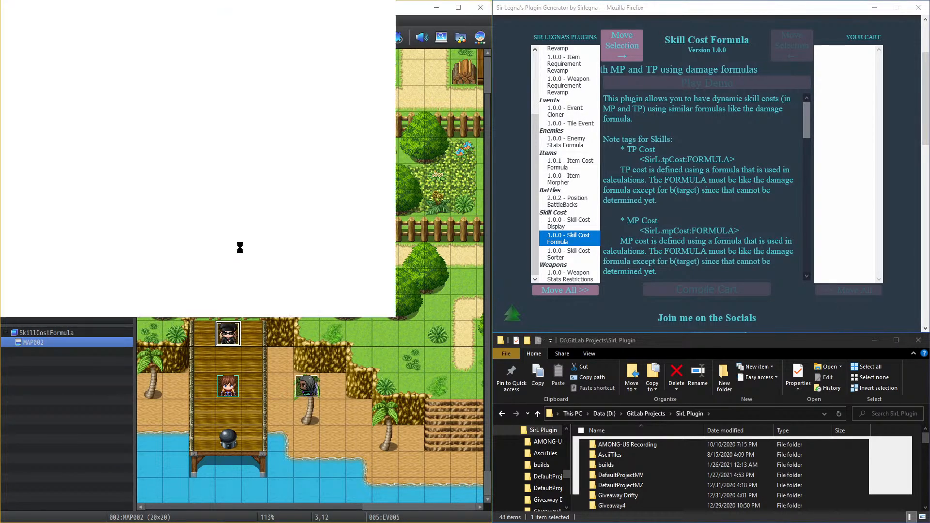
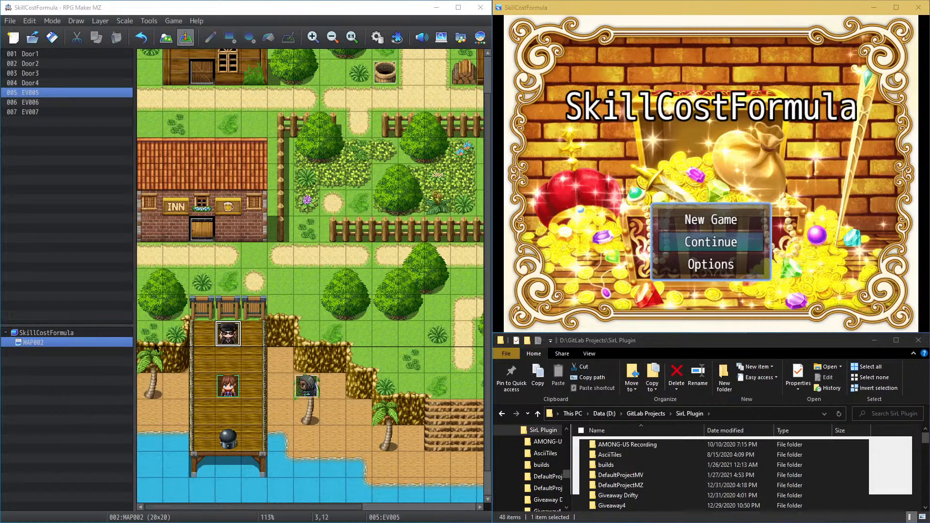
Step: Open the SirLegna event's commands for reference and start a new game in the playtest
double_click(229, 333)
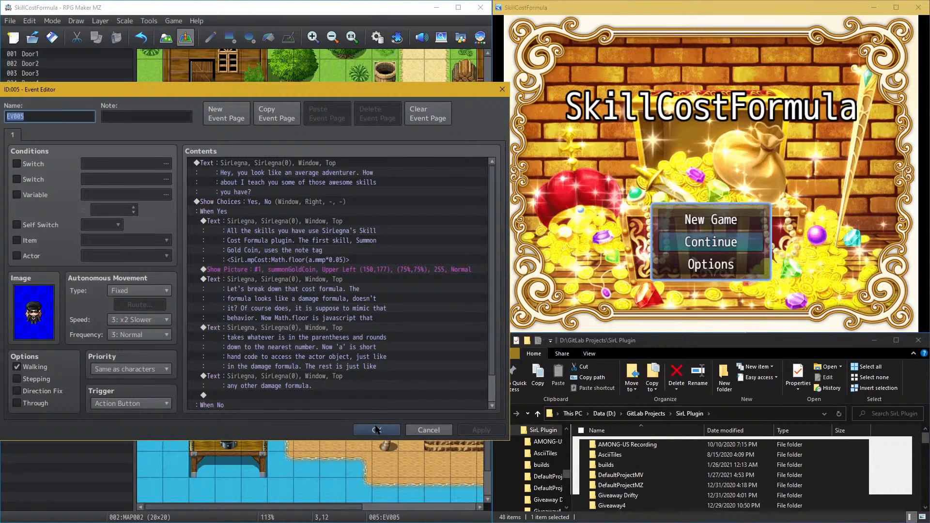
left_click(377, 429)
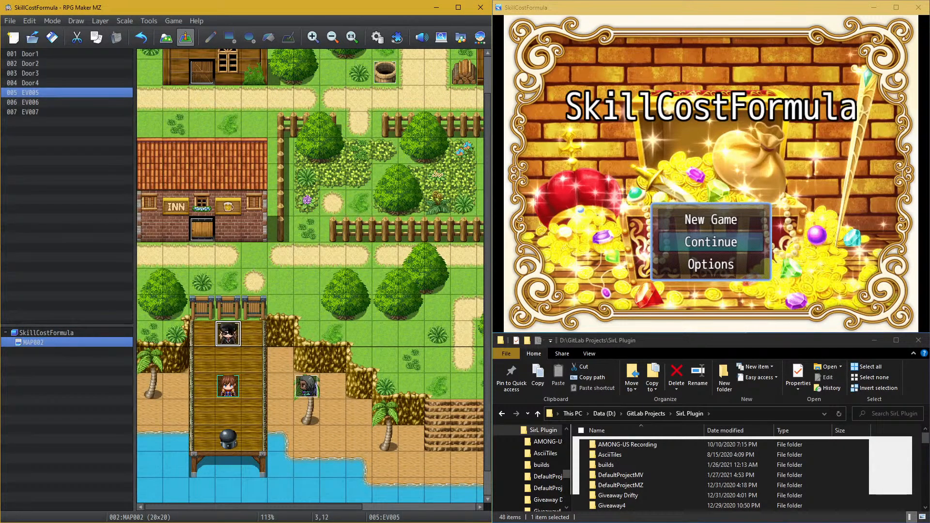
double_click(232, 334)
scroll(269, 272, "down", 2)
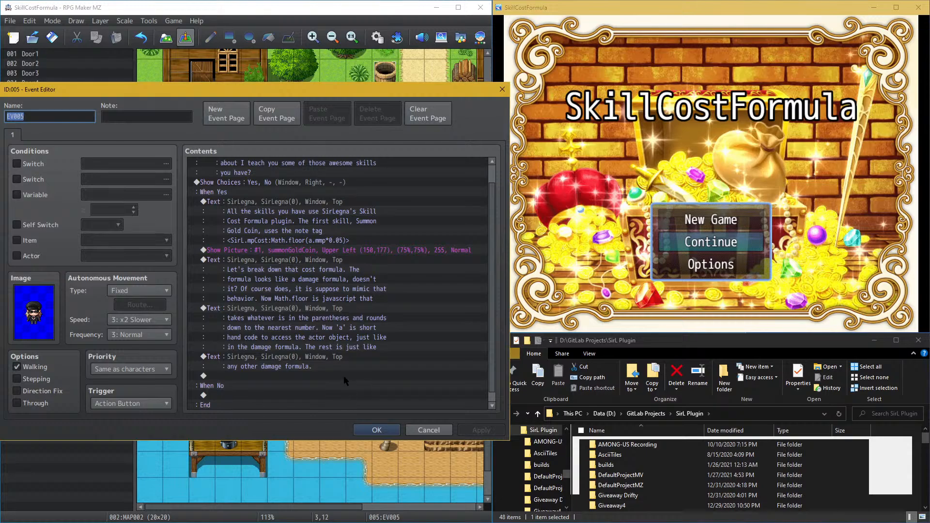
left_click(699, 208)
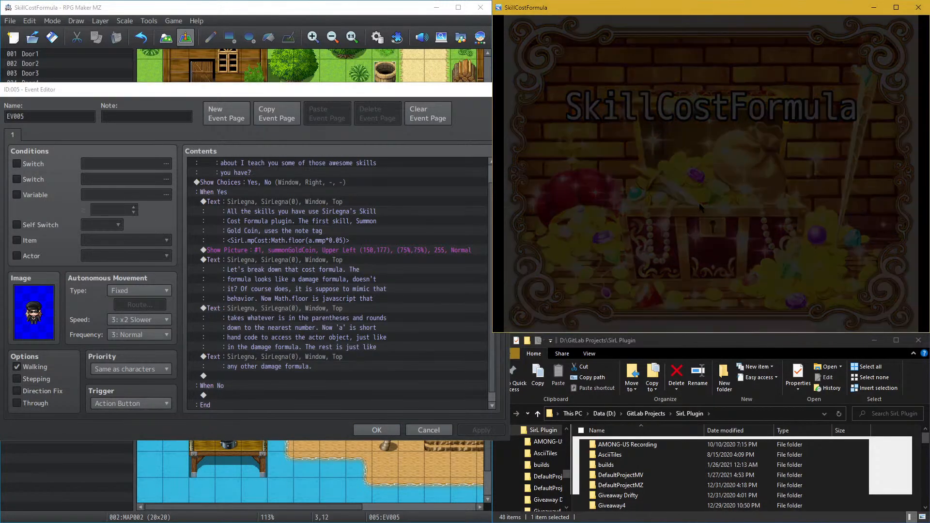
Step: Talk to SirLegna, accept the offer to learn about the skills, and read through the Summon Gold Coin explanation to its last message
left_click(590, 151)
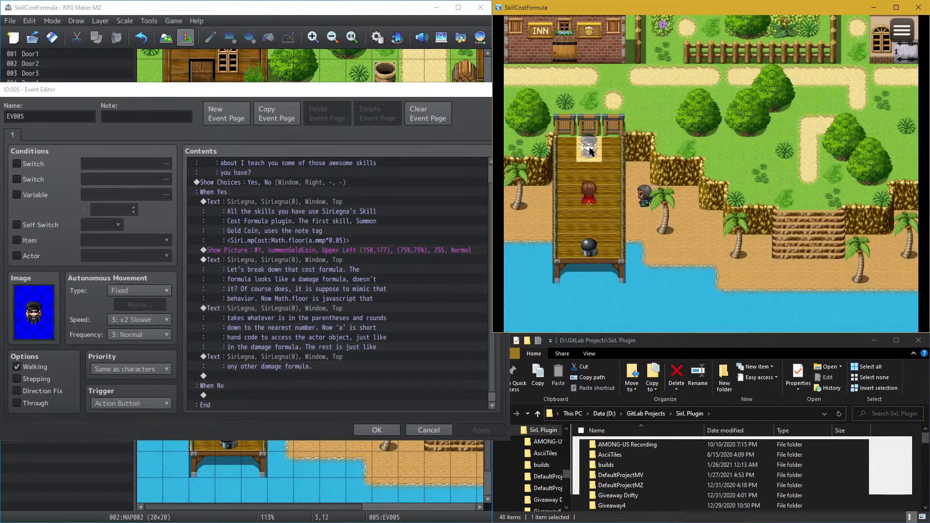
left_click(901, 126)
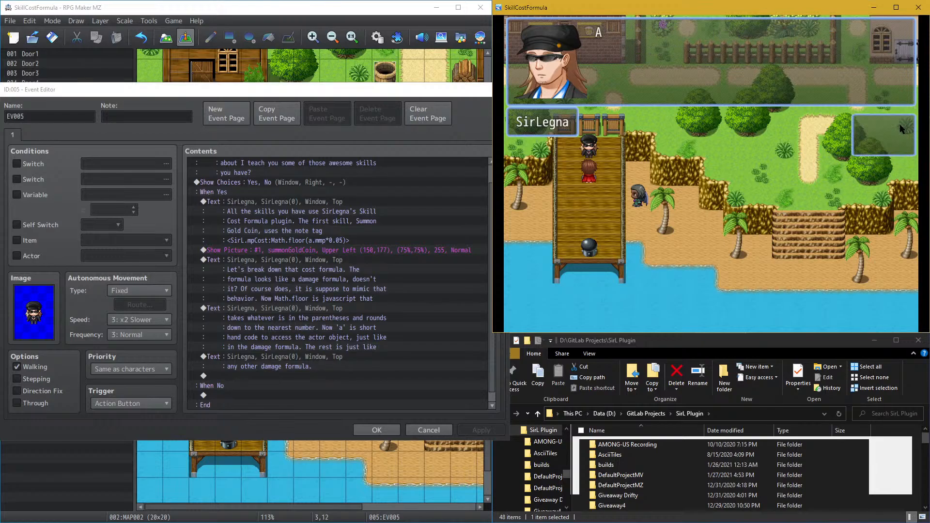
left_click(885, 124)
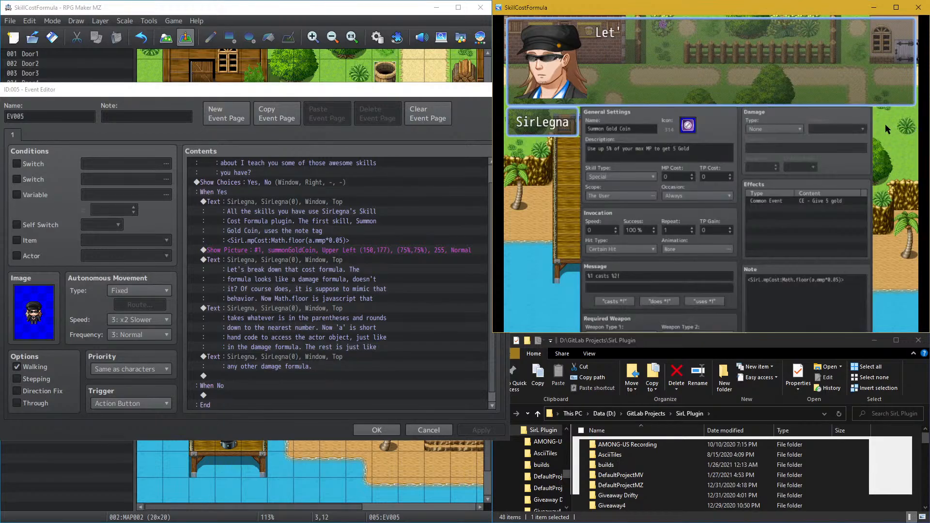
left_click(818, 143)
left_click(821, 144)
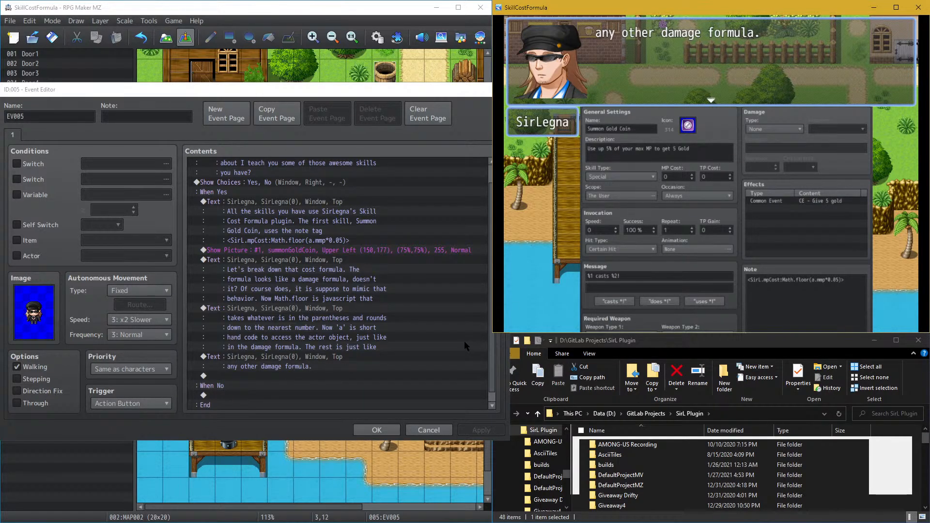
left_click(542, 234)
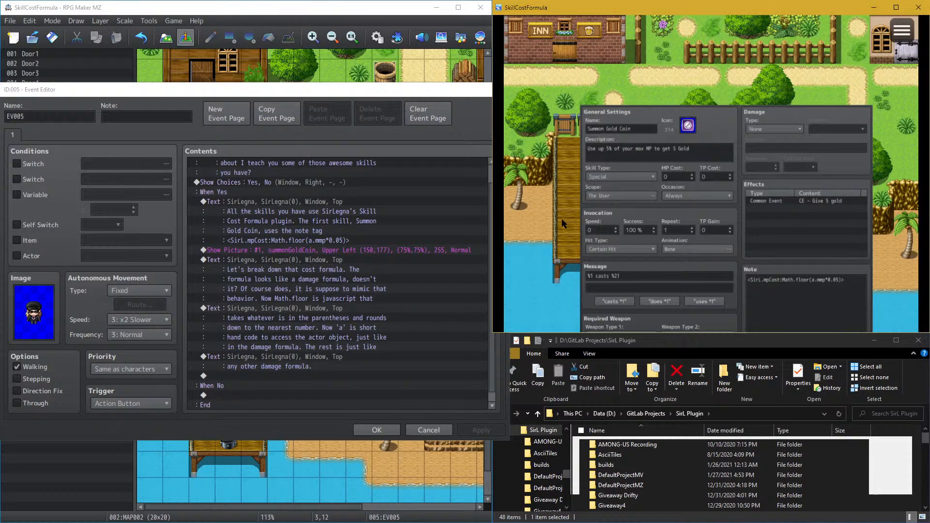
Step: Leave the event editor and capture a snip of the Harden skill's settings in the database
left_click(423, 429)
left_click(377, 38)
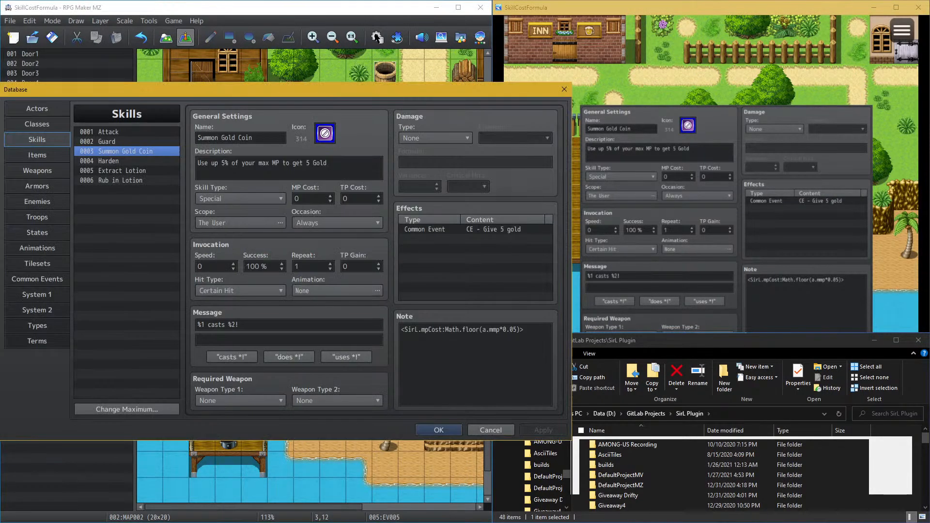
left_click(123, 162)
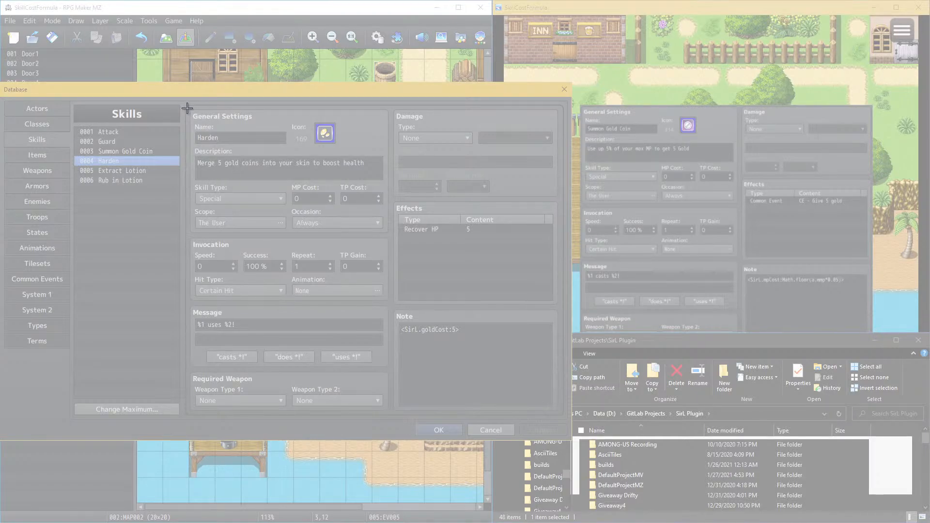
left_click_drag(188, 108, 559, 411)
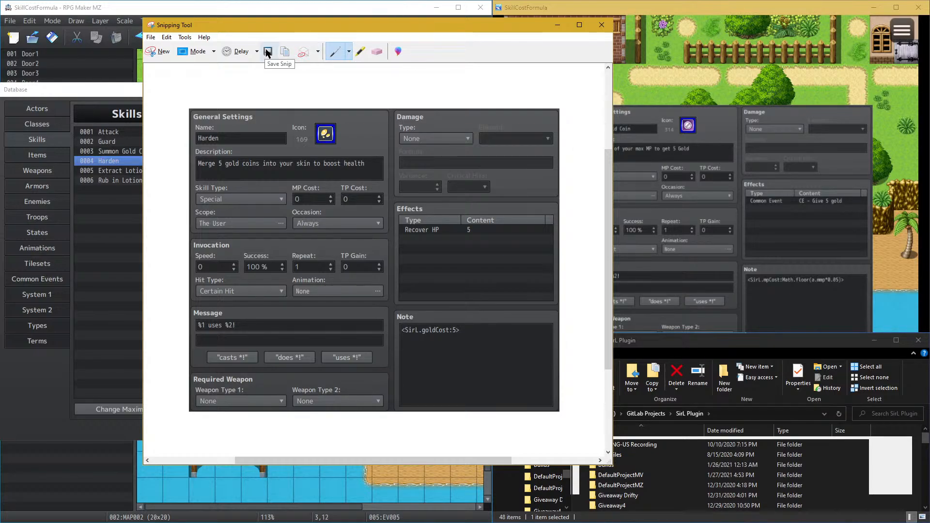
Step: Save the snip as a PNG named harden in the project's img/pictures folder and close the Snipping Tool and the database
left_click(268, 51)
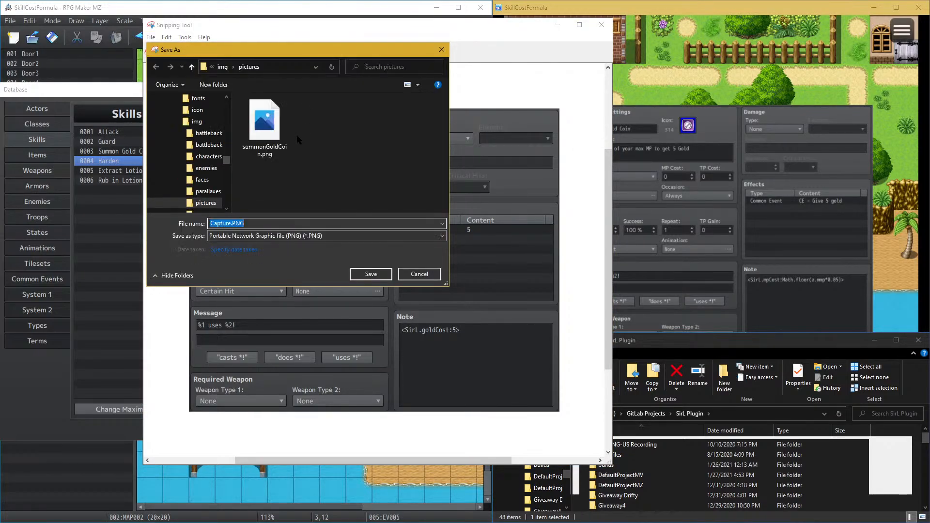
left_click(265, 125)
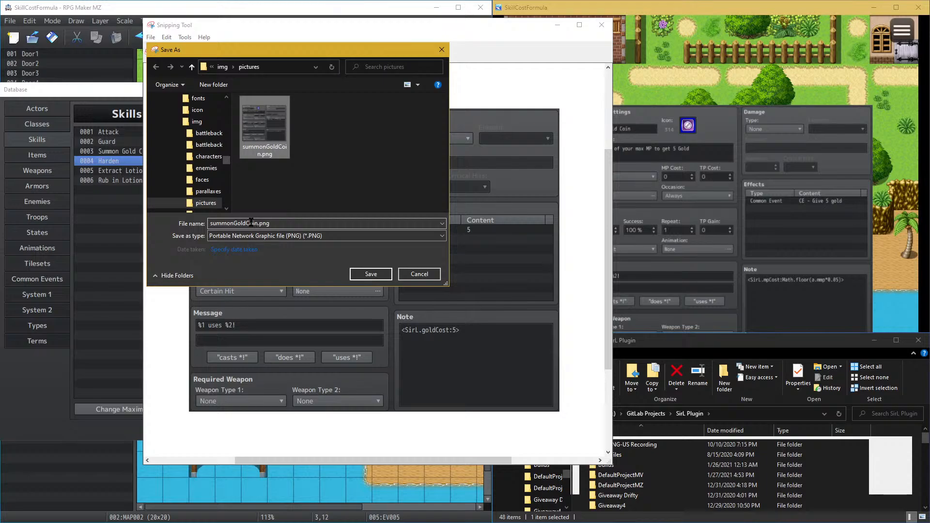
double_click(258, 223)
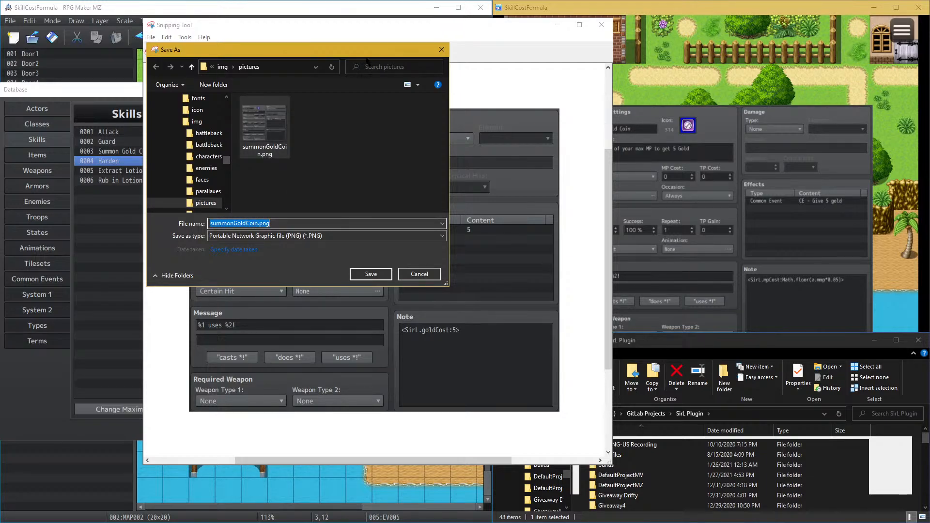
left_click_drag(372, 52, 664, 63)
double_click(523, 232)
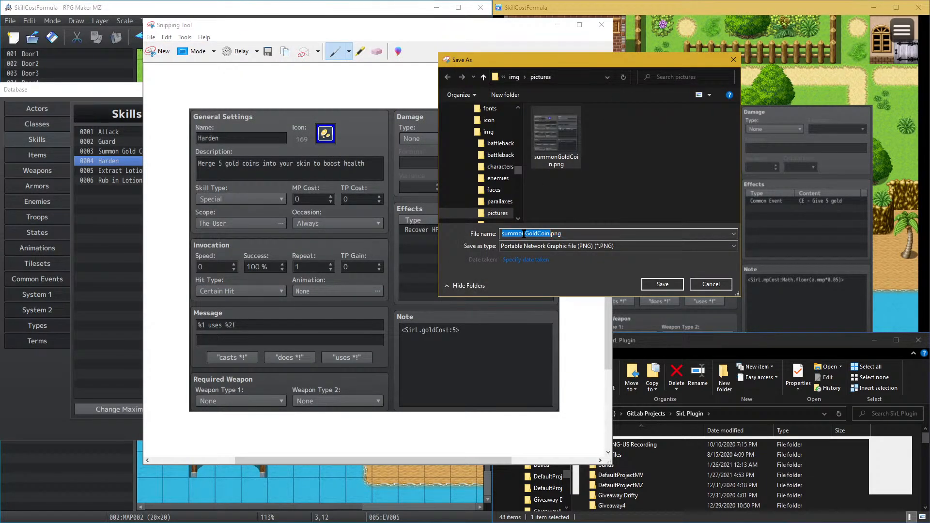
type("hard")
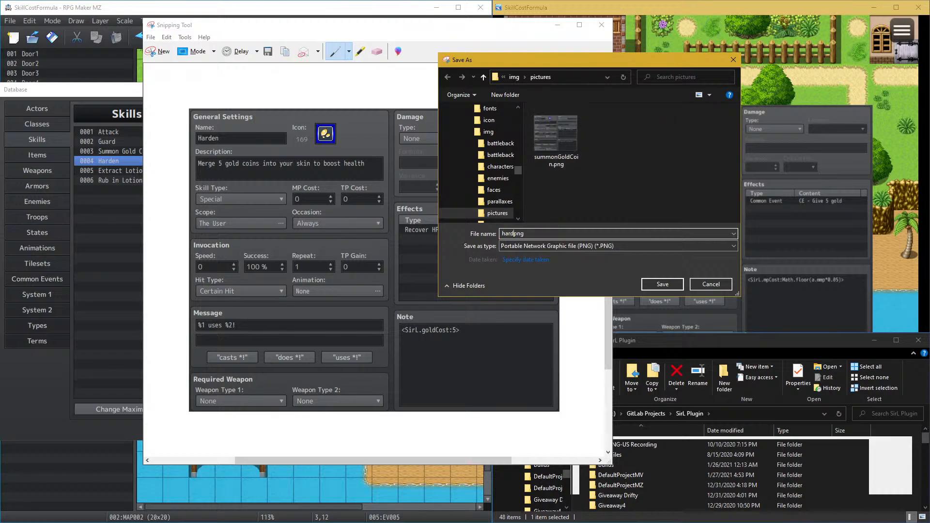
type("en")
left_click(661, 285)
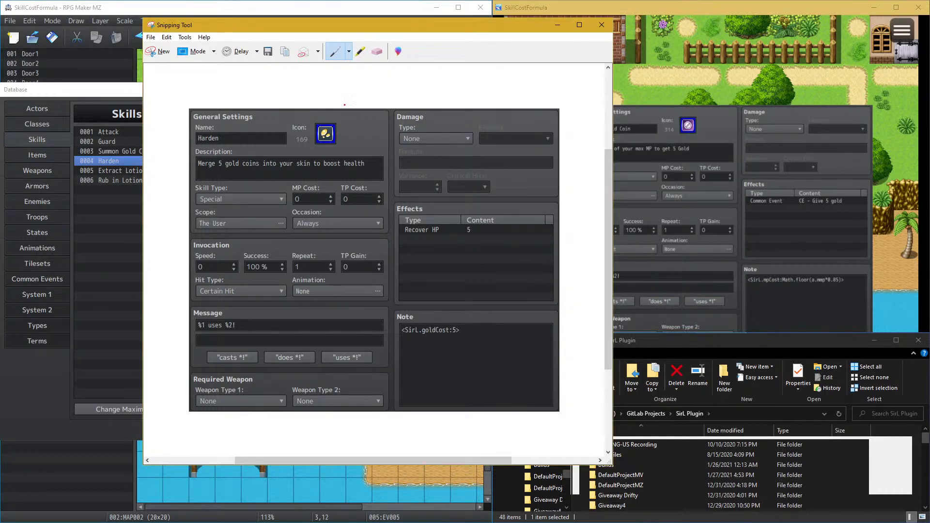
left_click(601, 25)
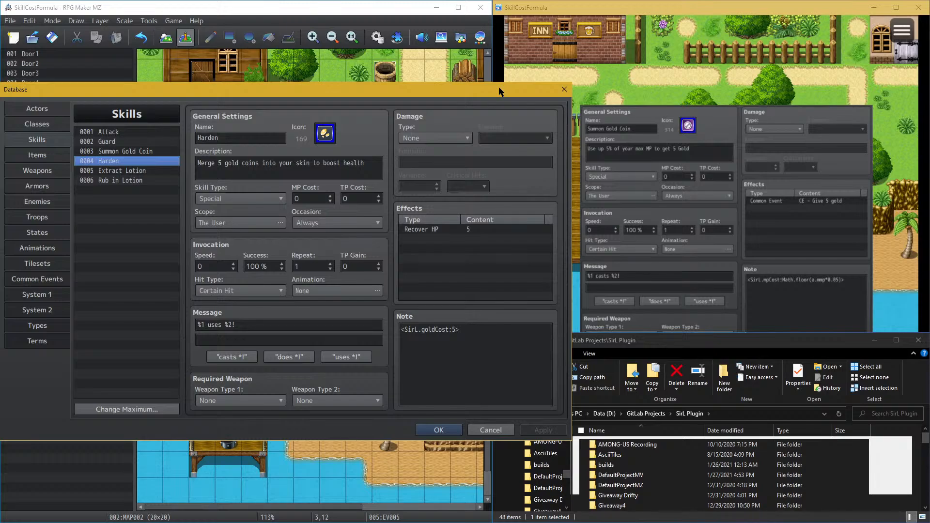
left_click(437, 431)
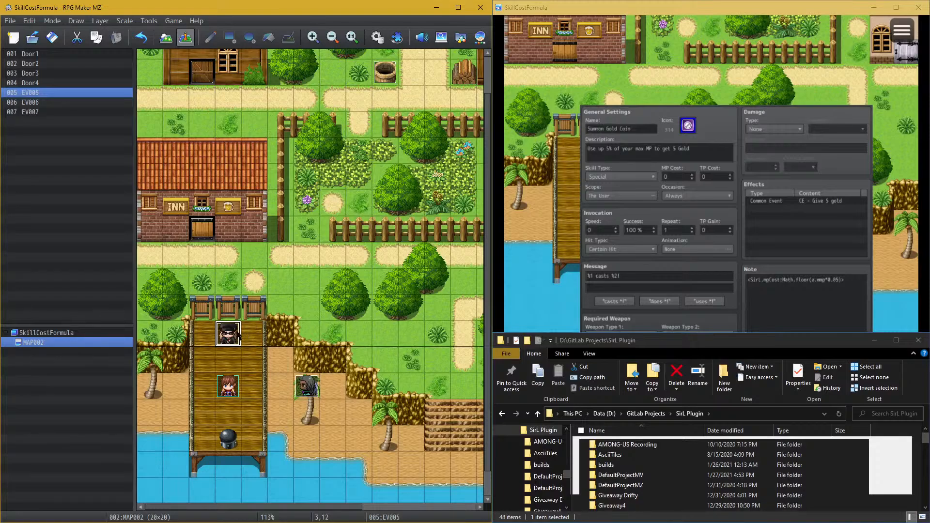
Step: Copy the summonGoldCoin Show Picture command in SirLegna's event to the line after the last message under the Yes choice
double_click(238, 335)
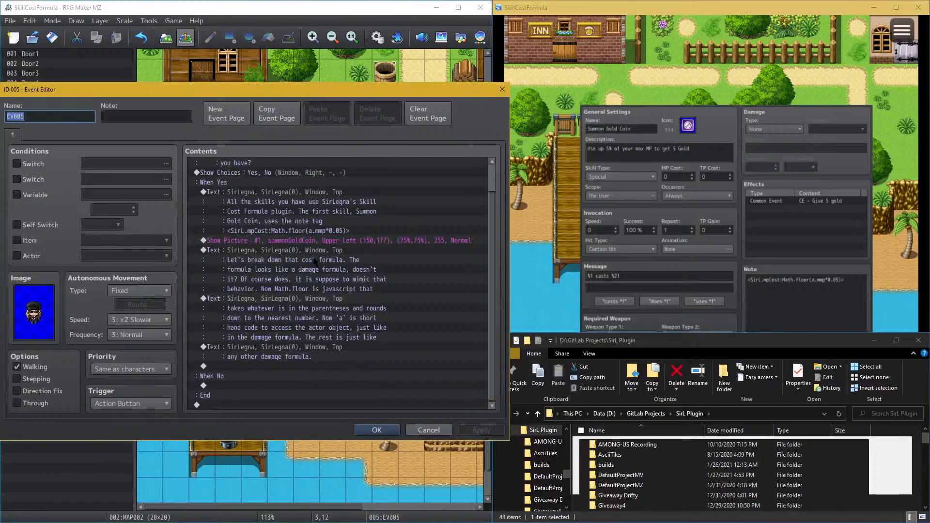
left_click(334, 240)
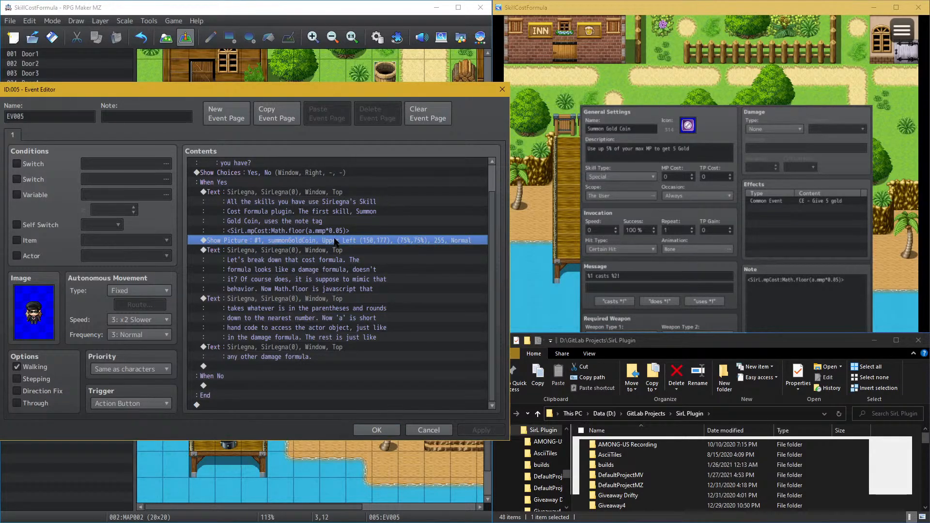
left_click(264, 363)
type("Show Picture : #1, summonGoldCoin, Upper Left (150,177), (75%,75%), 255, Normal")
Step: Check which images the copied Show Picture command offers, leaving its current image selected
double_click(264, 366)
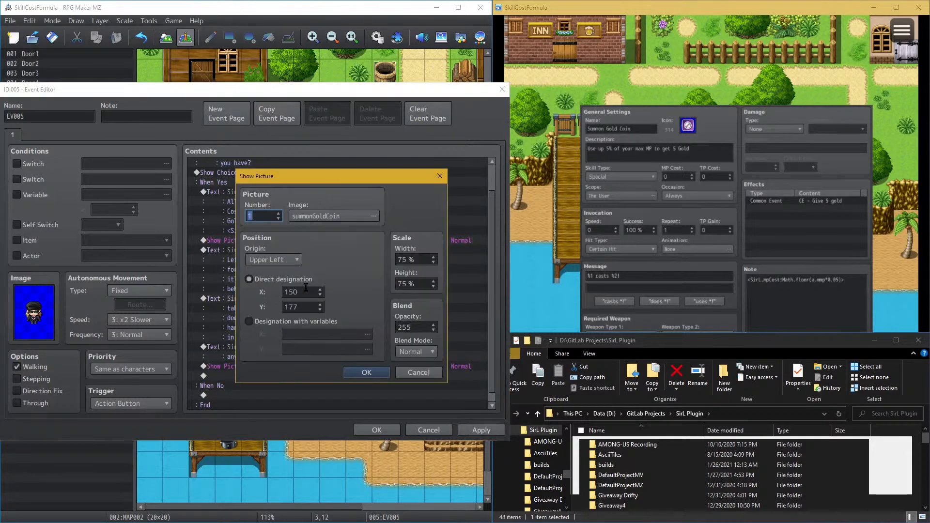
left_click(337, 219)
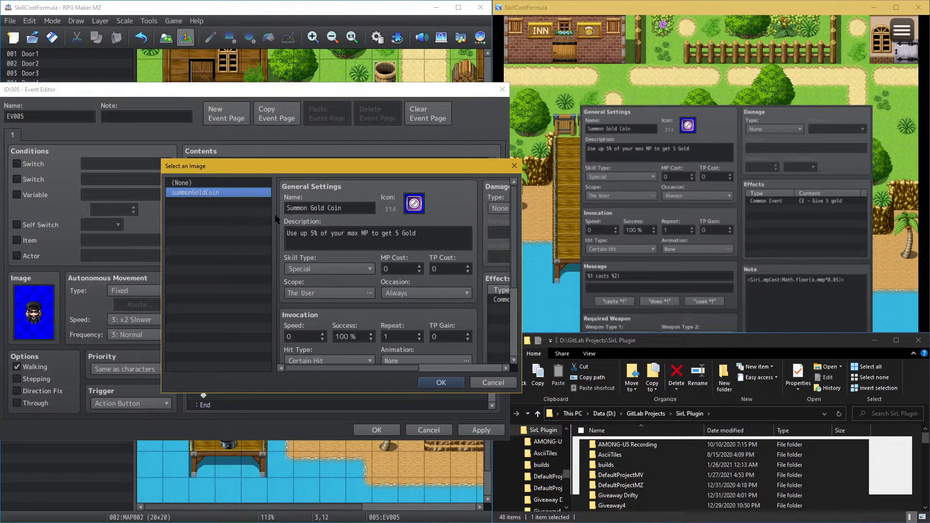
left_click(477, 382)
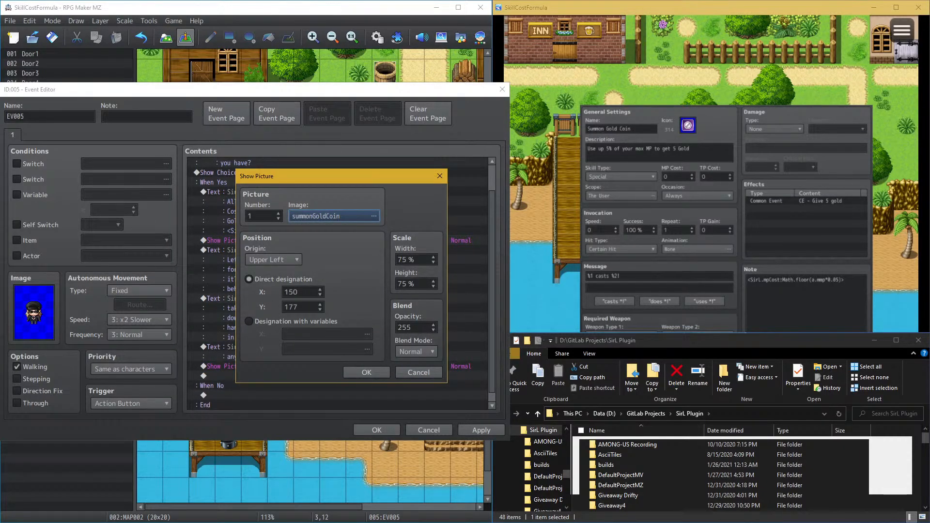
Step: Switch to File Explorer, enlarge its window, and go to the SkillCostFormula project's img\pictures folder
key("alt+Tab")
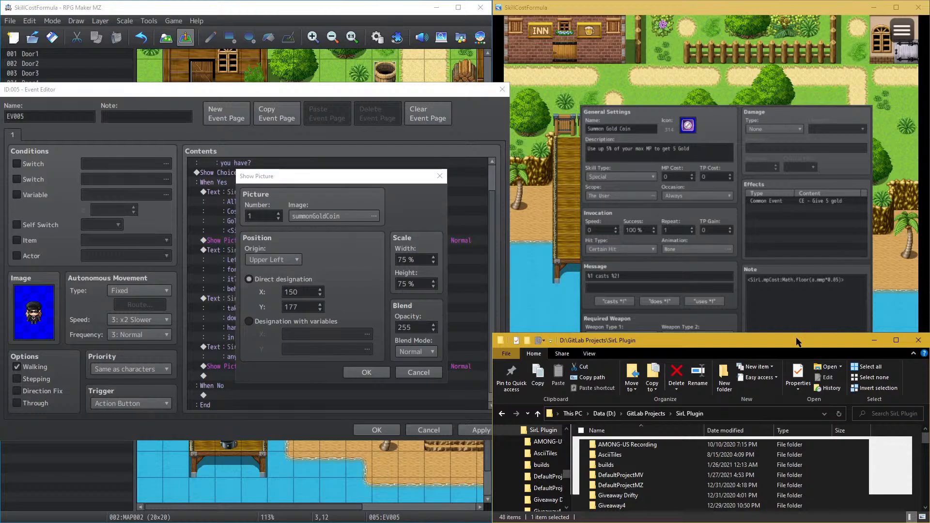
left_click_drag(796, 340, 458, 1)
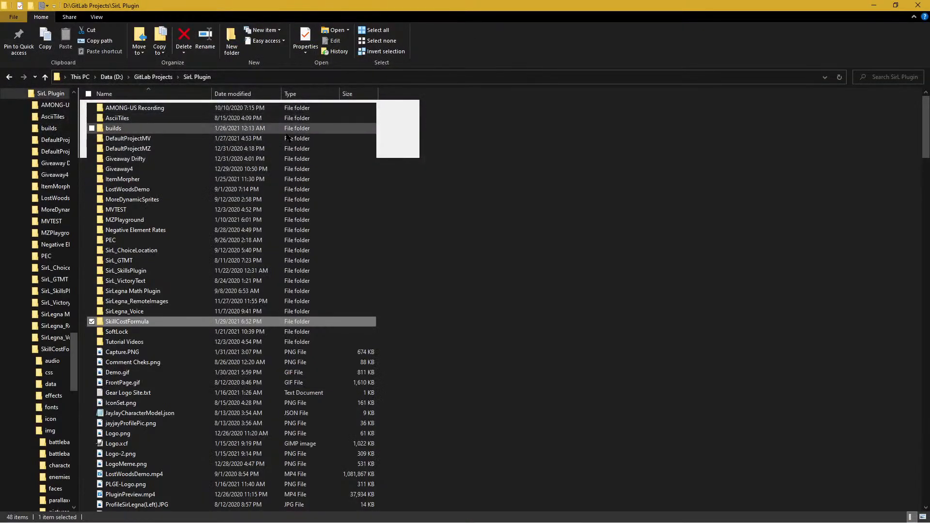
double_click(156, 322)
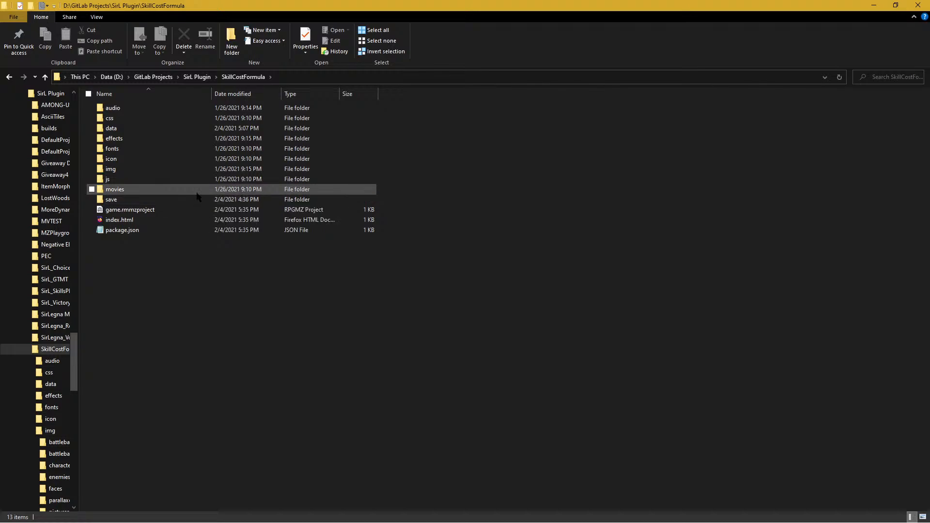
double_click(175, 179)
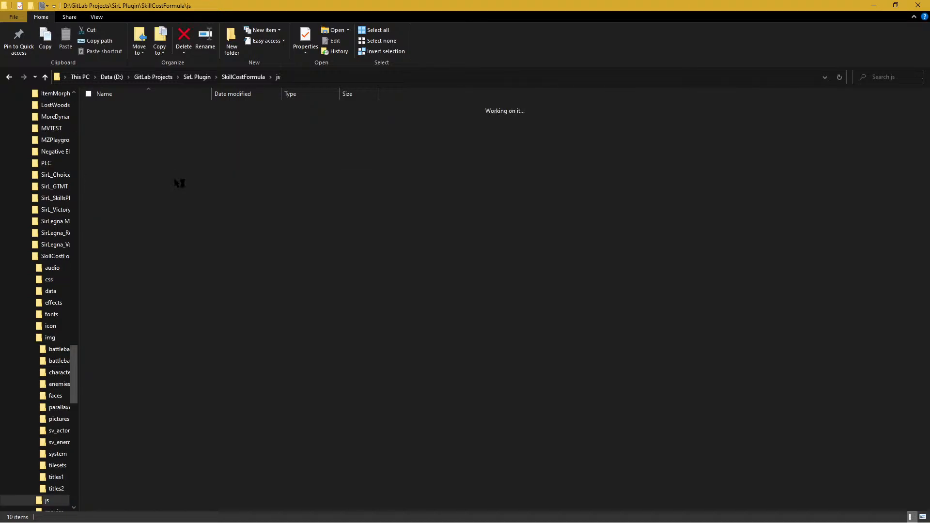
double_click(140, 120)
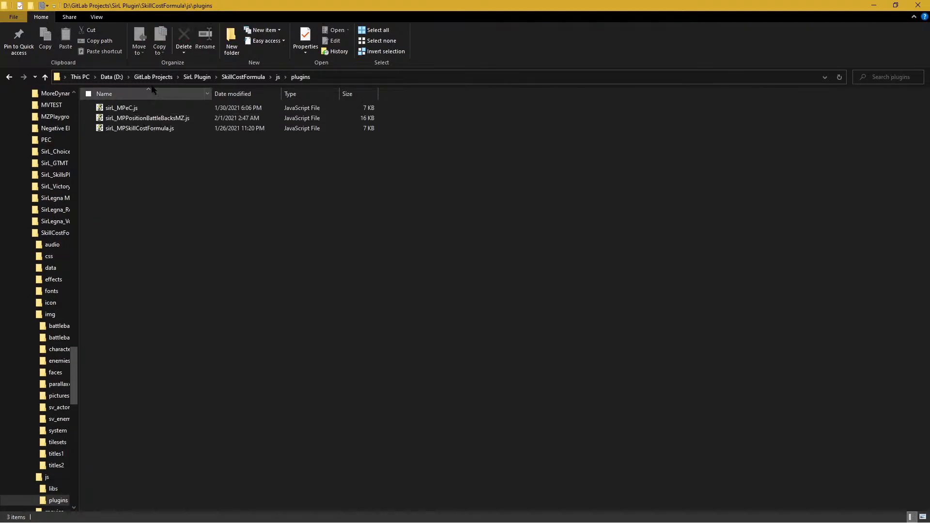
left_click(242, 78)
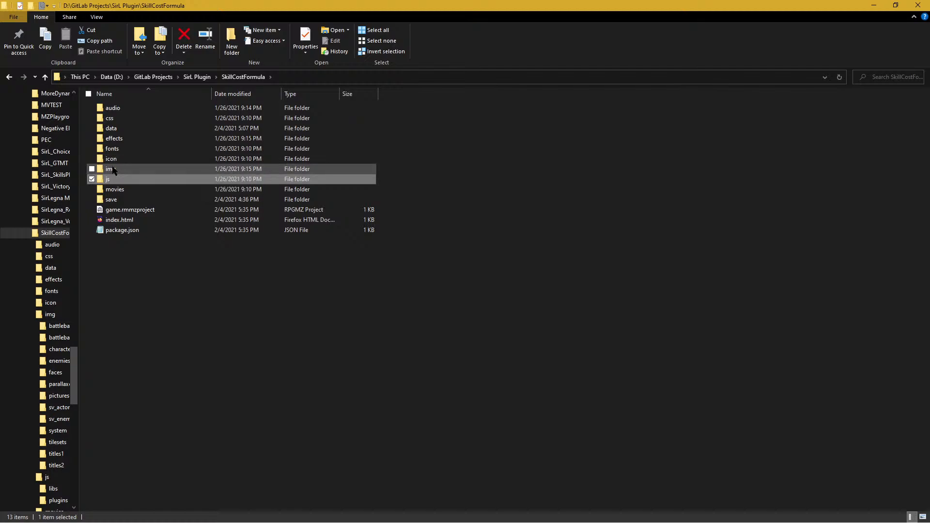
double_click(114, 168)
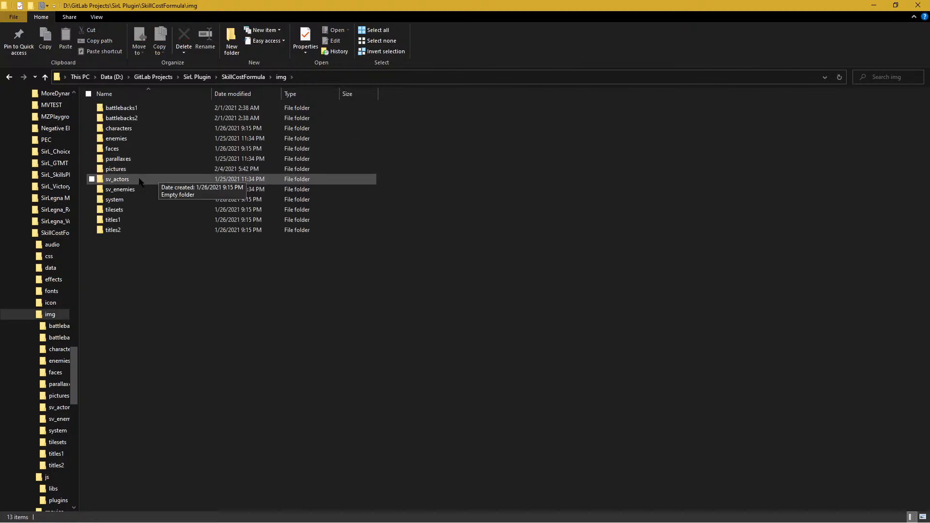
left_click(126, 161)
double_click(121, 170)
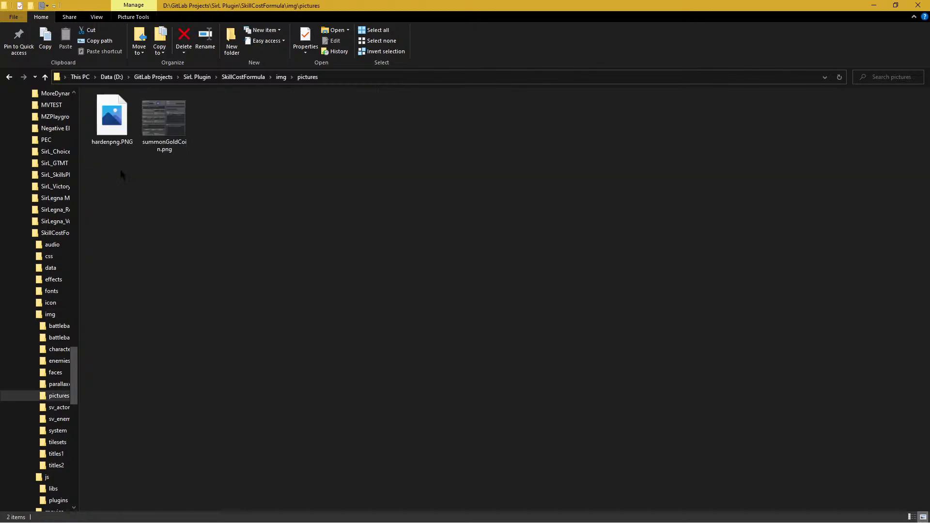
Step: Rename the hardenpng.PNG file to harden.PNG
left_click(130, 128)
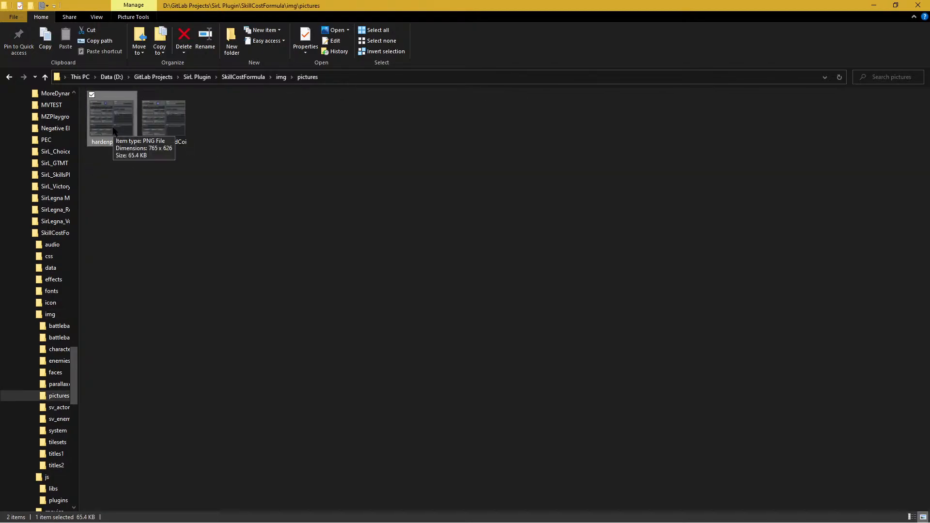
right_click(115, 130)
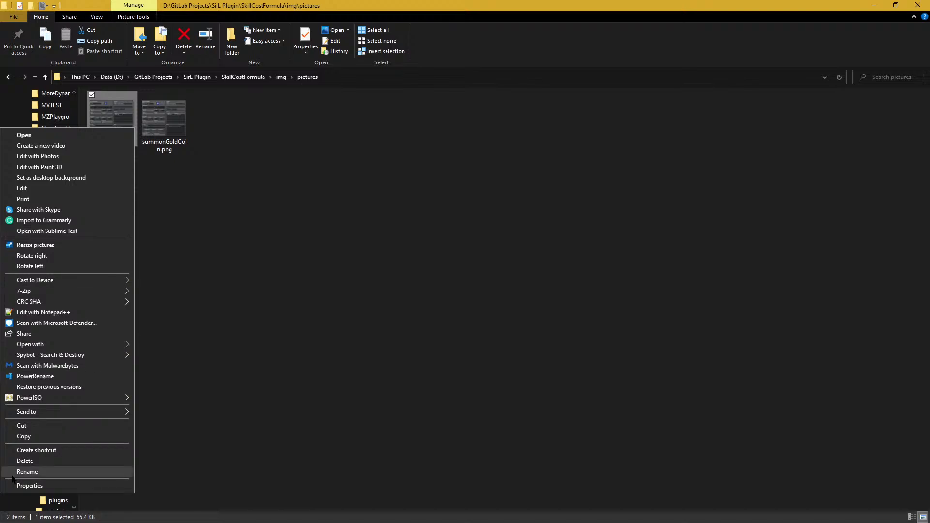
left_click(43, 469)
left_click(108, 415)
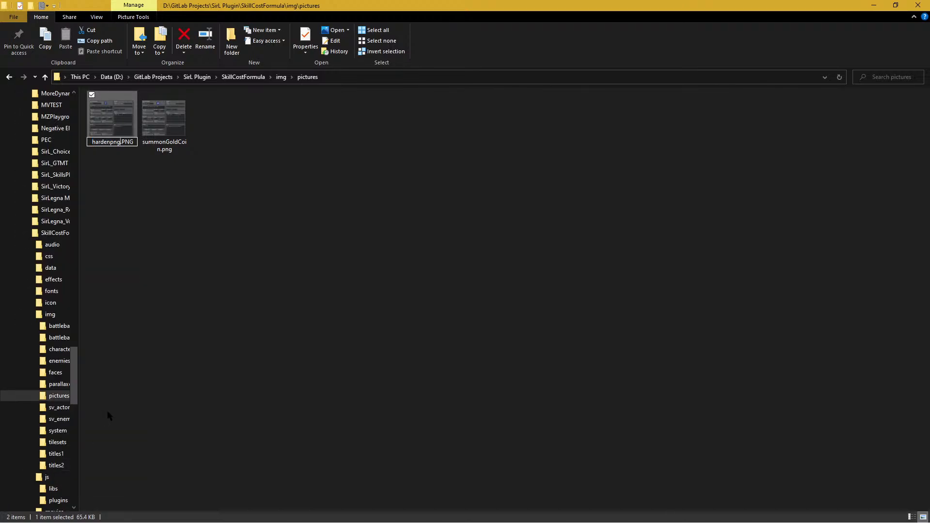
key("BackSpace")
key("BackSpace")
key("BackSpace")
key("Return")
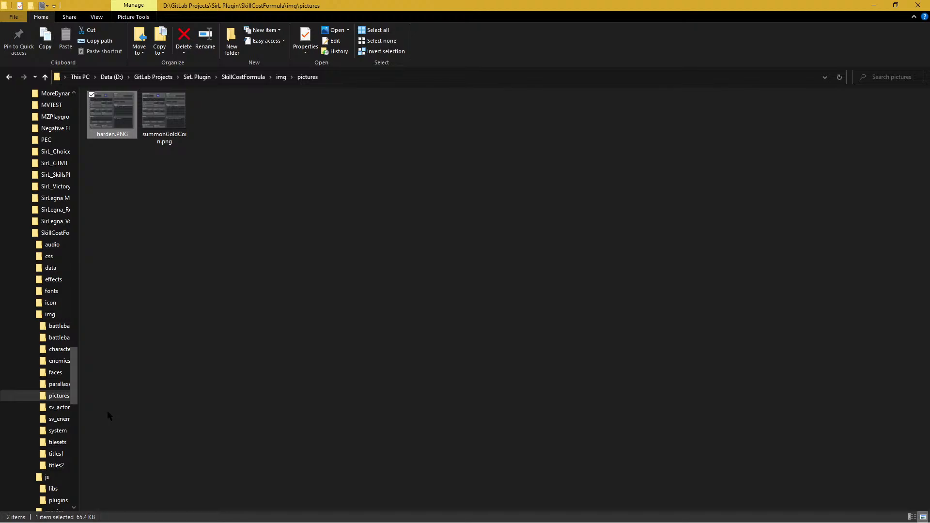
Step: Create a text document in the pictures folder and try to name it con without an extension
right_click(178, 262)
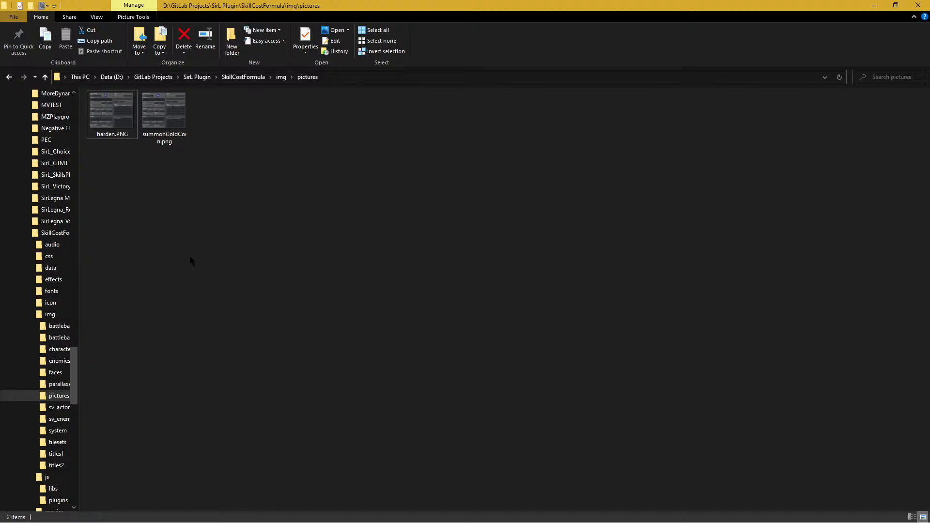
mouse_move(104, 411)
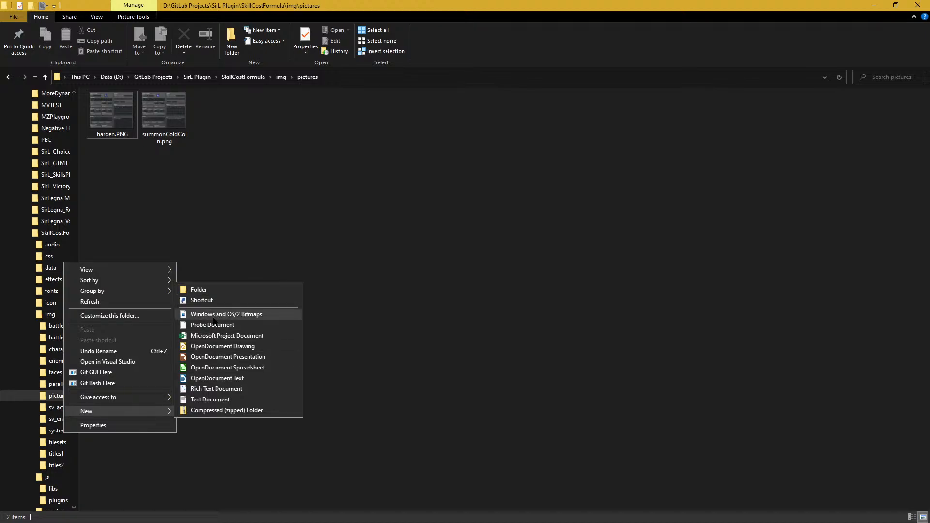
left_click(213, 399)
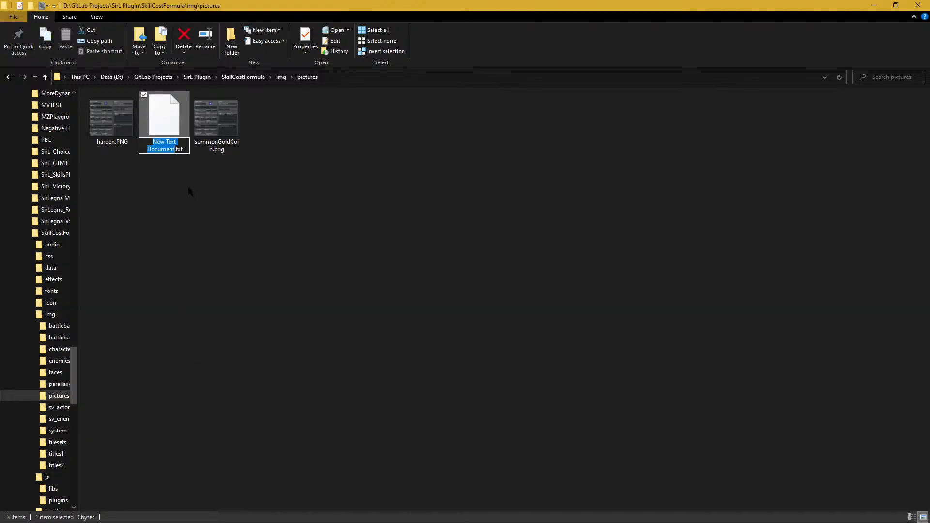
key("ctrl+a")
type("con")
key("Return")
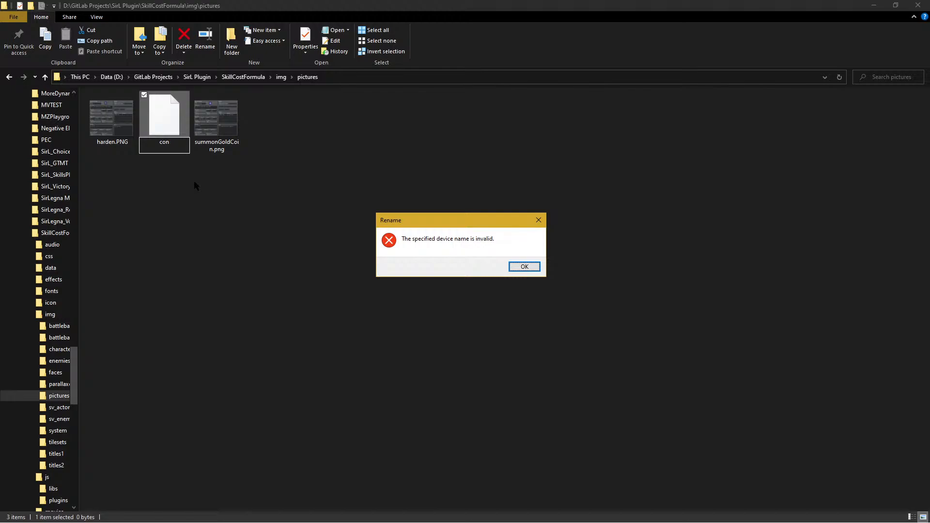
left_click(514, 269)
Step: Try to rename the new text document to con.txt, and delete the document
right_click(180, 141)
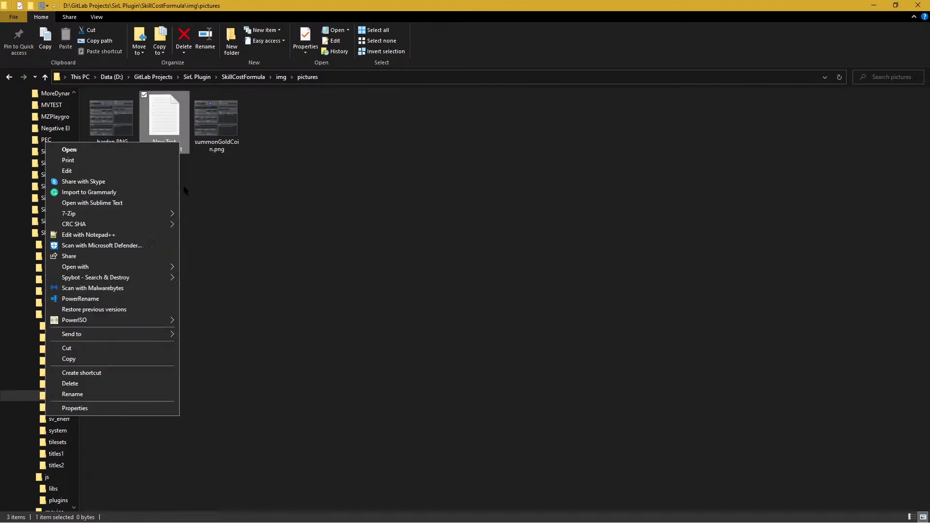
left_click(92, 394)
type("c")
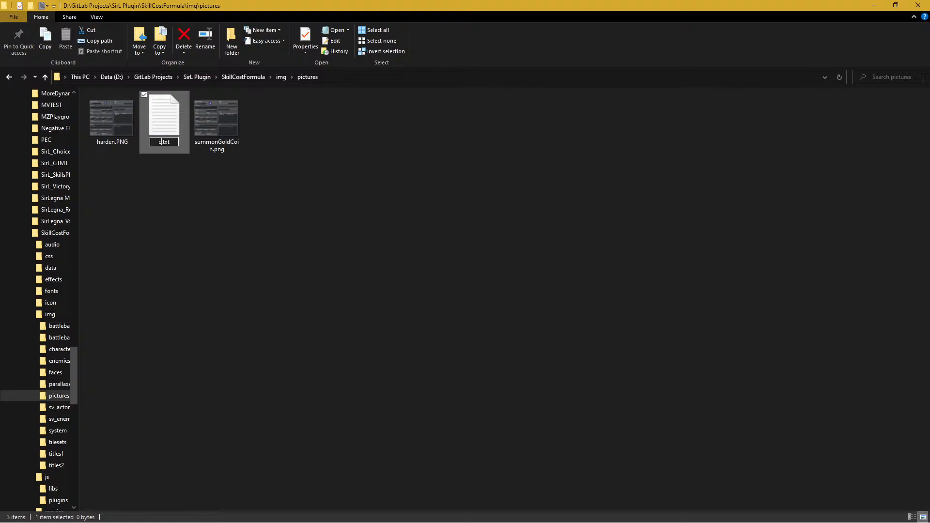
type("on")
key("Return")
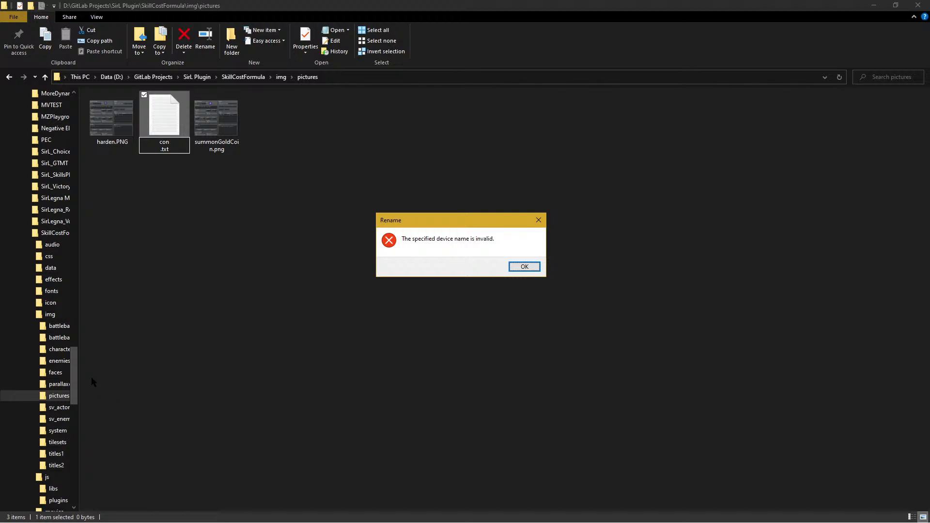
left_click(524, 266)
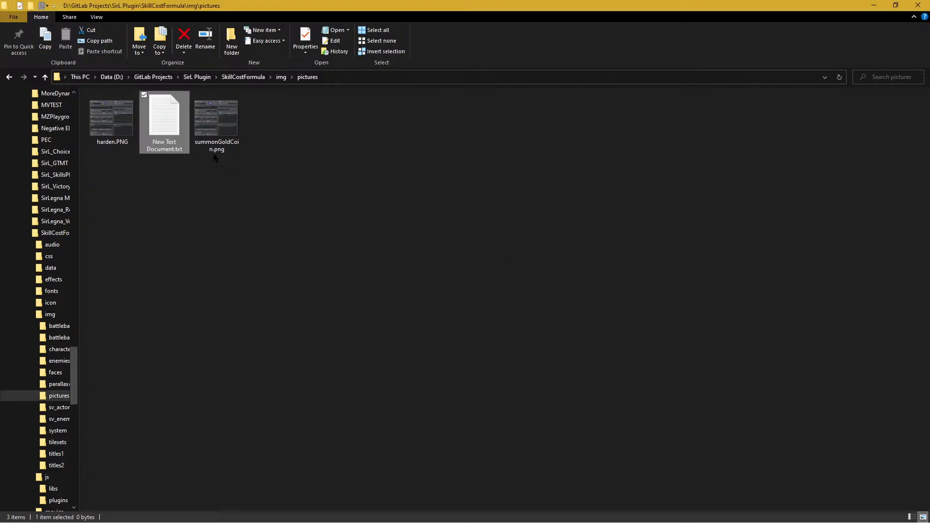
key("Delete")
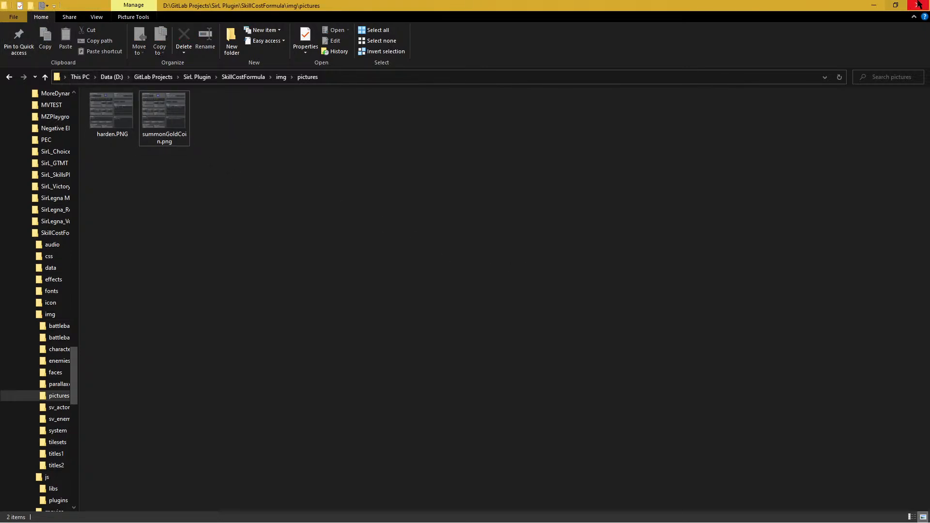
Step: Return to RPG Maker MZ, recheck the copied Show Picture command's images keeping summonGoldCoin, and save the event changes
left_click_drag(763, 10, 788, 396)
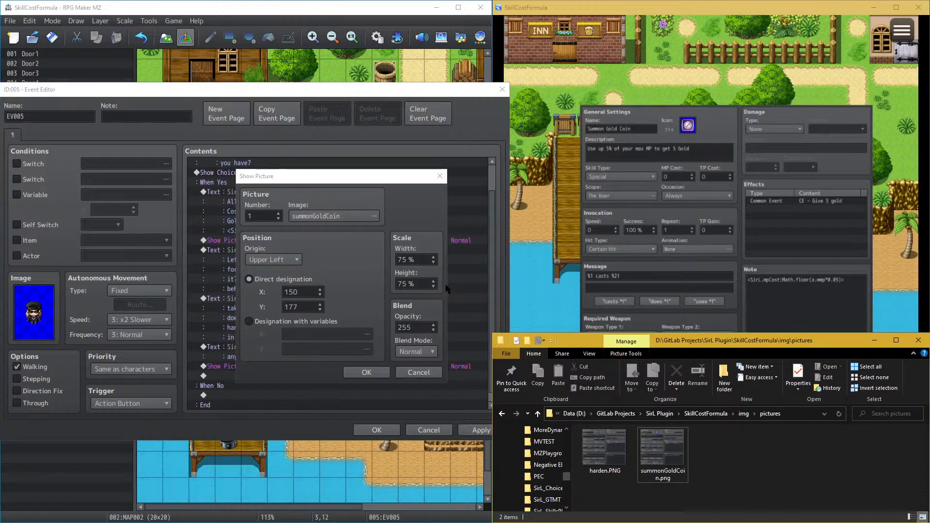
double_click(304, 216)
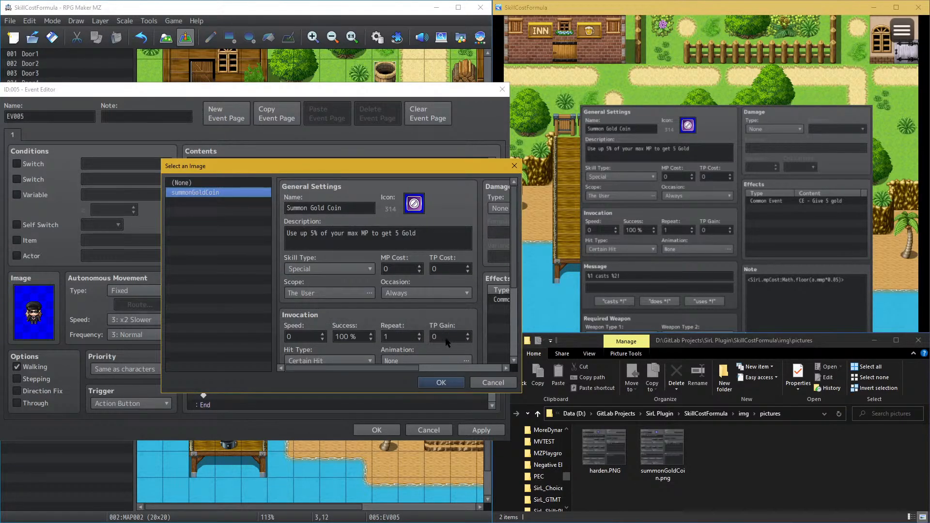
left_click(441, 382)
left_click(367, 372)
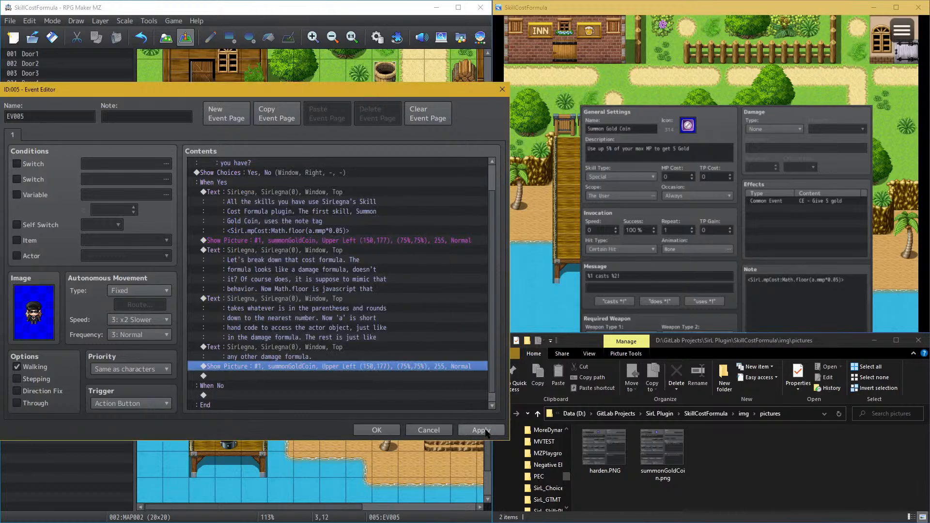
left_click(482, 431)
left_click(366, 430)
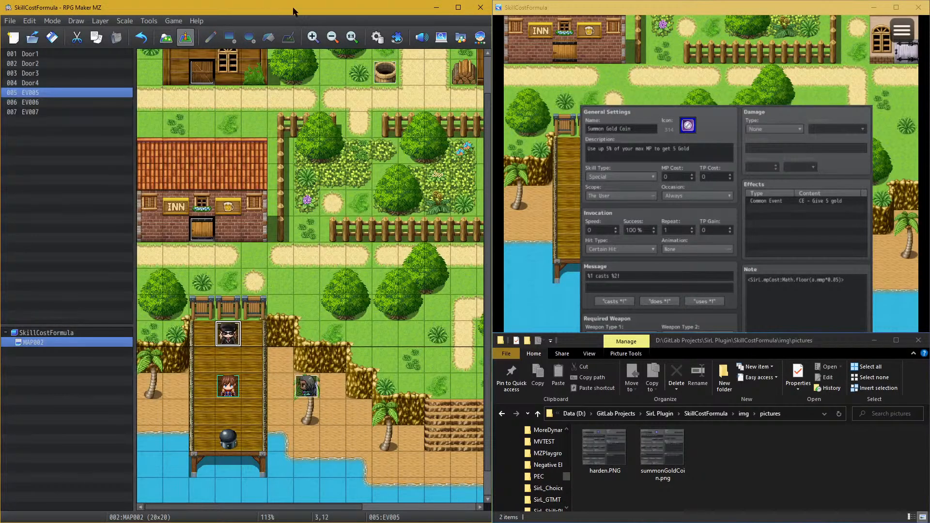
Step: Open and close the database, reopen SirLegna's event, and look for harden among the second Show Picture command's images
left_click(378, 37)
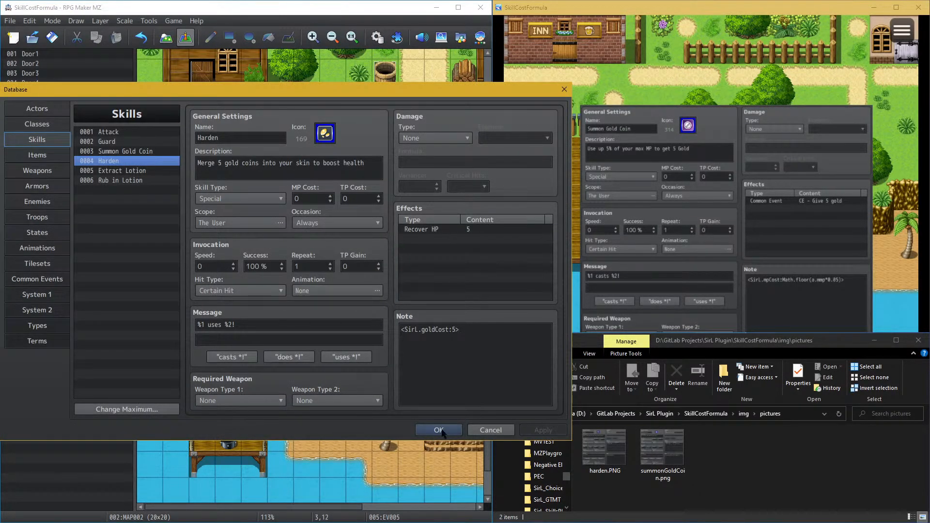
left_click(420, 425)
double_click(227, 333)
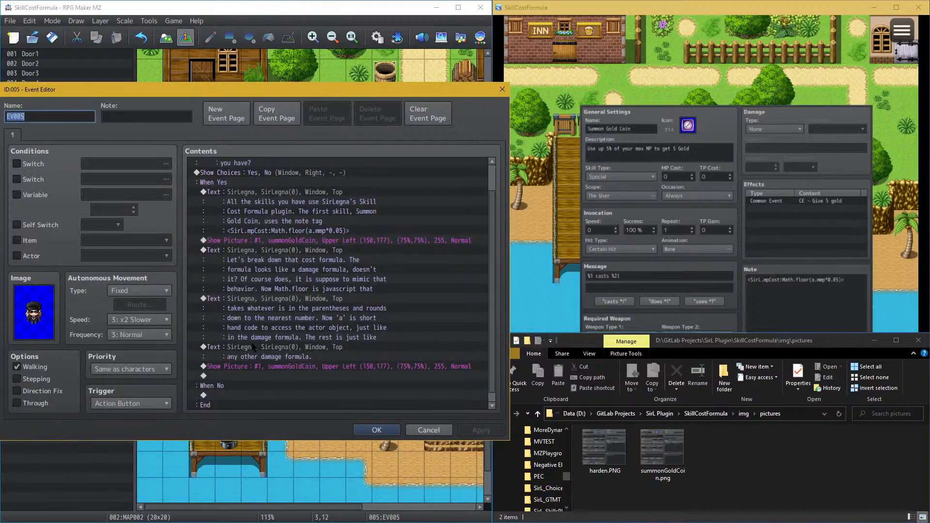
left_click(257, 366)
double_click(258, 367)
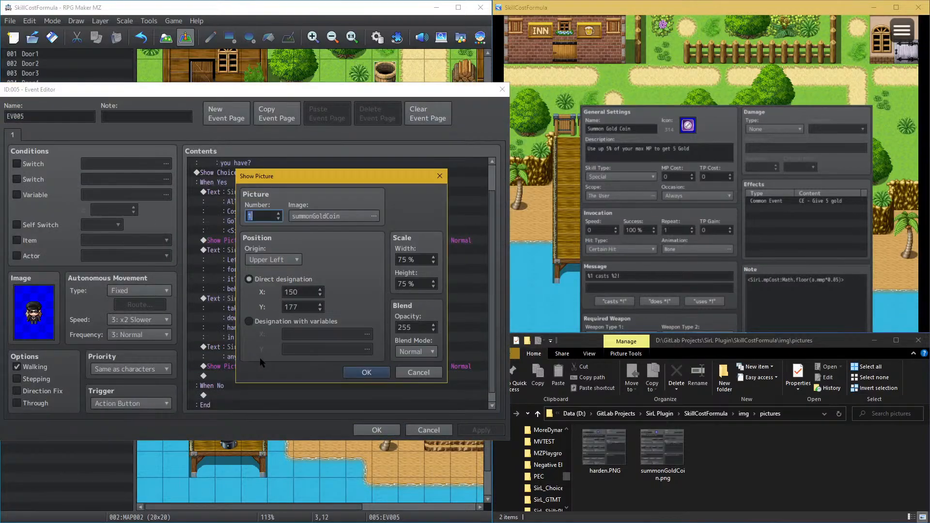
left_click(322, 216)
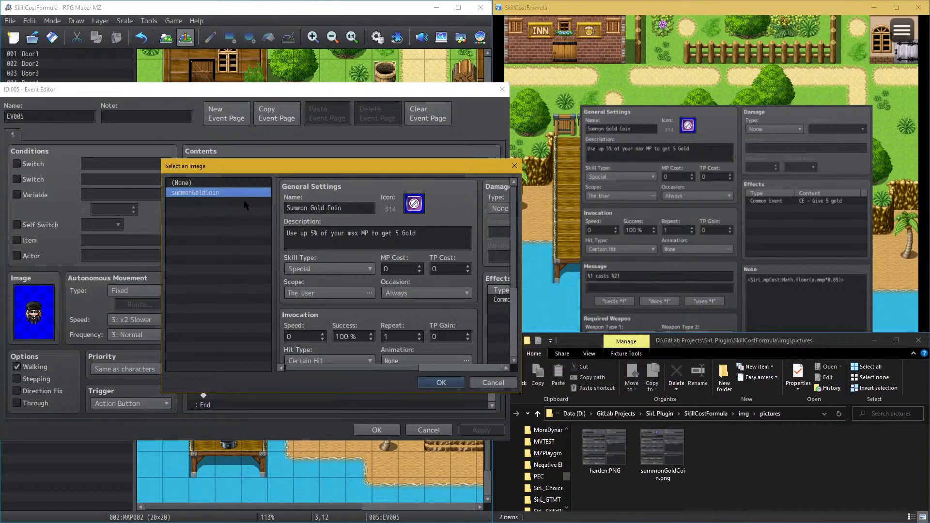
left_click(436, 382)
left_click(386, 372)
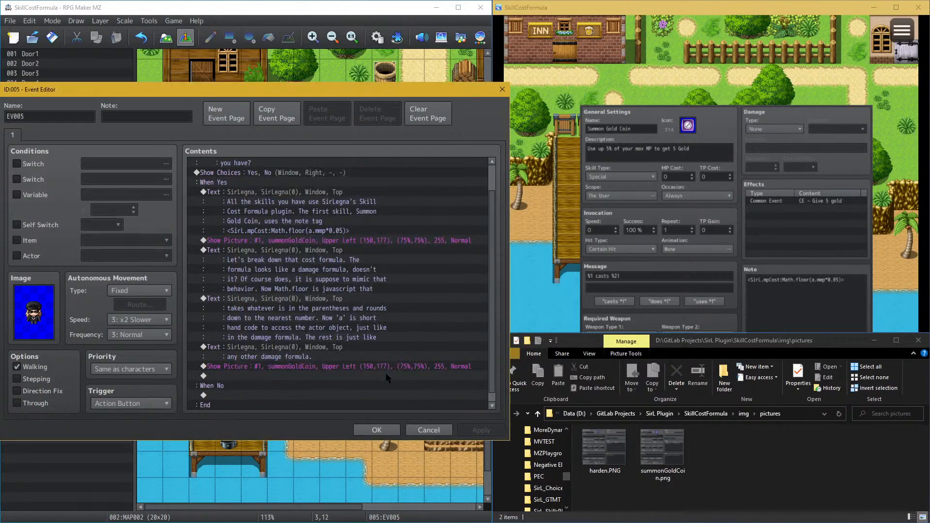
Step: Close the event editor, rename harden.PNG in the pictures folder to harden.png, and refresh the folder listing
left_click(395, 429)
left_click(605, 448)
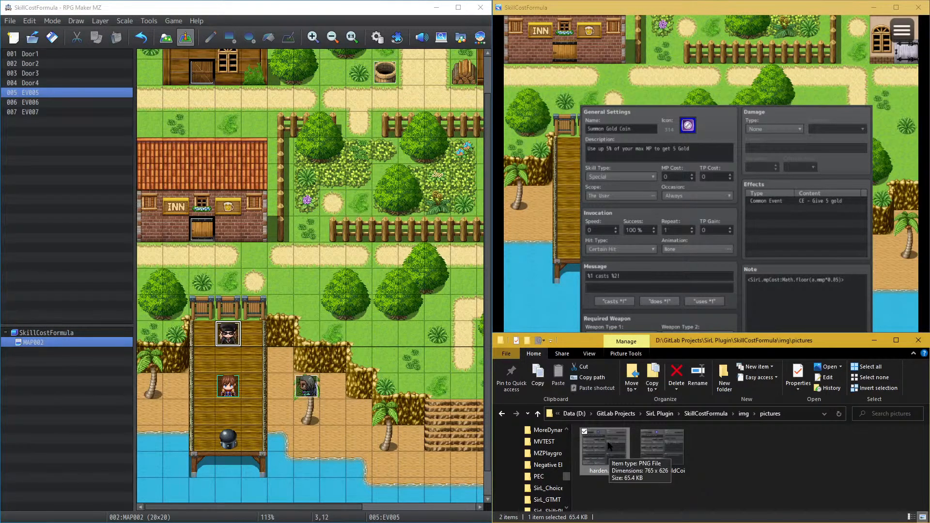
right_click(613, 450)
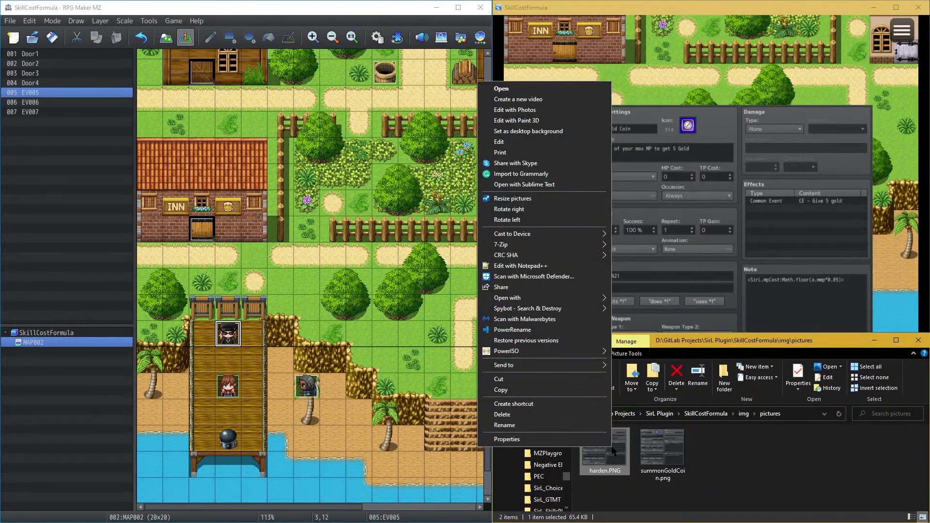
left_click(537, 427)
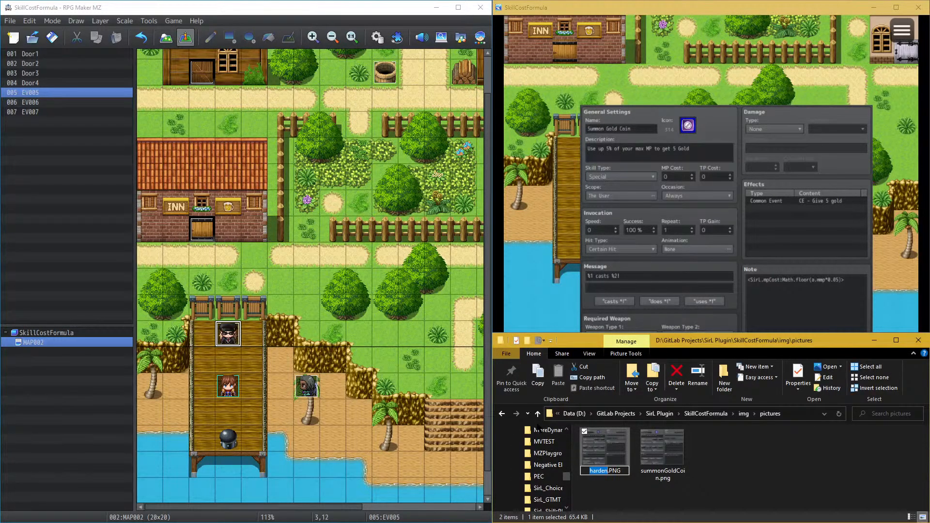
key("End")
key("shift+Left")
key("shift+Left")
key("shift+Left")
type("png")
key("Return")
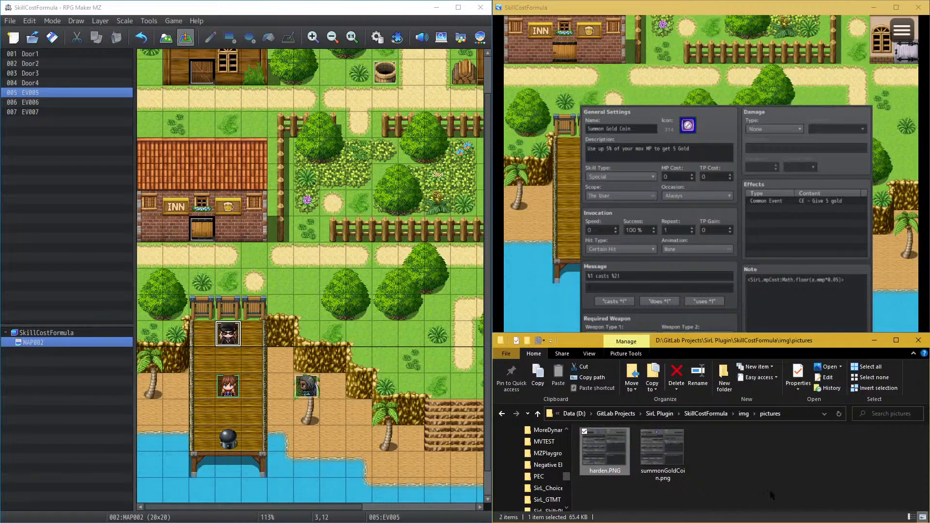
right_click(616, 457)
left_click(587, 438)
key("Escape")
left_click(839, 415)
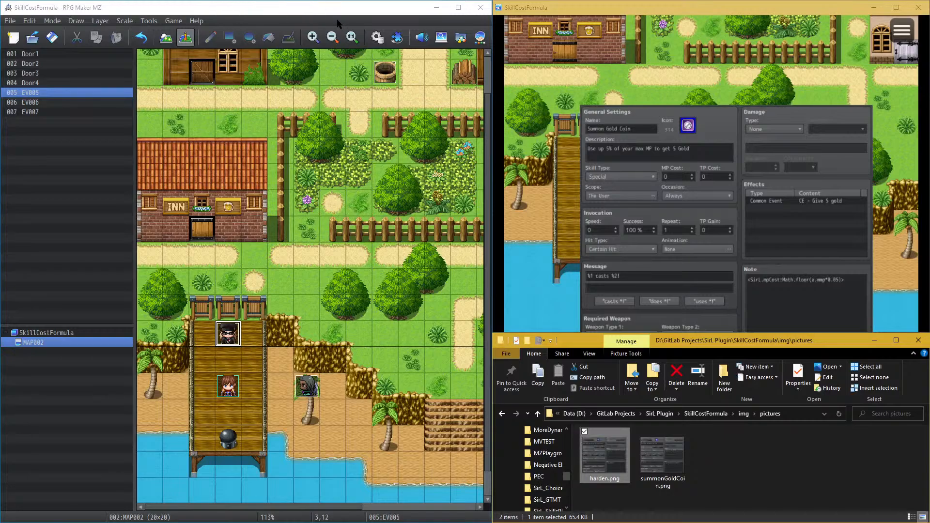
Step: Open the database to review the Harden skill's settings and gold cost note tag, and close it
left_click(379, 36)
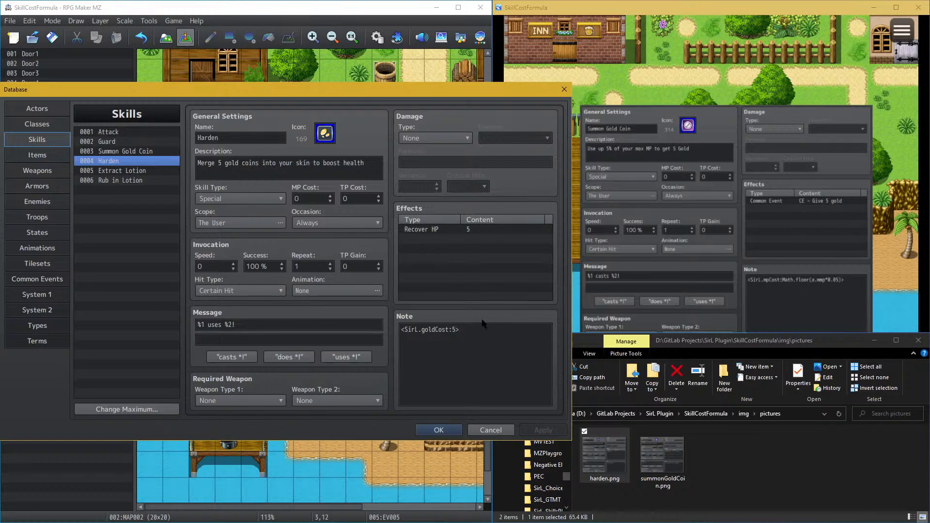
left_click(467, 328)
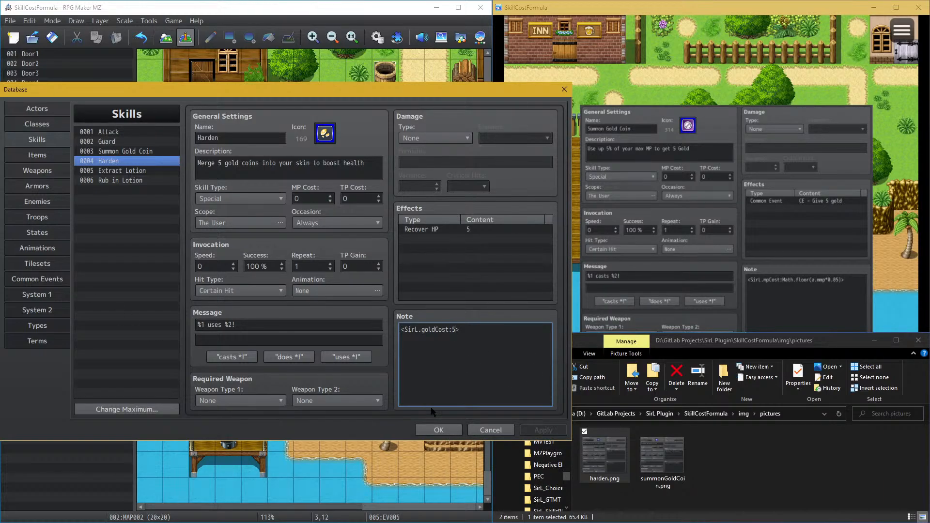
left_click(438, 430)
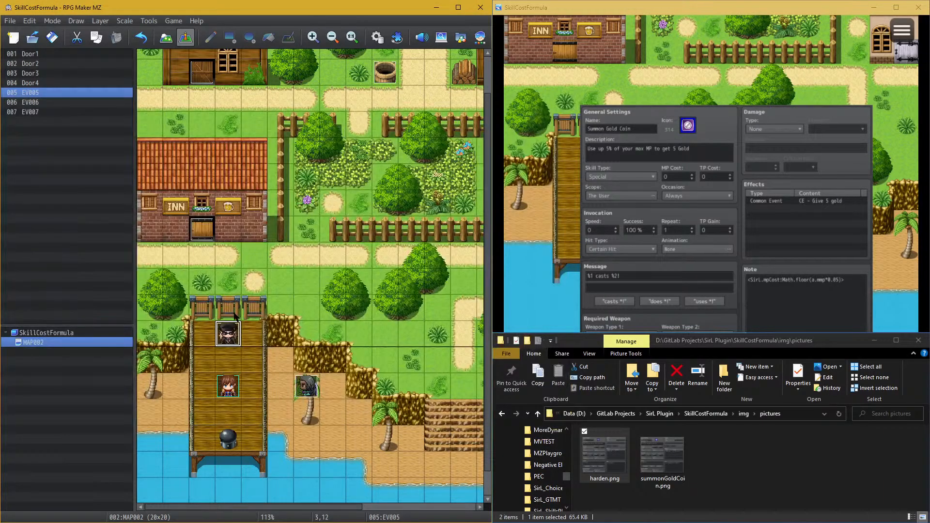
Step: Reopen SirLegna's event, change the second Show Picture command's image to harden, and save the event
double_click(233, 332)
left_click(277, 369)
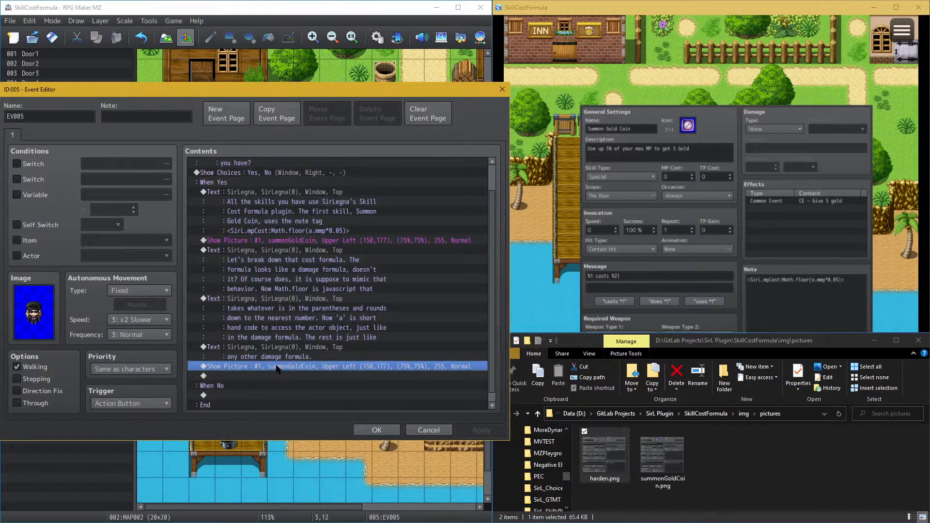
double_click(278, 369)
left_click(321, 214)
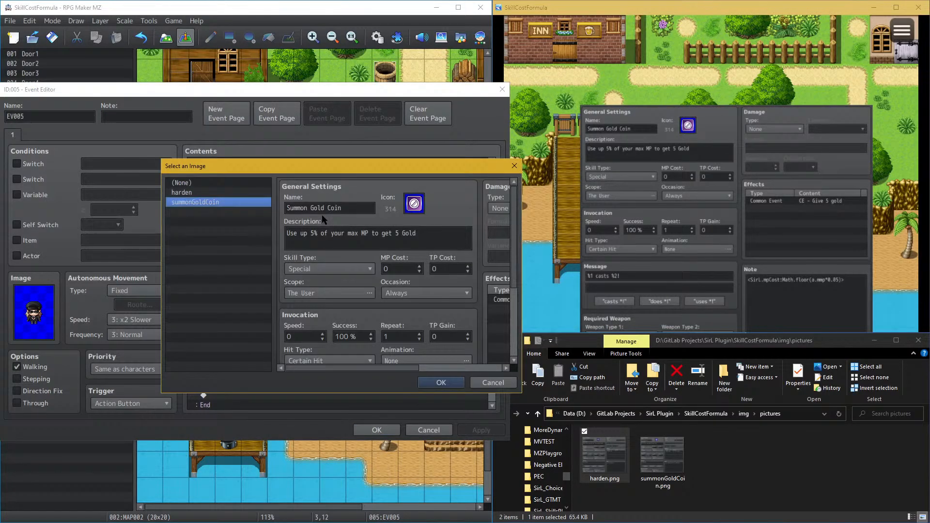
double_click(223, 193)
left_click(366, 374)
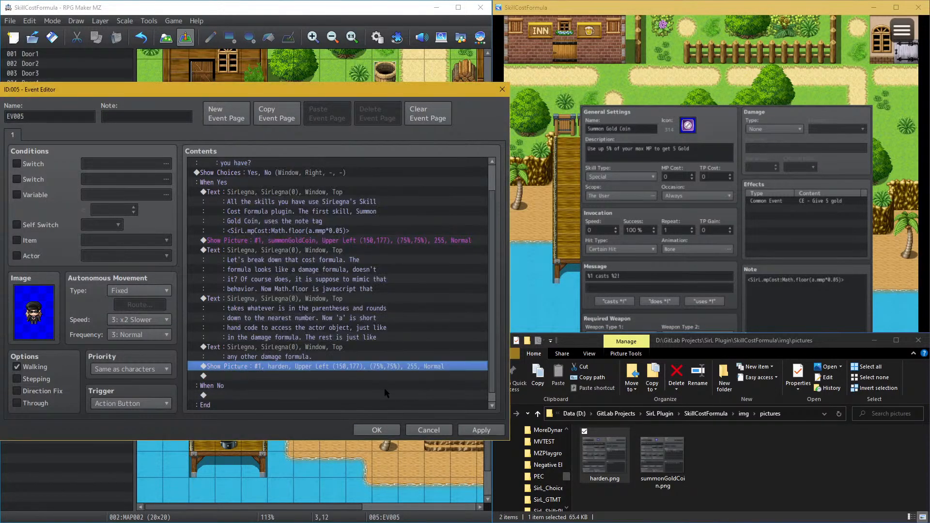
left_click(481, 433)
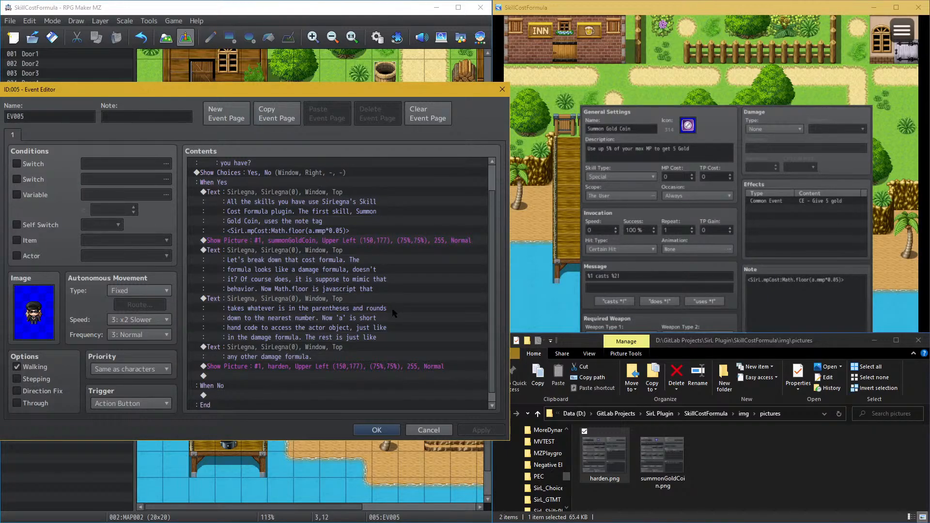
left_click(372, 432)
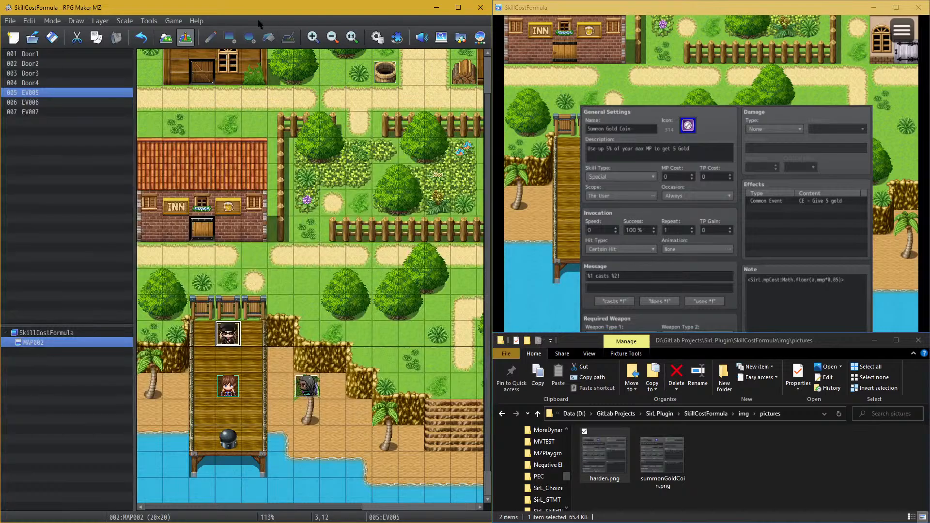
Step: Request a playtest, save the changes to the game, and close the old playtest window
left_click(173, 21)
left_click(179, 34)
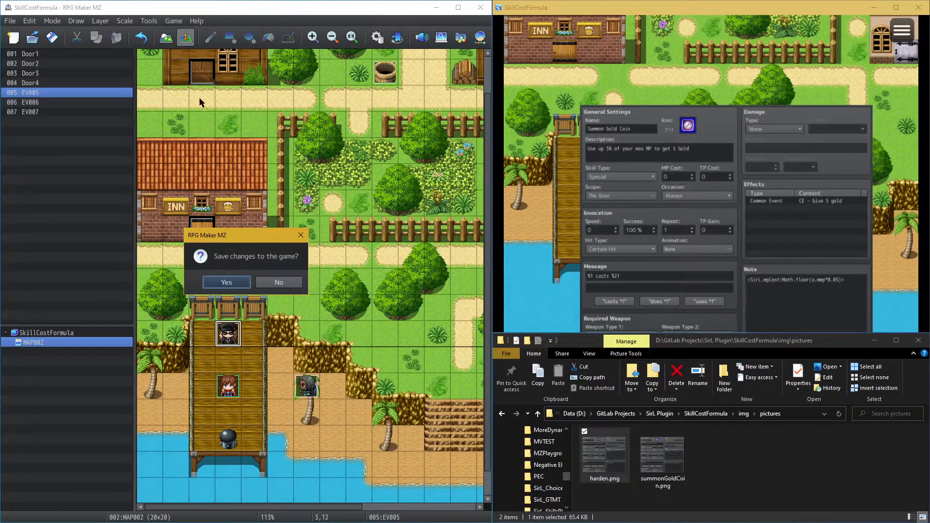
left_click(237, 289)
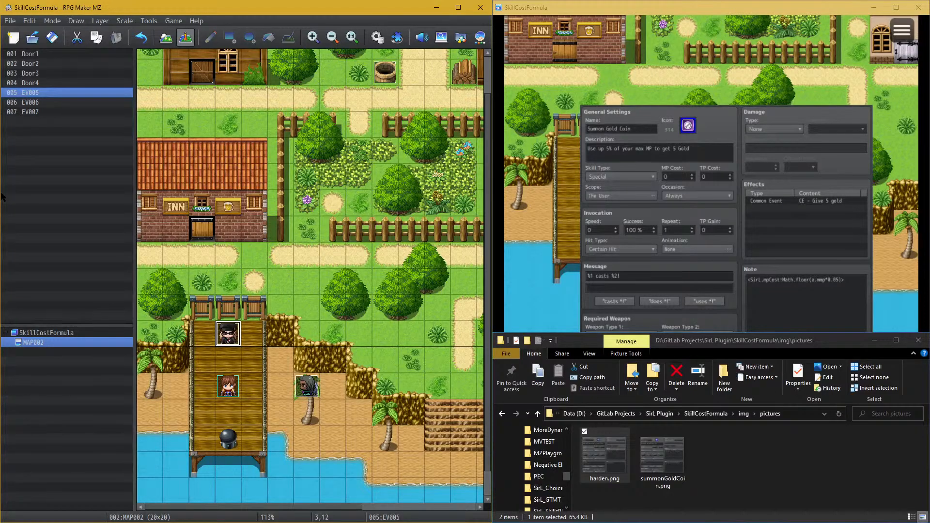
left_click(918, 7)
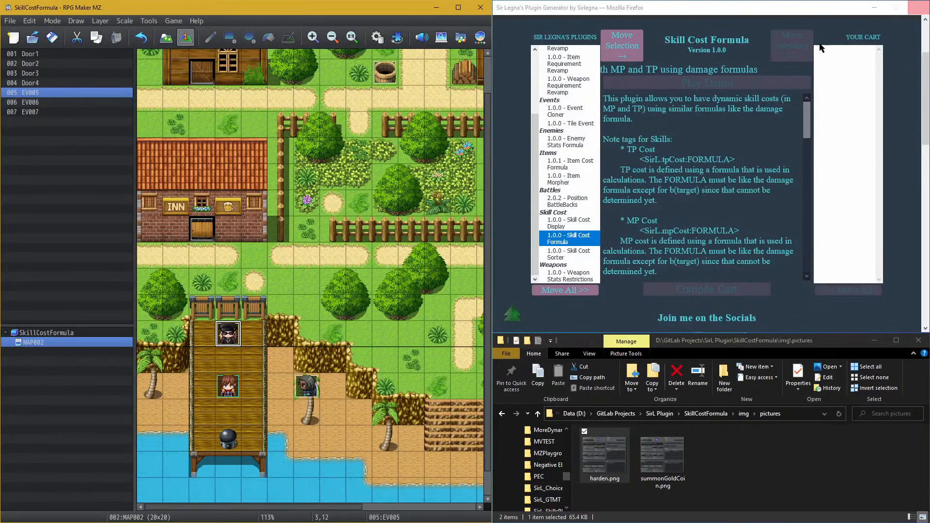
Step: In SirLegna's event, copy the "any other damage formula." text to after the harden Show Picture command, and save the event
double_click(228, 333)
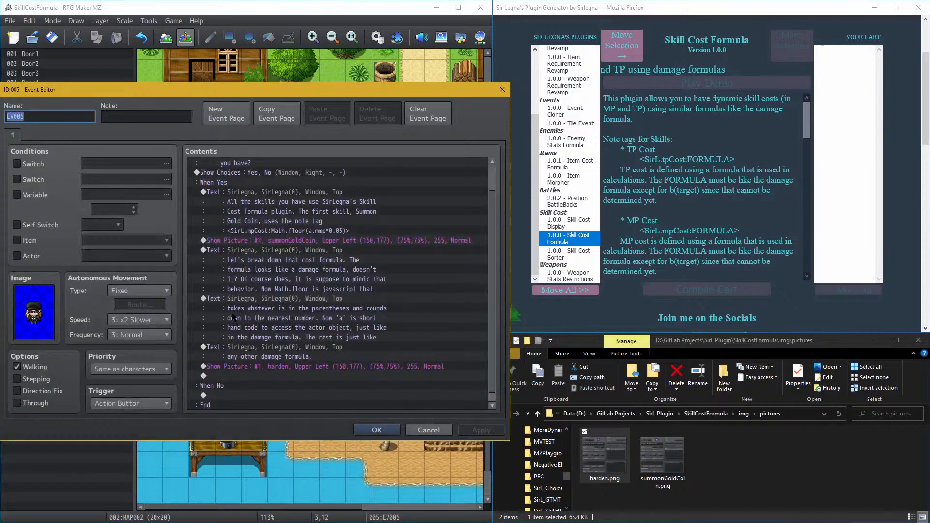
left_click(290, 352)
key("ctrl+c")
left_click(315, 377)
key("ctrl+v")
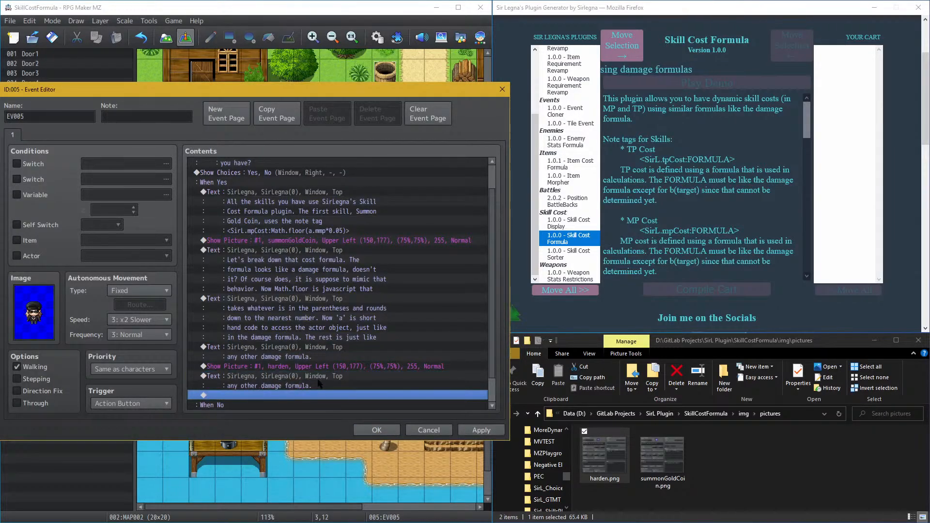
left_click(361, 430)
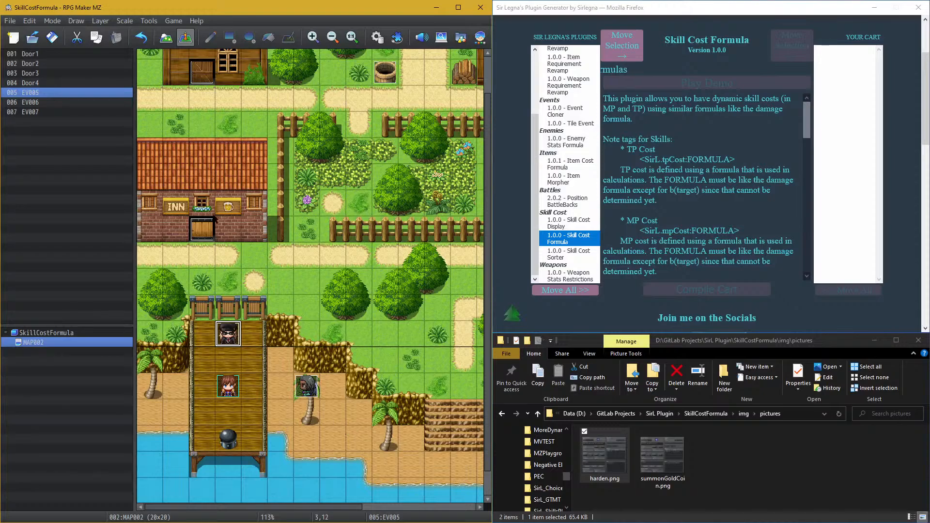
Step: Save the game changes, launch a playtest, and start a new game
left_click(173, 21)
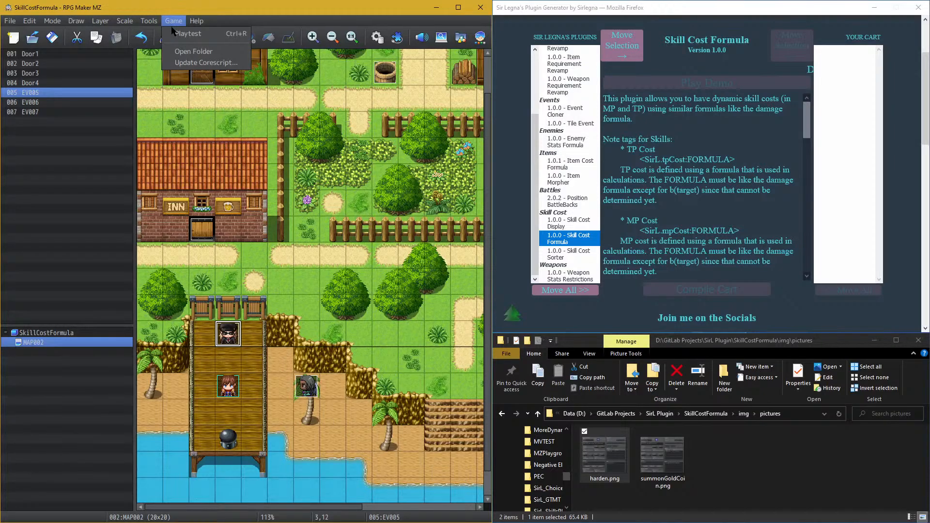
left_click(175, 33)
left_click(235, 287)
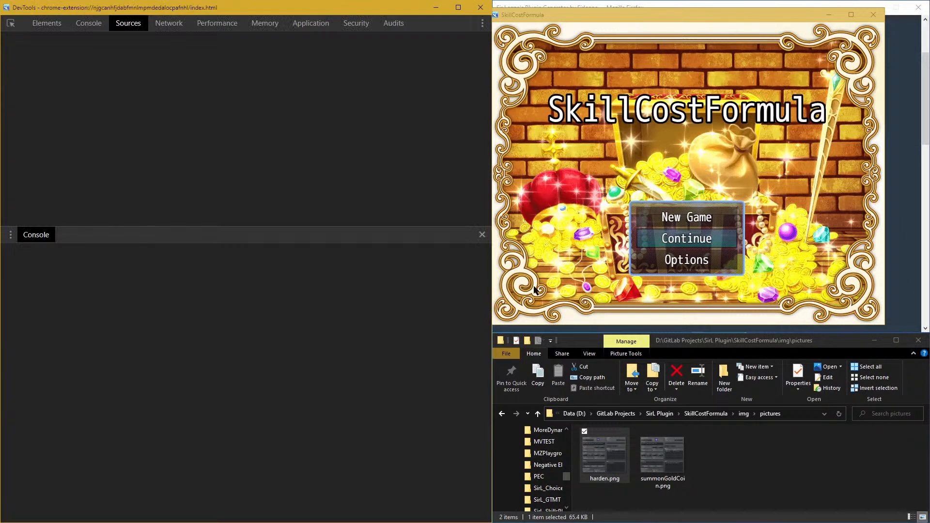
left_click(645, 218)
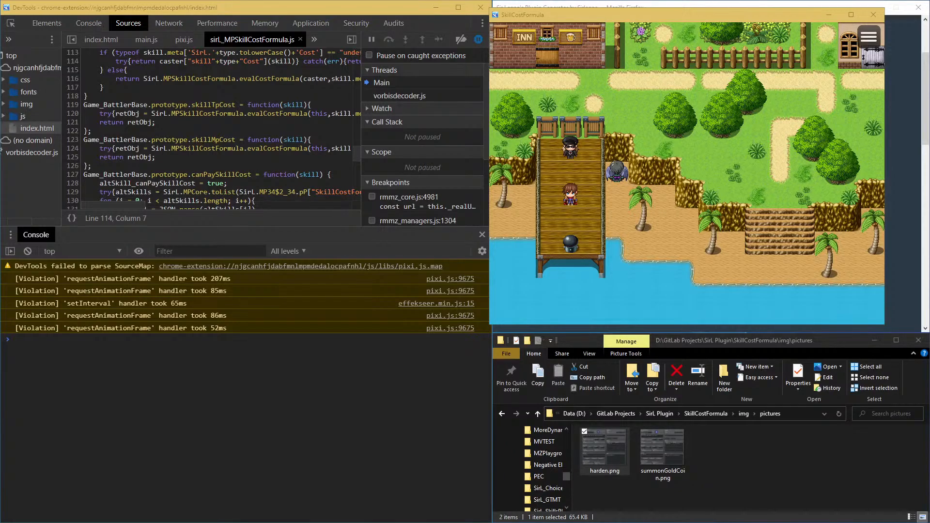
Step: In the DevTools console, define x as an empty object, and redefine it as {"Name":"SirLegna"}
left_click(173, 375)
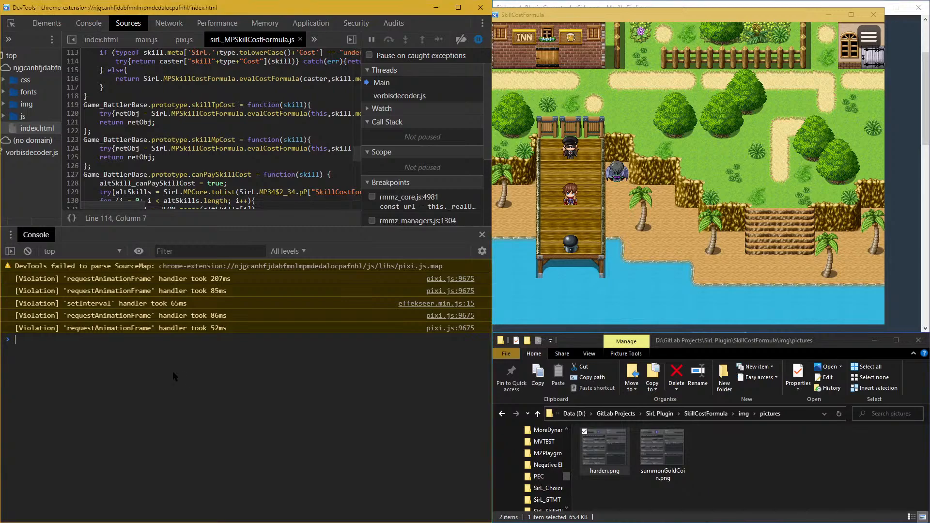
type("x = {}")
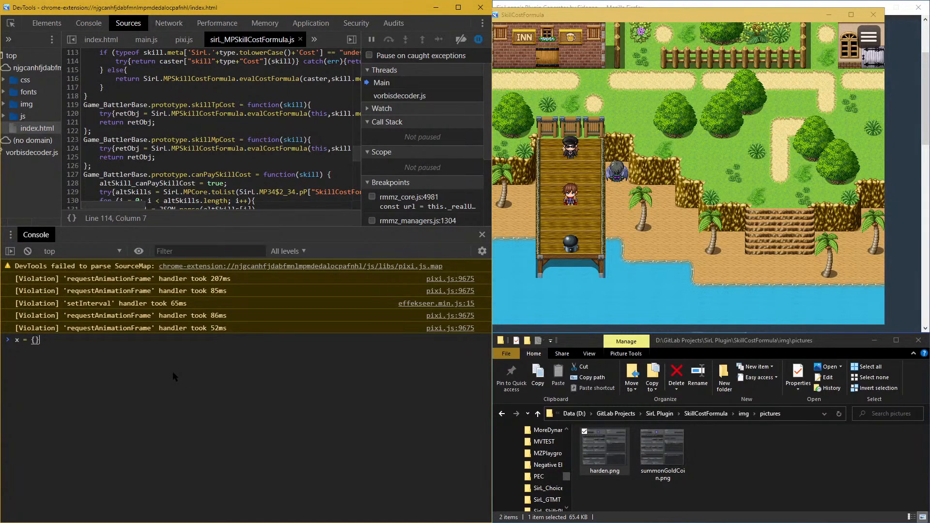
key("Return")
key("Up")
key("Left")
type("\"Name\":")
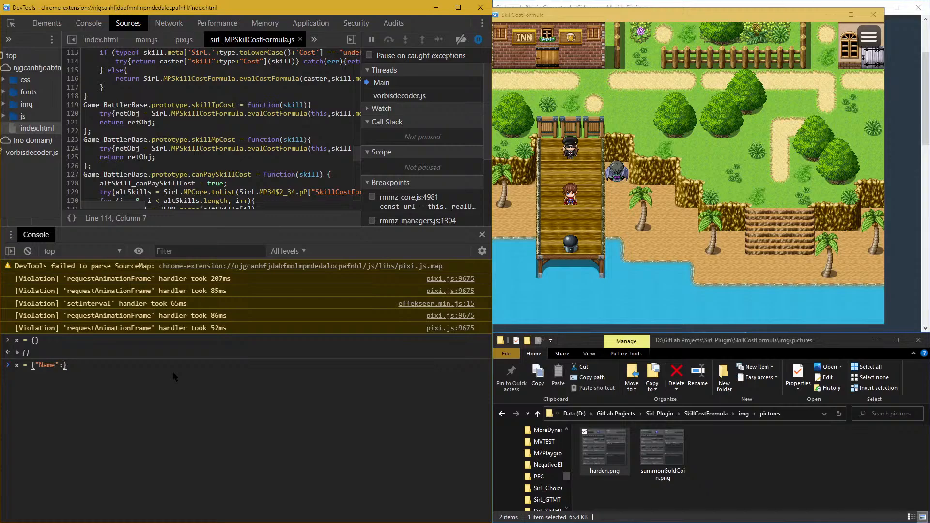
type("\"")
type("SirLegna")
key("Return")
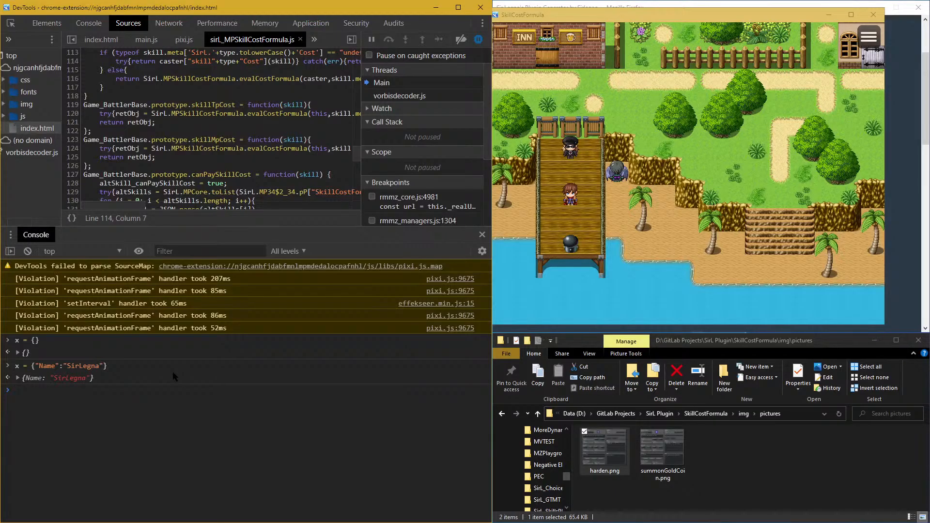
Step: Define classX in the console as {"Name":function(name){console.log(name)}}
type("class")
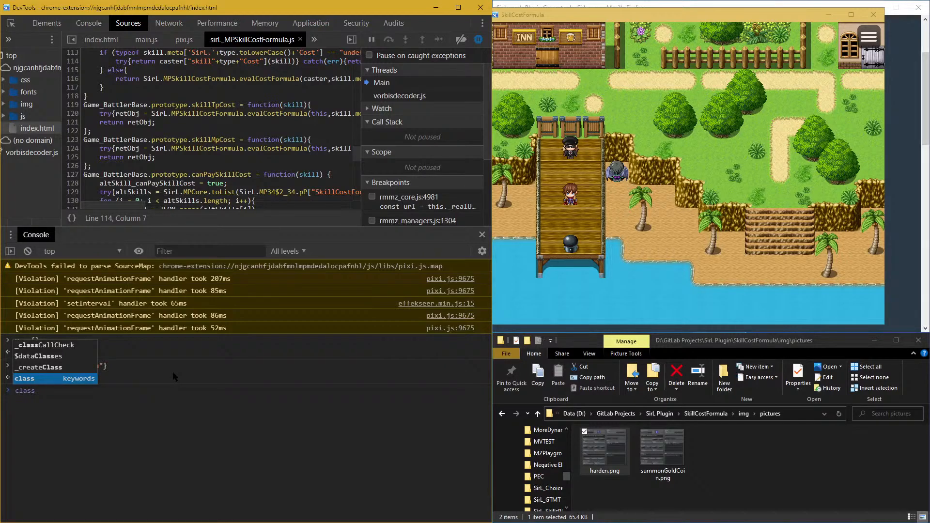
type("X = ")
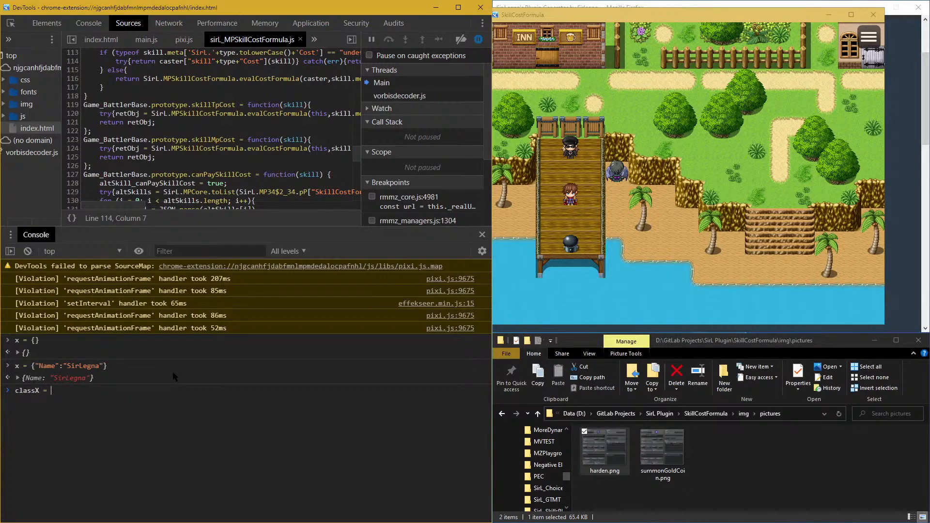
type("{\"Name\":function")
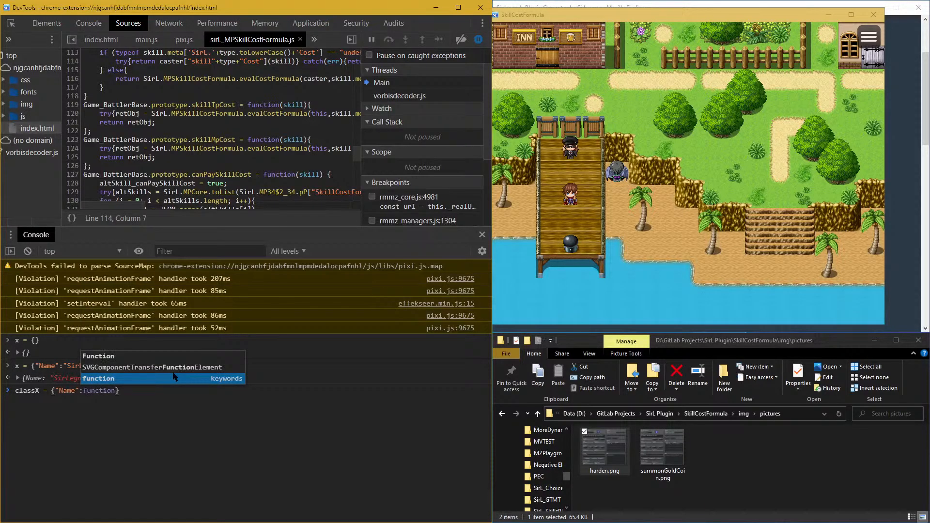
type("(name)")
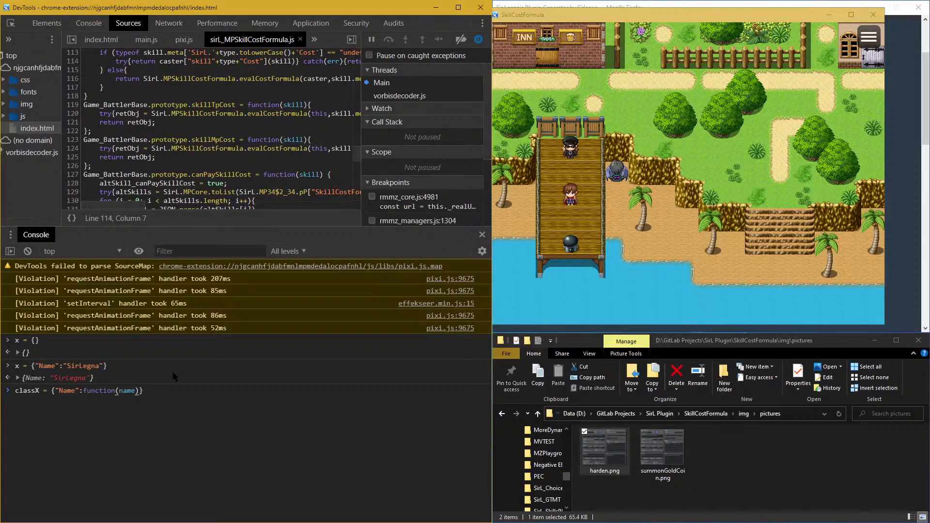
type("{console.")
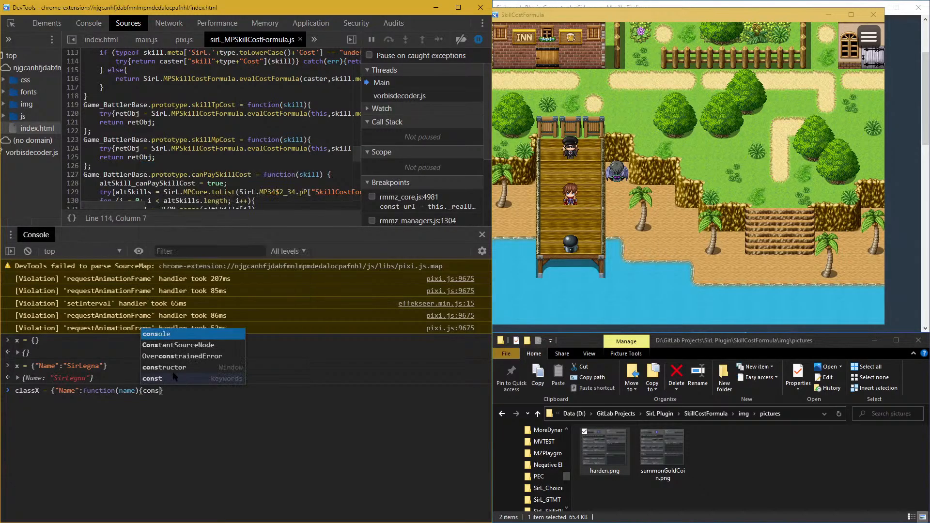
type("log(na")
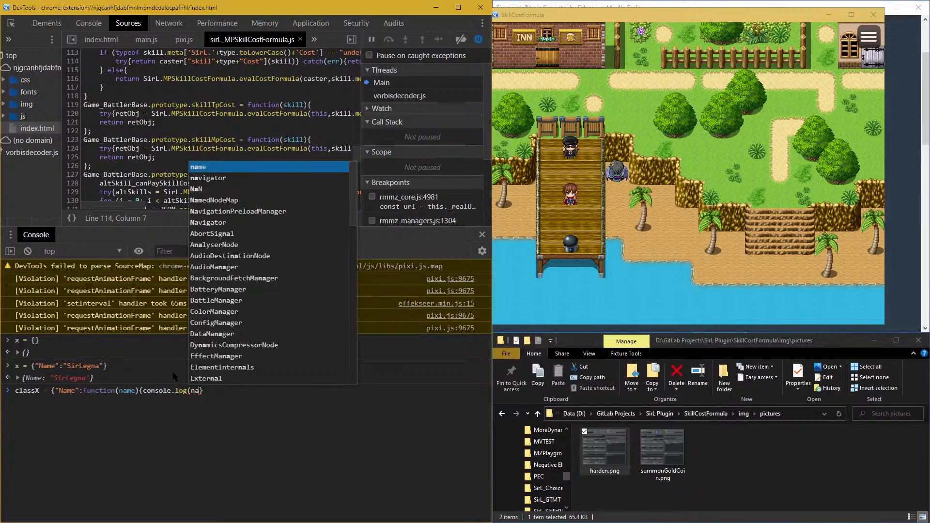
type("me)}}")
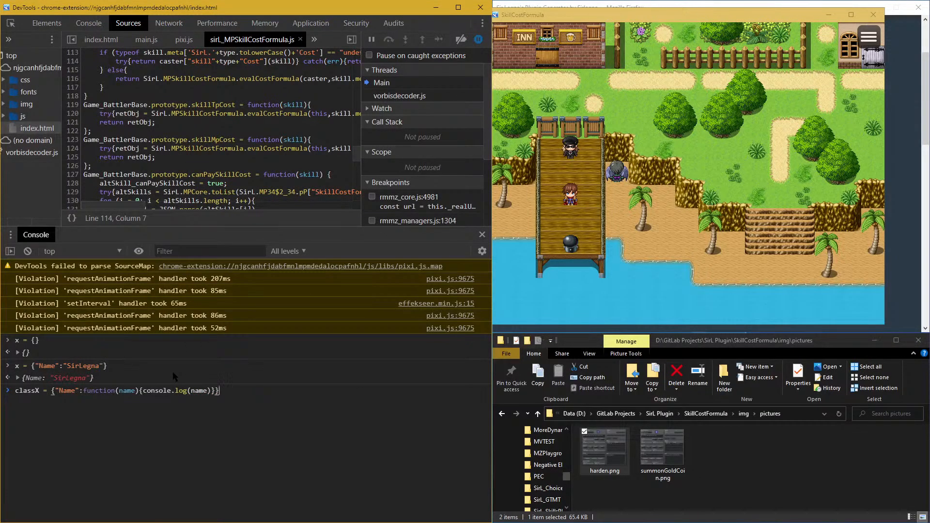
key("Return")
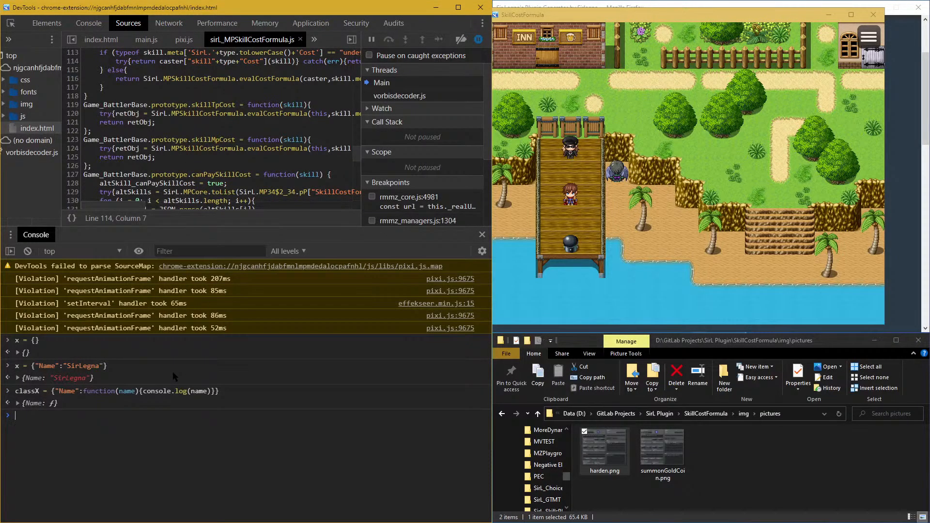
Step: Try to create y as a new instance of classX in the DevTools console
type("class")
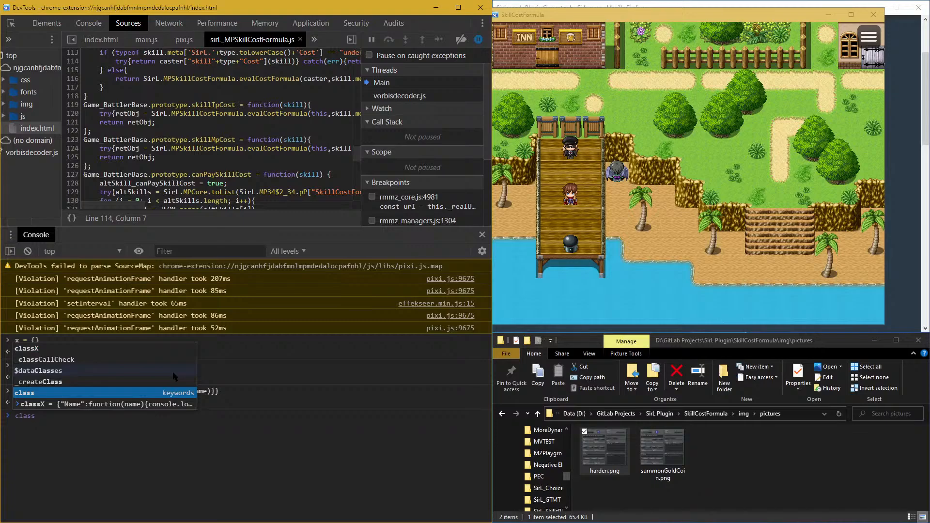
type("X")
key("Return")
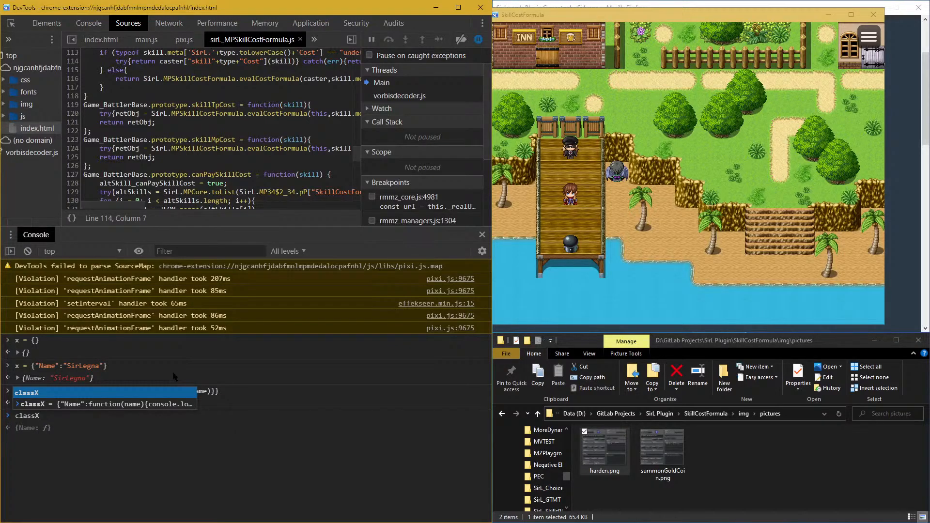
key("Escape")
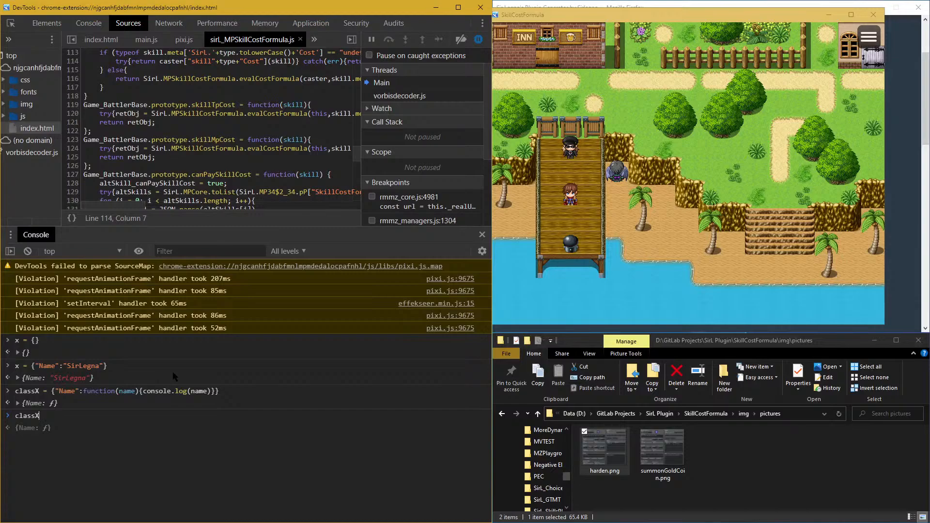
key("Home")
type("y = new")
key("Return")
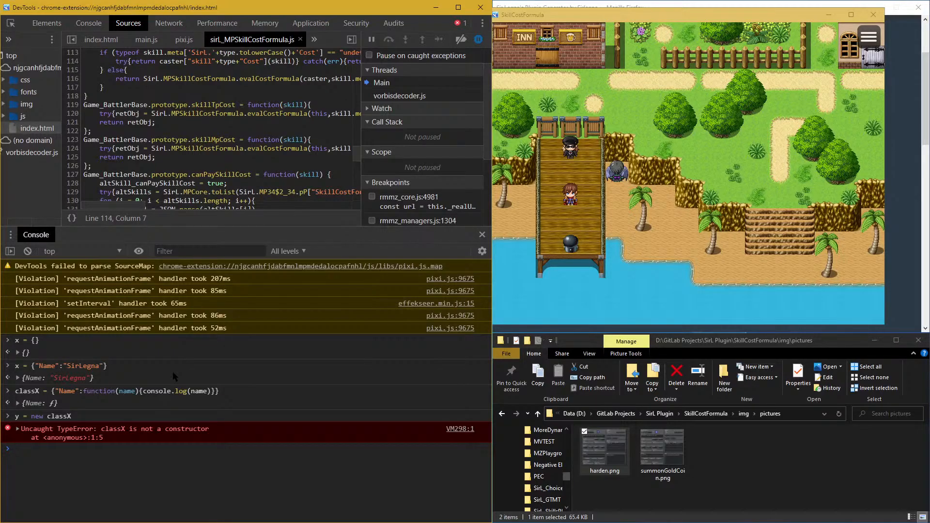
Step: Define person in the console with the same object as classX, {"Name":function(name){console.log(name)}}
type("person = \"")
left_click_drag(52, 391, 203, 400)
key("ctrl+c")
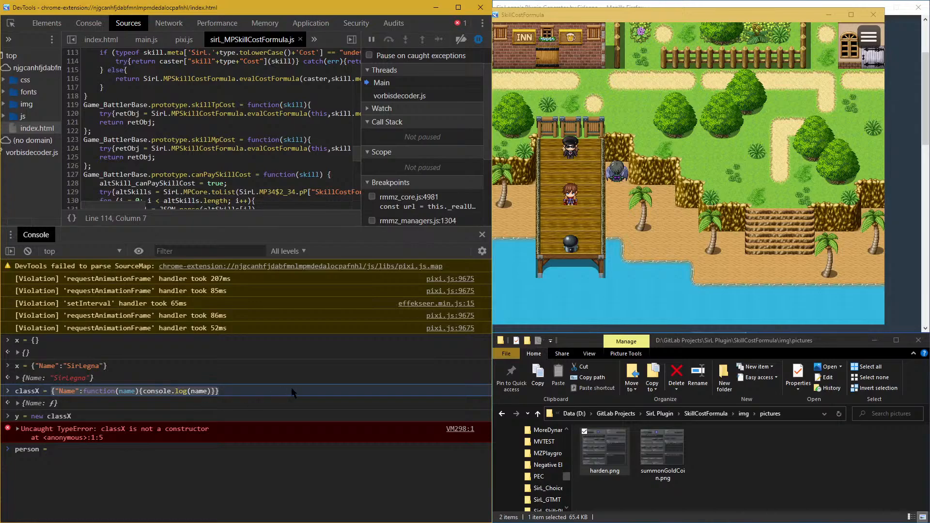
key("ctrl+v")
key("Return")
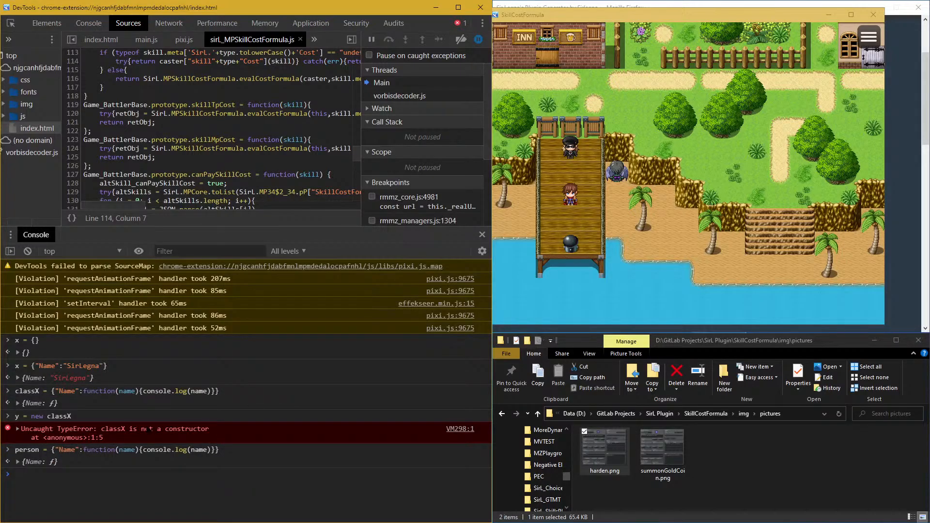
Step: Try to call person.name in the console with a sample first name as its argument
type("per")
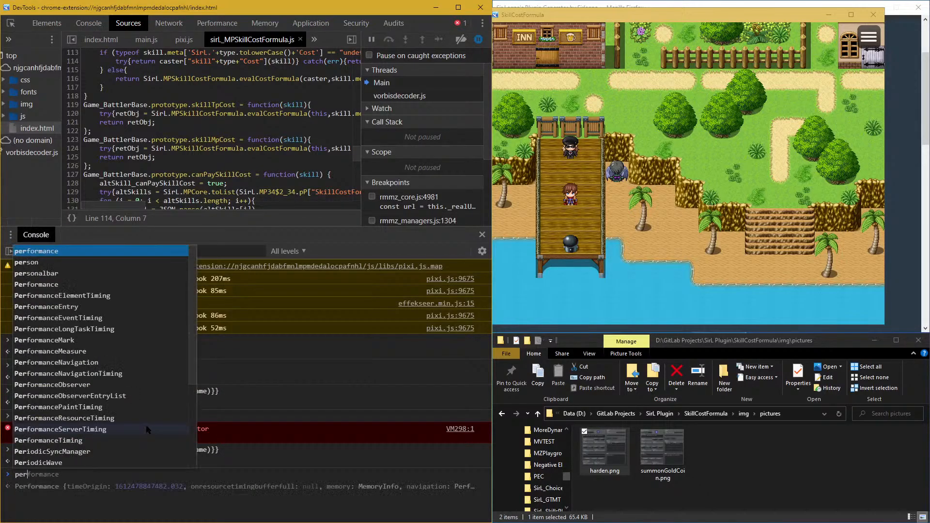
type("son.name(")
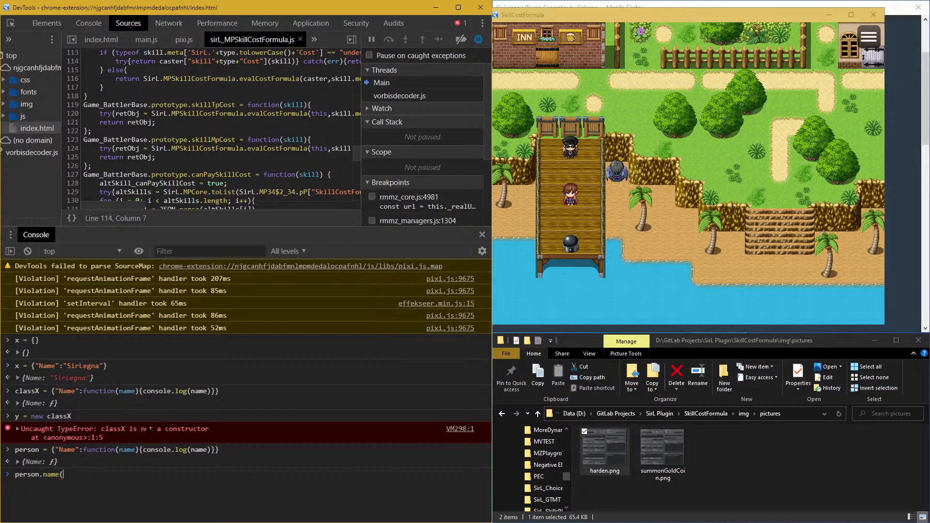
type("\"H\"")
type("e")
key("BackSpace")
type("enry")
key("Return")
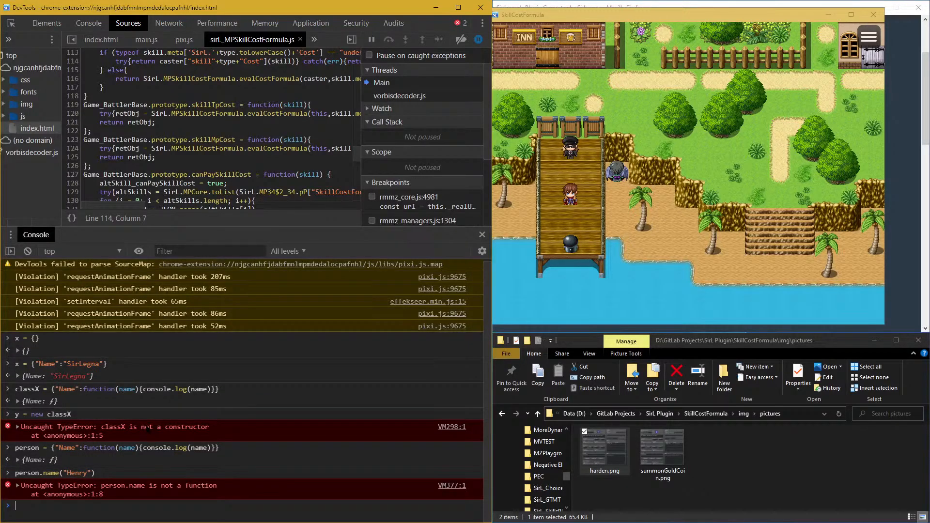
Step: Rerun the last call with the method capitalized as person.Name, keeping the same argument
key("Up")
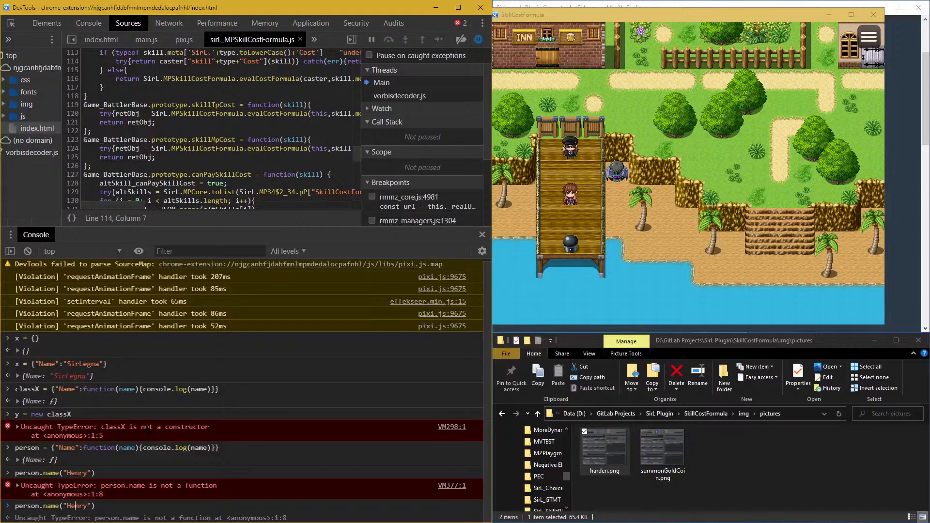
key("BackSpace")
type("N")
key("Escape")
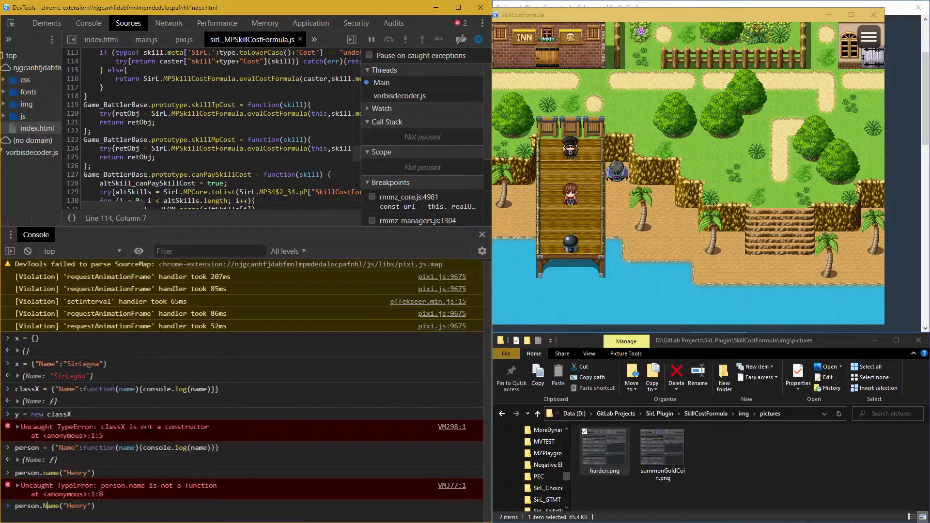
key("Return")
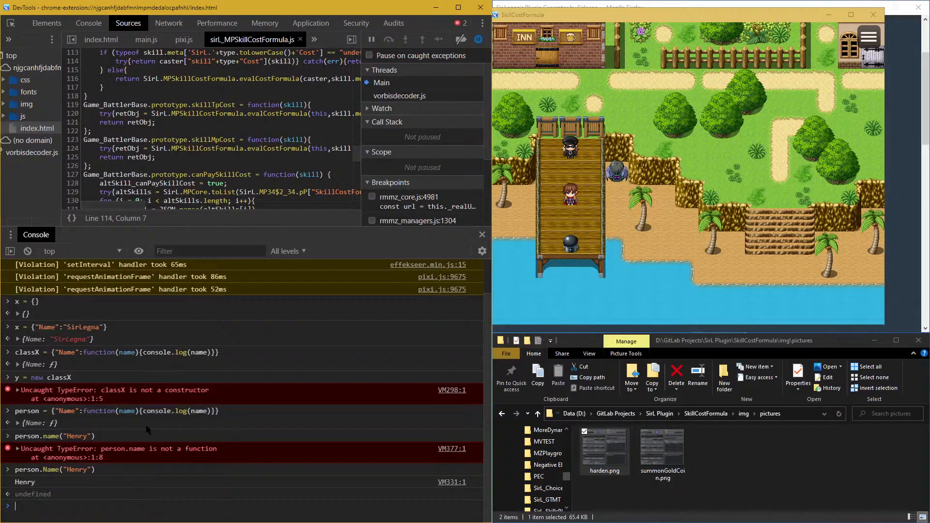
Step: Try to create a new personClass instance from a sample first name, 56 and 145, assigned to a lowercase variable of that name
type("henry = new p")
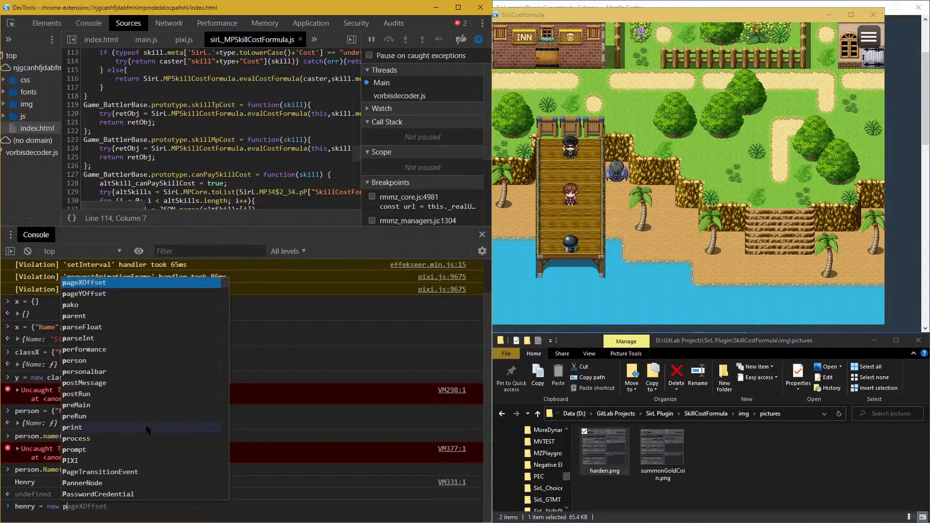
type("ersonClass")
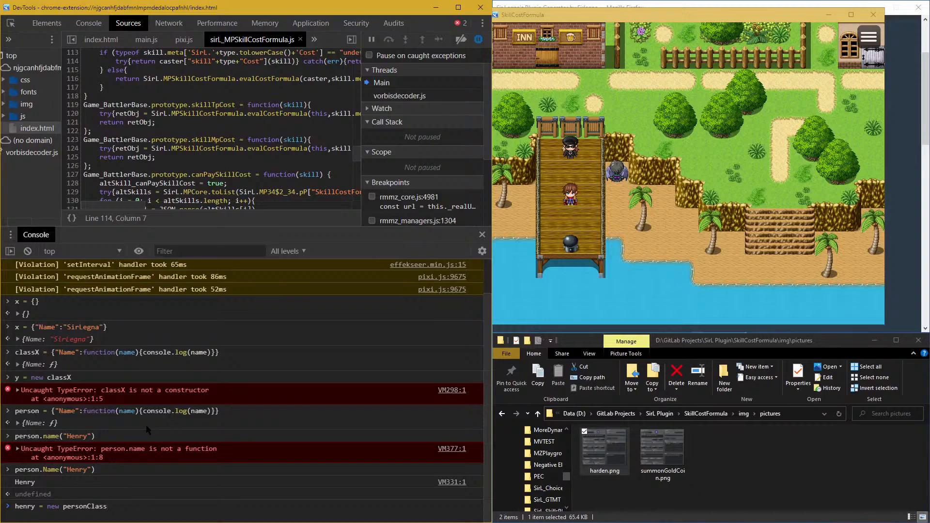
type("(\"henry\",56, 1456")
key("BackSpace")
type(")")
key("Return")
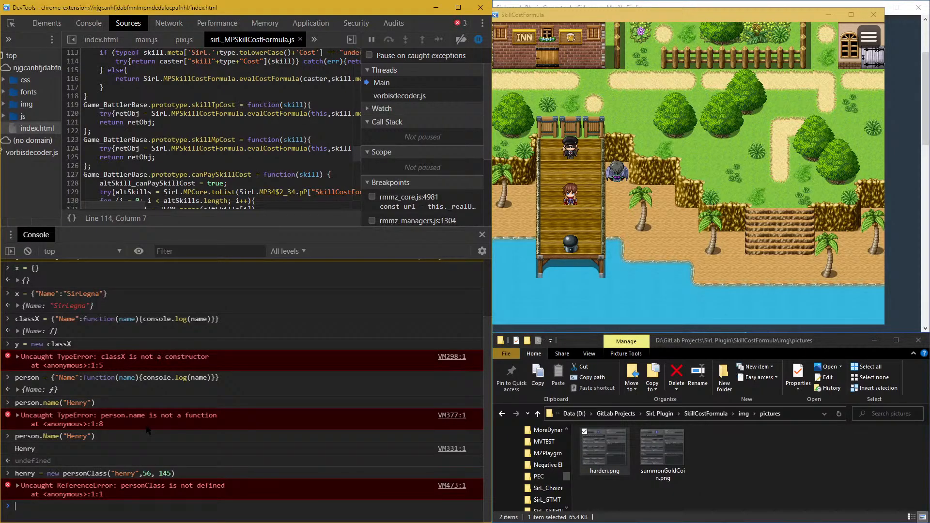
Step: Try to call getName() on the first personClass variable
type("henr")
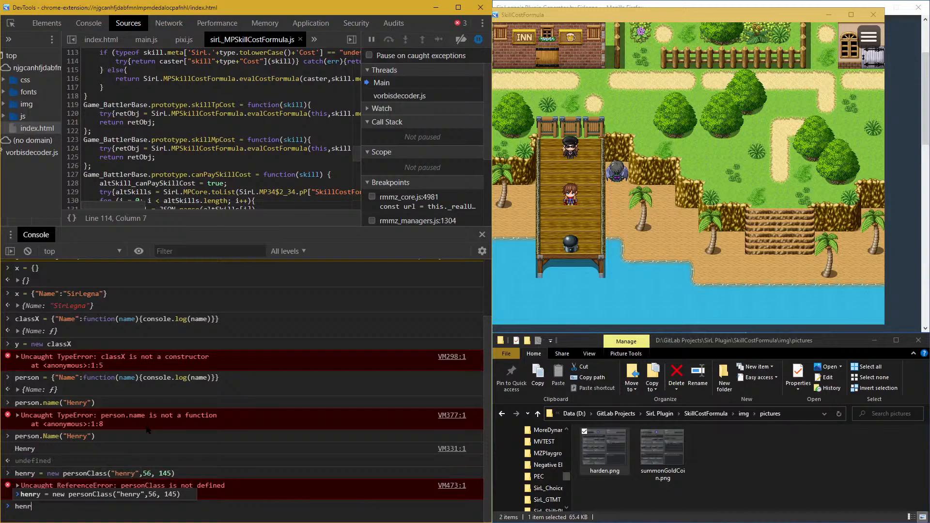
type("y.getN")
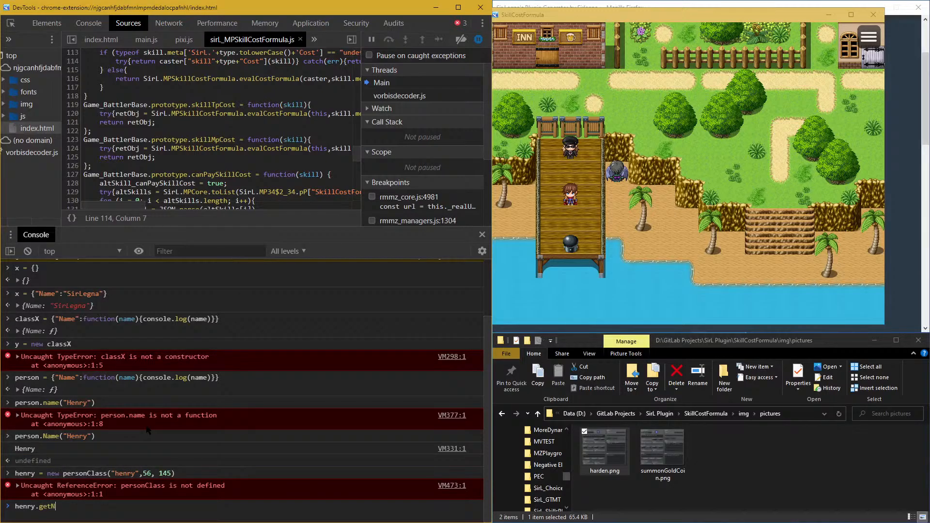
type("ame()")
key("Return")
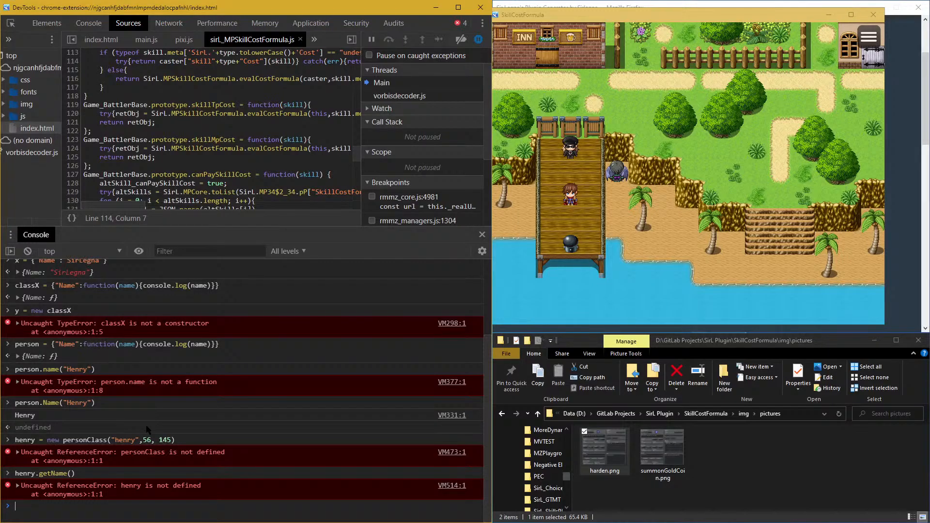
Step: Reissue the personClass instantiation for a second sample first name, changing both variable and argument but keeping 56 and 145
key("Up")
key("Up")
key("Up")
key("Down")
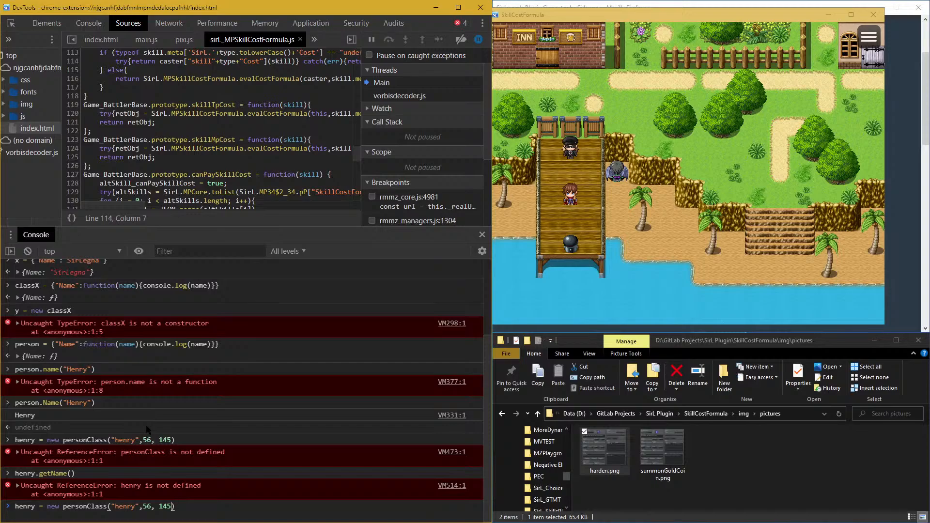
key("BackSpace")
key("BackSpace")
key("BackSpace")
key("BackSpace")
key("BackSpace")
type("Alex")
key("Delete")
key("Delete")
key("Delete")
key("Delete")
key("Delete")
type("al")
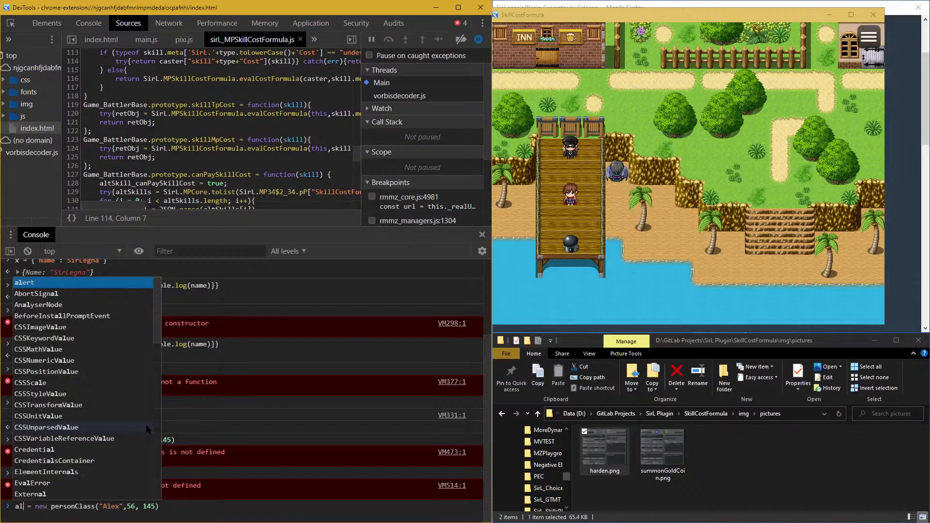
type("ex")
key("Return")
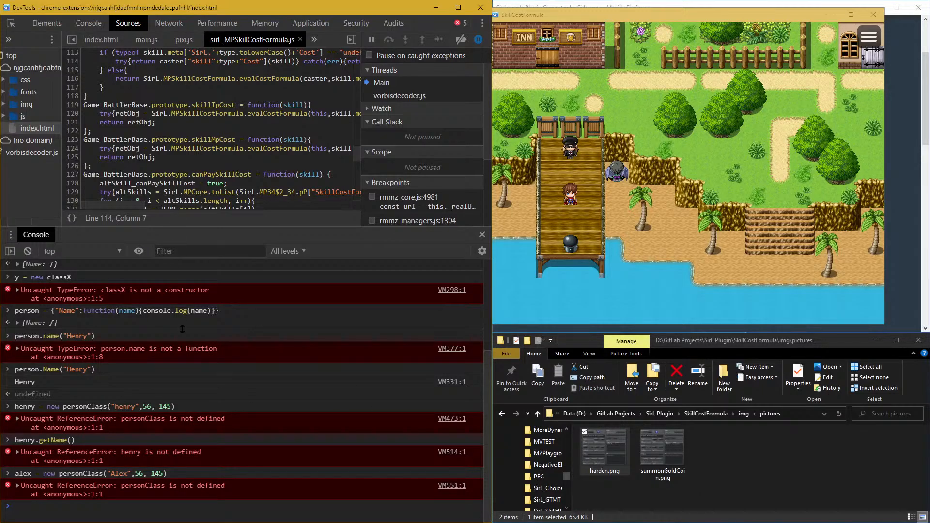
Step: Enlarge the source code area and examine the for loop in canPaySkillCost, including where altSkill_canPaySkillCost is set to false
left_click_drag(182, 226, 182, 407)
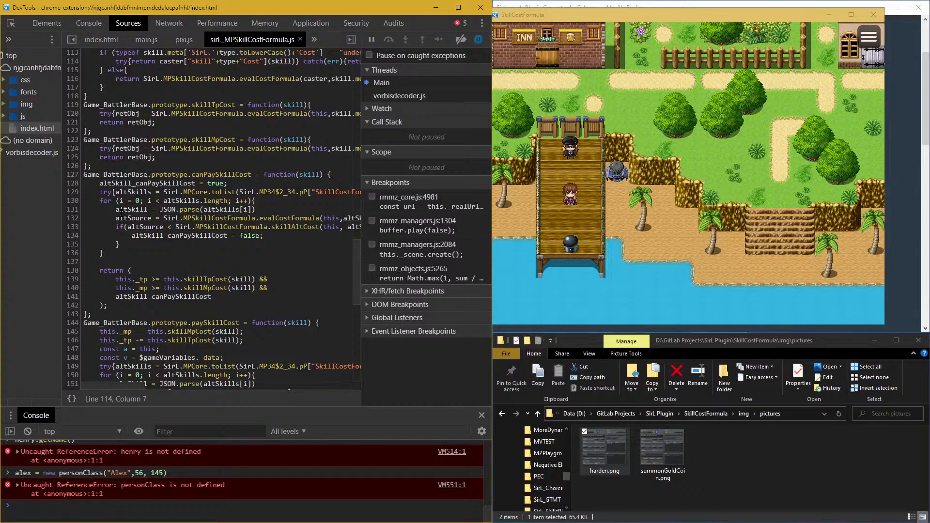
left_click_drag(100, 200, 150, 252)
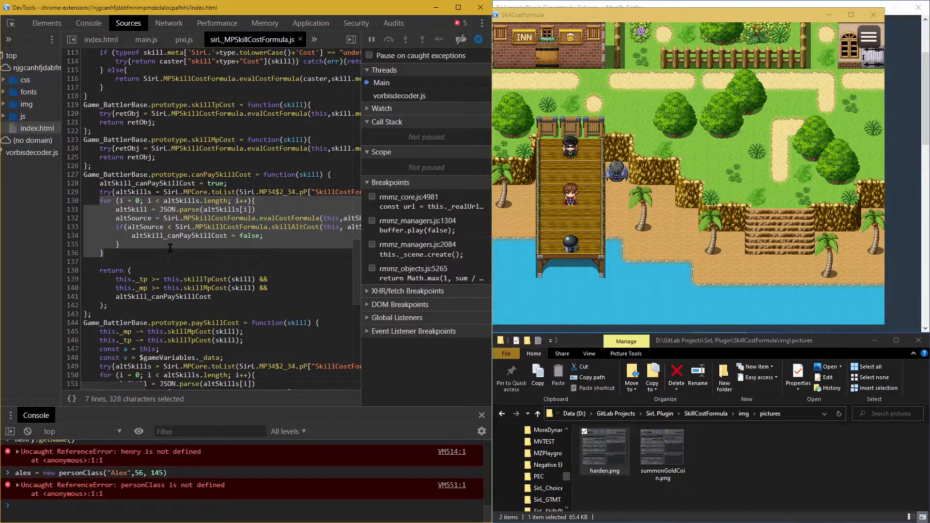
left_click(158, 212)
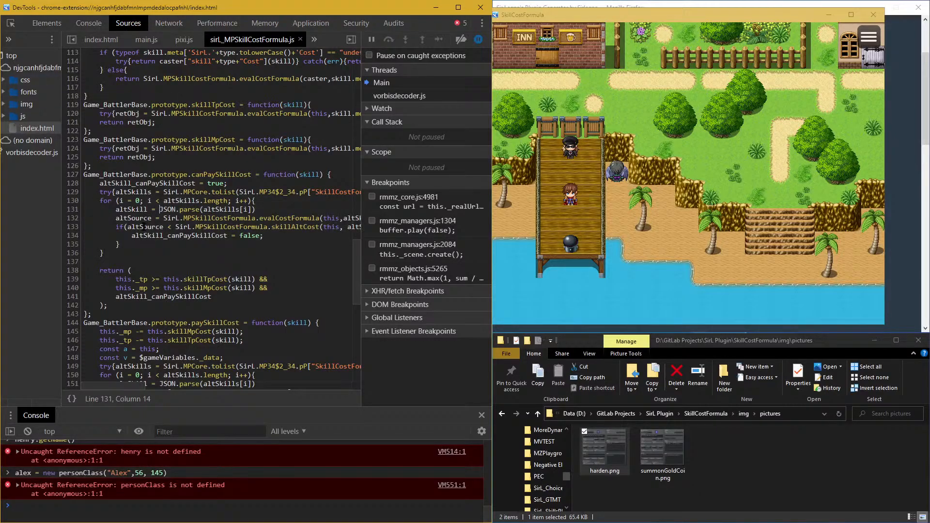
double_click(191, 236)
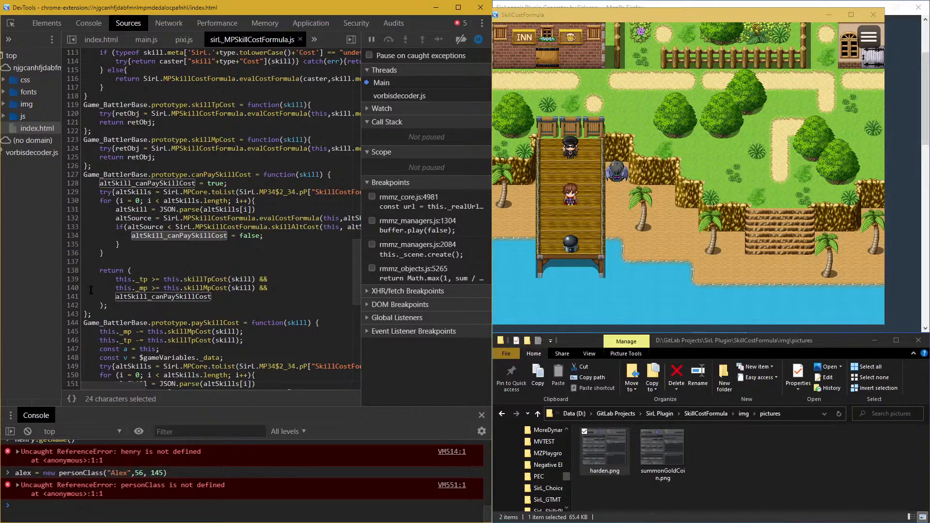
left_click_drag(130, 242, 85, 210)
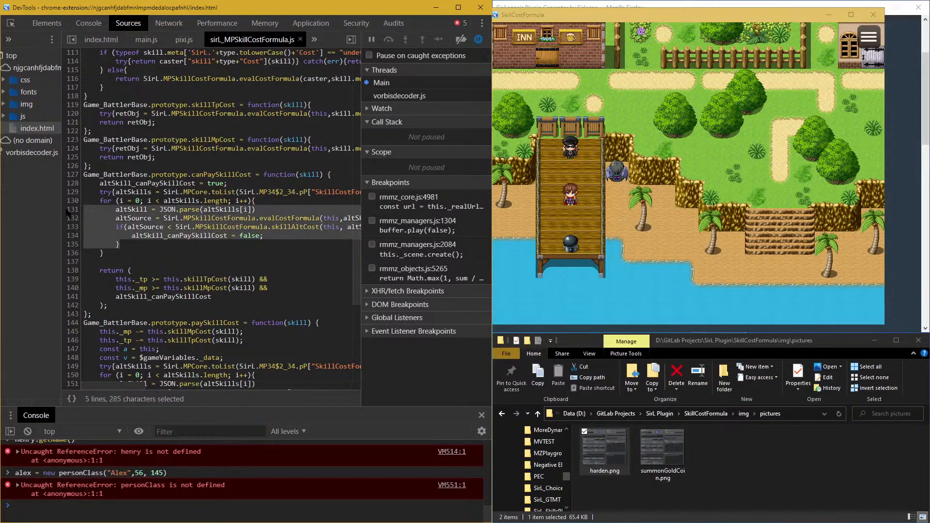
left_click(178, 235)
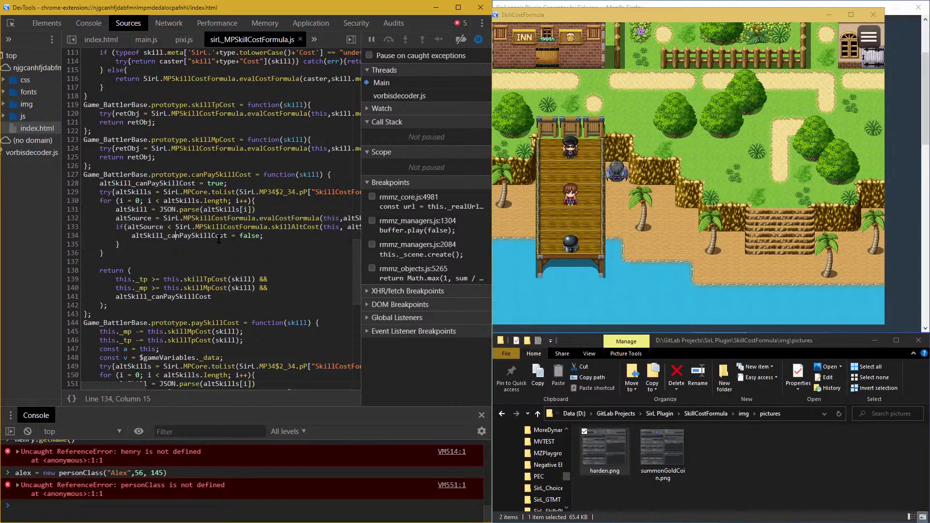
double_click(205, 236)
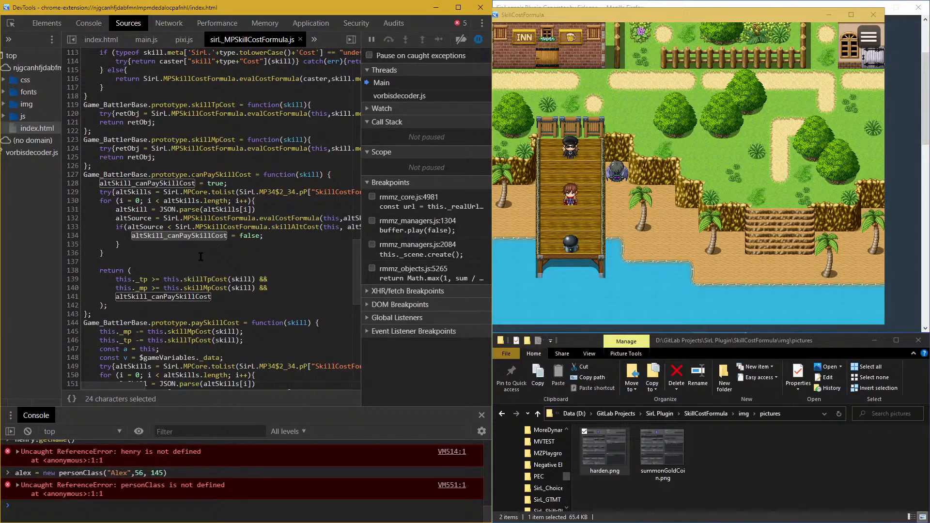
left_click(138, 247)
Step: Add a break; line after altSkill_canPaySkillCost = false; in the canPaySkillCost loop, and remove it again
left_click(263, 235)
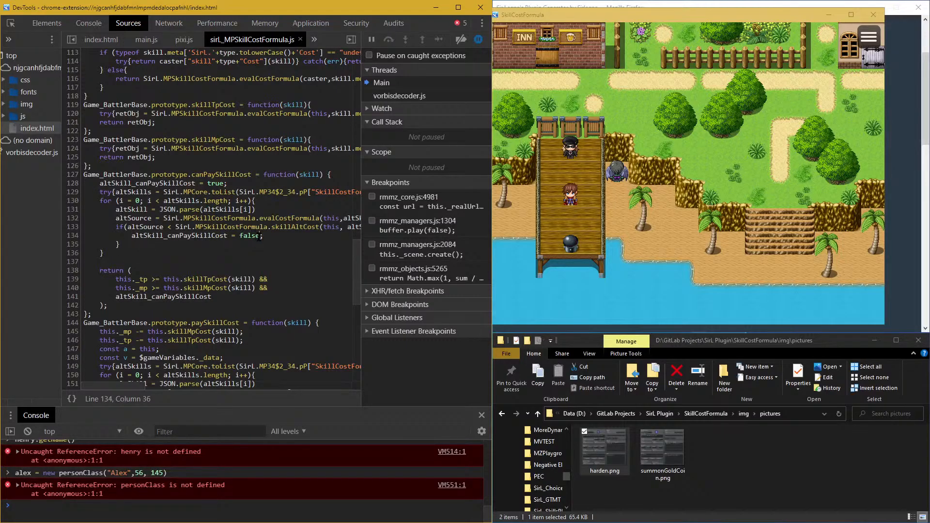
key("Return")
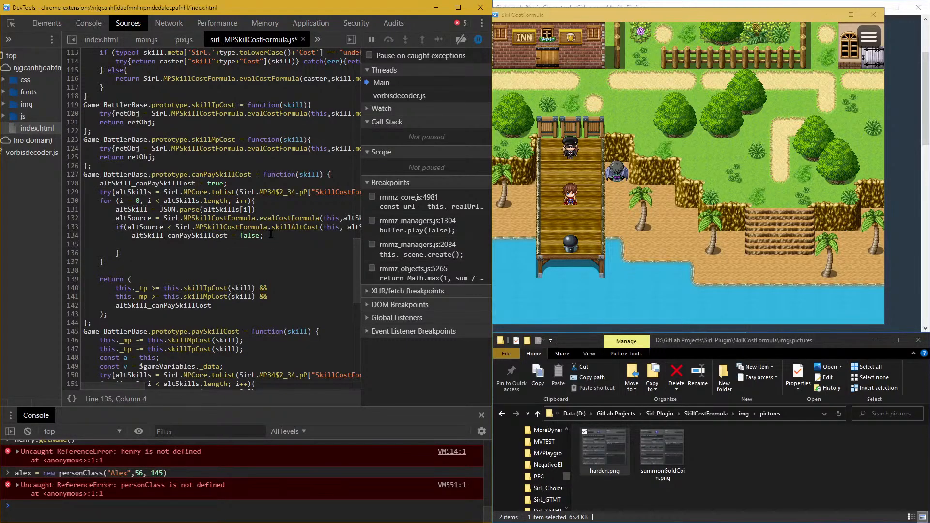
type("break;")
key("shift+Home")
key("BackSpace")
key("BackSpace")
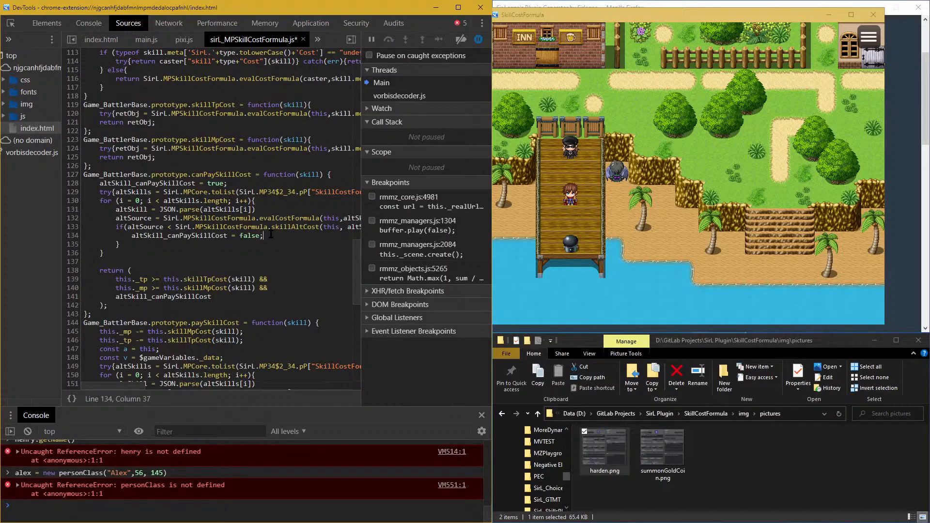
Step: Review the canPaySkillCost loop and the paySkillCost function, along with the earlier console entries
left_click_drag(125, 253, 181, 247)
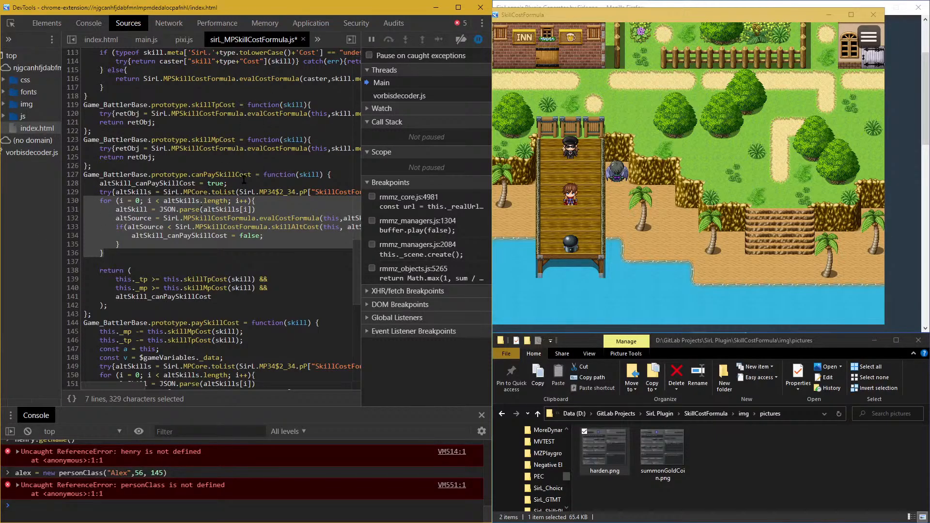
left_click(239, 159)
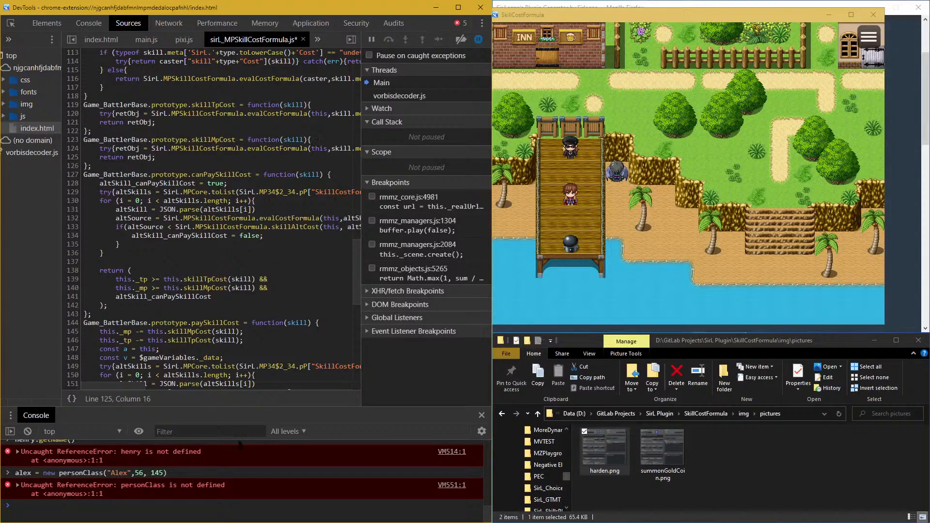
scroll(271, 465, "up", 10)
scroll(235, 354, "down", 9)
scroll(233, 354, "up", 10)
scroll(232, 356, "down", 4)
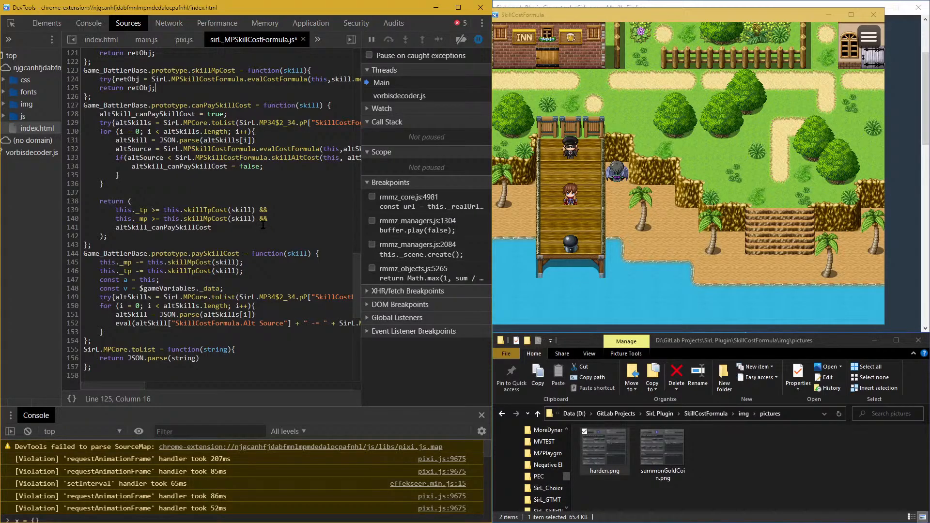
Step: Talk to the character on the pier in the playtest, accept the skill lesson and advance the dialogue to the Harden picture
left_click(584, 146)
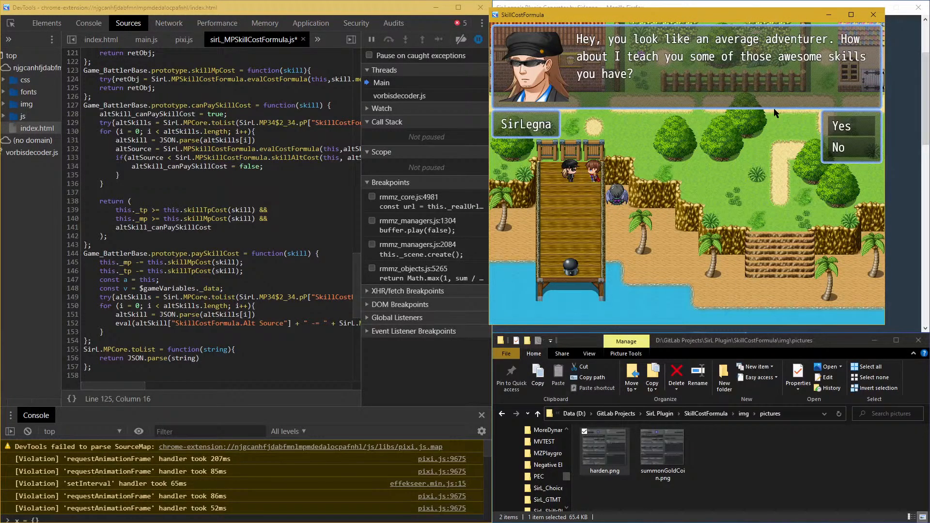
left_click(839, 126)
left_click(774, 131)
left_click(726, 143)
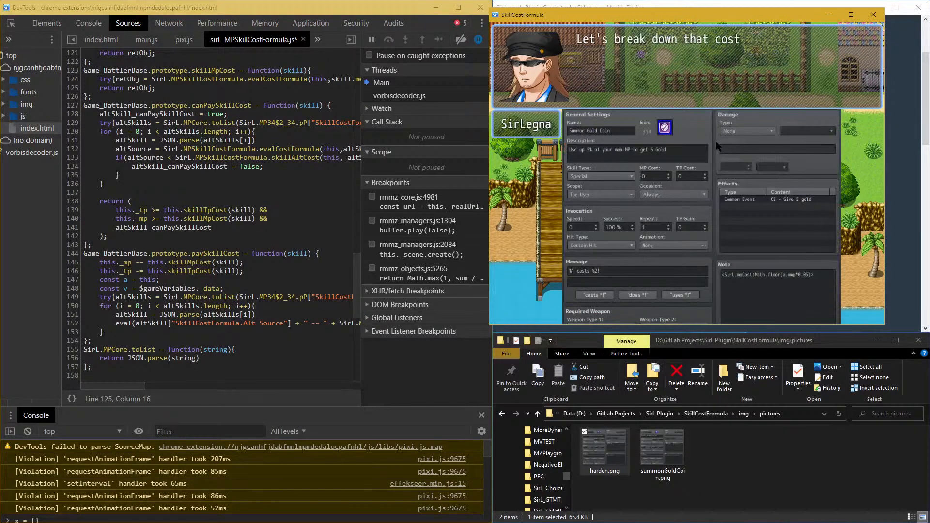
left_click(699, 148)
left_click(694, 147)
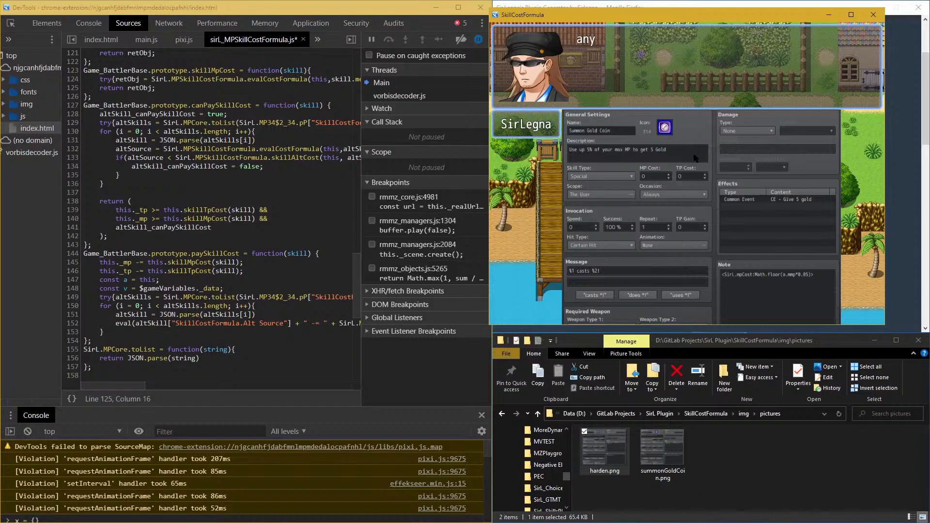
left_click(702, 148)
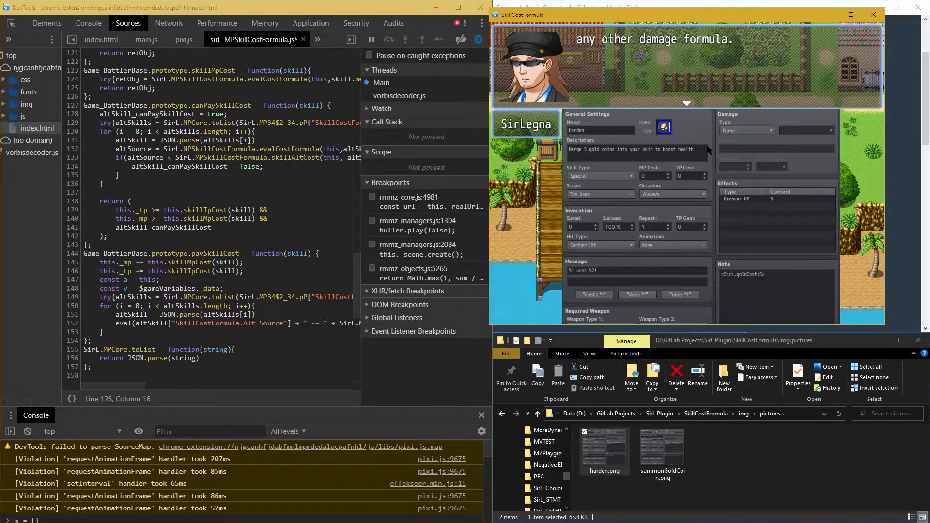
Step: Close the developer tools and open the message after the harden picture in event EV005, with Batch Entry enabled
left_click(480, 6)
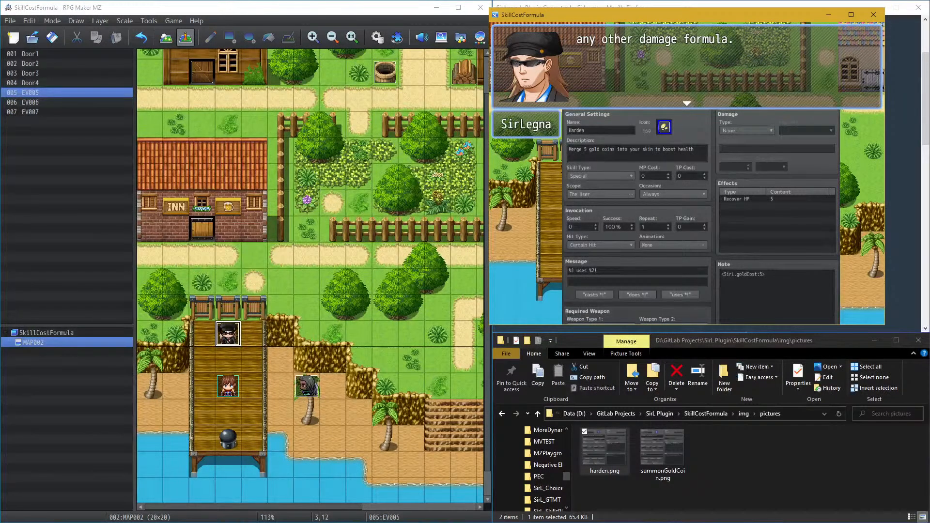
double_click(224, 326)
scroll(257, 231, "down", 1)
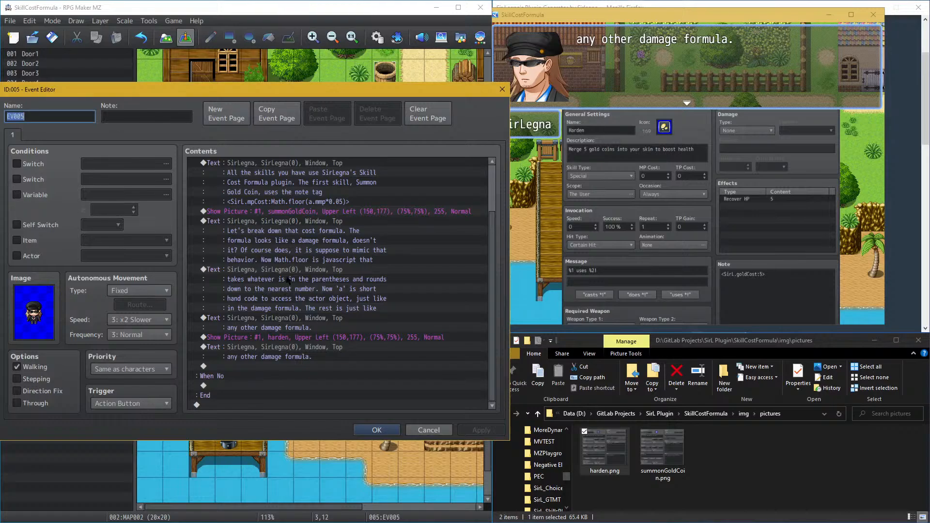
left_click(270, 346)
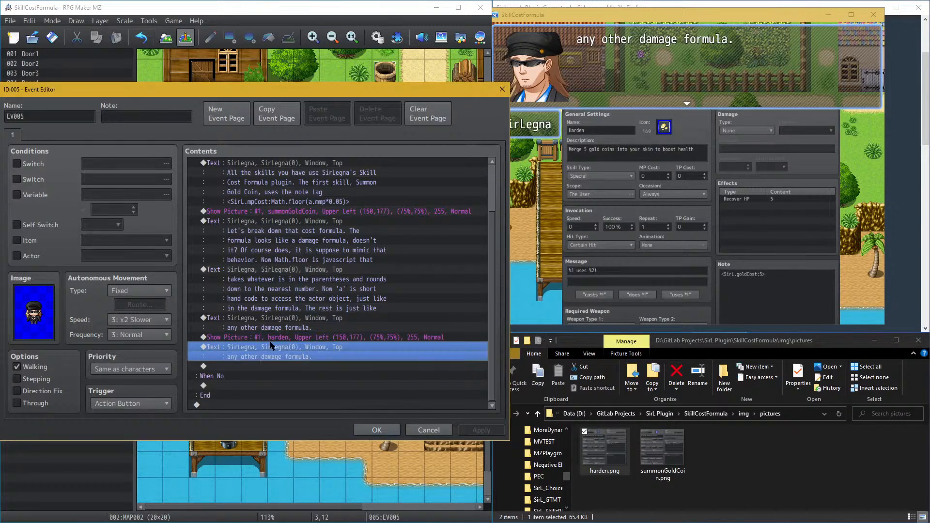
double_click(270, 345)
left_click_drag(299, 225, 144, 14)
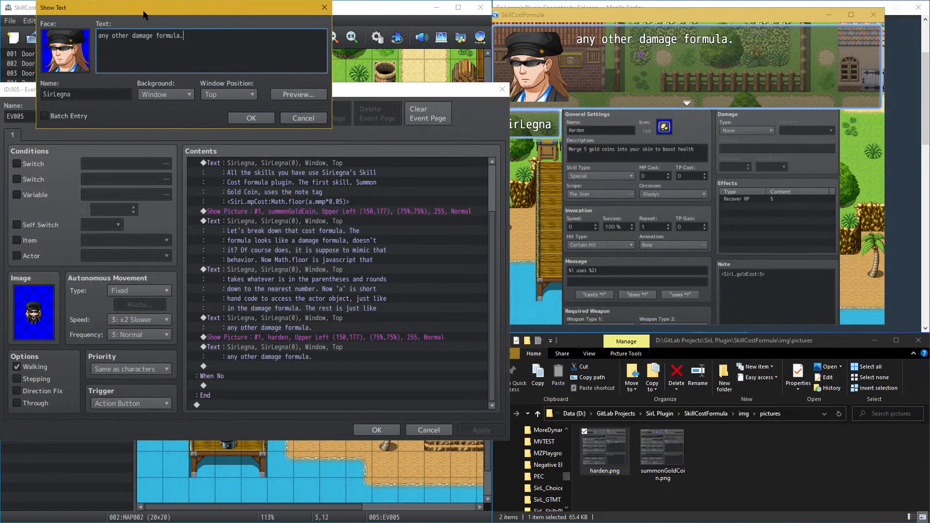
left_click(65, 118)
left_click(266, 47)
key("ctrl+a")
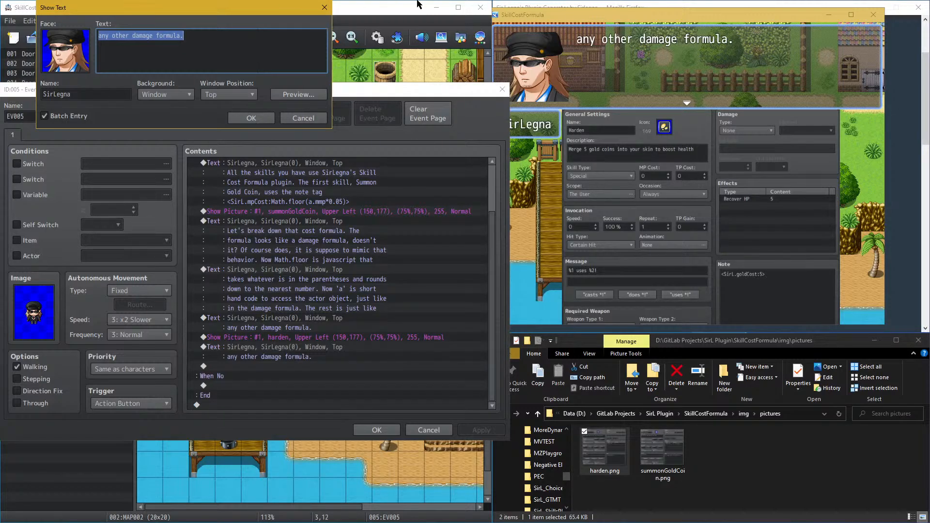
left_click_drag(258, 87, 253, 131)
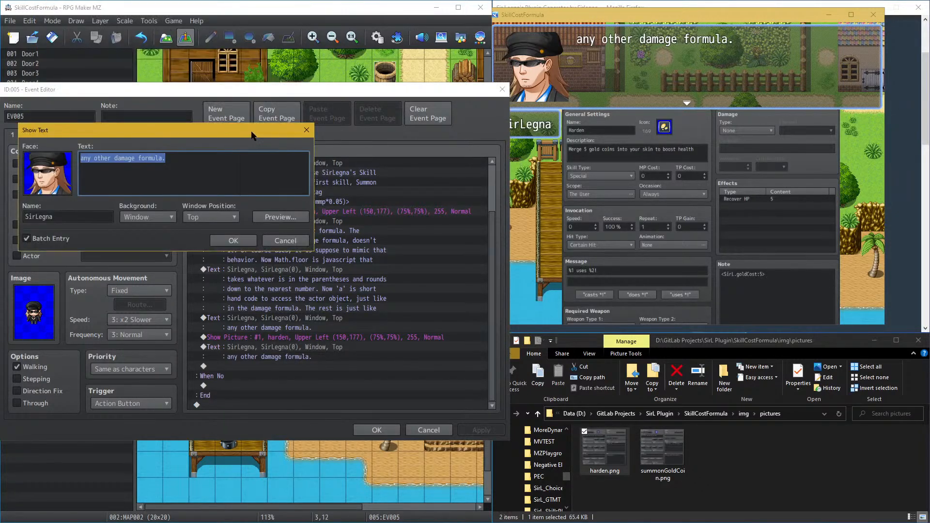
Step: Replace the message's text with "The next skill is Harden" and confirm it
left_click(232, 157)
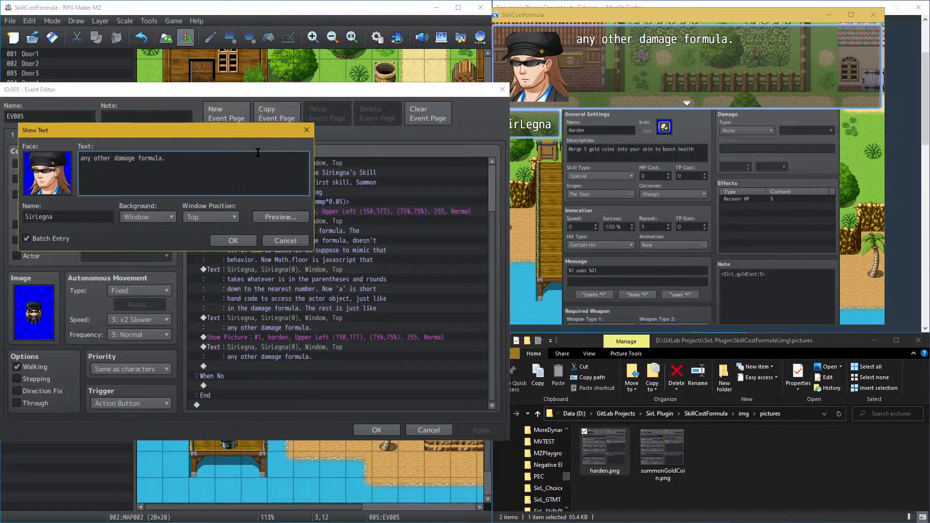
key("ctrl+a")
key("BackSpace")
type("The next skill in")
type(" Harden")
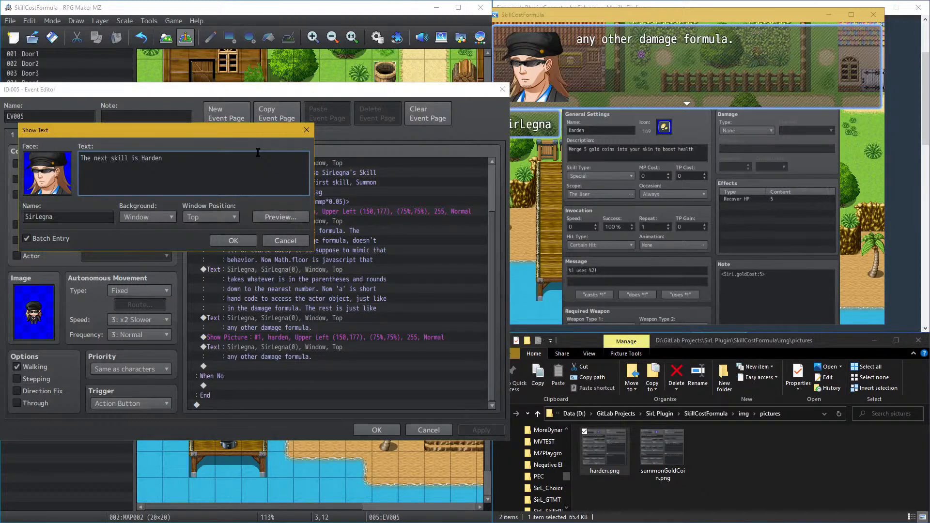
left_click(237, 242)
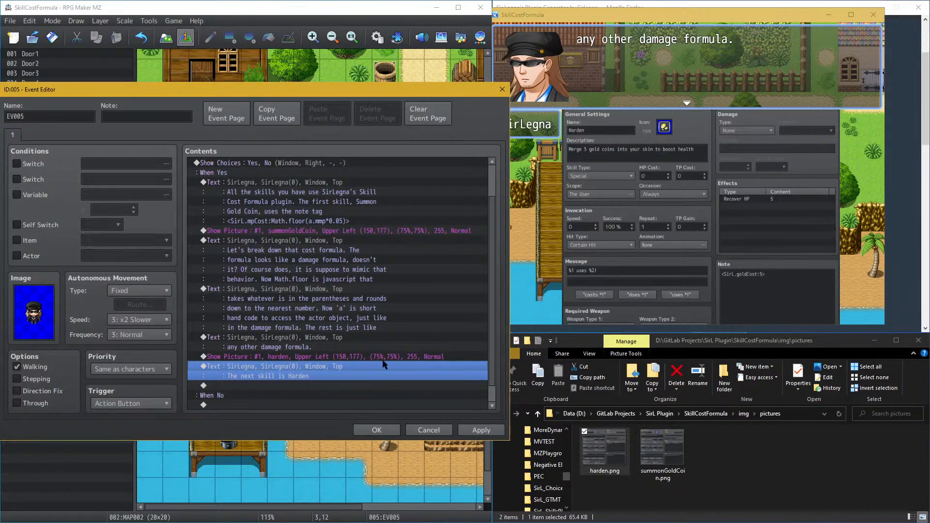
left_click(139, 291)
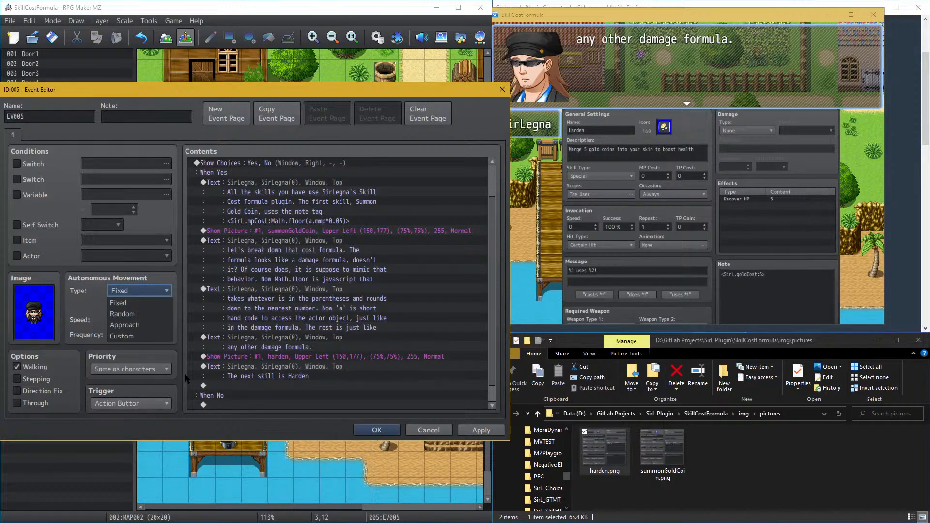
left_click(47, 287)
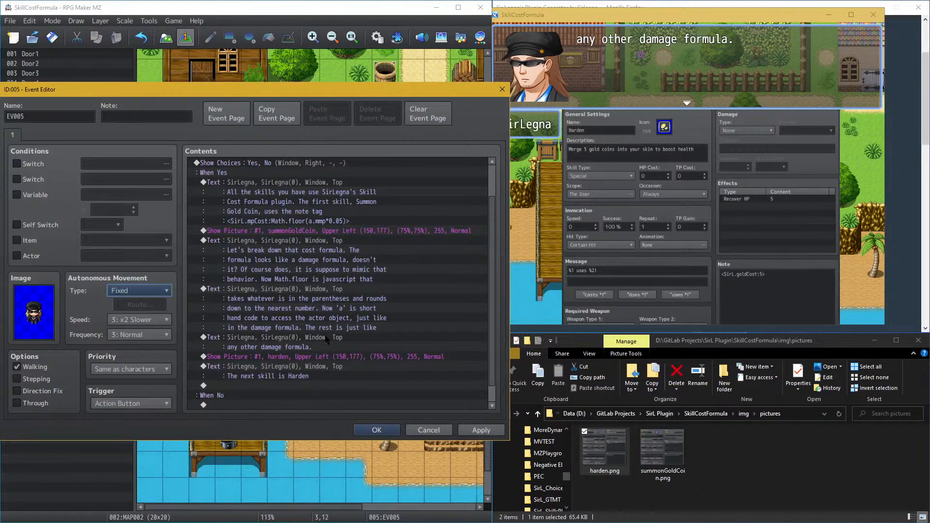
Step: Reopen the Harden message and extend its first line to "The next skill is Harden. This skill uses the"
left_click(325, 356)
double_click(324, 364)
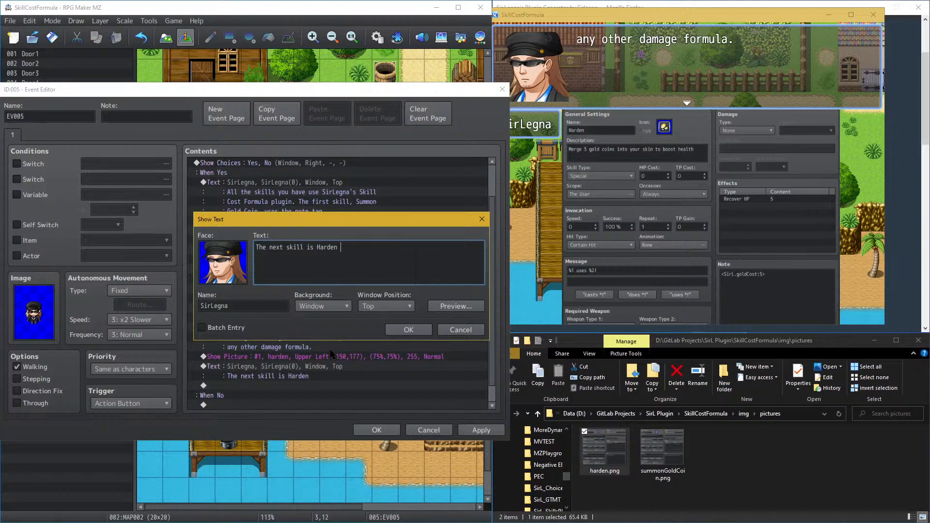
type("this a")
key("BackSpace")
key("BackSpace")
key("BackSpace")
key("BackSpace")
type(", this")
key("BackSpace")
key("BackSpace")
key("BackSpace")
key("BackSpace")
key("BackSpace")
key("BackSpace")
key("BackSpace")
key("BackSpace")
type(". This skill uses the")
Step: Continue the message with "Skill Cost Formula in a simple way, by just the gold cost to 5, but wait you say. How does it change the"
key("Return")
type("Skill")
type(" Formula")
key("BackSpace")
key("BackSpace")
key("BackSpace")
key("BackSpace")
key("BackSpace")
key("BackSpace")
key("BackSpace")
type("Cost Formula i")
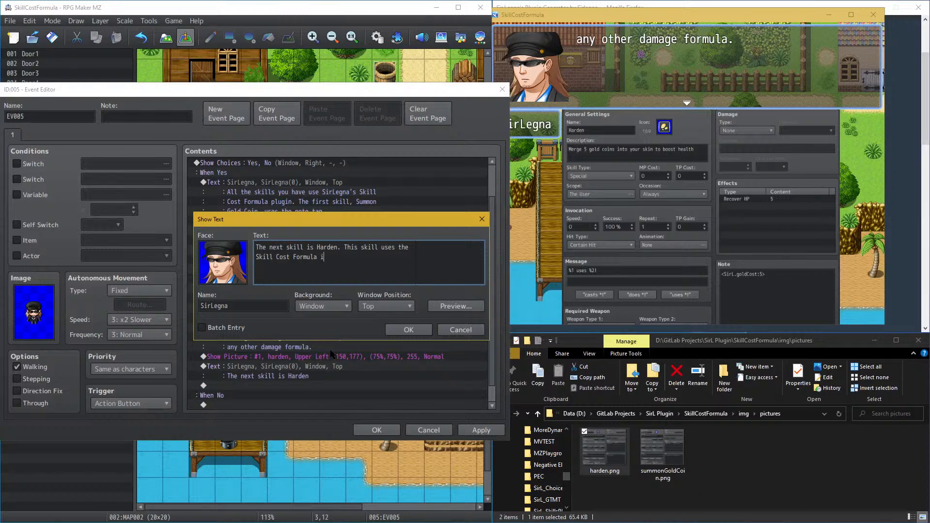
type("n a simple way, by")
type(" just")
type("the ")
type("gold ")
type("cost t")
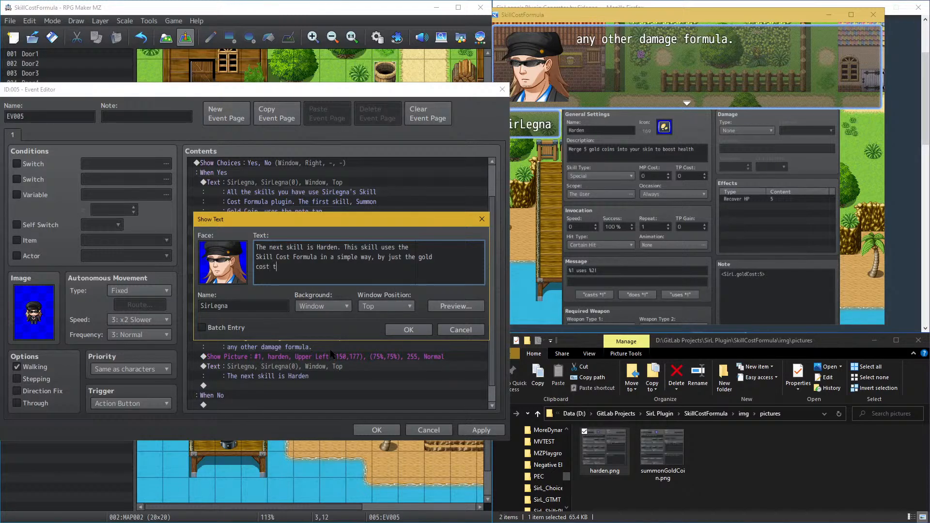
type("o 5, but wait you say. How does it change the g")
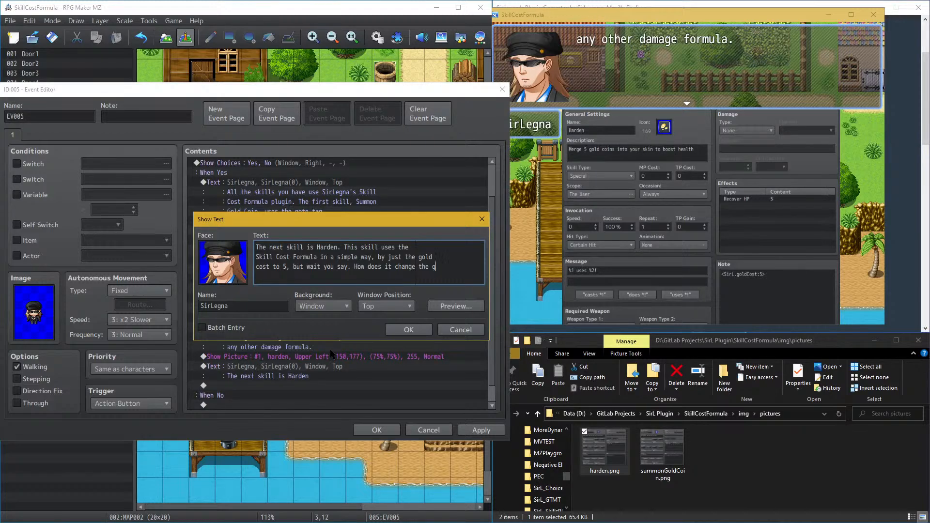
Step: Enable Batch Entry and rewrap the message so its third line starts with "gold cost to 5", removing the stray characters
type("/")
left_click(218, 329)
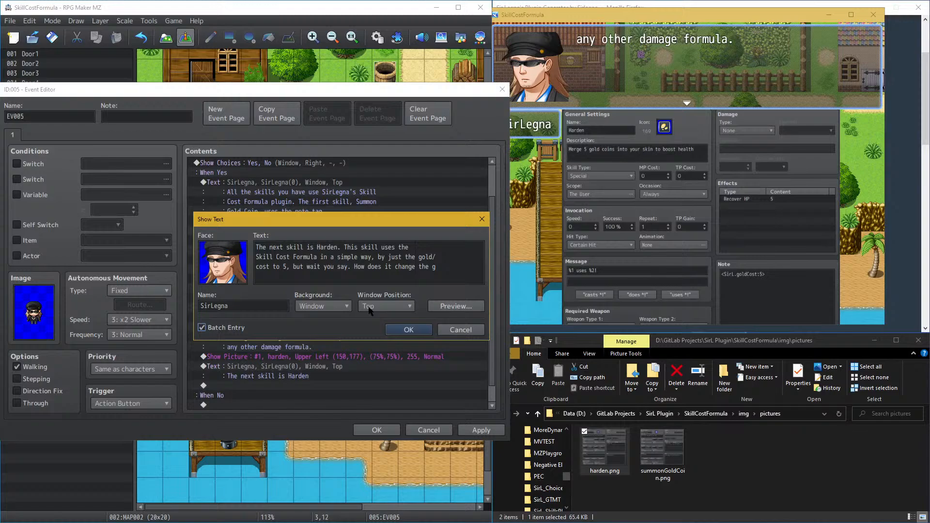
left_click(442, 262)
key("BackSpace")
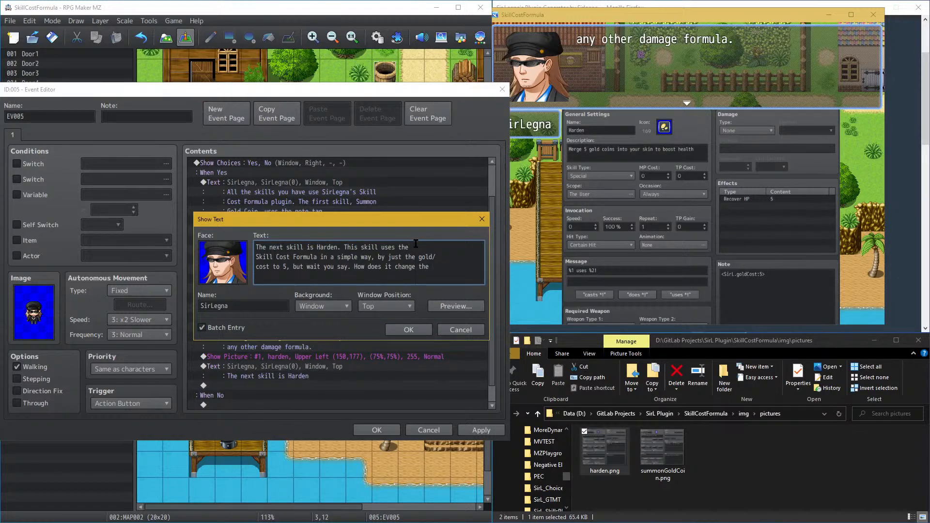
mouse_move(416, 244)
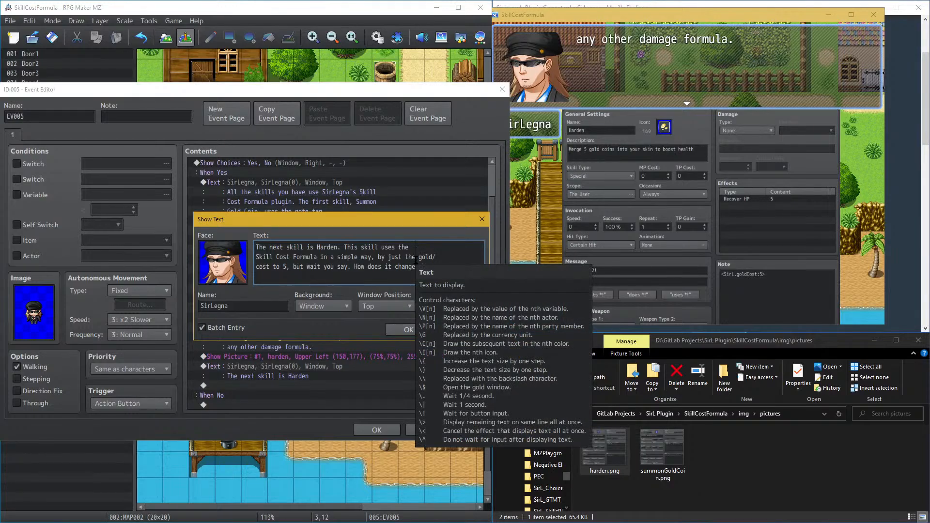
left_click(416, 257)
key("Return")
key("Delete")
key("End")
key("BackSpace")
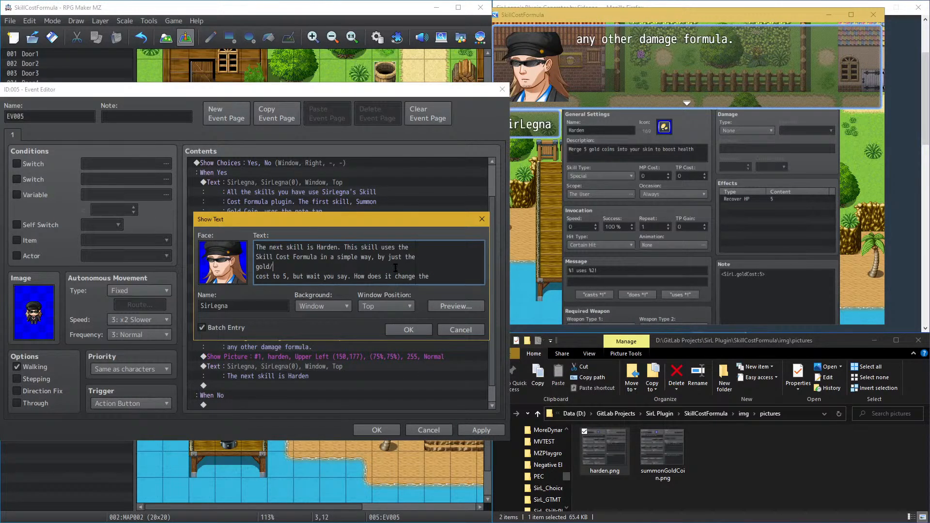
key("Delete")
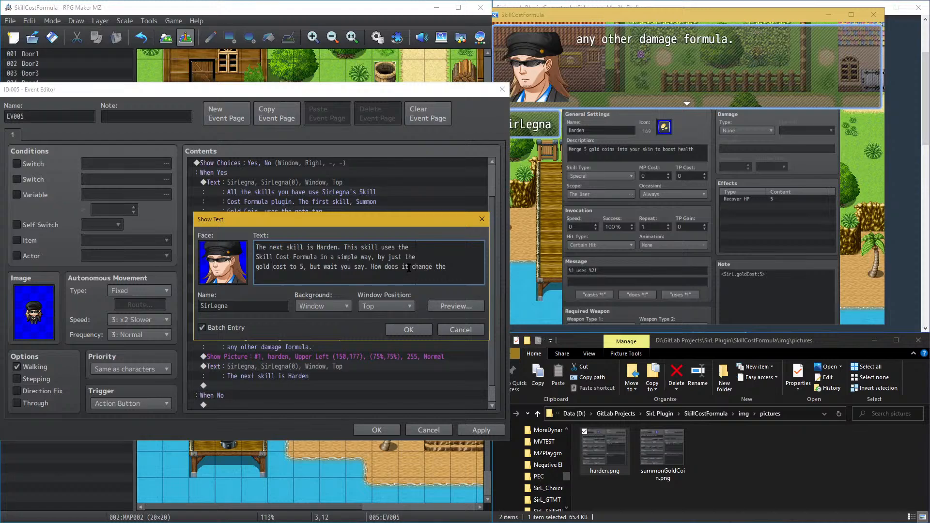
Step: Move "change the" onto a fourth line, complete the question with "gold cost when there is only MP and TP." and confirm the message
left_click(413, 267)
key("Return")
type("gold cost")
type("?")
key("BackSpace")
type(", I though")
key("BackSpace")
key("BackSpace")
key("BackSpace")
key("BackSpace")
key("BackSpace")
key("BackSpace")
key("BackSpace")
key("BackSpace")
key("BackSpace")
type("when there")
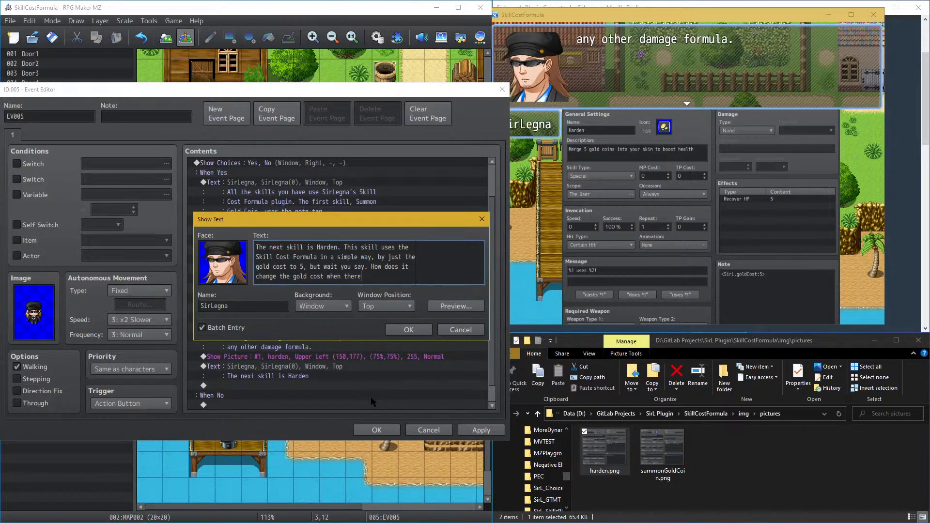
type(" is only MP and ")
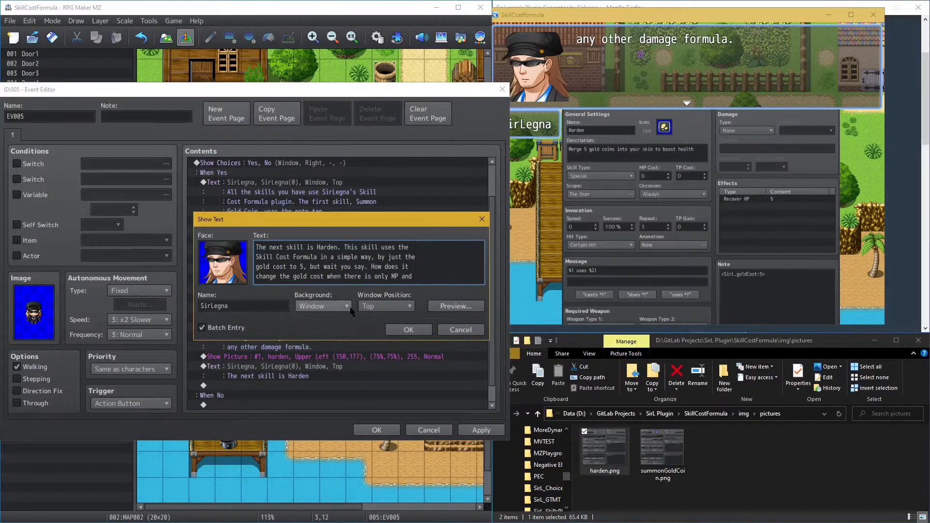
type("TP")
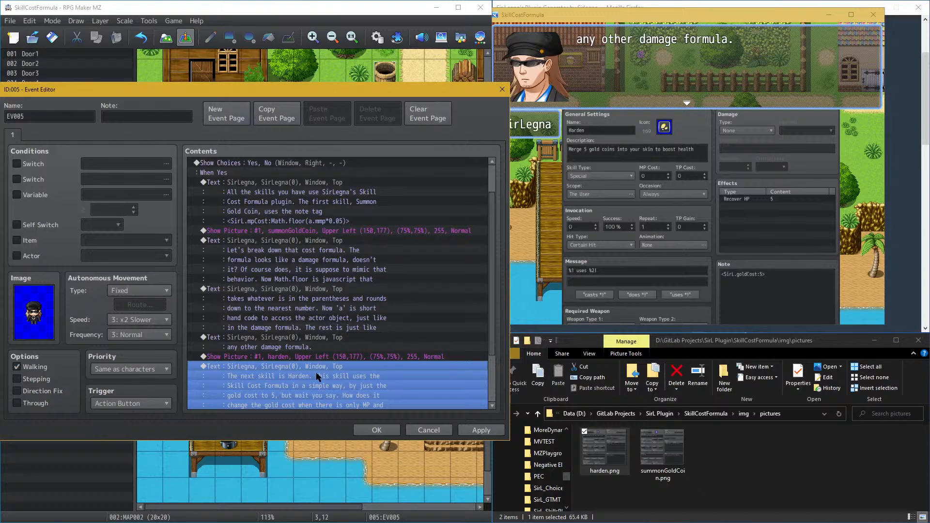
Step: Cut the part from "How does it" to "only MP and" out of the Harden message, ending it at "but wait you say."
scroll(316, 372, "down", 1)
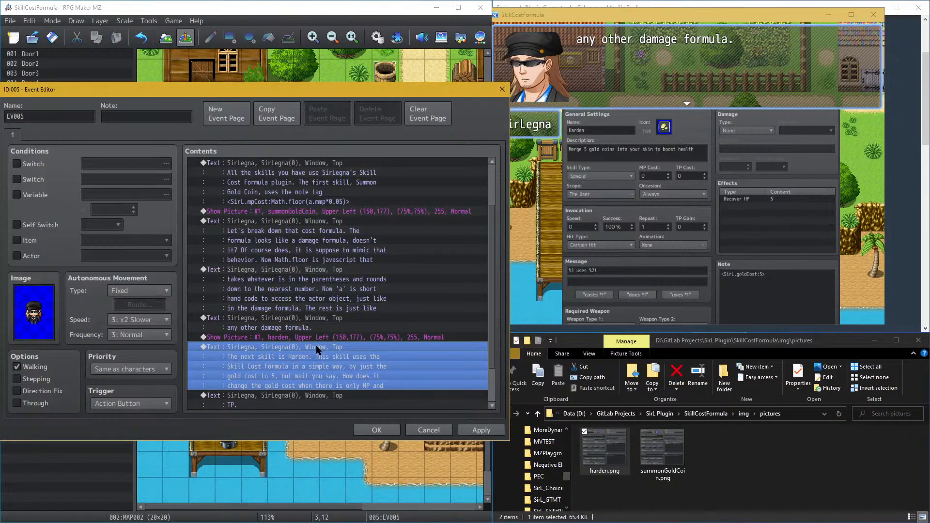
double_click(318, 348)
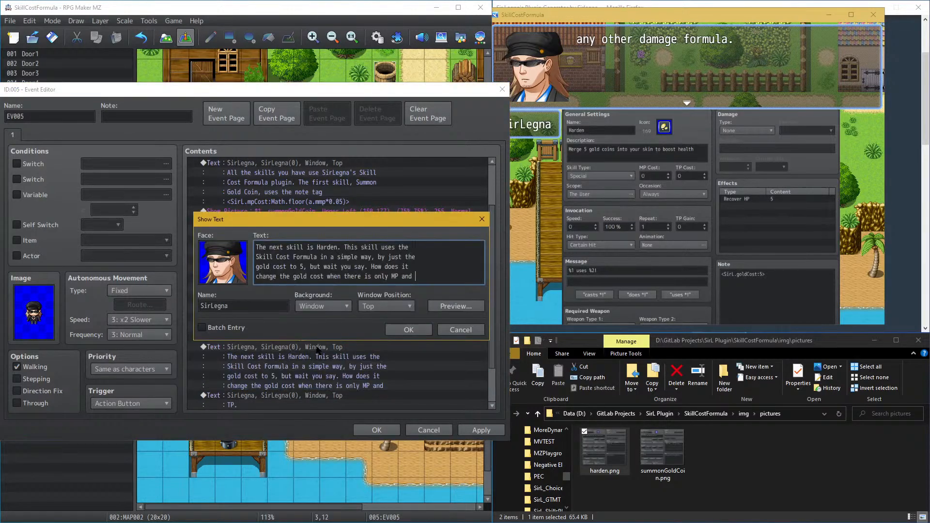
right_click(370, 263)
left_click_drag(367, 266, 414, 284)
key("ctrl+c")
key("BackSpace")
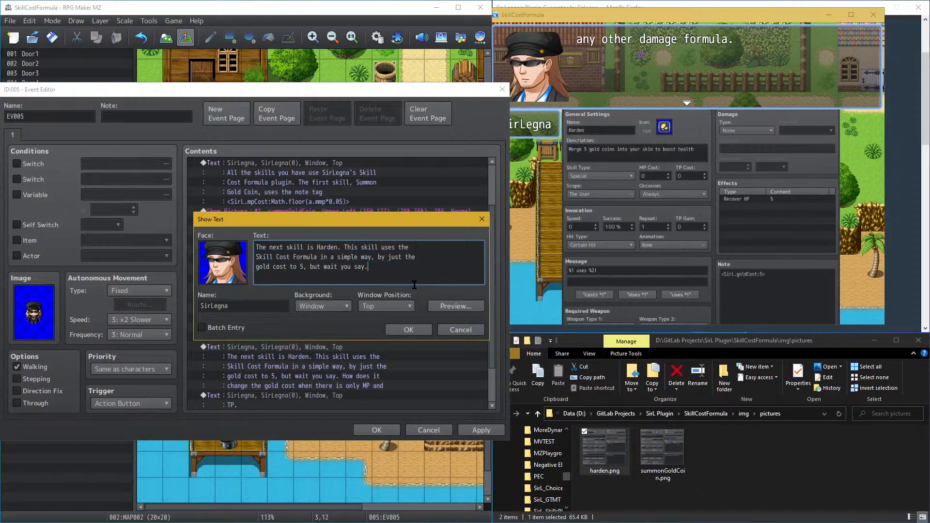
left_click(420, 329)
Step: Paste the cut question before "TP." in the following message and rewrap it so the second line reads "only MP and TP."
left_click(258, 394)
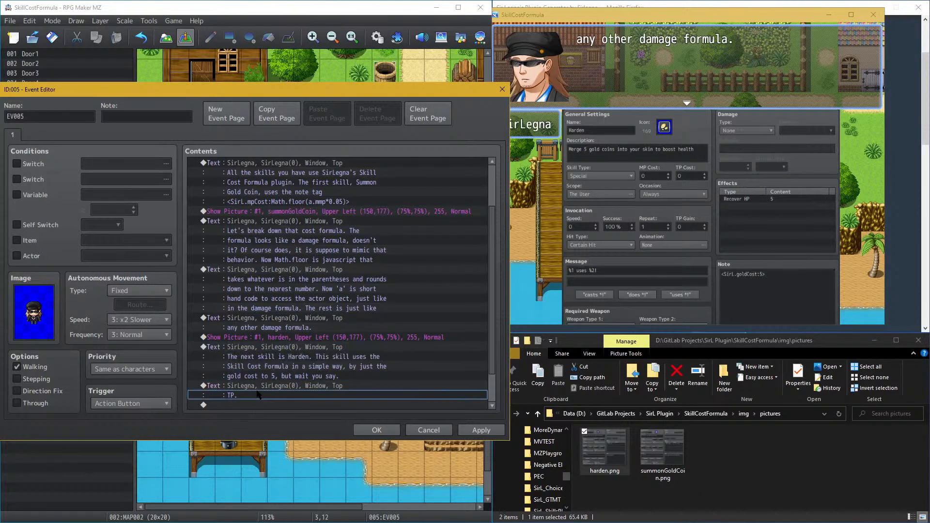
double_click(260, 386)
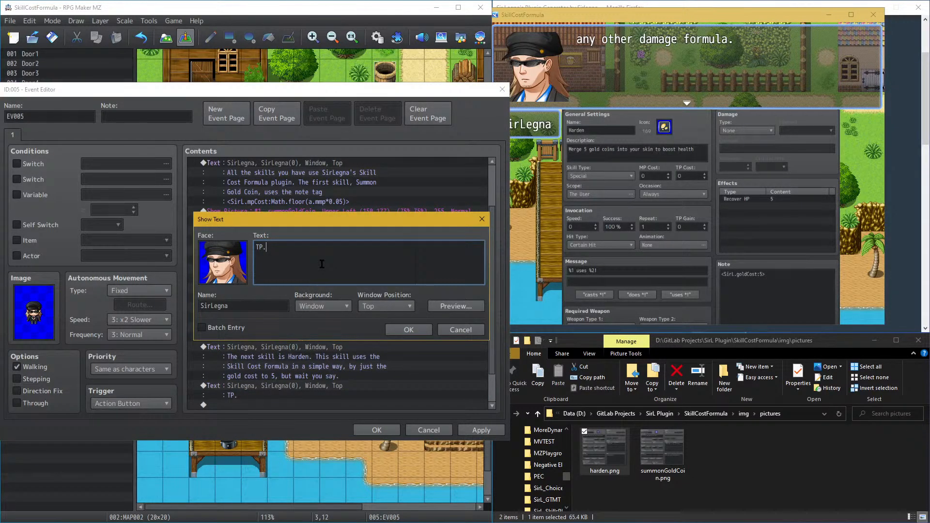
key("Home")
key("ctrl+v")
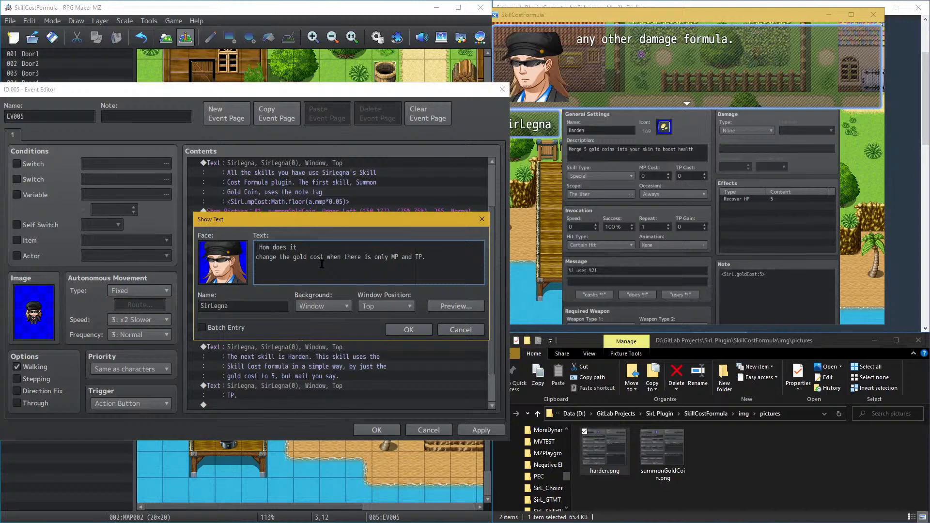
key("ctrl+Home")
key("Delete")
key("End")
key("Delete")
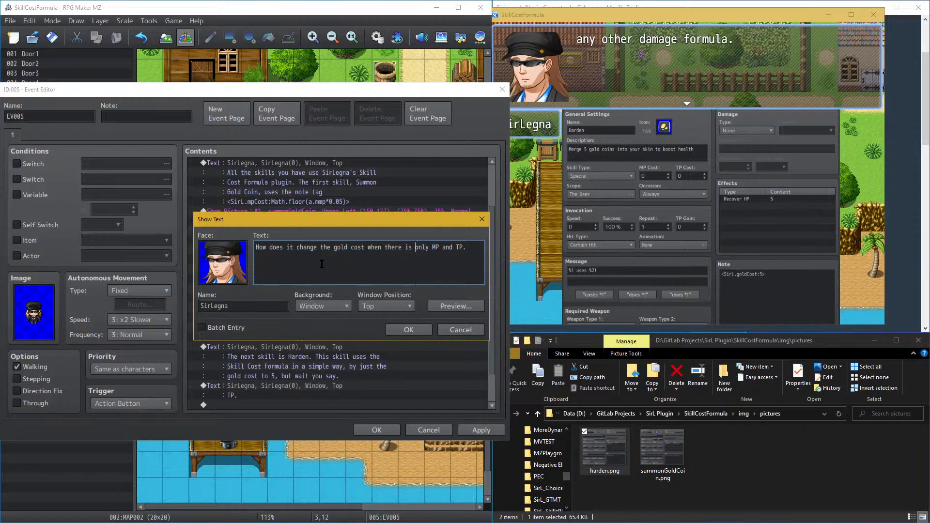
key("Return")
left_click(417, 330)
scroll(354, 320, "down", 1)
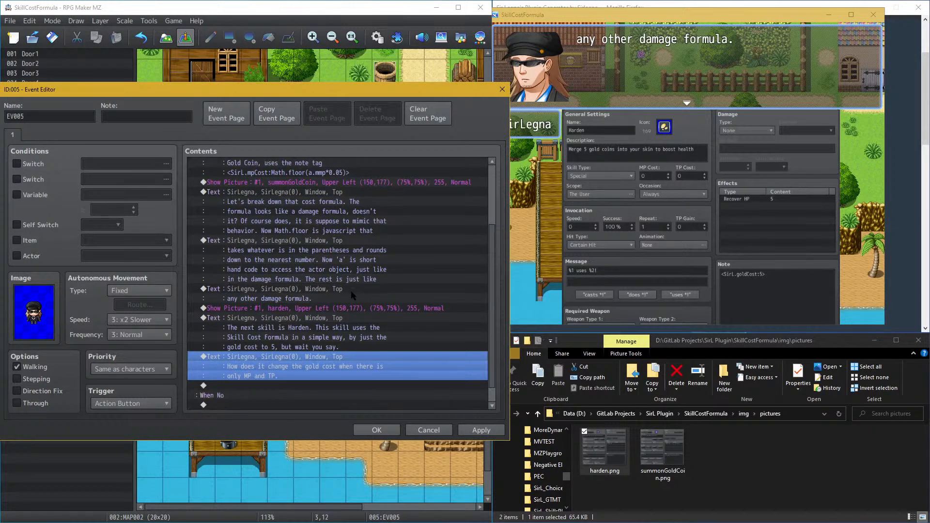
Step: Move the Show Picture command for harden to just below the message that introduces the Harden skill
left_click(317, 309)
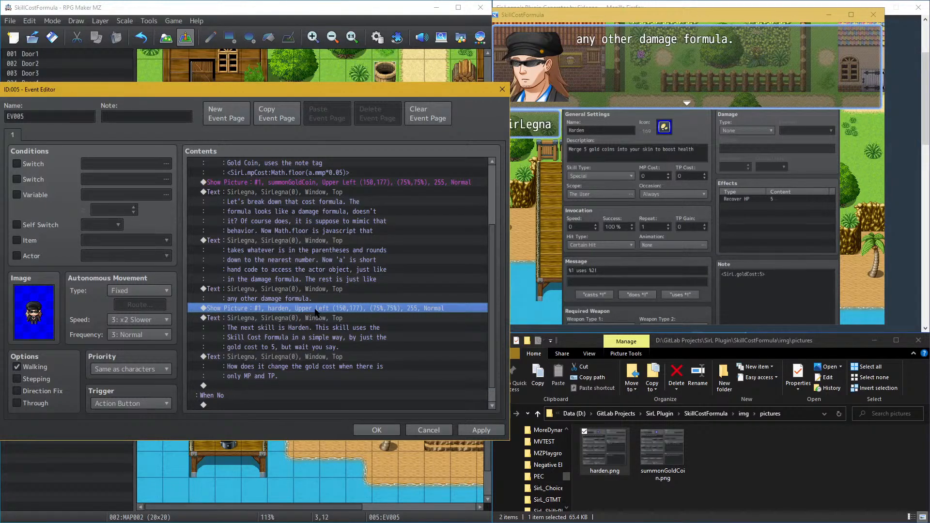
key("ctrl+x")
left_click(294, 348)
key("ctrl+v")
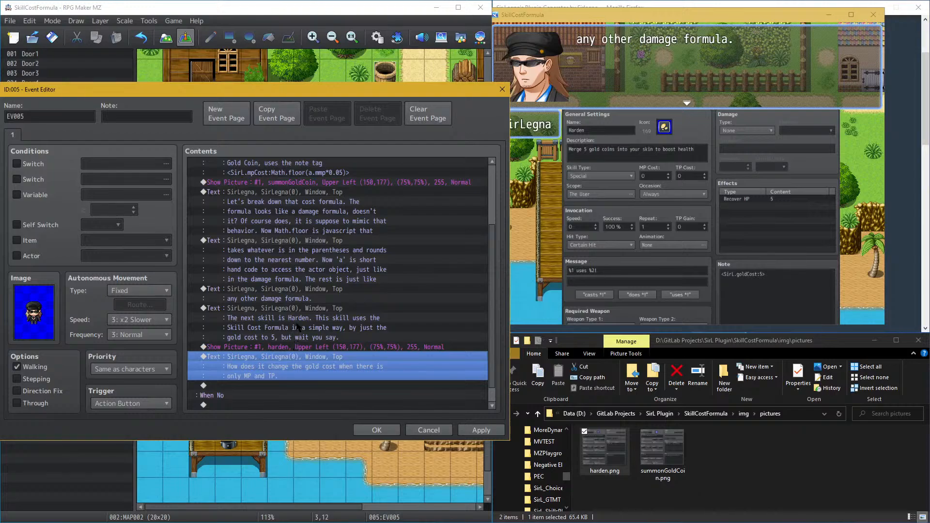
left_click(298, 327)
left_click(299, 348)
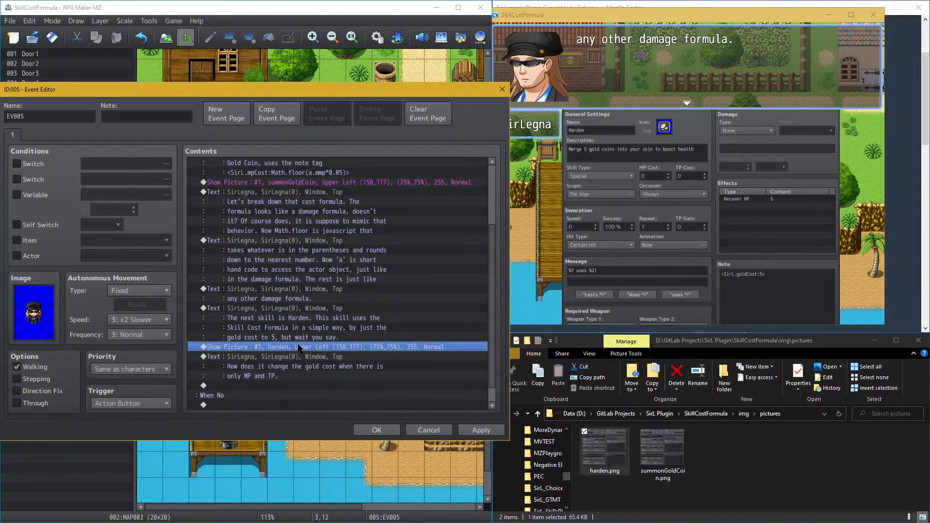
left_click(306, 318)
left_click(310, 310)
key("ctrl+v")
left_click(309, 310)
double_click(309, 311)
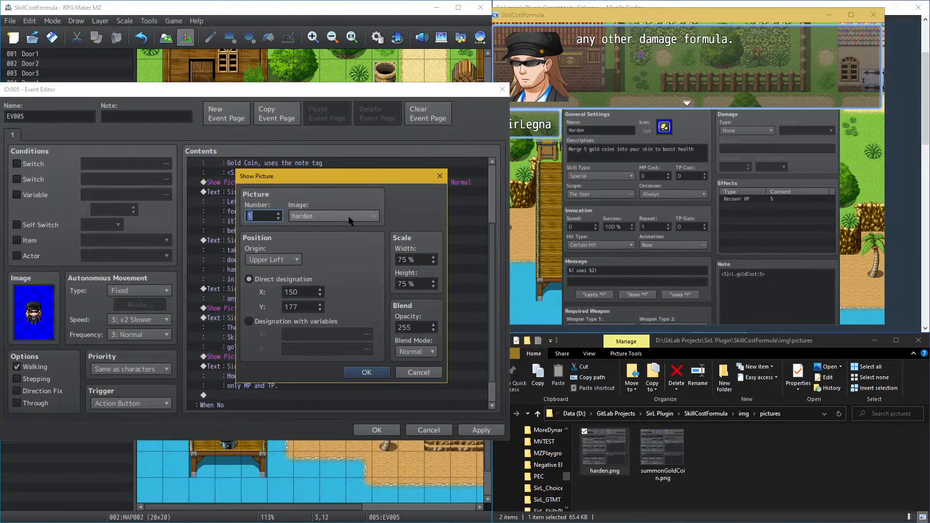
left_click(418, 373)
key("Delete")
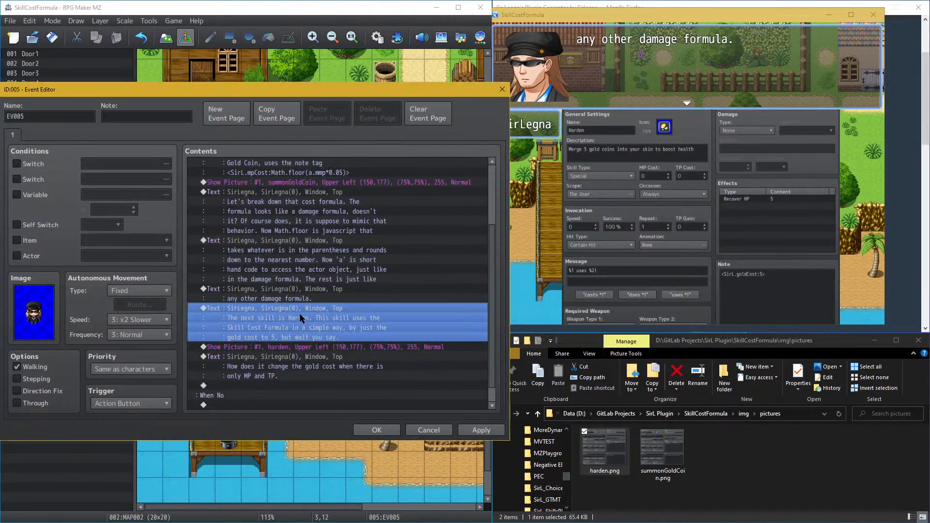
Step: Insert an Erase Picture command for picture 1 directly before the message introducing the Harden skill
right_click(310, 307)
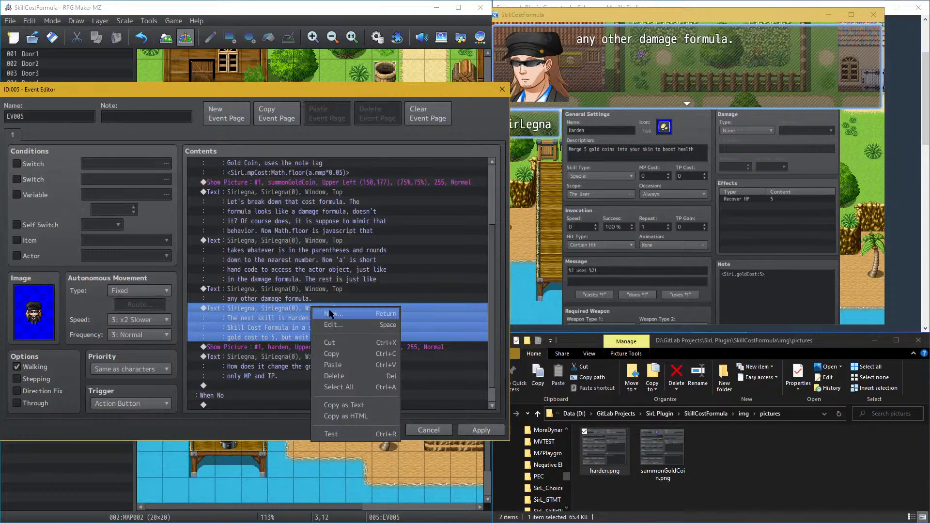
left_click(331, 314)
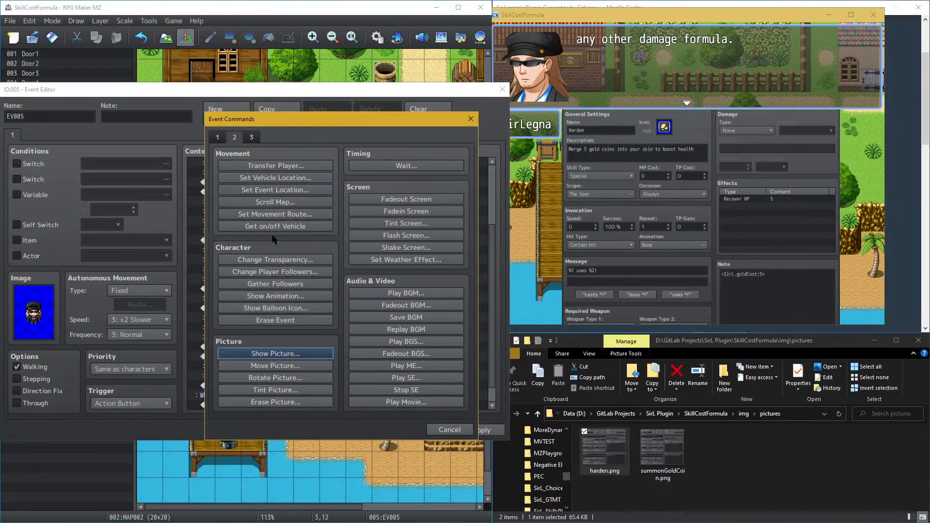
left_click(281, 402)
left_click(334, 304)
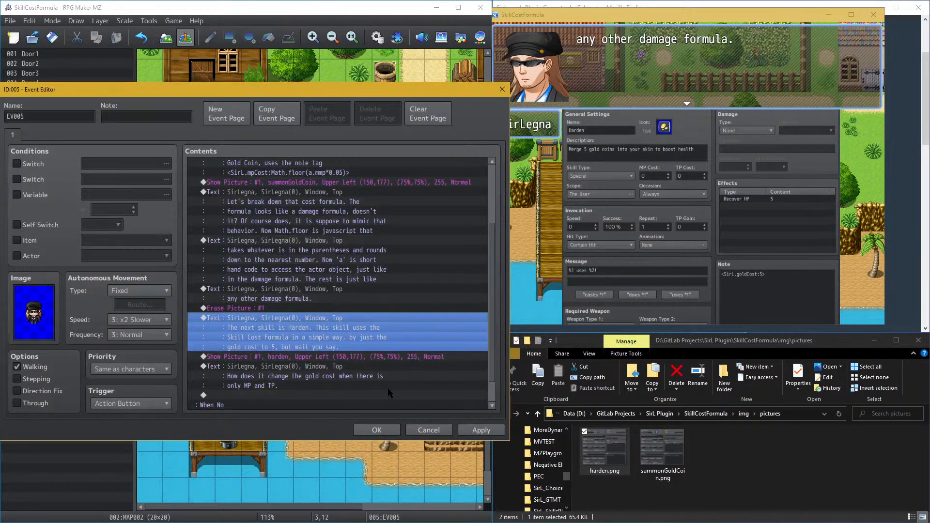
Step: Copy the Erase Picture #1 command to the empty line after the "only MP and TP." message
left_click(365, 357)
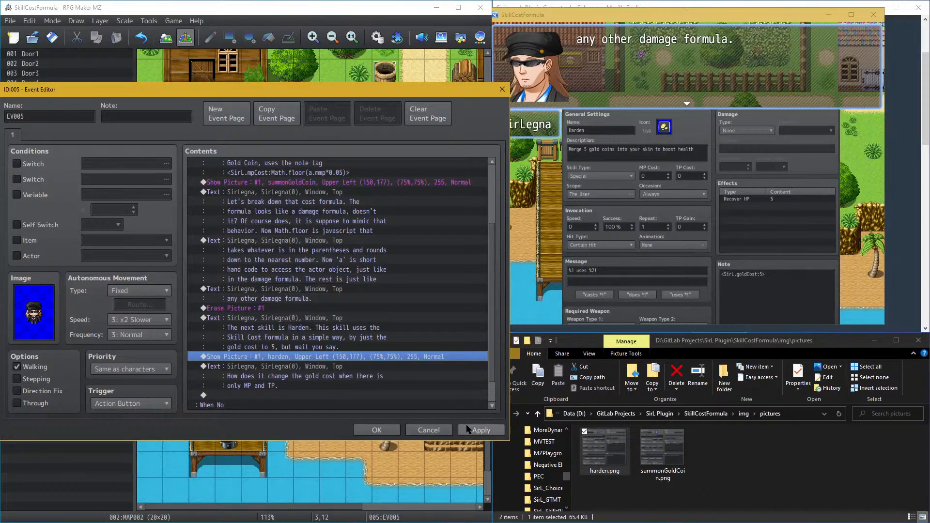
left_click(307, 405)
left_click(307, 395)
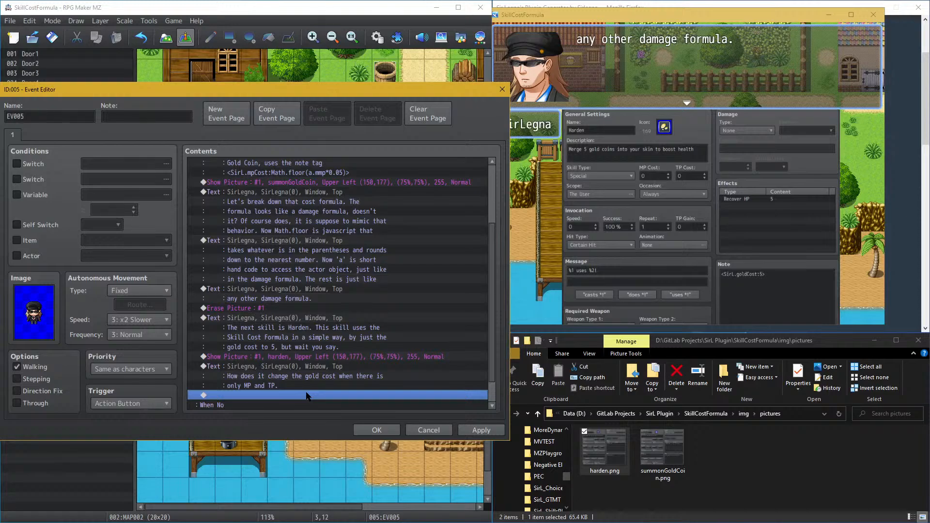
left_click(318, 358)
left_click(291, 309)
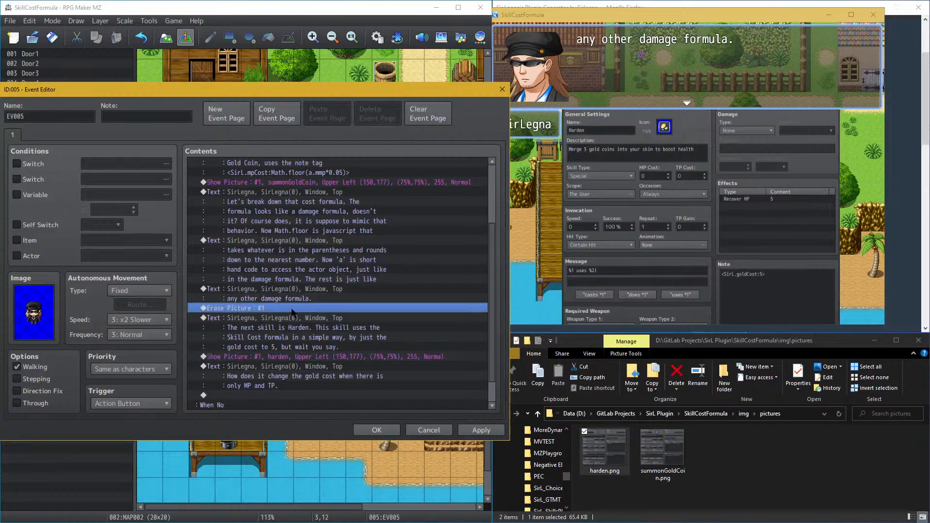
left_click(274, 395)
key("ctrl+v")
Step: Duplicate the "How does it change the gold cost" message below the last Erase Picture command and open that command for editing
left_click(279, 373)
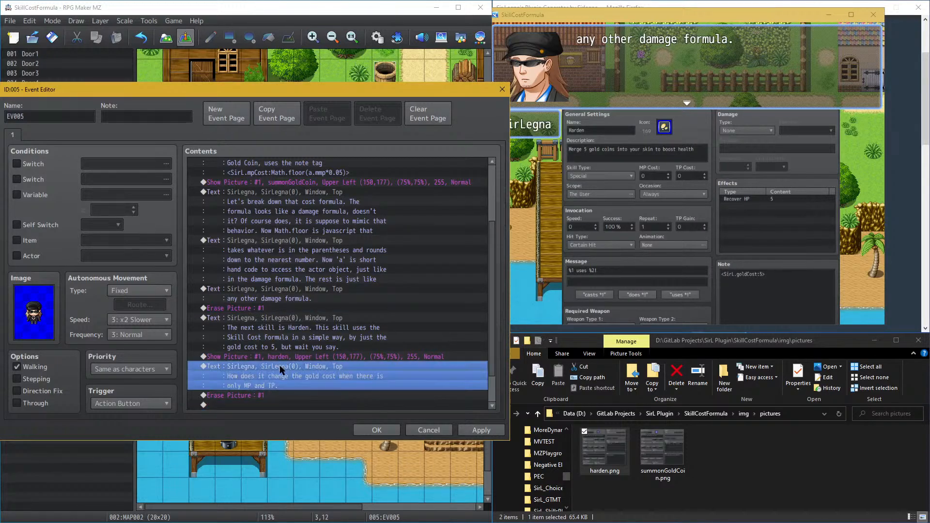
scroll(288, 375, "down", 1)
left_click(274, 378)
key("ctrl+v")
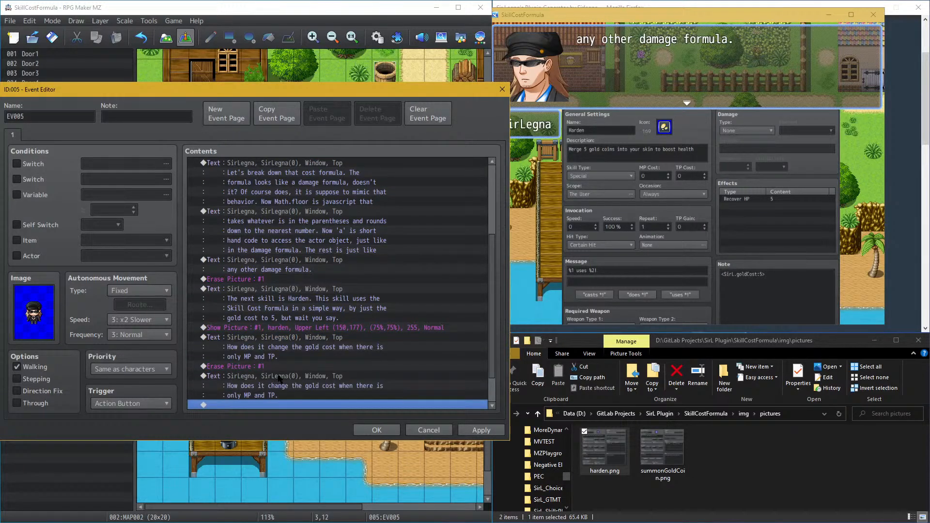
double_click(291, 368)
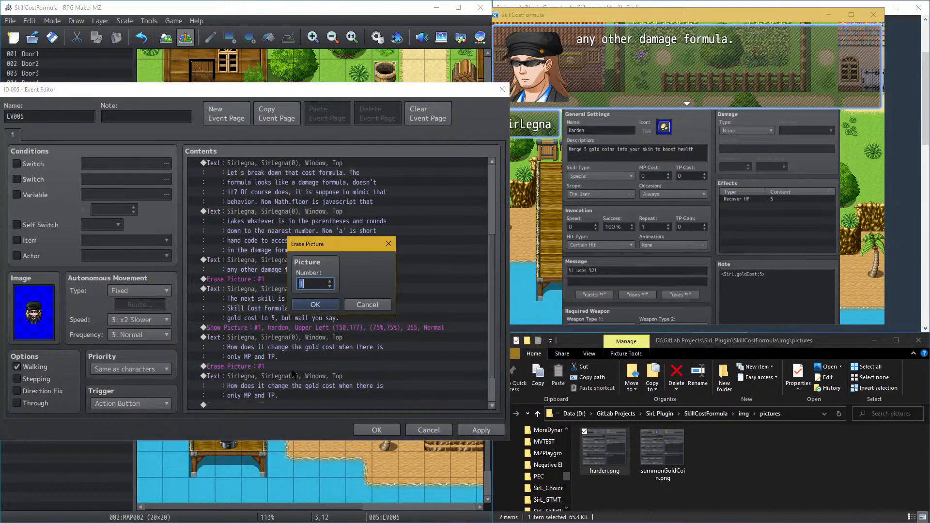
Step: Replace the last message's text with "Oh, simple you can make custom cost values using the plugin parameters. Show here."
left_click(375, 306)
double_click(340, 379)
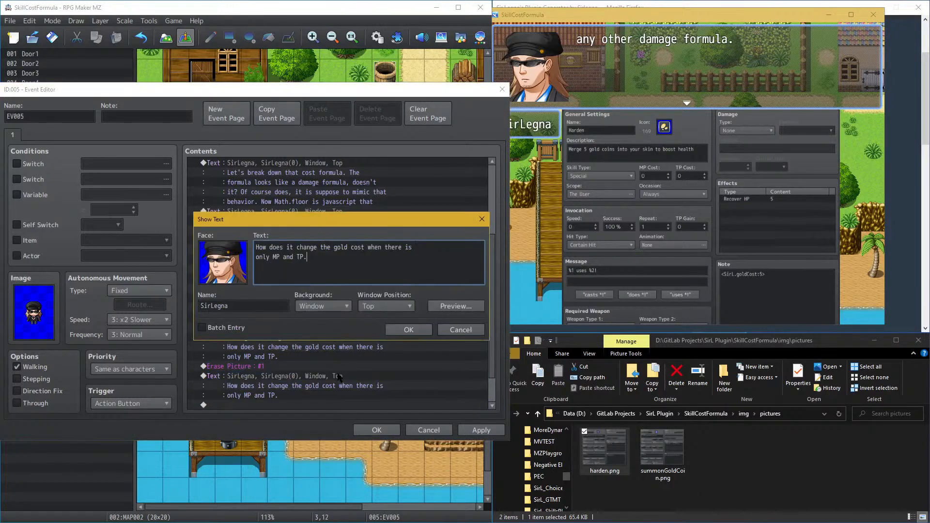
type("Oh ")
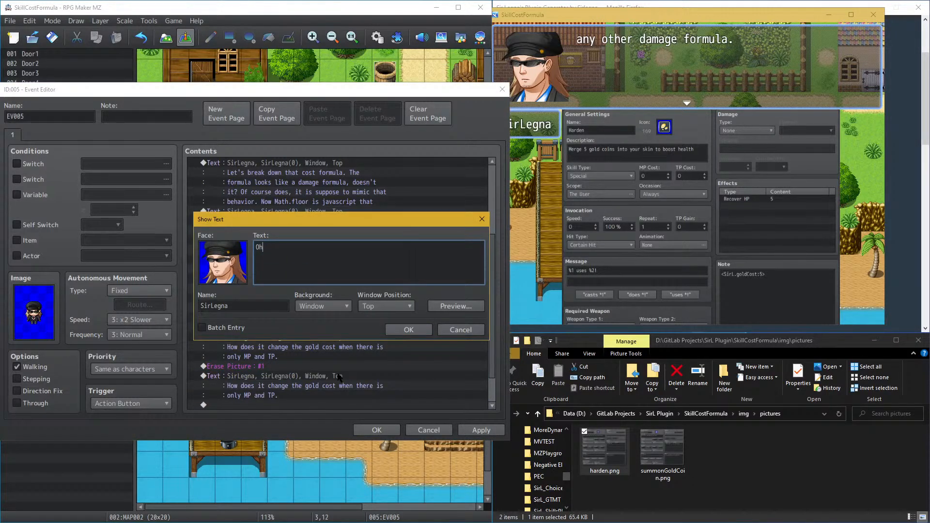
type(", simple you can make custom")
type("cost values us")
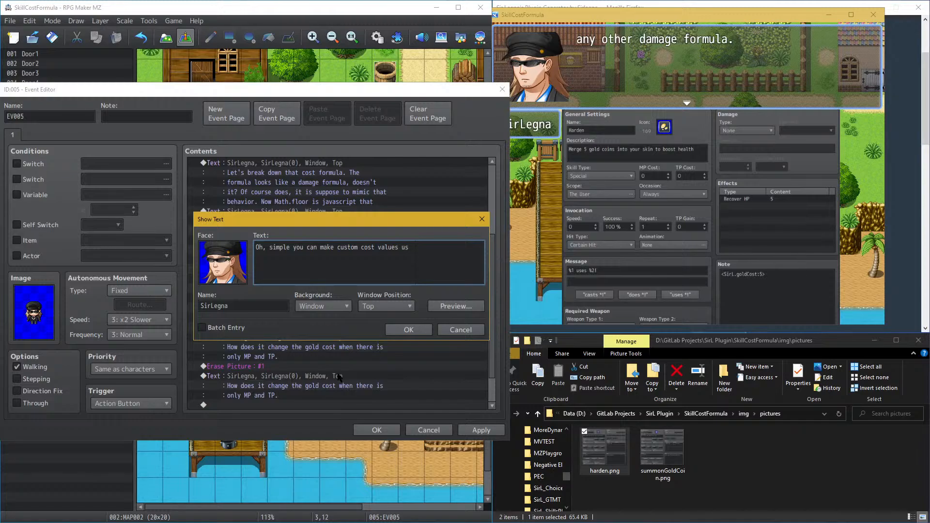
type("ing")
key("BackSpace")
key("BackSpace")
key("BackSpace")
key("BackSpace")
key("BackSpace")
key("BackSpace")
type("using the plugin paramaeters. Show here")
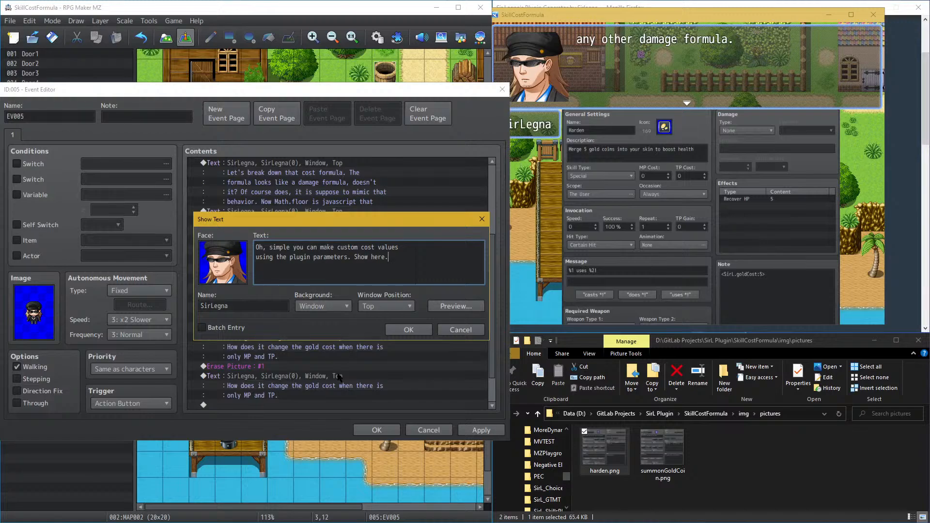
type(".")
left_click(409, 329)
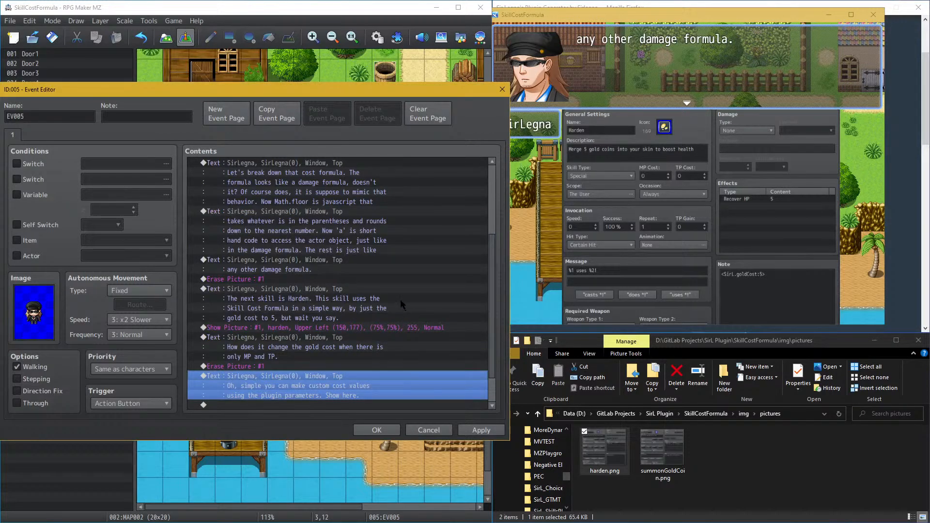
Step: Copy the harden Show Picture command to after the last message in the Yes branch, and save the event
scroll(401, 303, "down", 1)
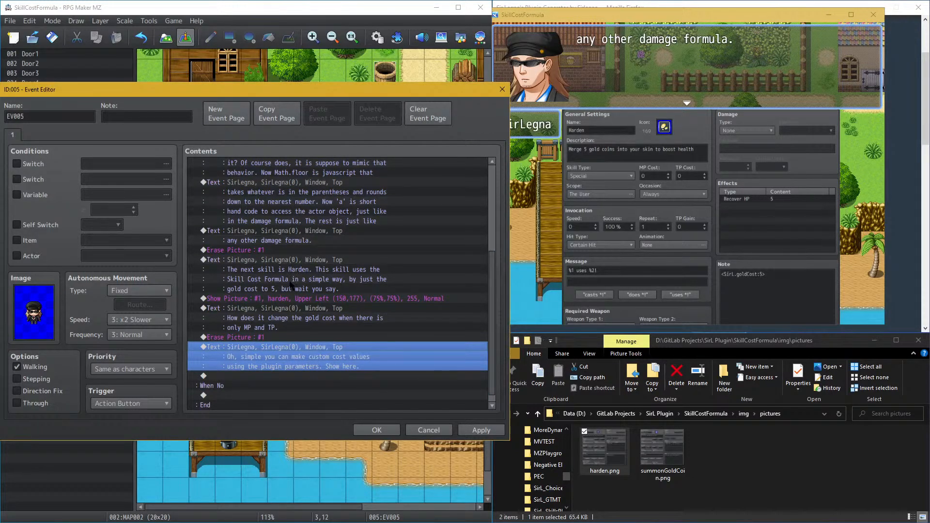
left_click(251, 299)
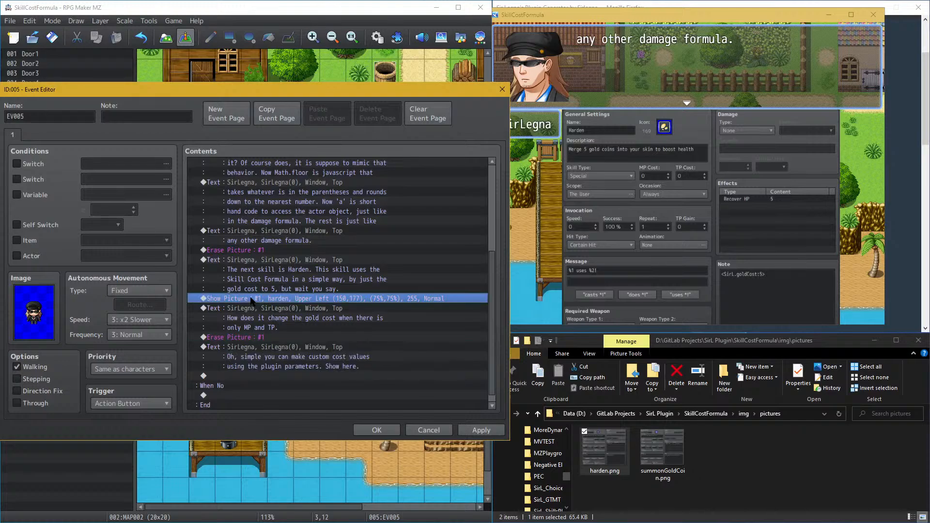
left_click(239, 376)
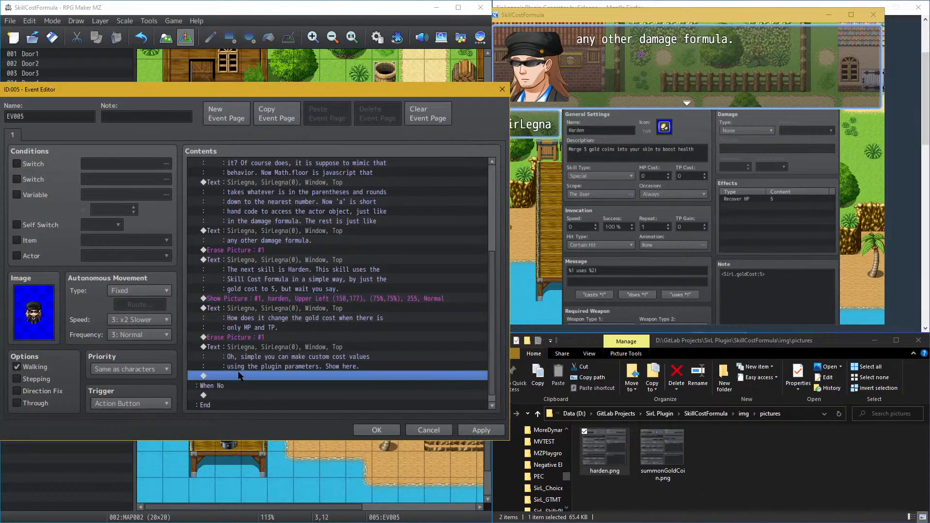
key("ctrl+v")
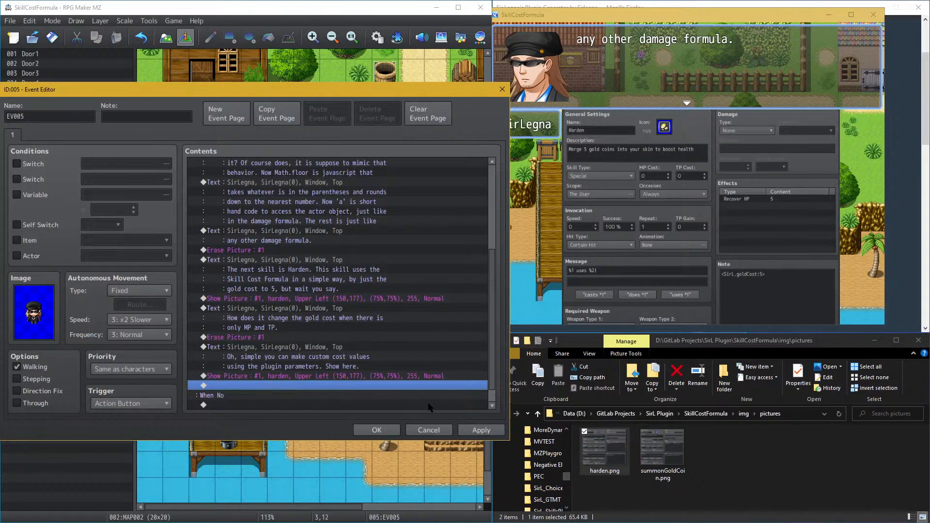
left_click(468, 430)
left_click(376, 430)
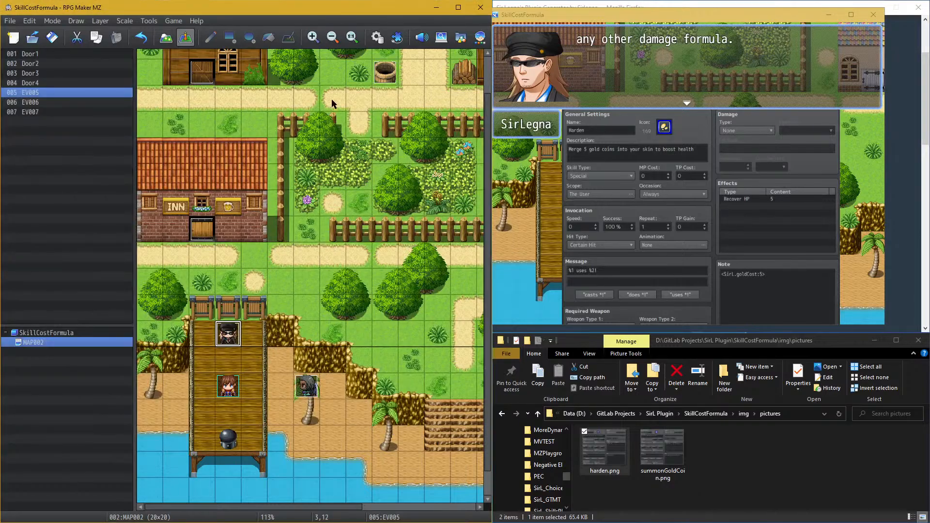
Step: Open the Gold entry in the plugin's List of Alternative Skill types and place its dialog beside the list dialog
left_click(401, 41)
double_click(241, 144)
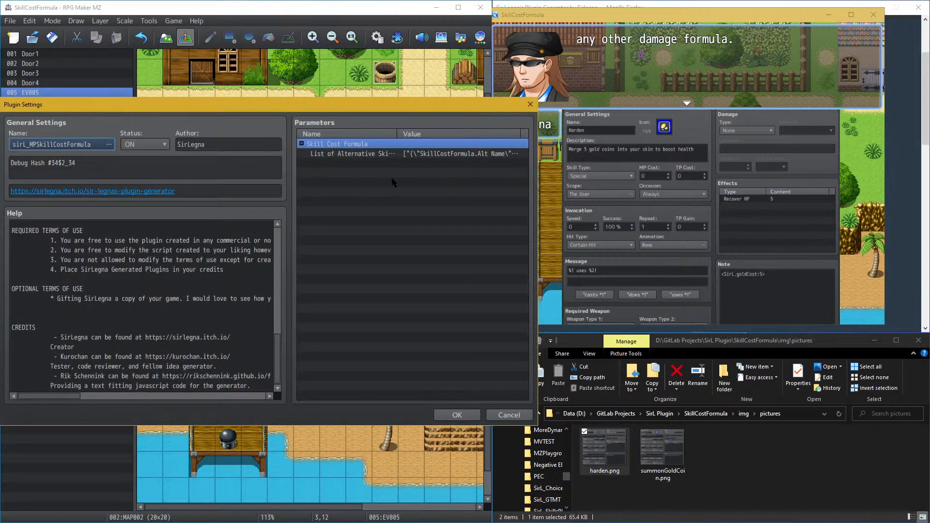
double_click(390, 154)
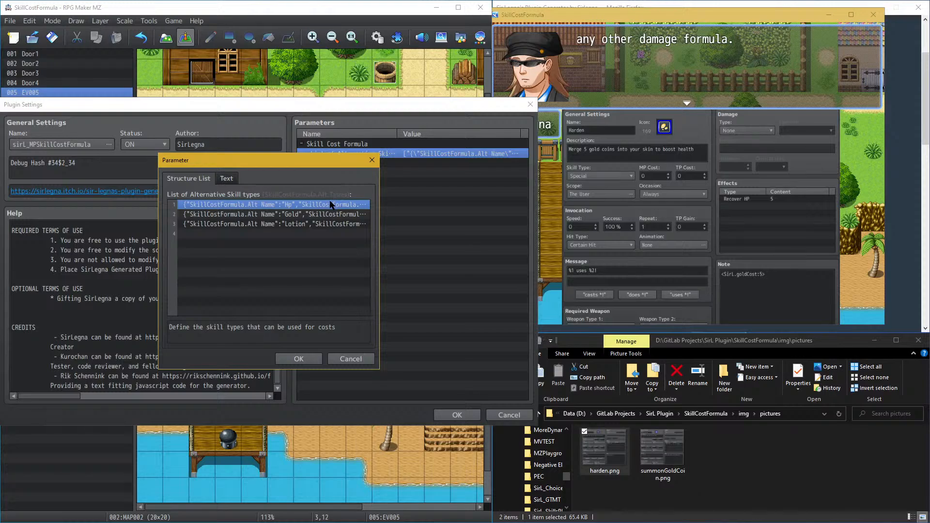
double_click(326, 216)
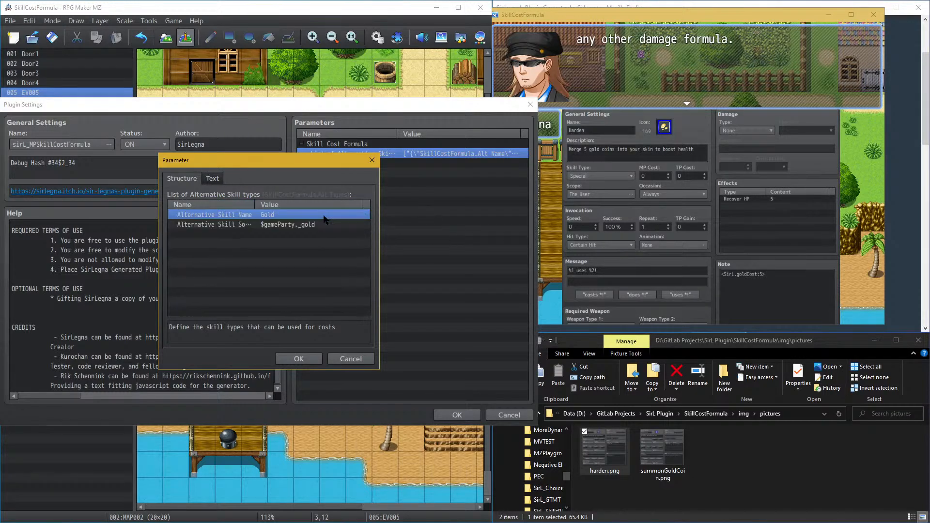
left_click_drag(291, 161, 506, 173)
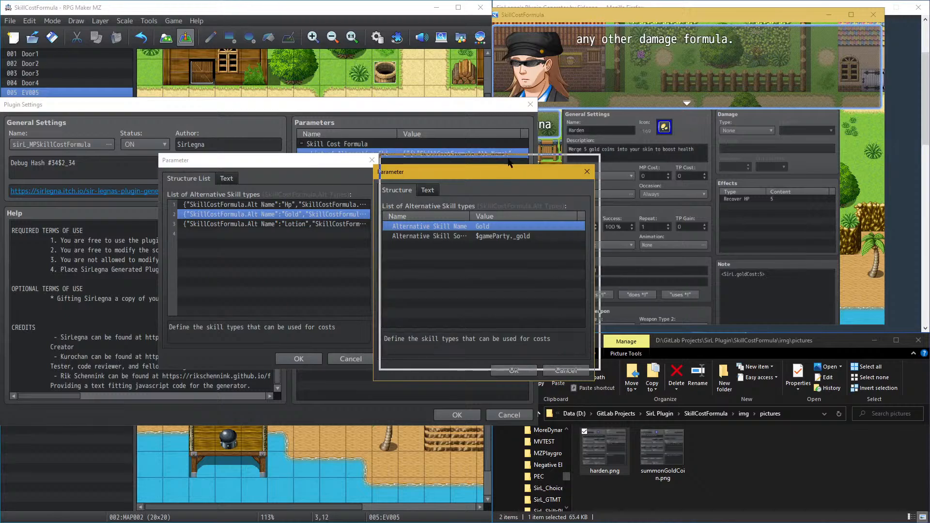
left_click_drag(509, 162, 509, 162)
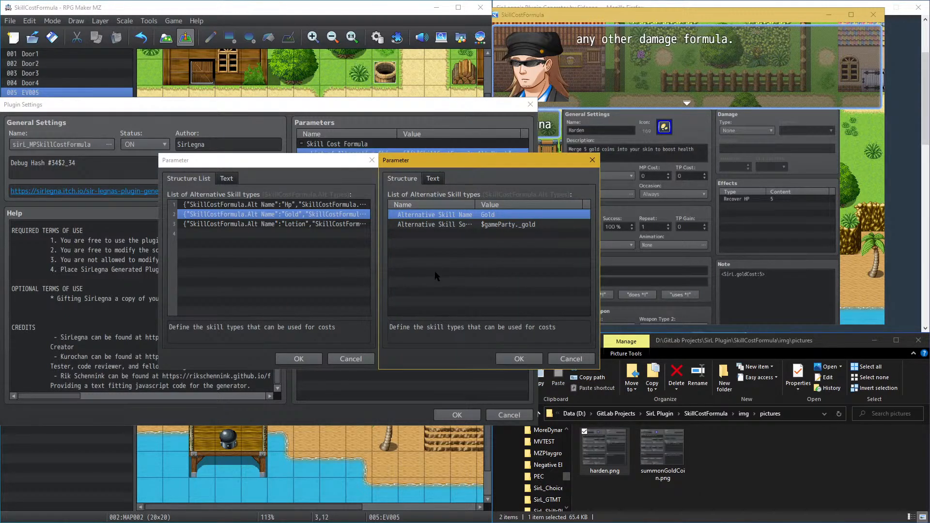
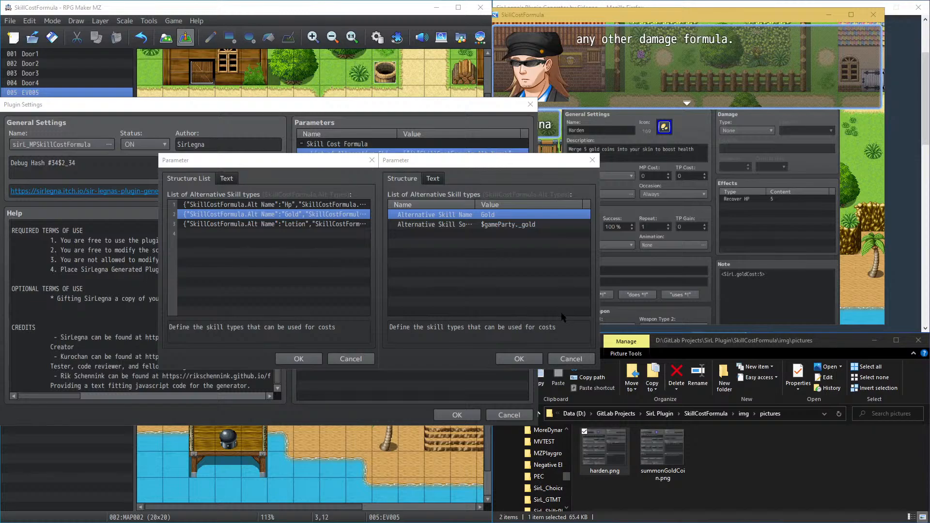
left_click(443, 219)
double_click(442, 219)
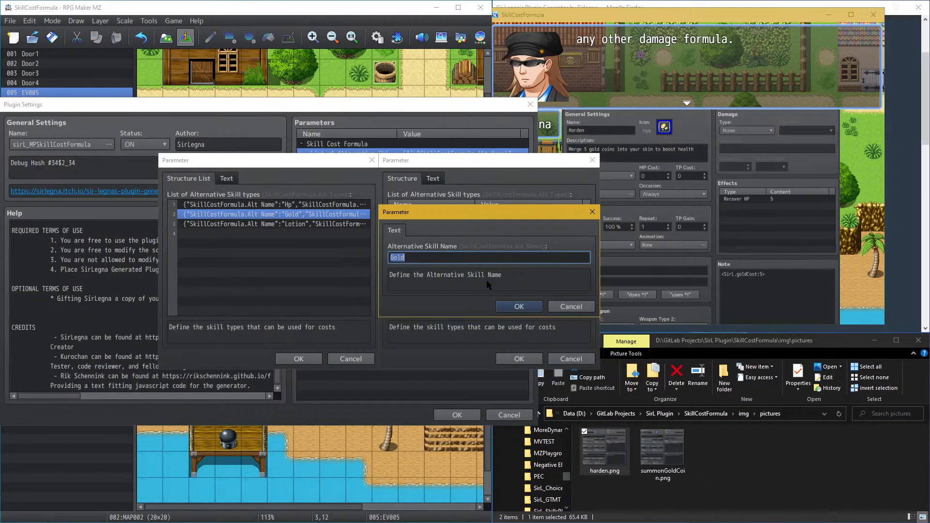
left_click(567, 306)
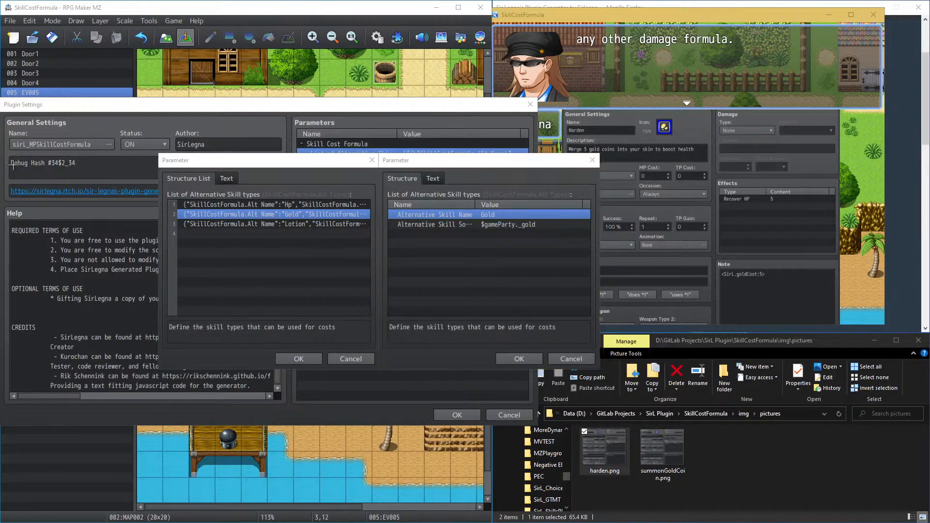
Step: Capture a screen snip covering the alternative skill types list and the Gold entry's parameters side by side
key("super+shift+s")
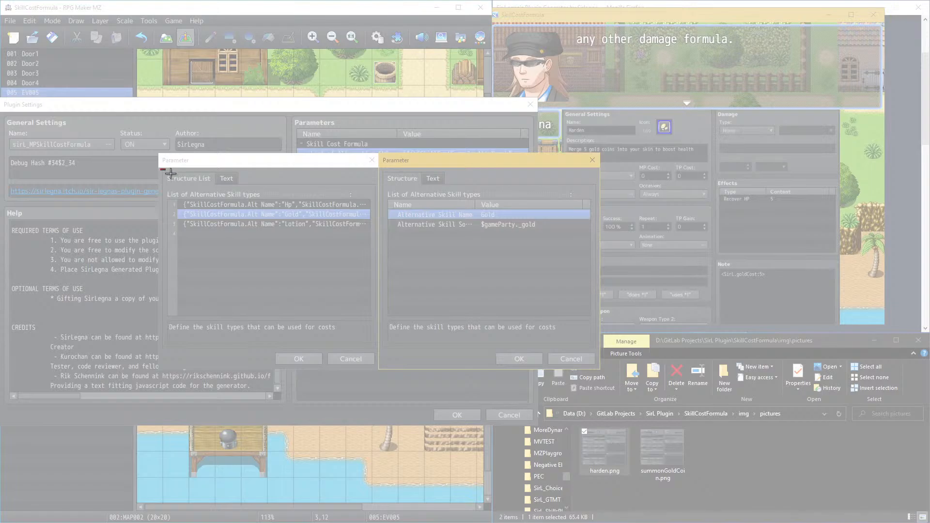
left_click_drag(161, 168, 600, 370)
left_click_drag(480, 91, 588, 258)
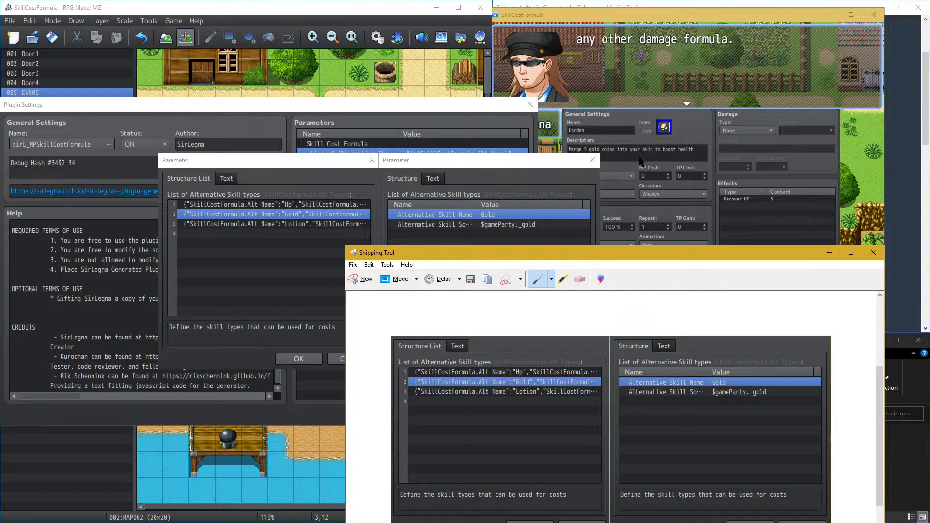
Step: Close the Gold entry's dialog and the alternative skill types list without changes
left_click(640, 162)
left_click(445, 176)
left_click(592, 160)
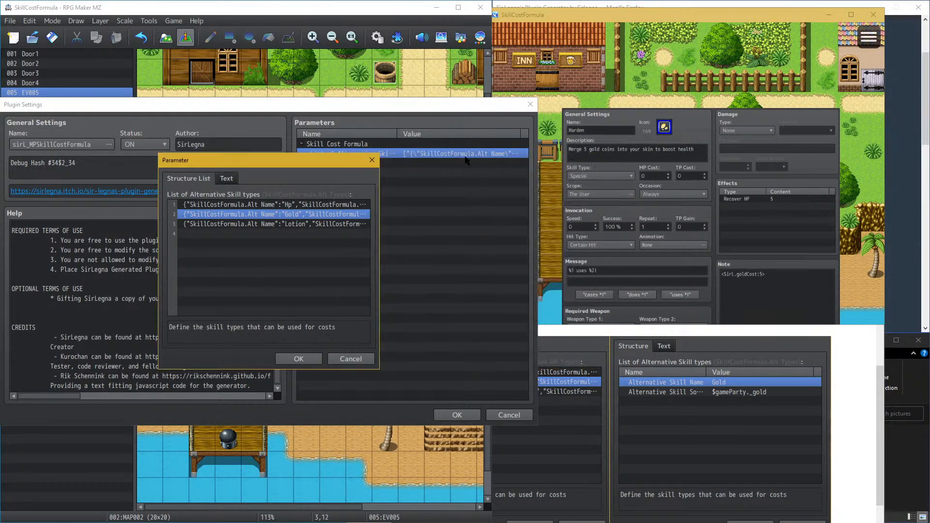
left_click(372, 160)
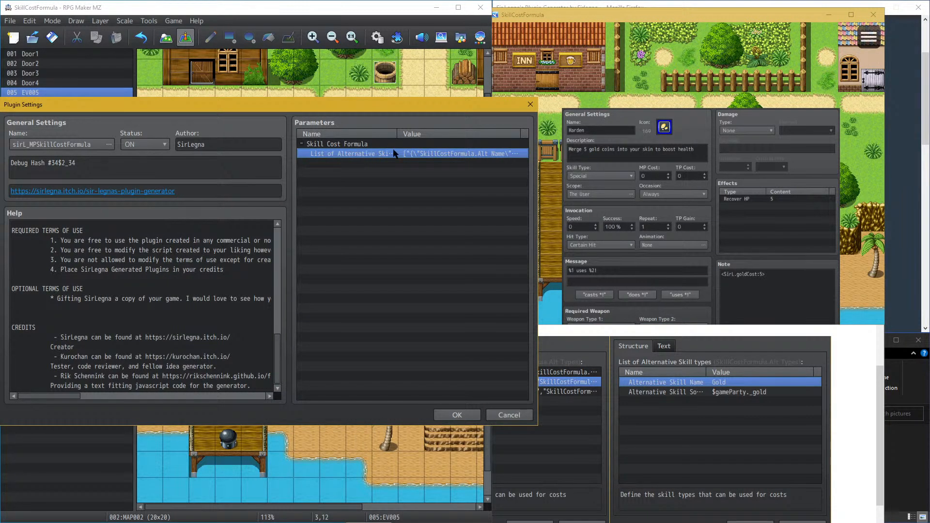
Step: Save the snip from the Snipping Tool as parameters.png in PNG format in the project's img/pictures folder
left_click(625, 331)
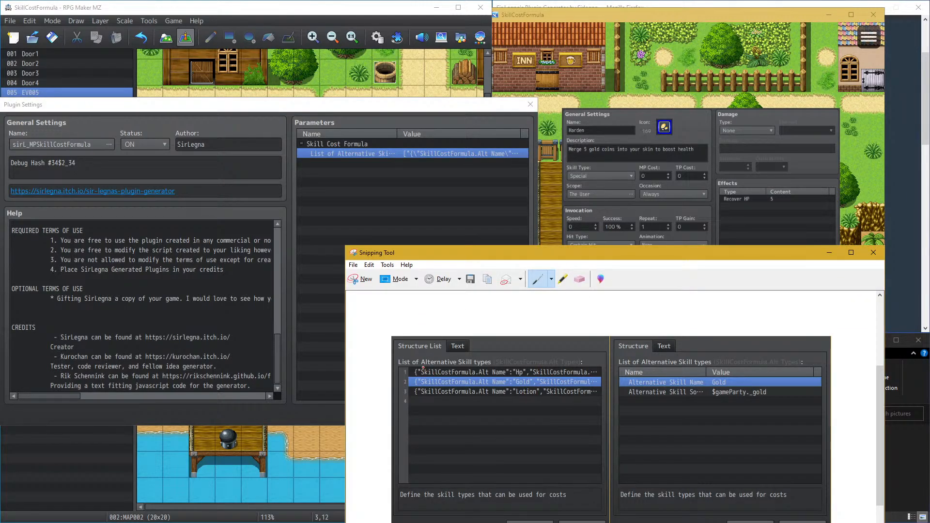
left_click(469, 280)
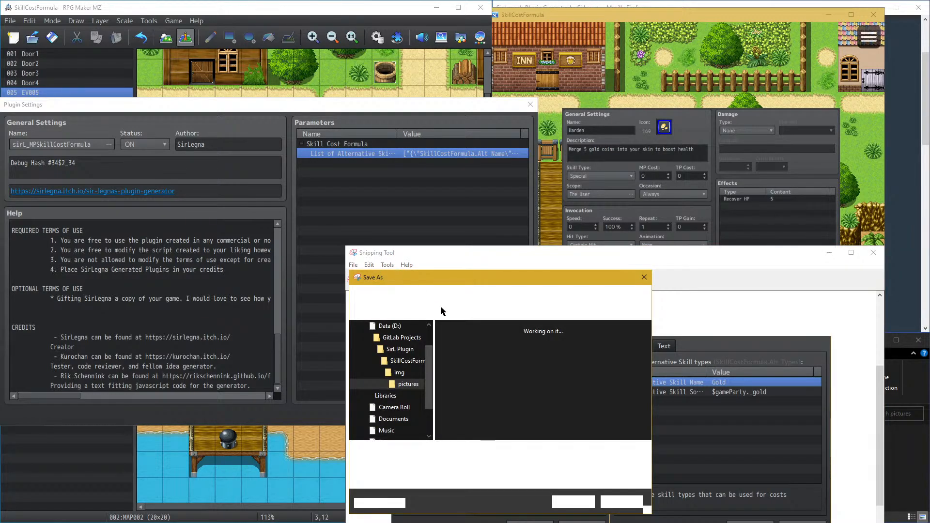
left_click(465, 328)
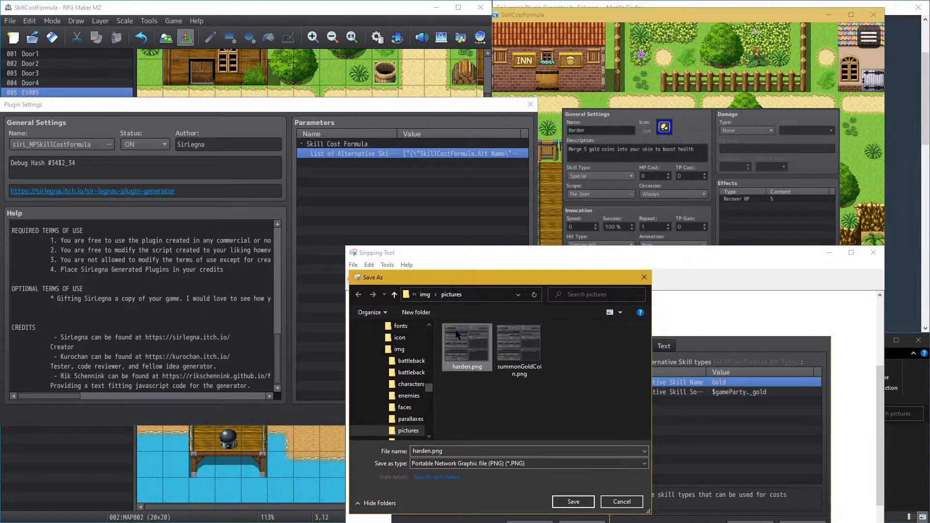
double_click(415, 453)
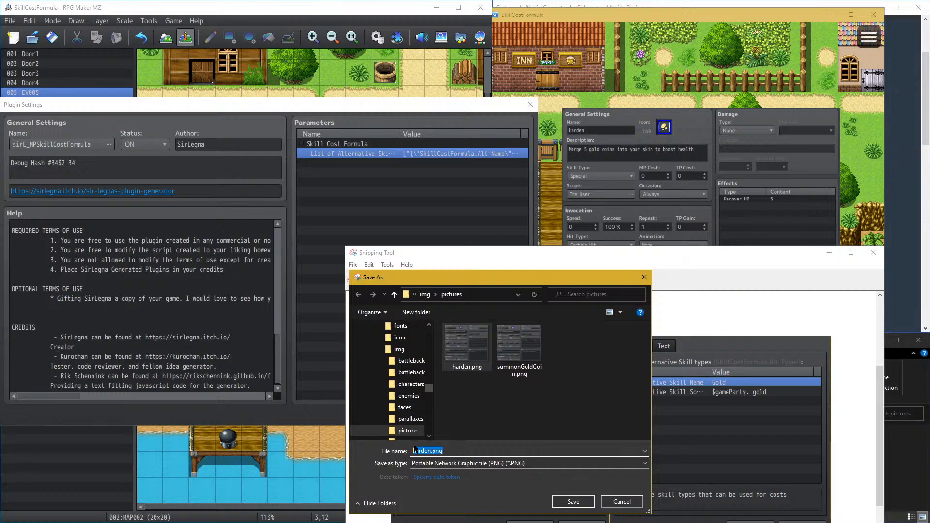
left_click(466, 463)
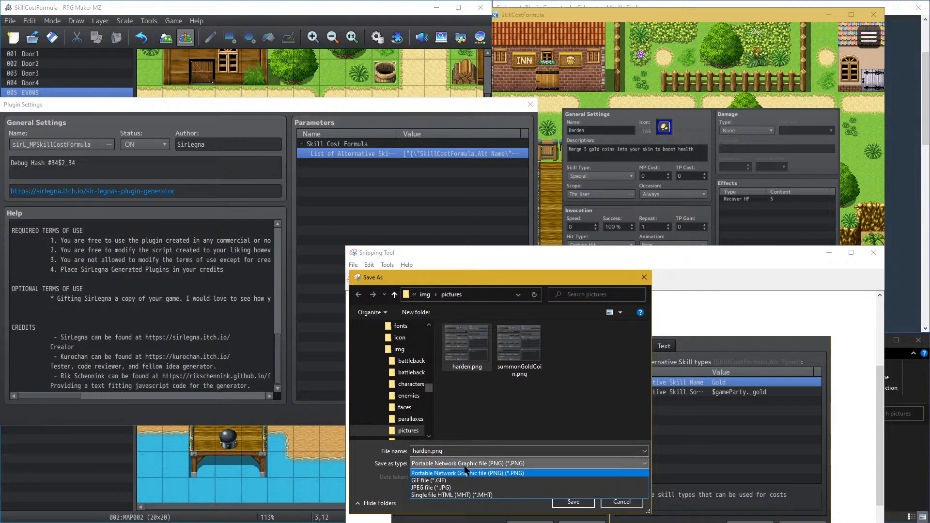
left_click(465, 473)
double_click(421, 452)
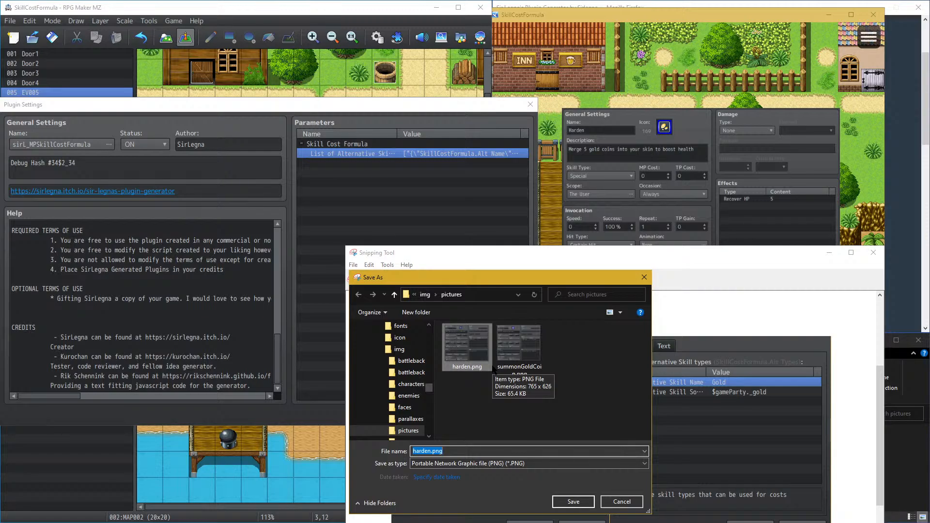
type("parameters")
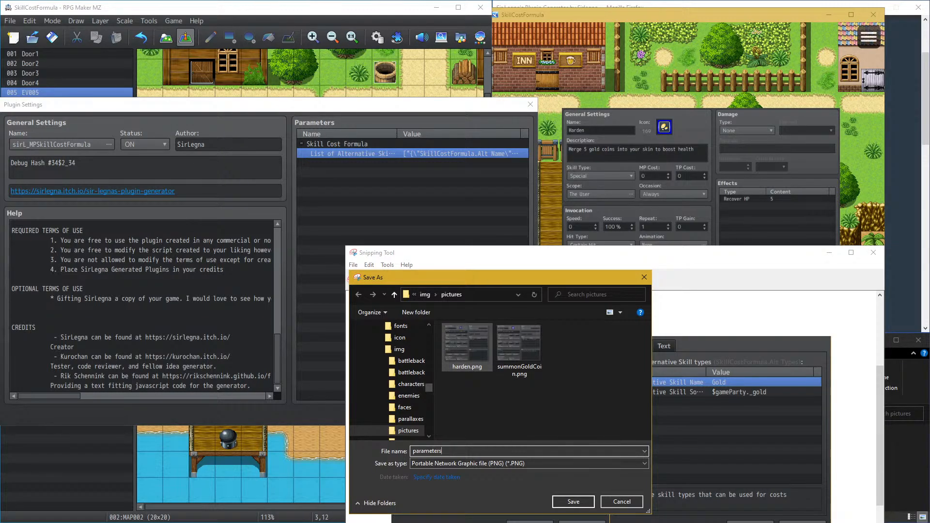
type(".png")
key("Return")
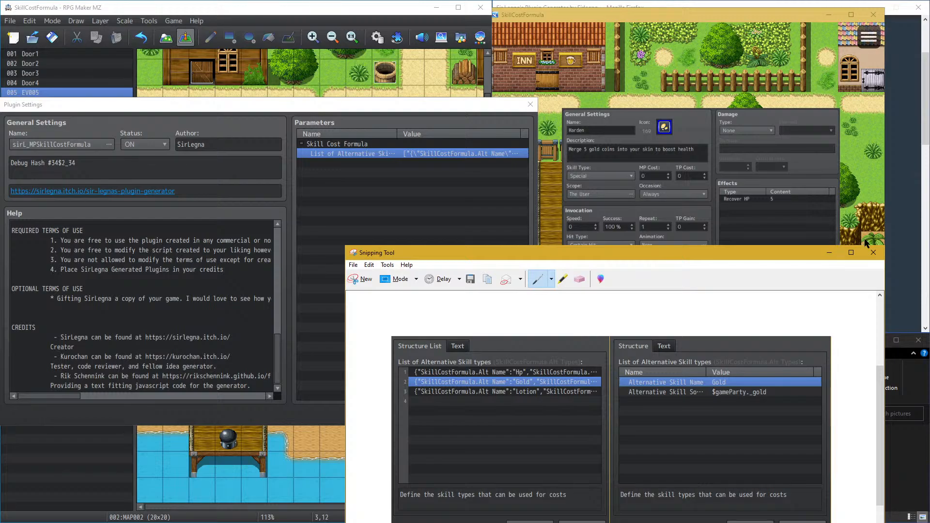
Step: Close the Snipping Tool and the plugin's settings, and confirm the Plugin Manager
left_click(873, 252)
left_click(532, 106)
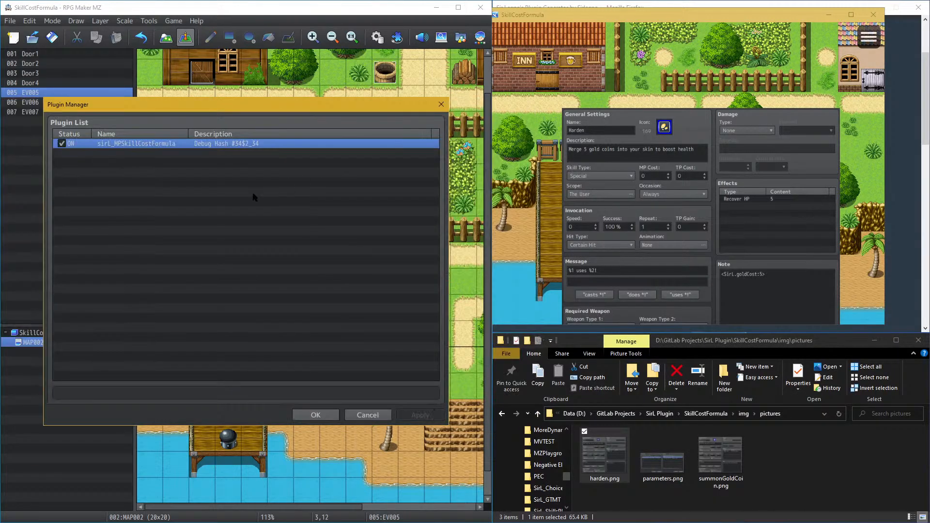
left_click(313, 413)
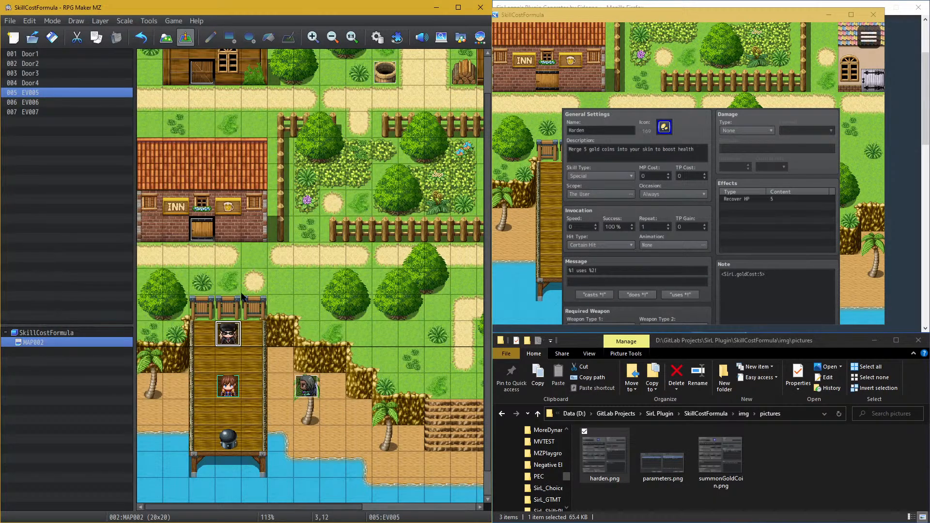
Step: Change the last Show Picture command in event EV005 to display the parameters image instead of harden
double_click(229, 328)
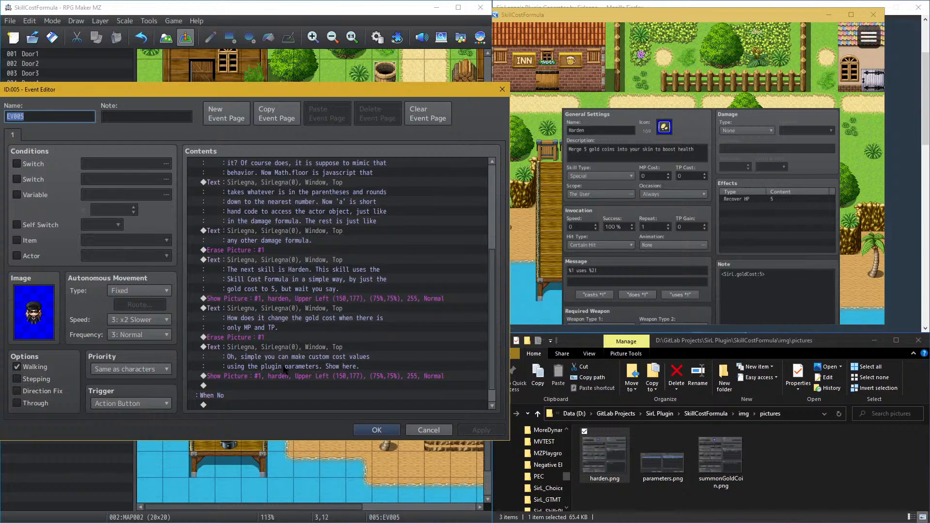
double_click(279, 385)
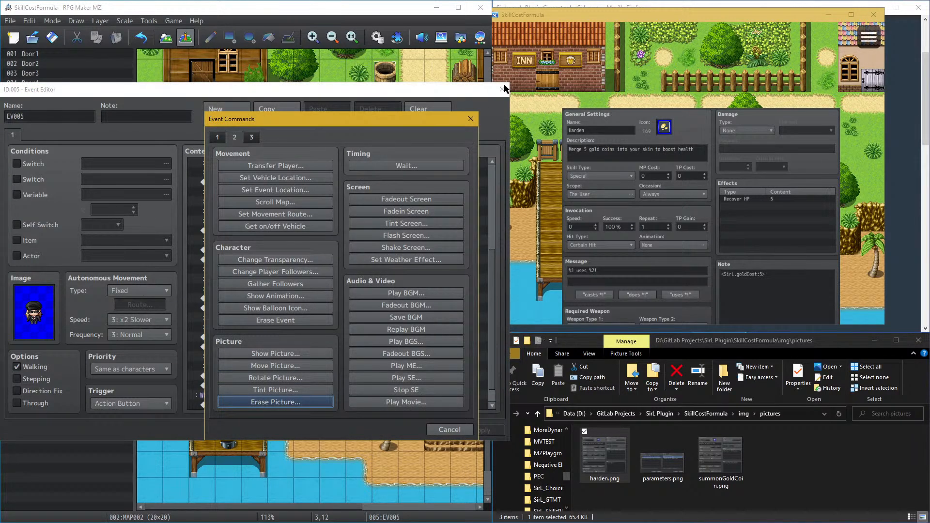
left_click(470, 119)
key("Return")
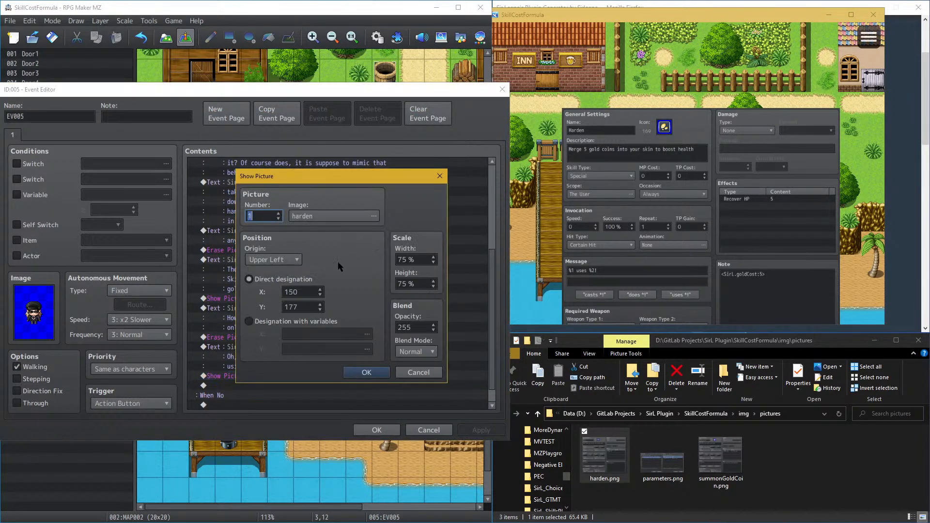
left_click(335, 214)
left_click(217, 202)
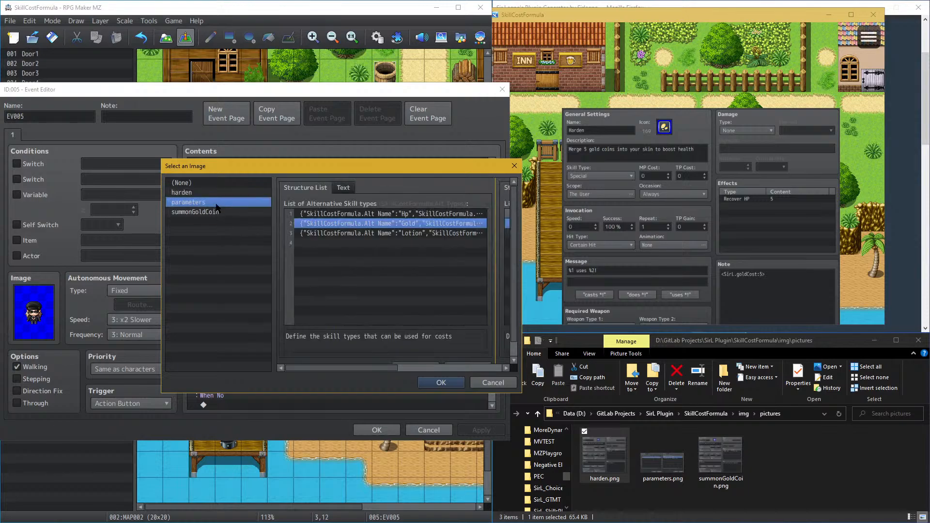
double_click(216, 203)
left_click(374, 372)
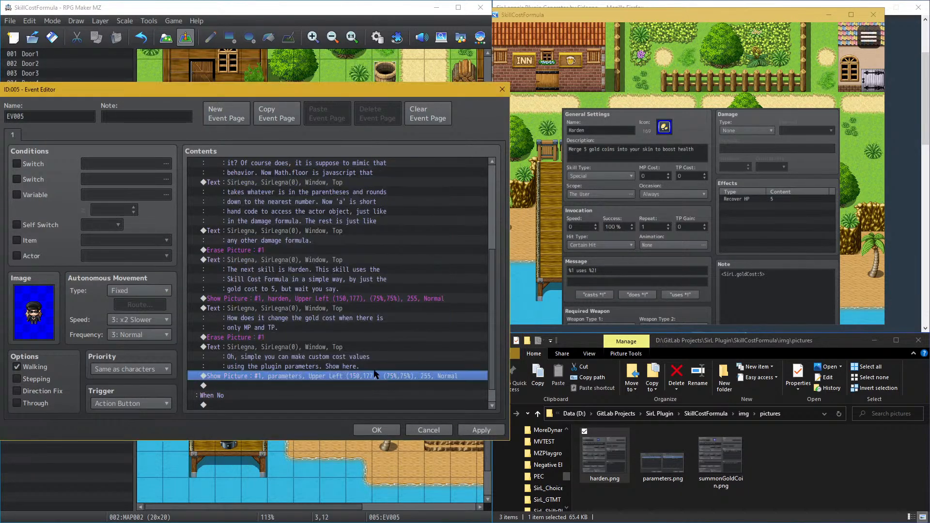
Step: Duplicate the custom cost values message below the parameters picture command in EV005, and save the event
left_click(333, 354)
key("ctrl+c")
left_click(301, 385)
key("ctrl+v")
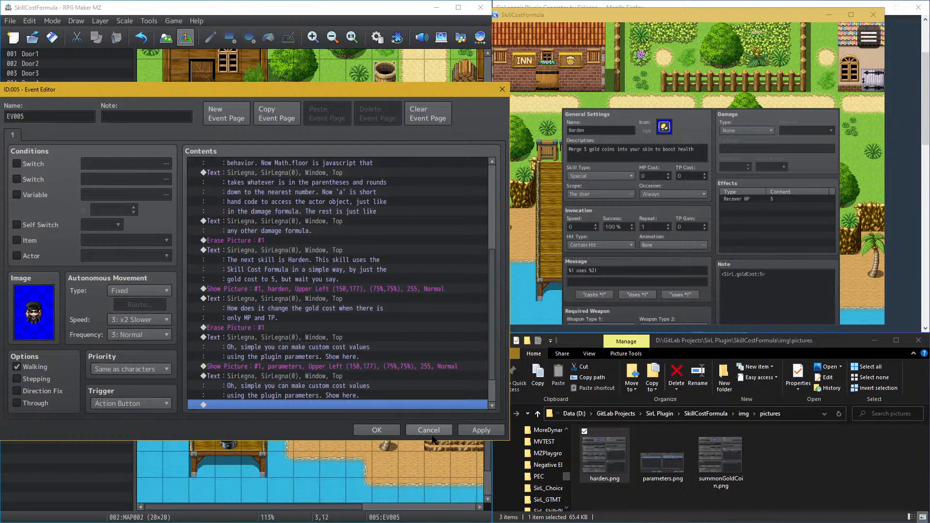
left_click(466, 430)
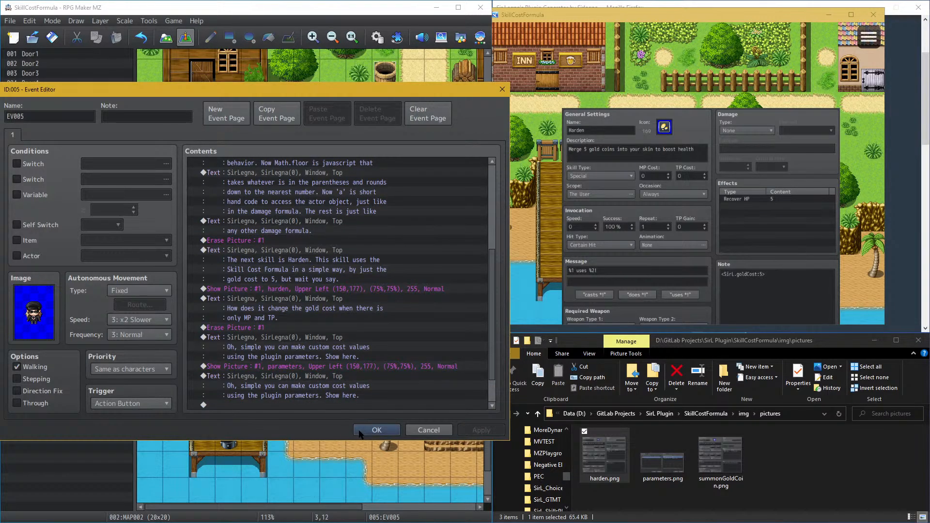
left_click(359, 431)
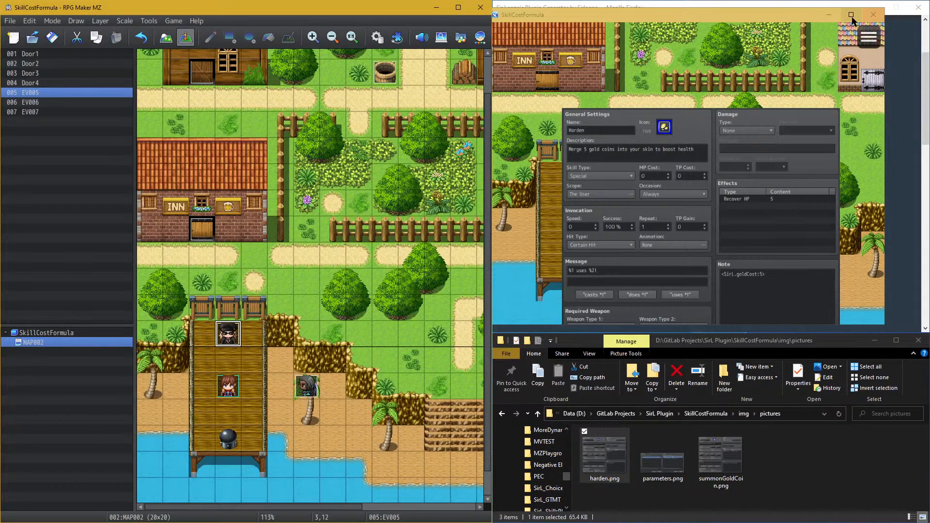
Step: Close the old playtest, launch a fresh one in a maximized window, and start a new game
left_click(873, 14)
left_click(173, 21)
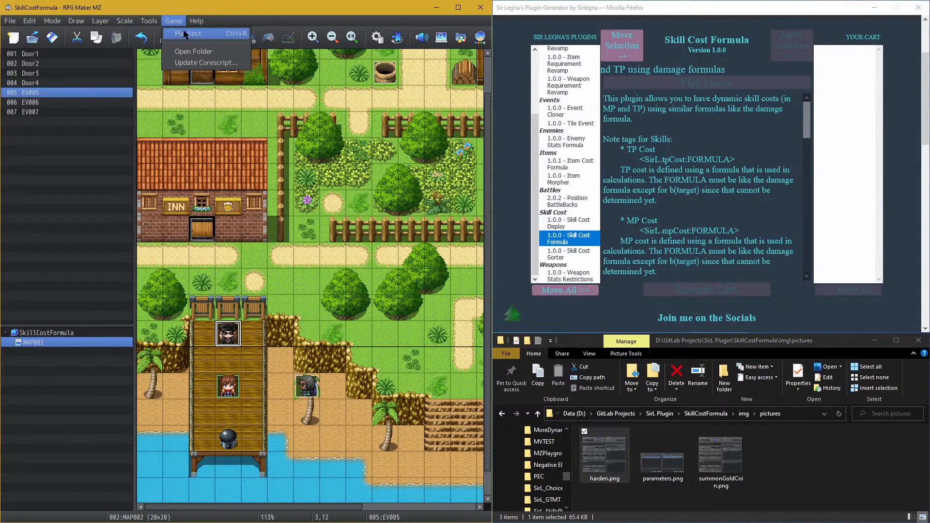
left_click(184, 33)
left_click(218, 285)
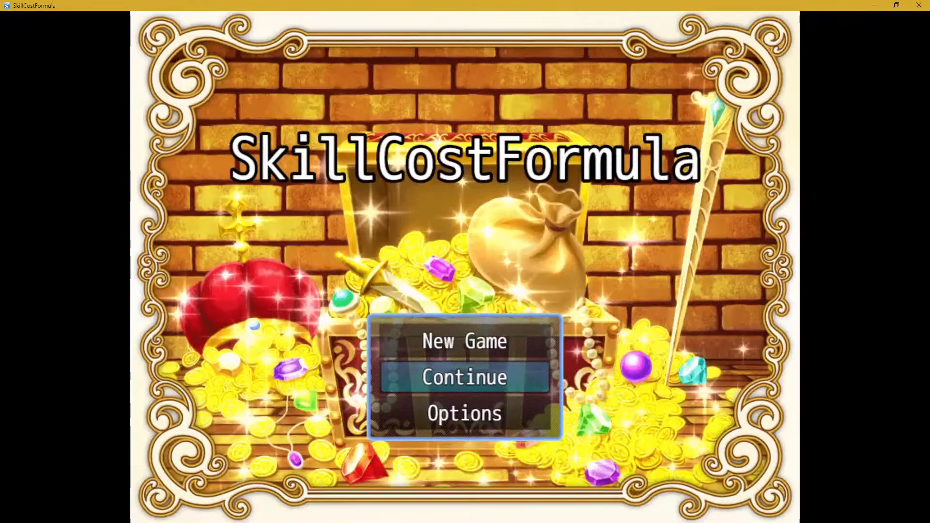
left_click(851, 15)
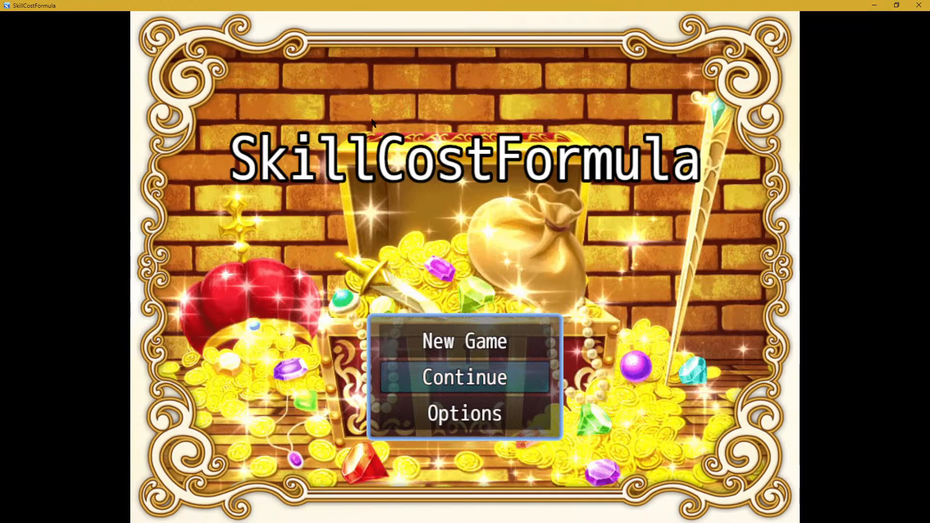
left_click(487, 342)
left_click(487, 342)
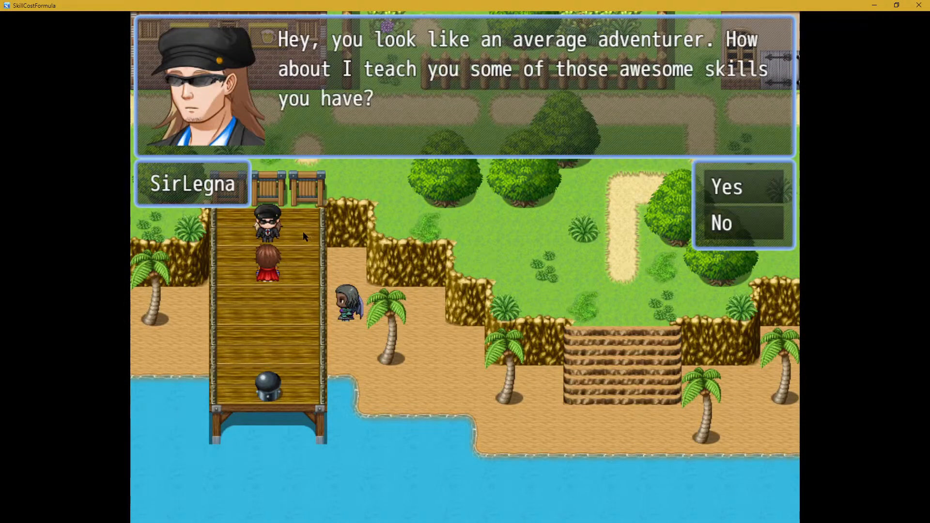
Step: Accept the dock character's skill lesson and advance through the messages to the question about Harden's gold cost
key("Return")
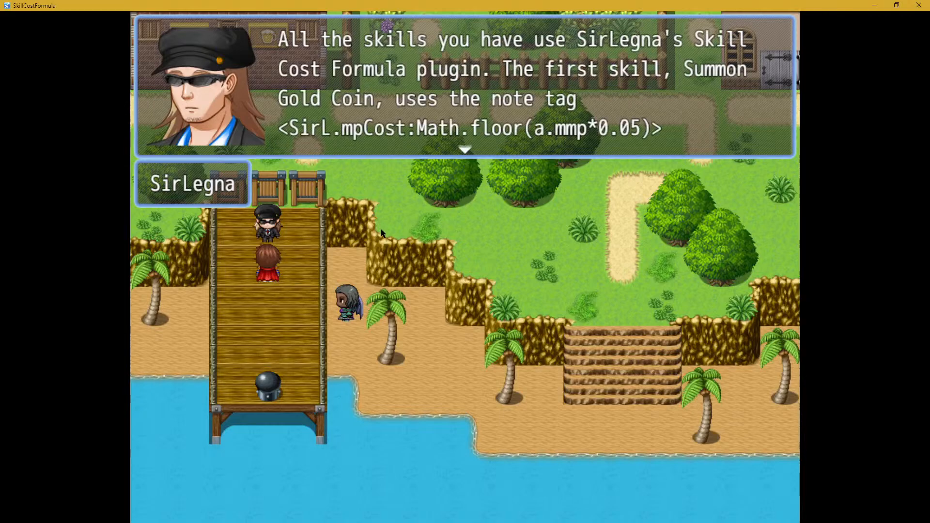
key("Return")
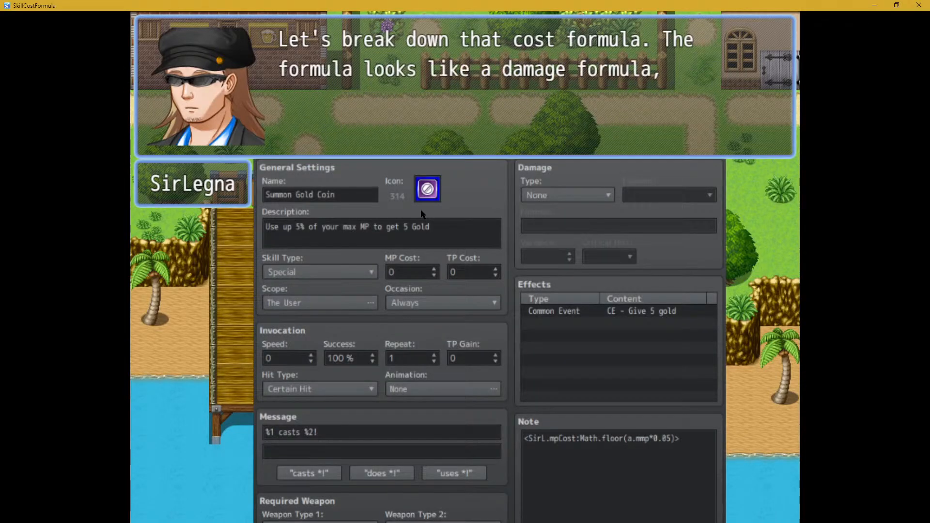
key("Return")
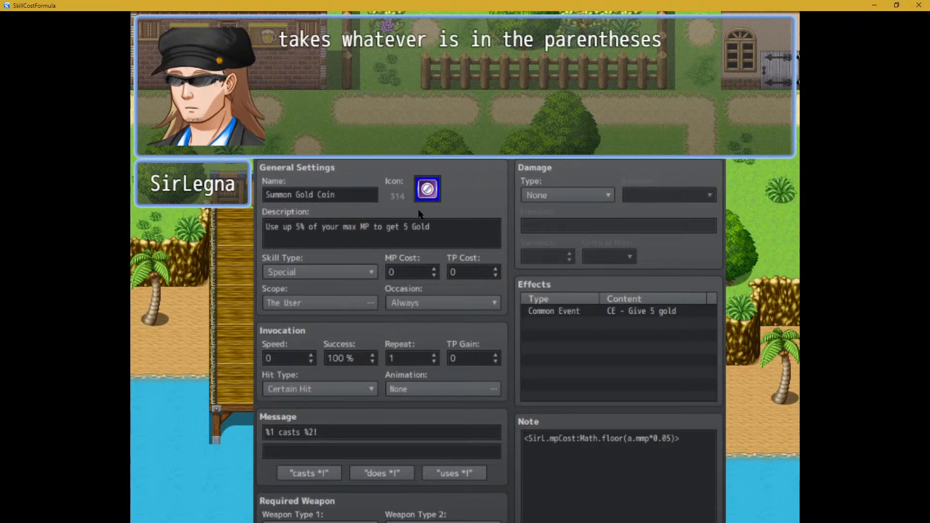
key("Return")
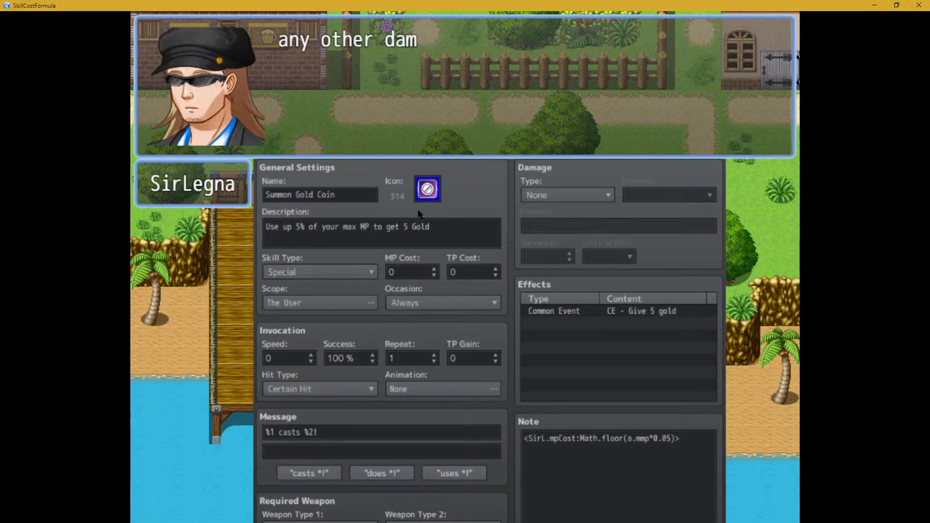
key("Return")
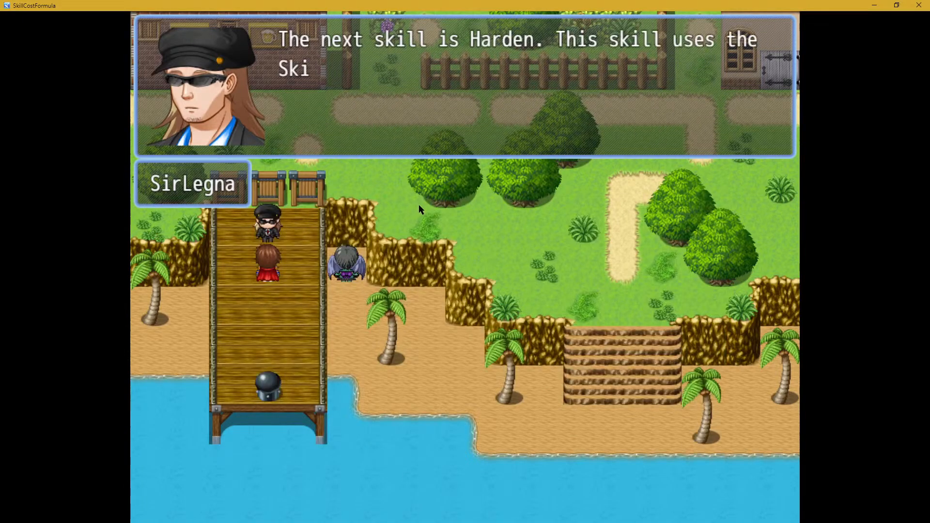
key("Return")
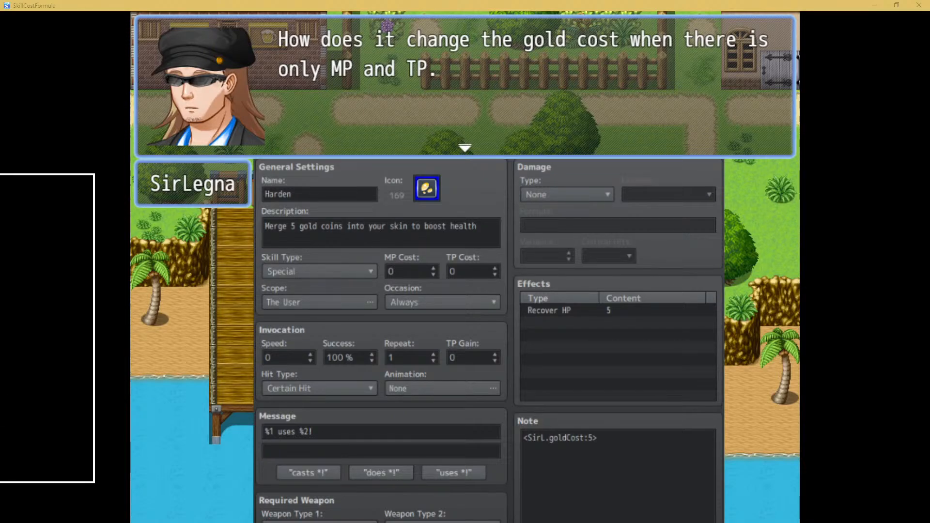
Step: Switch to Notepad++, give rmmz_objects.js the full editing width, and find the command101 function
left_click_drag(0, 177, 388, 5)
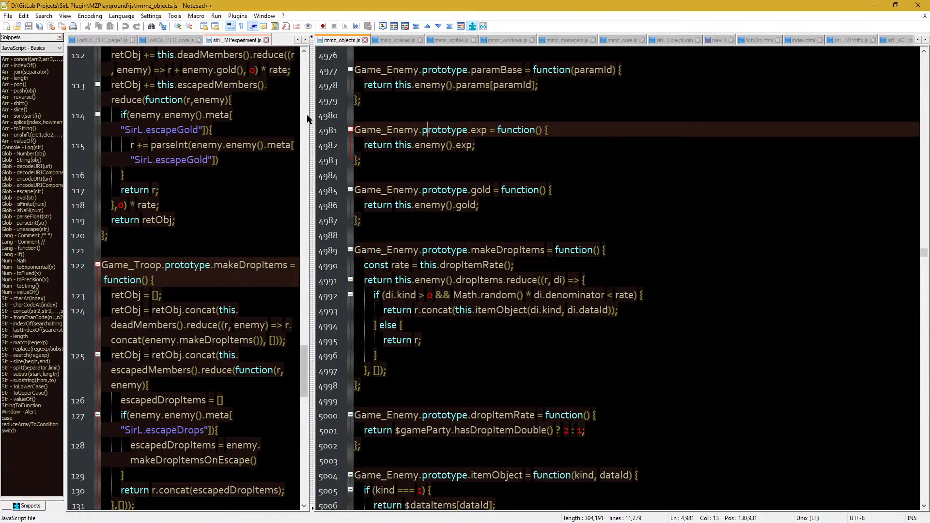
left_click_drag(311, 110, 68, 117)
left_click(317, 173)
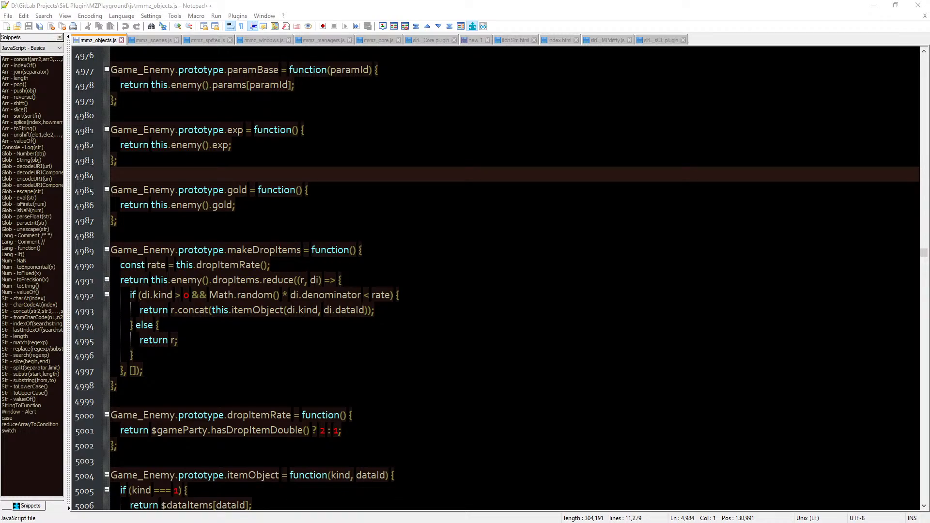
key("Return")
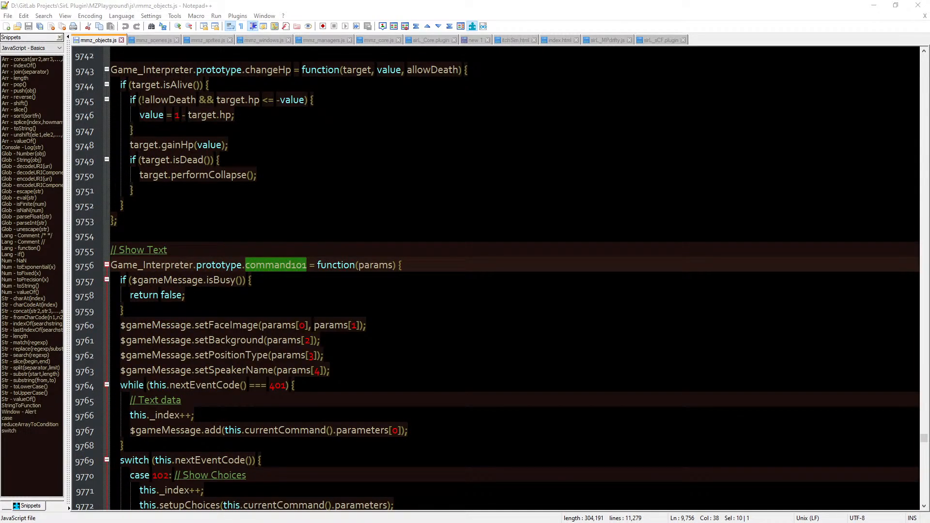
key("Escape")
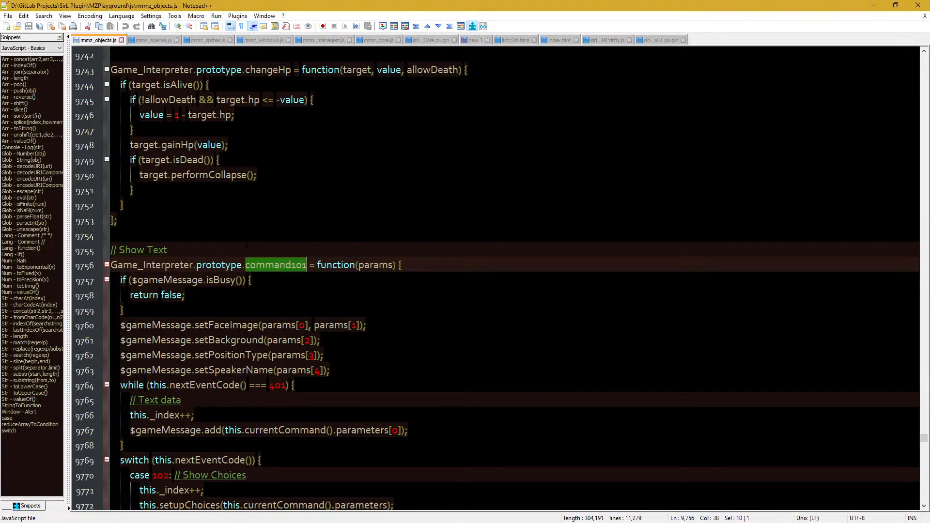
Step: Examine the Show Choices, Input Number and Select Item cases in command101, and minimize the code editor
scroll(254, 247, "down", 3)
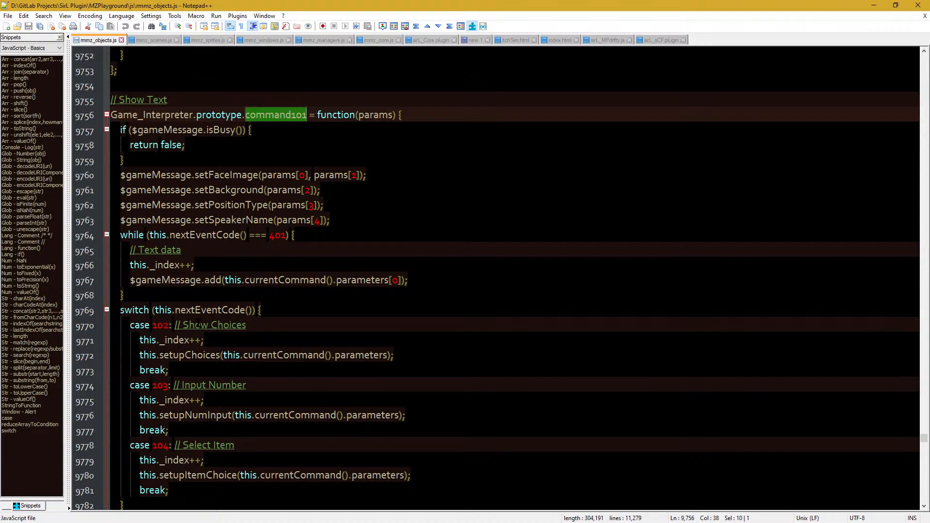
double_click(196, 325)
scroll(195, 325, "down", 3)
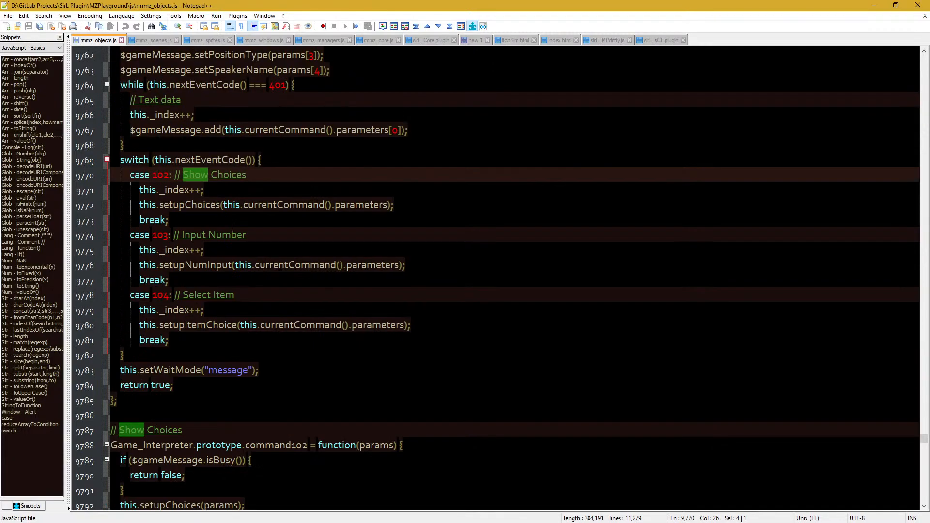
double_click(194, 236)
double_click(196, 296)
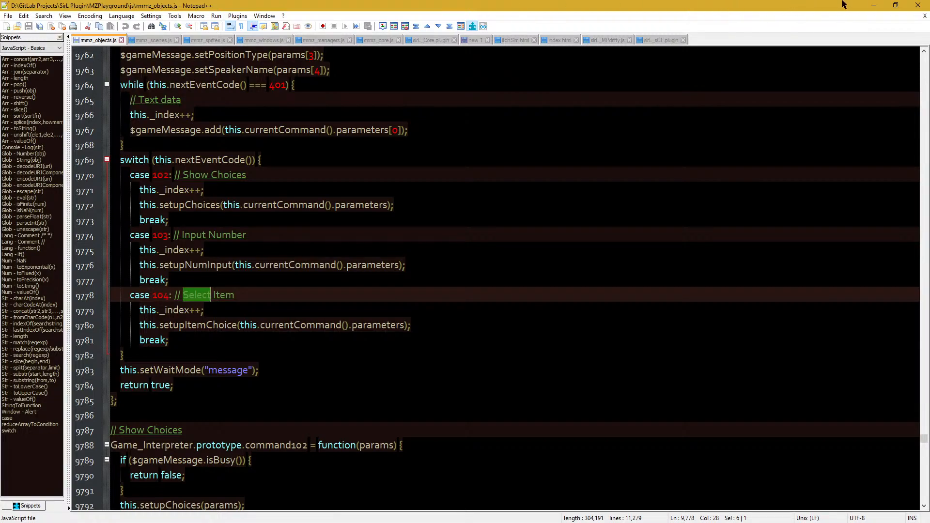
left_click(873, 6)
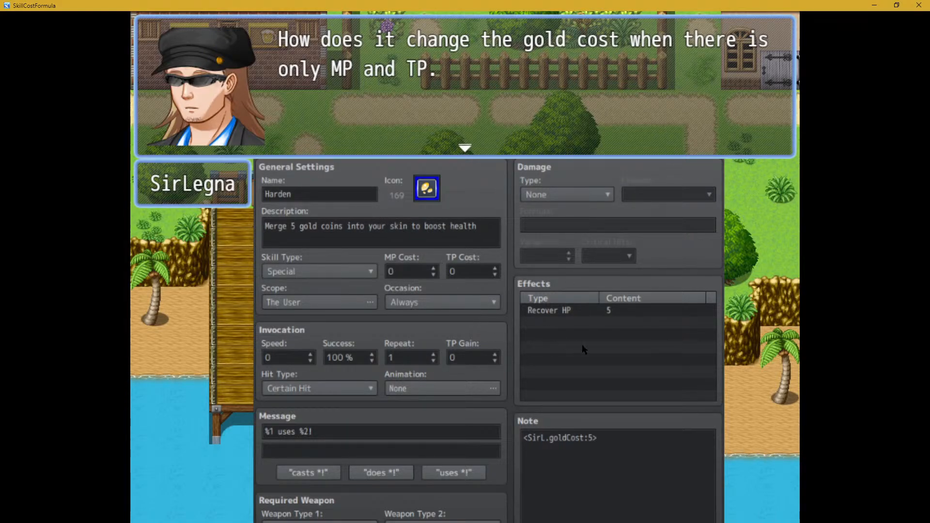
Step: Advance the playtest dialogue through the custom cost messages to check the parameters picture's display
left_click(413, 191)
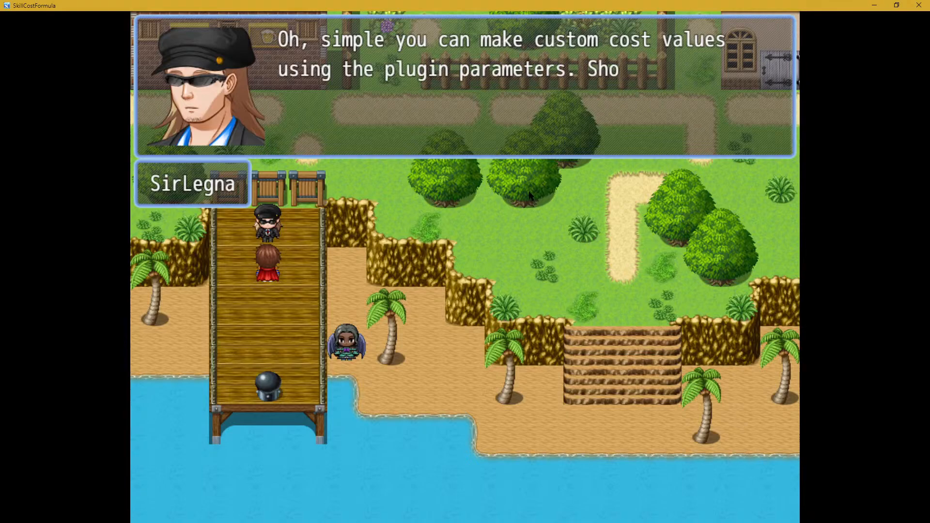
left_click(500, 200)
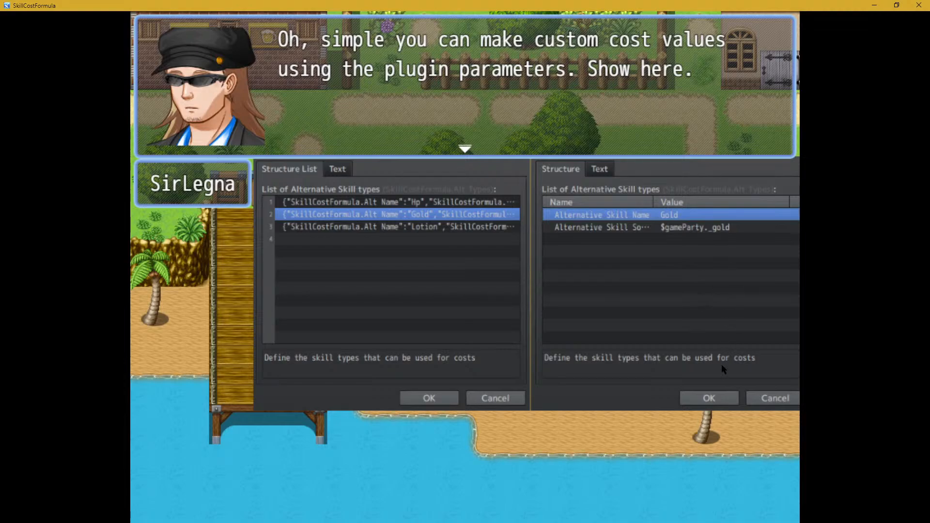
left_click(391, 241)
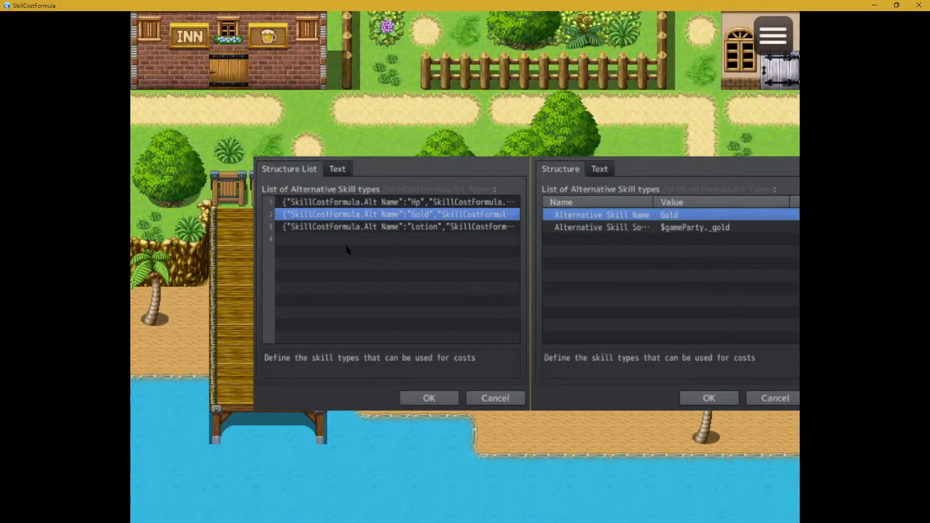
Step: Walk the player around the dock with the parameters picture still displayed, and end the playtest
left_click(402, 223)
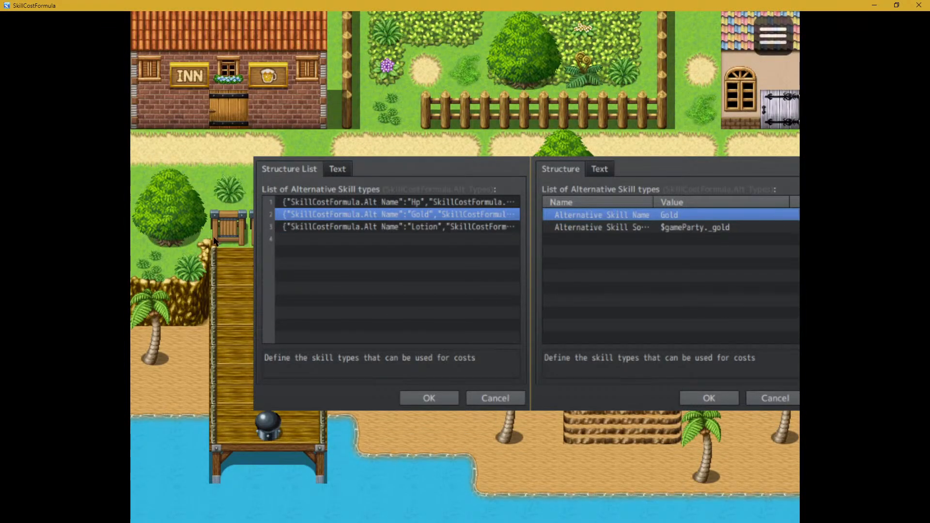
left_click(235, 227)
left_click(230, 316)
left_click(235, 332)
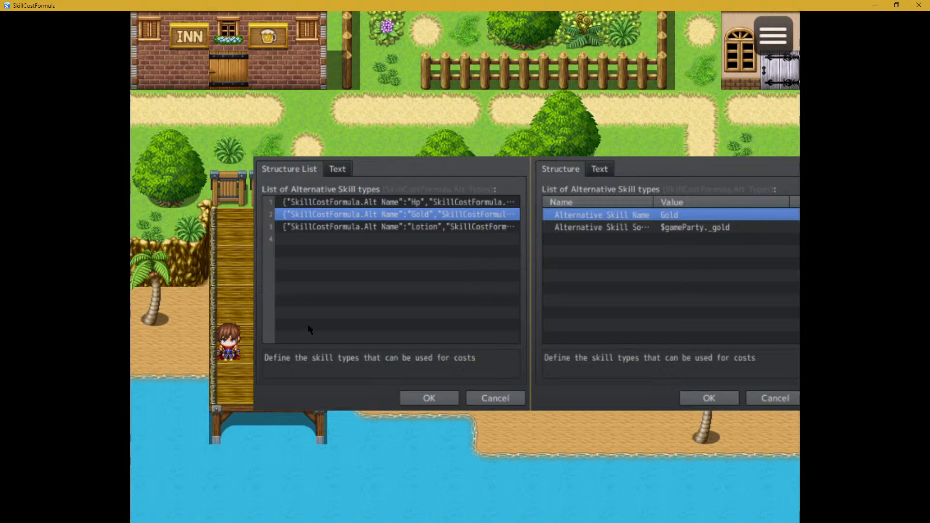
left_click(309, 326)
left_click(223, 335)
left_click(256, 213)
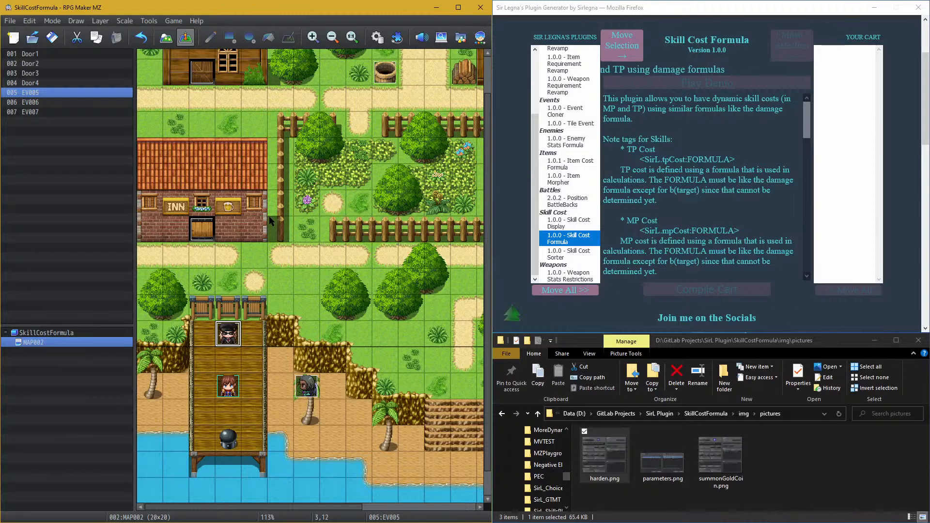
Step: Review the Harden skill's settings and gold cost note tag in the database, and close the database
left_click(377, 38)
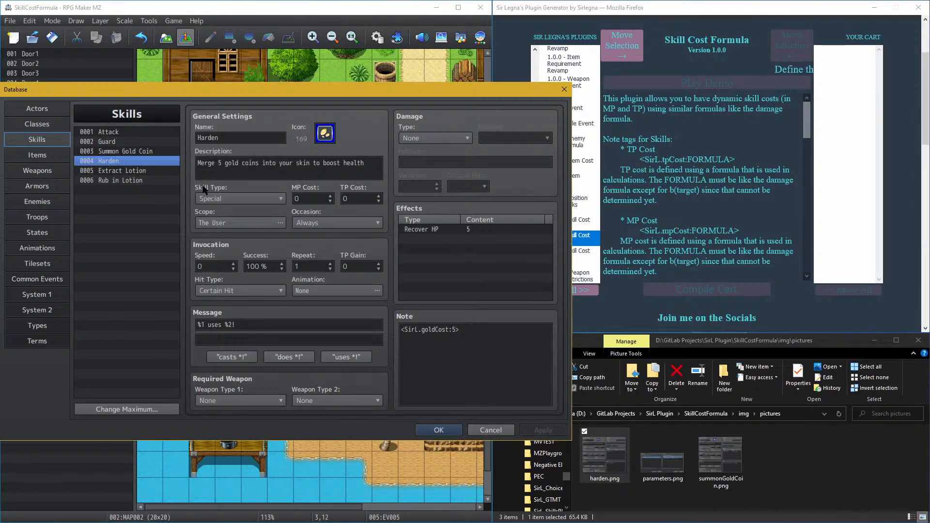
left_click(432, 430)
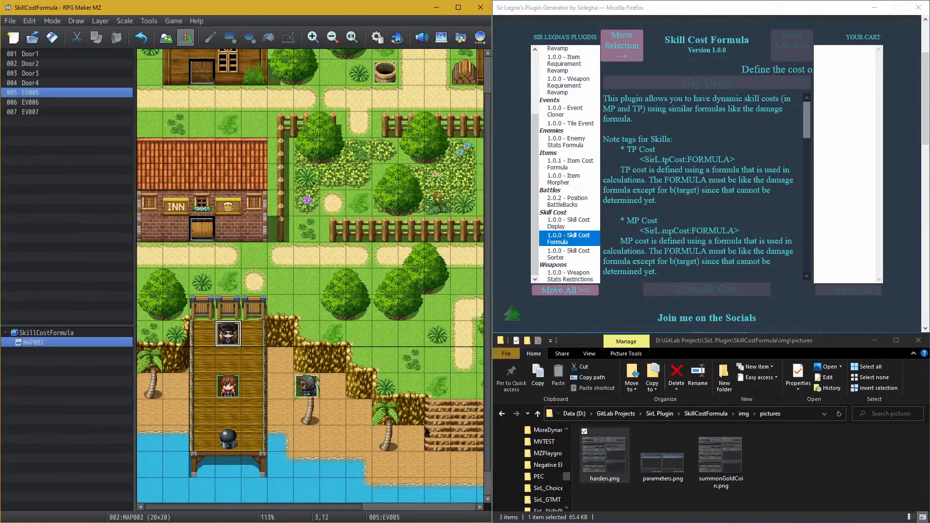
Step: Open EV005's last message for rewriting with its text cleared, and view parameters.png as a reference
double_click(236, 342)
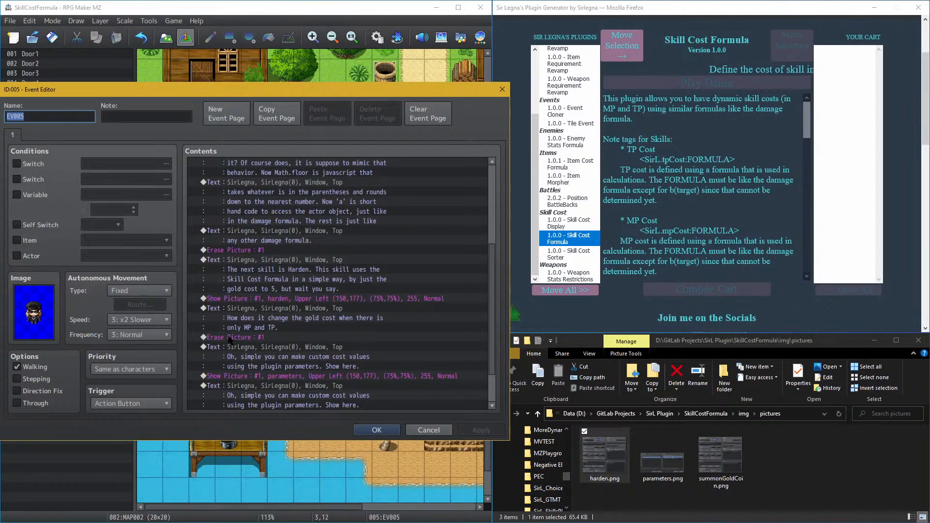
scroll(242, 319, "down", 2)
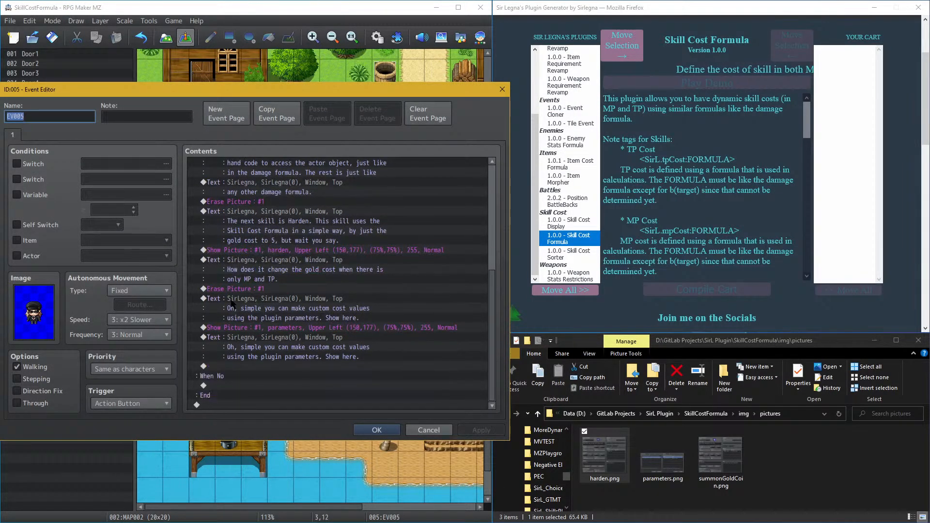
left_click(293, 339)
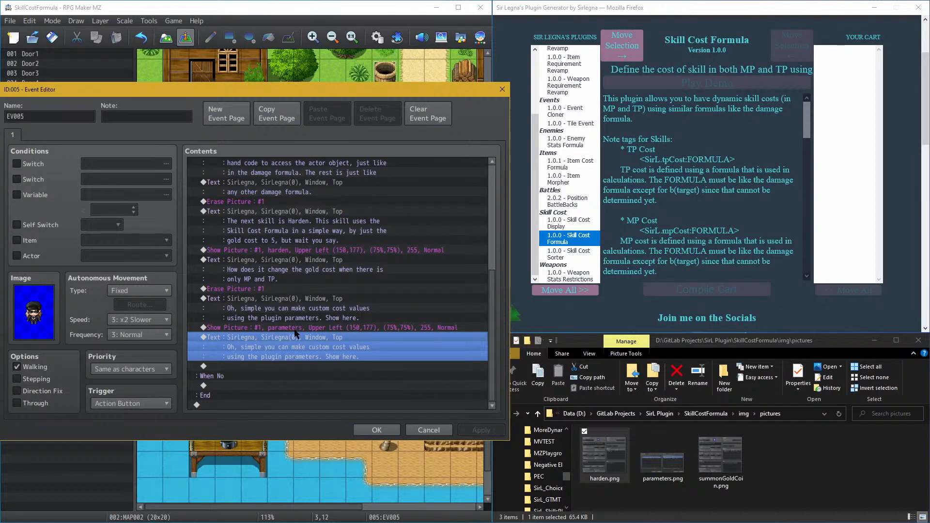
double_click(287, 337)
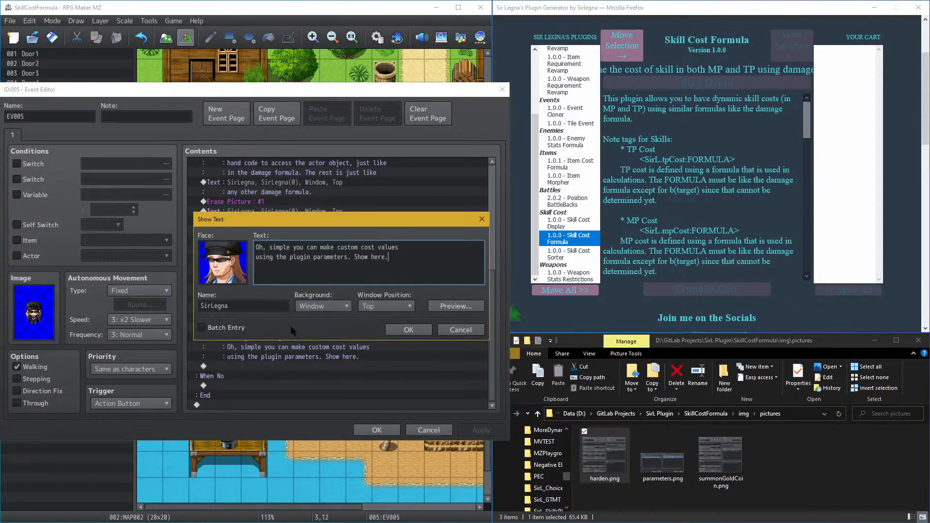
key("ctrl+a")
key("Delete")
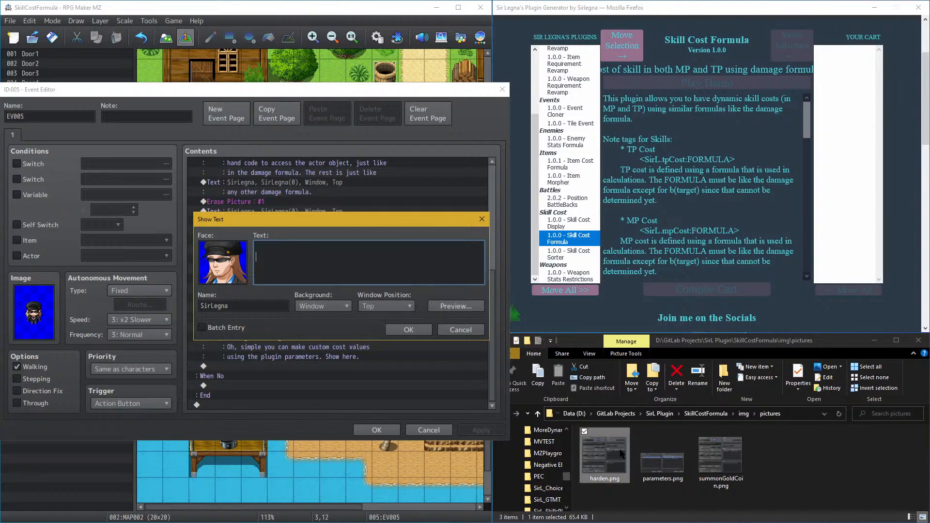
left_click(654, 469)
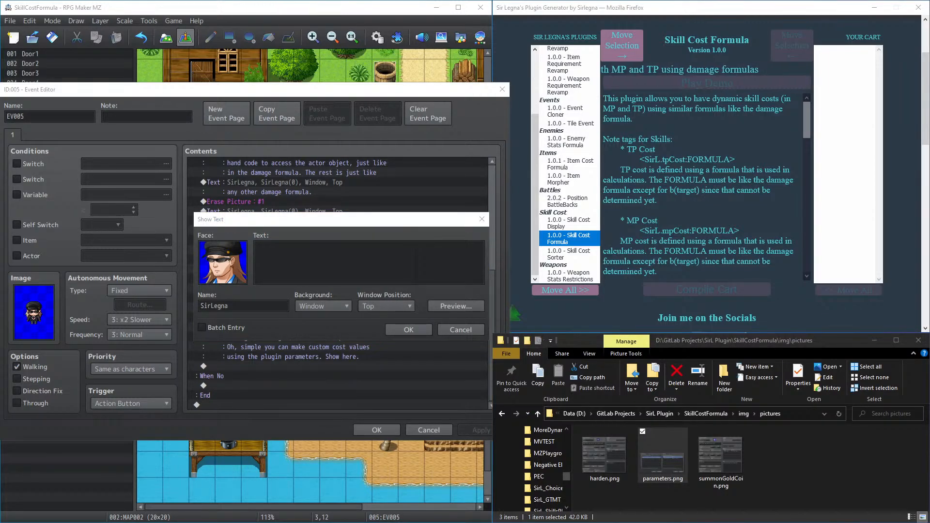
left_click_drag(929, 30, 869, 35, "shift")
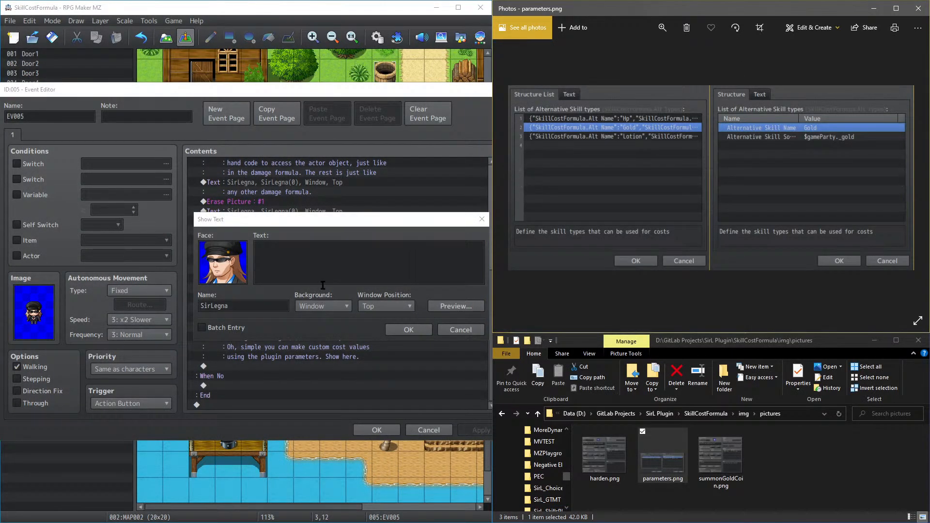
Step: Try to rewrite the message with "you can see that you can have an unlimited", and close the event editor
left_click(341, 254)
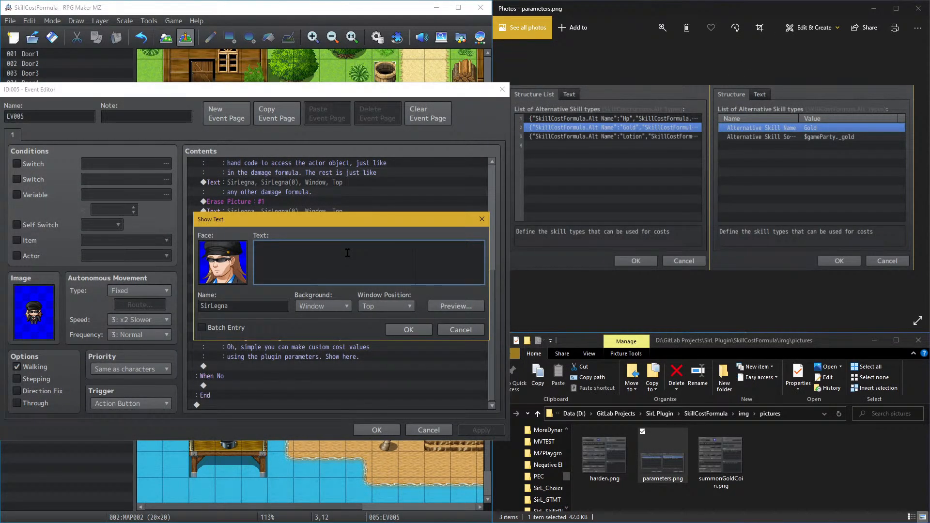
type("Soy")
key("BackSpace")
type("you can see that you can have an unlimited")
left_click(411, 329)
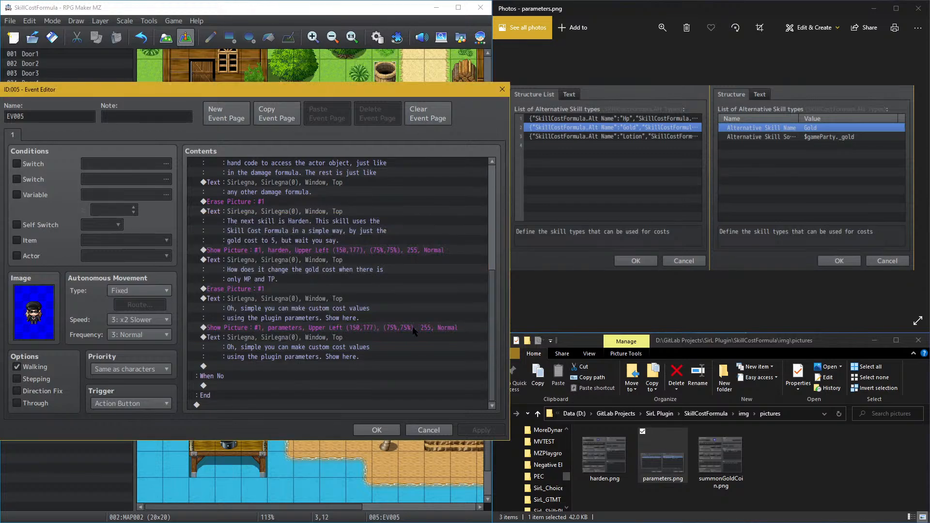
left_click(376, 429)
Step: Review the MP lotion item's settings in the database, and close the database
left_click(376, 37)
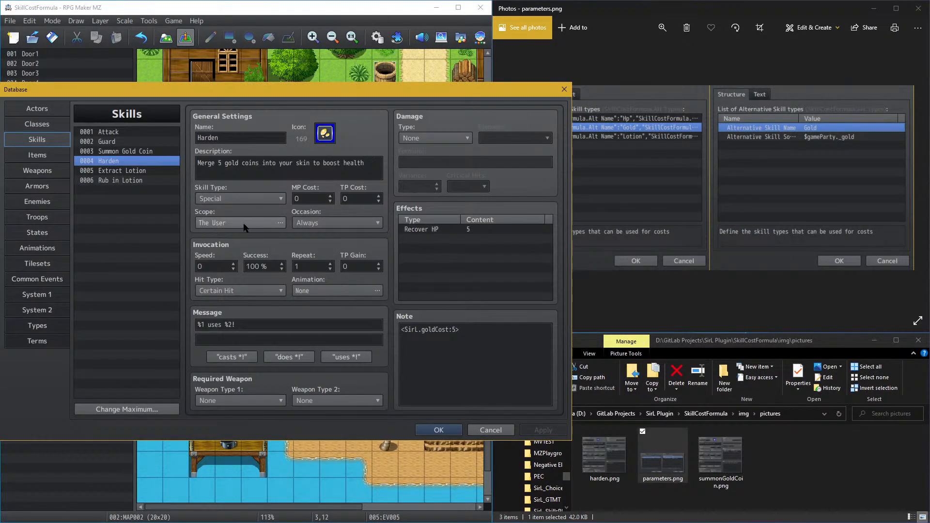
left_click(51, 157)
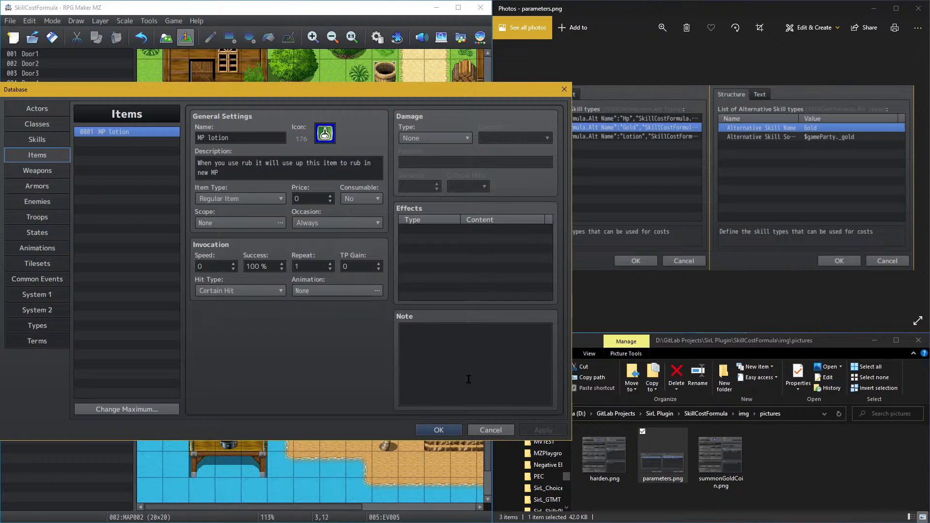
left_click(439, 429)
left_click(378, 37)
left_click(563, 88)
Step: Add a fourth entry named Hp with source a._hp to the sirL_MPSkillCostFormula plugin's List of Alternative Skill types
left_click(398, 38)
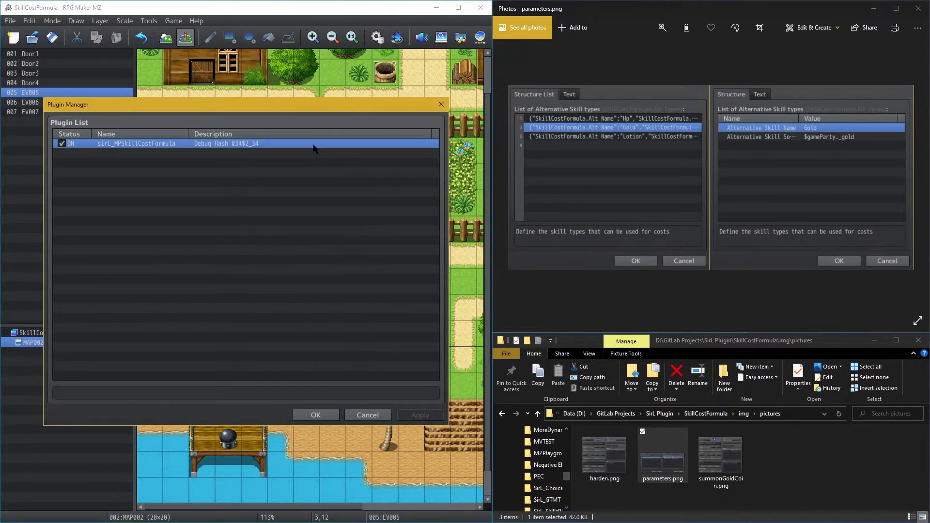
double_click(275, 144)
double_click(351, 153)
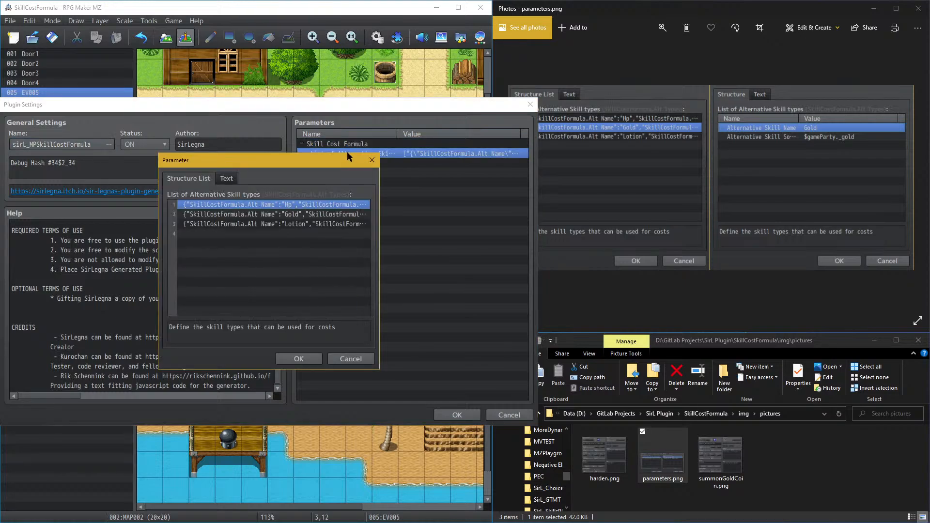
left_click(294, 225)
double_click(284, 234)
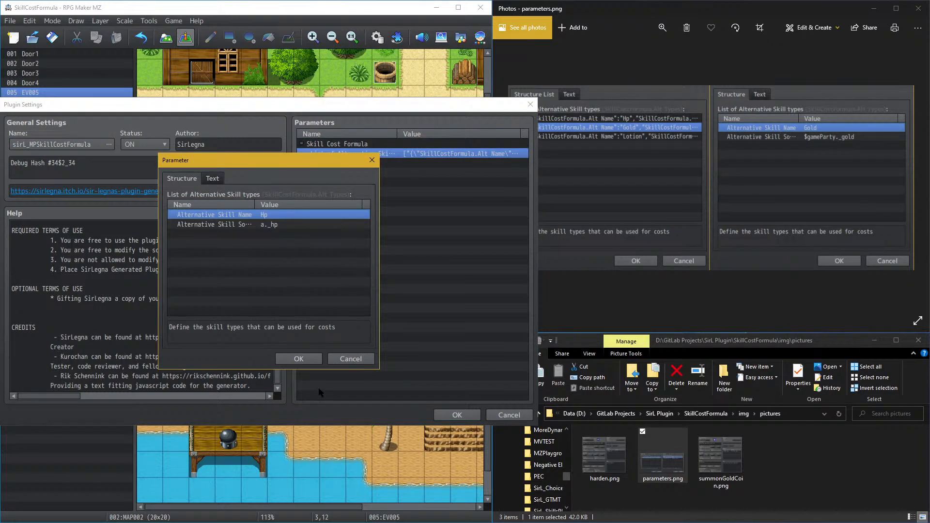
left_click(299, 359)
Step: Fill the list of alternative skill types with repeated copies of the Hp entry through row 102
key("ctrl+v")
key("ctrl+v")
key("ctrl+v")
key("ctrl+v")
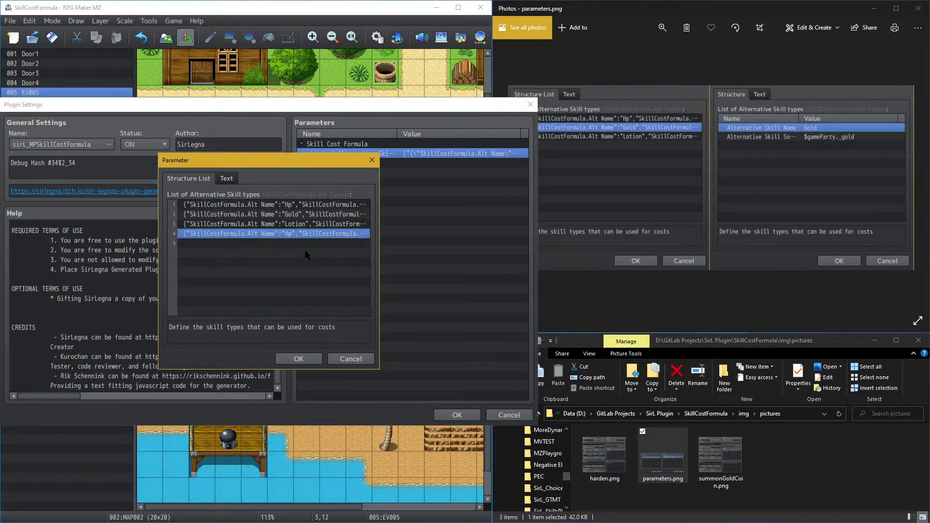
key("ctrl+v")
key("ctrl+v")
key("ctrl+v")
key("ctrl+v")
key("ctrl+v")
key("ctrl+v")
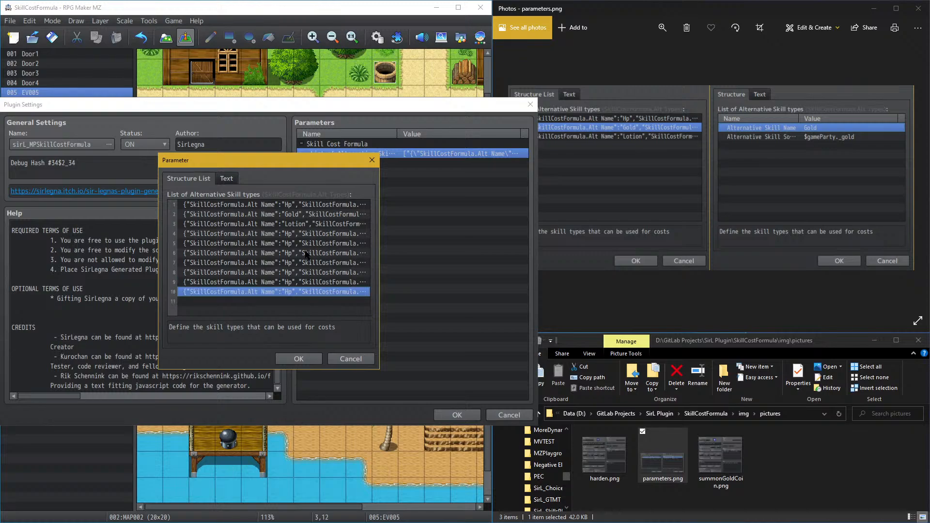
key("ctrl+v")
key("ctrl+v")
key("ctrl+v")
key("ctrl+v")
key("ctrl+v")
key("ctrl+v")
key("ctrl+v")
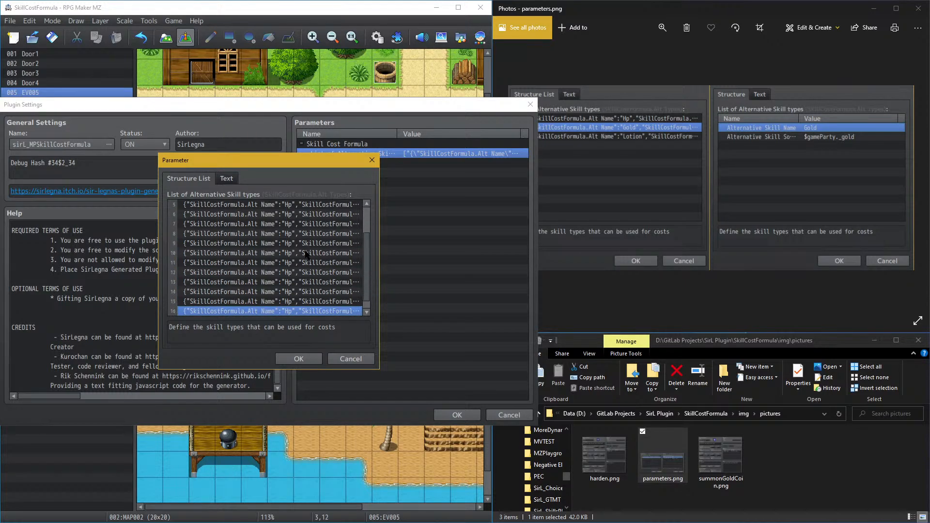
key("ctrl+v")
key("ctrl+v")
key("ctrl+v")
key("ctrl+v")
key("ctrl+v")
key("ctrl+v")
key("ctrl+v")
key("ctrl+v")
key("ctrl+v")
key("ctrl+v")
key("ctrl+v")
key("ctrl+v")
key("ctrl+v")
key("ctrl+v")
key("ctrl+v")
key("ctrl+v")
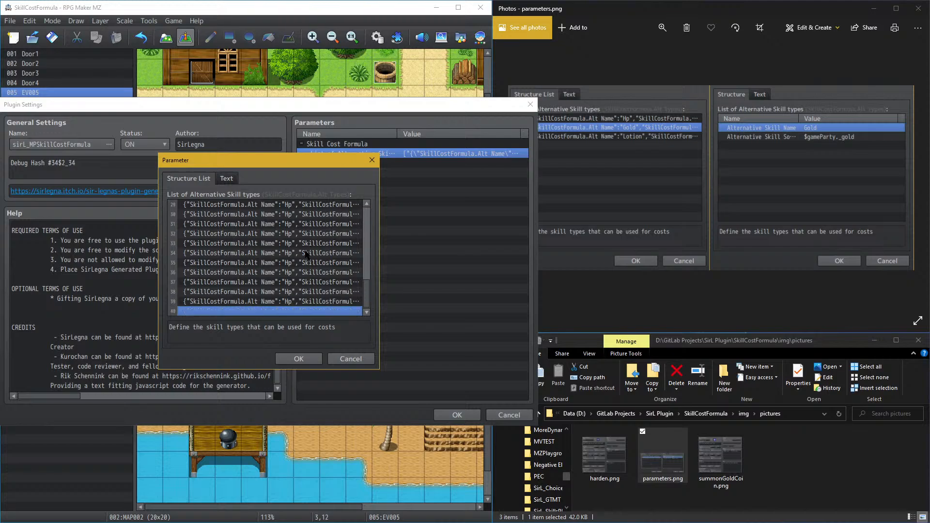
key("ctrl+v")
key("ctrl+v")
key("ctrl+v")
key("ctrl+v")
key("ctrl+v")
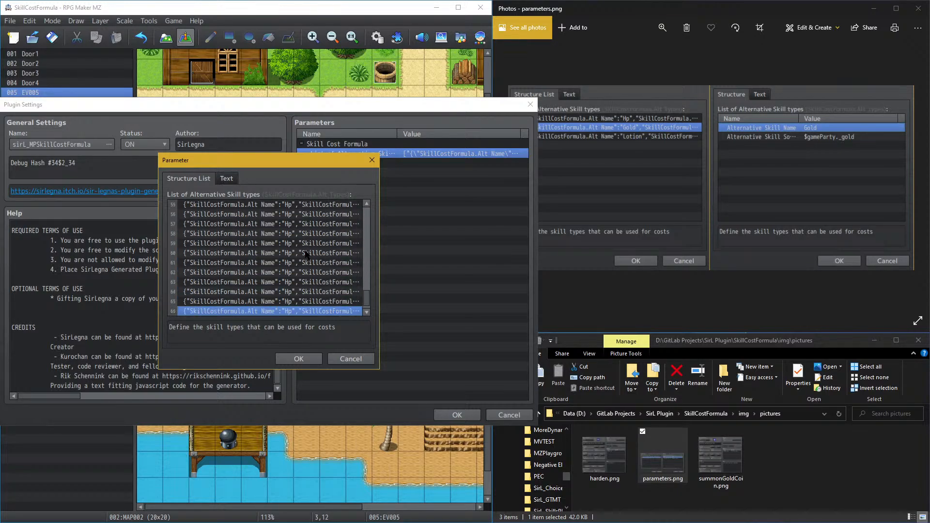
key("Down")
key("ctrl+v")
key("Down")
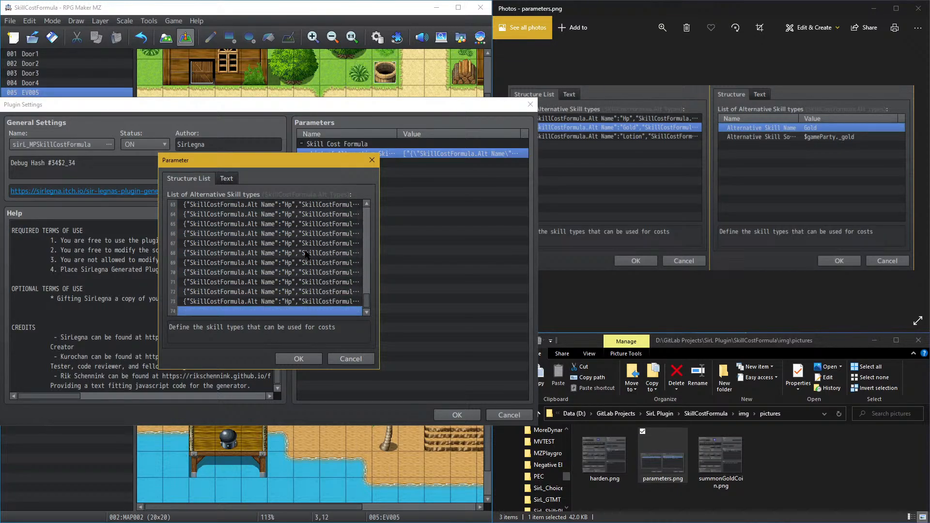
key("ctrl+v")
key("Down")
key("ctrl+v")
key("Down")
key("ctrl+v")
key("Down")
key("ctrl+v")
key("Down")
key("ctrl+v")
key("Down")
key("ctrl+v")
key("Down")
key("ctrl+v")
key("Down")
key("ctrl+v")
key("Down")
key("ctrl+v")
key("Down")
key("ctrl+v")
key("Down")
key("ctrl+v")
key("Down")
key("ctrl+v")
key("Down")
key("ctrl+v")
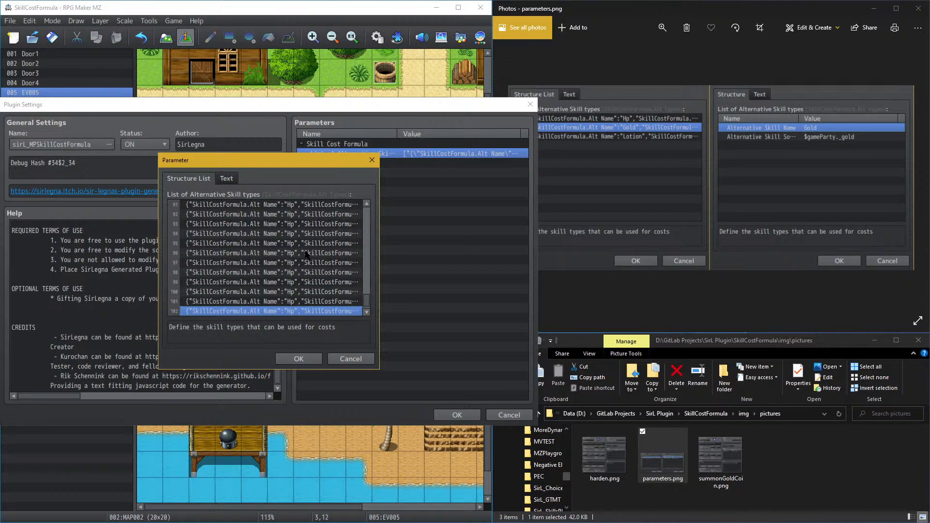
key("Down")
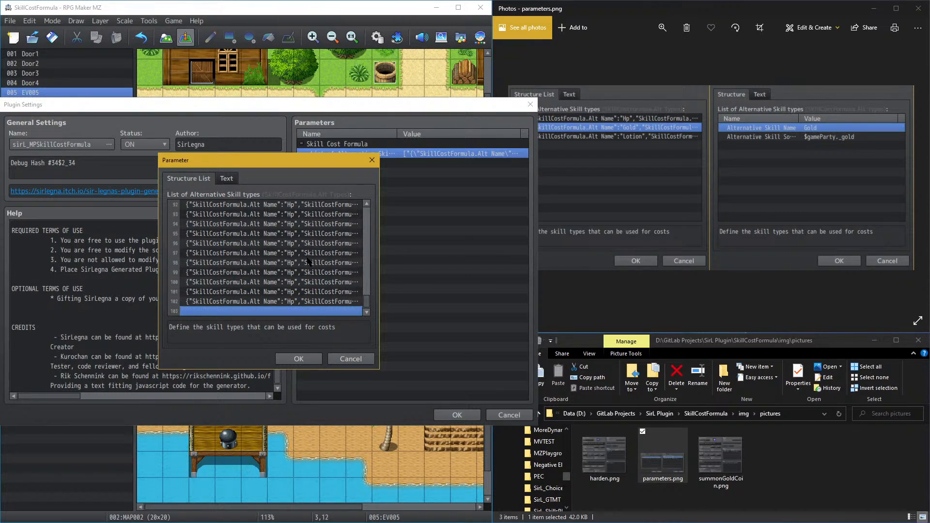
Step: Delete the duplicate Hp entries from row 4 onward, keeping Hp, Gold and Lotion, and close the plugin settings and manager
scroll(332, 255, "up", 1)
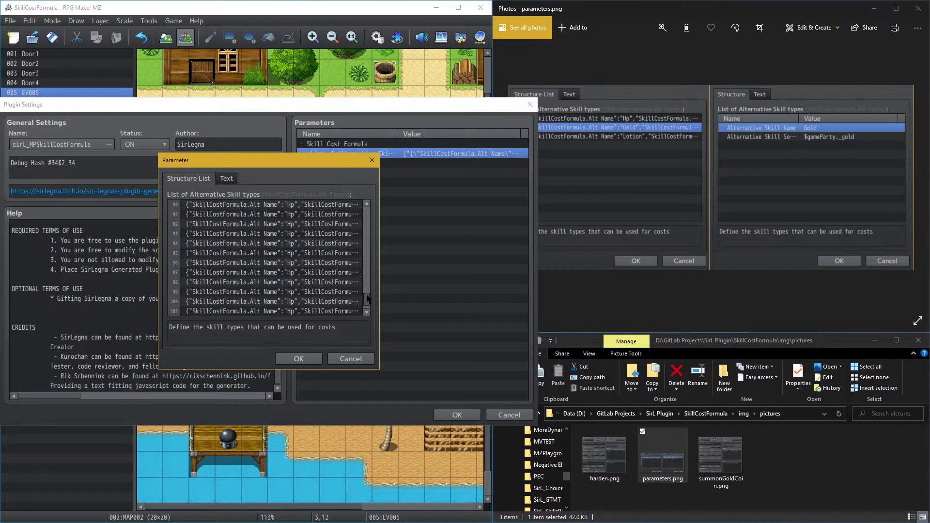
left_click_drag(367, 299, 350, 166)
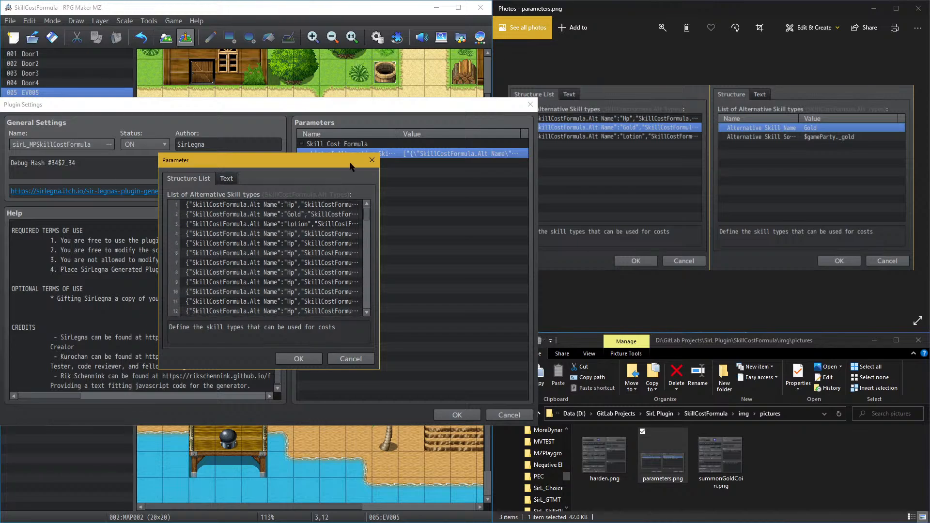
left_click(297, 234)
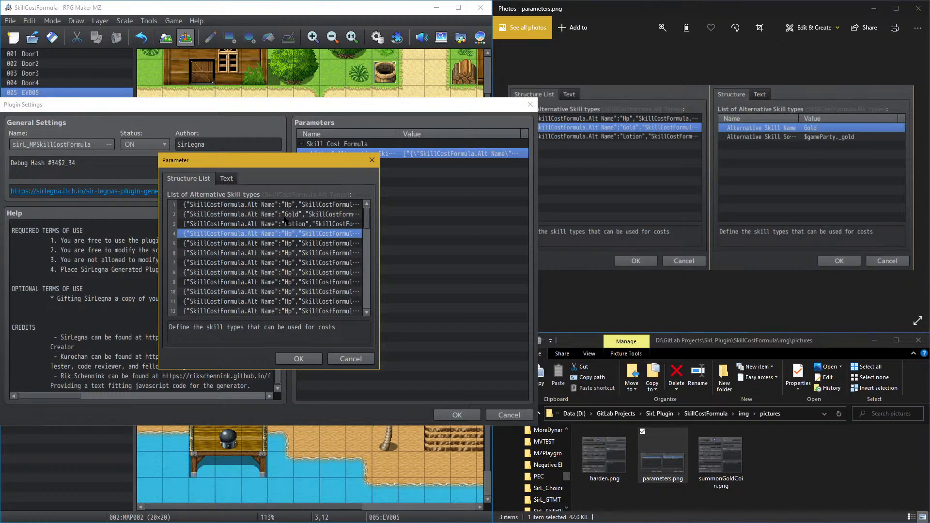
key("Delete")
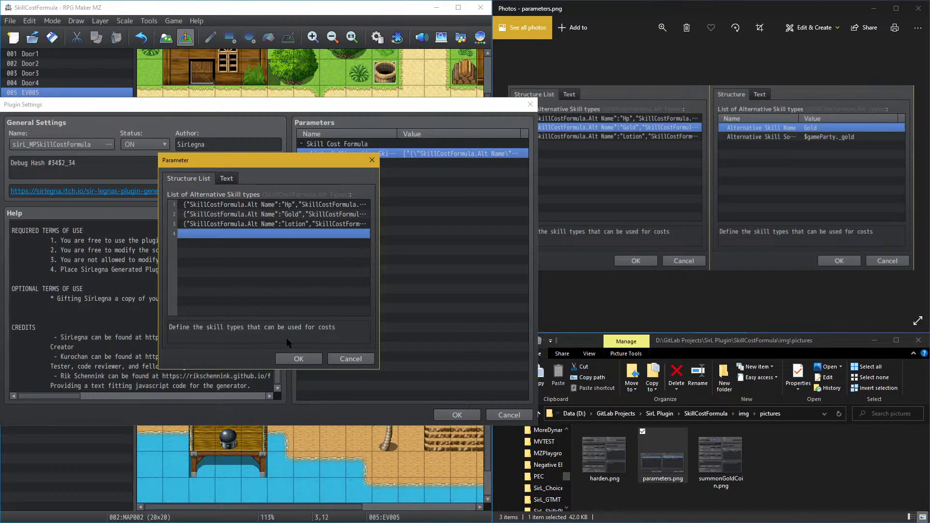
left_click(298, 359)
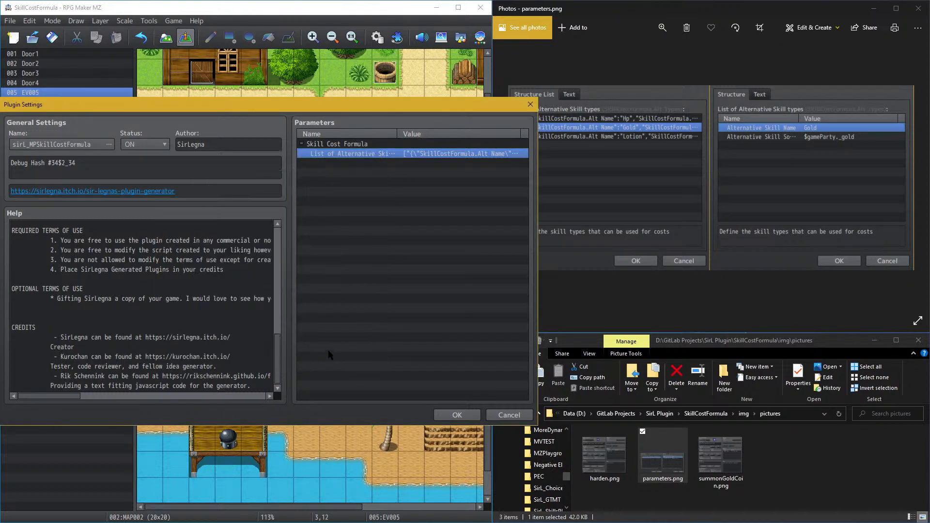
left_click(443, 416)
left_click(302, 414)
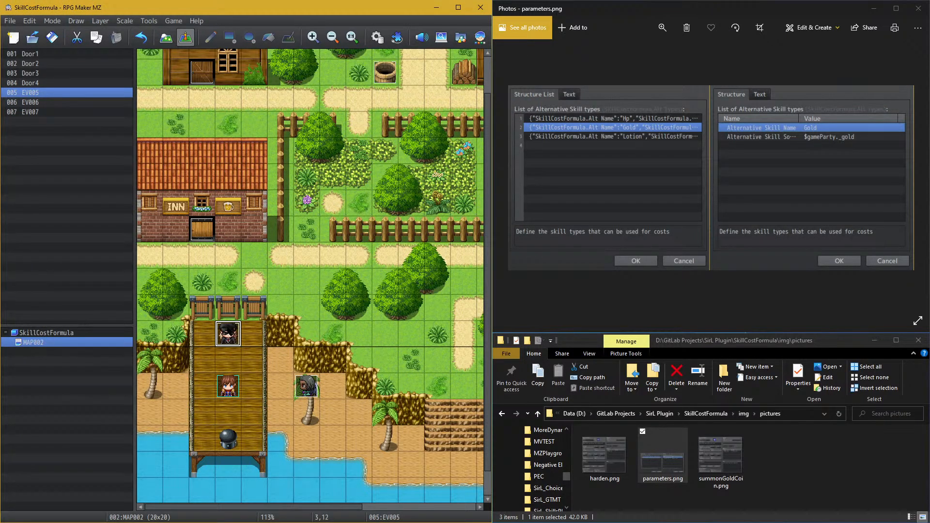
Step: Raise the database's item maximum by entering 9999, and inspect the end of the item list
left_click(377, 37)
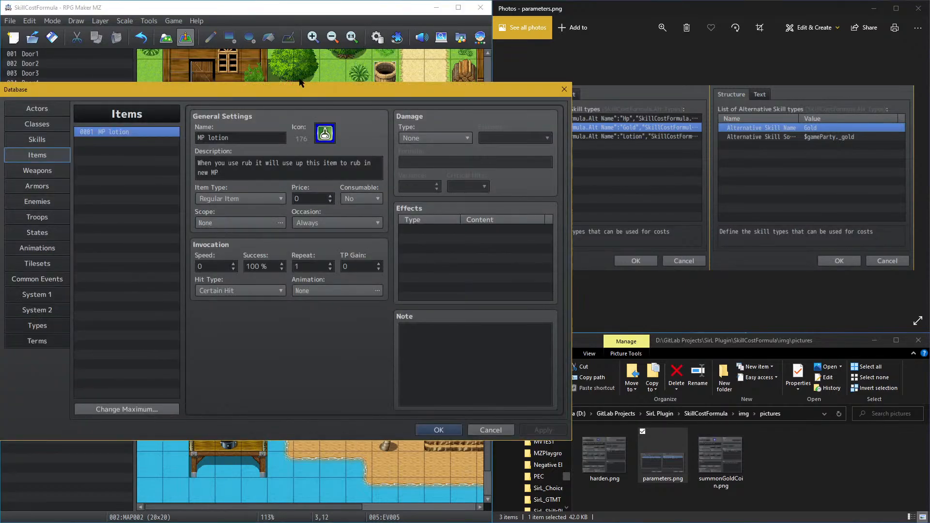
left_click(104, 409)
type("9999")
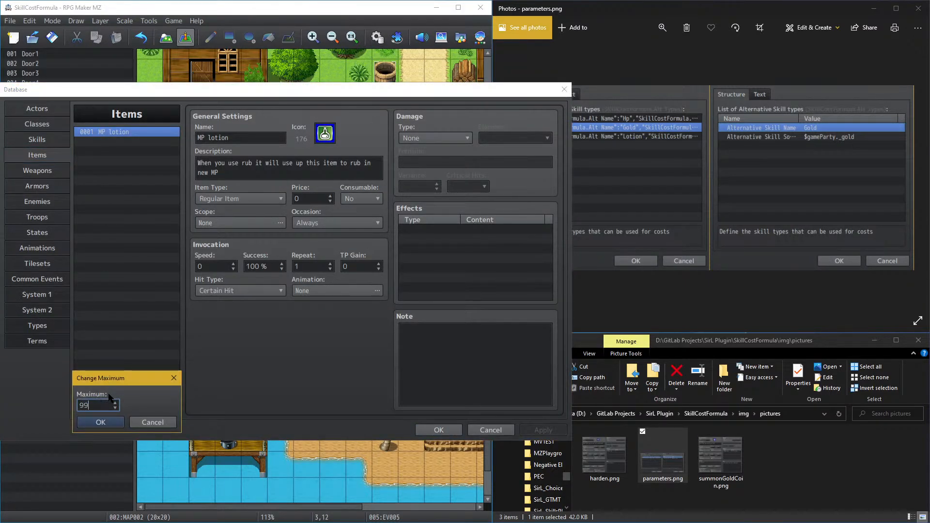
left_click(103, 421)
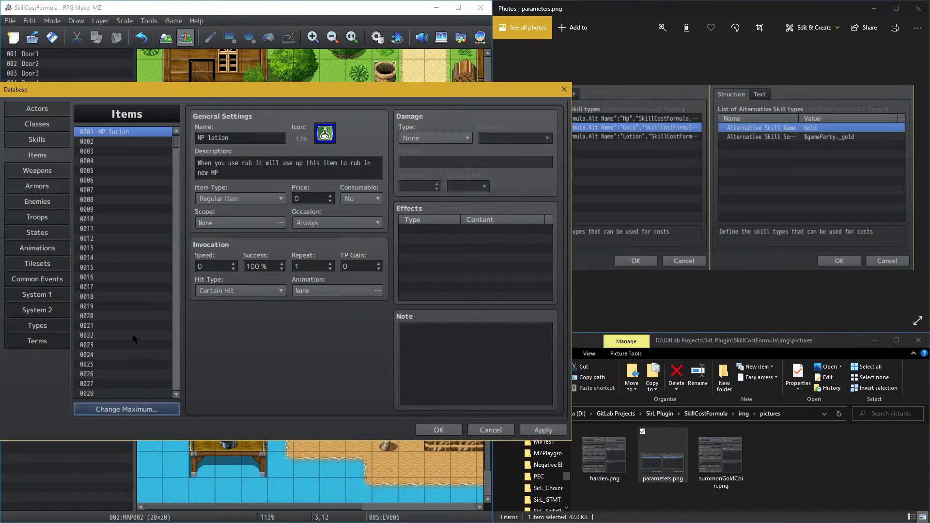
left_click_drag(173, 144, 174, 415)
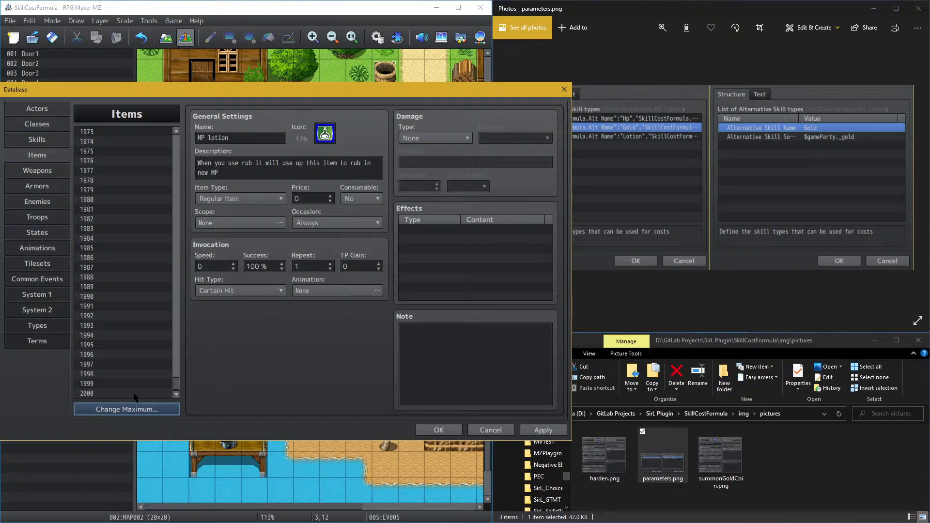
Step: Check the item maximum without changing it, and return to the start of the item list
left_click(120, 415)
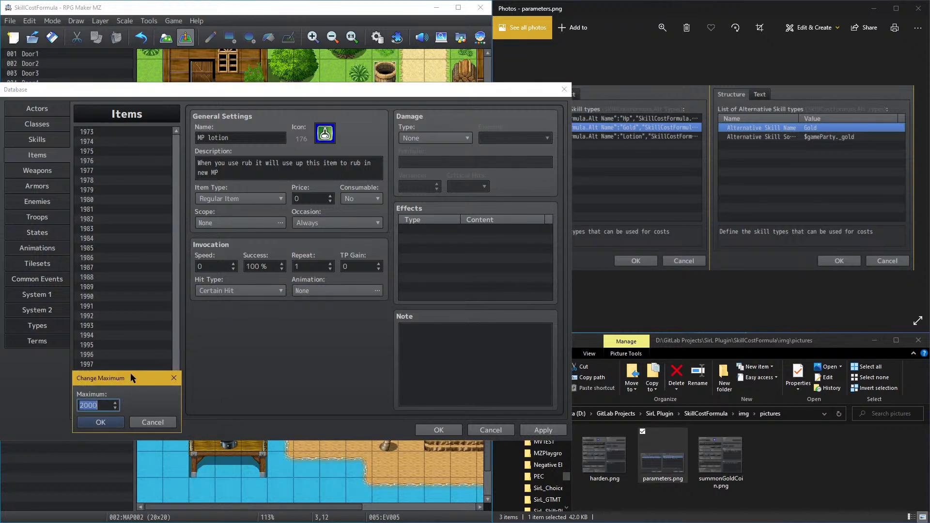
left_click(174, 379)
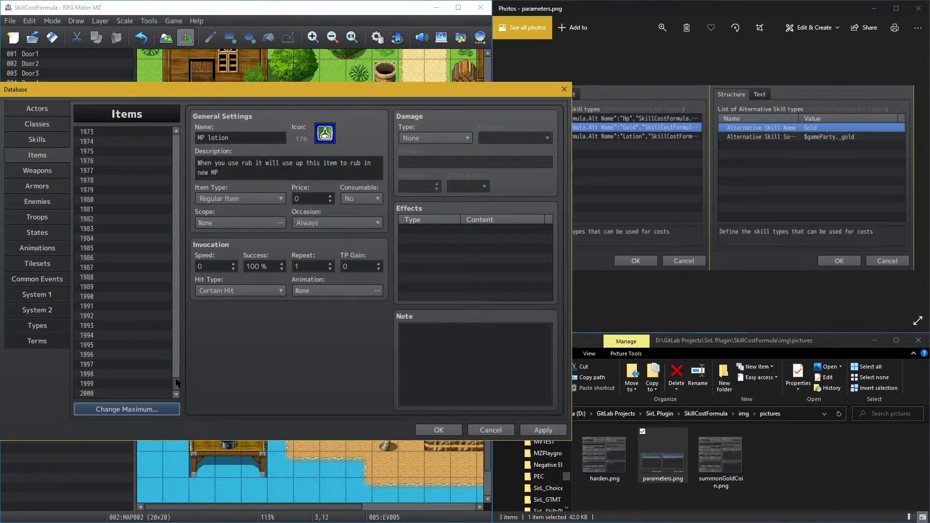
left_click_drag(175, 382, 180, 127)
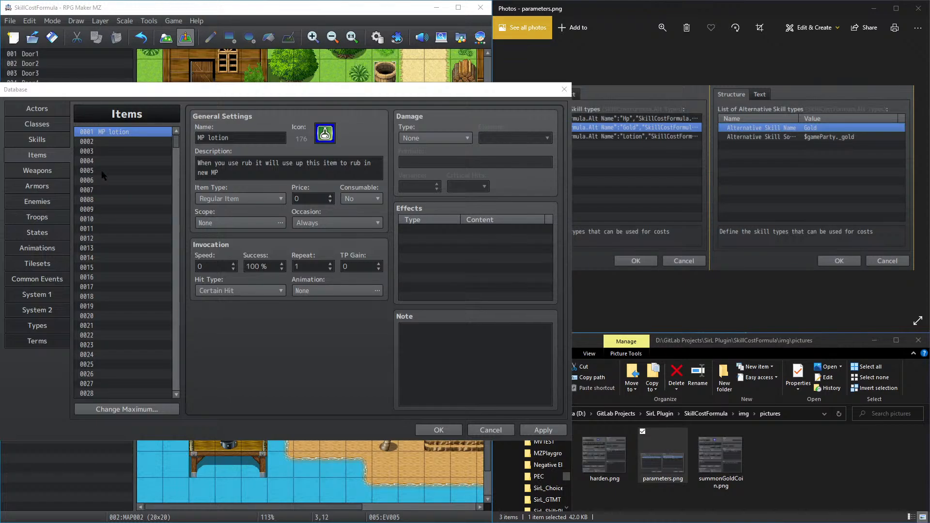
Step: Reduce the database's item maximum to 1 and accept the database changes
left_click(148, 410)
type("1")
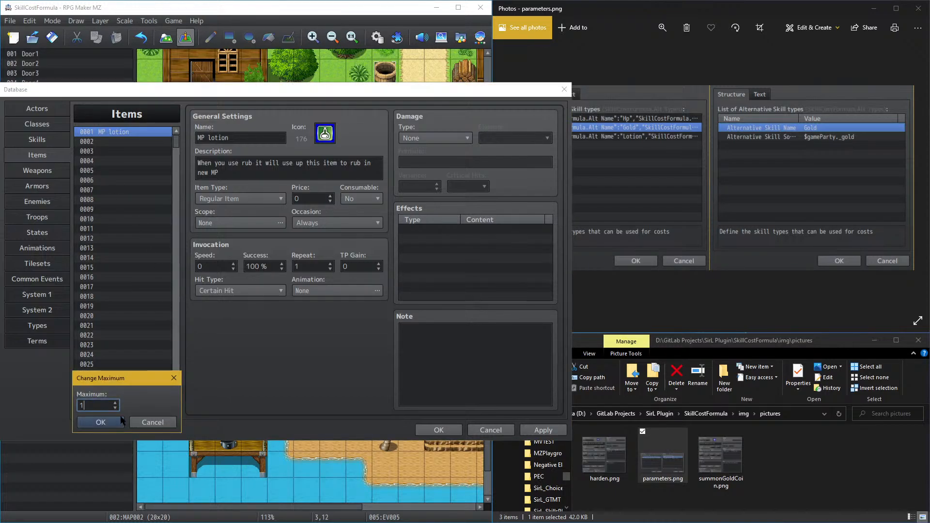
left_click(120, 420)
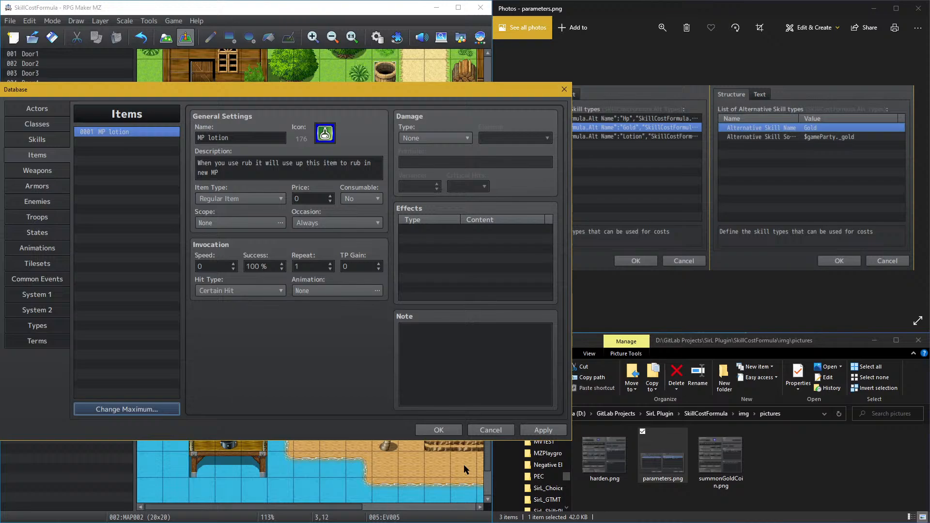
left_click(441, 430)
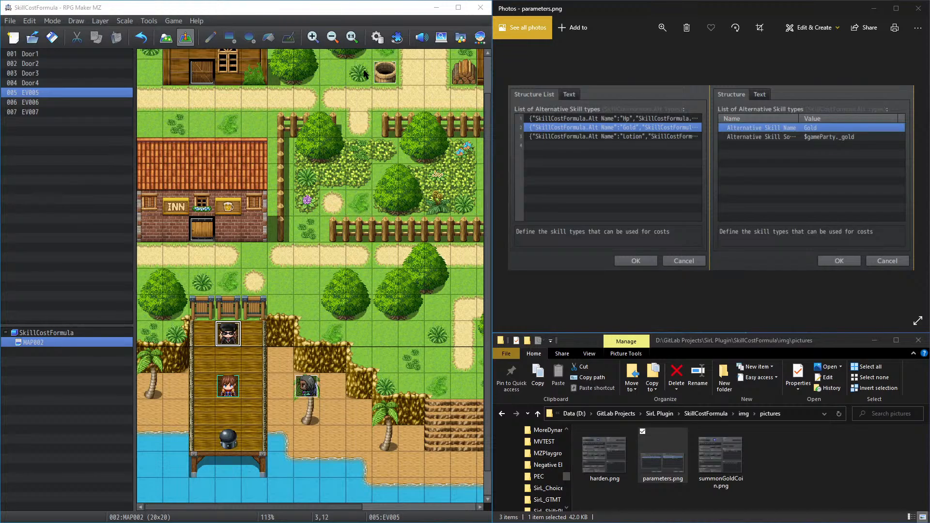
Step: Open event EV005 and continue its "unlimited" message with "number of custom skill costs. With each skill cost you", breaking the line before "cost"
double_click(229, 335)
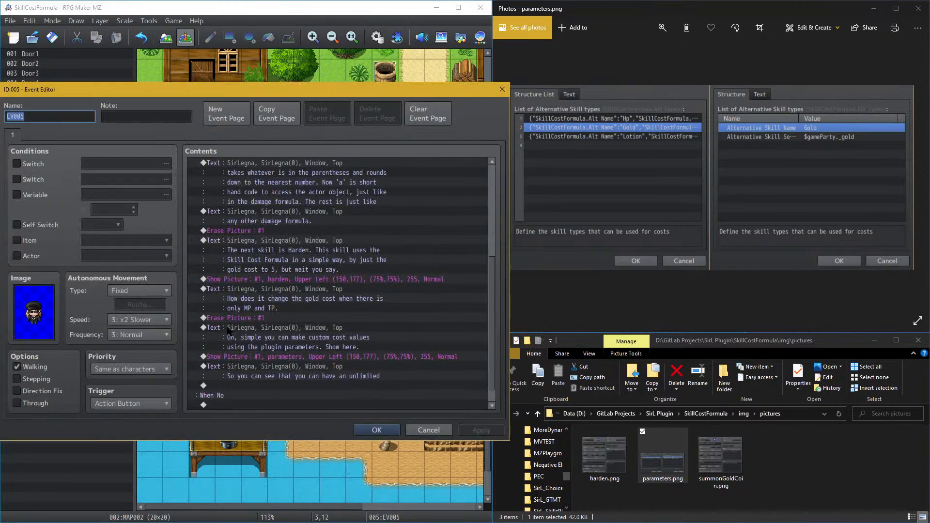
scroll(240, 352, "down", 2)
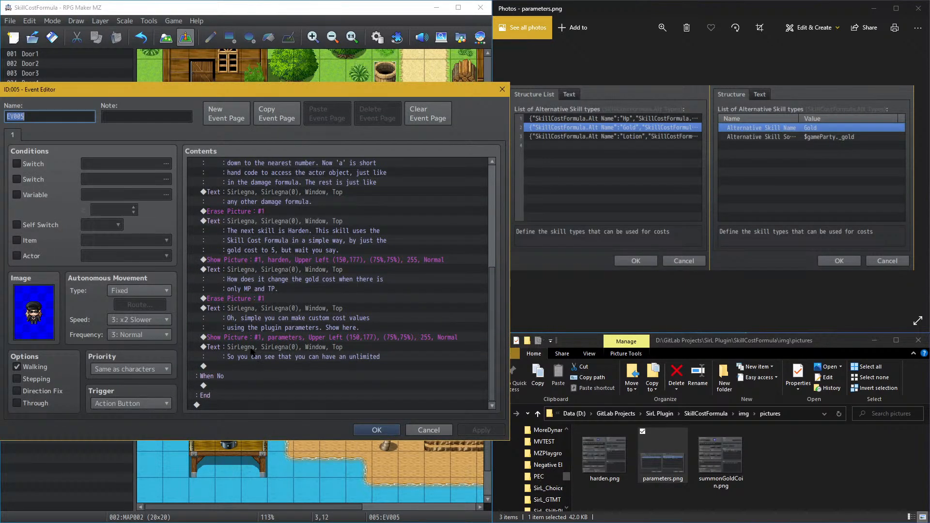
left_click(251, 351)
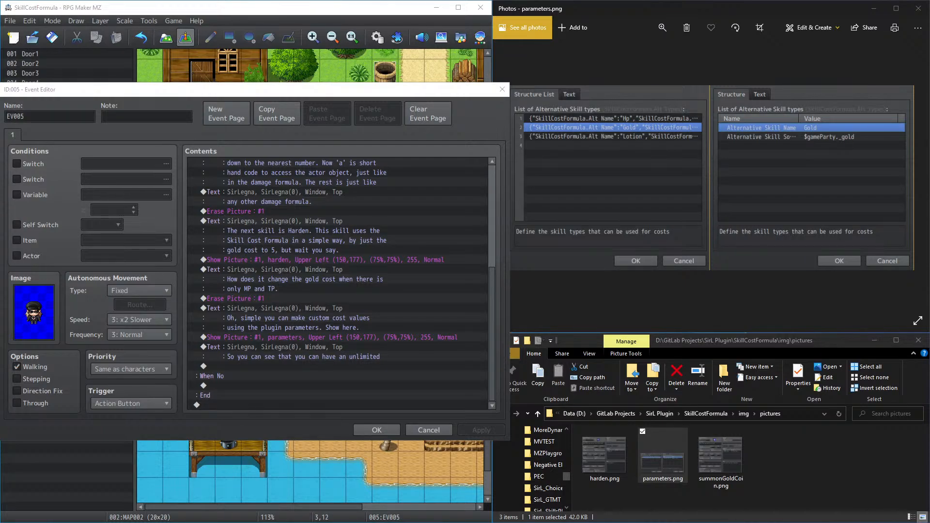
double_click(305, 347)
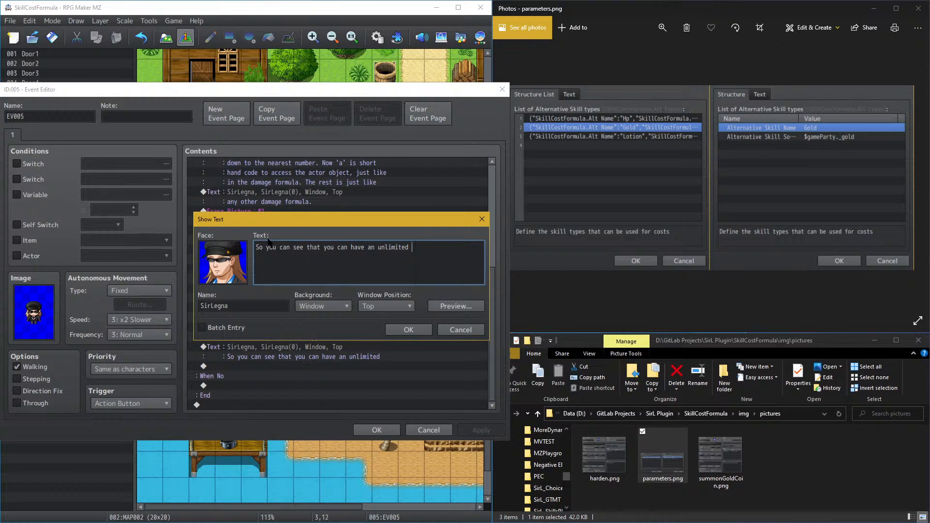
type("number of custom ")
type("skill costs")
type(",")
type(" for examp")
type("le")
key("BackSpace")
key("BackSpace")
key("BackSpace")
key("BackSpace")
key("BackSpace")
key("BackSpace")
key("BackSpace")
key("BackSpace")
key("BackSpace")
key("BackSpace")
key("BackSpace")
type(". With each skill")
key("Return")
type("cost you")
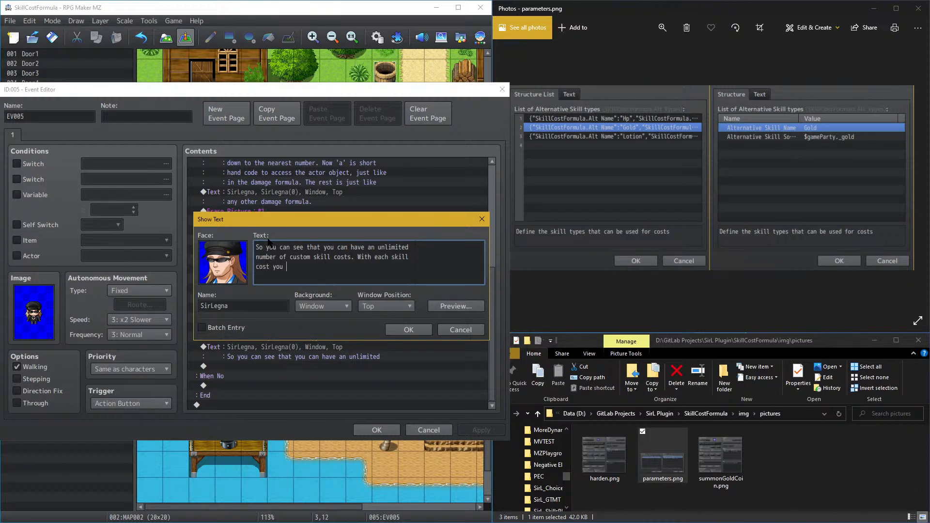
Step: Continue the message with "have to provide a Skill Name and a Skill Source"
type(" have to provide ")
type("a Skill")
type(" Name")
type(" and ")
type("a Skil")
type("l")
type(" Source")
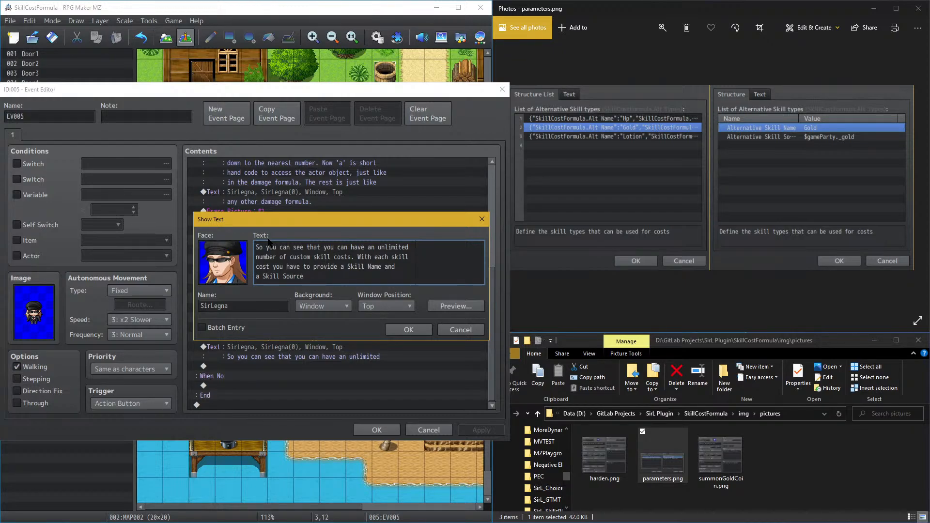
Step: Enable batch entry and add "The picture below shows Gold which is part of the $gameParty._gold object.", starting a new line at "which"
type(". The picture blow")
left_click(202, 327)
left_click(360, 279)
type("elow shows Gold")
key("Return")
type("whic")
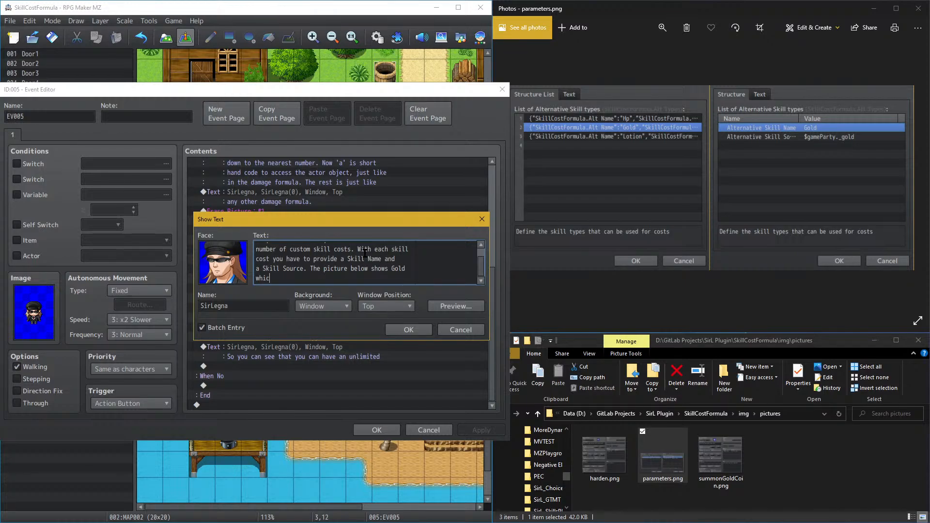
type("h is part of the $gameParty._gold object.")
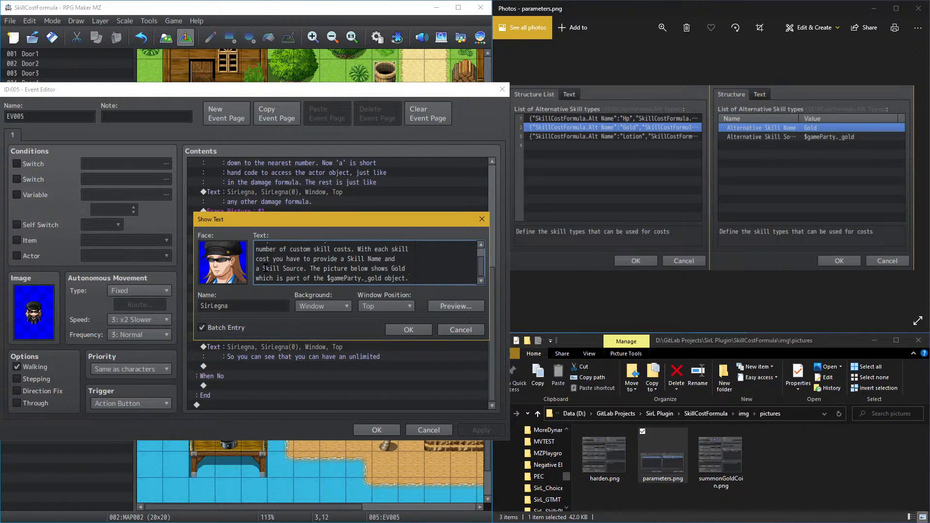
Step: Reword the message's last line, replacing "is part of the" with "the source is"
double_click(281, 278)
type("the ")
type("source")
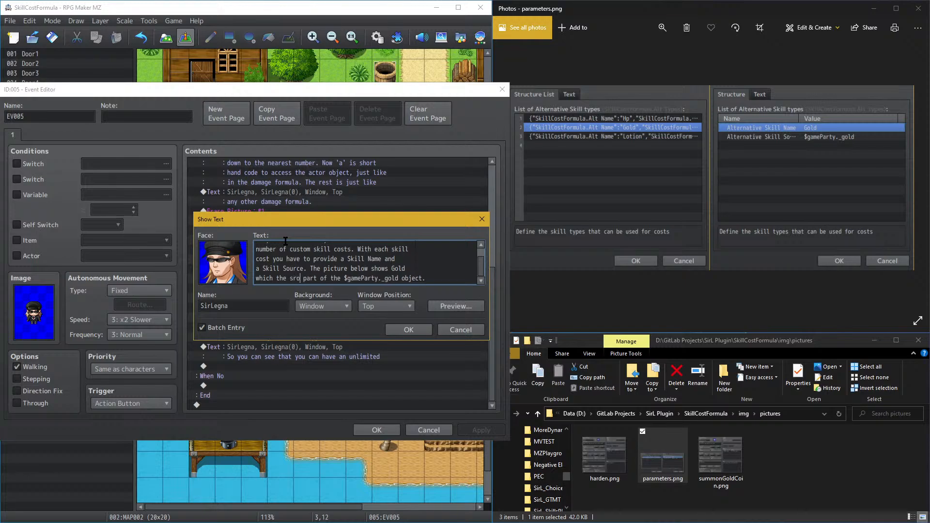
key("Delete")
key("Delete")
key("Delete")
key("Delete")
key("Delete")
key("Delete")
key("Delete")
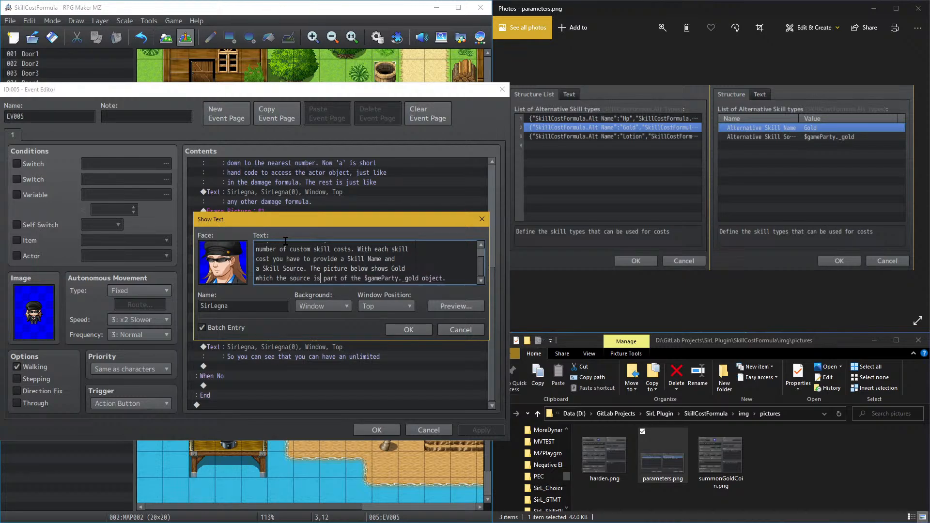
type("is")
key("Delete")
key("Delete")
key("Delete")
key("Delete")
key("Delete")
Step: Remove "object" so the last line ends with "$gameParty._gold.", review the message and accept it
key("BackSpace")
key("BackSpace")
key("BackSpace")
key("BackSpace")
key("BackSpace")
key("BackSpace")
key("BackSpace")
key("BackSpace")
type(". what")
key("BackSpace")
key("BackSpace")
key("BackSpace")
key("BackSpace")
key("BackSpace")
type(".")
scroll(344, 253, "up", 1)
scroll(306, 240, "down", 1)
scroll(306, 241, "up", 1)
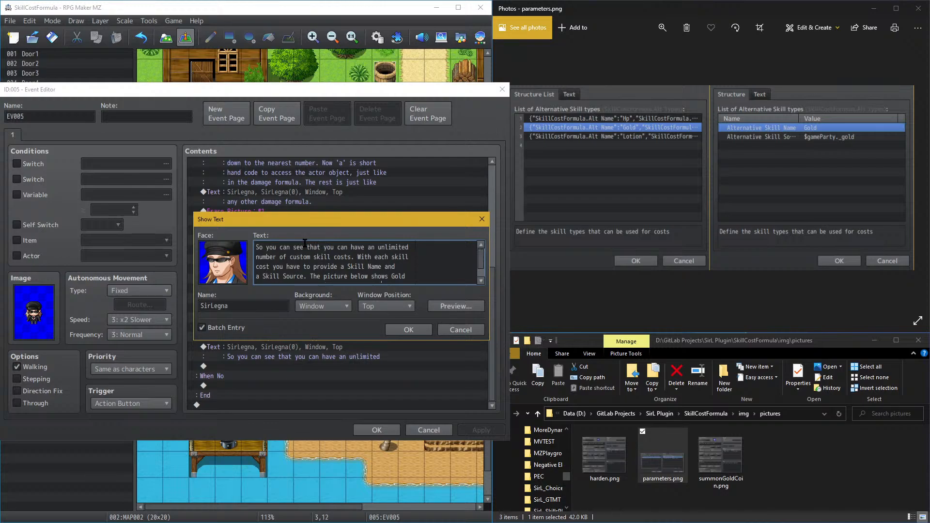
scroll(305, 240, "down", 1)
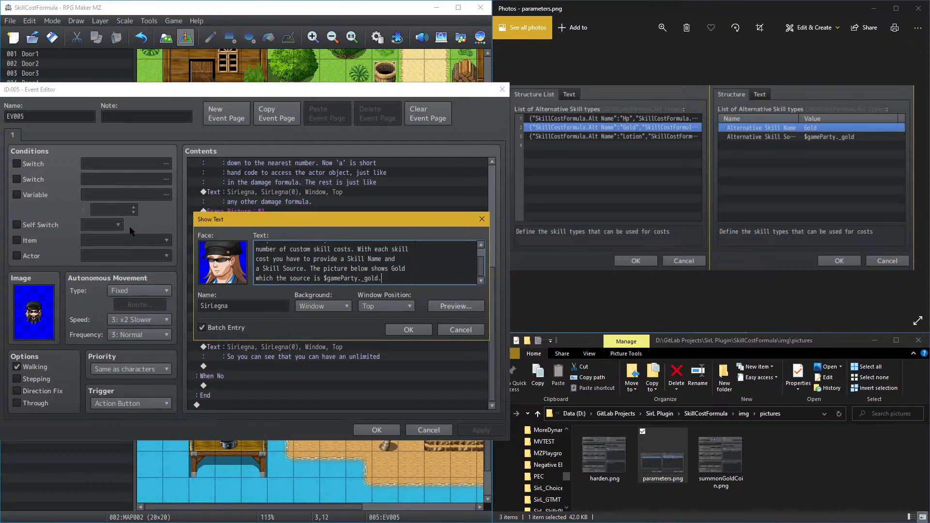
left_click(408, 330)
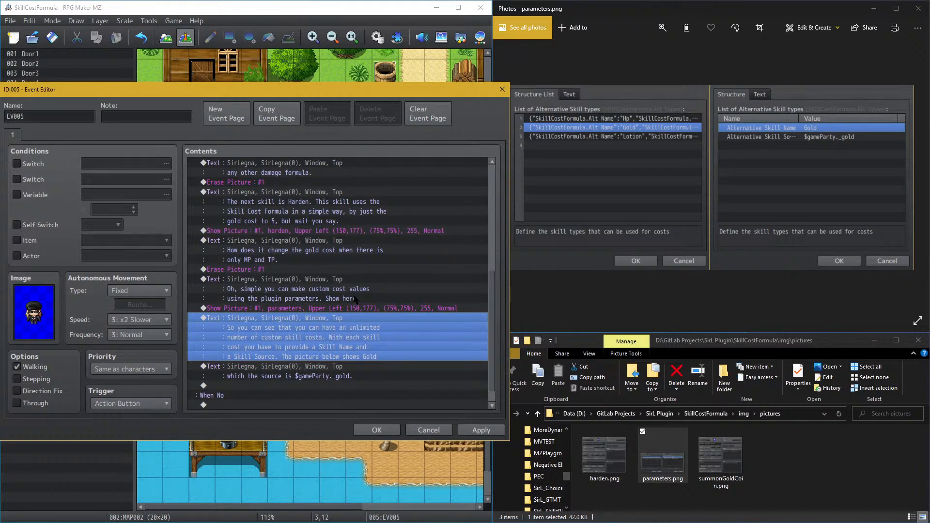
Step: Extend the "which the source is $gameParty._gold." message with "So with that in mind if we return to the Harden skill."
left_click(329, 373)
double_click(329, 368)
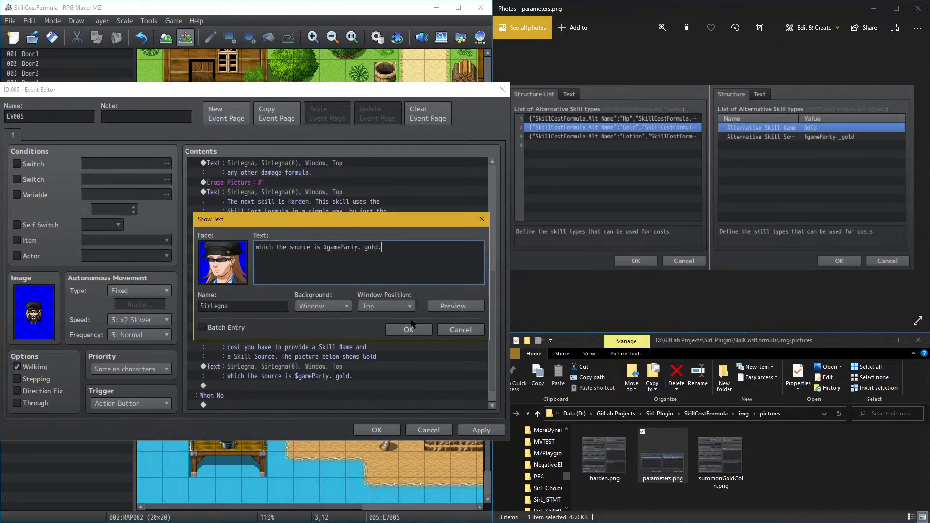
type("So with")
key("Return")
type("that in mind if we return to")
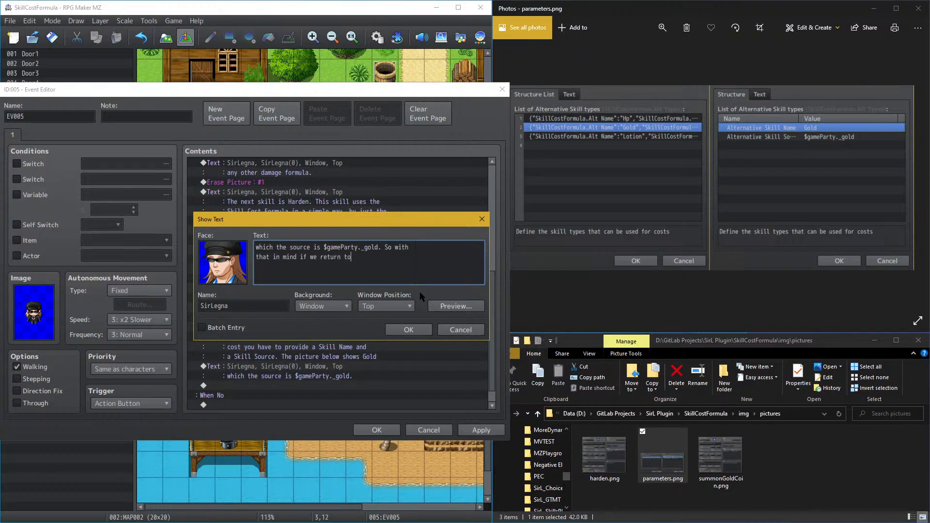
type(" the Harden skill.")
left_click(409, 330)
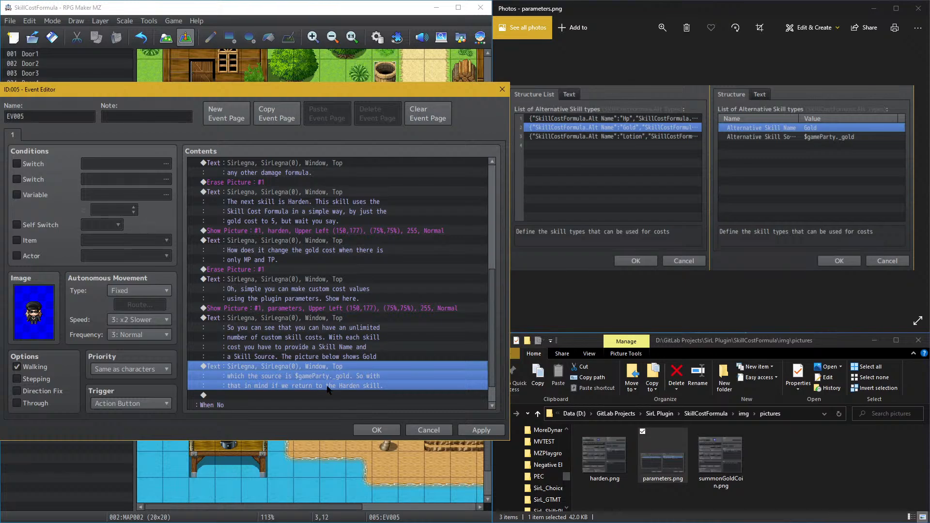
double_click(350, 365)
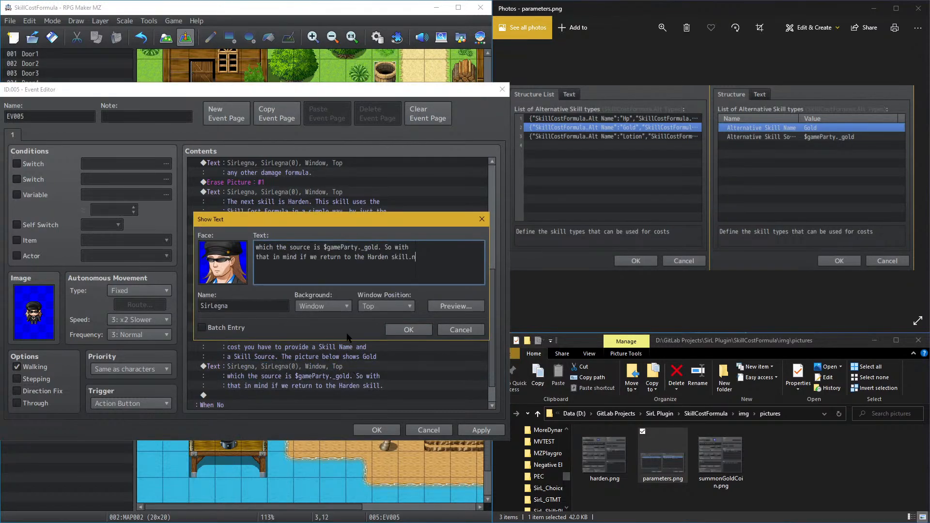
key("BackSpace")
right_click(321, 273)
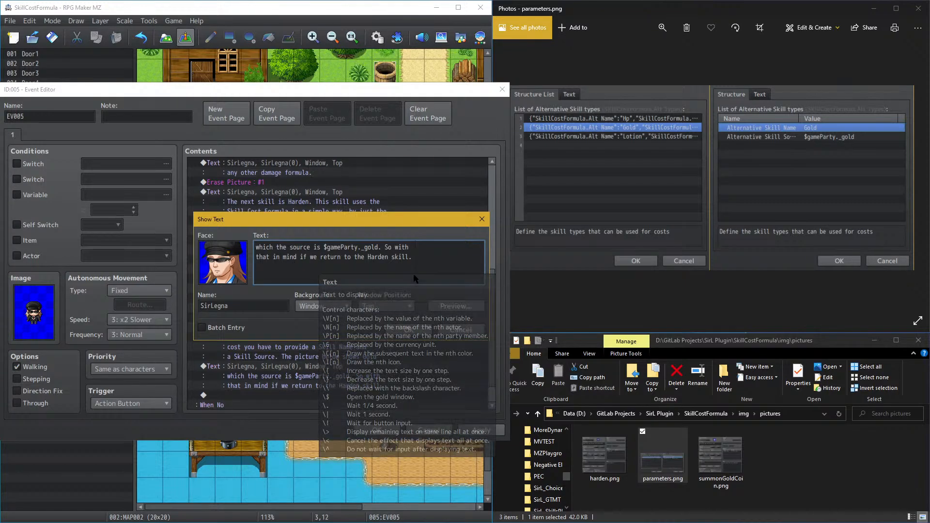
key("Escape")
left_click(408, 329)
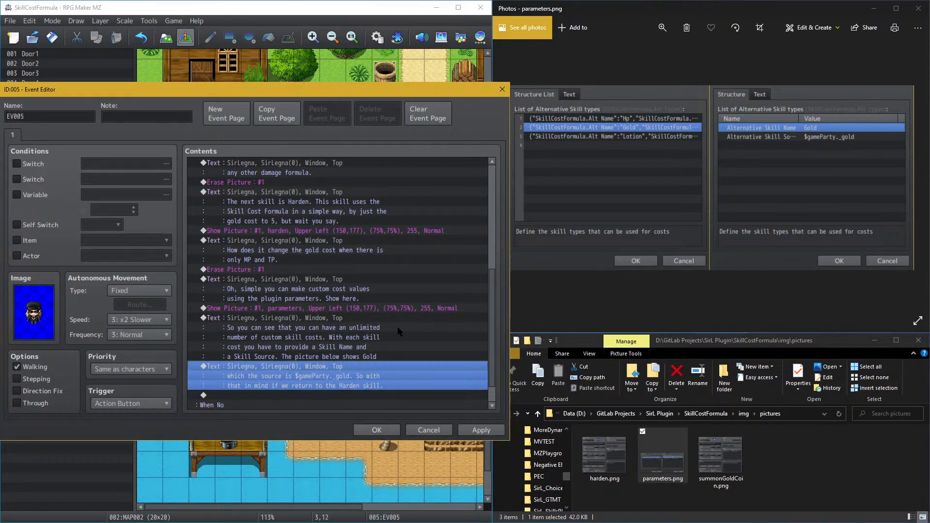
Step: Copy the Show Picture command for harden to the end of the branch, after the message about returning to the Harden skill
left_click(344, 307)
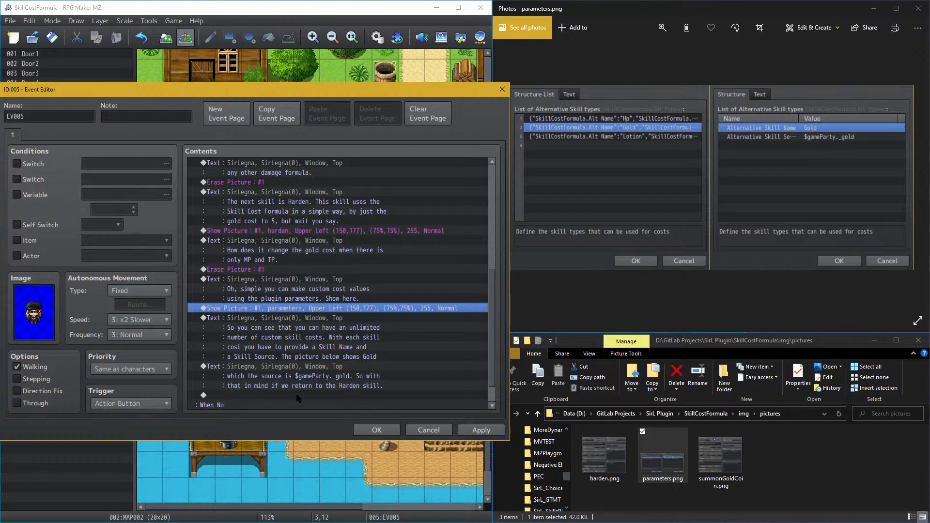
left_click(338, 230)
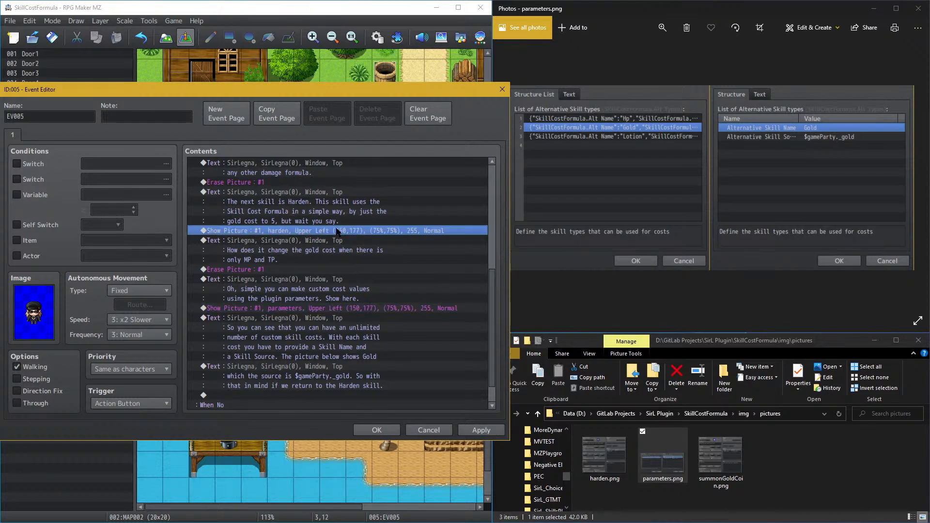
key("ctrl+c")
left_click(258, 396)
key("ctrl+v")
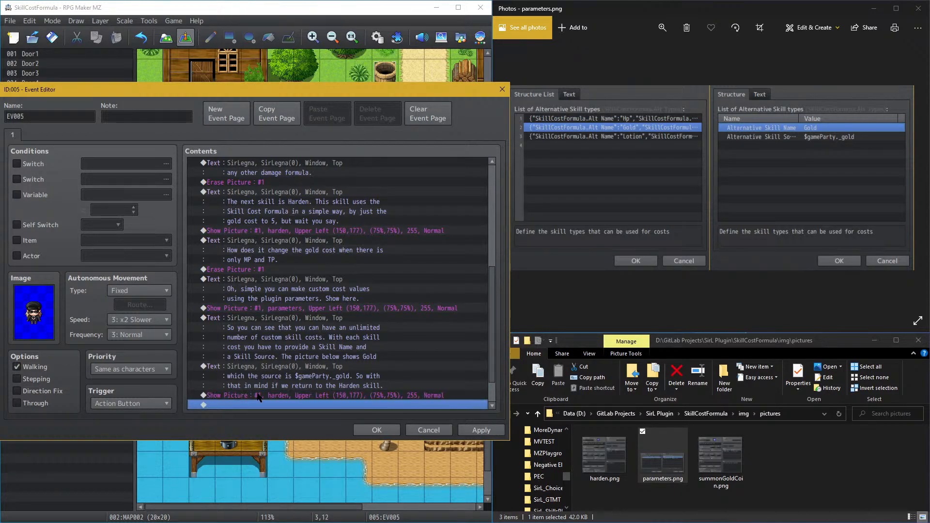
Step: Duplicate the message about returning to the Harden skill below the new harden picture command and open the copy for editing
scroll(287, 361, "down", 1)
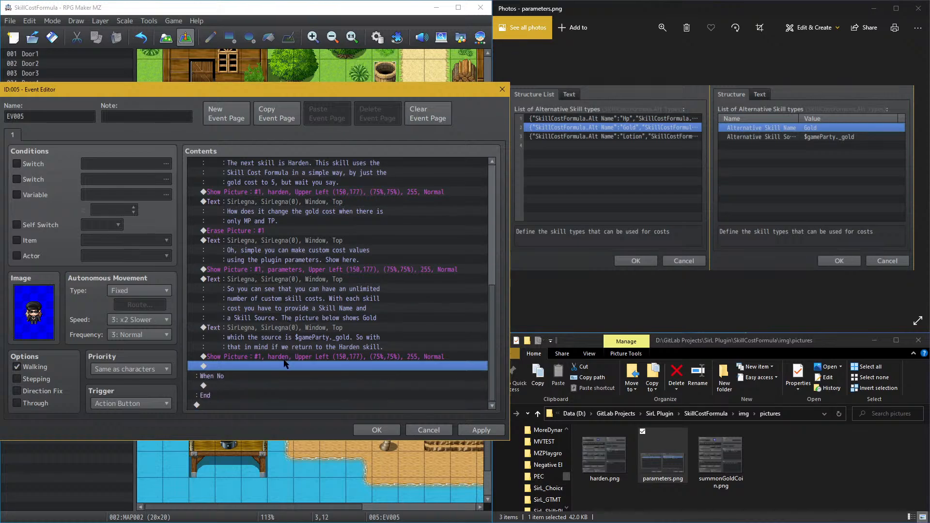
left_click(289, 327)
key("ctrl+c")
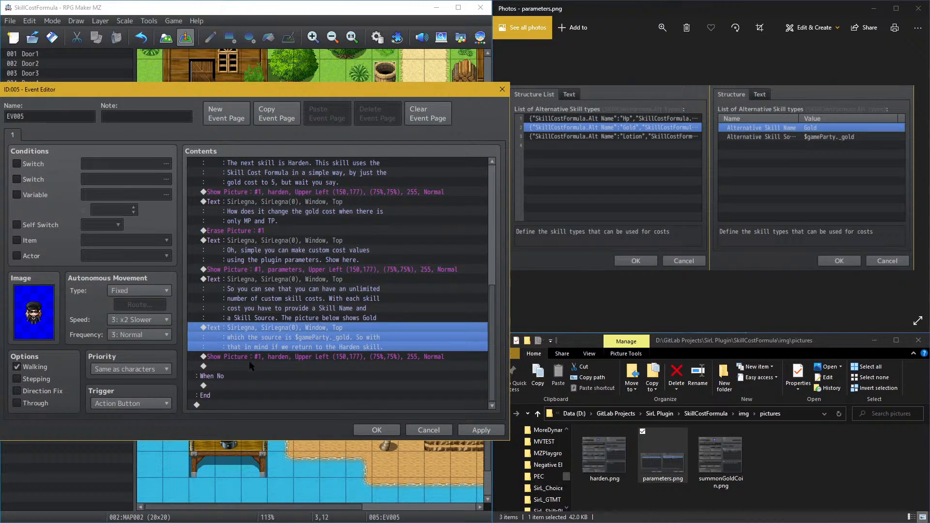
left_click(251, 364)
key("ctrl+v")
double_click(267, 368)
key("ctrl+a")
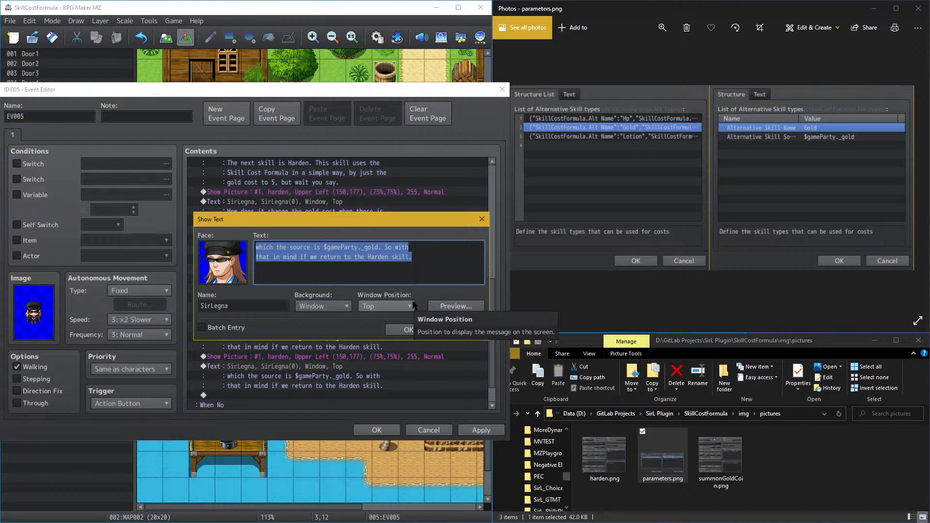
Step: Switch to Photos, bring up harden.png as a reference, and return to the message text in RPG Maker MZ
left_click(515, 177)
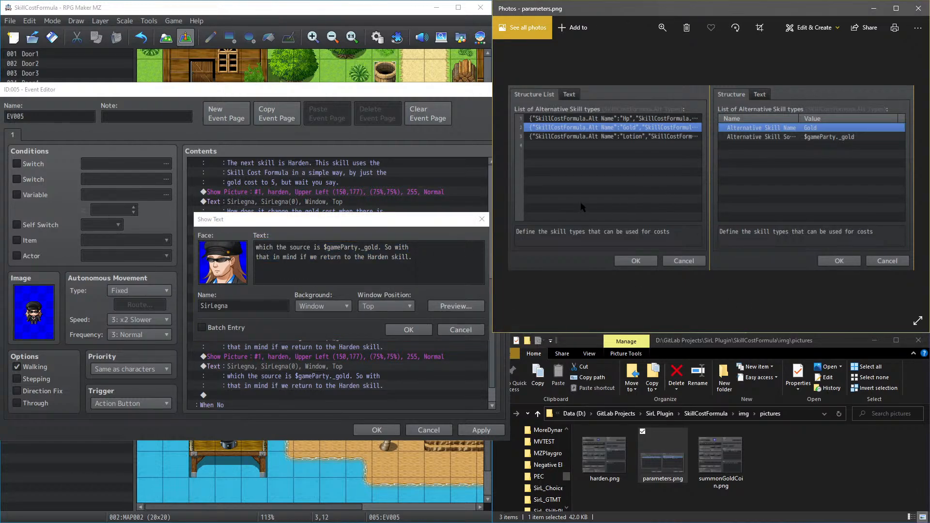
left_click(515, 178)
left_click(324, 397)
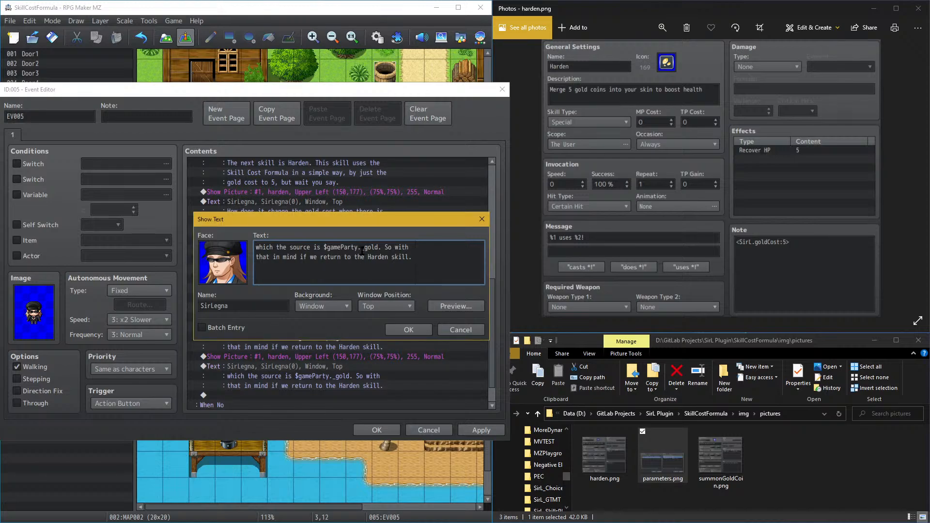
Step: Replace the copied message's text with "You see in the Note section the tag," followed by "<SirL.goldCost:5>" on its own line
key("ctrl+a")
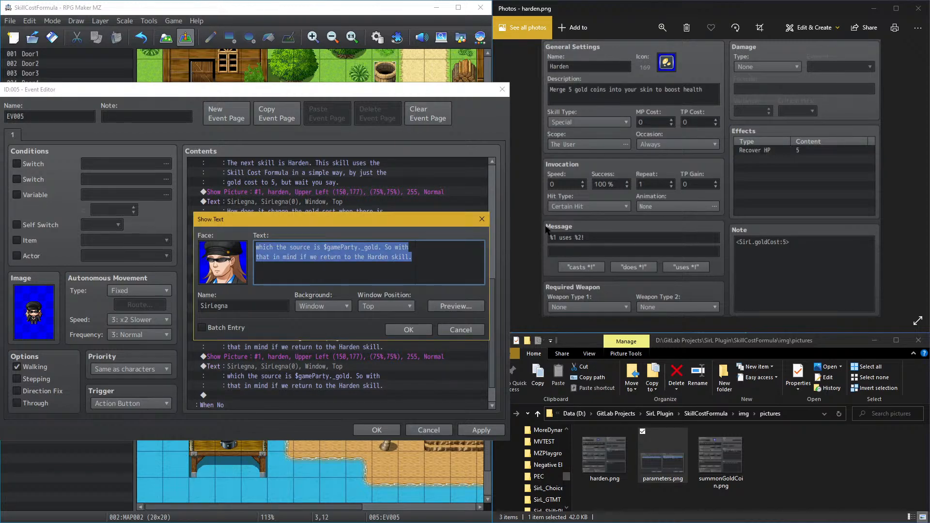
type("You see in the")
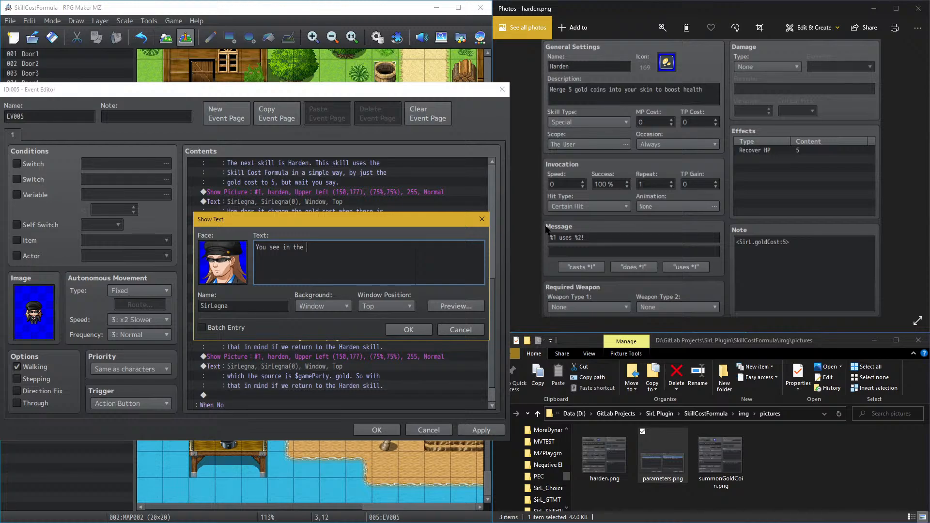
type(" Note sectino")
key("BackSpace")
key("BackSpace")
type("on the ")
type("comma")
key("BackSpace")
key("BackSpace")
key("BackSpace")
key("BackSpace")
key("BackSpace")
type("tag,")
key("Return")
type("<>")
type("SirL.")
type("goldCost")
type(":5>")
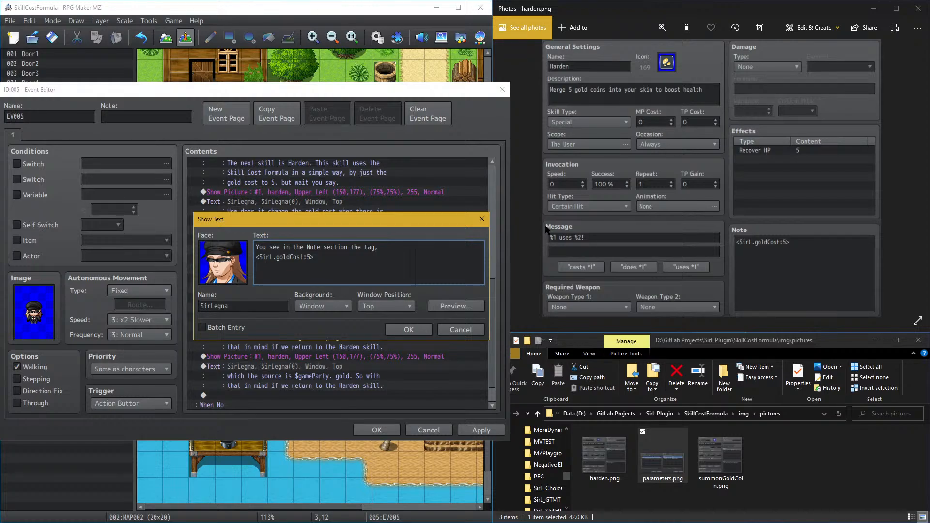
Step: Continue the message with "When using an alt cost, you need to have the name in all lowercase. Then in this specific", with batch entry enabled
type("When using an alt cost, you need to have ")
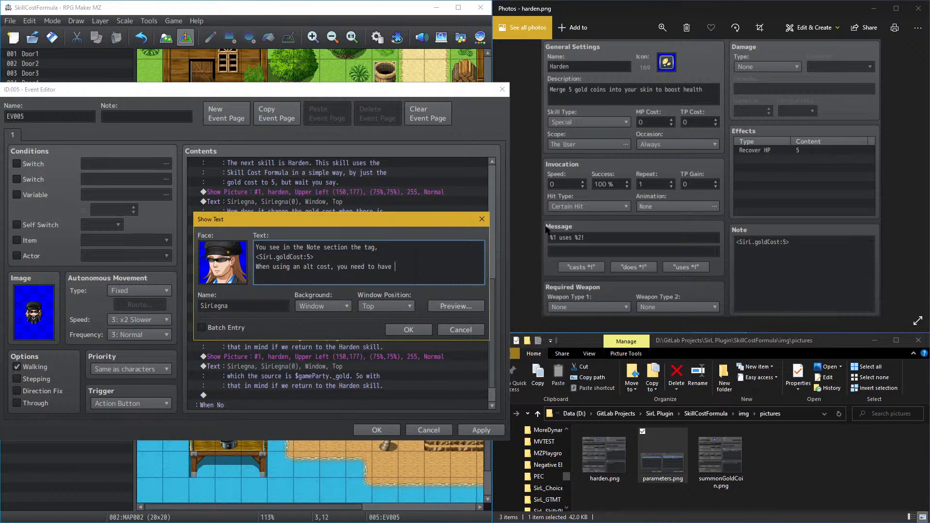
type("the ")
type("name in all")
type(" lowercase")
left_click(214, 328)
left_click(386, 270)
type(". Then")
type("in this specific")
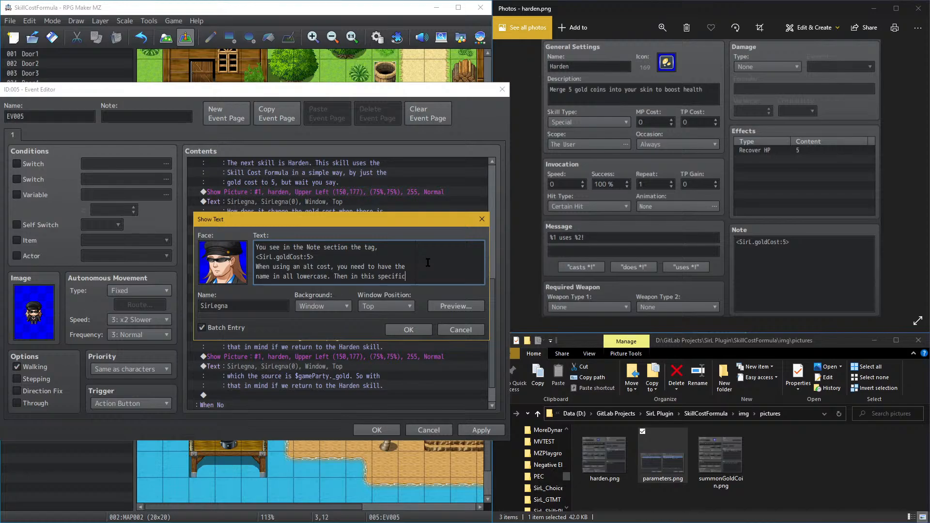
key("Return")
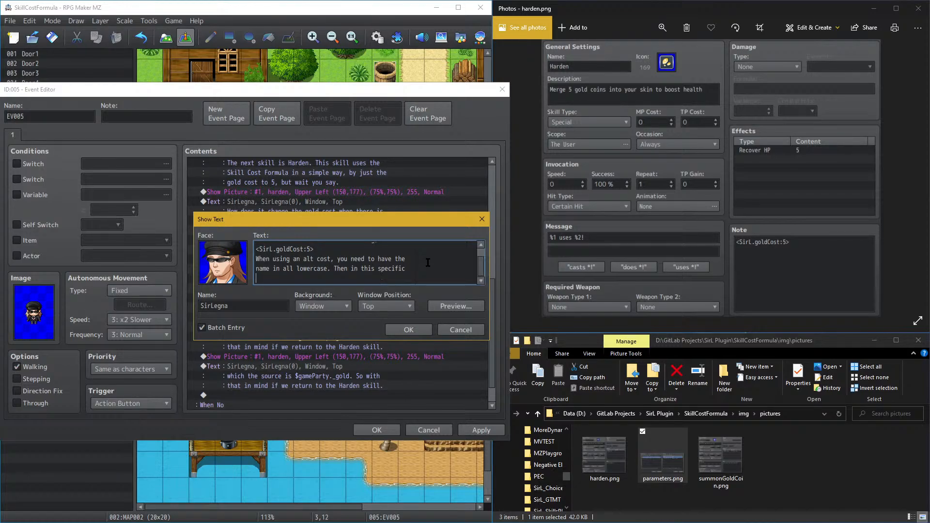
Step: Add "case it will remove 5 from the souce which is" and "$gameParty._gold. It also checks this to find" as two lines to the message
type("case it will remove 5 from the souce which")
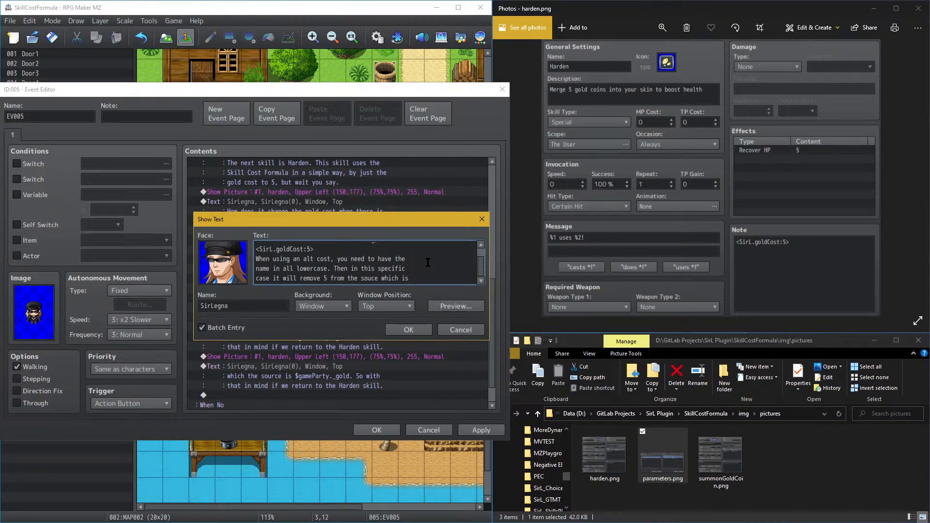
type(" is")
key("Return")
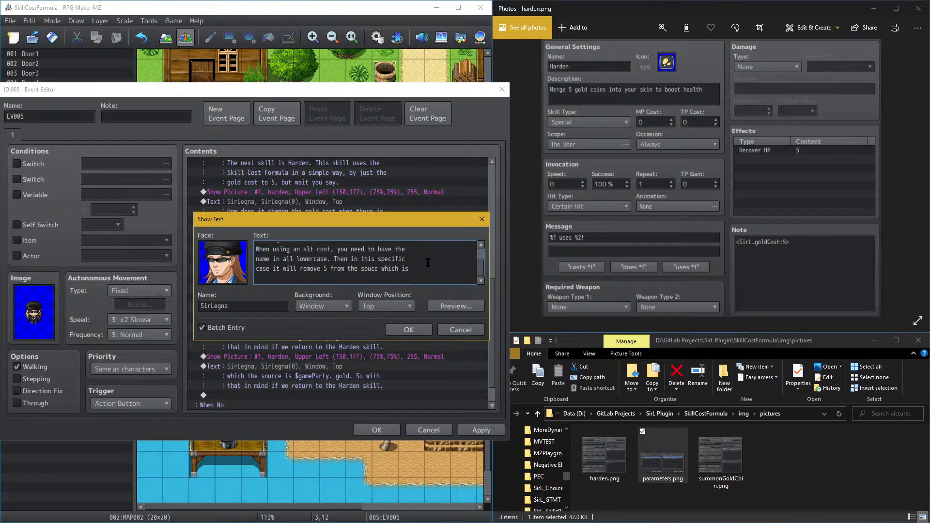
type("$gameParty._gold. It also checks this to find")
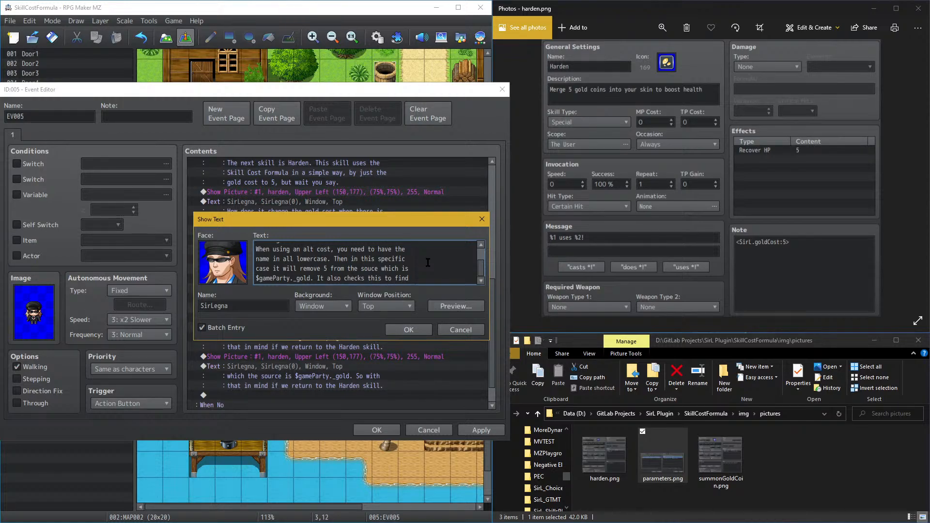
Step: End the message with "out if the skill can be used in the first place." and save the changes to event EV005
type(" out if")
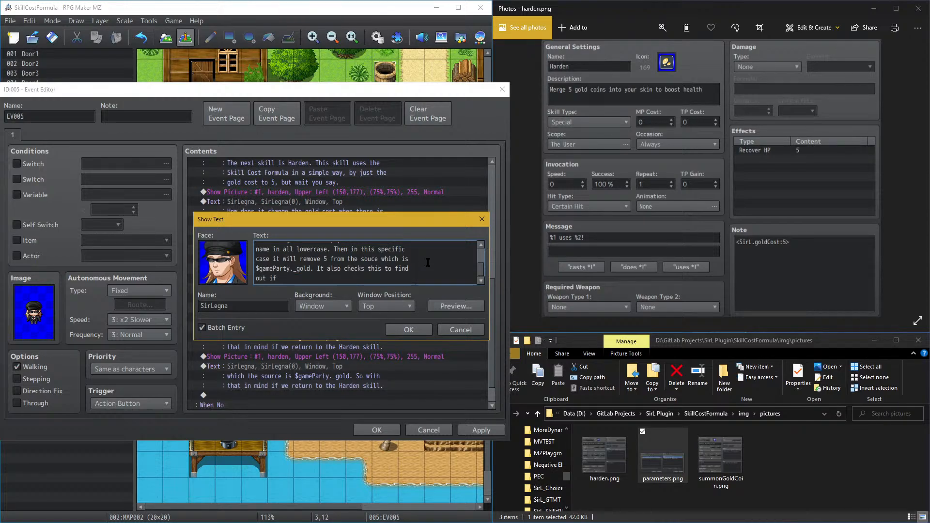
type(" the skill can be used in the first place.")
left_click(396, 280)
key("Return")
key("Delete")
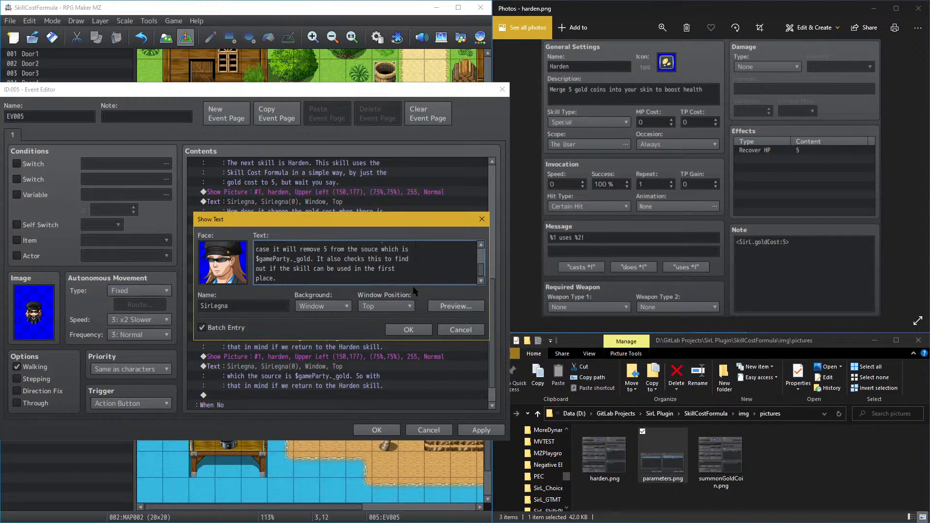
left_click(409, 329)
scroll(406, 310, "down", 3)
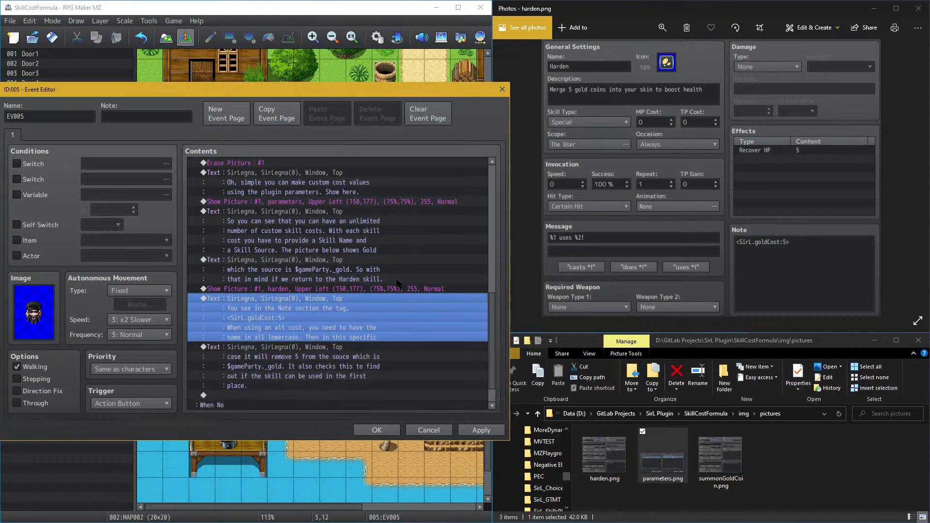
scroll(395, 283, "down", 1)
left_click(343, 318)
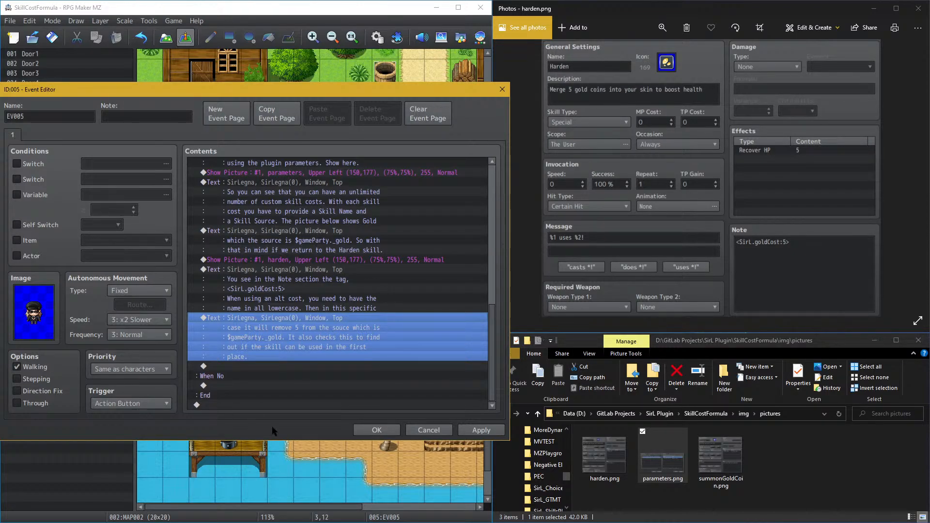
left_click(365, 433)
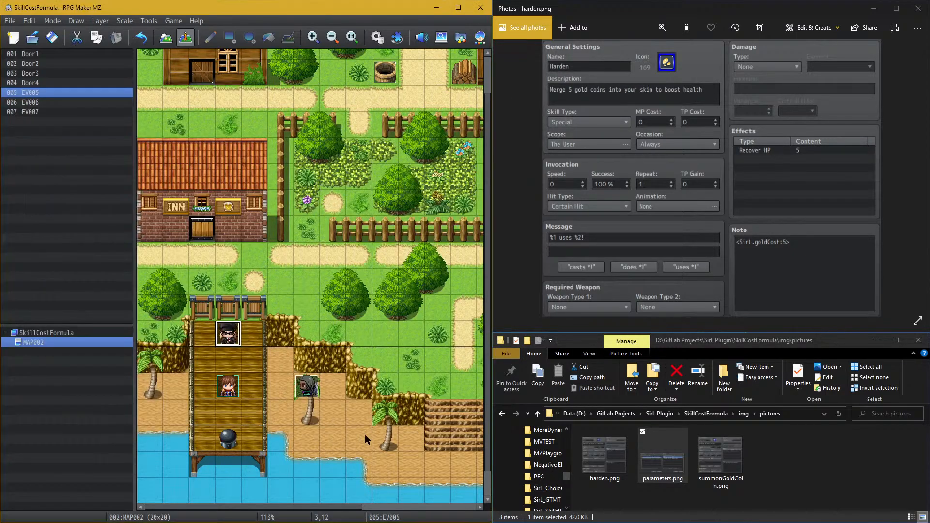
Step: Show the Extract Lotion skill in the database and take a screen snip of its settings
left_click(378, 38)
left_click(37, 140)
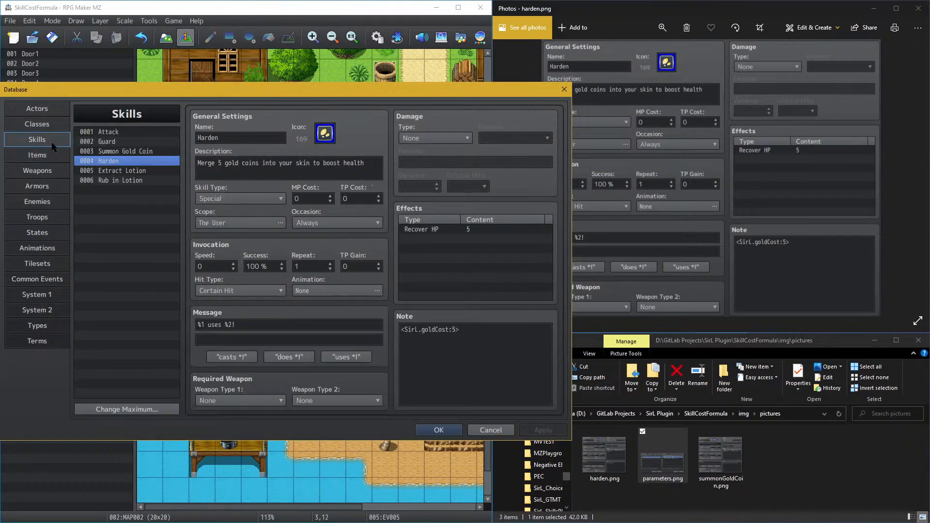
left_click(102, 171)
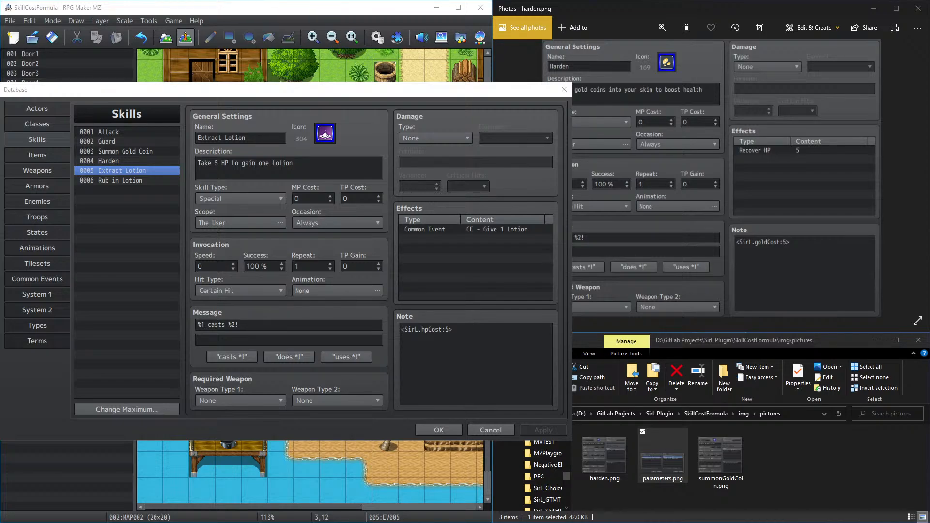
key("super+shift+s")
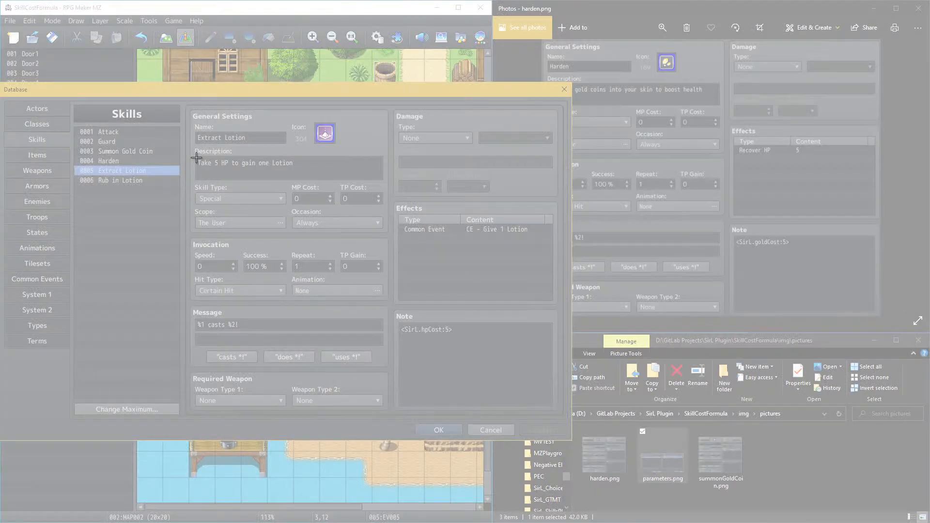
mouse_move(72, 102)
left_mouse_down()
mouse_move(555, 349)
mouse_move(598, 448)
mouse_move(212, 130)
mouse_move(73, 104)
left_mouse_up()
right_click(72, 104)
left_click(174, 97)
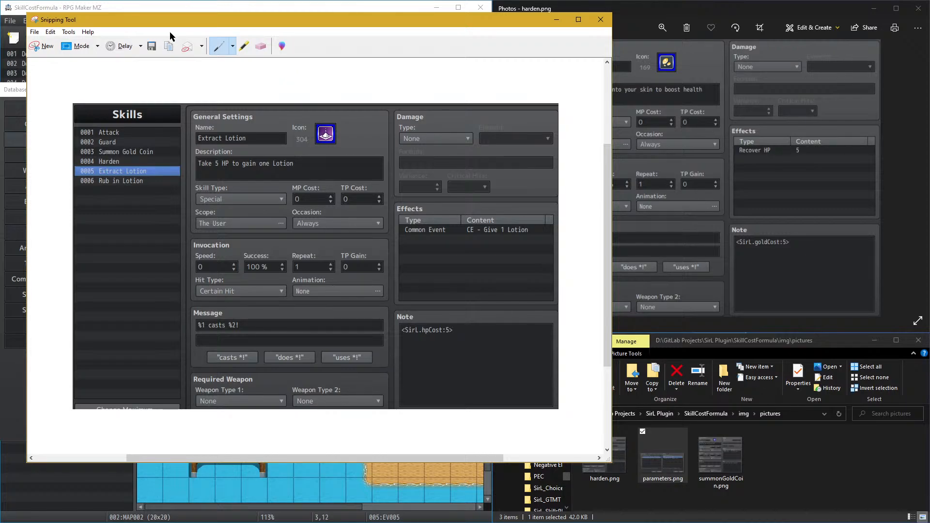
Step: Save the snip as extractLotion.png in the project's img/pictures folder and minimize Snipping Tool
left_click_drag(196, 26, 223, 28)
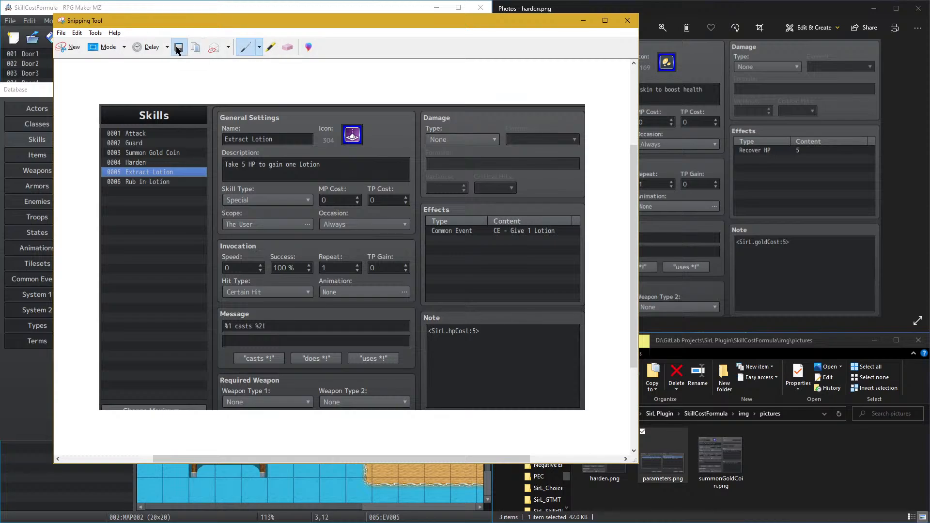
left_click(178, 47)
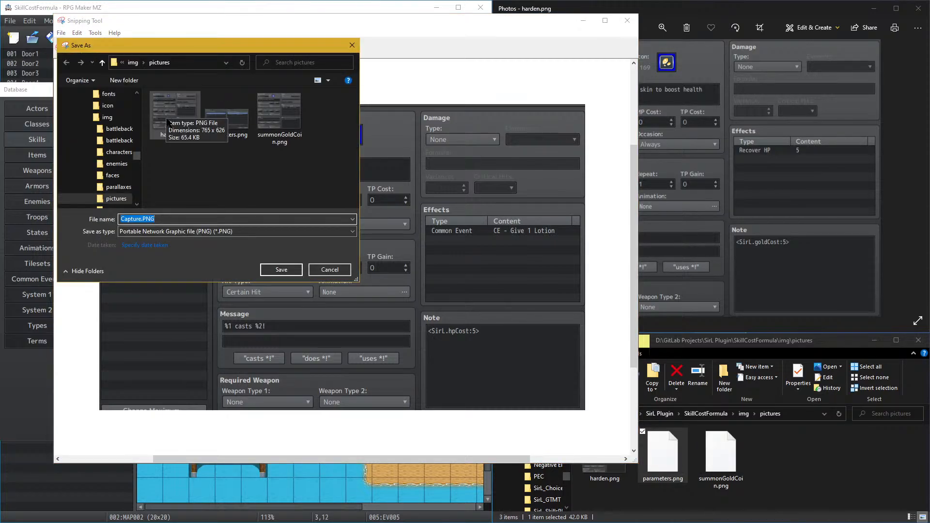
left_click(175, 116)
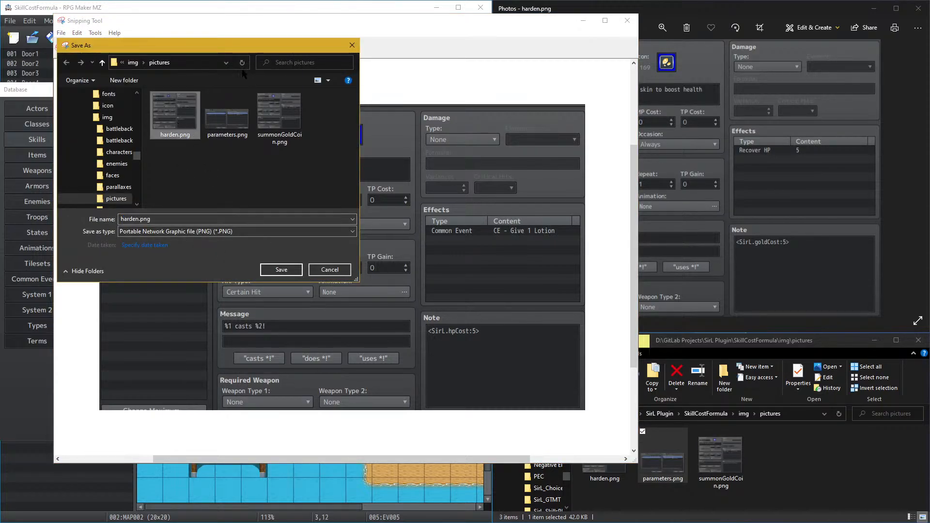
left_click_drag(245, 46, 548, 83)
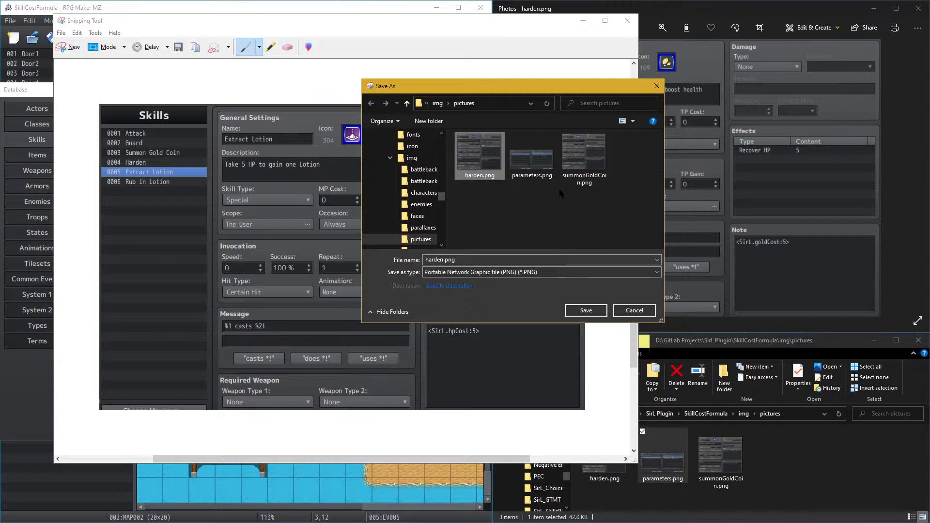
double_click(440, 259)
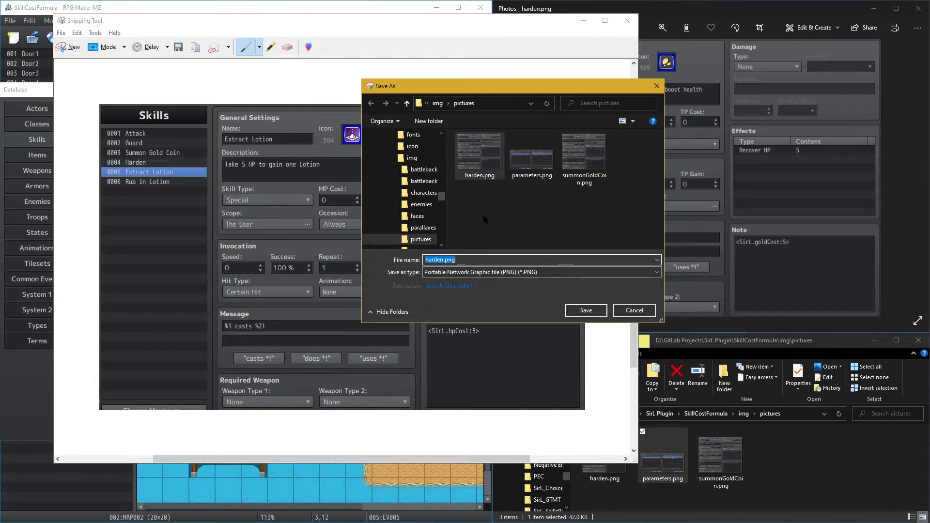
type("extract")
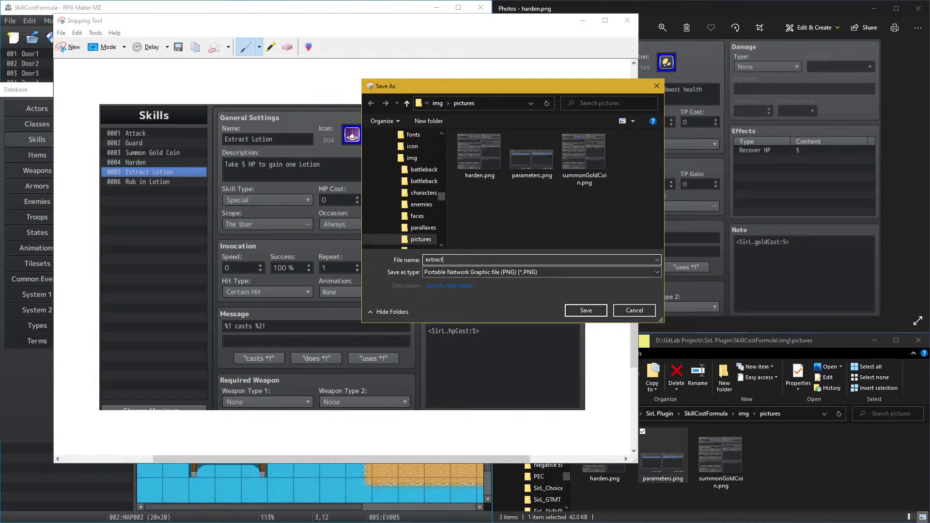
type("Lotion.png")
key("Return")
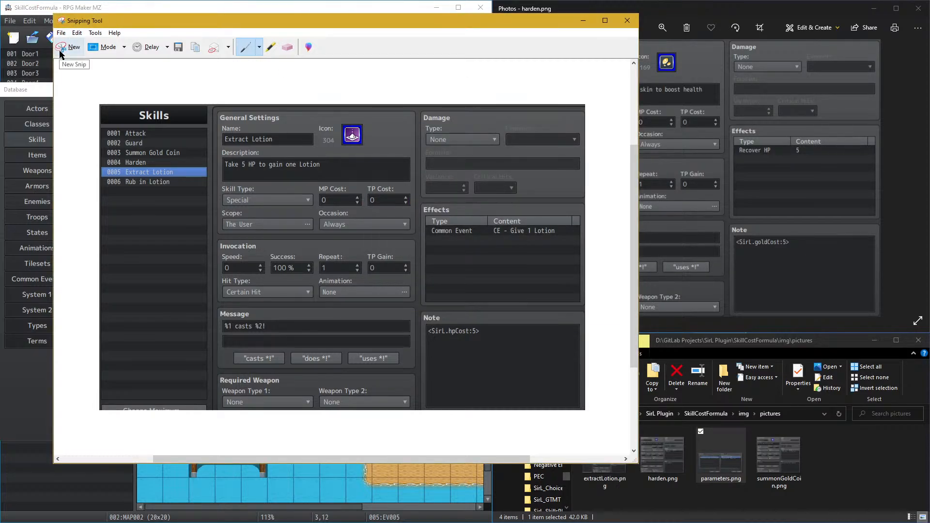
left_click(584, 22)
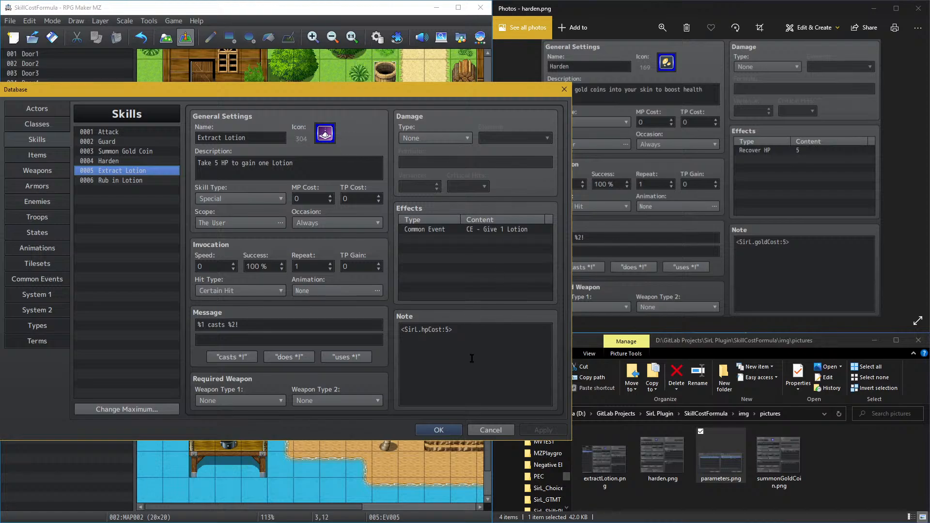
Step: Close the database, reopen event EV005, and copy the harden Show Picture command to the end of the branch before When No
left_click(439, 430)
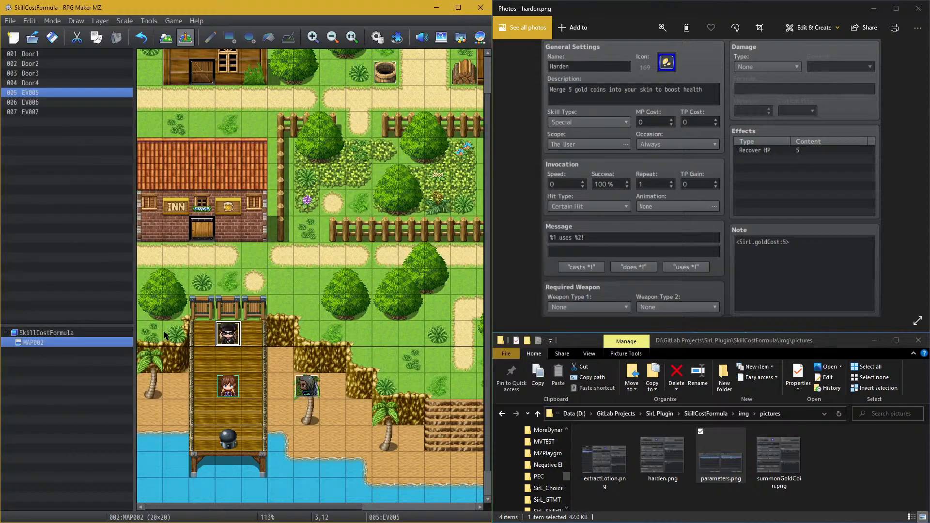
double_click(234, 347)
left_click(286, 261)
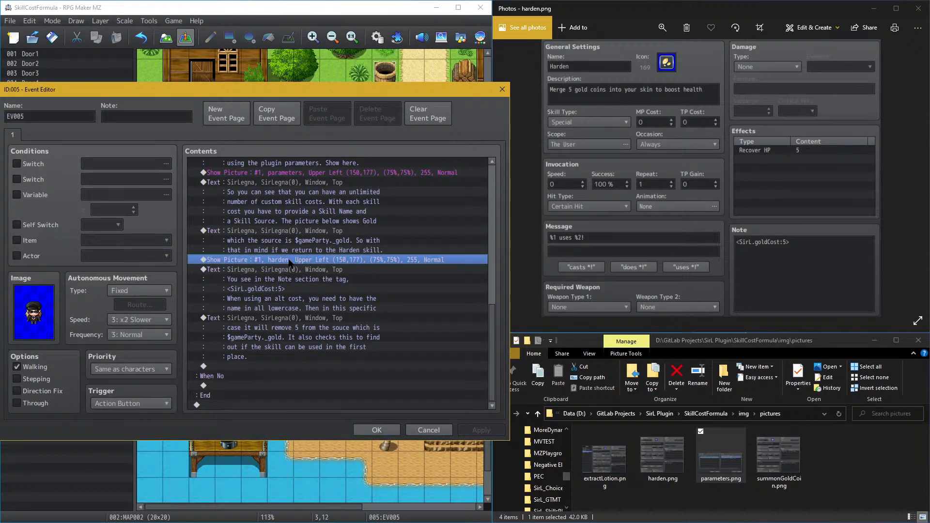
left_click(246, 368)
key("ctrl+v")
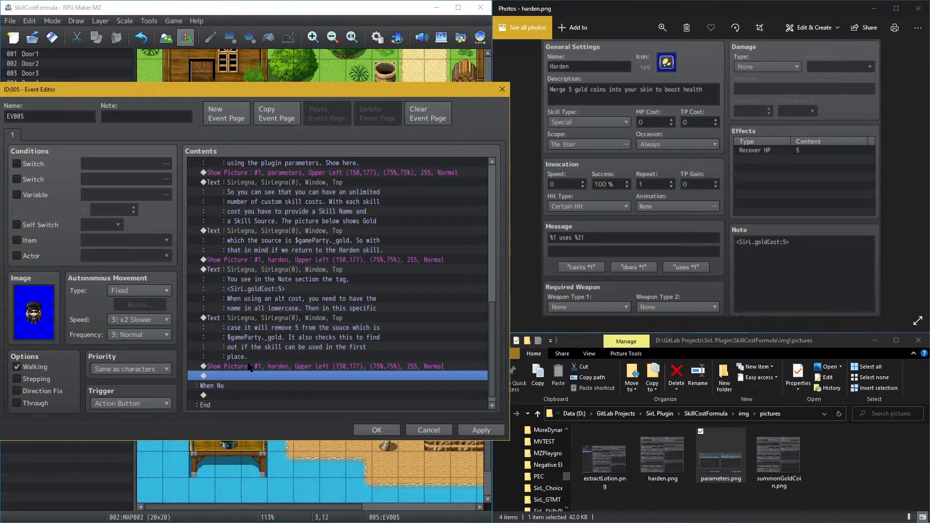
Step: Copy the Erase Picture #1 command to just before the harden picture command that precedes the Note section message
left_click(250, 367)
scroll(264, 250, "up", 3)
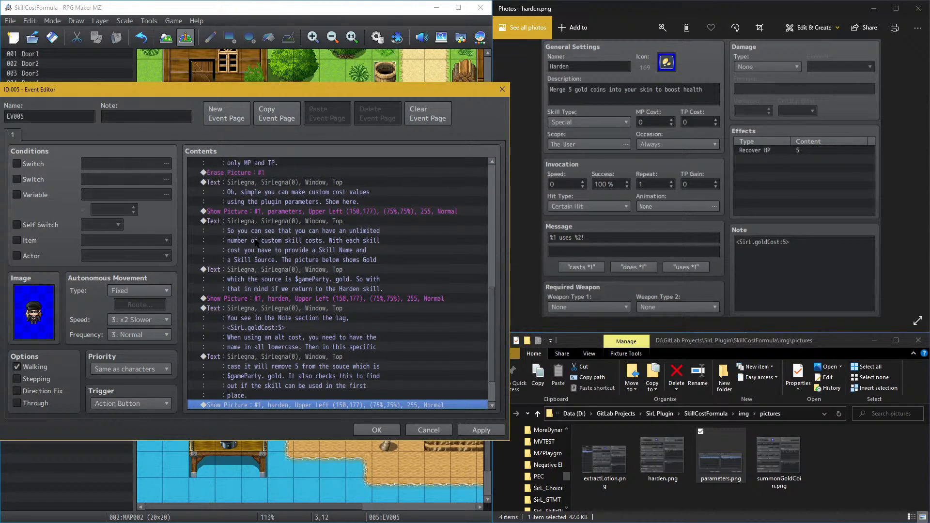
left_click(268, 192)
scroll(286, 246, "down", 3)
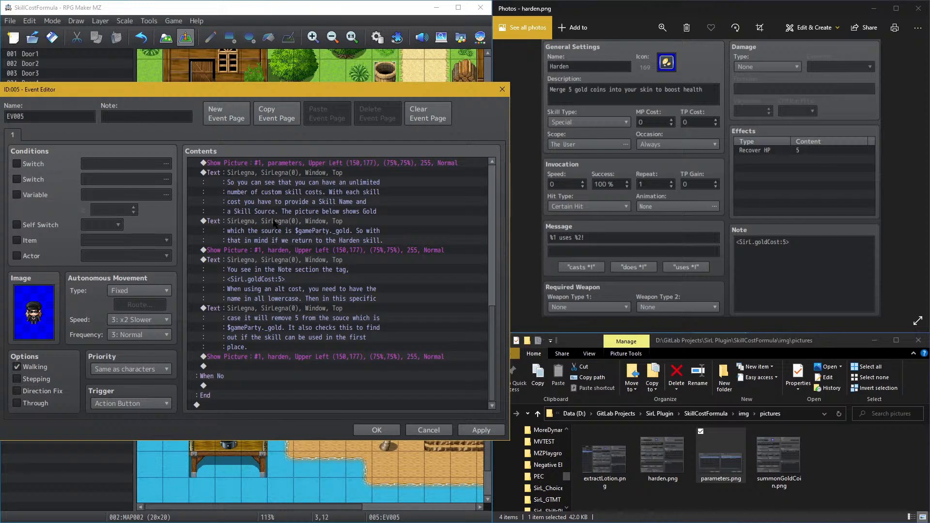
left_click(274, 220)
left_click(271, 251)
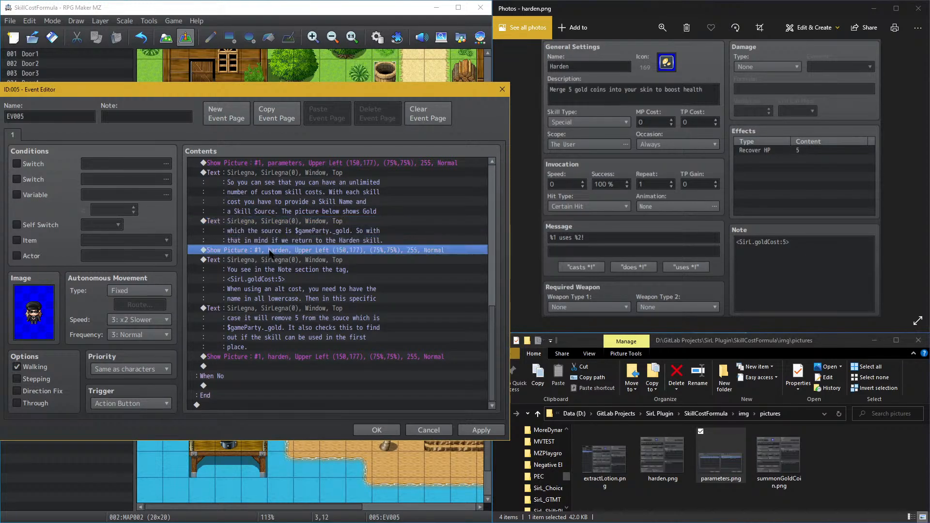
key("ctrl+v")
Step: Try moving the harden Show Picture command below the <SirL.goldCost:5> message, and put it back directly above that message
key("ctrl+x")
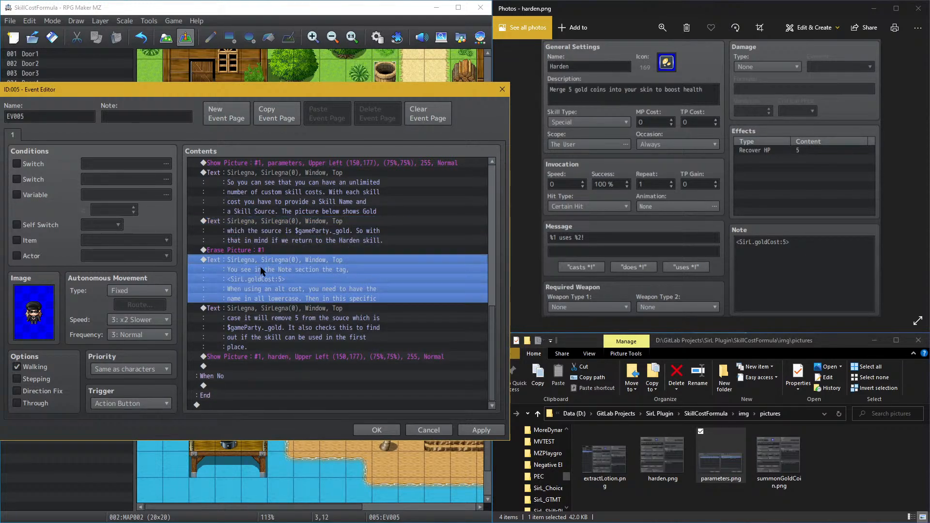
left_click(246, 308)
key("ctrl+v")
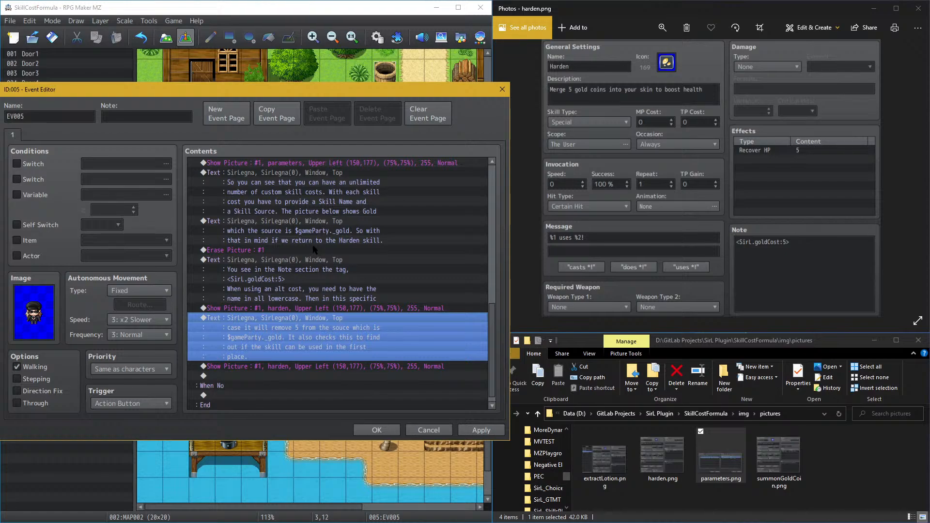
left_click(275, 300)
left_click(271, 308)
key("ctrl+x")
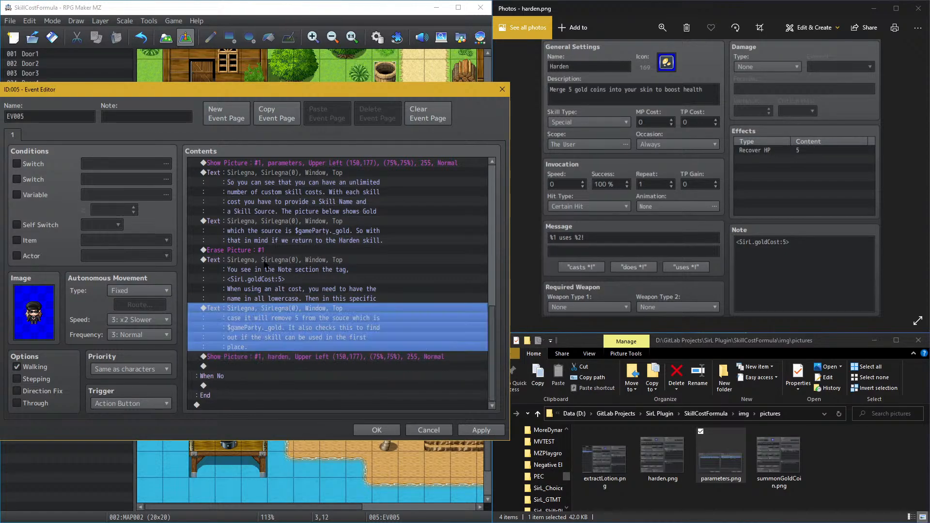
left_click(265, 259)
key("ctrl+v")
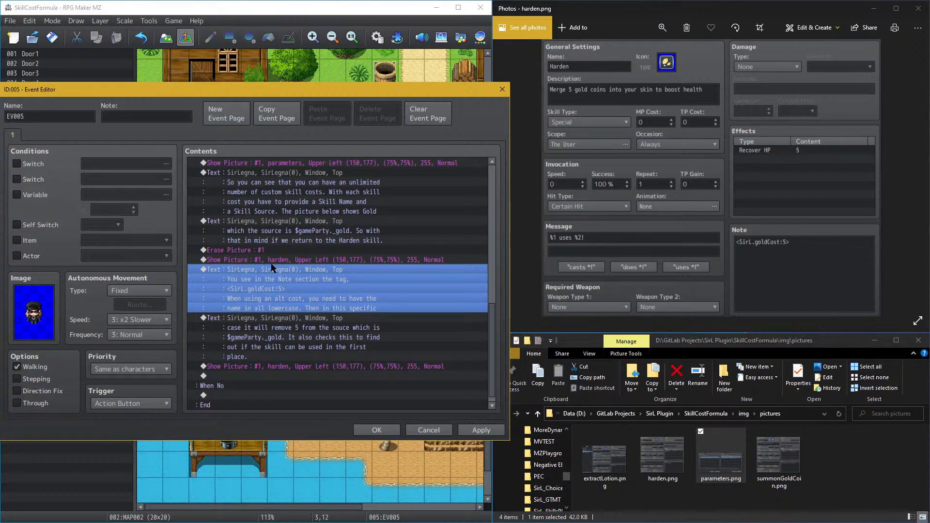
Step: Copy the Erase Picture #1 command to directly above the last harden Show Picture command before When No
scroll(268, 241, "down", 1)
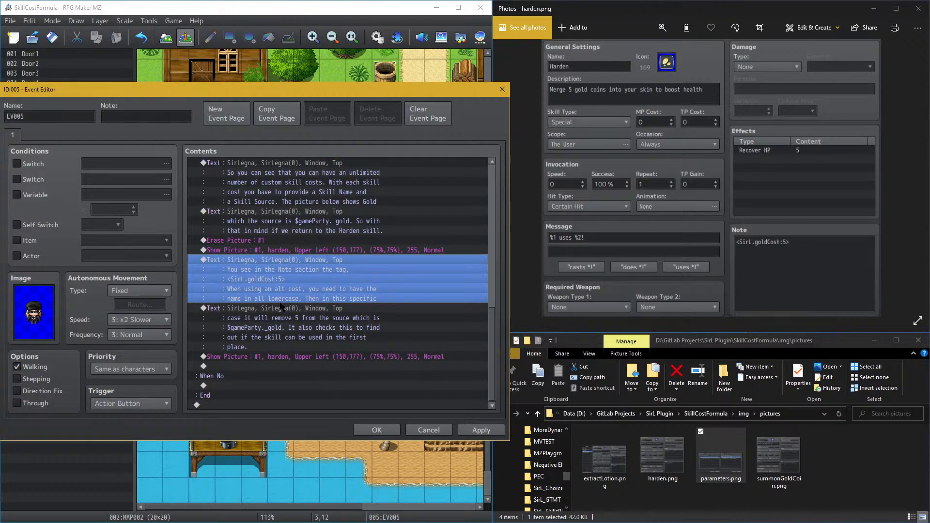
left_click(262, 240)
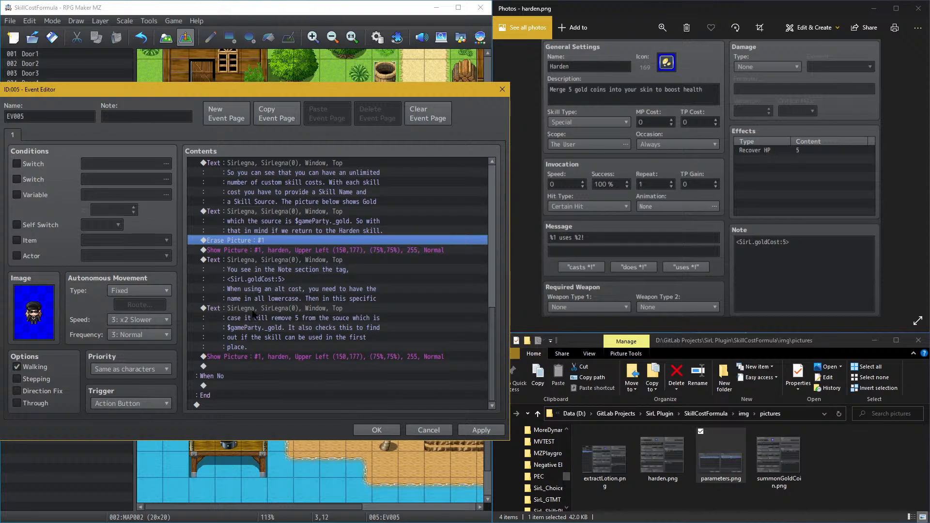
left_click(239, 358)
key("ctrl+v")
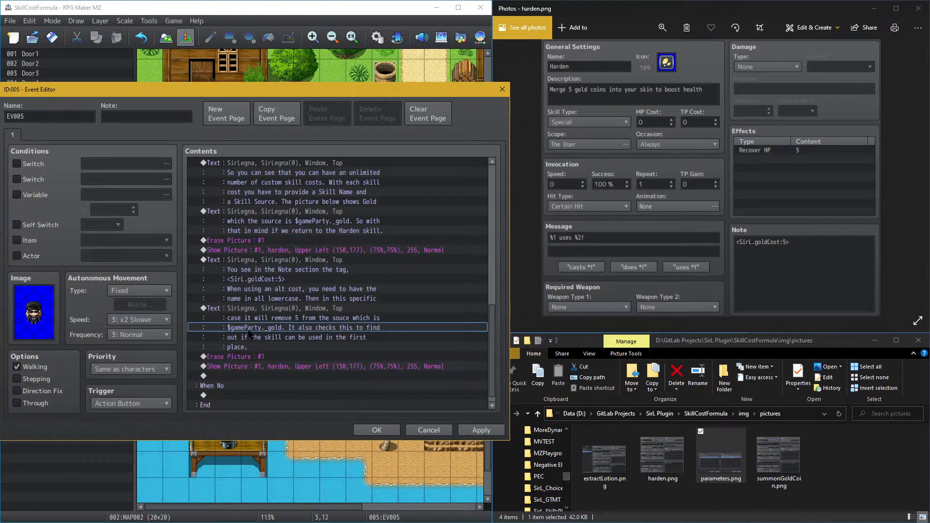
Step: Copy the "case it will remove 5" message to above the last harden Show Picture command, and replace its text with "The next skill is"
left_click(262, 310)
key("ctrl+c")
left_click(237, 367)
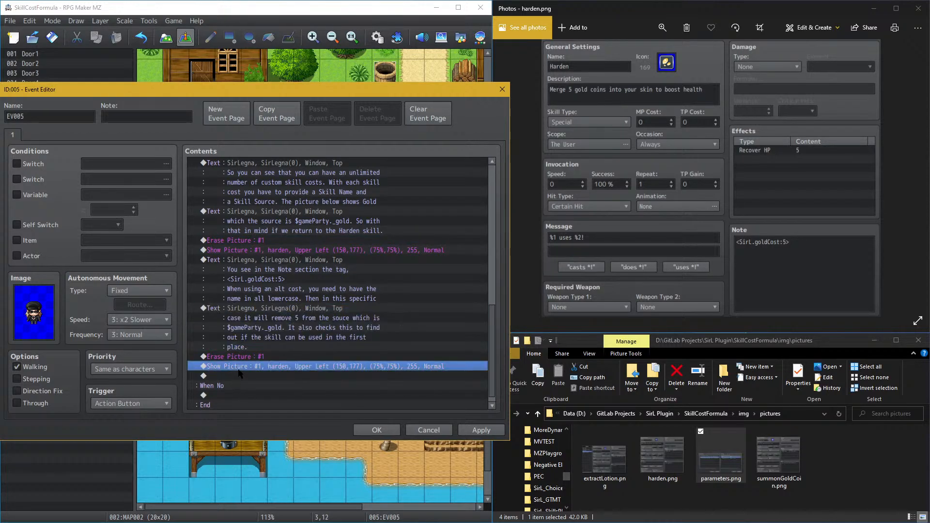
key("ctrl+v")
double_click(250, 363)
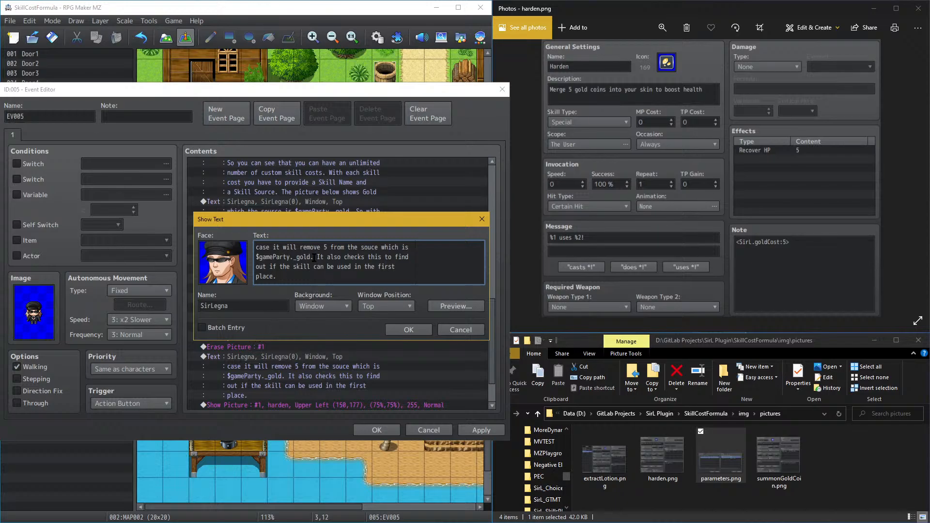
key("ctrl+a")
type("The ne")
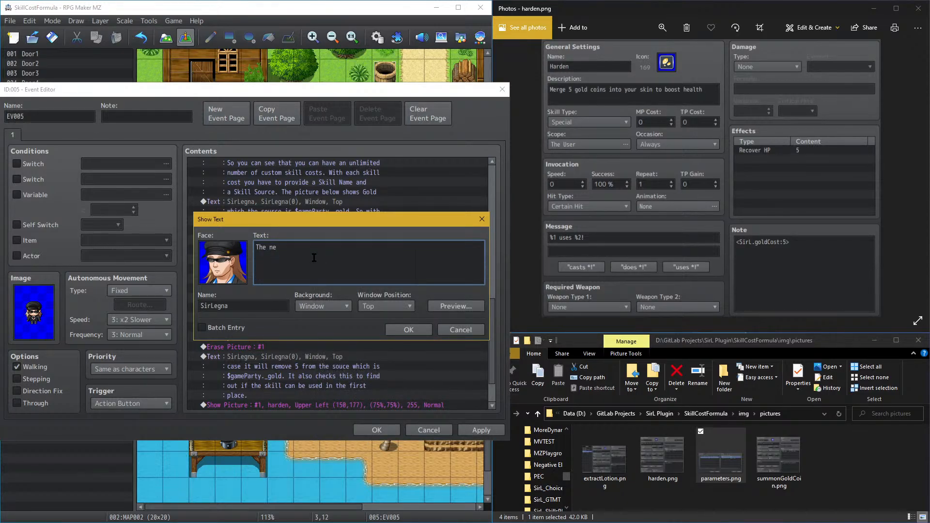
type("xt skill is")
Step: Bring up extractLotion.png in the Photos viewer as a reference for the Extract Lotion skill
left_click(521, 178)
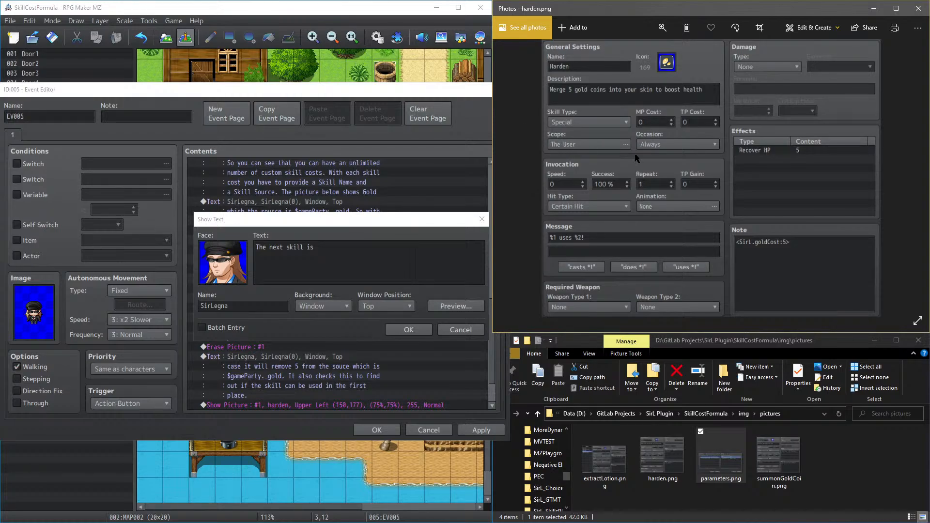
left_click(912, 175)
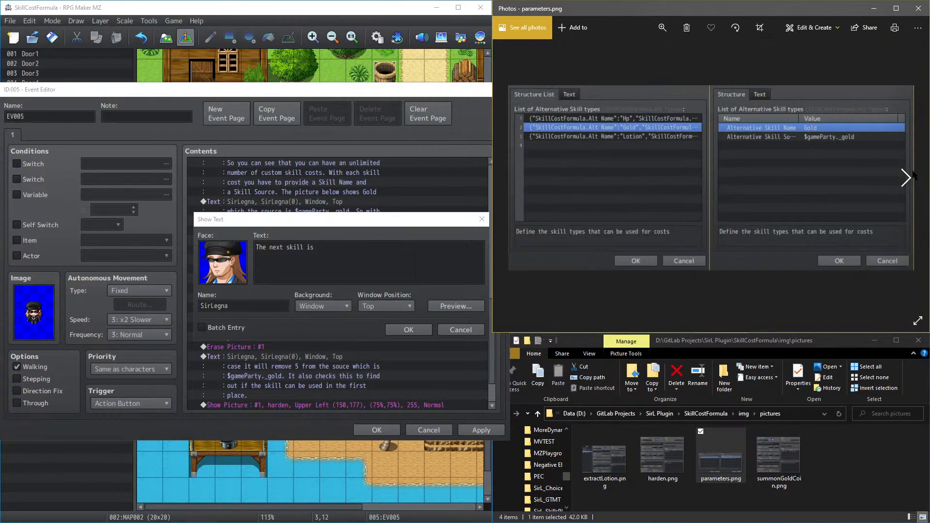
left_click(904, 178)
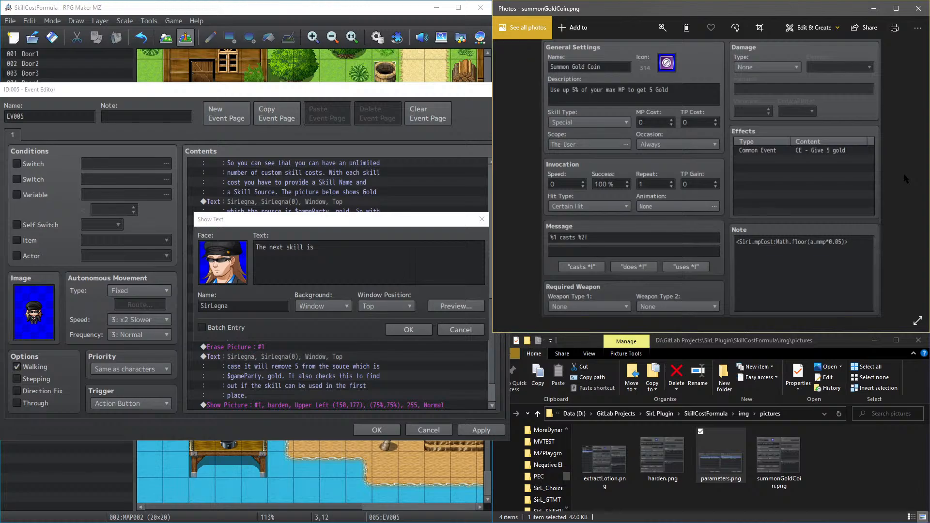
left_click(611, 489)
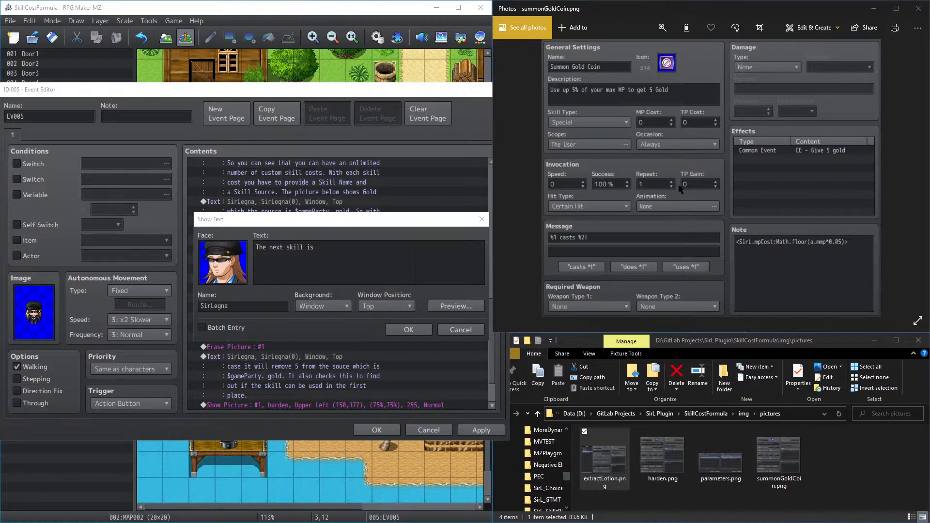
left_click(610, 462)
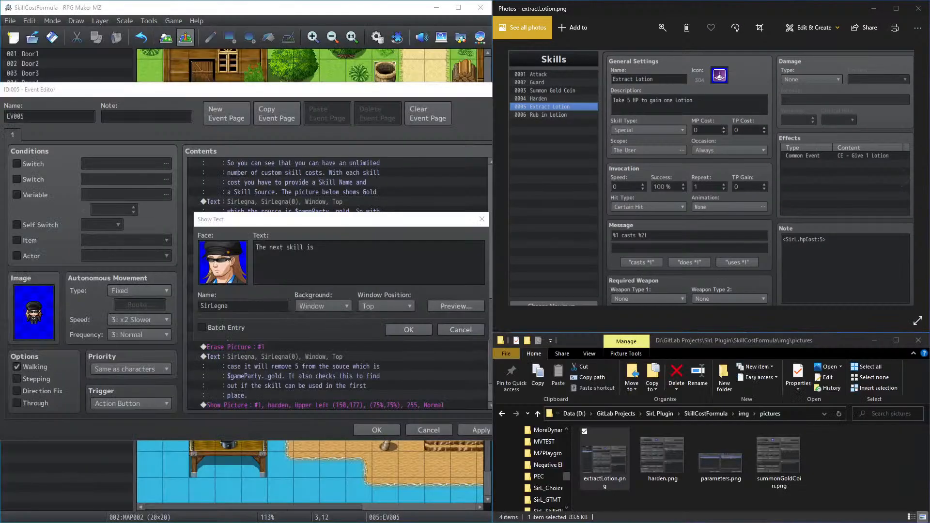
Step: Continue the new message text with "Extract Lotion. This skill uses the SirLegna's"
left_click(364, 262)
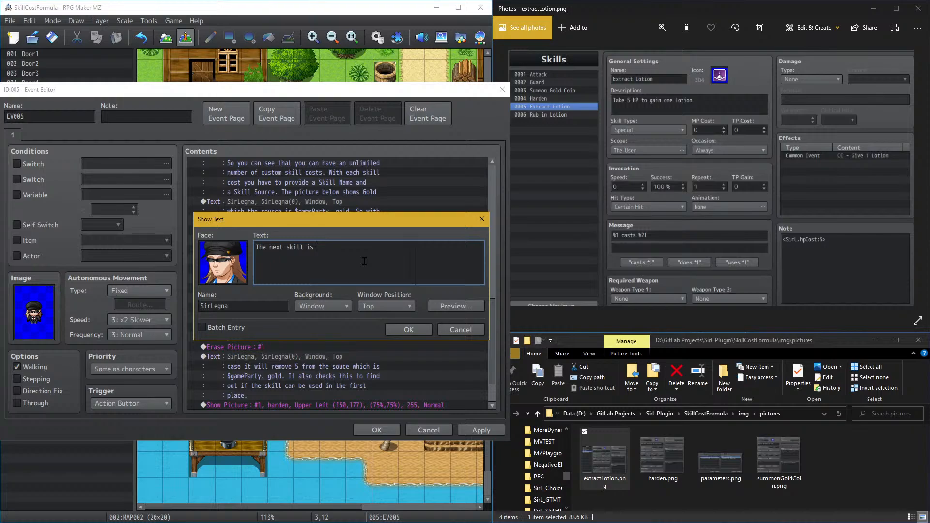
type("Extract")
type(" Lotion")
type(". This")
type(" skil")
type("uses")
key("BackSpace")
key("BackSpace")
key("BackSpace")
key("BackSpace")
type("uses")
key("BackSpace")
key("BackSpace")
key("BackSpace")
key("BackSpace")
type("uses the SirL.Cost")
key("BackSpace")
key("BackSpace")
key("BackSpace")
key("BackSpace")
key("BackSpace")
type("egna's ")
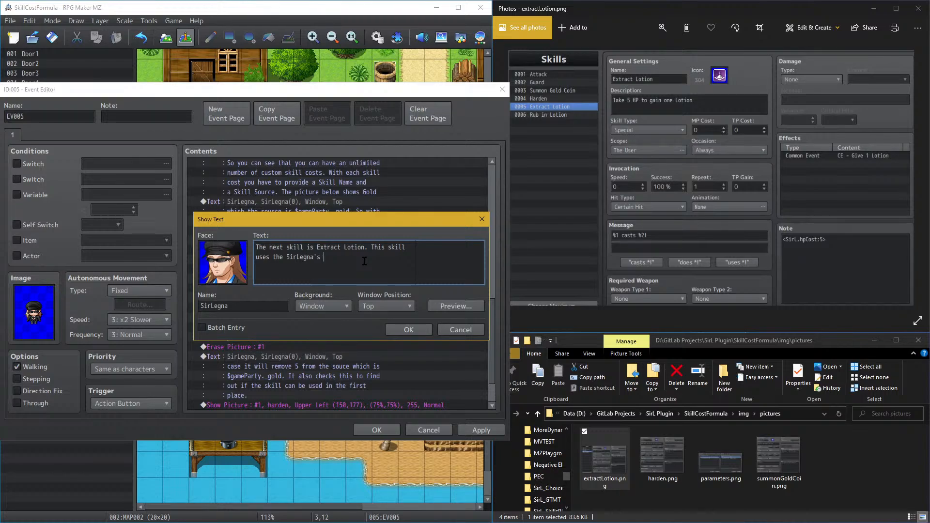
Step: Extend the message with "Skill Cost Formula for make a skill that cost HP"
type("Cost Formul")
type("a")
key("ctrl+Left")
key("ctrl+Left")
type("Skill Cost")
type(" Formula for")
type(" make ")
type("a skill that co")
type("st HP")
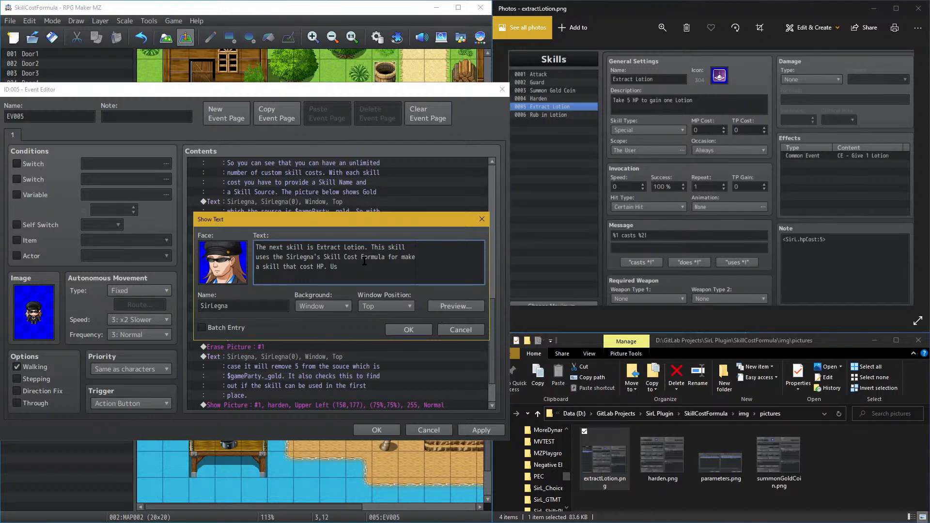
Step: Finish the message with ", using the following command: <SirL.hpCost:5>", insert 5 before HP, and confirm the text
type("using the rollowing command")
key("Return")
type(": <>")
type("Sir")
type("L.")
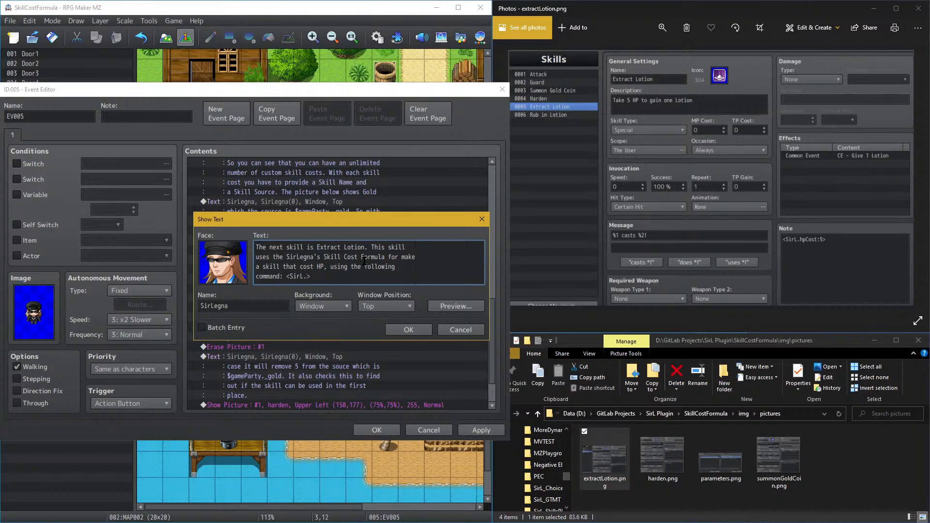
type("hpCost:5")
left_click(303, 265)
type("5")
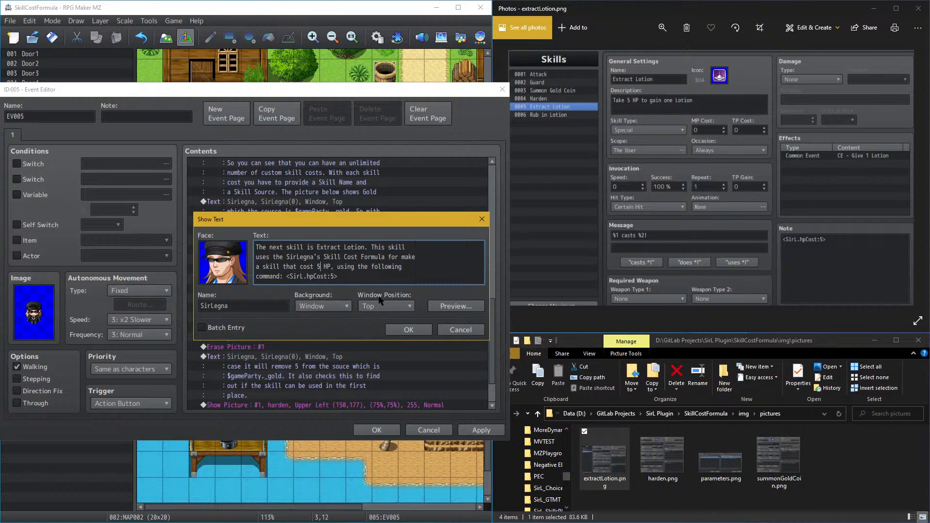
left_click(398, 330)
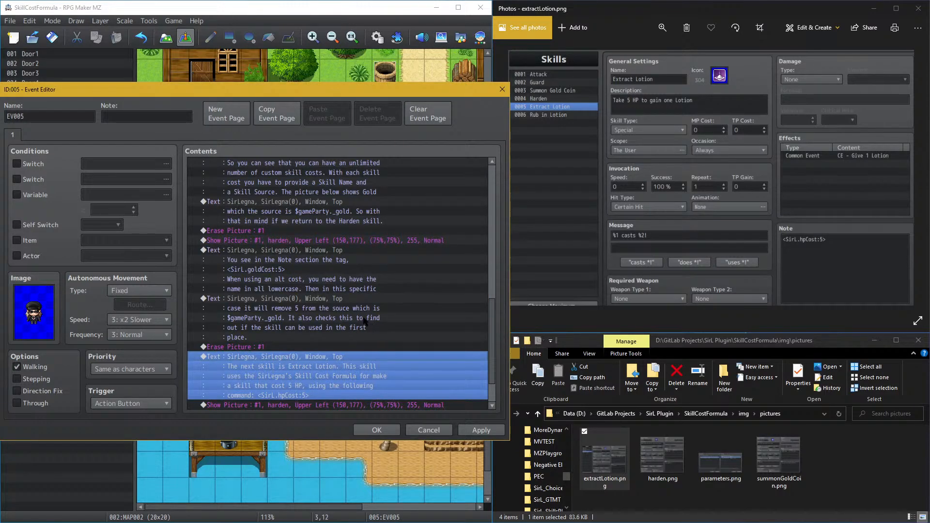
Step: Move the last harden Show Picture command directly above the Extract Lotion message, apply the event changes, and close the event editor
scroll(313, 318, "down", 1)
left_click(287, 384)
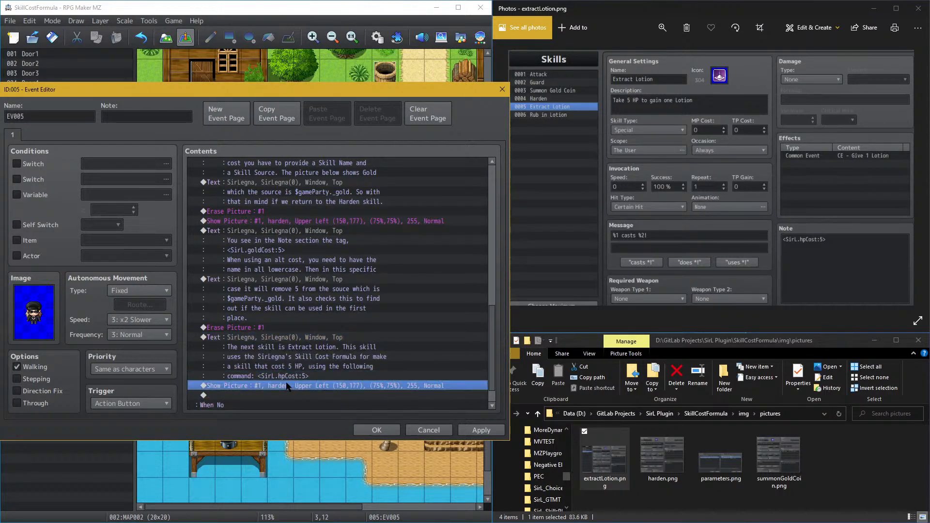
key("Delete")
left_click_drag(287, 386, 284, 344)
key("ctrl+v")
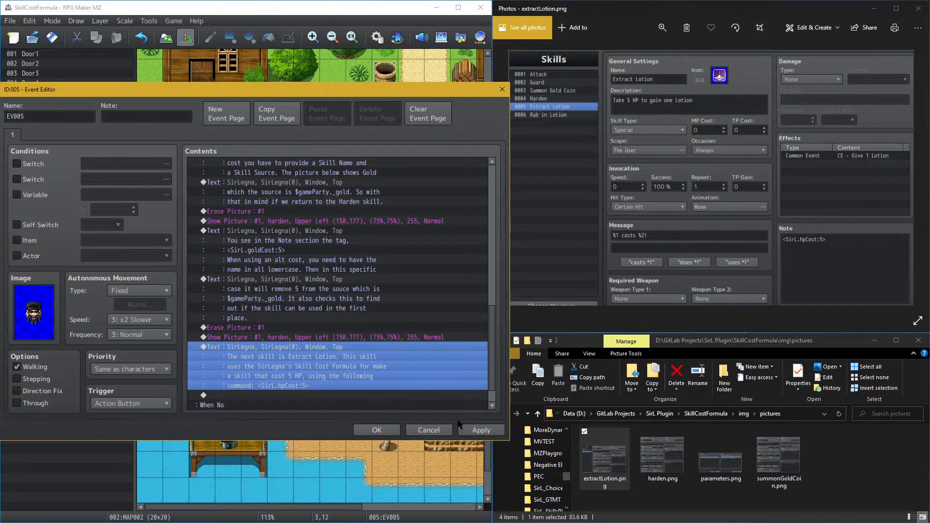
left_click(472, 430)
left_click(441, 431)
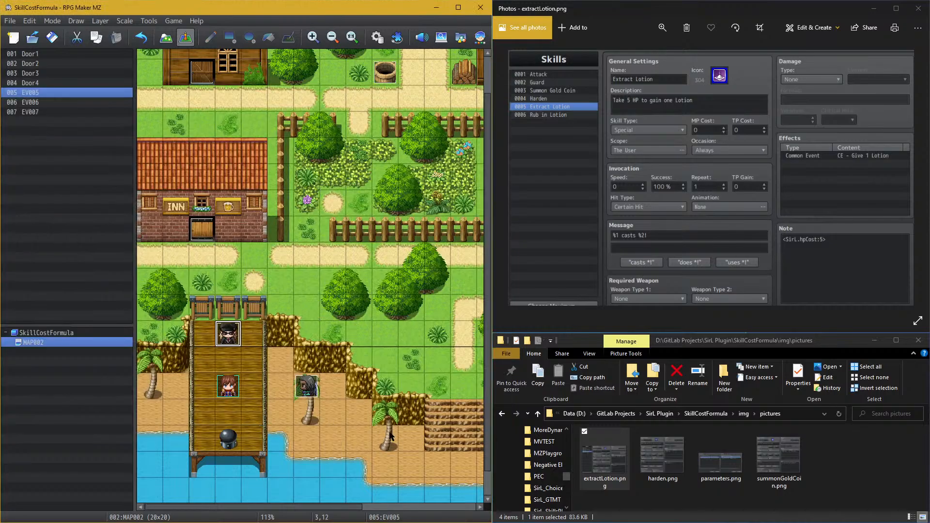
Step: Start a playtest with the changes saved, maximize the game window, and begin a new game
left_click(173, 38)
left_click(185, 37)
left_click(173, 21)
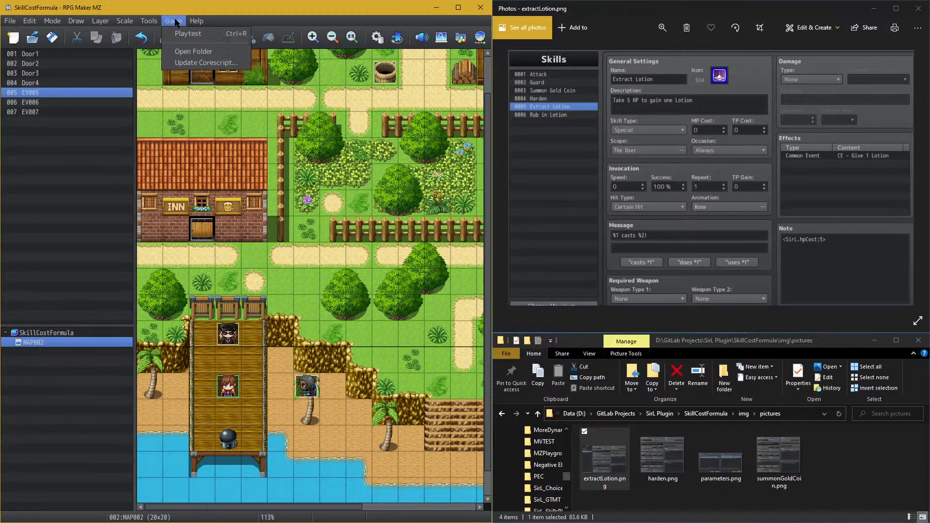
left_click(178, 35)
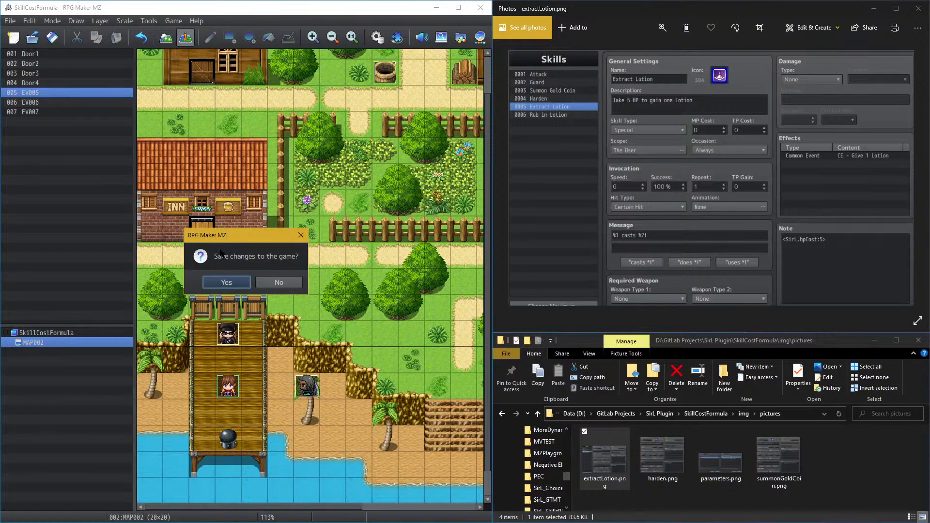
left_click(213, 281)
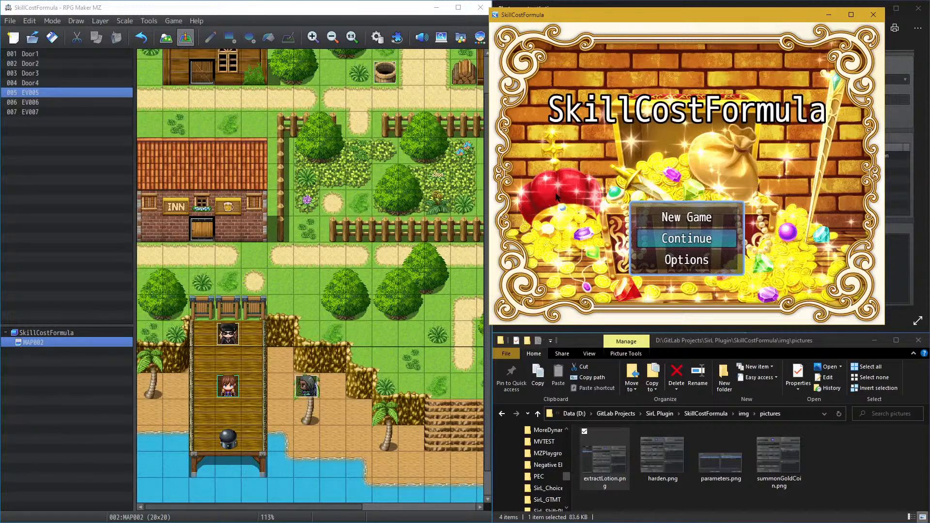
left_click(851, 14)
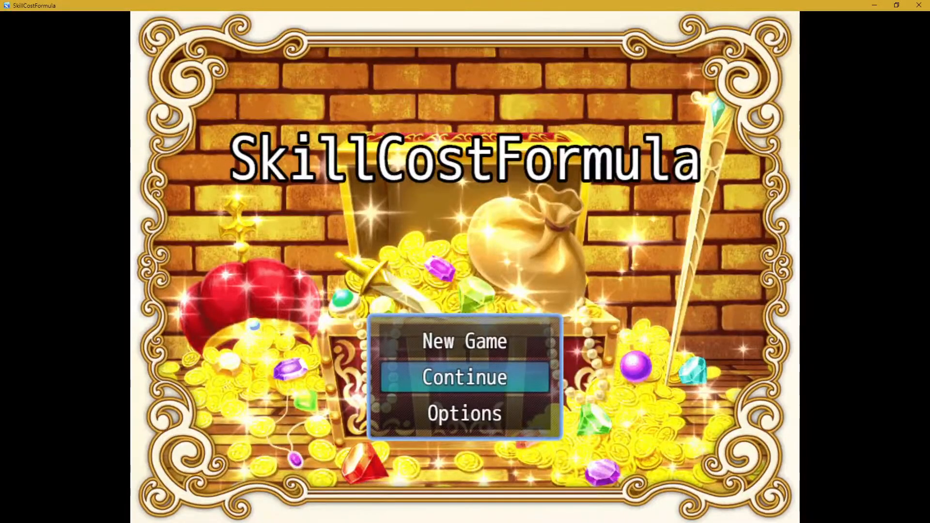
key("Up")
key("Return")
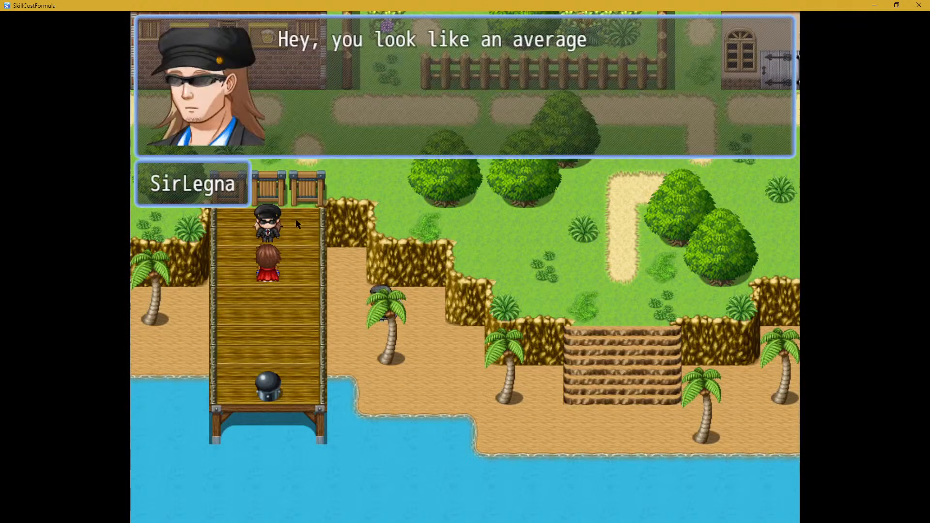
Step: Talk through SirLegna's opening dialogue and Summon Gold Coin explanation up to the question about Harden's gold cost
left_click(734, 187)
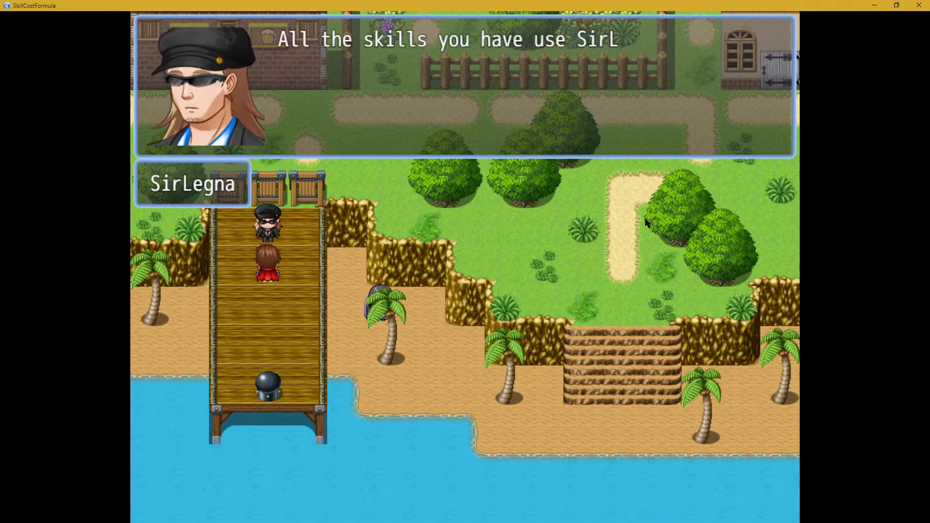
left_click(421, 243)
left_click(420, 239)
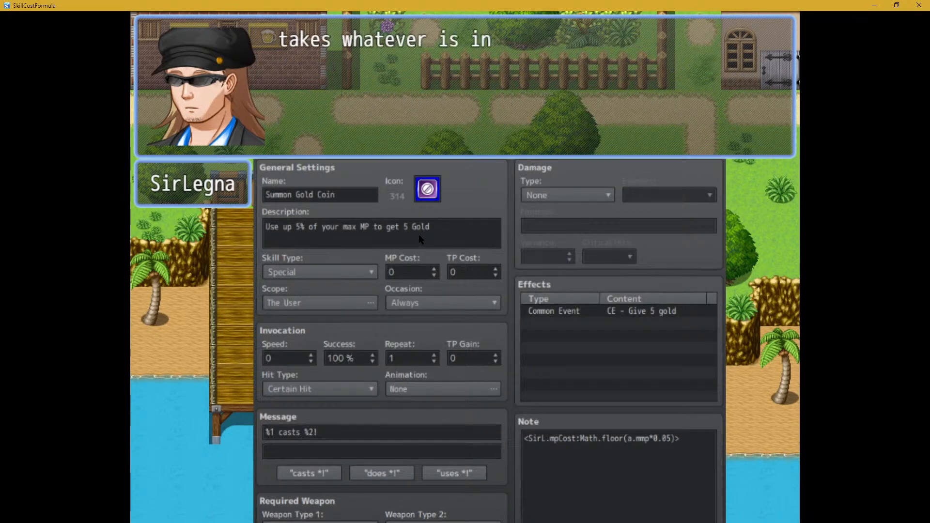
left_click(419, 233)
left_click(417, 230)
left_click(416, 232)
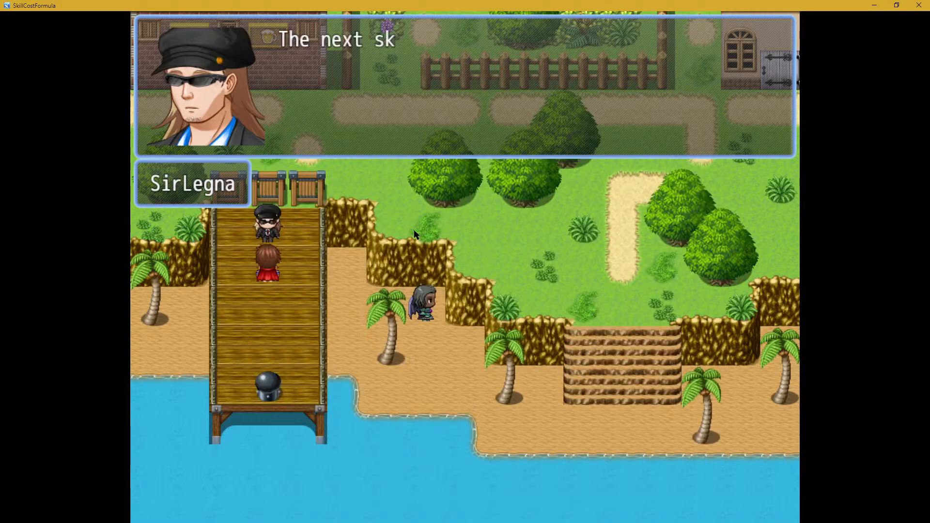
left_click(414, 230)
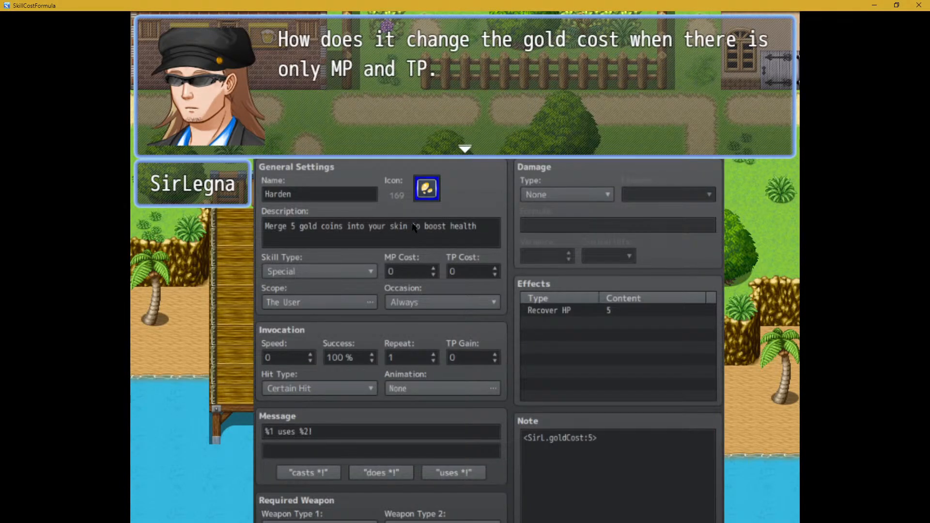
Step: Advance through the plugin parameter and Harden note tag messages to the Extract Lotion message, checking the picture shown with each
left_click(412, 224)
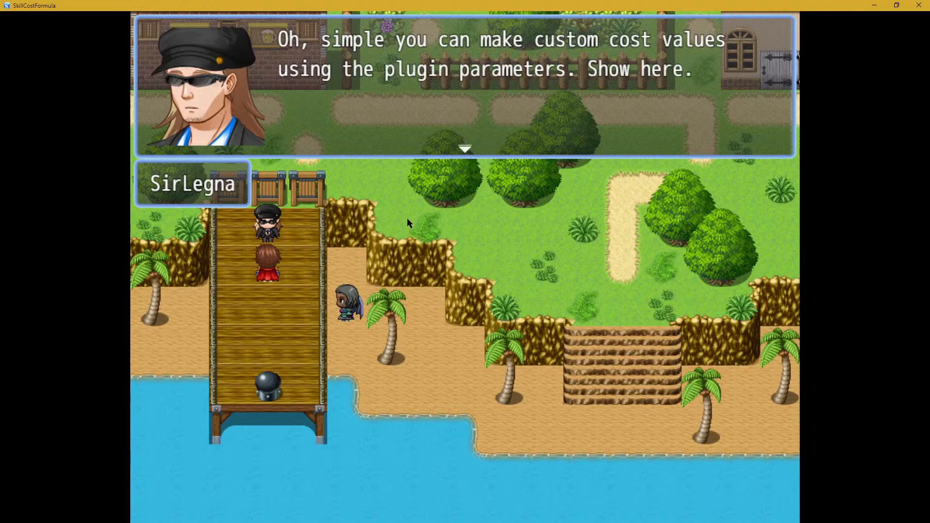
left_click(408, 221)
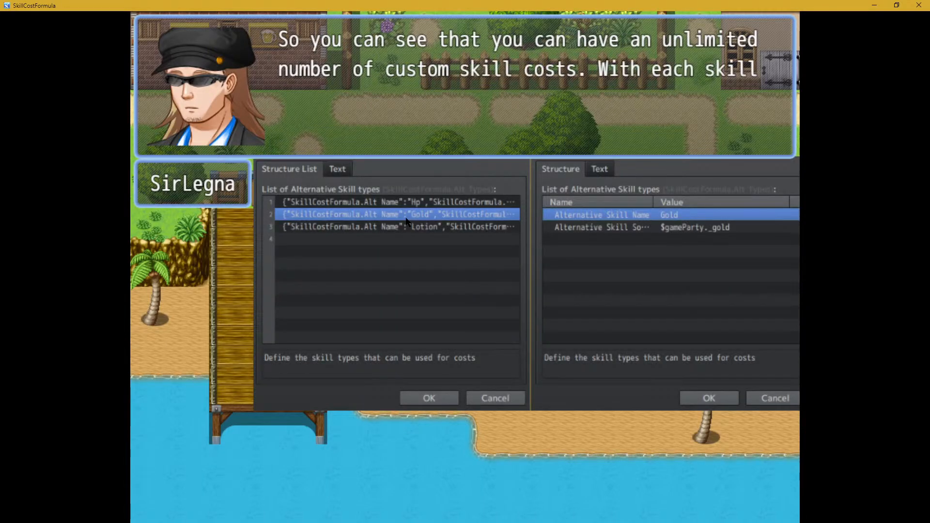
left_click(406, 220)
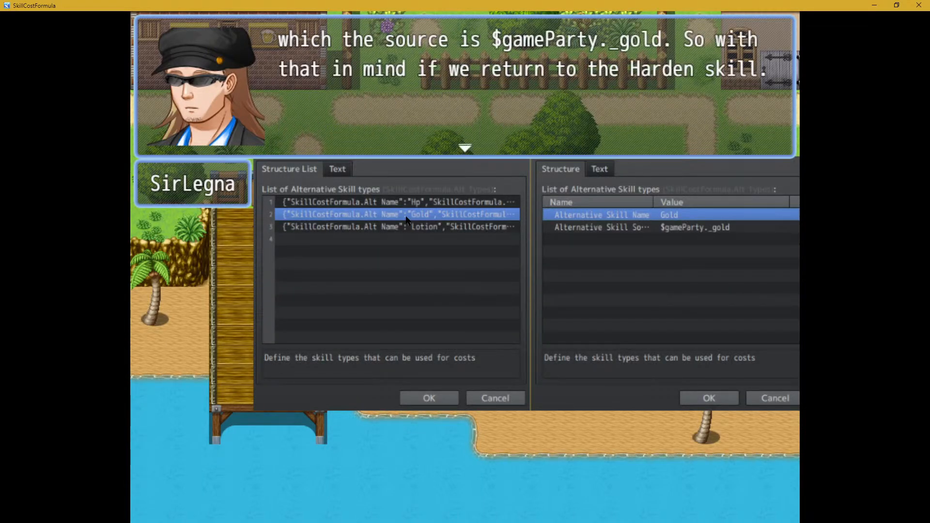
left_click(406, 221)
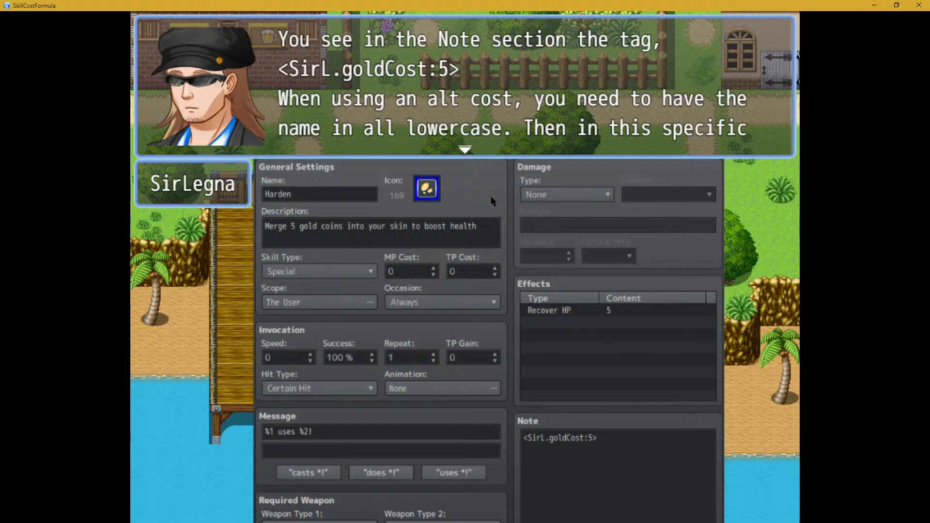
left_click(455, 191)
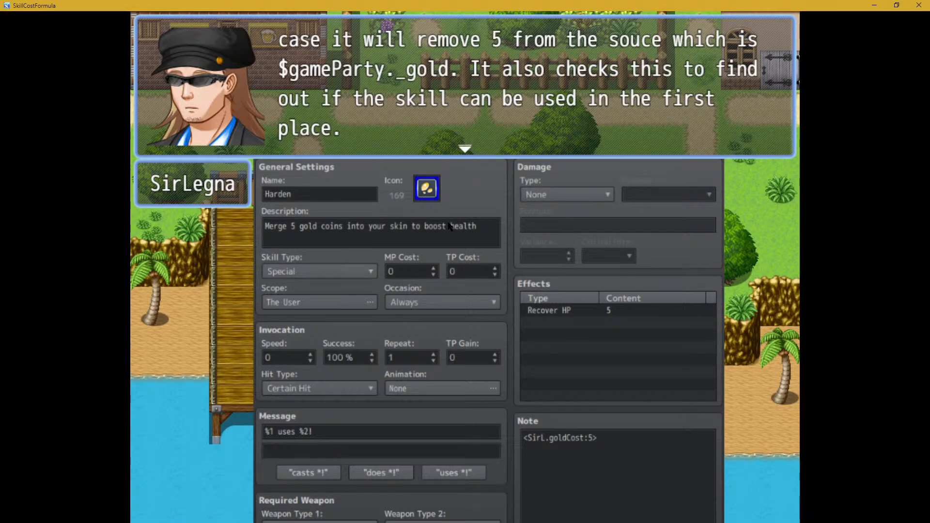
left_click(453, 224)
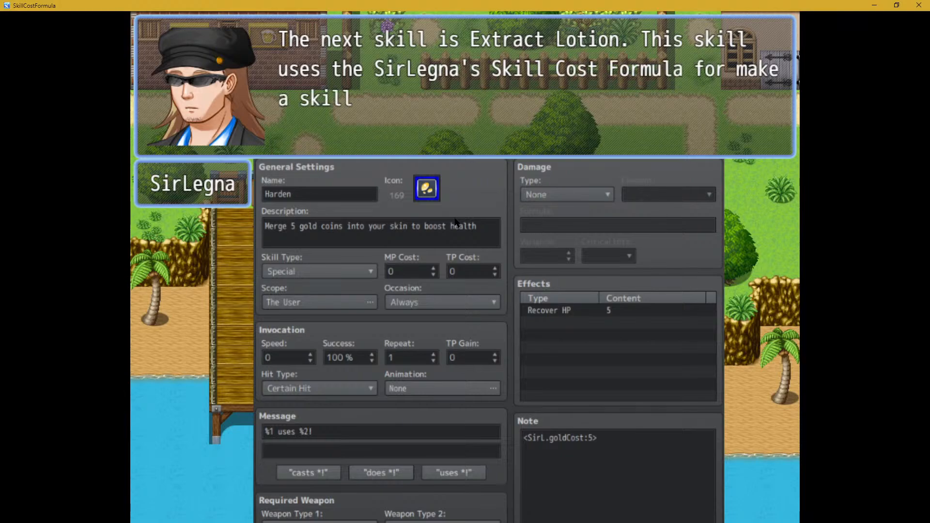
Step: End the current playtest and change the Show Picture command above the Extract Lotion message to the extractLotion image, keeping the event changes
left_click(454, 222)
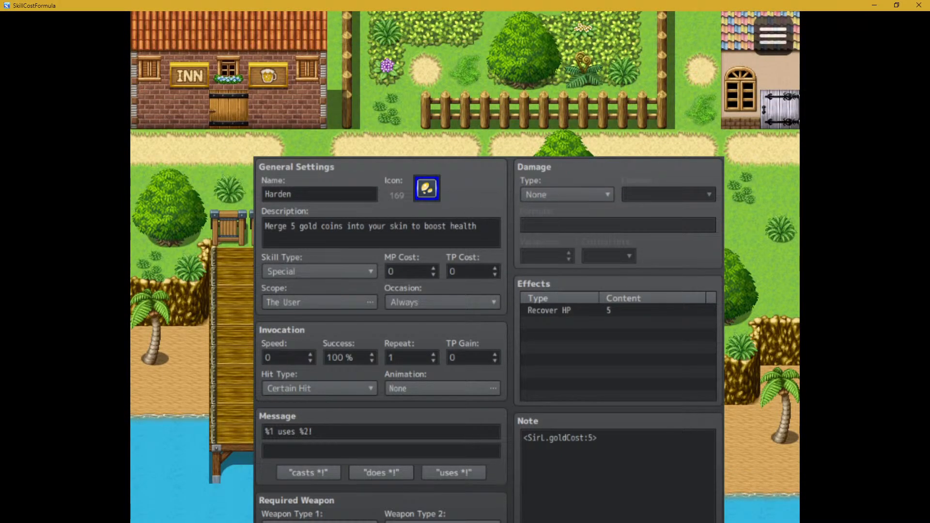
left_click(909, 7)
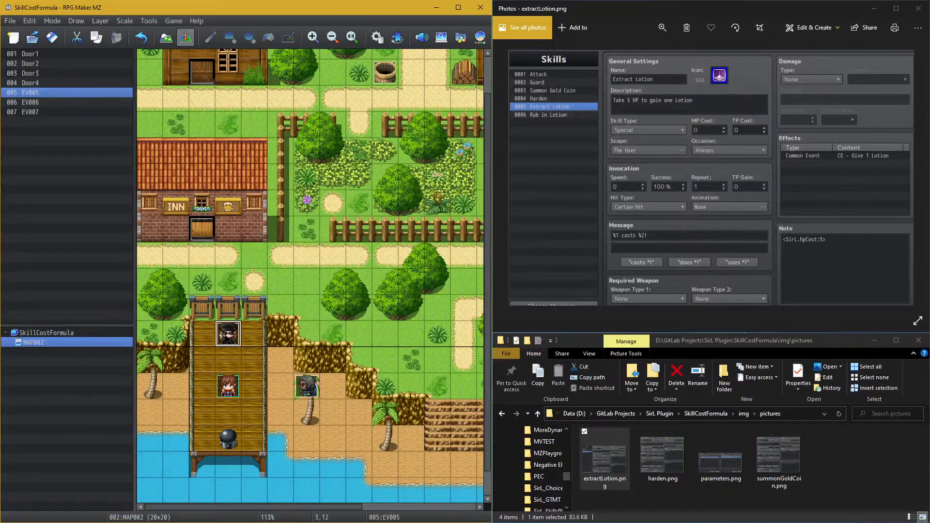
double_click(229, 335)
scroll(301, 344, "down", 1)
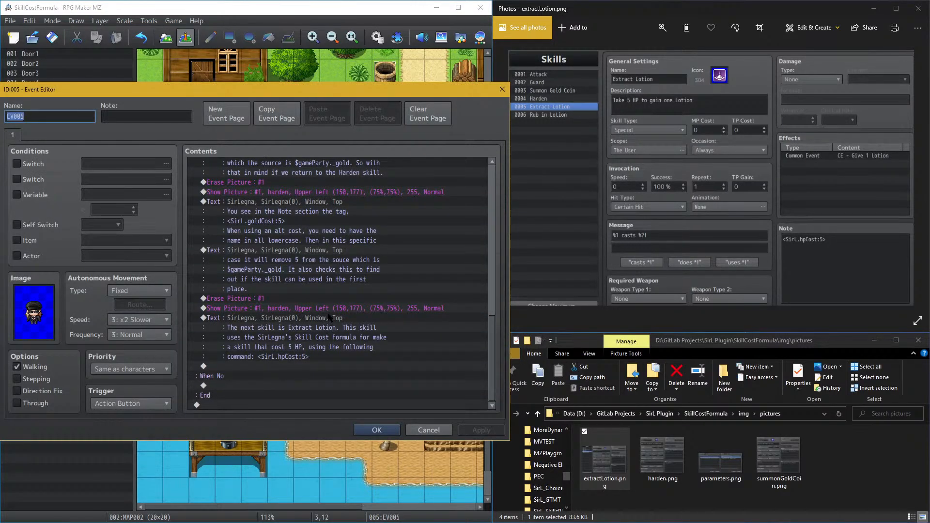
double_click(332, 309)
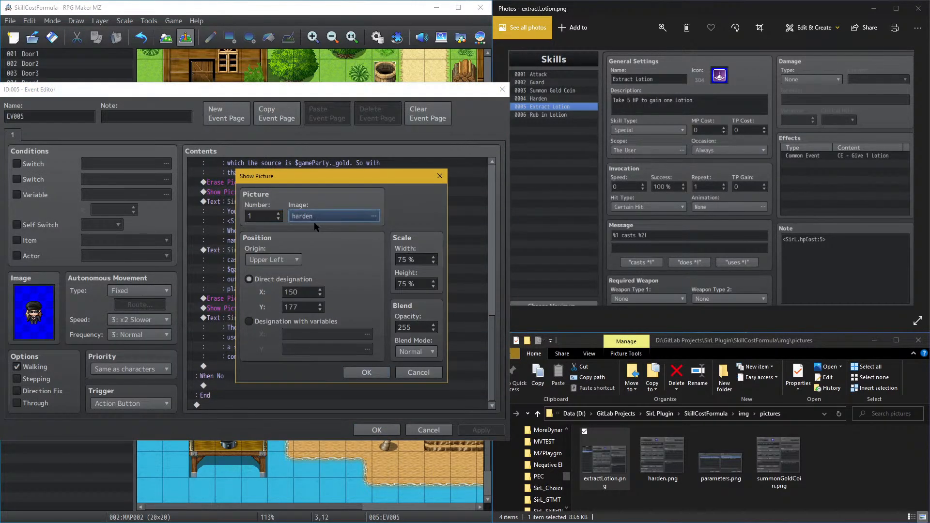
left_click(305, 218)
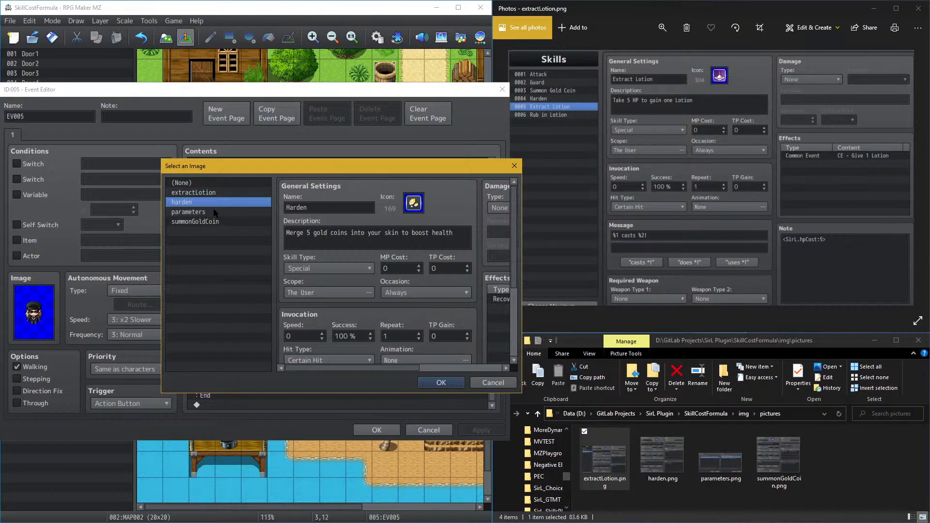
double_click(231, 192)
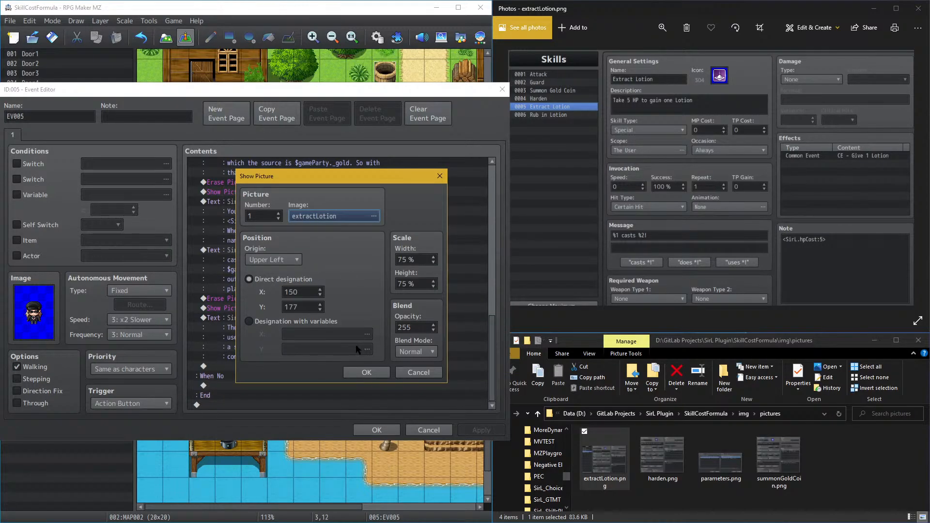
left_click(364, 373)
left_click(369, 430)
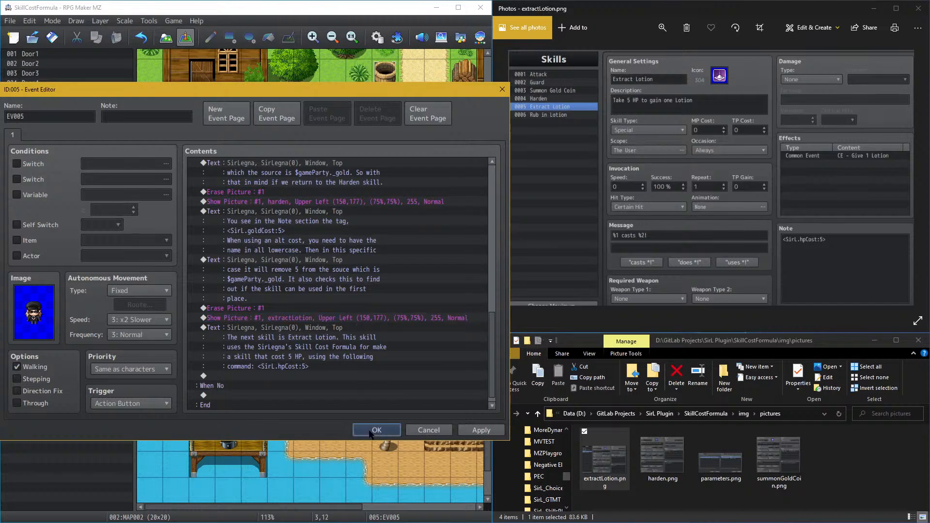
Step: Launch a playtest with the changes saved, maximize the game window, and start a new game
left_click(174, 20)
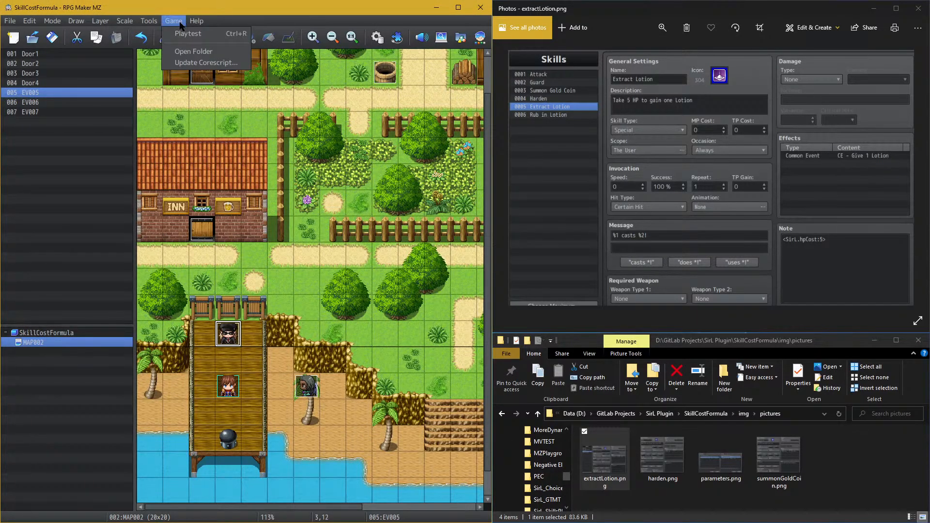
left_click(183, 32)
left_click(226, 282)
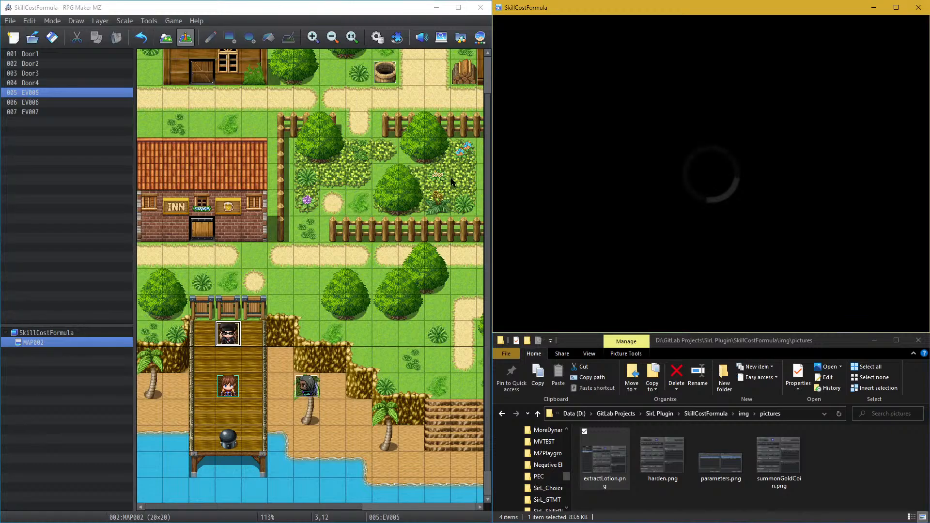
left_click_drag(663, 17, 313, 1)
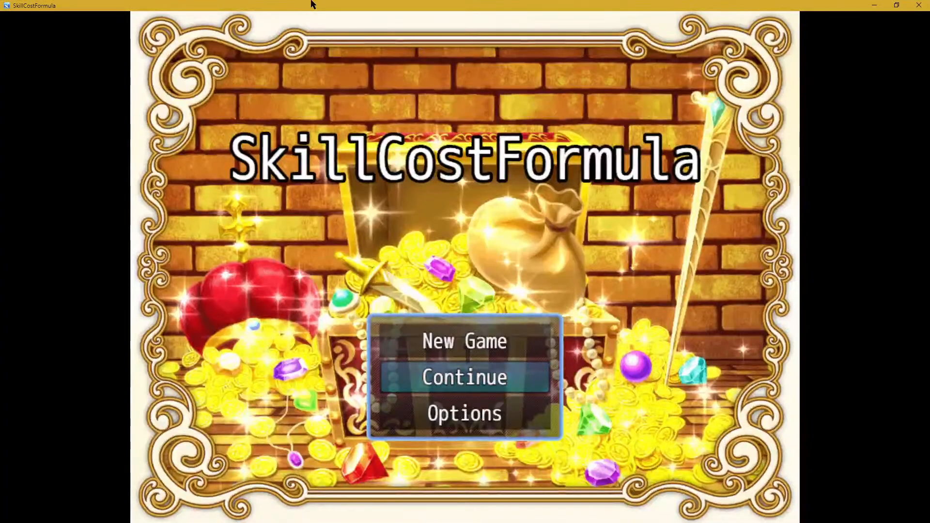
key("Up")
key("Return")
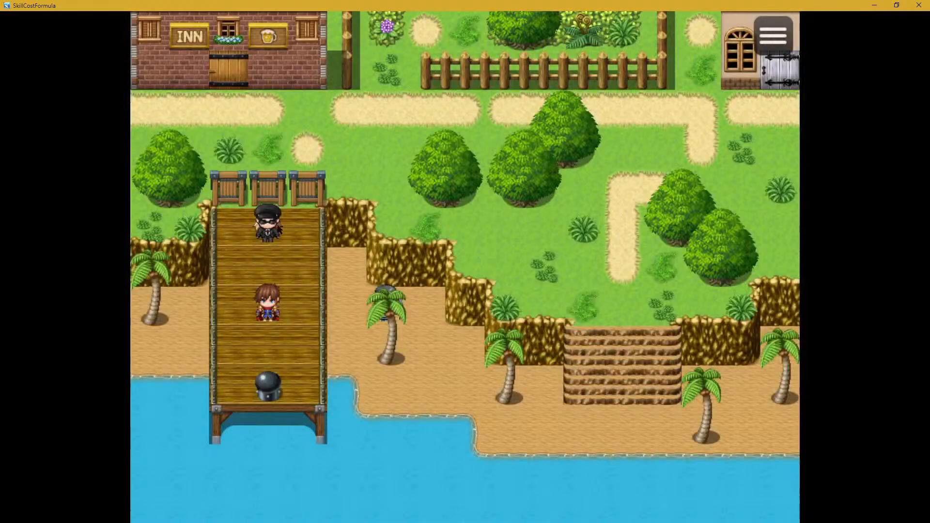
Step: Talk to SirLegna, answer Yes to the skill lesson, and advance through the Summon Gold Coin explanation
left_click(293, 180)
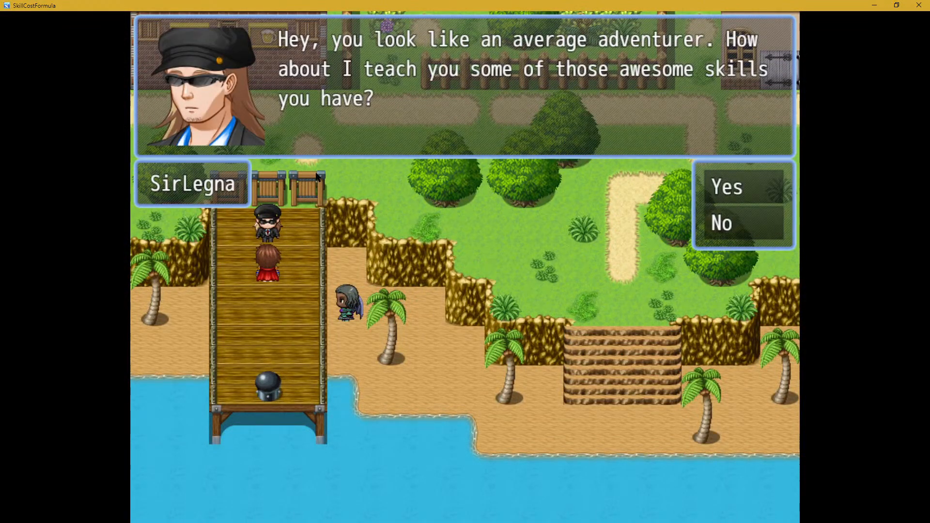
left_click(736, 188)
left_click(736, 188)
left_click(445, 250)
left_click(446, 251)
left_click(445, 250)
left_click(445, 251)
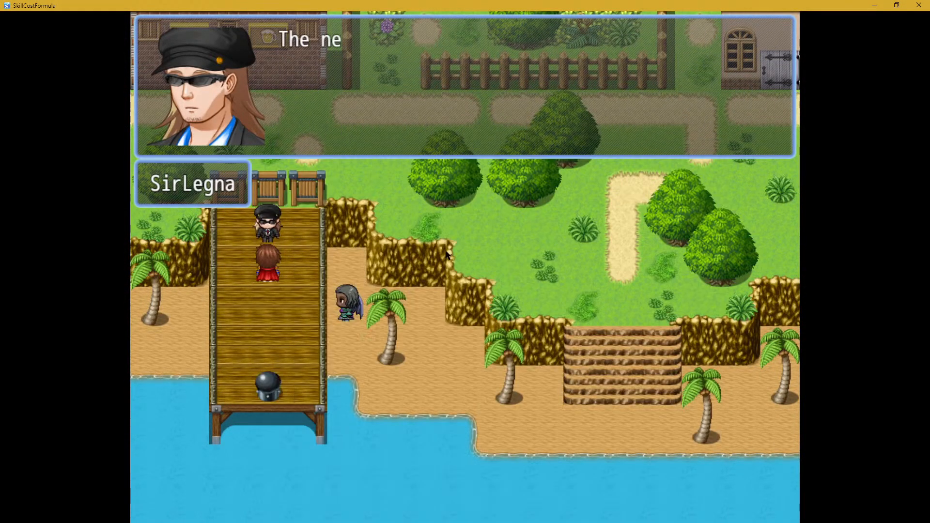
Step: Advance through the Harden and plugin parameter messages to check the Extract Lotion message's picture, and close the playtest
left_click(445, 251)
left_click(445, 251)
left_click(446, 251)
left_click(445, 252)
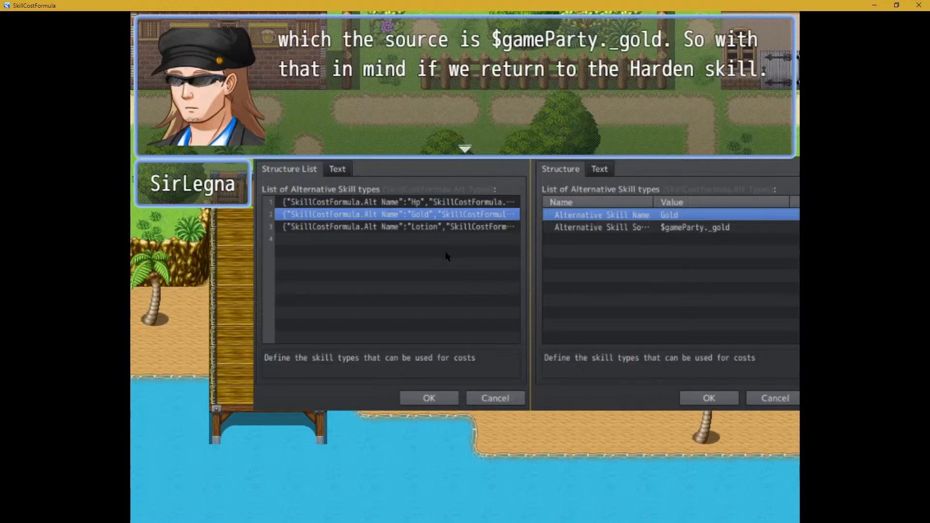
left_click(446, 251)
left_click(445, 256)
left_click(445, 257)
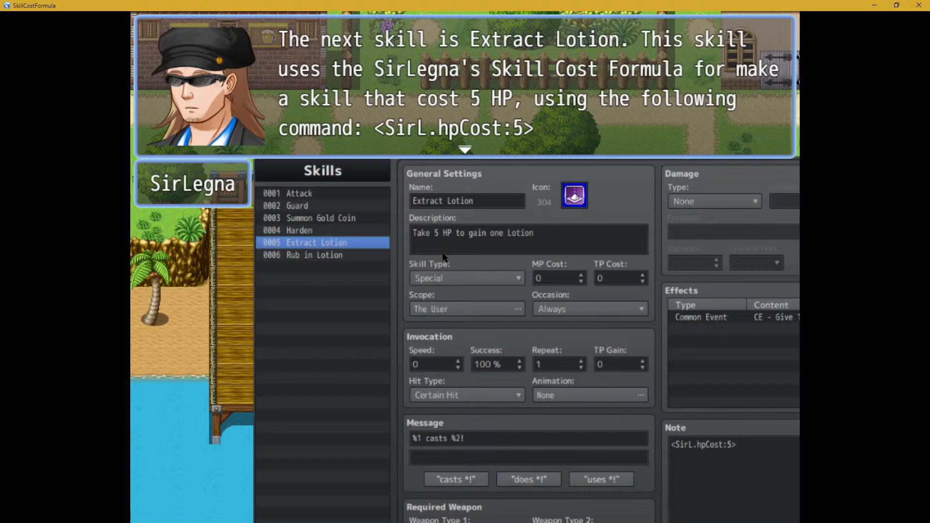
left_click(444, 249)
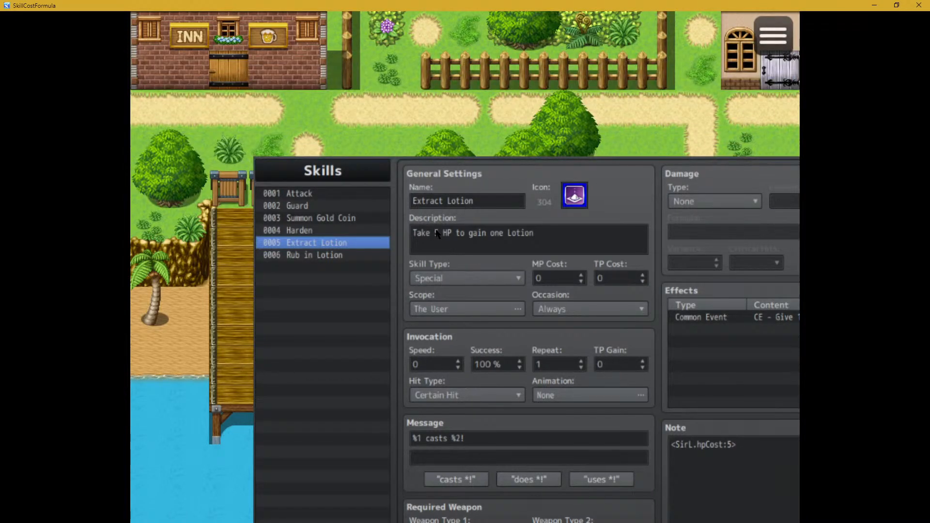
left_click(919, 5)
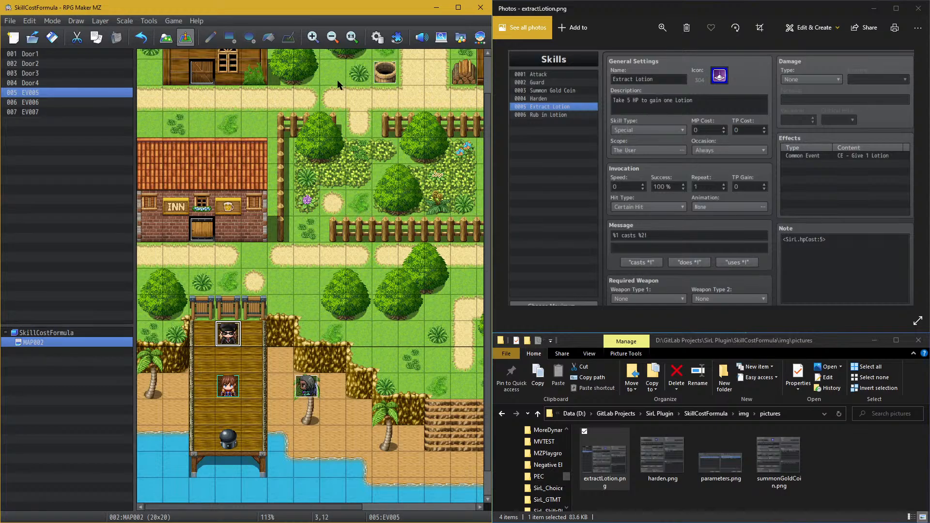
Step: Open the database and capture a new Snipping Tool snip of the Extract Lotion settings without the Skills list
left_click(377, 38)
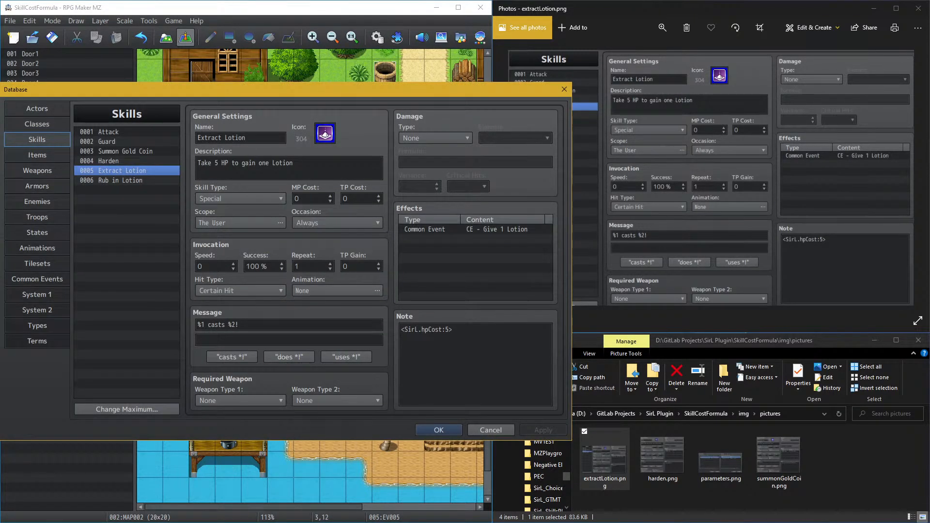
key("alt+Tab")
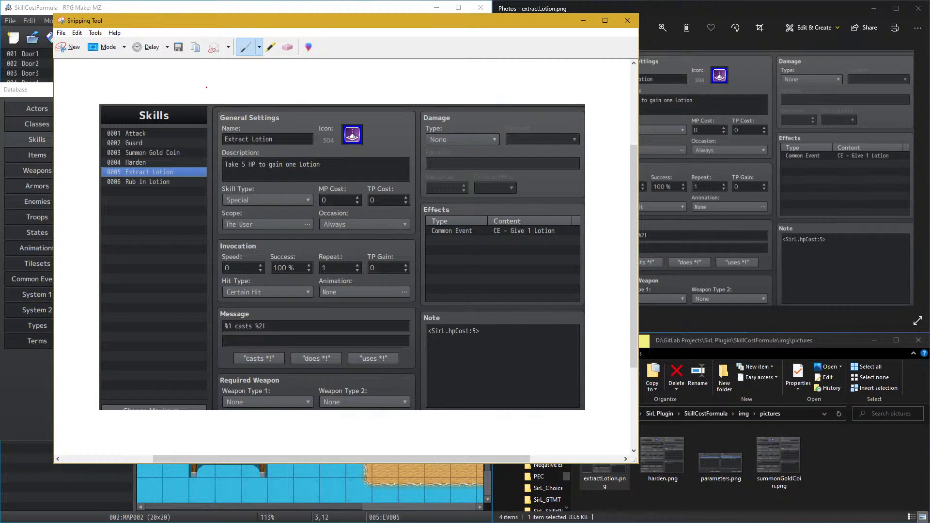
left_click(69, 47)
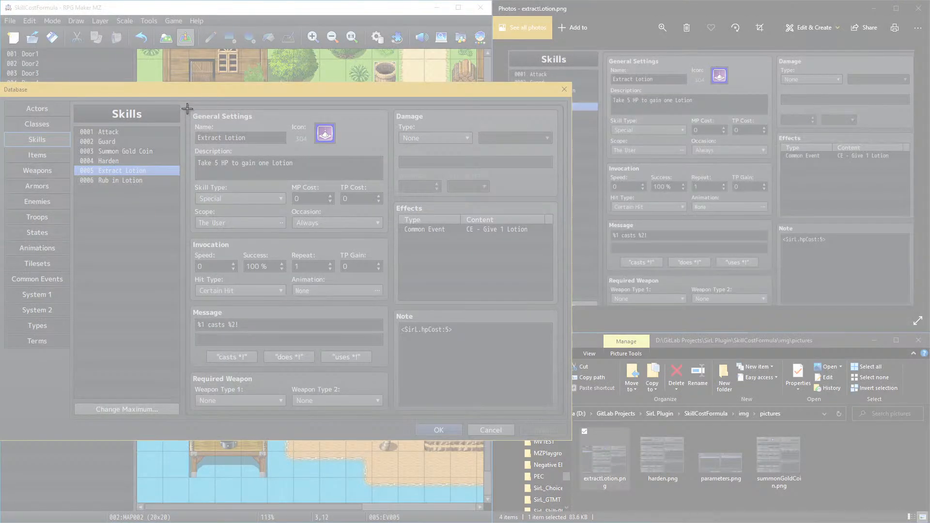
left_click_drag(189, 108, 559, 411)
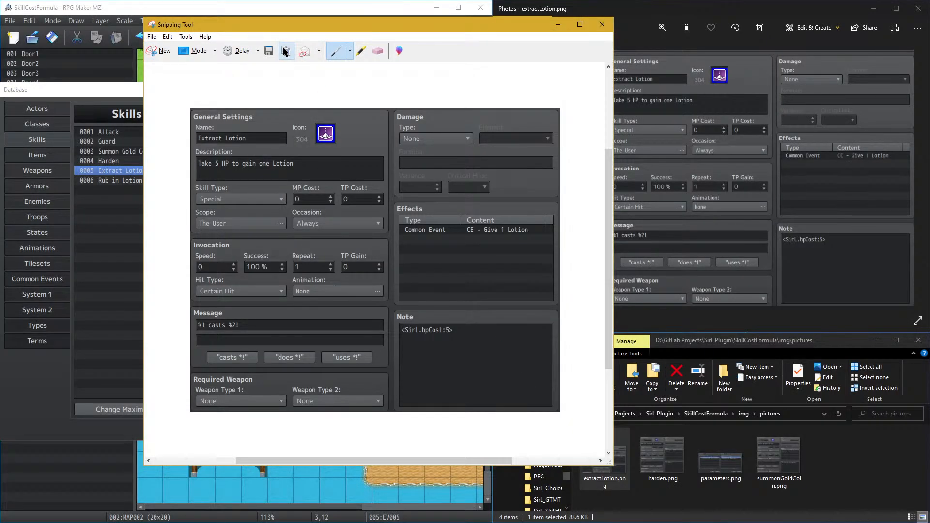
Step: Save the snip over extractLotion.png in the pictures folder, replacing the existing file, and close Snipping Tool
left_click(269, 51)
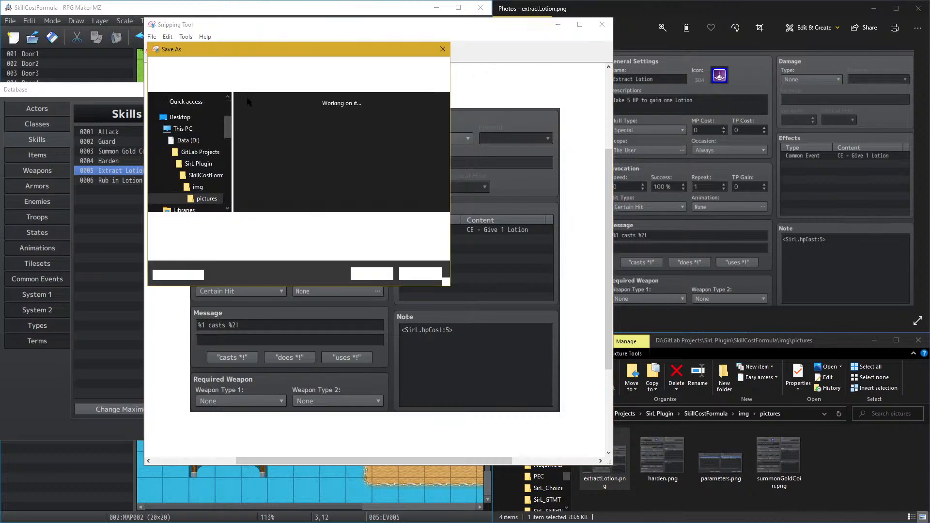
left_click(270, 138)
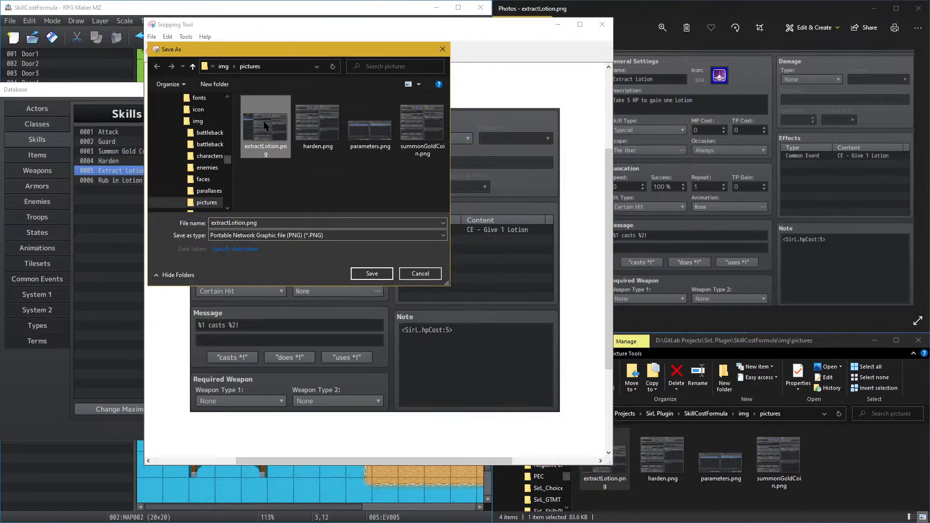
left_click(372, 274)
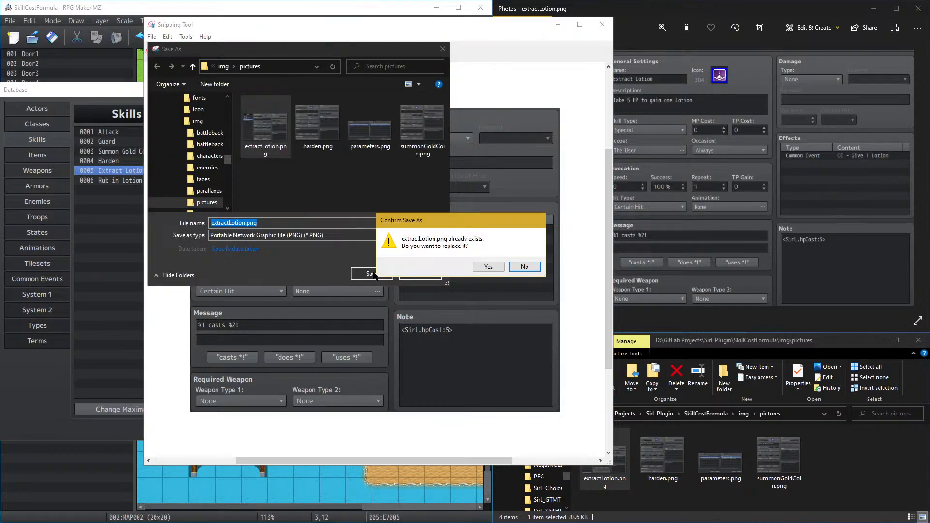
left_click(483, 266)
left_click(602, 24)
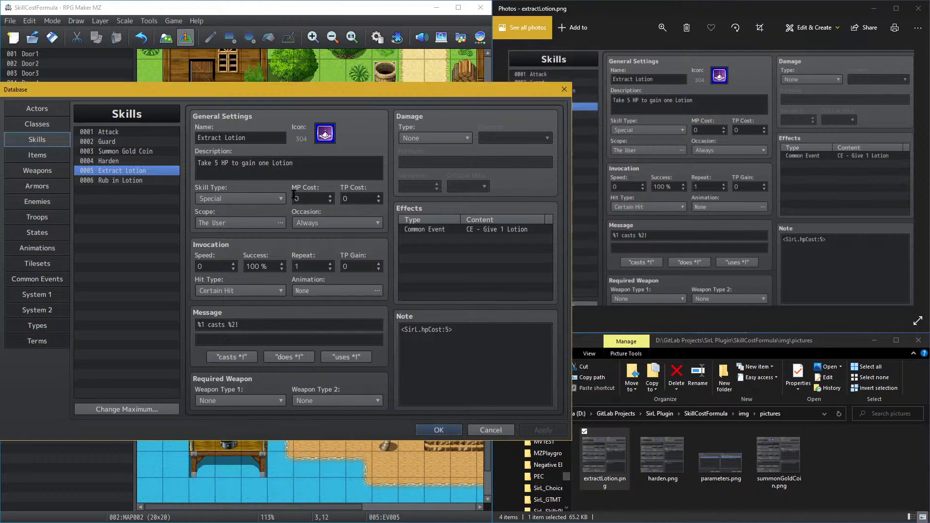
Step: Look at the Rub in Lotion skill's settings and close the database
left_click(130, 182)
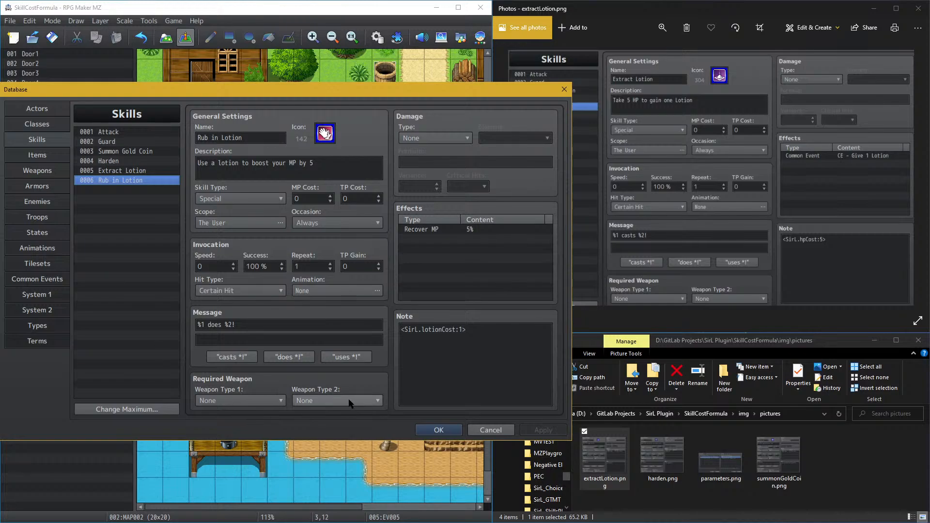
left_click(436, 430)
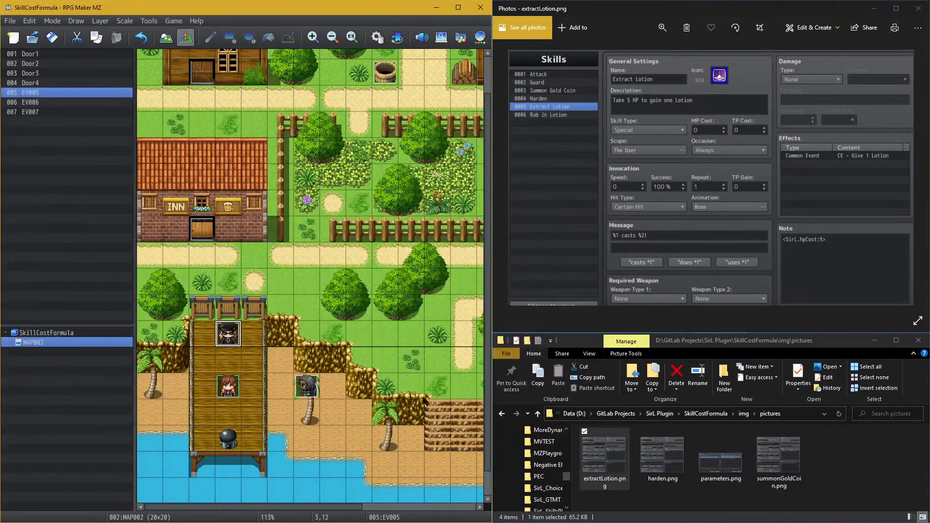
Step: Save the changes and run the game again in a maximized playtest window, starting a new game
left_click(175, 21)
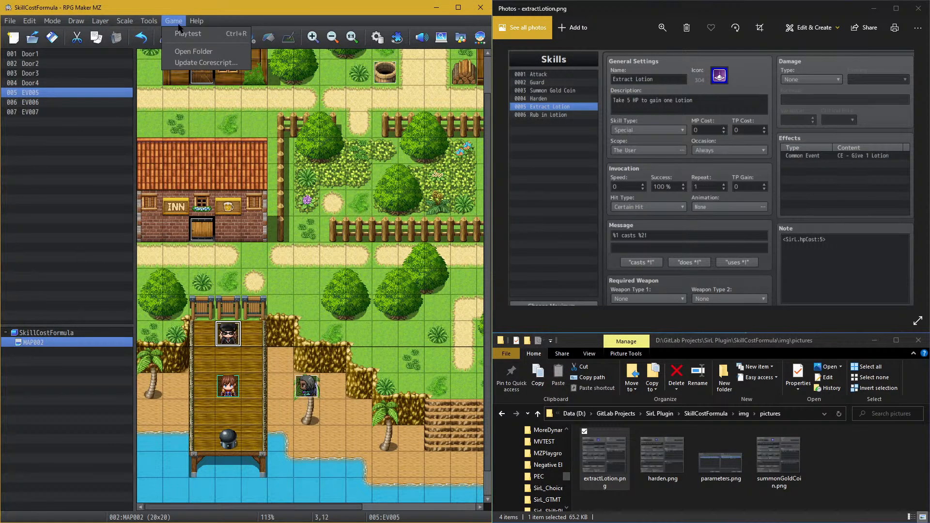
left_click(178, 33)
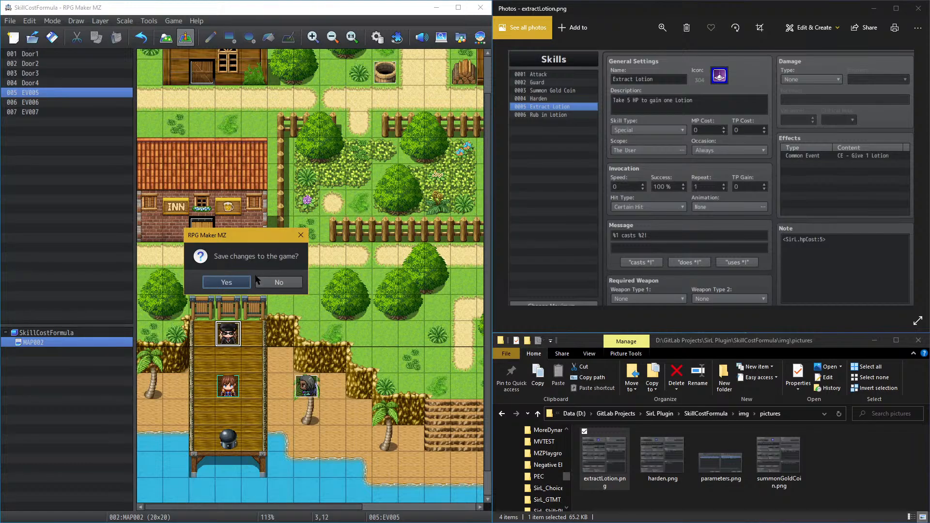
left_click(231, 283)
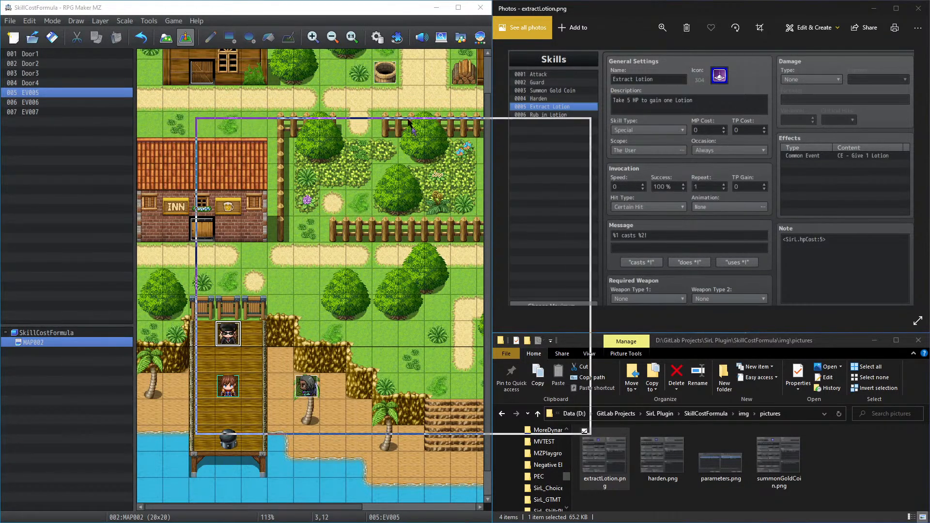
left_click(540, 103)
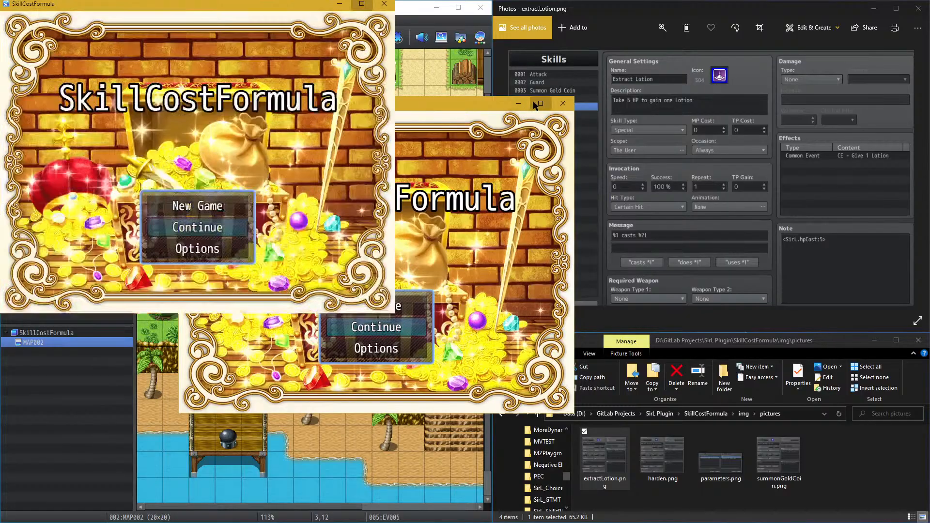
key("Return")
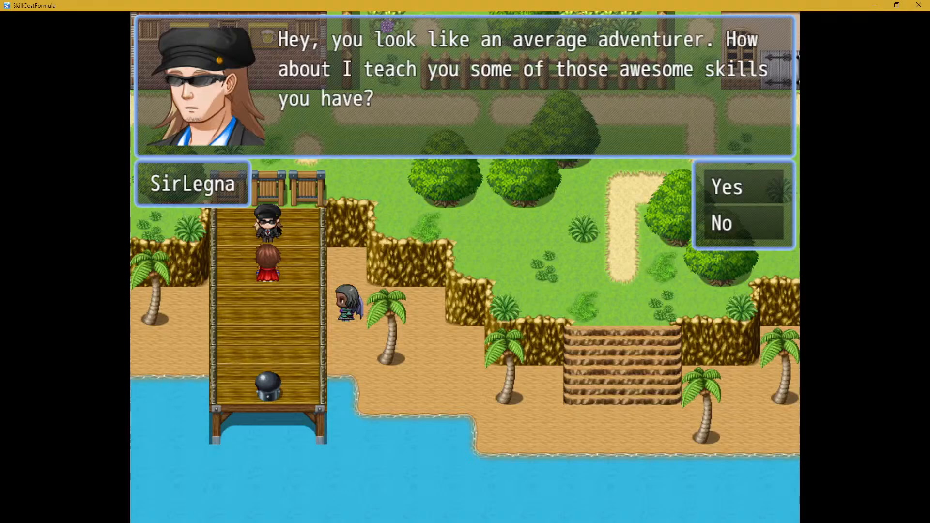
Step: Accept the NPC's offer, play through the skill dialogue up to the Extract Lotion picture, and close the playtest
key("Return")
key("Return")
key("Return")
key("Return")
key("Return")
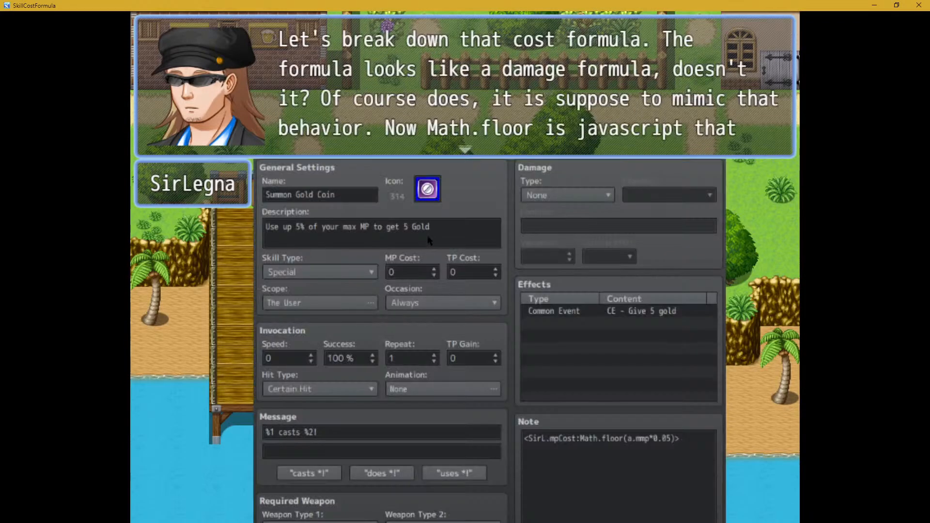
key("Return")
key("Return")
key("Return")
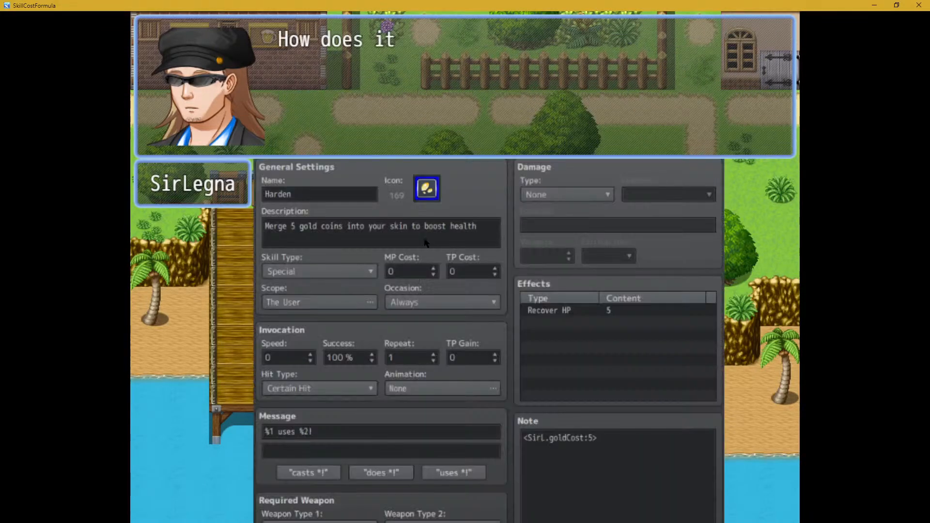
key("Return")
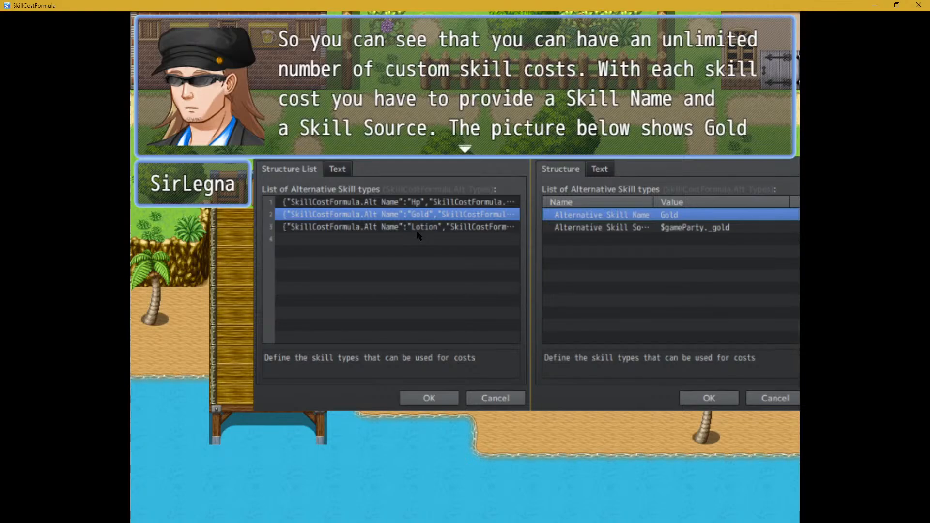
key("Return")
key("Return")
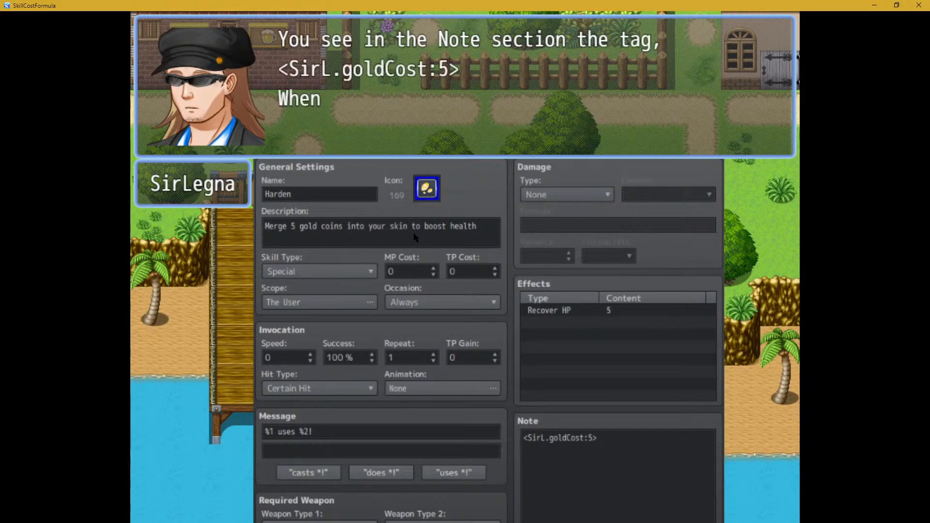
key("Return")
key("Return")
key("Return")
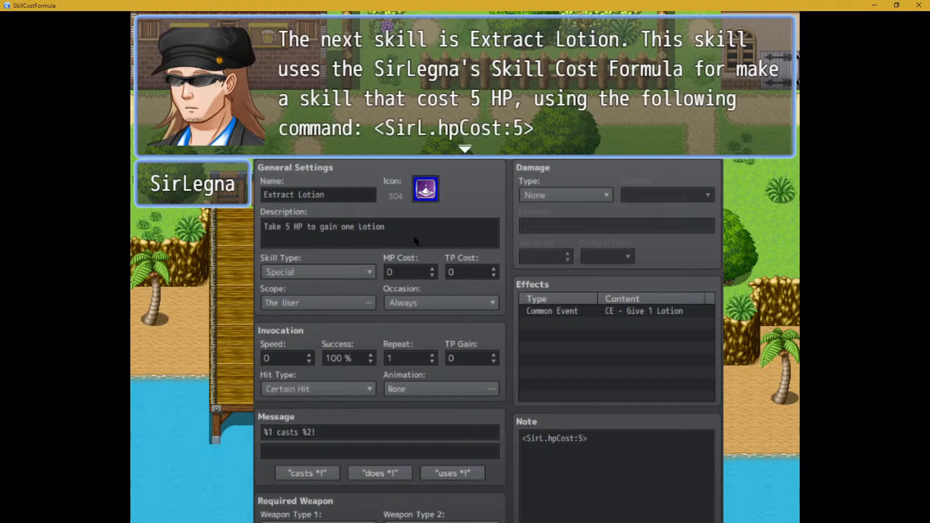
key("Return")
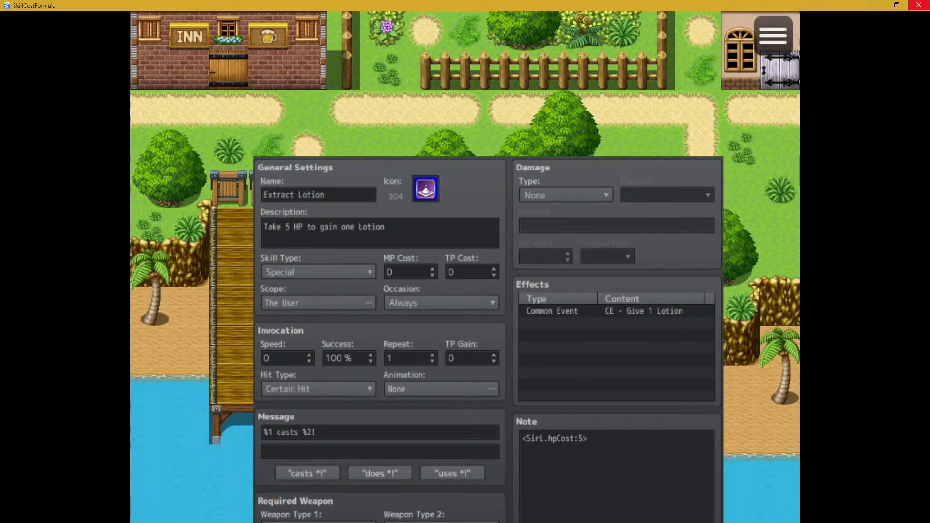
left_click(919, 4)
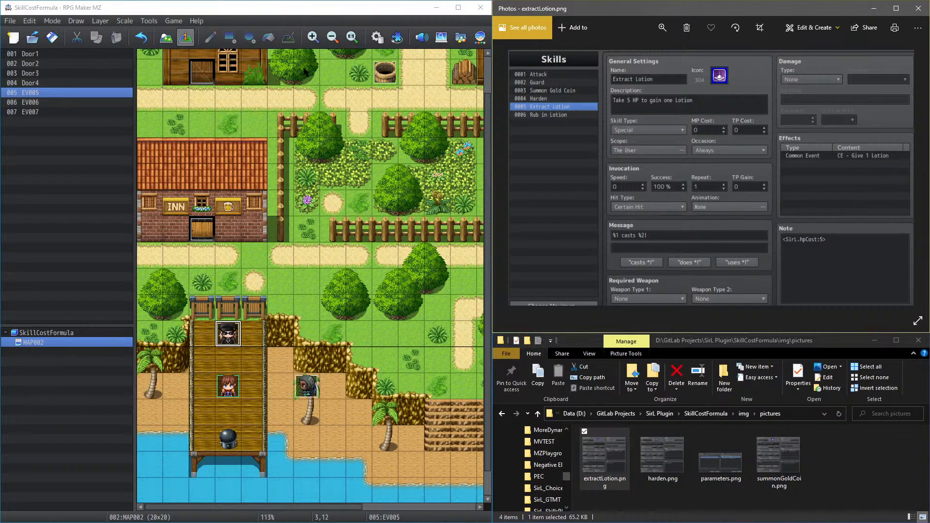
Step: Open the database and try to capture a new Snipping Tool snip of the Rub in Lotion skill
left_click(156, 22)
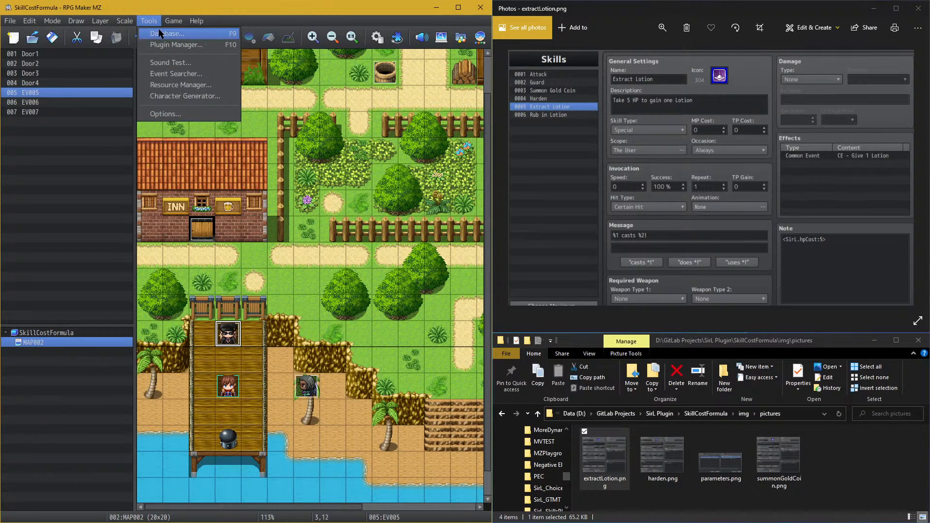
left_click(159, 32)
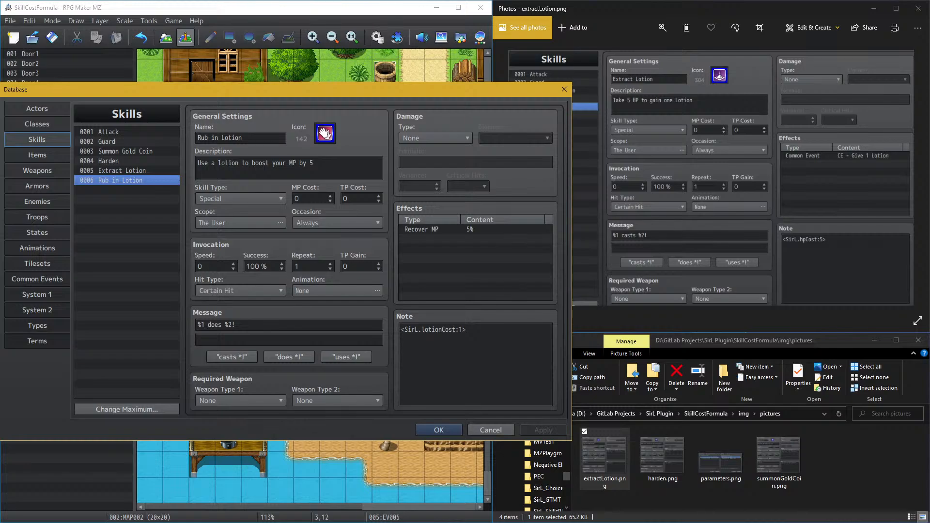
key("alt+Tab")
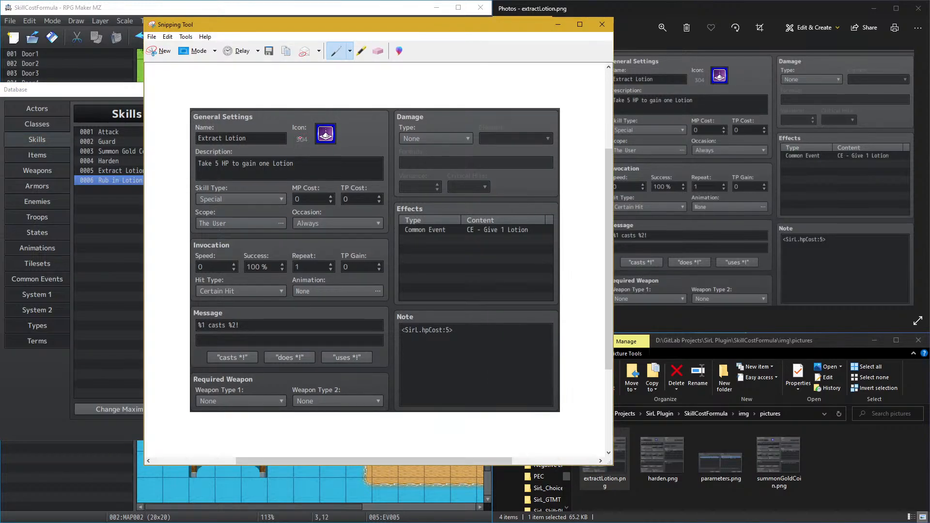
left_click(160, 51)
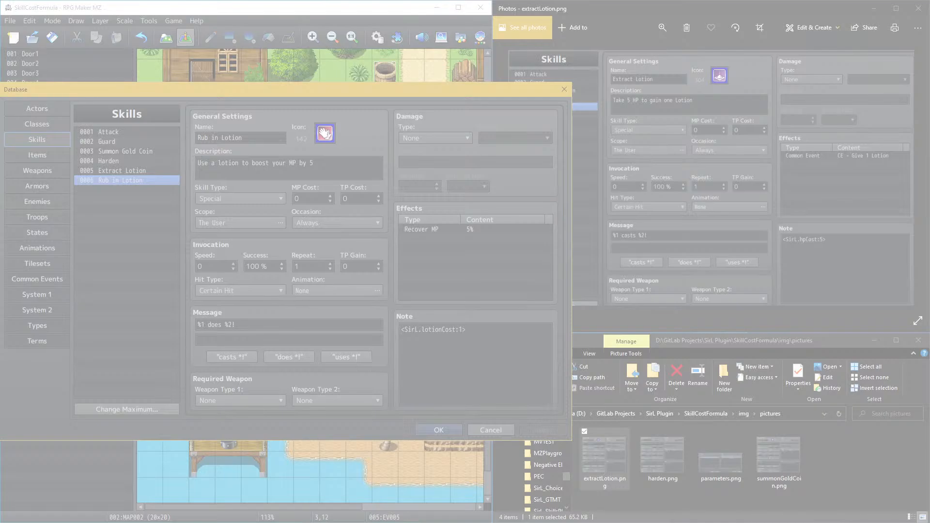
left_click_drag(72, 102, 560, 414)
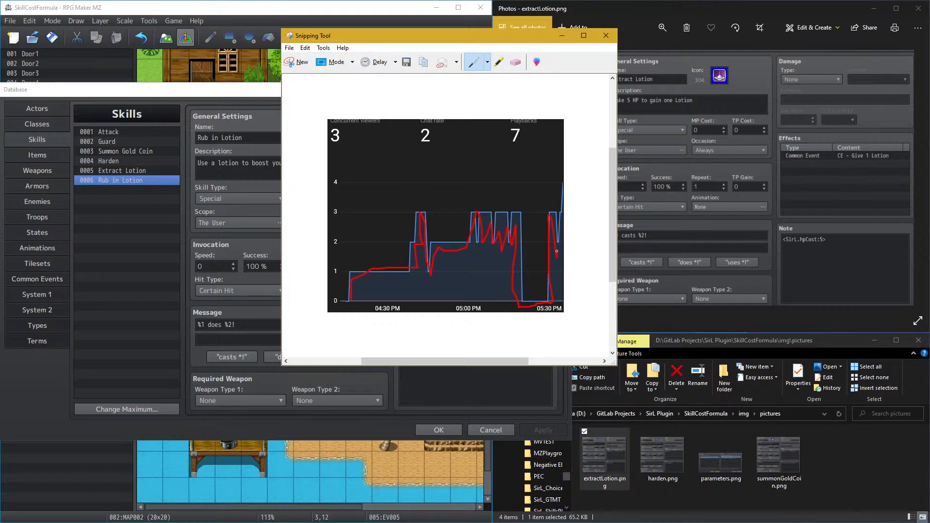
Step: Trace and mark up the stream viewer graph in red pen on its snip, discard the snip, and close the database
left_click_drag(562, 193, 558, 178)
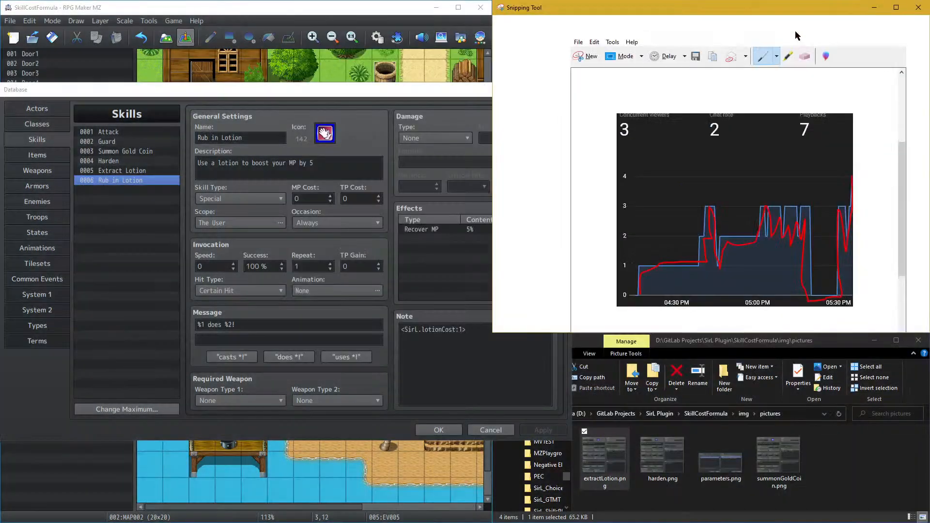
left_click(400, 91)
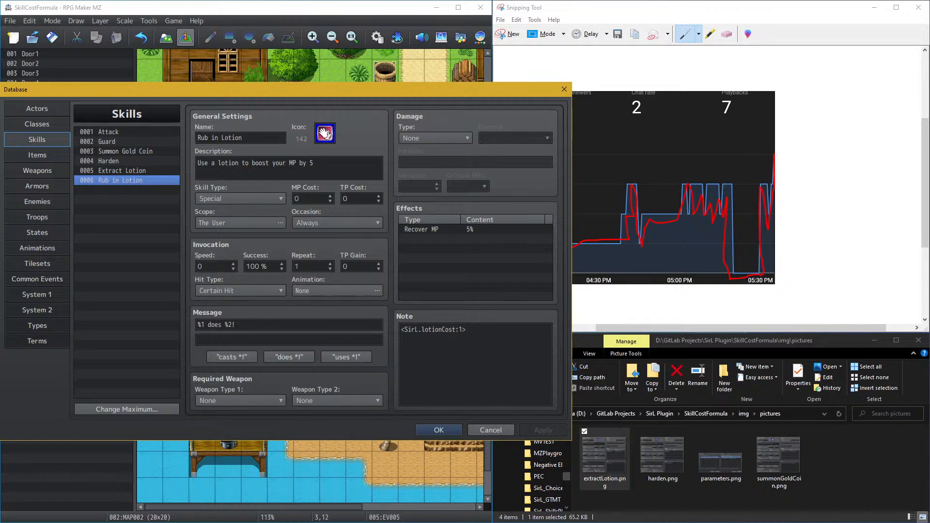
left_click(730, 212)
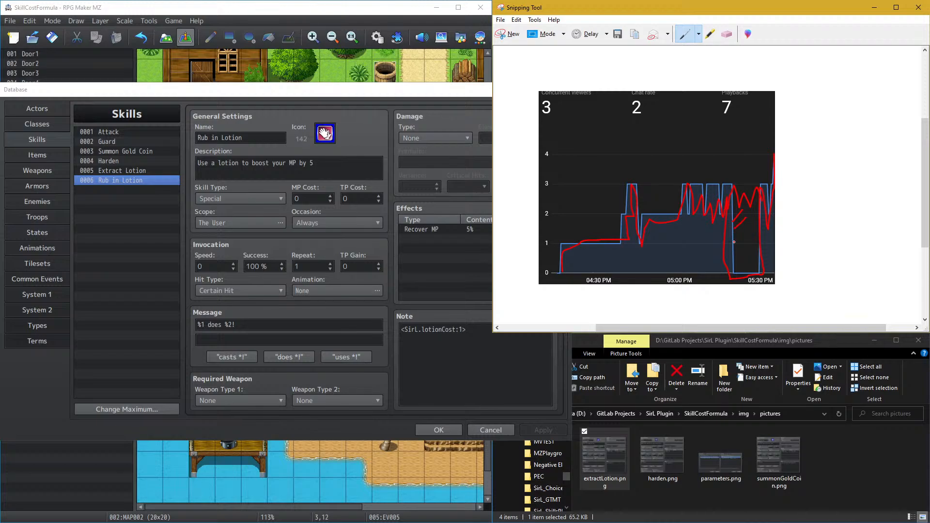
left_click_drag(734, 242, 758, 215)
left_click_drag(739, 260, 761, 232)
left_click(918, 7)
left_click(746, 178)
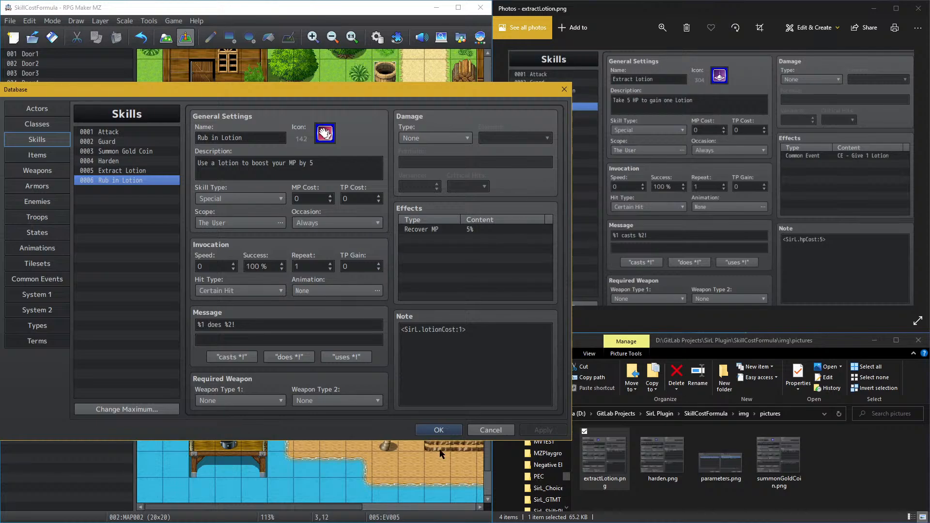
left_click(439, 432)
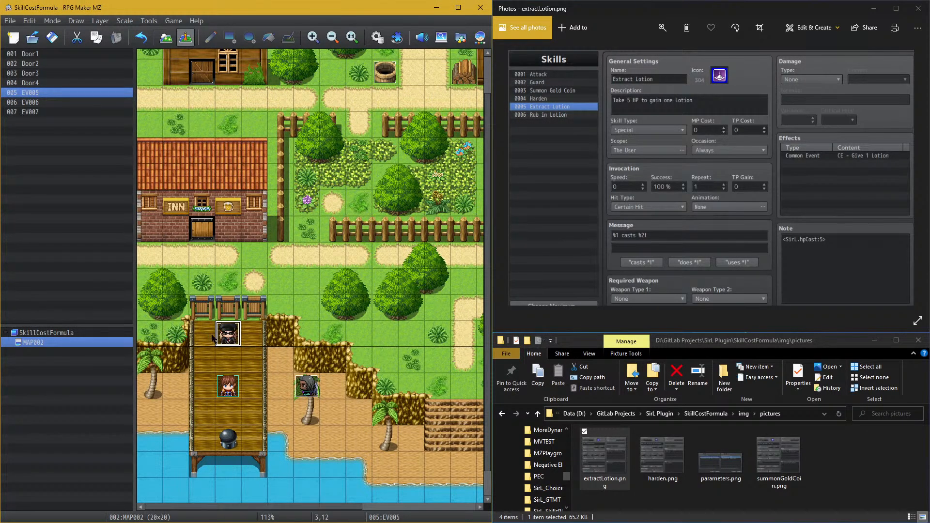
Step: Reopen the database and capture a rectangular snip of the Rub in Lotion settings without the Skills list
left_click(440, 37)
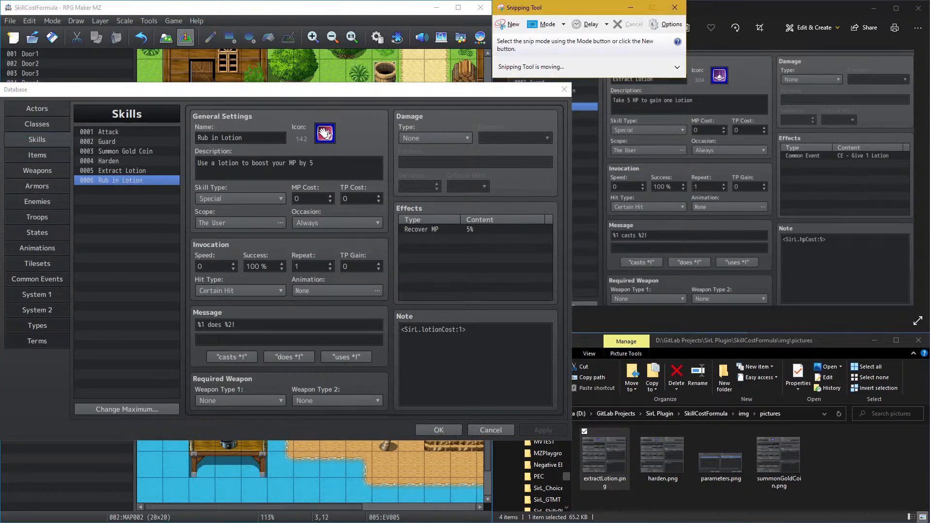
key("ctrl+n")
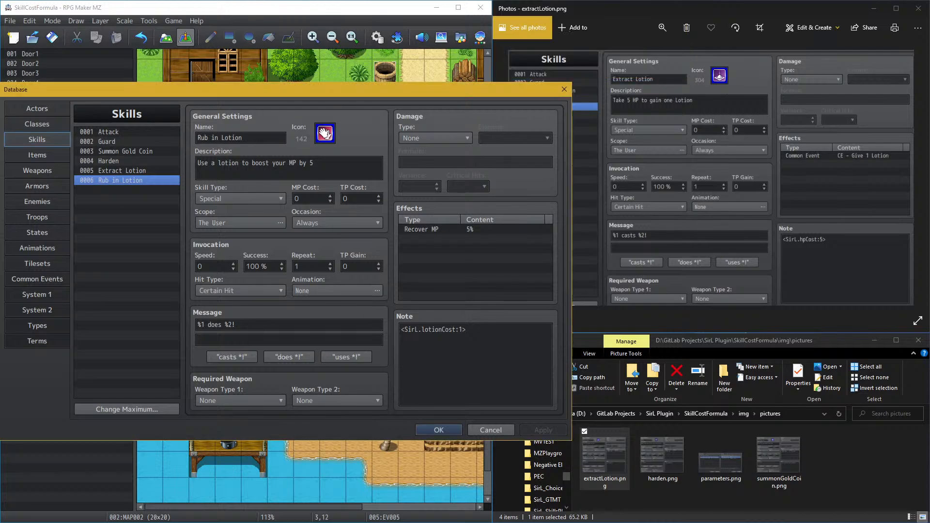
key("Escape")
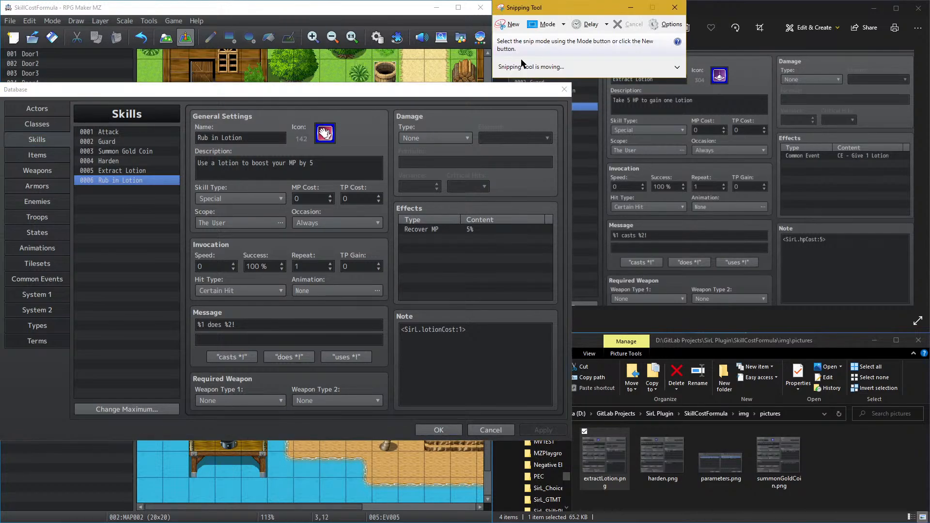
left_click(563, 25)
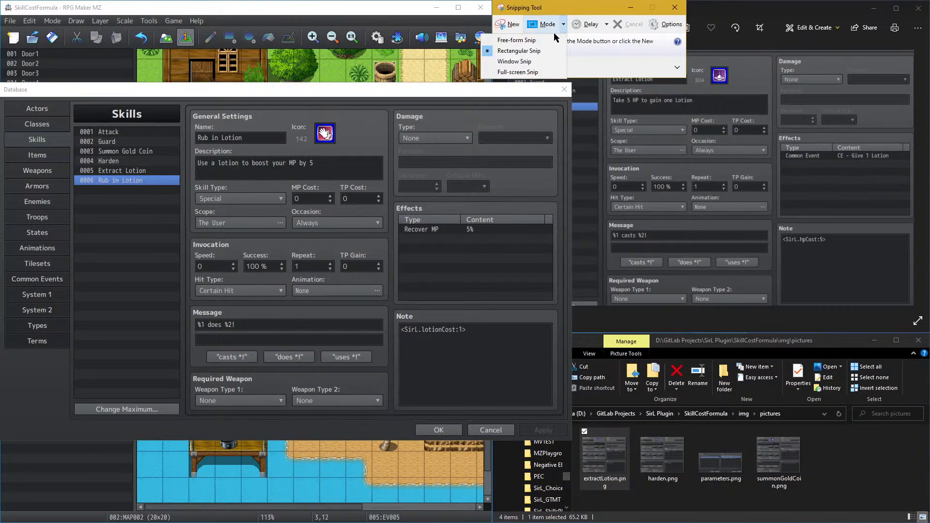
left_click(533, 52)
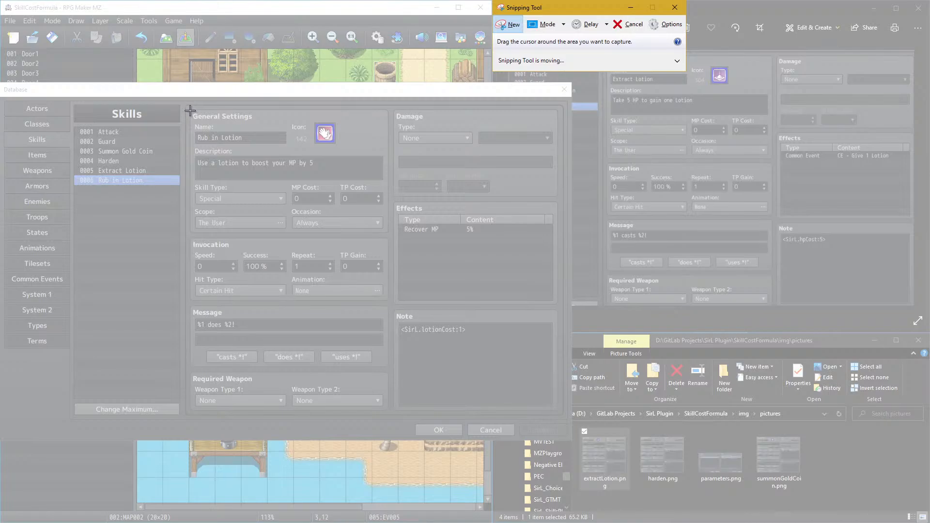
left_click_drag(189, 110, 561, 412)
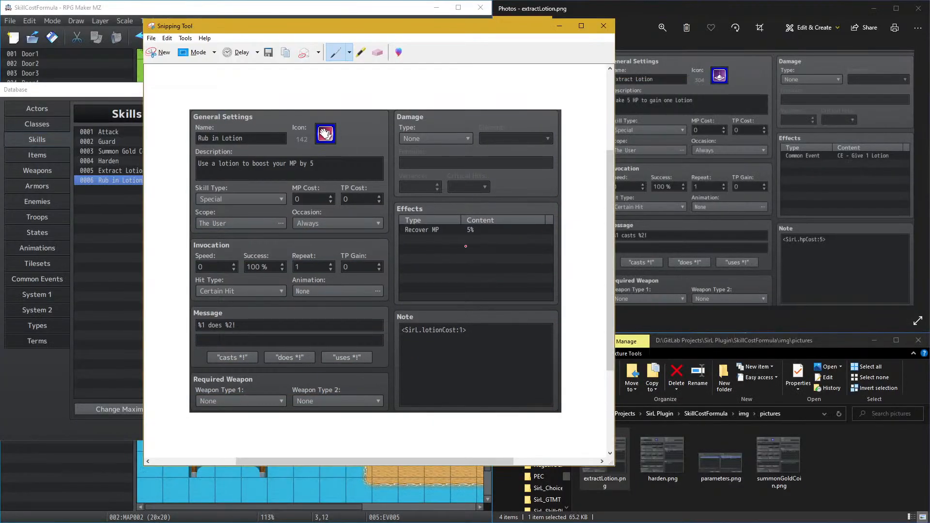
Step: Save the snip as rubLotion.png in the pictures folder, and close Snipping Tool and the database
left_click(270, 53)
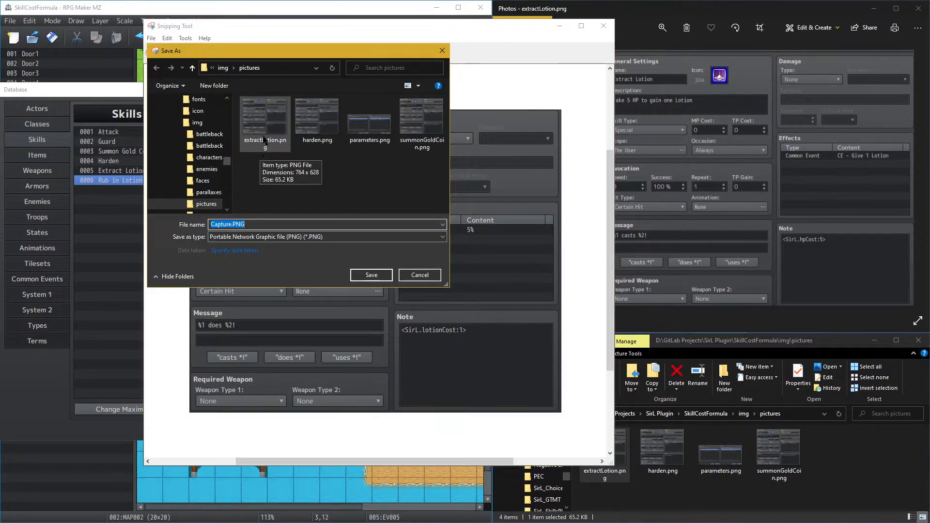
left_click(266, 140)
double_click(228, 224)
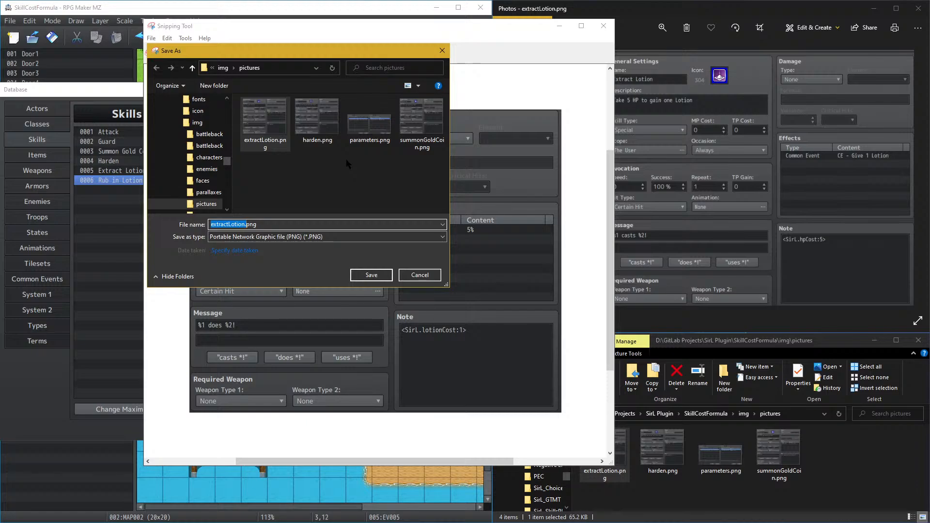
type("rubLotion")
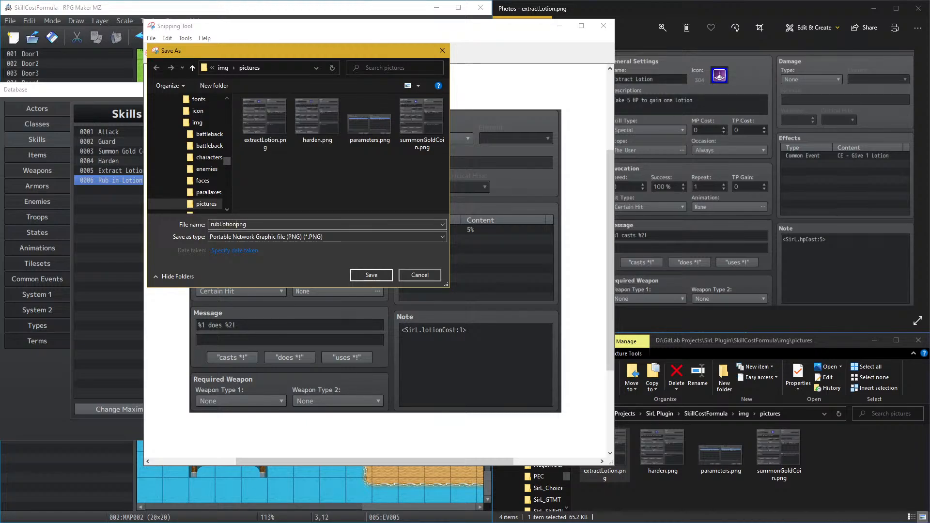
type(".")
key("Return")
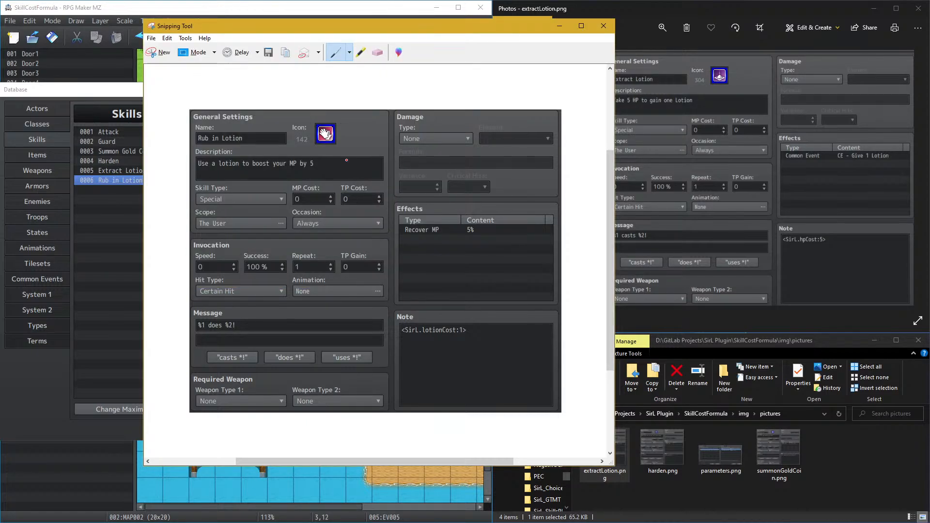
left_click(603, 26)
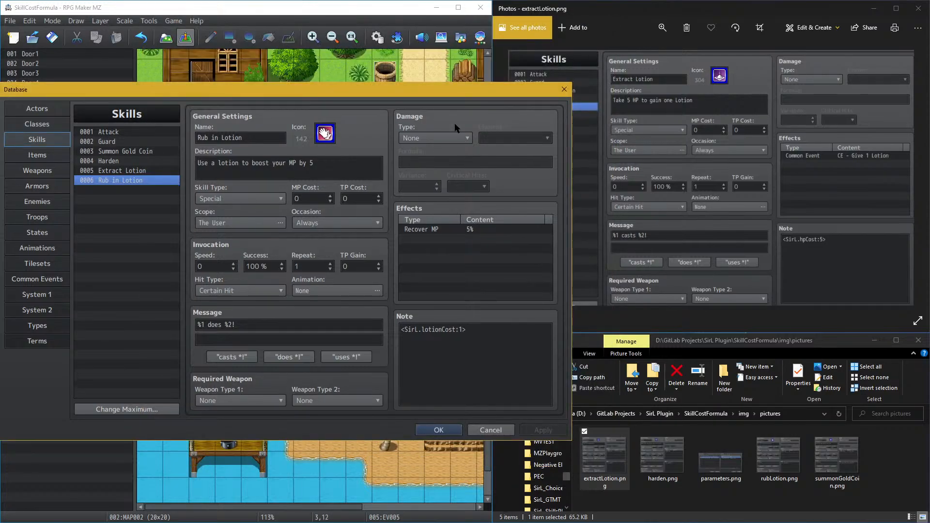
left_click(454, 429)
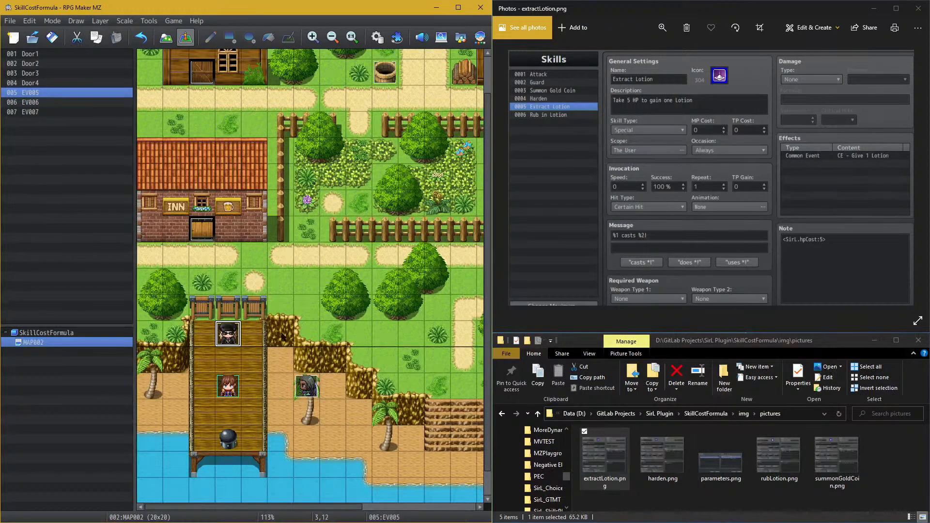
Step: Open event EV005 and review its existing dialogue and picture commands from the Summon Gold Coin section through Extract Lotion
double_click(248, 338)
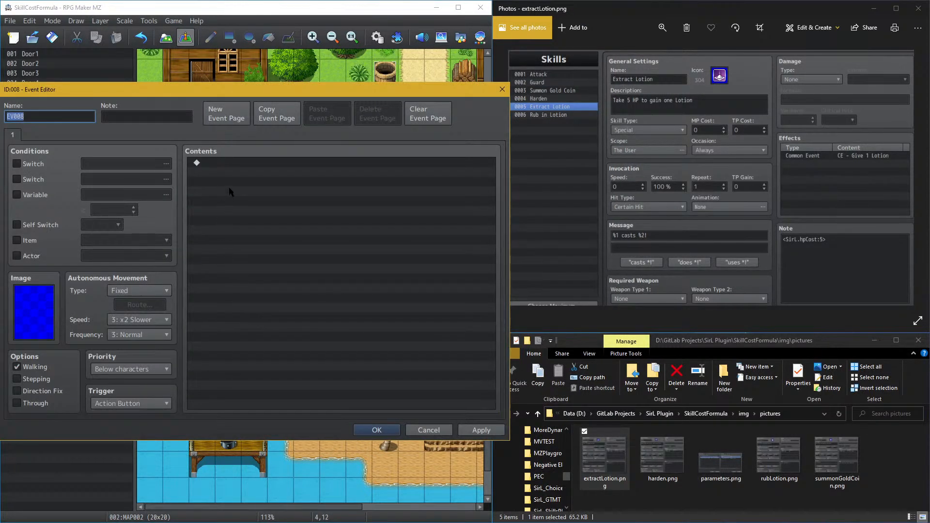
left_click(428, 430)
double_click(231, 338)
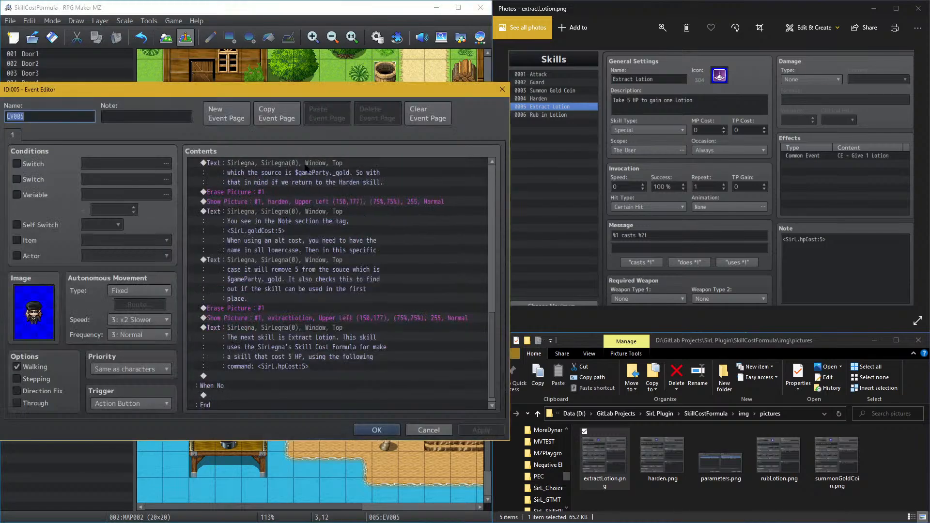
scroll(295, 305, "down", 3)
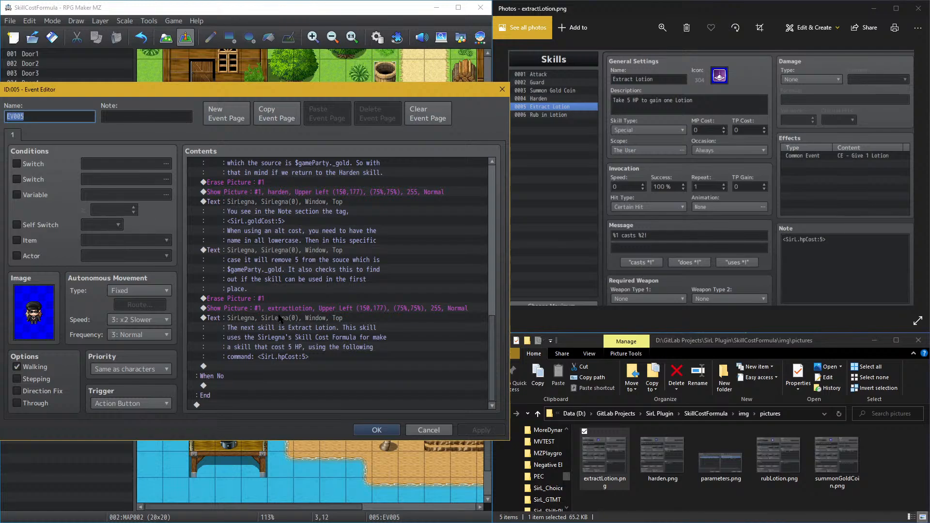
scroll(279, 318, "up", 5)
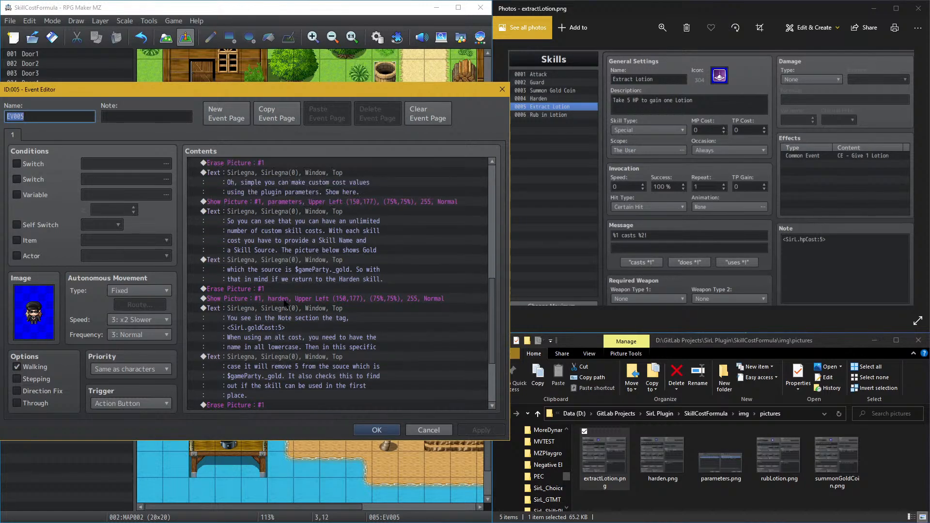
scroll(280, 300, "up", 5)
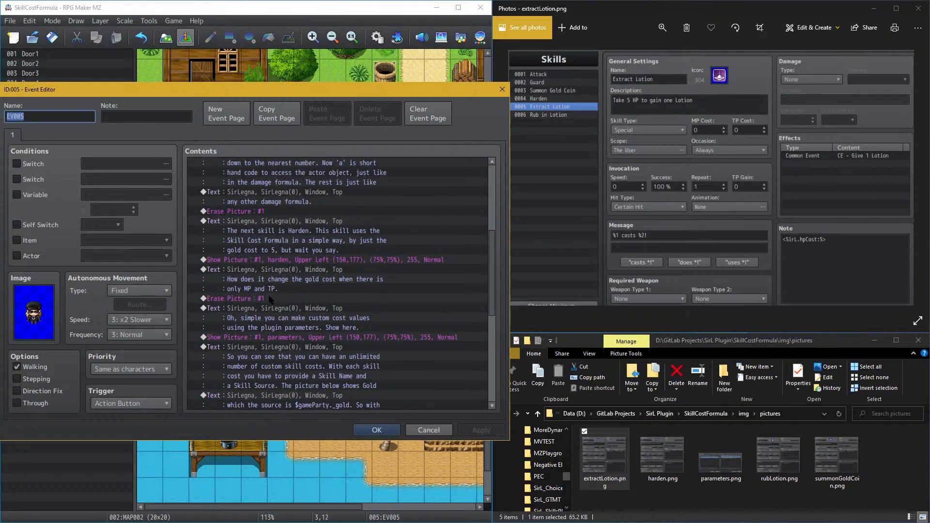
scroll(287, 299, "up", 5)
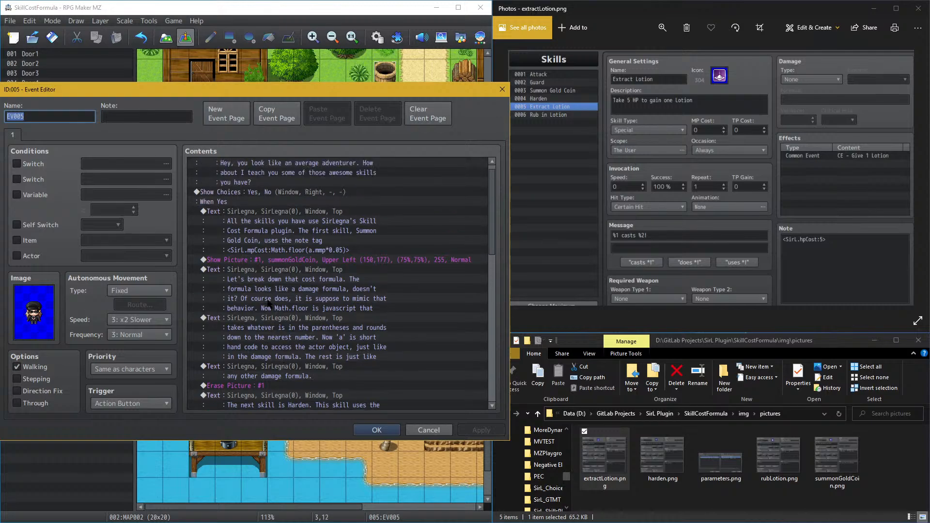
scroll(279, 298, "down", 4)
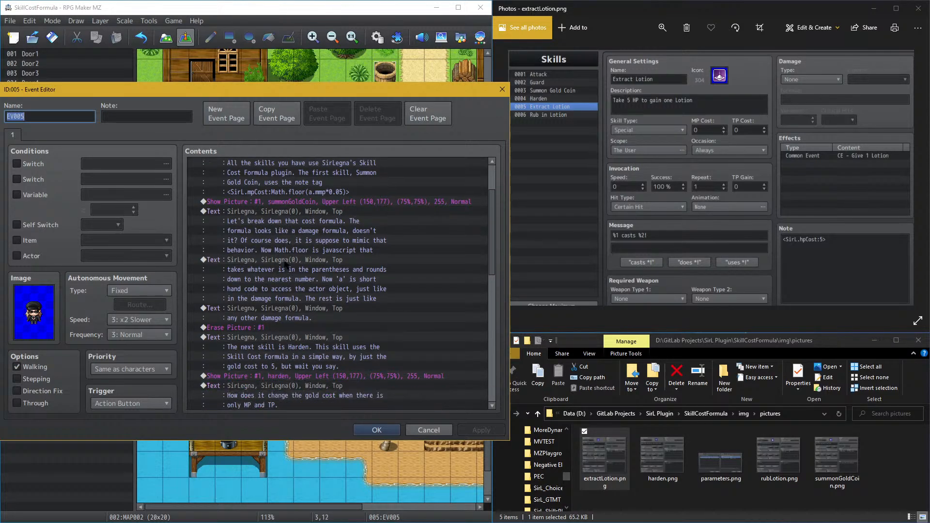
scroll(292, 263, "down", 6)
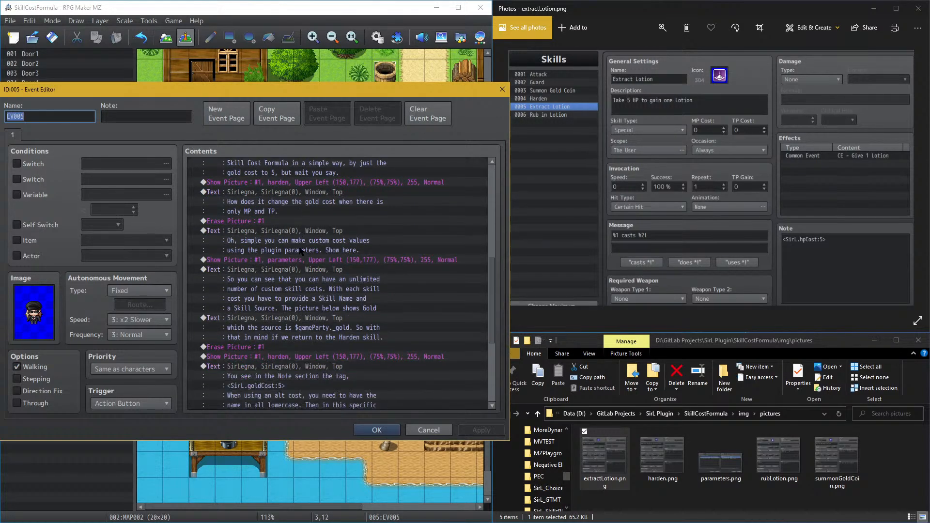
scroll(294, 250, "down", 5)
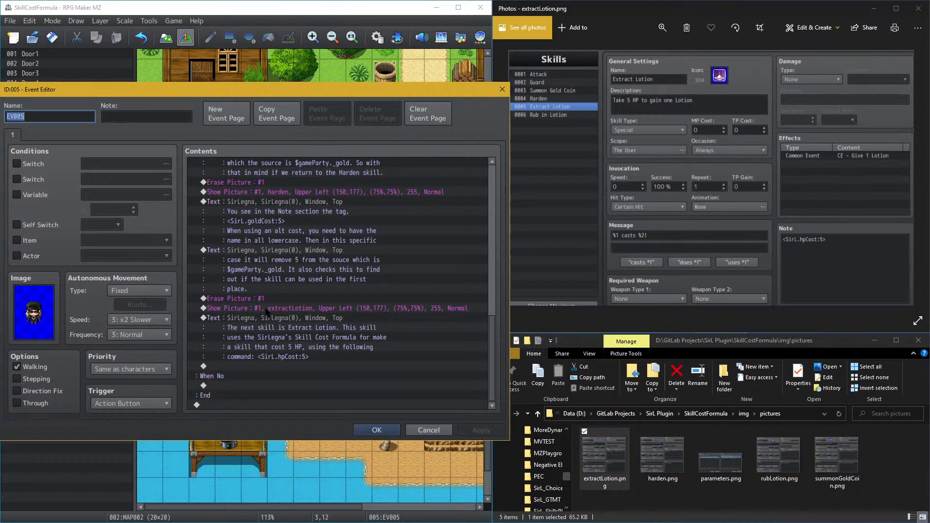
Step: Duplicate the Erase Picture and extractLotion Show Picture pair at the end of the Yes branch, and switch the copy's image to rubLotion
left_click(271, 309)
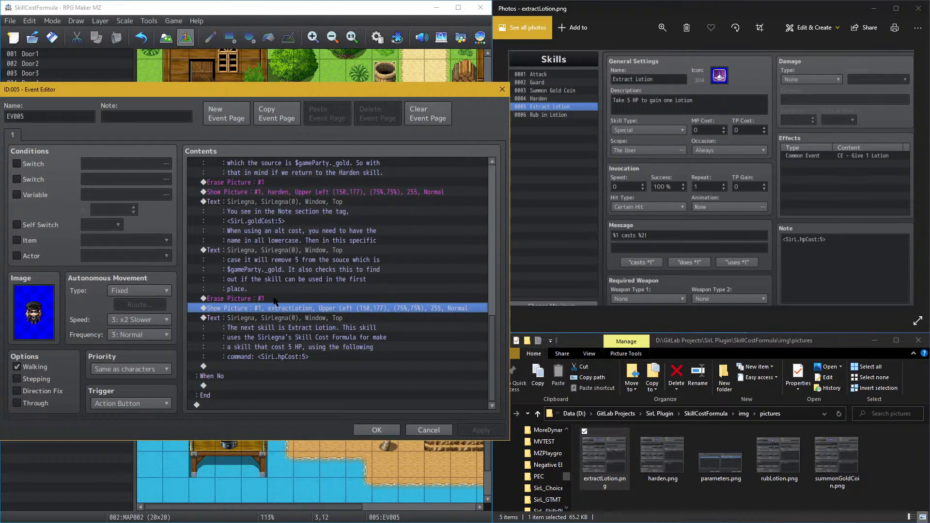
left_click(274, 299, "shift")
left_click(247, 368)
key("ctrl+v")
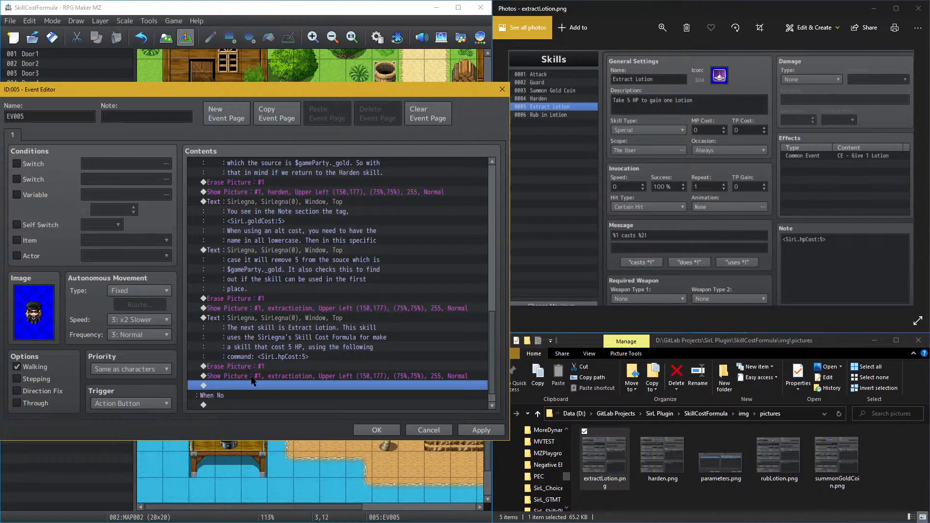
left_click(252, 377)
double_click(252, 381)
left_click(337, 217)
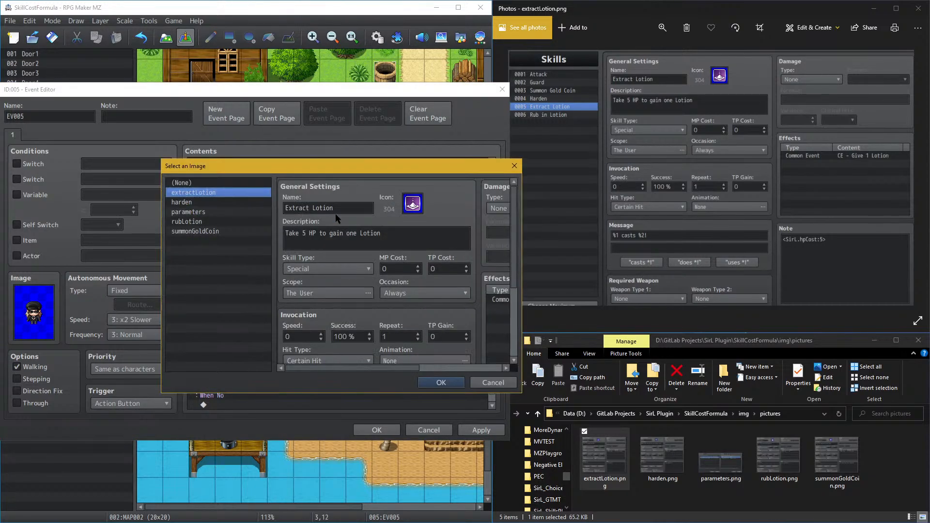
double_click(206, 222)
left_click(382, 372)
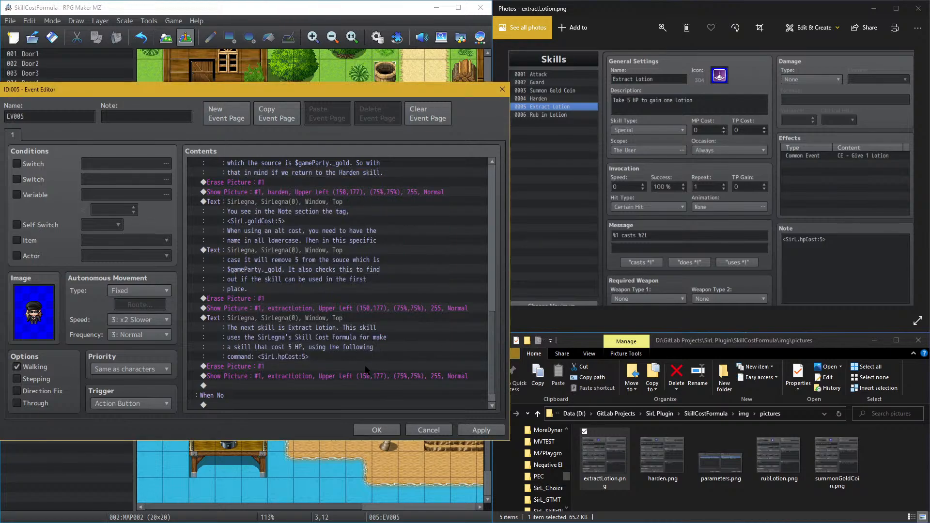
Step: Copy the Extract Lotion text command to directly below the rubLotion picture command
left_click(294, 317)
key("ctrl+c")
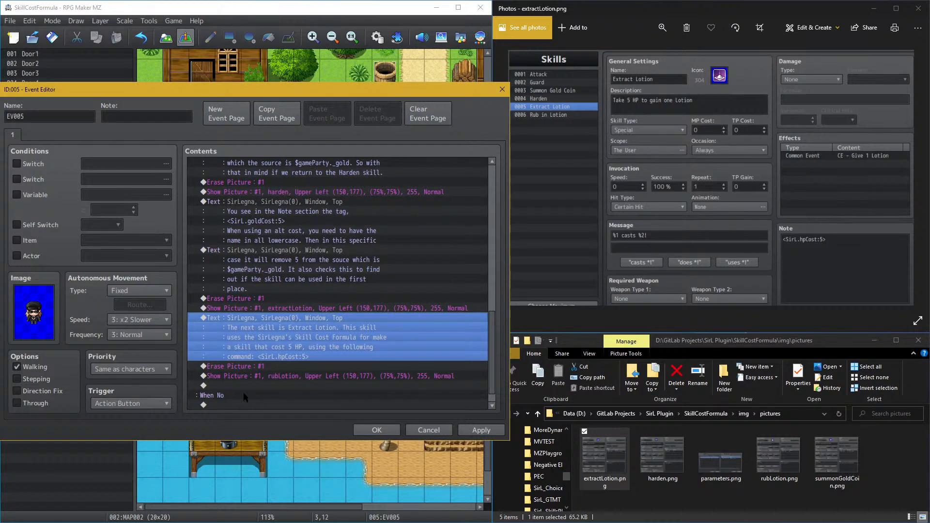
left_click(286, 385)
key("ctrl+v")
left_click(288, 365)
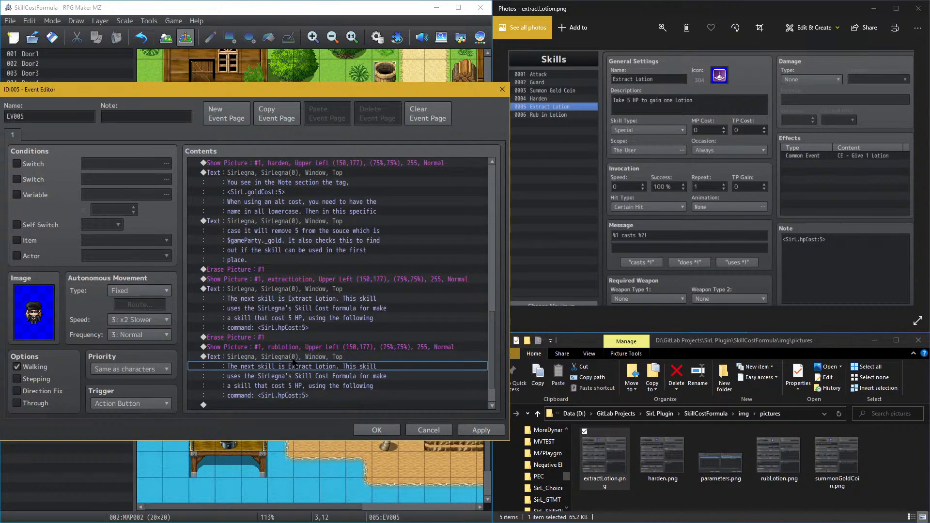
key("ctrl+a")
scroll(397, 295, "down", 1)
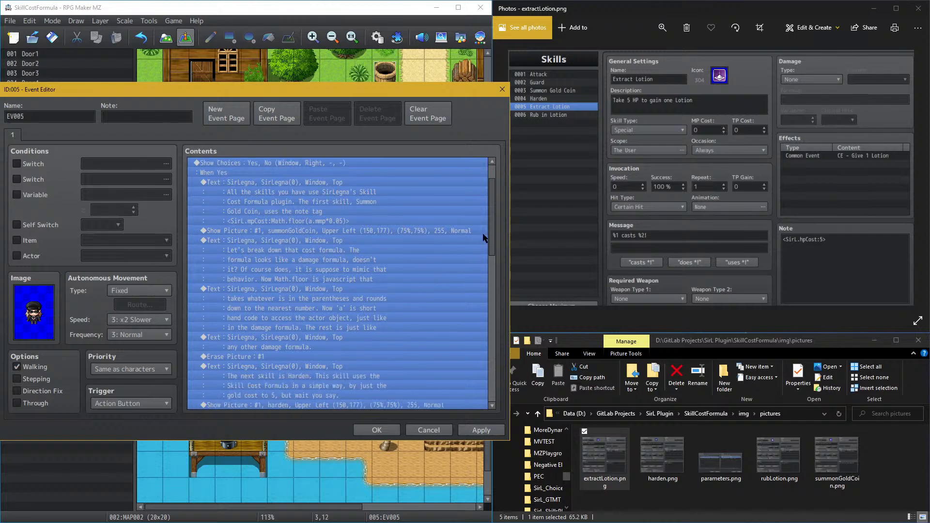
scroll(491, 291, "down", 4)
left_click(486, 336)
scroll(491, 333, "down", 1)
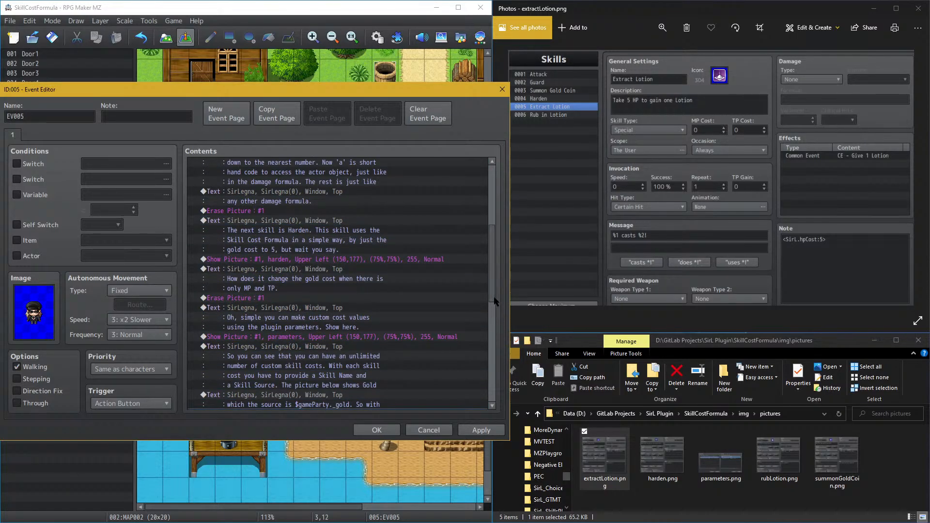
left_click_drag(494, 298, 481, 456)
Step: Replace the copied message with "The final skill it pretty neat, you can make skills that cost items. The final skill is called "Rub in Lotion" As you"
double_click(319, 318)
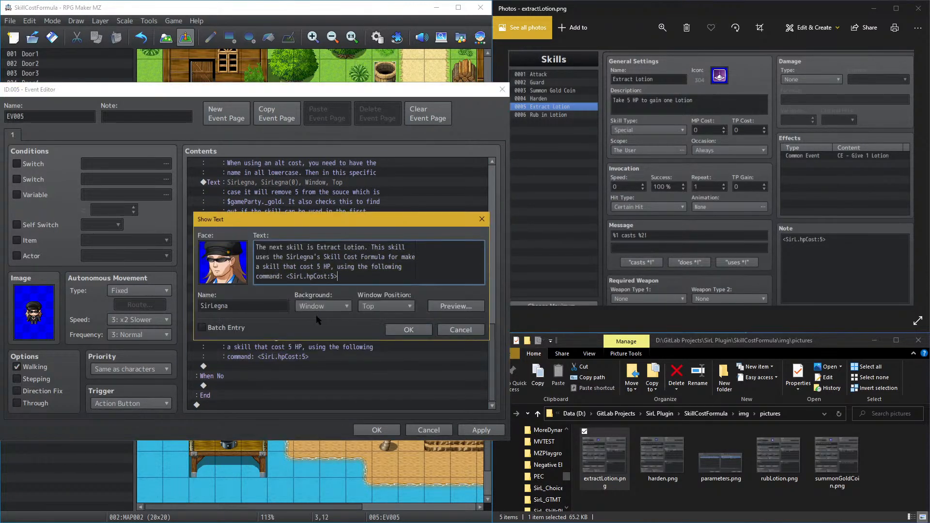
key("ctrl+a")
type("The f")
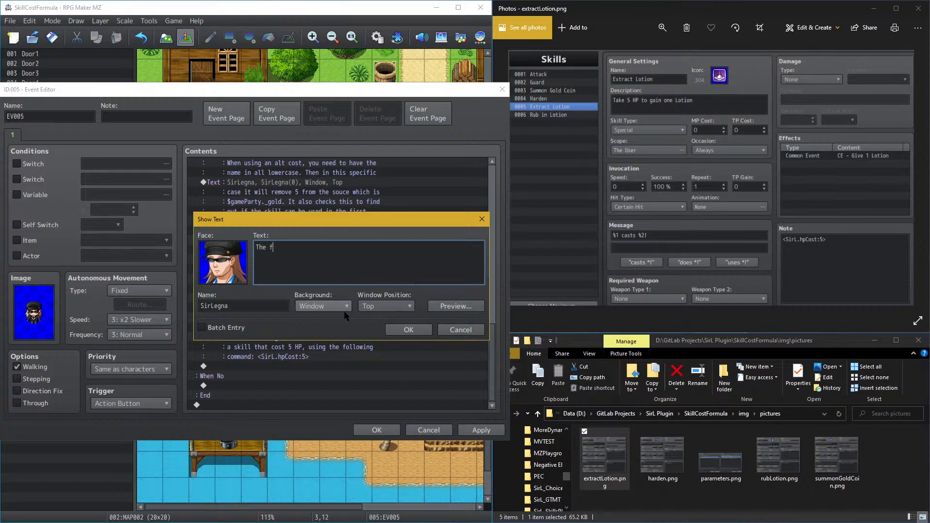
type("inal skill,")
key("BackSpace")
type("it pretty neat, you can make")
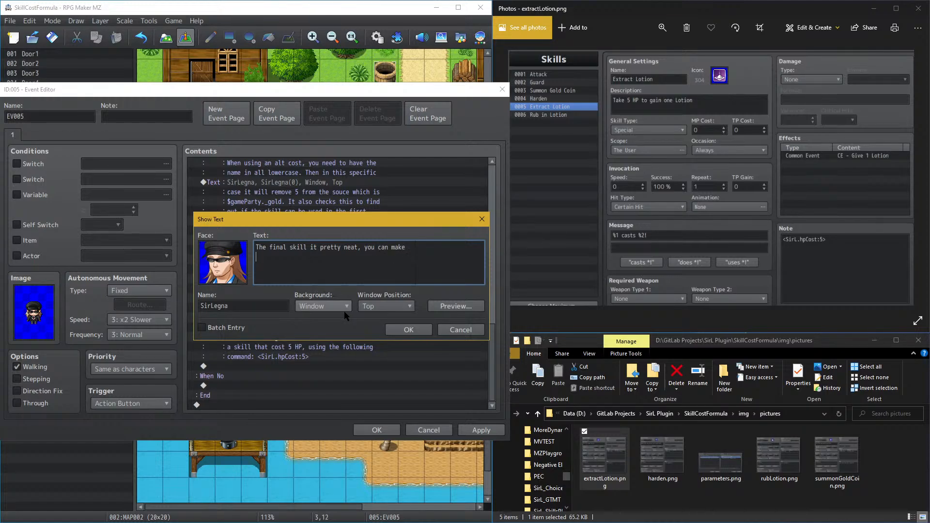
type(" skills that cost items")
type(". The final skill is ")
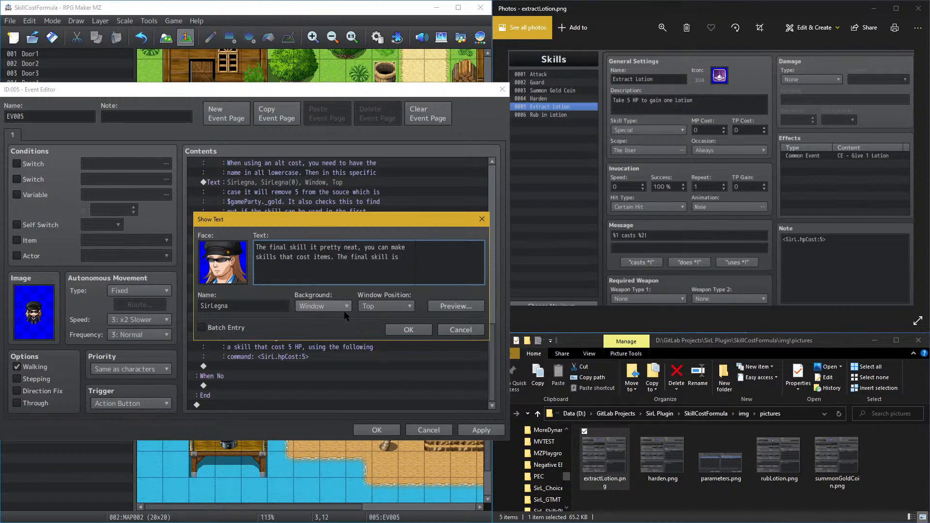
type("called")
key("Return")
type("Lotion\" As you")
Step: Swap the reference picture to rubLotion.png and finish the message with "can see it use the Note tag: <SirL.lotionCost:1>"
left_click(922, 7)
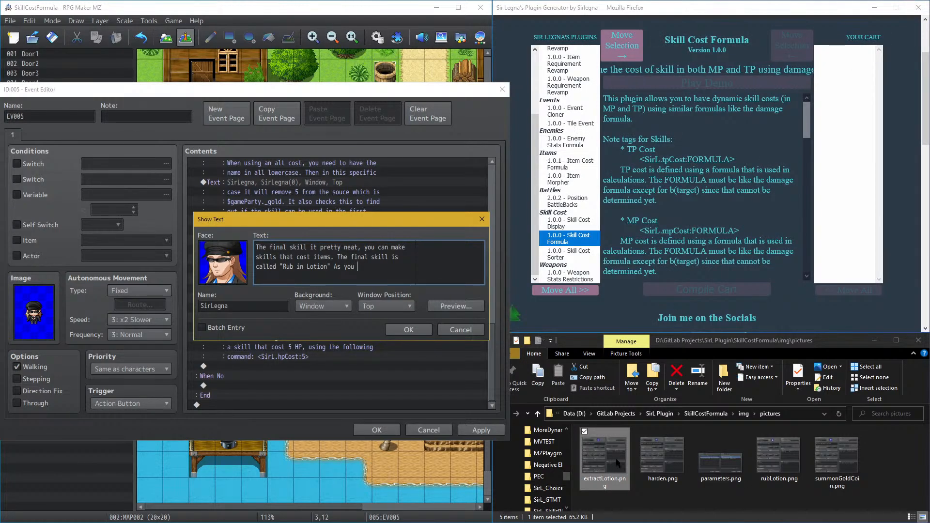
double_click(759, 465)
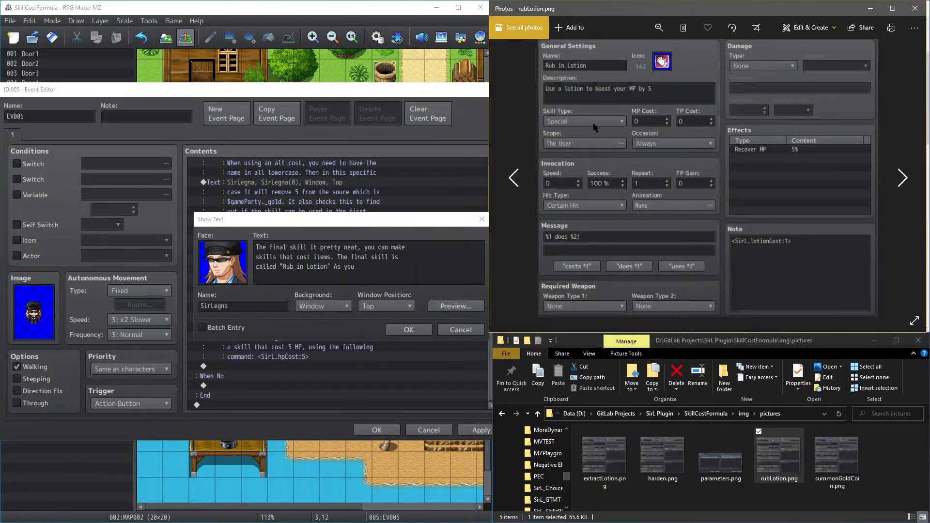
left_click(371, 271)
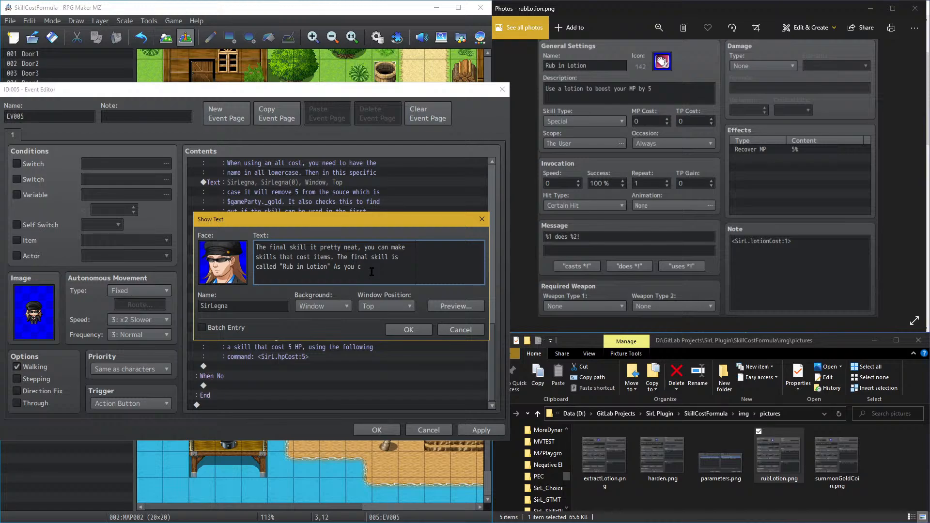
type("see it use ")
type("th")
type("e not")
key("BackSpace")
key("BackSpace")
key("BackSpace")
type("Note tag")
type(": <Sir>L.lotionCost:1")
Step: Enable batch entry, add "This is another alternate cost, which source is defined by" to the message, and save the text and the event
left_click(232, 330)
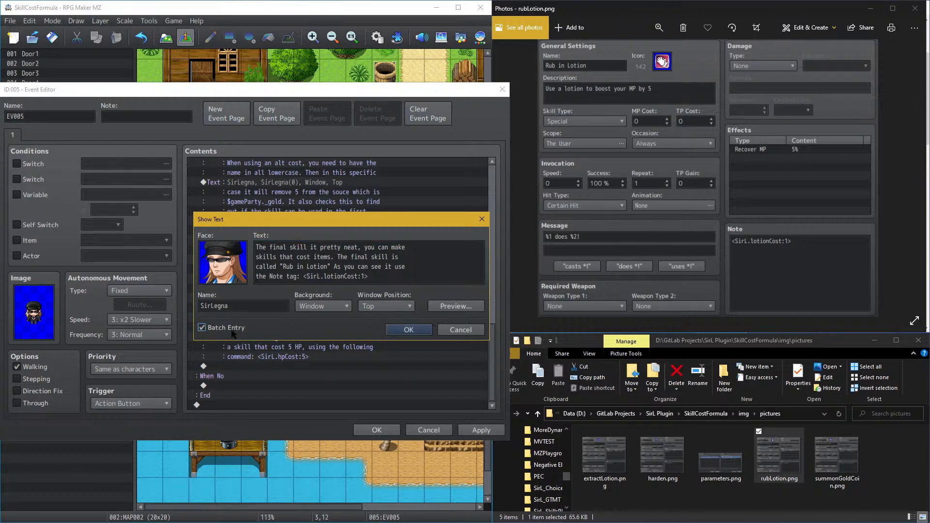
left_click(399, 277)
key("Return")
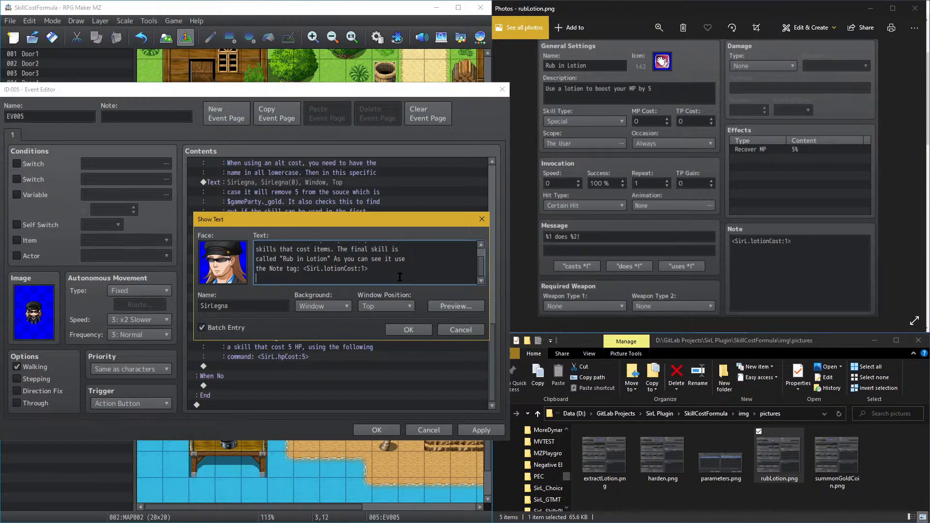
type("This is another alternate cost, which is dif")
key("BackSpace")
type("source is")
key("Return")
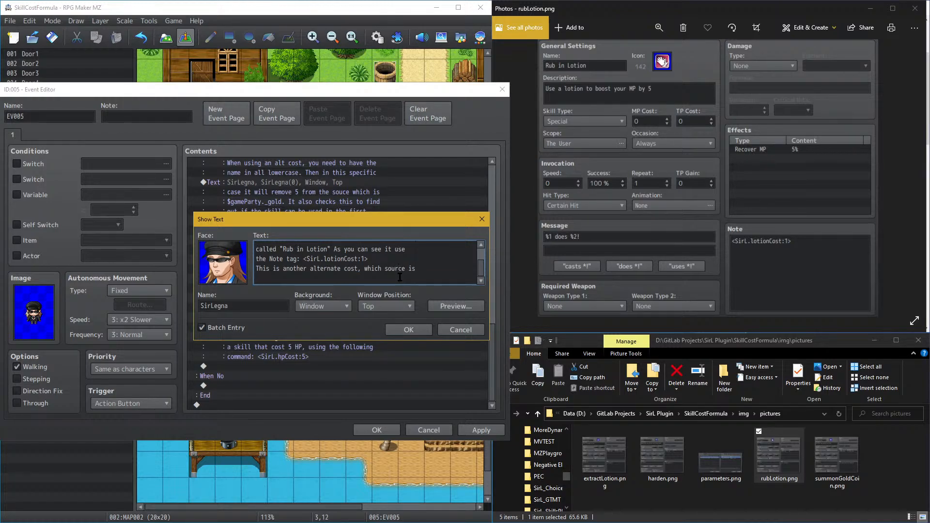
type("defined by")
left_click(409, 330)
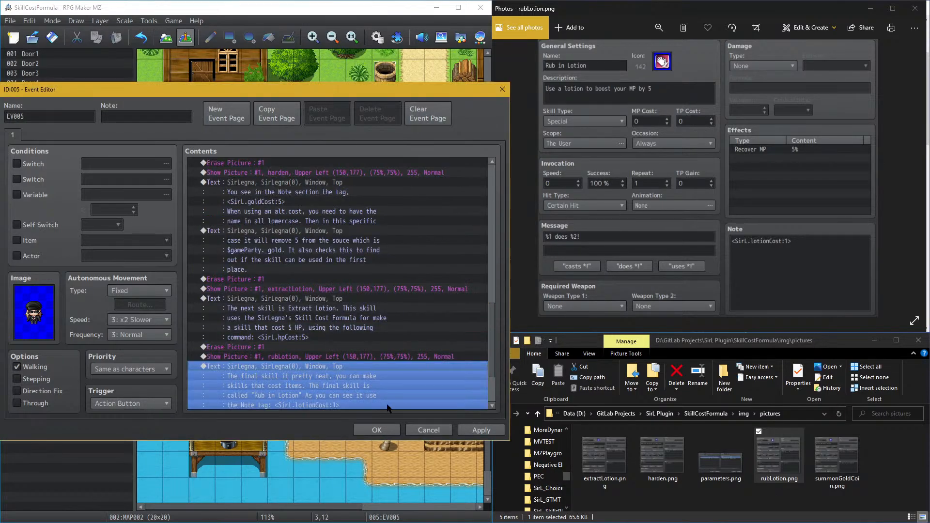
left_click(386, 429)
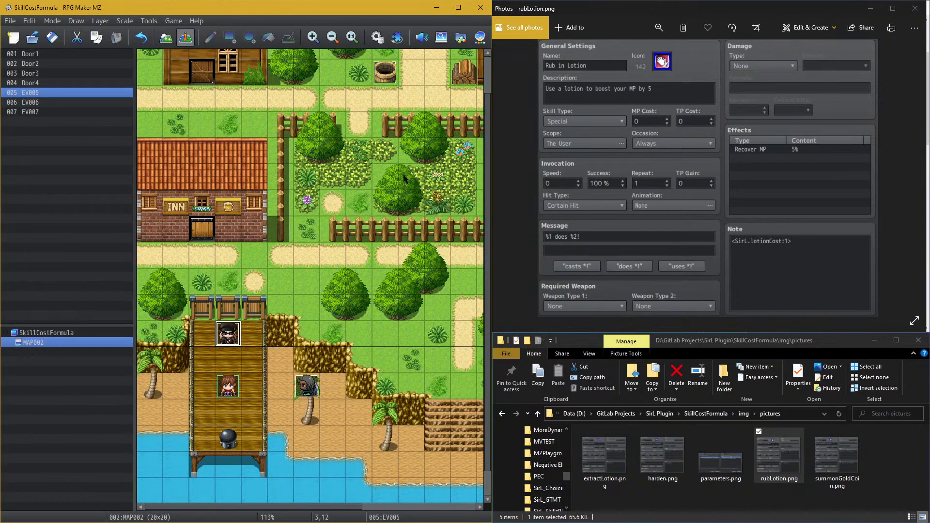
Step: Open the List of Alternative Skill types parameter of the sirL_MPSkillCostFormula plugin
left_click(394, 41)
double_click(255, 152)
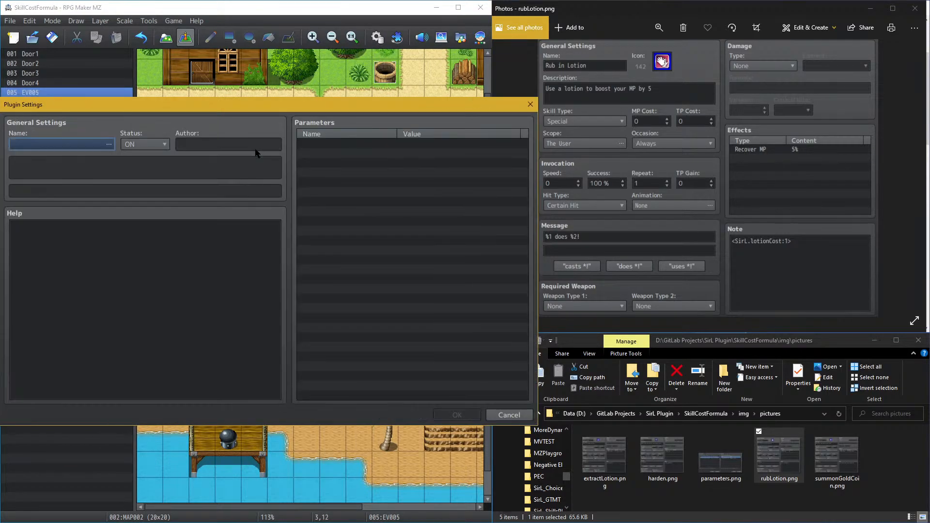
left_click(529, 99)
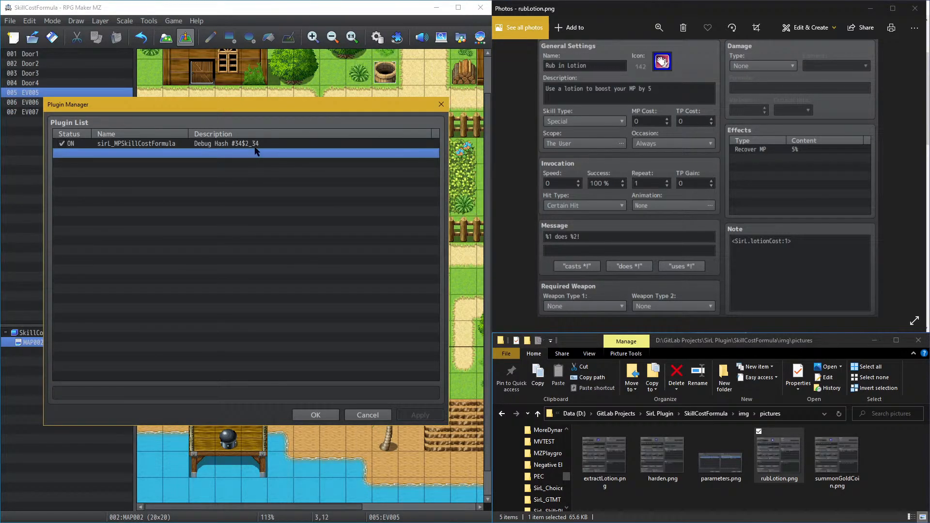
double_click(260, 145)
left_click(406, 154)
double_click(406, 154)
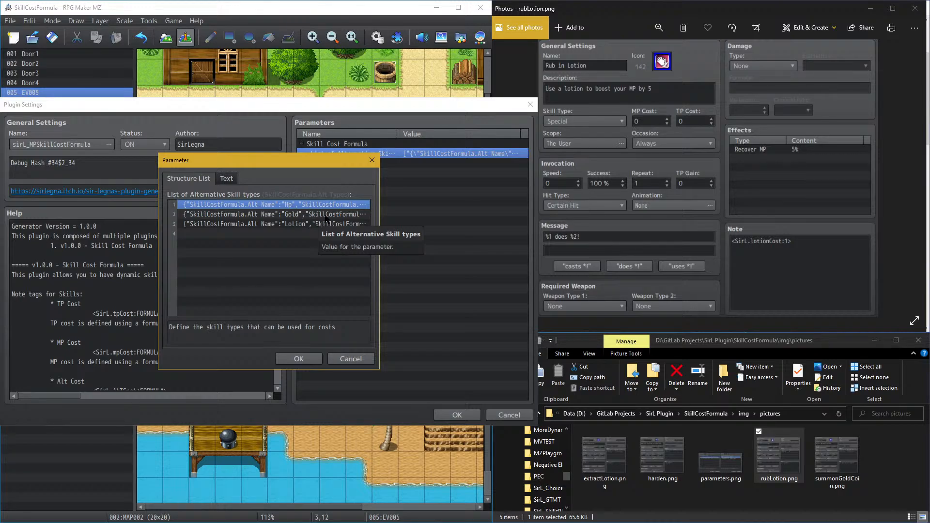
Step: Examine the Lotion entry's Alternative Skill Source and close the parameter dialogs
double_click(290, 226)
left_click(296, 225)
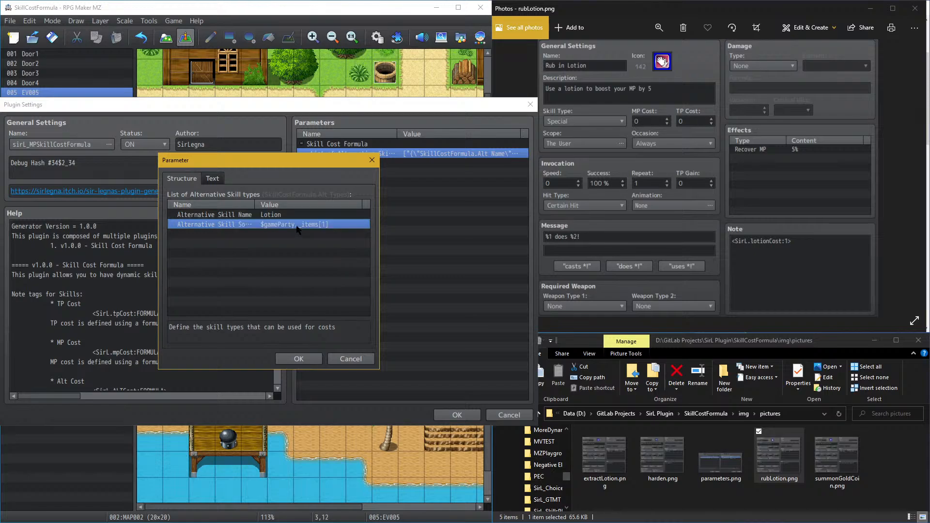
double_click(297, 224)
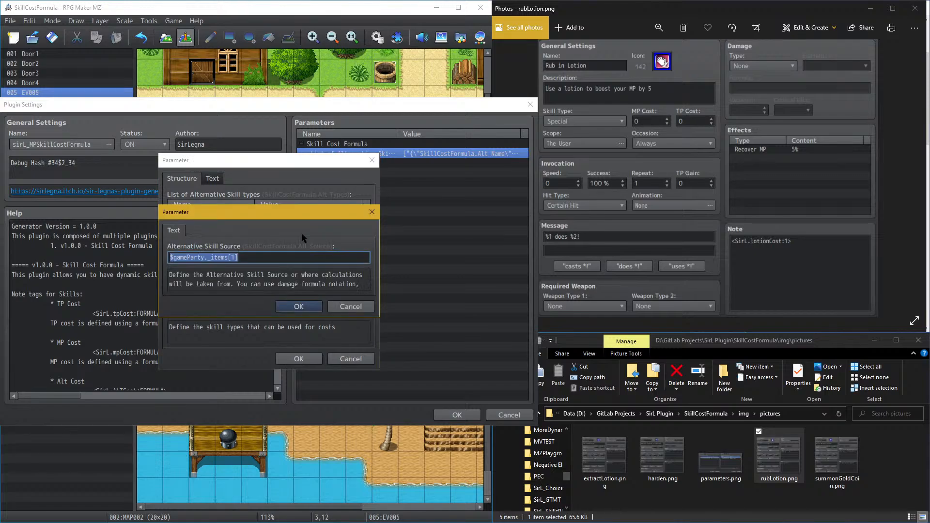
left_click(303, 310)
left_click(304, 360)
left_click(302, 359)
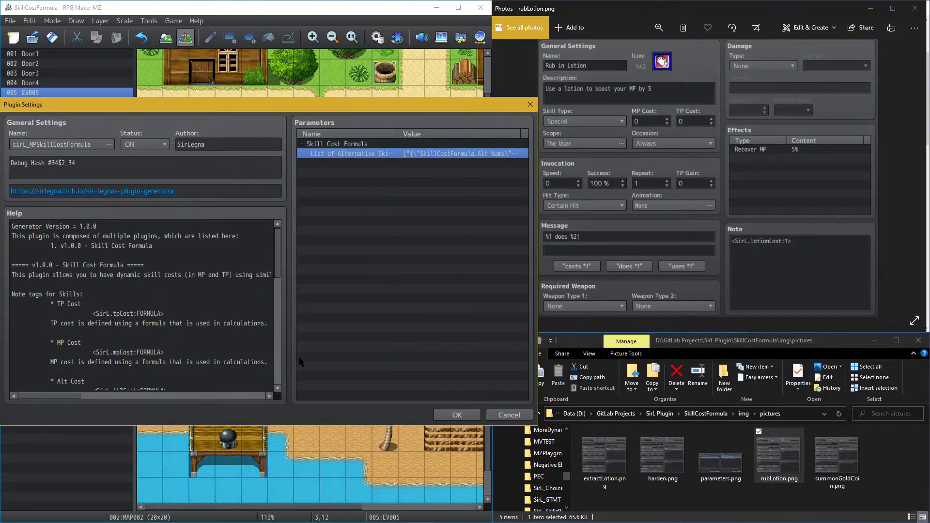
Step: Complete EV005's last message with "$gameParty._items[1], which means it is the number of items the party has for the first index item in the database."
left_click(458, 415)
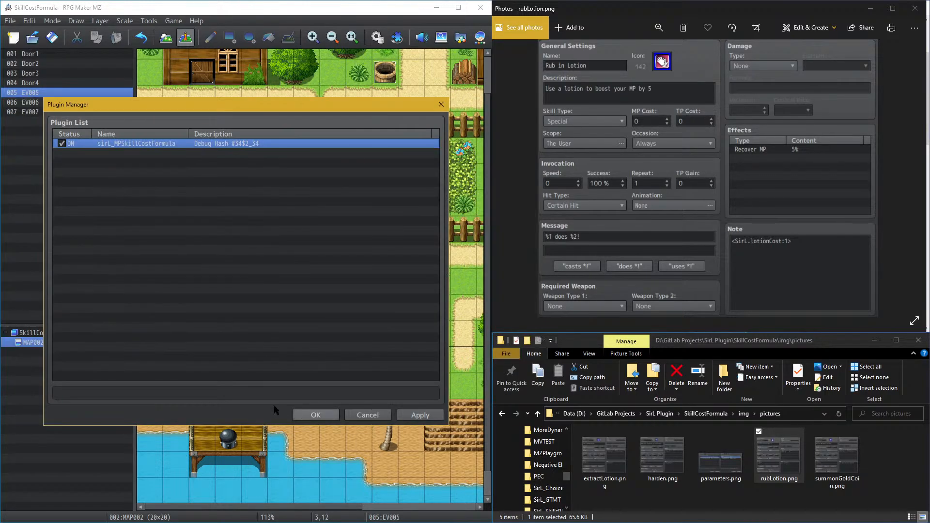
left_click(318, 415)
double_click(228, 334)
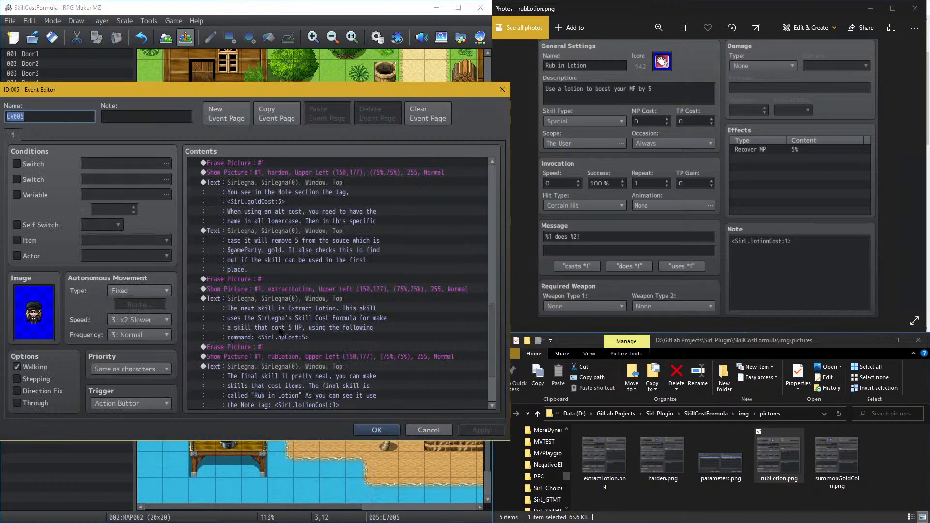
scroll(311, 322, "down", 3)
scroll(311, 321, "down", 2)
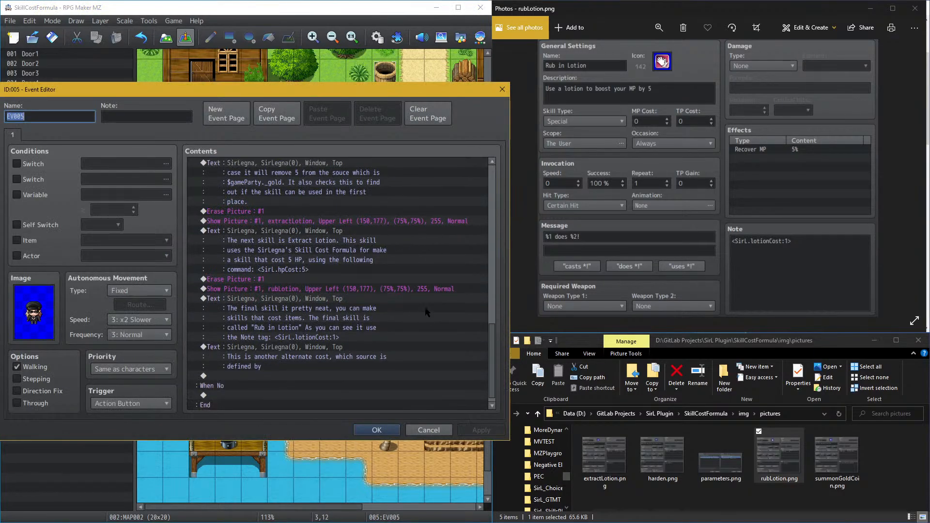
double_click(282, 348)
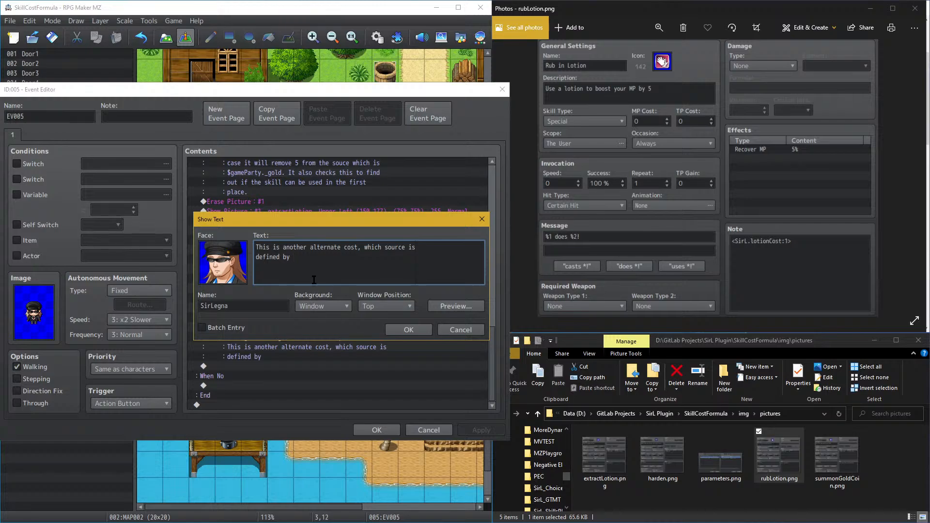
left_click(318, 276)
type("$gameParty._items[1]")
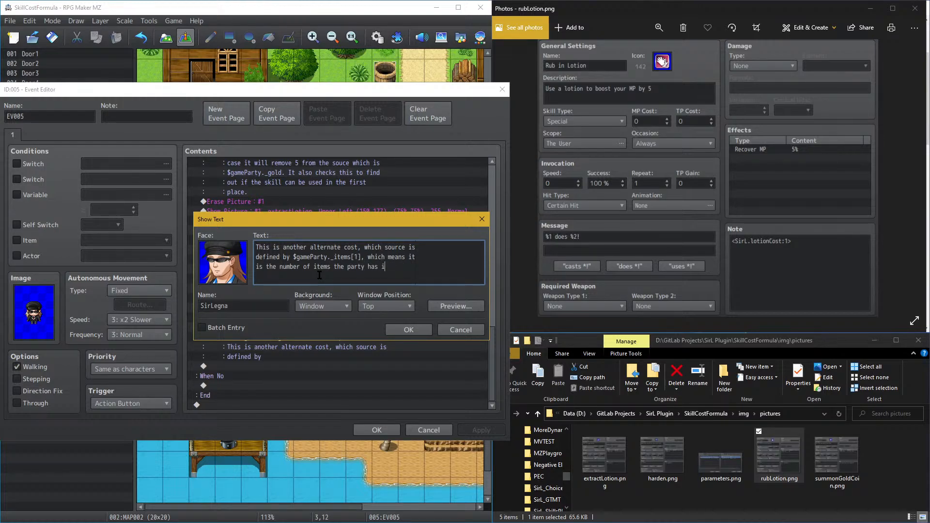
type("the")
type("in the")
left_click(408, 329)
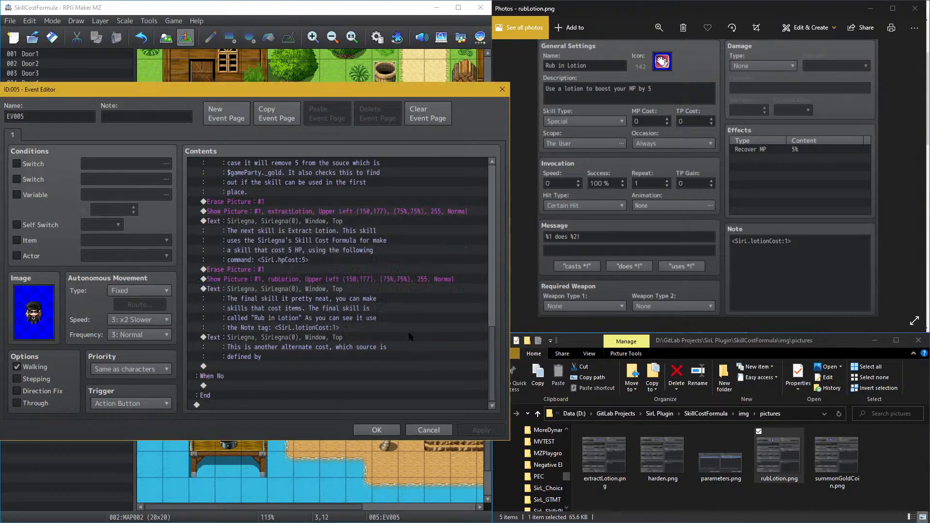
Step: Copy the Erase Picture #1 command to the end of the Yes branch, after the last message, and apply the change
scroll(395, 370, "down", 1)
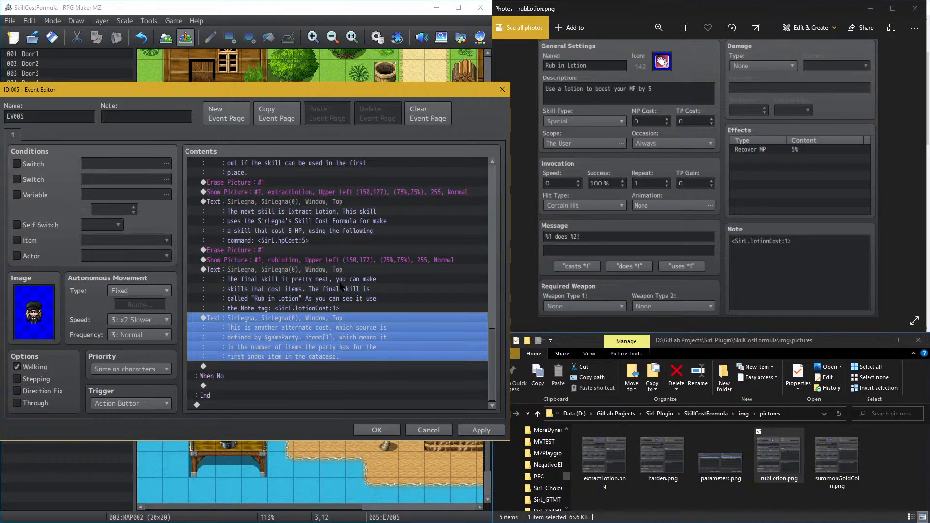
left_click(322, 252)
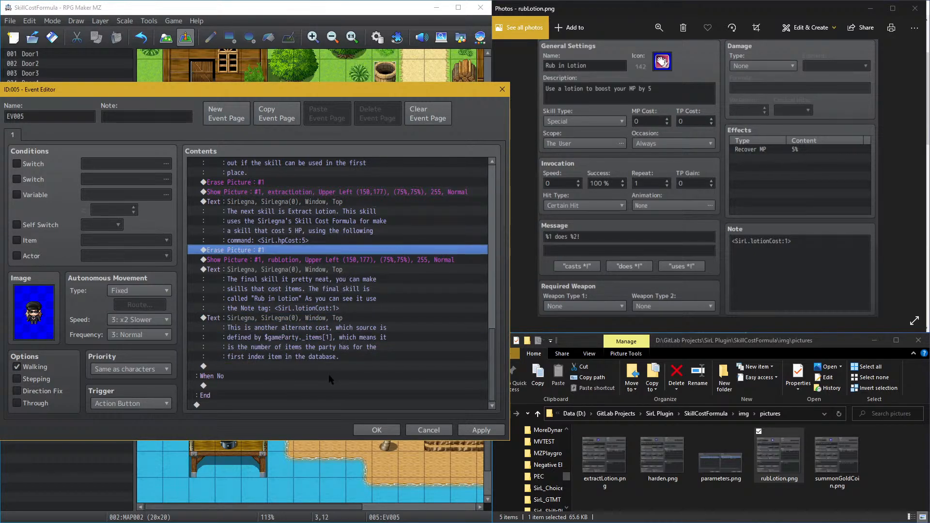
left_click(319, 366)
key("ctrl+v")
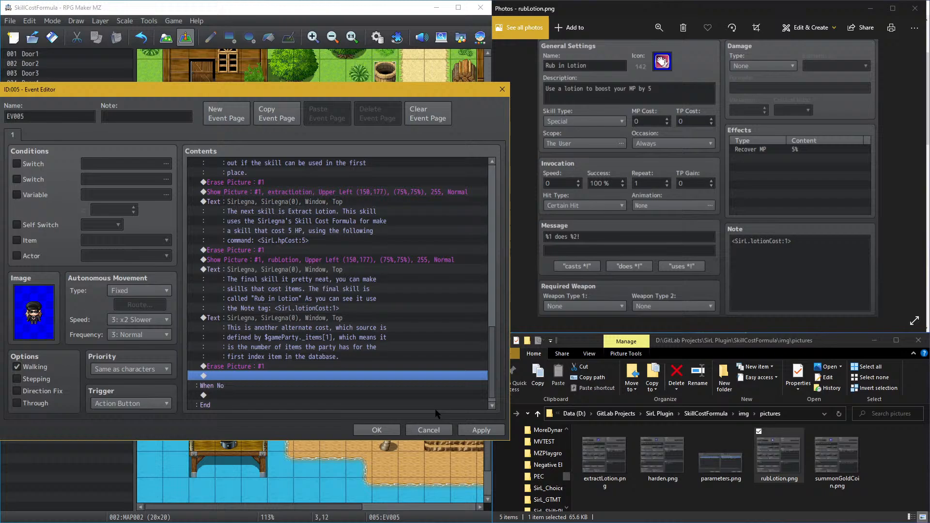
left_click(480, 430)
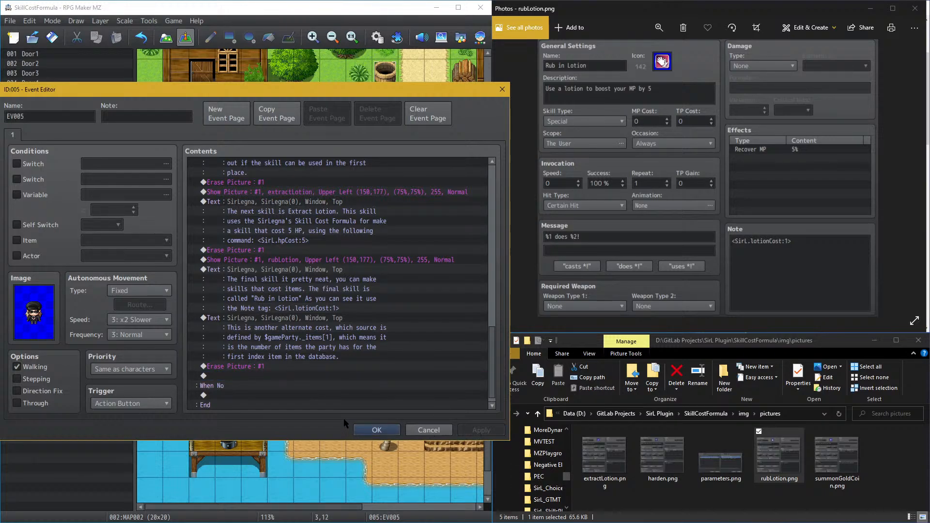
Step: Cut every command from the first message through the final Erase Picture out of EV005's Yes branch and save the event
scroll(278, 353, "down", 1)
left_click(283, 359)
scroll(291, 359, "up", 2)
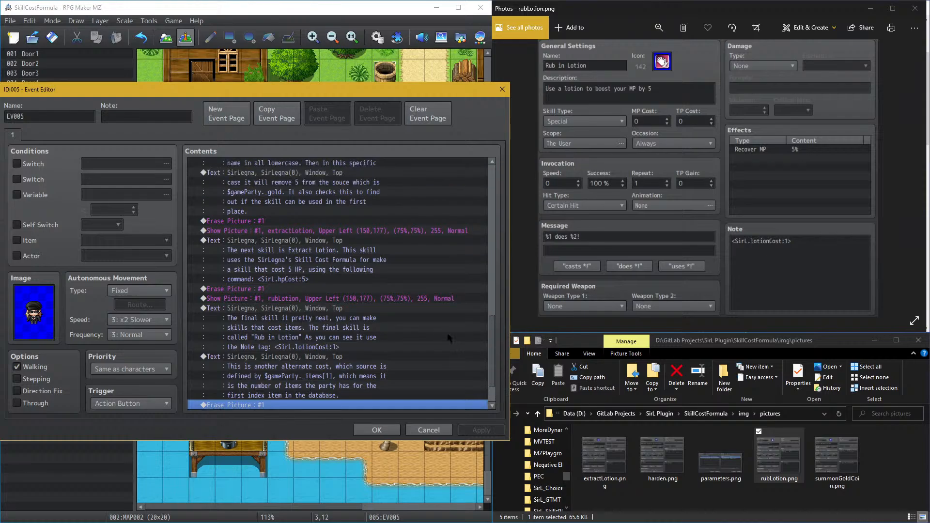
left_click_drag(491, 339, 480, 160)
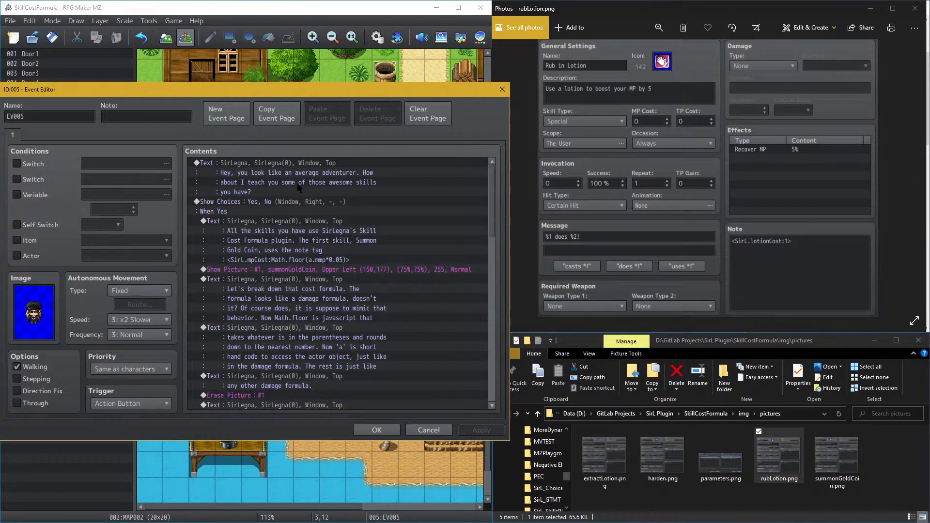
left_click(269, 218, "shift")
key("Delete")
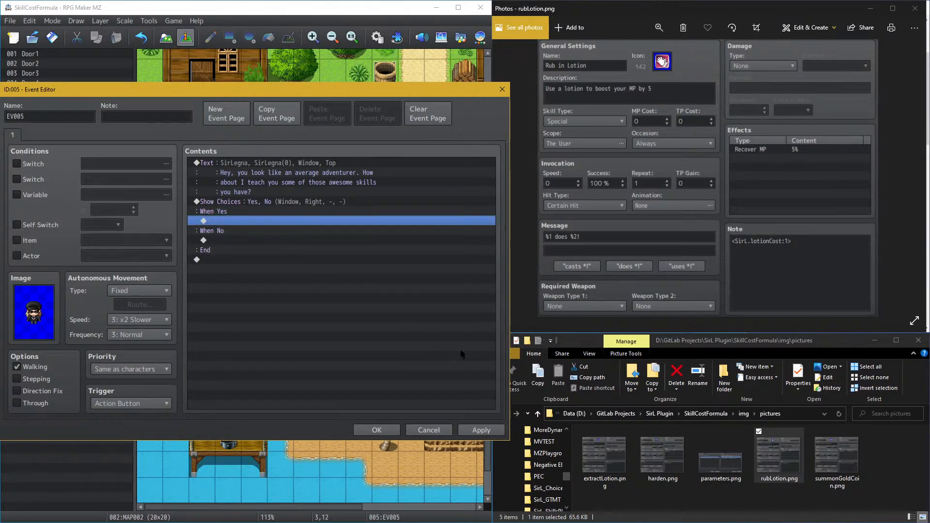
left_click(481, 430)
left_click(373, 430)
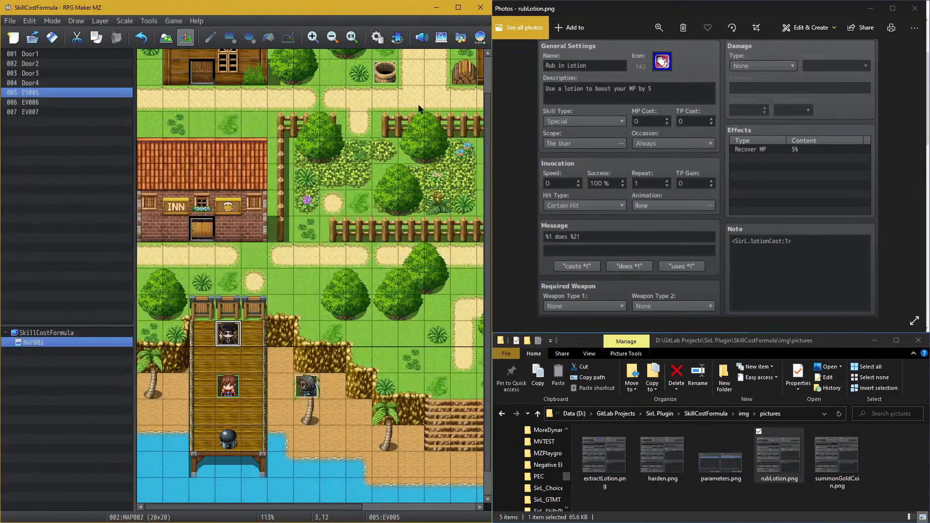
Step: Paste the cut commands into the empty common event 0003, name it "SirL talking points", and save the database
left_click(377, 38)
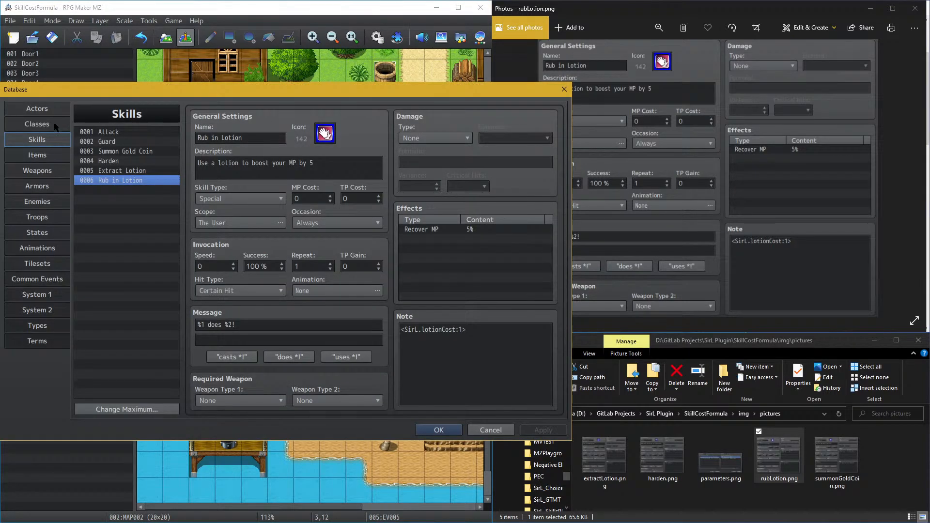
left_click(42, 280)
left_click(128, 151)
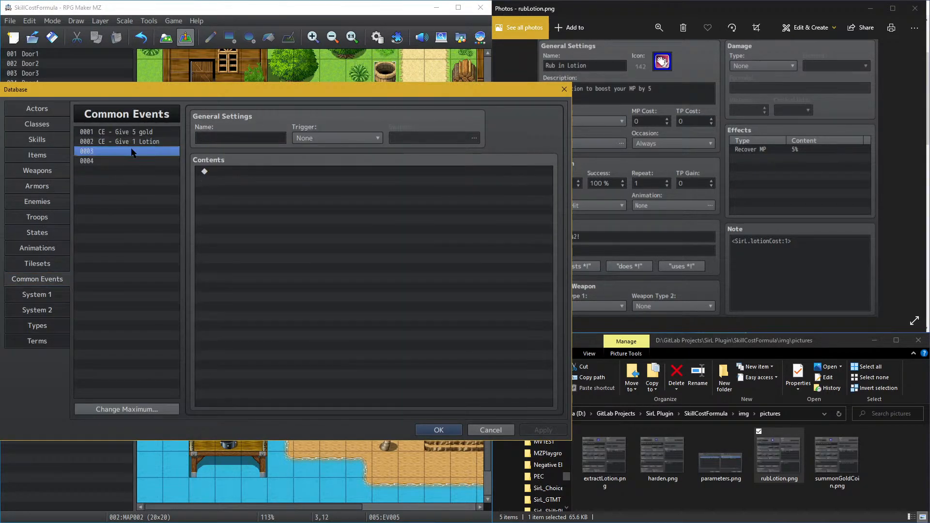
left_click(272, 171)
key("ctrl+v")
left_click(251, 139)
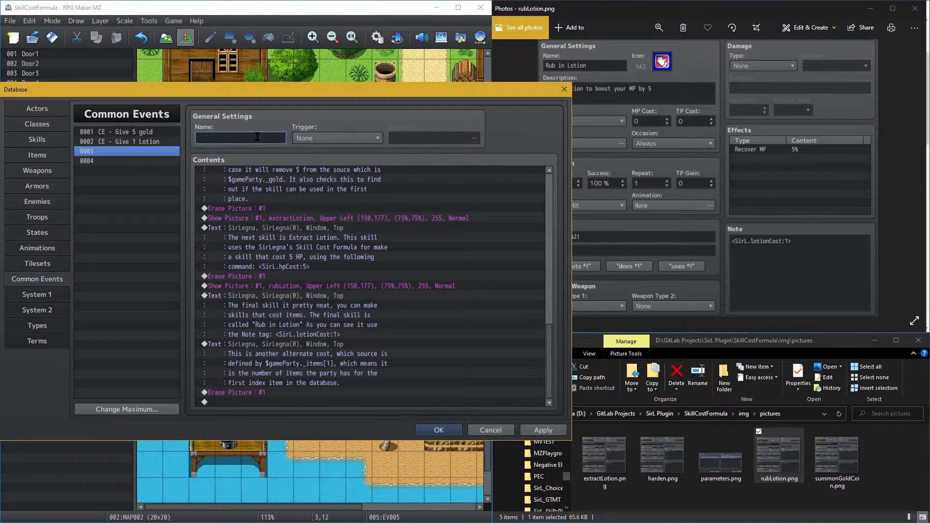
type("SirL talking points")
left_click(439, 431)
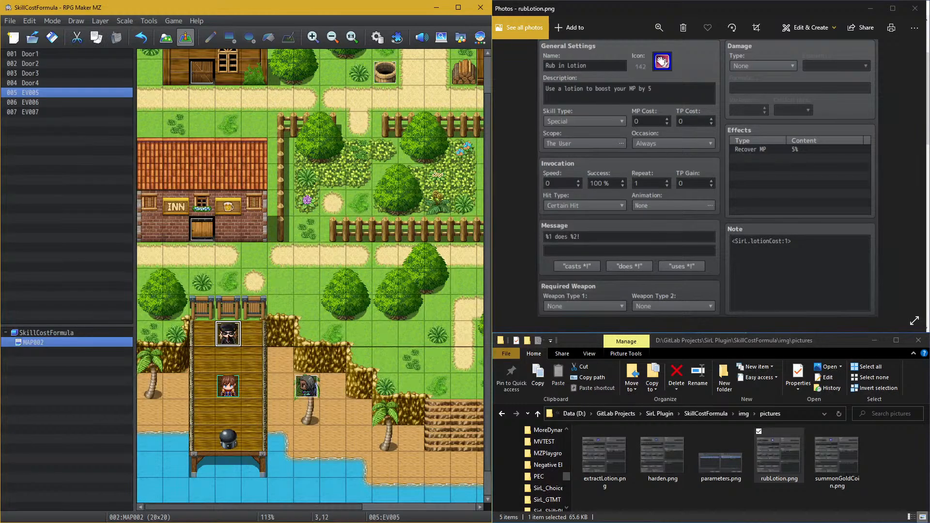
Step: Add a call to the common event "SirL talking points" in EV005's Yes branch
double_click(229, 334)
double_click(276, 221)
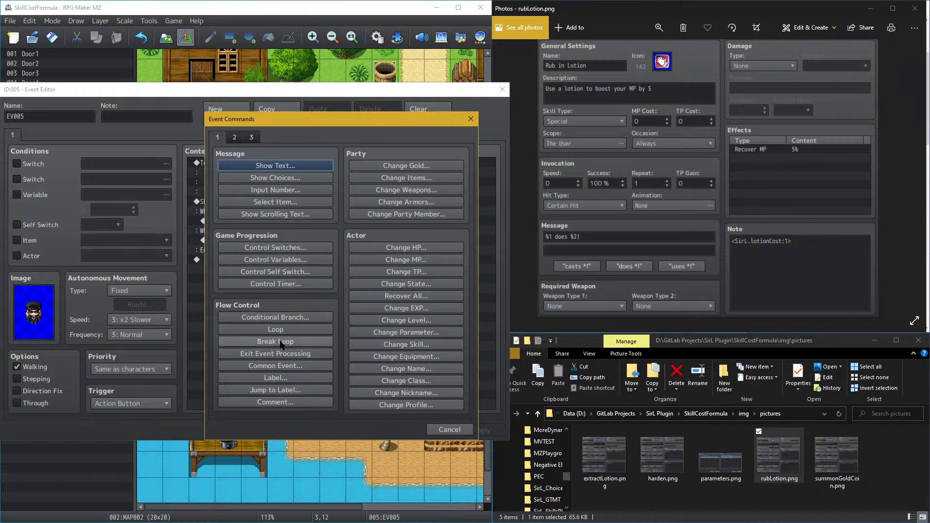
left_click(284, 366)
left_click(343, 279)
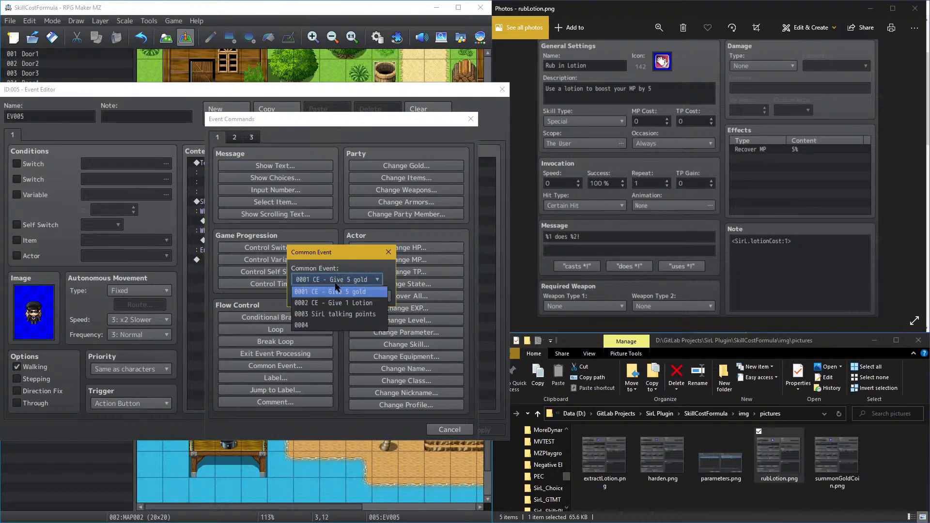
left_click(330, 314)
left_click(316, 297)
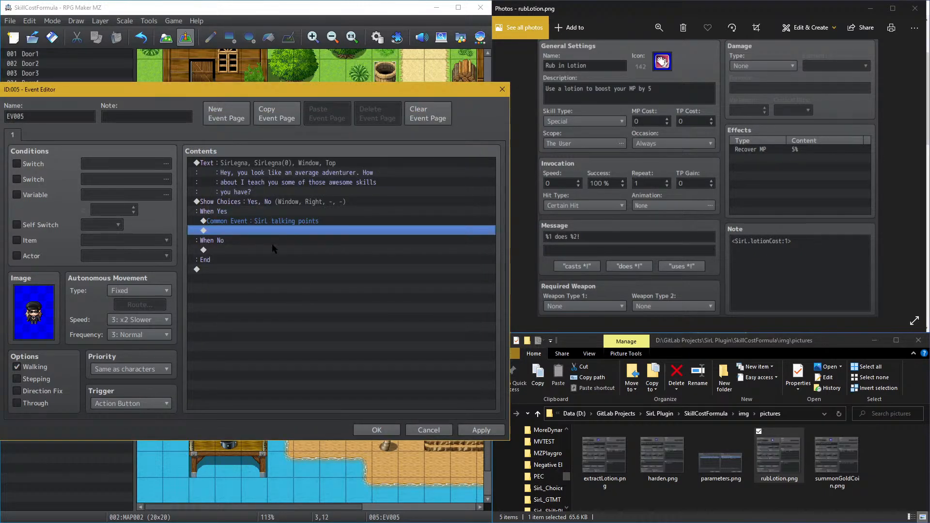
Step: Set the event's trigger to Autorun and turn self switch A ON after the end of the choices
left_click(133, 403)
left_click(127, 450)
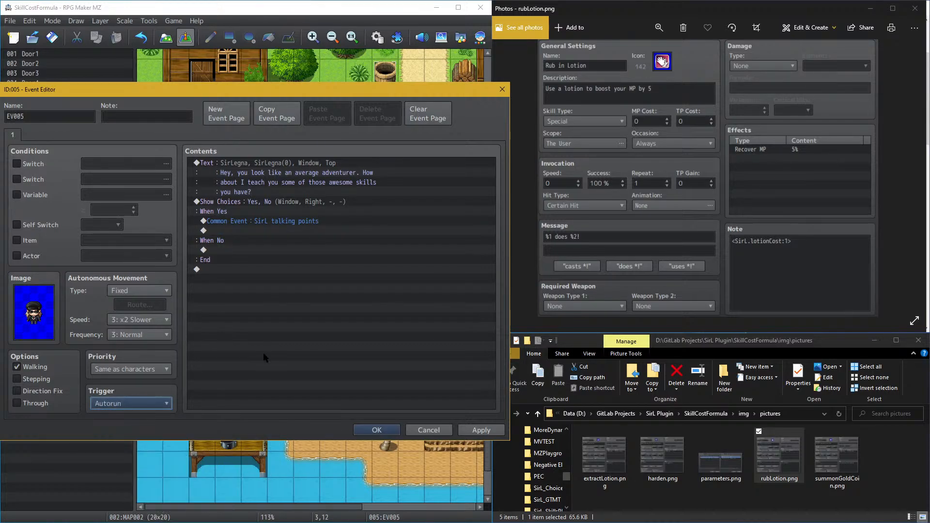
left_click(468, 430)
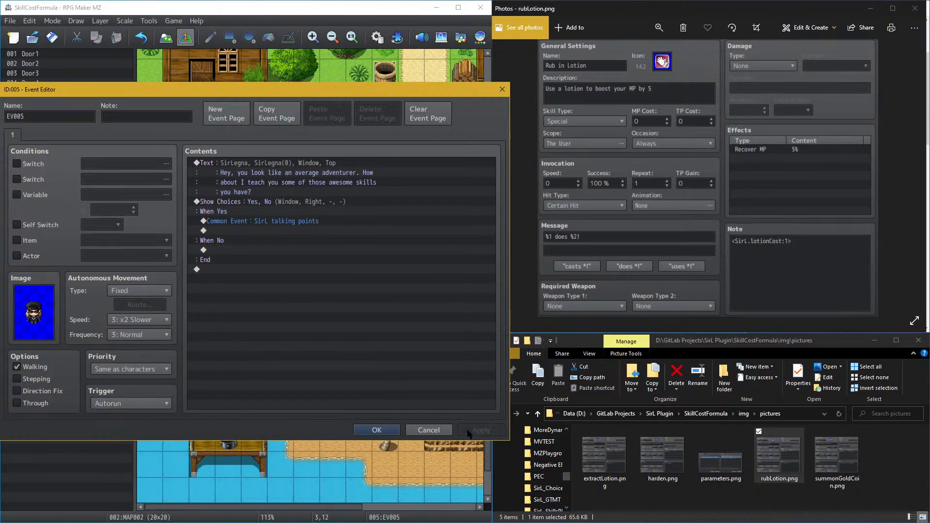
double_click(223, 270)
left_click(275, 272)
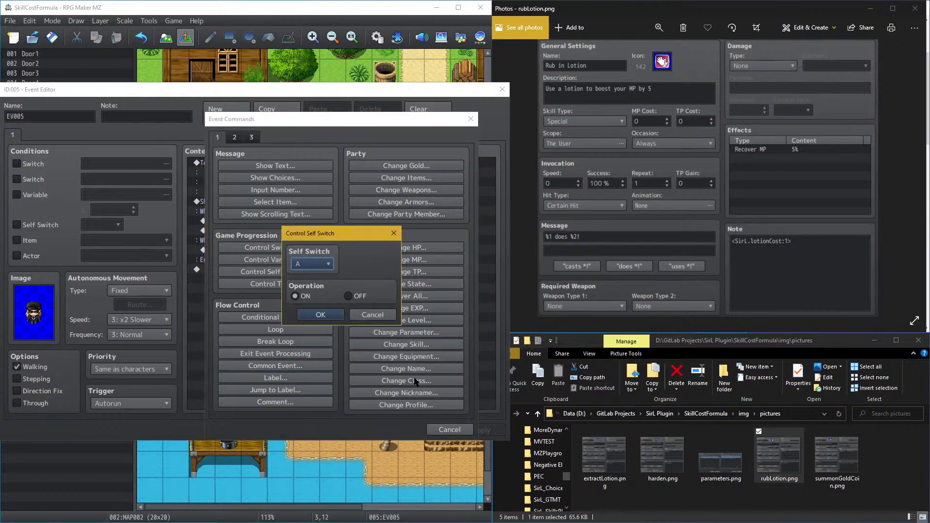
left_click(321, 315)
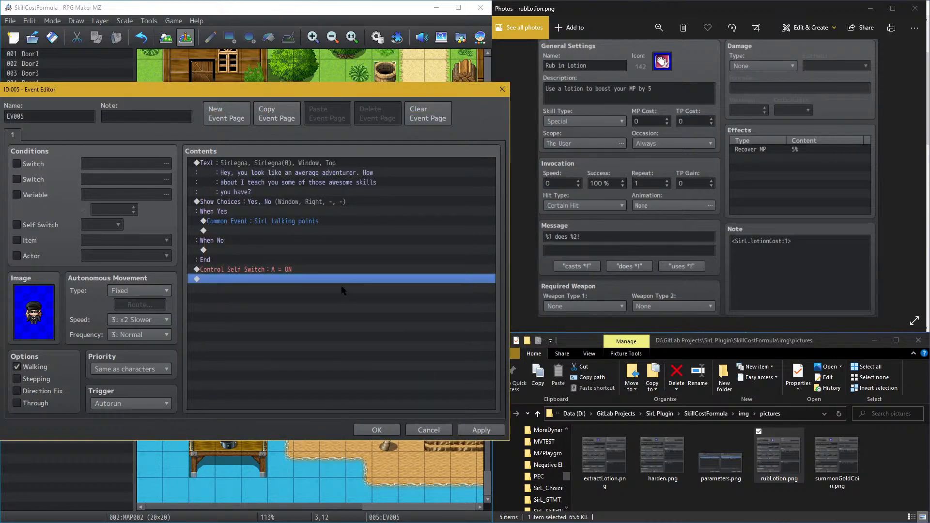
Step: Duplicate the event page as page 2, set its trigger to Action Button, and save the event
left_click(266, 120)
left_click(325, 114)
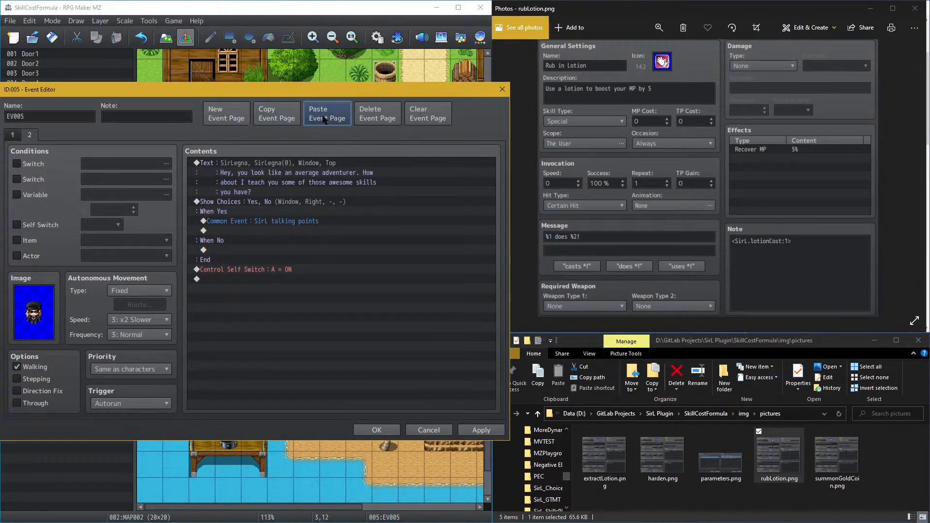
left_click(125, 403)
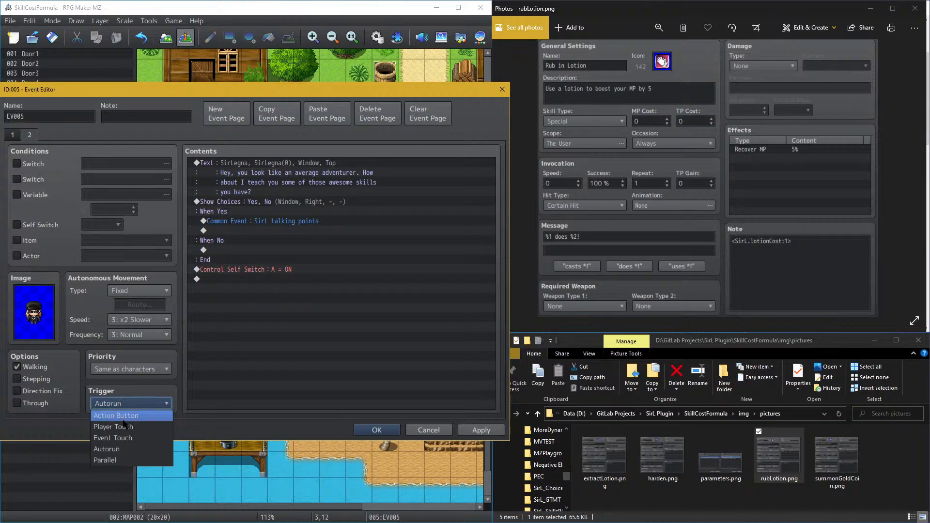
left_click(121, 415)
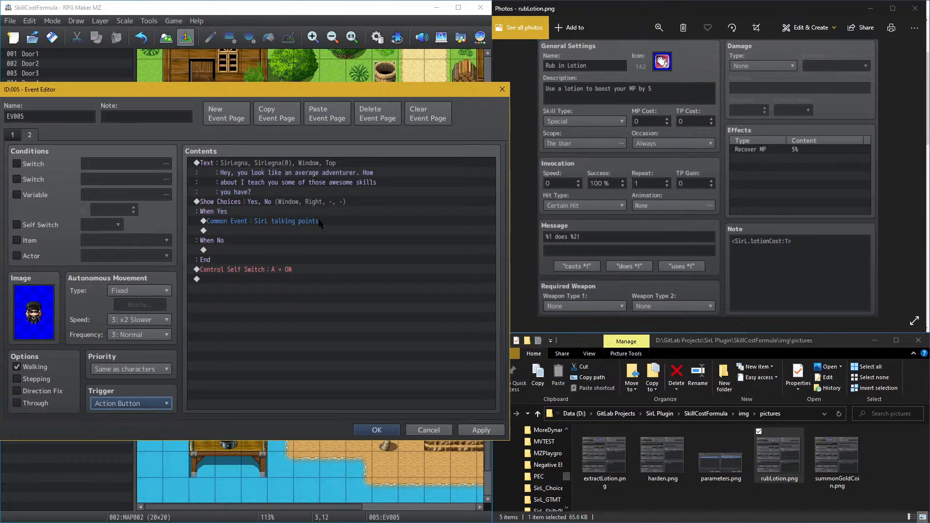
left_click(481, 430)
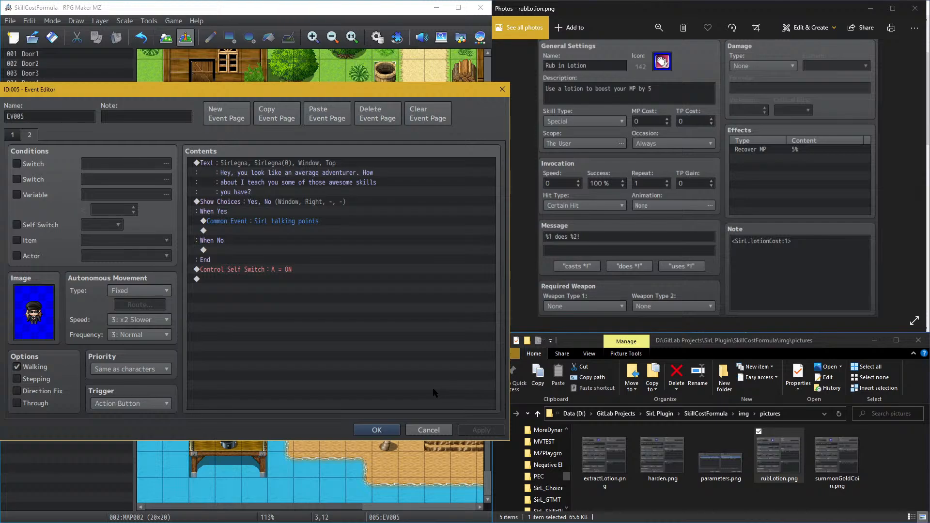
left_click(377, 430)
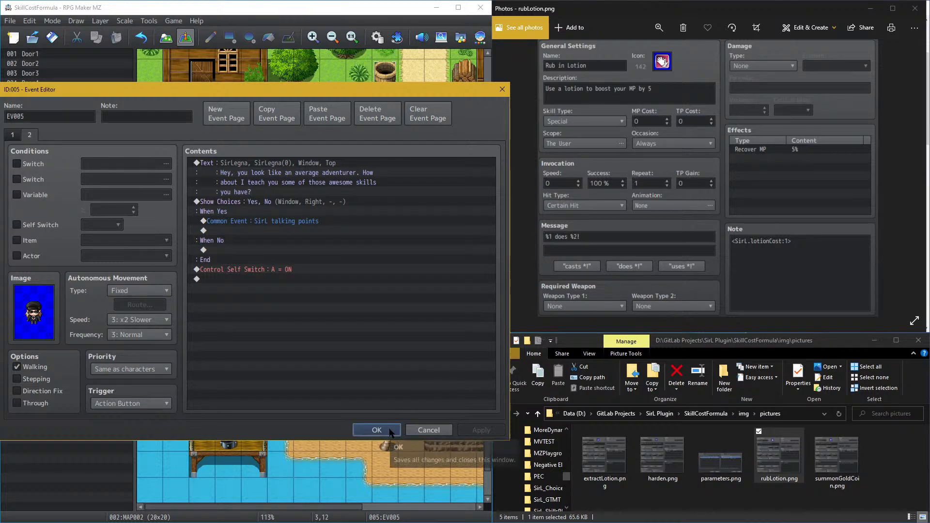
Step: Return to map editing, playtest the project, and start a new game
left_click(168, 38)
left_click(173, 21)
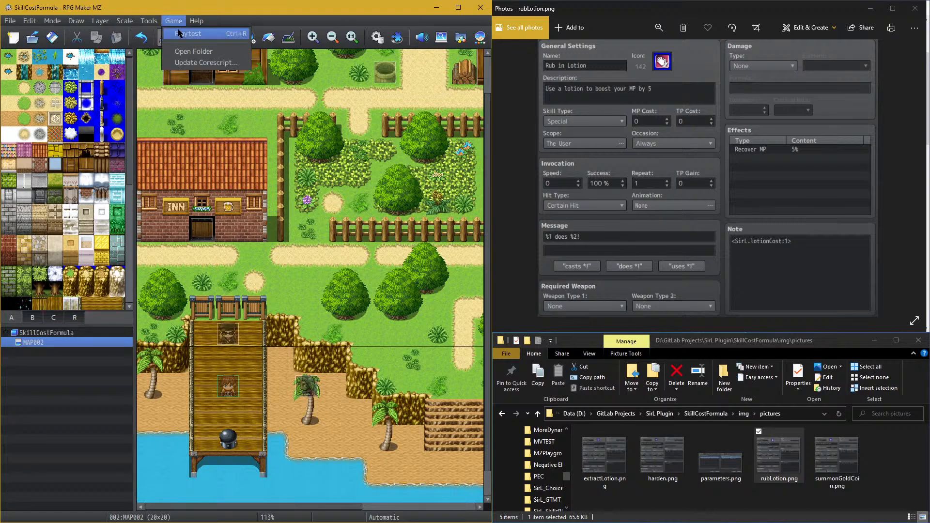
left_click(182, 34)
left_click(225, 283)
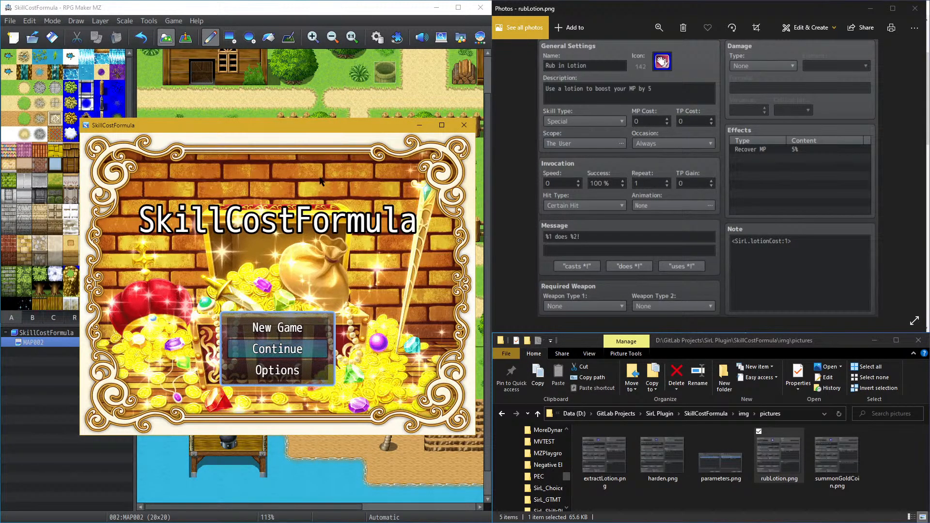
key("Up")
key("Return")
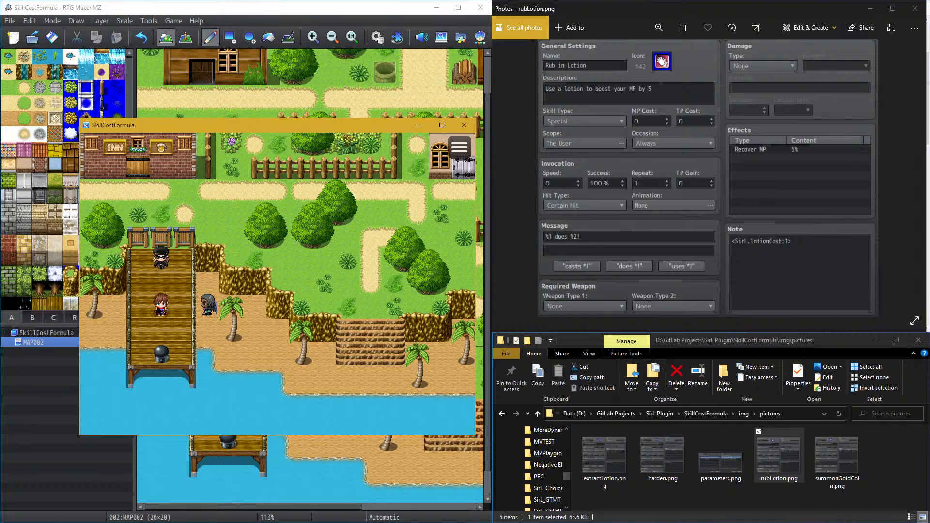
Step: Open the party character's Special skill list in the playtest to check the skill costs
key("Escape")
left_click(407, 202)
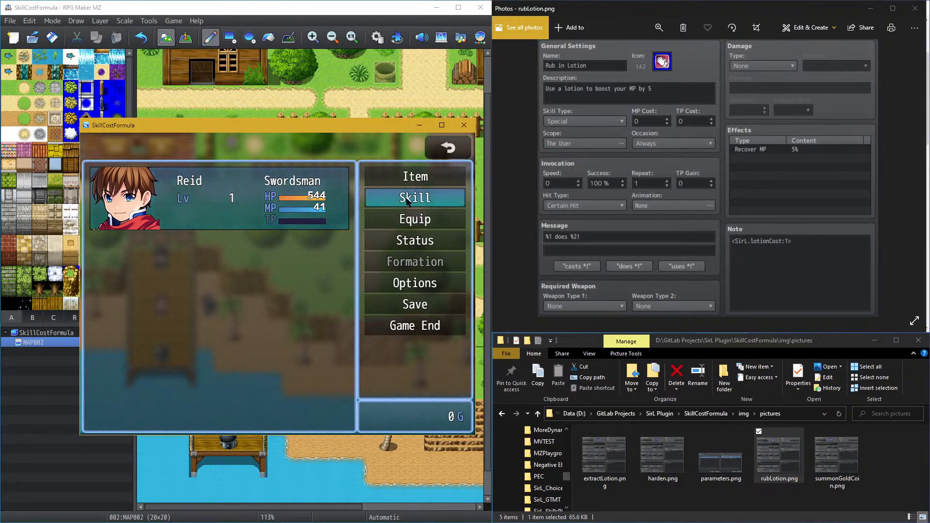
left_click(289, 192)
left_click(406, 178)
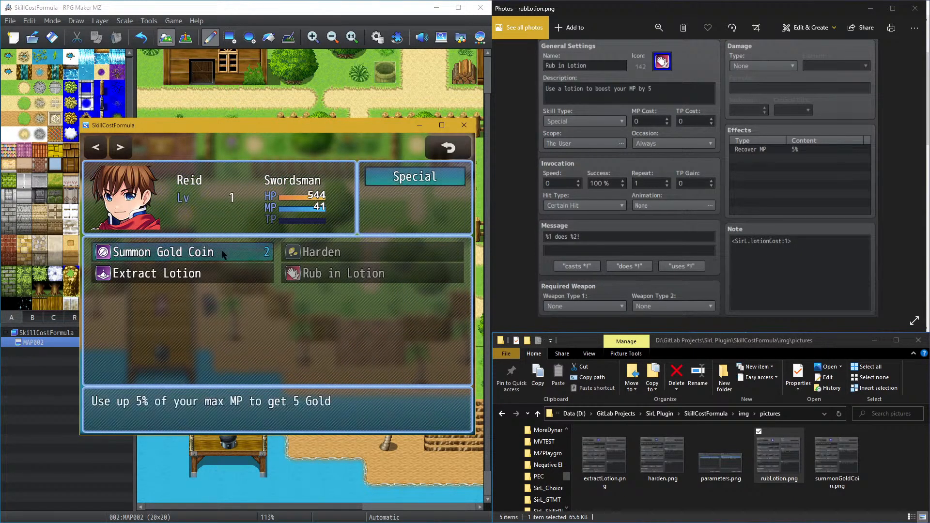
Step: Use the Summon Gold Coin skill on the party character and return to the game's main menu
left_click(218, 251)
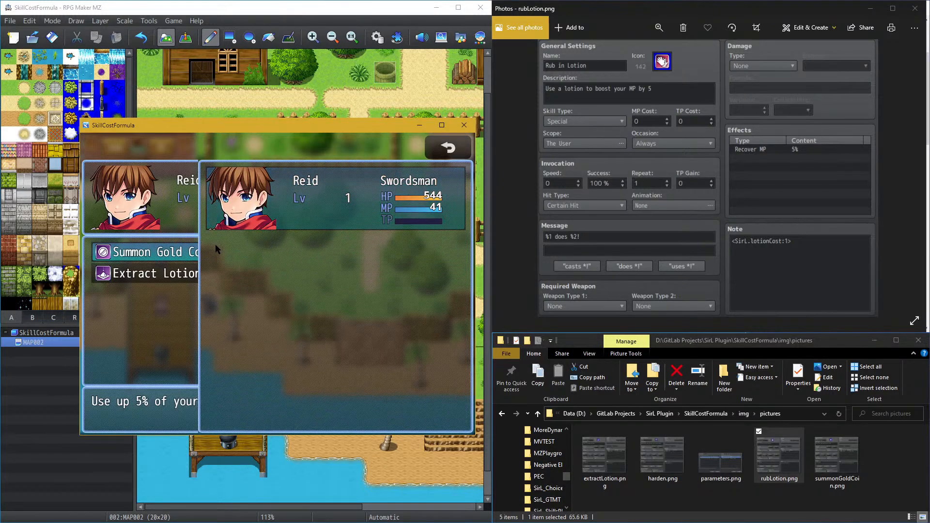
left_click(345, 194)
key("Escape")
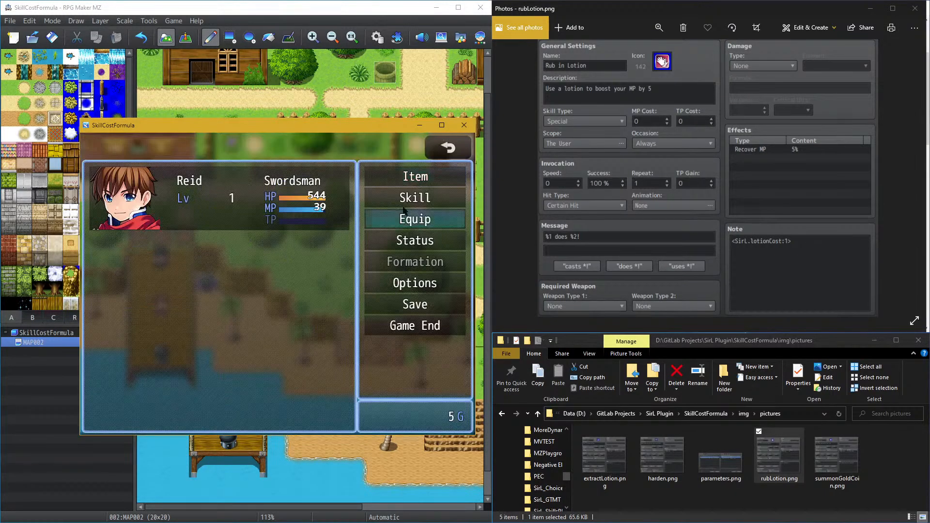
Step: Reopen the character's Special skills, use Extract Lotion on the character, and return to the game's main menu
left_click(414, 198)
left_click(218, 214)
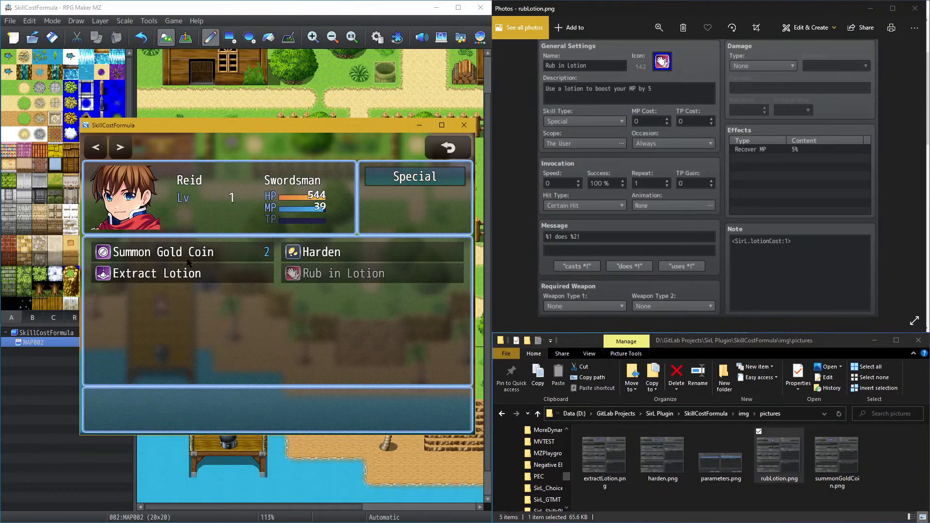
left_click(383, 179)
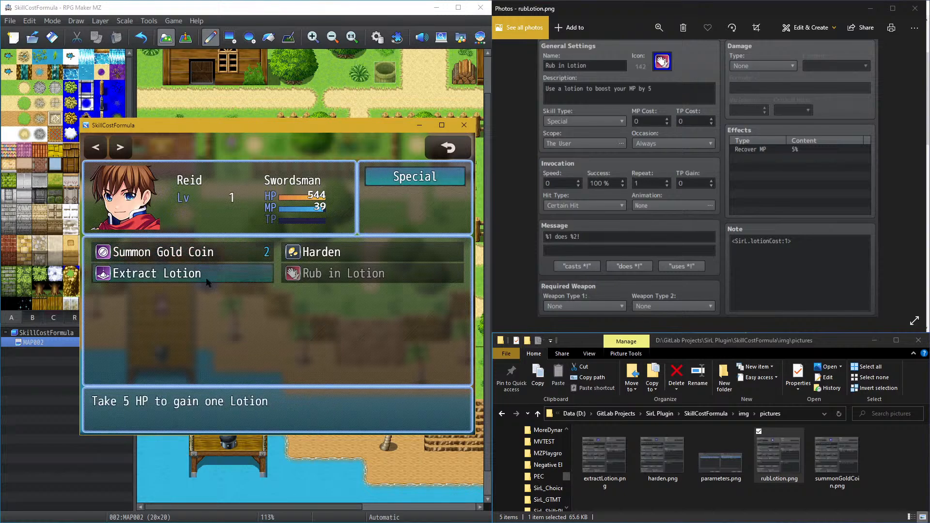
left_click(202, 276)
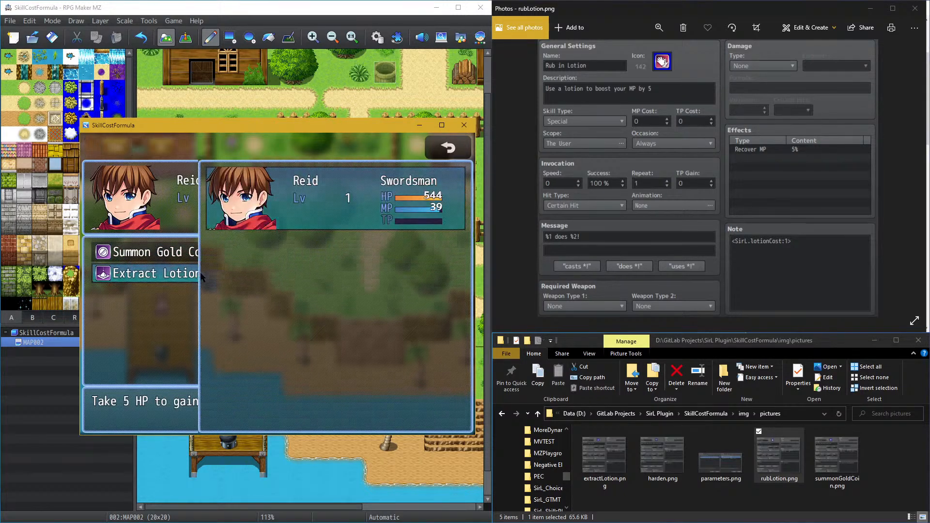
left_click(319, 205)
right_click(317, 208)
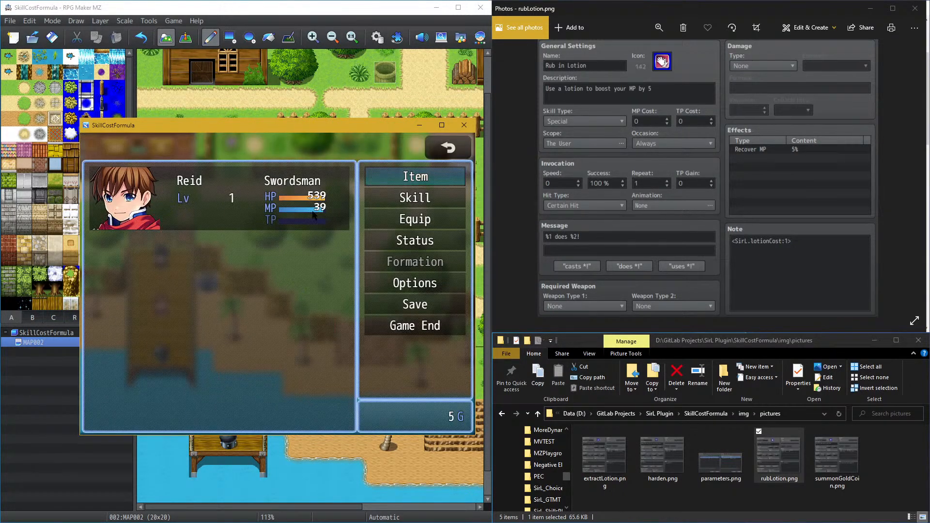
Step: Open the Special skills again and use Harden on the party character
left_click(391, 203)
left_click(335, 202)
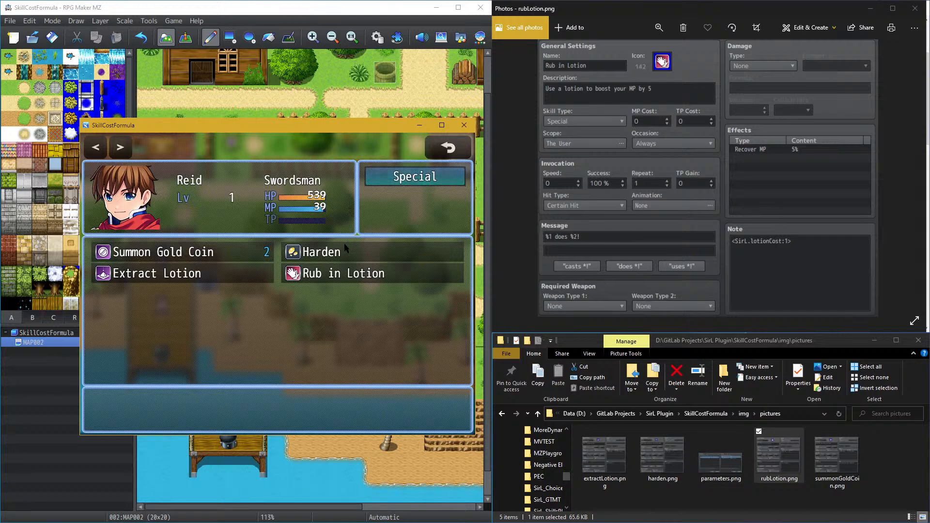
left_click(407, 183)
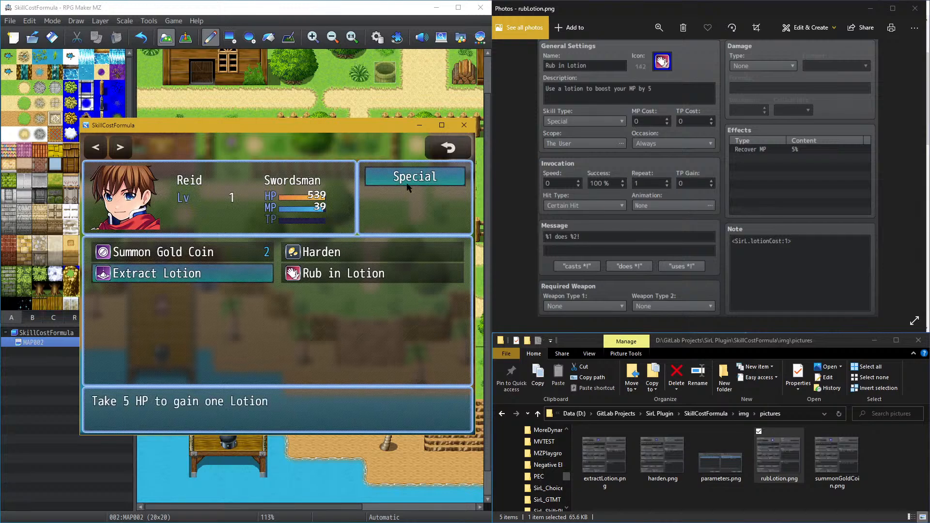
left_click(351, 251)
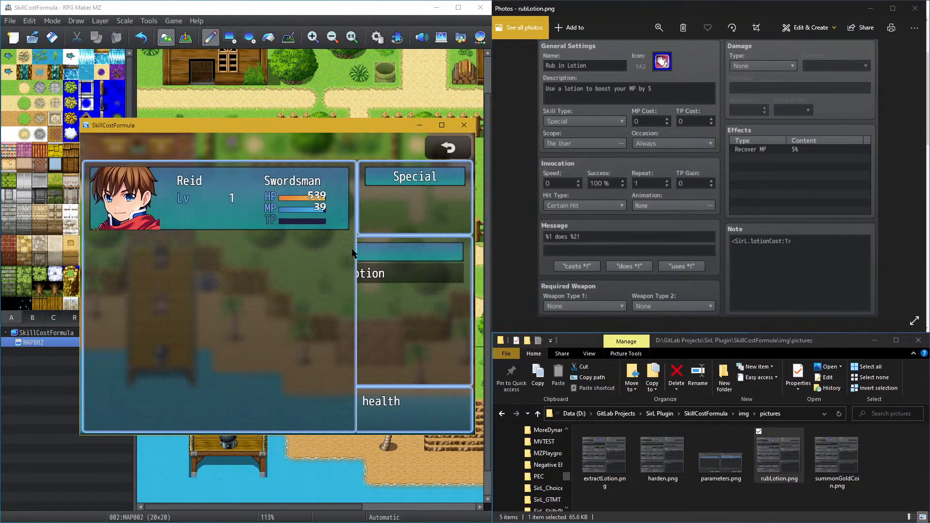
left_click(310, 224)
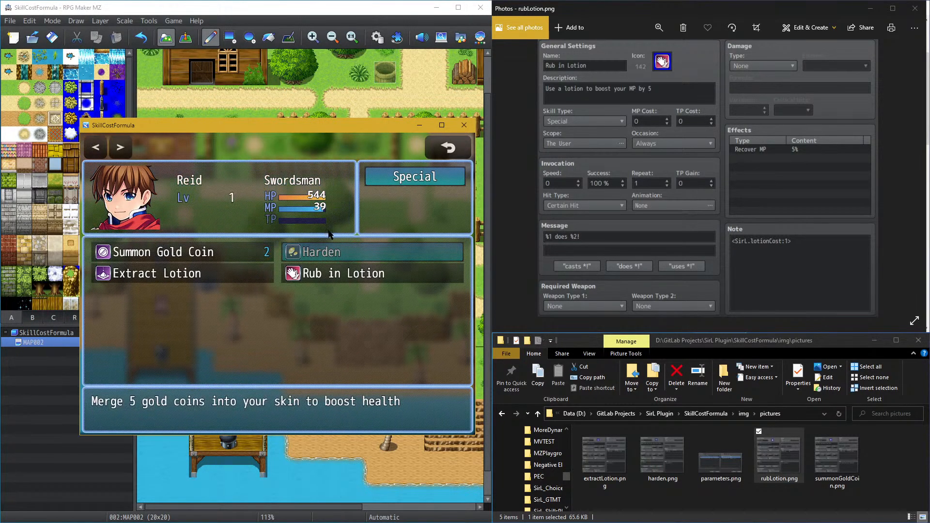
Step: Use Rub in Lotion on the party character, then leave the menu and close the playtest
left_click(322, 273)
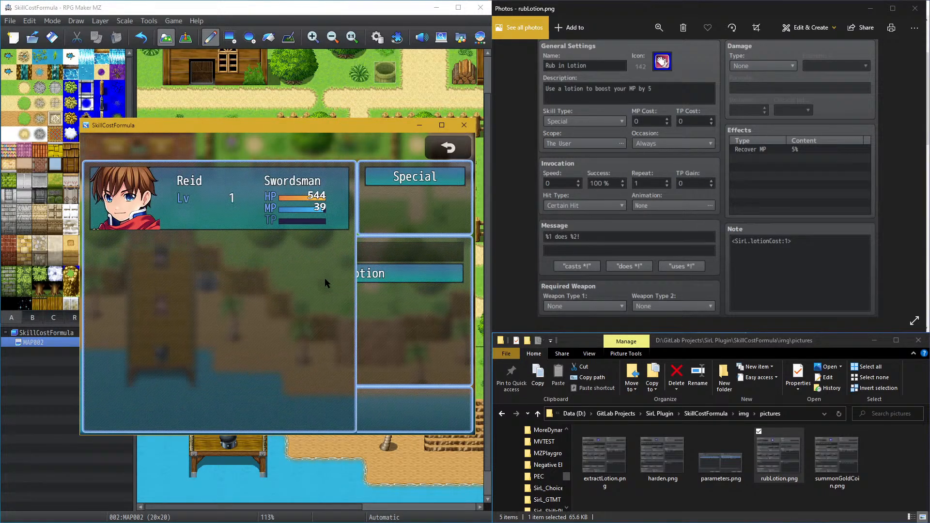
left_click(279, 214)
right_click(297, 203)
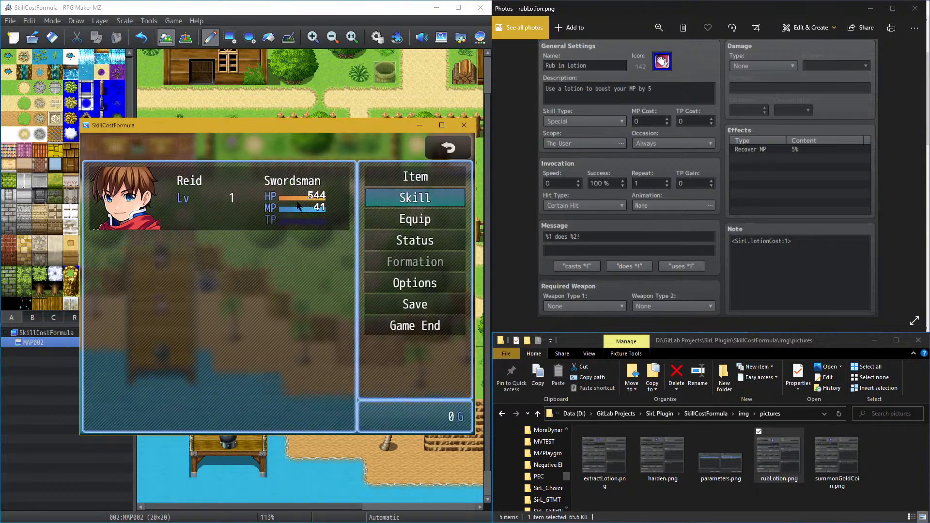
right_click(297, 203)
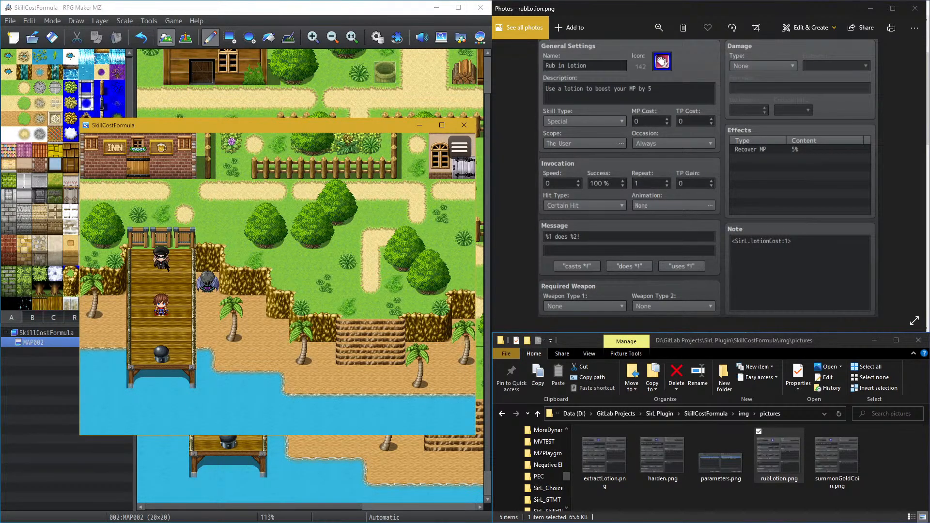
key("alt+F4")
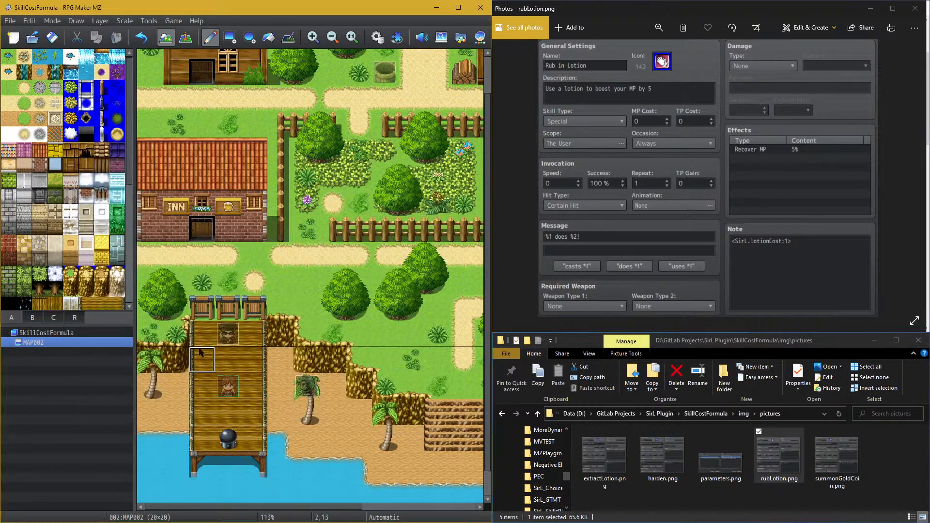
Step: Switch to event editing, require self switch A as the condition for page 2 of event EV005, and save the event
left_click(377, 38)
left_click(184, 39)
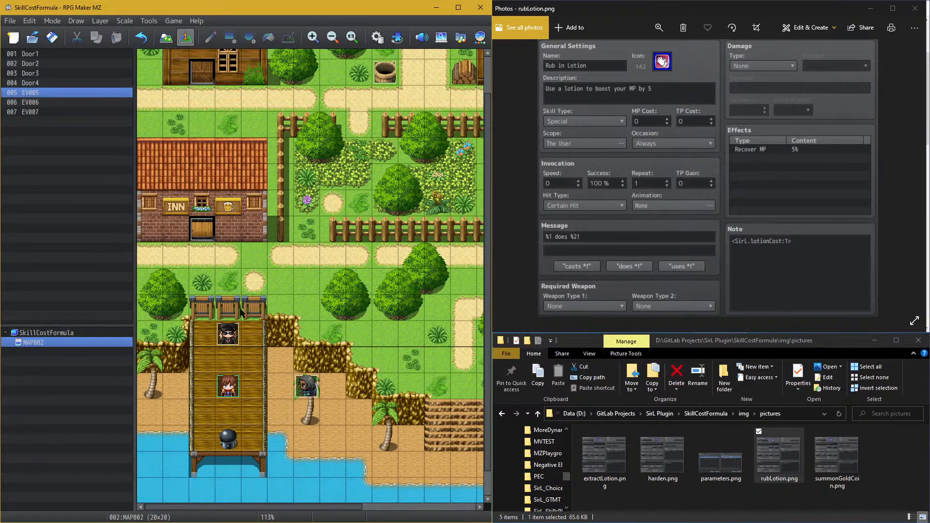
double_click(228, 333)
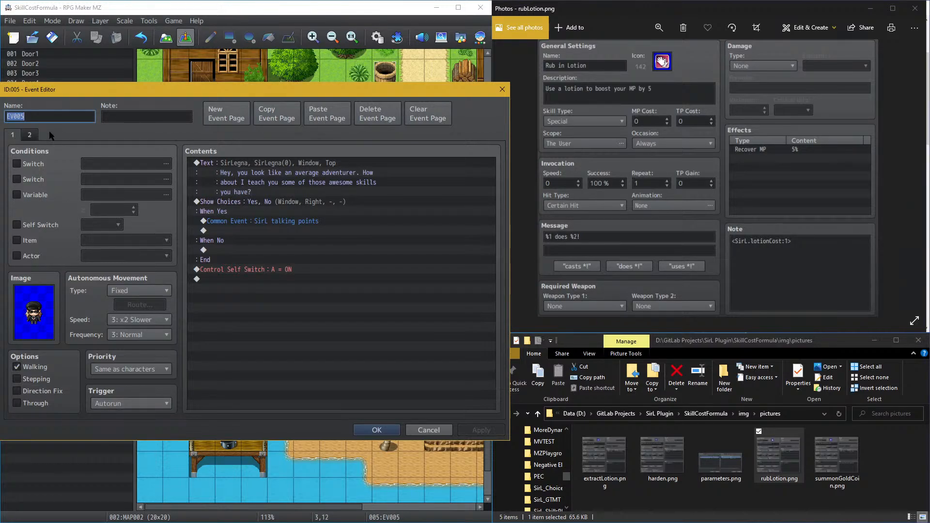
left_click(31, 133)
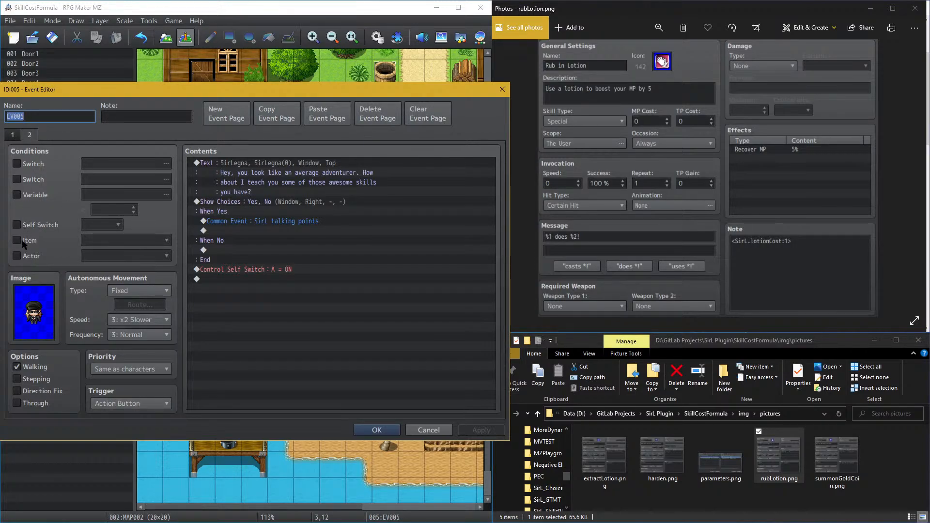
left_click(17, 225)
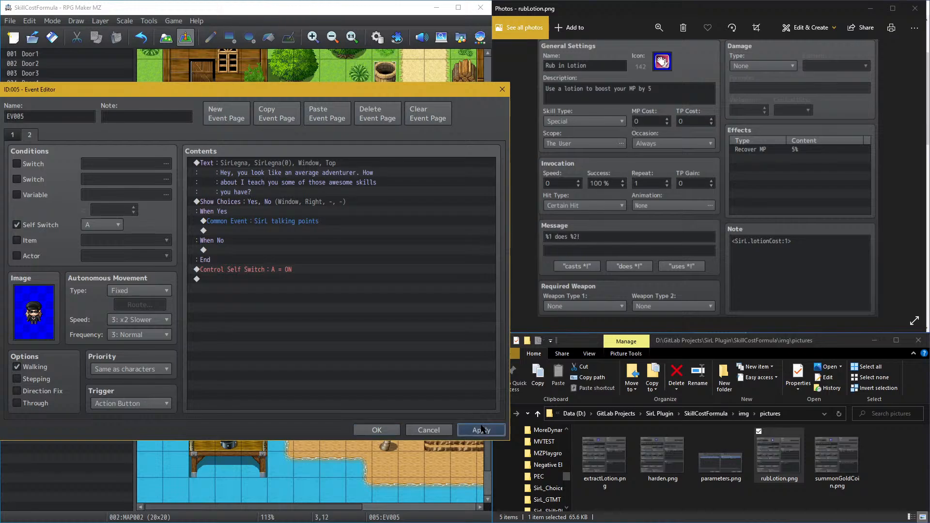
left_click(383, 429)
Step: Playtest the project and place the DevTools window beside the game with an enlarged console area
left_click(174, 21)
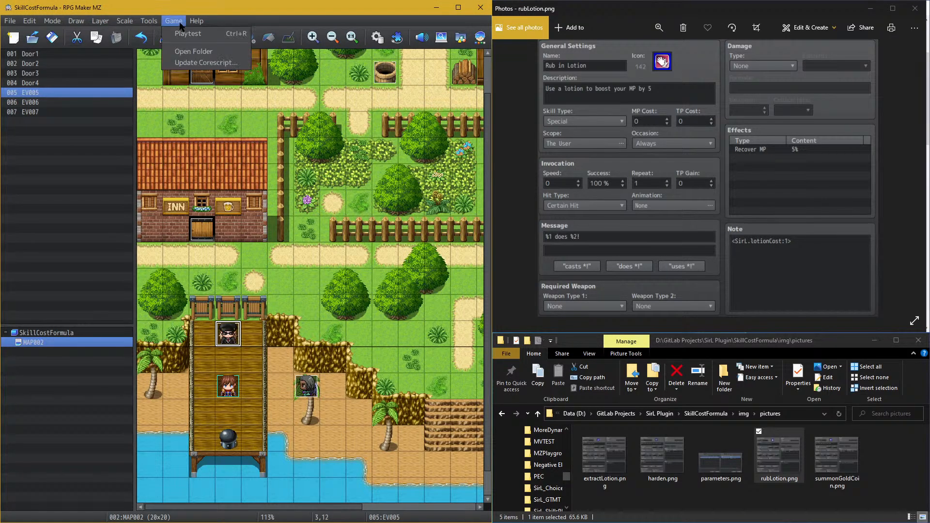
left_click(188, 33)
left_click(239, 285)
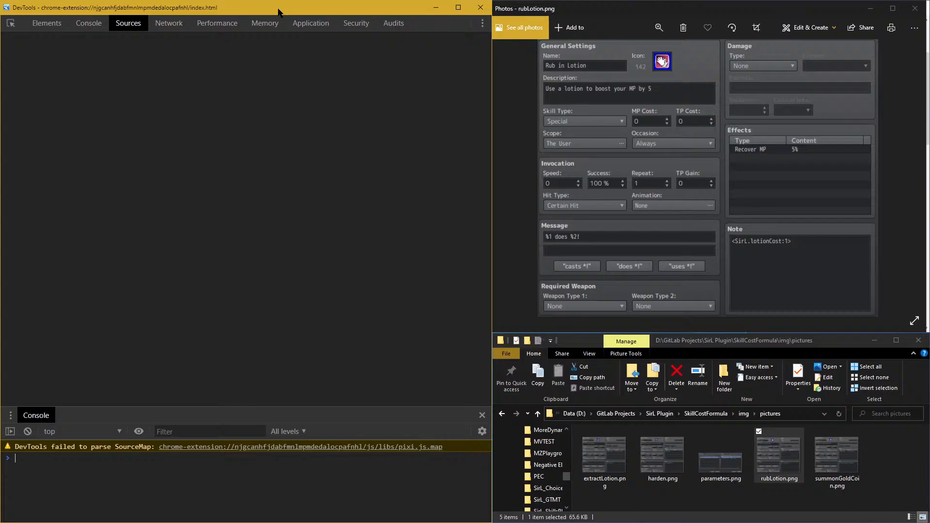
left_click_drag(278, 8, 929, 124)
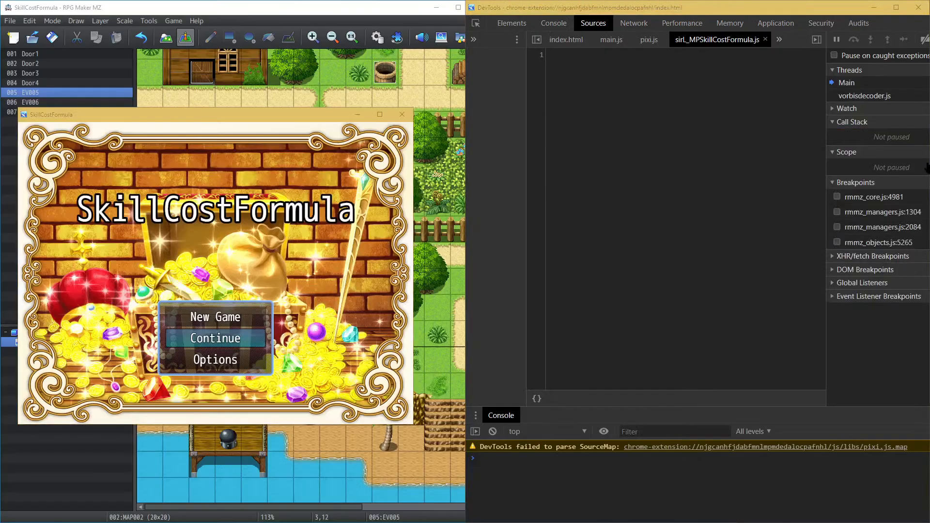
left_click(333, 118)
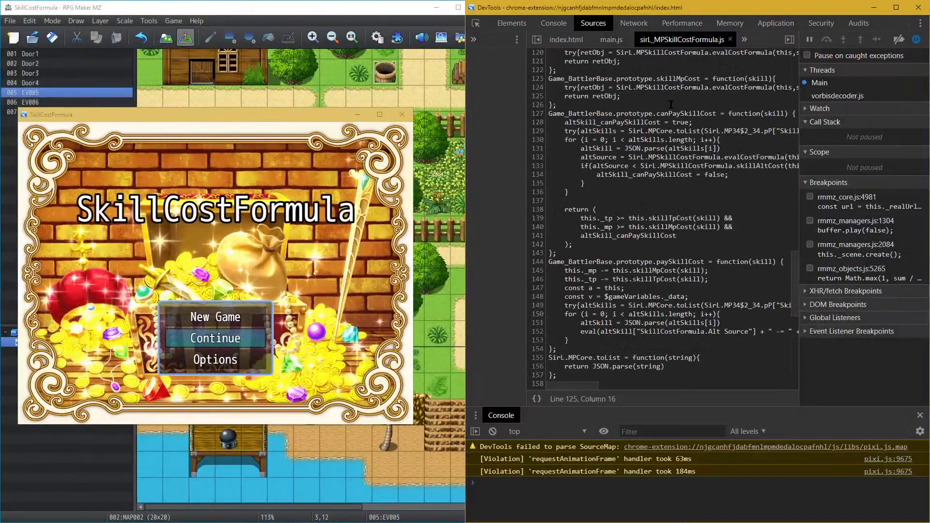
left_click_drag(633, 414, 633, 257)
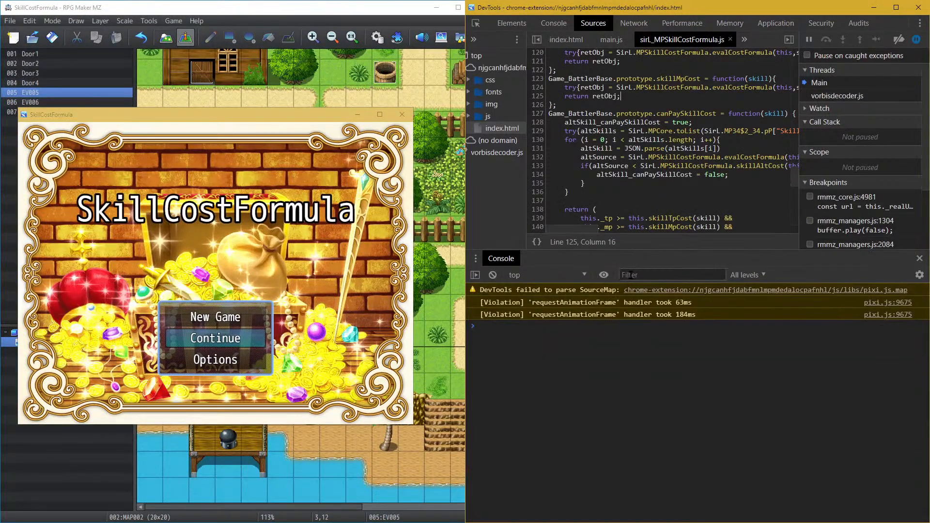
Step: Start a new game and answer No to the autorun offer to teach the skills
left_click(191, 317)
left_click(191, 316)
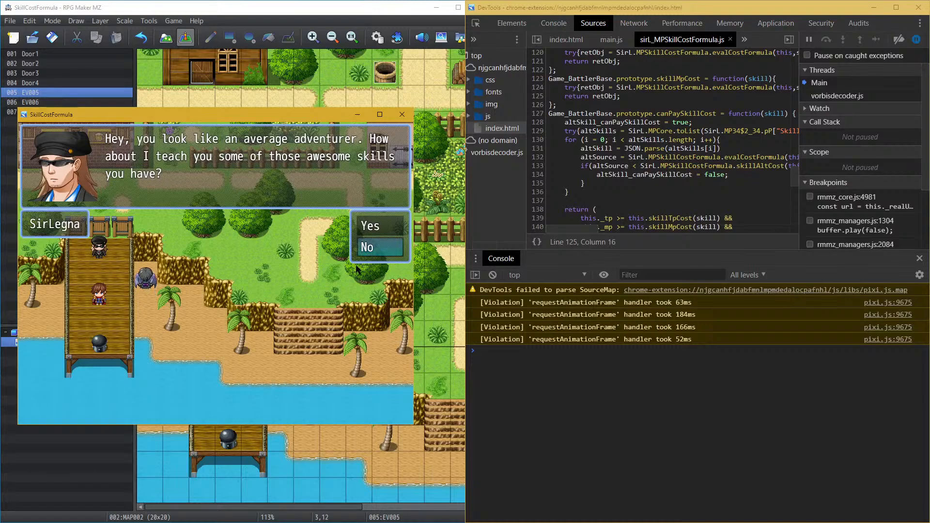
left_click(370, 257)
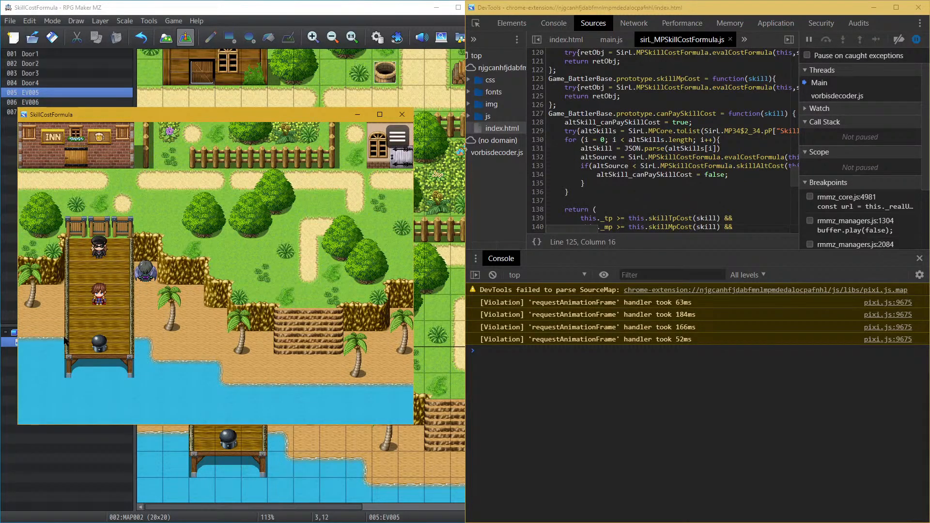
Step: Talk to the SirLegna character again, answer Yes, and read the dialogue through the Summon Gold Coin explanation to the Harden introduction
key("Up")
key("Return")
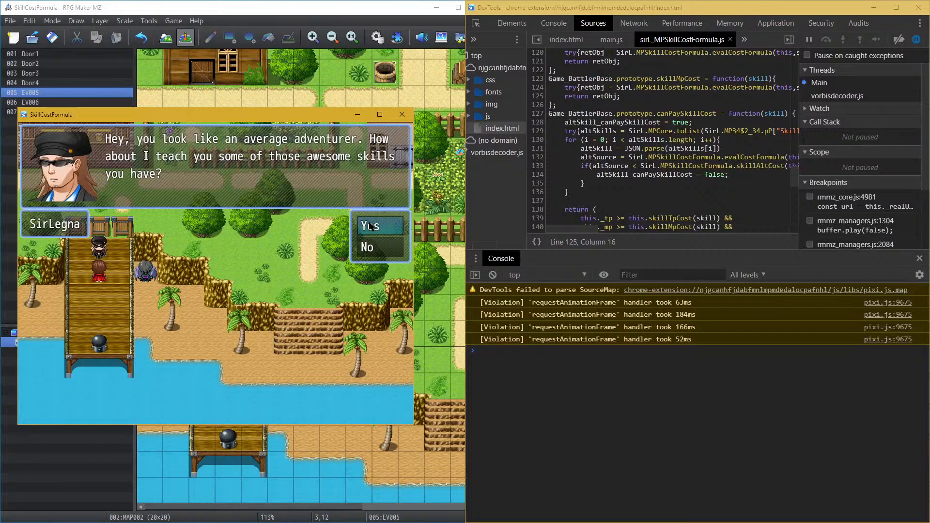
left_click(367, 225)
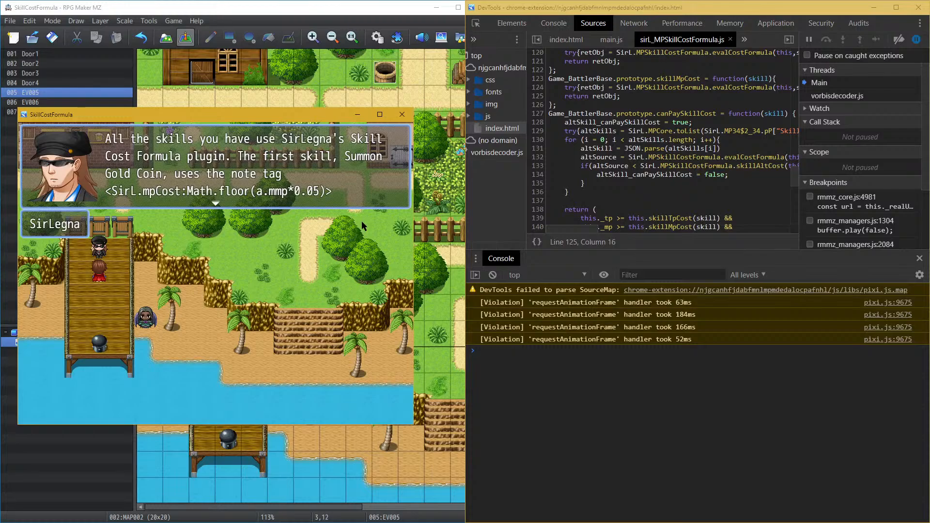
left_click(318, 199)
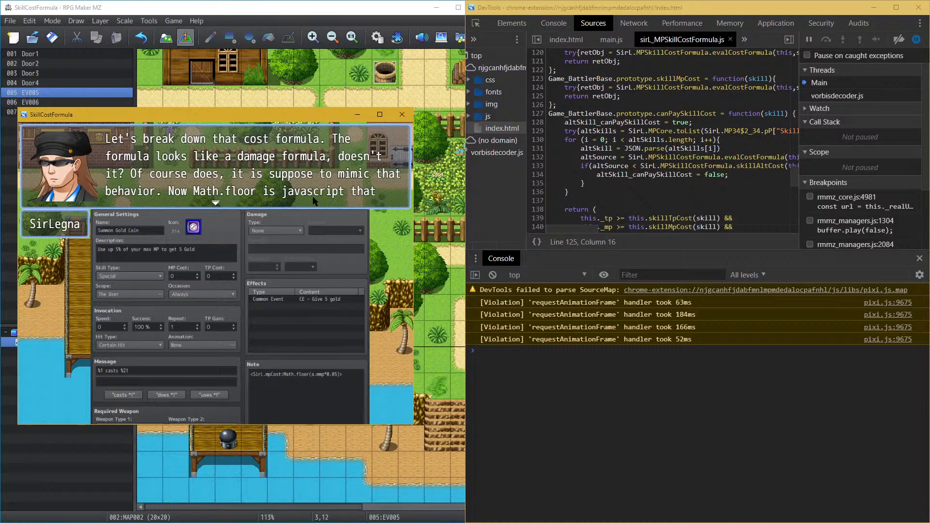
left_click(280, 237)
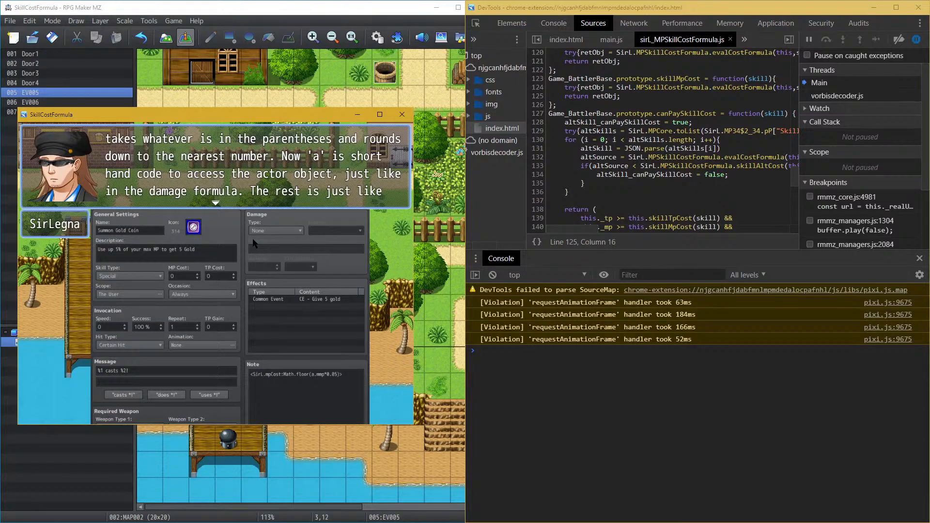
left_click(185, 211)
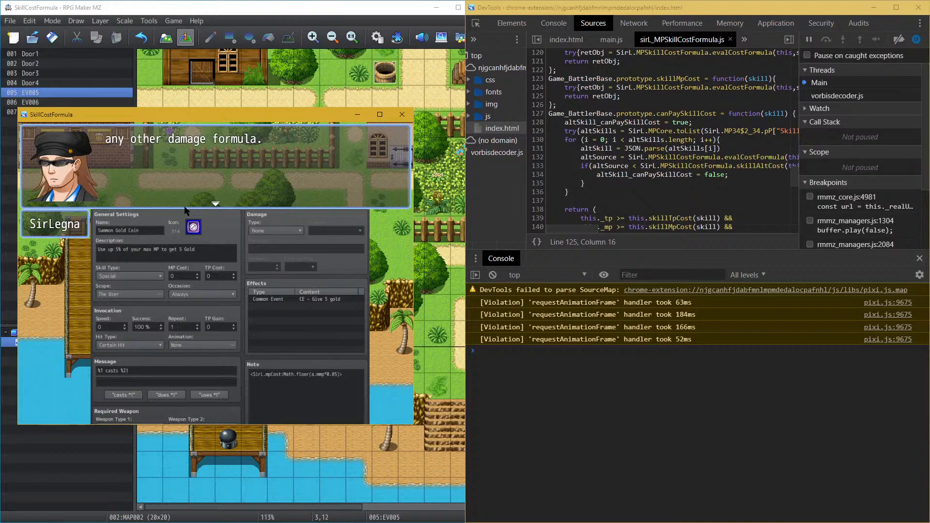
left_click(203, 319)
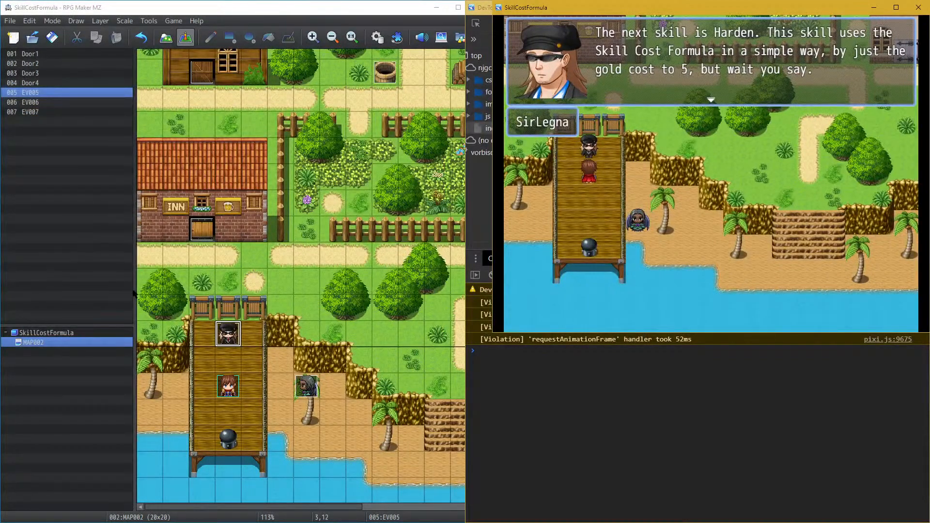
left_click(242, 330)
double_click(239, 334)
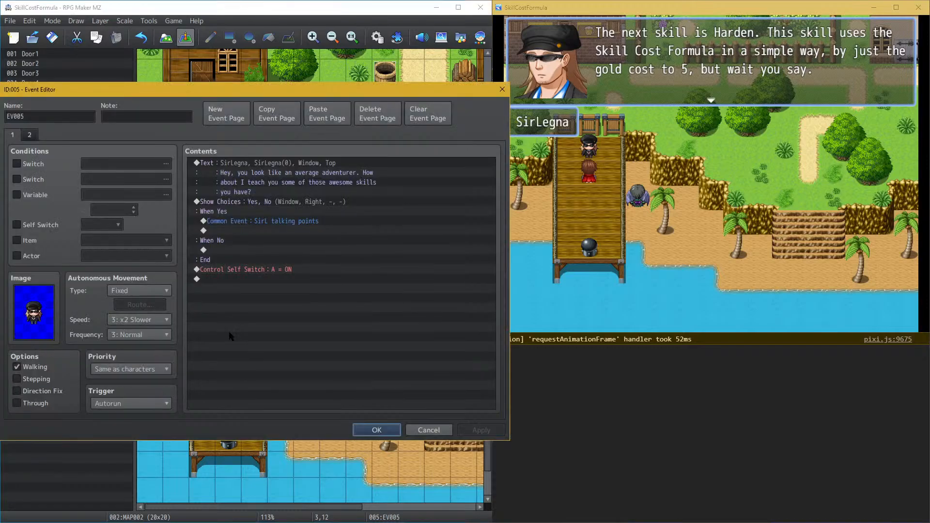
left_click(376, 430)
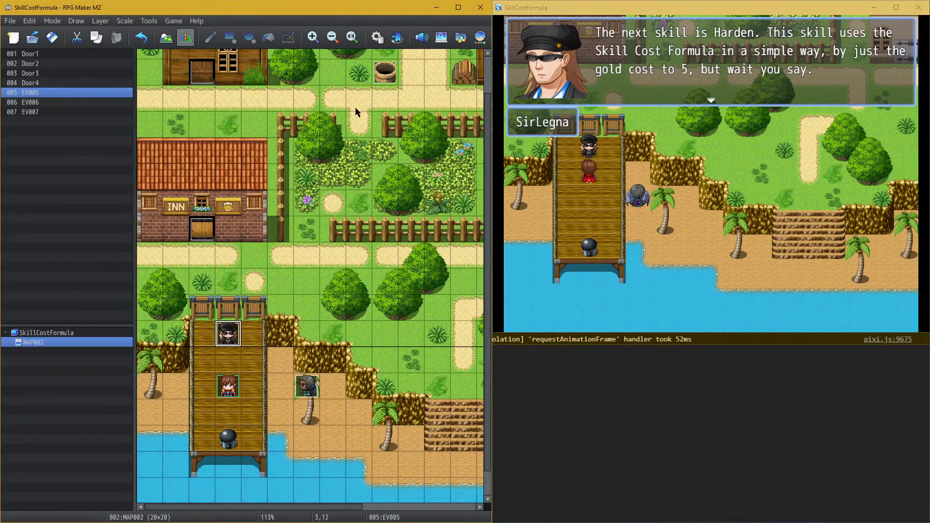
Step: In the SirL talking points common event, reword the Harden introduction to "by just setting the gold cost to 5", rewrapping its lines
left_click(377, 37)
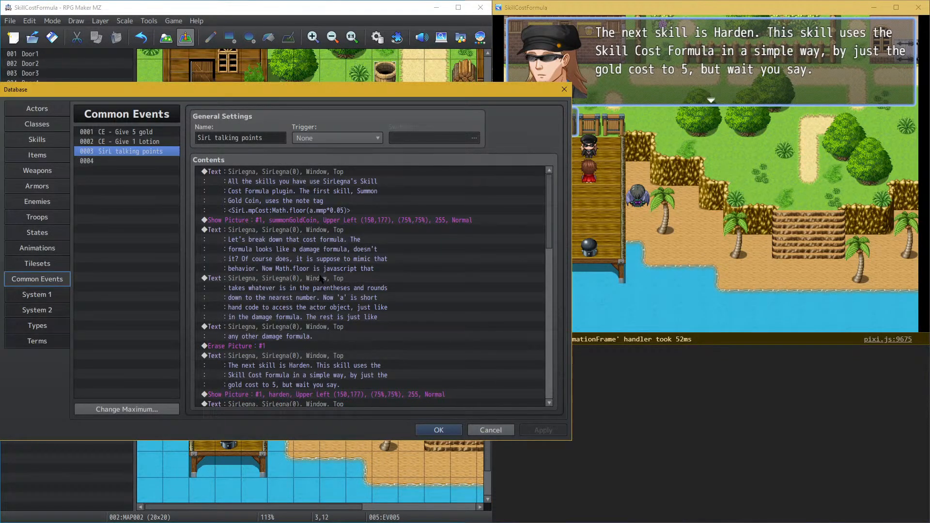
scroll(339, 295, "down", 3)
scroll(348, 303, "up", 3)
scroll(333, 383, "down", 2)
left_click(360, 322)
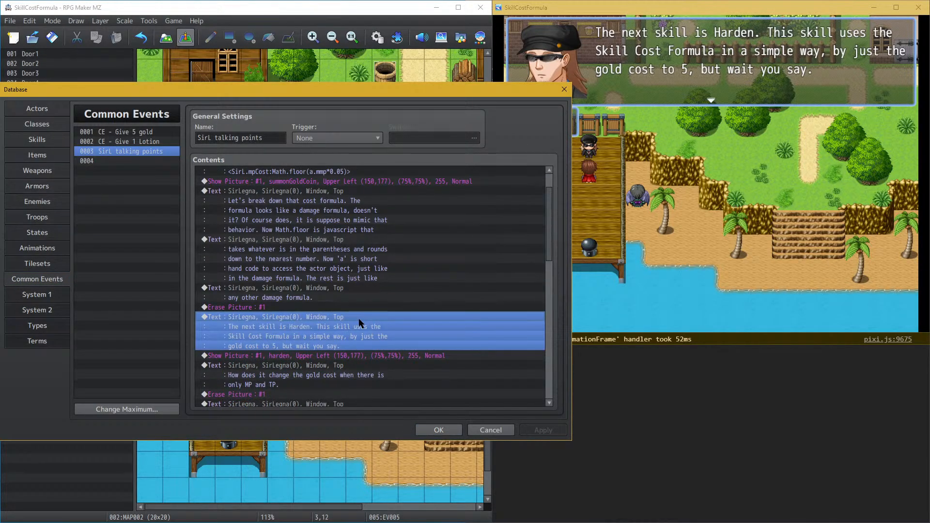
double_click(359, 321)
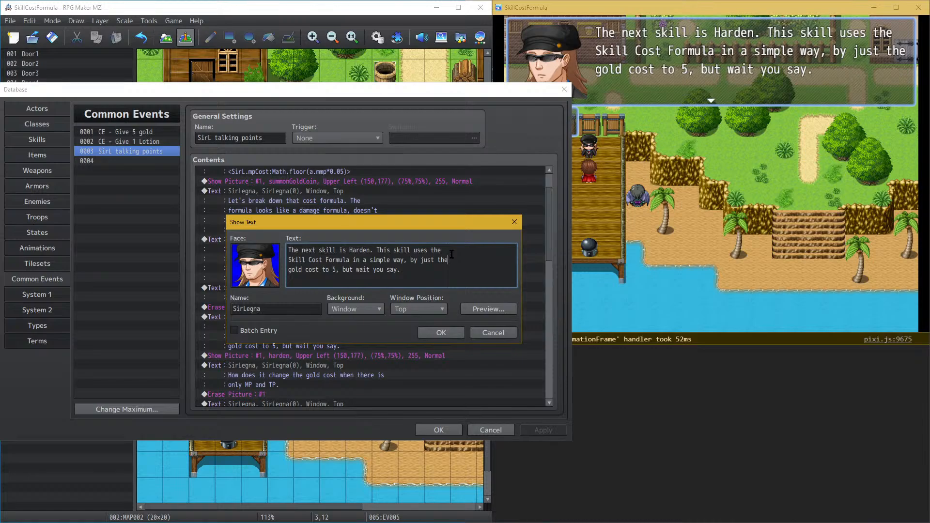
key("Return")
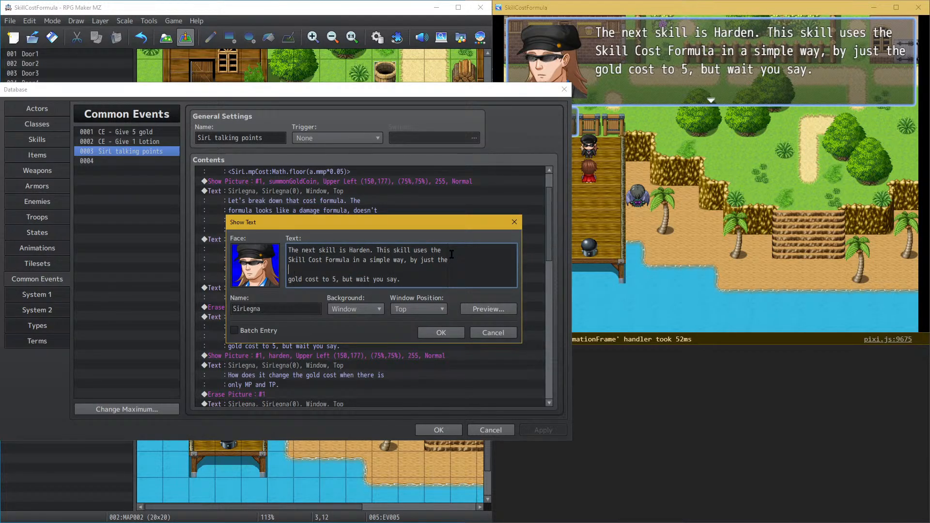
key("BackSpace")
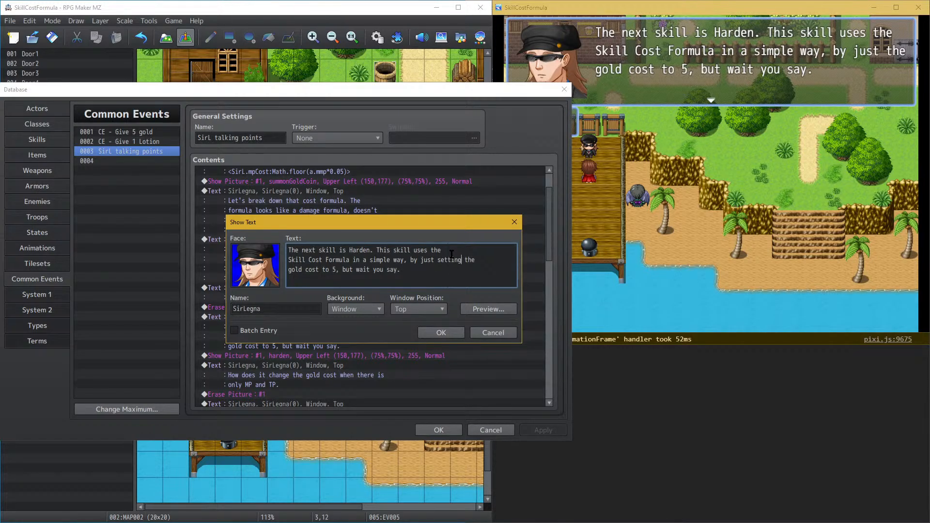
key("BackSpace")
key("Return")
key("Delete")
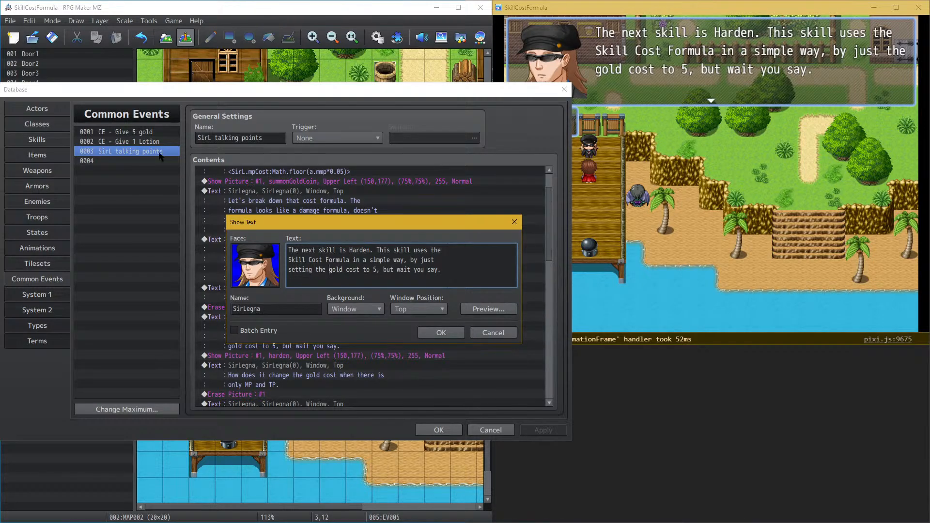
left_click(438, 333)
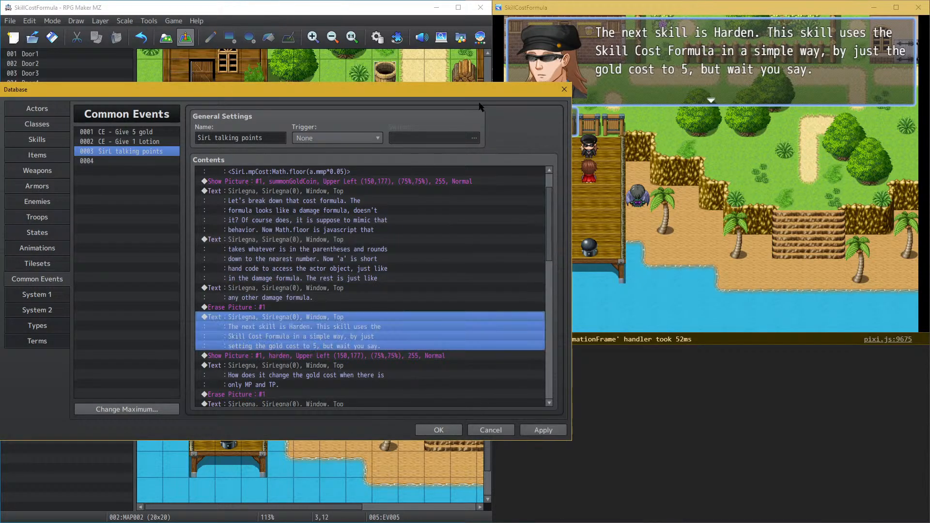
Step: Maximize the playtest window and read SirLegna's Harden explanation through the custom cost parameters and the gold cost note tag
left_click(598, 31)
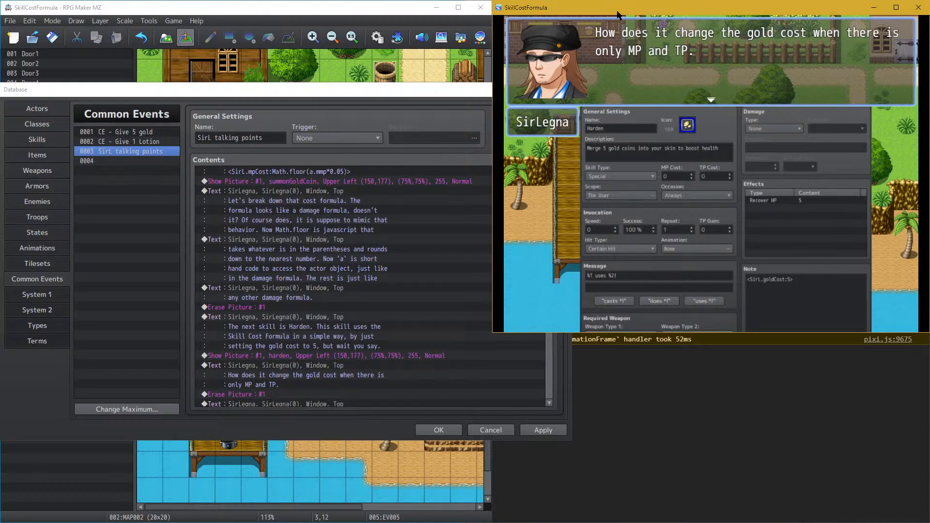
double_click(619, 13)
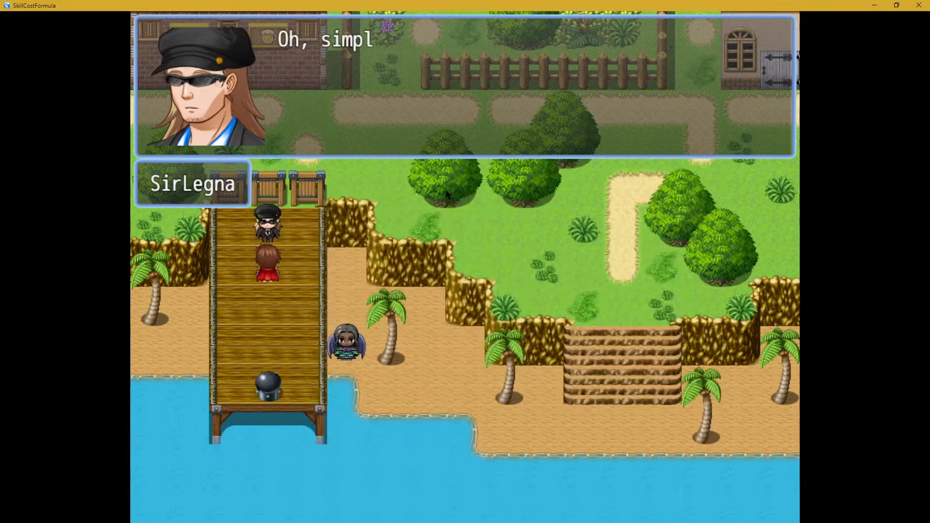
left_click(451, 193)
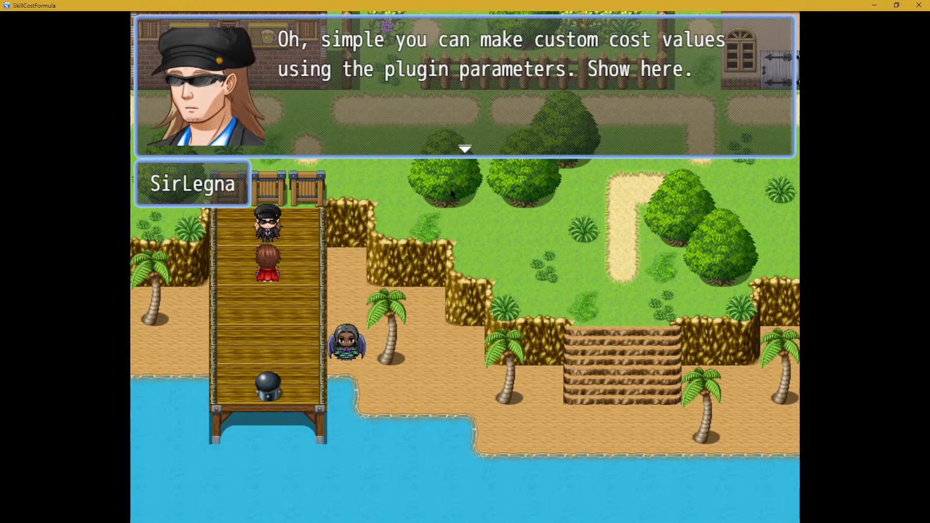
left_click(450, 190)
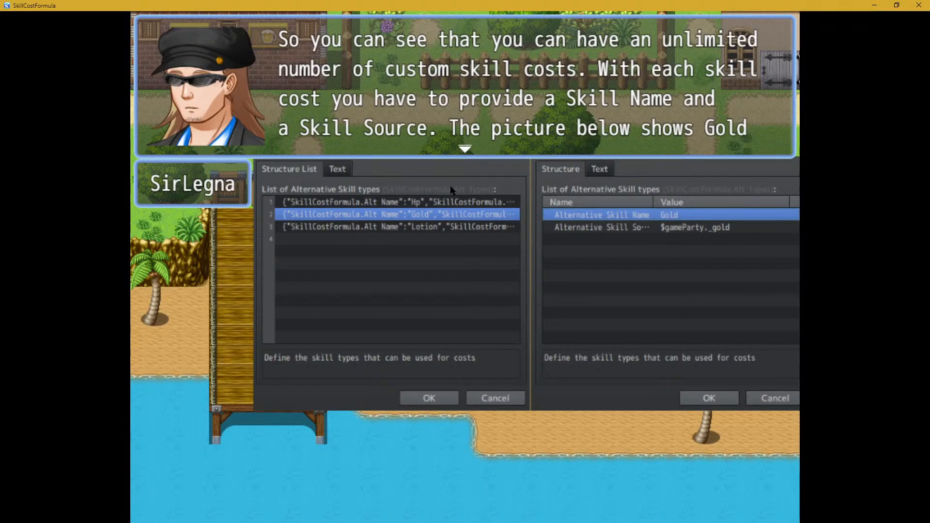
key("Return")
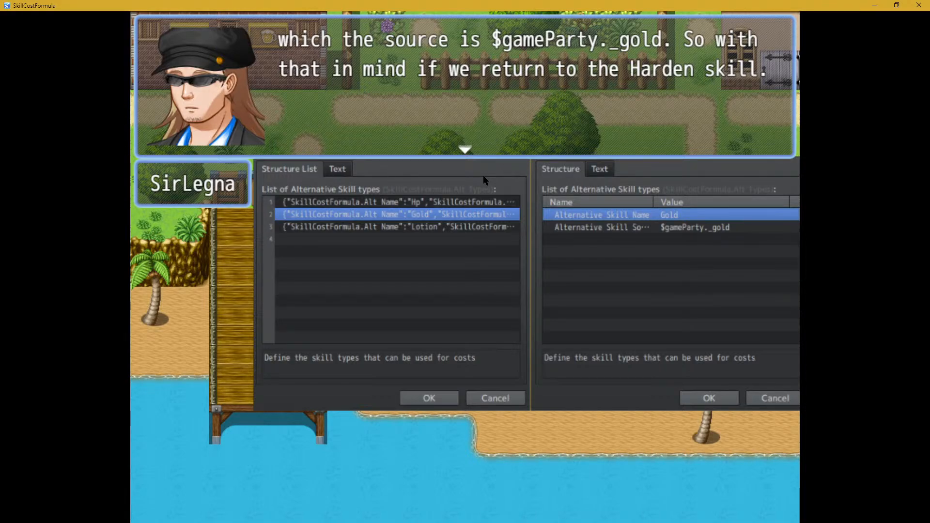
left_click(605, 249)
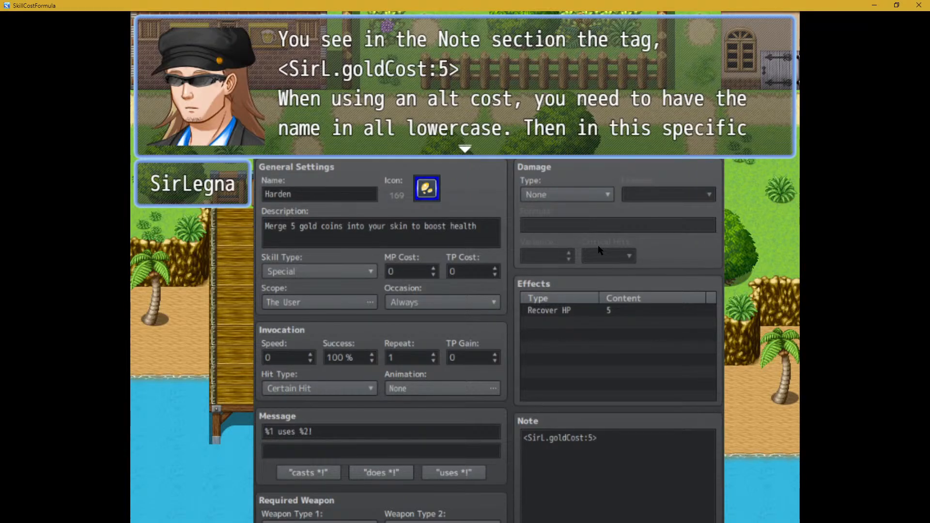
left_click(487, 243)
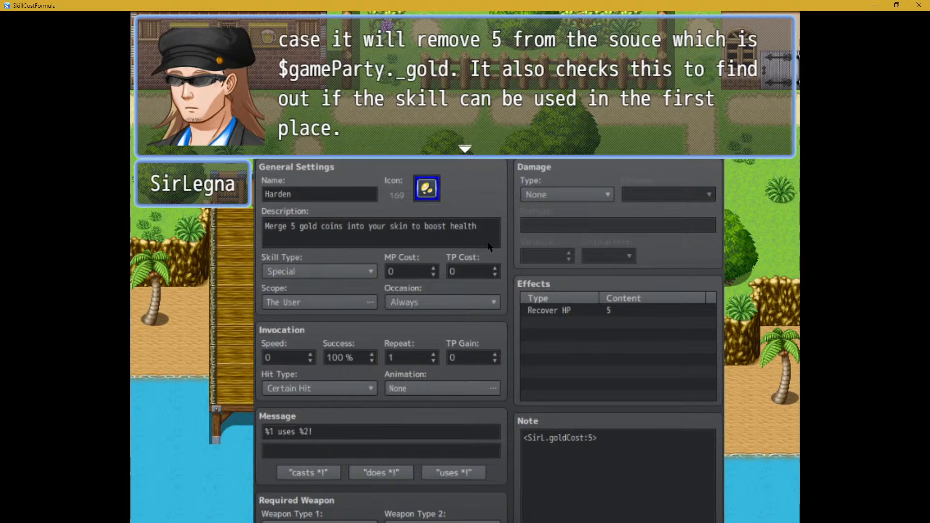
Step: Read the Extract Lotion and Rub in Lotion explanations through to the end of SirLegna's dialogue
key("Return")
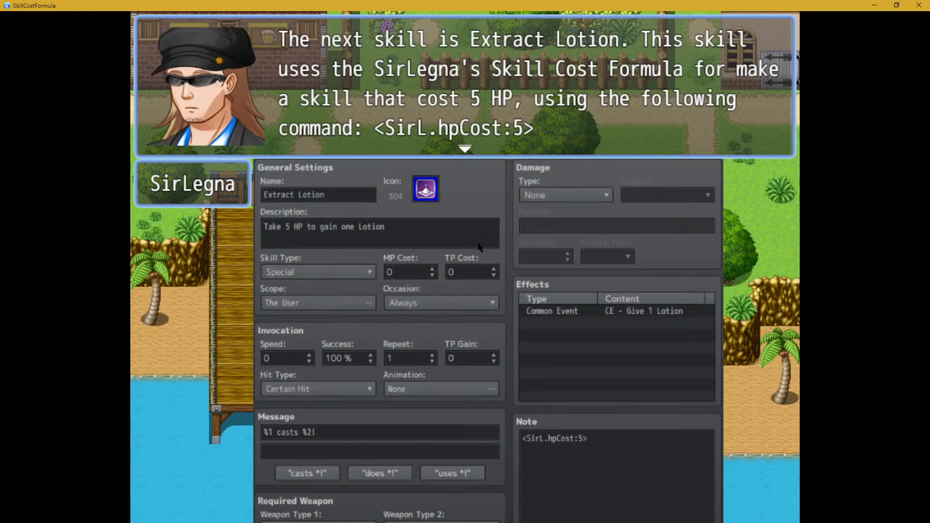
left_click(479, 244)
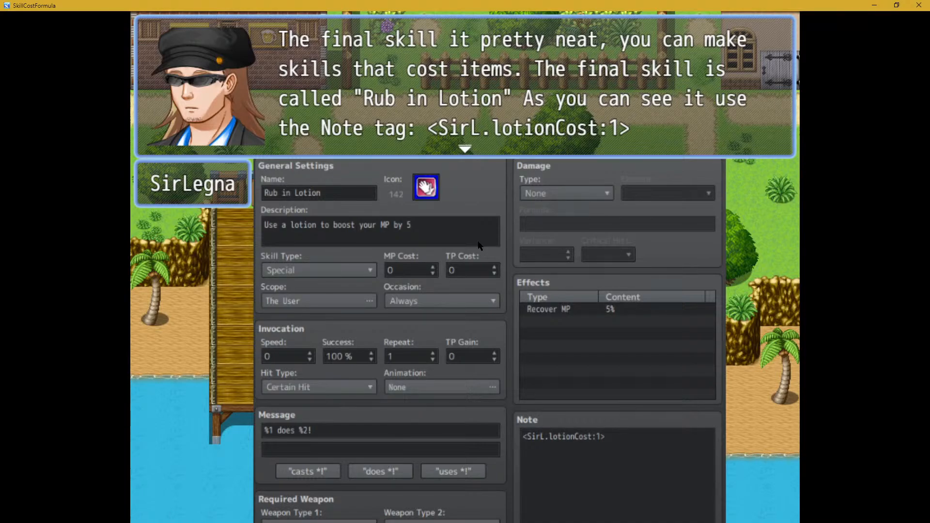
left_click(469, 179)
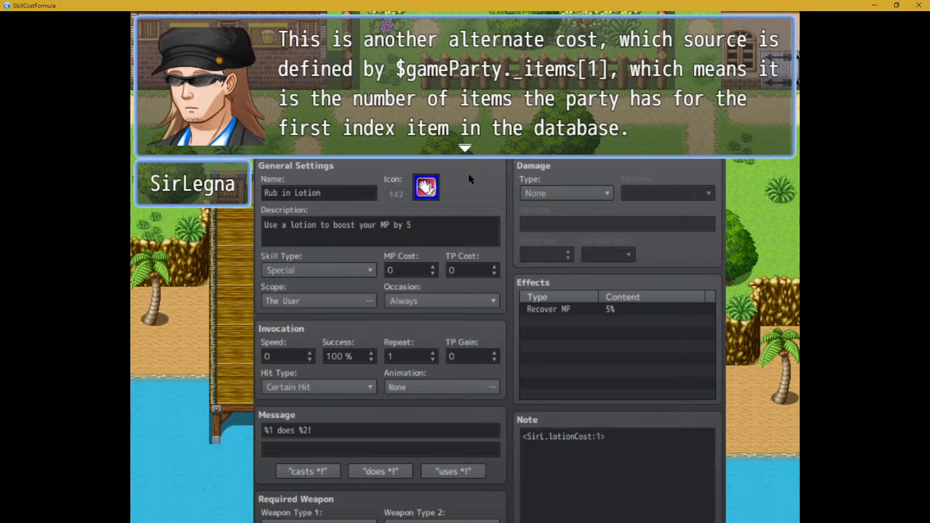
left_click(472, 170)
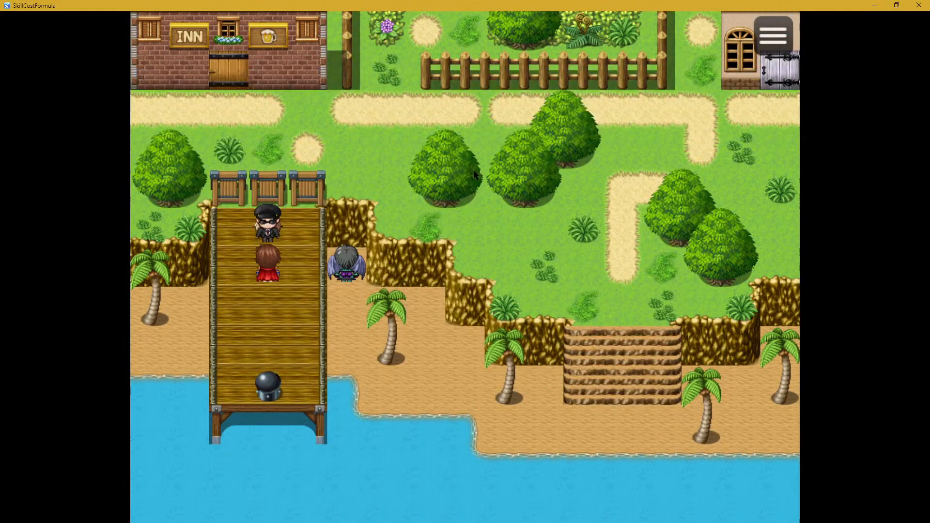